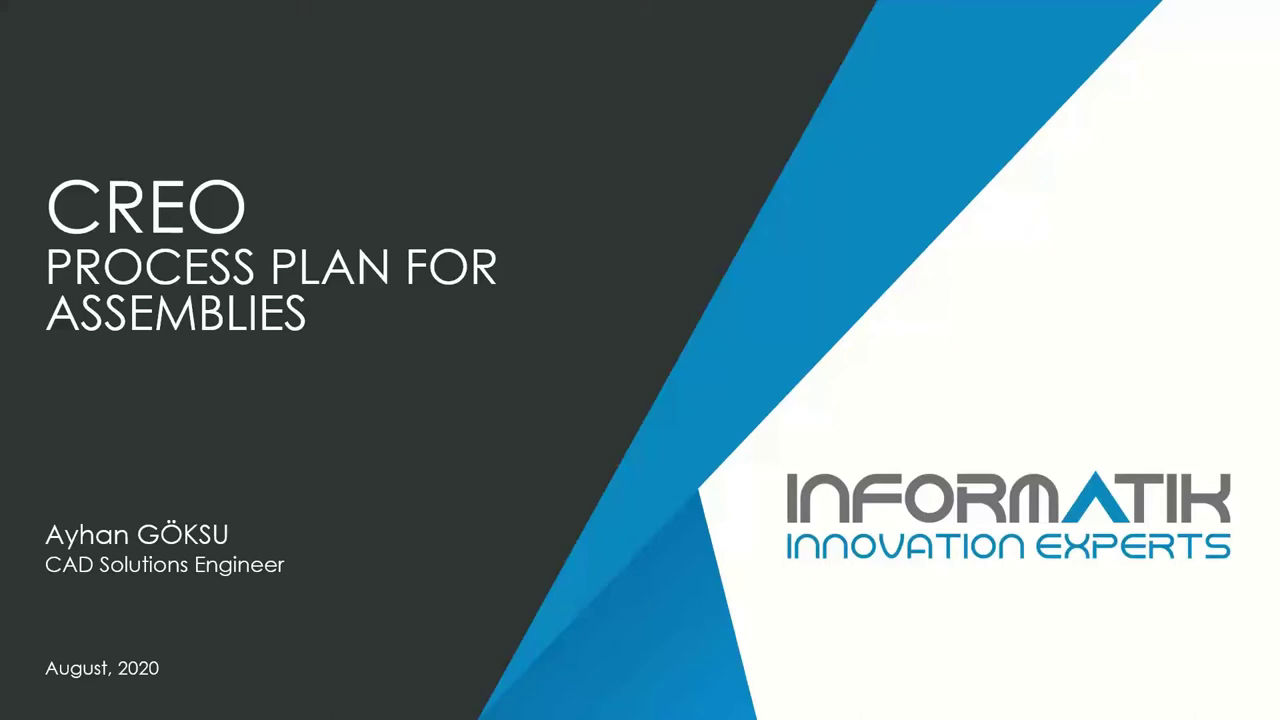
Step: Advance the slideshow to slide 3, 'Process Plan for Assemblies'
{"action": "left_click", "coordinate": [878, 272]}
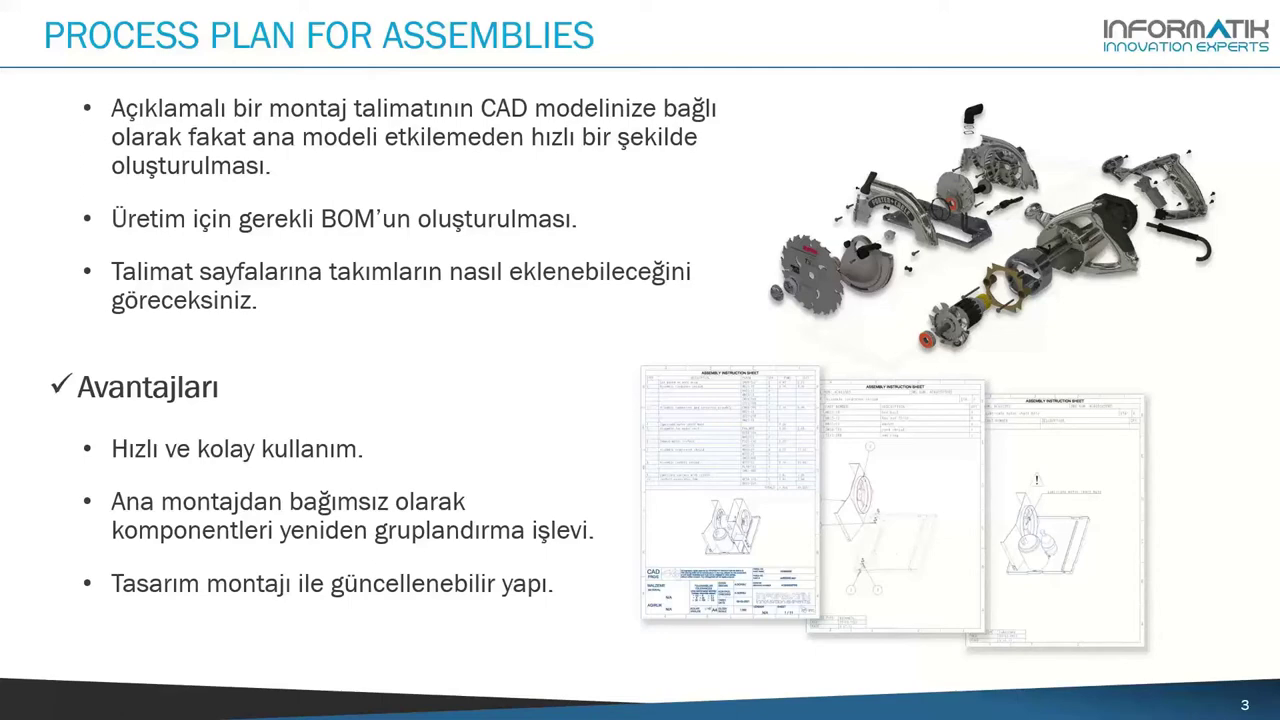
Step: Advance the slideshow to the Demonstration slide
{"action": "left_click", "coordinate": [1076, 291]}
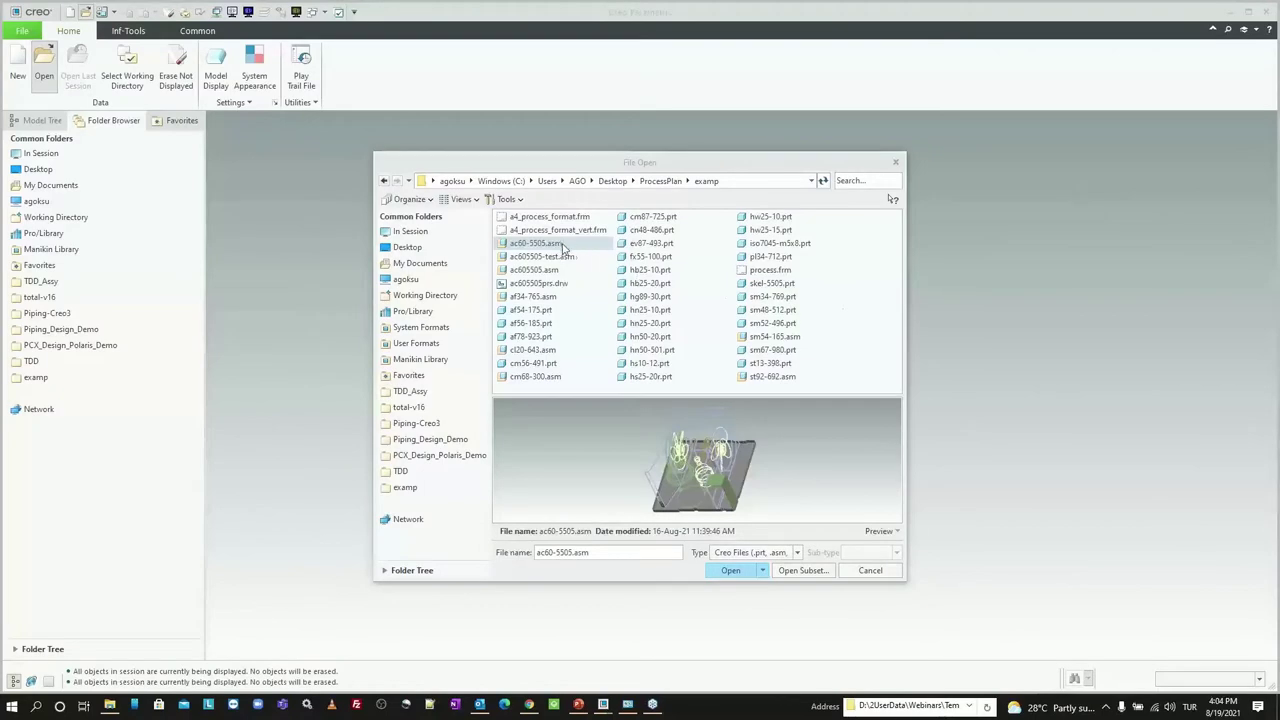
Step: Open ac60-5505.asm in Master Rep, orbit and zoom it, and start a new file
{"action": "left_click", "coordinate": [552, 247]}
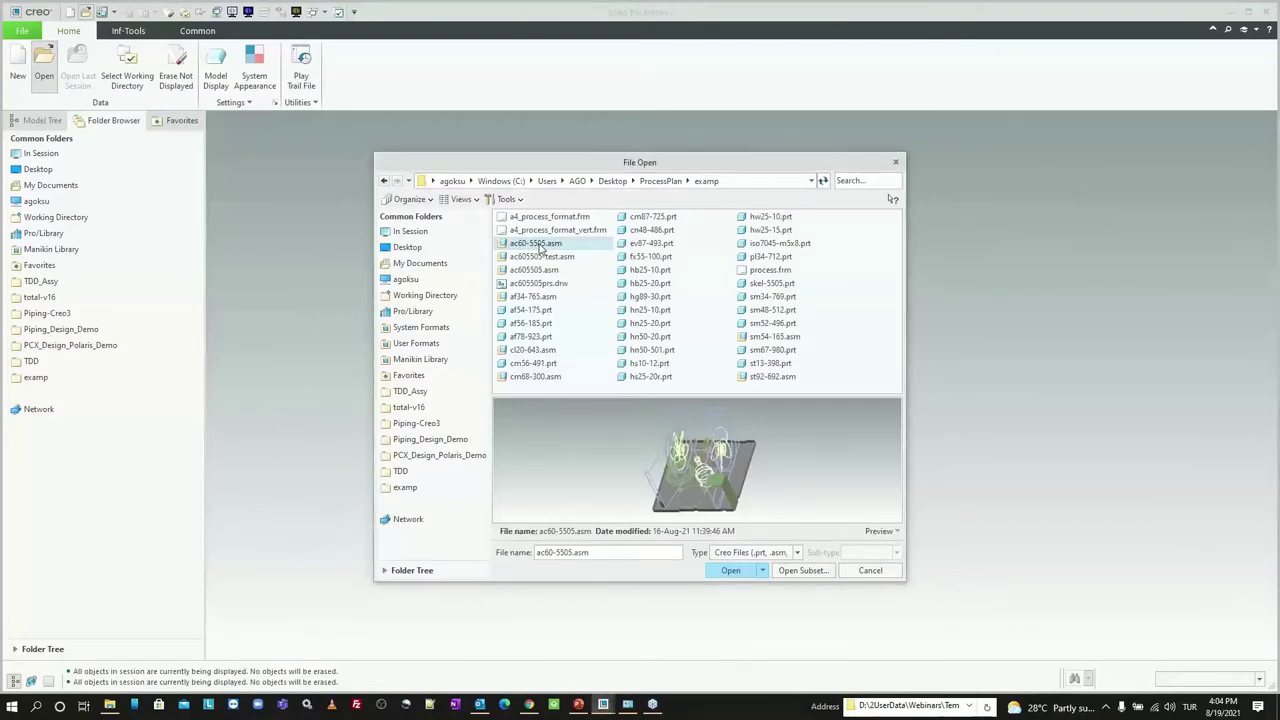
{"action": "double_click", "coordinate": [540, 246]}
{"action": "double_click", "coordinate": [615, 334]}
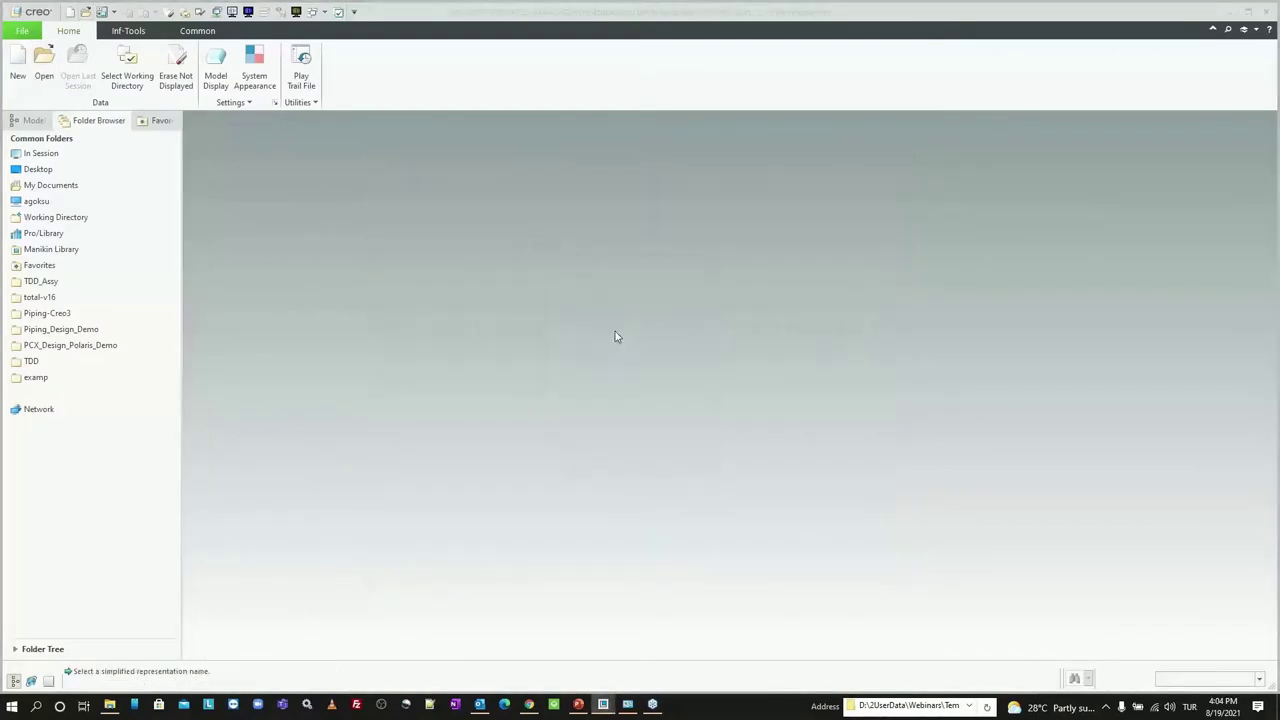
{"action": "mouse_move", "coordinate": [686, 351]}
{"action": "middle_mouse_down"}
{"action": "mouse_move", "coordinate": [723, 361]}
{"action": "mouse_move", "coordinate": [737, 330]}
{"action": "mouse_move", "coordinate": [713, 343]}
{"action": "middle_mouse_up"}
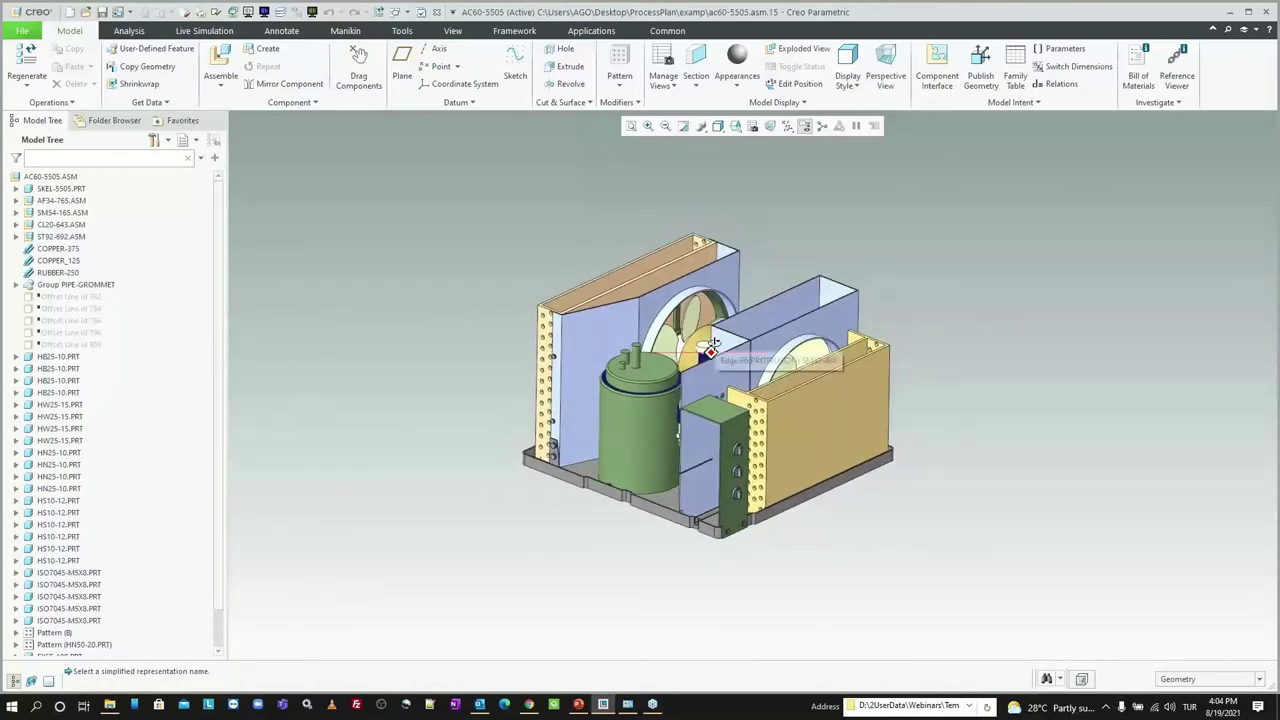
{"action": "scroll", "coordinate": [704, 382], "scroll_direction": "down", "scroll_amount": 2}
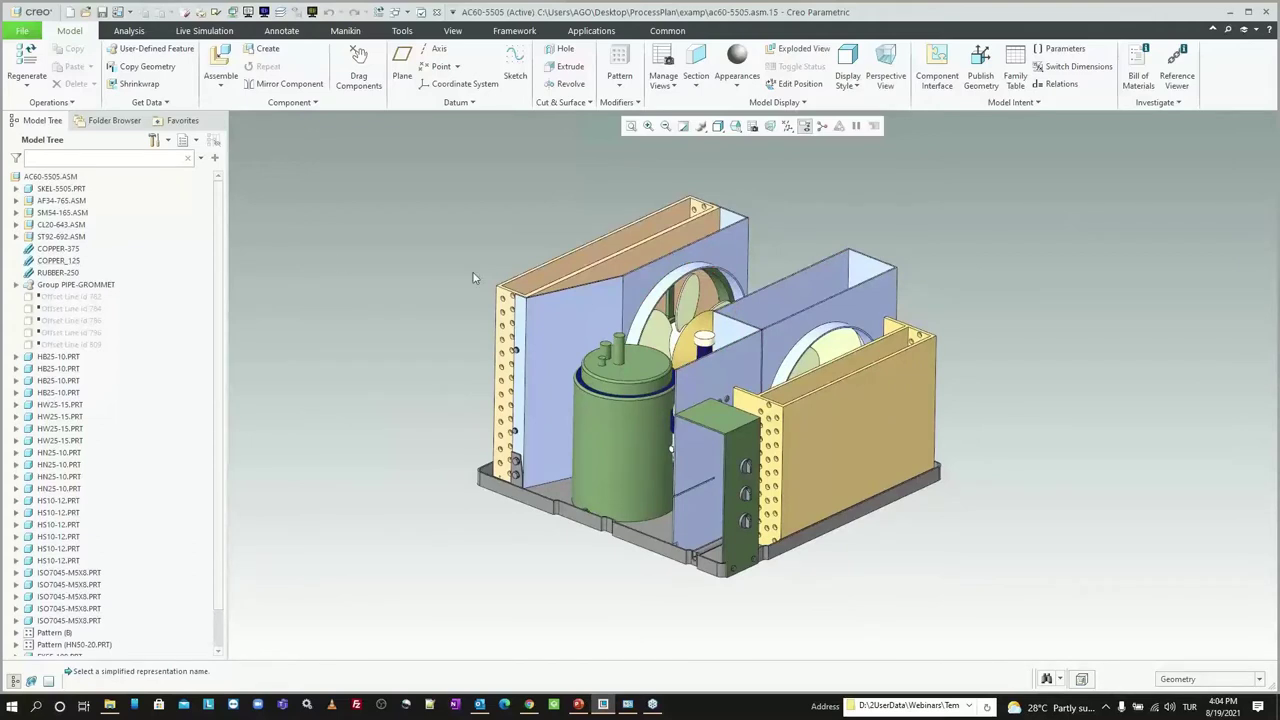
{"action": "left_click", "coordinate": [69, 12]}
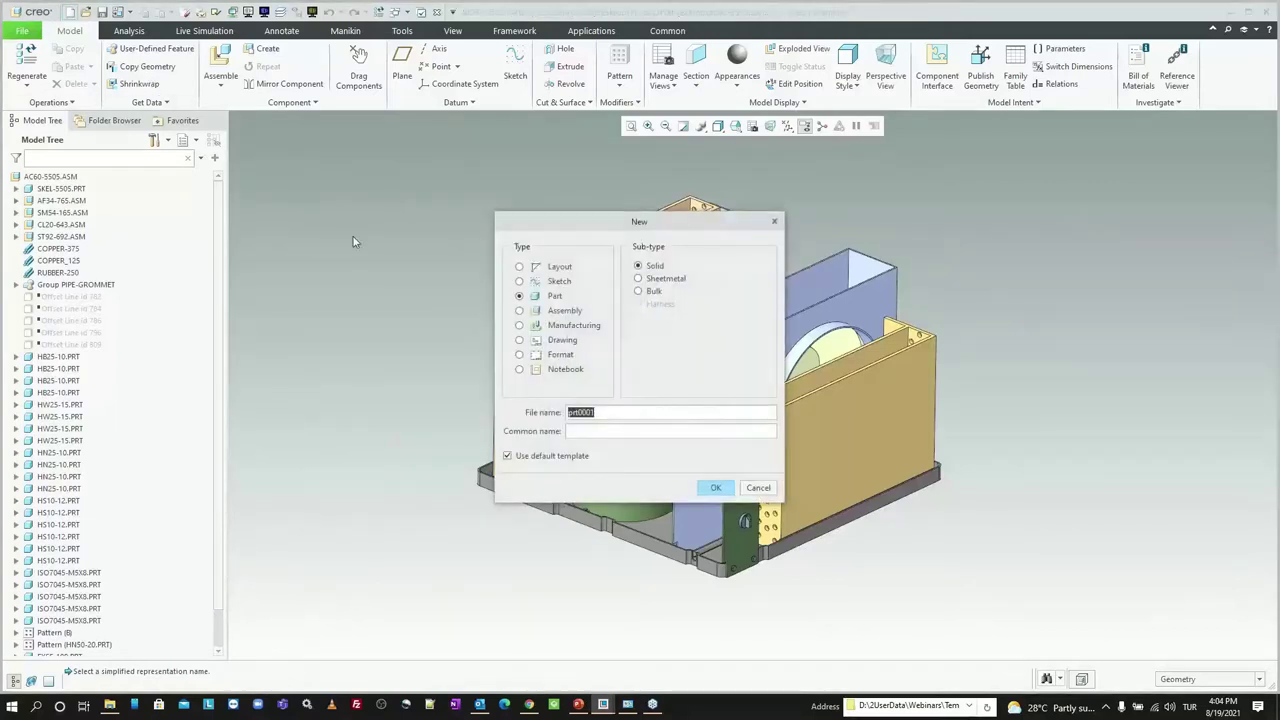
Step: Create a new Assembly of sub-type Process plan named ac605505-proses
{"action": "left_click", "coordinate": [774, 221]}
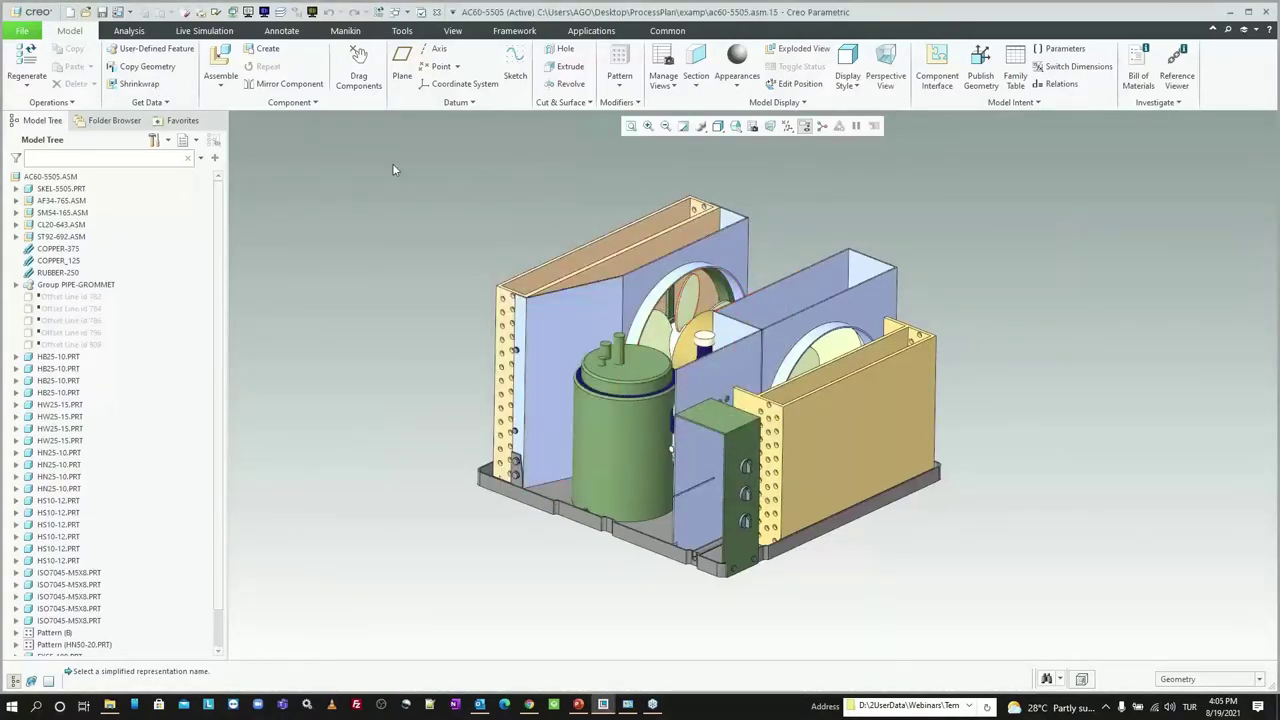
{"action": "left_click", "coordinate": [70, 13]}
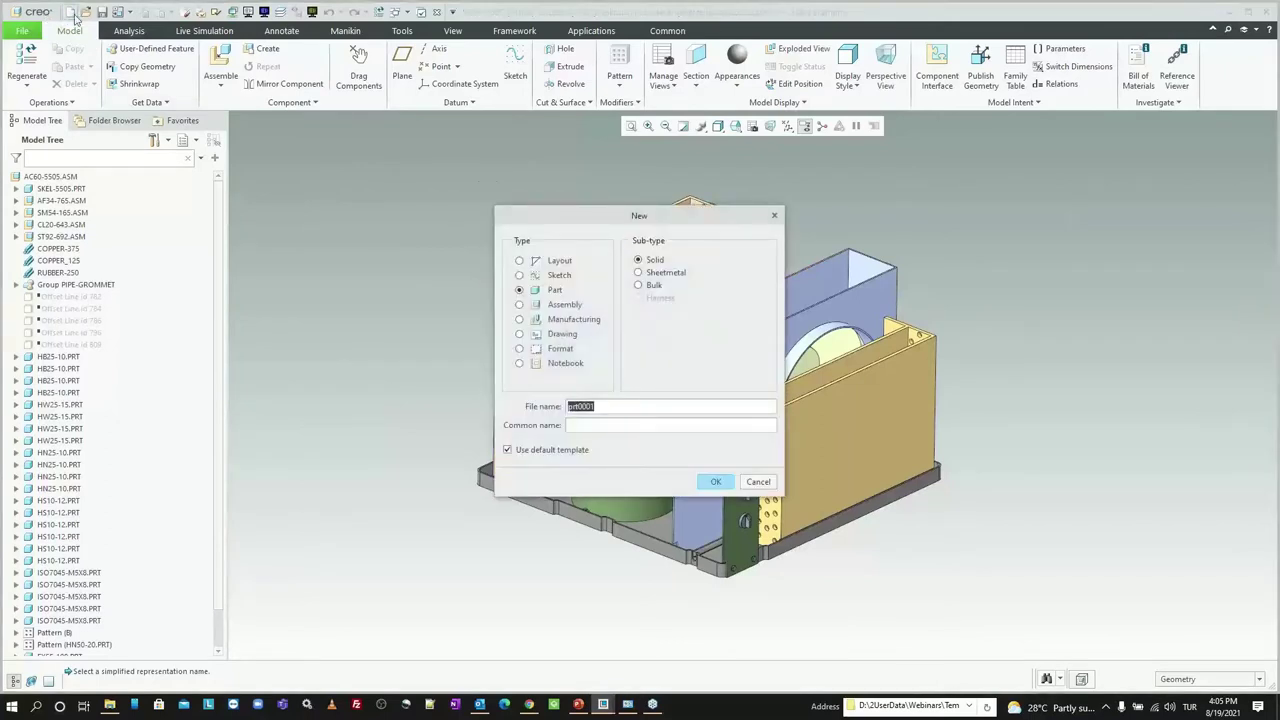
{"action": "left_click", "coordinate": [553, 305]}
{"action": "left_click", "coordinate": [659, 291]}
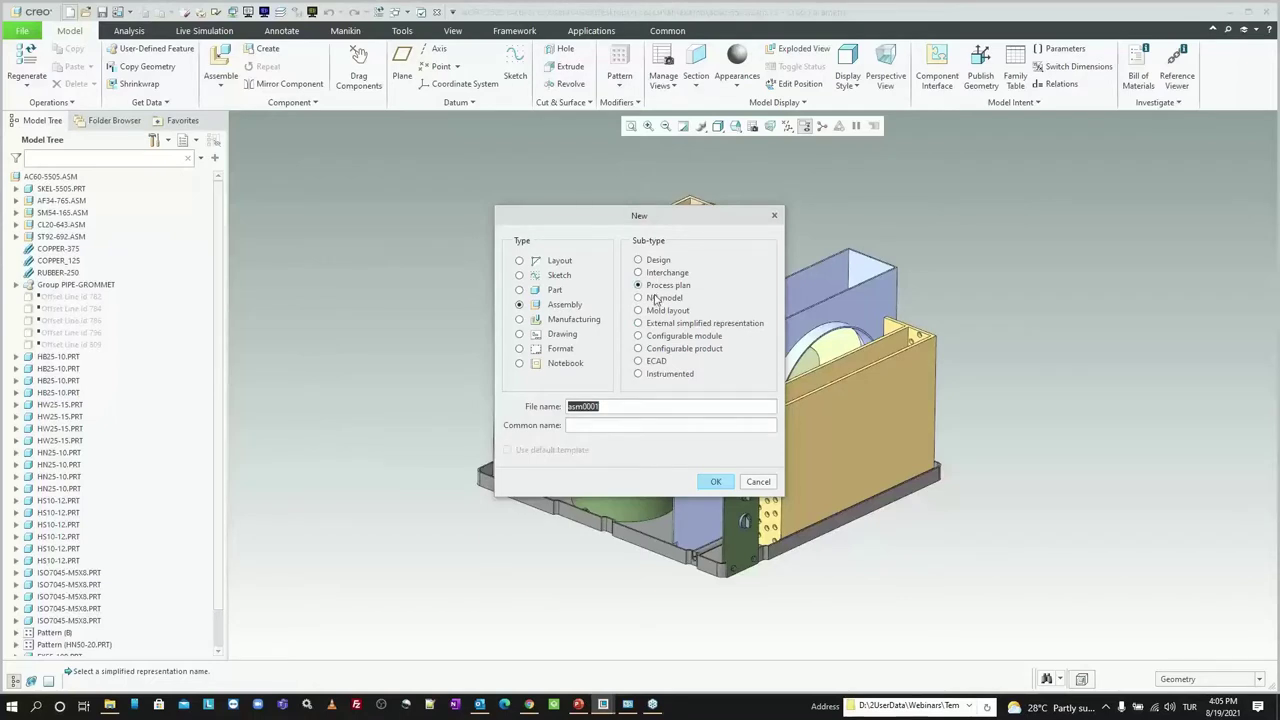
{"action": "type", "text": "a"}
{"action": "type", "text": "oses"}
{"action": "key", "text": "Return"}
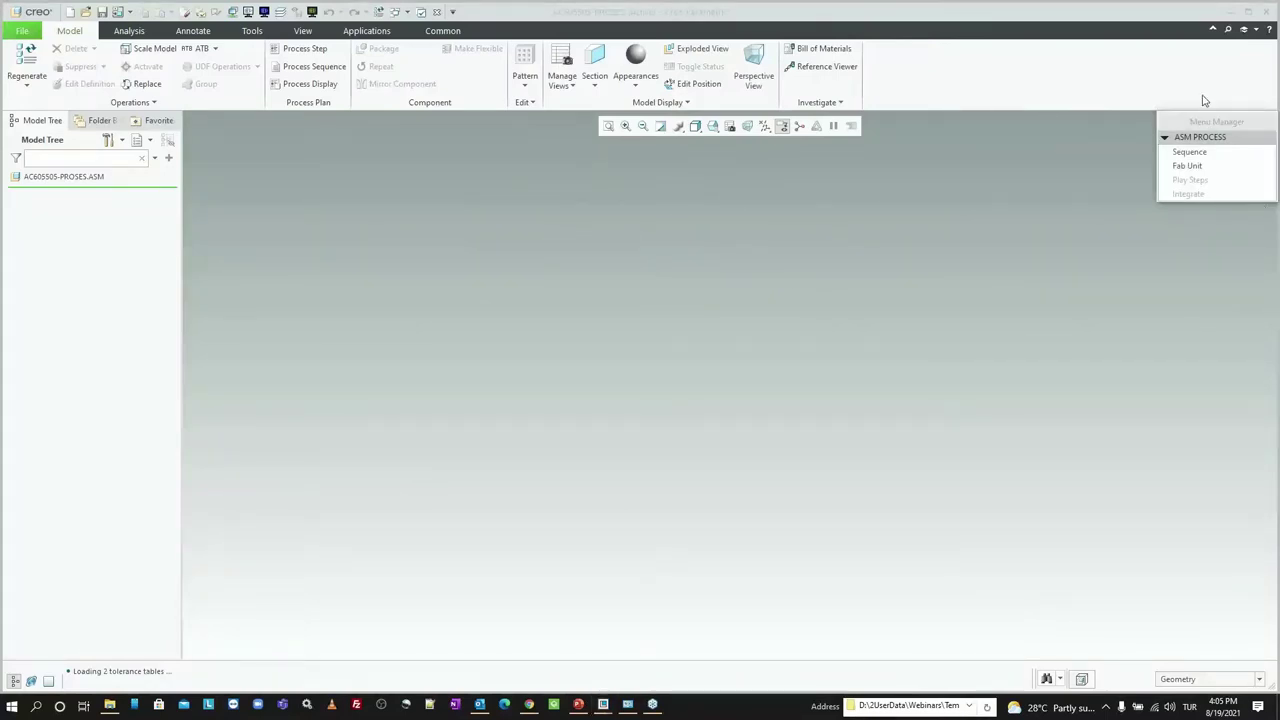
Step: Reposition the Menu Manager and add a new step via Sequence > New Step
{"action": "left_click_drag", "start_coordinate": [1207, 122], "coordinate": [1145, 158]}
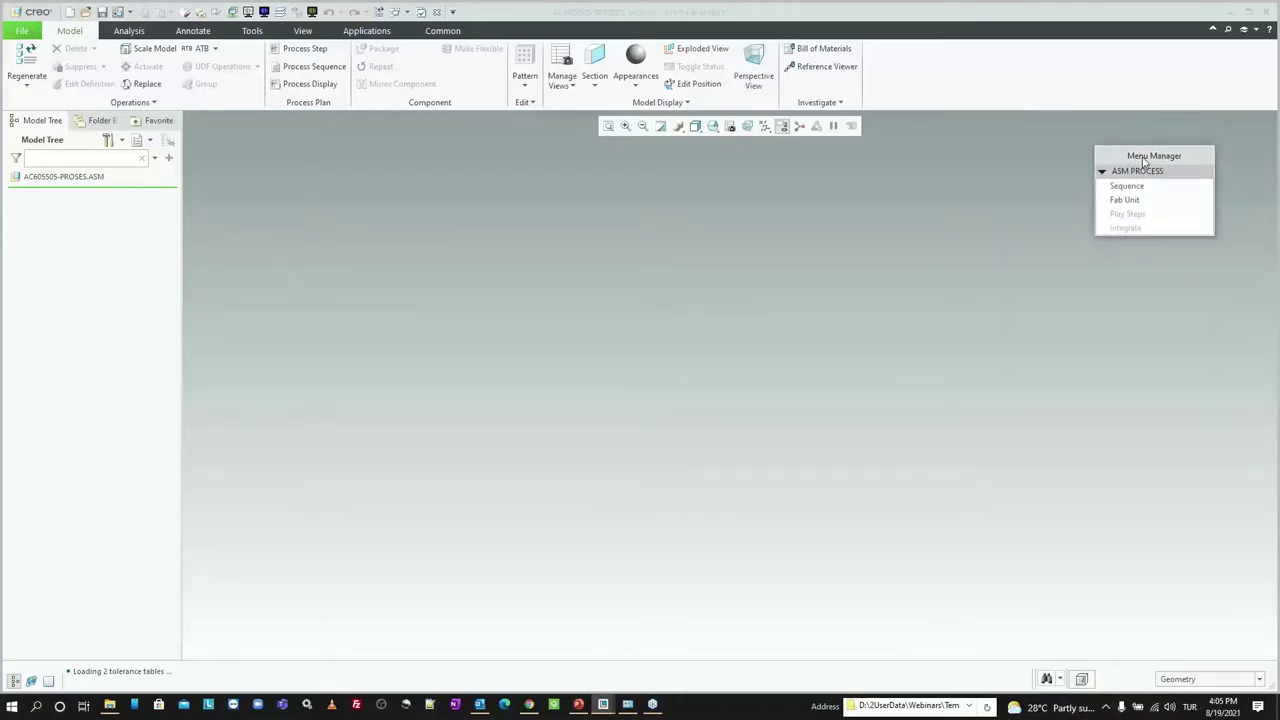
{"action": "left_click_drag", "start_coordinate": [1142, 162], "coordinate": [1138, 151]}
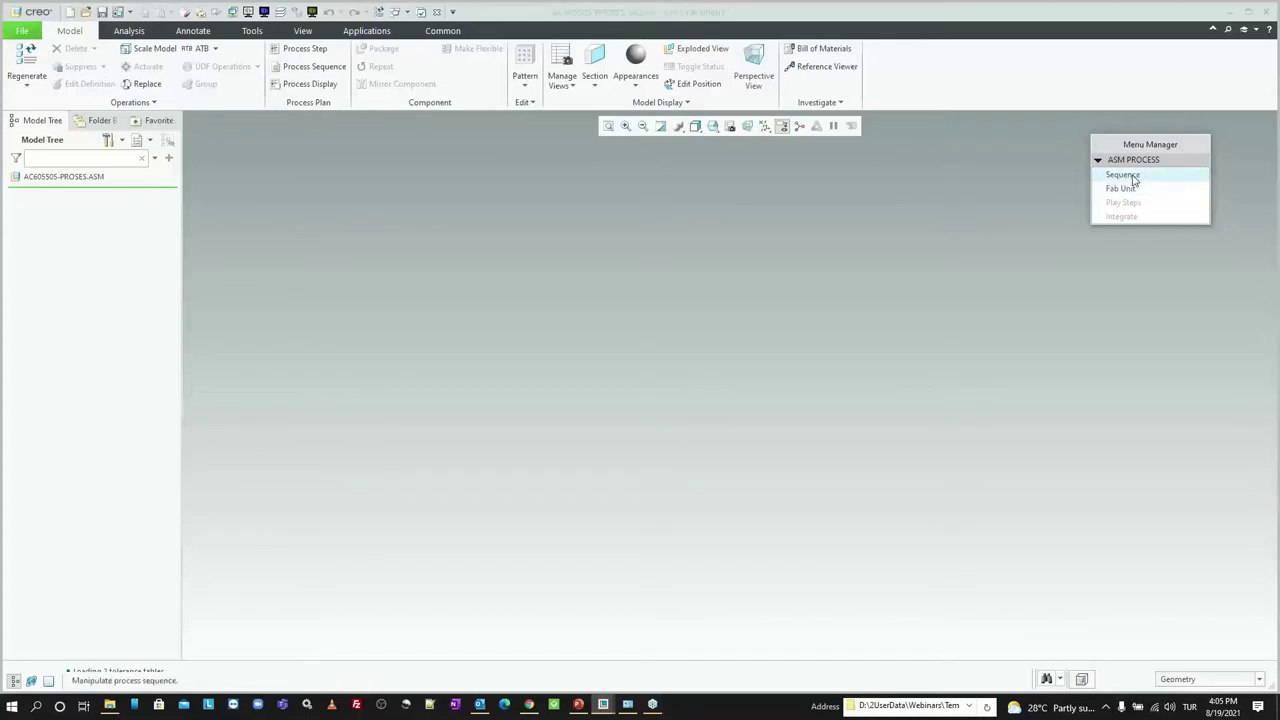
{"action": "left_click", "coordinate": [1134, 176]}
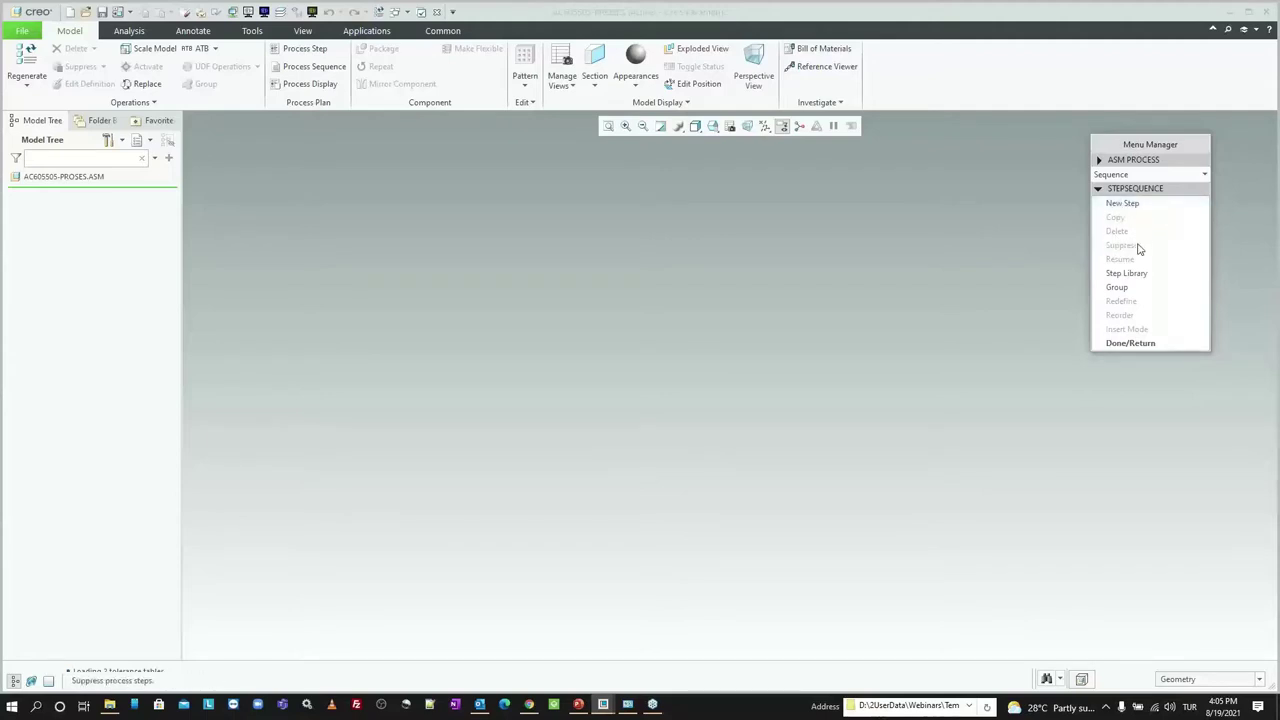
{"action": "left_click", "coordinate": [1145, 205]}
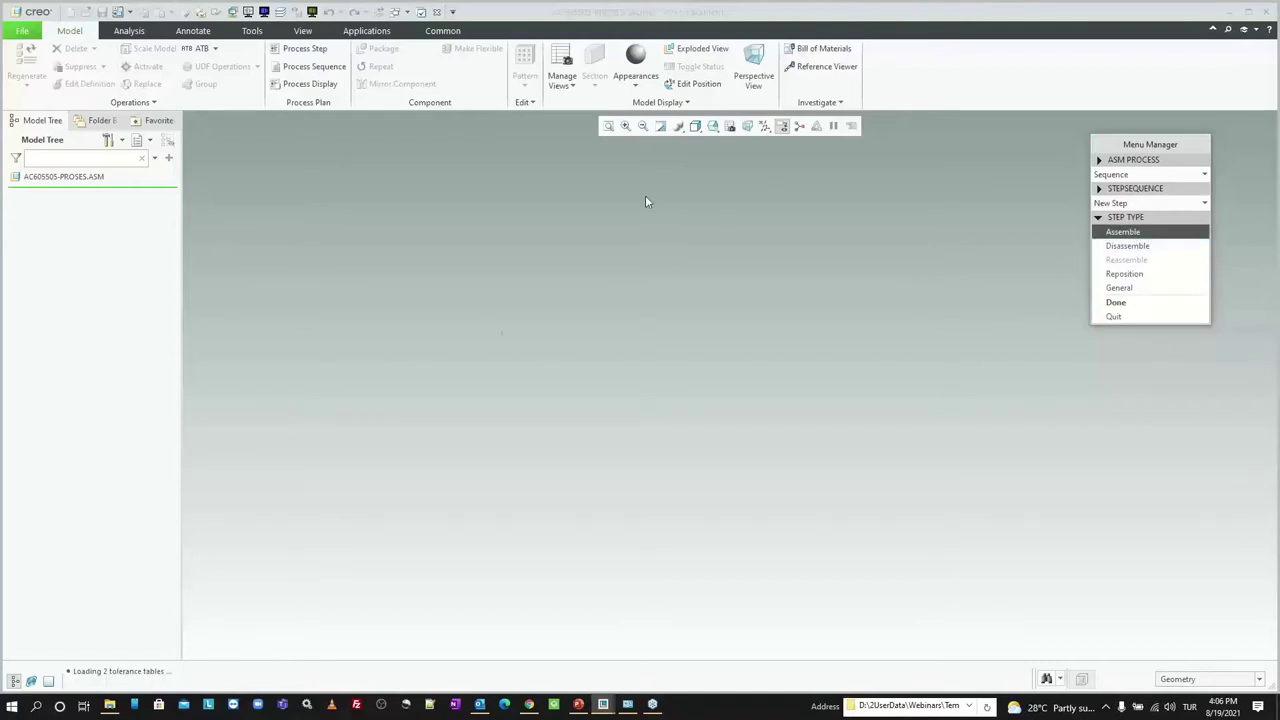
Step: Make the new step an Assemble step and load ac60-5505.asm as its model
{"action": "left_click", "coordinate": [1114, 302]}
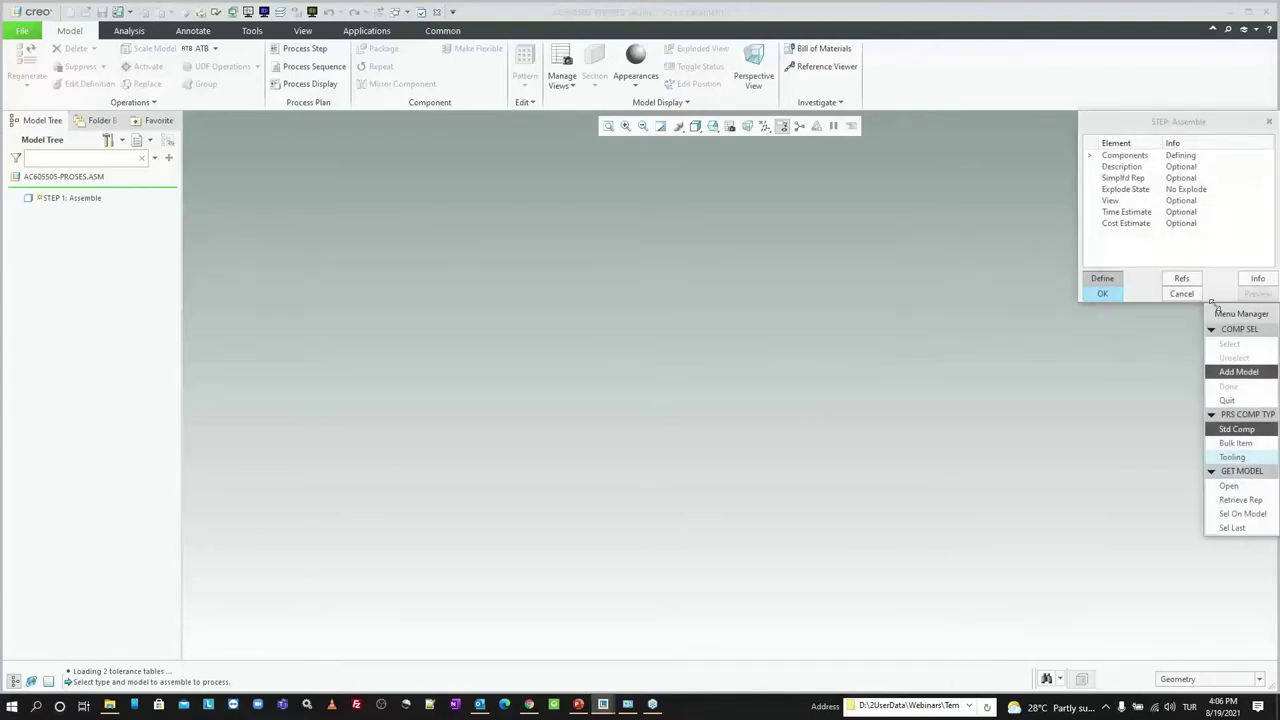
{"action": "left_click_drag", "start_coordinate": [1214, 304], "coordinate": [1141, 316]}
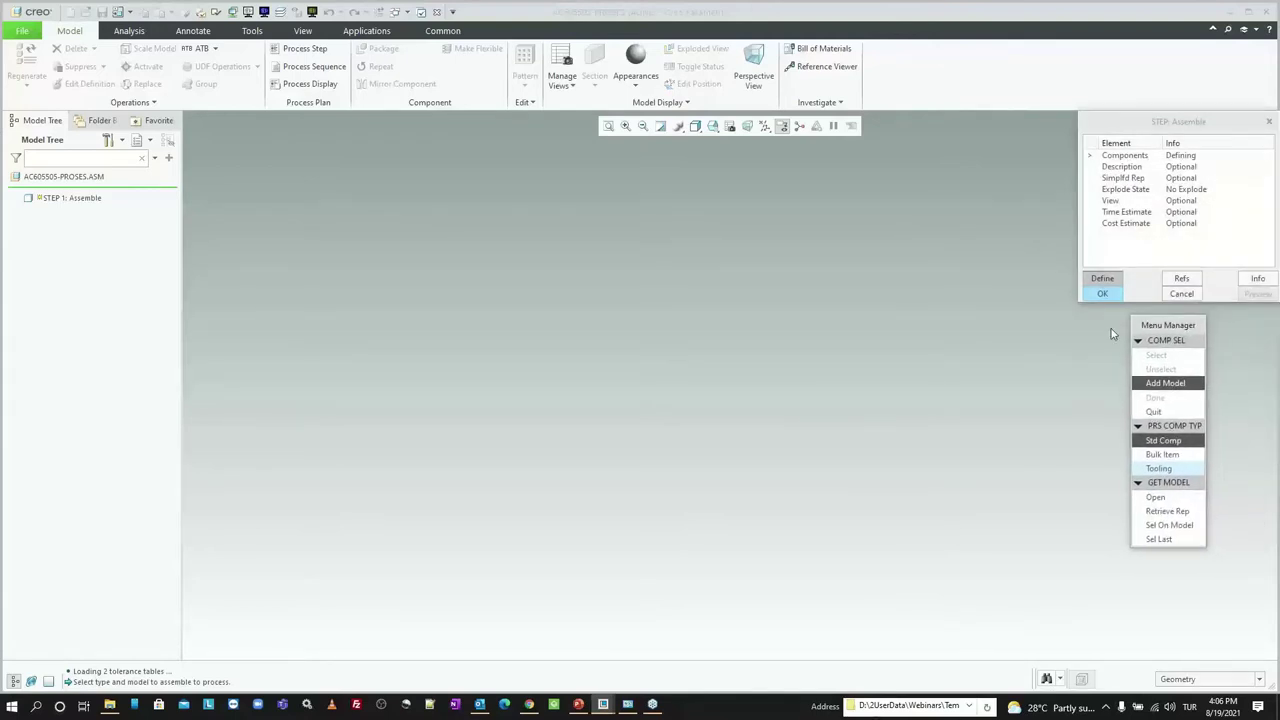
{"action": "mouse_move", "coordinate": [1163, 124]}
{"action": "left_mouse_down"}
{"action": "mouse_move", "coordinate": [1075, 121]}
{"action": "mouse_move", "coordinate": [1147, 64]}
{"action": "left_mouse_up"}
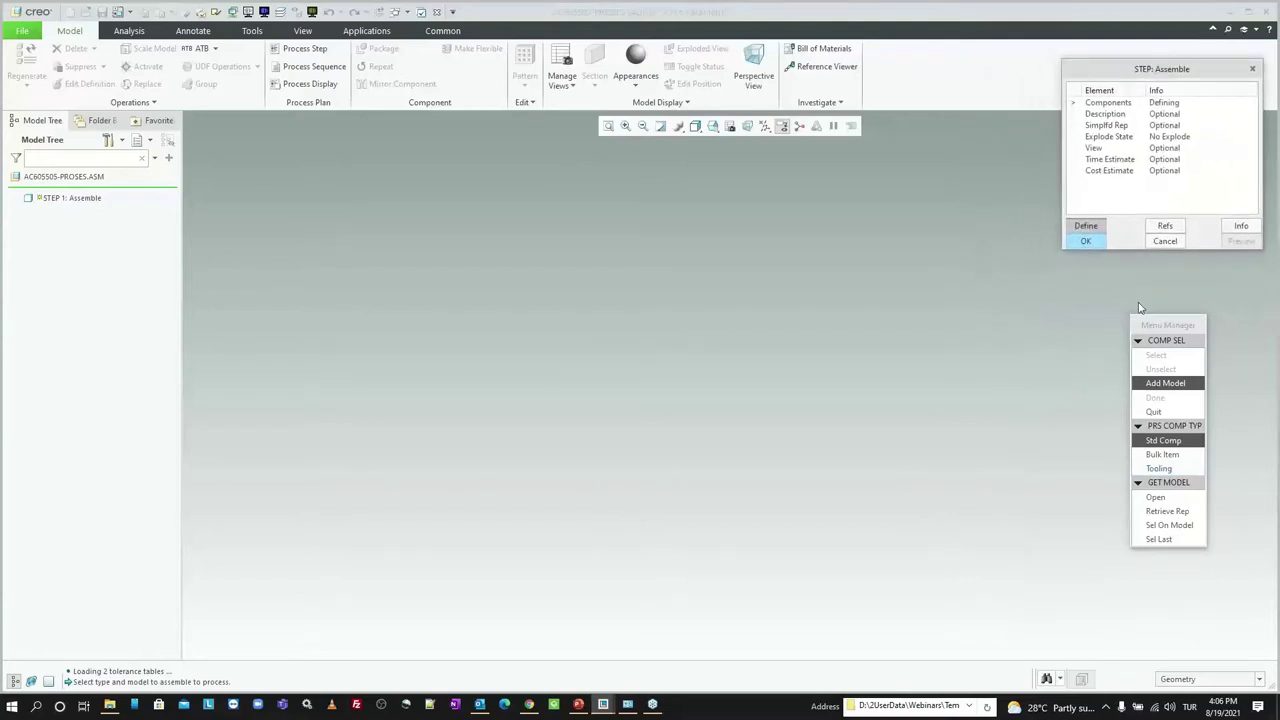
{"action": "left_click_drag", "start_coordinate": [1168, 328], "coordinate": [1179, 290]}
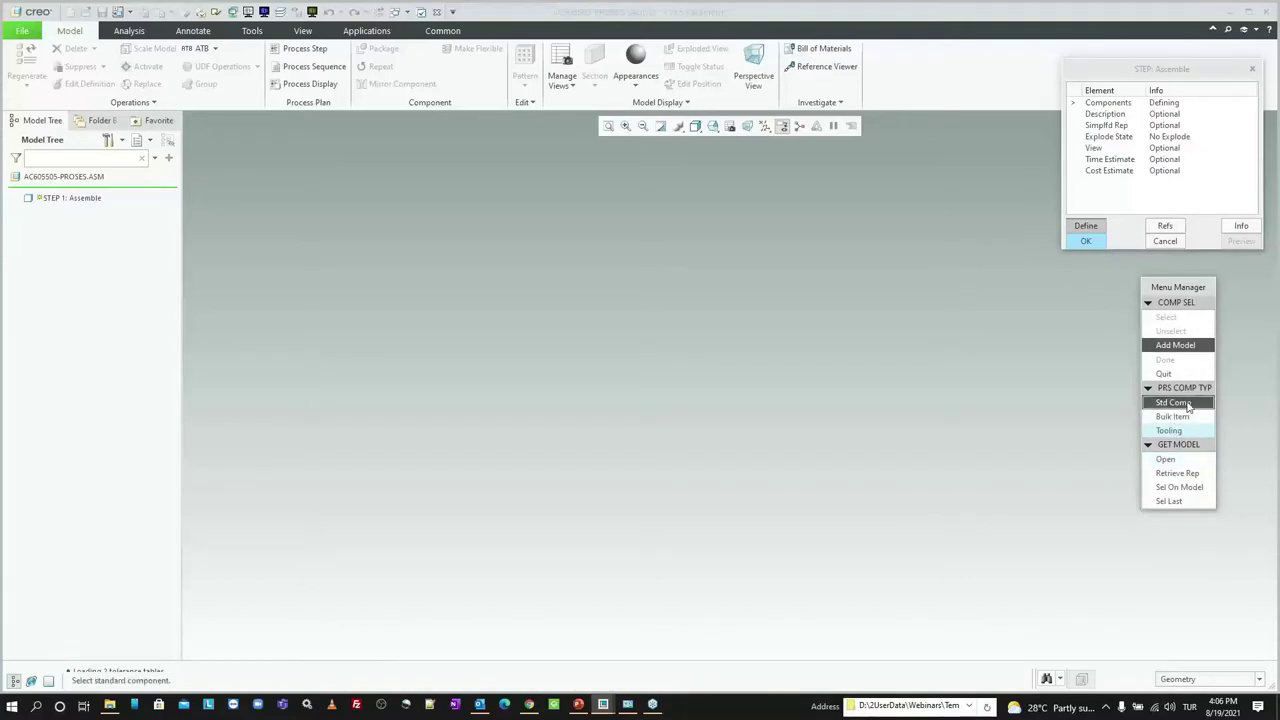
{"action": "left_click", "coordinate": [1165, 462]}
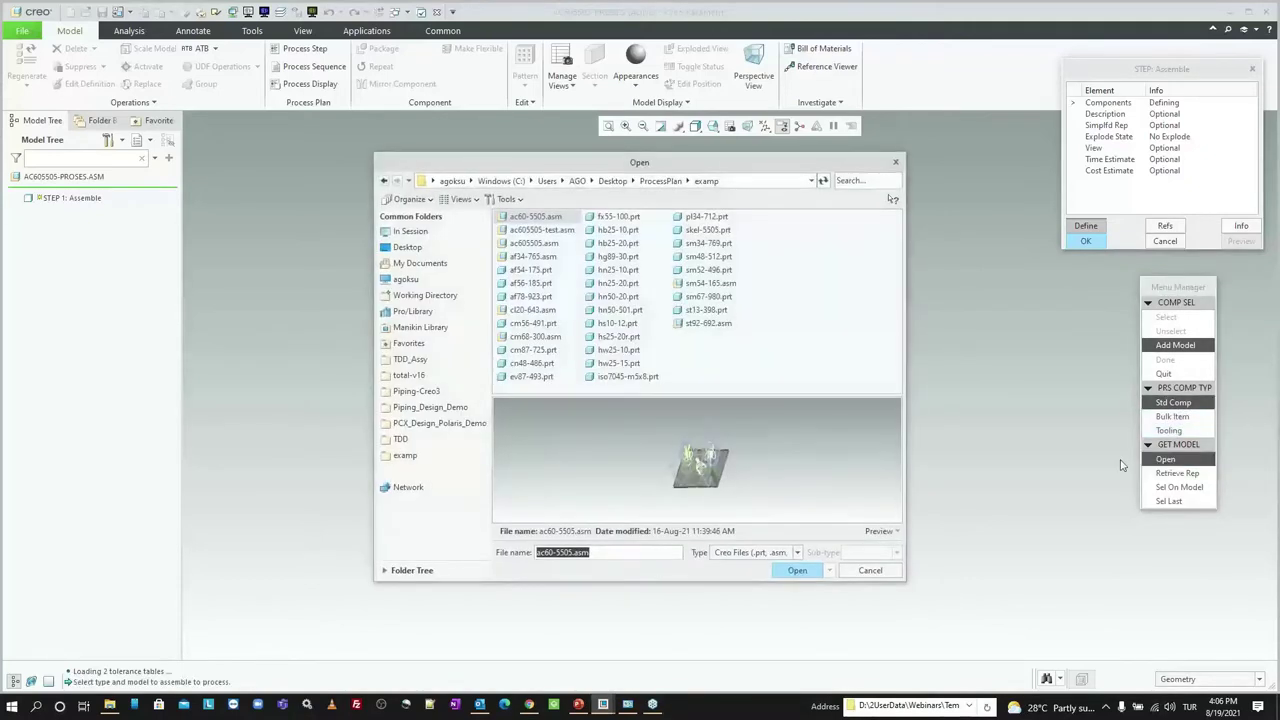
{"action": "double_click", "coordinate": [540, 216]}
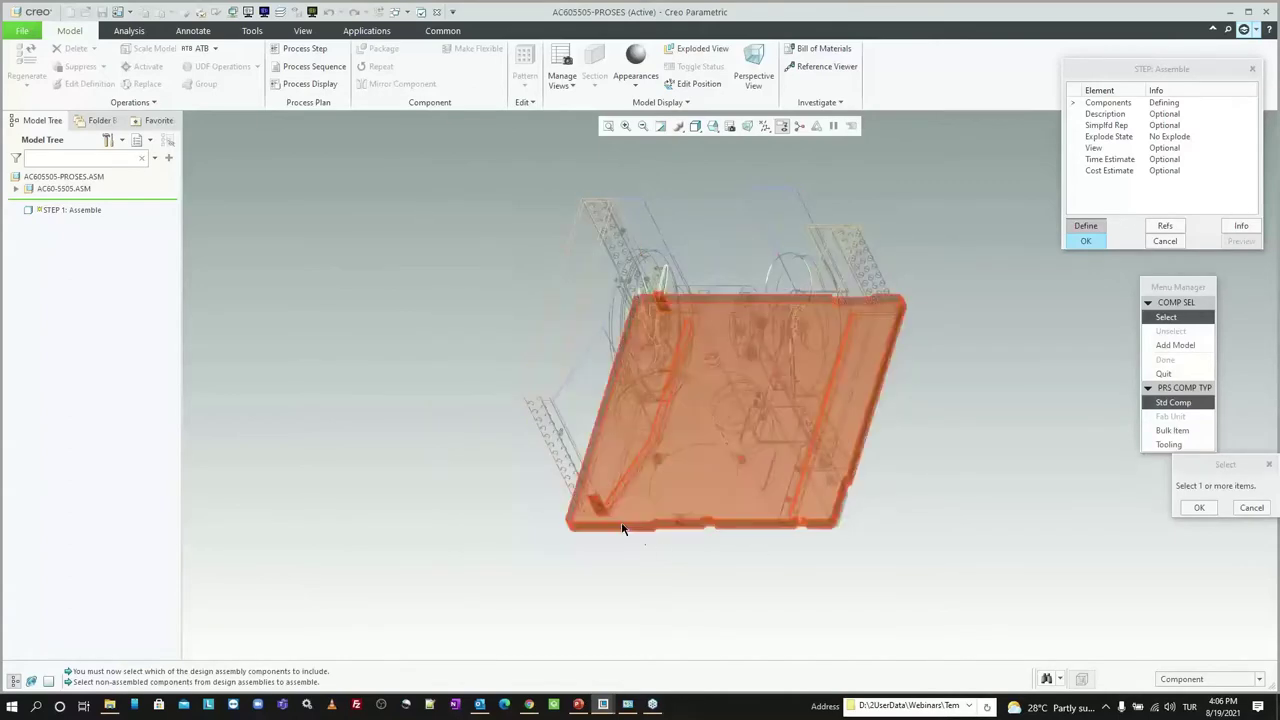
{"action": "left_click", "coordinate": [308, 86]}
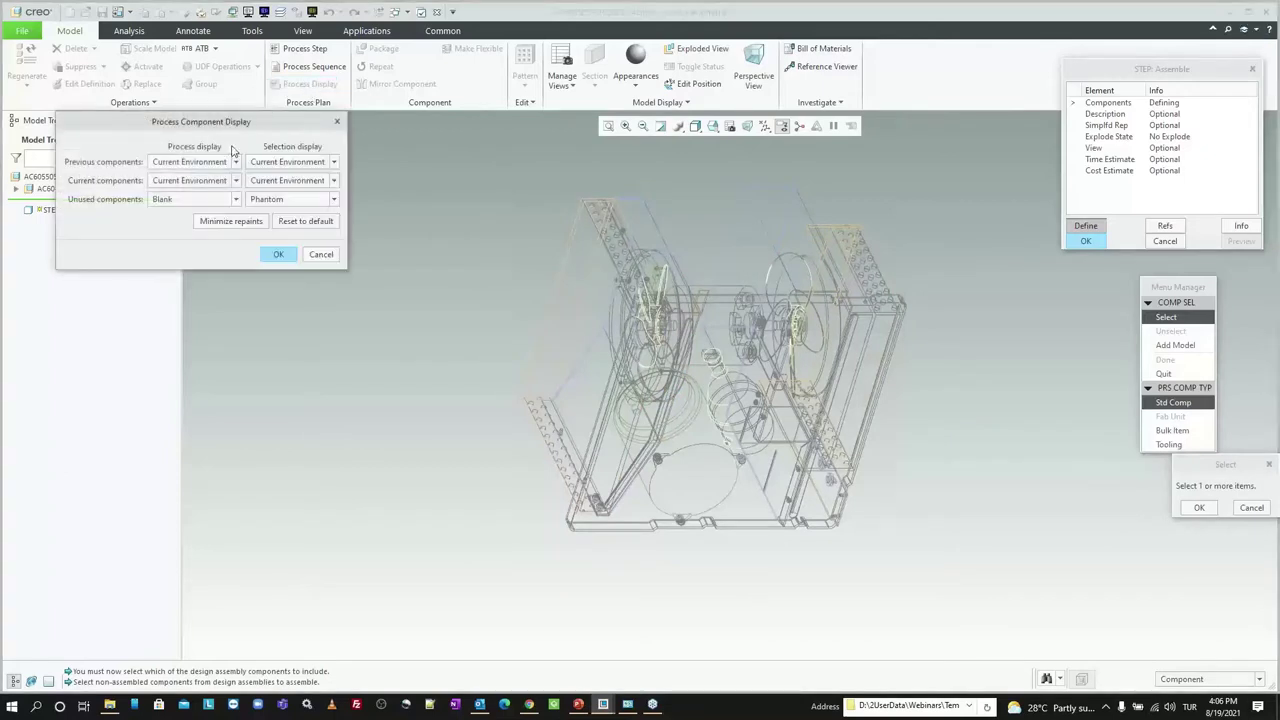
{"action": "left_click", "coordinate": [279, 201]}
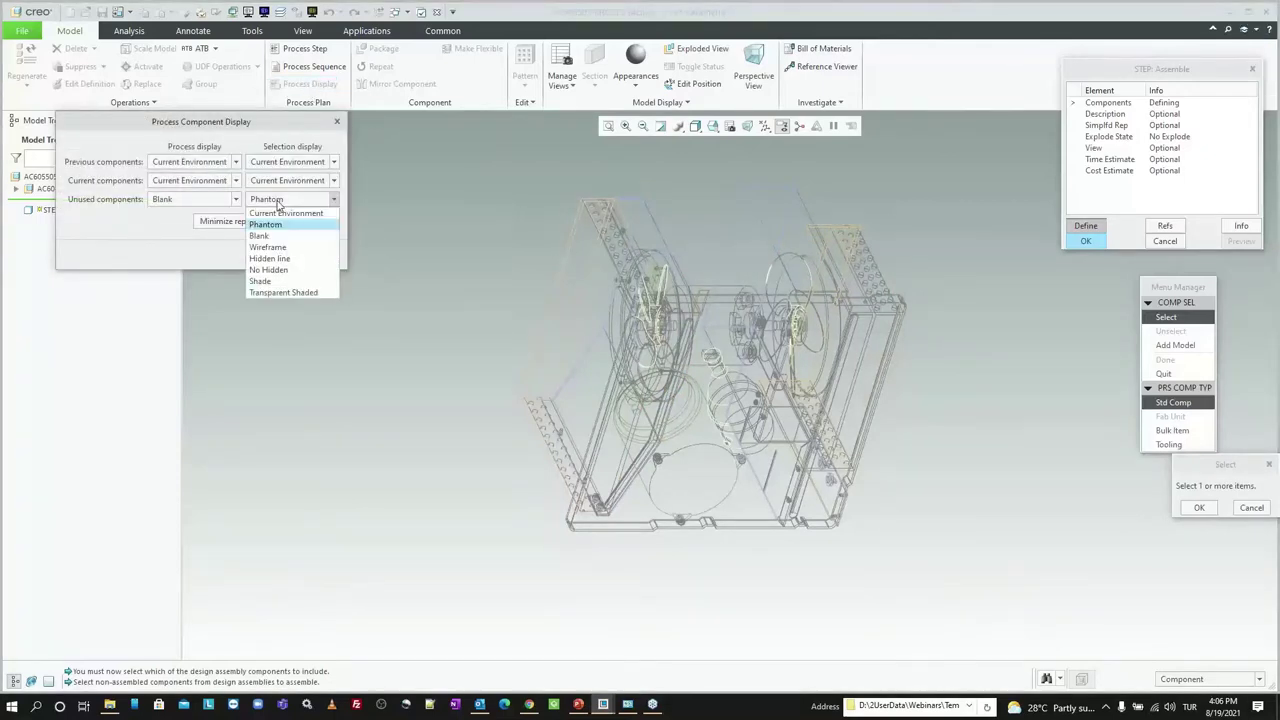
{"action": "left_click", "coordinate": [286, 291]}
{"action": "left_click", "coordinate": [280, 255]}
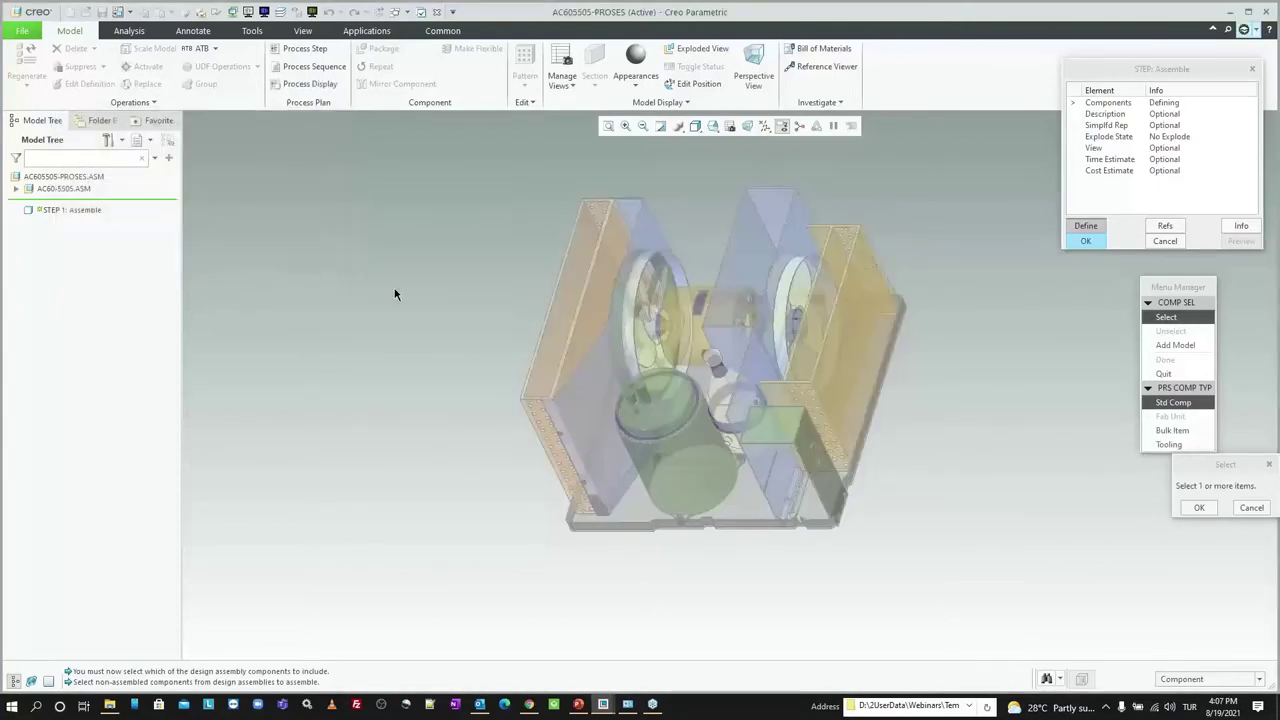
{"action": "left_click", "coordinate": [295, 86]}
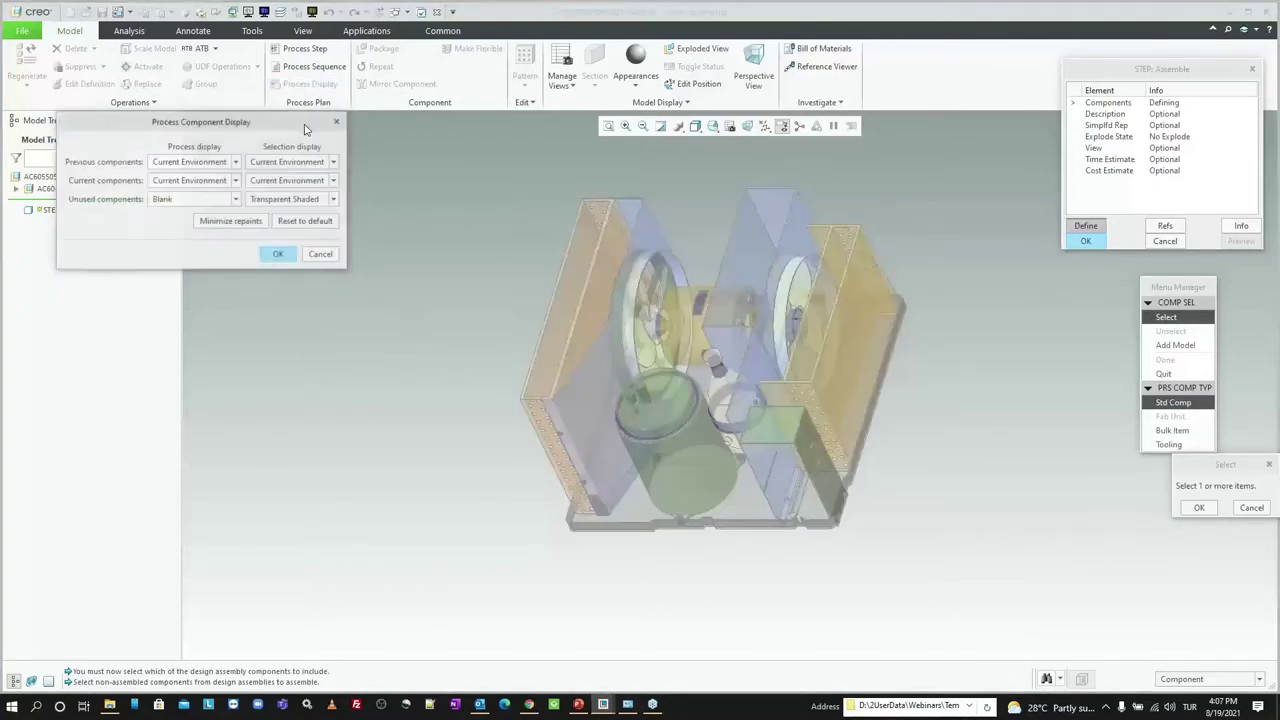
{"action": "left_click", "coordinate": [285, 203]}
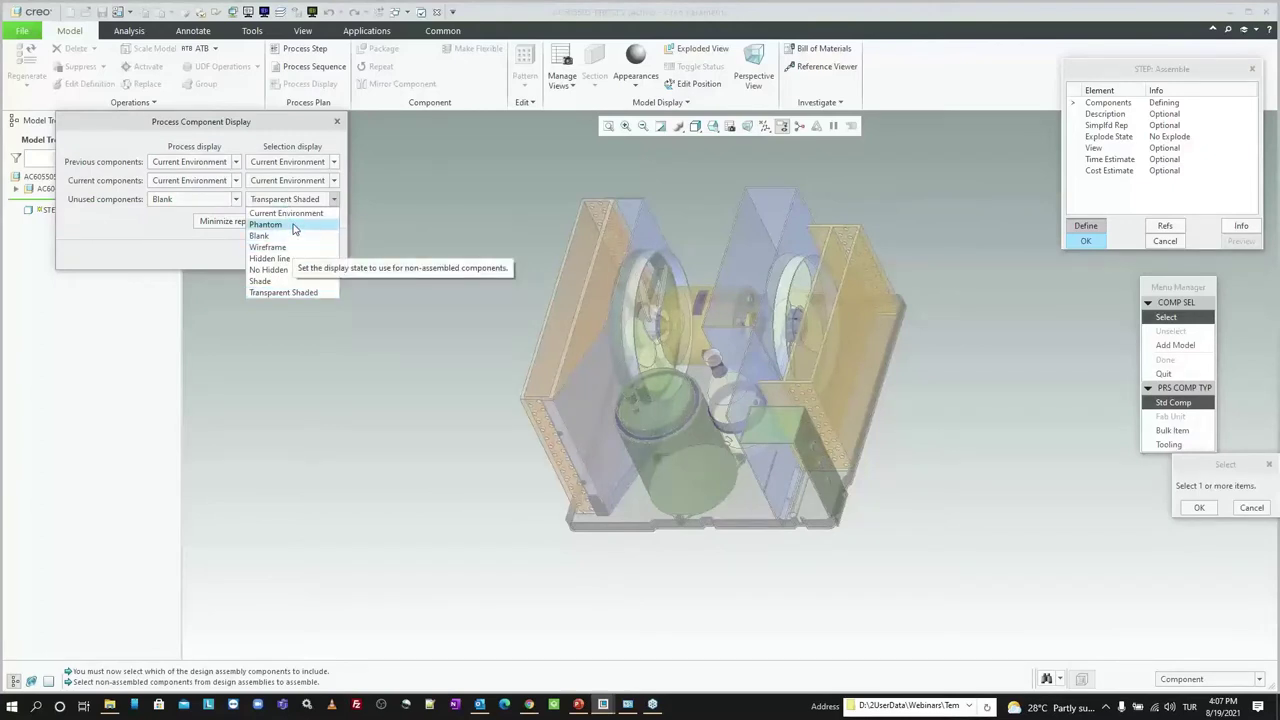
{"action": "left_click", "coordinate": [293, 226]}
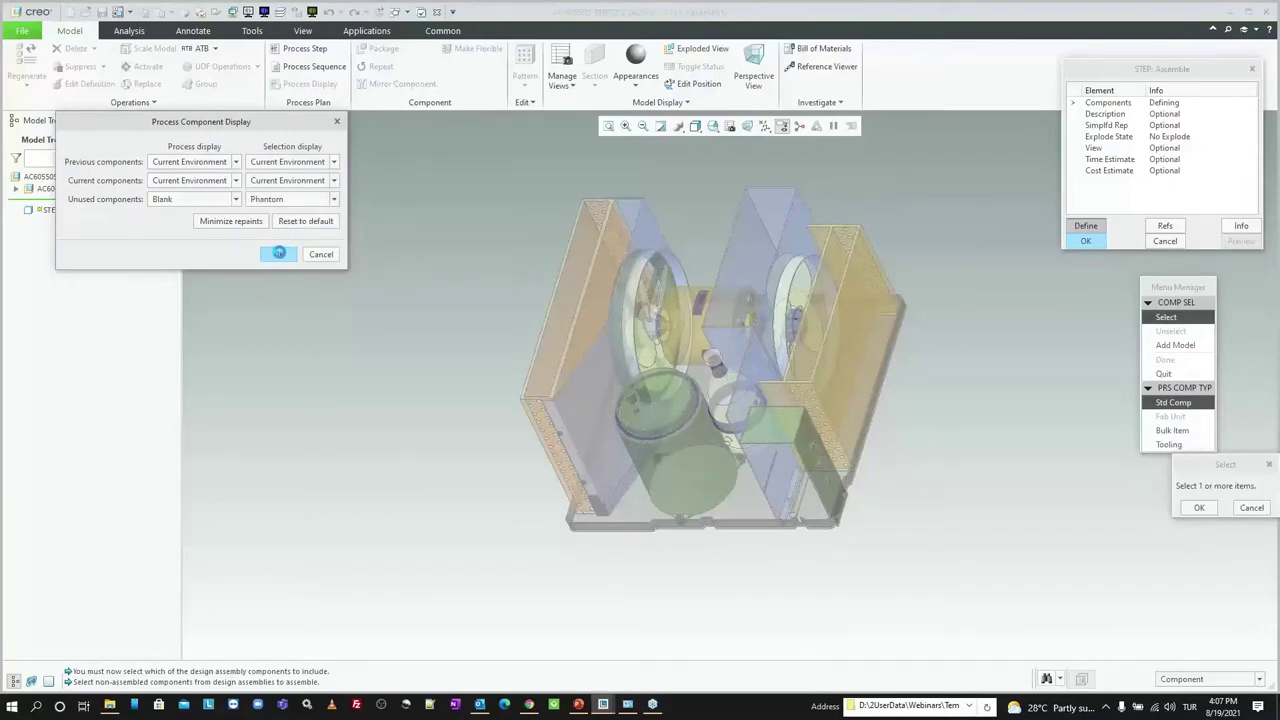
{"action": "left_click", "coordinate": [280, 256]}
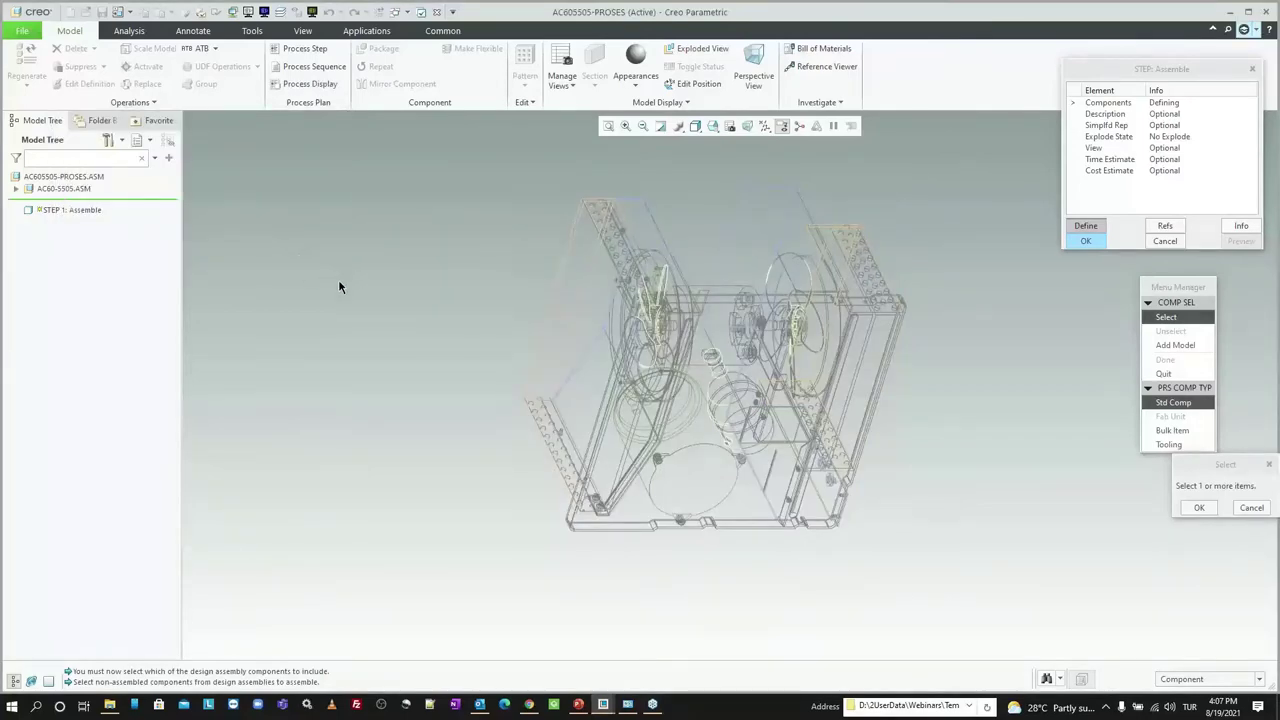
Step: Define the step's Components with base plate SM48-512 and view it from above
{"action": "left_click", "coordinate": [631, 521]}
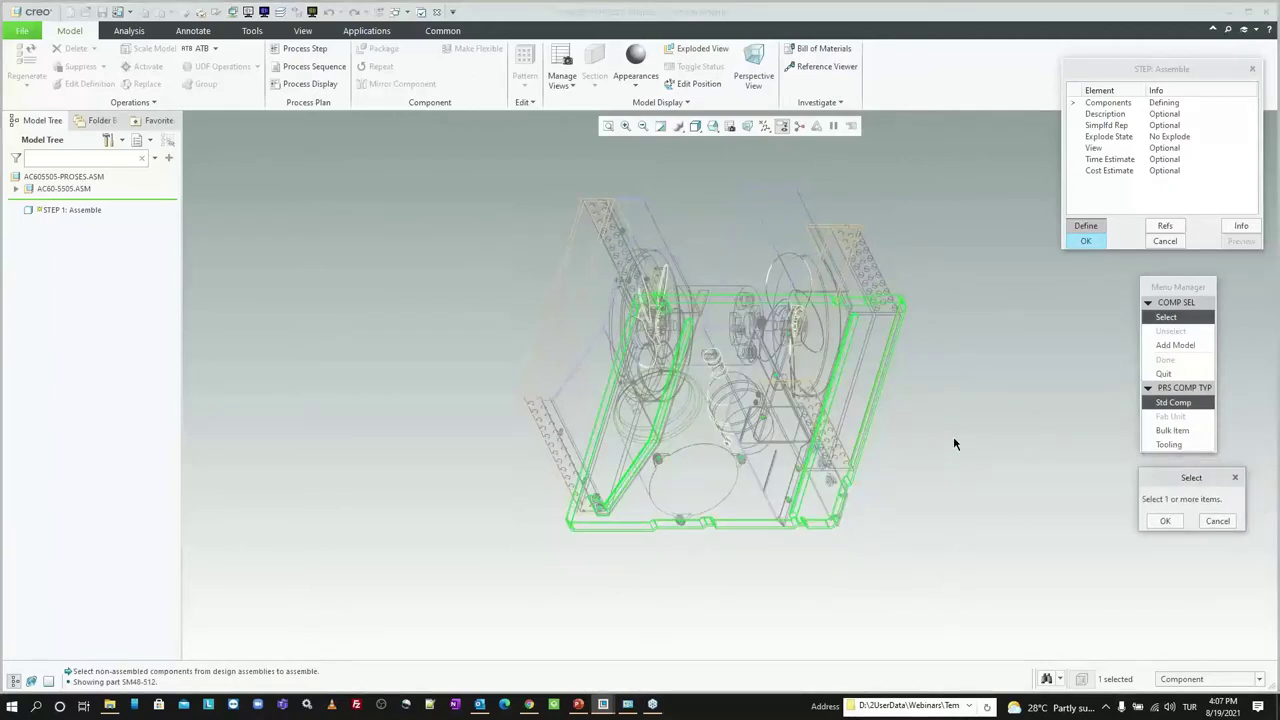
{"action": "middle_click", "coordinate": [970, 378]}
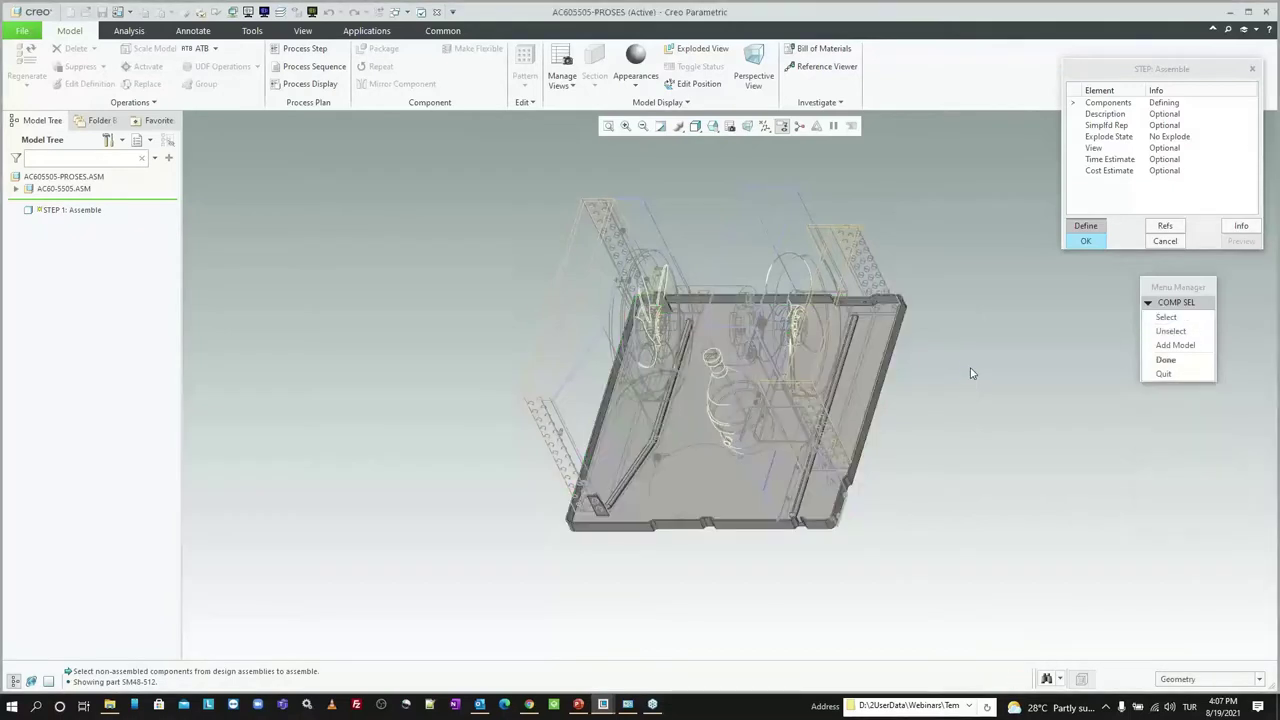
{"action": "middle_click", "coordinate": [982, 352]}
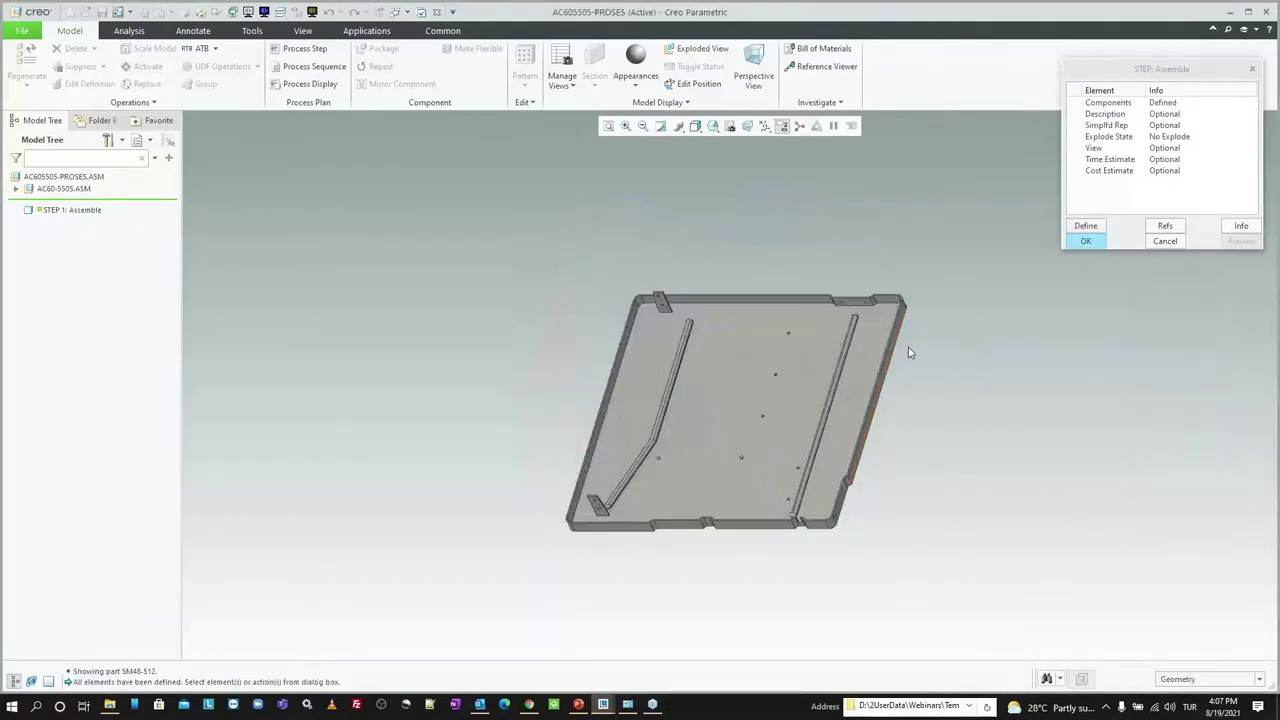
{"action": "mouse_move", "coordinate": [908, 352]}
{"action": "middle_mouse_down"}
{"action": "mouse_move", "coordinate": [813, 345]}
{"action": "mouse_move", "coordinate": [777, 300]}
{"action": "mouse_move", "coordinate": [769, 350]}
{"action": "mouse_move", "coordinate": [809, 267]}
{"action": "mouse_move", "coordinate": [755, 335]}
{"action": "mouse_move", "coordinate": [738, 384]}
{"action": "middle_mouse_up"}
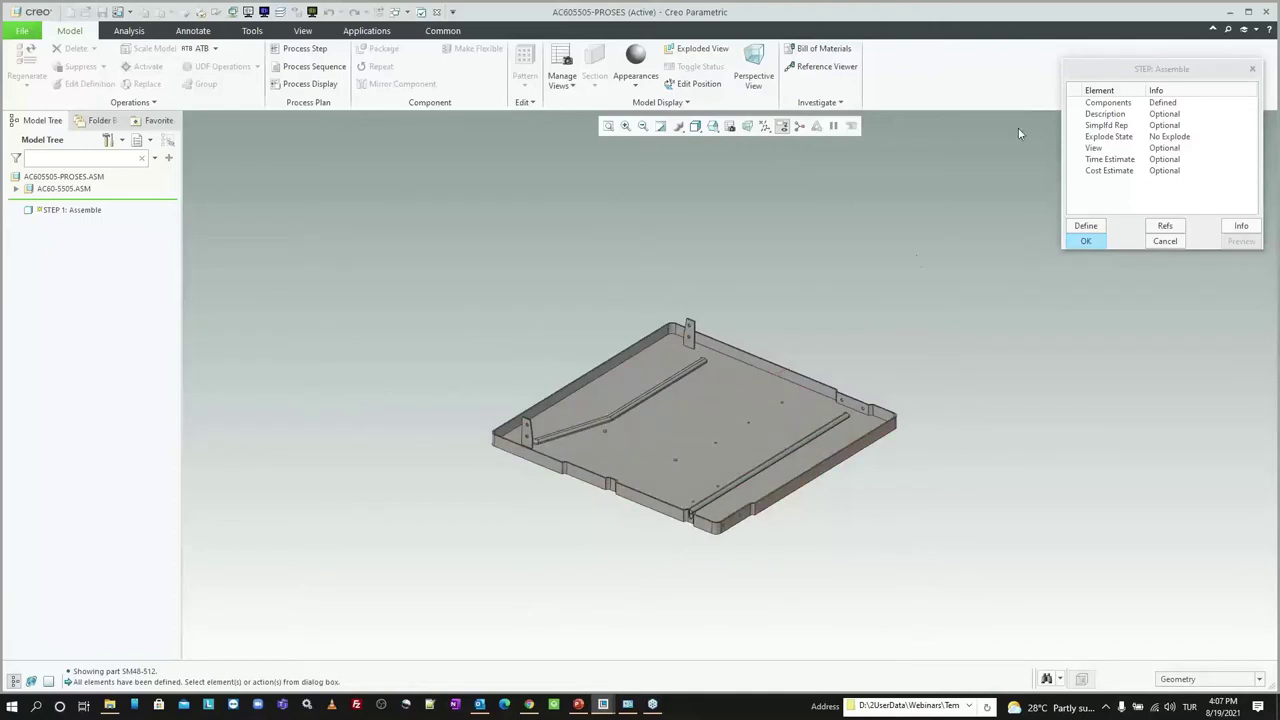
{"action": "left_click_drag", "start_coordinate": [1077, 72], "coordinate": [1067, 83]}
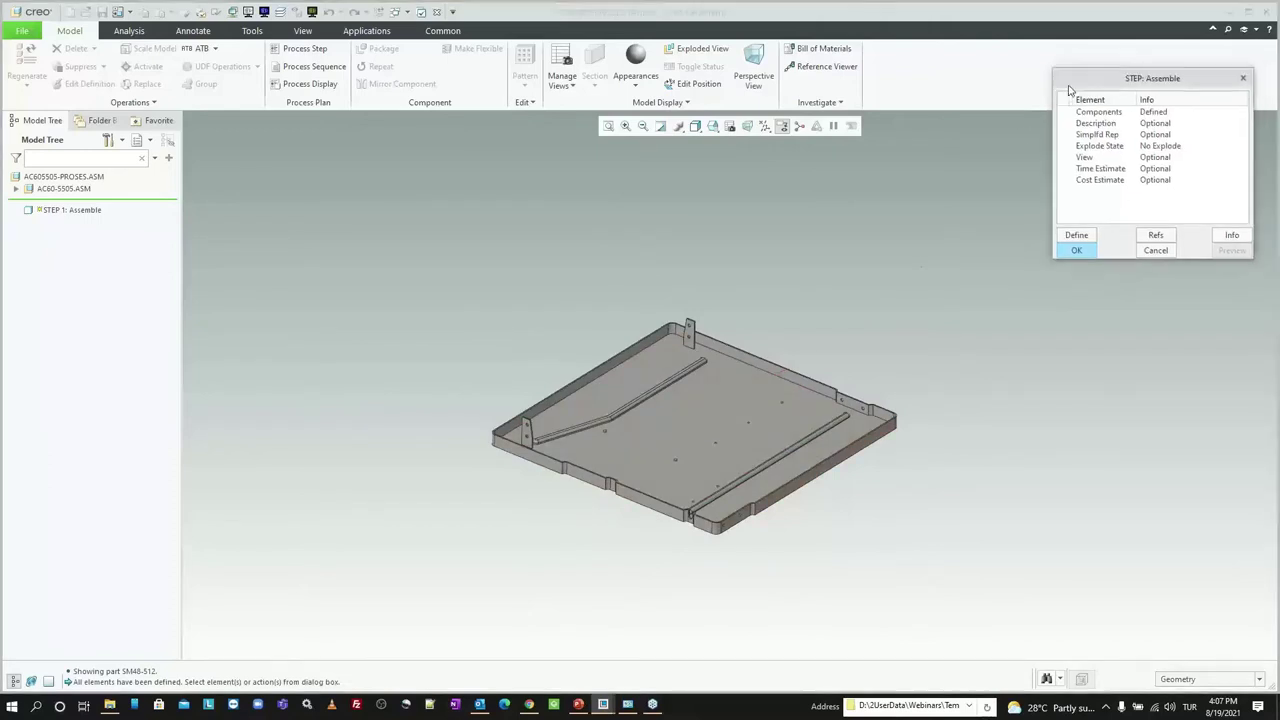
Step: Reorient the plate to a flatter angle and save that view as '3D'
{"action": "left_click", "coordinate": [713, 126]}
{"action": "left_click", "coordinate": [733, 175]}
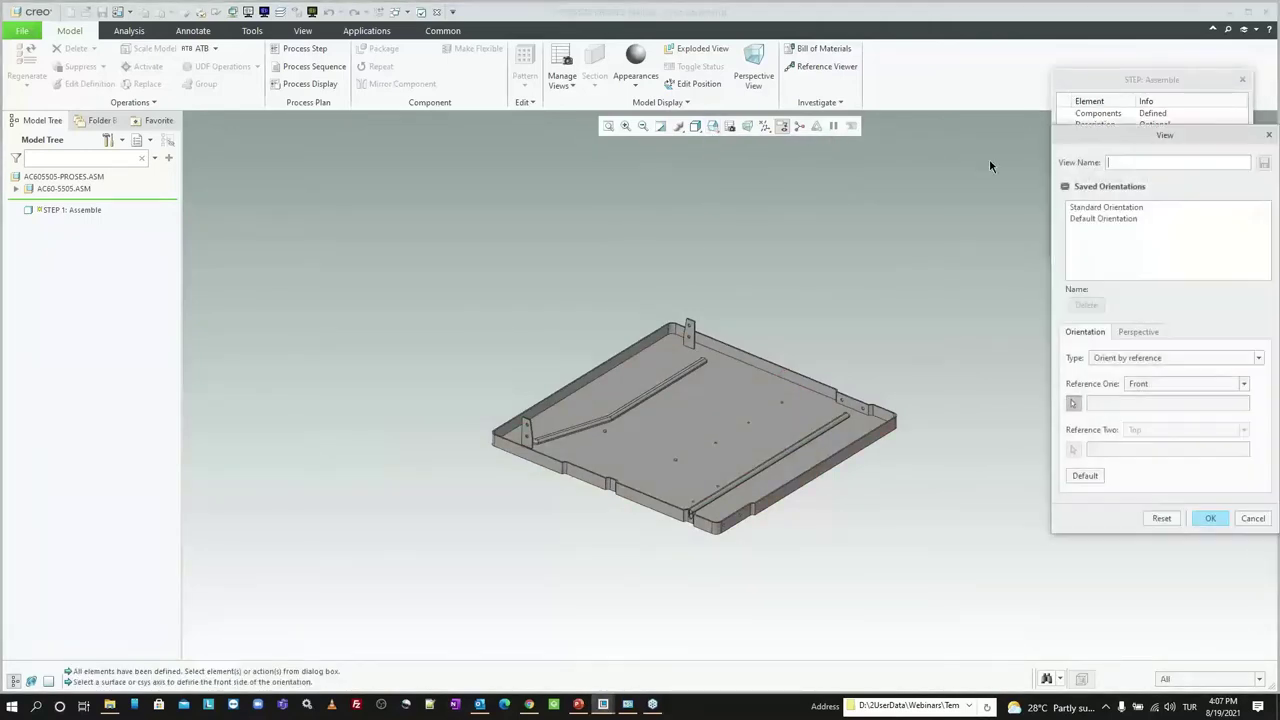
{"action": "mouse_move", "coordinate": [748, 420]}
{"action": "middle_mouse_down"}
{"action": "mouse_move", "coordinate": [736, 393]}
{"action": "mouse_move", "coordinate": [742, 406]}
{"action": "middle_mouse_up"}
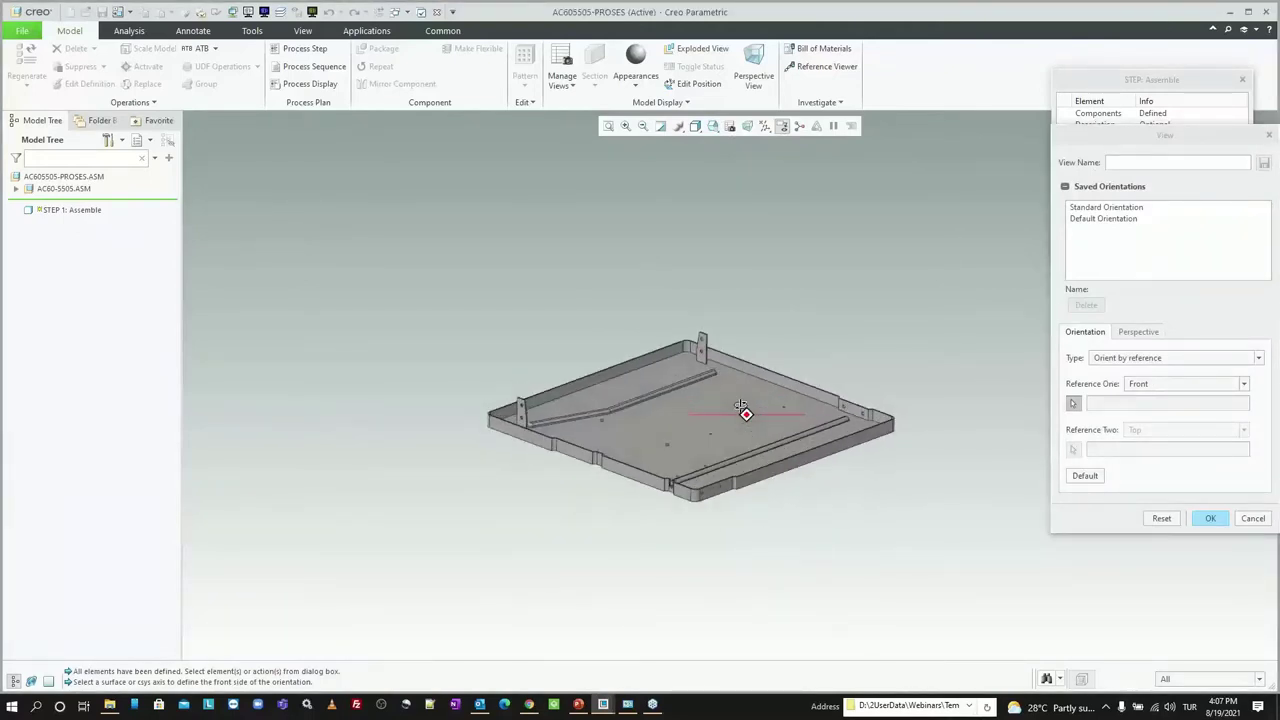
{"action": "left_click", "coordinate": [1130, 163]}
{"action": "type", "text": "3d"}
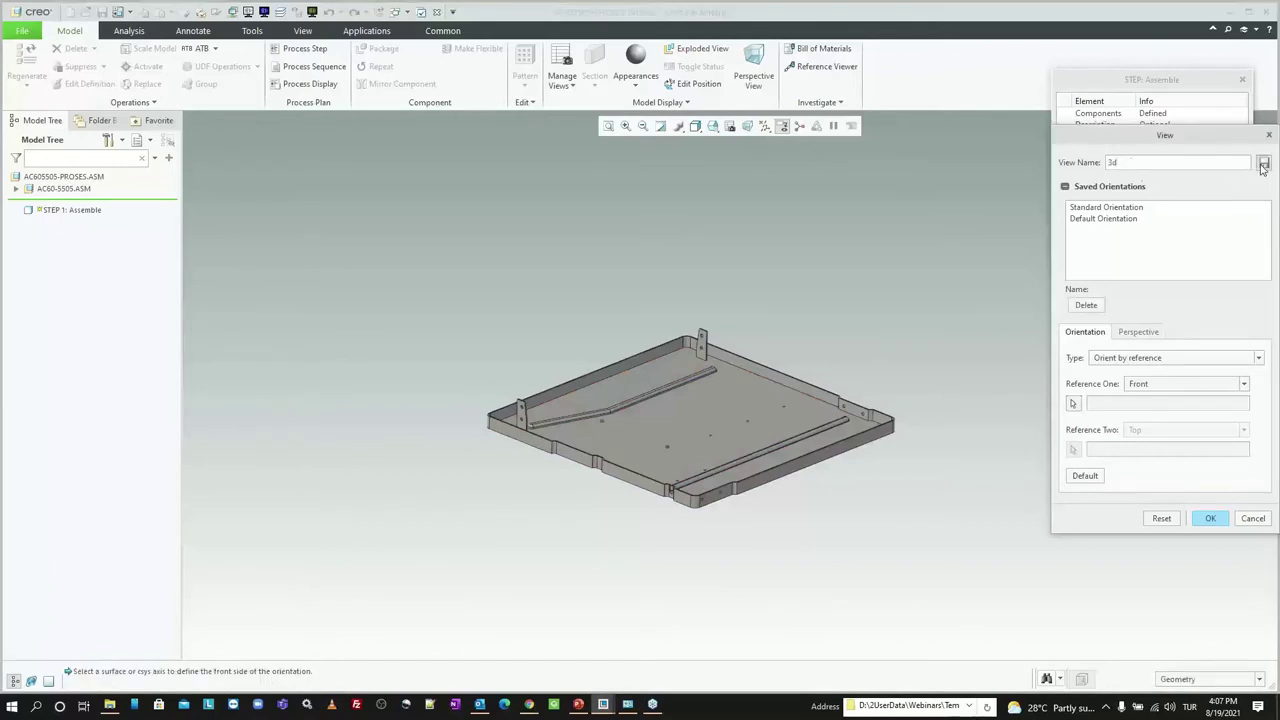
{"action": "left_click", "coordinate": [1263, 163]}
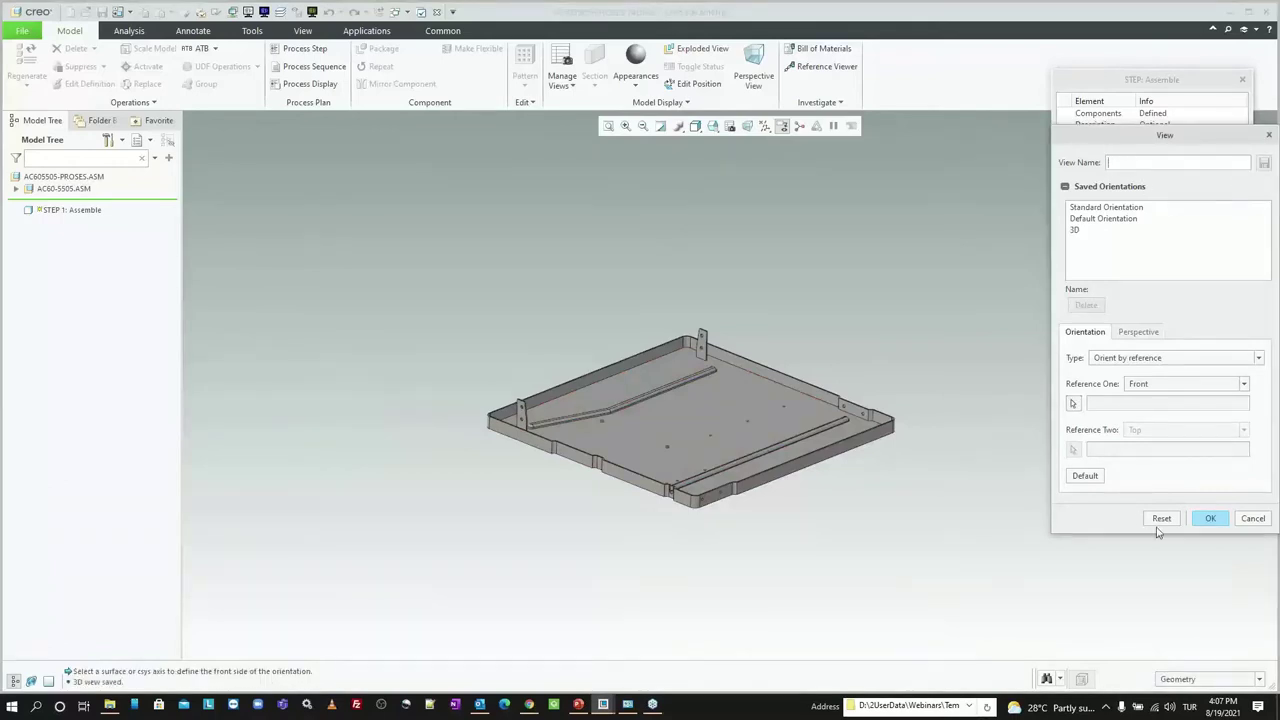
{"action": "left_click", "coordinate": [1209, 519]}
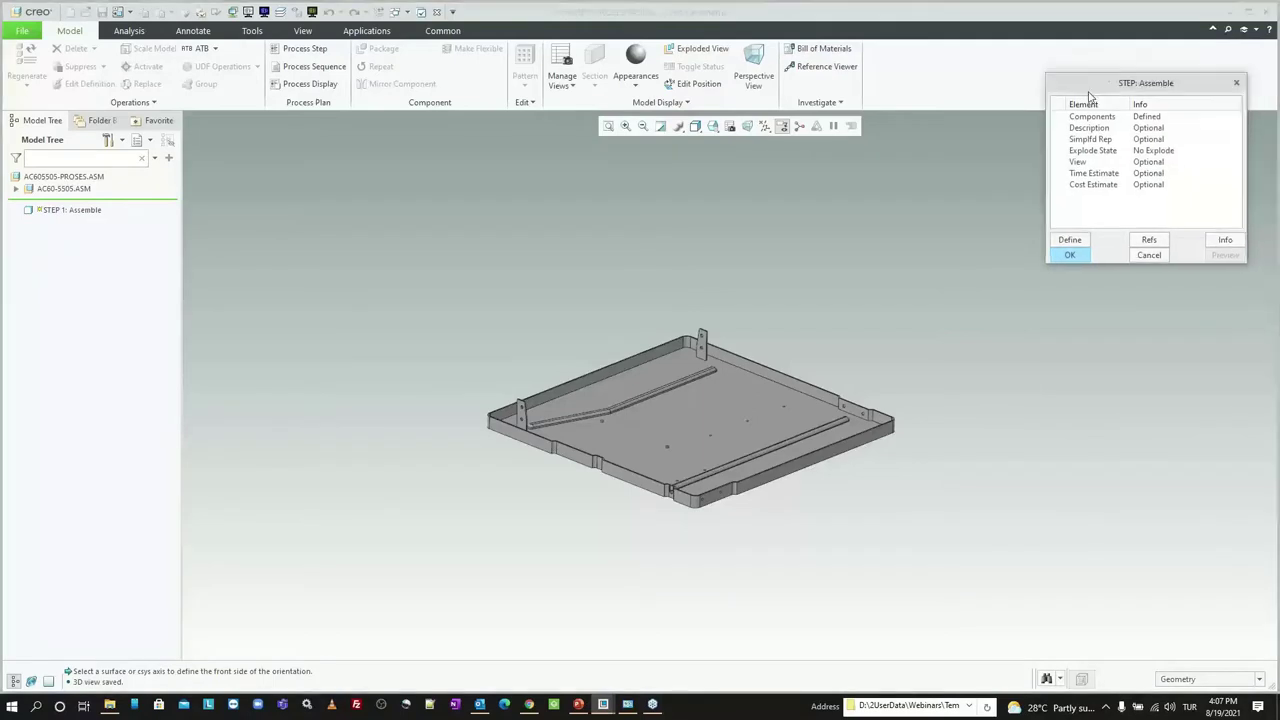
{"action": "left_click_drag", "start_coordinate": [1106, 90], "coordinate": [1063, 164]}
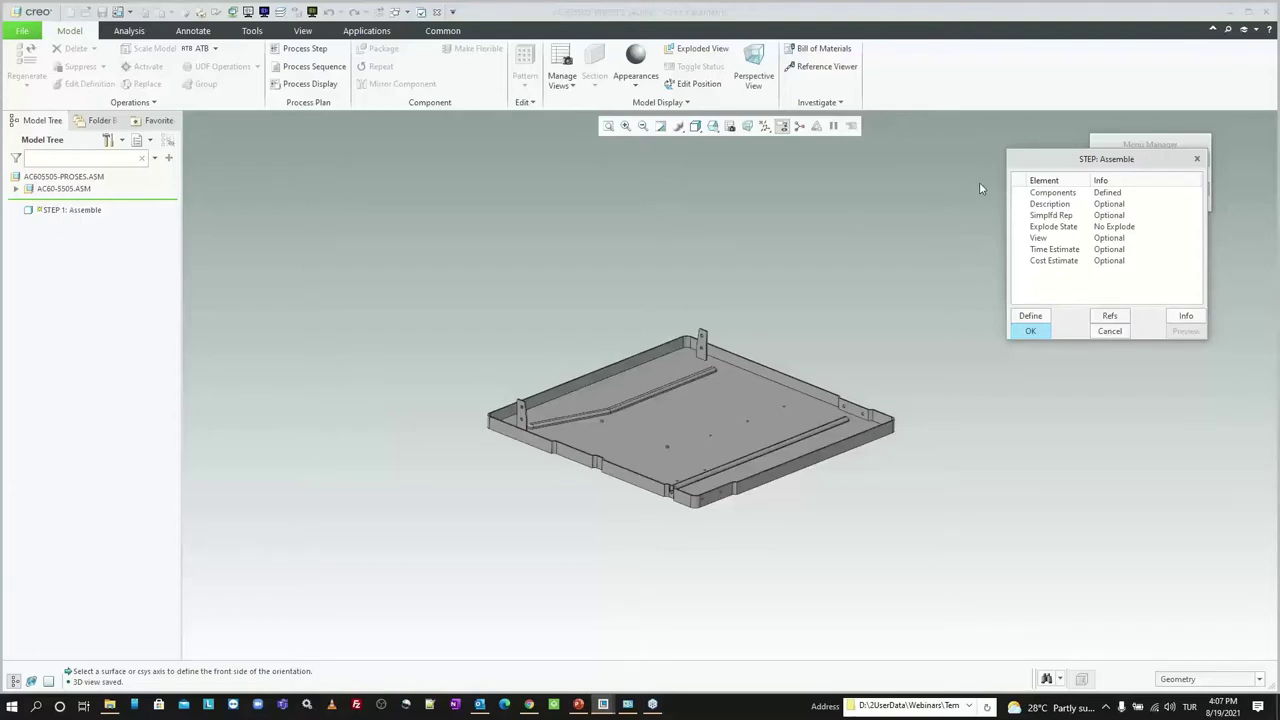
Step: Enter the step description 'Set based on work area'
{"action": "left_click", "coordinate": [1048, 196]}
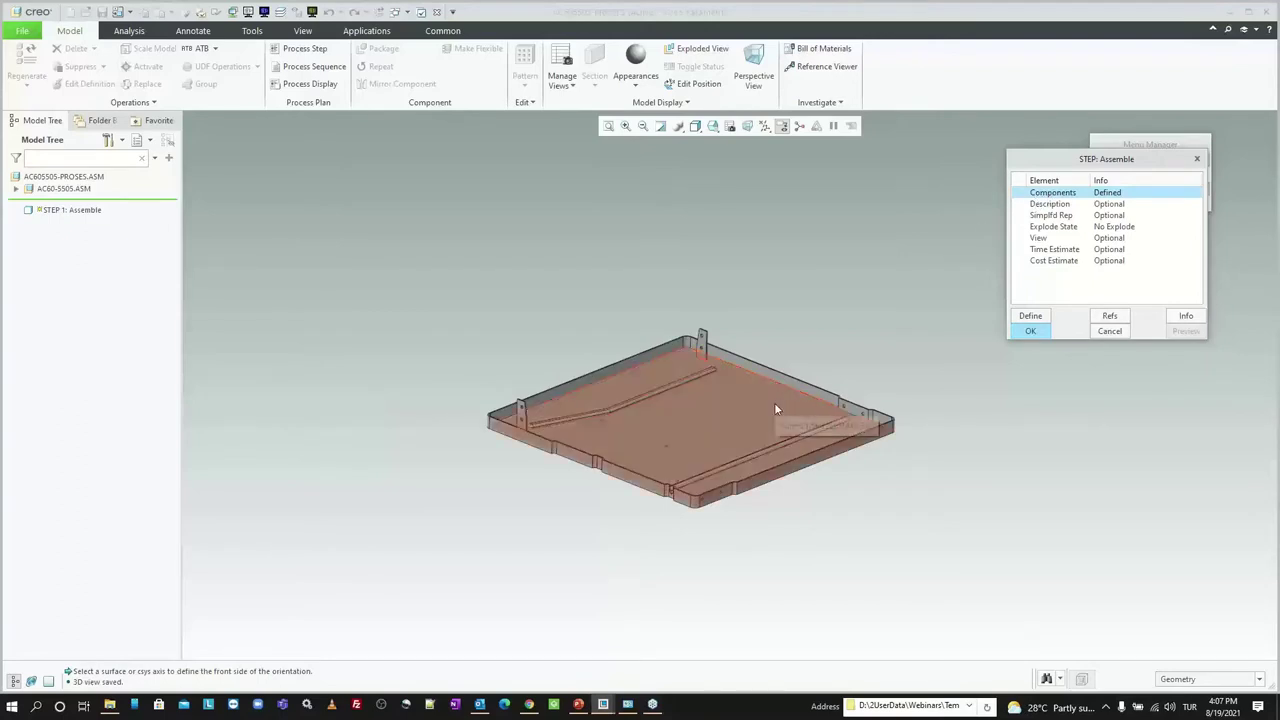
{"action": "left_click", "coordinate": [1073, 205]}
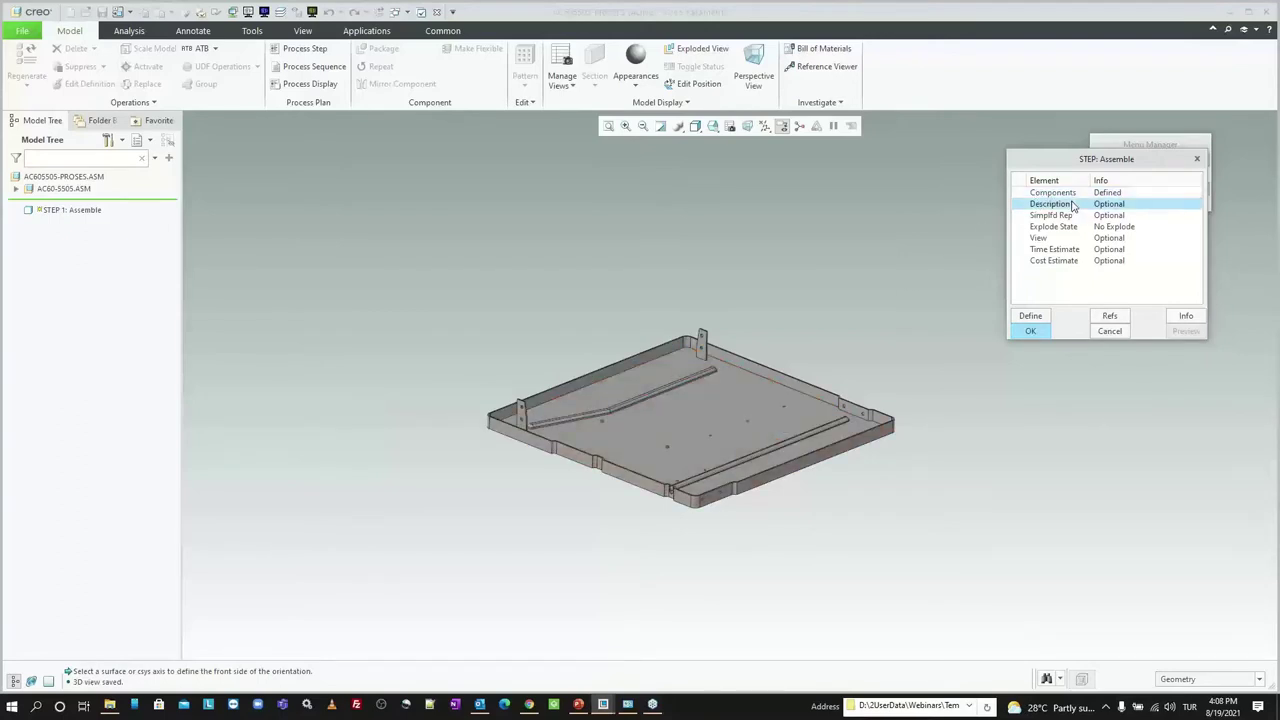
{"action": "double_click", "coordinate": [1070, 205]}
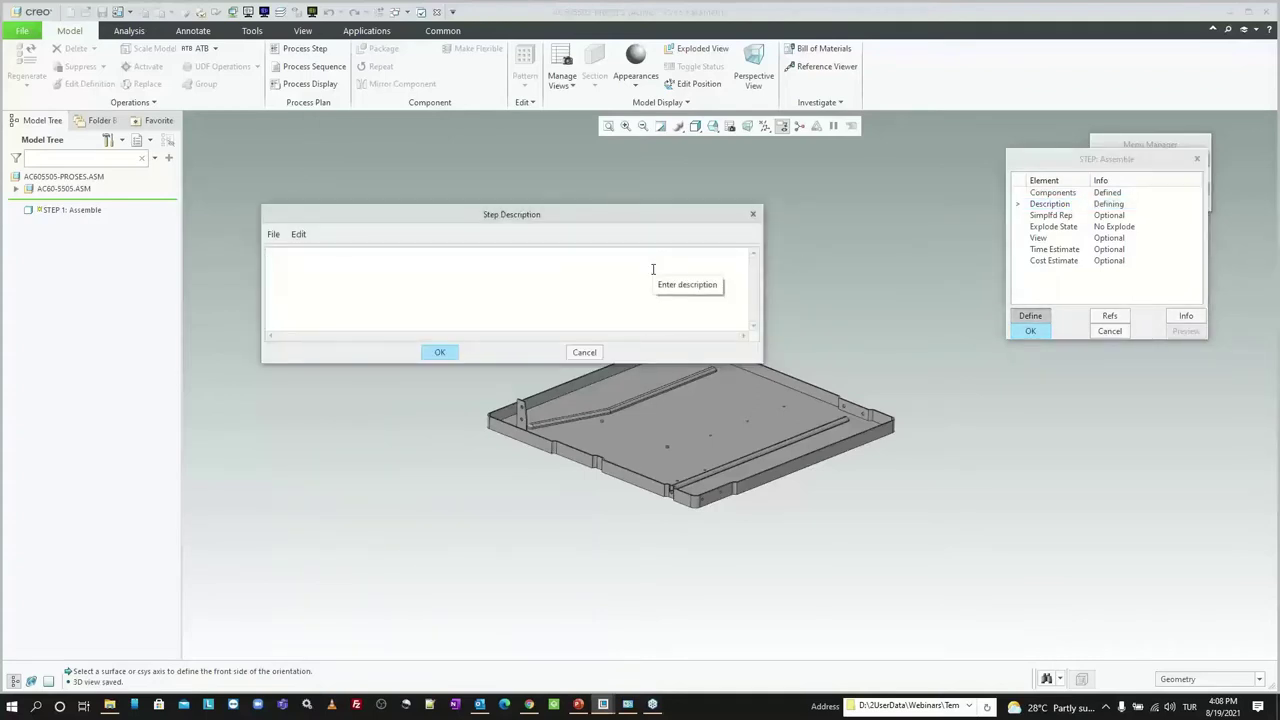
{"action": "type", "text": "Set based on work area"}
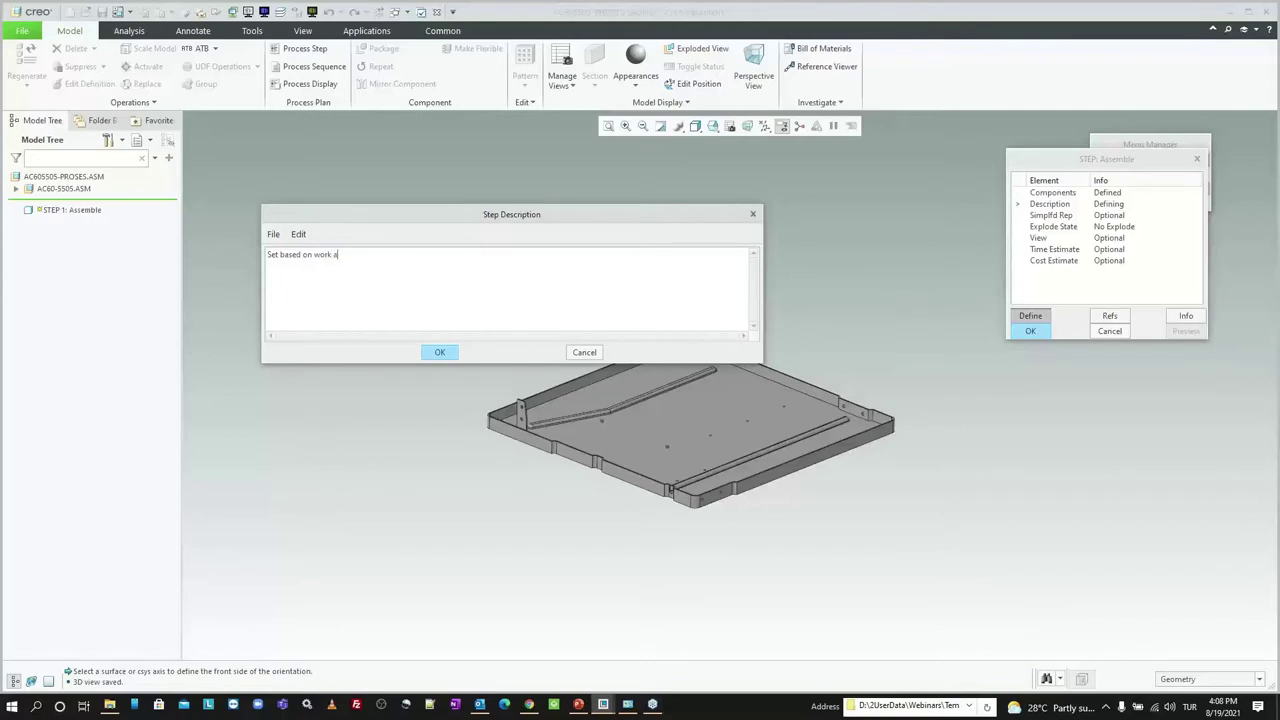
{"action": "middle_click", "coordinate": [676, 234]}
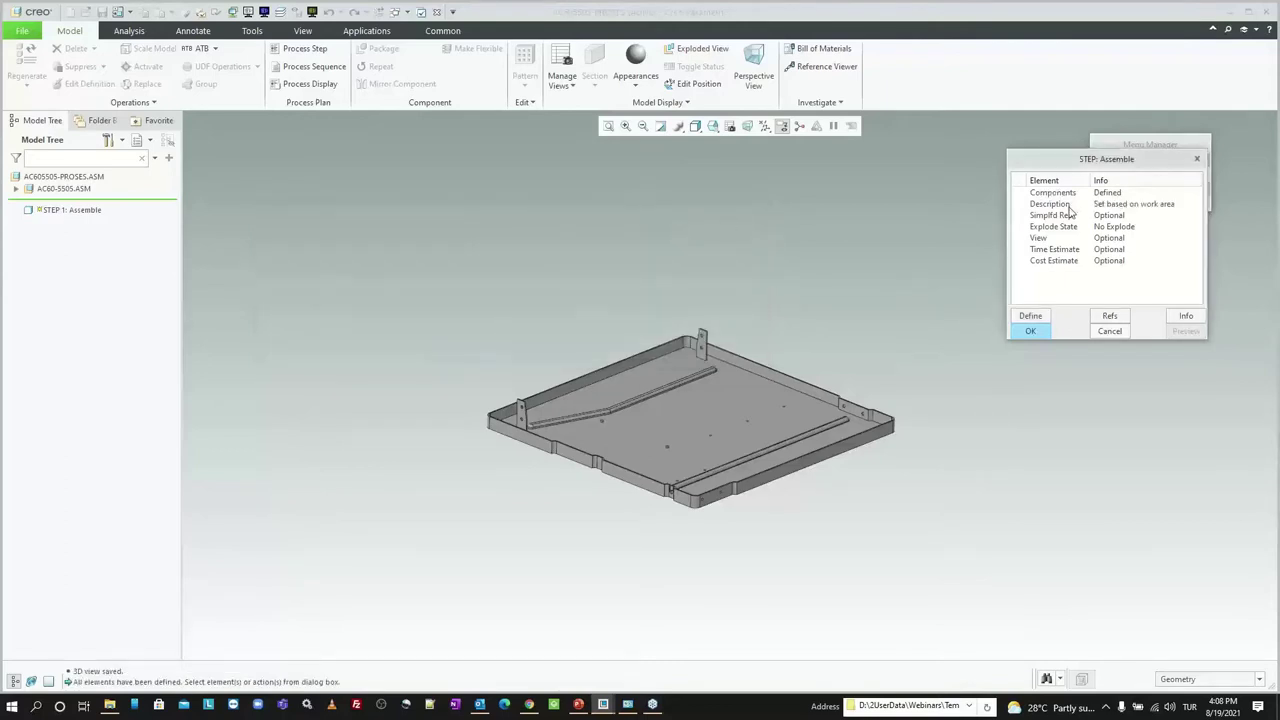
Step: Review the Description, Simplified Rep, Explode State and View step elements
{"action": "left_click", "coordinate": [1068, 207]}
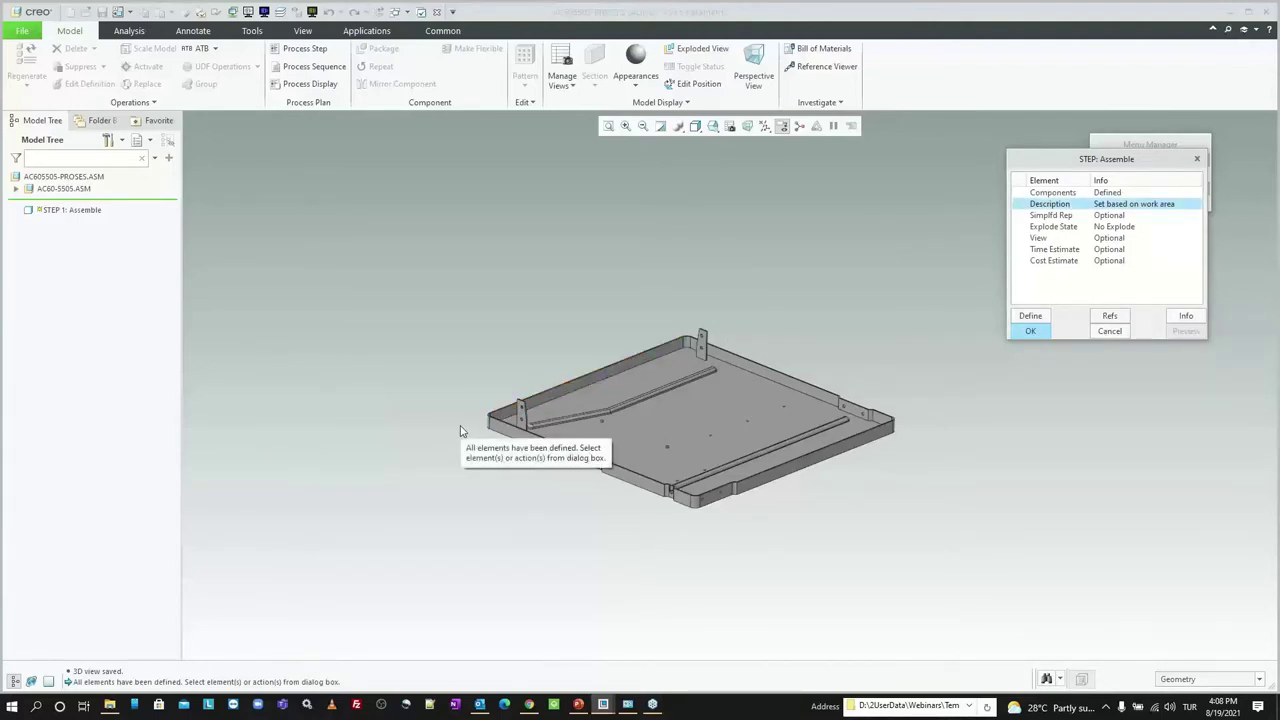
{"action": "left_click", "coordinate": [1052, 216]}
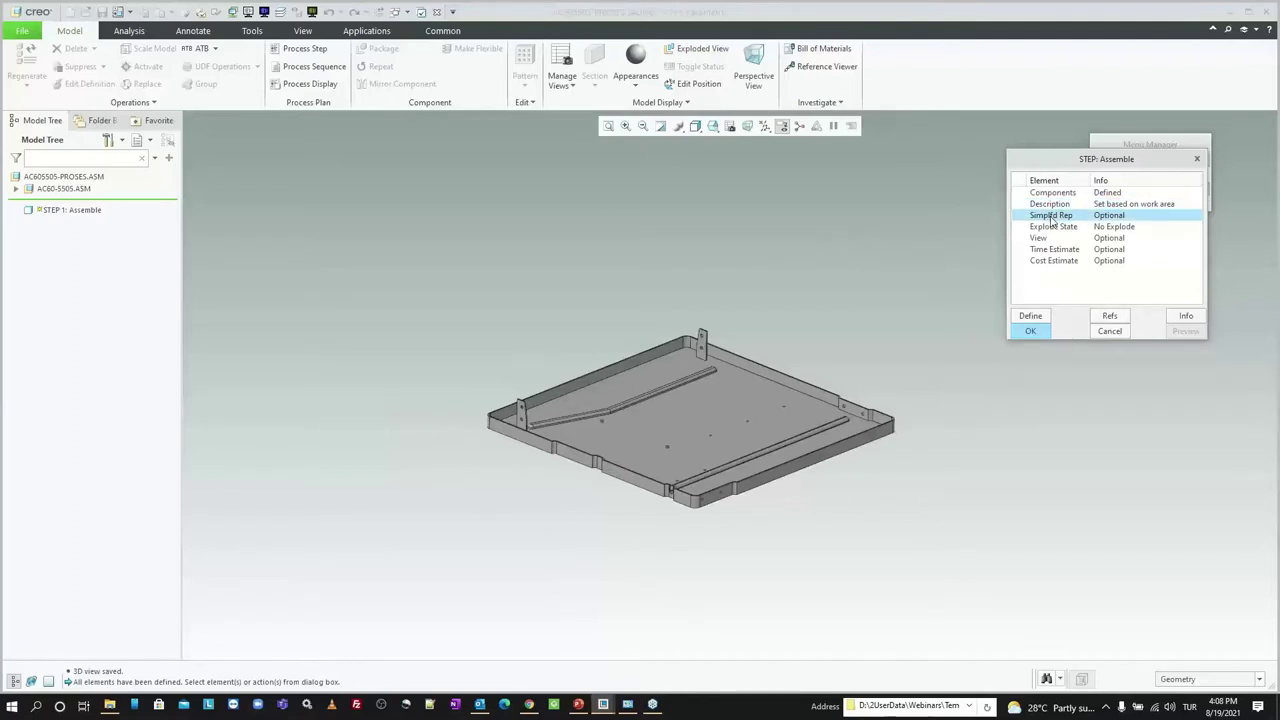
{"action": "left_click", "coordinate": [1052, 228]}
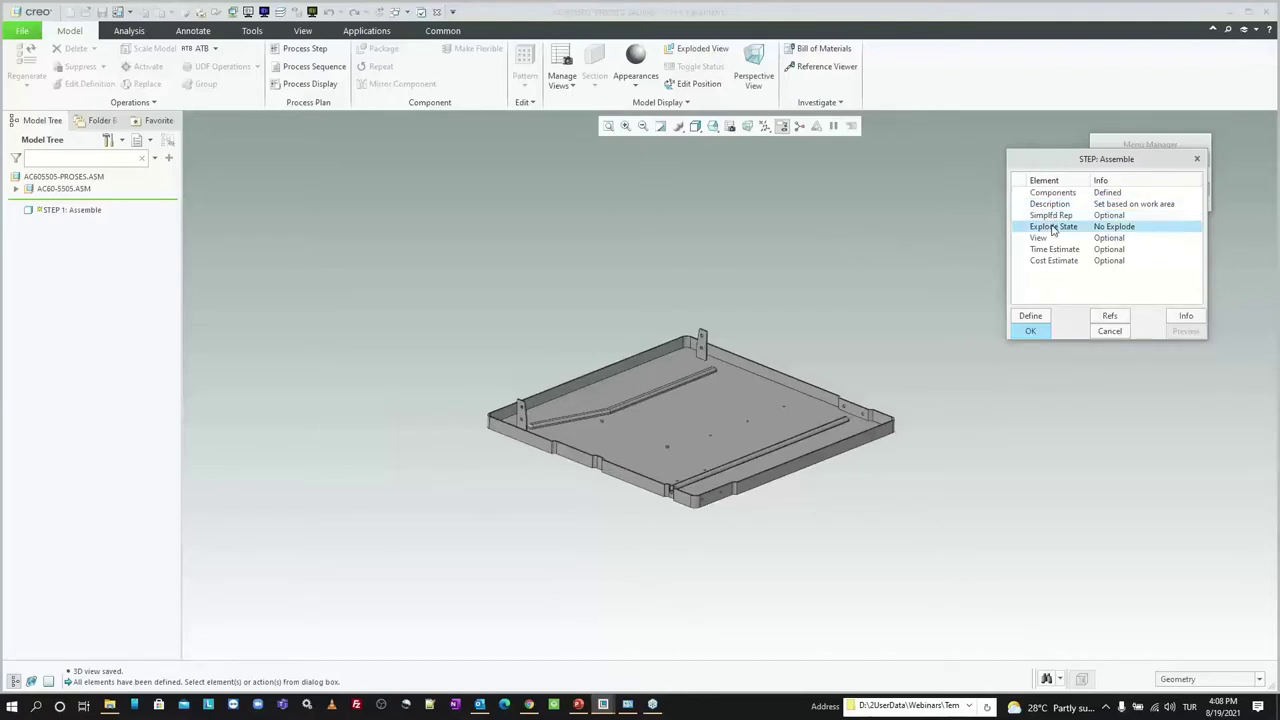
{"action": "left_click", "coordinate": [1057, 240]}
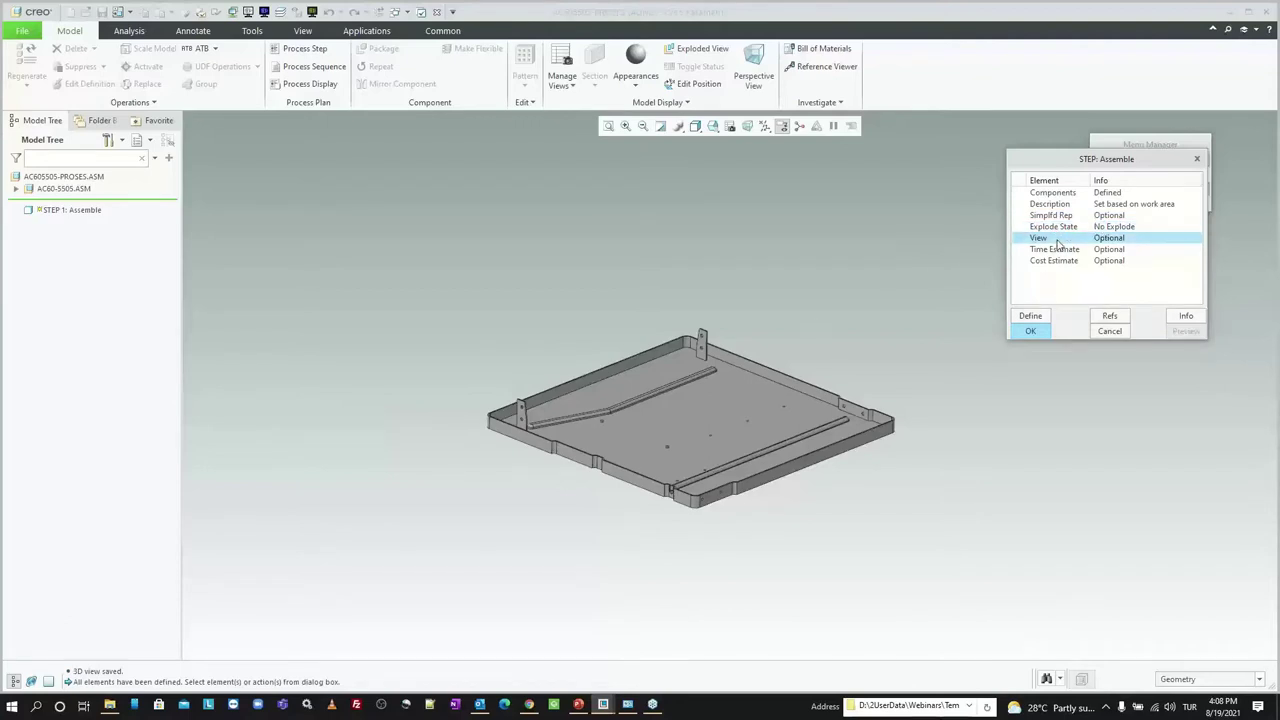
{"action": "left_click", "coordinate": [713, 127]}
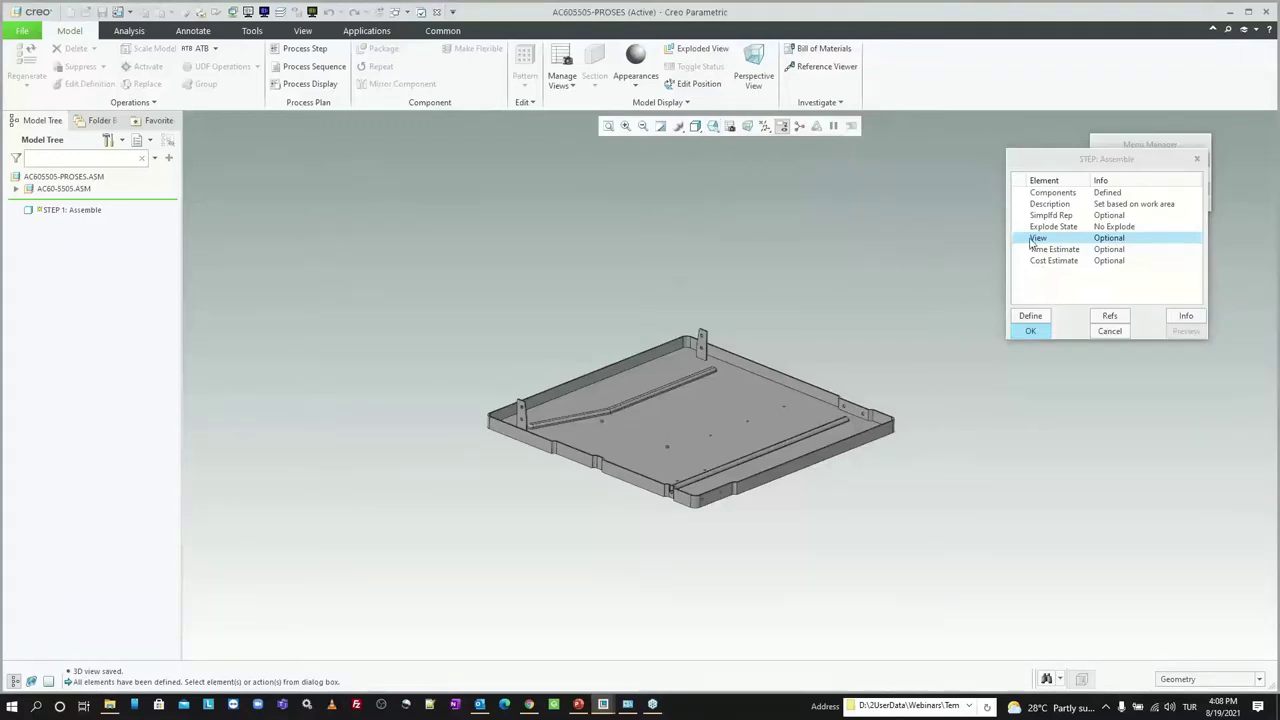
Step: Set the step's View element to the saved 3D orientation
{"action": "left_click", "coordinate": [1030, 315]}
{"action": "left_click", "coordinate": [1078, 231]}
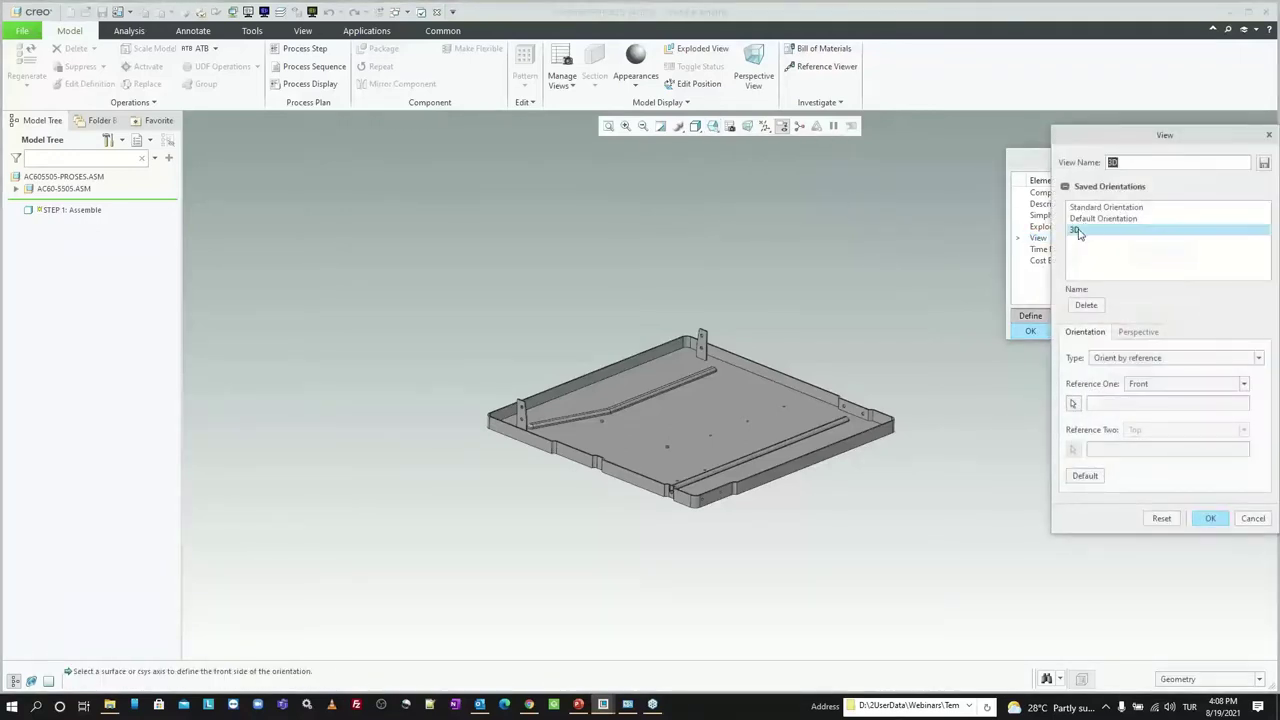
{"action": "left_click", "coordinate": [1078, 231]}
{"action": "left_click", "coordinate": [1240, 520]}
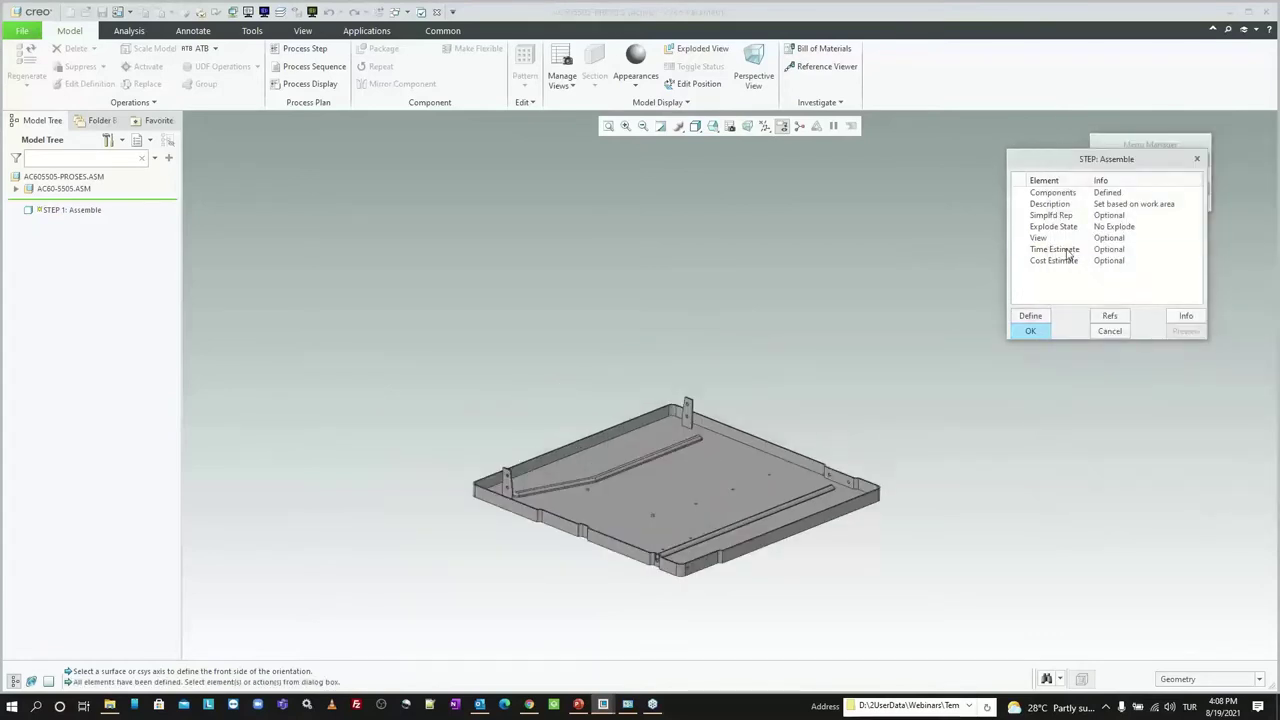
Step: Set the step's Time Estimate to 0.05 hours
{"action": "left_click", "coordinate": [1068, 254]}
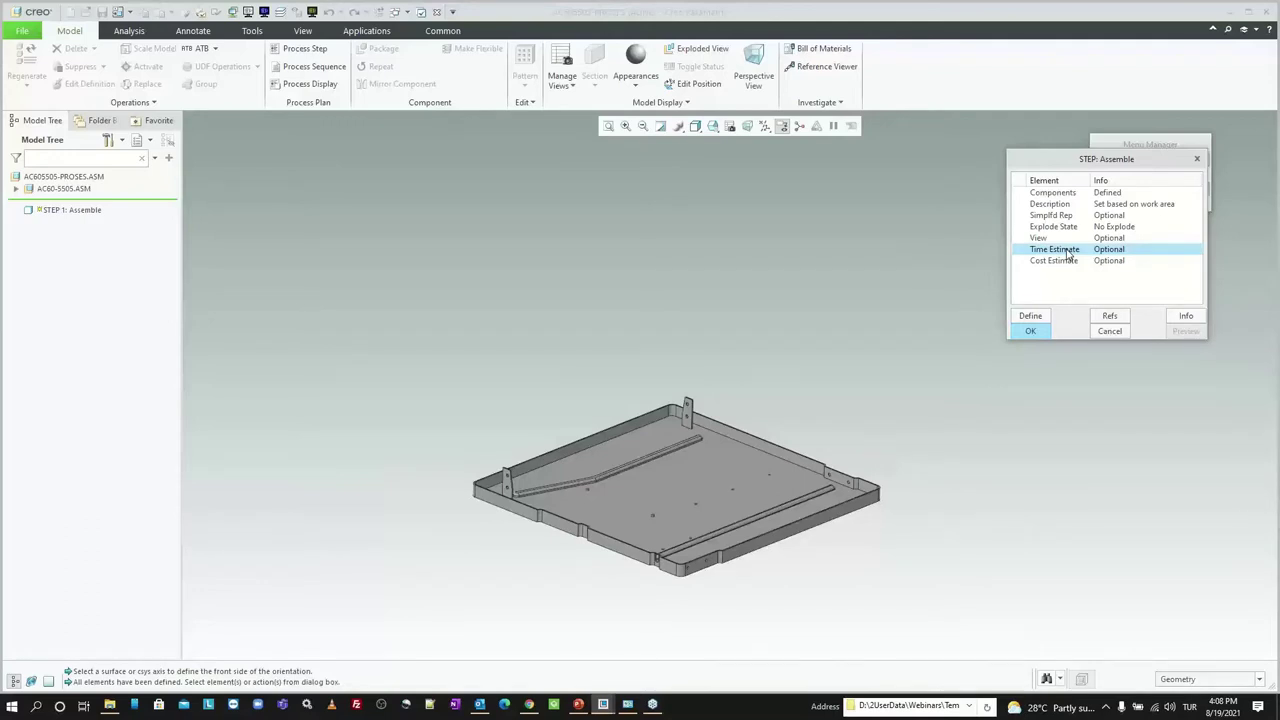
{"action": "double_click", "coordinate": [1068, 255]}
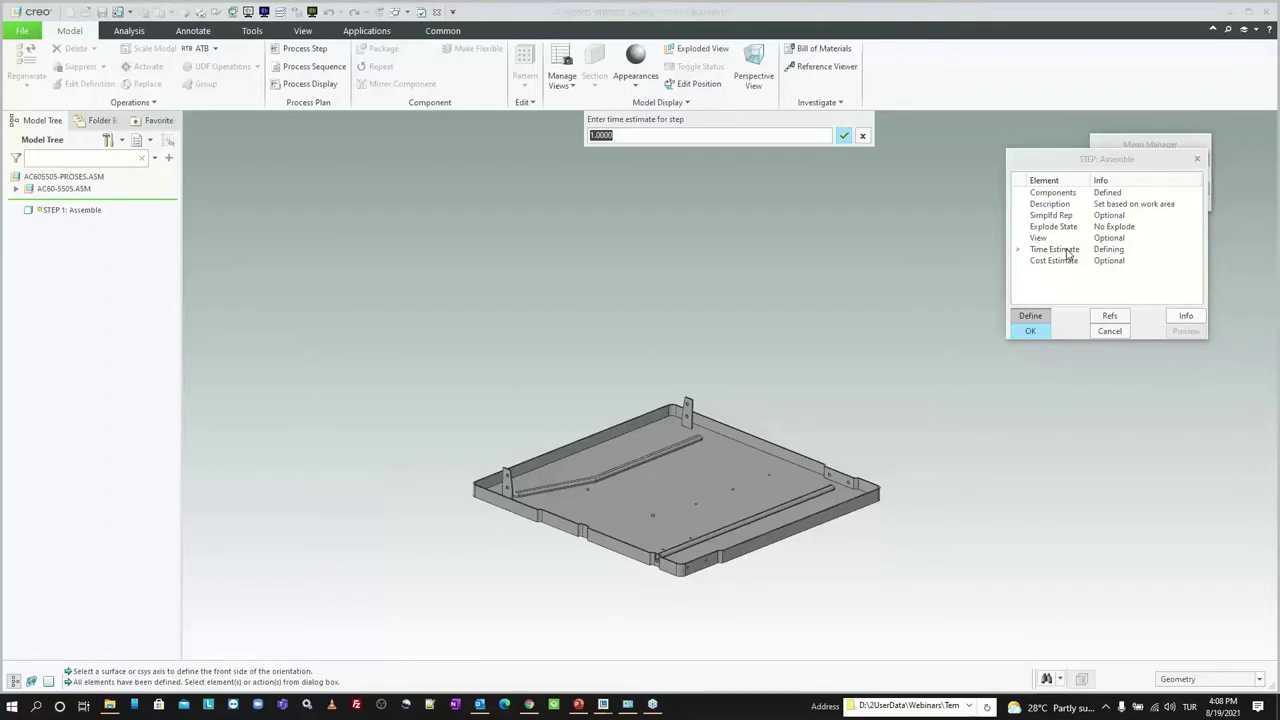
{"action": "type", "text": "0.05"}
{"action": "key", "text": "Return"}
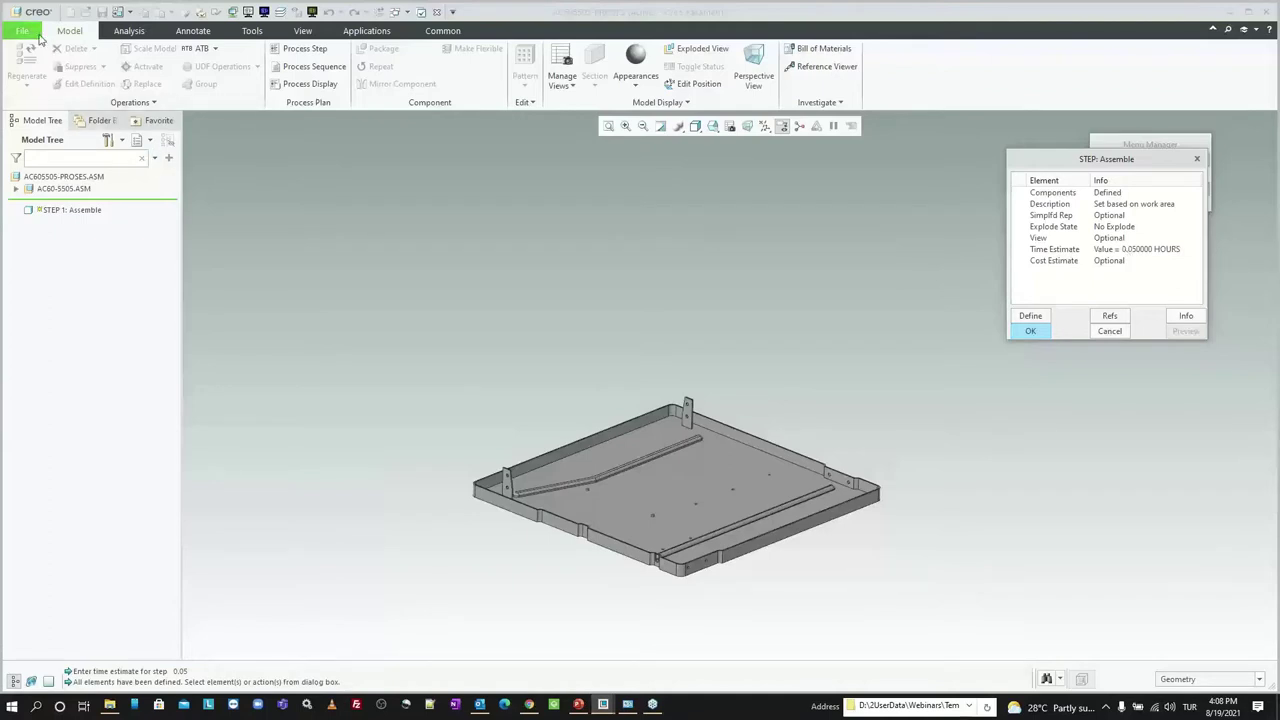
Step: Set the step's Cost Estimate to 2.25
{"action": "left_click", "coordinate": [37, 37]}
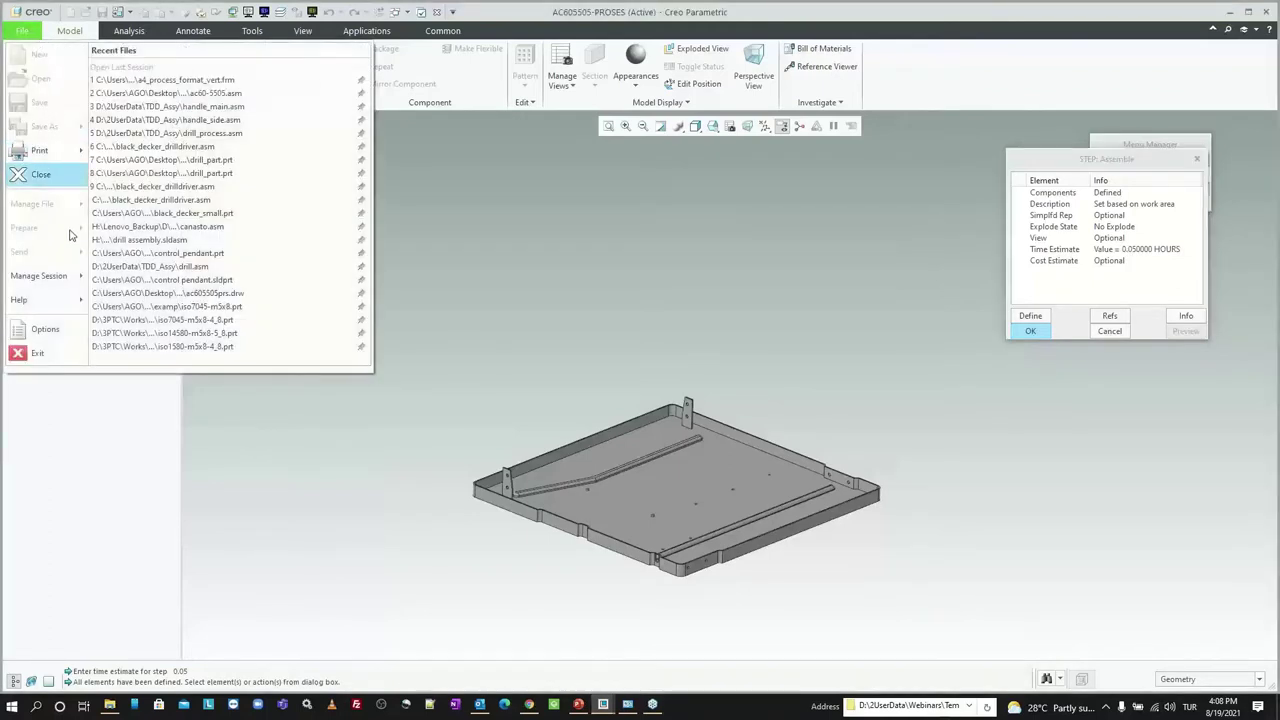
{"action": "left_click", "coordinate": [683, 251]}
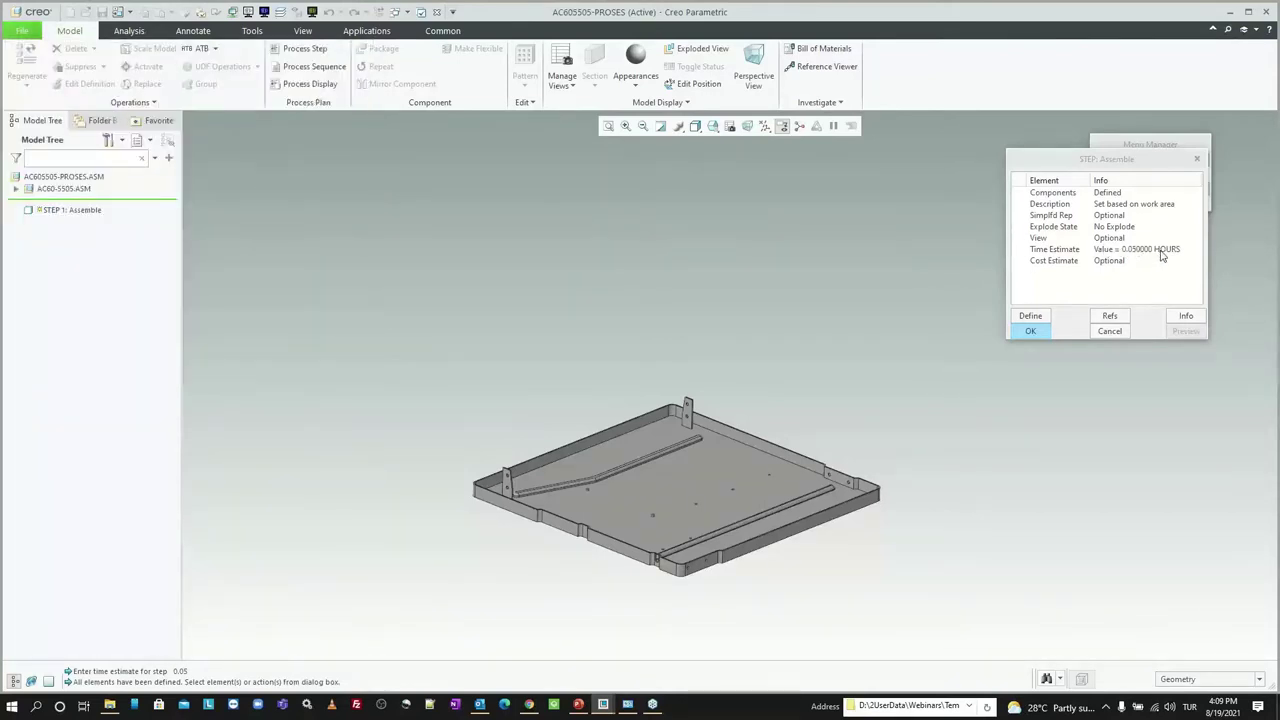
{"action": "double_click", "coordinate": [1105, 262]}
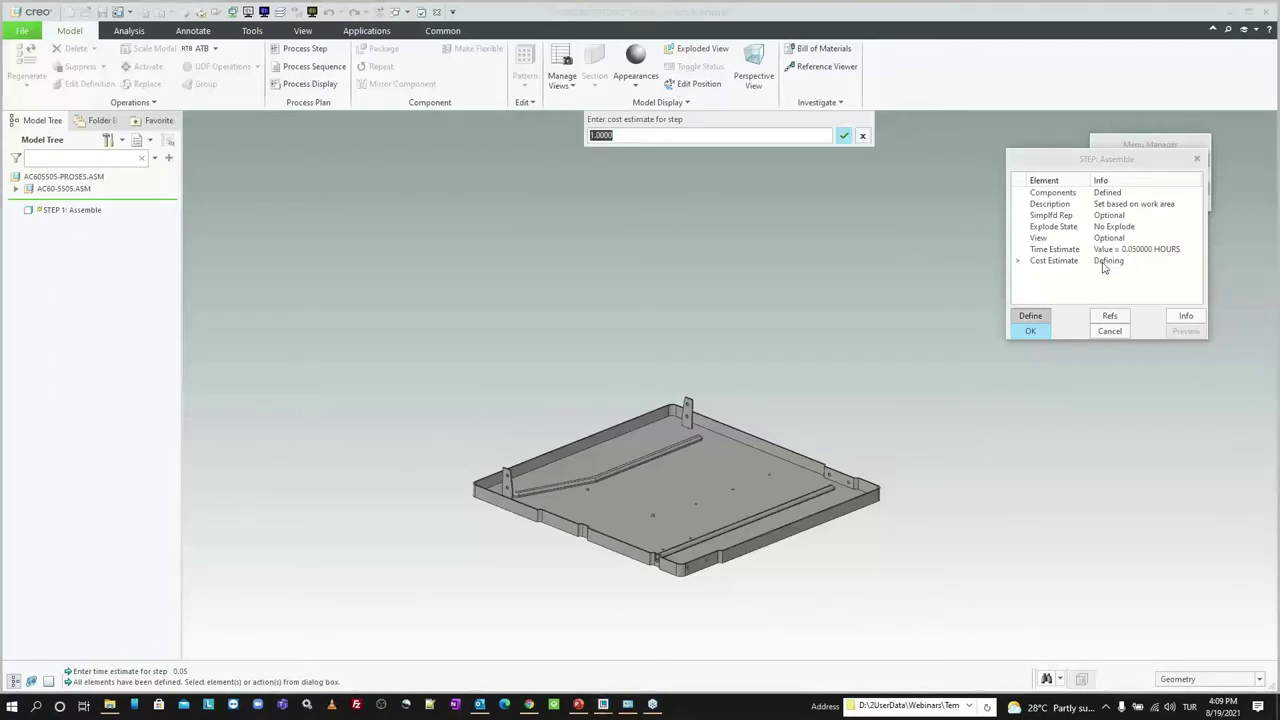
{"action": "type", "text": "2.25"}
{"action": "key", "text": "Return"}
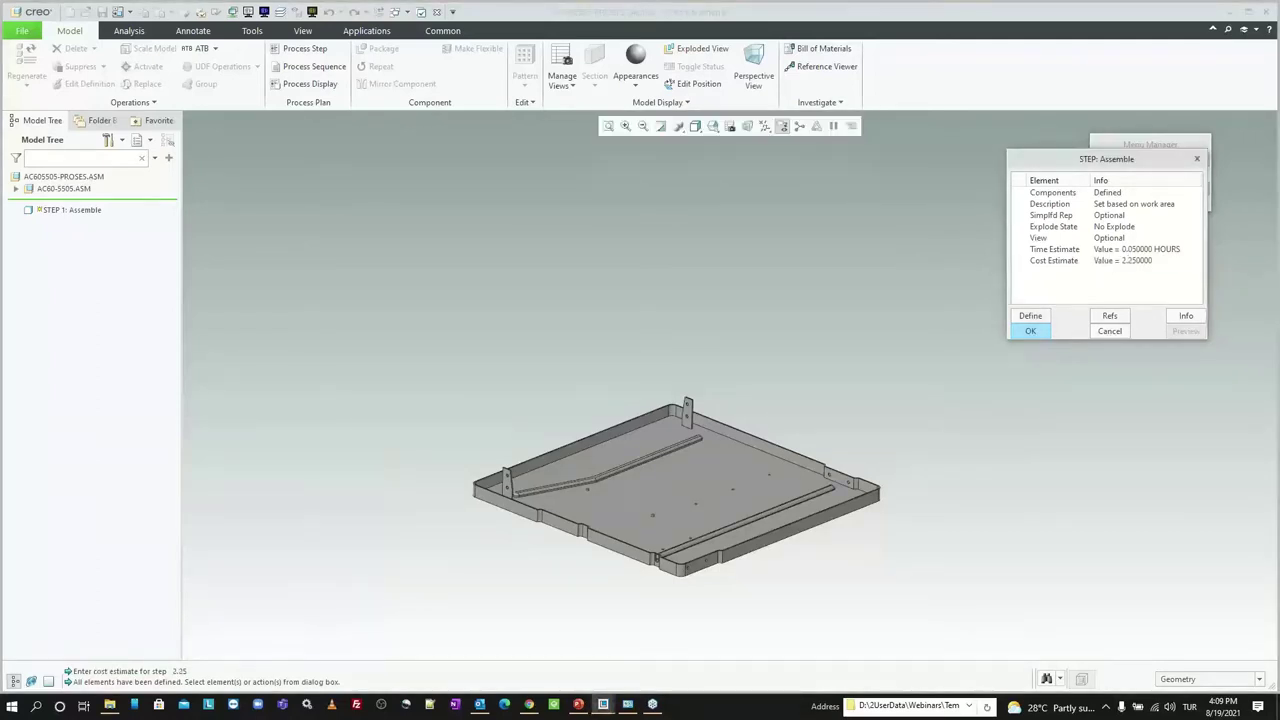
Step: Accept STEP 1: Assemble, then cancel the Select Step redefine prompt
{"action": "left_click", "coordinate": [1034, 333]}
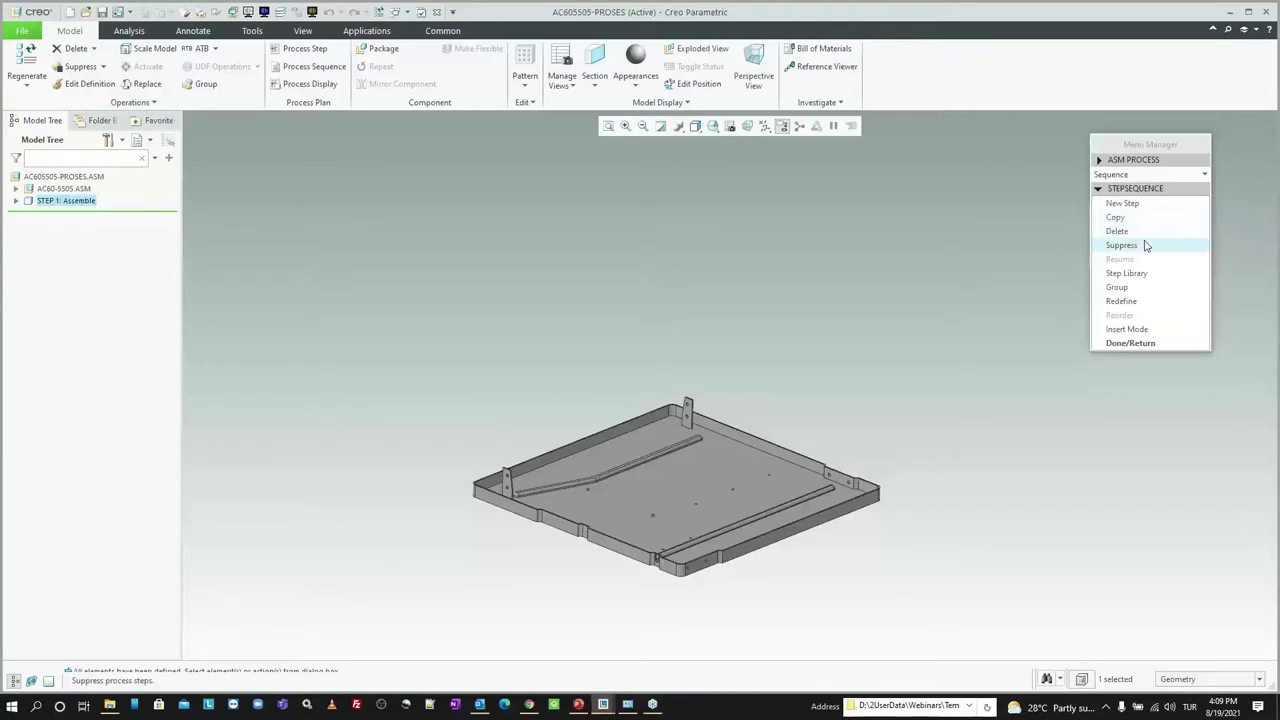
{"action": "left_click", "coordinate": [1136, 301]}
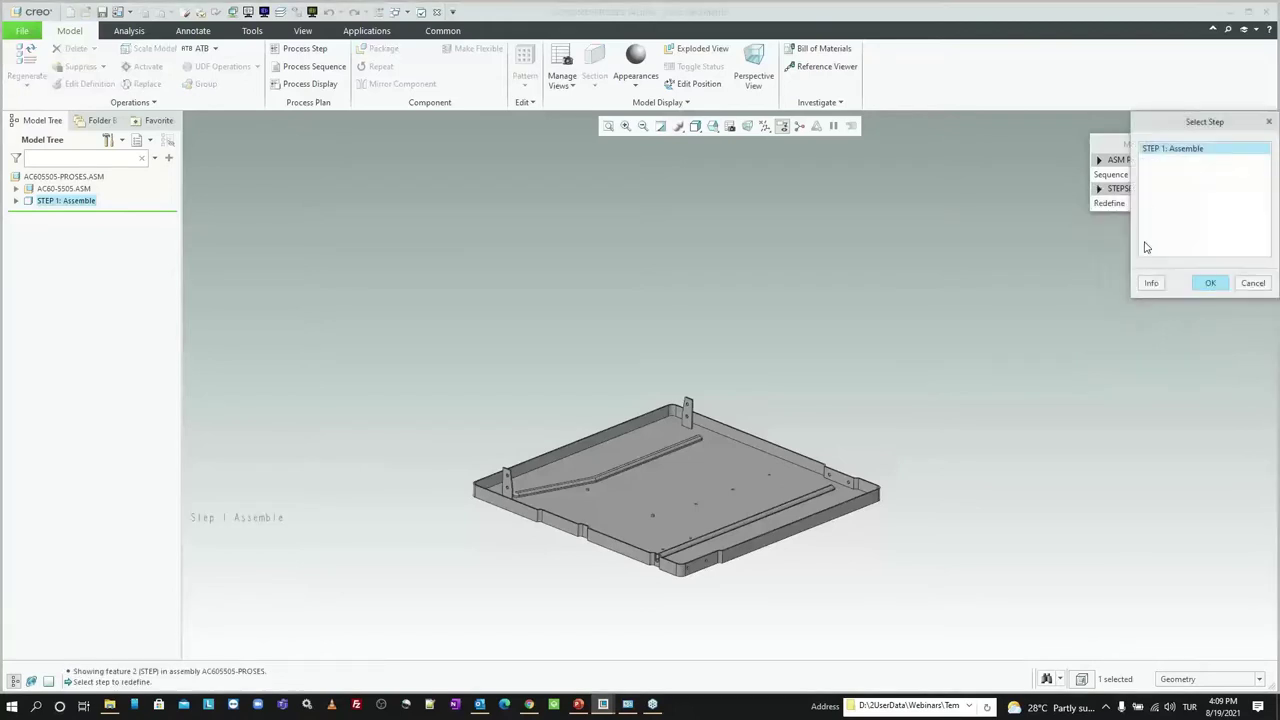
{"action": "left_click", "coordinate": [1250, 284]}
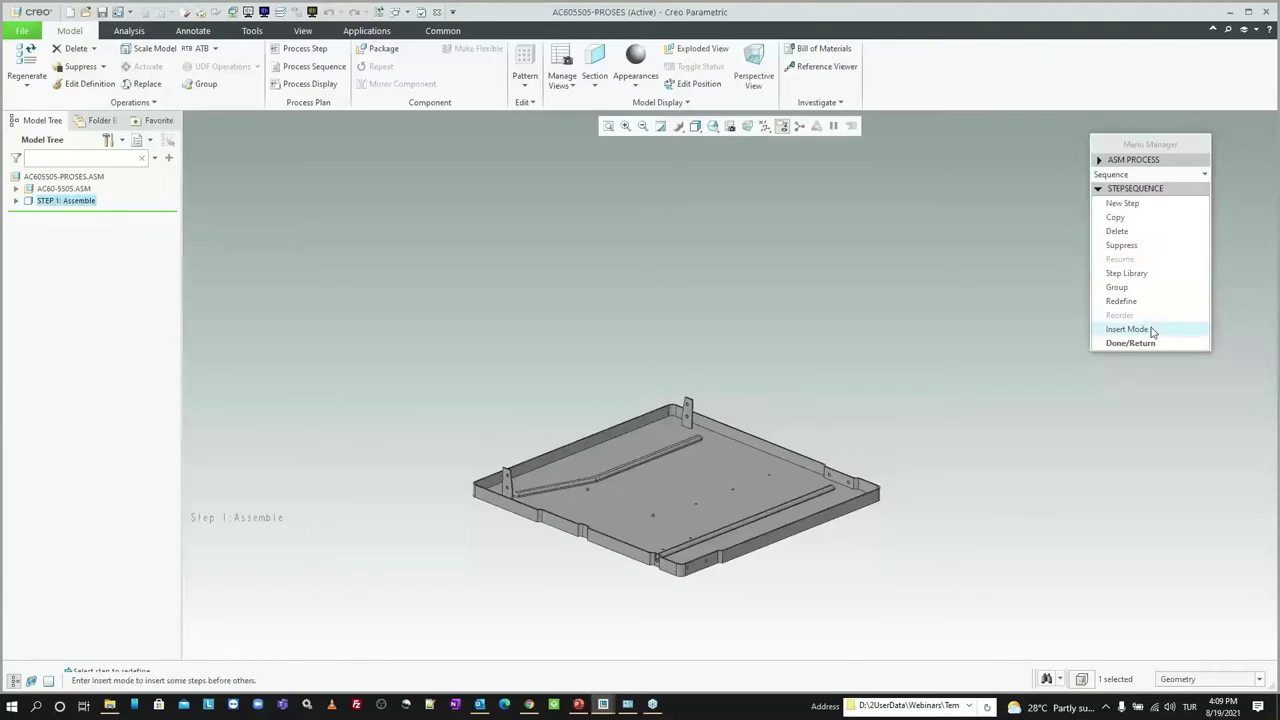
Step: Leave the step options and open the HB25-10 bolt part in its own window
{"action": "left_click", "coordinate": [1140, 343]}
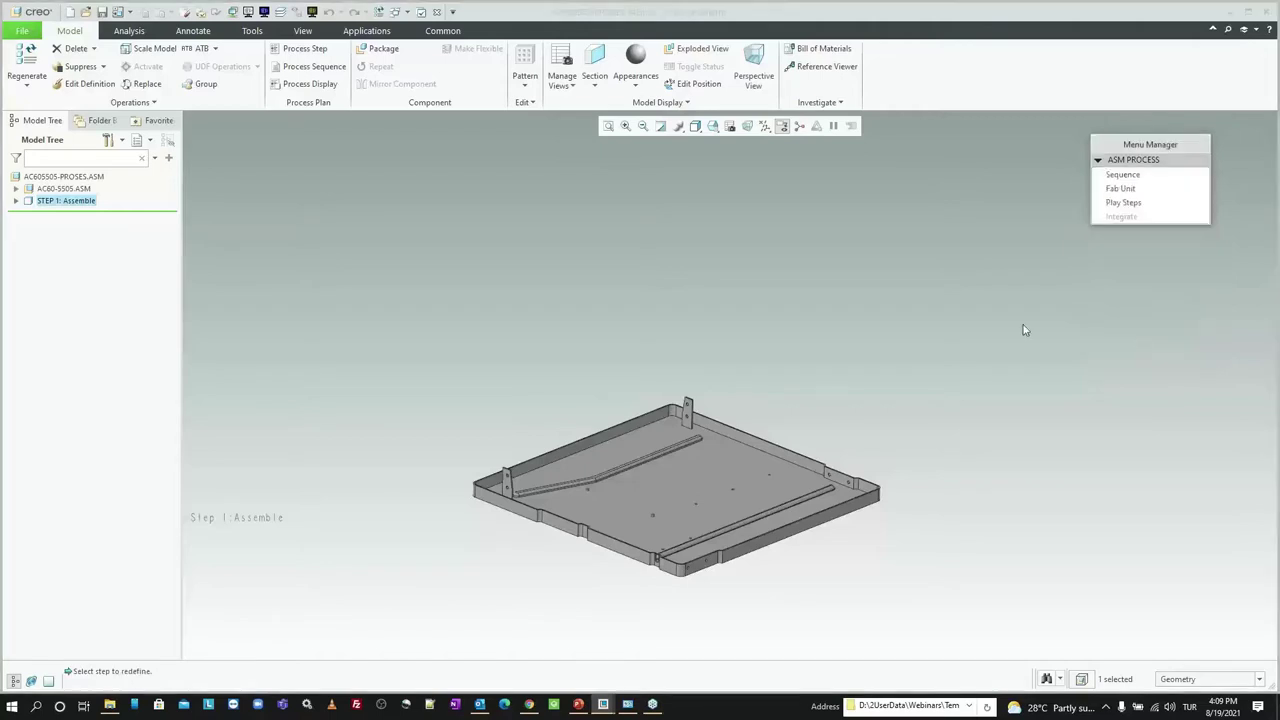
{"action": "left_click", "coordinate": [396, 11]}
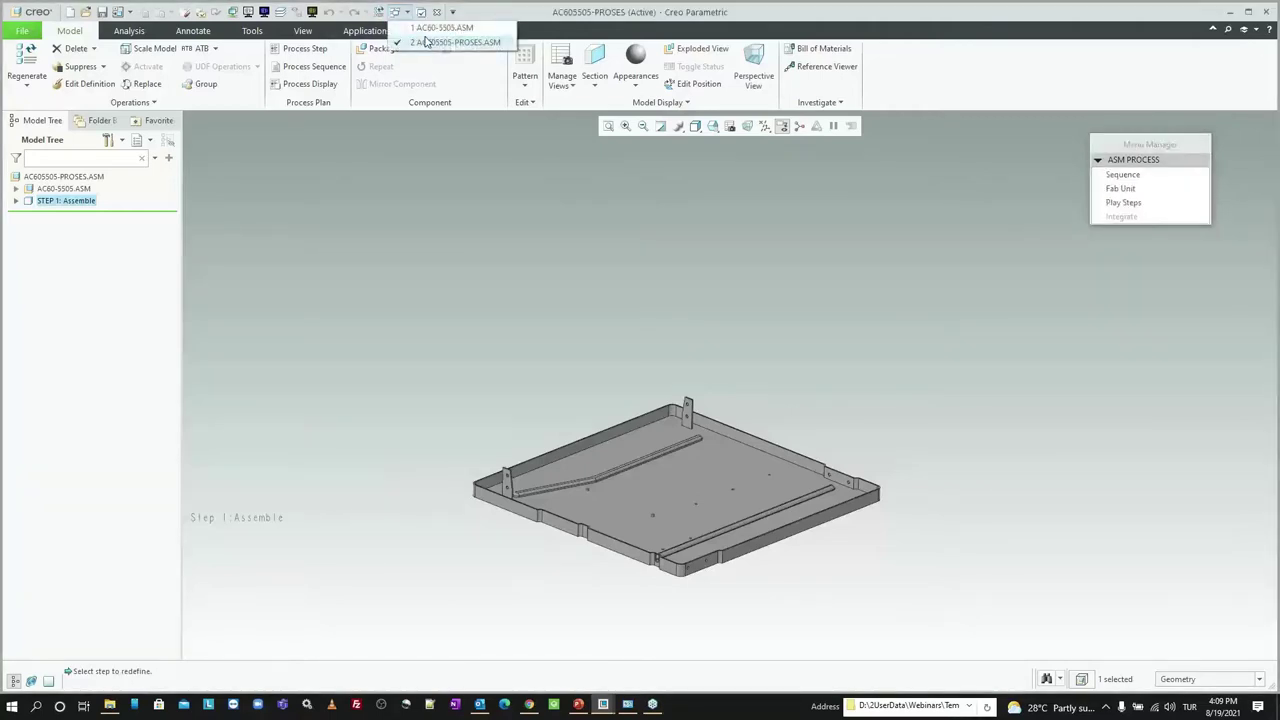
{"action": "left_click", "coordinate": [441, 27]}
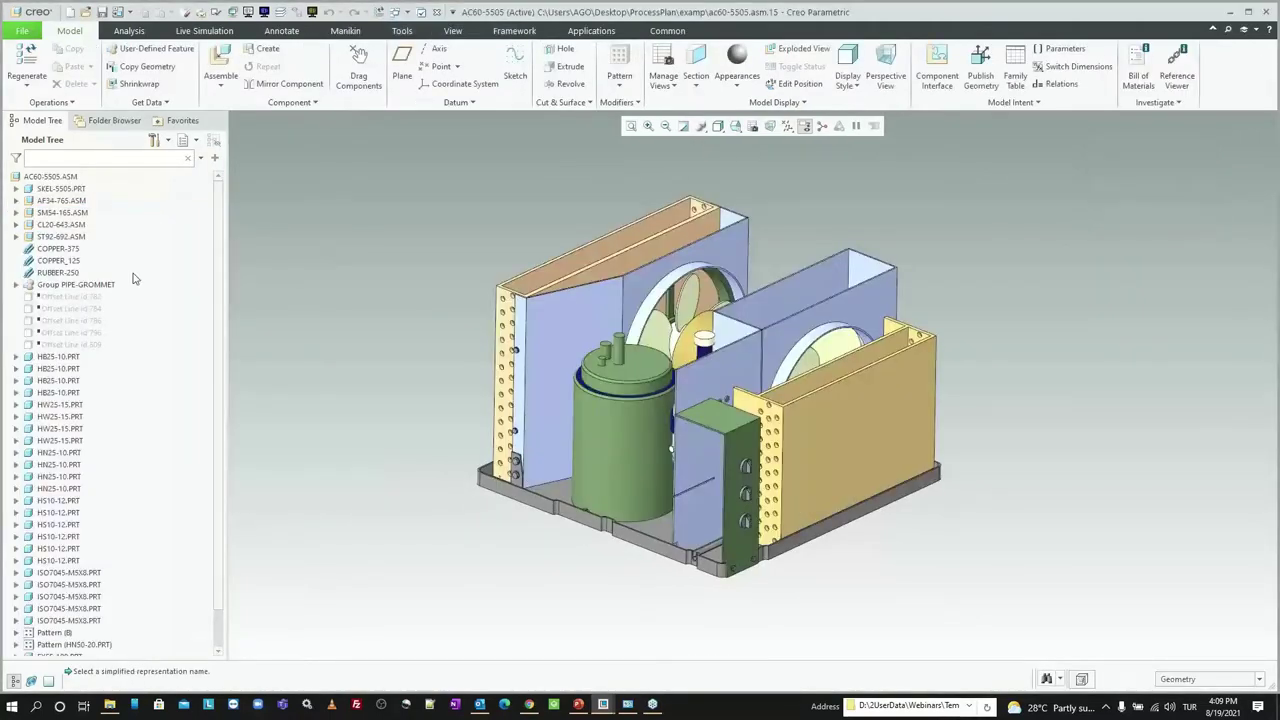
{"action": "left_click", "coordinate": [58, 380]}
{"action": "left_click", "coordinate": [72, 330]}
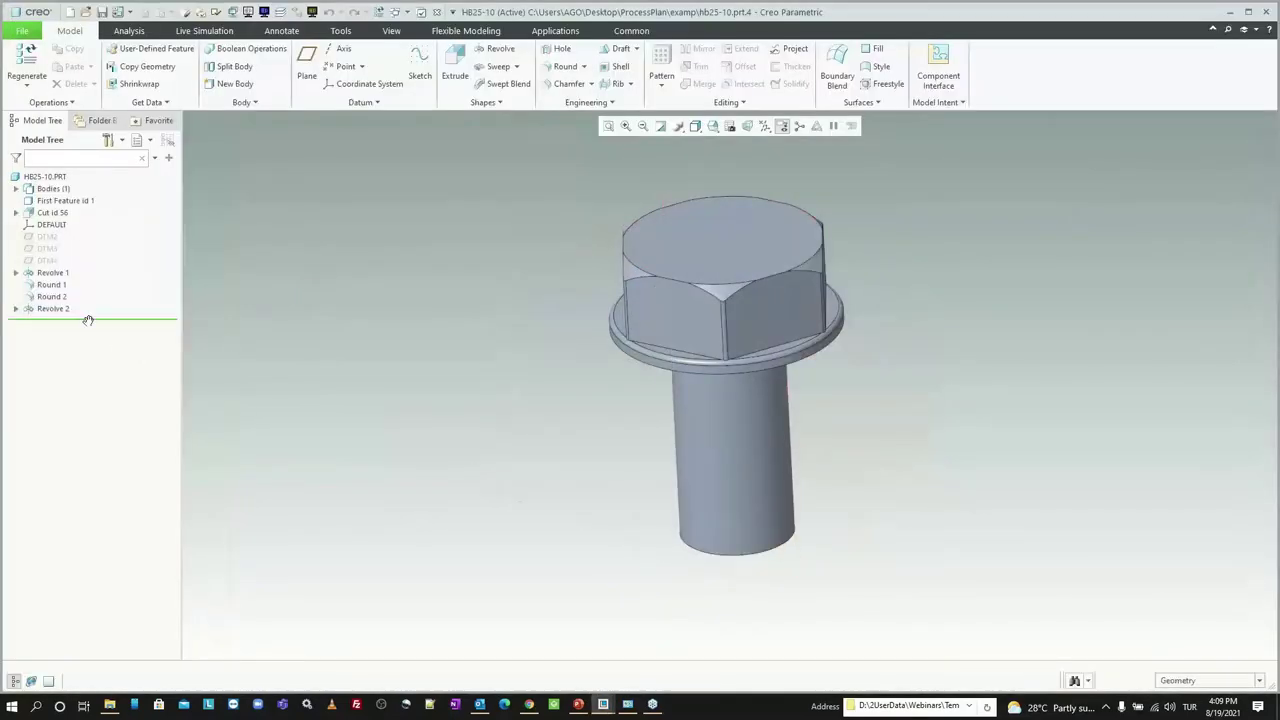
Step: Roll the HB25-10 insert arrow back and forward, close the part, and reopen Sequence
{"action": "mouse_move", "coordinate": [88, 318]}
{"action": "left_mouse_down"}
{"action": "mouse_move", "coordinate": [104, 280]}
{"action": "mouse_move", "coordinate": [86, 287]}
{"action": "left_mouse_up"}
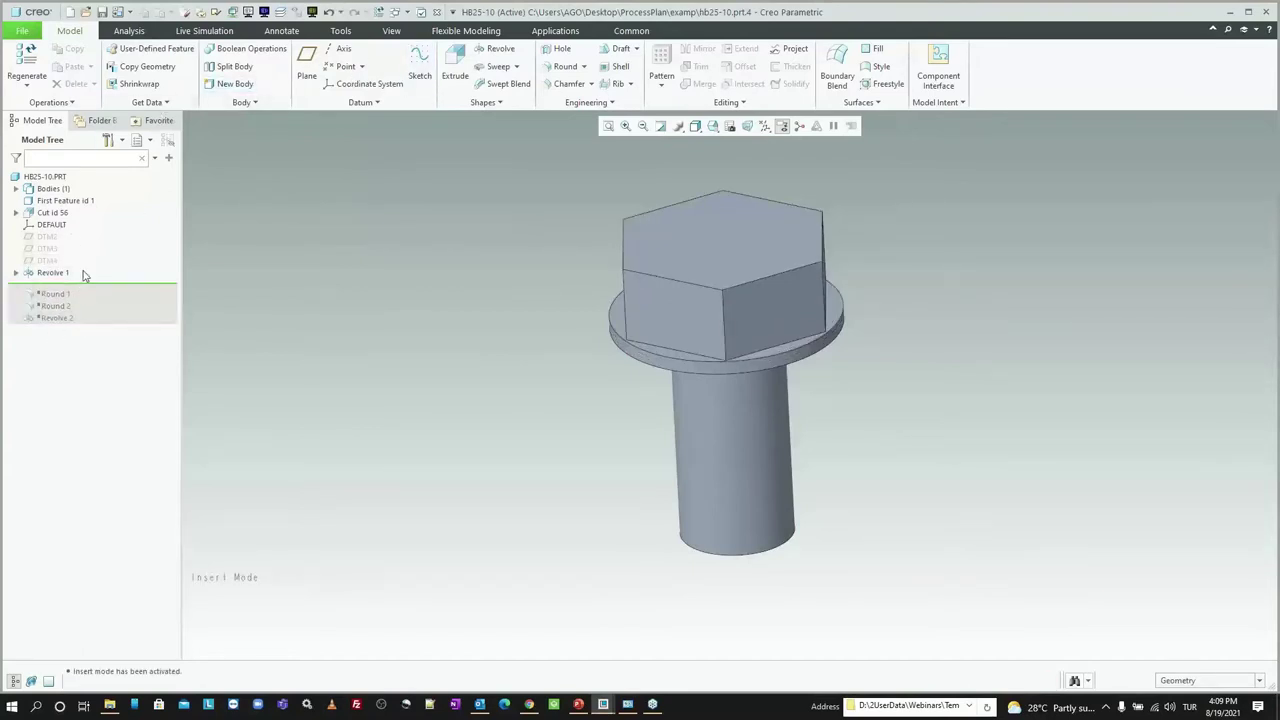
{"action": "left_click_drag", "start_coordinate": [101, 286], "coordinate": [103, 322]}
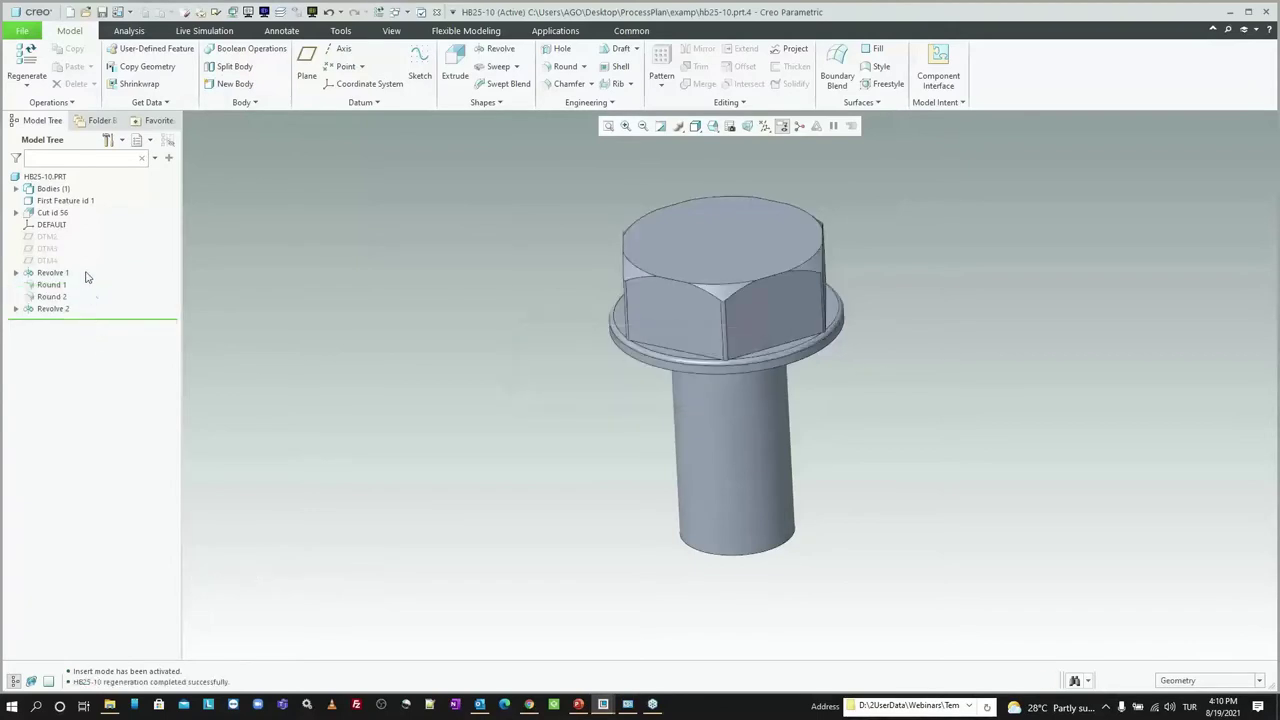
{"action": "left_click", "coordinate": [435, 13]}
{"action": "left_click", "coordinate": [1188, 161]}
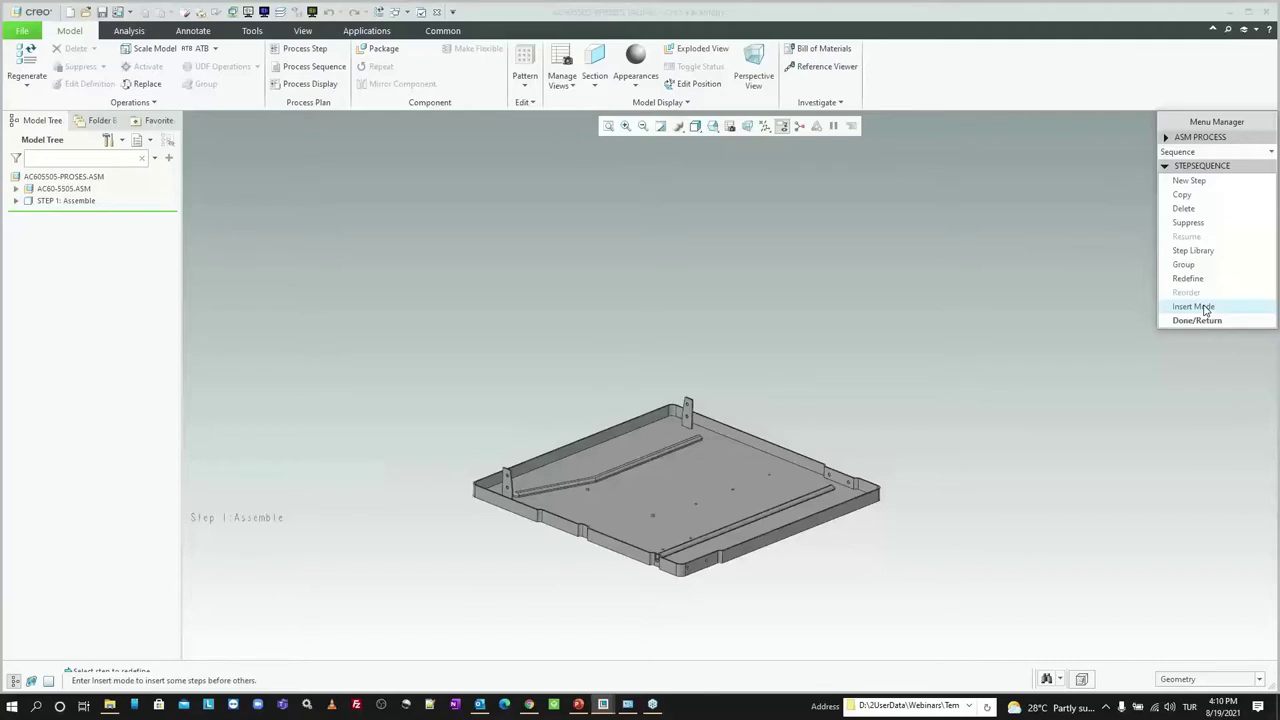
Step: Start a new Assemble step and select the HB25-10 through HN25-10 fasteners
{"action": "left_click", "coordinate": [1203, 181]}
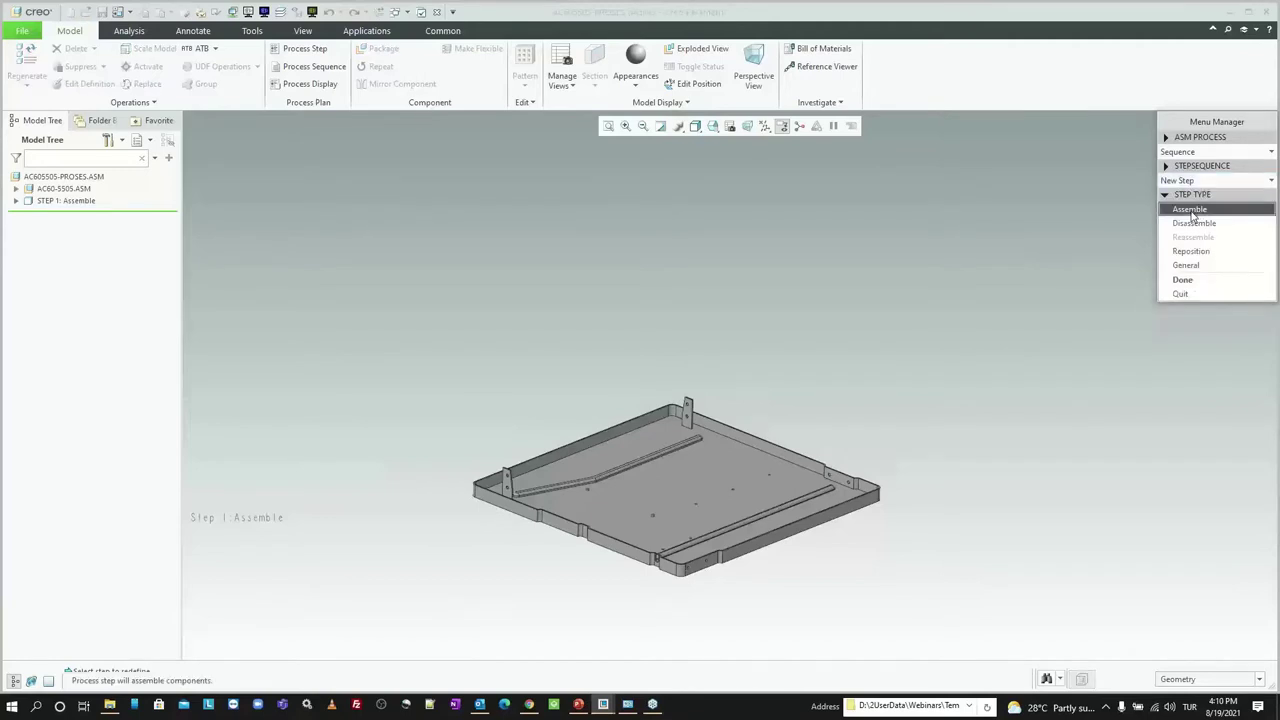
{"action": "left_click", "coordinate": [1183, 280]}
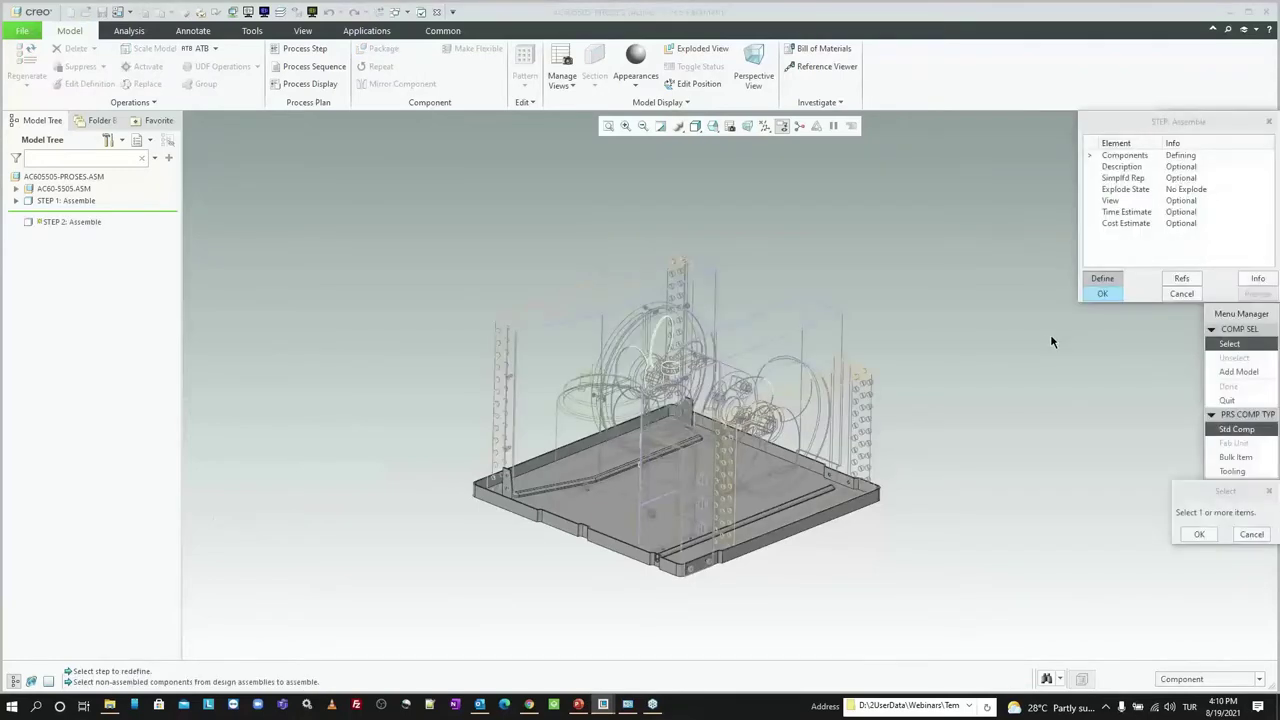
{"action": "left_click", "coordinate": [15, 189]}
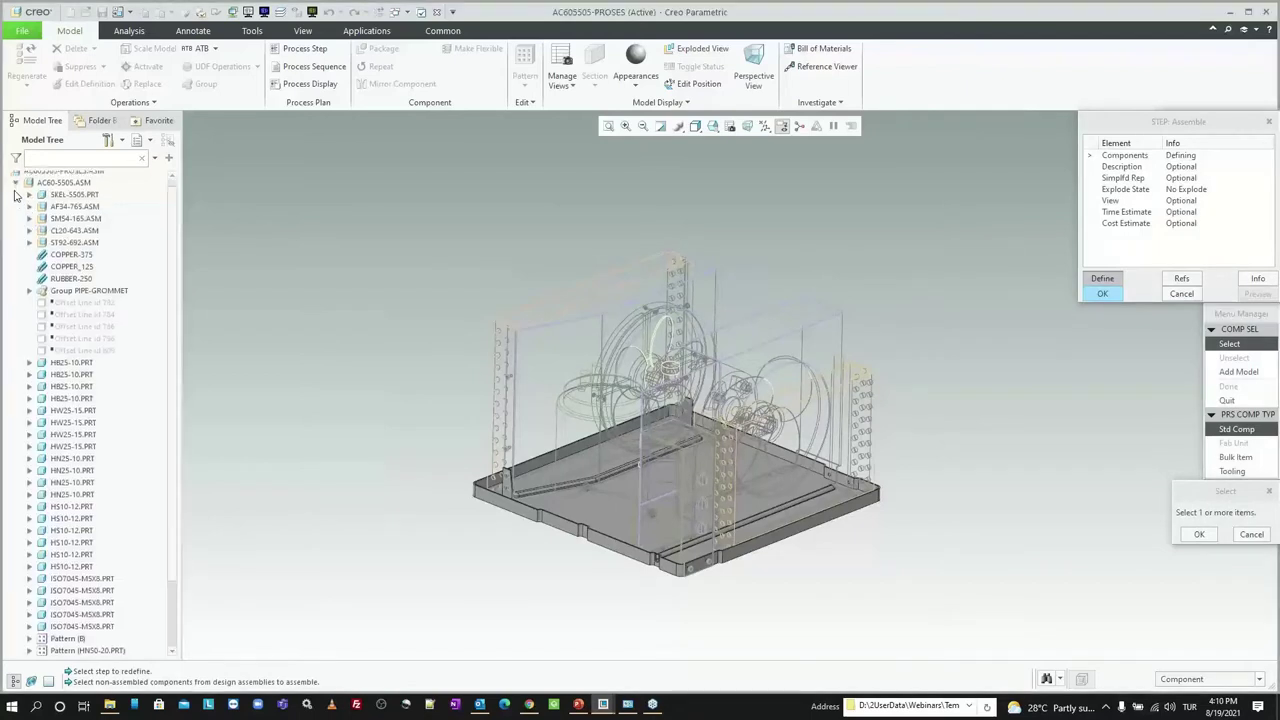
{"action": "scroll", "coordinate": [72, 450], "scroll_direction": "down", "scroll_amount": 3}
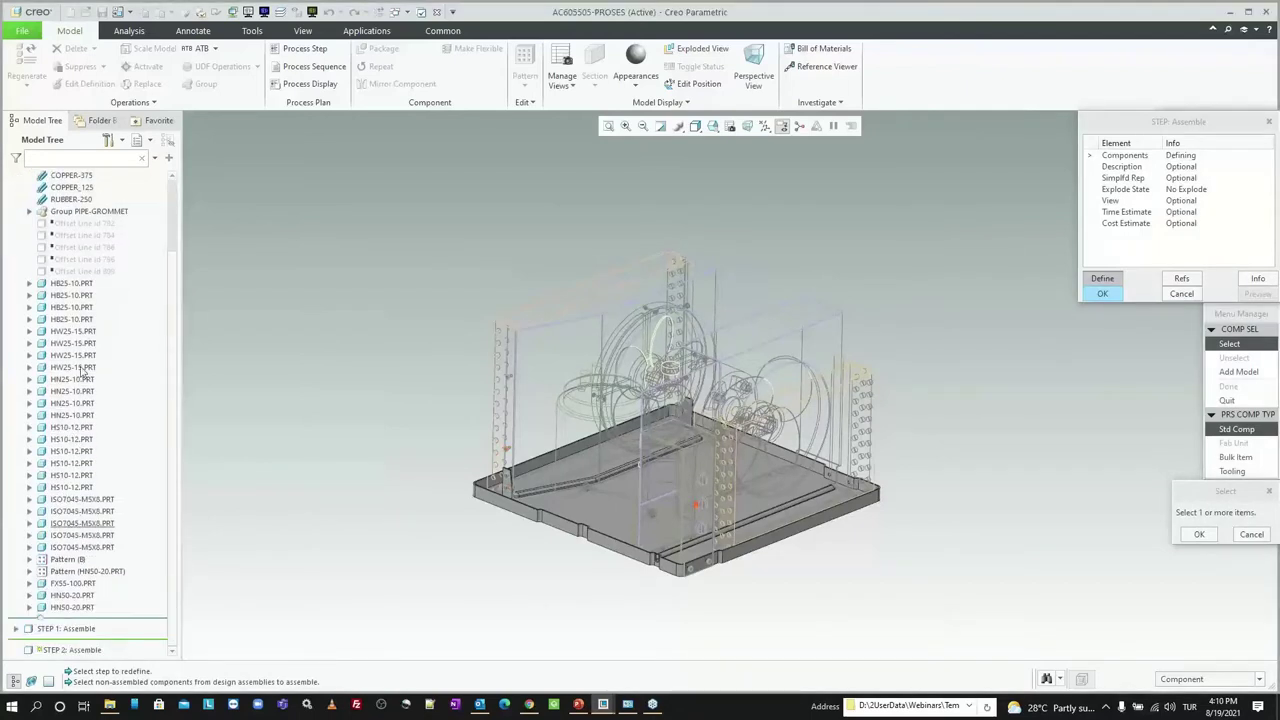
{"action": "left_click", "coordinate": [71, 283]}
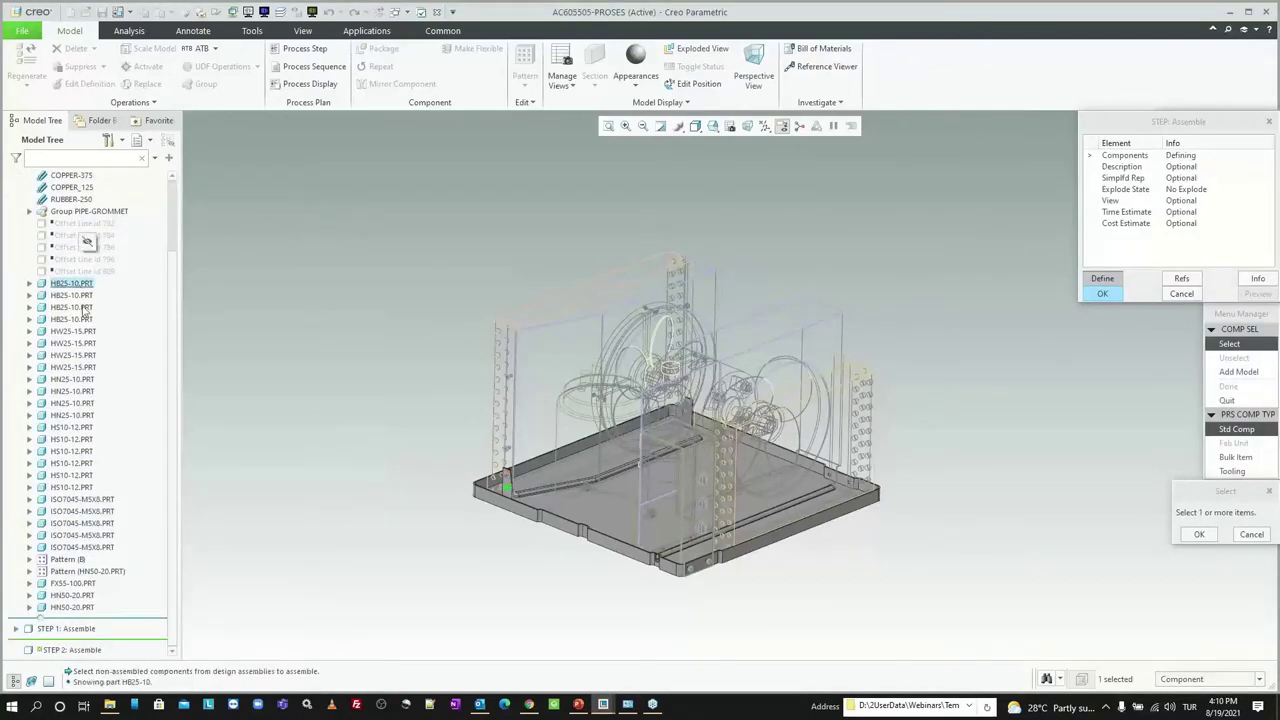
{"action": "left_click", "coordinate": [72, 415], "text": "shift"}
{"action": "scroll", "coordinate": [115, 290], "scroll_direction": "up", "scroll_amount": 3}
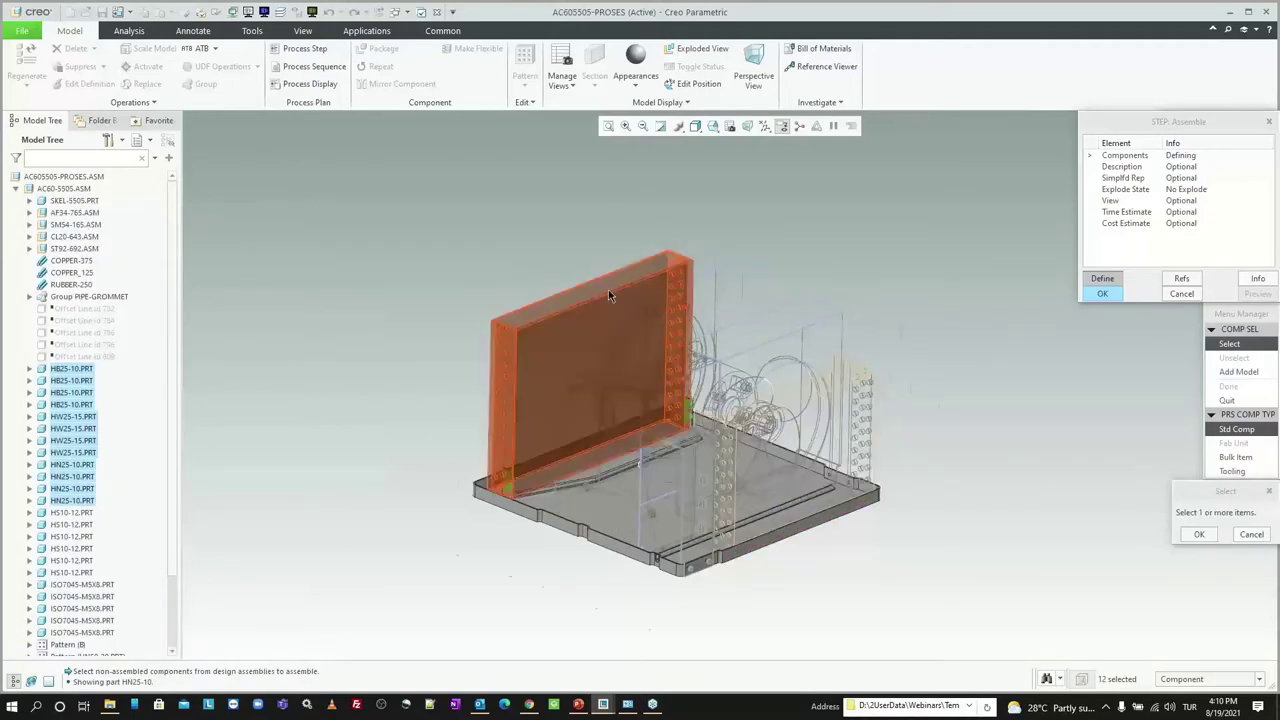
Step: Add the shroud panel and fan ring to the step and accept the components
{"action": "middle_click_drag", "start_coordinate": [608, 289], "coordinate": [566, 347]}
{"action": "left_click", "coordinate": [566, 347], "text": "ctrl"}
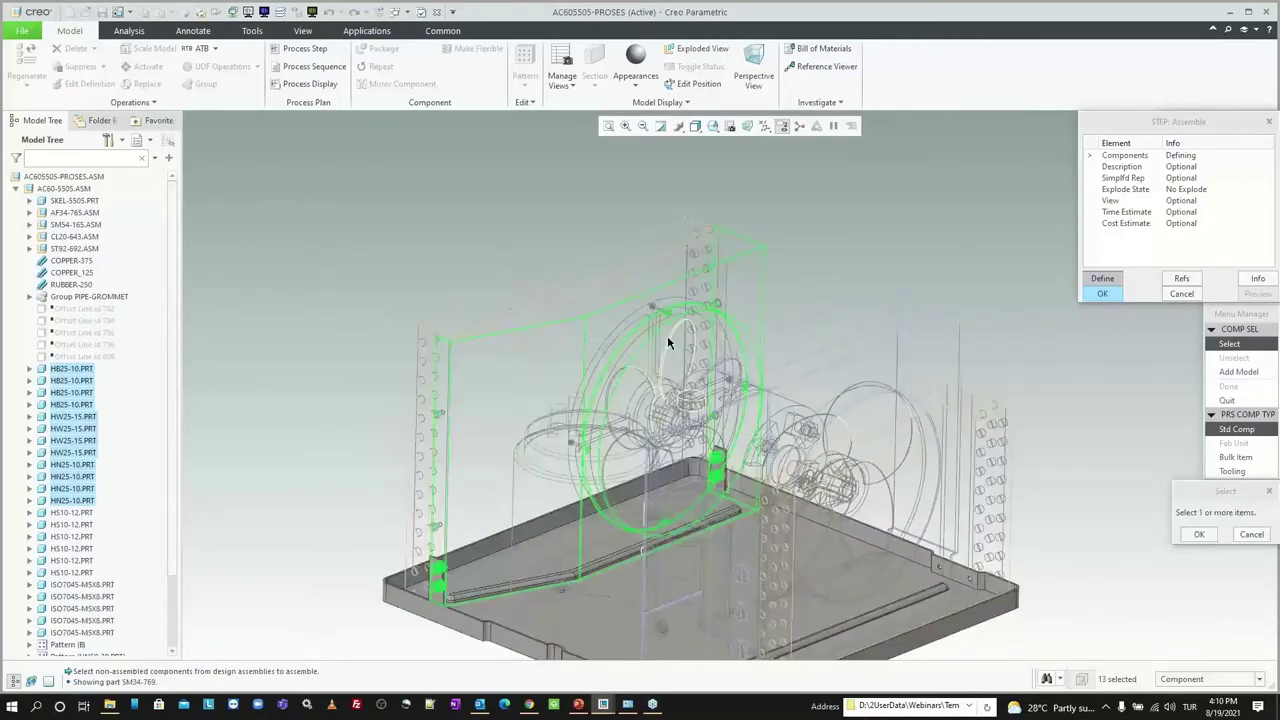
{"action": "scroll", "coordinate": [649, 343], "scroll_direction": "up", "scroll_amount": 3}
{"action": "left_click", "coordinate": [649, 343], "text": "ctrl"}
{"action": "scroll", "coordinate": [647, 345], "scroll_direction": "down", "scroll_amount": 3}
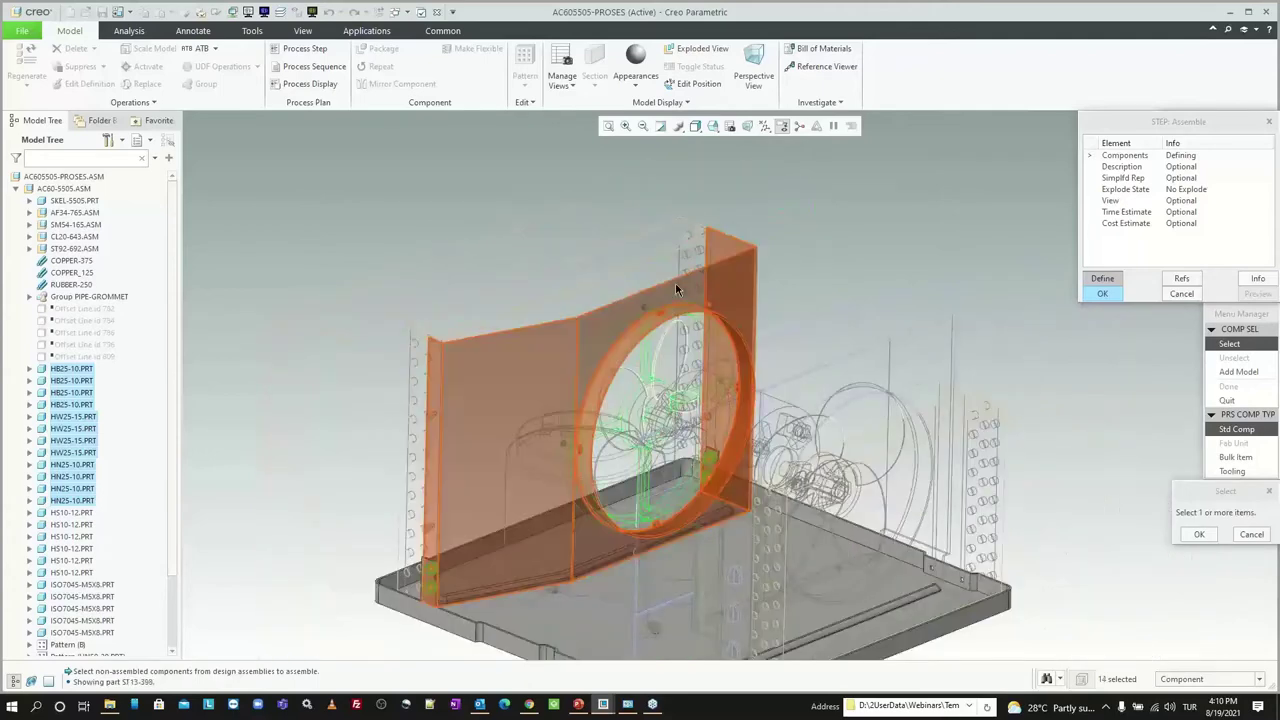
{"action": "middle_click_drag", "start_coordinate": [647, 345], "coordinate": [670, 148]}
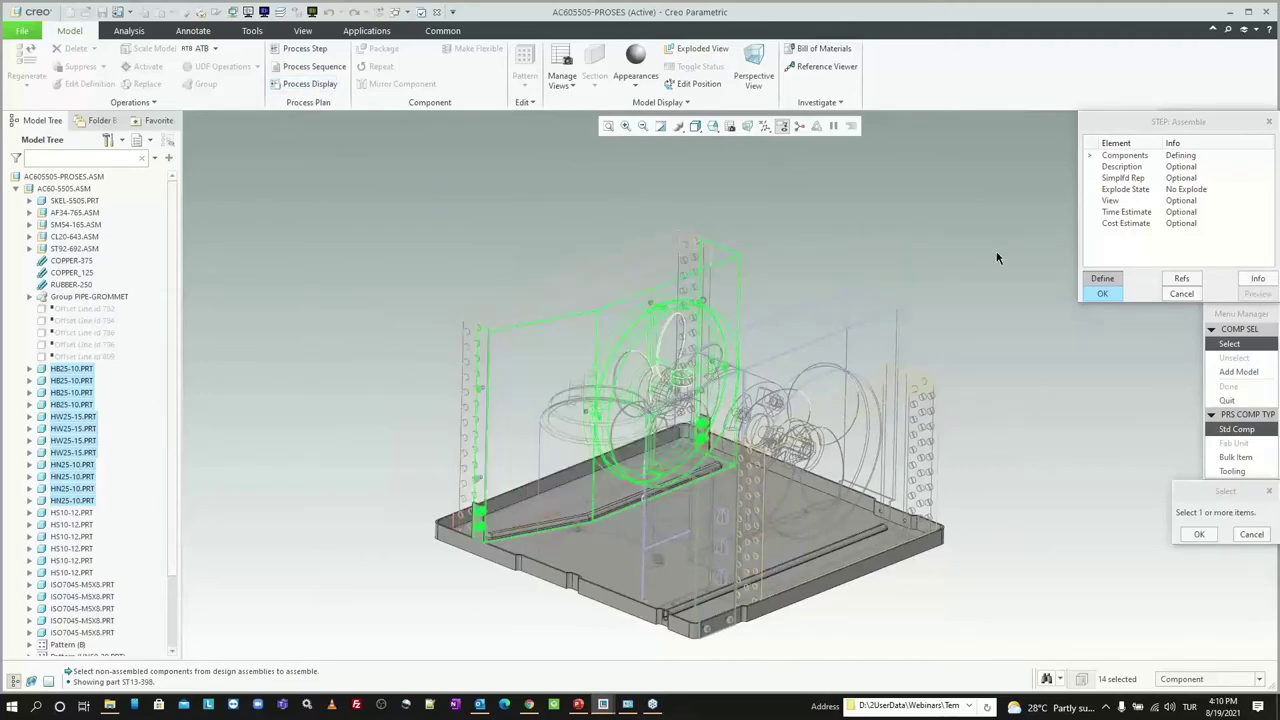
{"action": "left_click", "coordinate": [1197, 535]}
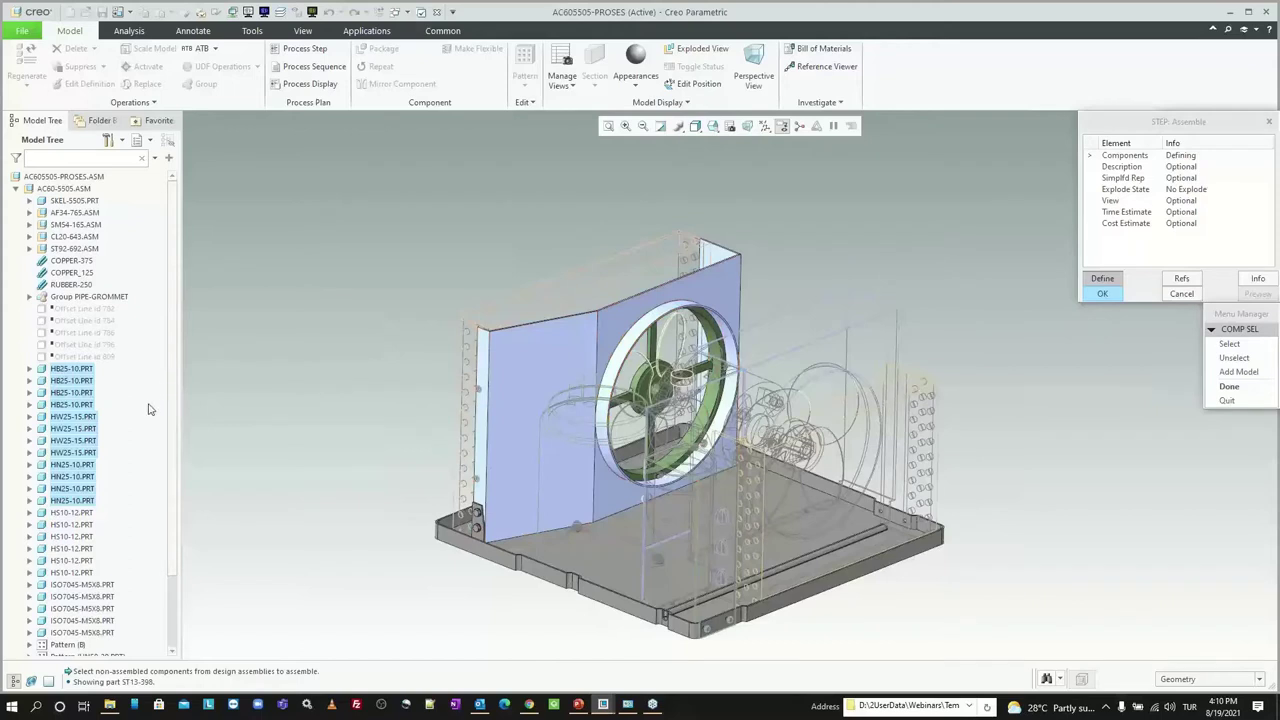
Step: Finish the component selection and describe the step as 'Assemble condenser shroud'
{"action": "left_click", "coordinate": [1226, 387]}
{"action": "double_click", "coordinate": [1121, 166]}
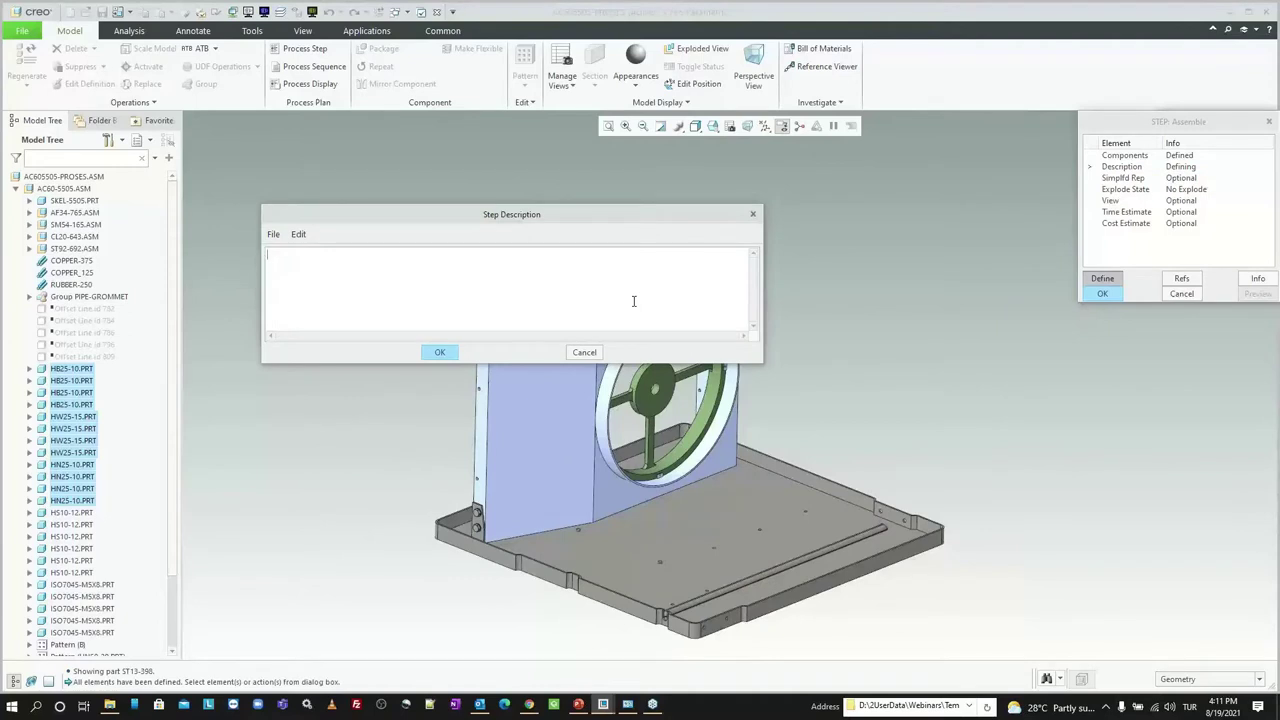
{"action": "type", "text": "Assemble condenser shroud"}
{"action": "key", "text": "Return"}
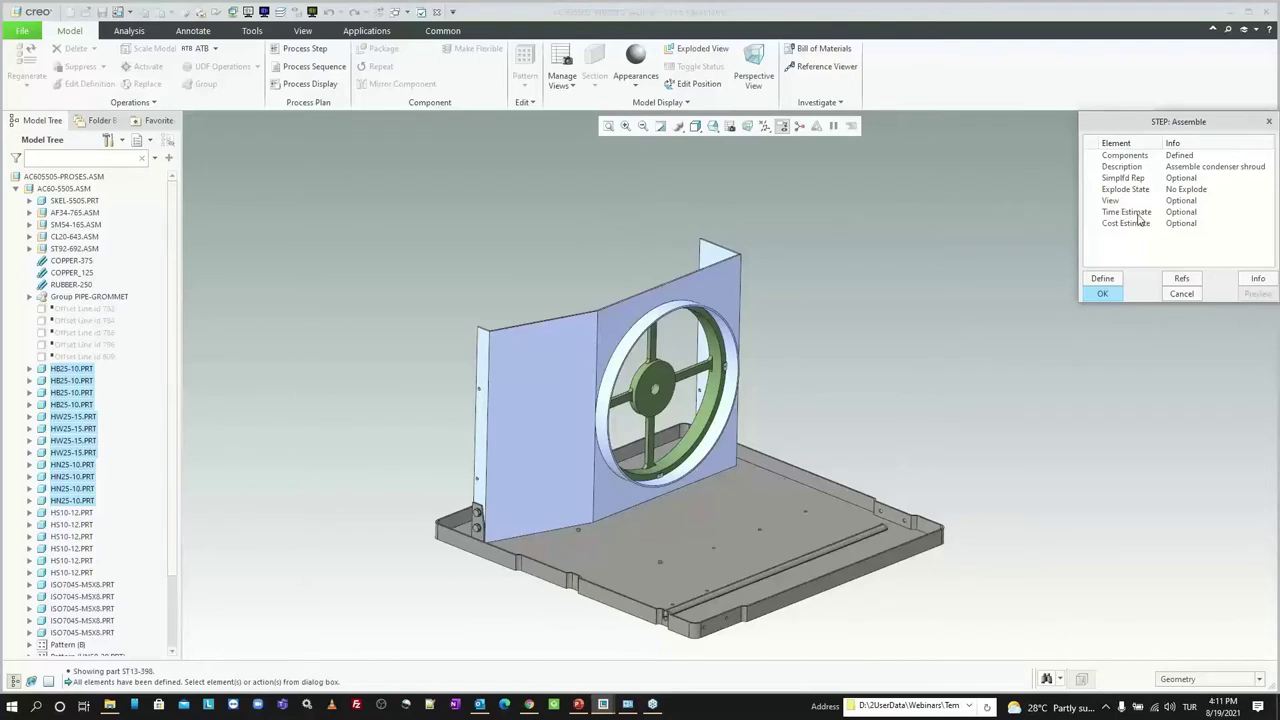
Step: Set a 0.1-hour time estimate and 4.5 cost estimate, then open the exploded views
{"action": "double_click", "coordinate": [1138, 215]}
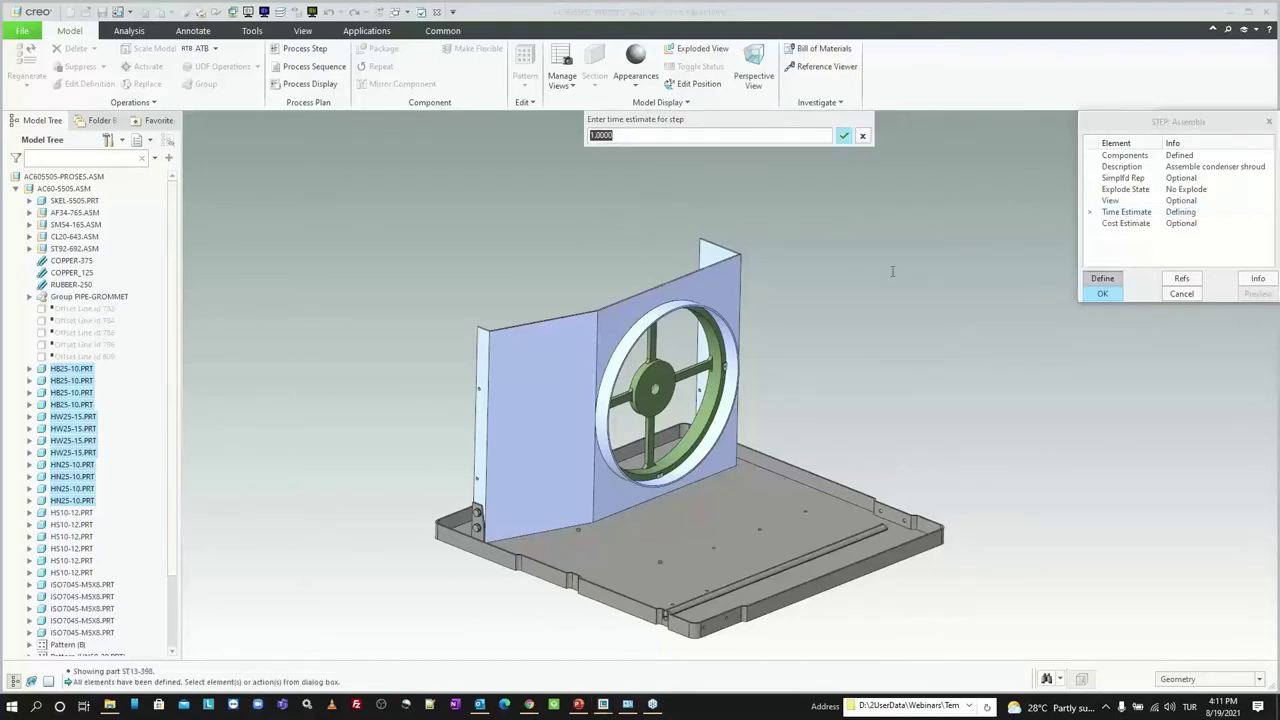
{"action": "key", "text": "Return"}
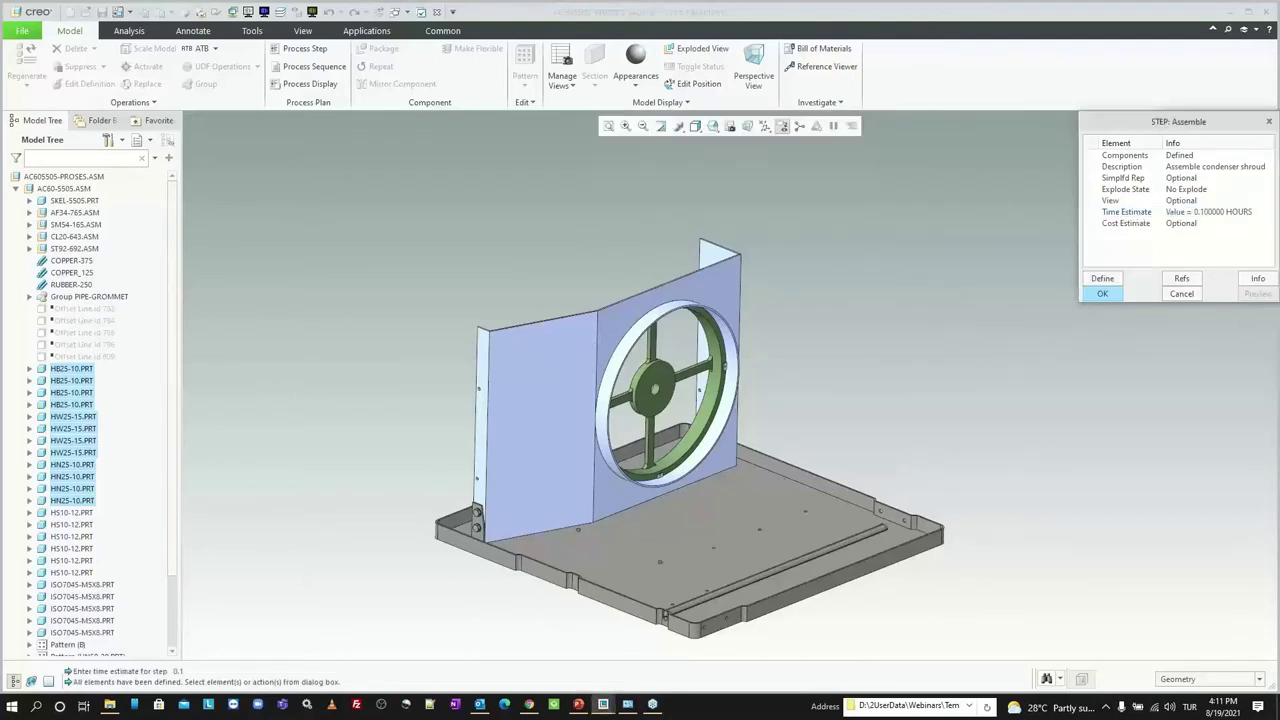
{"action": "double_click", "coordinate": [1108, 224]}
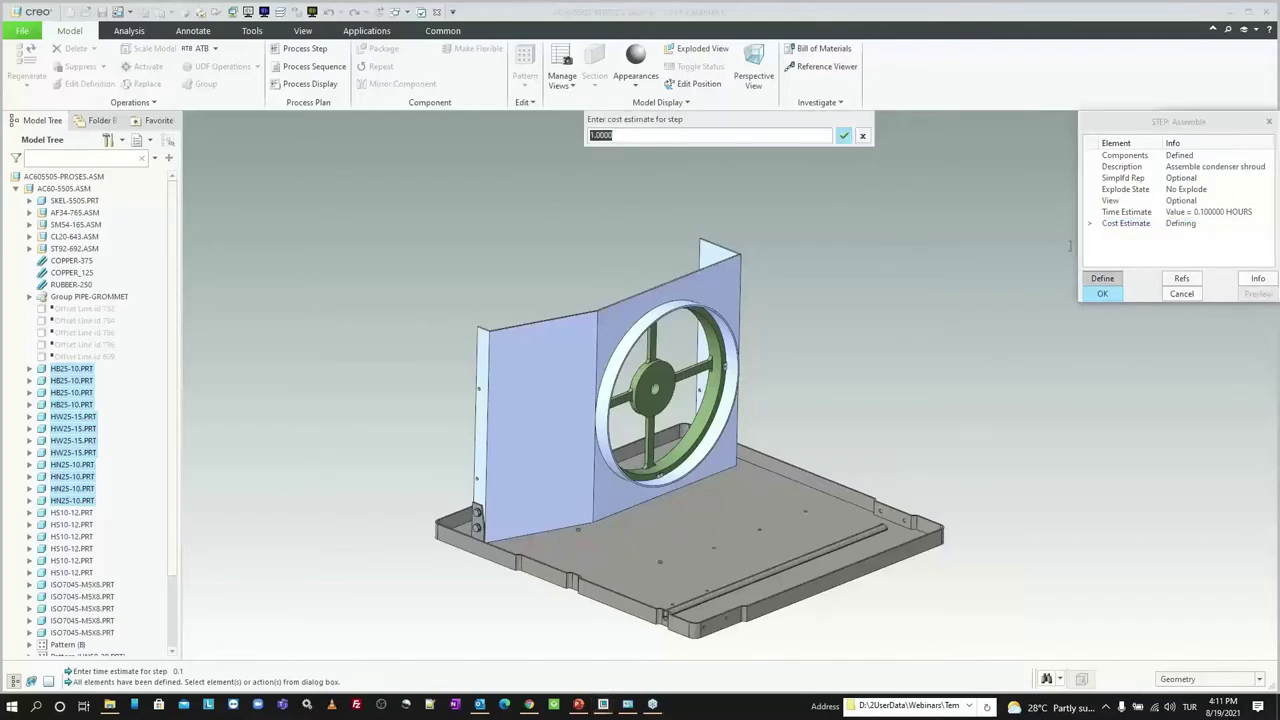
{"action": "type", "text": "4.5"}
{"action": "key", "text": "Return"}
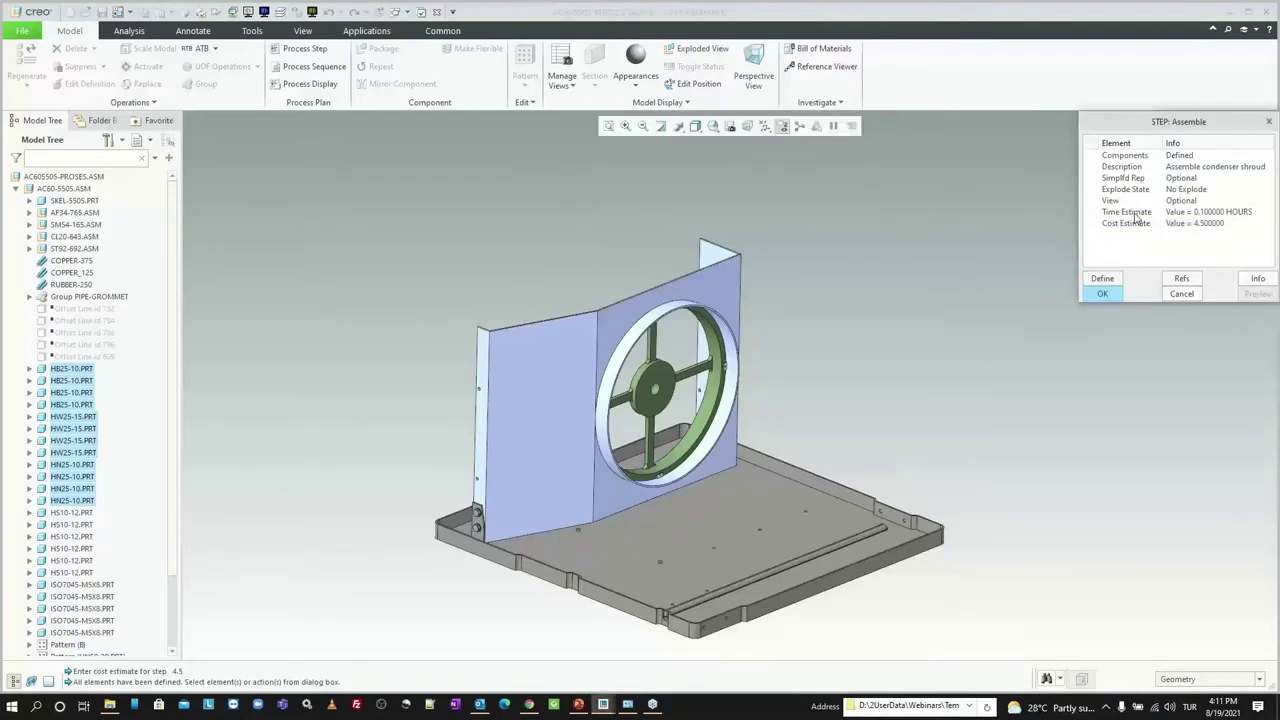
{"action": "left_click", "coordinate": [1174, 191]}
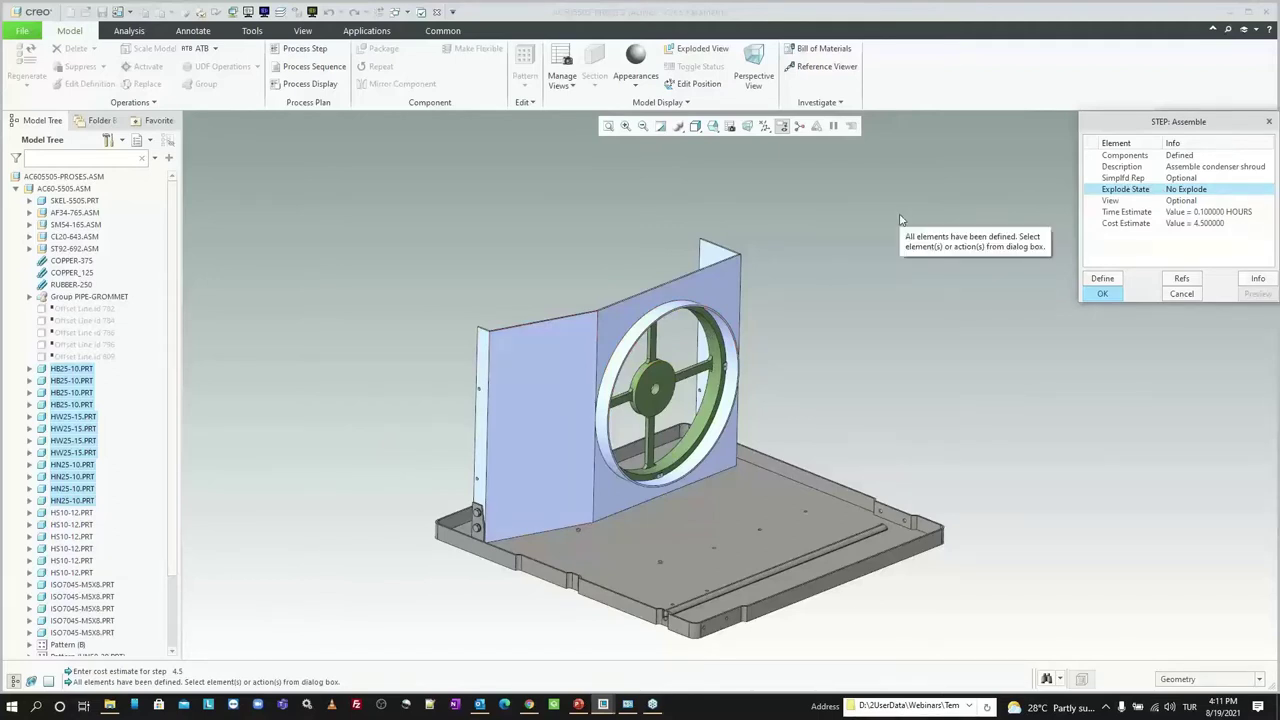
{"action": "double_click", "coordinate": [1121, 195]}
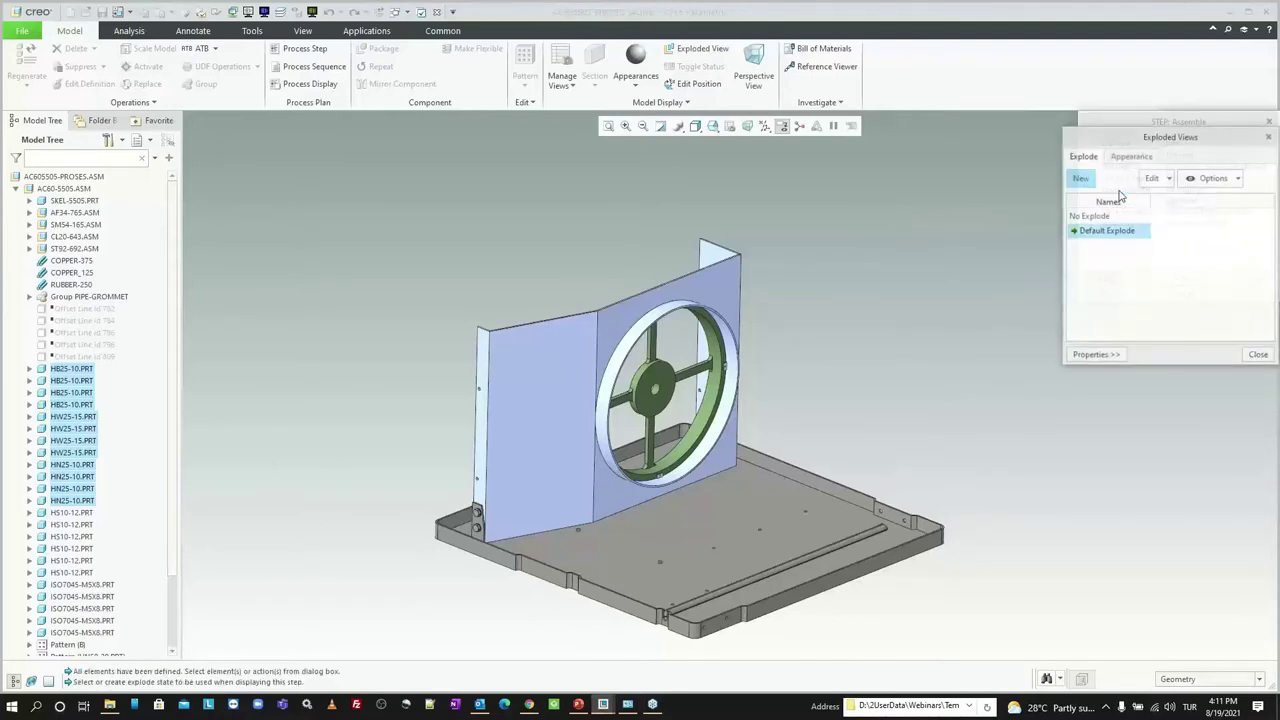
Step: Create an explode state named Condsh and choose Edit Position for it
{"action": "left_click_drag", "start_coordinate": [1116, 144], "coordinate": [1065, 152]}
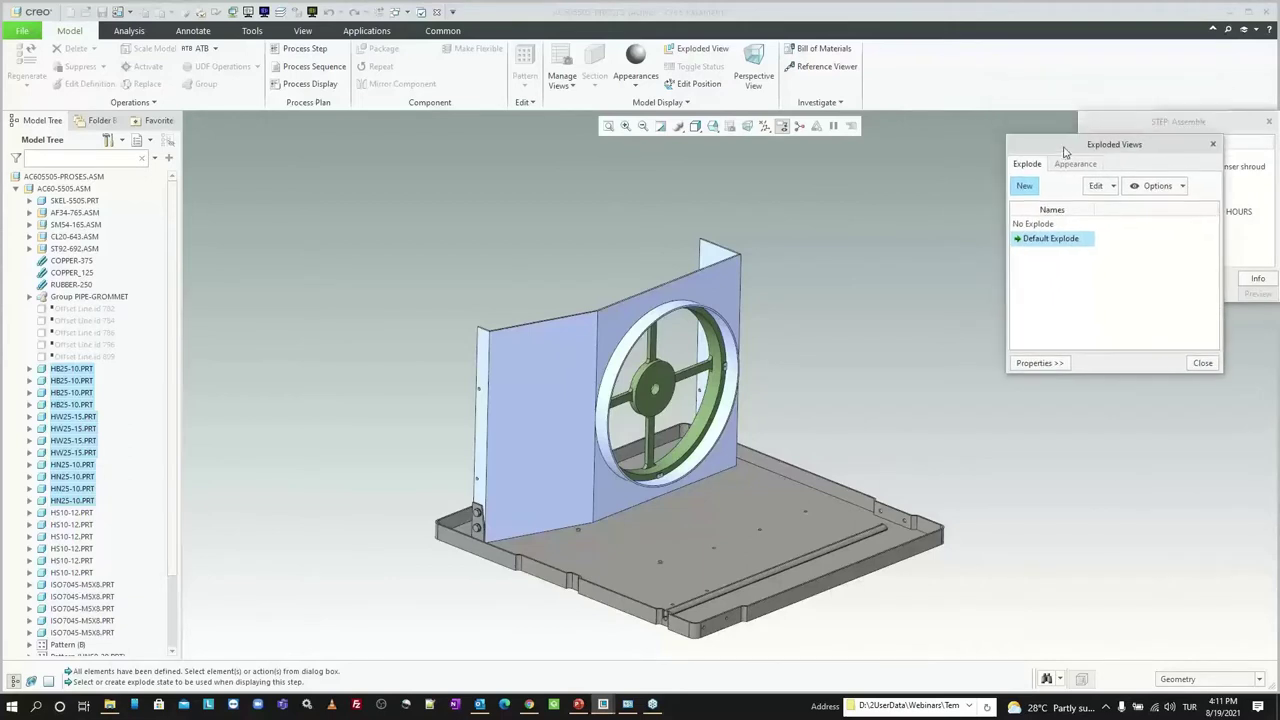
{"action": "left_click", "coordinate": [1024, 187]}
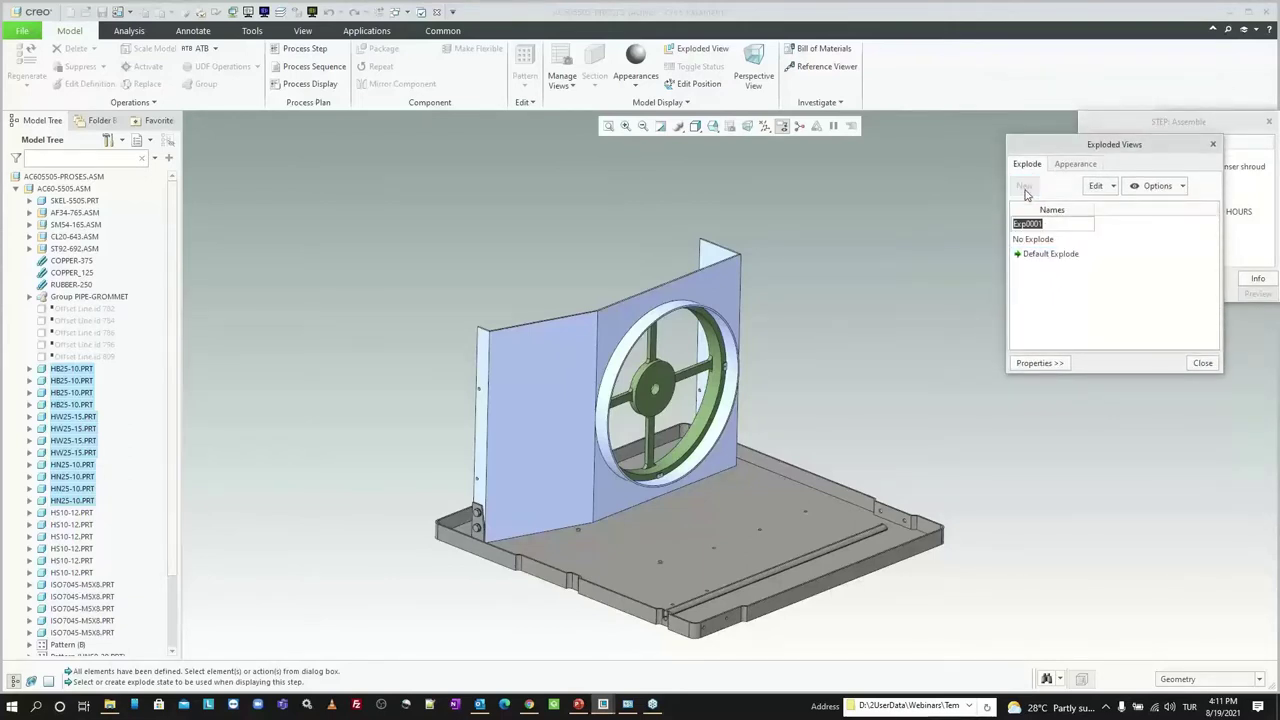
{"action": "type", "text": "condsh"}
{"action": "key", "text": "Return"}
{"action": "right_click", "coordinate": [1045, 226]}
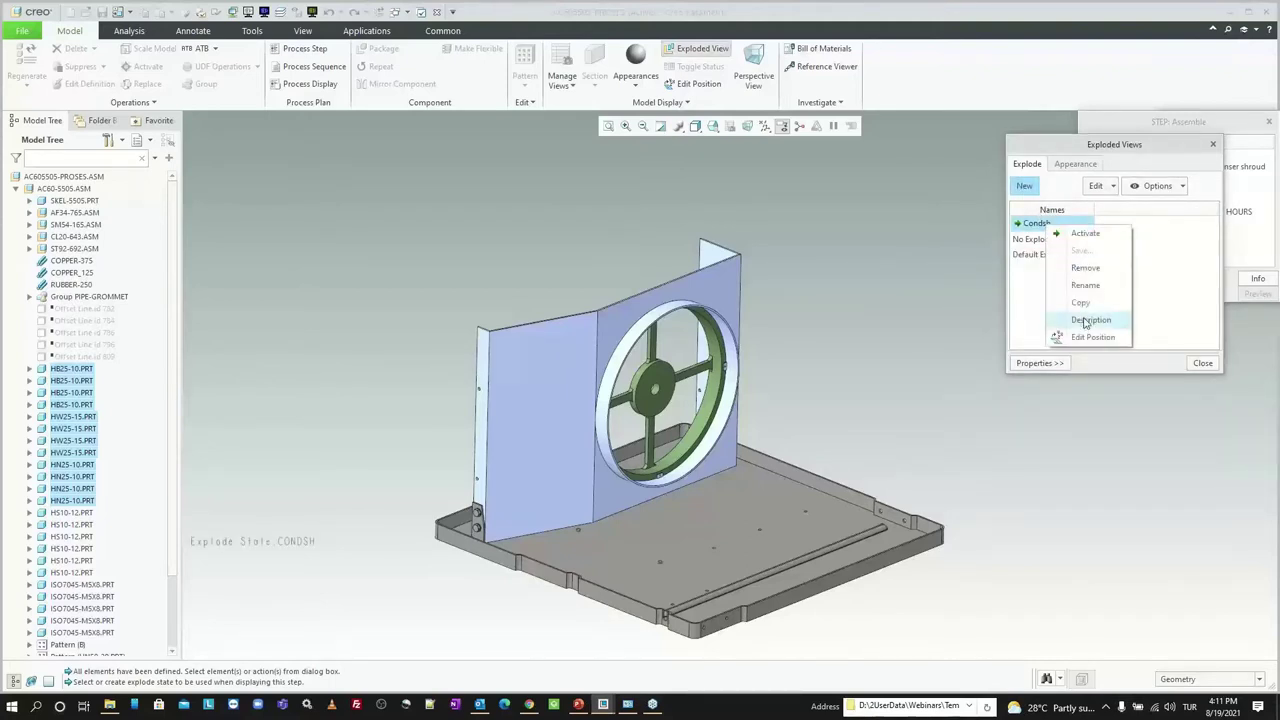
{"action": "left_click", "coordinate": [1090, 337]}
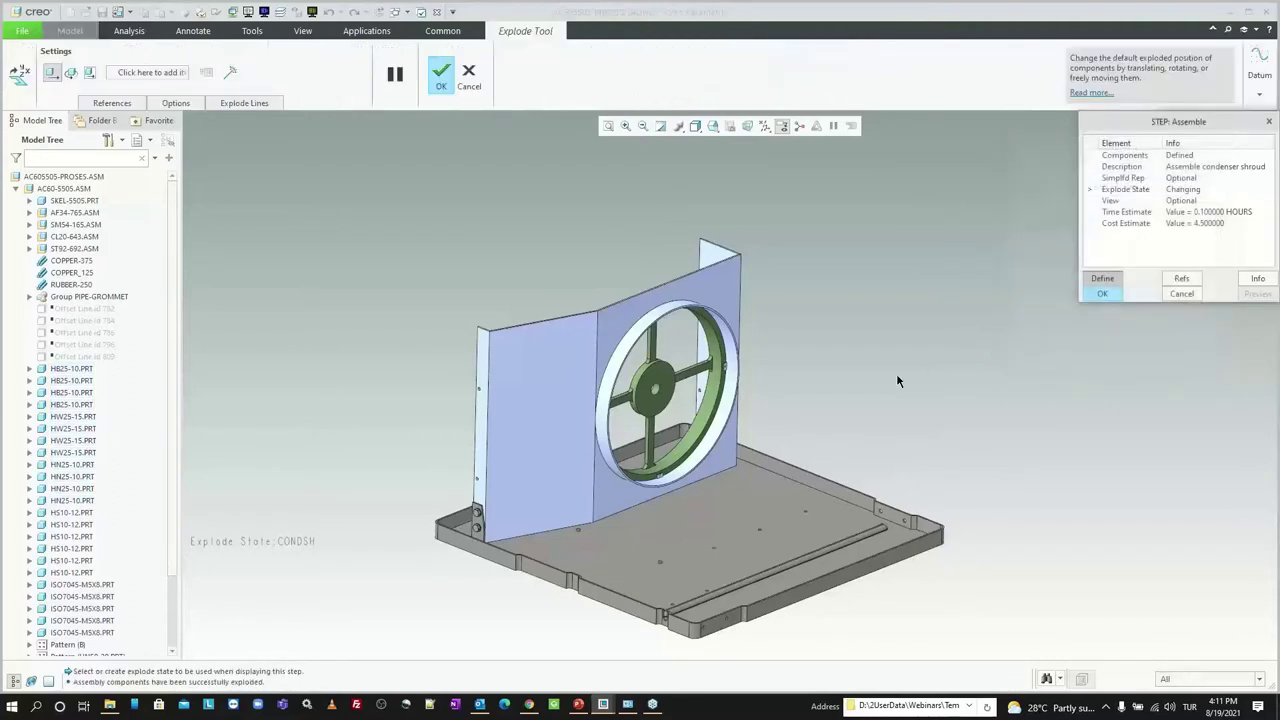
Step: Lift the shroud and fan ring above the base and pull two HB25-10 bolts left
{"action": "left_click", "coordinate": [533, 418]}
{"action": "left_click_drag", "start_coordinate": [676, 354], "coordinate": [668, 268]}
{"action": "left_click", "coordinate": [75, 369]}
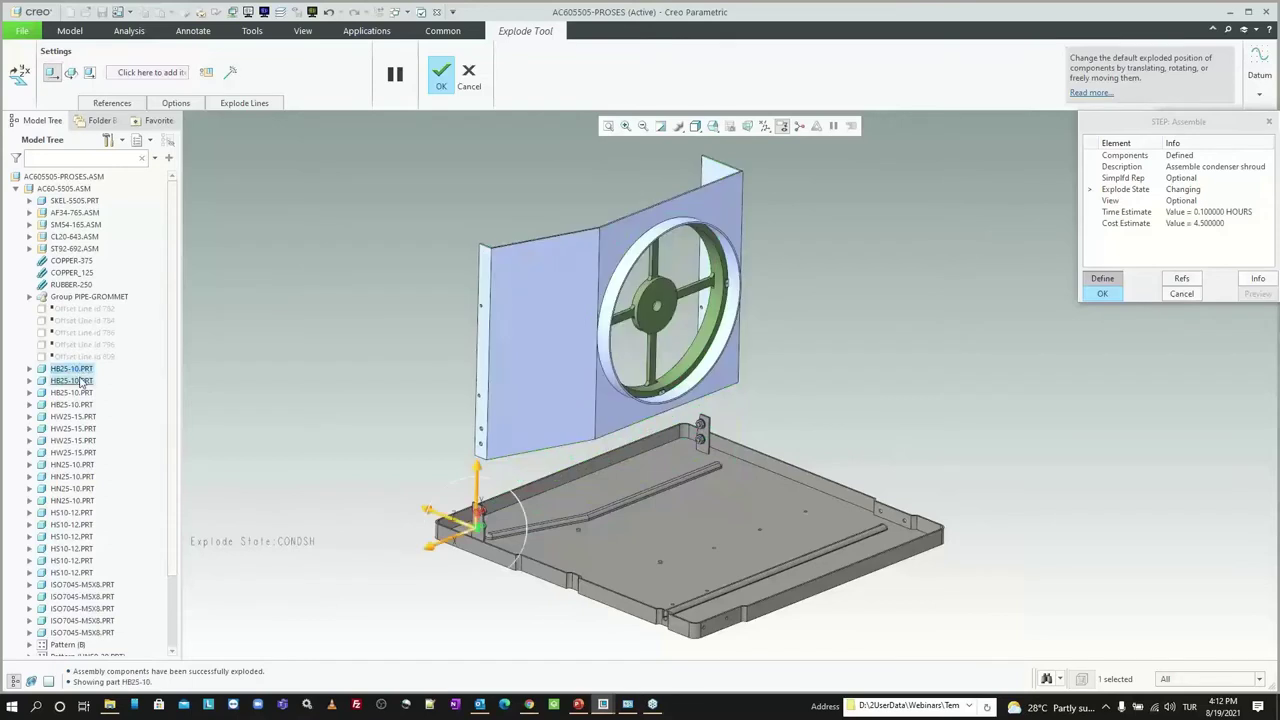
{"action": "left_click", "coordinate": [82, 382], "text": "ctrl"}
{"action": "left_click_drag", "start_coordinate": [455, 540], "coordinate": [386, 535]}
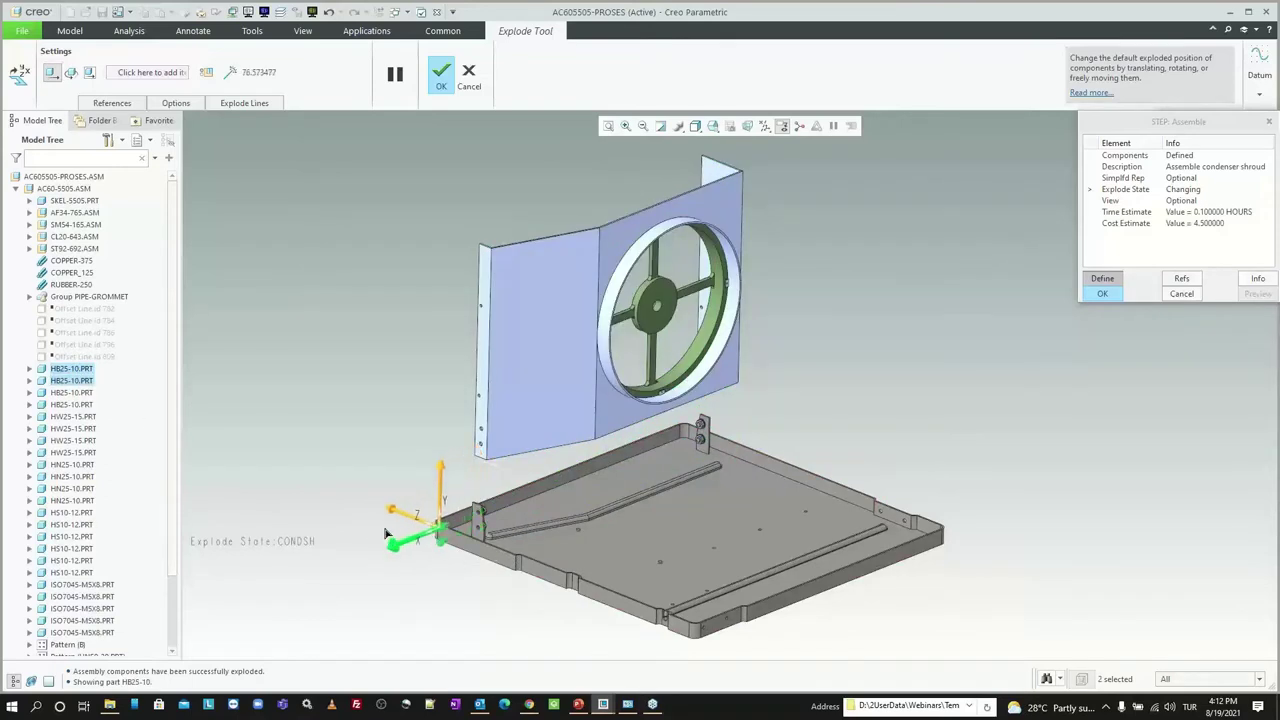
Step: Select the remaining bolts and HW25-15 washers and slide the washers away from the plate
{"action": "left_click", "coordinate": [80, 393]}
{"action": "left_click", "coordinate": [84, 405], "text": "ctrl"}
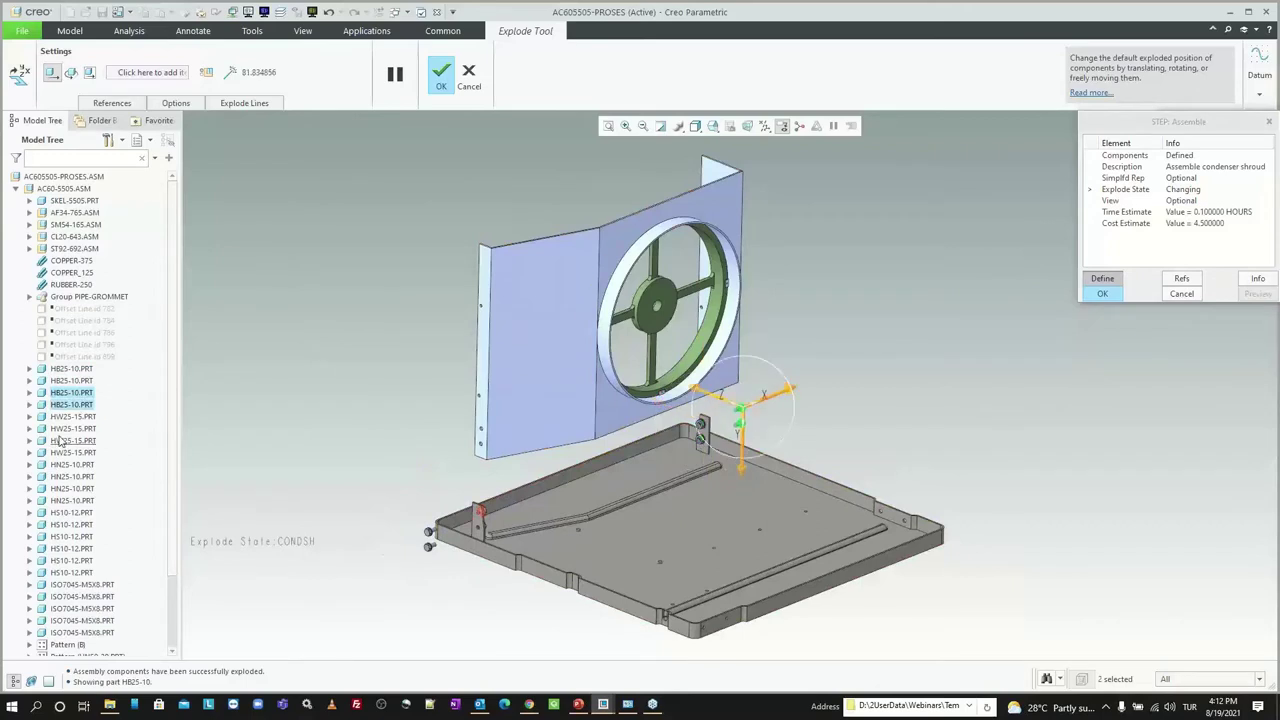
{"action": "left_click", "coordinate": [80, 416]}
{"action": "left_click", "coordinate": [90, 429], "text": "ctrl"}
{"action": "left_click_drag", "start_coordinate": [745, 424], "coordinate": [733, 433]}
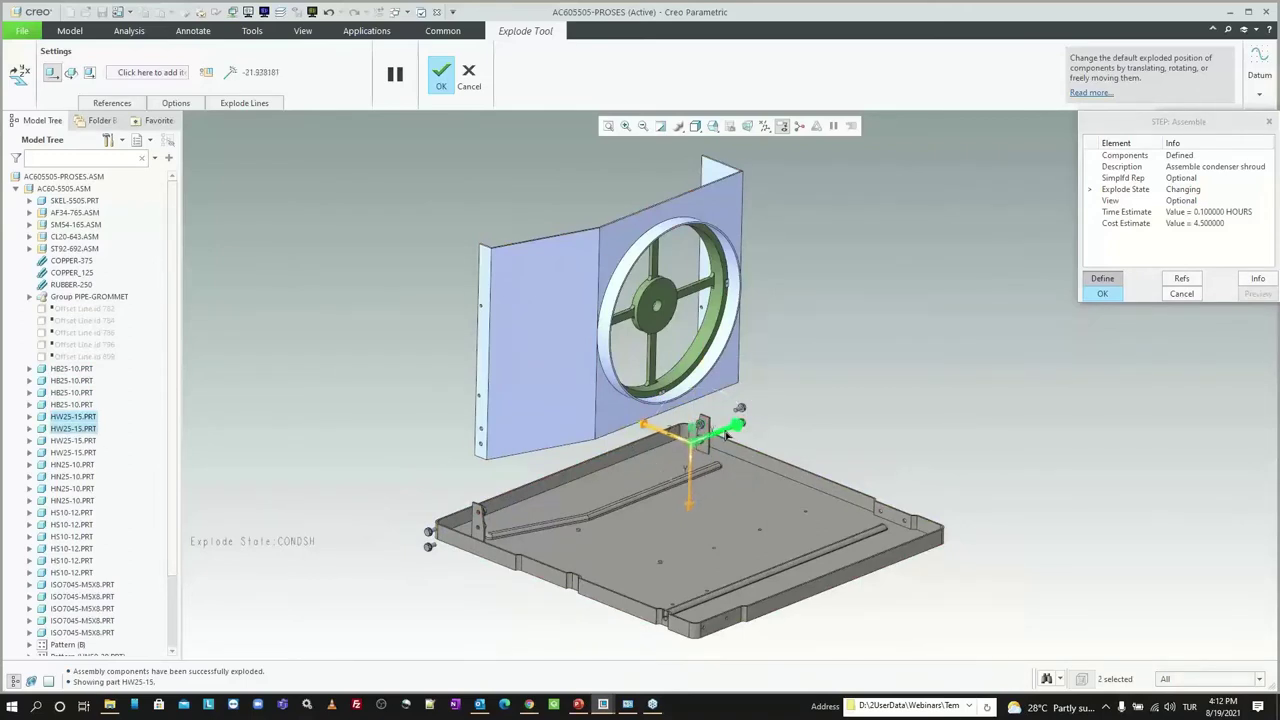
{"action": "left_click", "coordinate": [90, 441]}
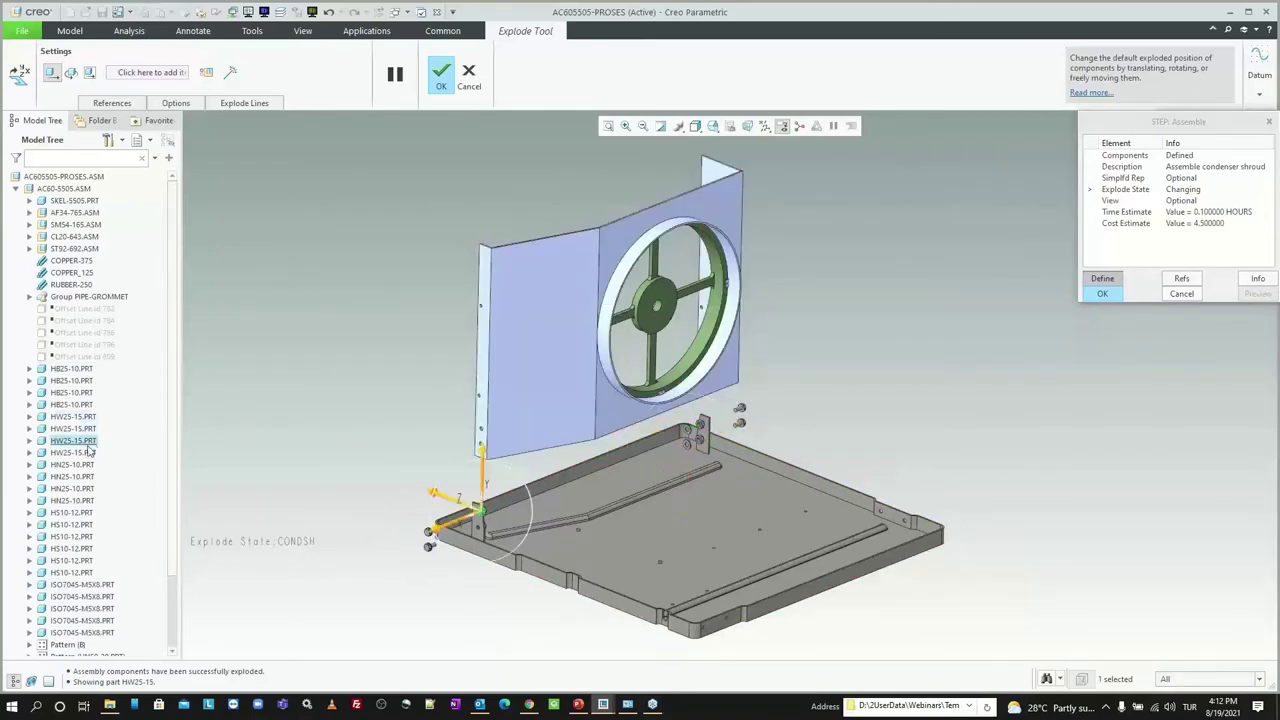
{"action": "left_click", "coordinate": [90, 441], "text": "ctrl"}
{"action": "left_click", "coordinate": [88, 453]}
{"action": "left_click", "coordinate": [88, 441], "text": "ctrl"}
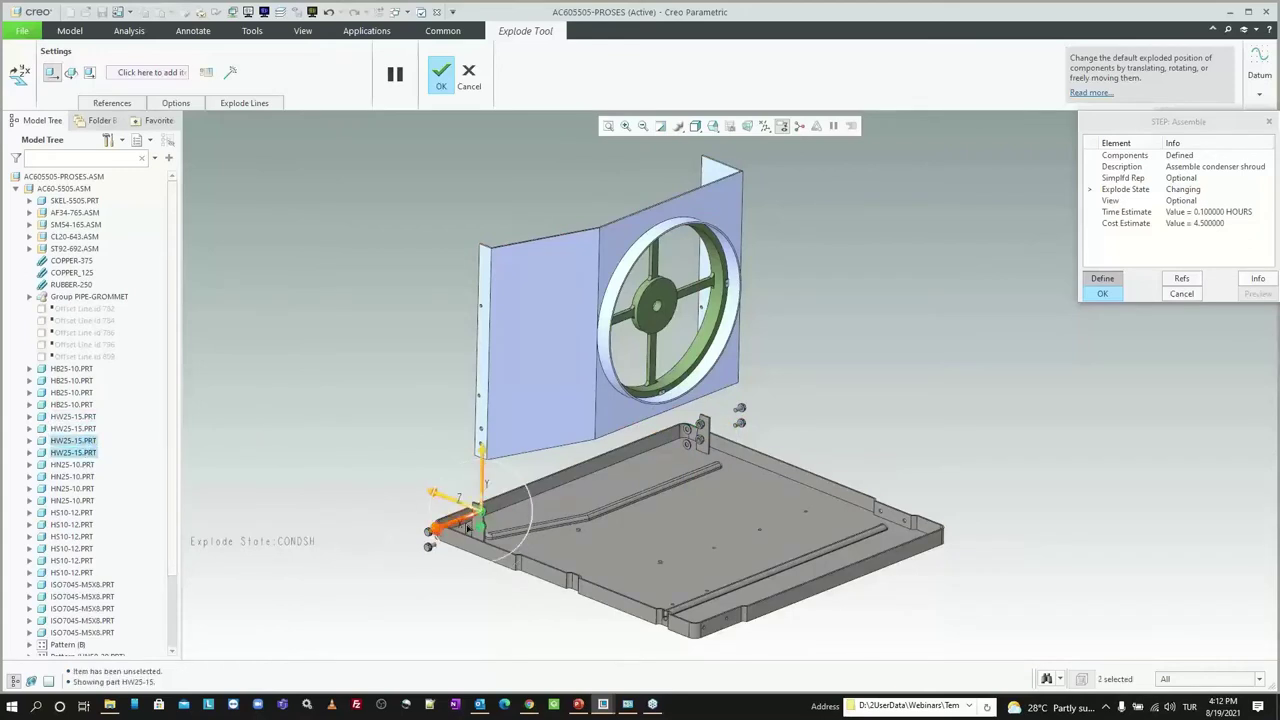
{"action": "left_click_drag", "start_coordinate": [455, 530], "coordinate": [477, 526]}
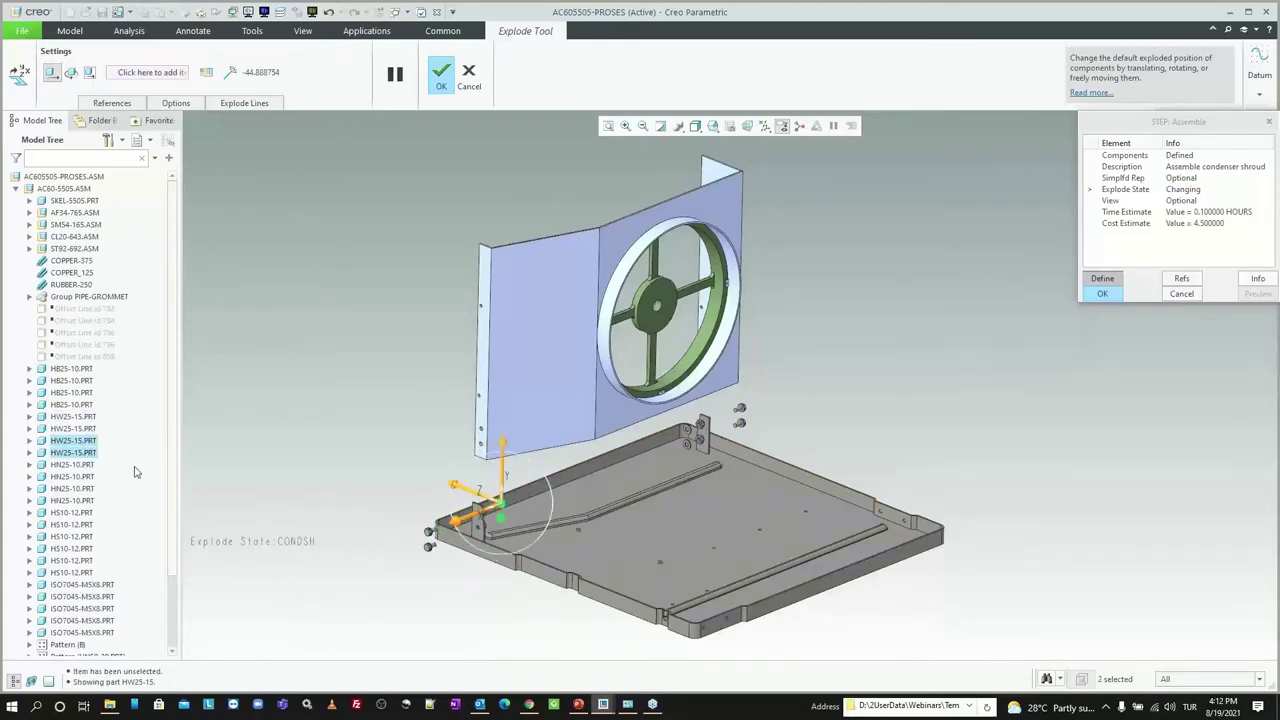
Step: Pull the HN25-10 nuts out beside the bracket and start a cosmetic offset line
{"action": "left_click", "coordinate": [85, 465]}
{"action": "left_click", "coordinate": [85, 476], "text": "ctrl"}
{"action": "left_click_drag", "start_coordinate": [448, 528], "coordinate": [483, 532]}
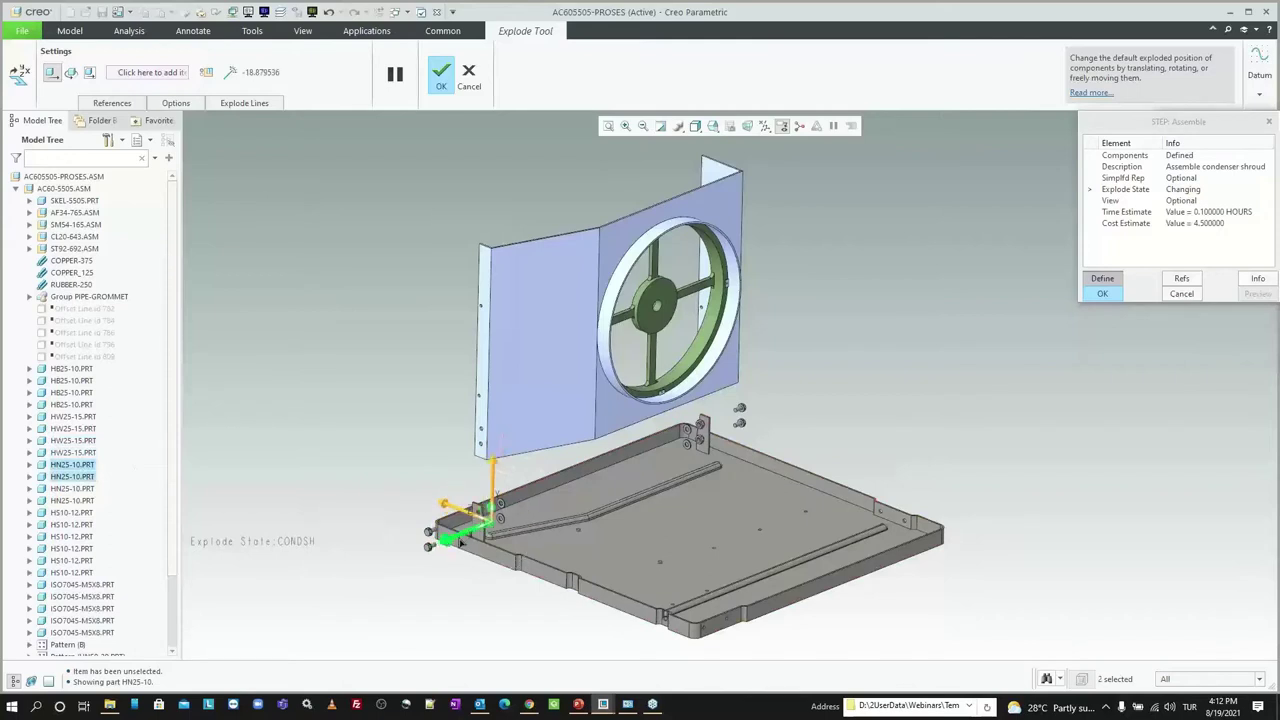
{"action": "left_click", "coordinate": [83, 489]}
{"action": "left_click", "coordinate": [84, 500], "text": "ctrl"}
{"action": "left_click_drag", "start_coordinate": [754, 418], "coordinate": [726, 430]}
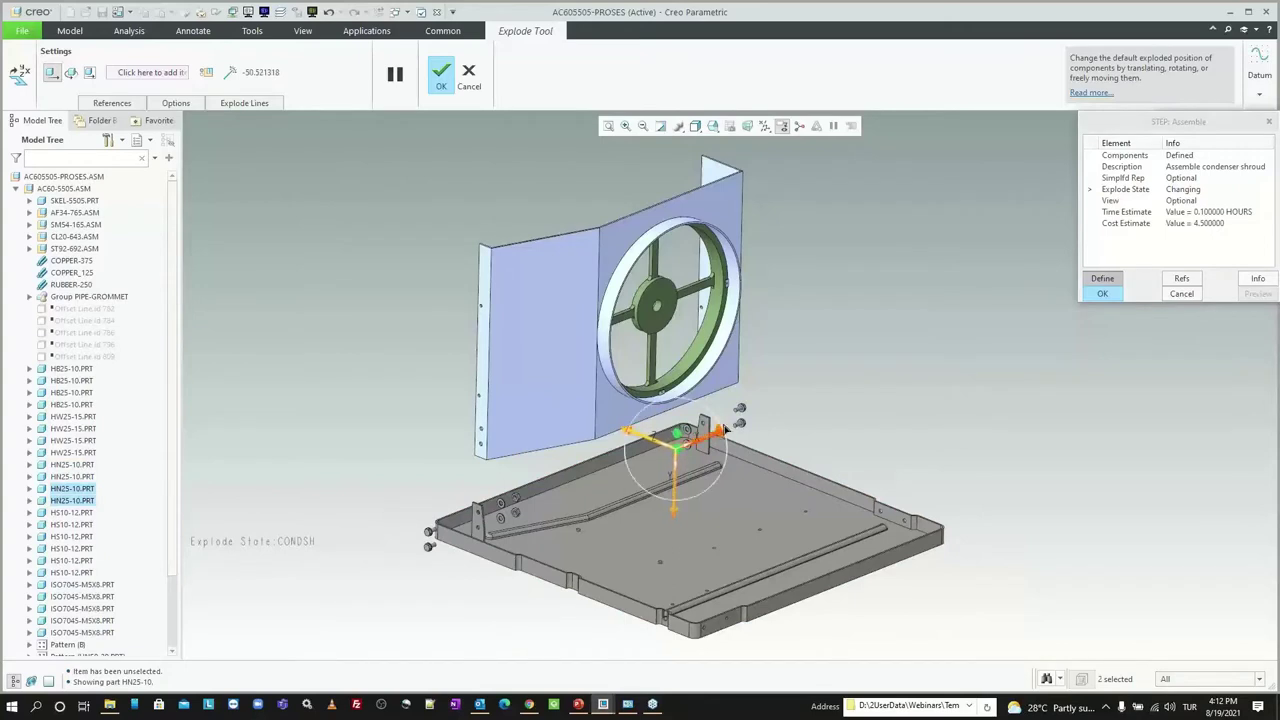
{"action": "left_click", "coordinate": [231, 72]}
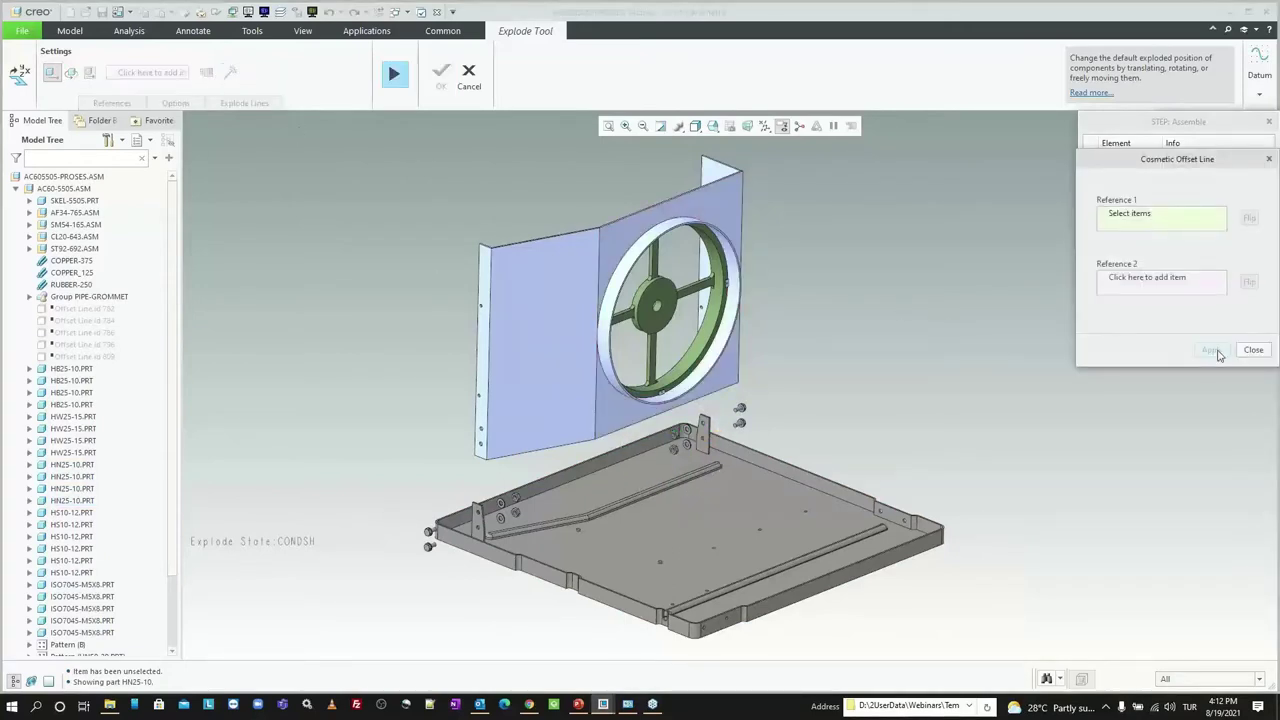
Step: Restrict picking to surfaces and add an offset line from the first screw to its nut
{"action": "left_click", "coordinate": [1252, 350]}
{"action": "left_click", "coordinate": [231, 72]}
{"action": "left_click", "coordinate": [1166, 678]}
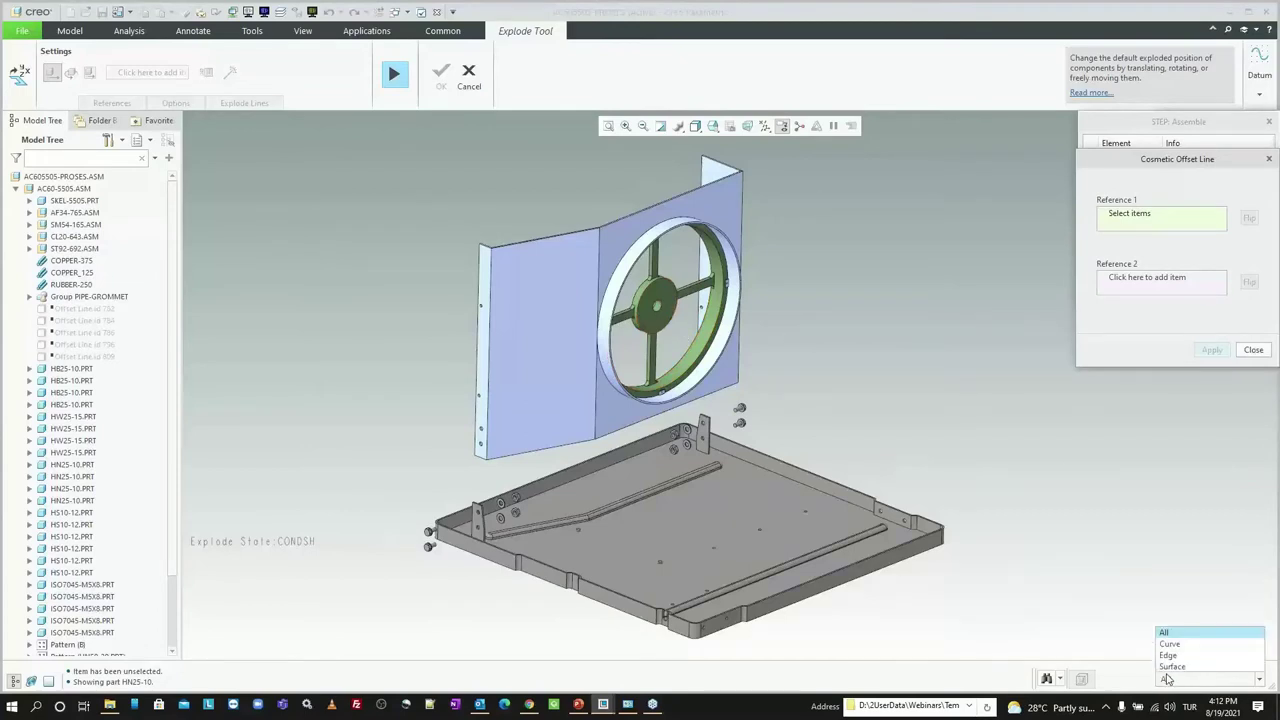
{"action": "left_click", "coordinate": [1172, 654]}
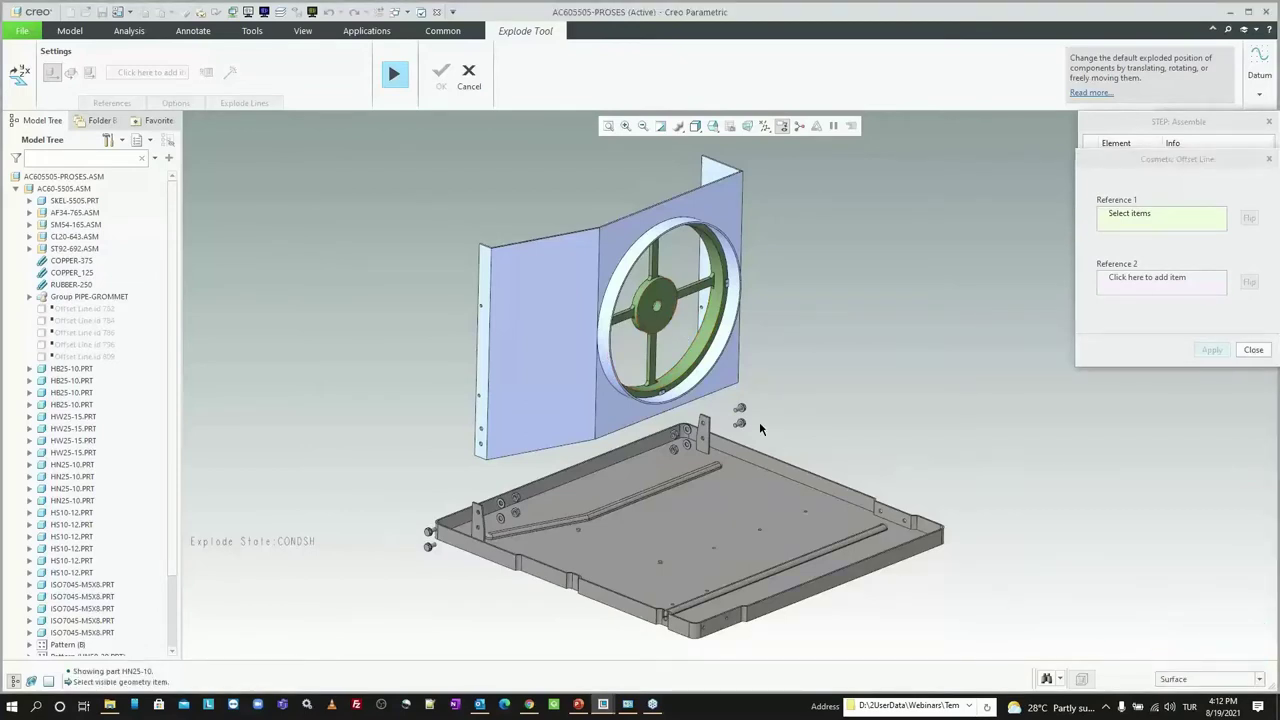
{"action": "scroll", "coordinate": [745, 410], "scroll_direction": "up", "scroll_amount": 3}
{"action": "left_click", "coordinate": [753, 386]}
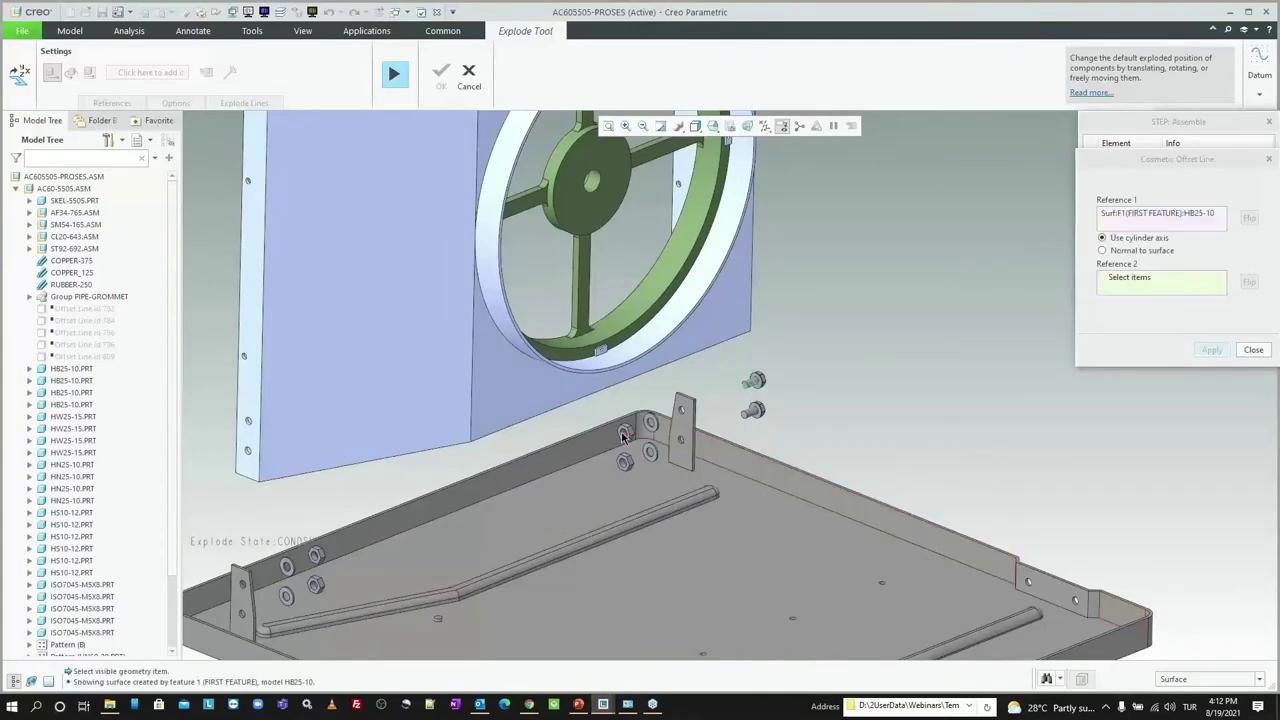
{"action": "left_click", "coordinate": [625, 434]}
{"action": "middle_click", "coordinate": [630, 455]}
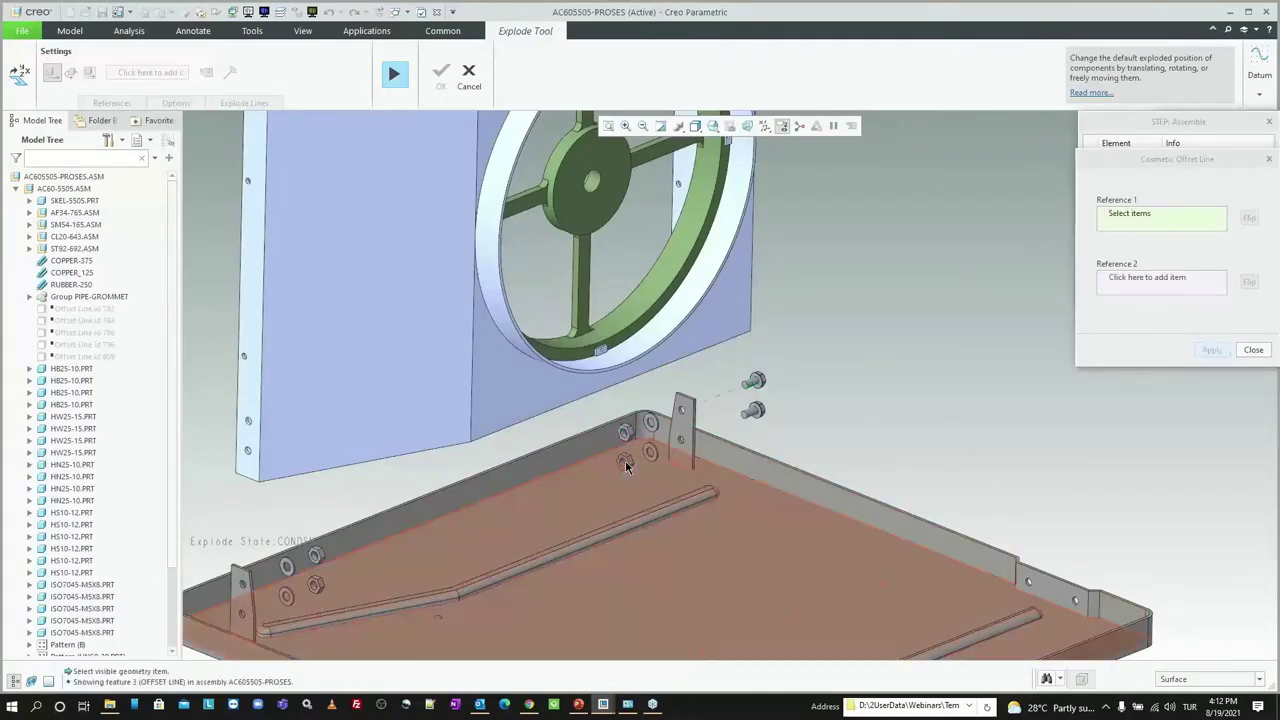
Step: Add offset lines for the second screw and both bolt-to-nut pairs at the other bracket
{"action": "left_click", "coordinate": [625, 462]}
{"action": "left_click", "coordinate": [753, 418]}
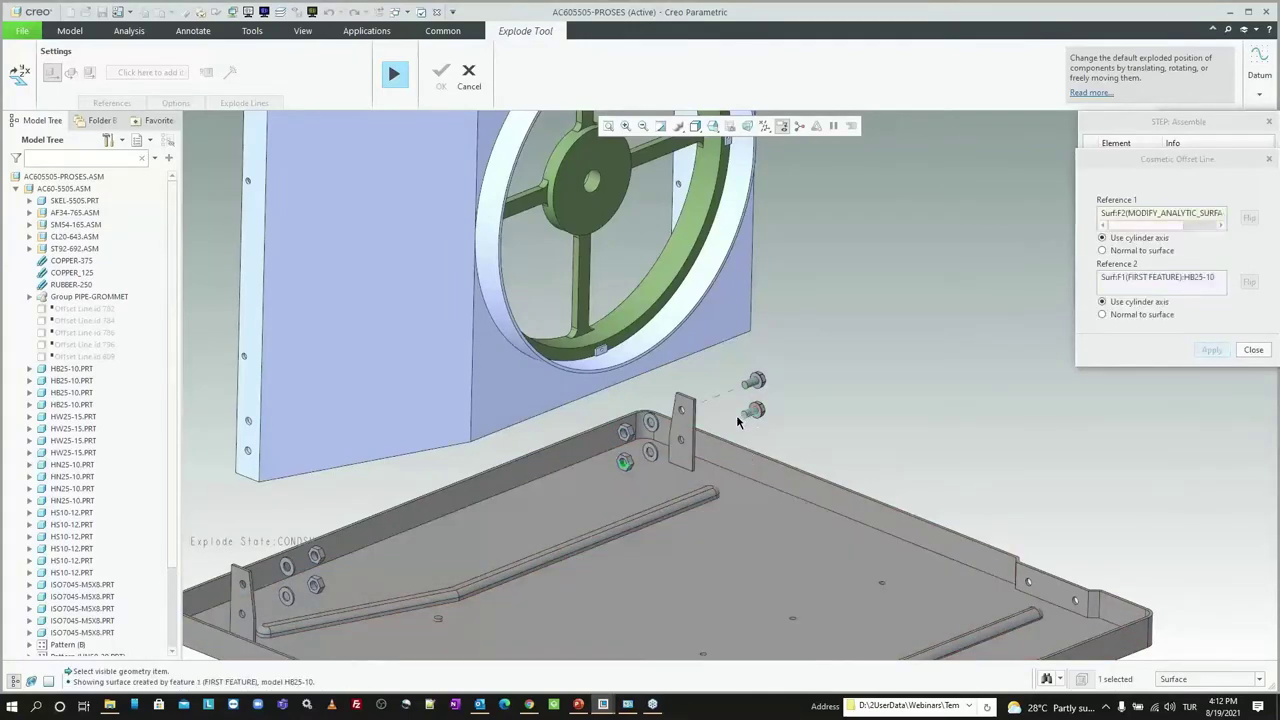
{"action": "middle_click", "coordinate": [737, 425]}
{"action": "middle_click_drag", "start_coordinate": [558, 463], "coordinate": [768, 343], "text": "shift"}
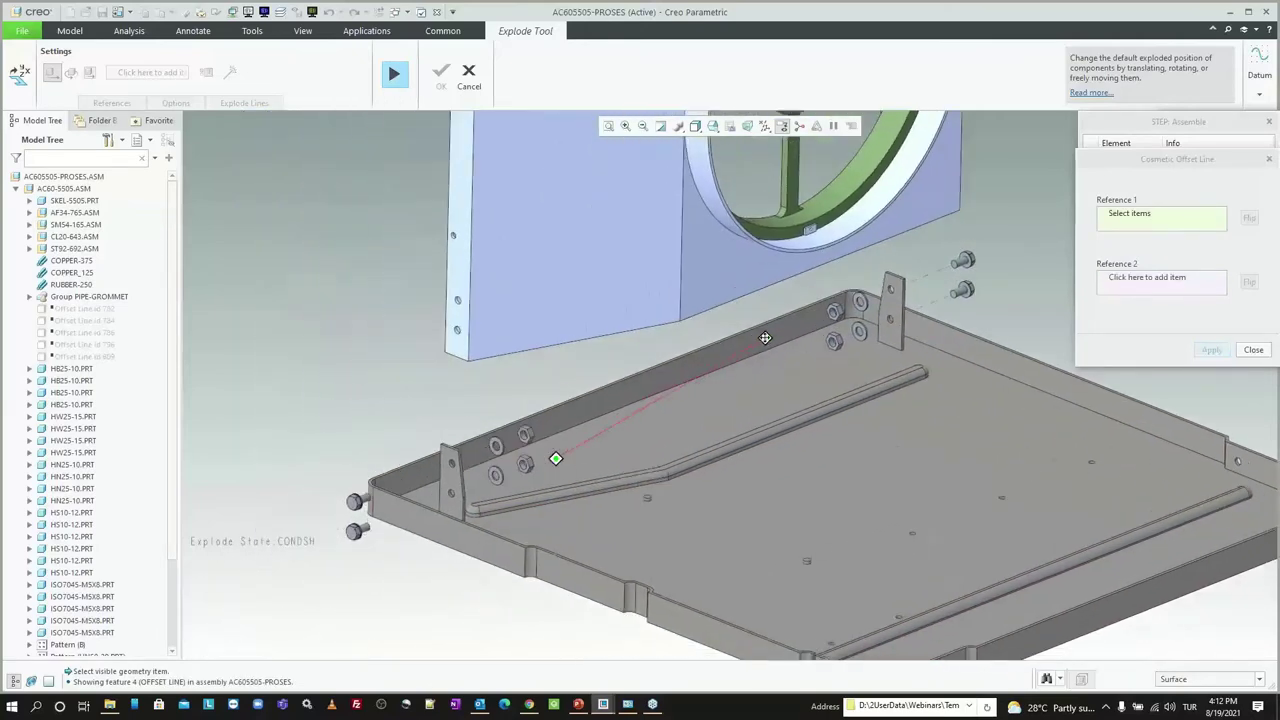
{"action": "left_click", "coordinate": [357, 501]}
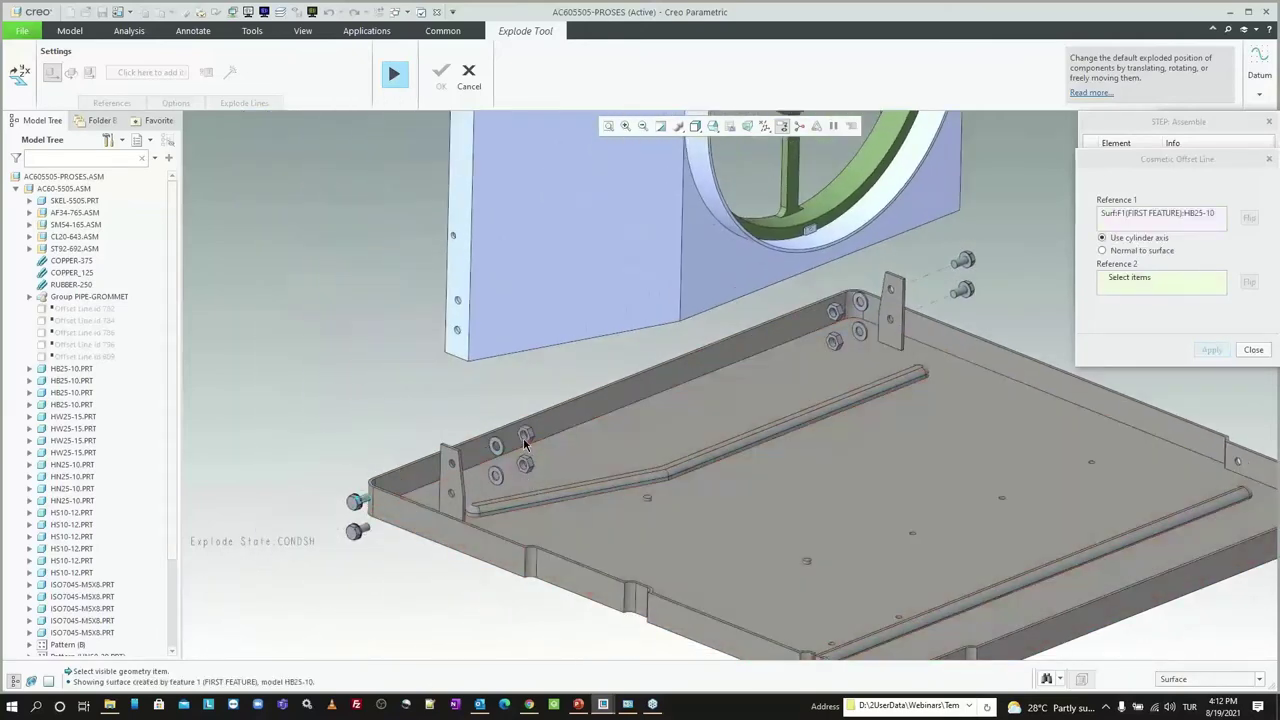
{"action": "left_click", "coordinate": [525, 440]}
{"action": "middle_click", "coordinate": [525, 440]}
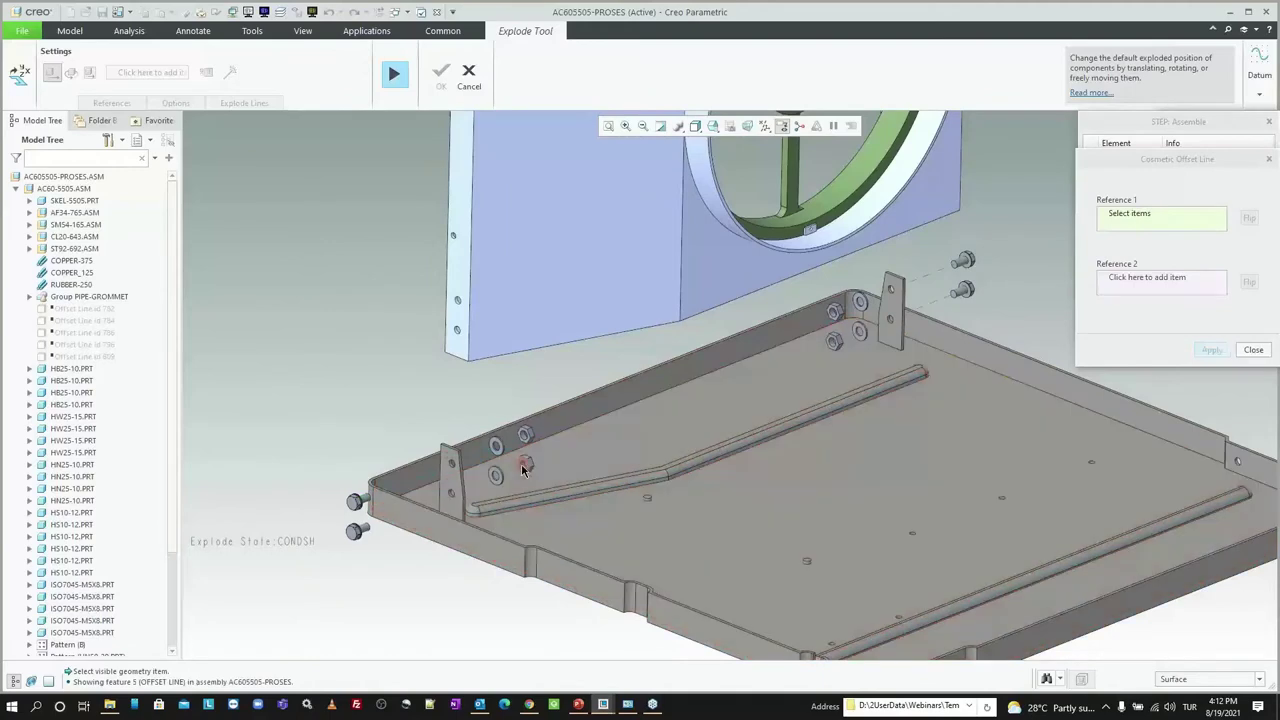
{"action": "left_click", "coordinate": [525, 465]}
{"action": "left_click", "coordinate": [357, 528]}
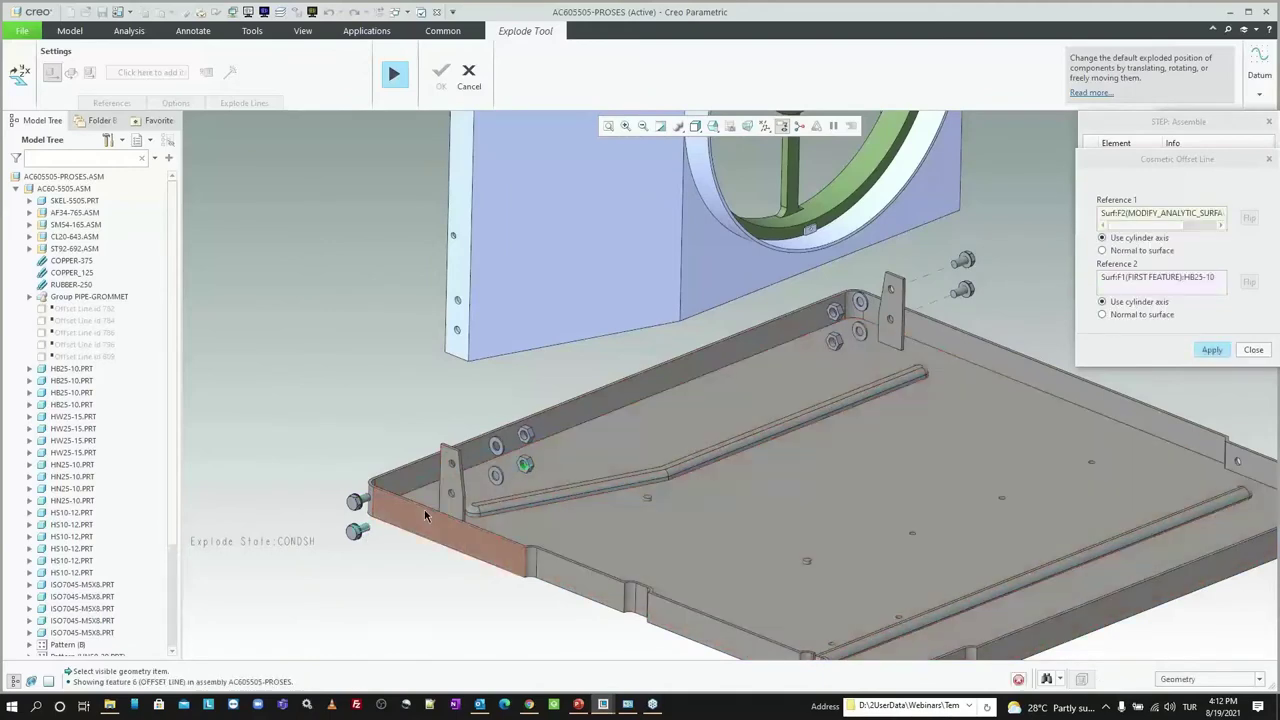
{"action": "middle_click", "coordinate": [357, 528]}
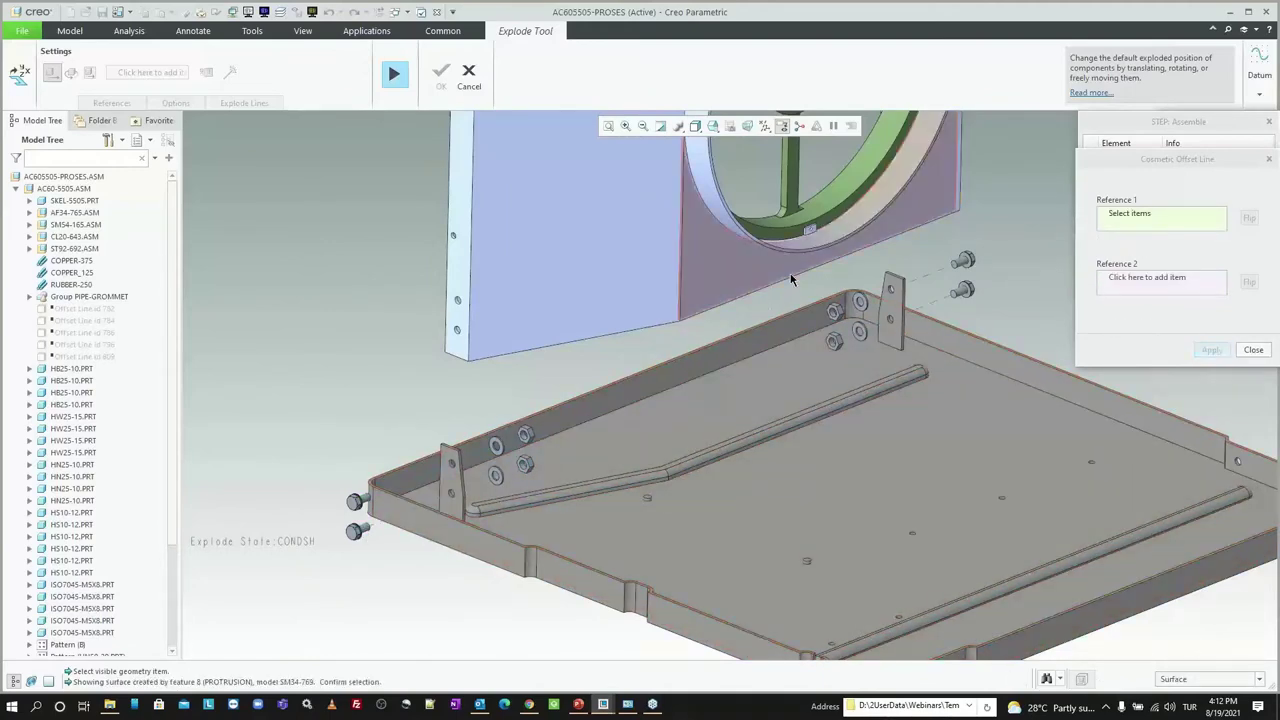
Step: Add an offset line from the shroud panel to the base tray and close the tool
{"action": "left_click", "coordinate": [788, 282]}
{"action": "left_click", "coordinate": [776, 373]}
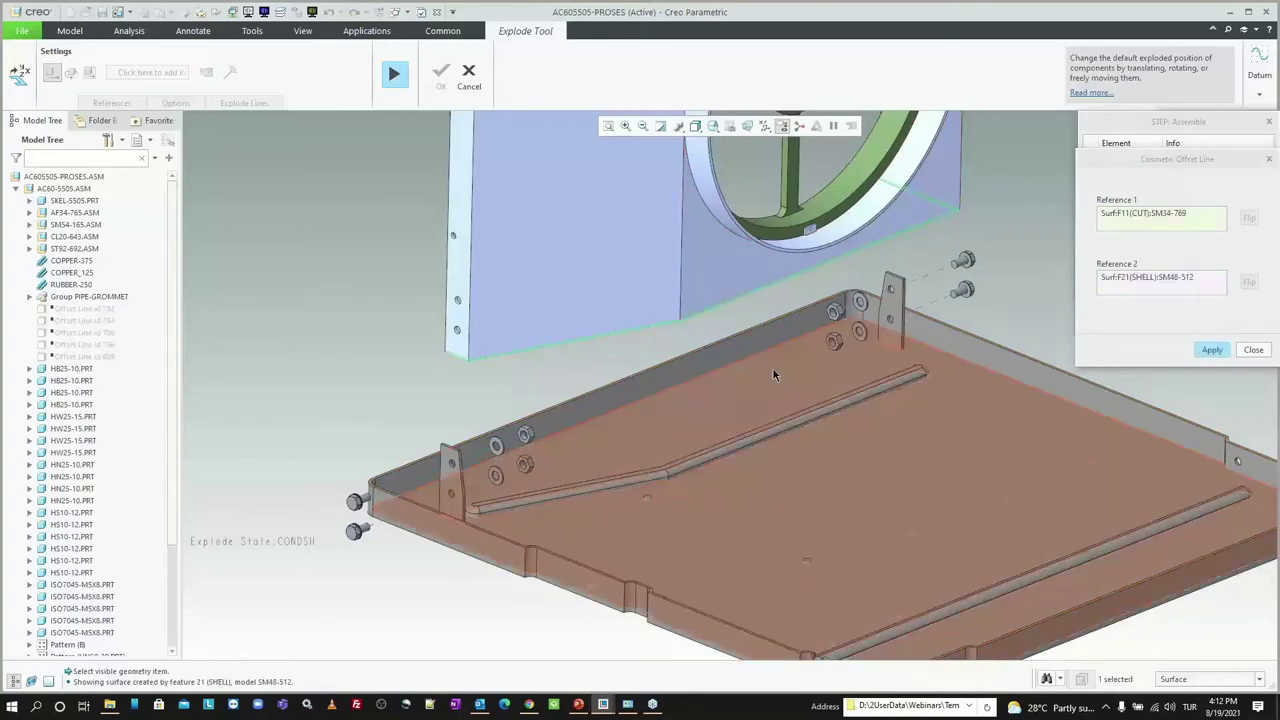
{"action": "middle_click", "coordinate": [651, 413]}
{"action": "scroll", "coordinate": [651, 413], "scroll_direction": "up", "scroll_amount": 3}
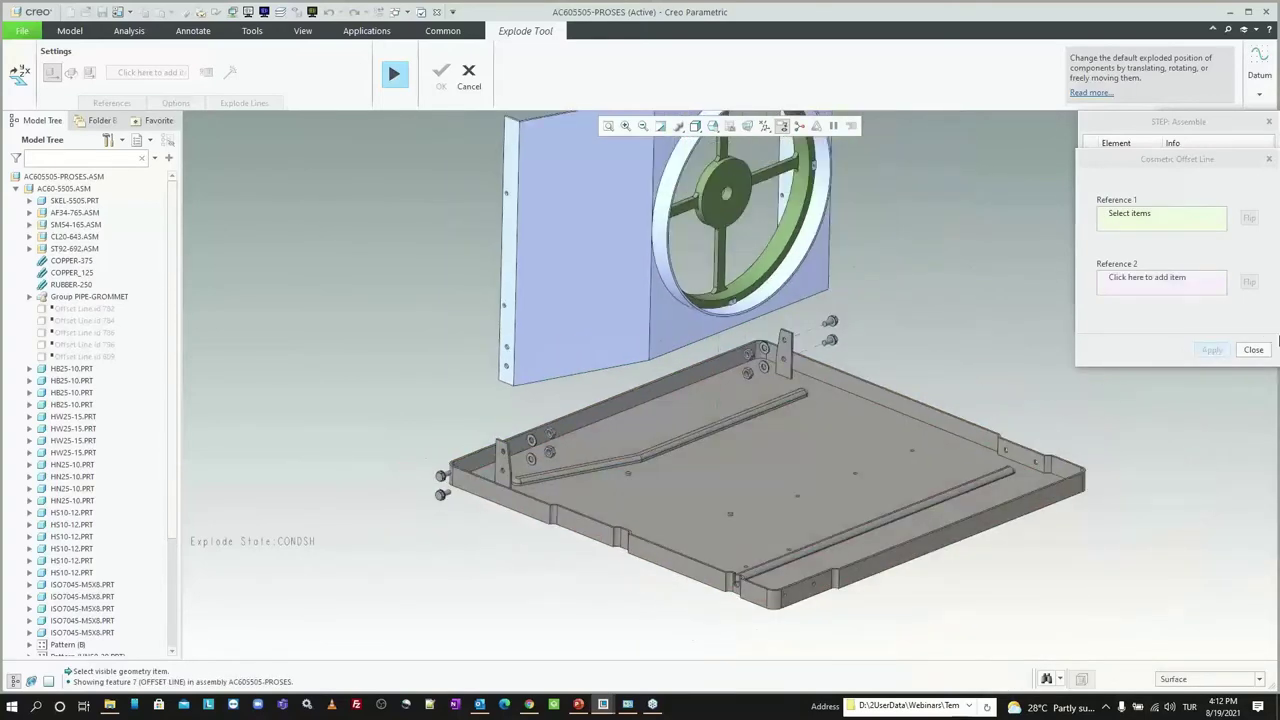
{"action": "left_click", "coordinate": [1253, 351]}
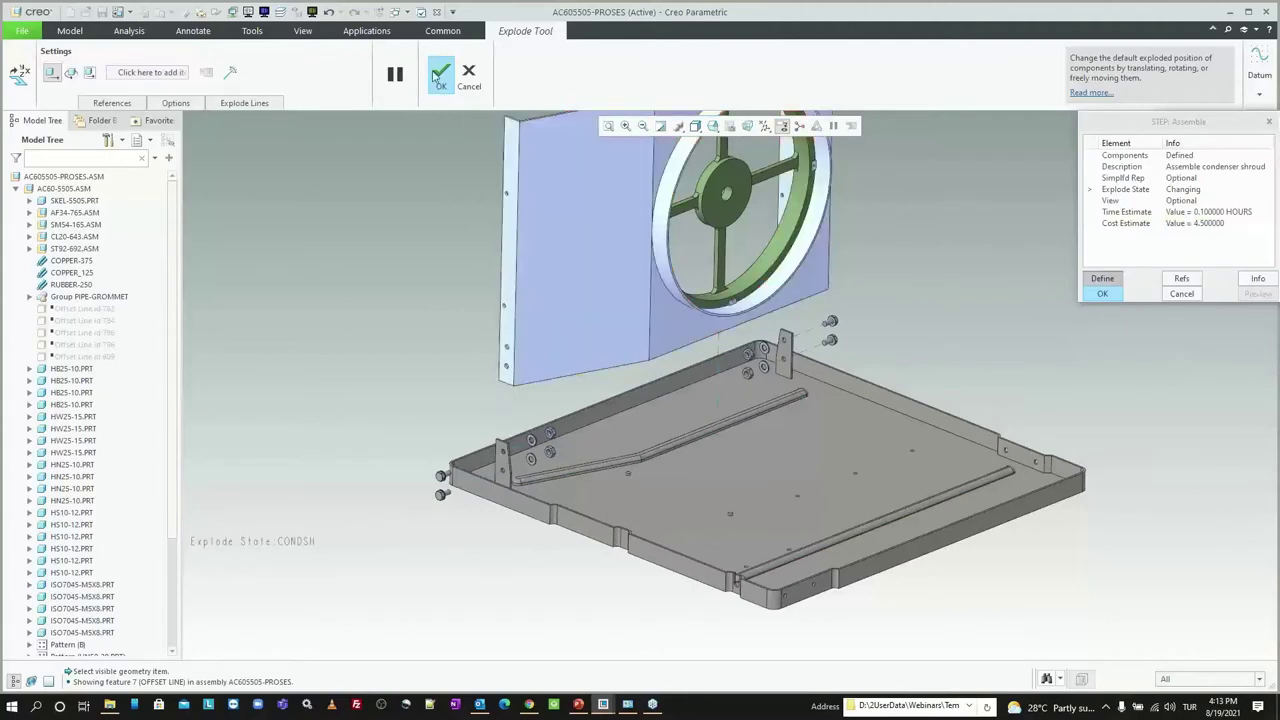
Step: Accept the explode edits, save the Condsh explode state, and confirm the Step 2 definition
{"action": "left_click", "coordinate": [441, 74]}
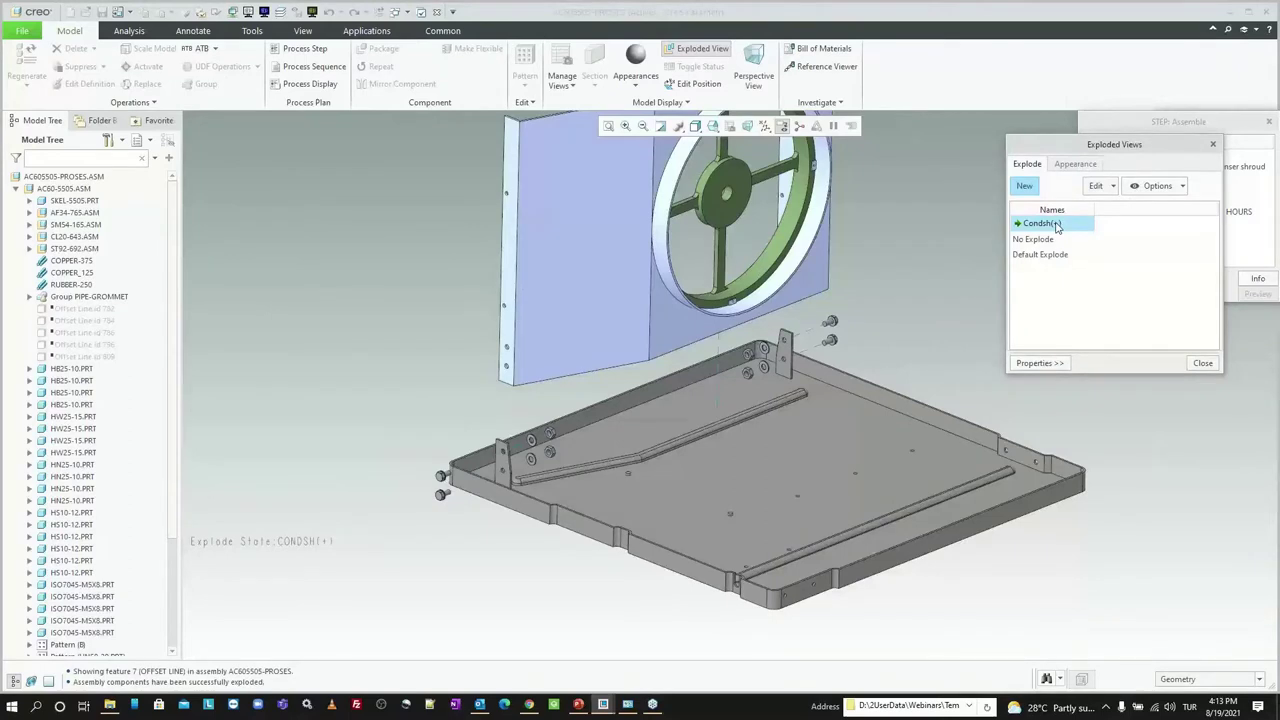
{"action": "right_click", "coordinate": [1057, 227]}
{"action": "left_click", "coordinate": [1094, 250]}
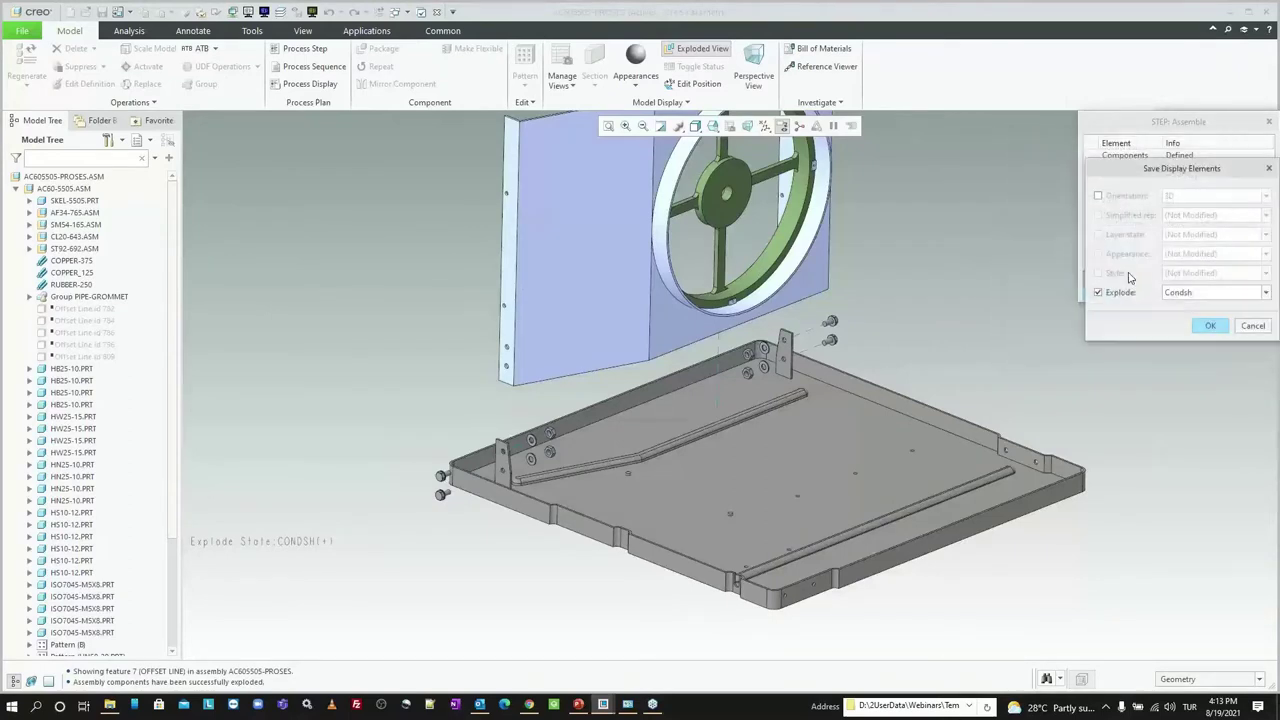
{"action": "left_click", "coordinate": [1206, 327]}
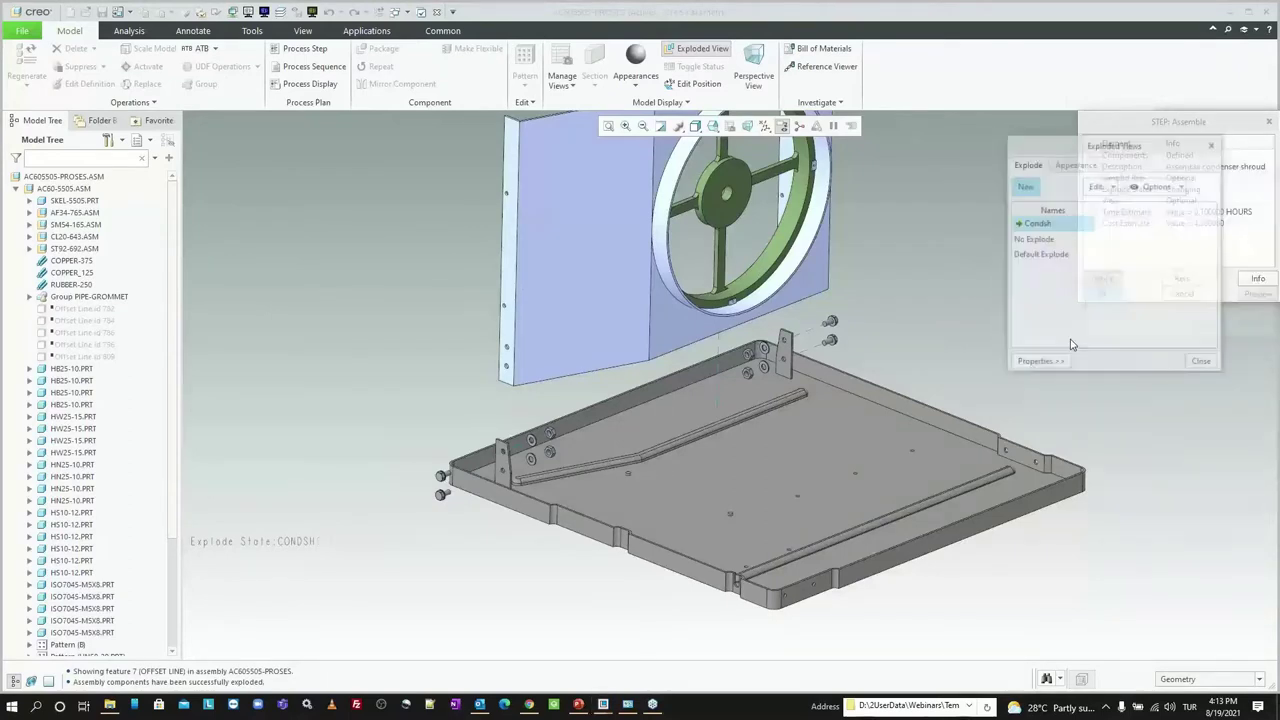
{"action": "left_click", "coordinate": [1202, 364]}
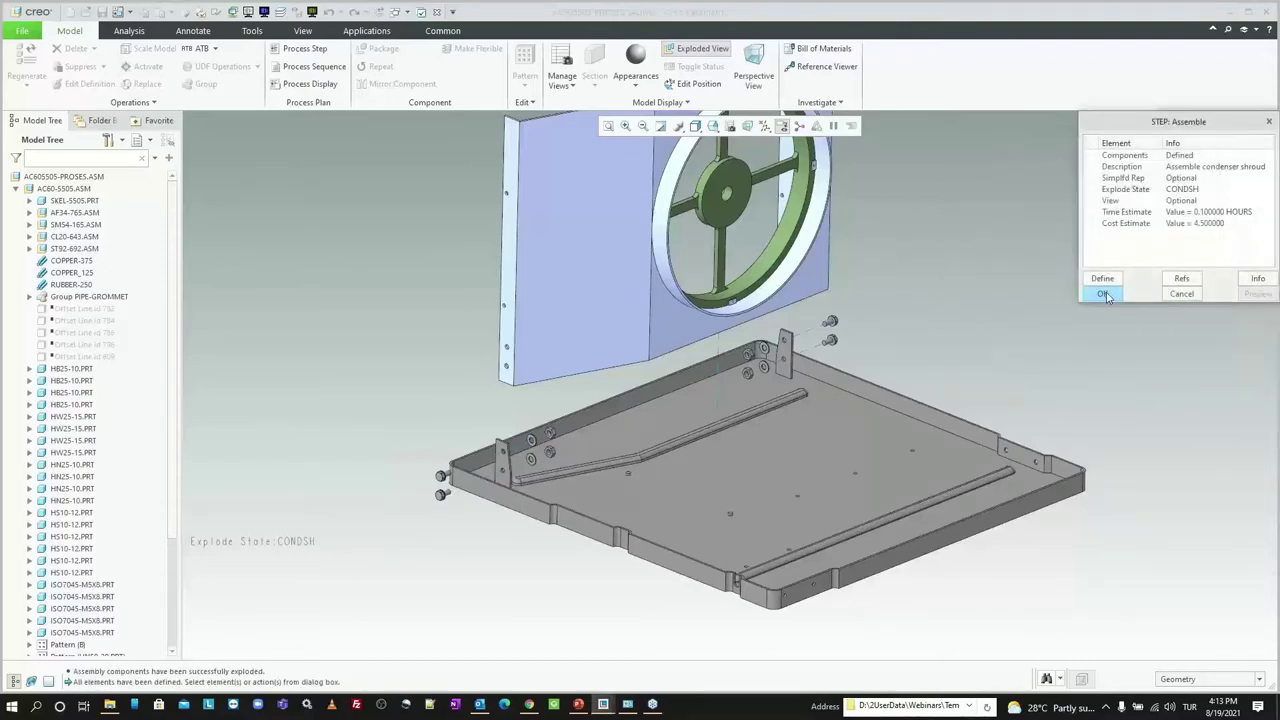
{"action": "left_click", "coordinate": [1103, 294]}
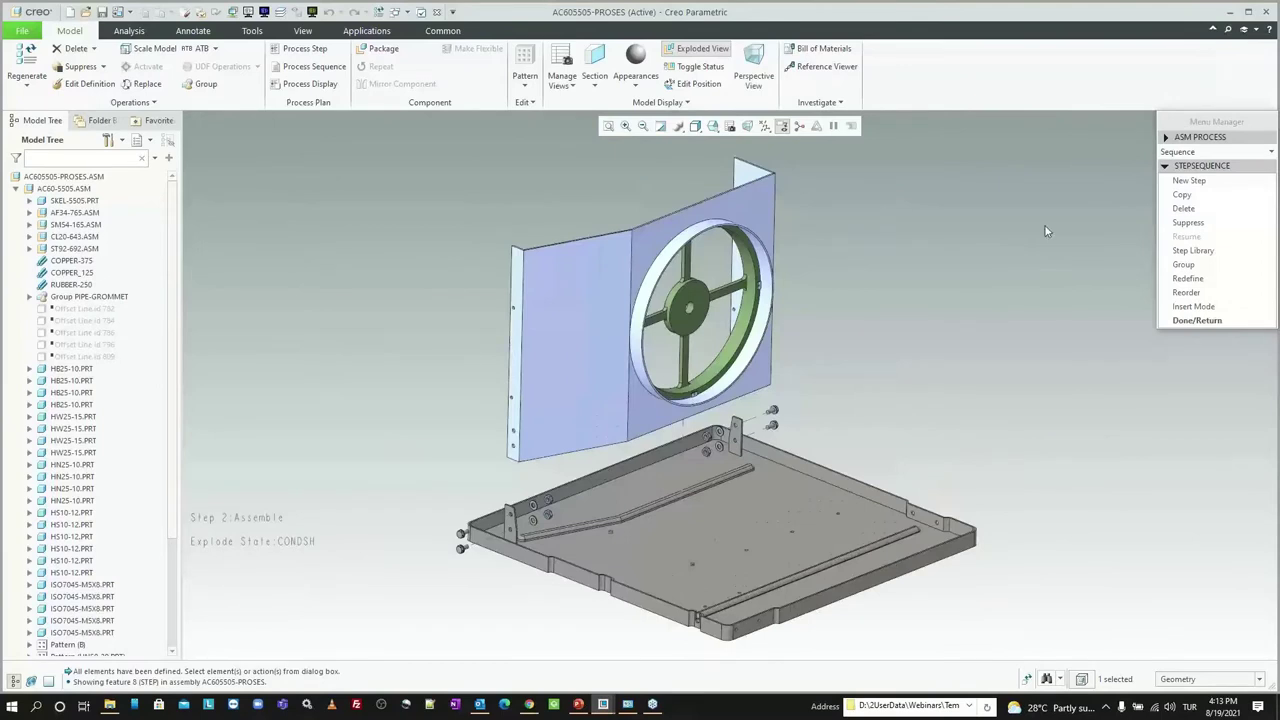
Step: Play the steps, toggling twice between Step 1 and Step 2, then end playback
{"action": "left_click", "coordinate": [1196, 320]}
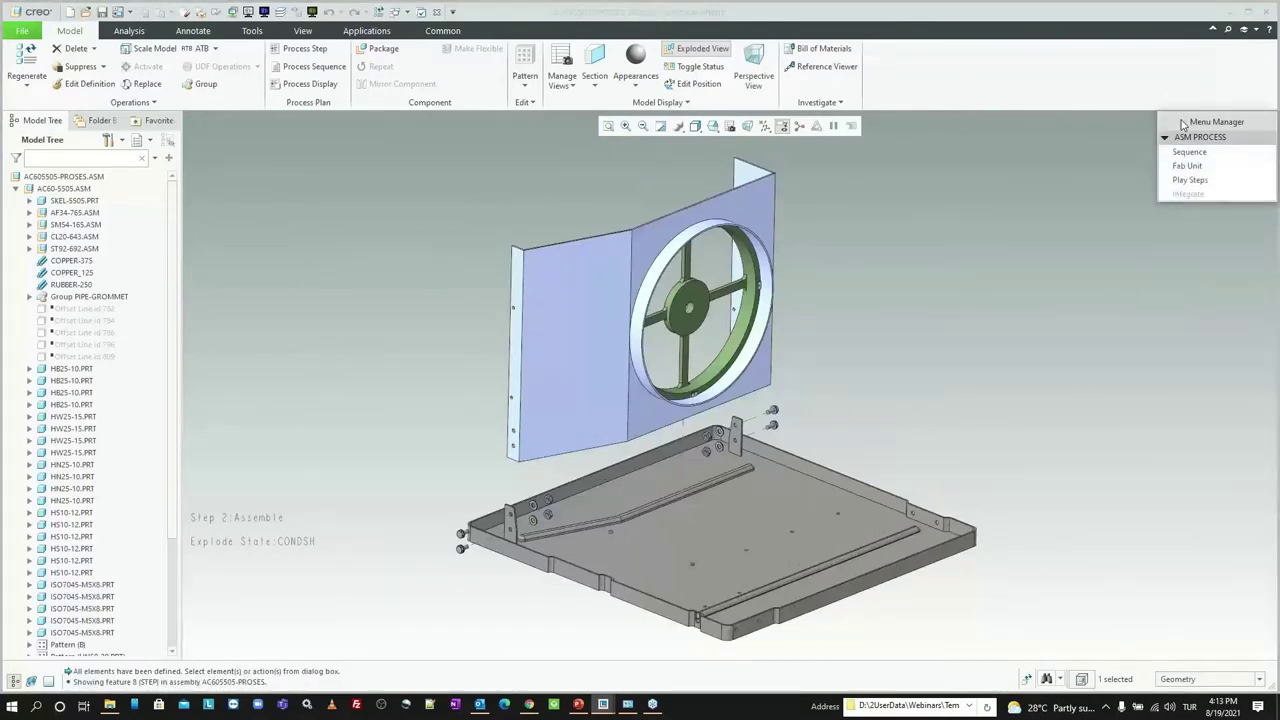
{"action": "left_click_drag", "start_coordinate": [1184, 124], "coordinate": [1136, 146]}
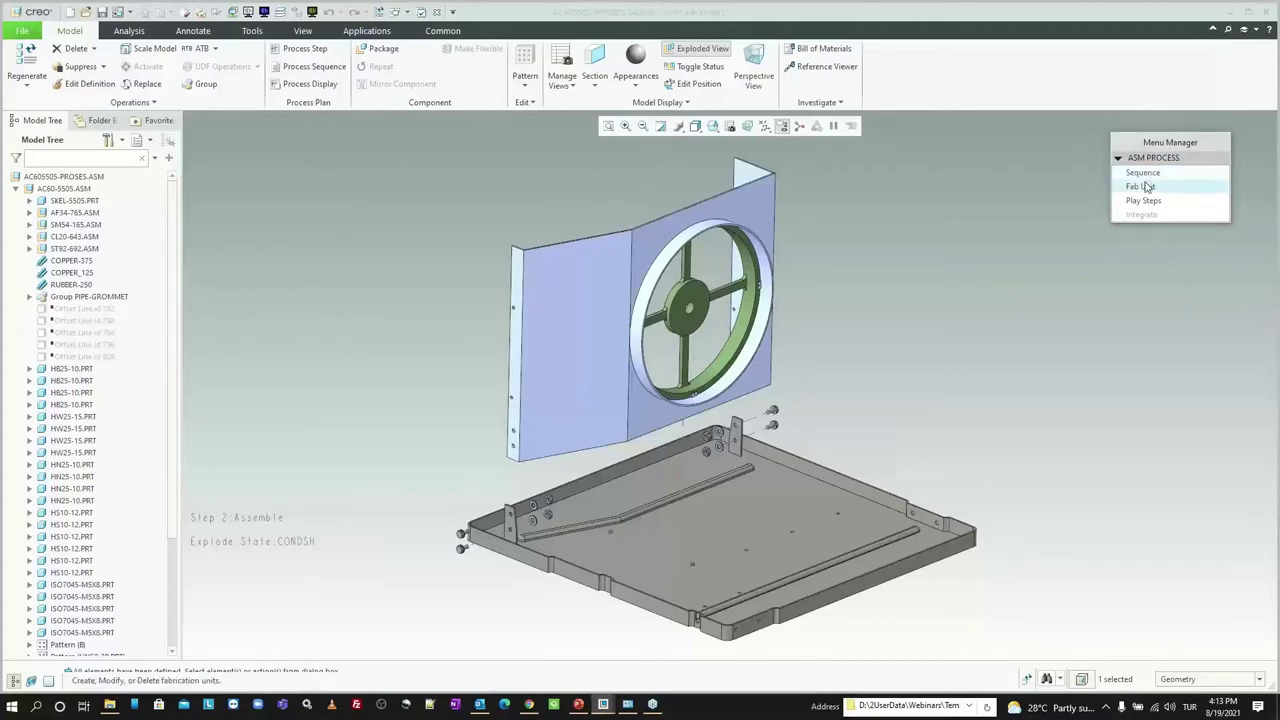
{"action": "left_click", "coordinate": [1145, 201]}
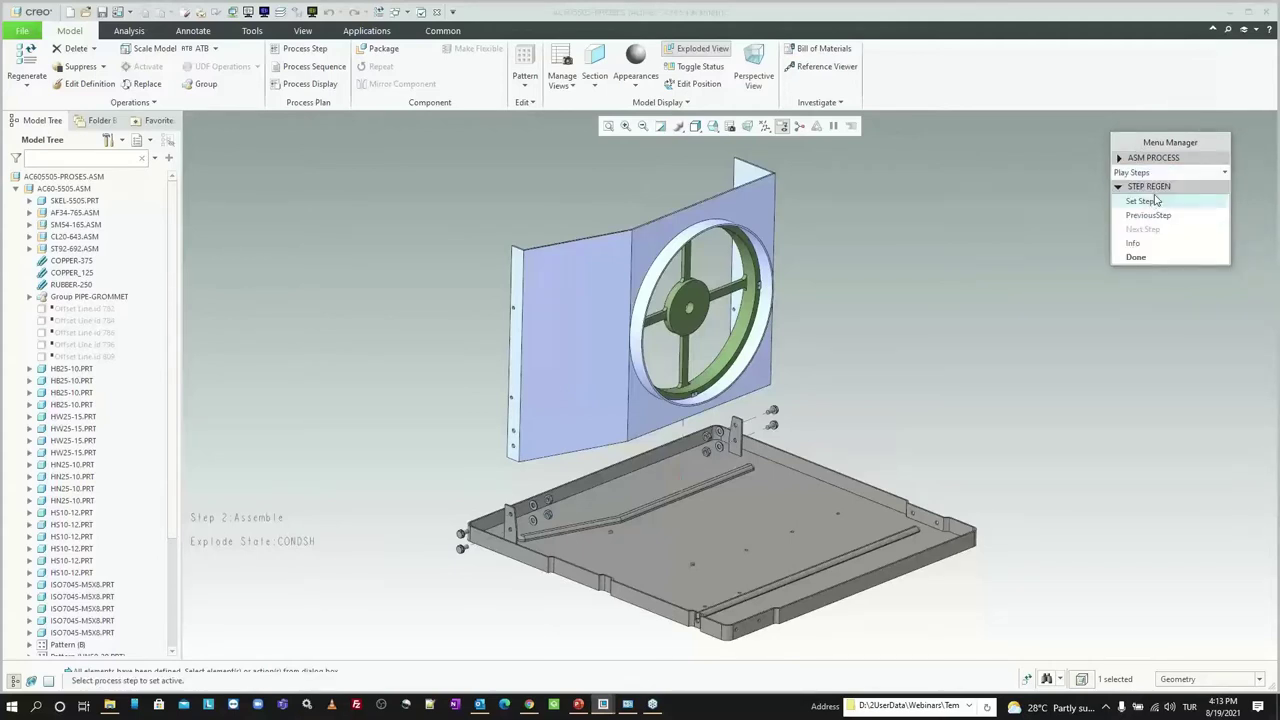
{"action": "left_click", "coordinate": [1149, 215]}
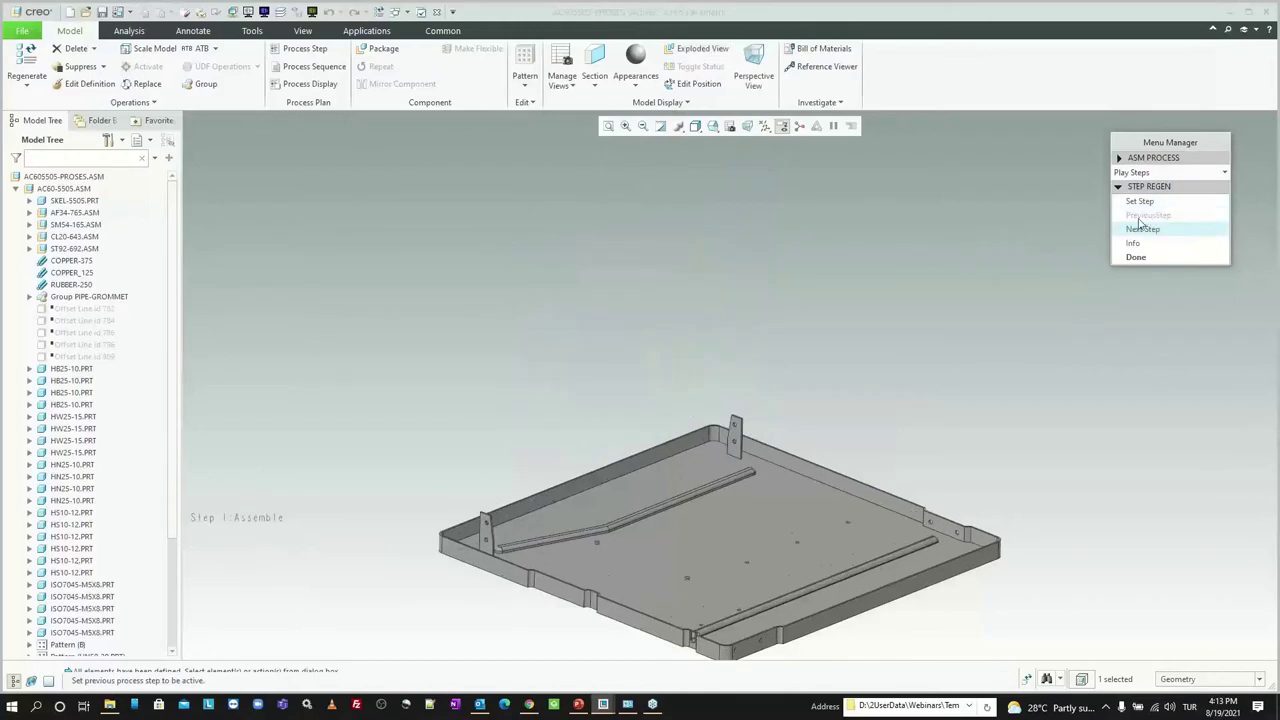
{"action": "left_click", "coordinate": [1160, 232]}
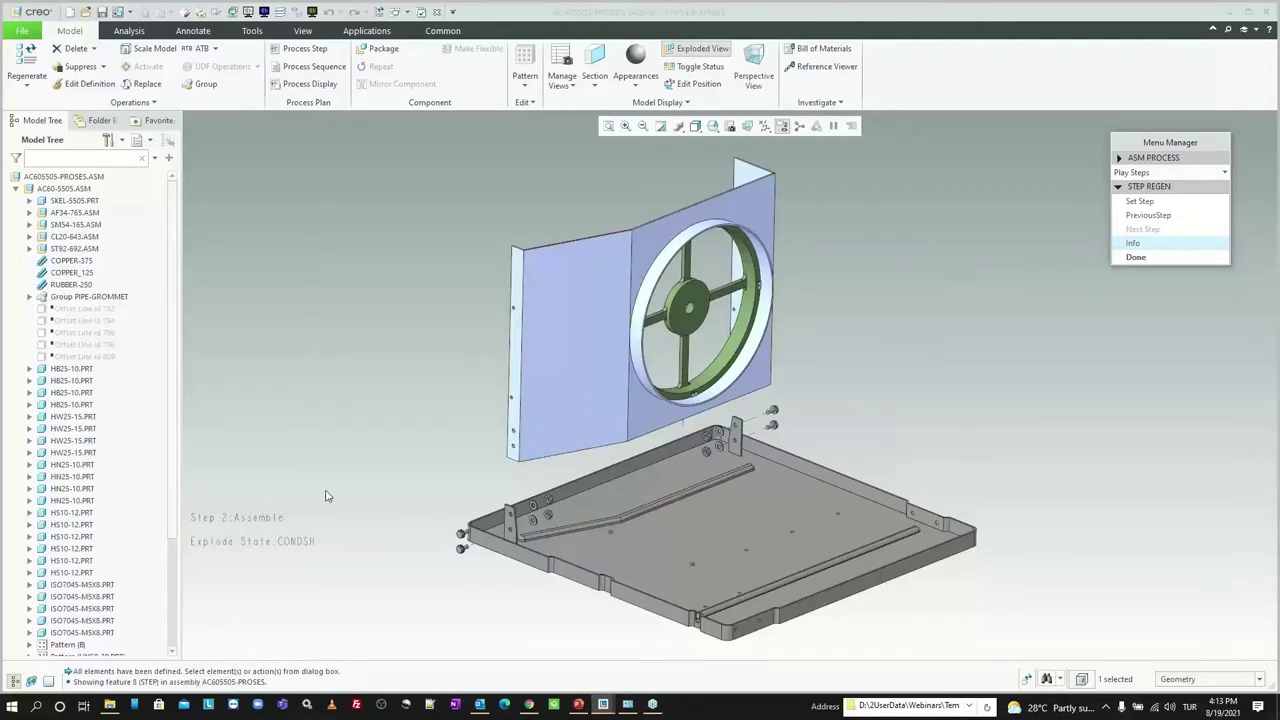
{"action": "left_click", "coordinate": [1185, 215]}
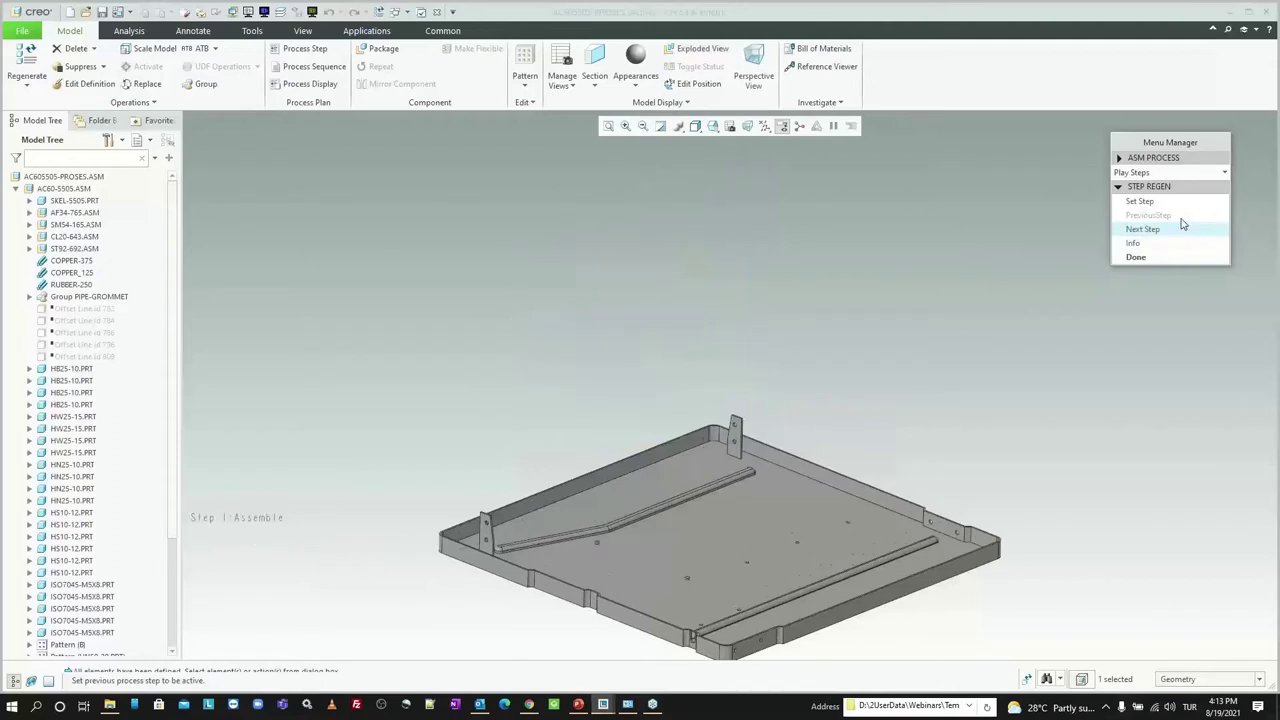
{"action": "left_click", "coordinate": [1143, 229]}
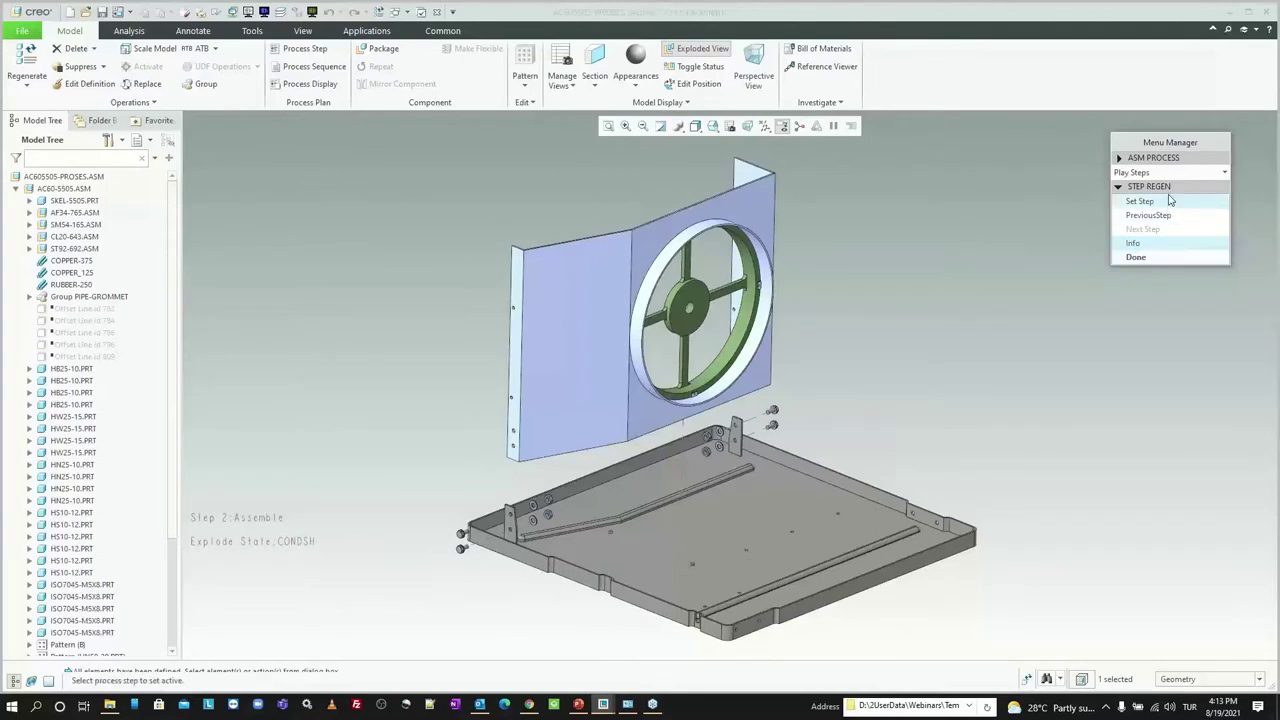
{"action": "left_click", "coordinate": [1162, 259]}
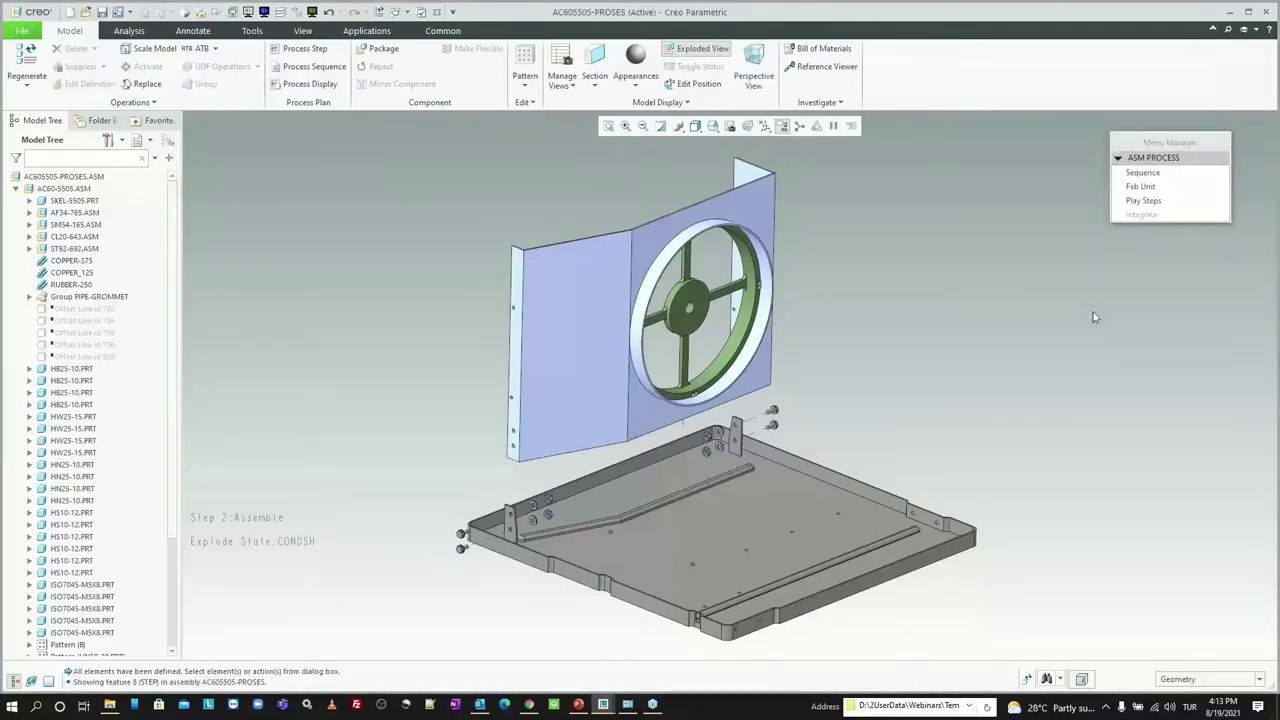
Step: Start a new Assemble step and expand the pattern's Groups B, B_2 and B_3
{"action": "left_click", "coordinate": [1143, 172]}
{"action": "left_click", "coordinate": [1145, 202]}
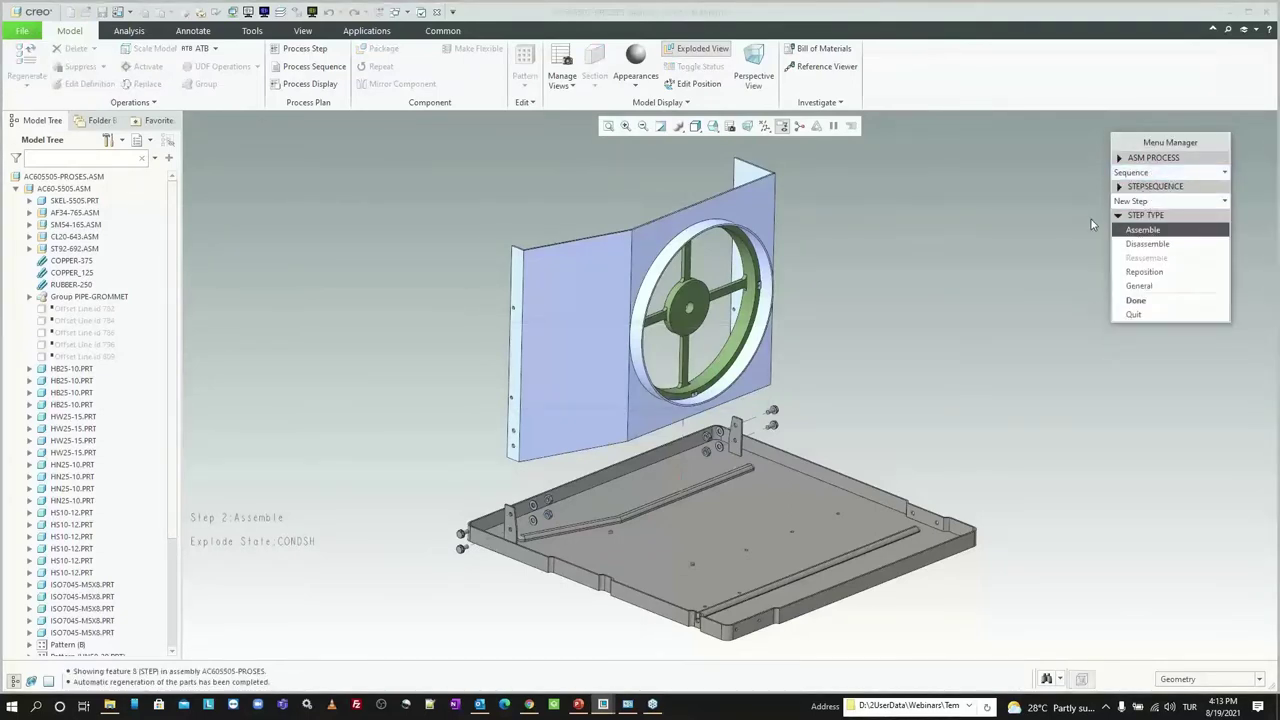
{"action": "left_click", "coordinate": [1135, 300]}
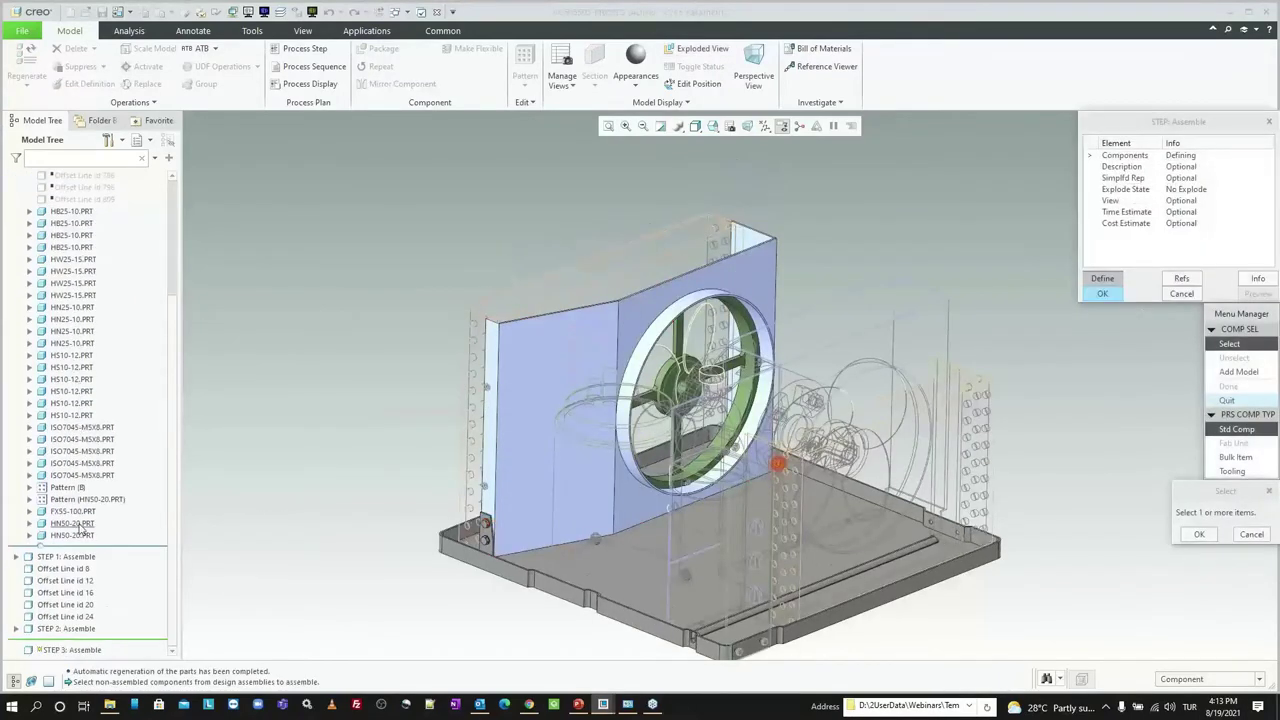
{"action": "left_click", "coordinate": [29, 487]}
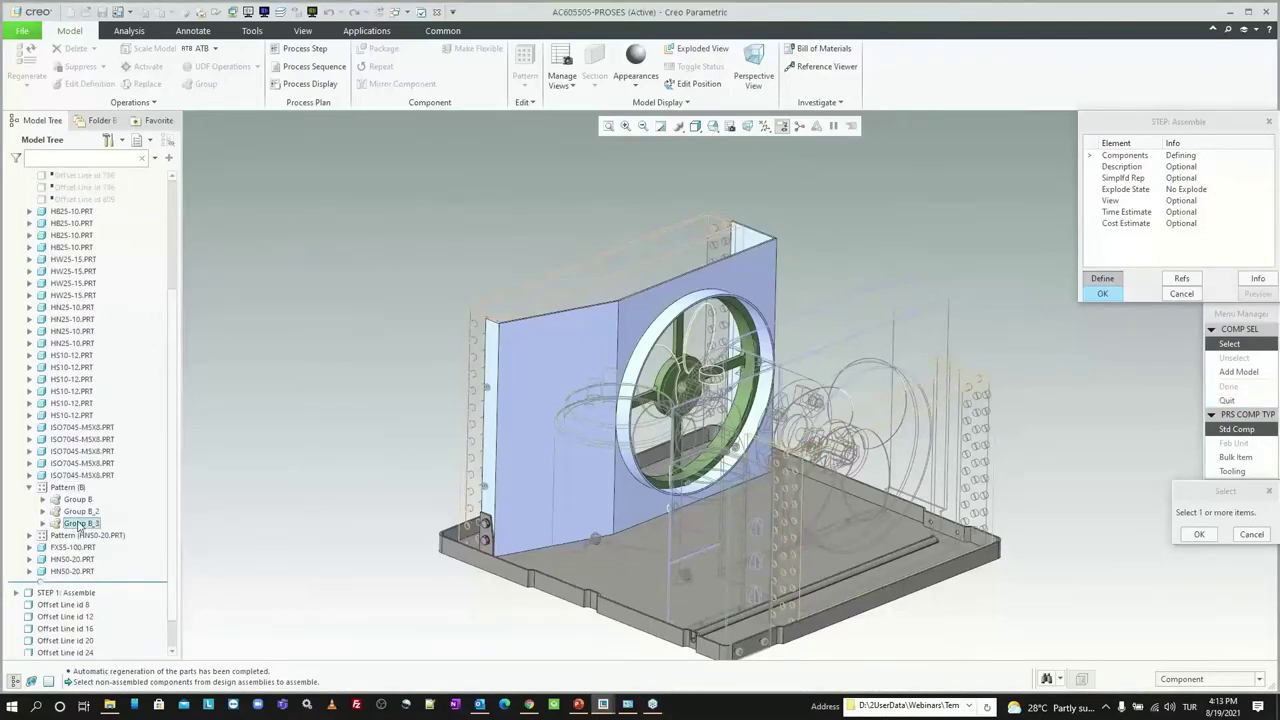
{"action": "double_click", "coordinate": [80, 523]}
{"action": "double_click", "coordinate": [80, 511]}
{"action": "double_click", "coordinate": [80, 499]}
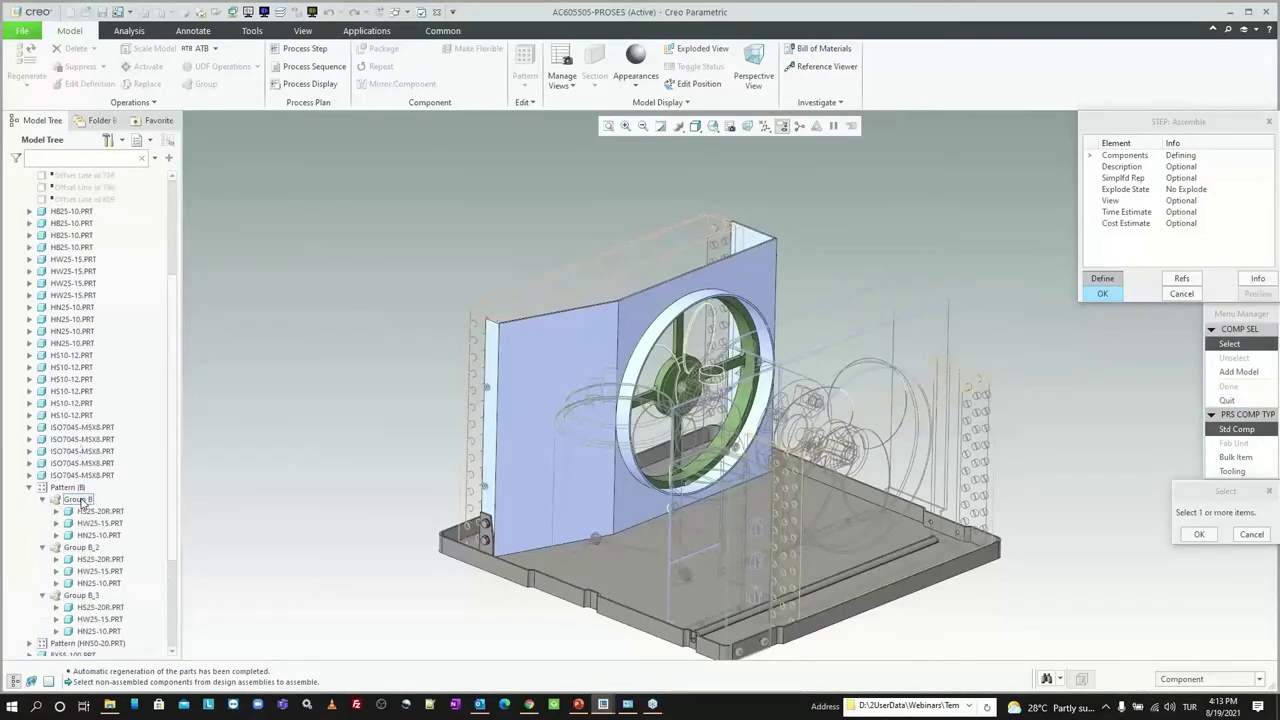
Step: Select the nine group parts plus CM68-300.ASM, finish selection, and edit the description
{"action": "left_click", "coordinate": [101, 631]}
{"action": "left_click", "coordinate": [100, 511], "text": "shift"}
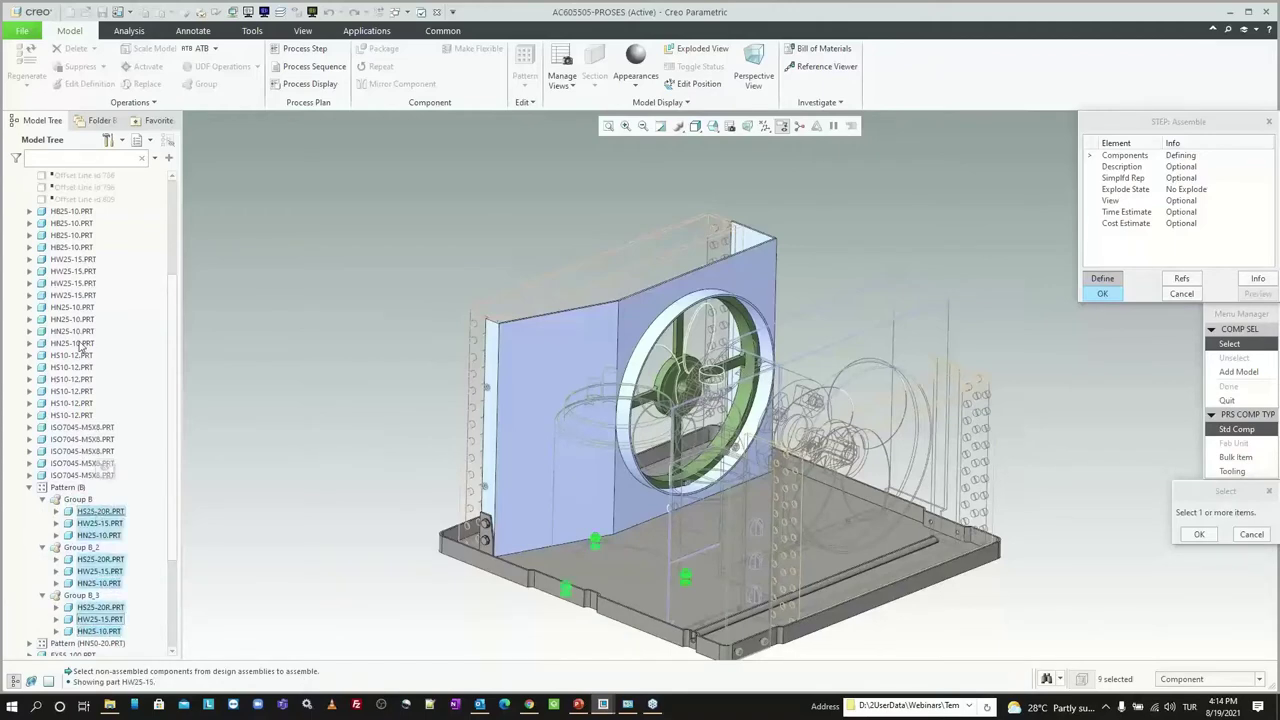
{"action": "scroll", "coordinate": [90, 420], "scroll_direction": "up", "scroll_amount": 3}
{"action": "left_click", "coordinate": [29, 236]}
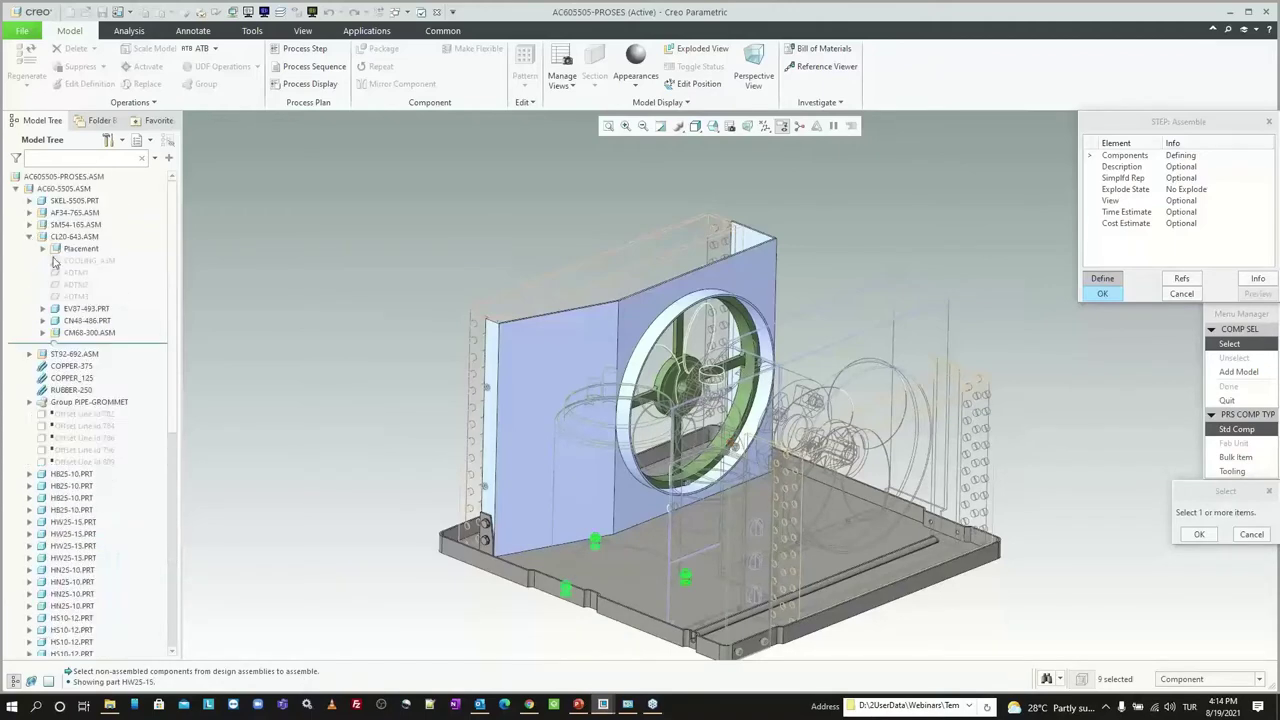
{"action": "left_click", "coordinate": [89, 333], "text": "ctrl"}
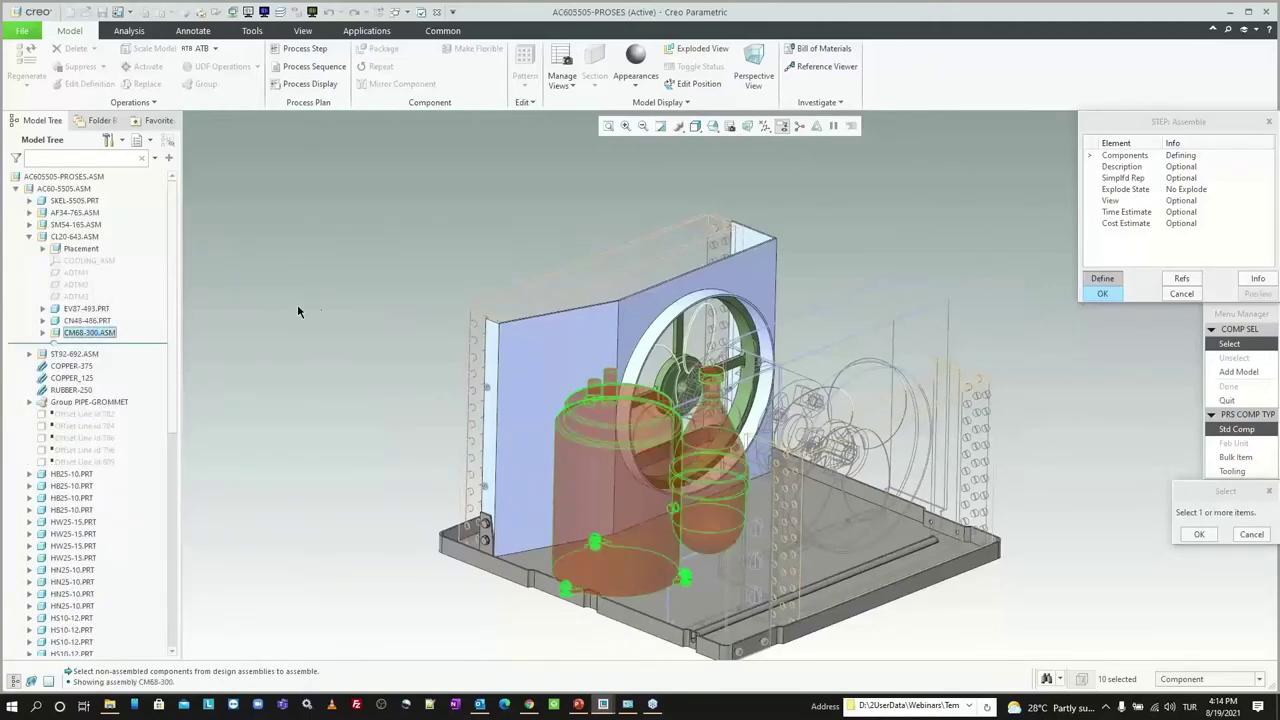
{"action": "middle_click", "coordinate": [326, 289]}
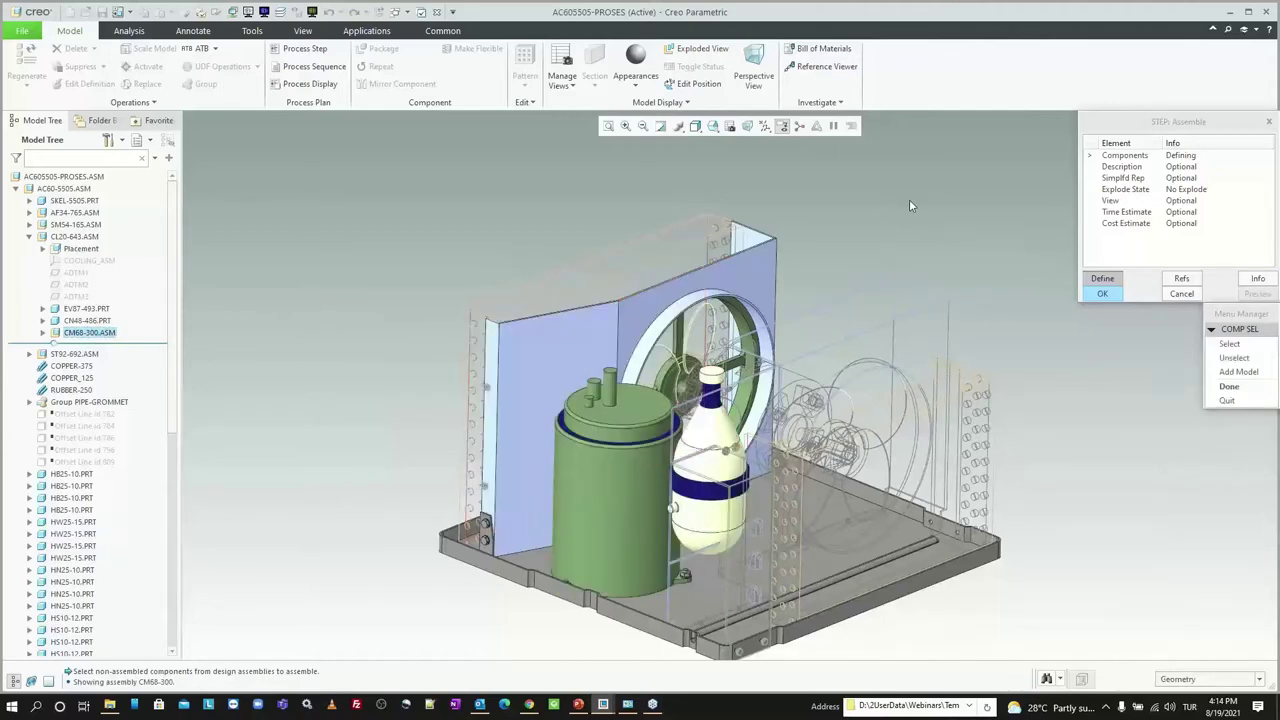
{"action": "double_click", "coordinate": [1122, 166]}
{"action": "type", "text": "Assemble compressor and coi"}
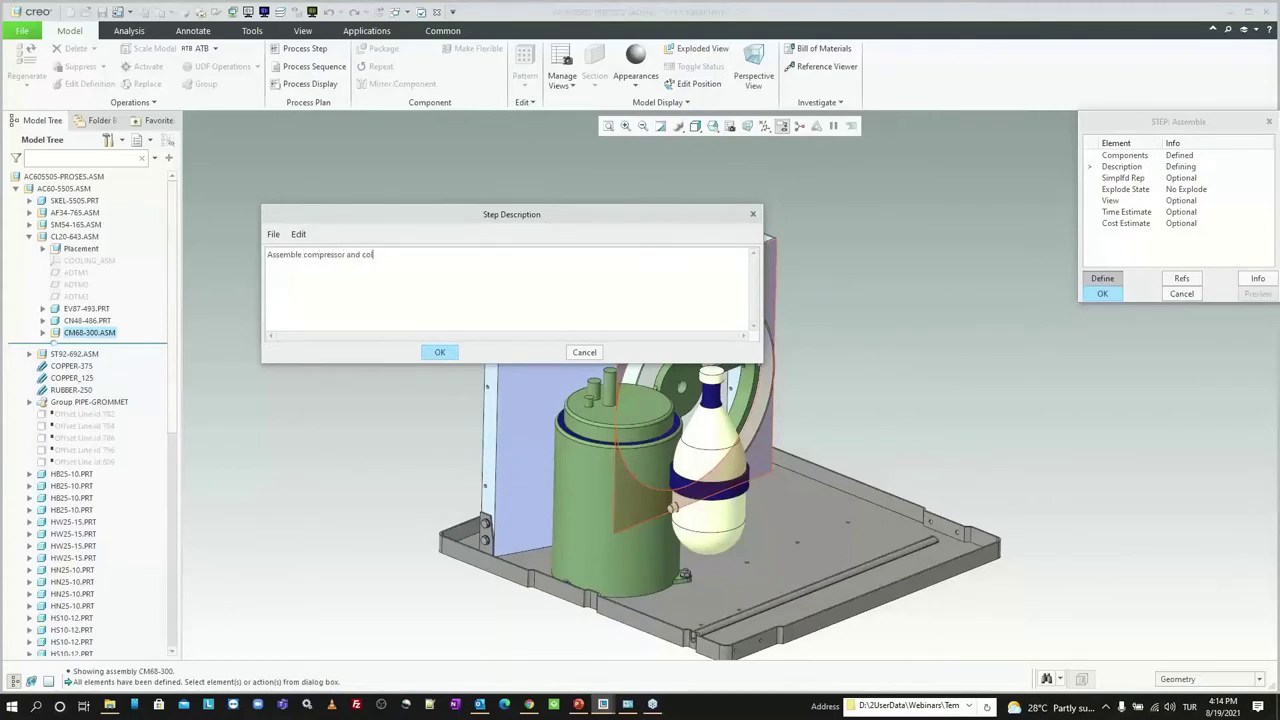
Step: Finish the compressor-and-collector step description and set a 0.2-hour time estimate
{"action": "type", "text": "lector"}
{"action": "type", "text": " asse"}
{"action": "double_click", "coordinate": [1146, 213]}
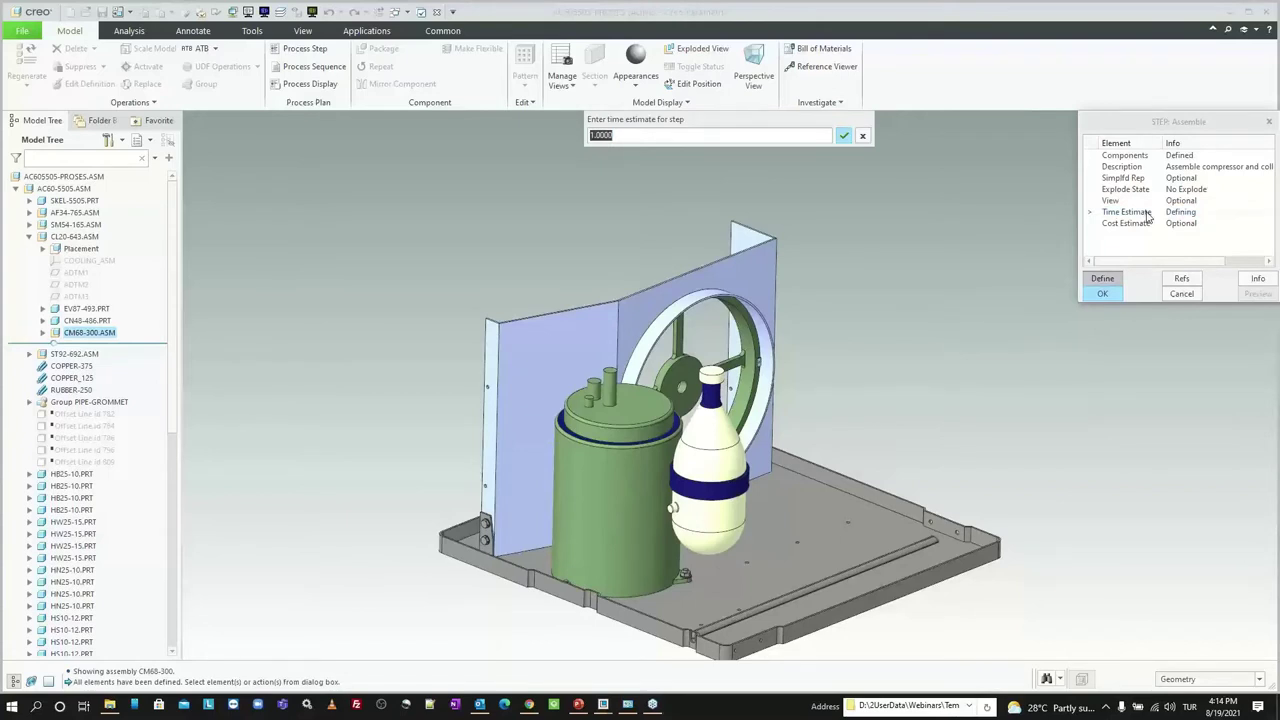
{"action": "type", "text": "0.1"}
{"action": "key", "text": "Return"}
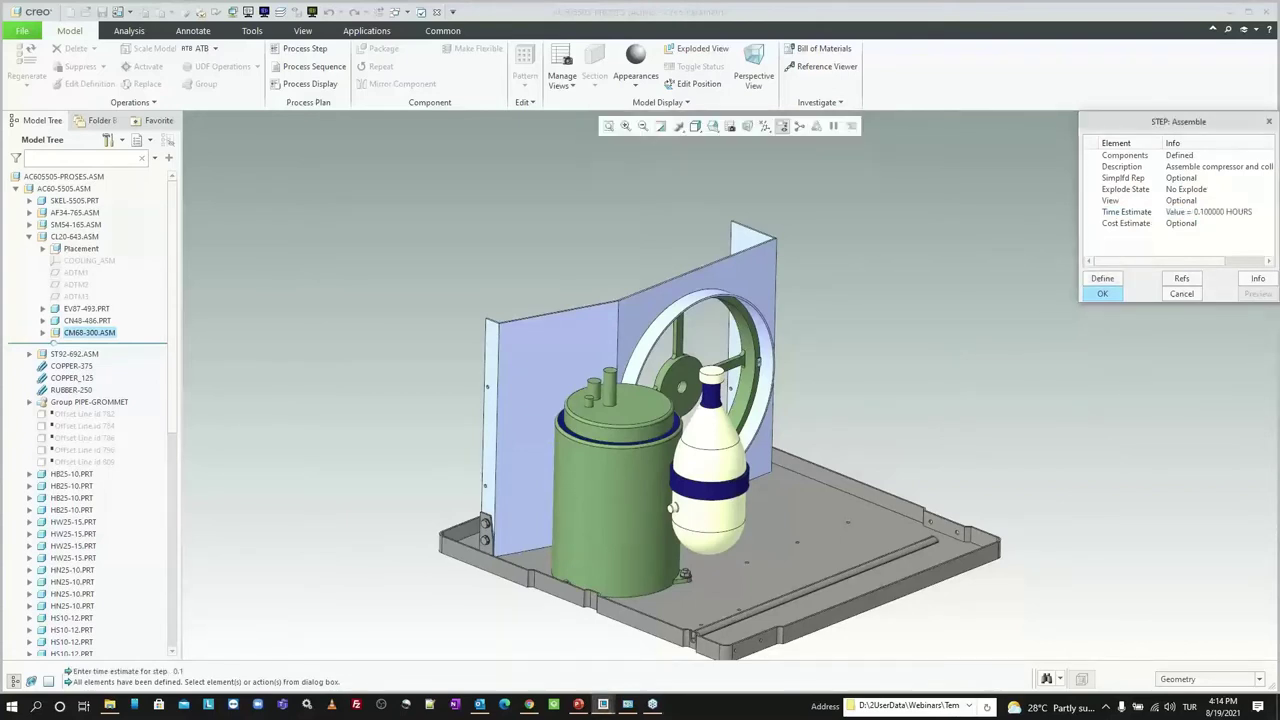
{"action": "left_click", "coordinate": [1186, 215]}
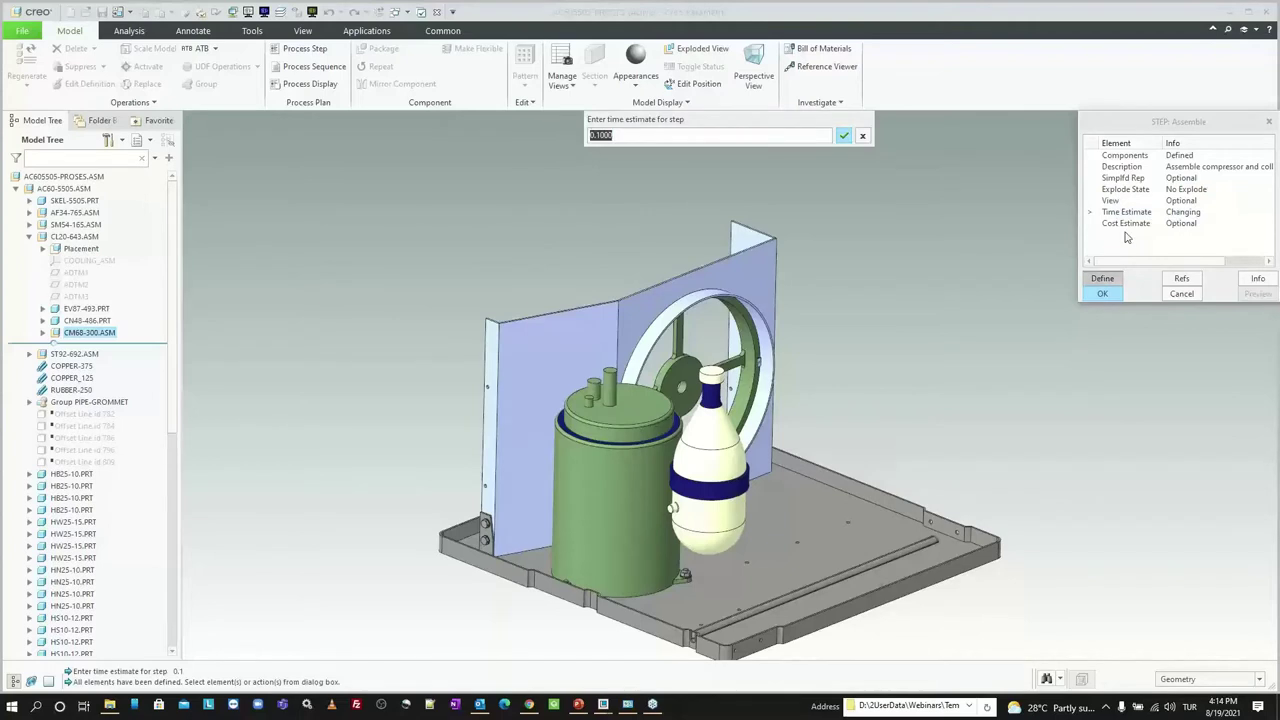
{"action": "type", "text": "0.2"}
{"action": "key", "text": "Return"}
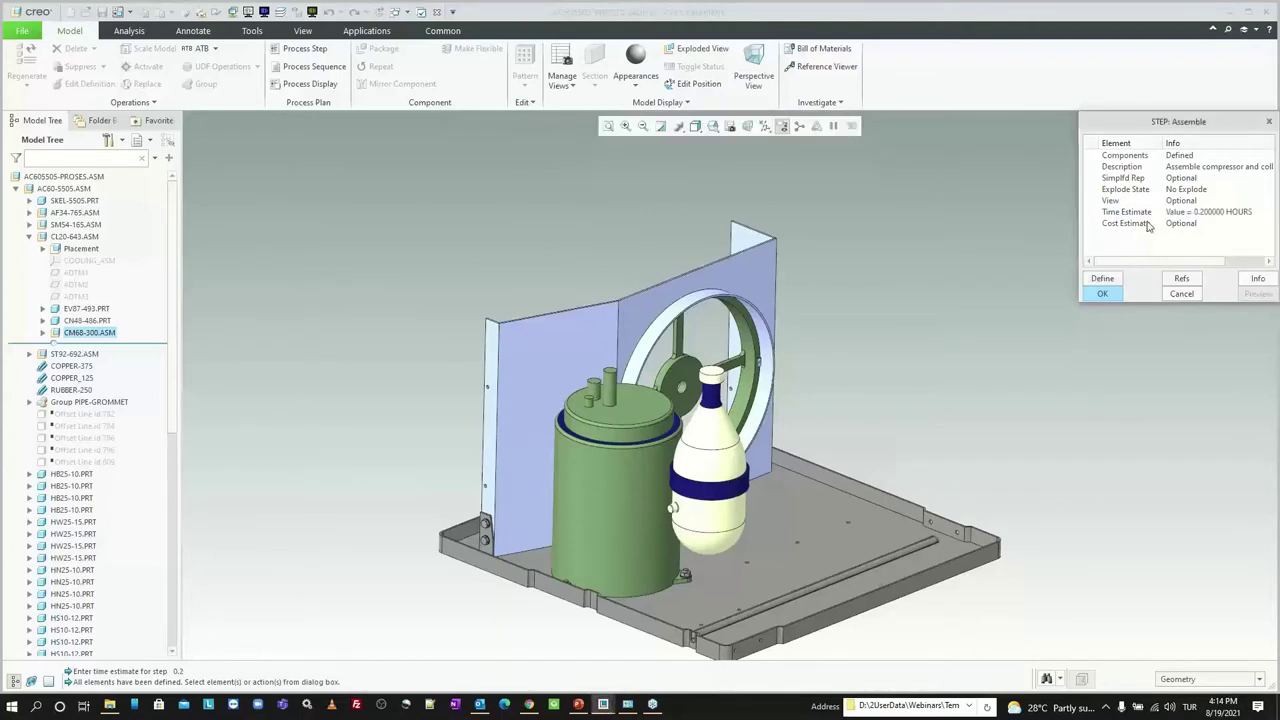
Step: Set the step's cost estimate to 9 and bring up its exploded views
{"action": "double_click", "coordinate": [1163, 224]}
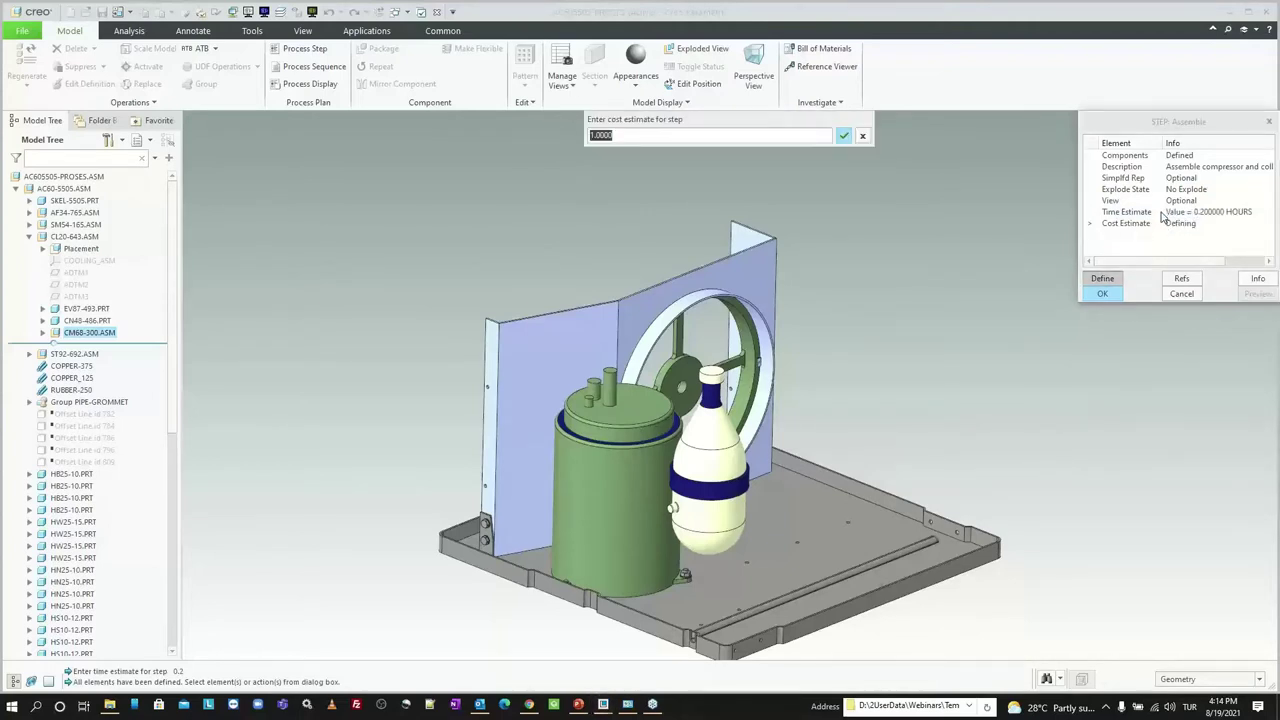
{"action": "type", "text": "9"}
{"action": "key", "text": "Return"}
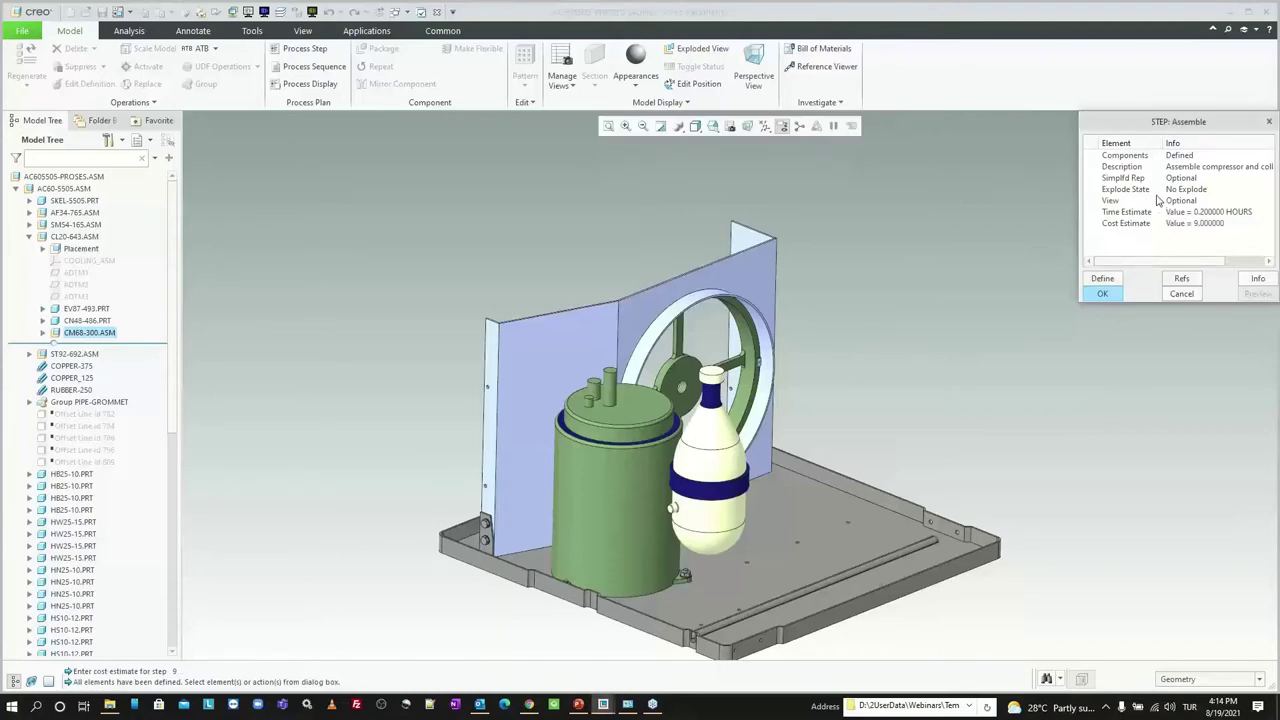
{"action": "double_click", "coordinate": [1160, 191]}
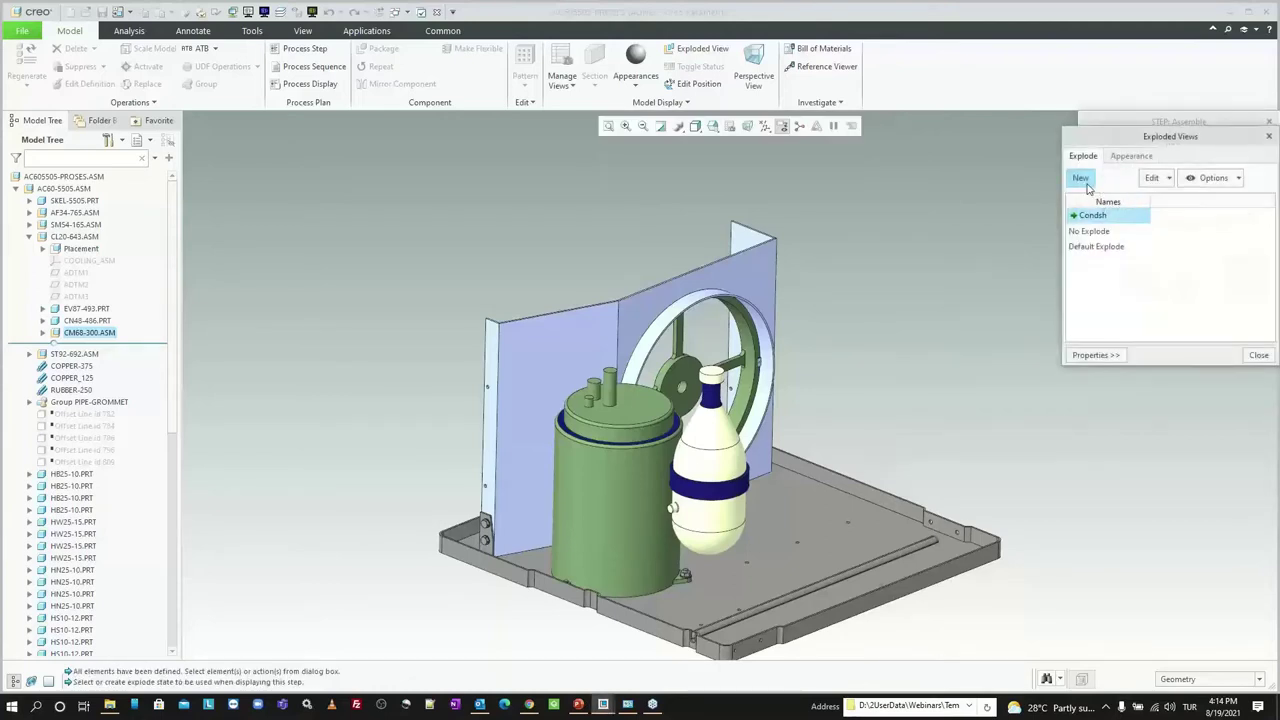
Step: Create a new explode state named Comp and start editing its component positions
{"action": "left_click", "coordinate": [1084, 183]}
{"action": "type", "text": "comp"}
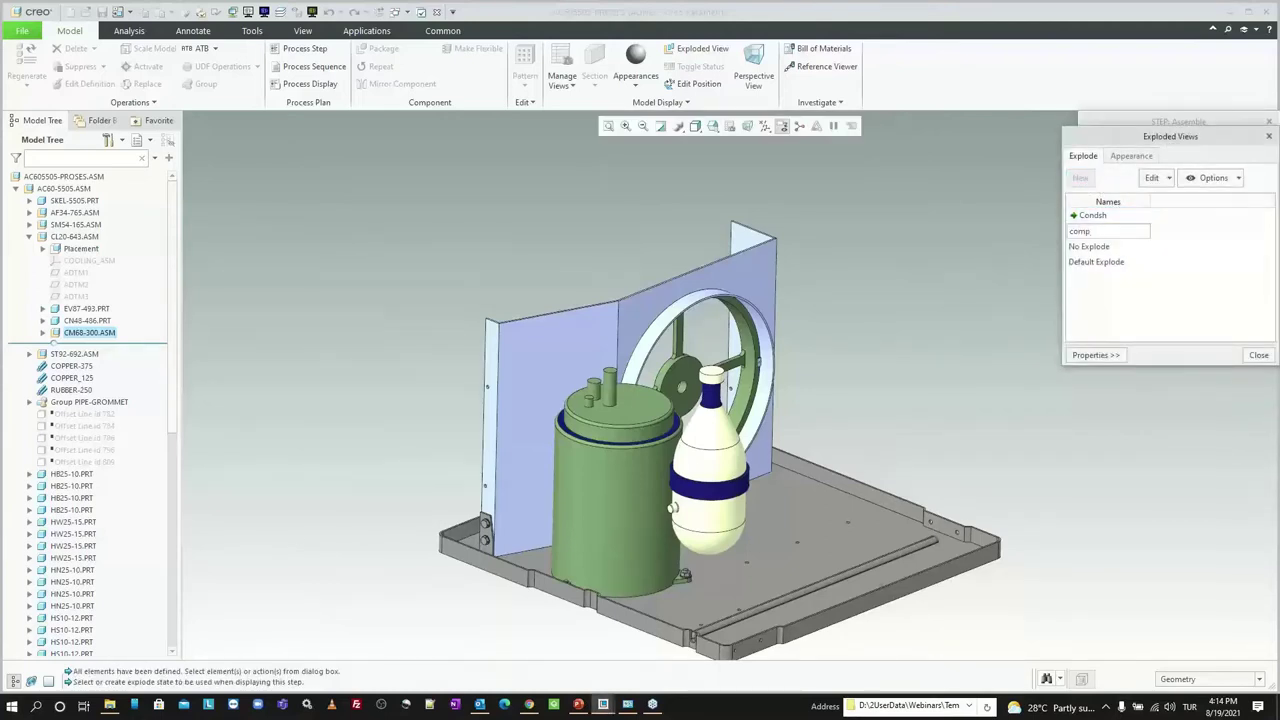
{"action": "key", "text": "Return"}
{"action": "right_click", "coordinate": [1095, 217]}
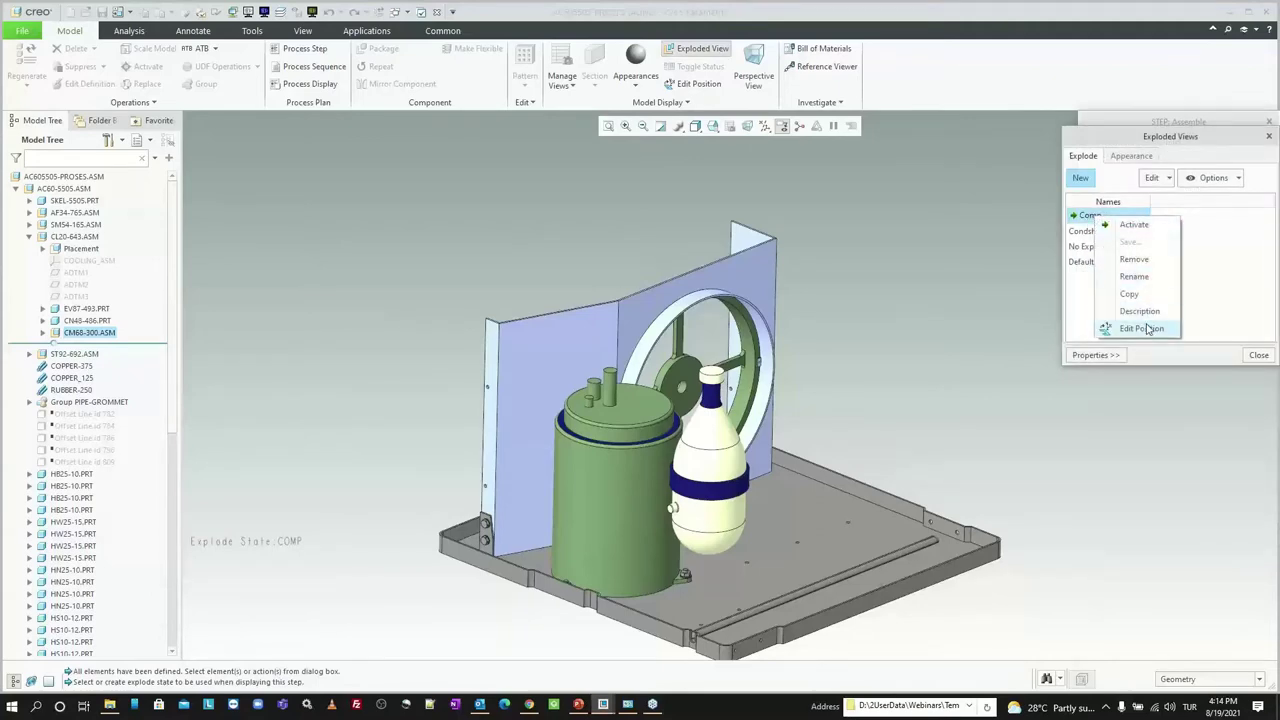
{"action": "left_click", "coordinate": [1140, 328]}
Step: Raise the CM68-300 compressor slightly along its axis
{"action": "left_click", "coordinate": [95, 333]}
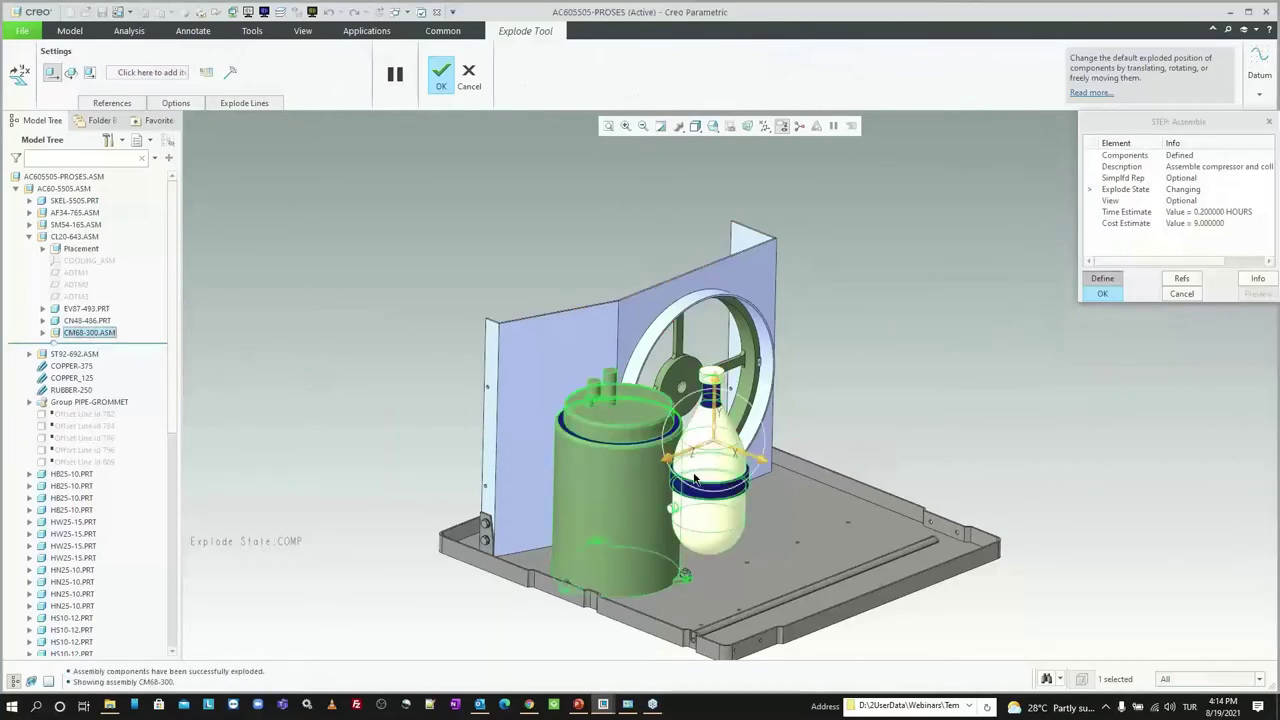
{"action": "left_click_drag", "start_coordinate": [697, 480], "coordinate": [697, 425]}
{"action": "scroll", "coordinate": [515, 336], "scroll_direction": "down", "scroll_amount": 3}
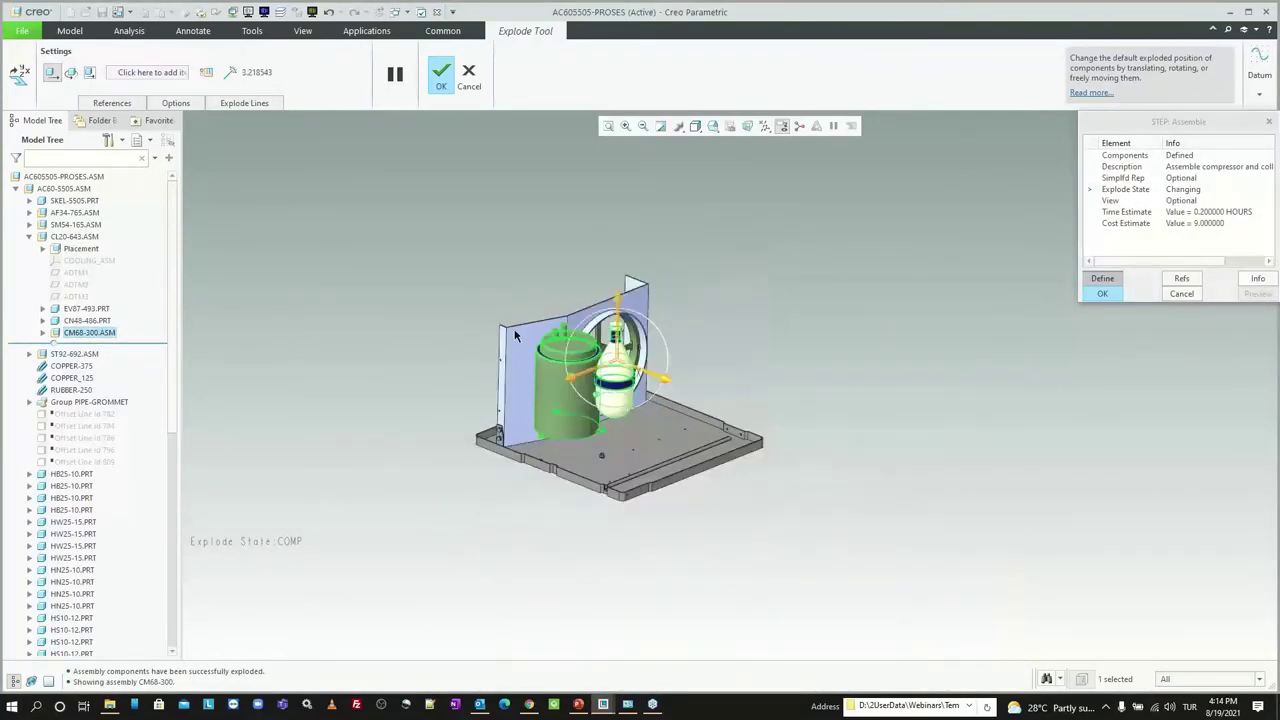
{"action": "scroll", "coordinate": [515, 336], "scroll_direction": "up", "scroll_amount": 3}
{"action": "scroll", "coordinate": [449, 472], "scroll_direction": "up", "scroll_amount": 3}
{"action": "scroll", "coordinate": [105, 541], "scroll_direction": "down", "scroll_amount": 5}
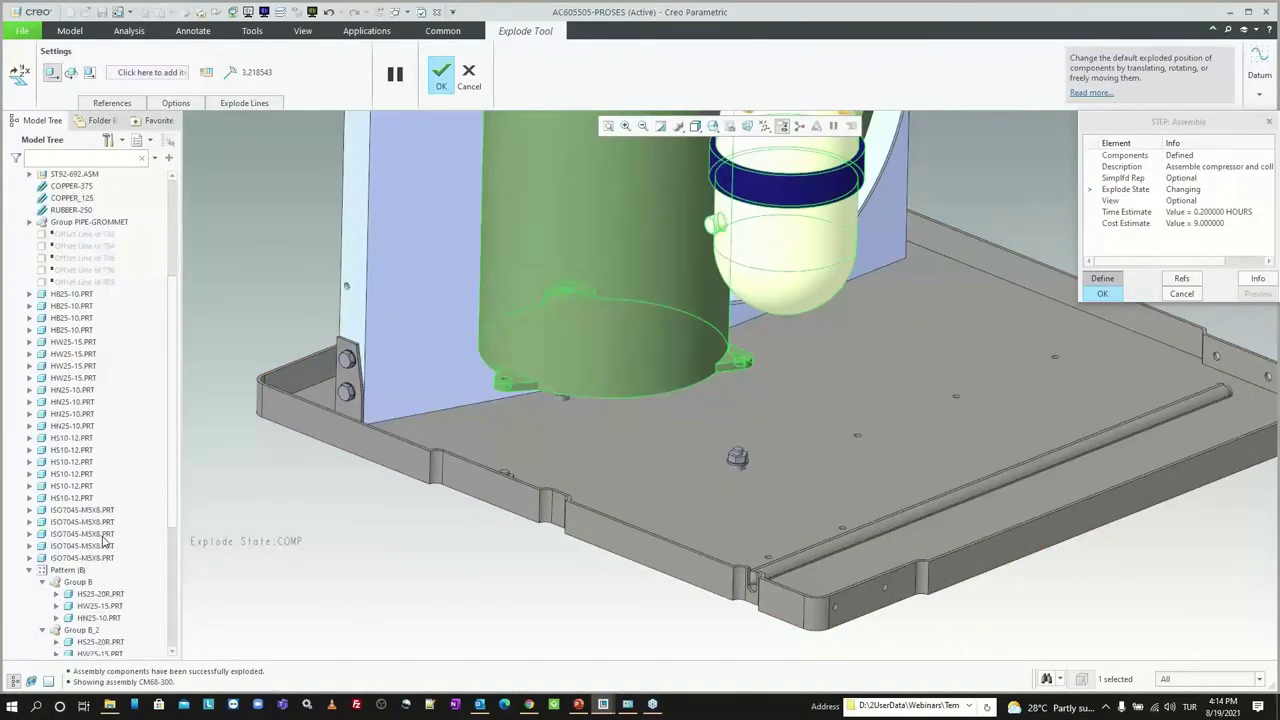
{"action": "scroll", "coordinate": [105, 541], "scroll_direction": "down", "scroll_amount": 5}
Step: Move the HS25-20R parts of Groups B, B_2 and B_3 below the base plate
{"action": "left_click", "coordinate": [100, 414]}
{"action": "left_click", "coordinate": [112, 462], "text": "ctrl"}
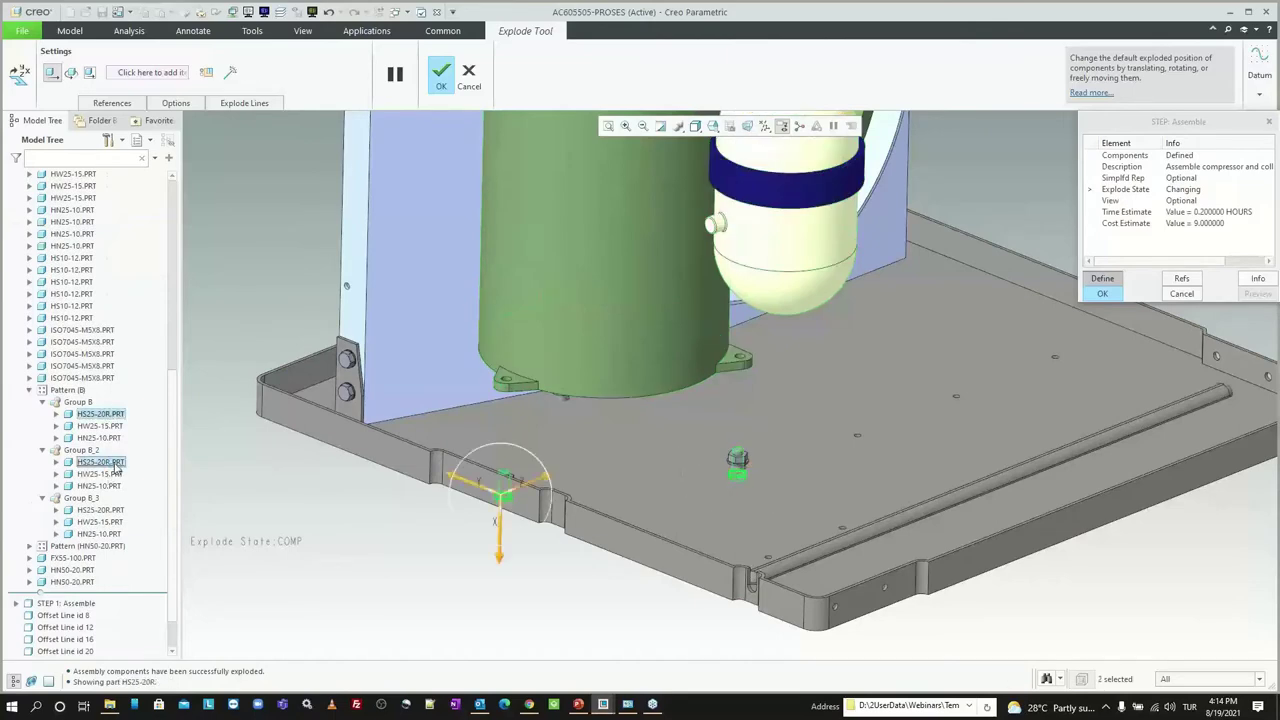
{"action": "left_click", "coordinate": [100, 510], "text": "ctrl"}
{"action": "left_click_drag", "start_coordinate": [558, 462], "coordinate": [571, 617]}
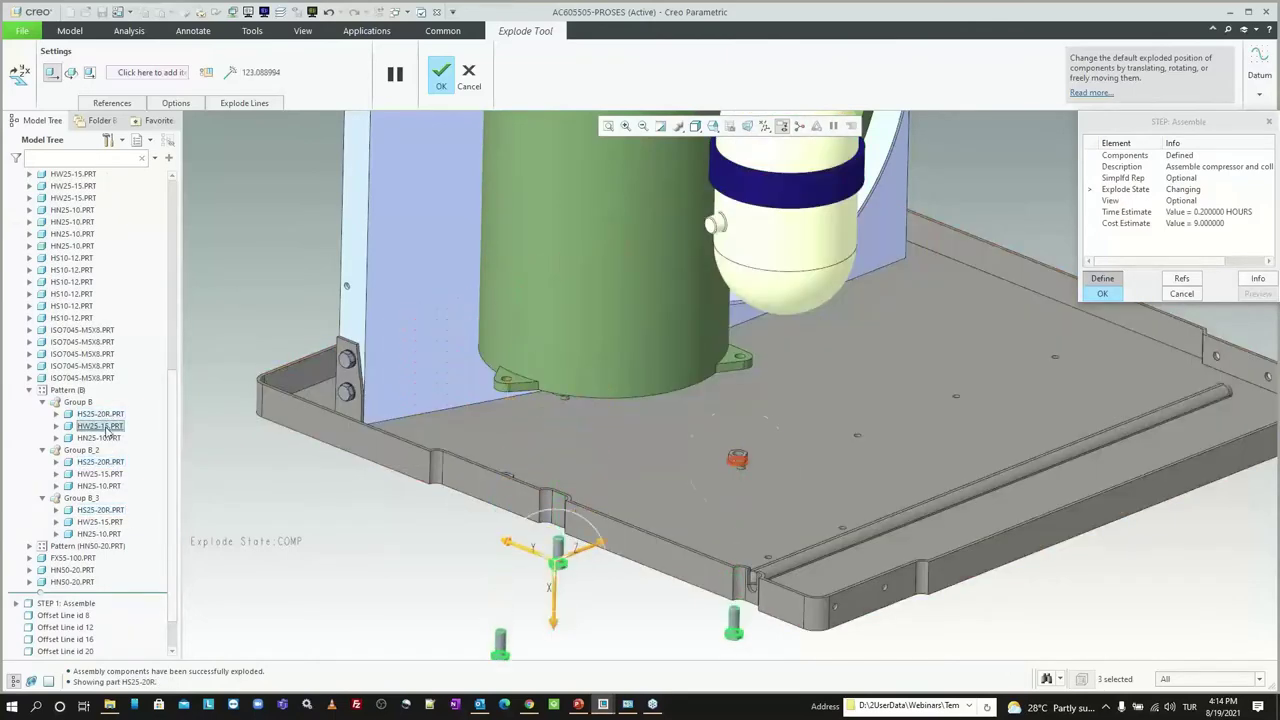
Step: Raise the HW25-15 washers and HN25-10 nuts of Groups B, B_2 and B_3 along the axis
{"action": "left_click", "coordinate": [100, 426]}
{"action": "left_click", "coordinate": [100, 474], "text": "ctrl"}
{"action": "left_click", "coordinate": [100, 522], "text": "ctrl"}
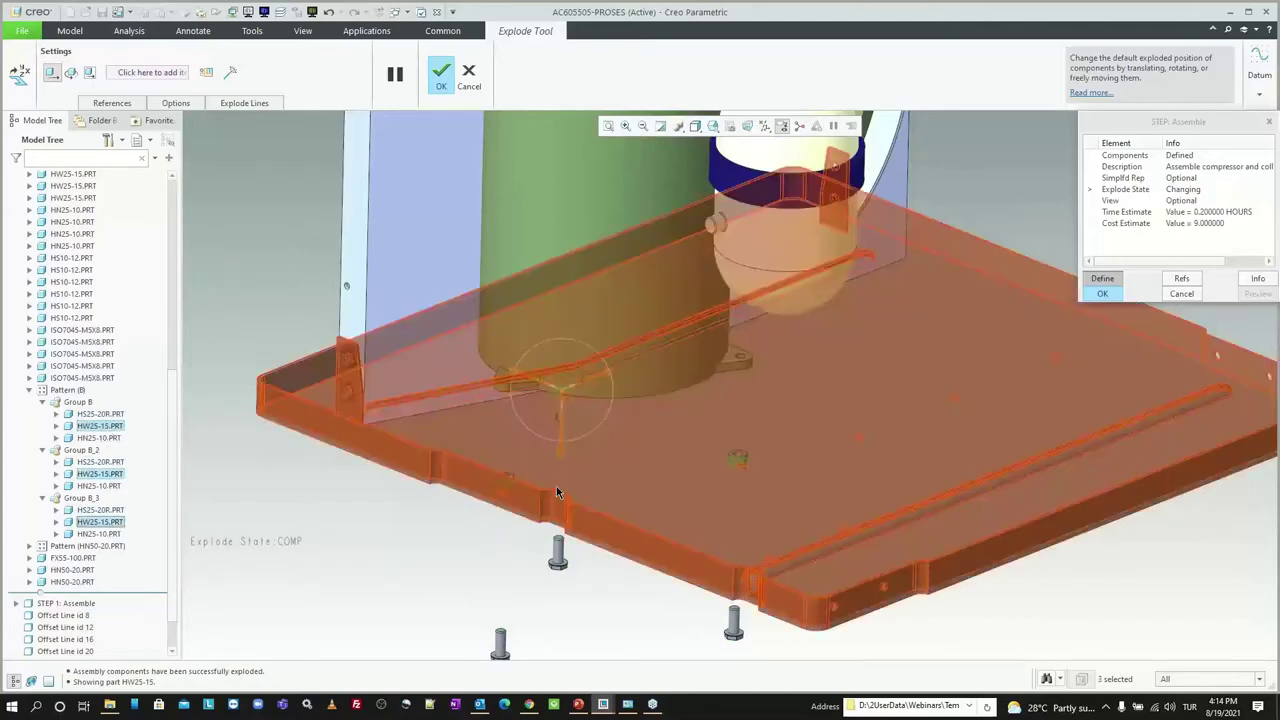
{"action": "left_click_drag", "start_coordinate": [560, 440], "coordinate": [565, 300]}
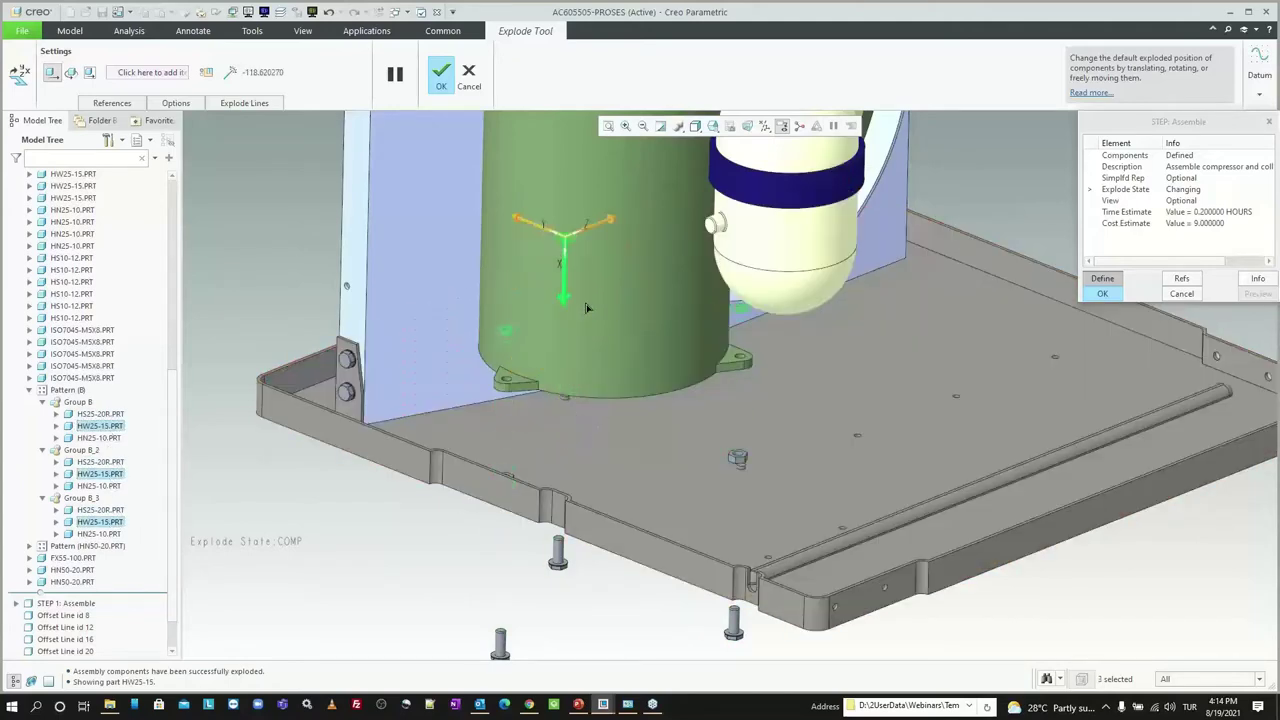
{"action": "left_click", "coordinate": [100, 534]}
{"action": "left_click", "coordinate": [100, 438], "text": "ctrl"}
{"action": "left_click", "coordinate": [100, 486], "text": "ctrl"}
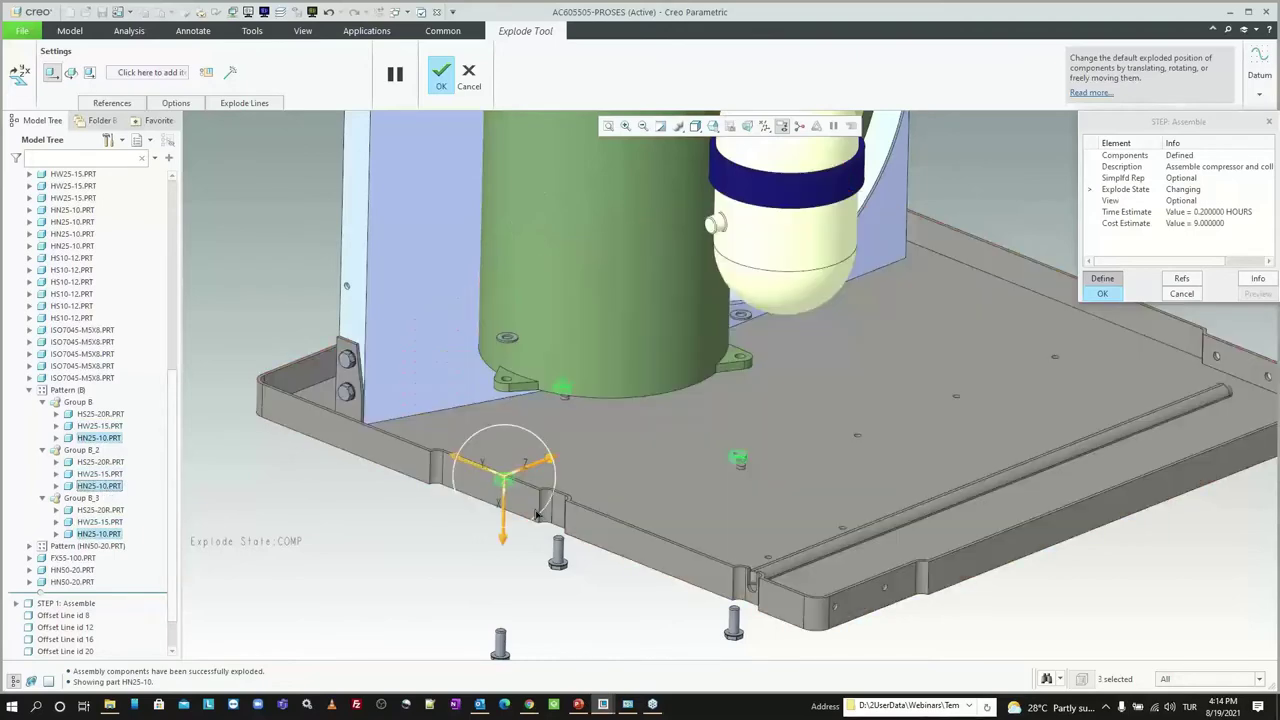
{"action": "left_click_drag", "start_coordinate": [503, 515], "coordinate": [510, 335]}
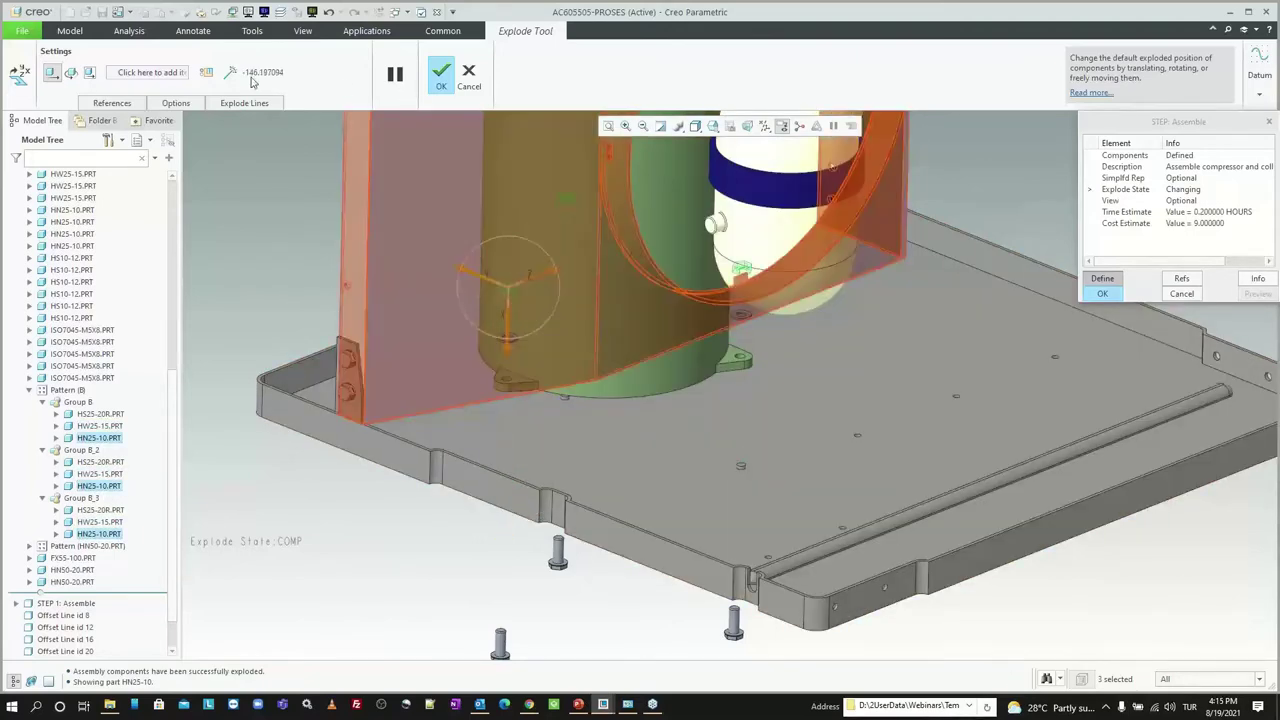
{"action": "left_click", "coordinate": [230, 72]}
{"action": "left_click", "coordinate": [1187, 680]}
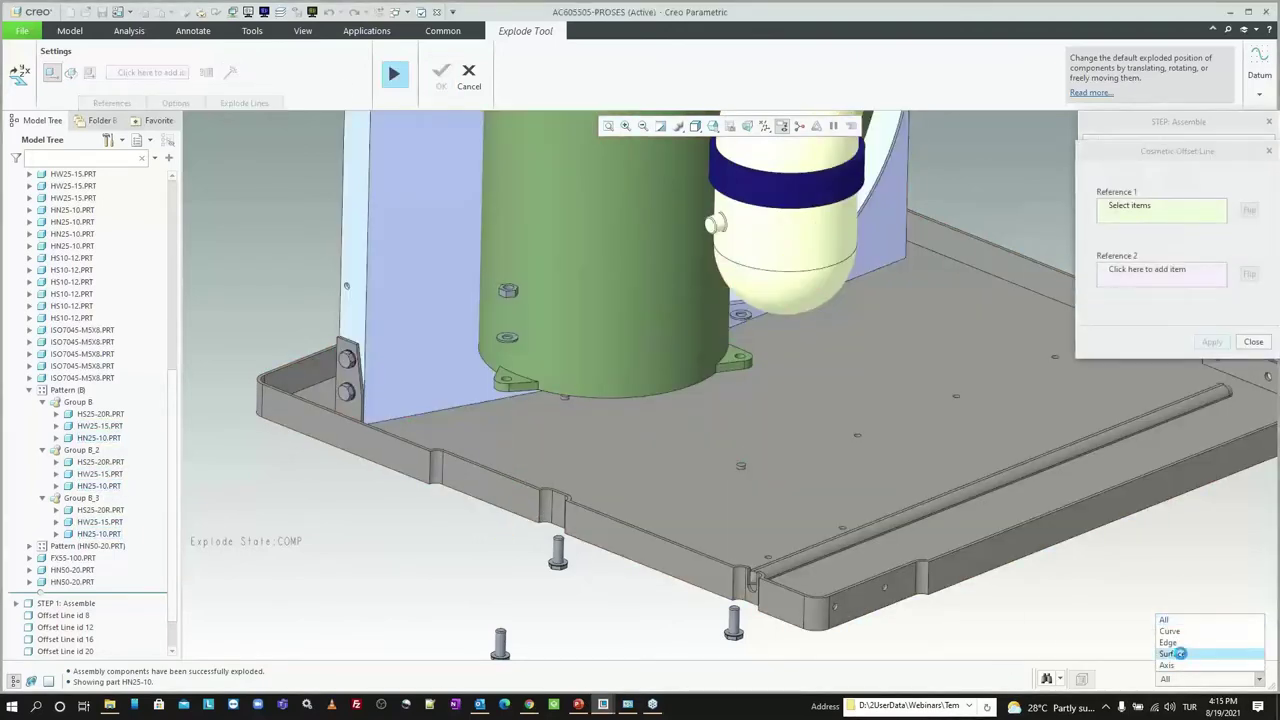
Step: Limit selection to surfaces and switch the model to wireframe display
{"action": "left_click", "coordinate": [1172, 653]}
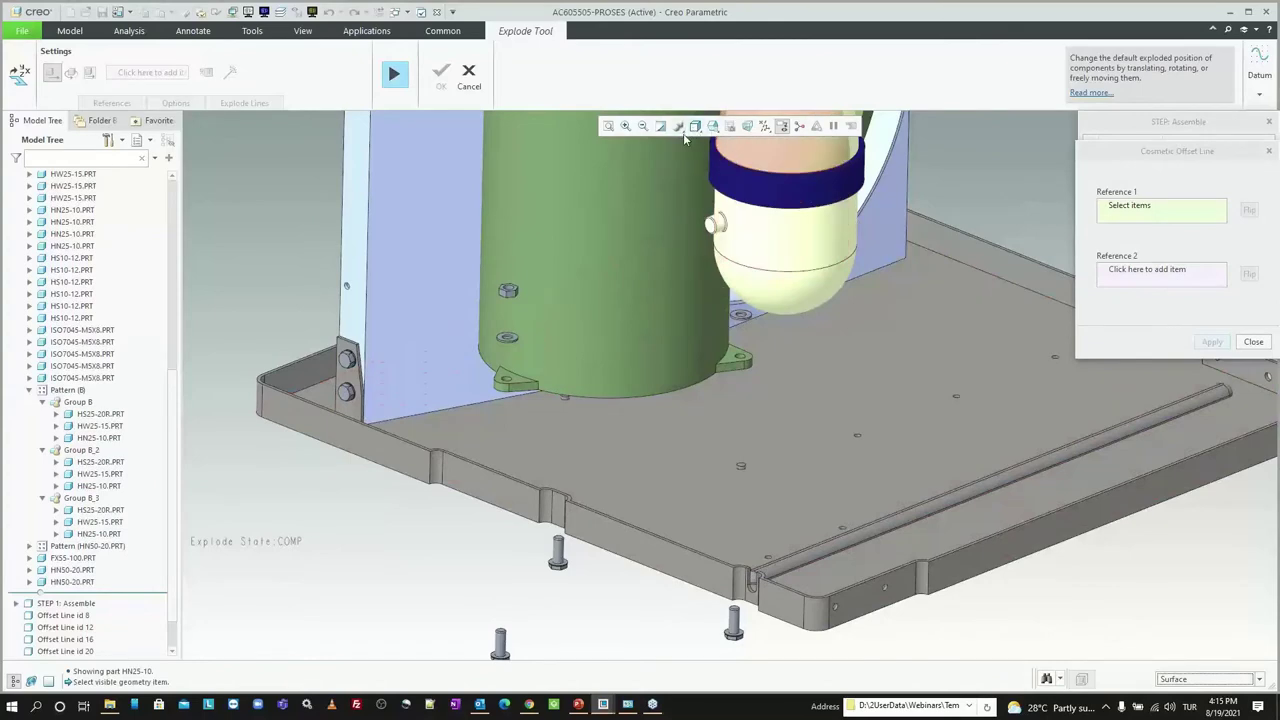
{"action": "scroll", "coordinate": [521, 332], "scroll_direction": "up", "scroll_amount": 2}
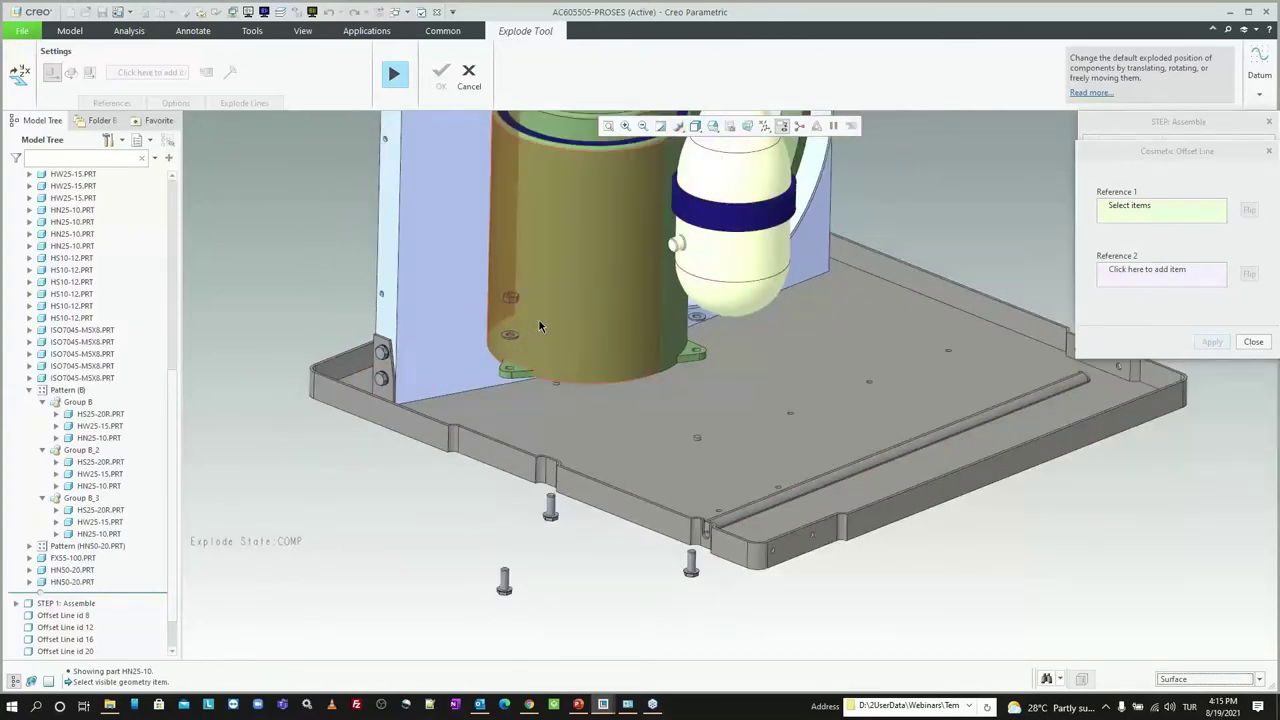
{"action": "left_click", "coordinate": [695, 127]}
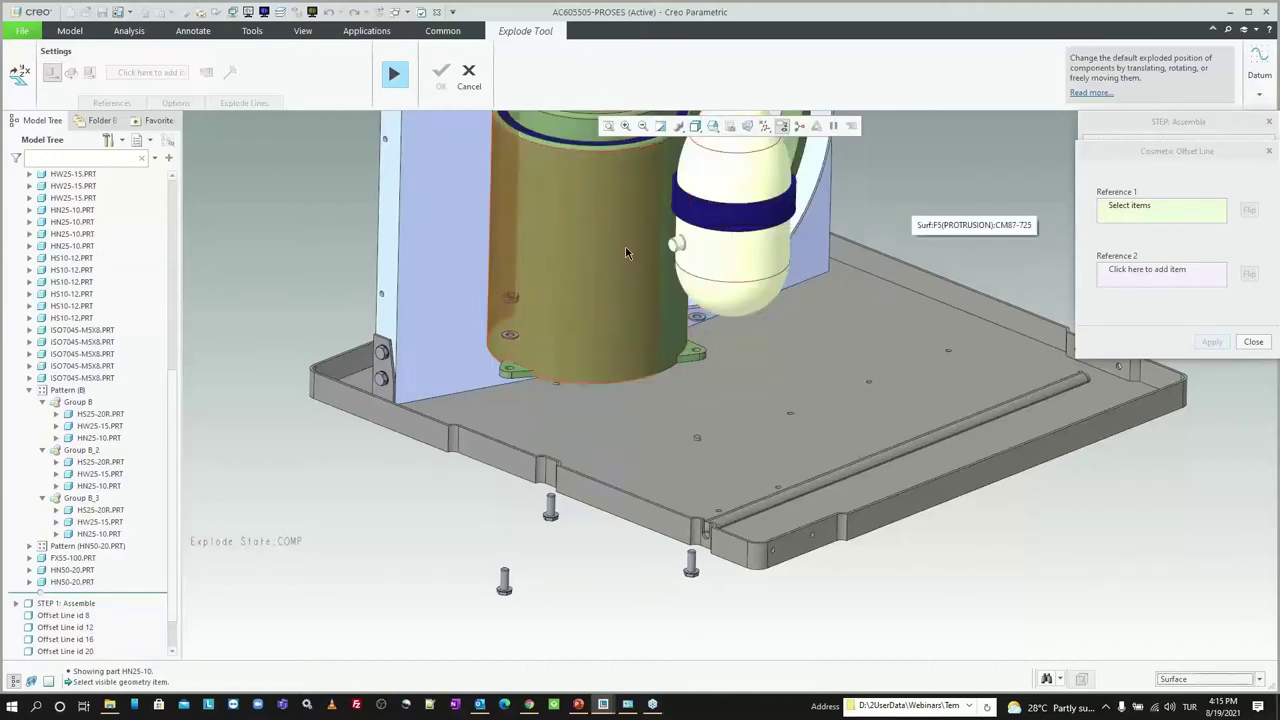
{"action": "left_click", "coordinate": [697, 127]}
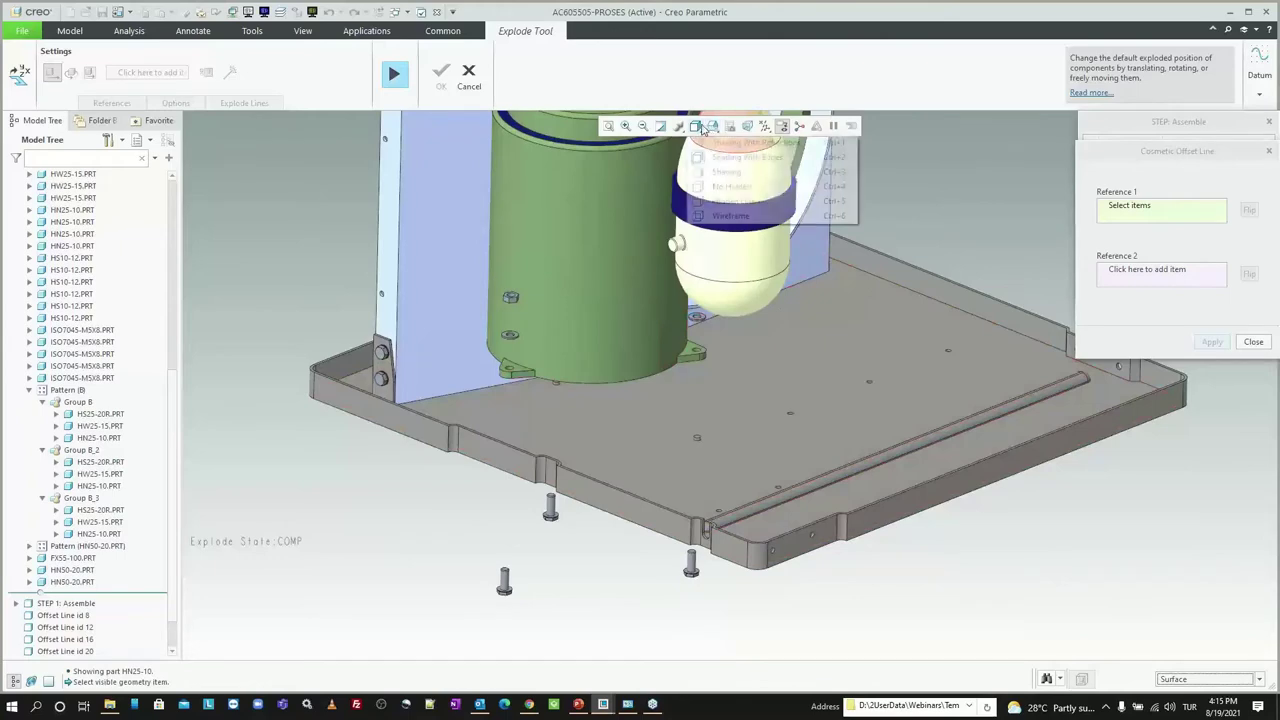
{"action": "left_click", "coordinate": [736, 217]}
{"action": "scroll", "coordinate": [600, 450], "scroll_direction": "up", "scroll_amount": 2}
{"action": "scroll", "coordinate": [577, 493], "scroll_direction": "up", "scroll_amount": 3}
Step: Create the first cosmetic offset line starting from a nut surface
{"action": "left_click", "coordinate": [519, 342]}
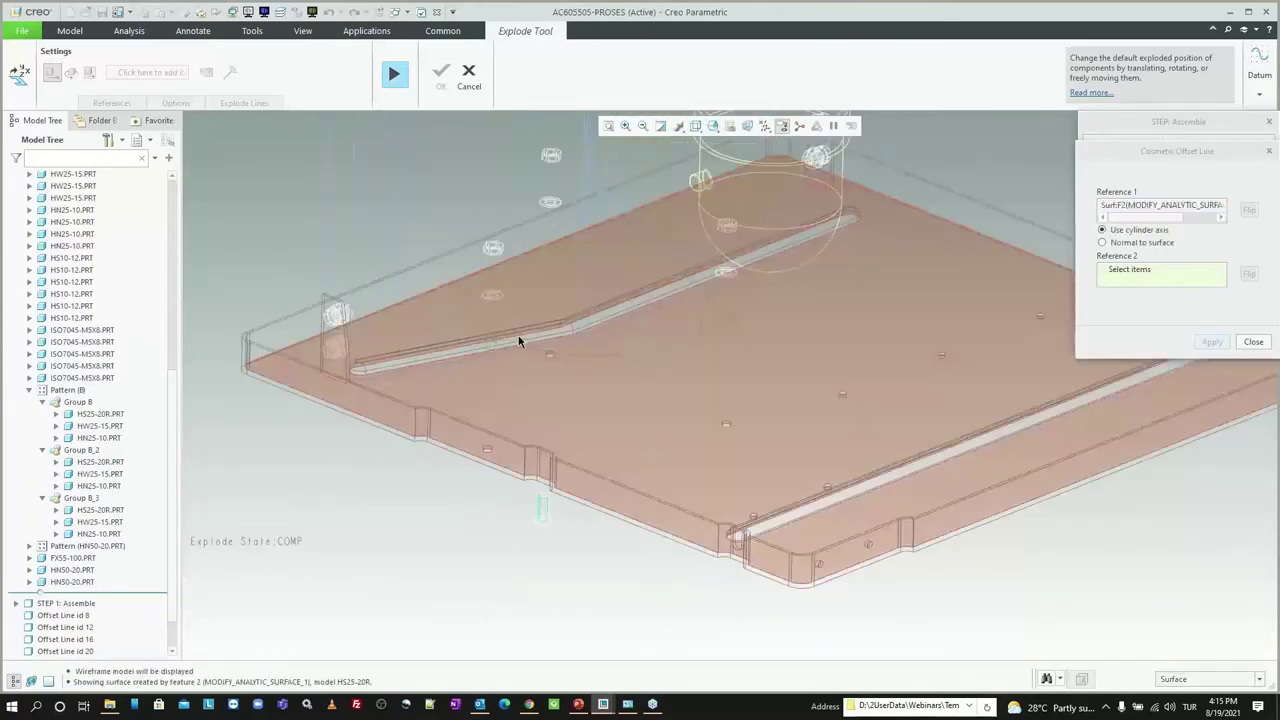
{"action": "scroll", "coordinate": [510, 300], "scroll_direction": "up", "scroll_amount": 3}
{"action": "scroll", "coordinate": [495, 260], "scroll_direction": "down", "scroll_amount": 2}
{"action": "left_click", "coordinate": [500, 262]}
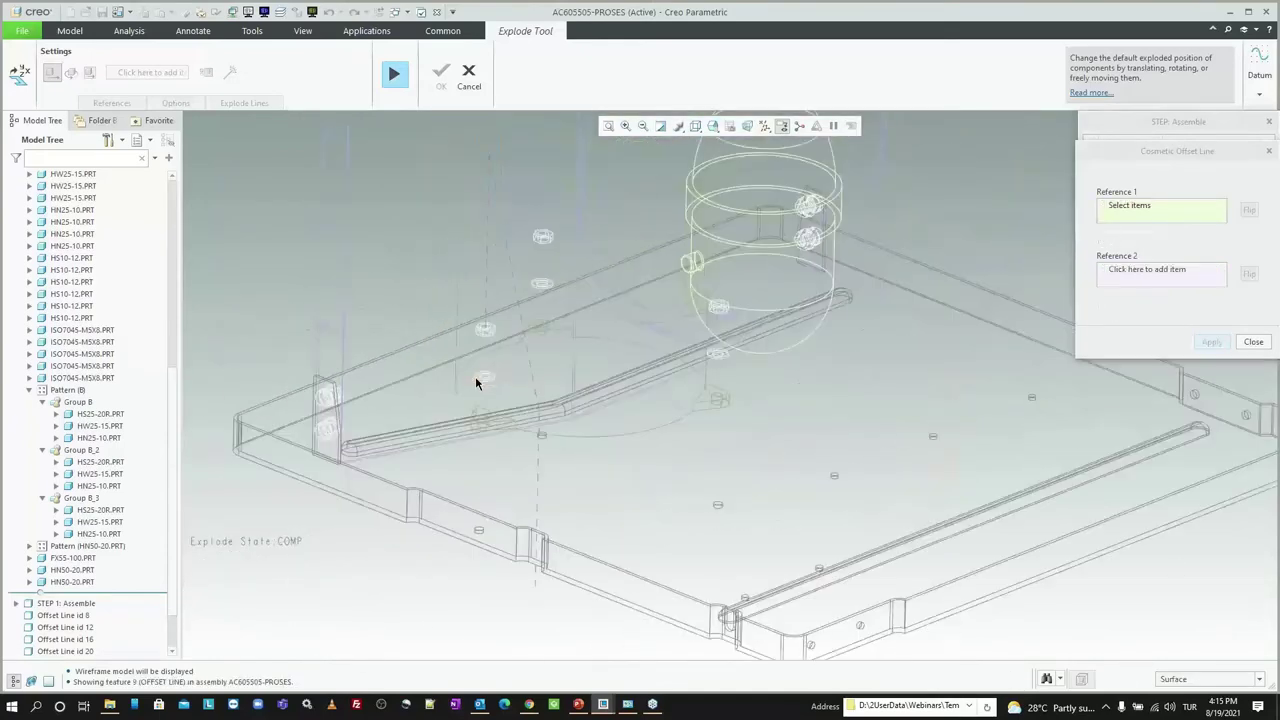
{"action": "scroll", "coordinate": [566, 343], "scroll_direction": "down", "scroll_amount": 2}
{"action": "scroll", "coordinate": [537, 524], "scroll_direction": "down", "scroll_amount": 2}
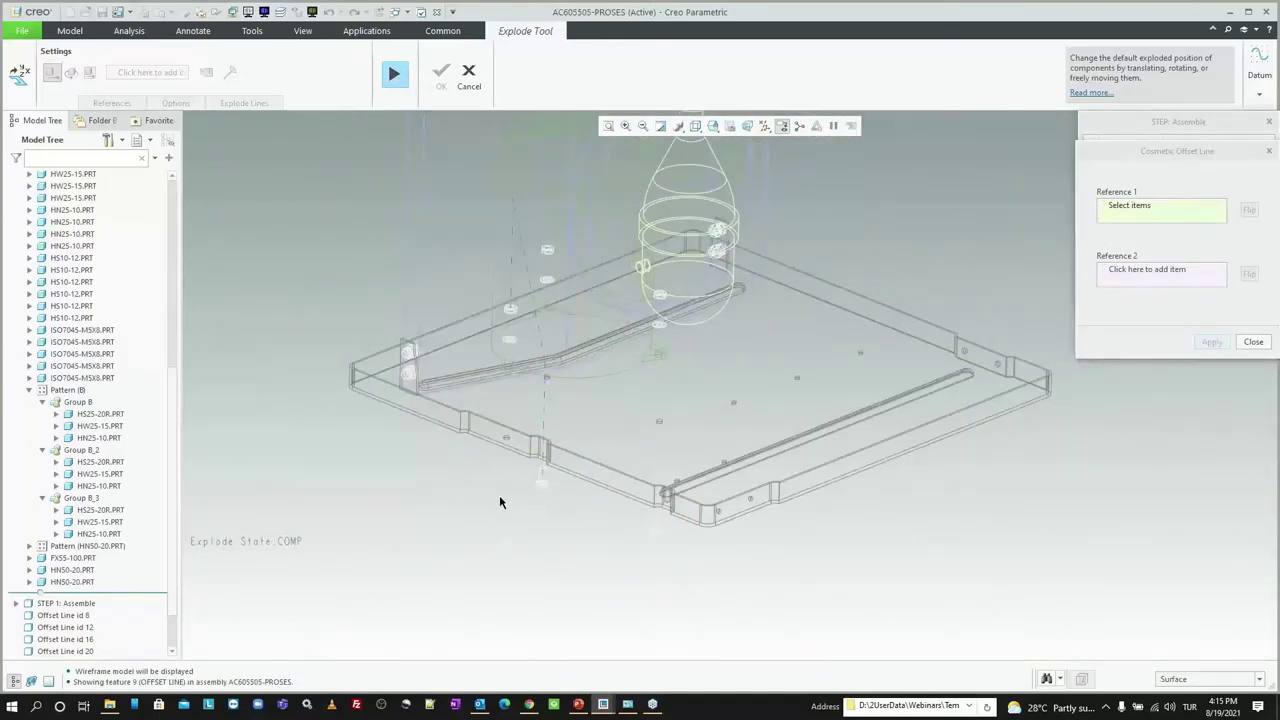
{"action": "left_click", "coordinate": [506, 437]}
{"action": "scroll", "coordinate": [507, 316], "scroll_direction": "up", "scroll_amount": 2}
{"action": "scroll", "coordinate": [507, 316], "scroll_direction": "up", "scroll_amount": 3}
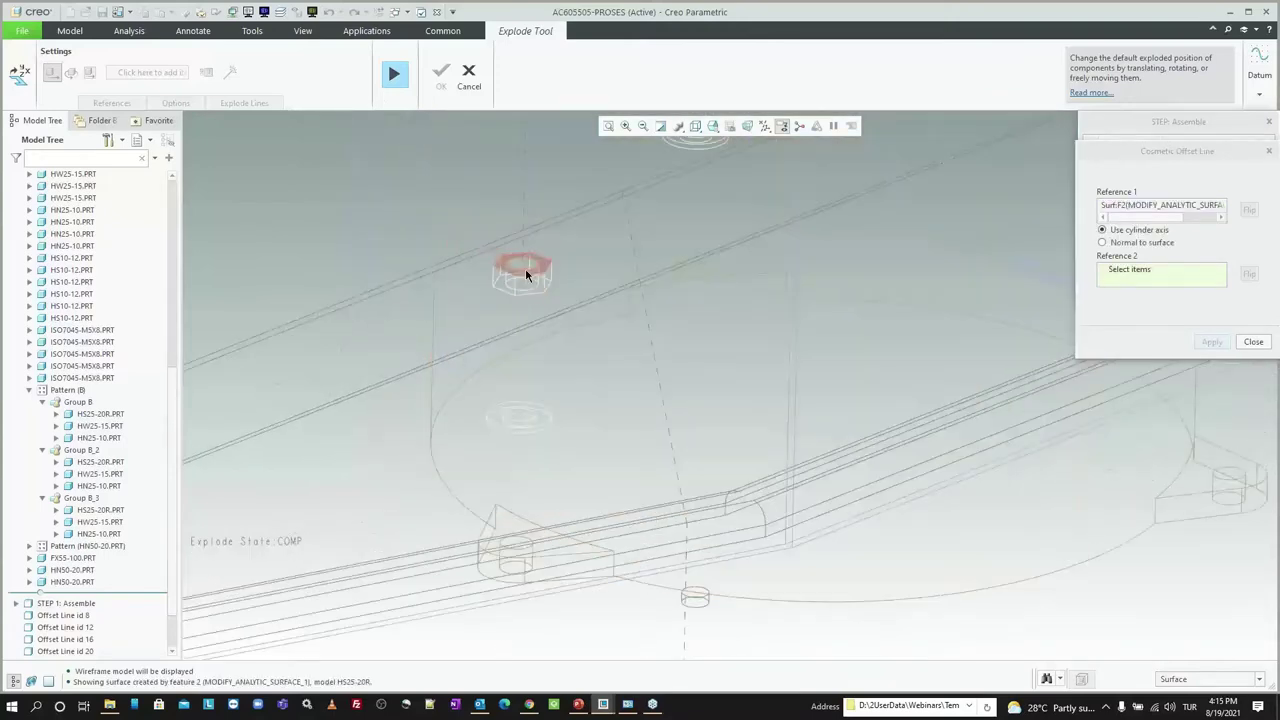
{"action": "scroll", "coordinate": [520, 268], "scroll_direction": "down", "scroll_amount": 3}
{"action": "left_click", "coordinate": [503, 349]}
{"action": "middle_click", "coordinate": [503, 349]}
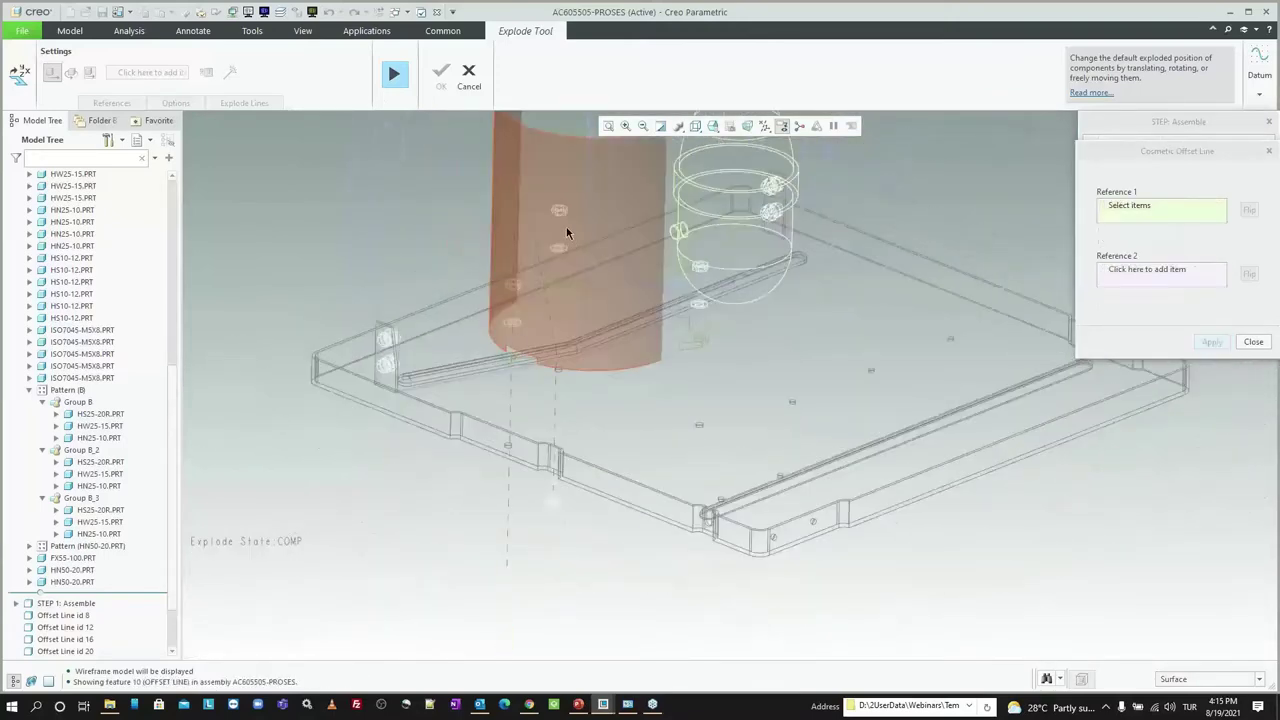
Step: Add two more offset lines: nut to plate, and tank's rounded bottom to small nut
{"action": "scroll", "coordinate": [561, 212], "scroll_direction": "up", "scroll_amount": 3}
{"action": "scroll", "coordinate": [561, 212], "scroll_direction": "up", "scroll_amount": 2}
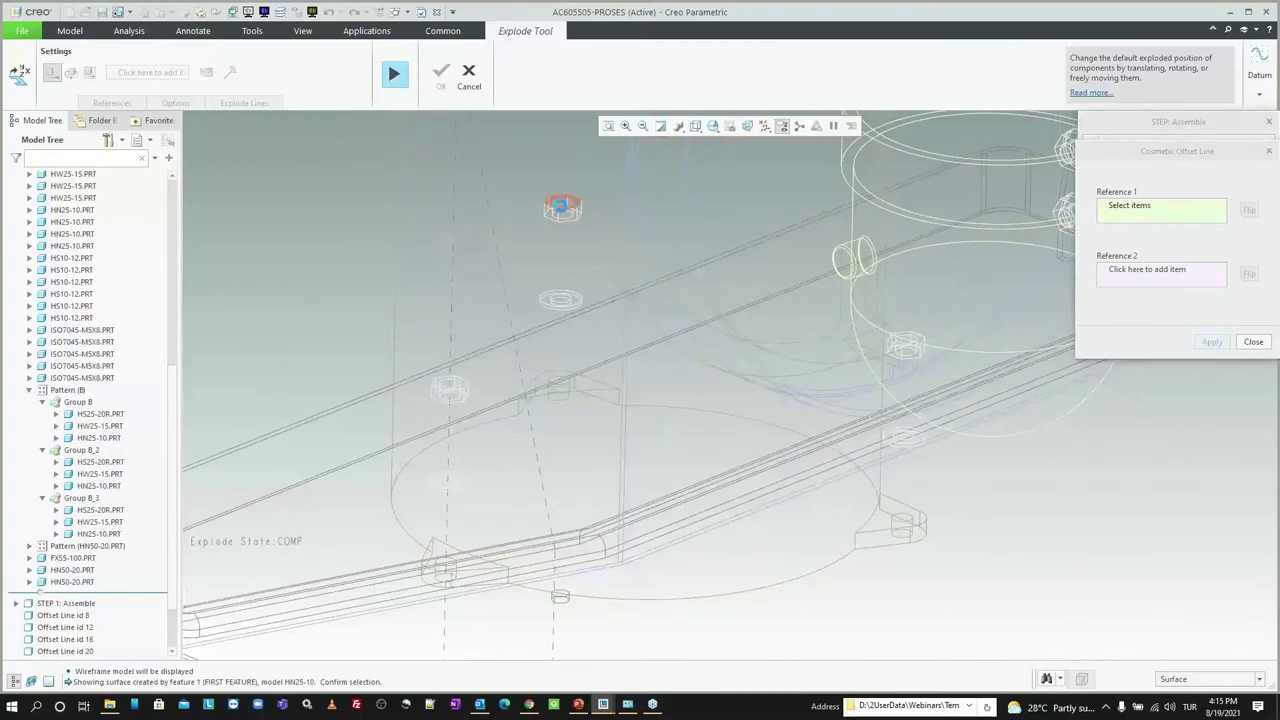
{"action": "left_click", "coordinate": [562, 210]}
{"action": "scroll", "coordinate": [562, 210], "scroll_direction": "down", "scroll_amount": 3}
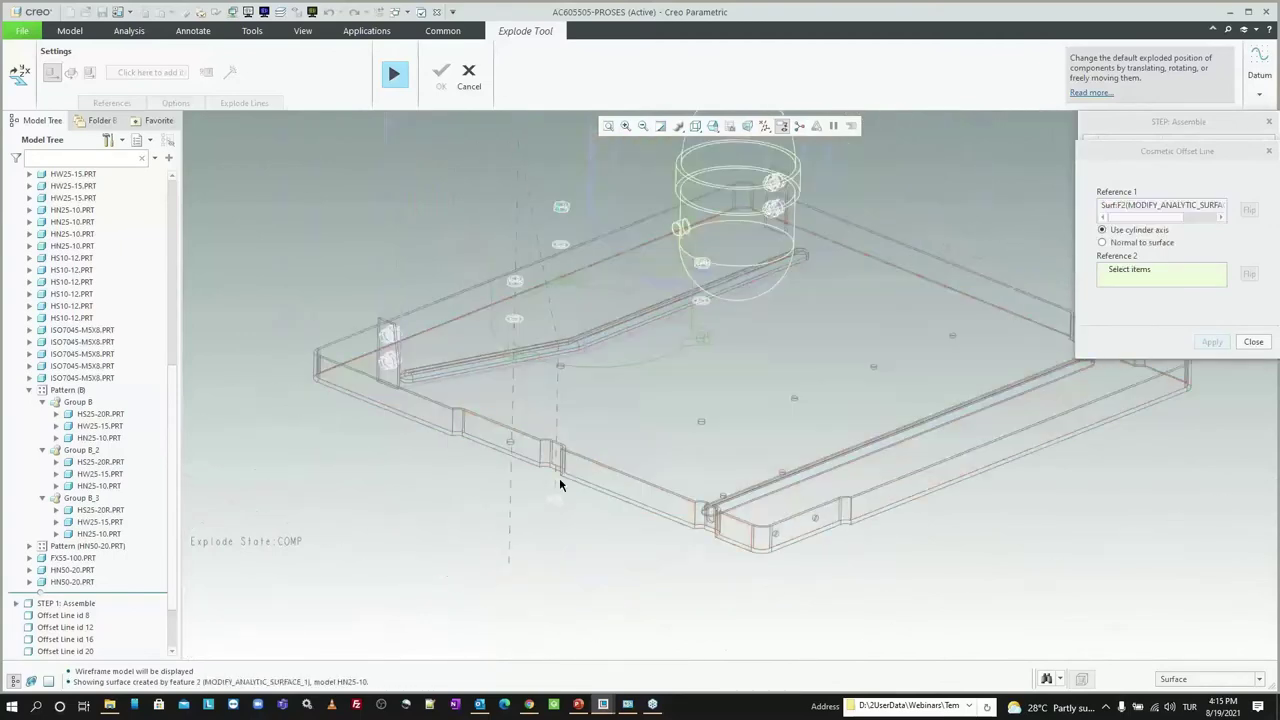
{"action": "left_click", "coordinate": [559, 482]}
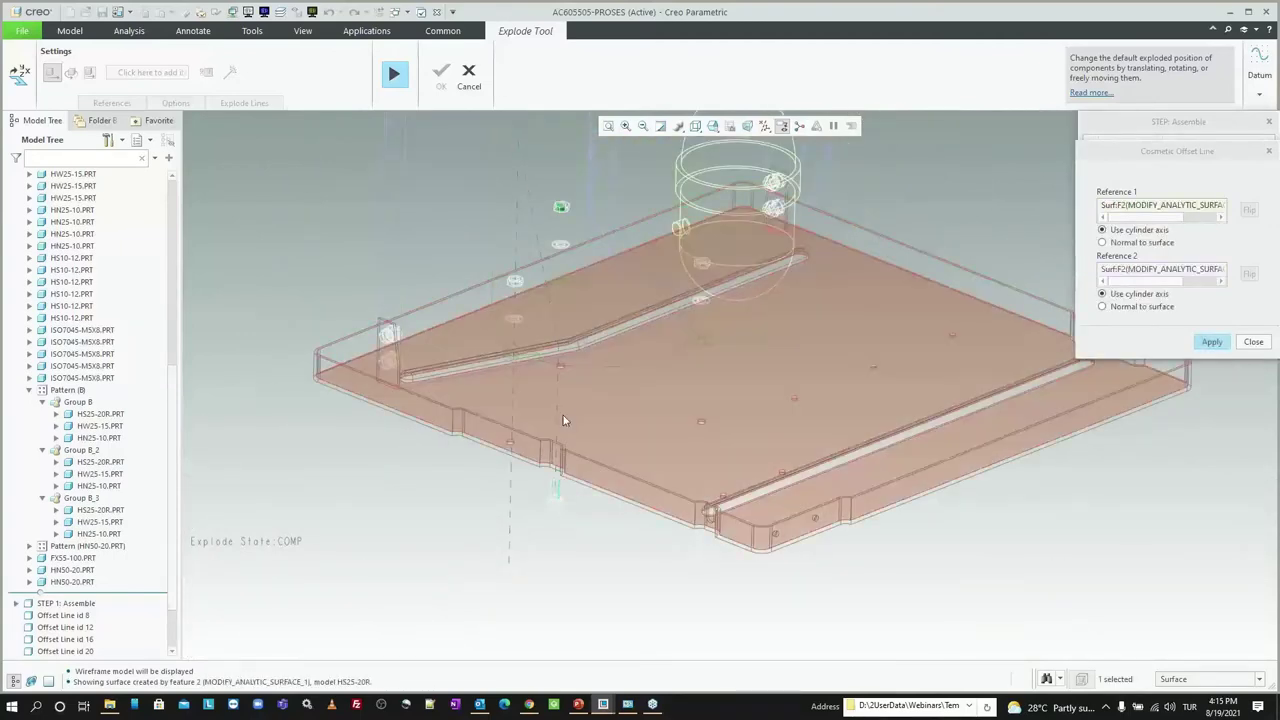
{"action": "middle_click", "coordinate": [563, 415]}
{"action": "left_click", "coordinate": [709, 290]}
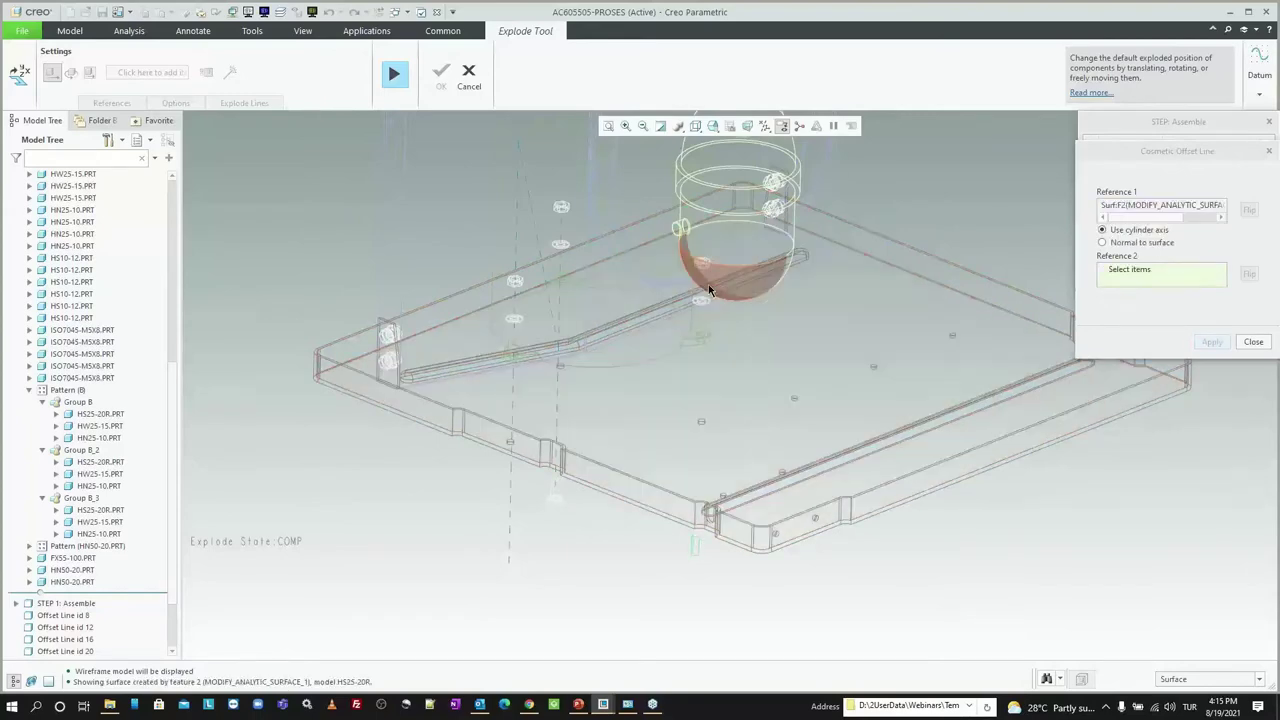
{"action": "scroll", "coordinate": [707, 271], "scroll_direction": "up", "scroll_amount": 3}
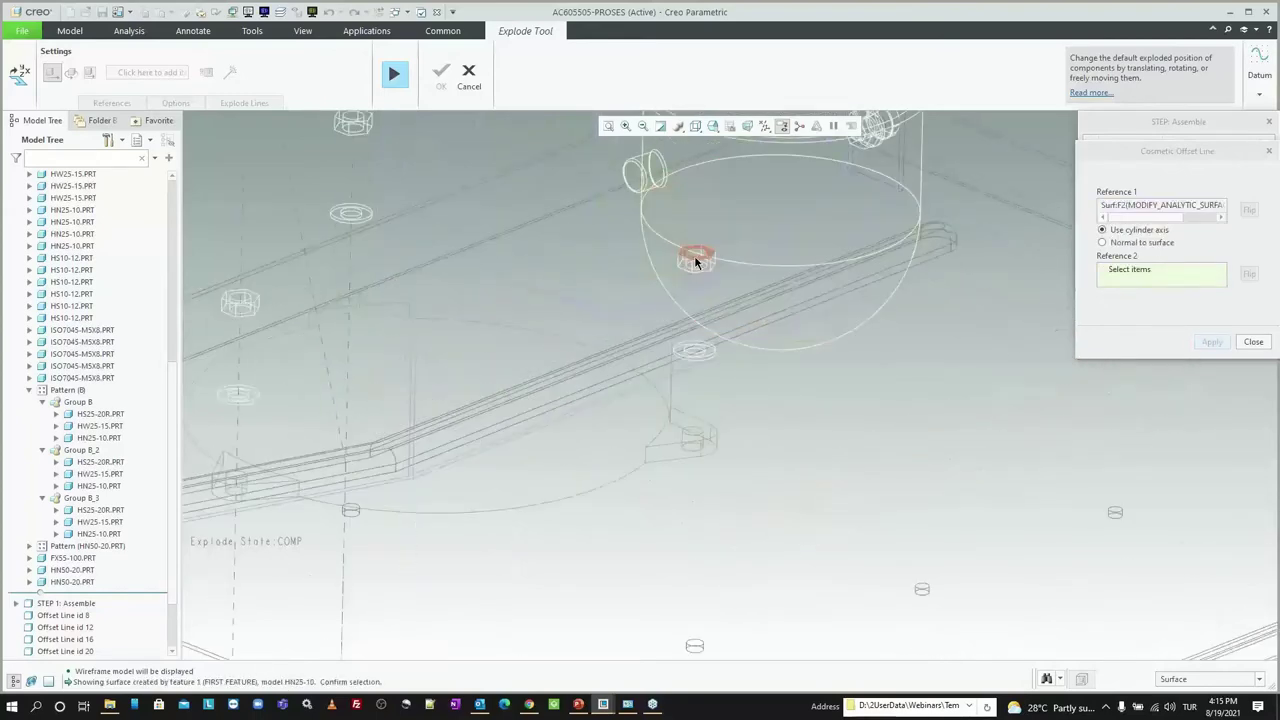
{"action": "left_click", "coordinate": [697, 262]}
{"action": "middle_click", "coordinate": [693, 305]}
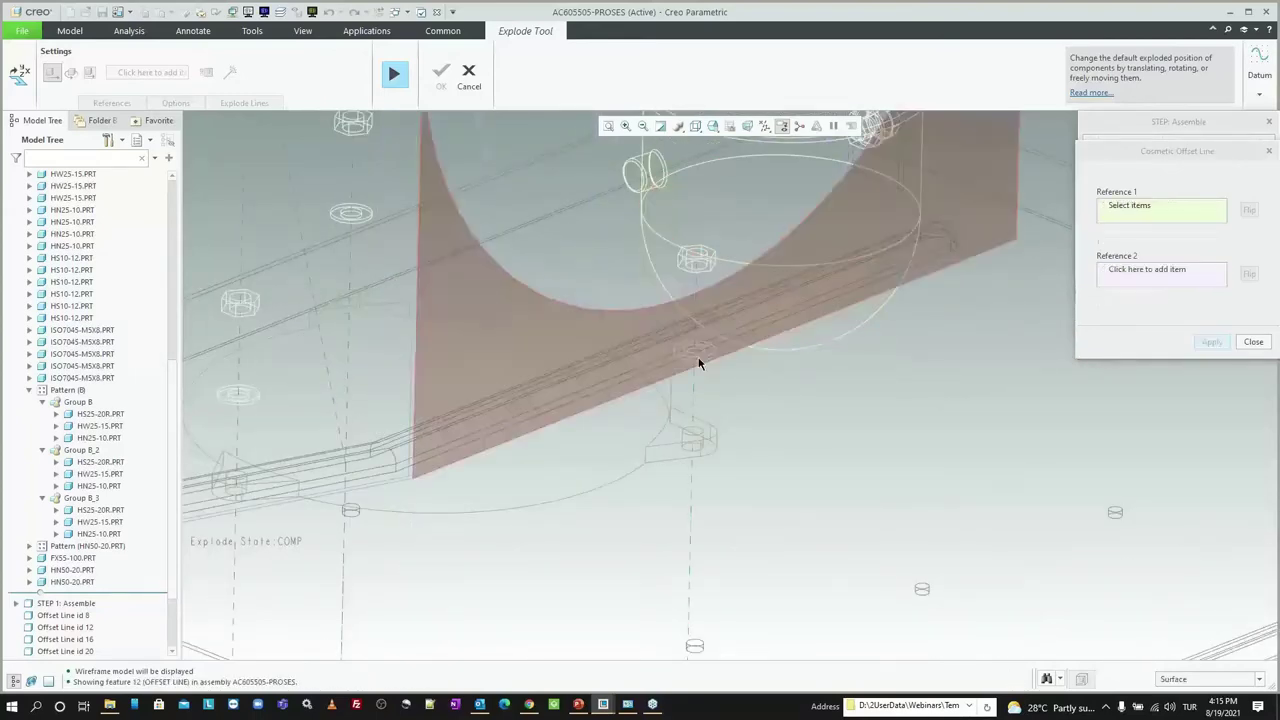
Step: Switch to Shading With Edges and accept the explode position edits
{"action": "scroll", "coordinate": [700, 360], "scroll_direction": "down", "scroll_amount": 3}
{"action": "left_click", "coordinate": [696, 126]}
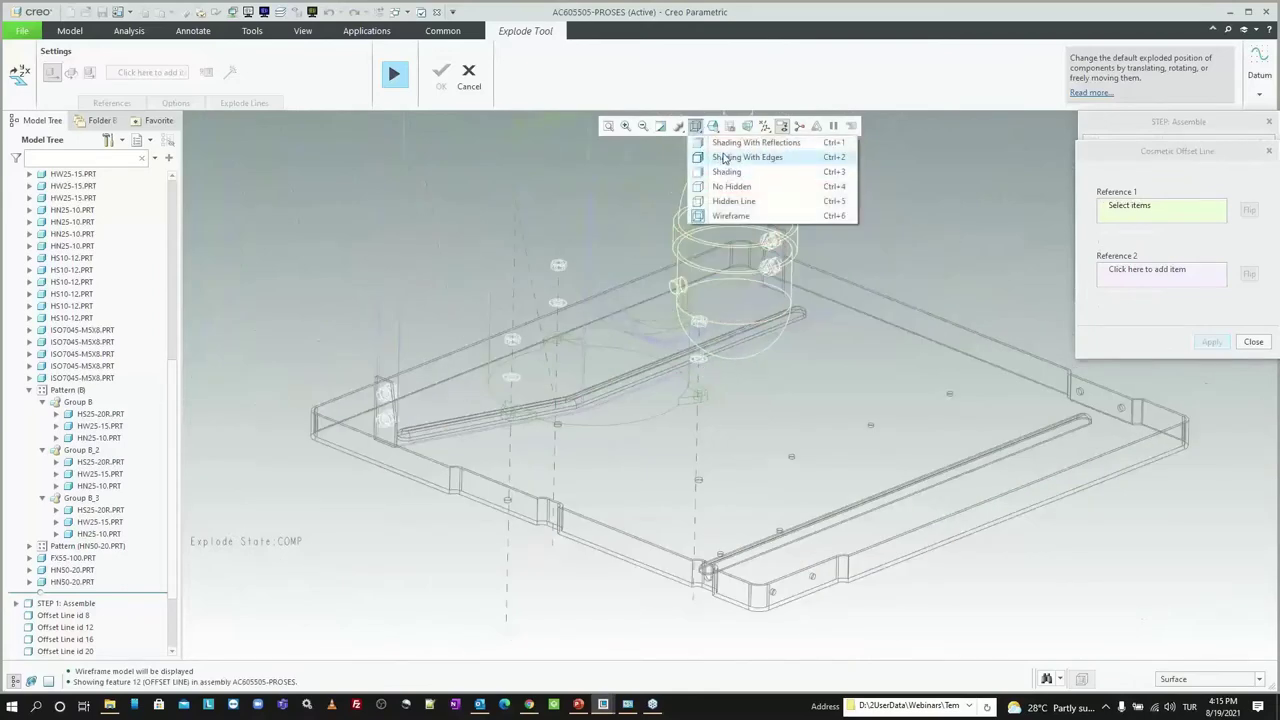
{"action": "left_click", "coordinate": [717, 160]}
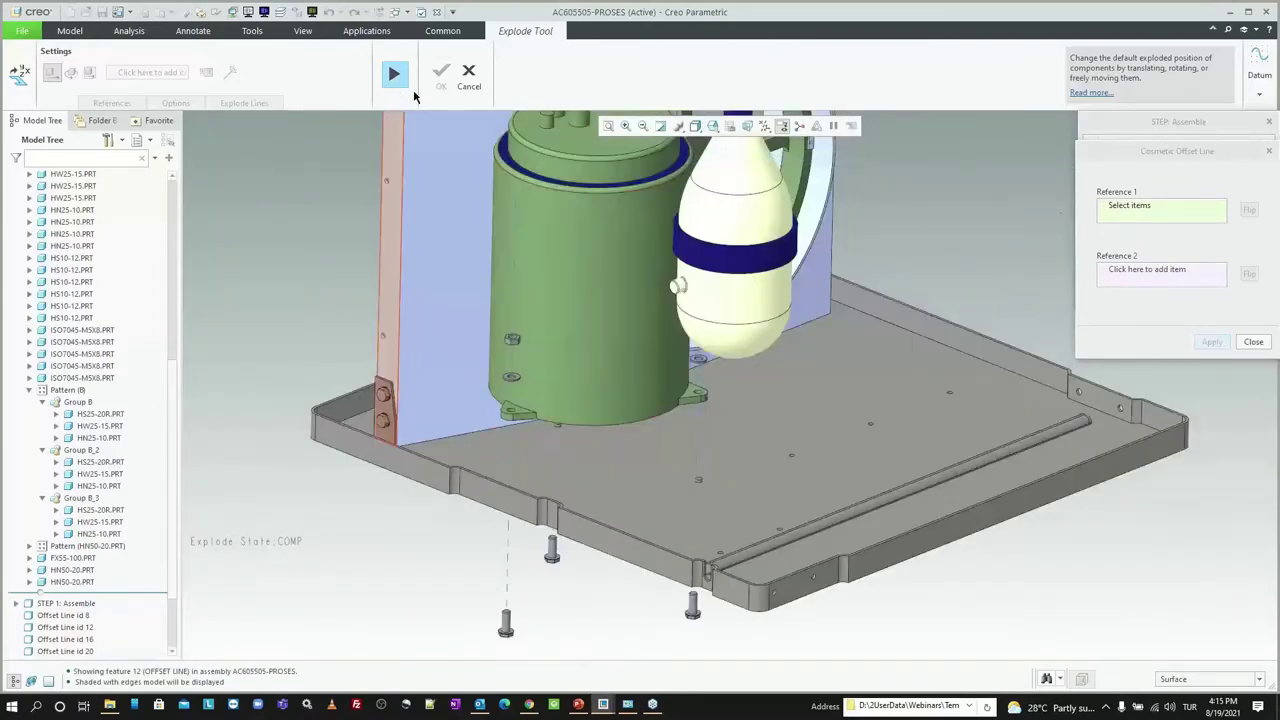
{"action": "left_click", "coordinate": [1250, 341]}
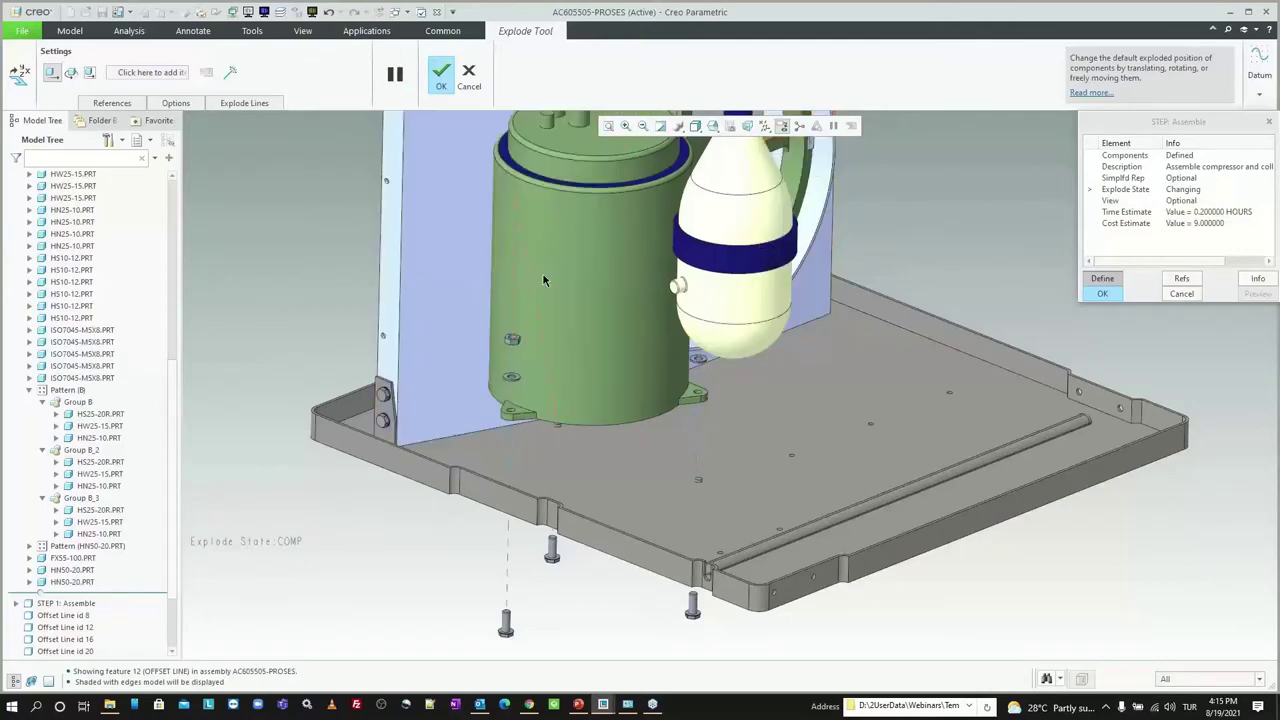
{"action": "right_click", "coordinate": [513, 268]}
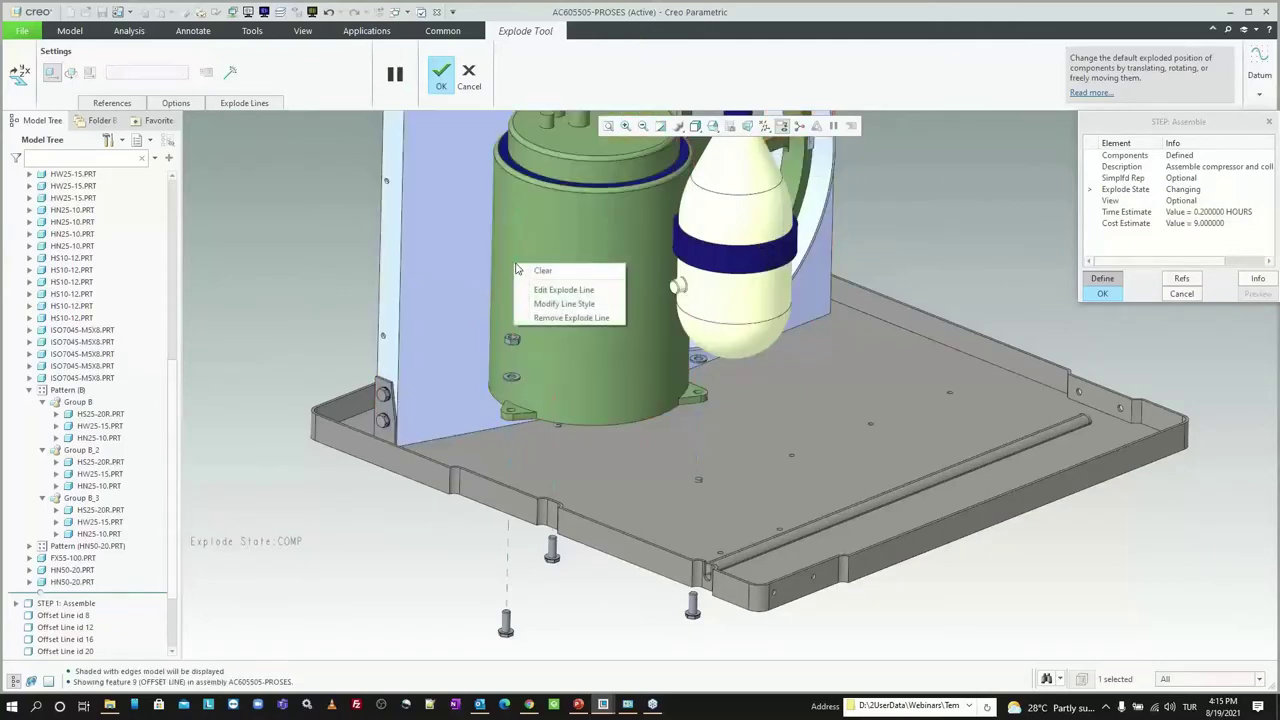
{"action": "middle_click_drag", "start_coordinate": [570, 315], "coordinate": [455, 422]}
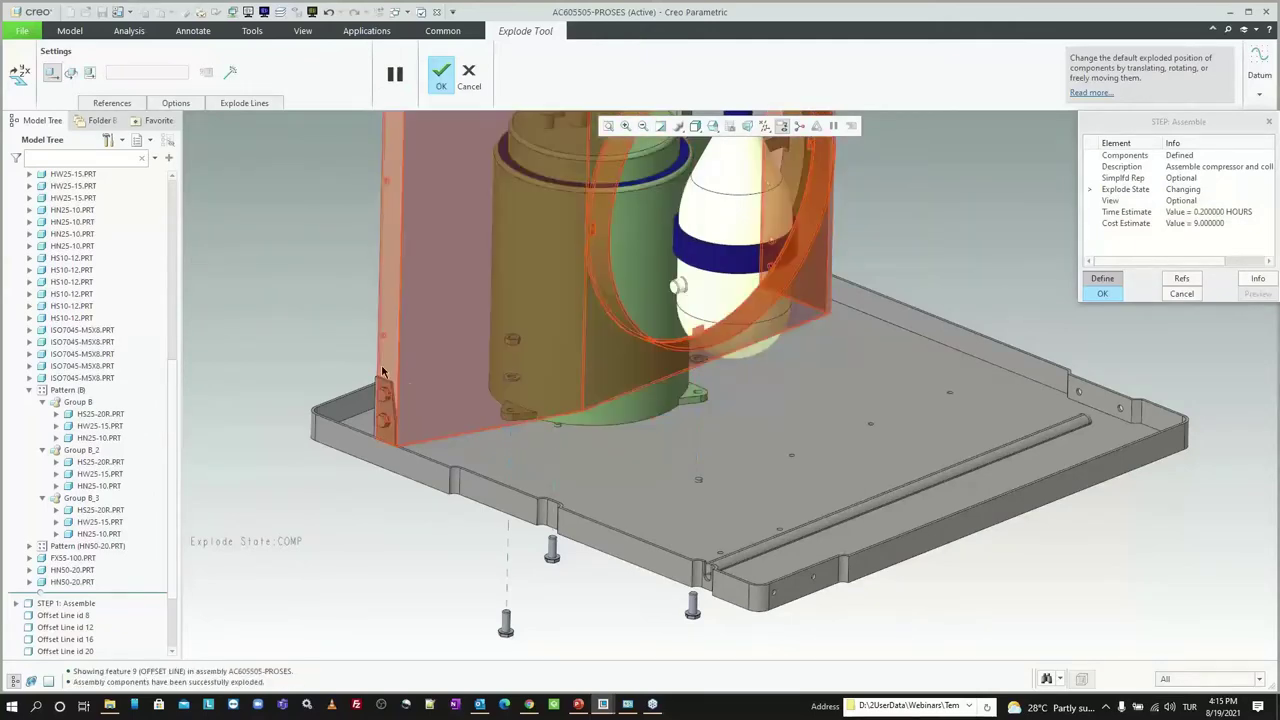
{"action": "left_click", "coordinate": [441, 75]}
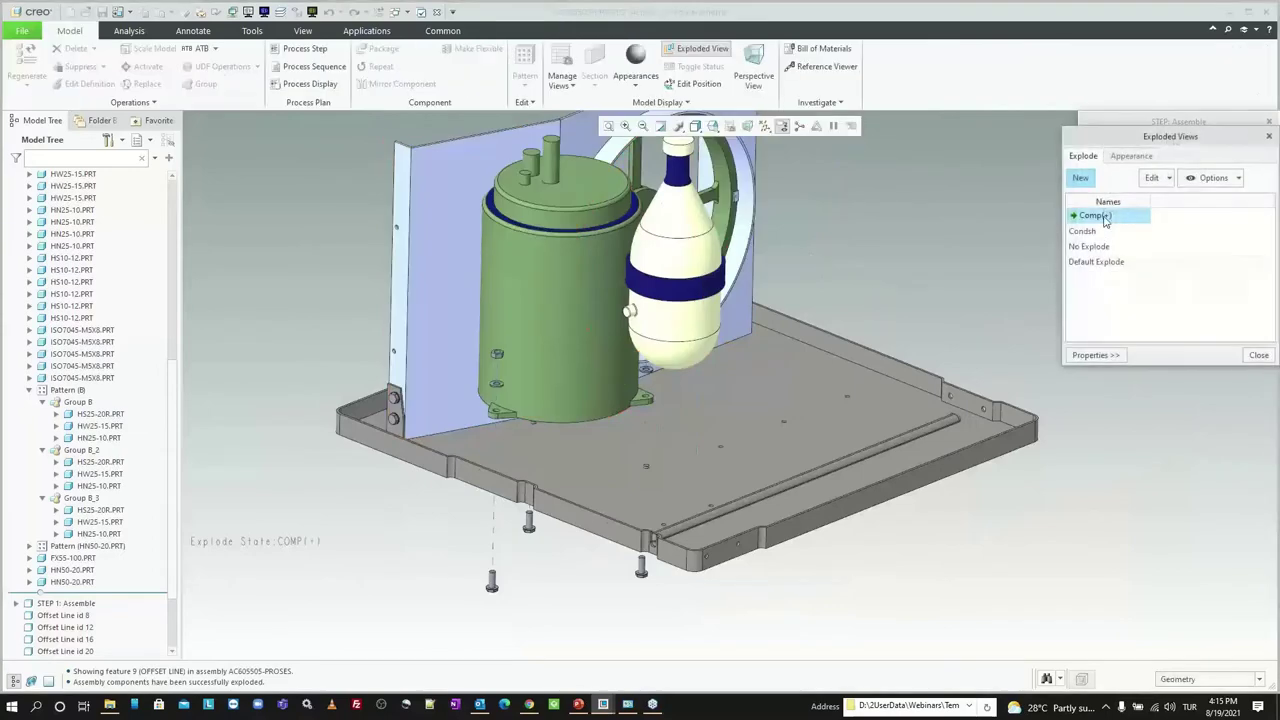
Step: Save the COMP explode state and finish the Assemble step definition
{"action": "right_click", "coordinate": [1104, 216]}
{"action": "left_click", "coordinate": [1140, 239]}
{"action": "left_click", "coordinate": [1243, 346]}
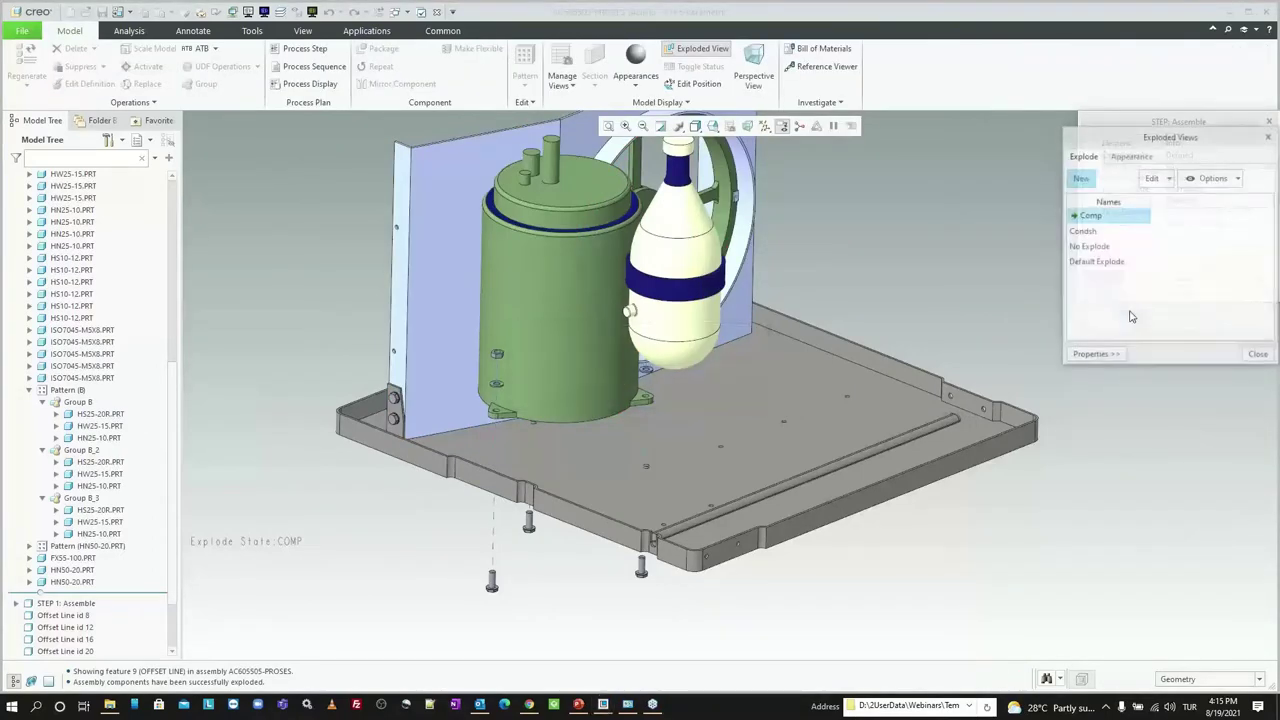
{"action": "left_click", "coordinate": [1258, 356]}
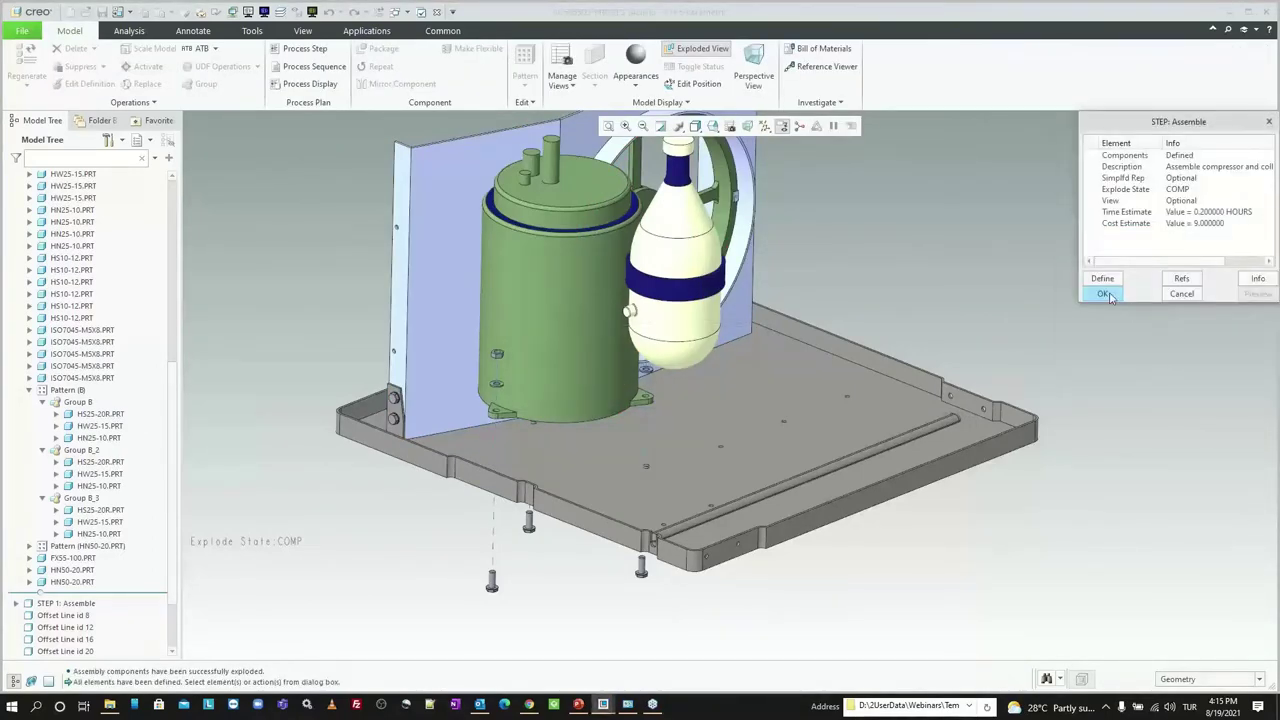
{"action": "left_click", "coordinate": [1104, 294]}
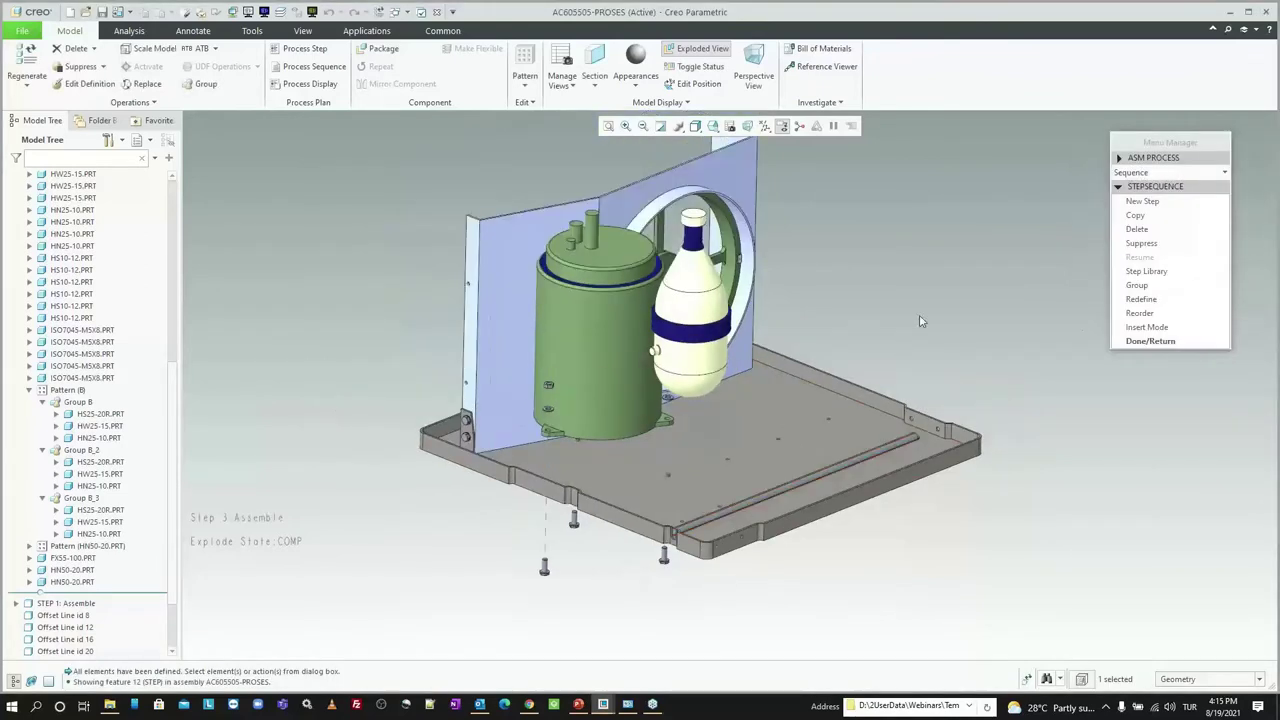
{"action": "middle_click", "coordinate": [976, 299]}
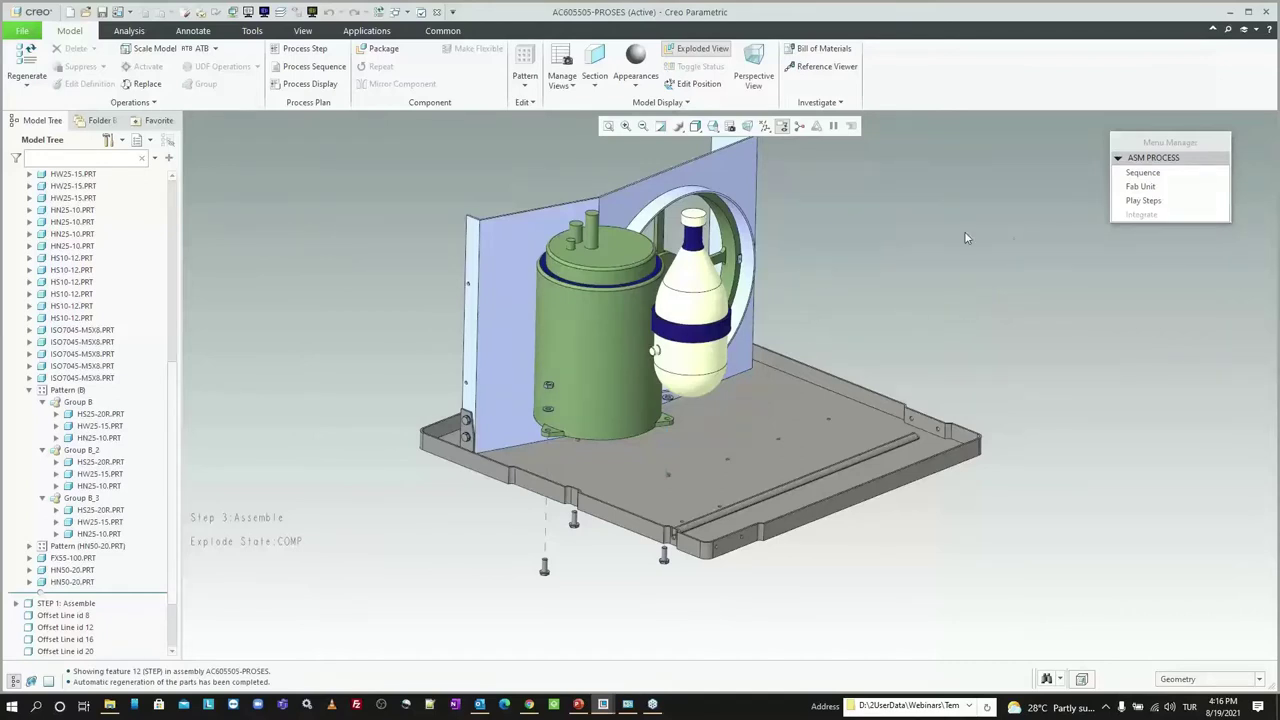
Step: Add a new General-type step to the sequence, listing types such as Paint and Clean
{"action": "left_click", "coordinate": [1177, 174]}
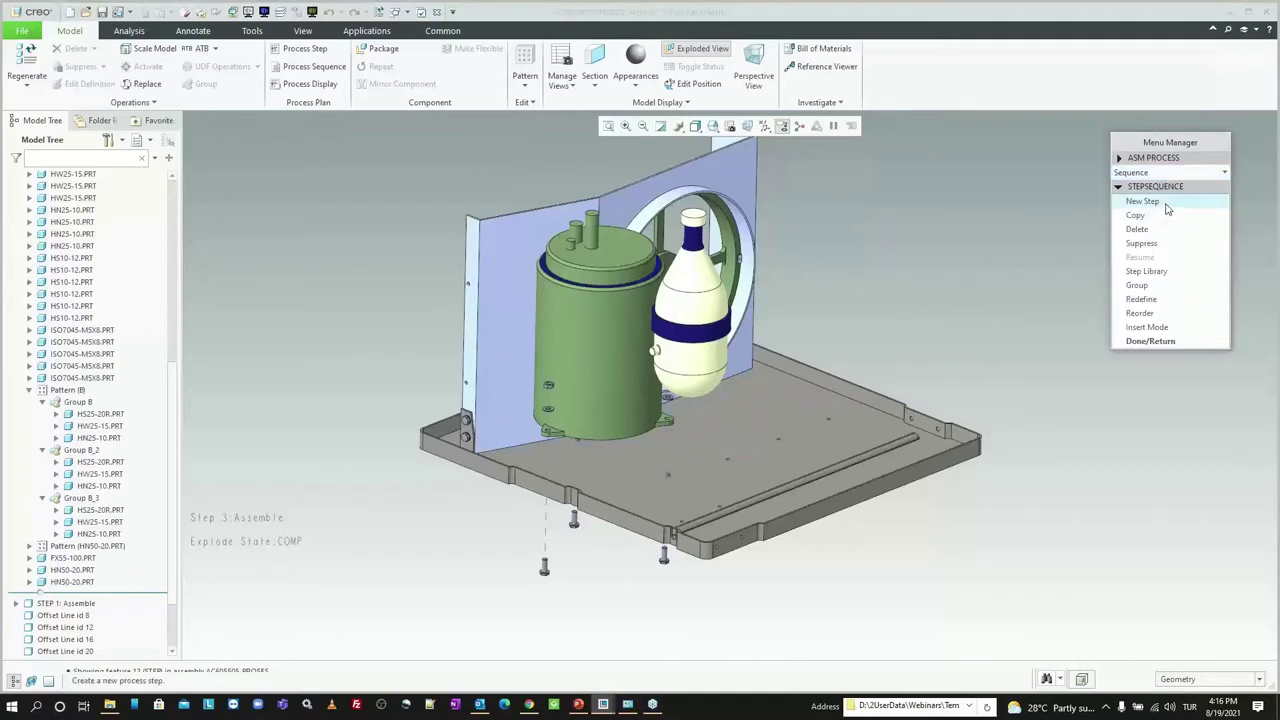
{"action": "left_click", "coordinate": [1171, 204]}
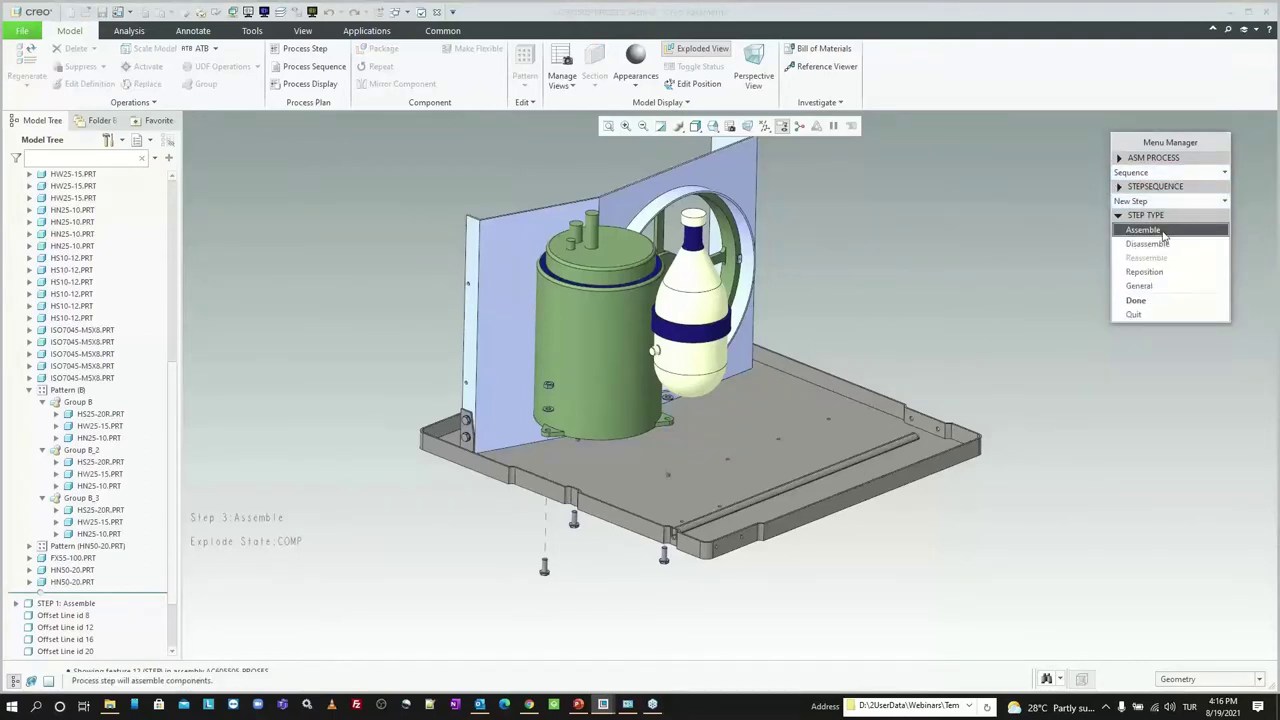
{"action": "left_click", "coordinate": [1158, 290]}
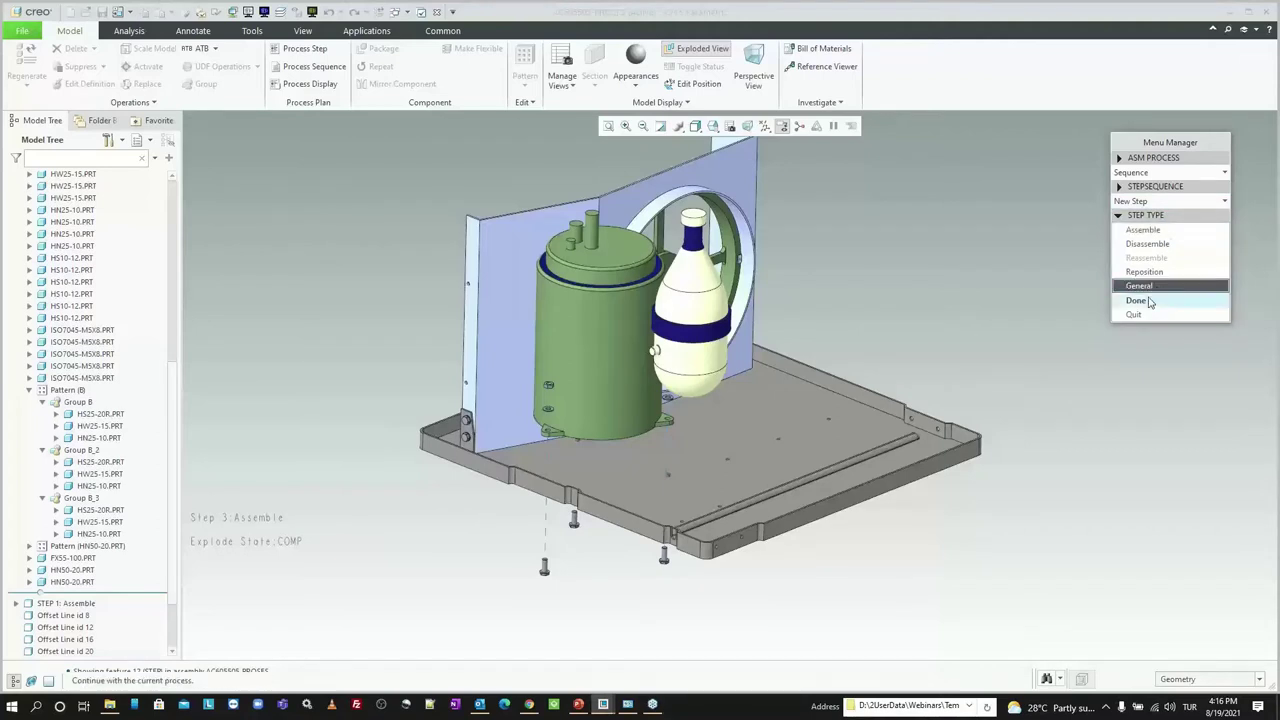
{"action": "left_click", "coordinate": [1151, 300]}
{"action": "left_click_drag", "start_coordinate": [1221, 318], "coordinate": [1152, 338]}
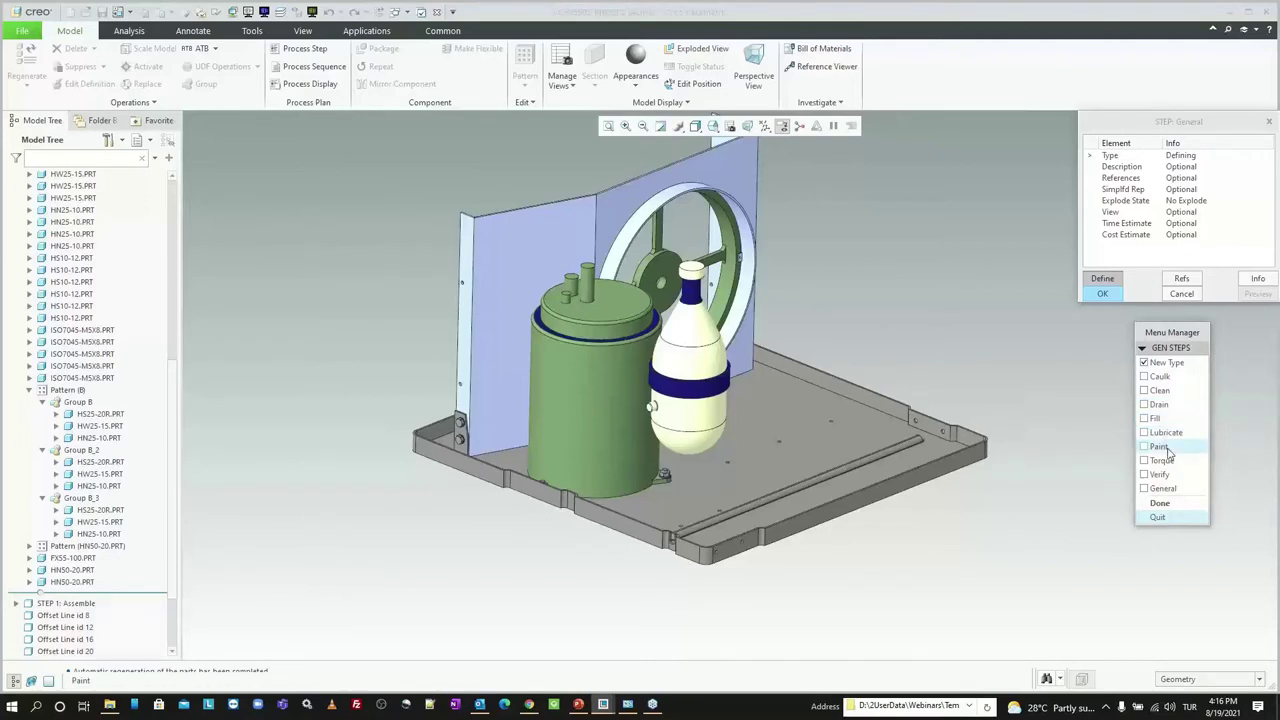
Step: Make the step a Lubricate type described as 'Lubricate motor shaft hole'
{"action": "left_click", "coordinate": [1147, 436]}
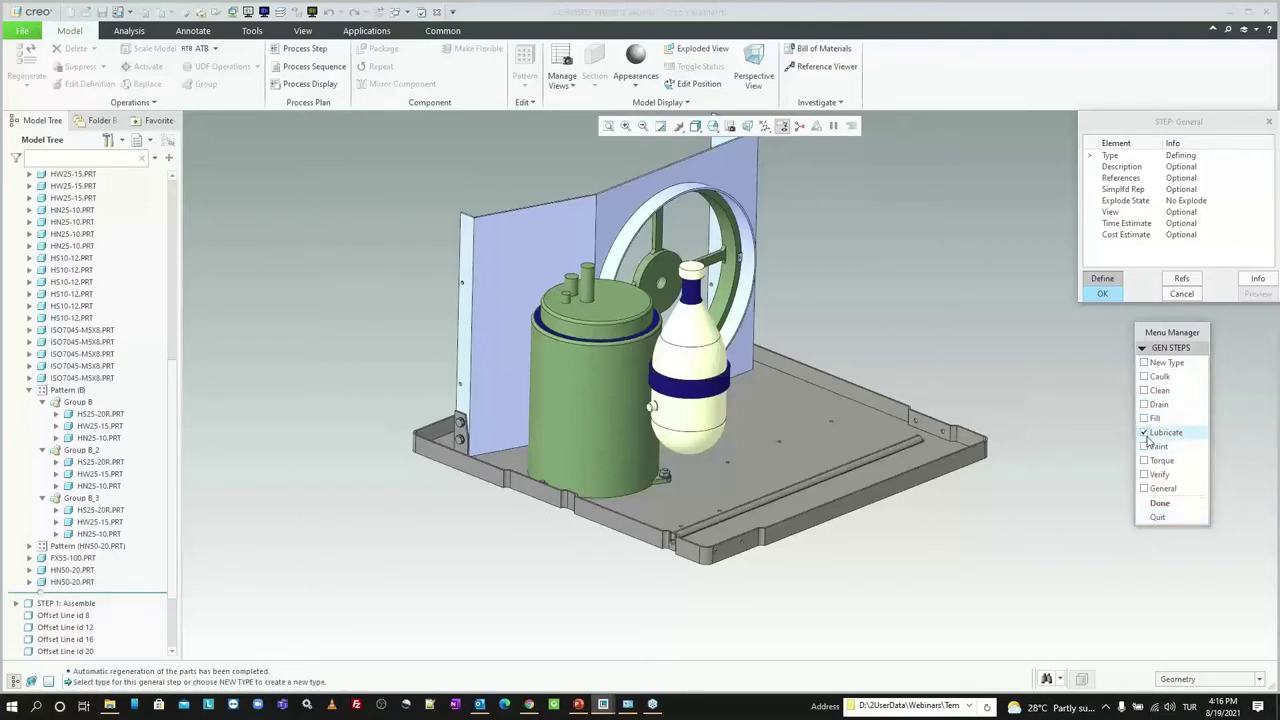
{"action": "left_click", "coordinate": [1160, 503]}
{"action": "double_click", "coordinate": [1122, 166]}
{"action": "type", "text": "Lubricate motor shaft hole"}
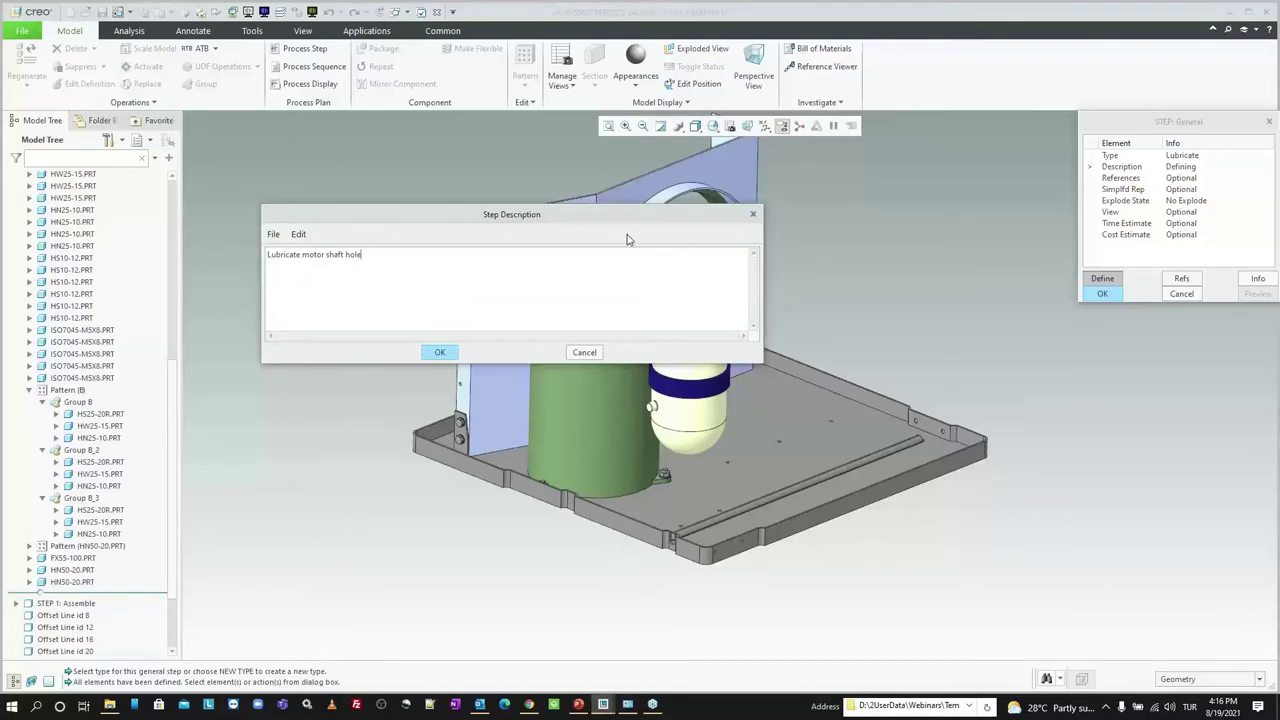
{"action": "key", "text": "Return"}
Step: Set the step's time estimate to 0.2 hours
{"action": "double_click", "coordinate": [1119, 225]}
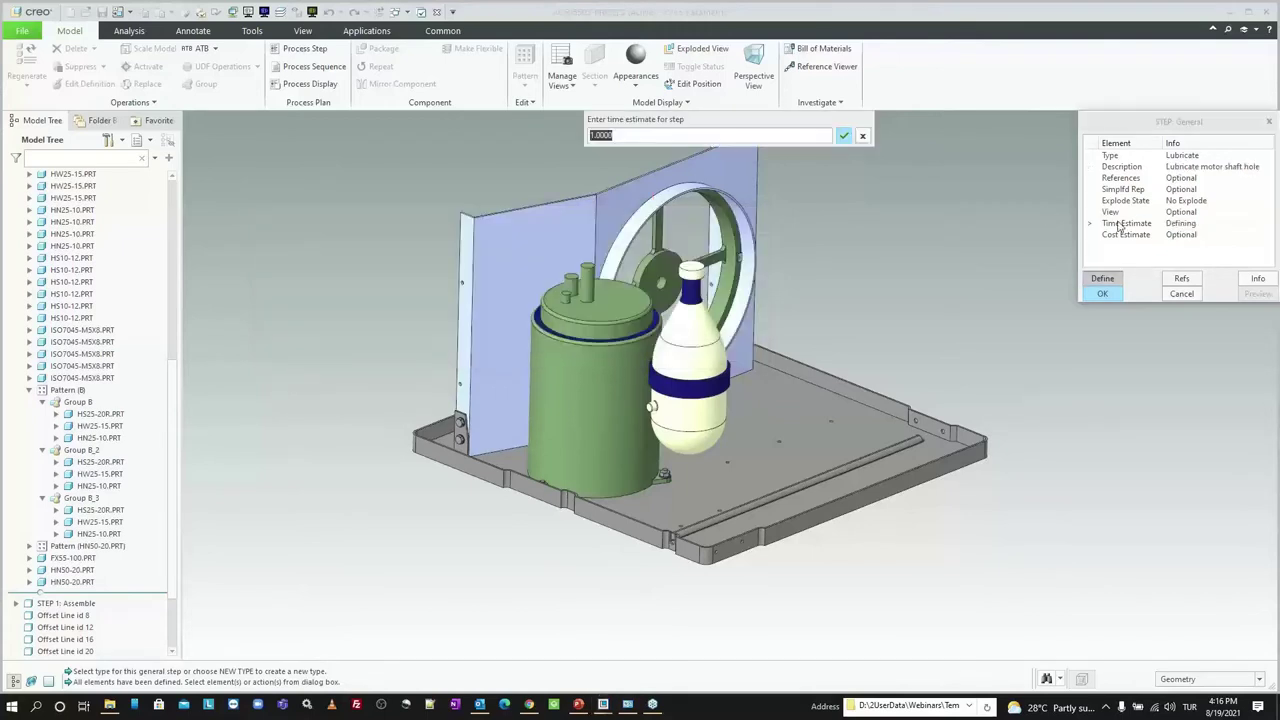
{"action": "type", "text": "0.2"}
{"action": "key", "text": "Return"}
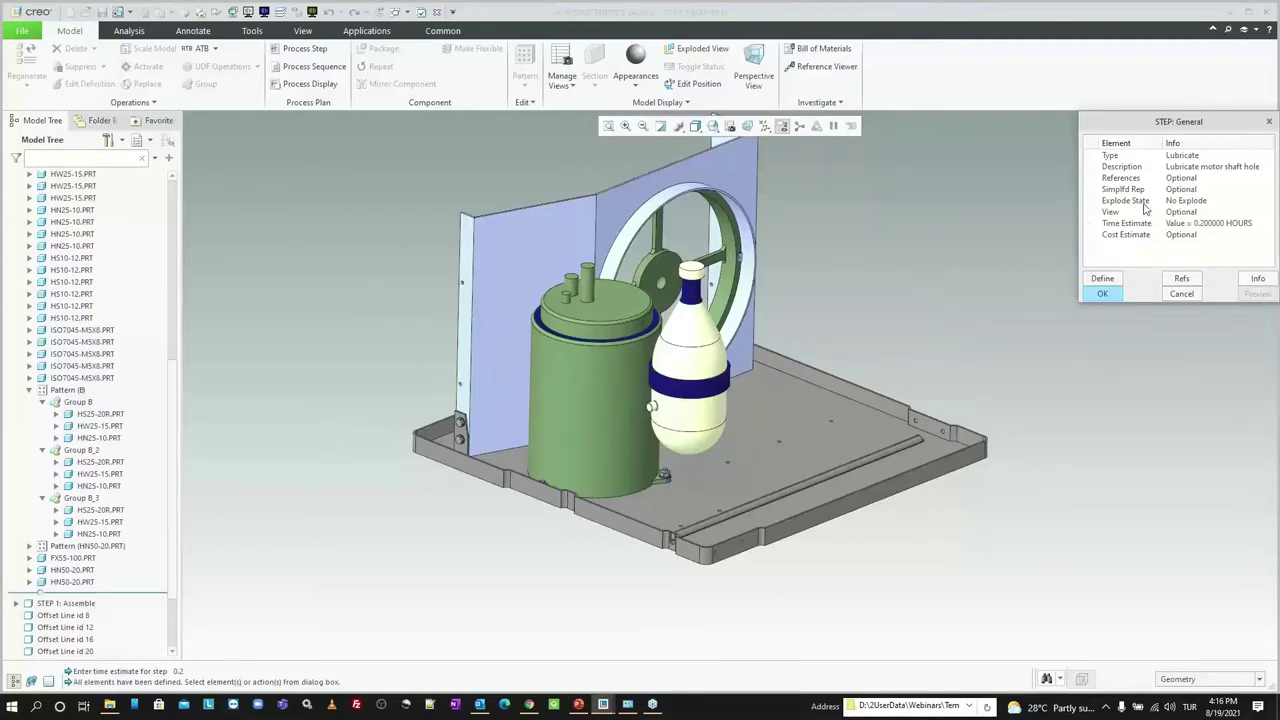
{"action": "left_click", "coordinate": [1145, 203]}
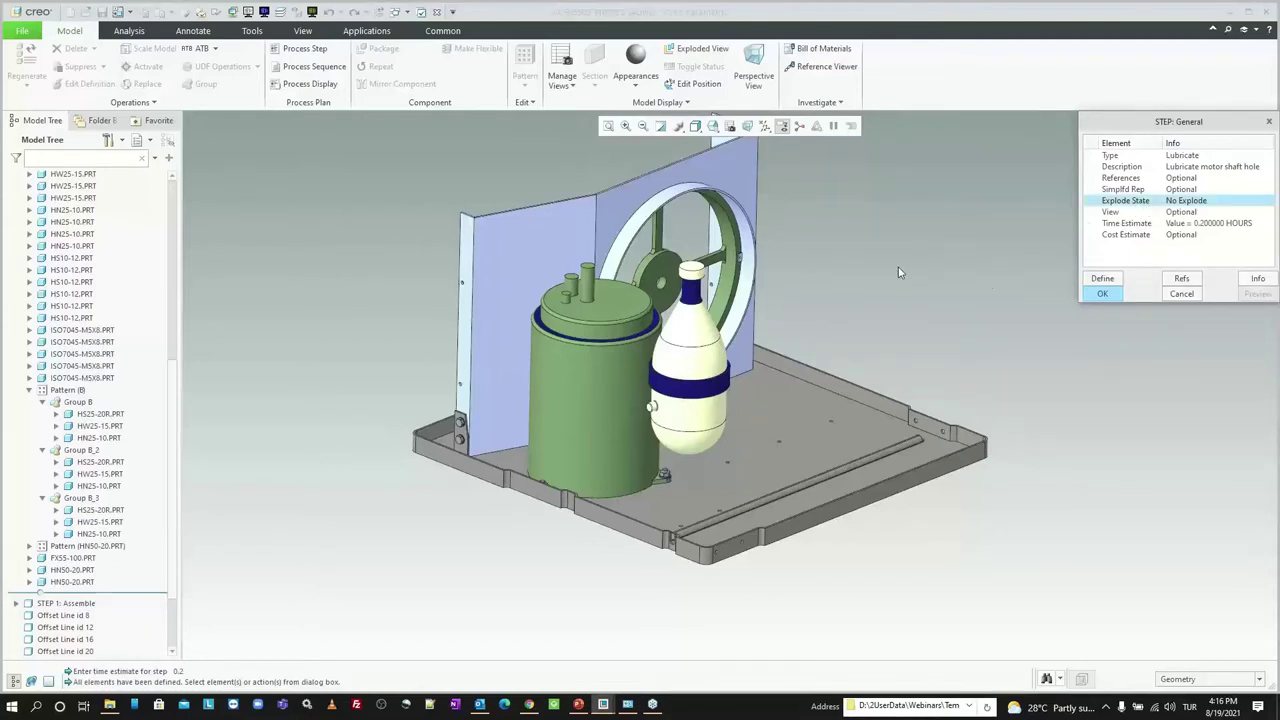
Step: Start defining the step's references using surface picking
{"action": "left_click", "coordinate": [1138, 179]}
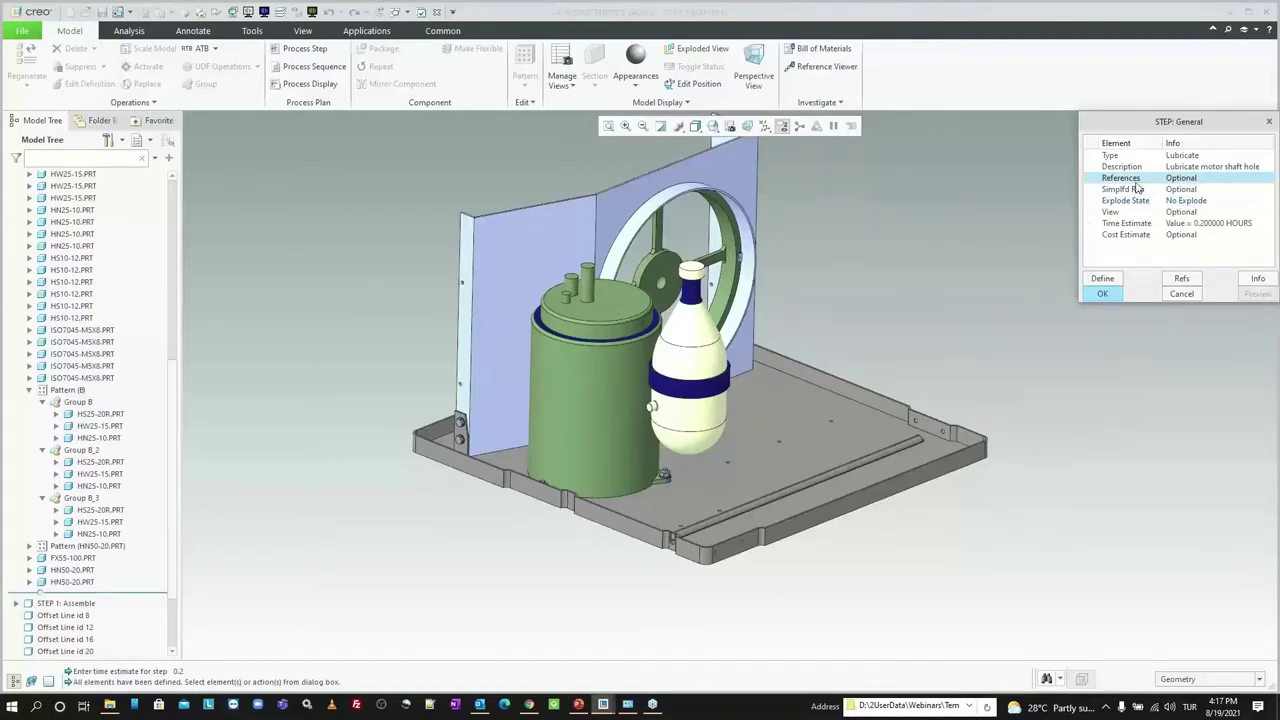
{"action": "left_click", "coordinate": [1102, 280]}
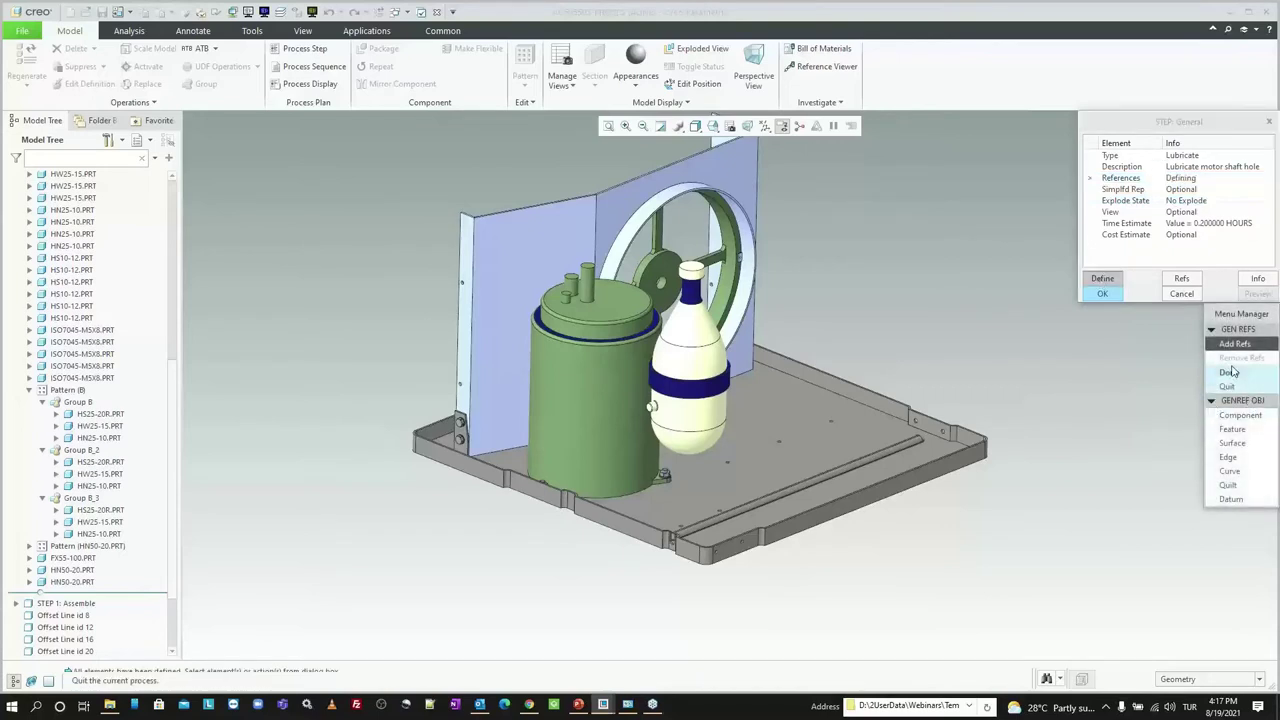
{"action": "left_click_drag", "start_coordinate": [1238, 314], "coordinate": [1169, 321]}
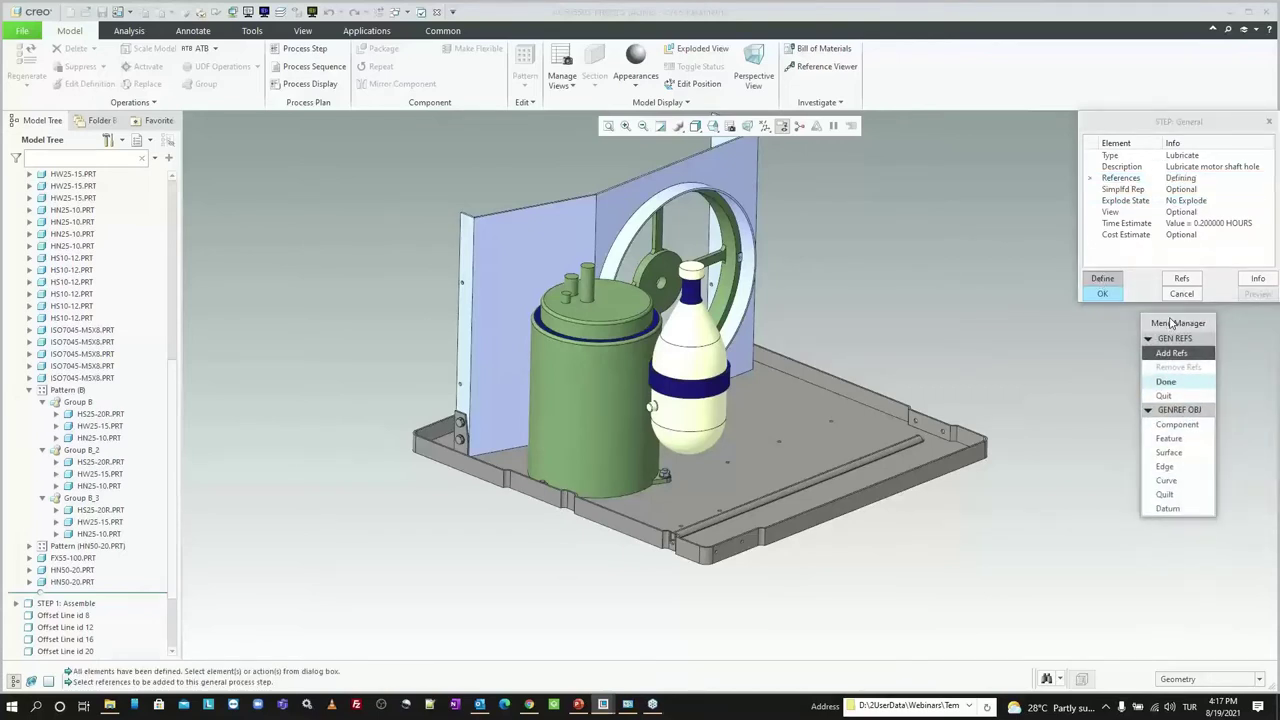
{"action": "left_click", "coordinate": [1174, 453]}
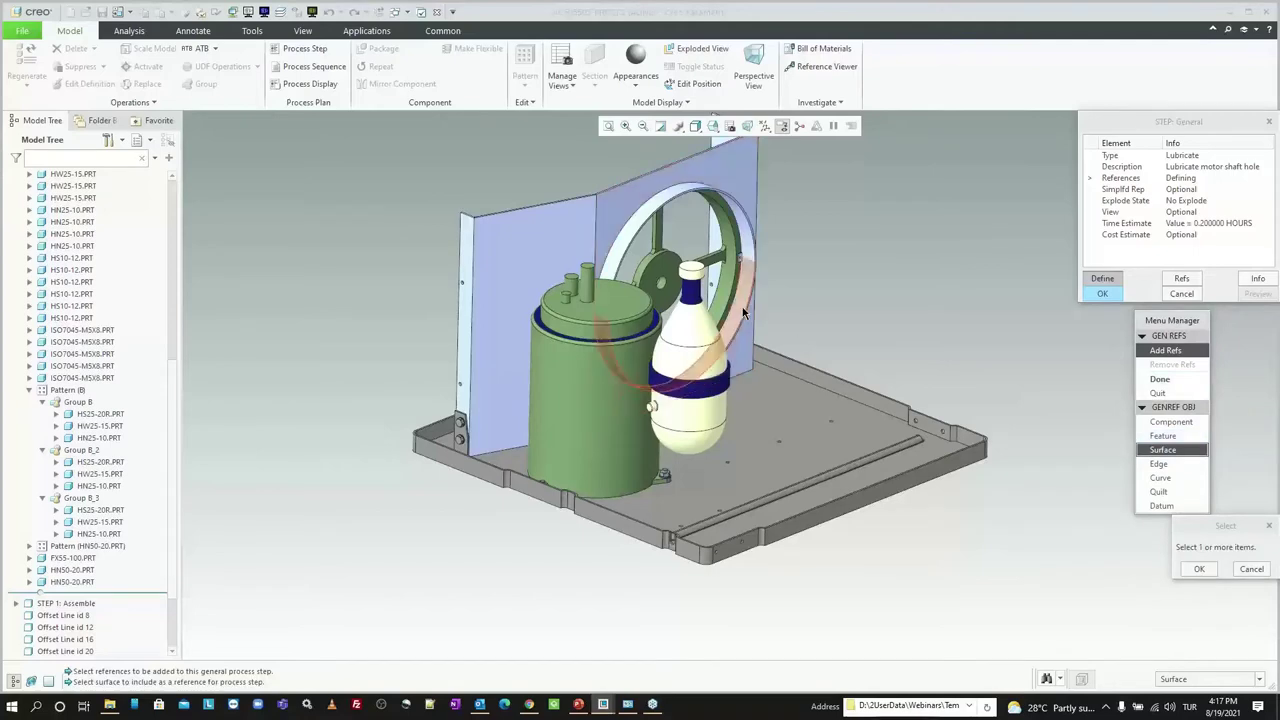
{"action": "scroll", "coordinate": [664, 276], "scroll_direction": "down", "scroll_amount": 3}
{"action": "scroll", "coordinate": [667, 276], "scroll_direction": "down", "scroll_amount": 3}
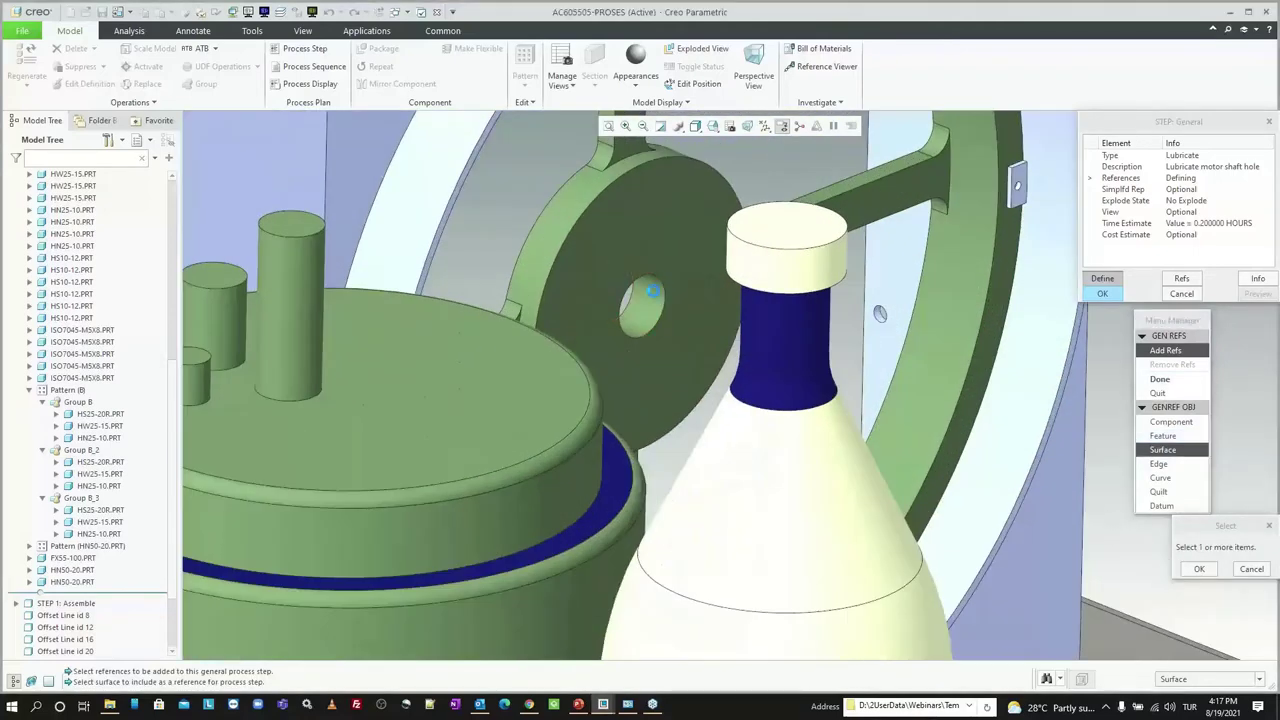
Step: Reference both halves of the pulley's motor shaft hole surface and confirm the Lubricate step
{"action": "left_click", "coordinate": [652, 325]}
{"action": "left_click", "coordinate": [628, 350]}
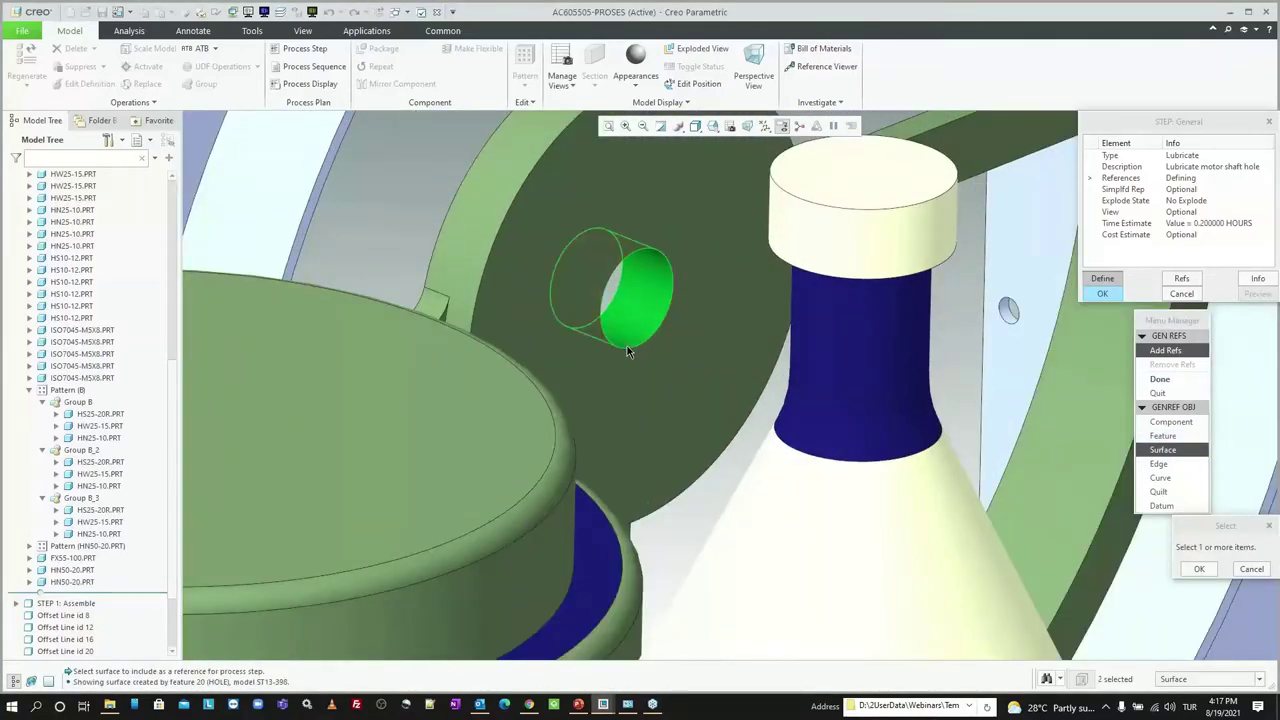
{"action": "scroll", "coordinate": [615, 327], "scroll_direction": "up", "scroll_amount": 3}
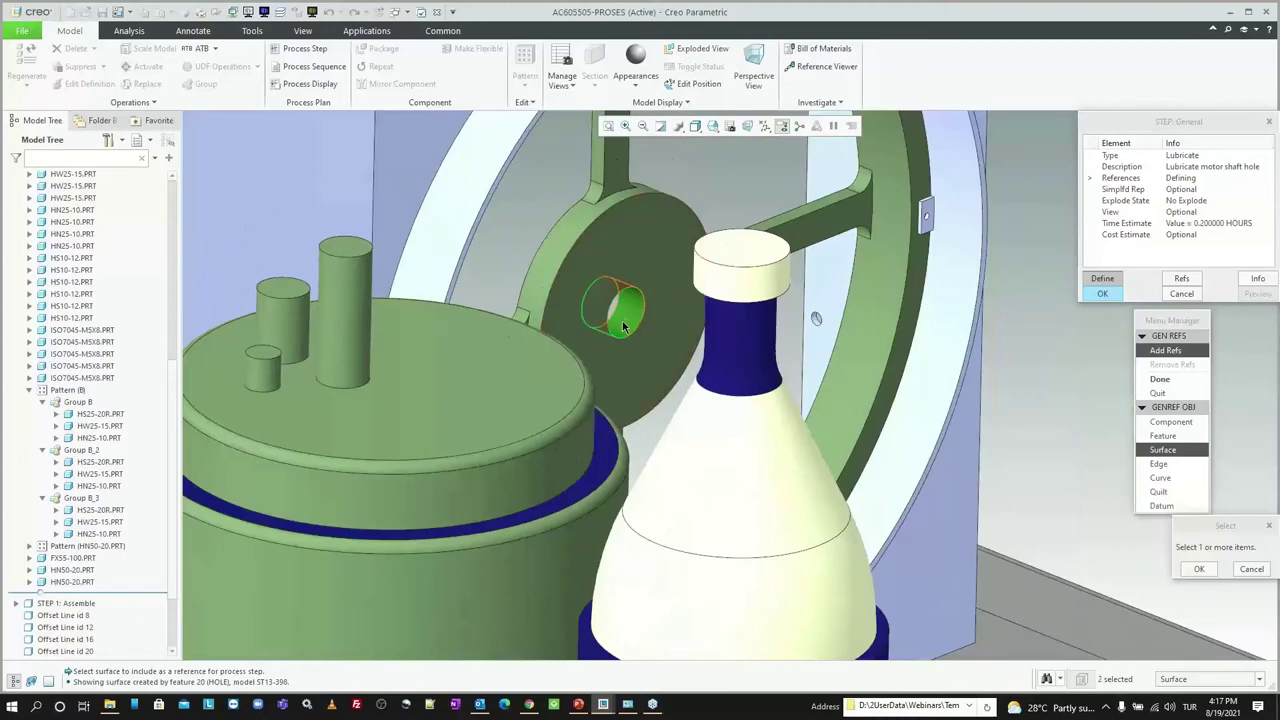
{"action": "scroll", "coordinate": [632, 290], "scroll_direction": "up", "scroll_amount": 5}
{"action": "middle_click", "coordinate": [851, 310]}
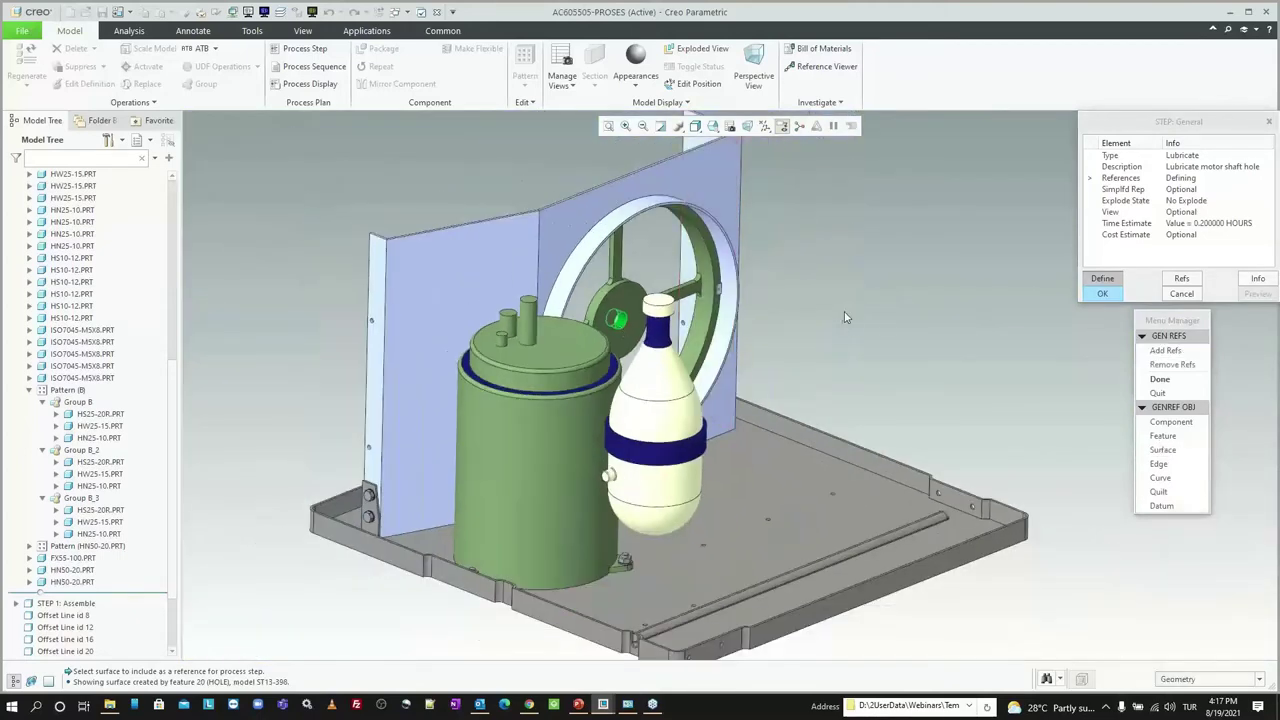
{"action": "middle_click", "coordinate": [845, 315]}
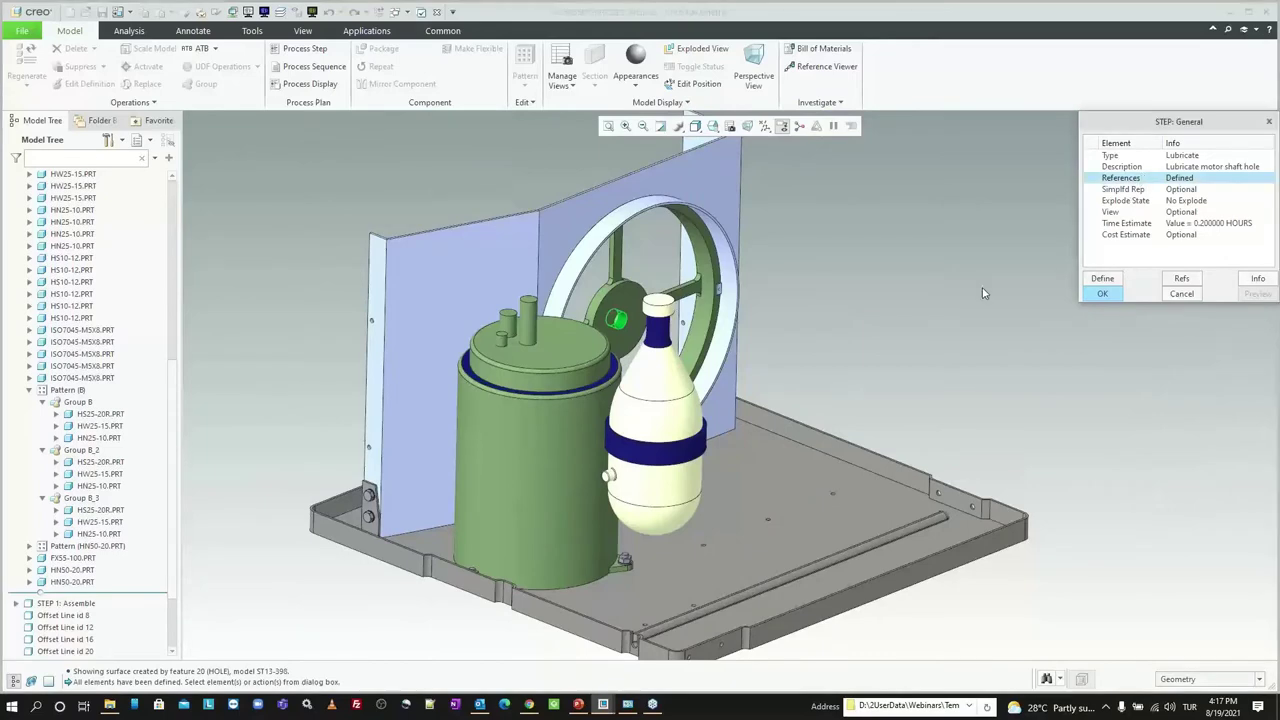
{"action": "left_click", "coordinate": [1102, 294]}
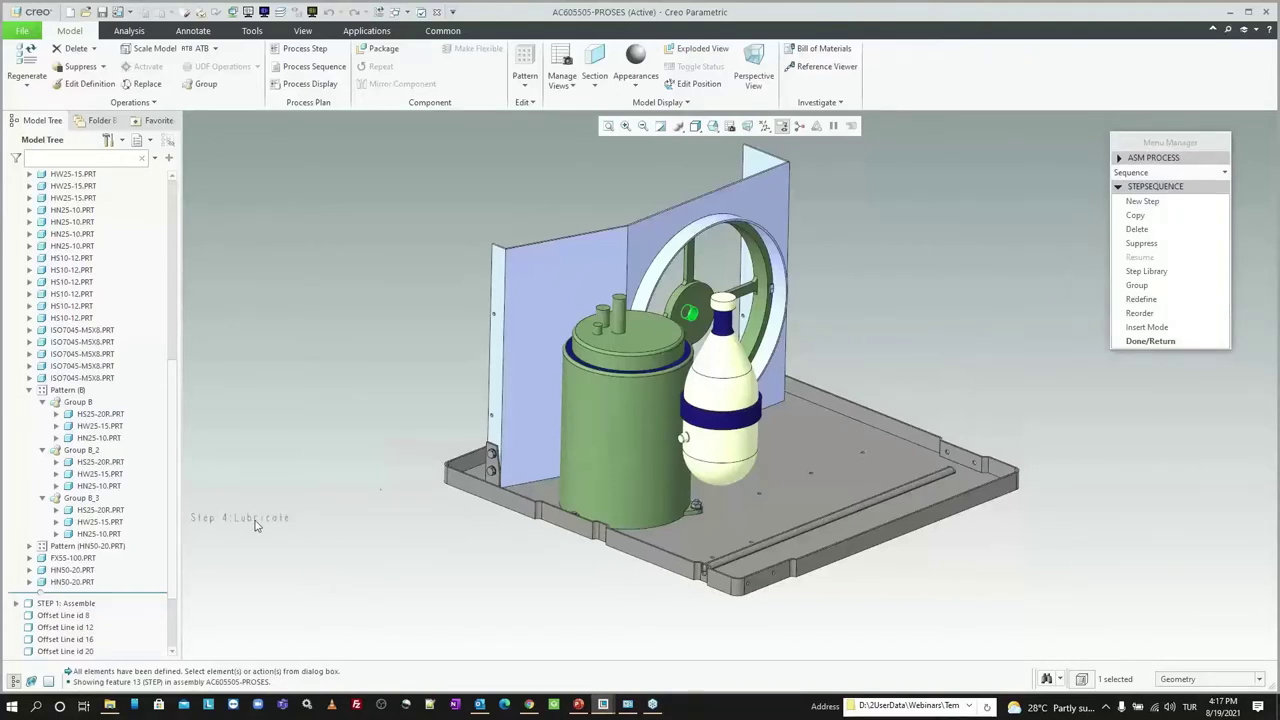
Step: Exit the Sequence menu with Done/Return back to the ASM PROCESS options
{"action": "left_click", "coordinate": [1138, 342]}
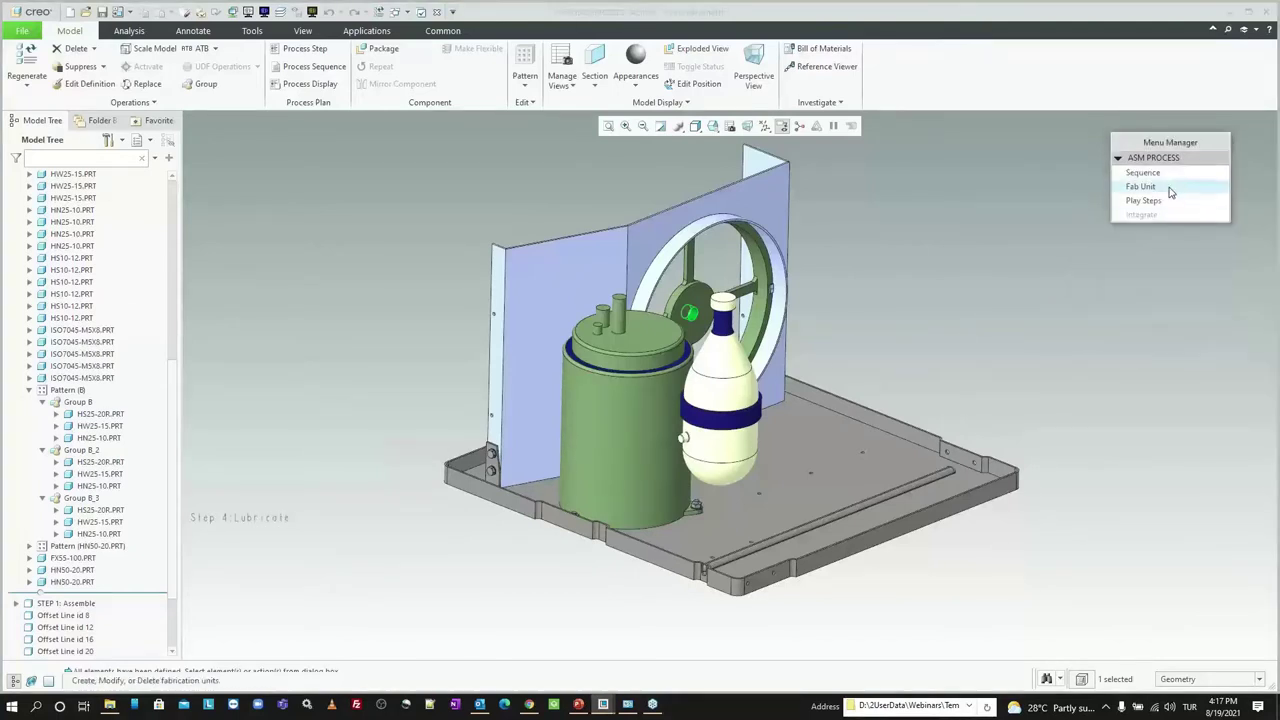
{"action": "left_click", "coordinate": [1169, 176]}
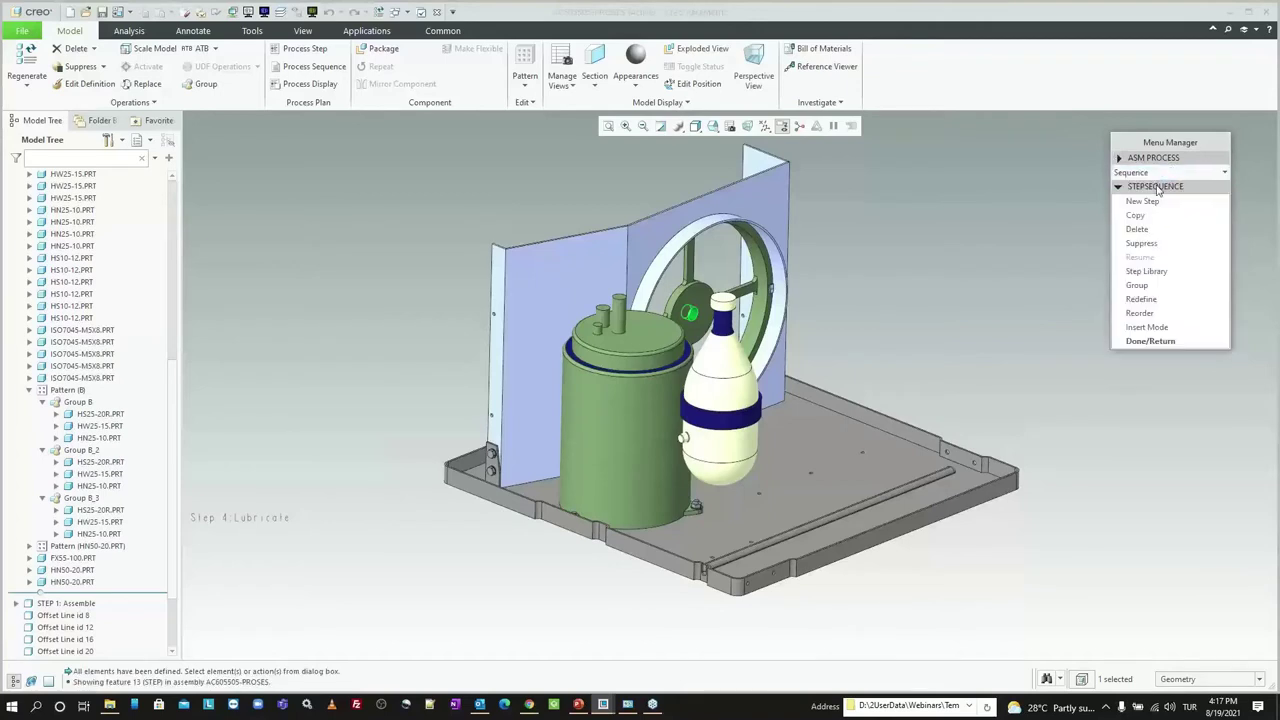
{"action": "left_click", "coordinate": [1176, 342]}
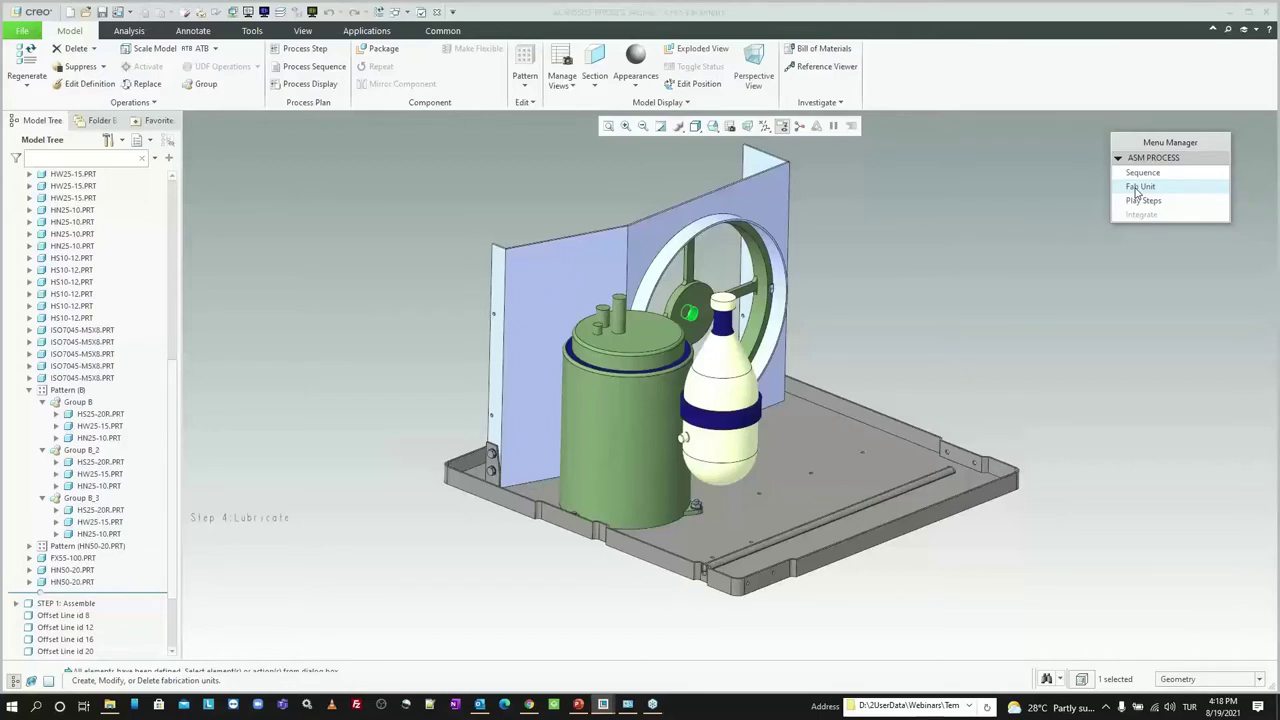
Step: Create a new fabrication unit named fan_motor
{"action": "left_click", "coordinate": [1137, 188]}
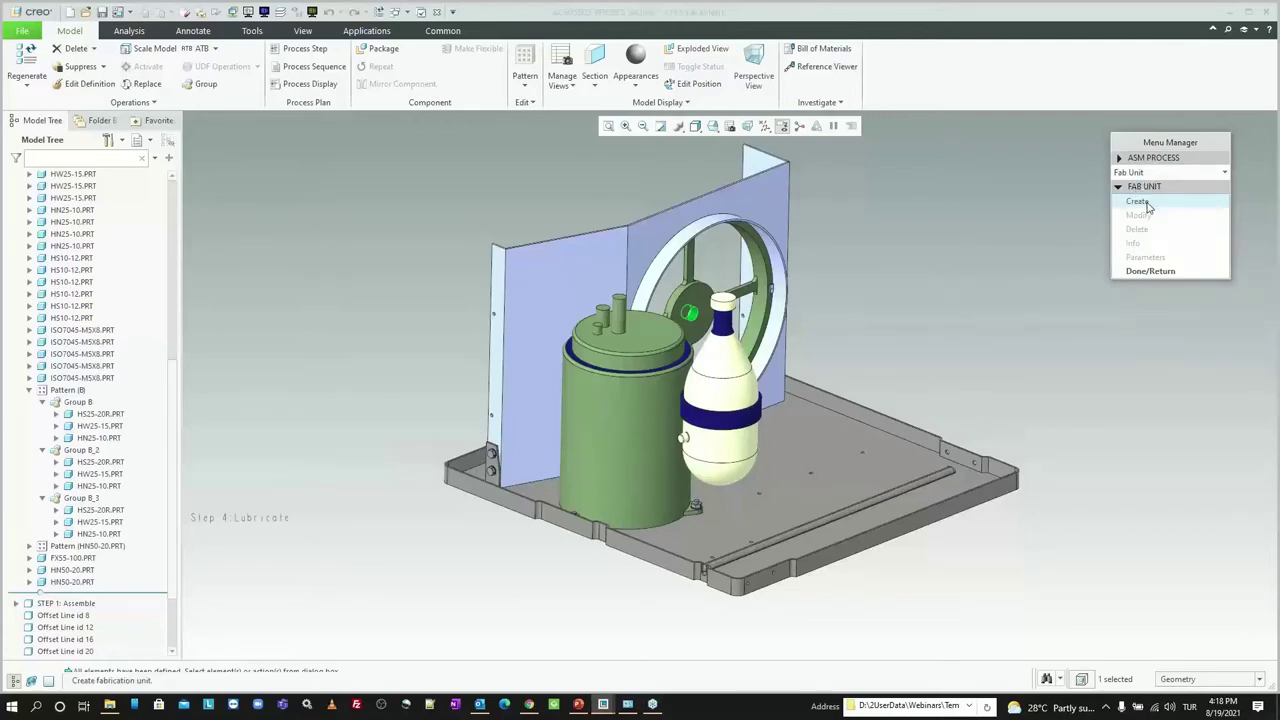
{"action": "left_click", "coordinate": [1138, 202]}
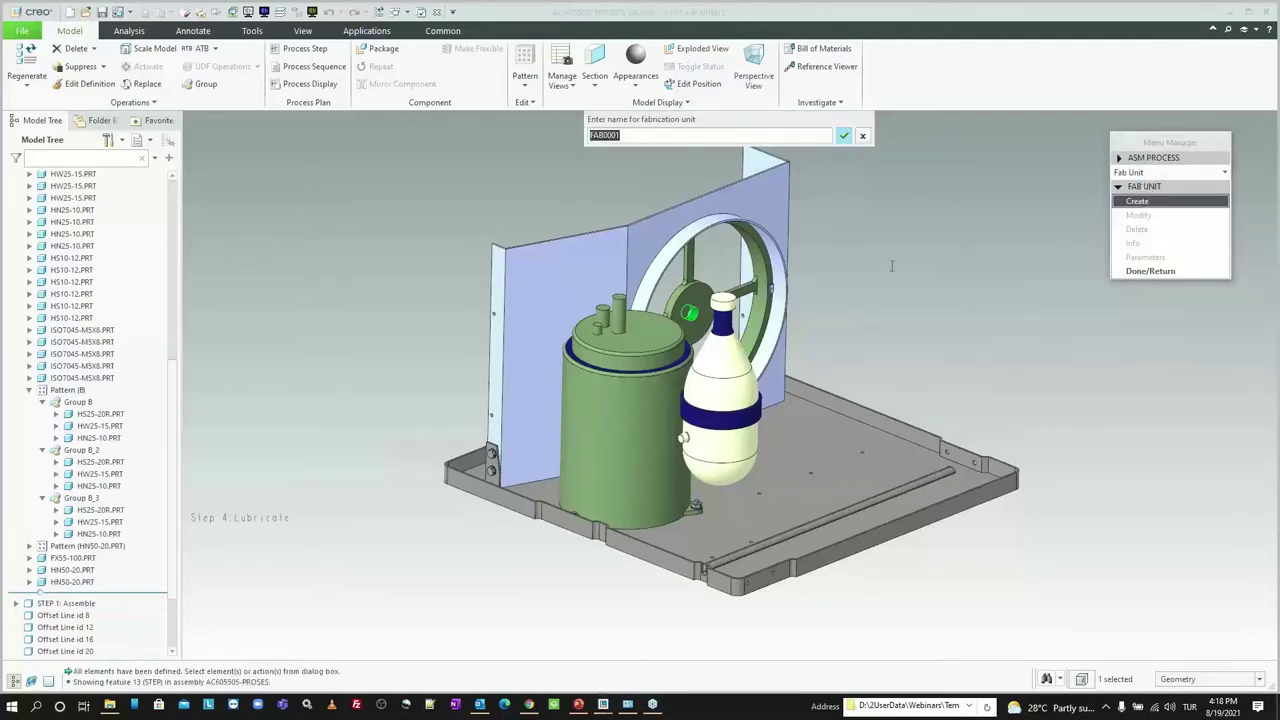
{"action": "type", "text": "fan_motor"}
{"action": "left_click", "coordinate": [843, 137]}
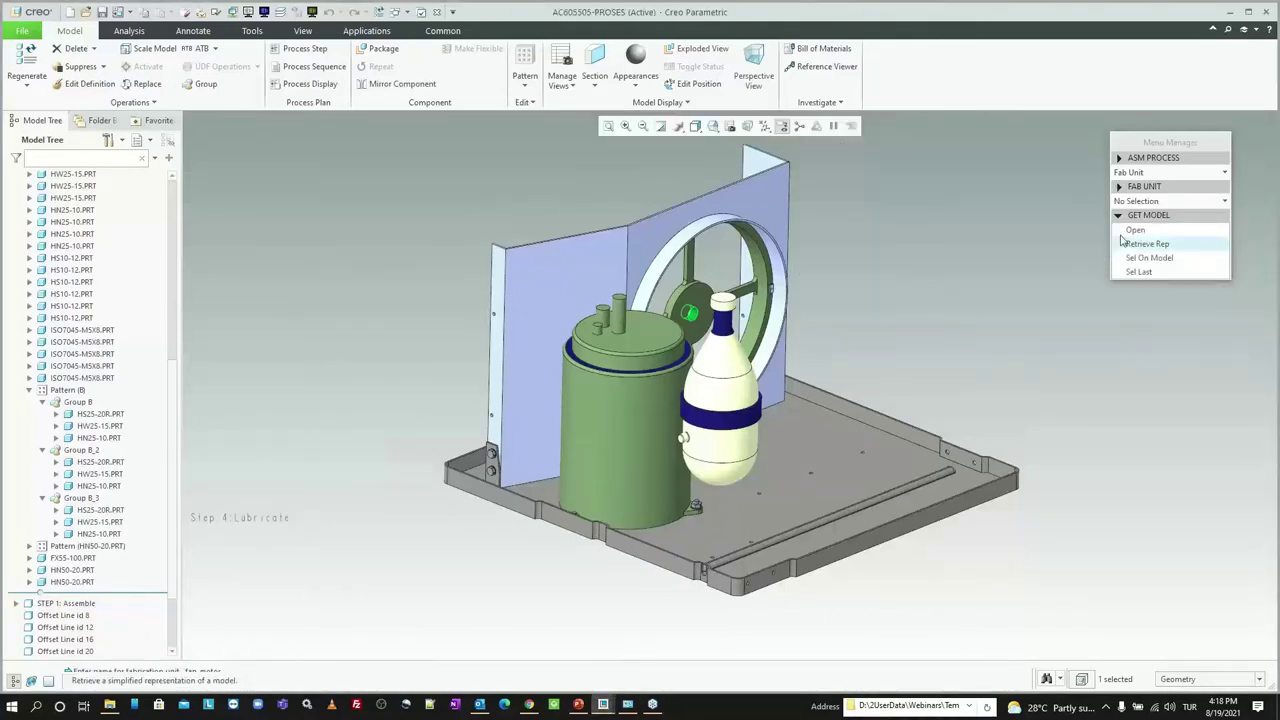
Step: Build the unit from ac60-5505.asm, selecting the fan motor and fan wheel
{"action": "left_click", "coordinate": [1130, 231]}
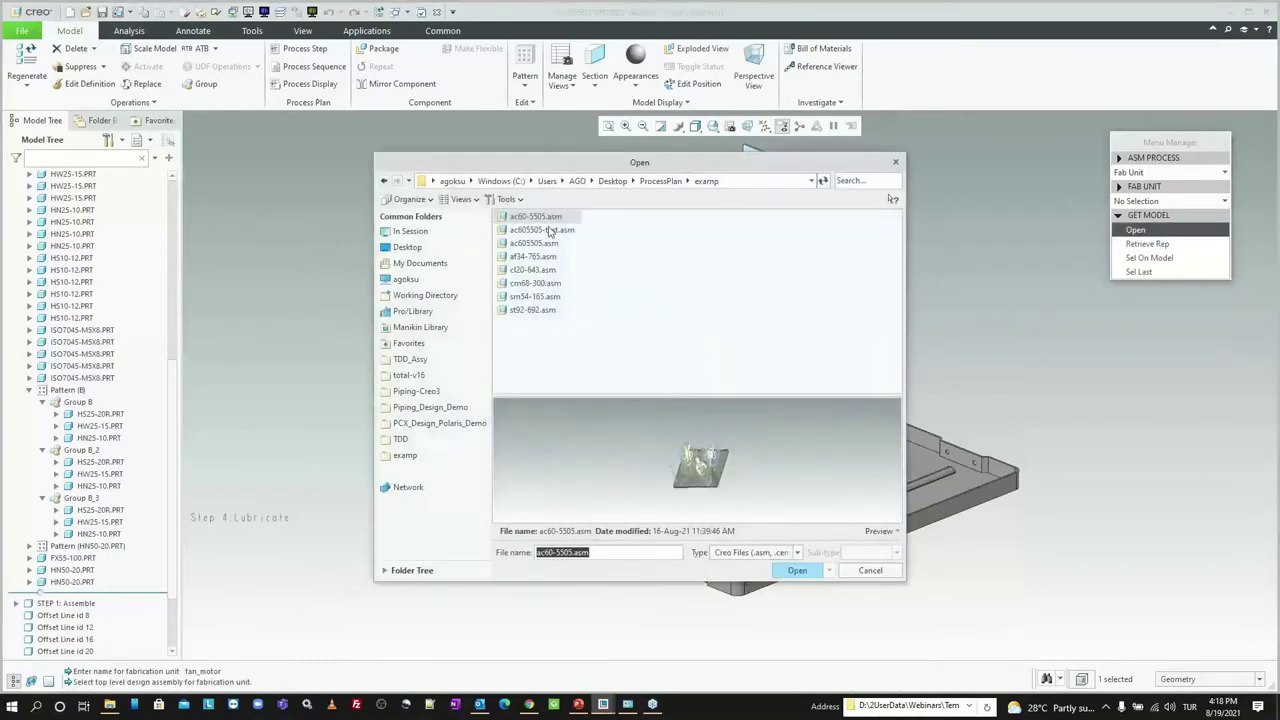
{"action": "left_click", "coordinate": [545, 219]}
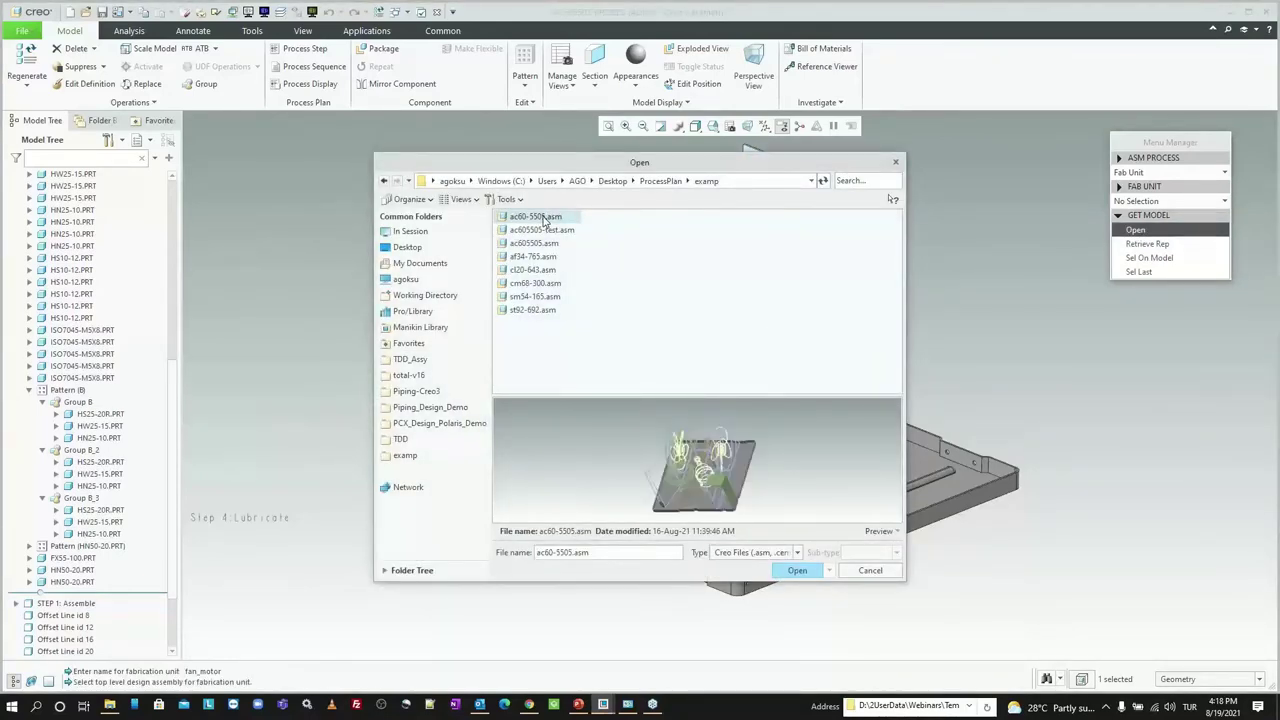
{"action": "double_click", "coordinate": [545, 219]}
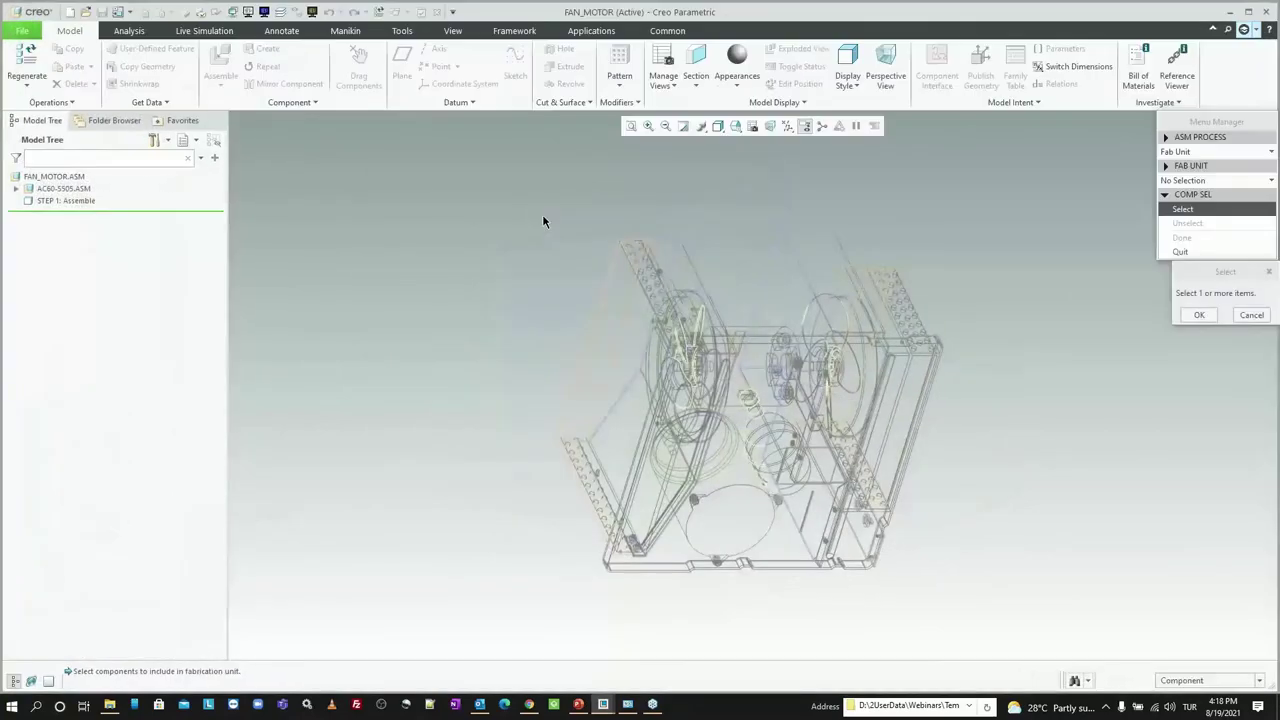
{"action": "middle_click_drag", "start_coordinate": [701, 287], "coordinate": [745, 341]}
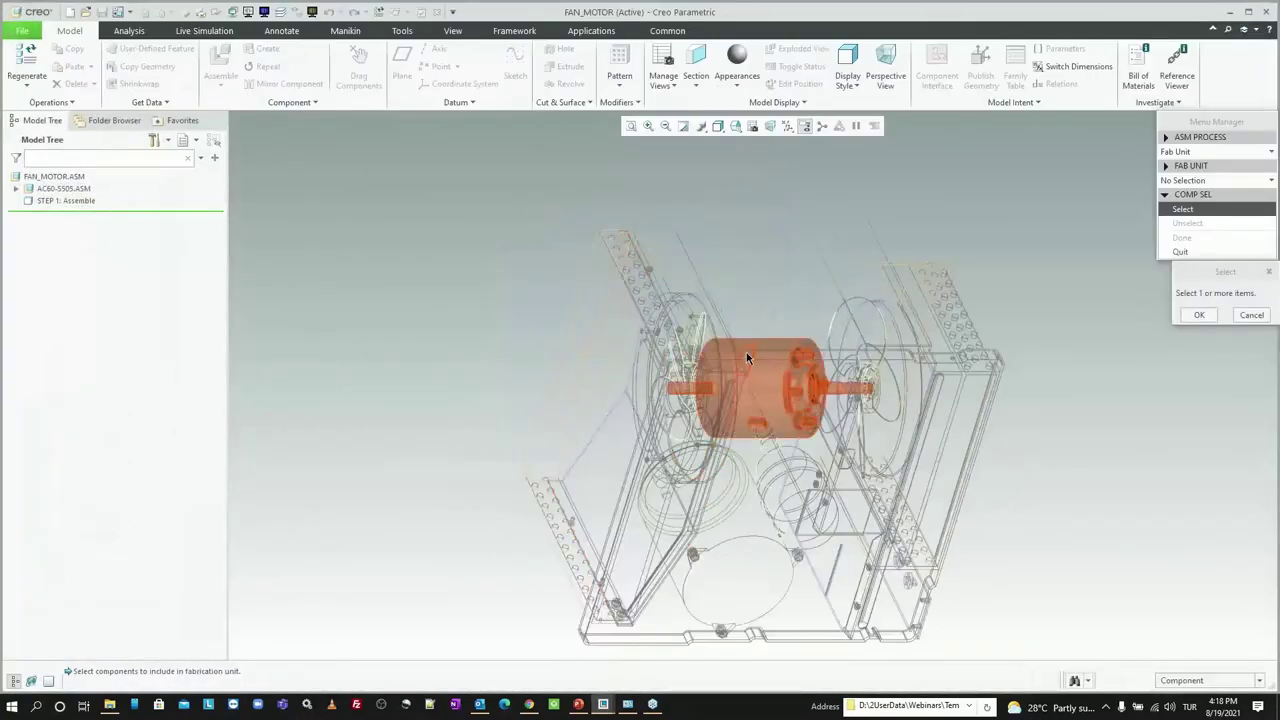
{"action": "left_click", "coordinate": [746, 355]}
{"action": "scroll", "coordinate": [746, 357], "scroll_direction": "down", "scroll_amount": 3}
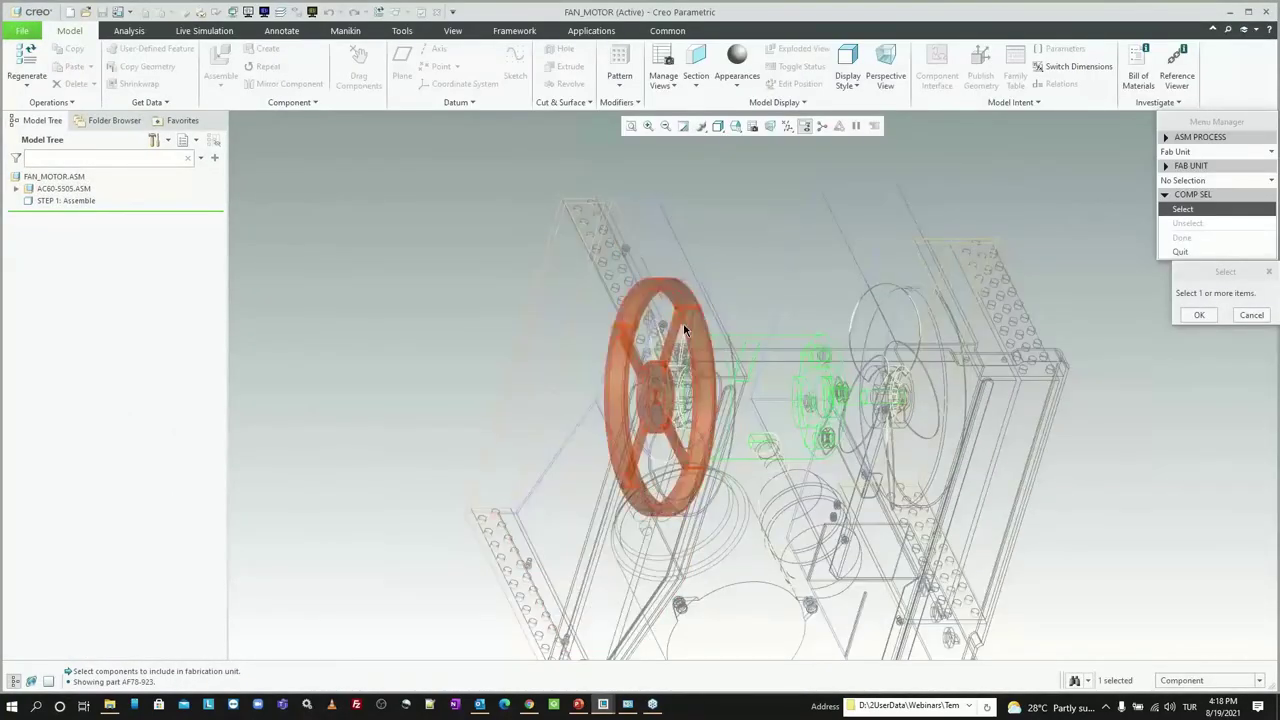
{"action": "left_click", "coordinate": [656, 340]}
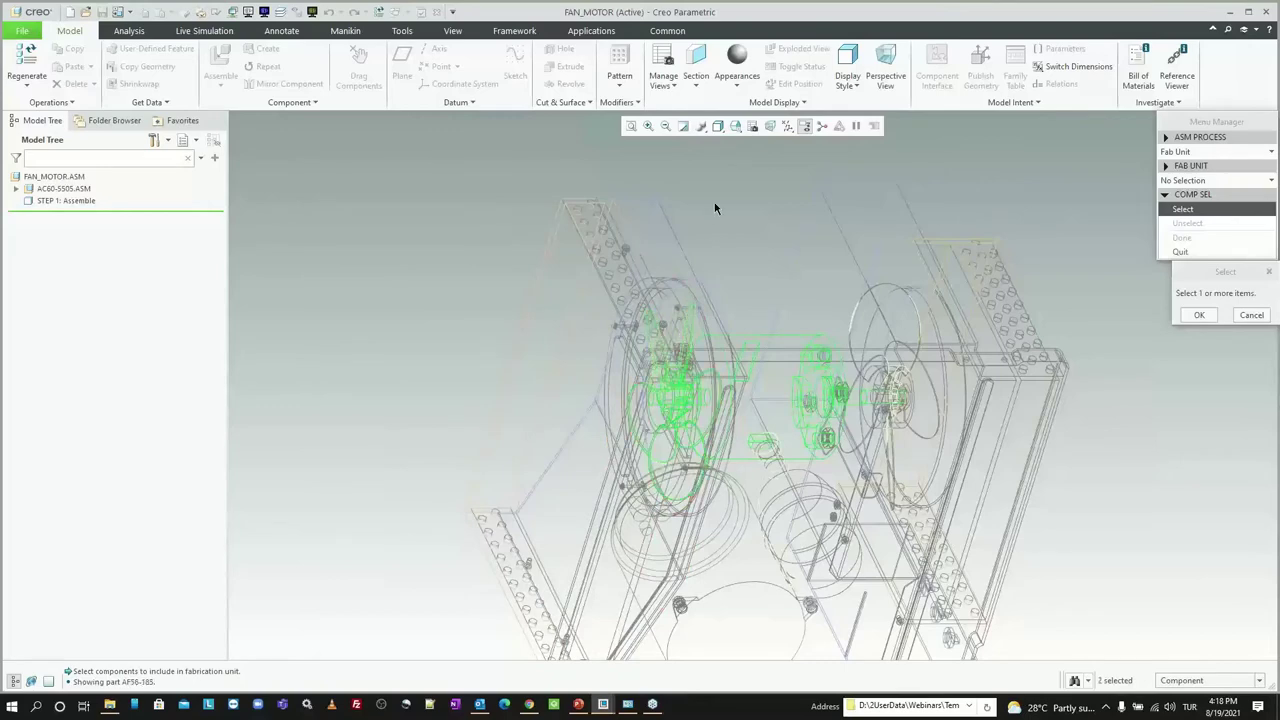
{"action": "left_click", "coordinate": [1199, 316]}
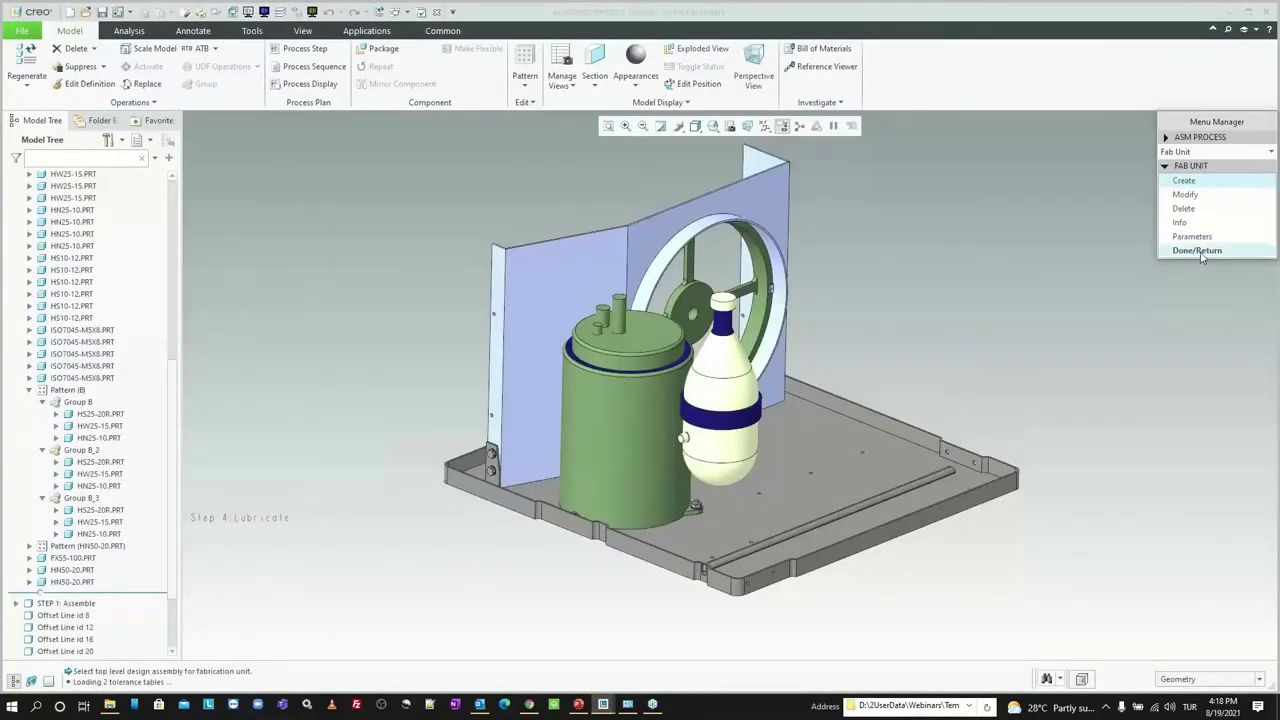
Step: Start a new Assemble step that places the FAN_MOTOR fabrication unit
{"action": "left_click", "coordinate": [1180, 250]}
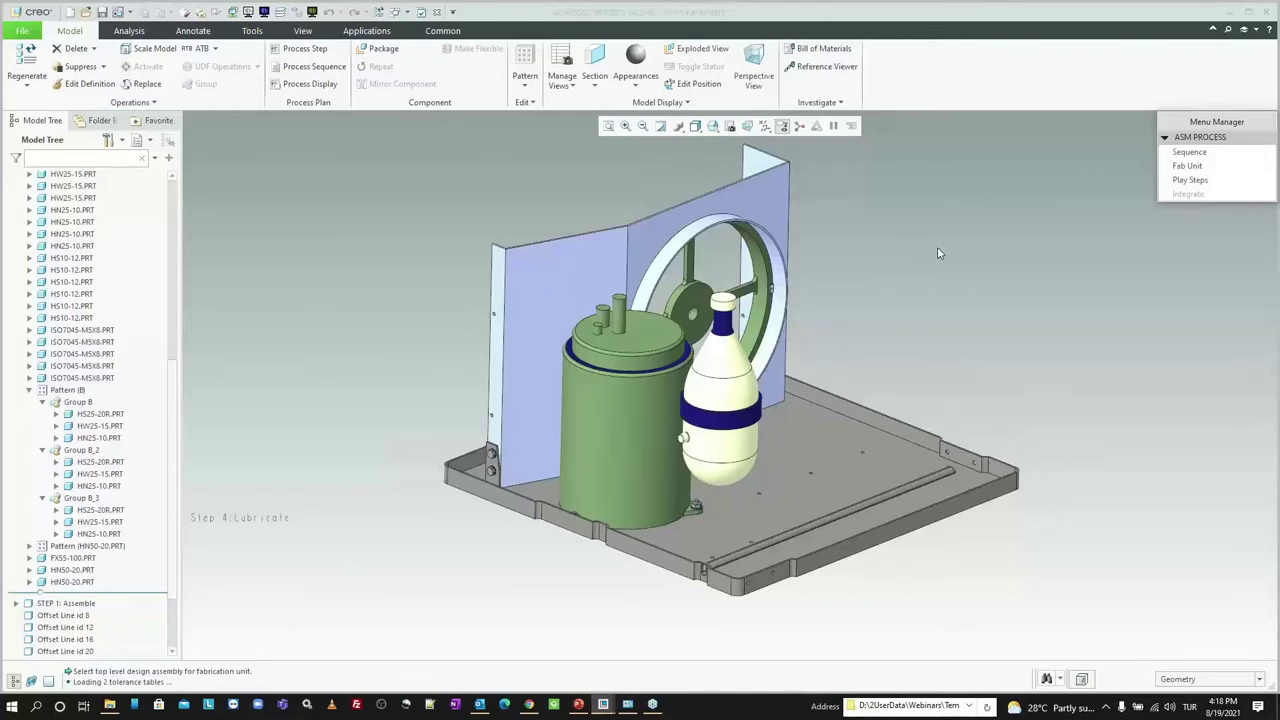
{"action": "left_click", "coordinate": [1186, 152]}
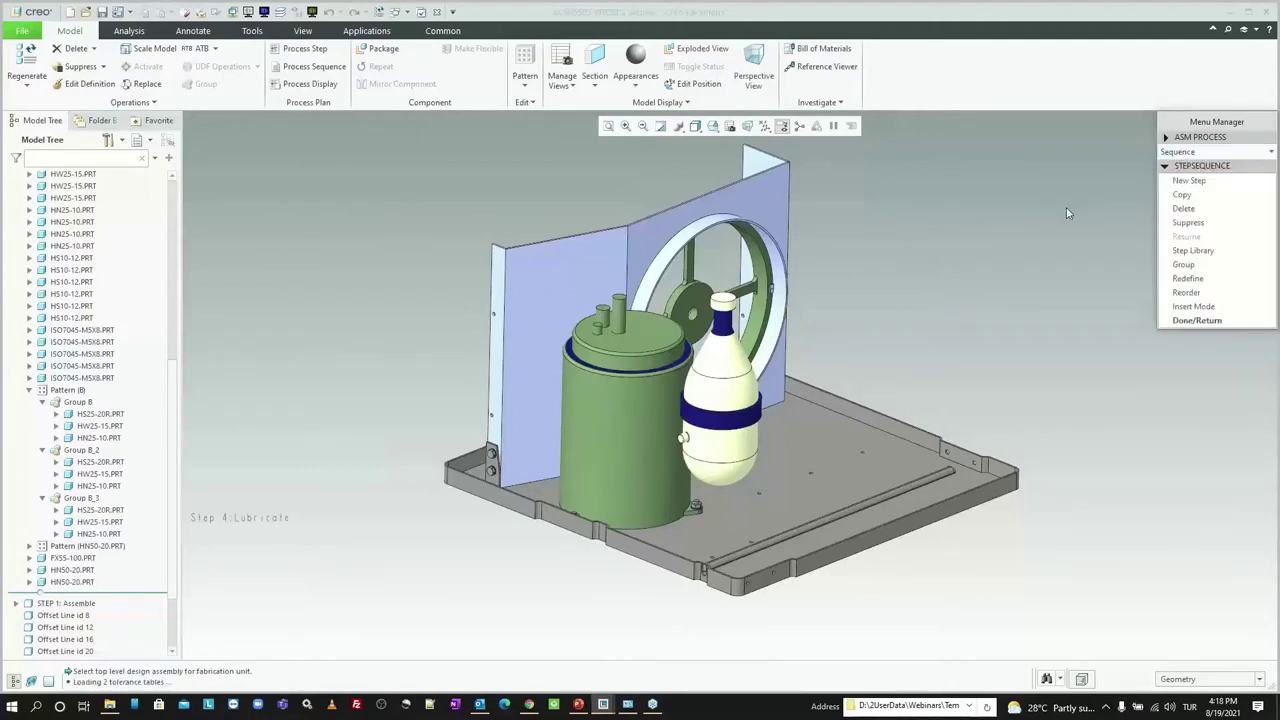
{"action": "left_click", "coordinate": [1189, 180]}
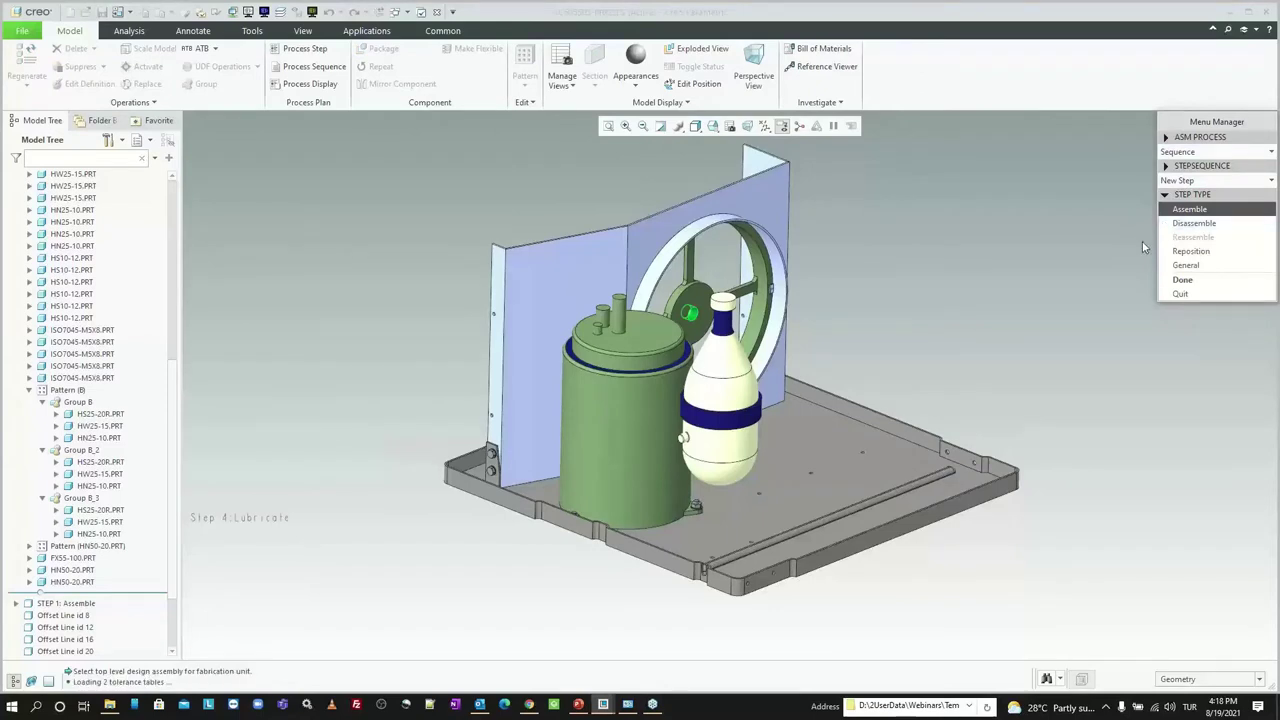
{"action": "left_click", "coordinate": [1181, 281]}
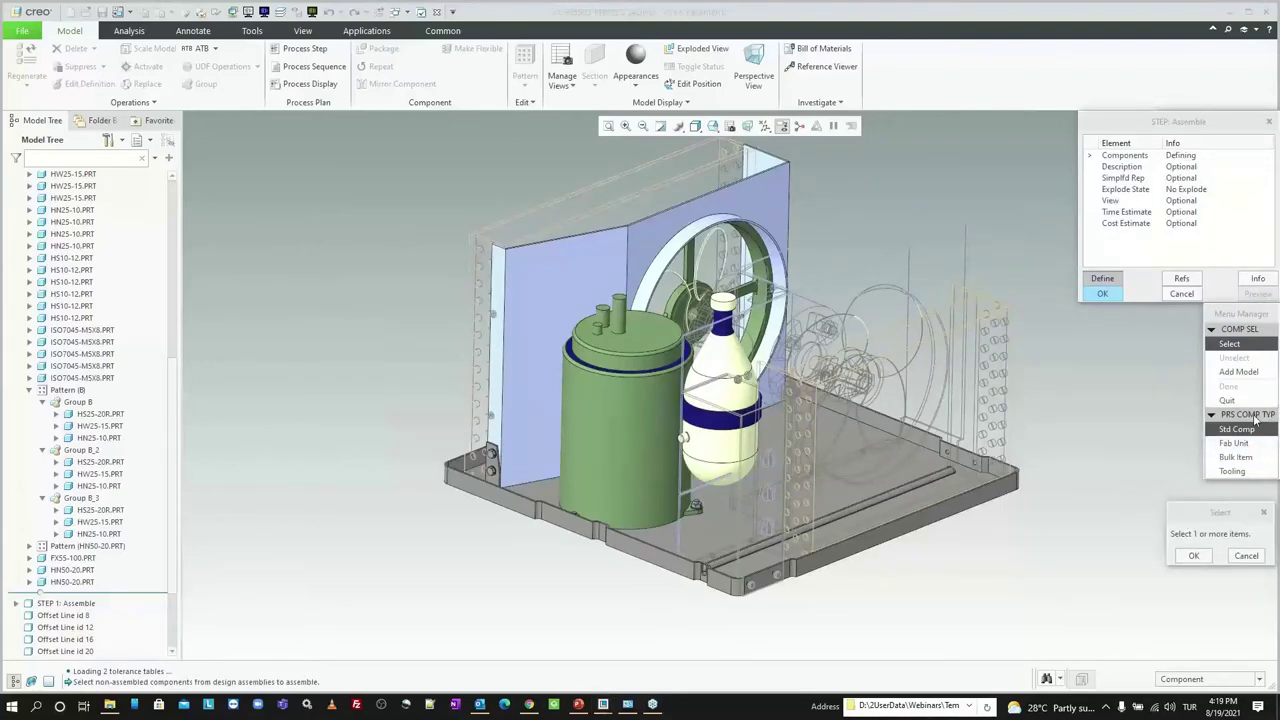
{"action": "left_click_drag", "start_coordinate": [1220, 517], "coordinate": [1180, 514]}
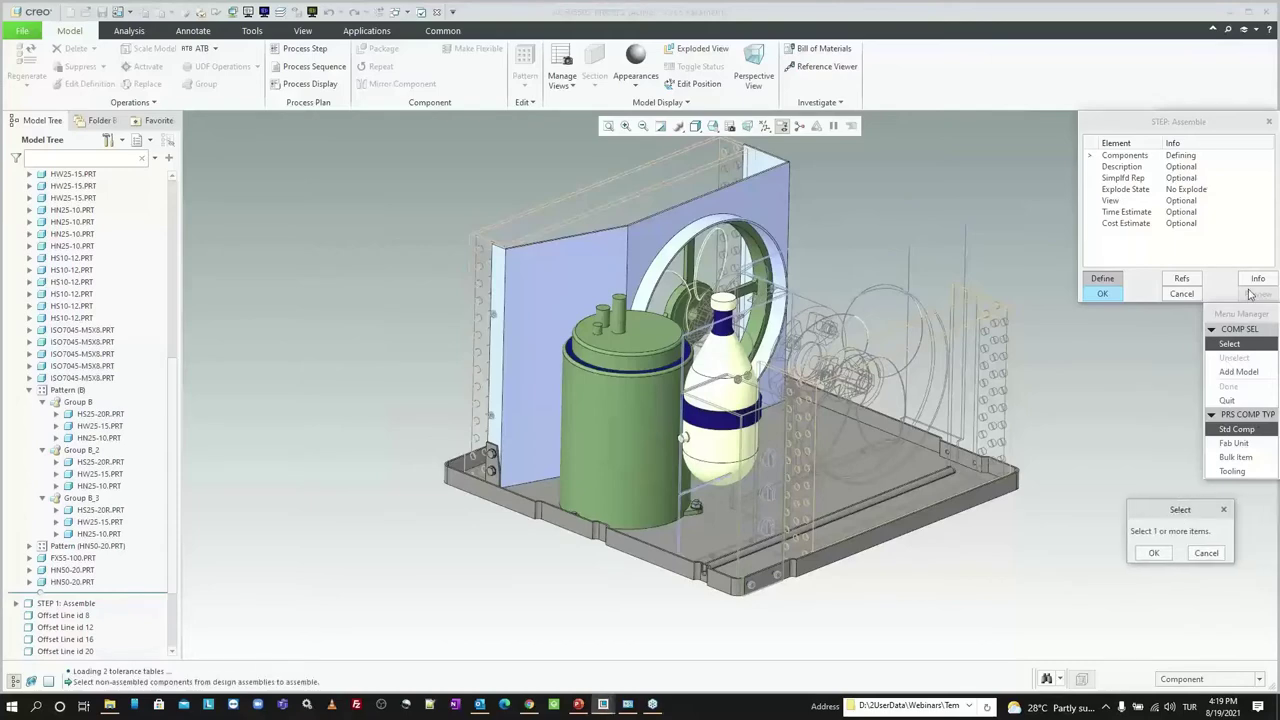
{"action": "left_click_drag", "start_coordinate": [1244, 315], "coordinate": [1207, 310]}
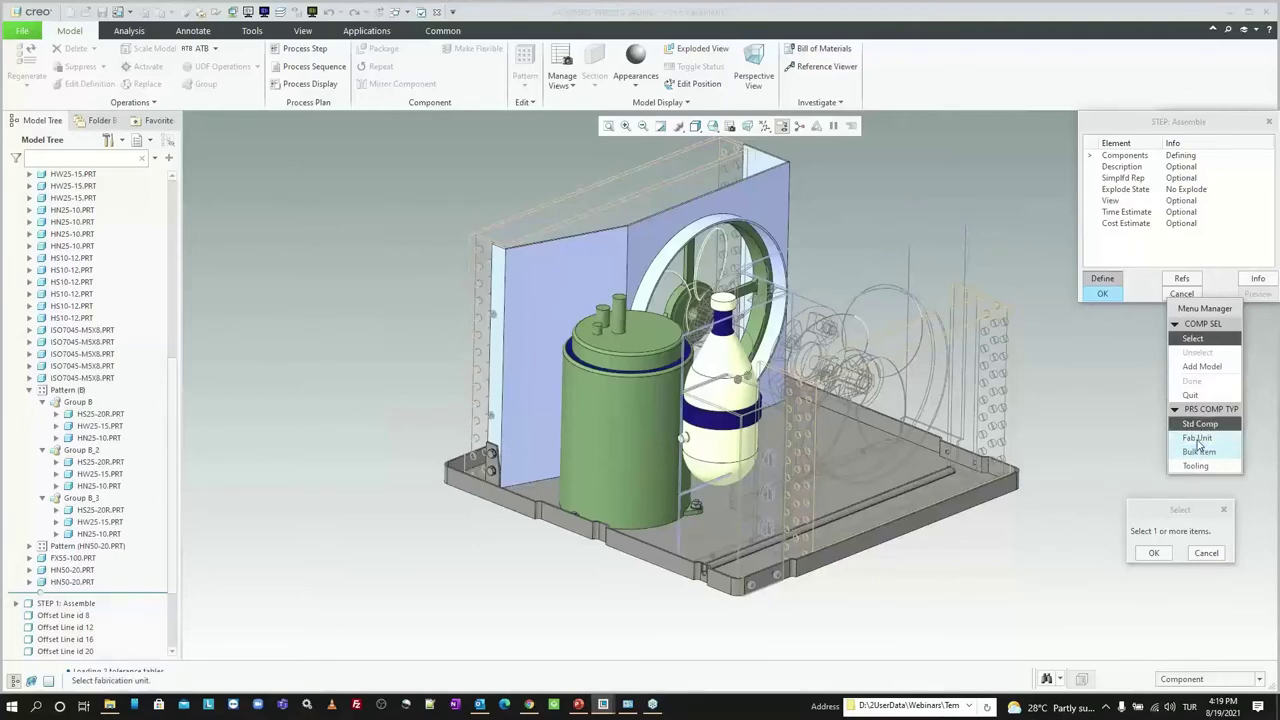
{"action": "left_click", "coordinate": [1199, 438]}
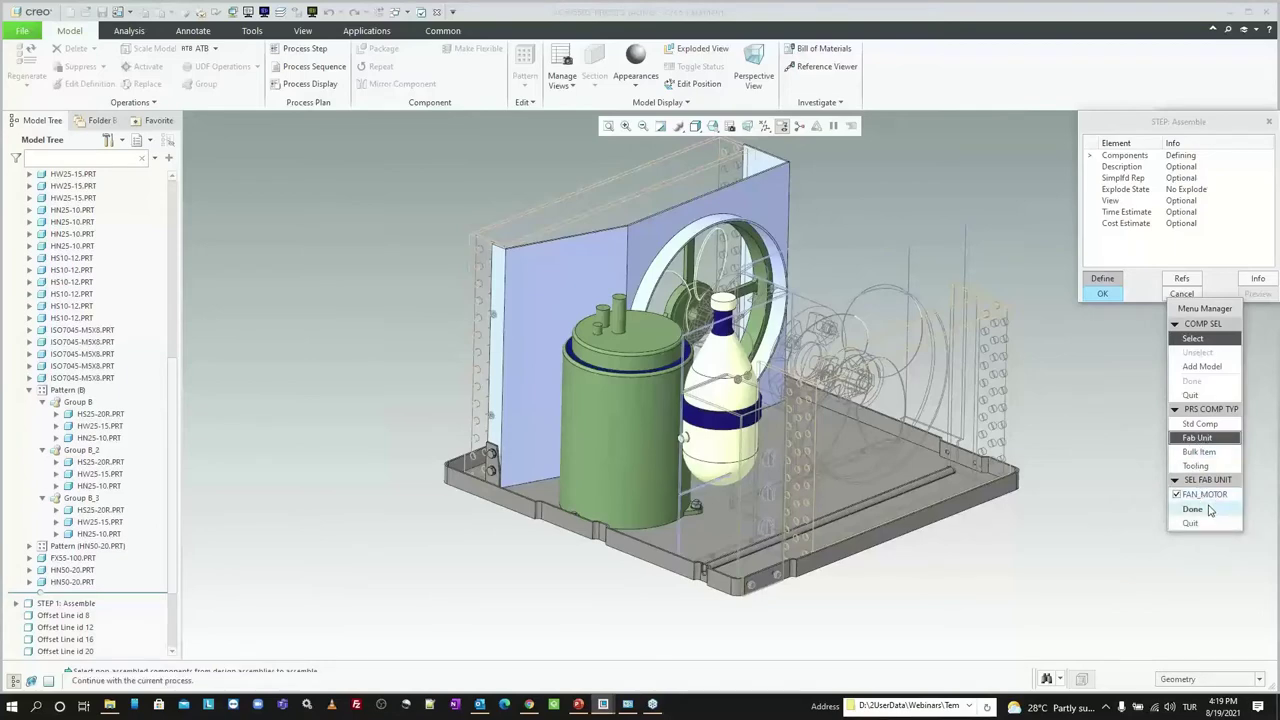
{"action": "left_click", "coordinate": [1193, 509]}
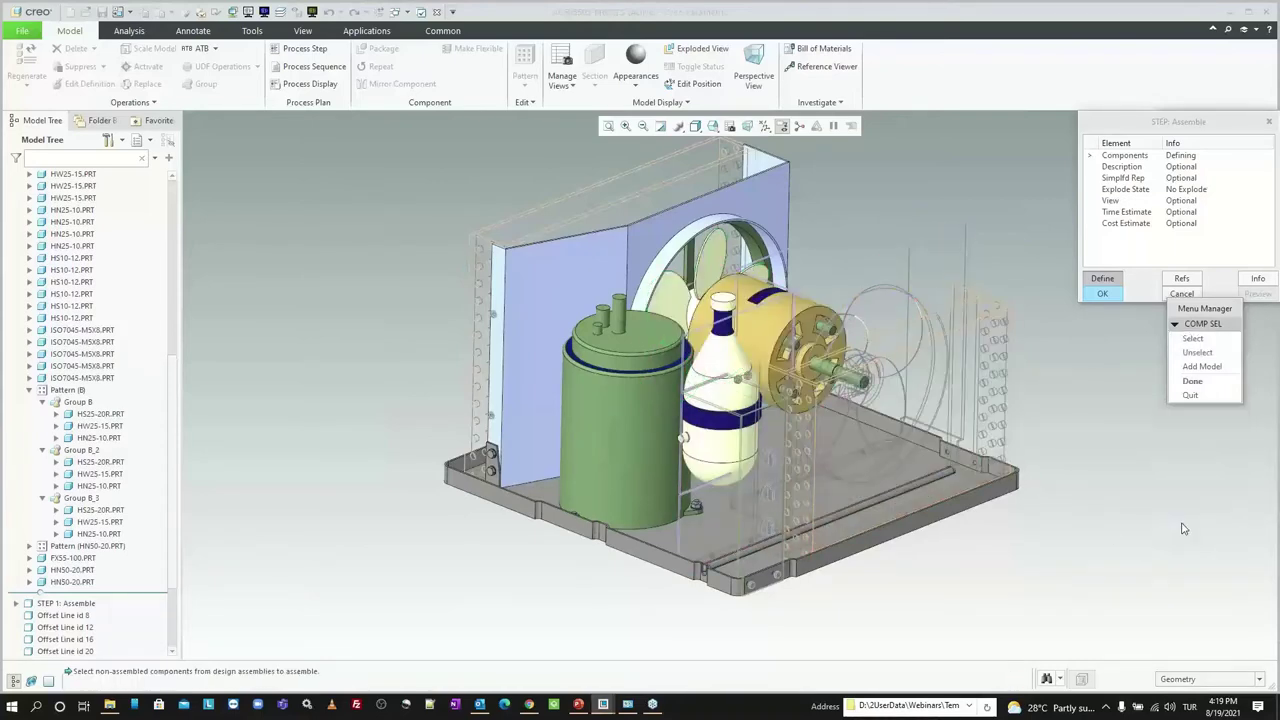
{"action": "left_click", "coordinate": [1180, 523]}
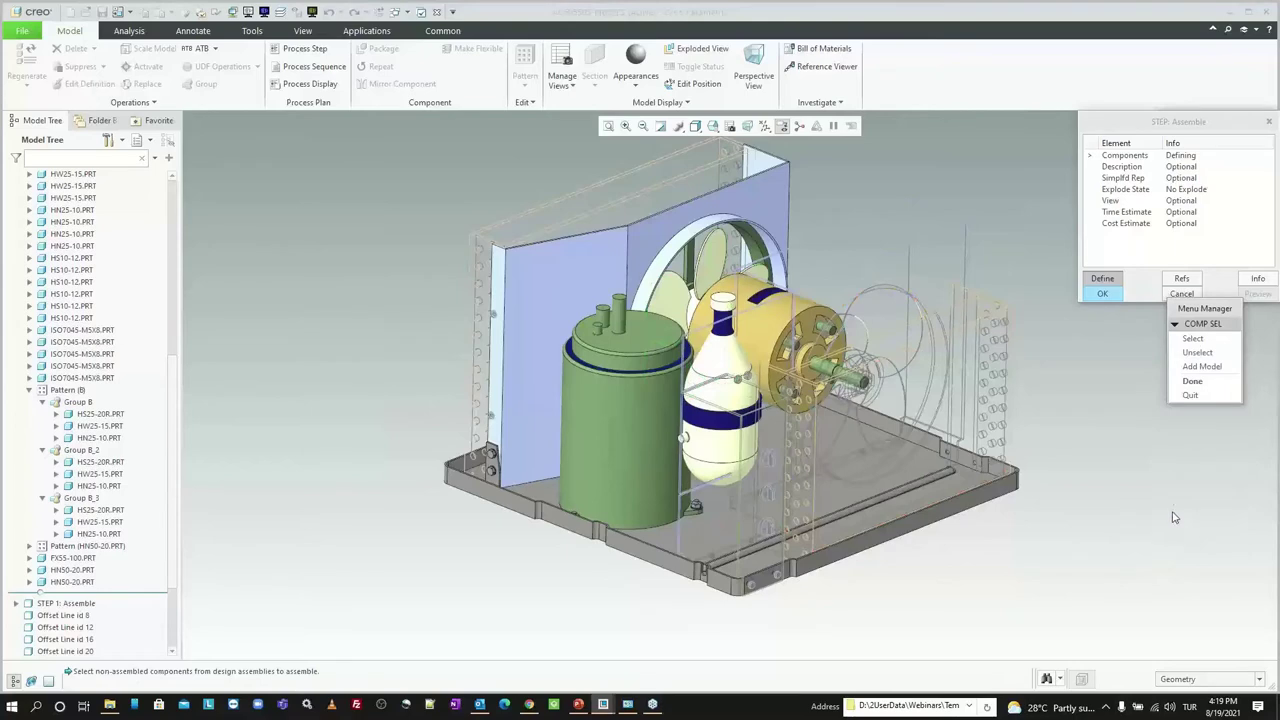
Step: Add the FXS5-100 bracket and two HN50-20 nuts as the step's components
{"action": "left_click", "coordinate": [1193, 339]}
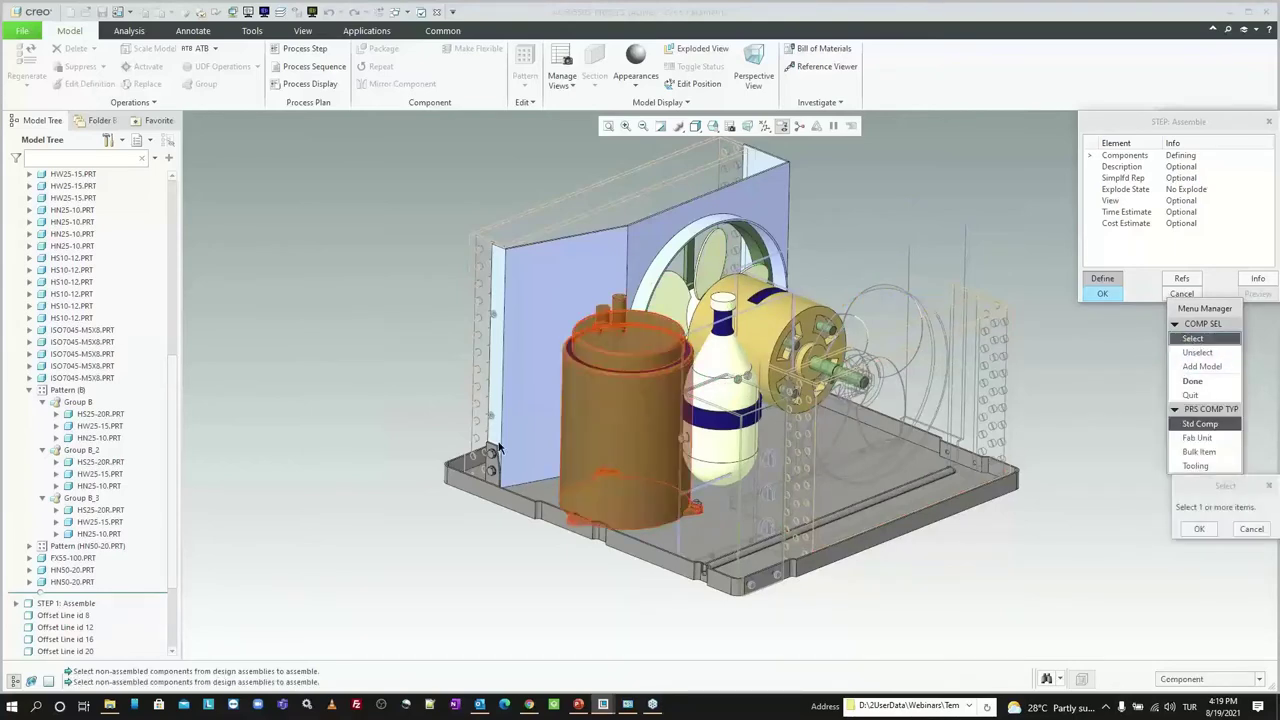
{"action": "scroll", "coordinate": [307, 536], "scroll_direction": "up", "scroll_amount": 3}
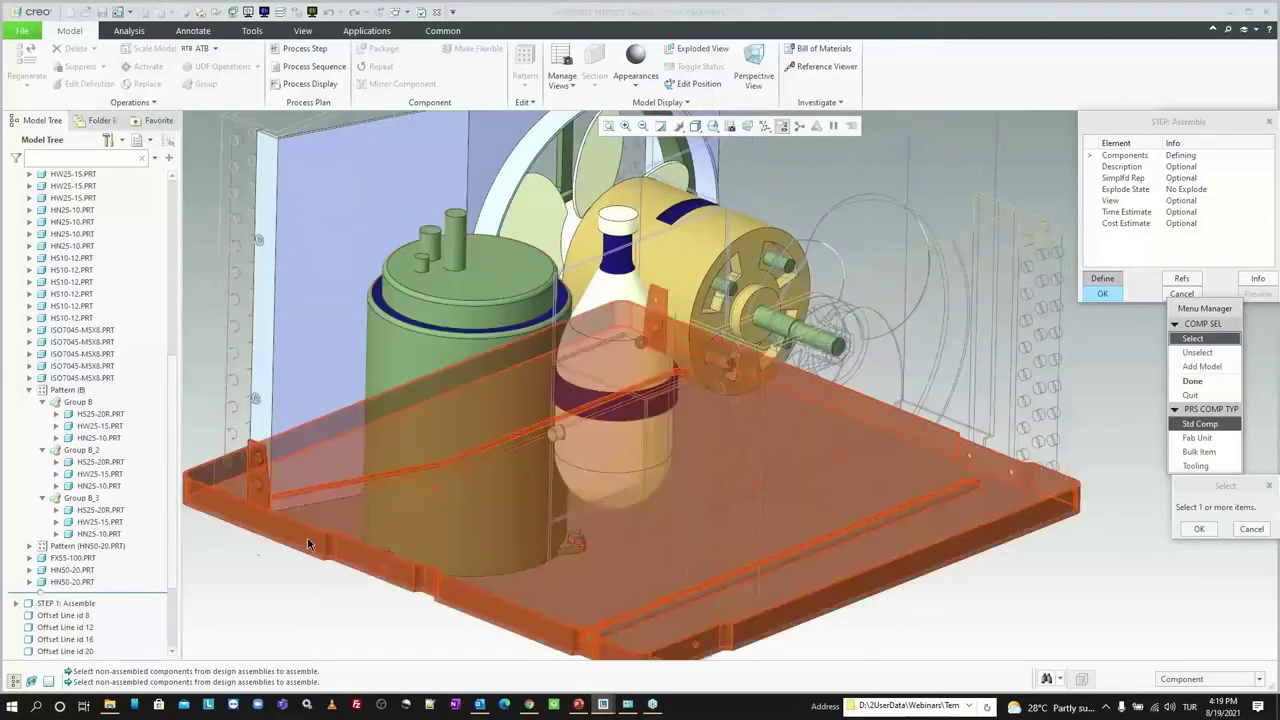
{"action": "left_click", "coordinate": [68, 558]}
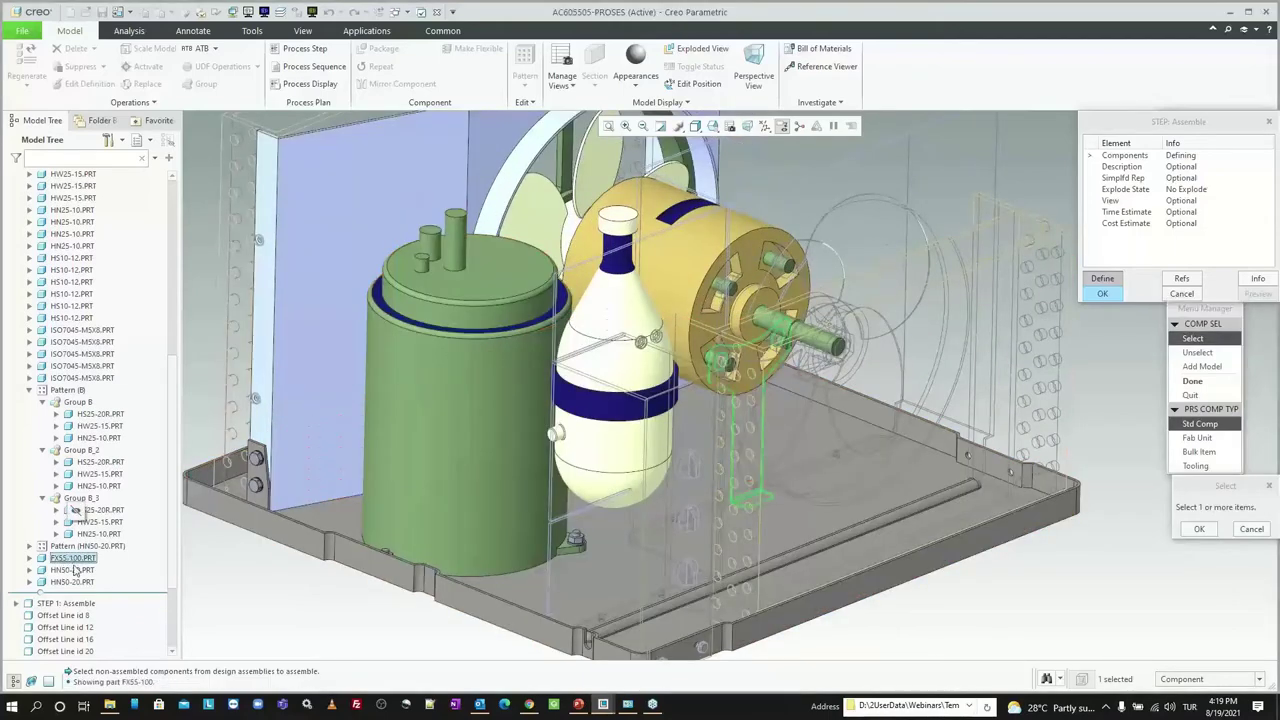
{"action": "left_click", "coordinate": [72, 570], "text": "ctrl"}
{"action": "left_click", "coordinate": [75, 582], "text": "ctrl"}
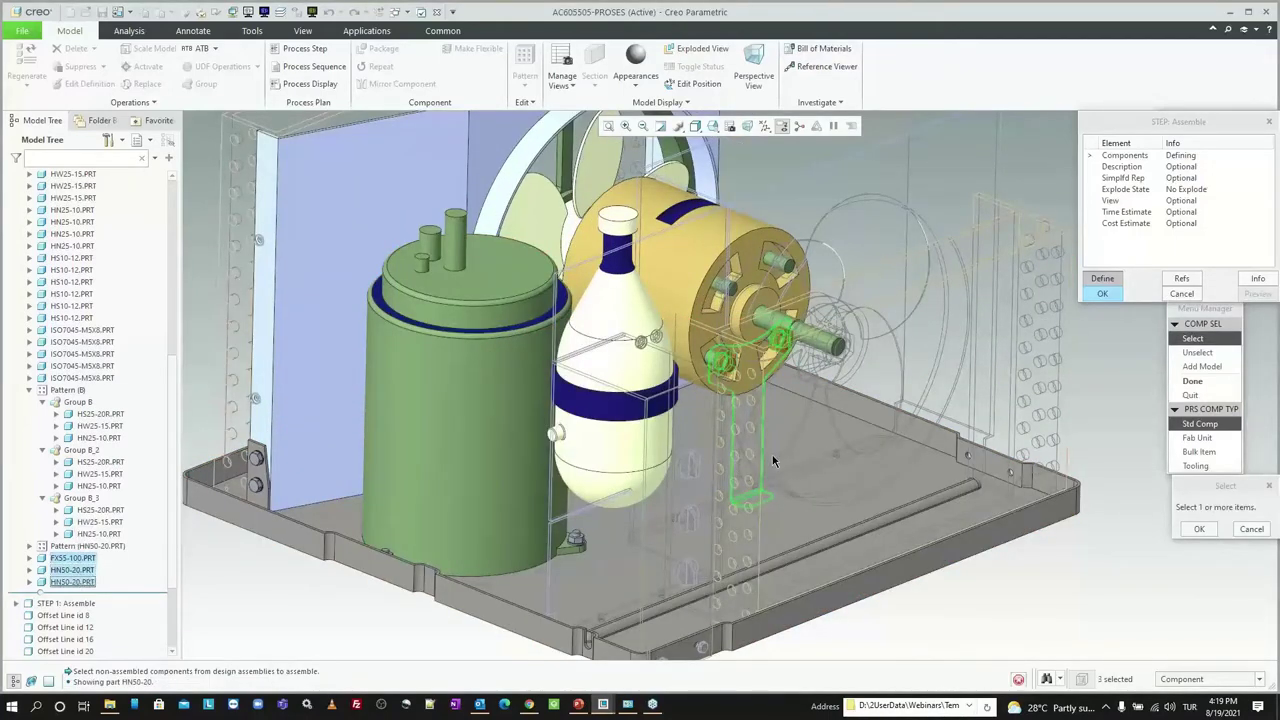
{"action": "scroll", "coordinate": [836, 368], "scroll_direction": "down", "scroll_amount": 2}
{"action": "left_click", "coordinate": [1199, 530]}
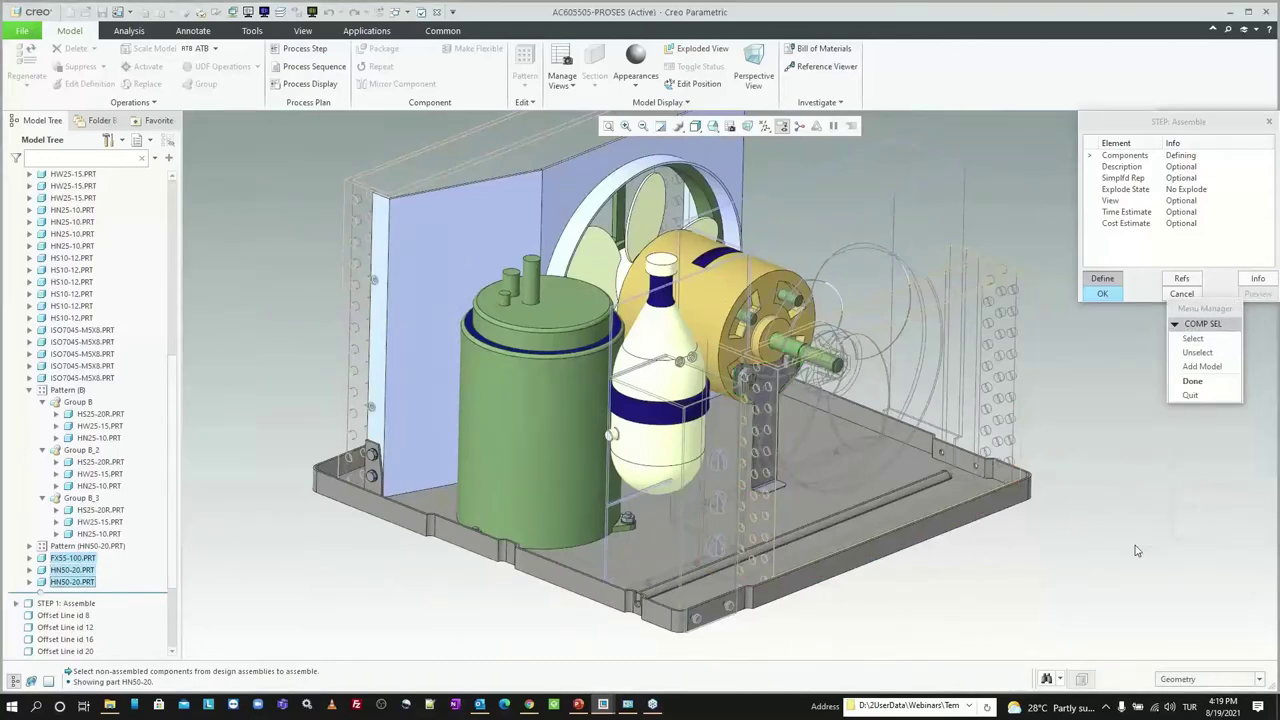
{"action": "left_click", "coordinate": [1192, 381]}
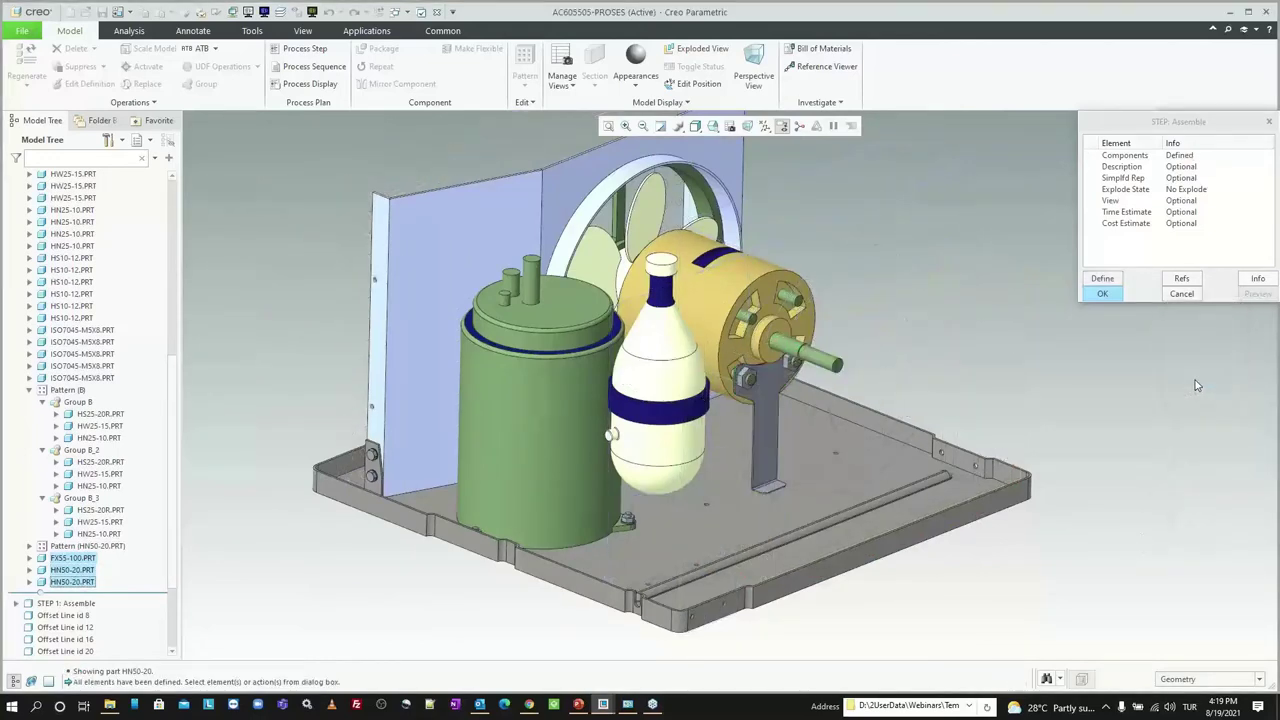
{"action": "left_click", "coordinate": [1138, 168]}
Step: Set the step description to 'Assemble fan motor unit'
{"action": "left_click", "coordinate": [1102, 278]}
{"action": "type", "text": "Assemble fan motor"}
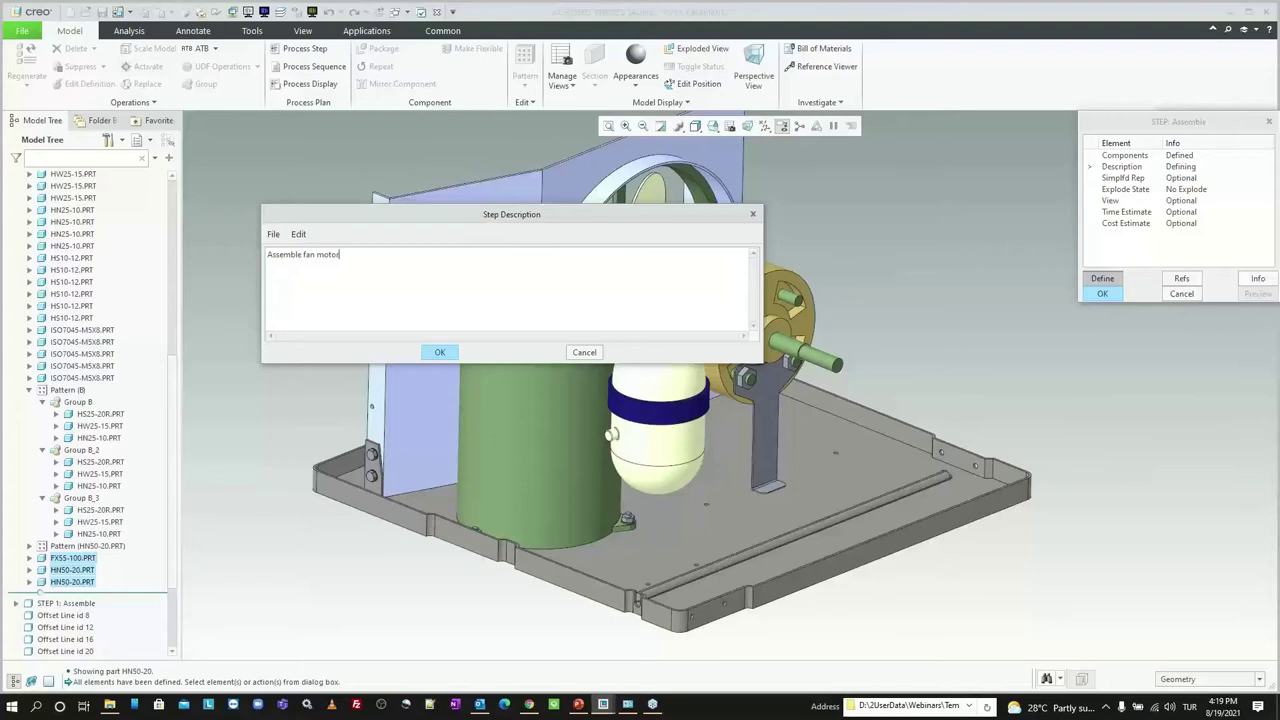
{"action": "type", "text": "un"}
{"action": "type", "text": "it"}
{"action": "left_click", "coordinate": [753, 213]}
Step: Enter a time estimate of 0.3 hours and a cost estimate of 5
{"action": "double_click", "coordinate": [1143, 212]}
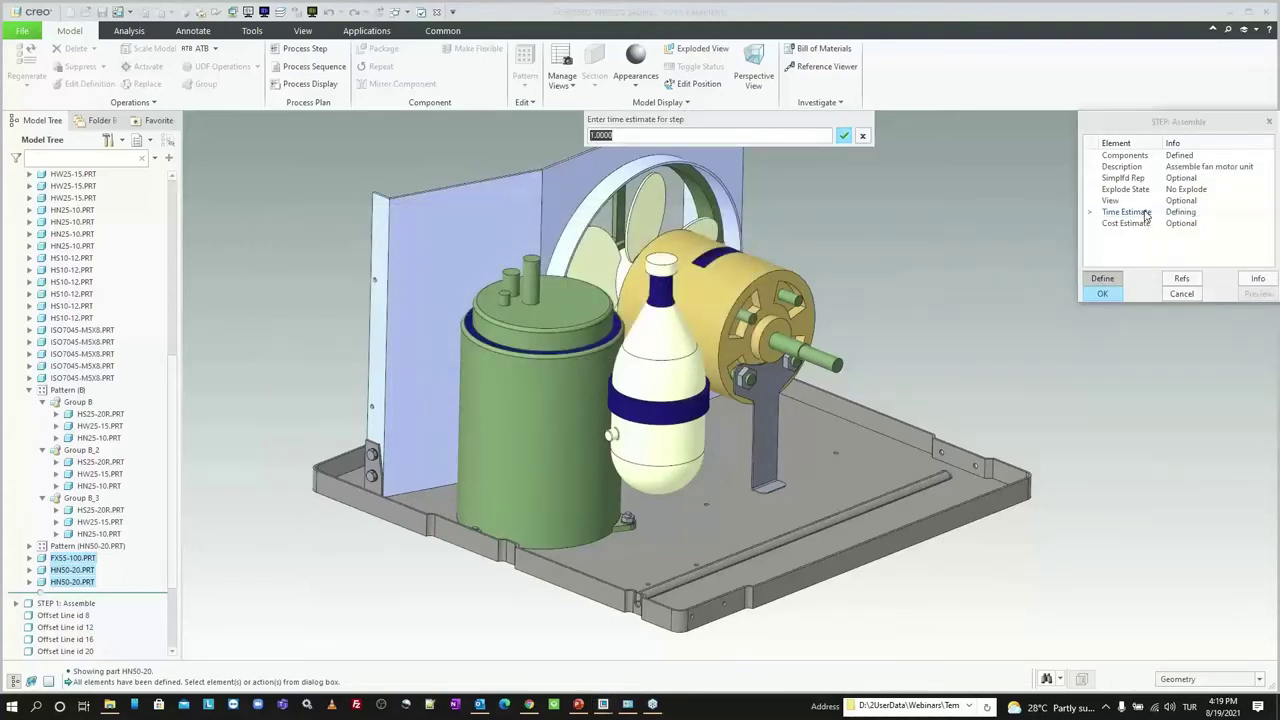
{"action": "type", "text": "0.3"}
{"action": "key", "text": "Return"}
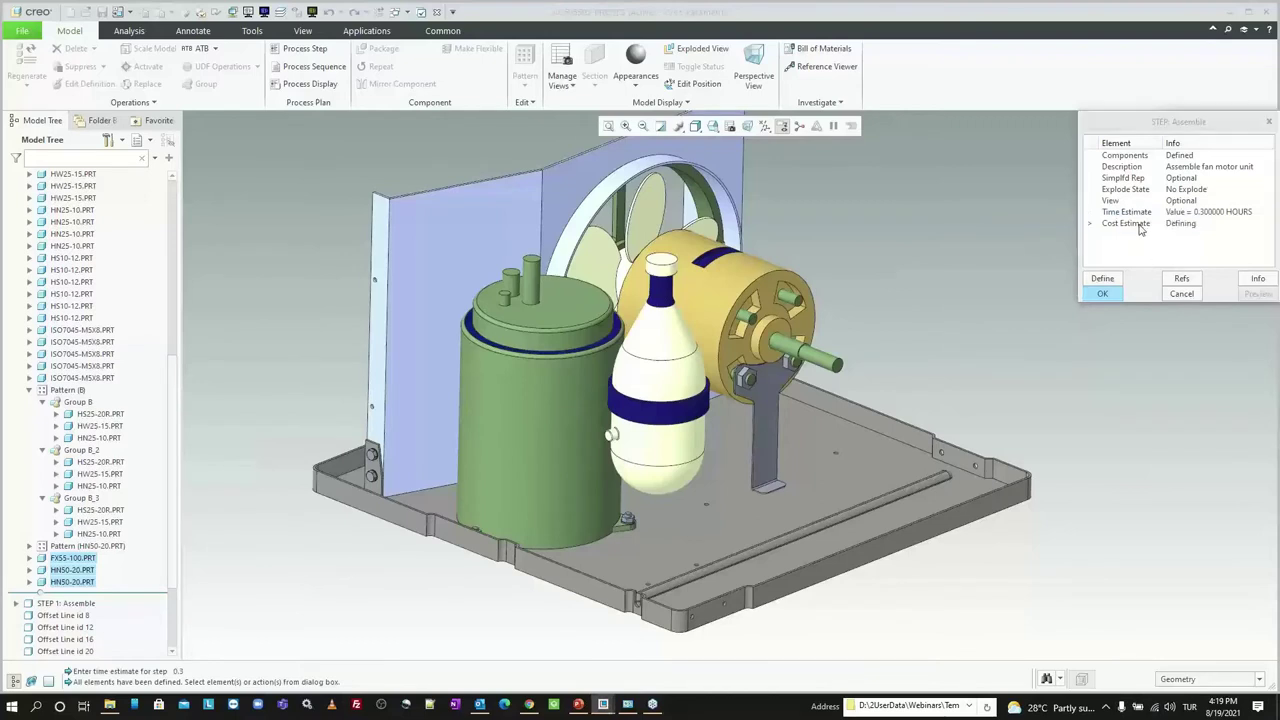
{"action": "type", "text": "5"}
{"action": "key", "text": "Return"}
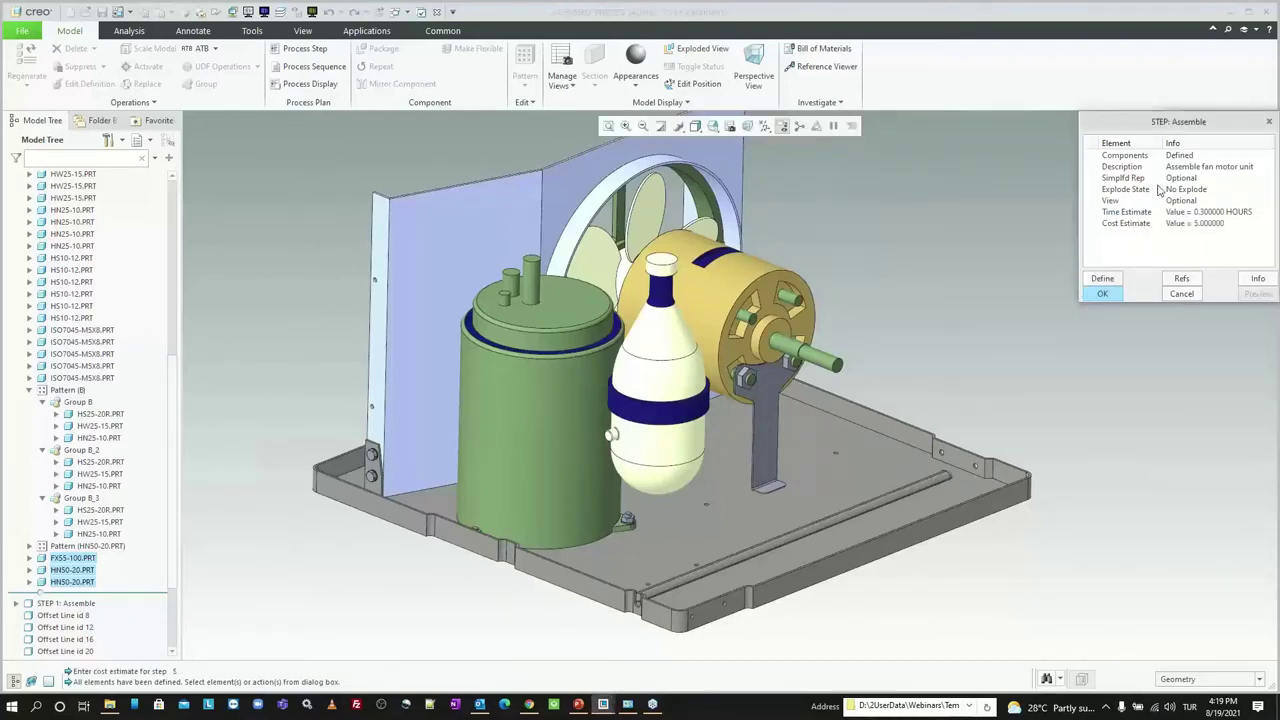
{"action": "double_click", "coordinate": [1160, 190]}
Step: Create a new explode state named FANMOT and begin editing its component positions
{"action": "left_click", "coordinate": [1080, 181]}
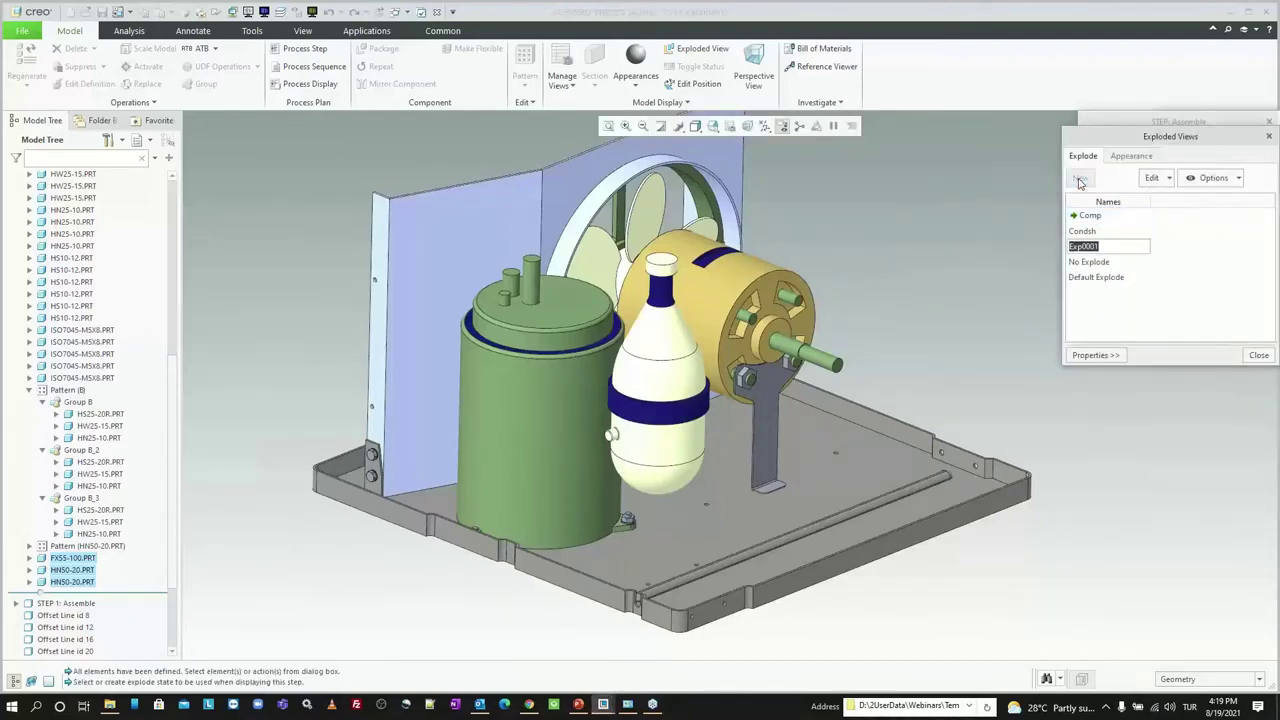
{"action": "type", "text": "fanmot"}
{"action": "key", "text": "Return"}
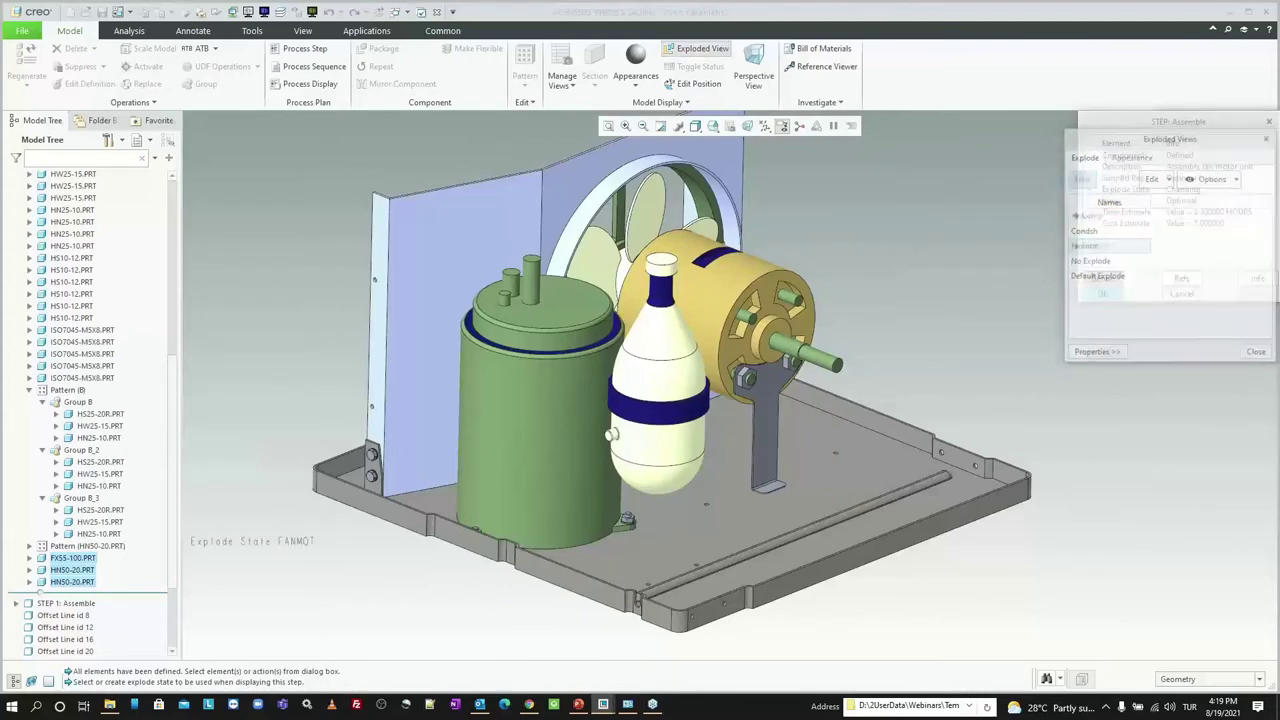
{"action": "right_click", "coordinate": [1106, 254]}
{"action": "left_click", "coordinate": [1138, 357]}
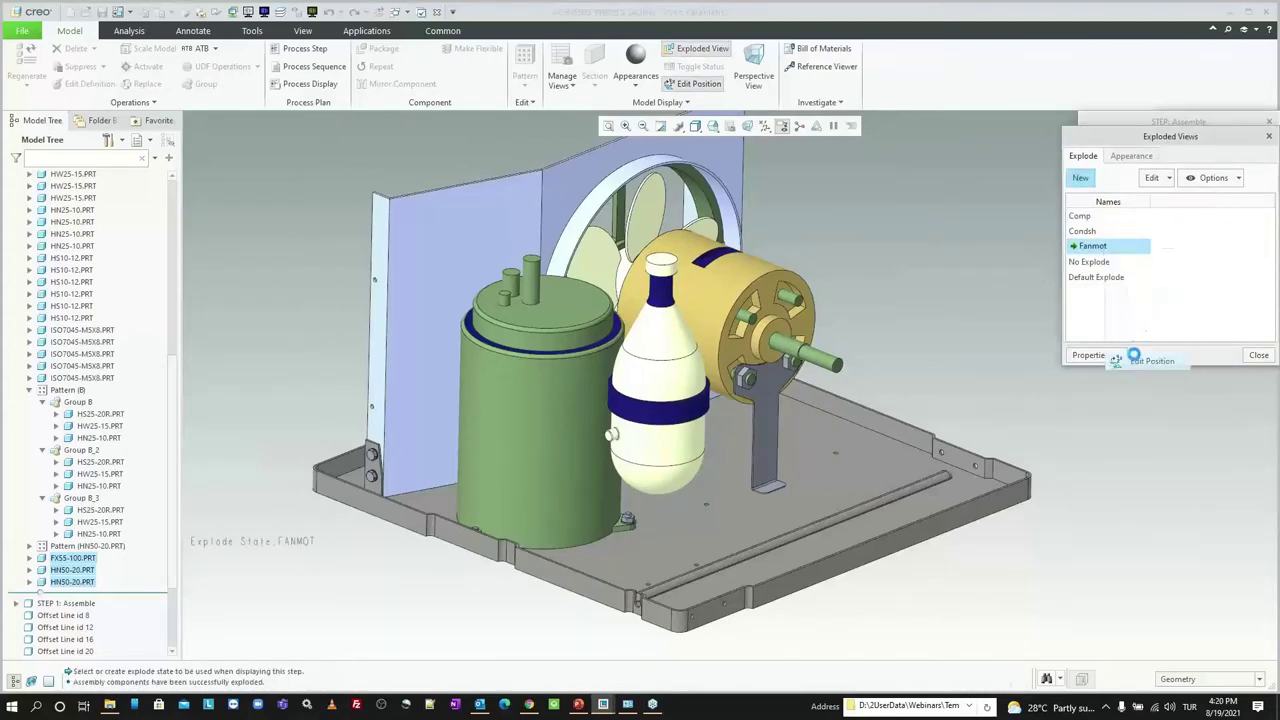
Step: Select the fan motor, its bracket and the motor mounting fasteners
{"action": "left_click", "coordinate": [740, 293]}
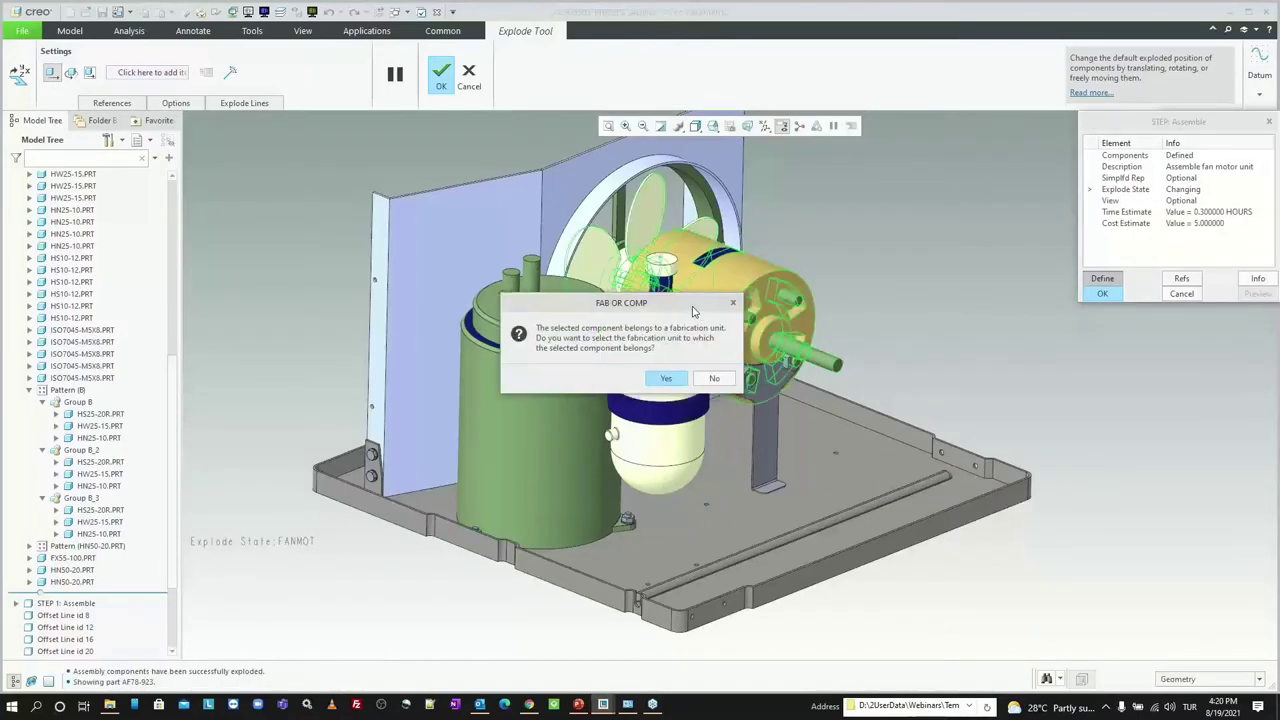
{"action": "left_click_drag", "start_coordinate": [720, 316], "coordinate": [642, 272]}
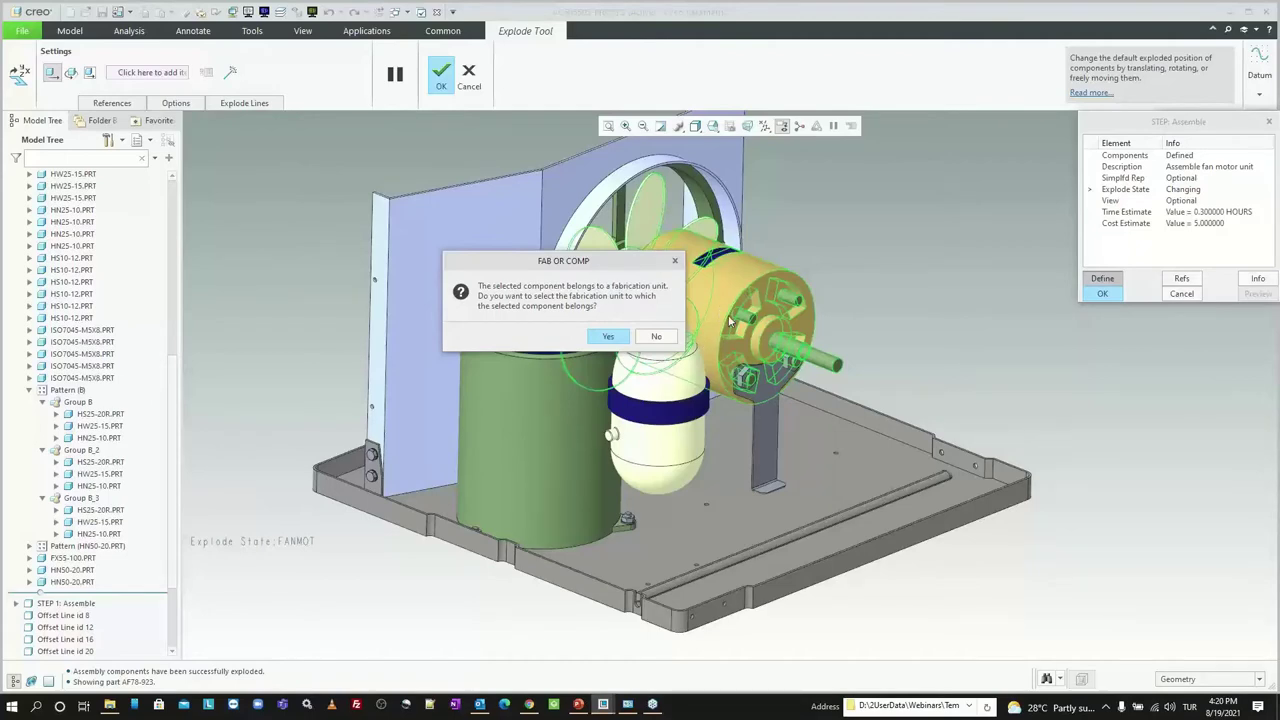
{"action": "left_click", "coordinate": [609, 335]}
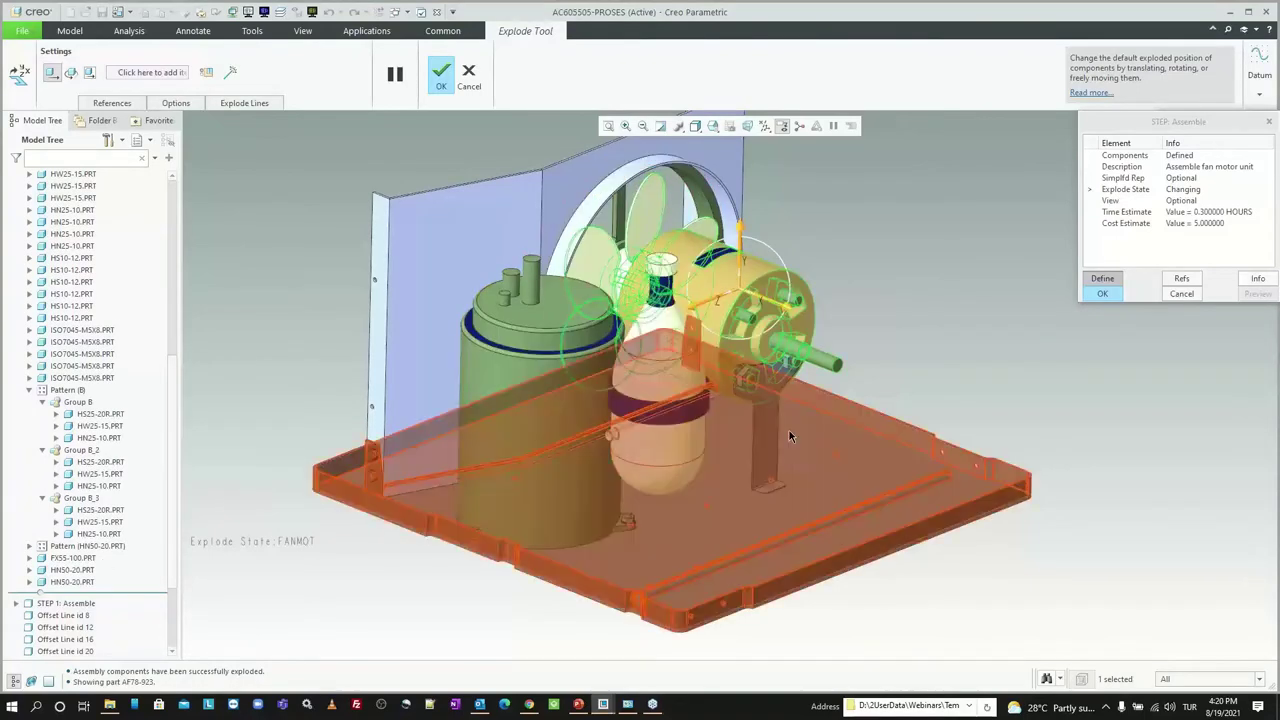
{"action": "scroll", "coordinate": [789, 430], "scroll_direction": "up", "scroll_amount": 4}
{"action": "scroll", "coordinate": [760, 400], "scroll_direction": "up", "scroll_amount": 2}
{"action": "left_click", "coordinate": [736, 375], "text": "ctrl"}
{"action": "left_click", "coordinate": [712, 378], "text": "ctrl"}
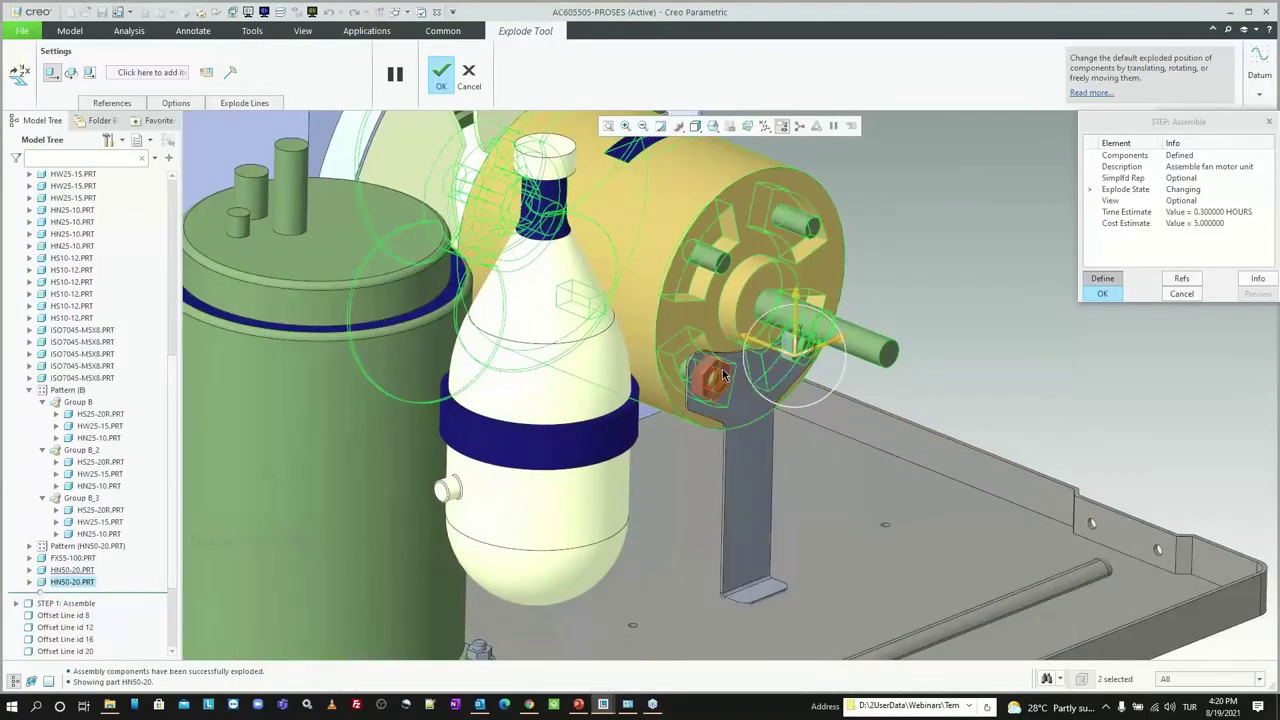
{"action": "left_click", "coordinate": [740, 420], "text": "ctrl"}
Step: Slide the selected fan motor unit out to the right of the housing
{"action": "scroll", "coordinate": [696, 414], "scroll_direction": "down", "scroll_amount": 5}
{"action": "scroll", "coordinate": [696, 414], "scroll_direction": "down", "scroll_amount": 2}
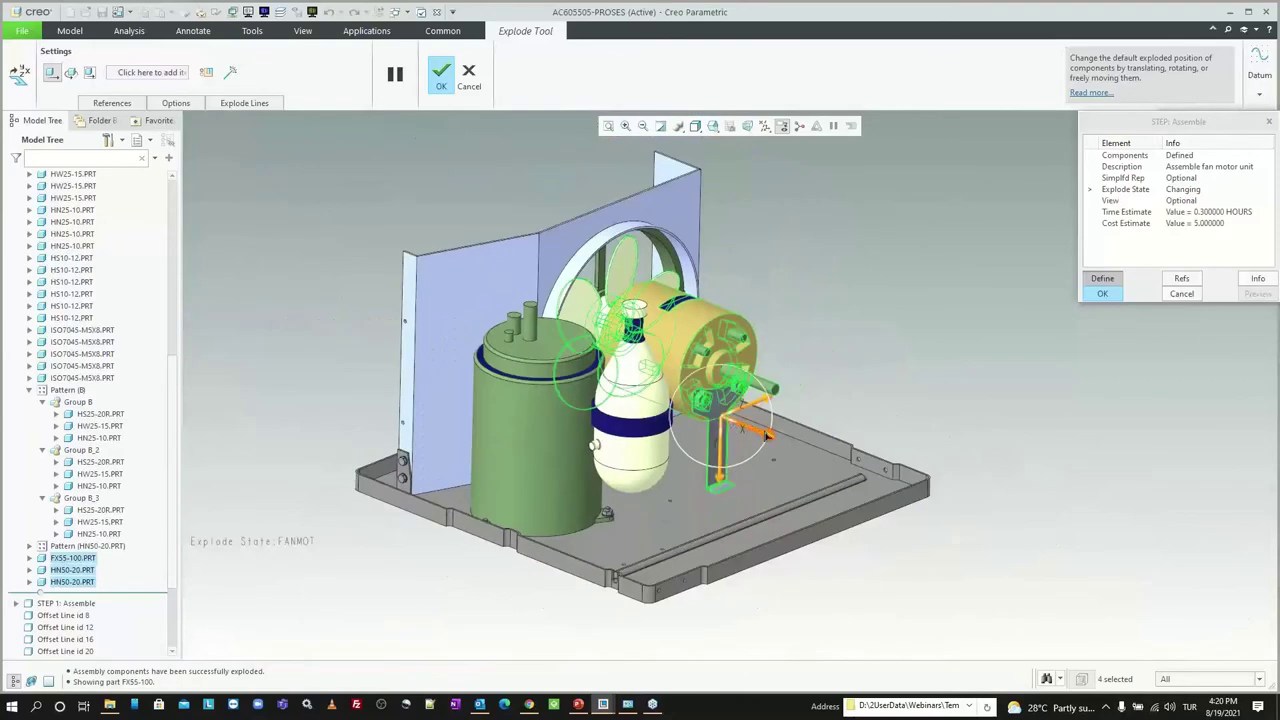
{"action": "mouse_move", "coordinate": [770, 436]}
{"action": "left_mouse_down"}
{"action": "mouse_move", "coordinate": [876, 482]}
{"action": "mouse_move", "coordinate": [882, 344]}
{"action": "mouse_move", "coordinate": [1045, 400]}
{"action": "left_mouse_up"}
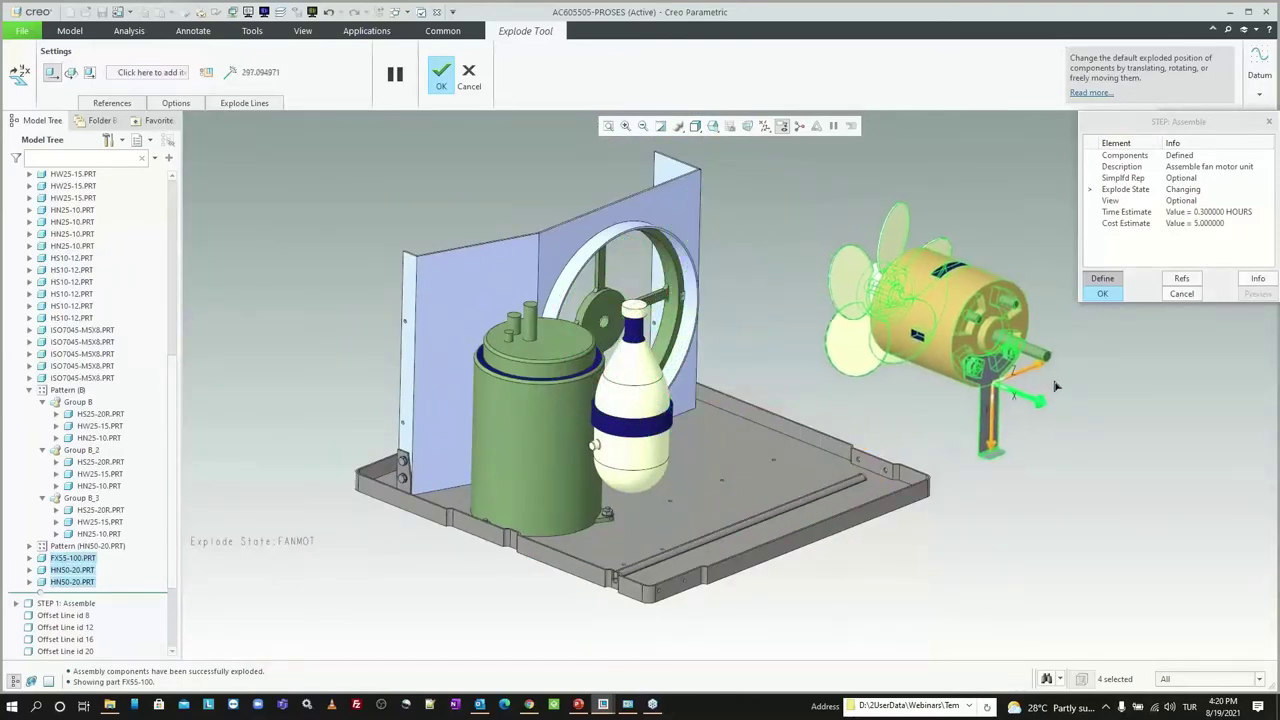
{"action": "left_click", "coordinate": [230, 72]}
{"action": "scroll", "coordinate": [600, 315], "scroll_direction": "up", "scroll_amount": 3}
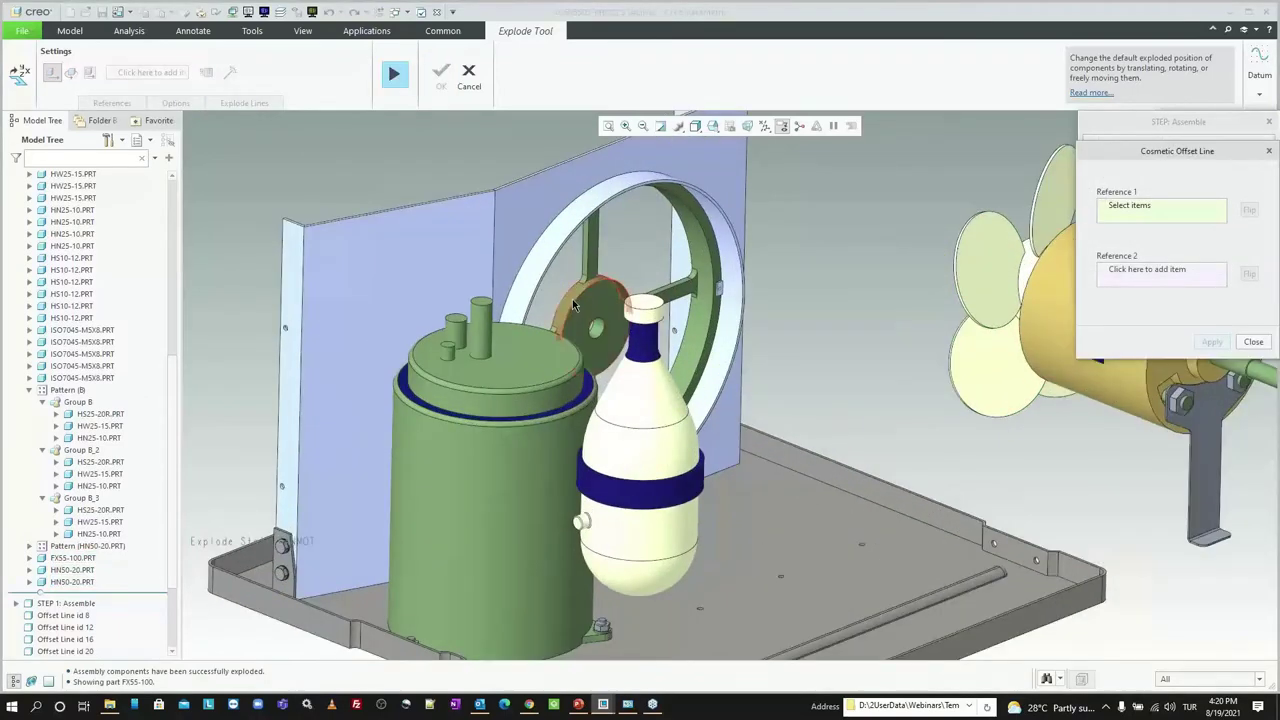
Step: Create a cosmetic offset line from the mounting disk hole to the fan hub
{"action": "left_click", "coordinate": [600, 315]}
{"action": "scroll", "coordinate": [822, 290], "scroll_direction": "down", "scroll_amount": 3}
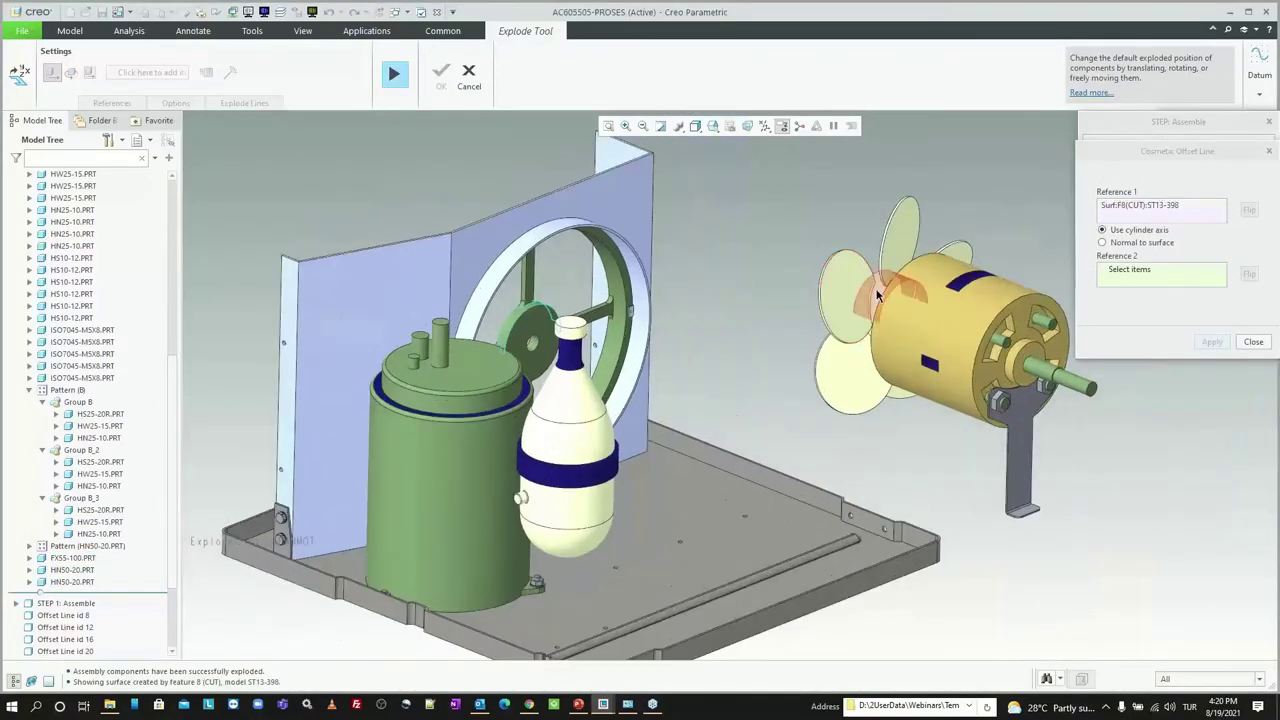
{"action": "left_click", "coordinate": [877, 294]}
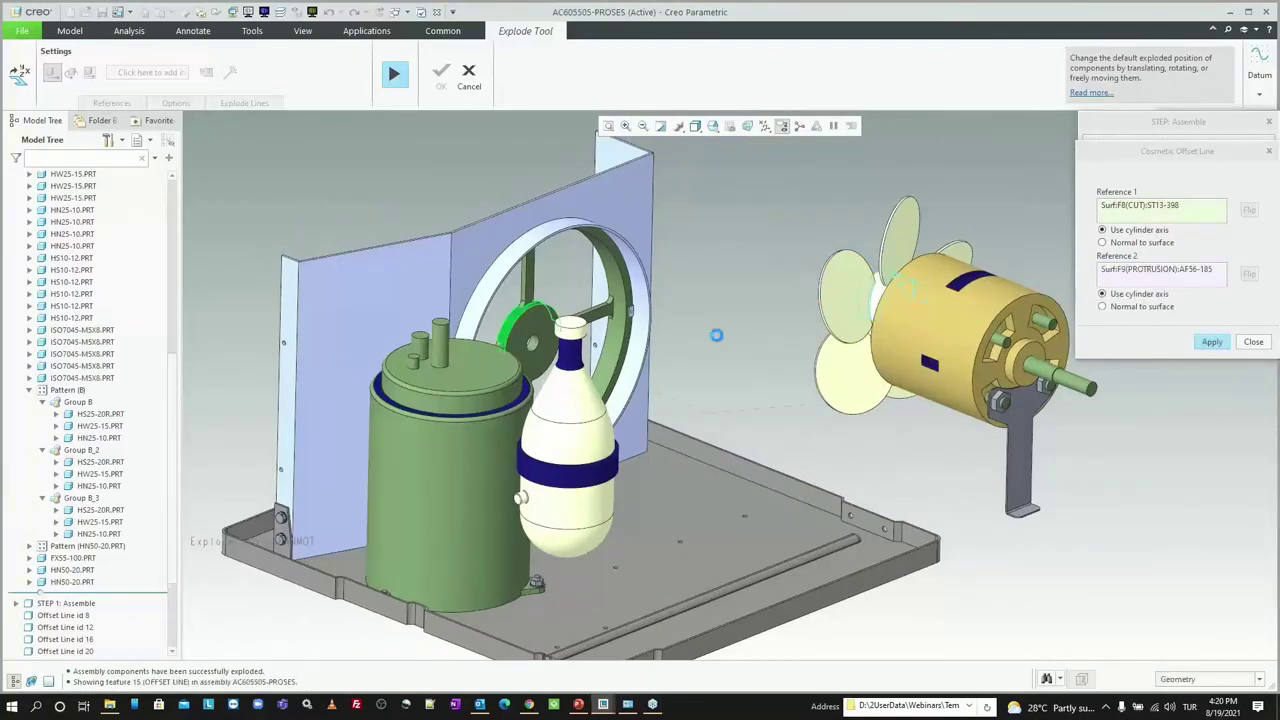
{"action": "middle_click", "coordinate": [716, 335]}
{"action": "left_click", "coordinate": [1255, 344]}
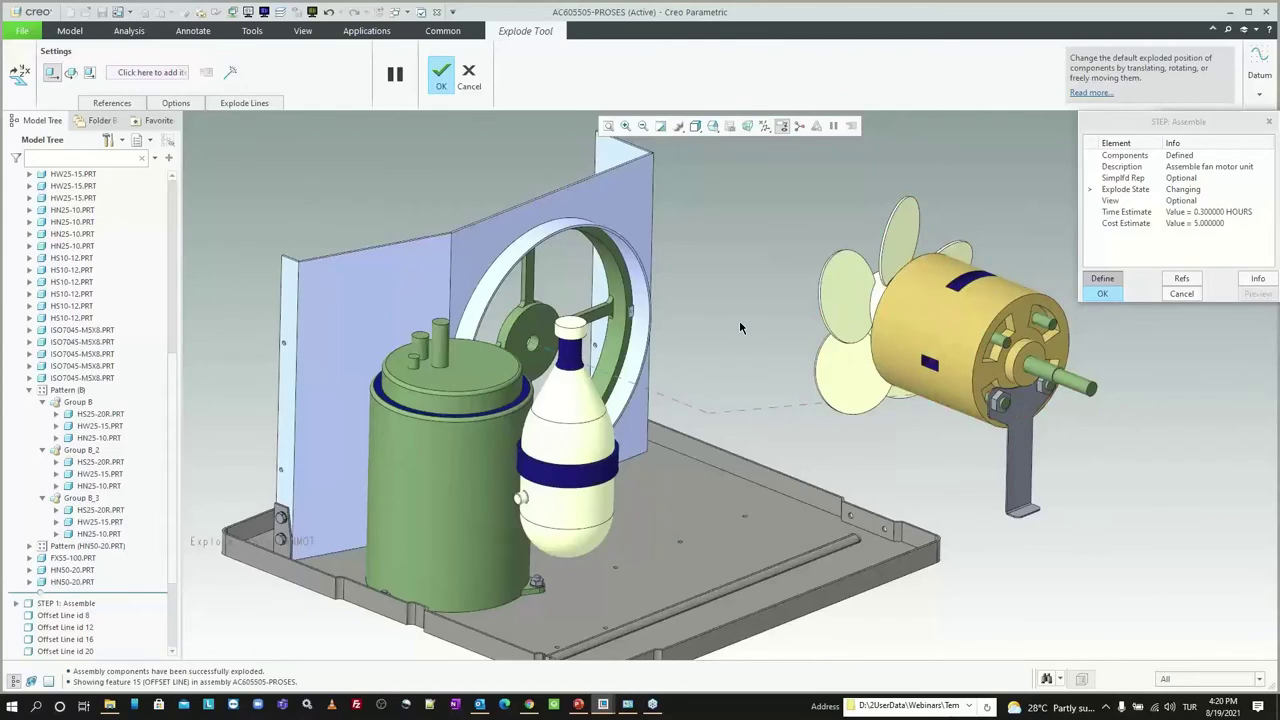
Step: Edit the offset line's end point so it lands on the fan hub
{"action": "left_click", "coordinate": [800, 407]}
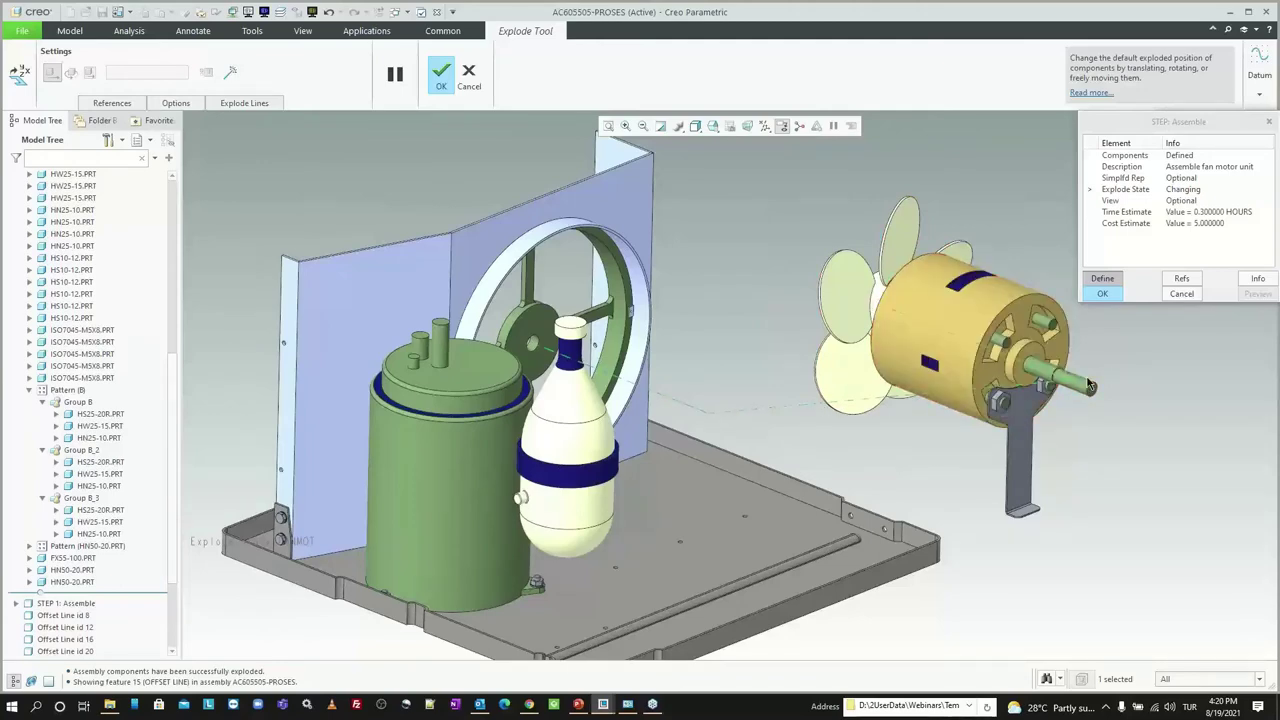
{"action": "right_click", "coordinate": [815, 410]}
{"action": "left_click", "coordinate": [875, 431]}
{"action": "left_click_drag", "start_coordinate": [1082, 390], "coordinate": [893, 310]}
{"action": "middle_click_drag", "start_coordinate": [832, 352], "coordinate": [828, 350]}
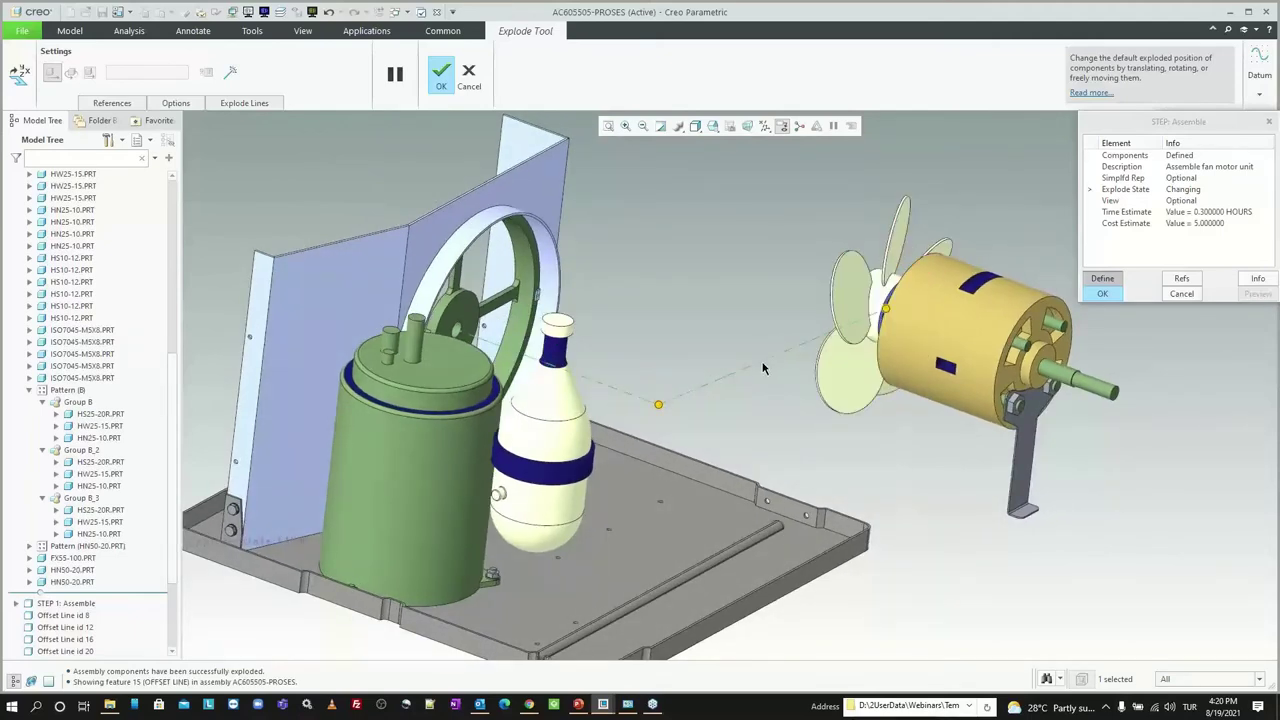
Step: Add a jog to the explode line, raise it upward, and finish the explode positions
{"action": "right_click", "coordinate": [765, 365]}
{"action": "left_click", "coordinate": [797, 389]}
{"action": "left_click_drag", "start_coordinate": [668, 340], "coordinate": [676, 245]}
{"action": "middle_click_drag", "start_coordinate": [716, 266], "coordinate": [766, 274]}
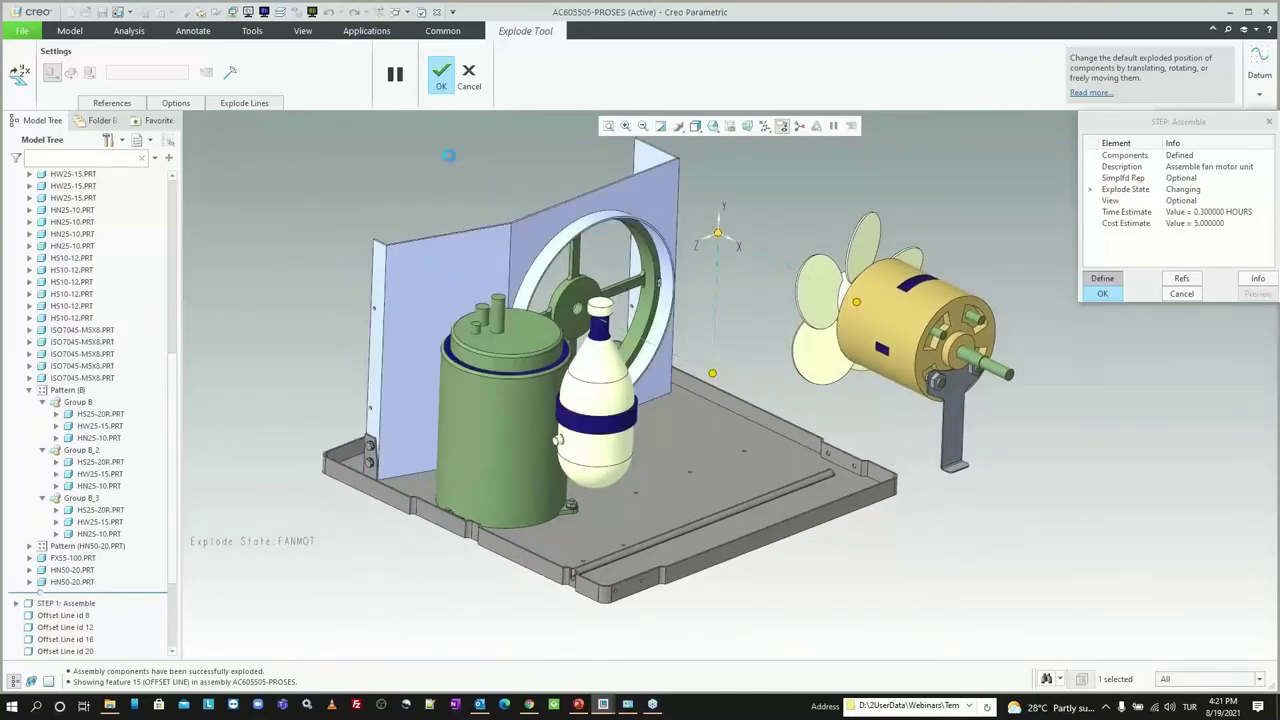
{"action": "left_click", "coordinate": [441, 73]}
Step: Save the Fanmot explode state and close the explode states list
{"action": "right_click", "coordinate": [1110, 246]}
{"action": "left_click", "coordinate": [1146, 272]}
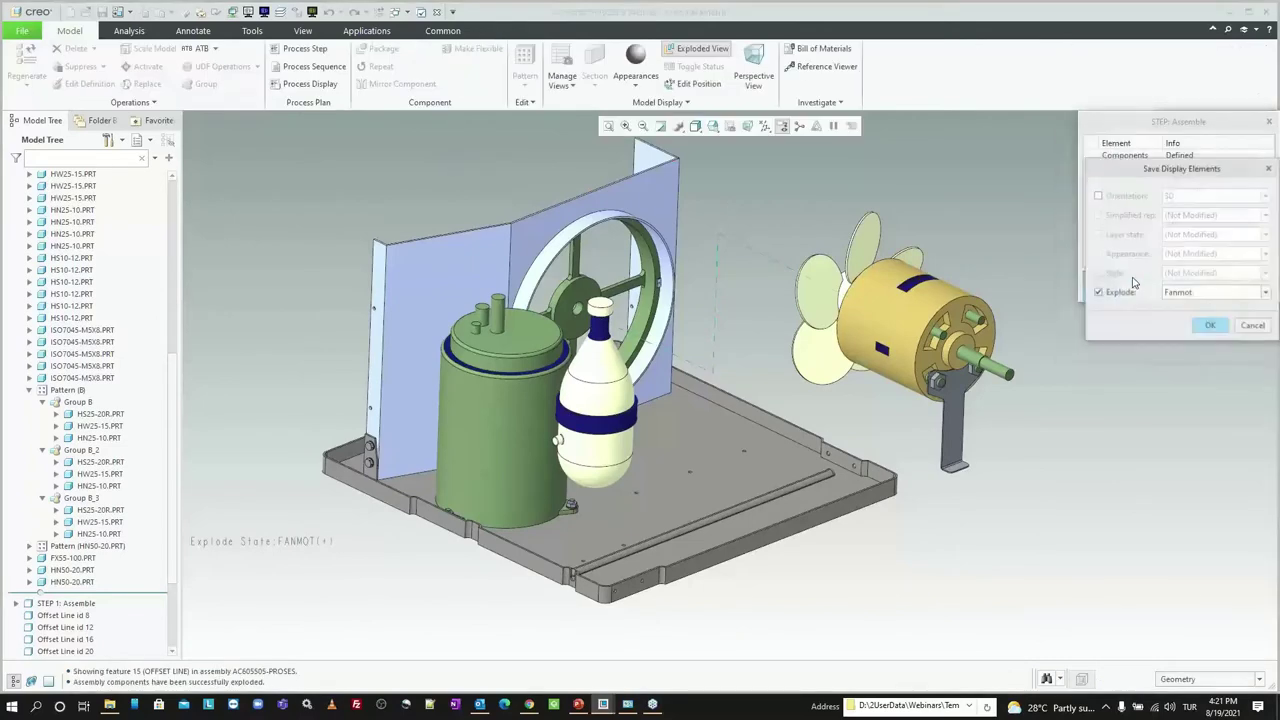
{"action": "left_click", "coordinate": [1207, 327]}
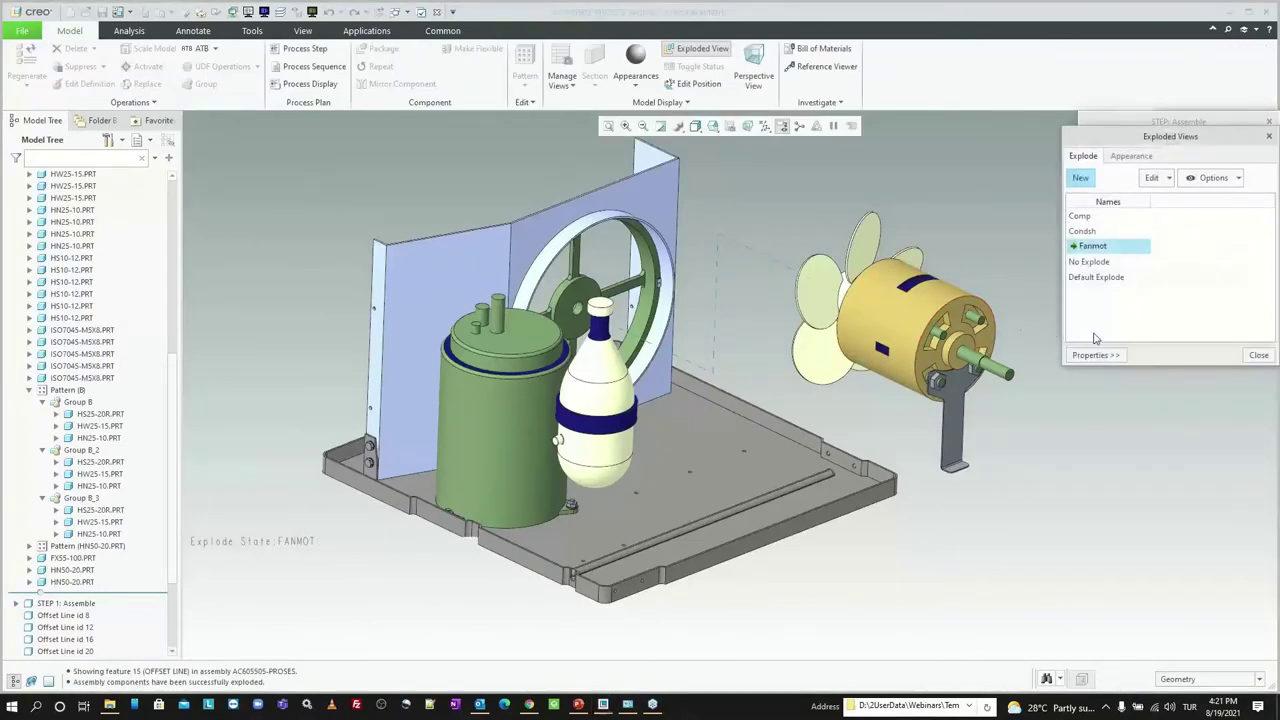
{"action": "left_click", "coordinate": [1252, 354]}
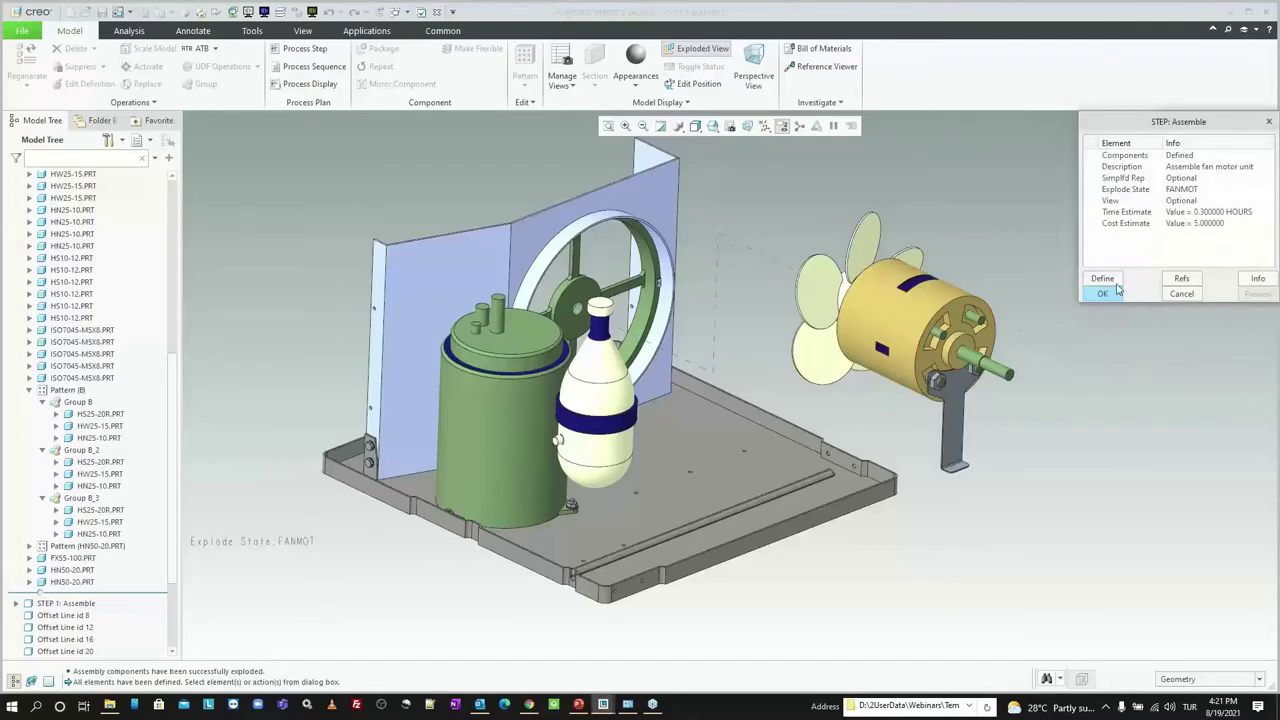
Step: Accept the Step 5 definition and start a new process step
{"action": "left_click", "coordinate": [1101, 293]}
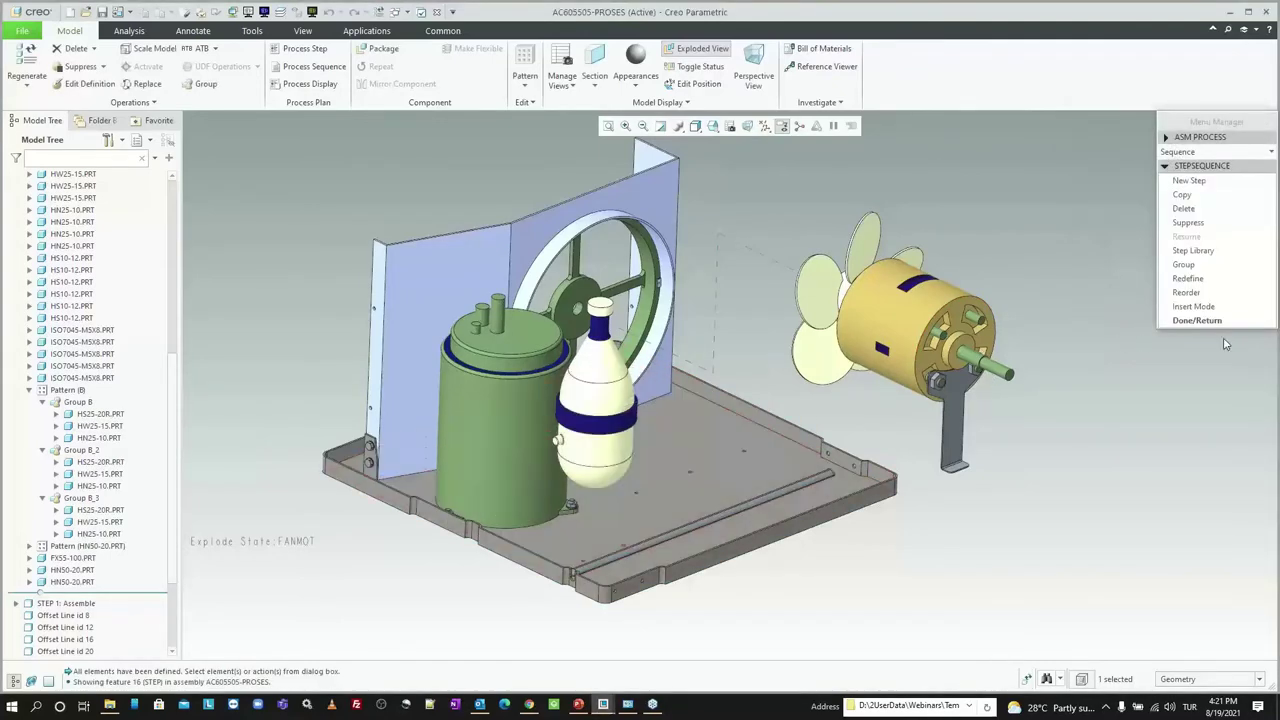
{"action": "left_click", "coordinate": [1197, 320]}
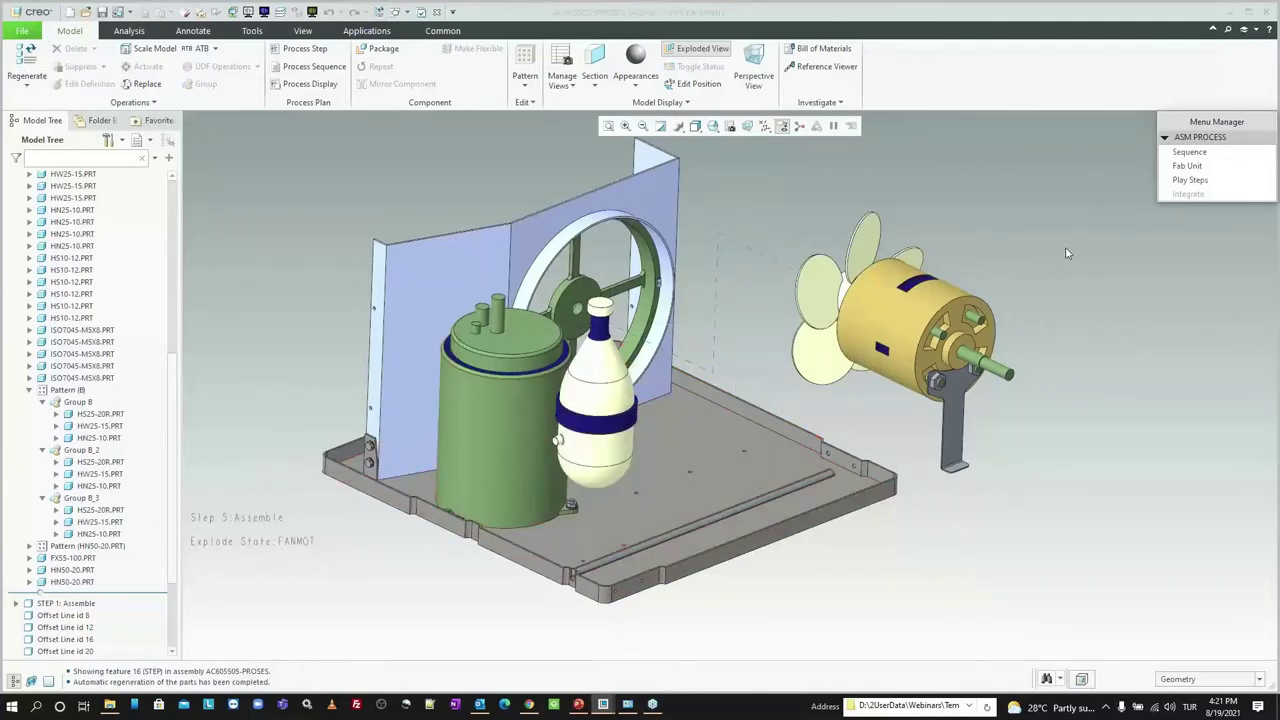
{"action": "left_click", "coordinate": [1188, 153]}
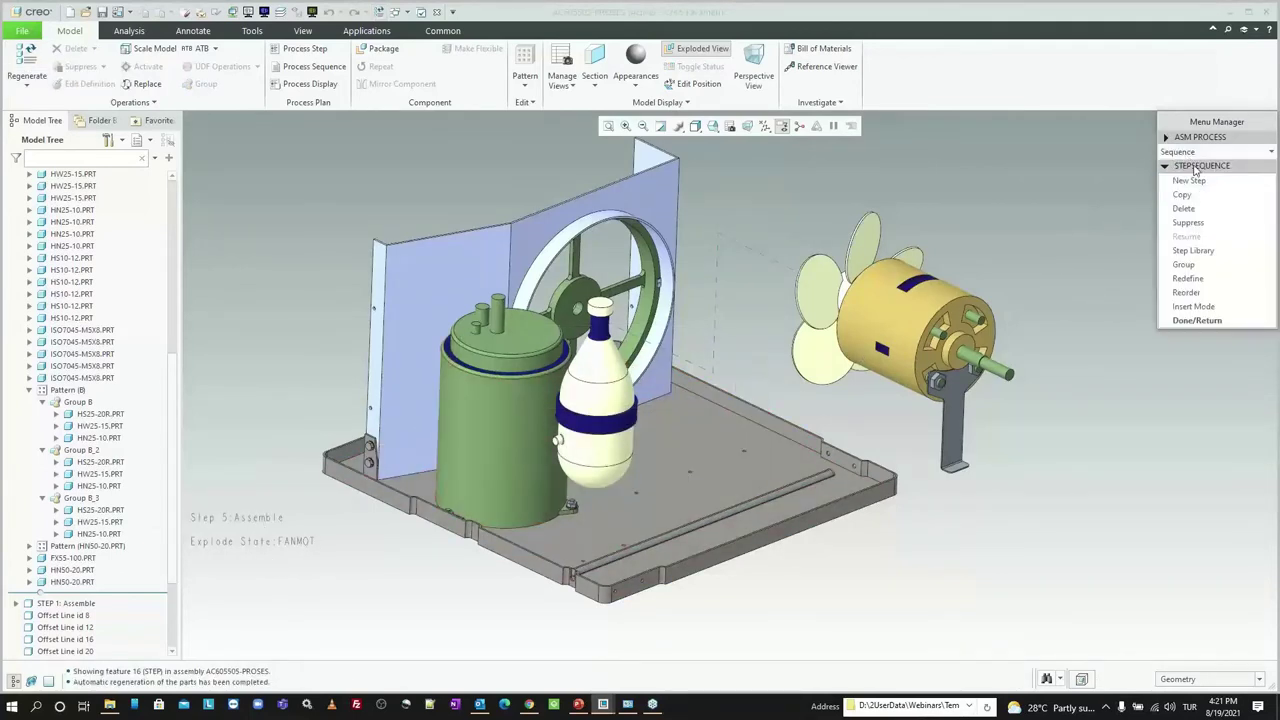
{"action": "left_click", "coordinate": [1192, 180]}
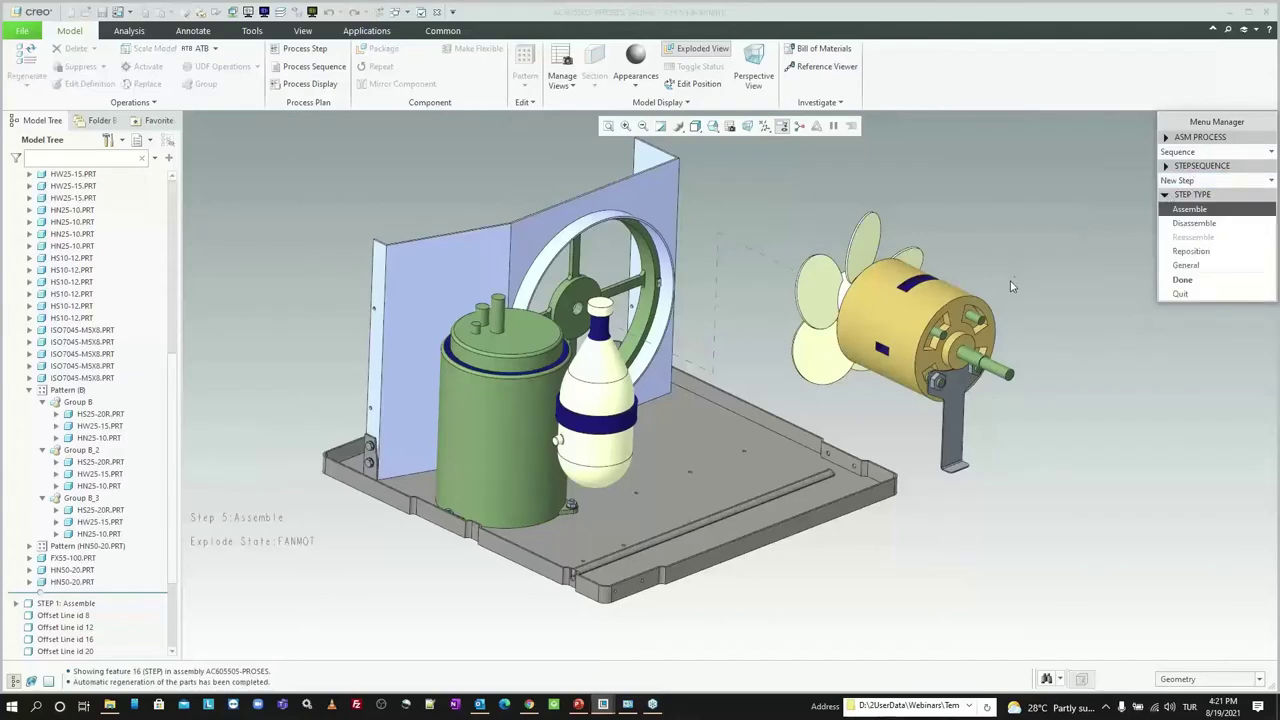
{"action": "scroll", "coordinate": [964, 415], "scroll_direction": "down", "scroll_amount": 2}
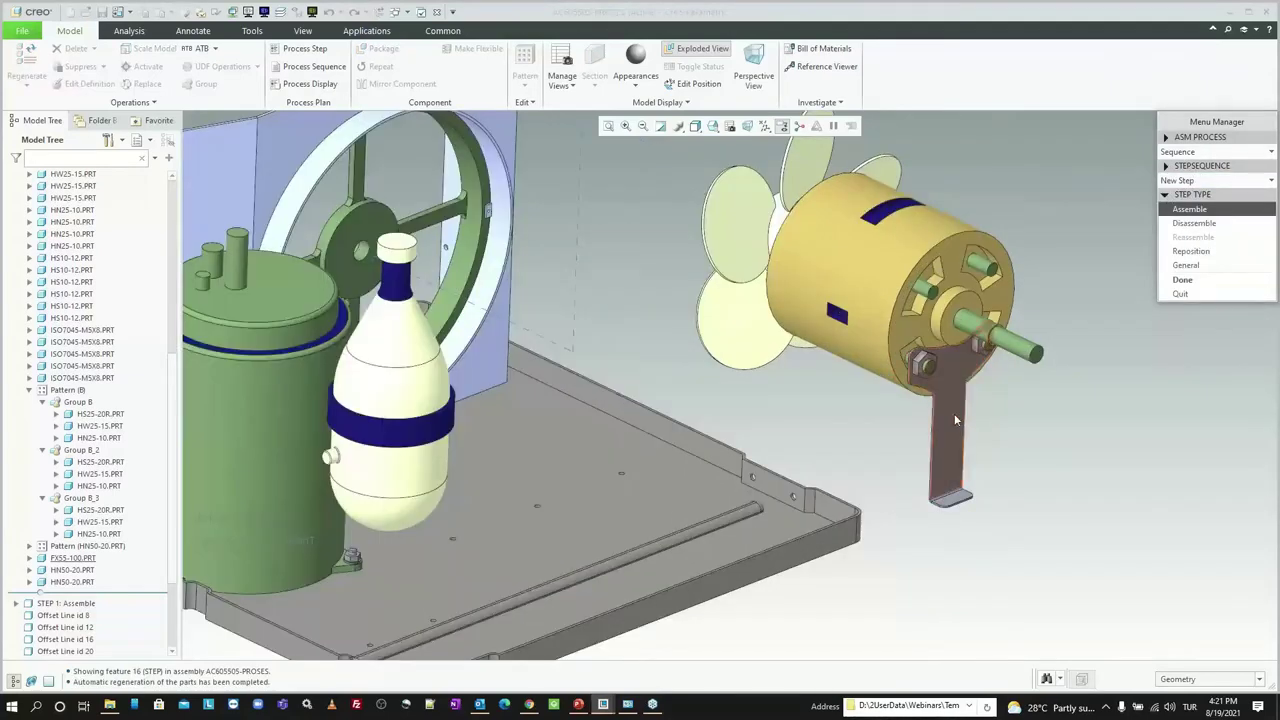
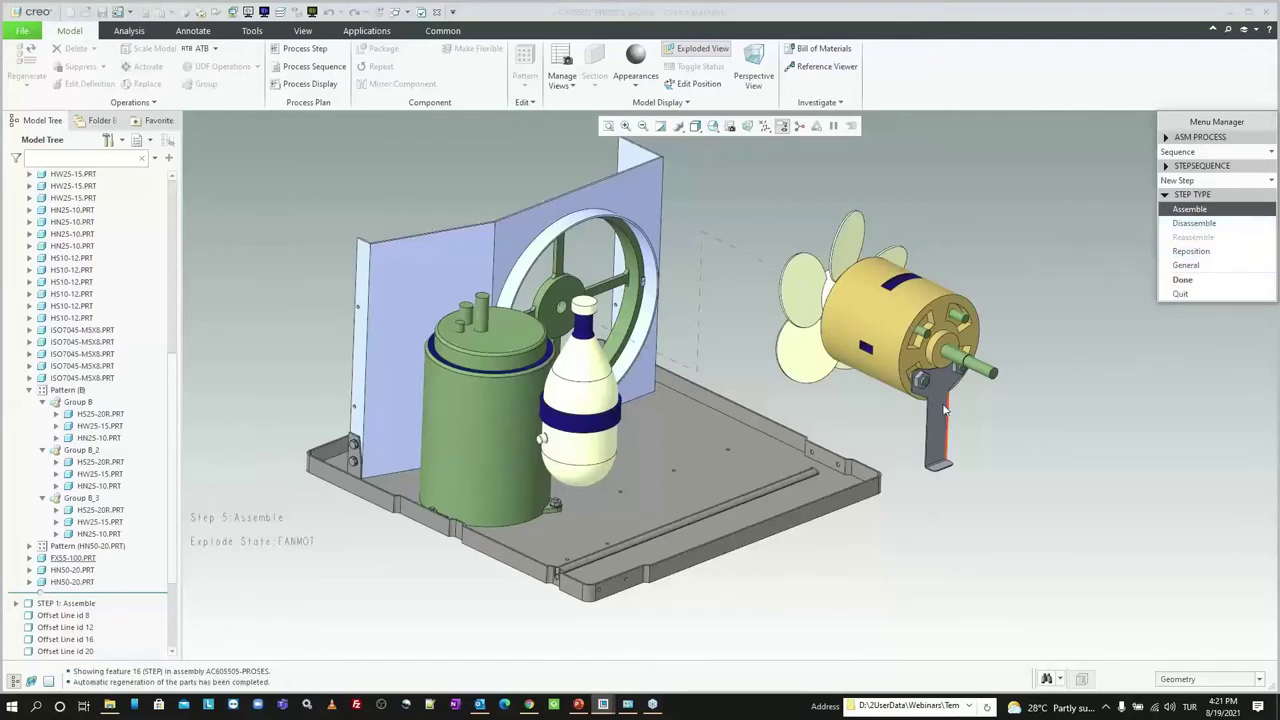
Step: Make the new step a Disassemble step removing the motor bracket and its two nuts
{"action": "left_click", "coordinate": [1190, 226]}
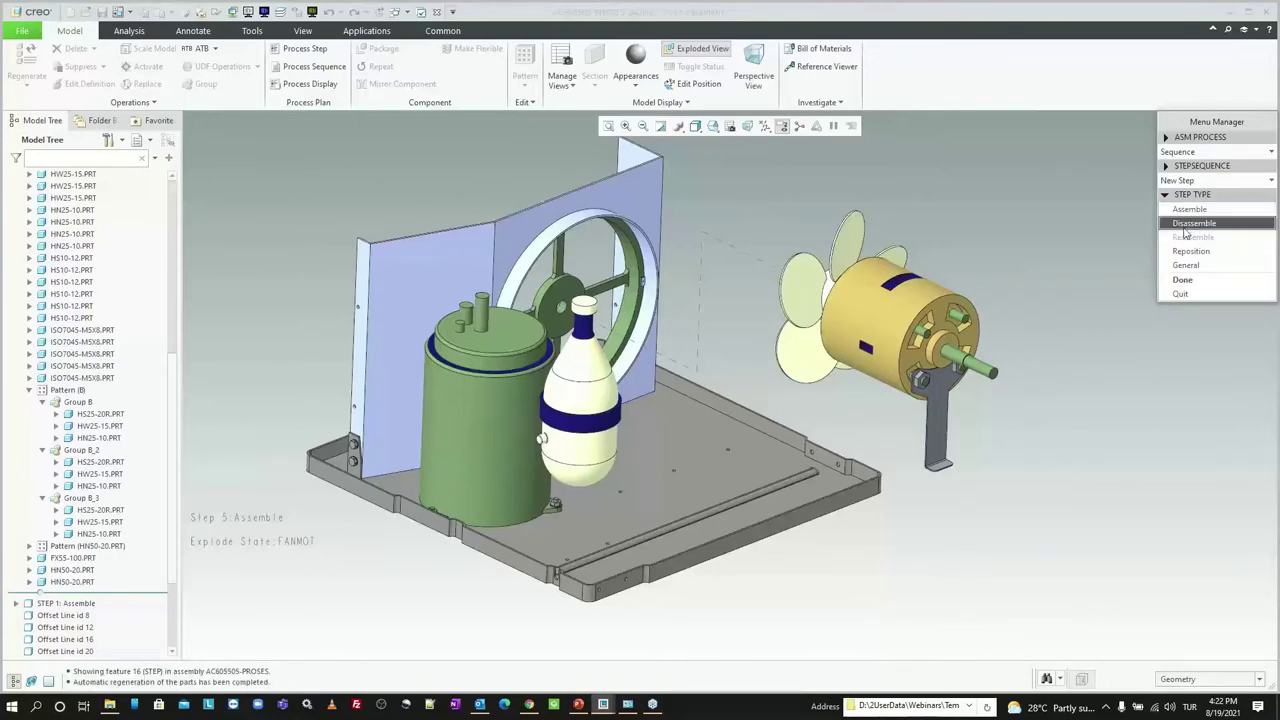
{"action": "left_click", "coordinate": [1182, 281]}
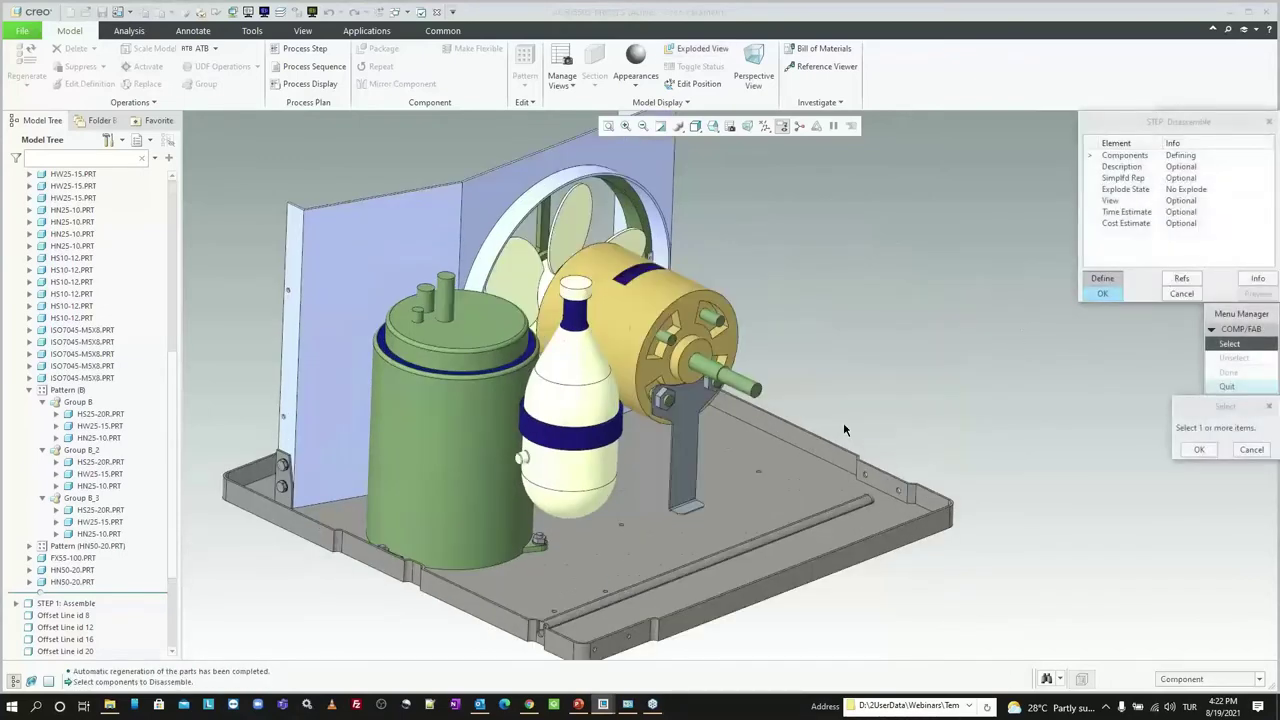
{"action": "scroll", "coordinate": [670, 415], "scroll_direction": "up", "scroll_amount": 3}
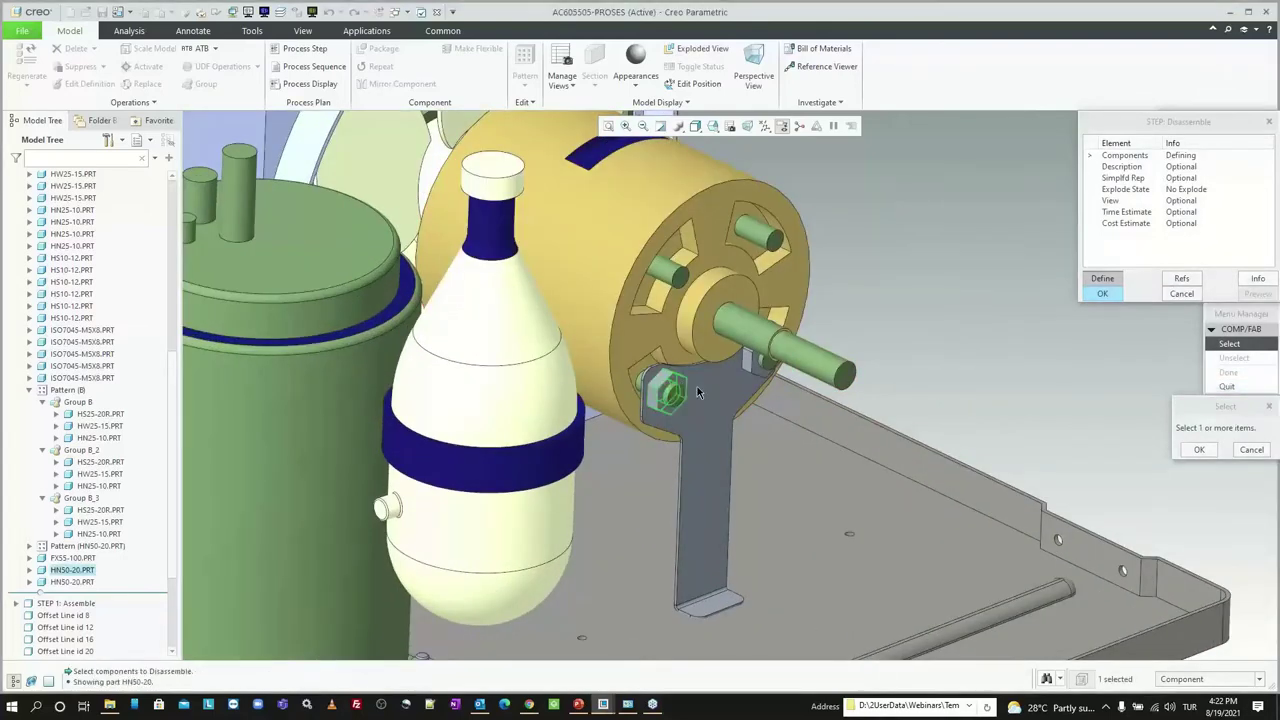
{"action": "left_click", "coordinate": [762, 380]}
{"action": "left_click", "coordinate": [758, 360]}
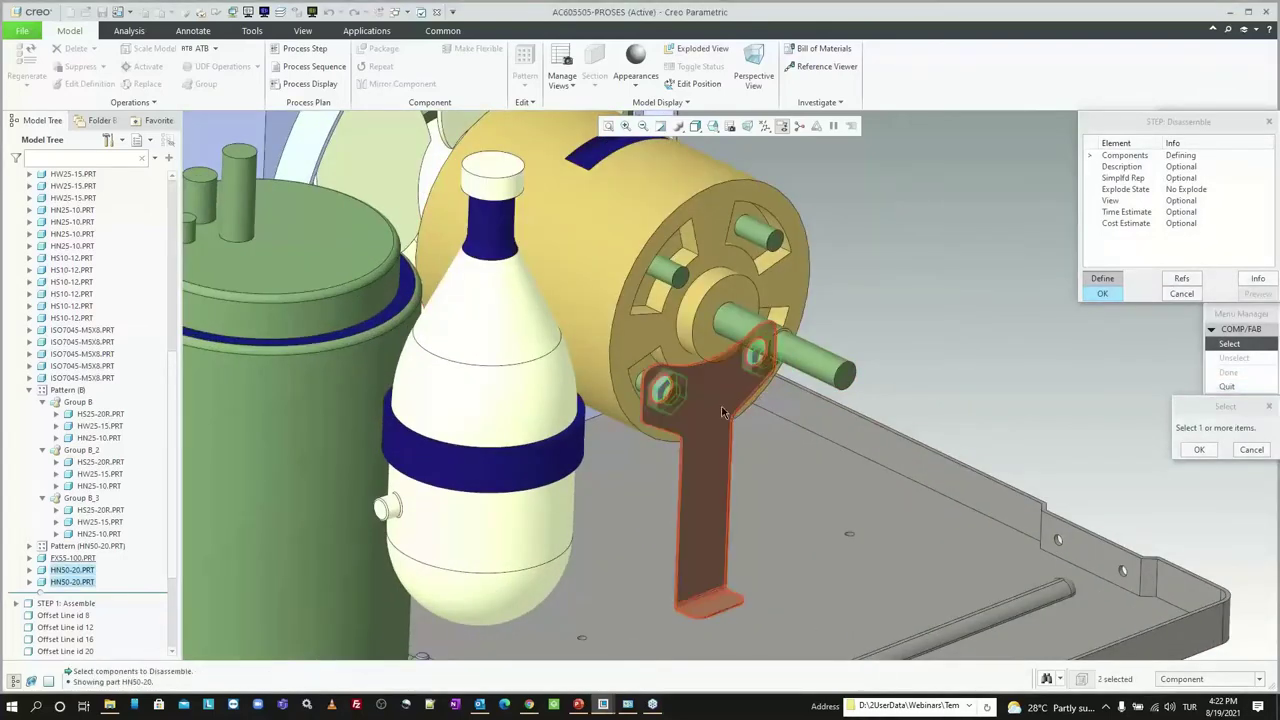
{"action": "left_click", "coordinate": [787, 372]}
{"action": "scroll", "coordinate": [787, 372], "scroll_direction": "down", "scroll_amount": 4}
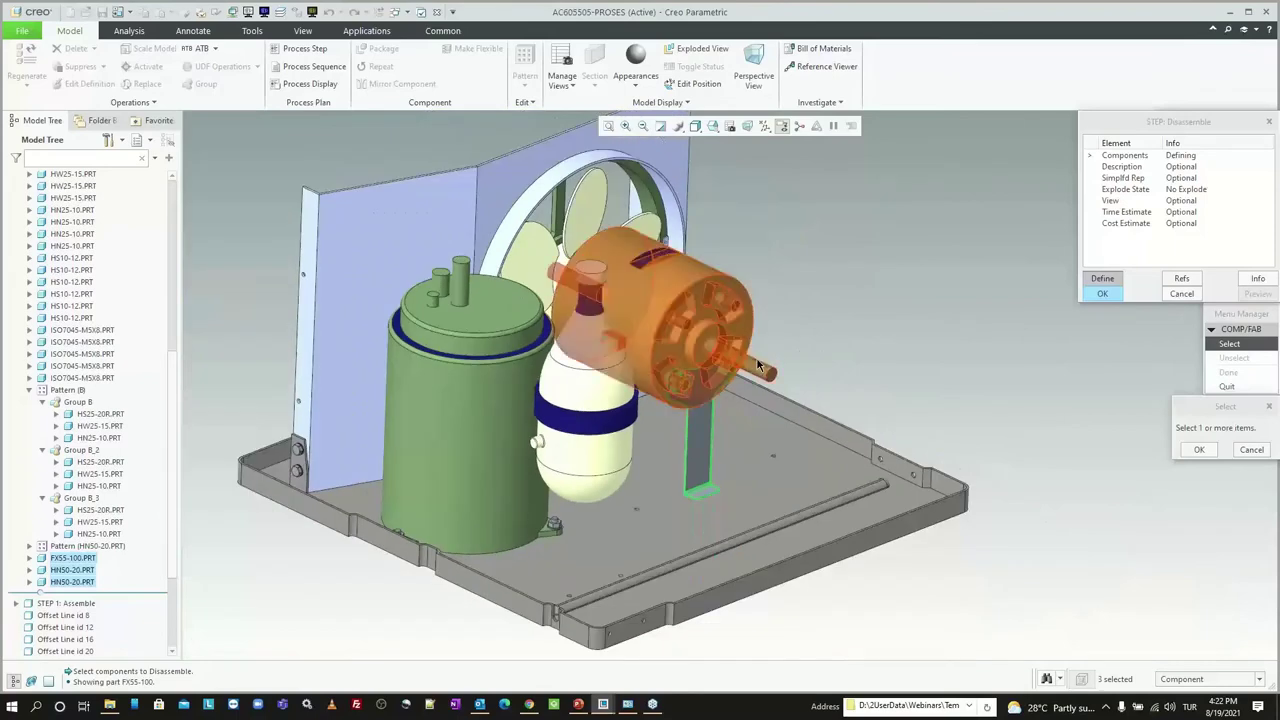
{"action": "left_click", "coordinate": [1199, 449]}
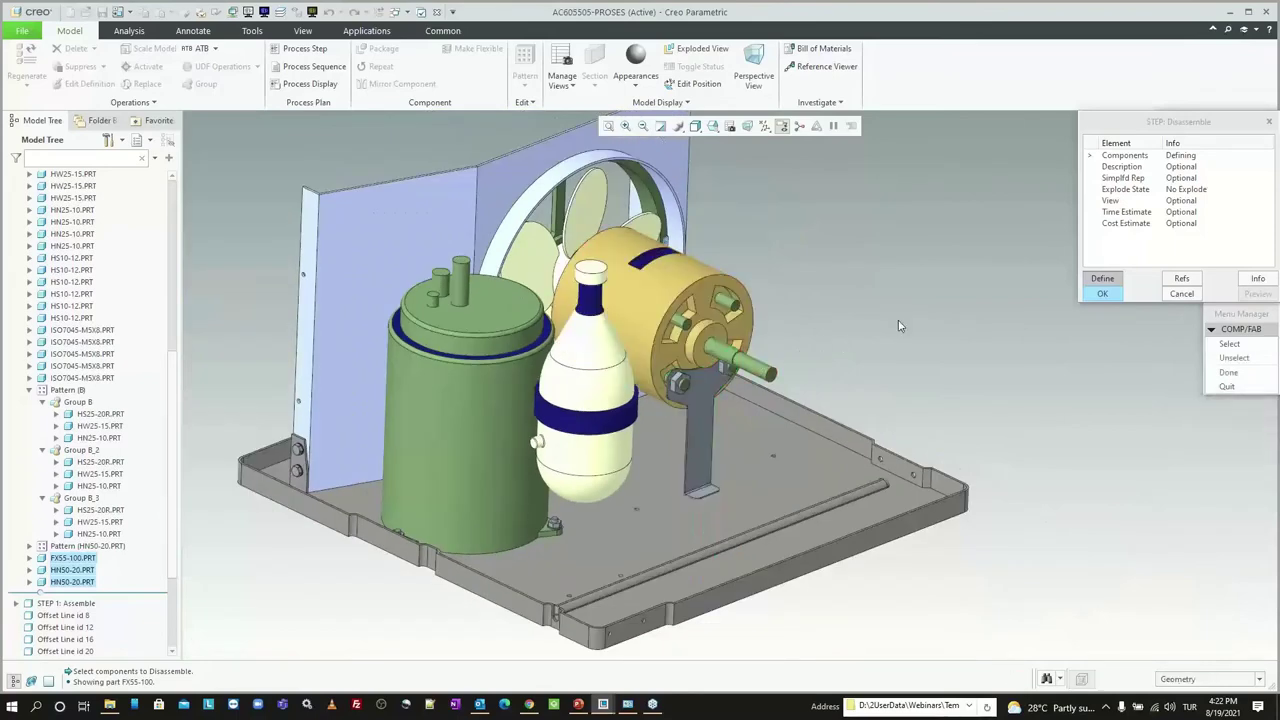
{"action": "left_click", "coordinate": [1226, 374]}
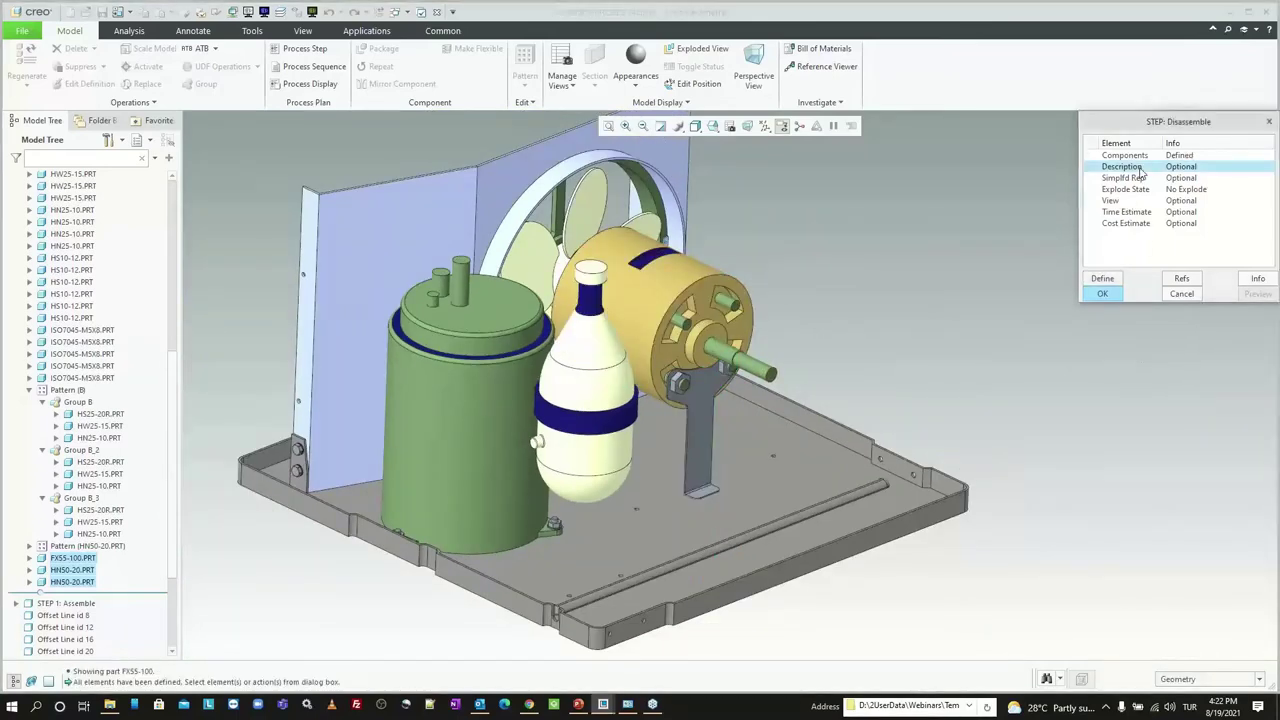
Step: Describe the step as 'Remove motor fixture' with a 0.1-hour time estimate, and start a new explode state
{"action": "type", "text": "Re"}
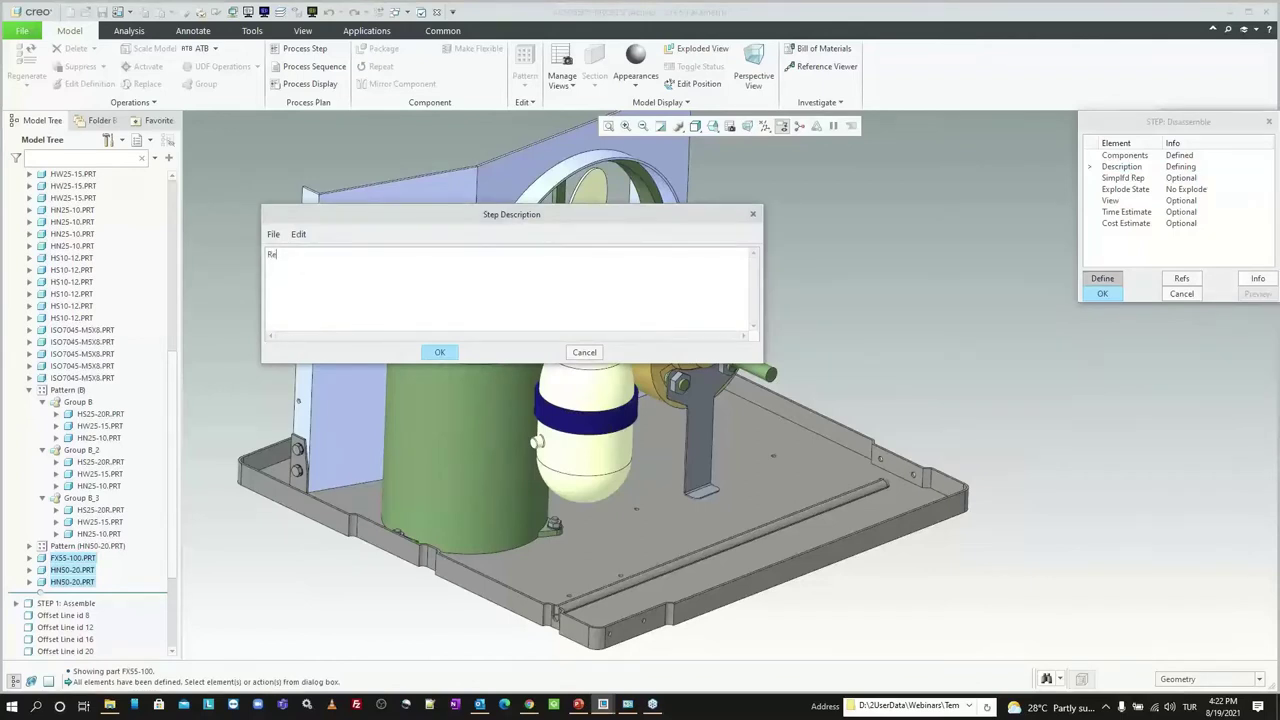
{"action": "type", "text": "move motor f"}
{"action": "type", "text": "ix"}
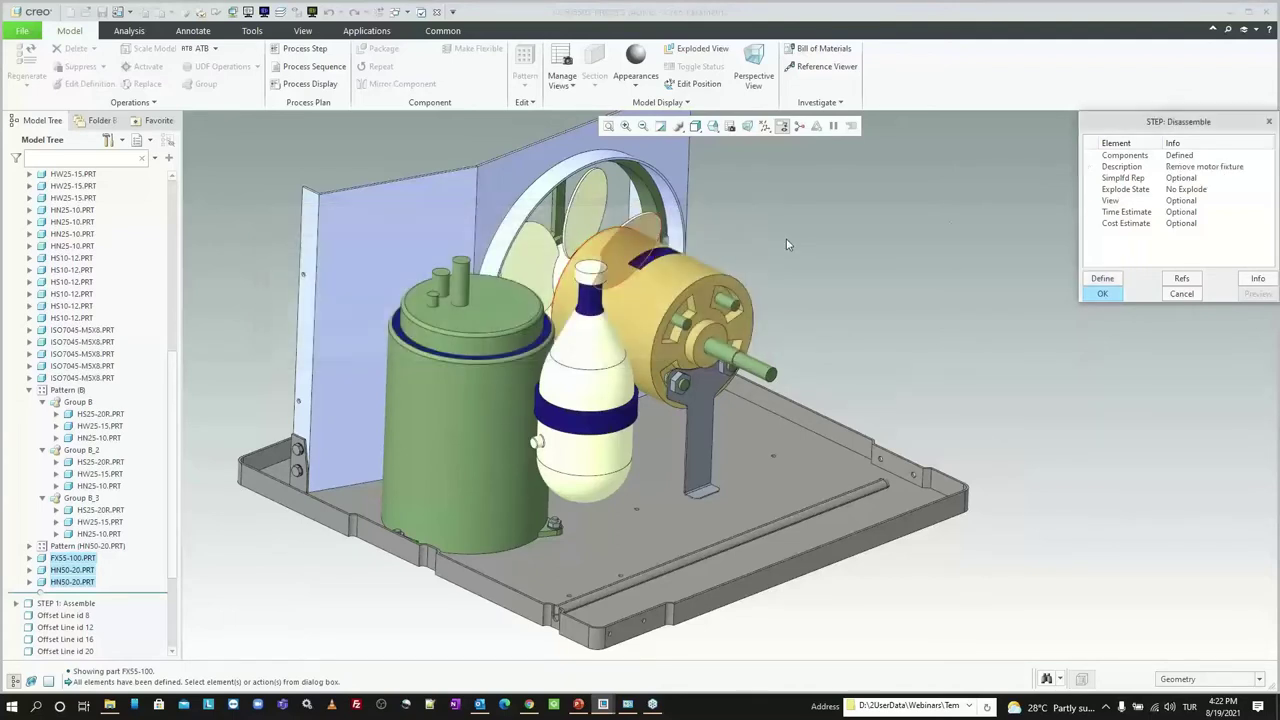
{"action": "double_click", "coordinate": [1128, 212]}
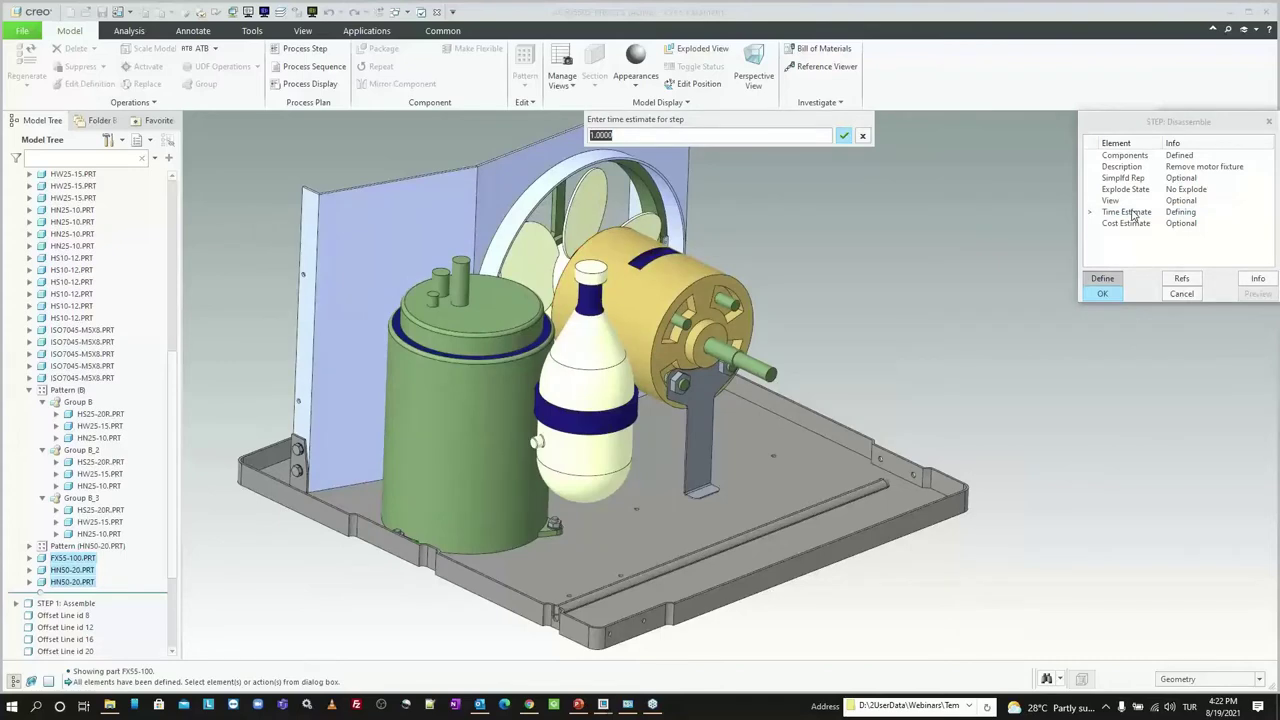
{"action": "type", "text": "0.1"}
{"action": "key", "text": "Return"}
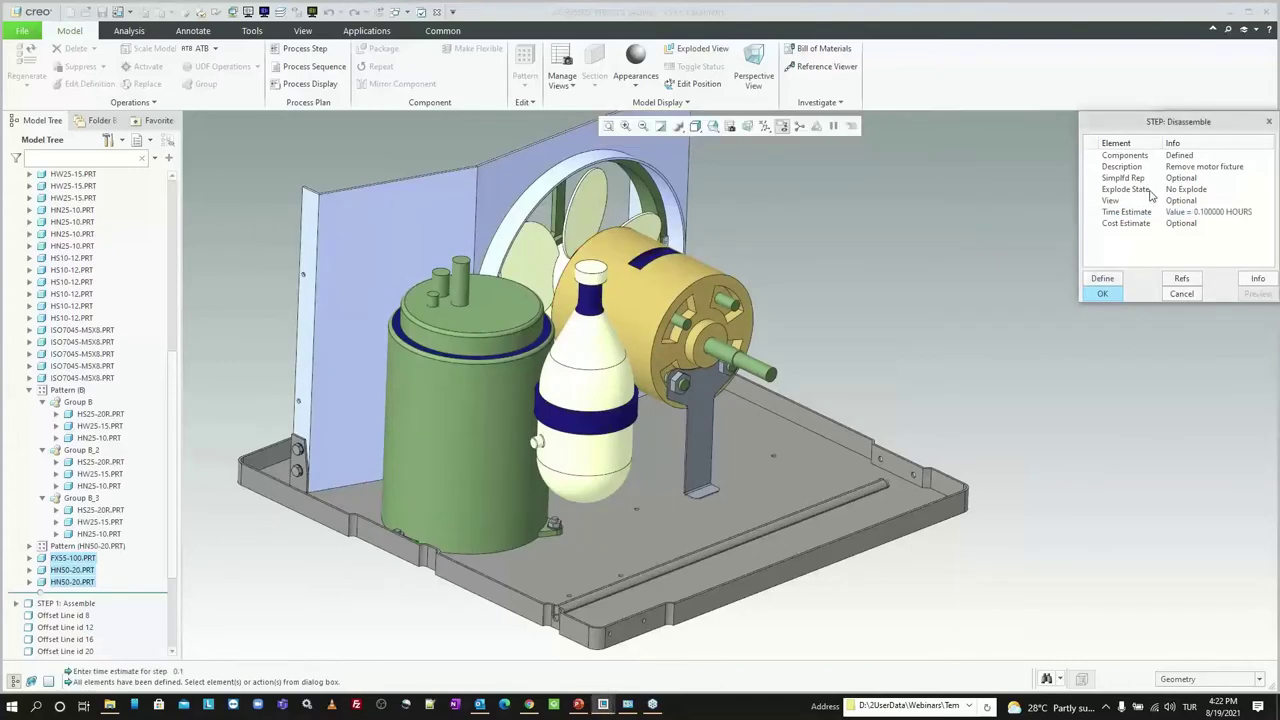
{"action": "double_click", "coordinate": [1130, 189]}
{"action": "left_click", "coordinate": [1080, 180]}
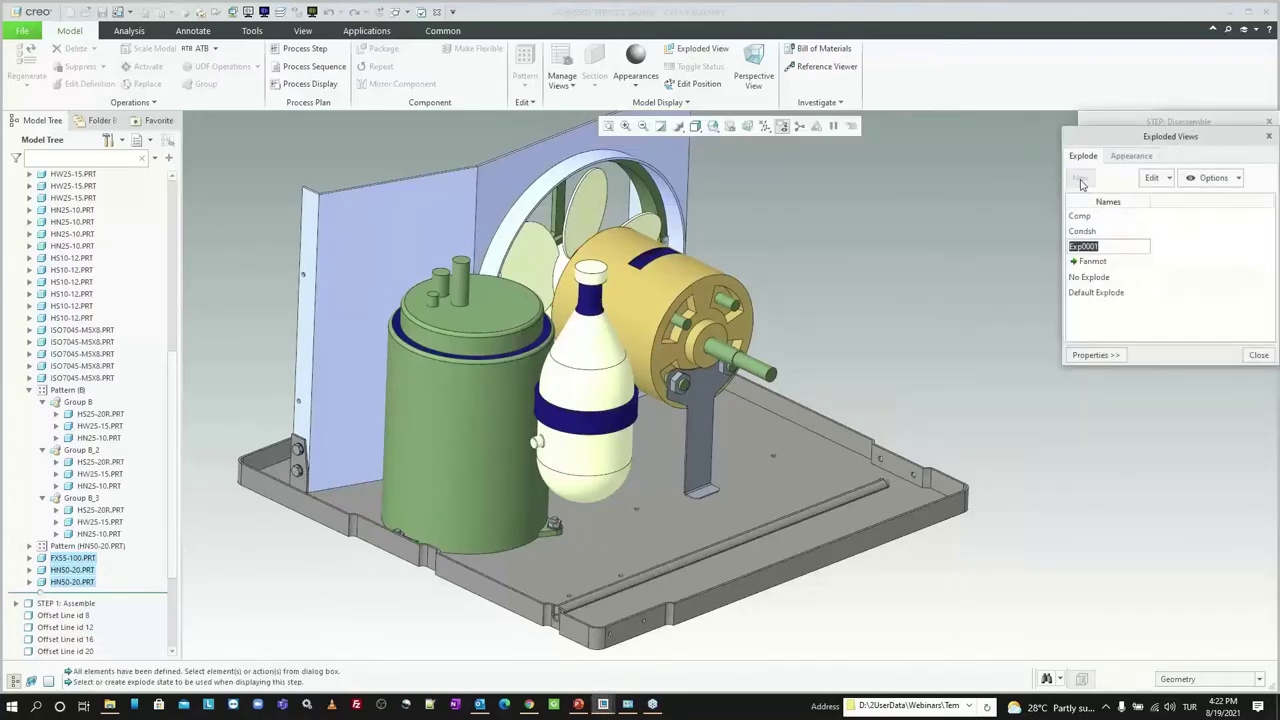
Step: Name the explode state Motfix and drag the bracket and nuts out, lifting the bracket clear
{"action": "type", "text": "motfix"}
{"action": "key", "text": "Return"}
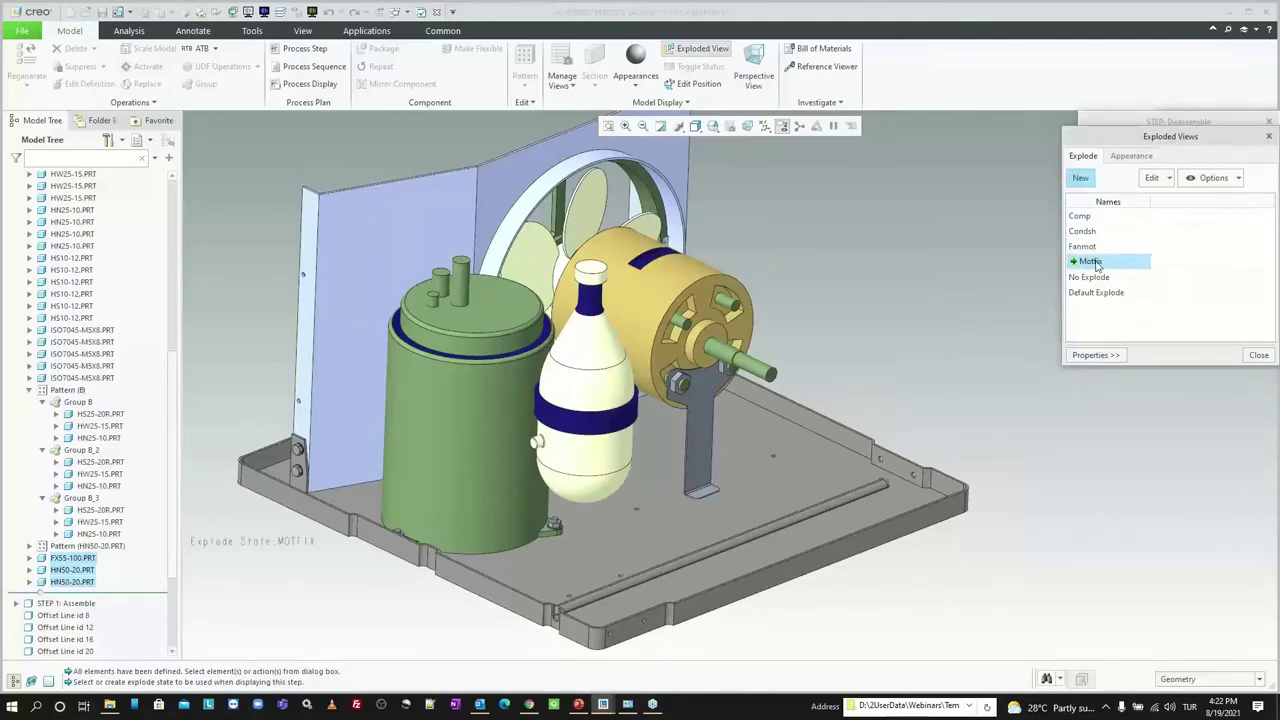
{"action": "right_click", "coordinate": [1097, 260]}
{"action": "left_click", "coordinate": [1143, 373]}
{"action": "scroll", "coordinate": [717, 430], "scroll_direction": "up", "scroll_amount": 3}
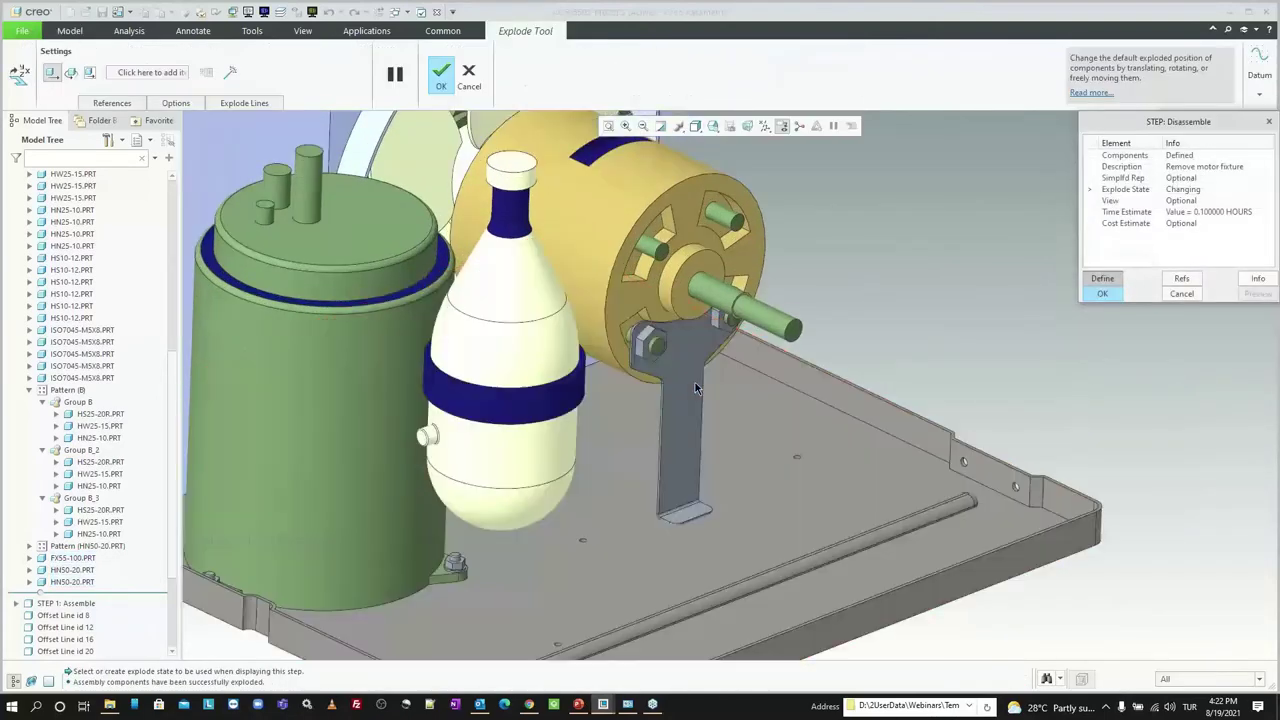
{"action": "left_click", "coordinate": [663, 345]}
{"action": "left_click", "coordinate": [645, 341], "text": "ctrl"}
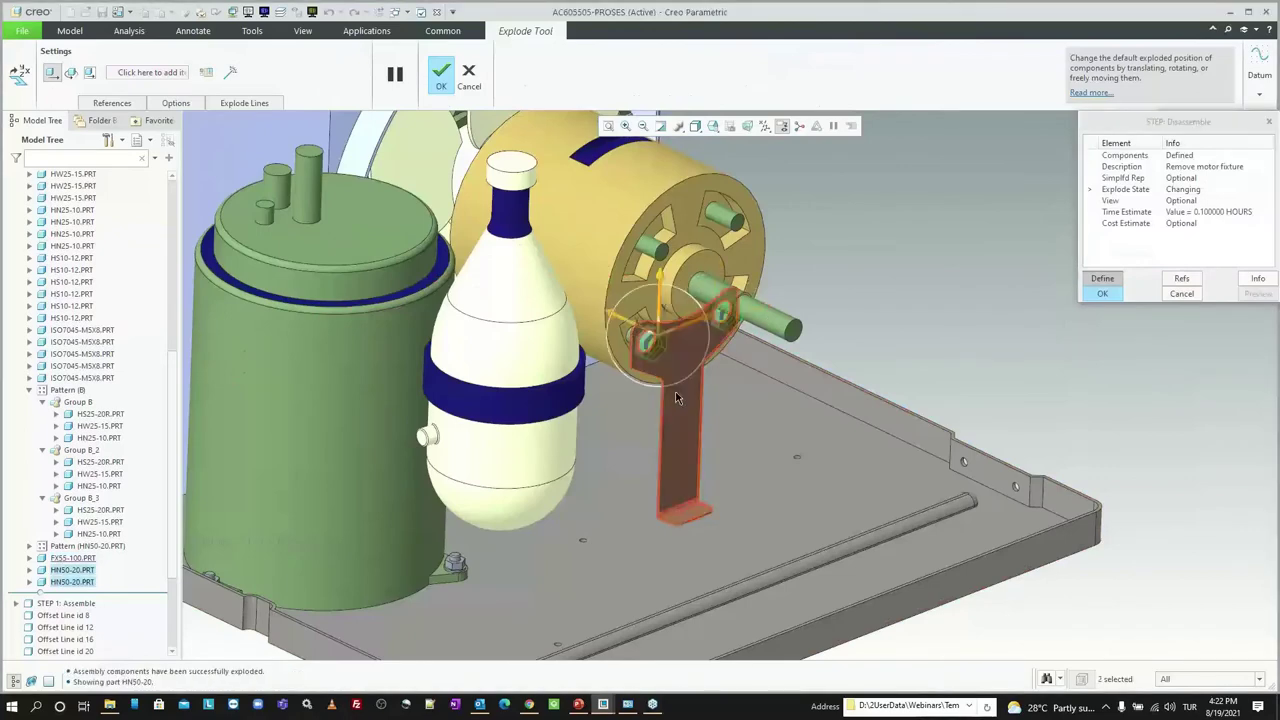
{"action": "left_click", "coordinate": [722, 300], "text": "ctrl"}
{"action": "scroll", "coordinate": [712, 408], "scroll_direction": "down", "scroll_amount": 3}
{"action": "mouse_move", "coordinate": [712, 408]}
{"action": "left_mouse_down"}
{"action": "mouse_move", "coordinate": [843, 498]}
{"action": "mouse_move", "coordinate": [888, 460]}
{"action": "left_mouse_up"}
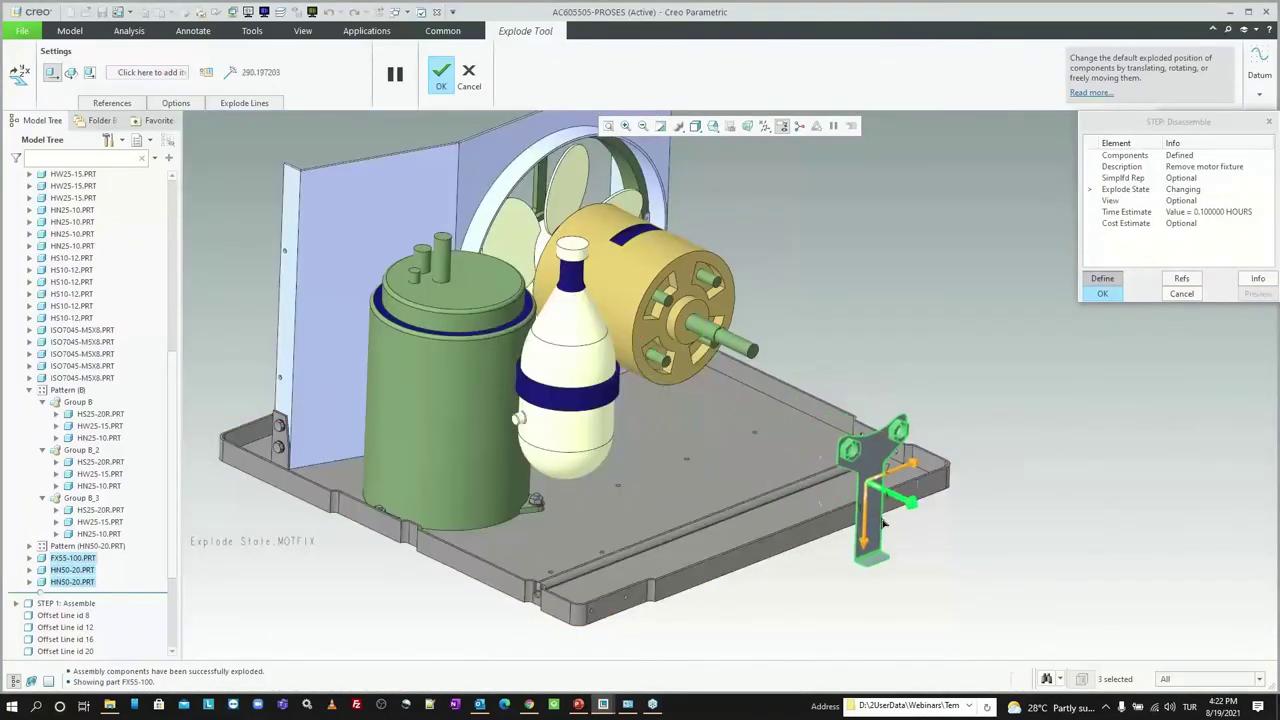
{"action": "left_click", "coordinate": [888, 460]}
{"action": "left_click_drag", "start_coordinate": [888, 460], "coordinate": [790, 405]}
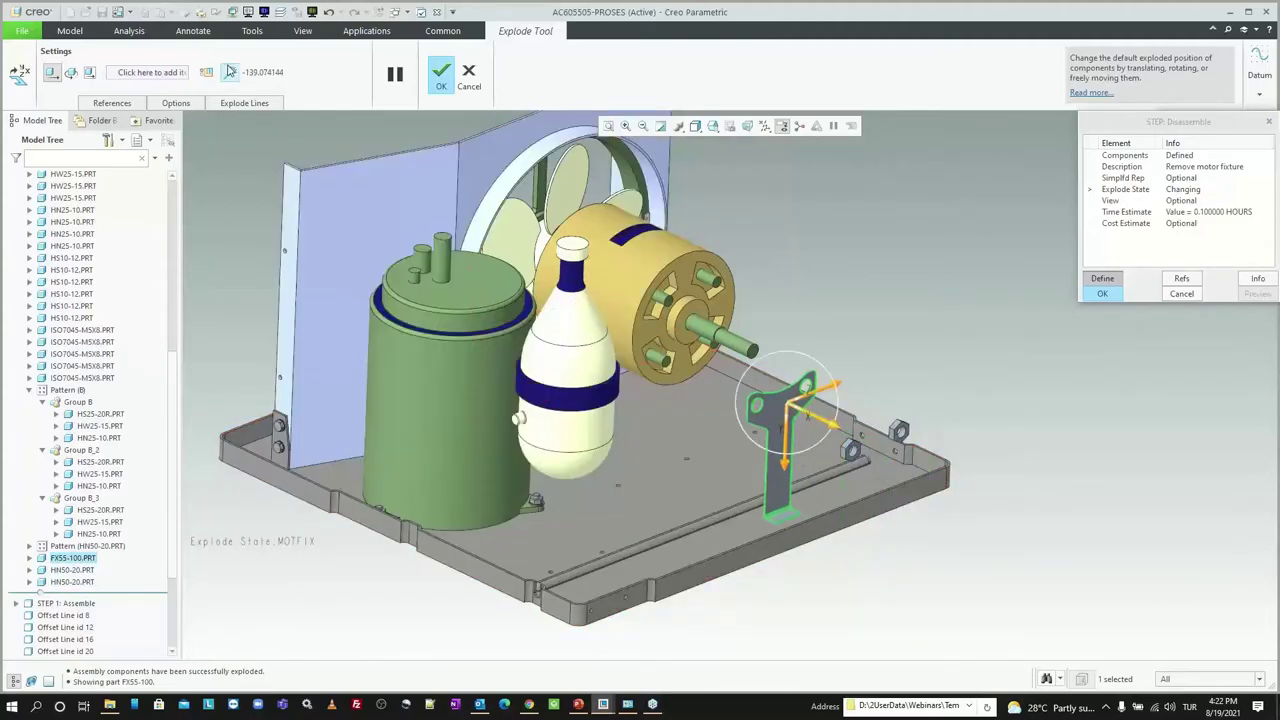
Step: Add two cosmetic offset lines linking the nuts to the bracket, then accept the exploded positions
{"action": "left_click", "coordinate": [230, 72]}
{"action": "left_click", "coordinate": [1180, 680]}
{"action": "left_click", "coordinate": [1172, 654]}
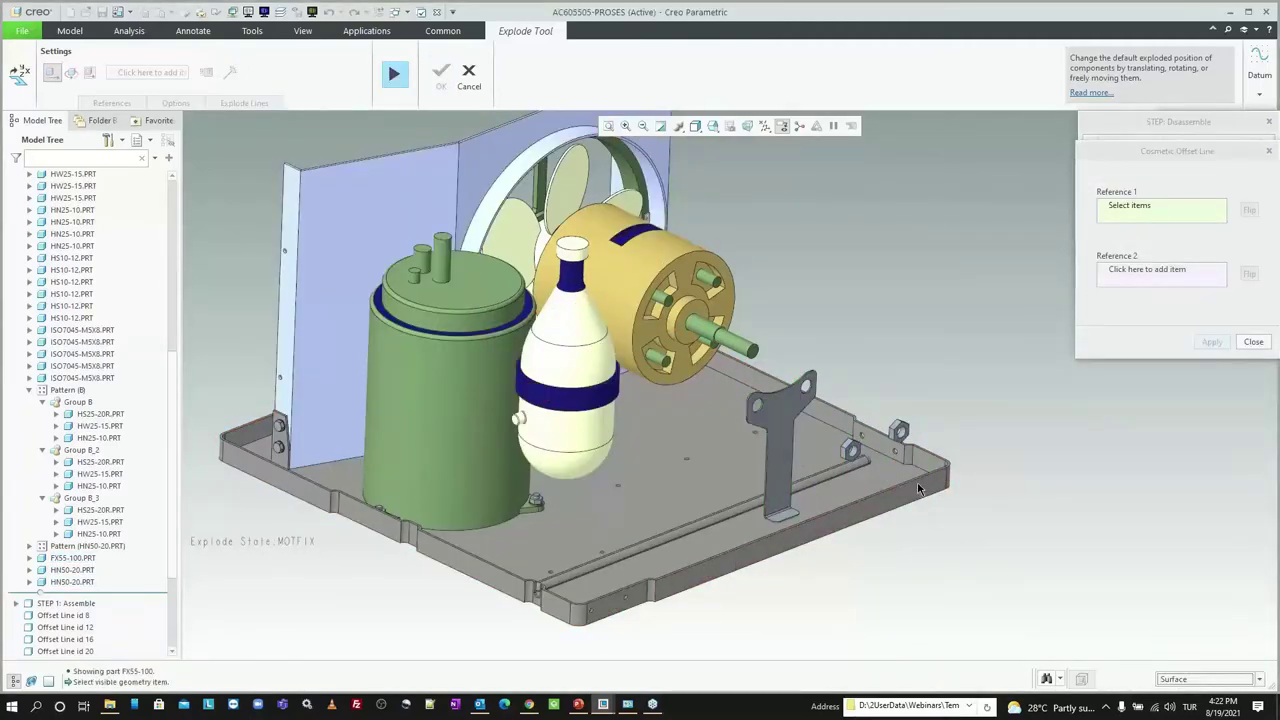
{"action": "scroll", "coordinate": [890, 440], "scroll_direction": "down", "scroll_amount": 3}
{"action": "left_click", "coordinate": [604, 290]}
{"action": "left_click", "coordinate": [604, 290]}
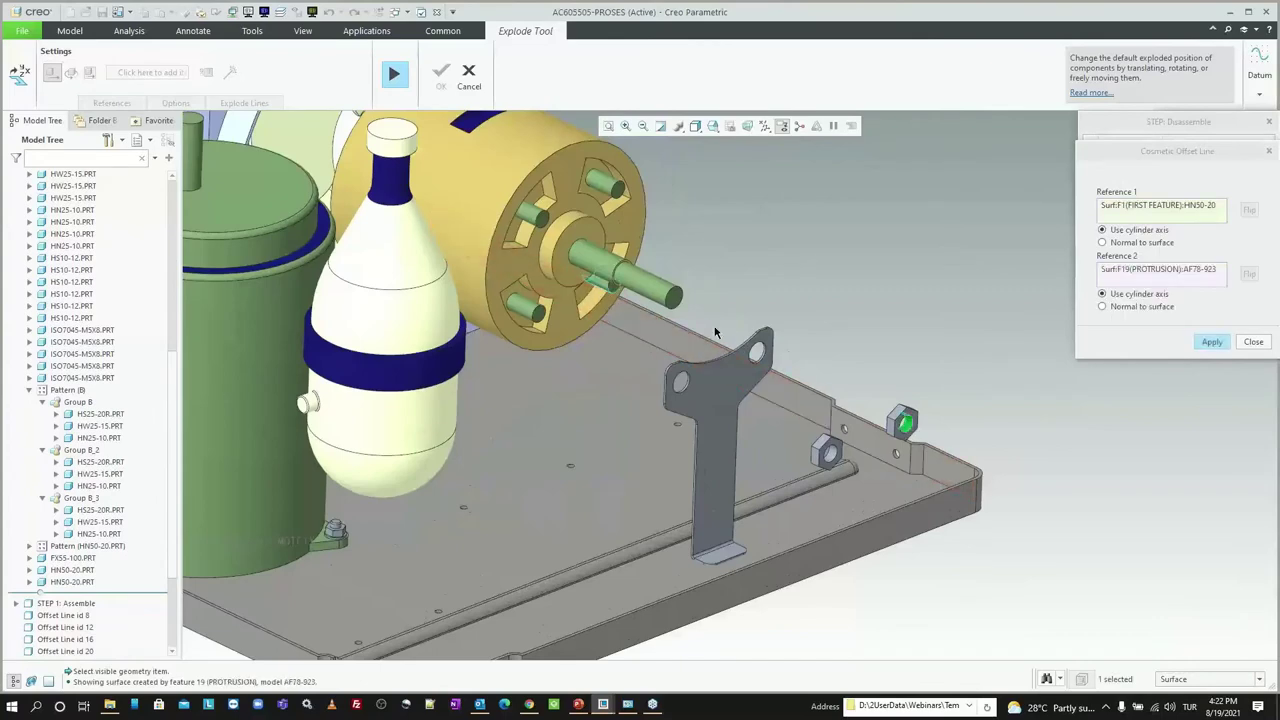
{"action": "middle_click", "coordinate": [777, 437]}
{"action": "left_click", "coordinate": [835, 458]}
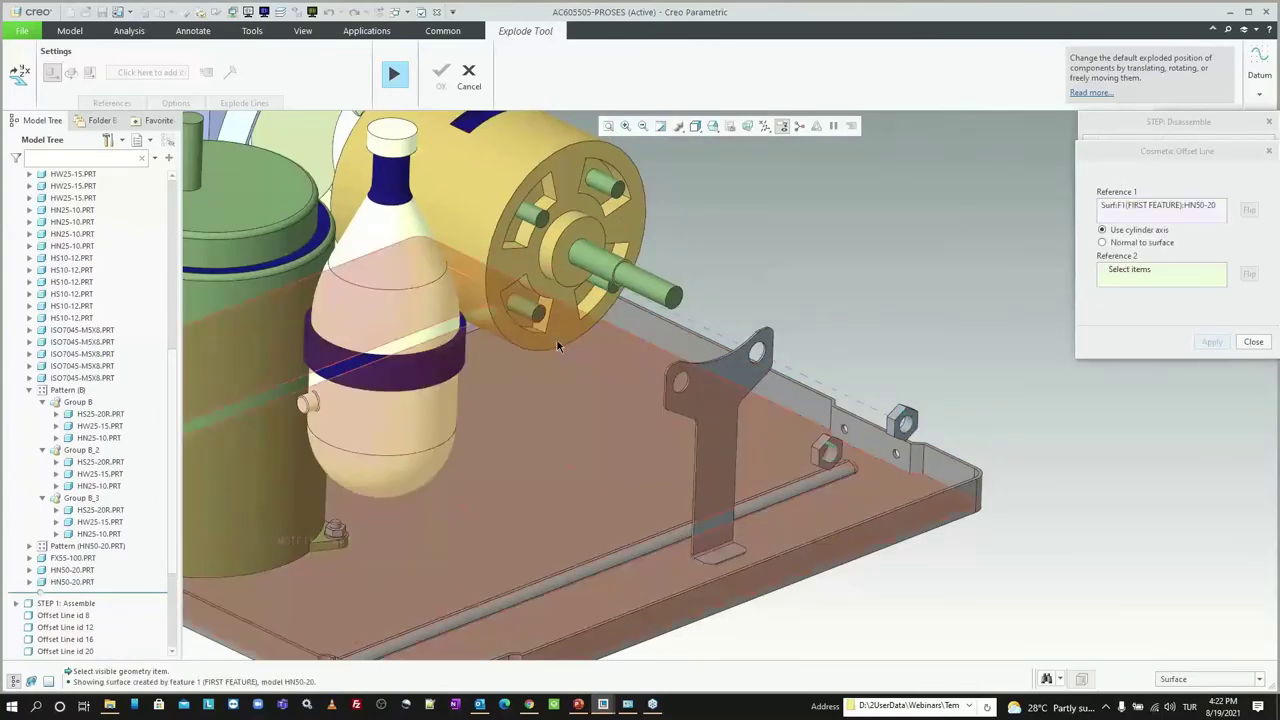
{"action": "left_click", "coordinate": [527, 313]}
{"action": "middle_click", "coordinate": [826, 314]}
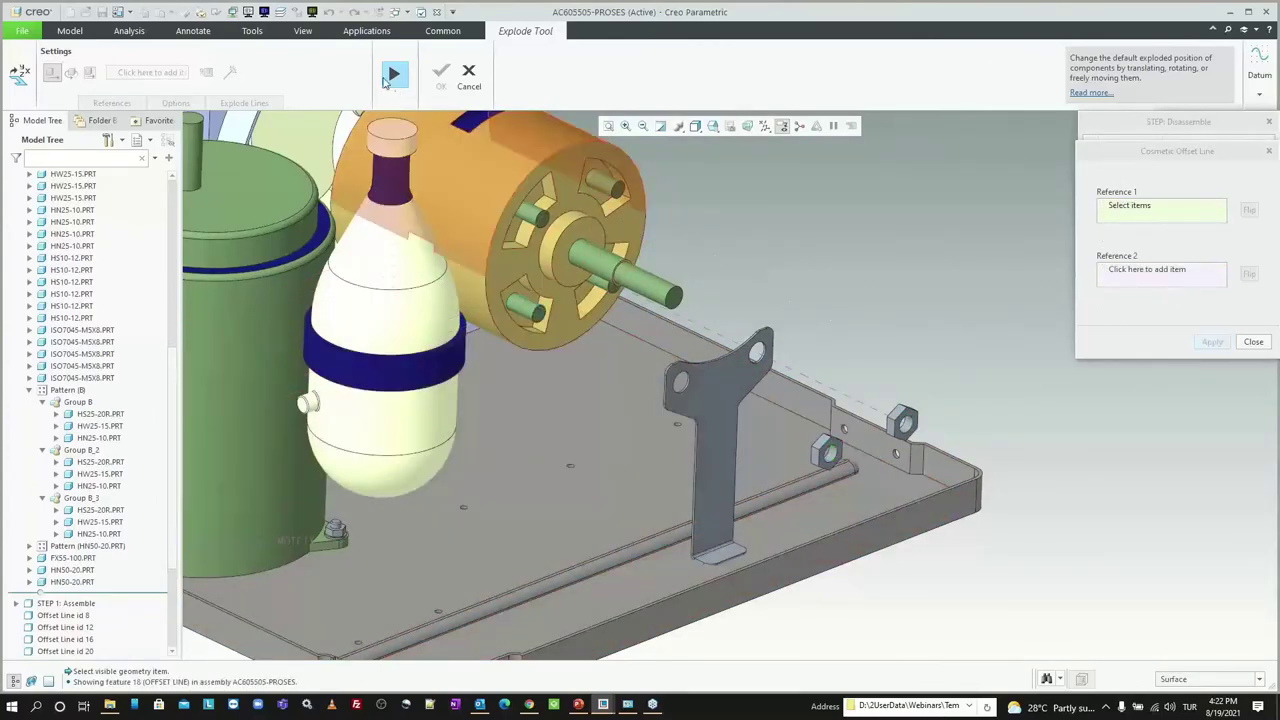
{"action": "left_click", "coordinate": [1252, 342]}
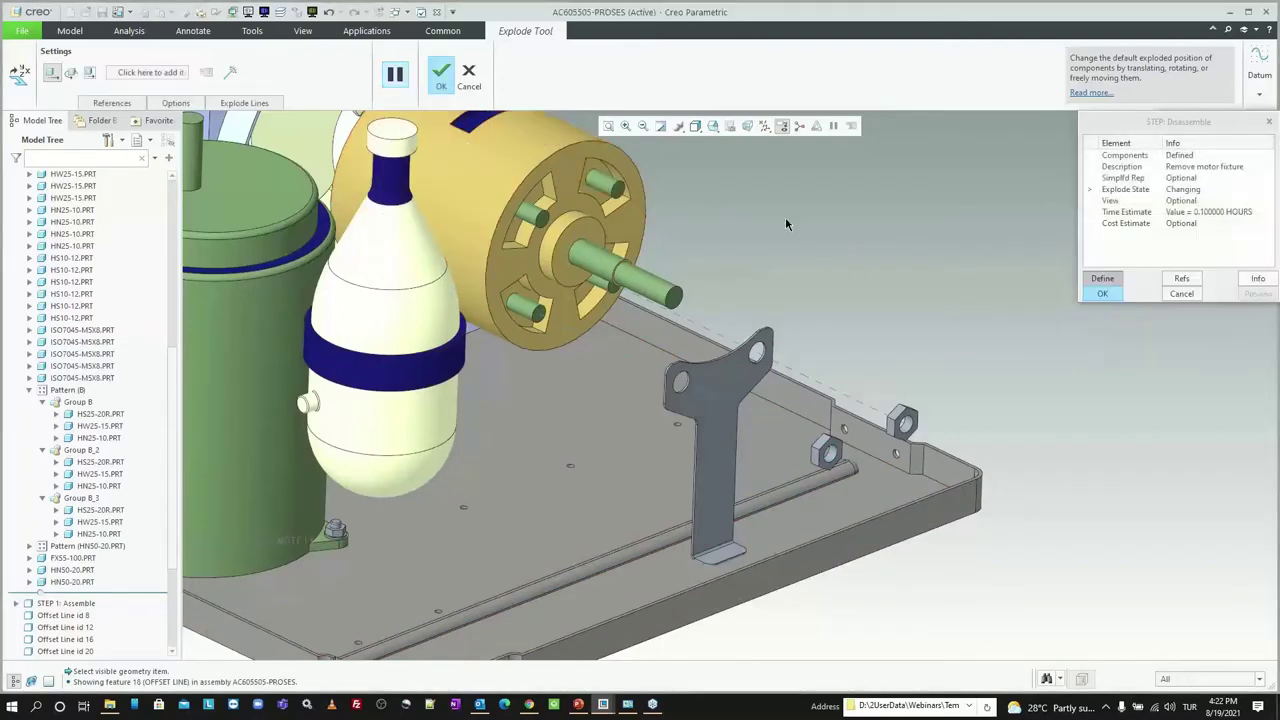
{"action": "middle_click", "coordinate": [786, 220]}
Step: Save the modified Motfix explode state and close the exploded views list
{"action": "right_click", "coordinate": [1110, 263]}
{"action": "left_click", "coordinate": [1150, 302]}
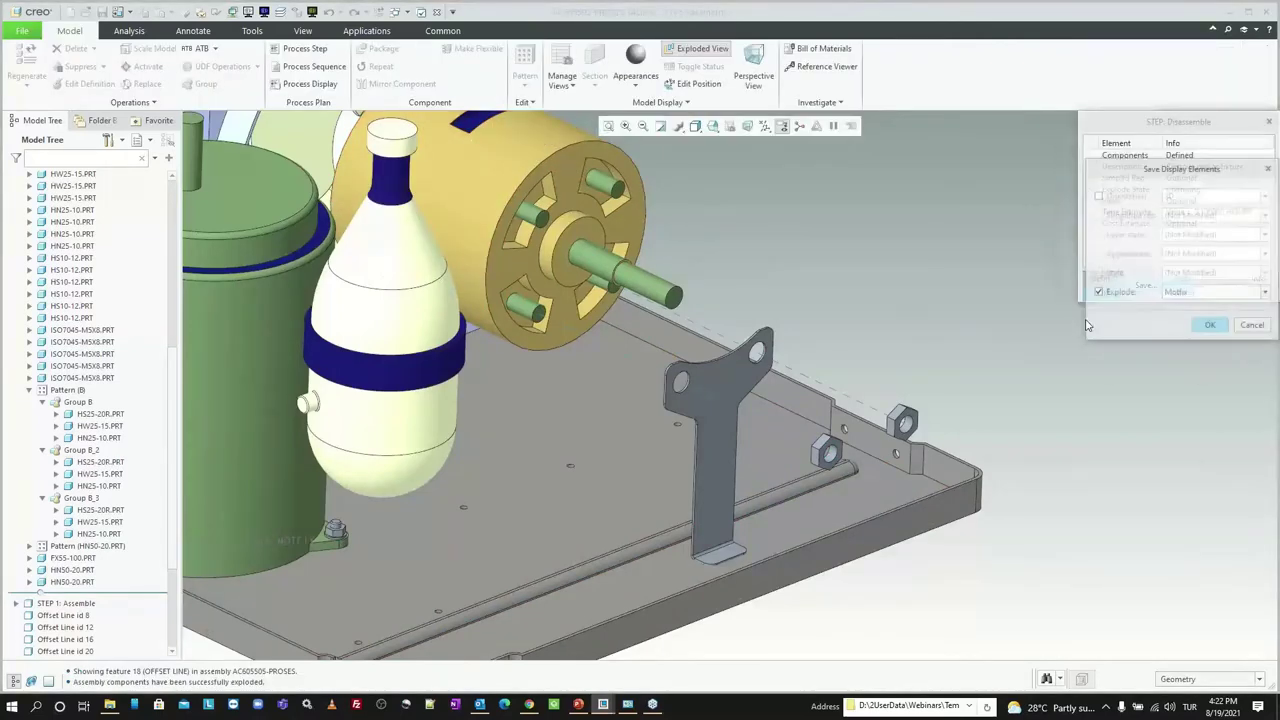
{"action": "left_click", "coordinate": [1204, 324]}
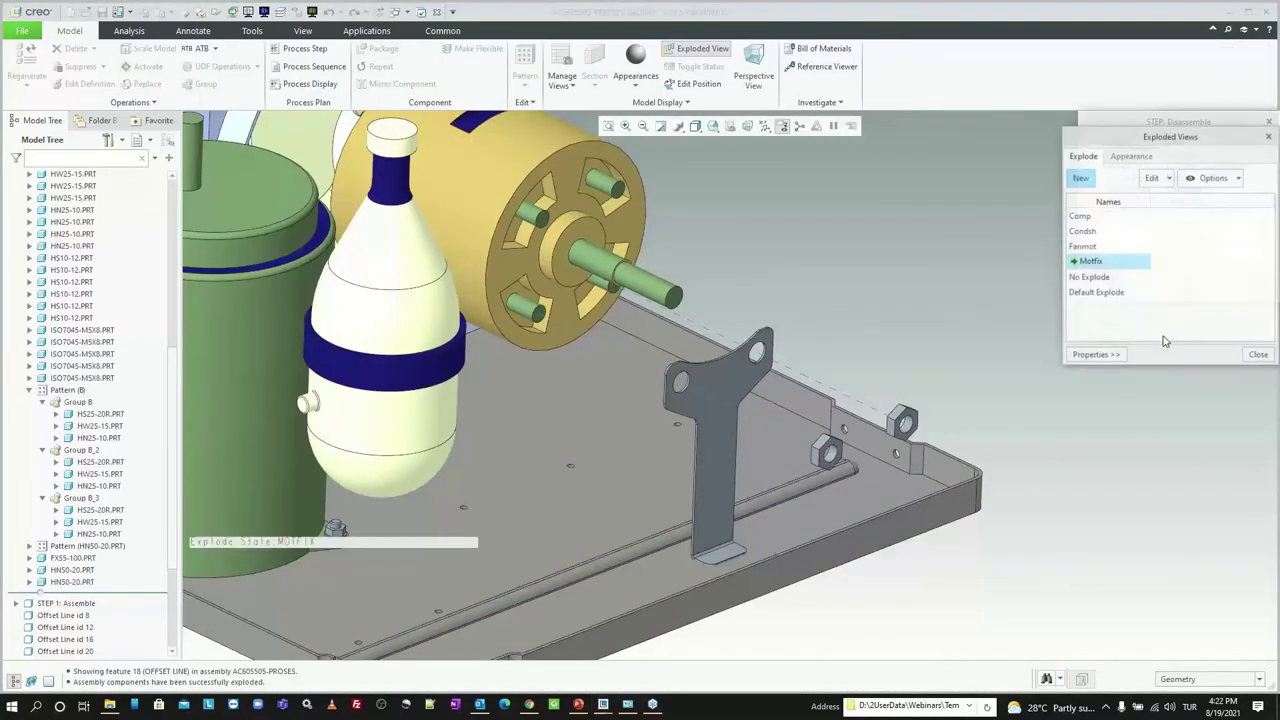
{"action": "left_click", "coordinate": [1255, 354]}
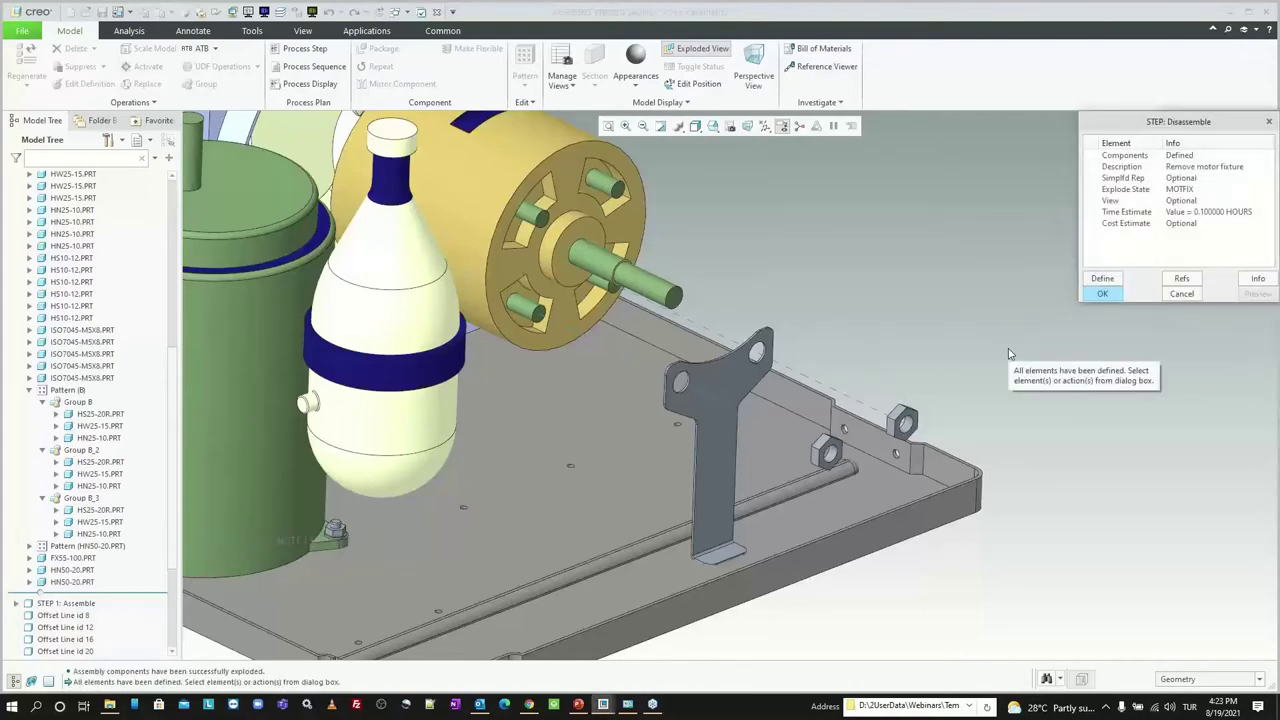
Step: Reset to the standard view, commit the Disassemble step as Step 6, and begin another new step
{"action": "key", "text": "ctrl+d"}
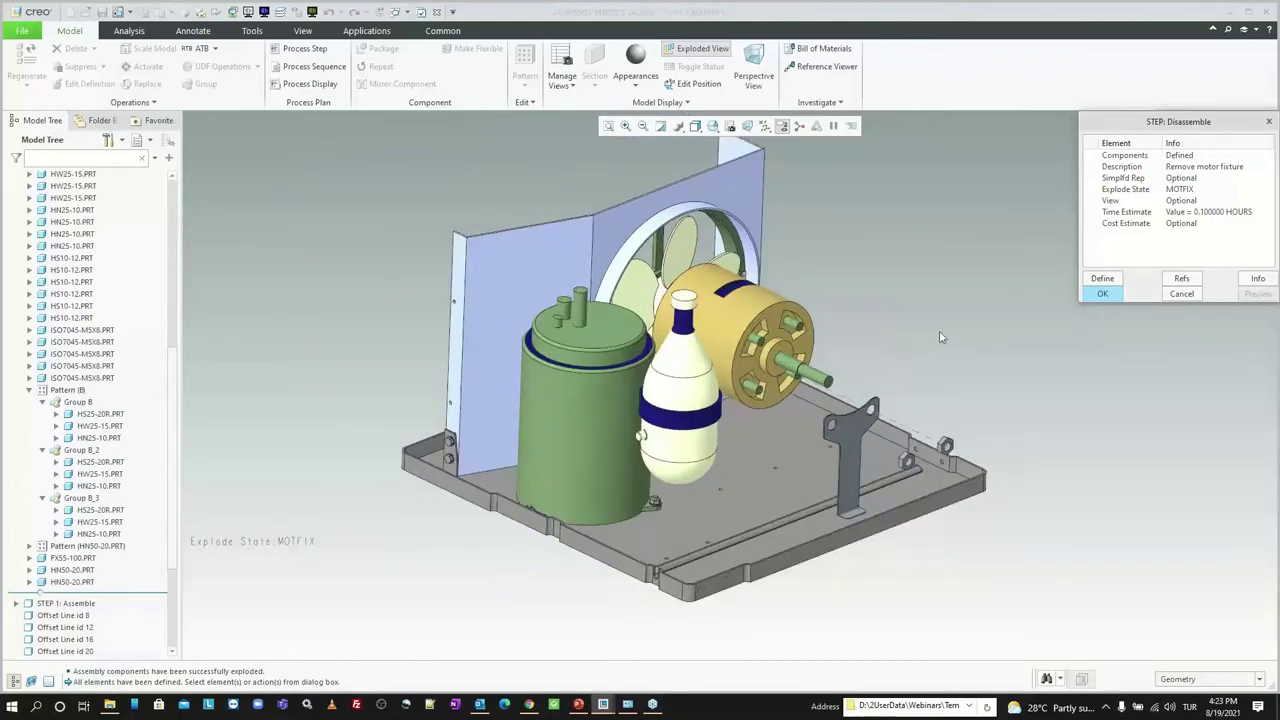
{"action": "left_click", "coordinate": [1104, 294]}
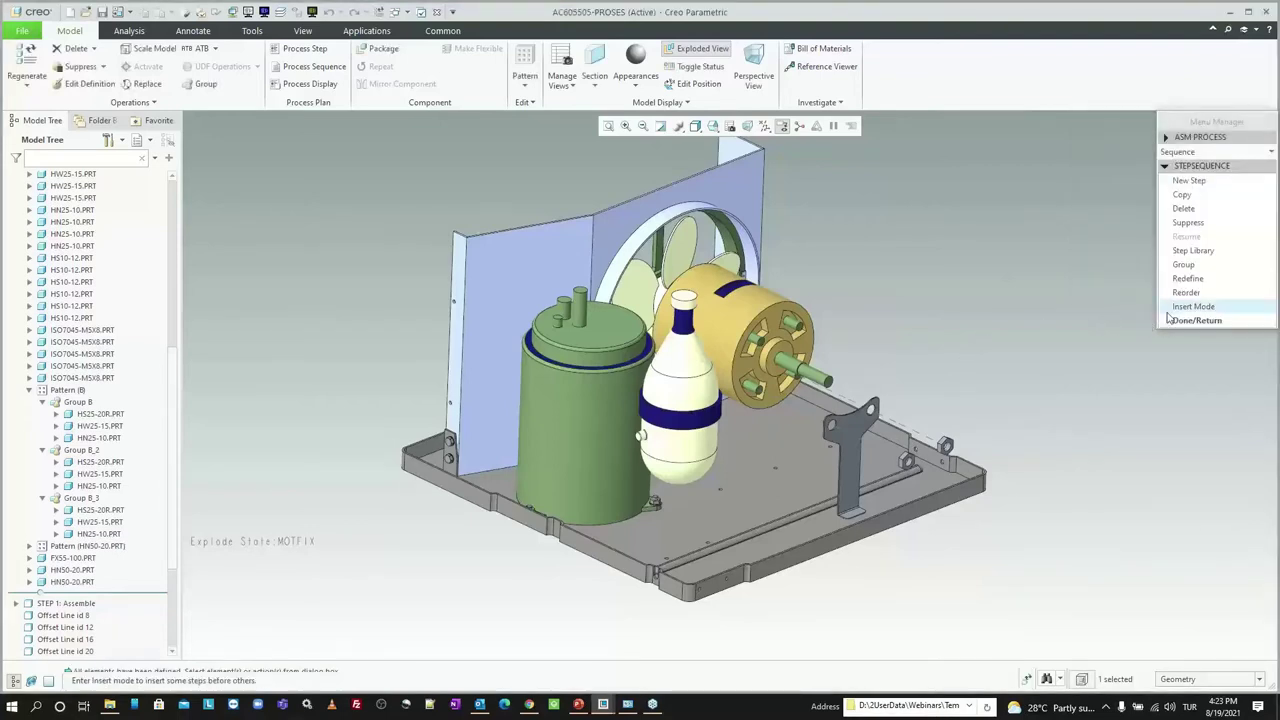
{"action": "left_click", "coordinate": [1180, 320]}
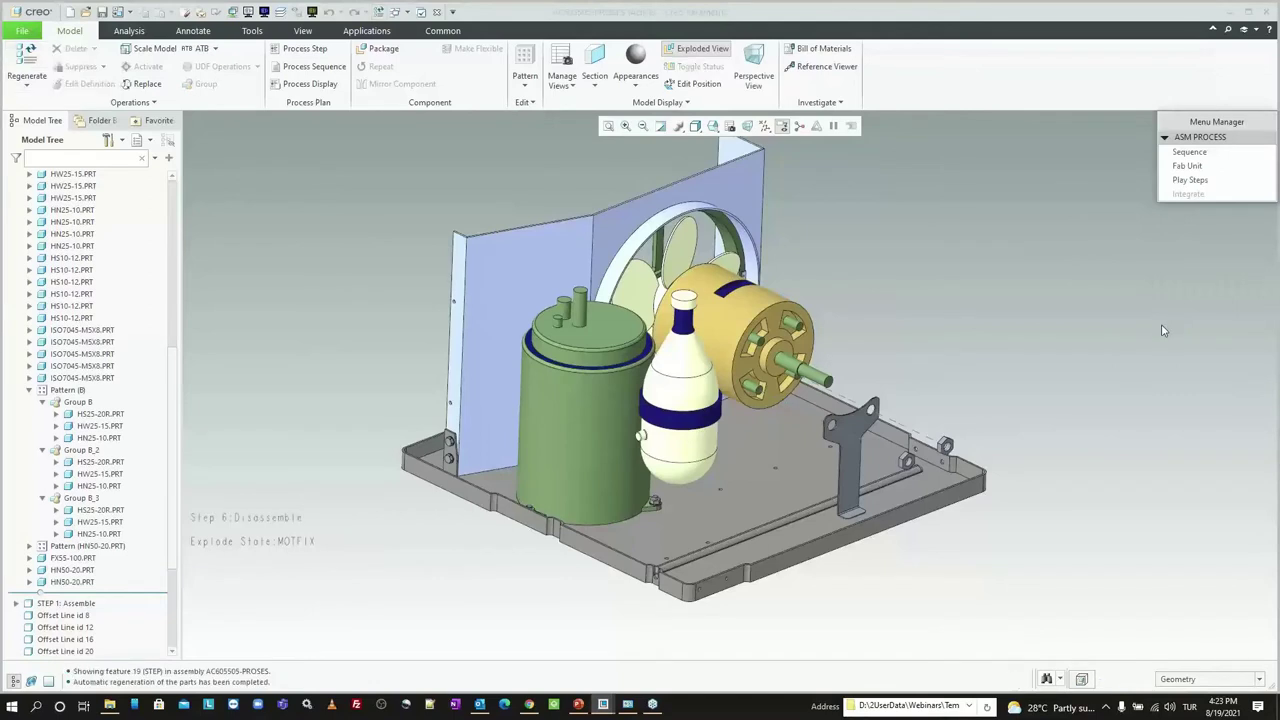
{"action": "left_click", "coordinate": [1187, 151]}
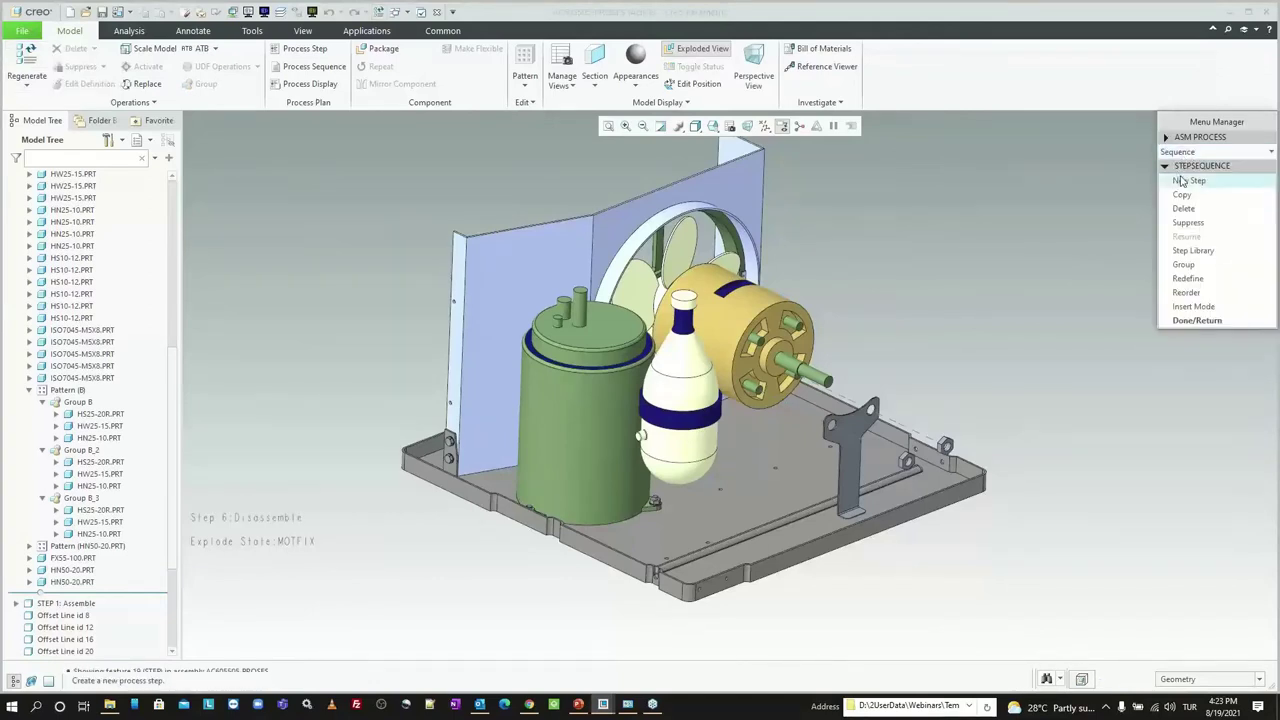
{"action": "left_click", "coordinate": [1187, 181]}
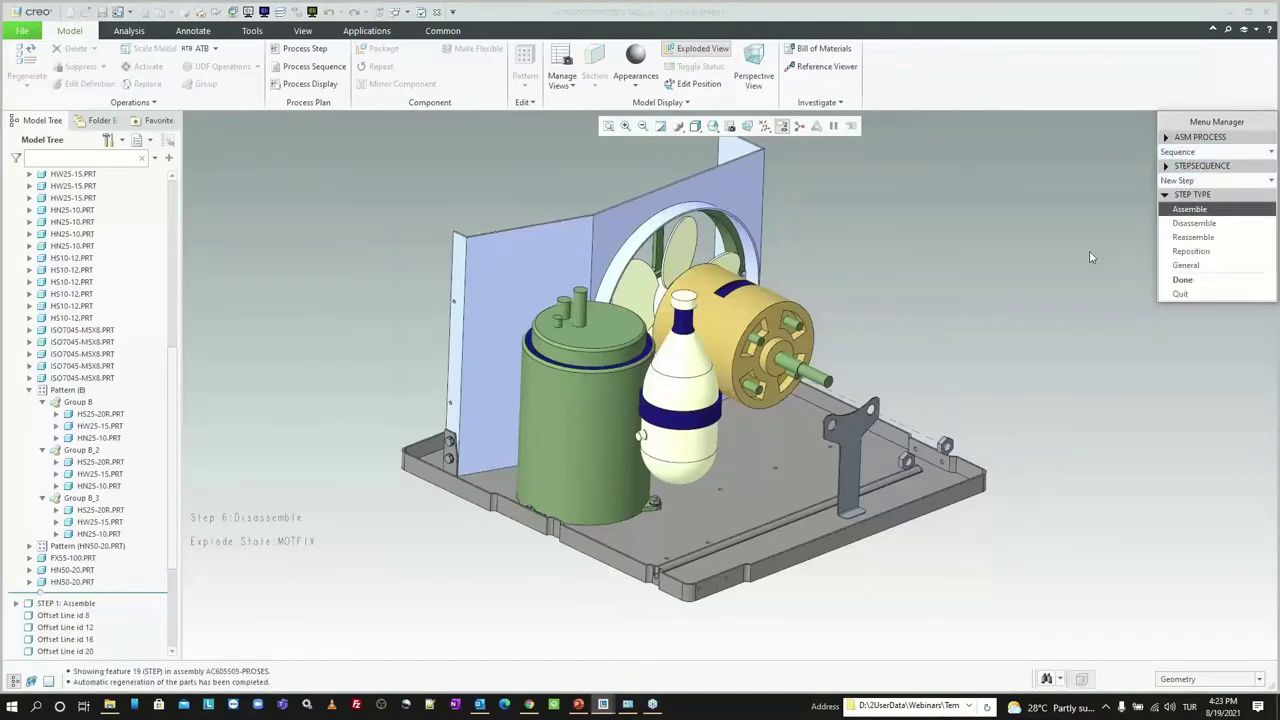
Step: Make it an Assemble step with the ISO7045-M5X8 screws, HN50-20 nuts and fan shroud as components
{"action": "left_click", "coordinate": [1189, 209]}
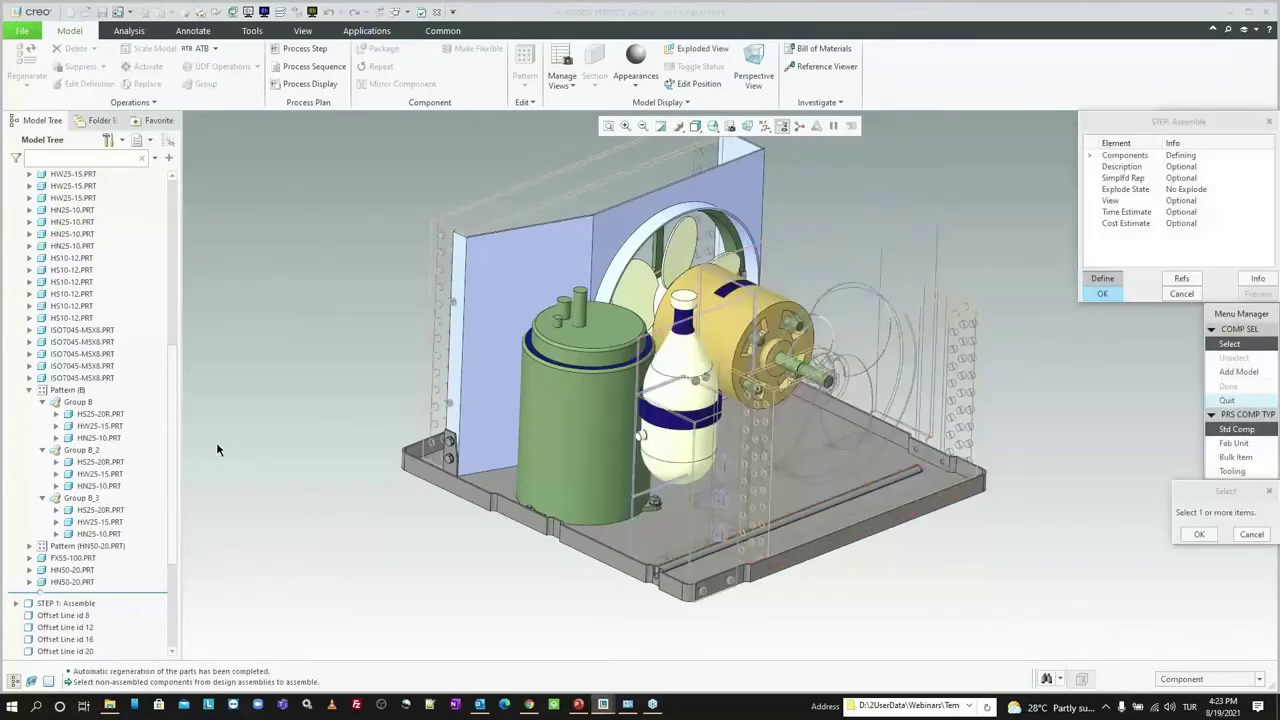
{"action": "left_click", "coordinate": [30, 546]}
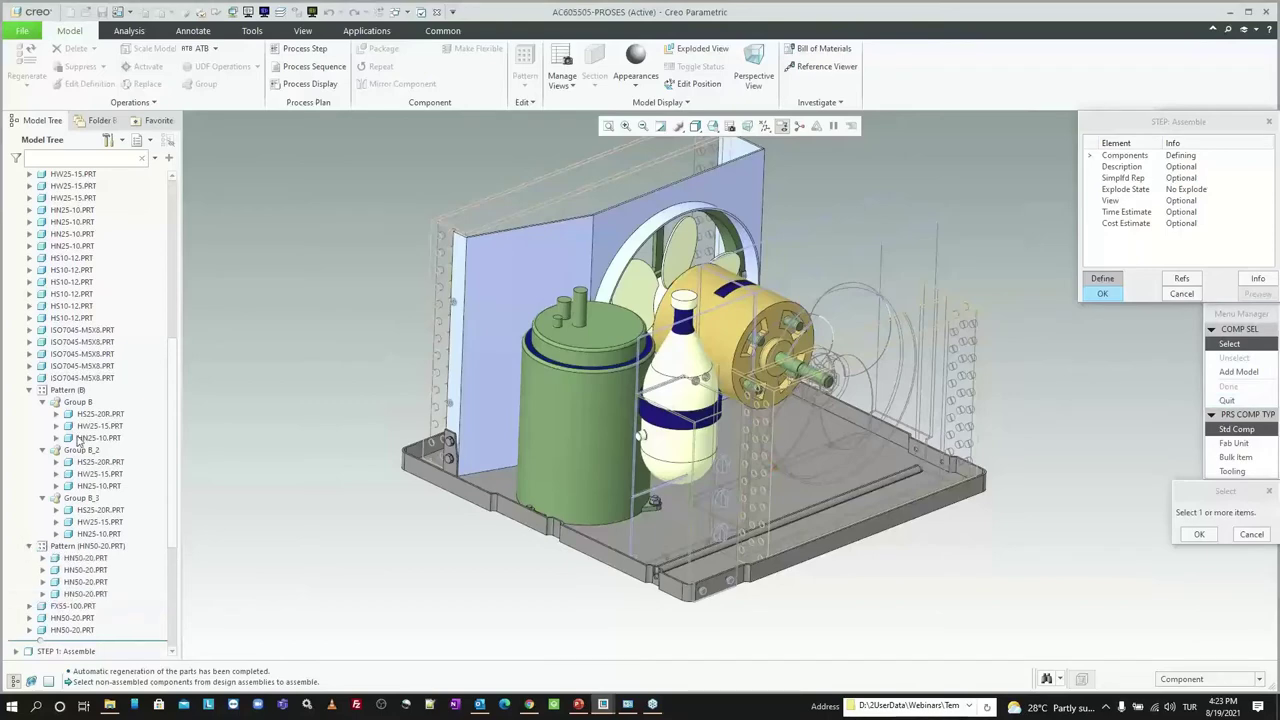
{"action": "left_click", "coordinate": [80, 378]}
{"action": "left_click", "coordinate": [86, 582], "text": "ctrl"}
{"action": "left_click", "coordinate": [86, 594], "text": "ctrl"}
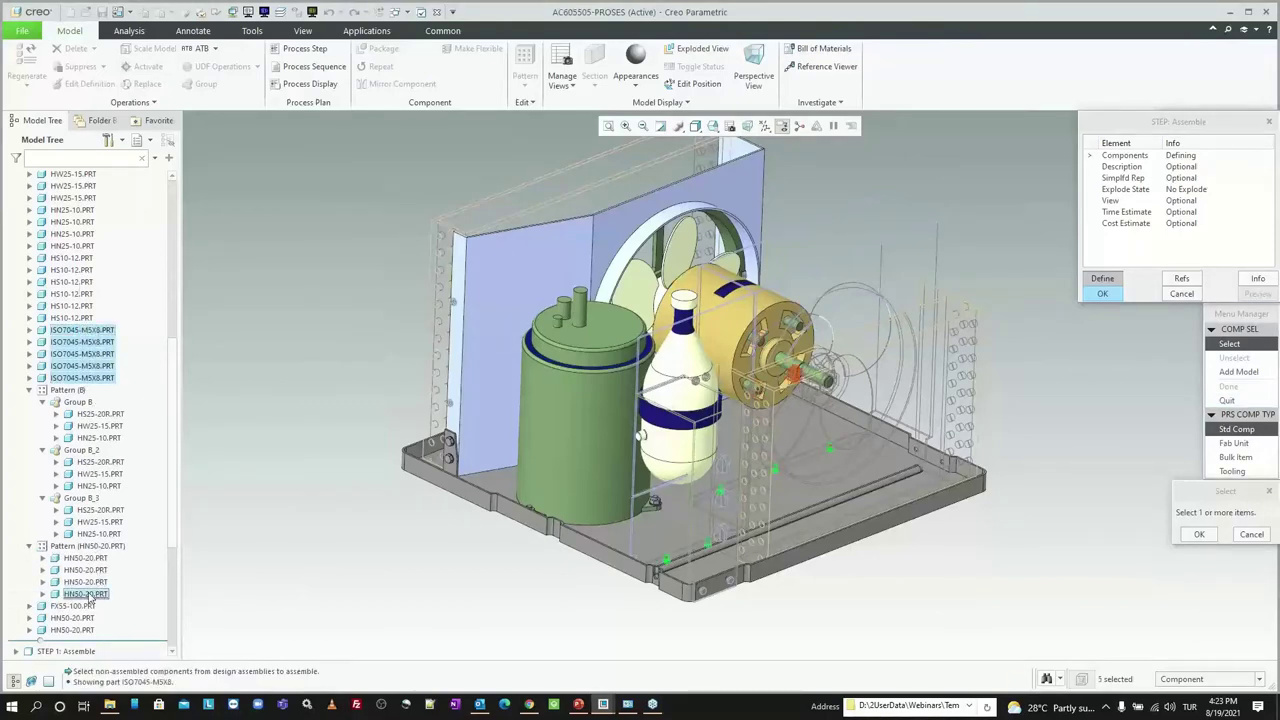
{"action": "left_click", "coordinate": [86, 570], "text": "ctrl"}
{"action": "left_click", "coordinate": [86, 558], "text": "ctrl"}
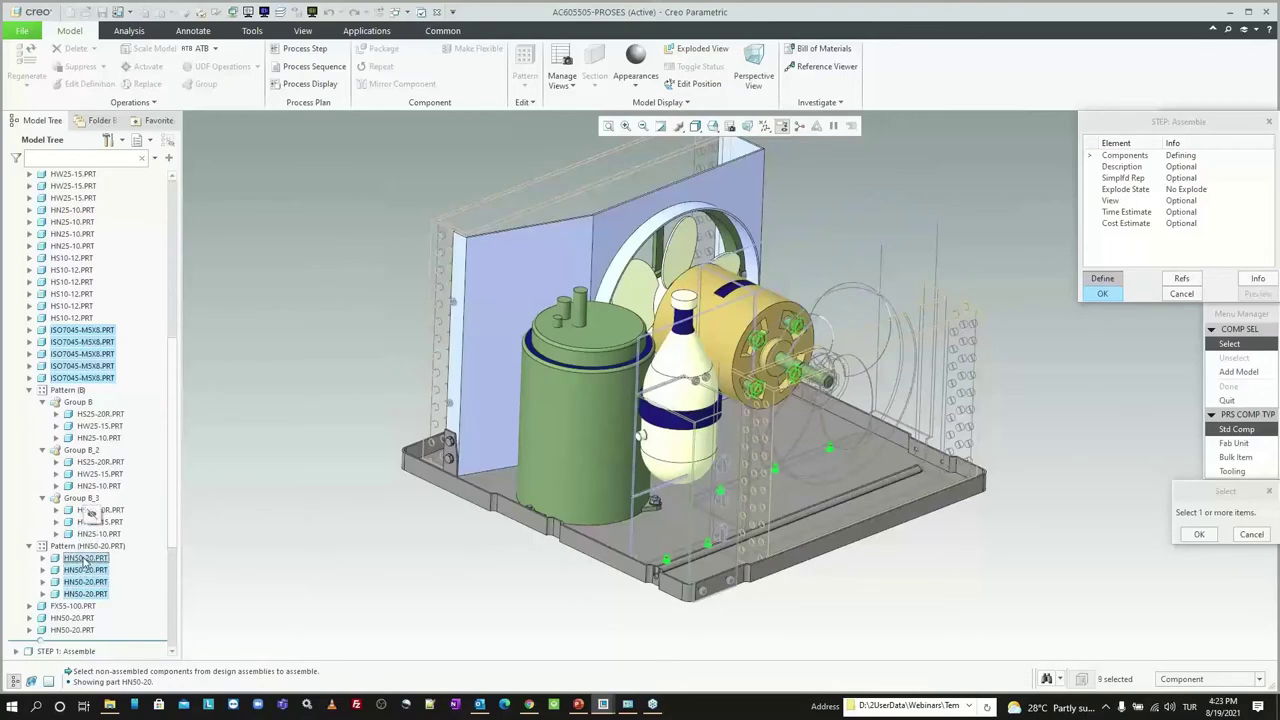
{"action": "scroll", "coordinate": [107, 345], "scroll_direction": "up", "scroll_amount": 2}
{"action": "scroll", "coordinate": [107, 345], "scroll_direction": "up", "scroll_amount": 4}
{"action": "scroll", "coordinate": [107, 345], "scroll_direction": "up", "scroll_amount": 3}
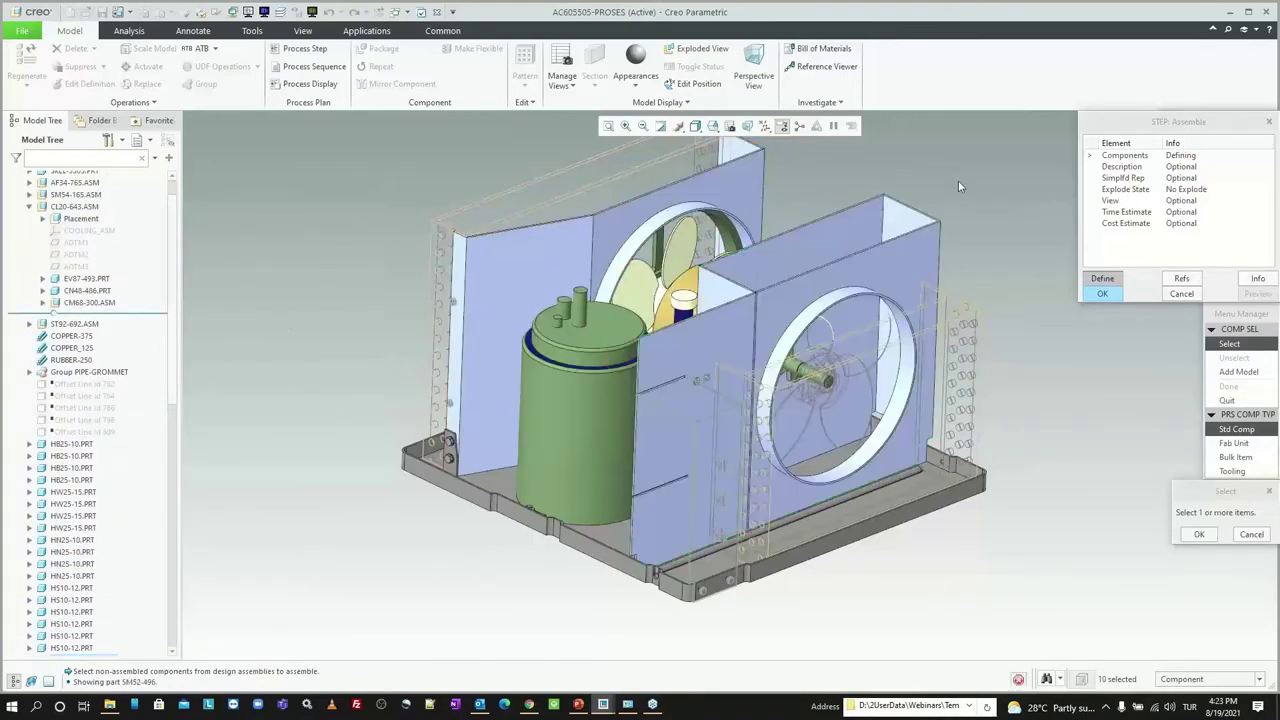
{"action": "middle_click", "coordinate": [958, 181]}
{"action": "middle_click", "coordinate": [969, 187]}
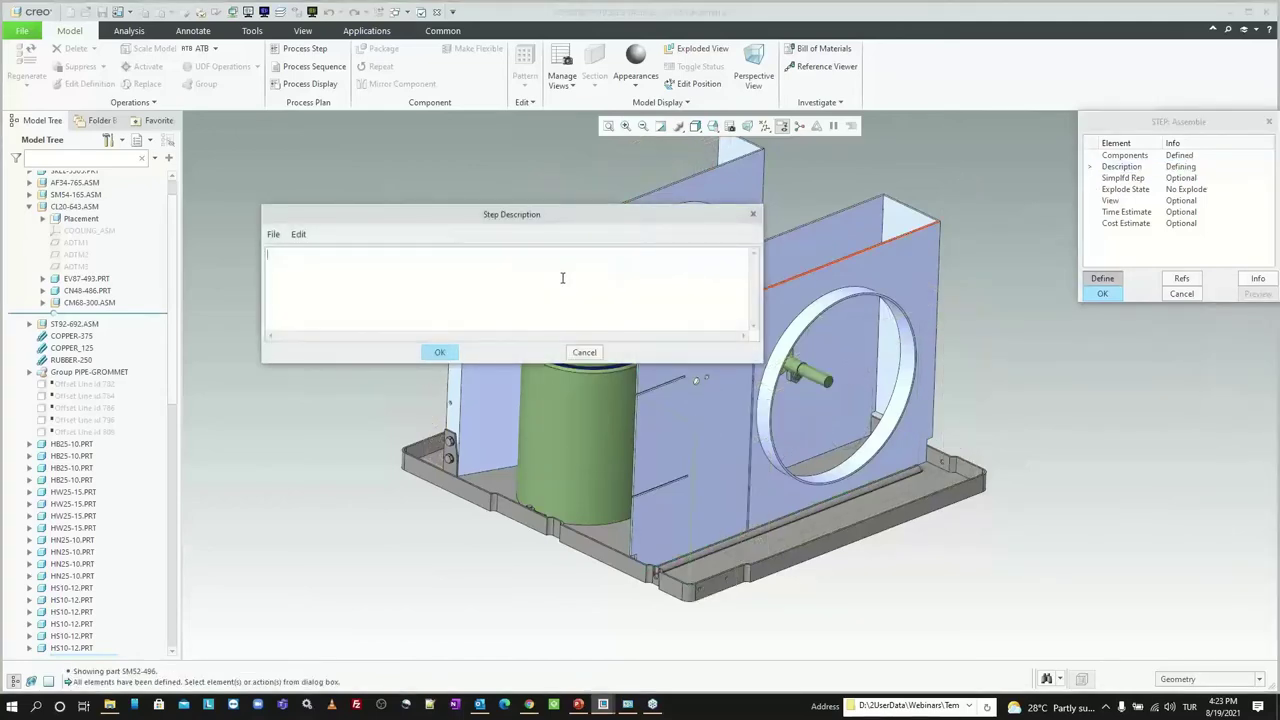
Step: Describe the step as 'Assemble evaporator shroud' with a 0.25-hour time and 12.5 cost estimate
{"action": "type", "text": "Assemble evaporator s"}
{"action": "type", "text": "hroud"}
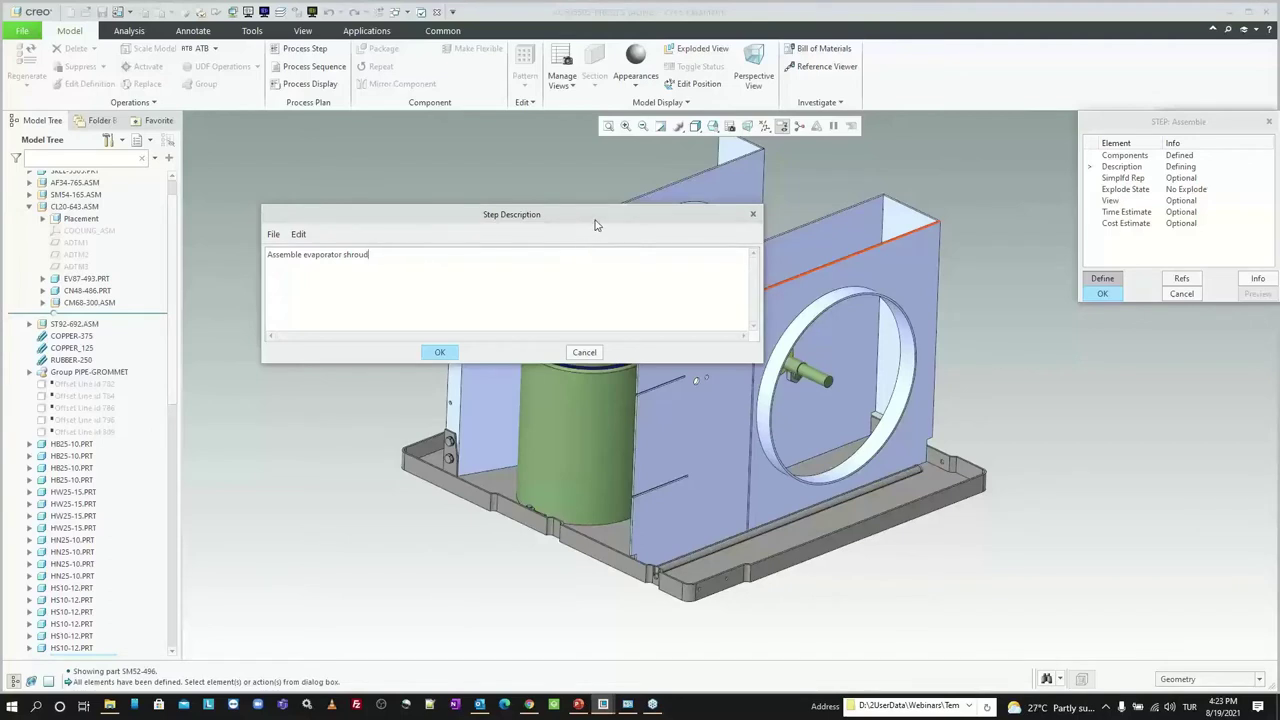
{"action": "left_click", "coordinate": [439, 352]}
{"action": "double_click", "coordinate": [1125, 212]}
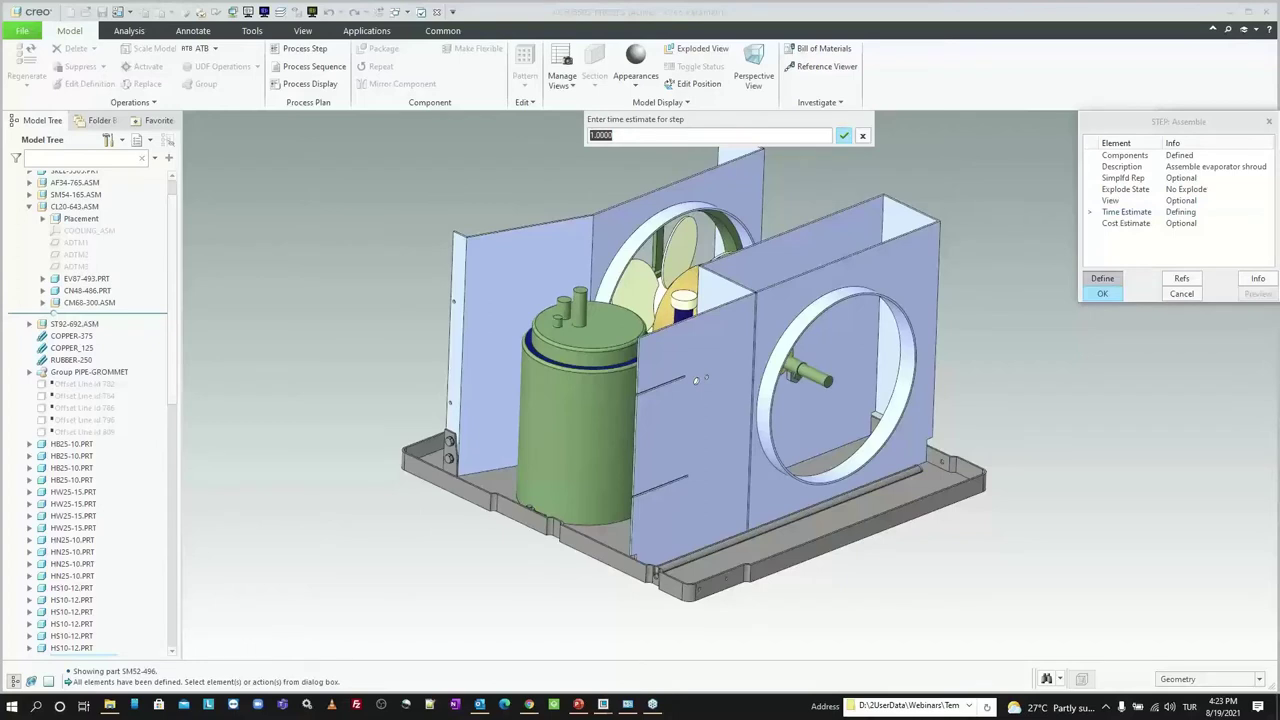
{"action": "type", "text": "0.25"}
{"action": "key", "text": "Return"}
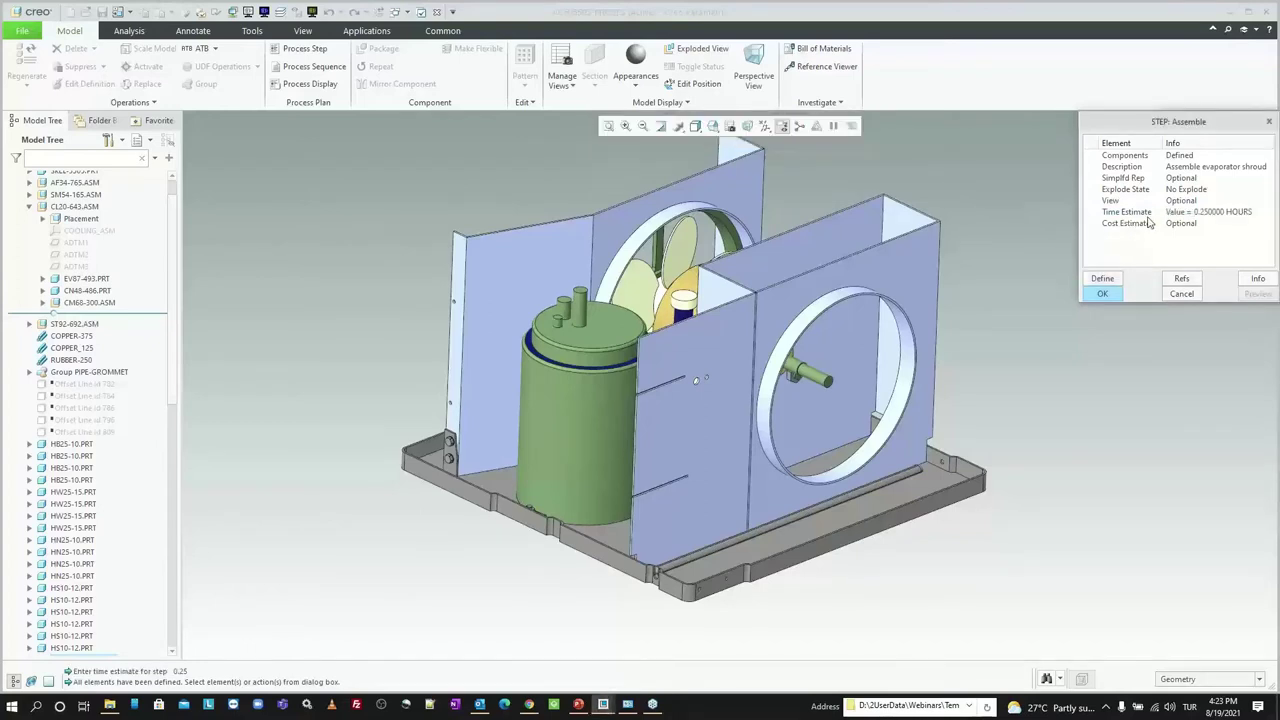
{"action": "double_click", "coordinate": [1143, 226]}
{"action": "type", "text": "12.5"}
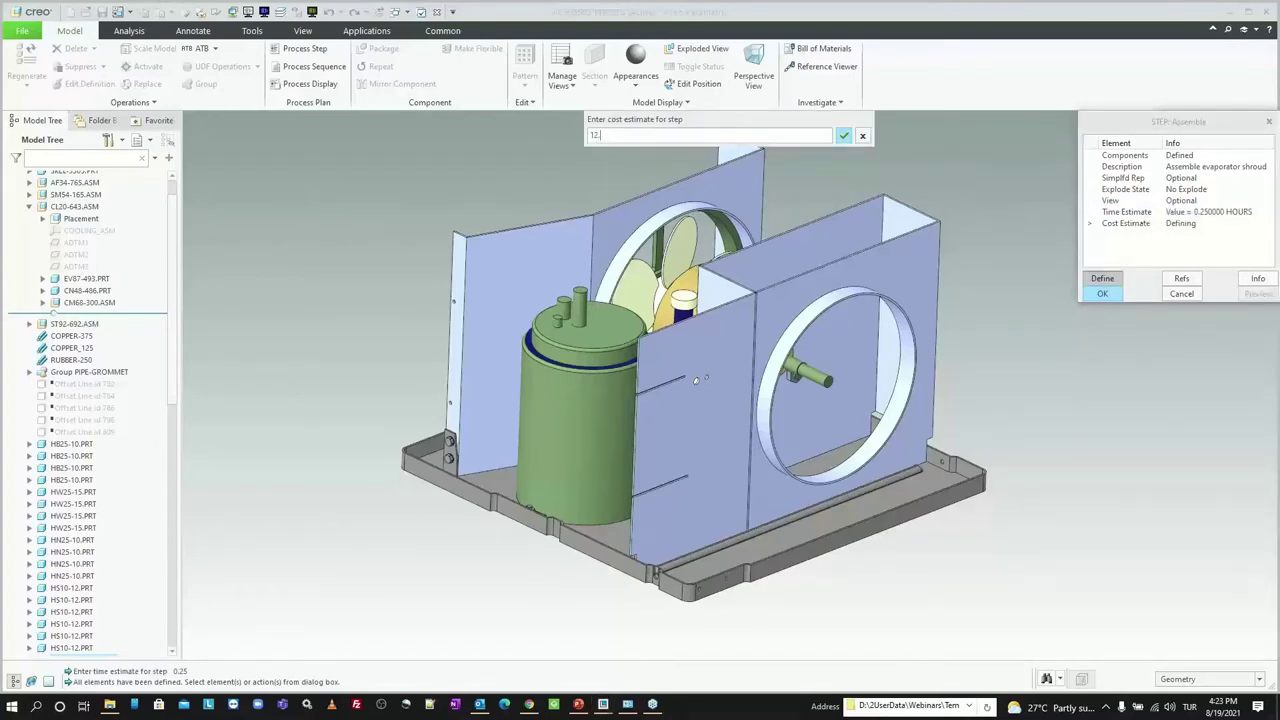
{"action": "key", "text": "Return"}
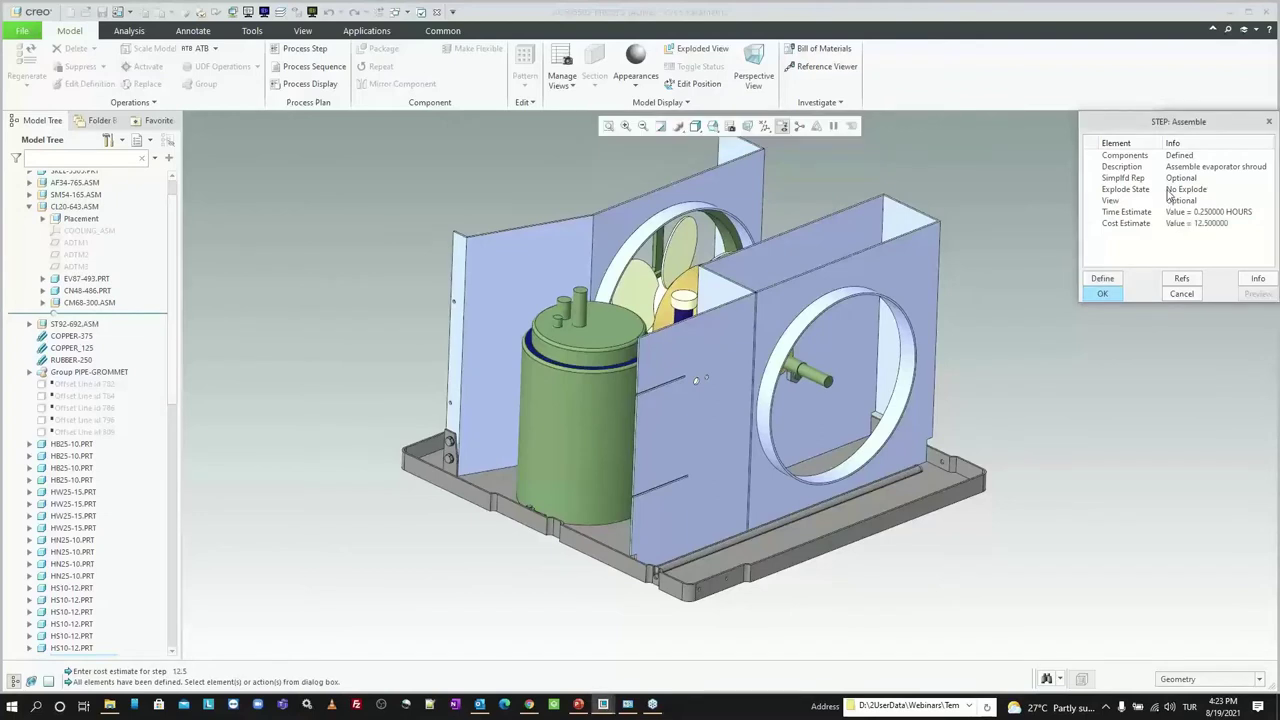
Step: Create a new explode state named Evapsh for the step
{"action": "double_click", "coordinate": [1168, 193]}
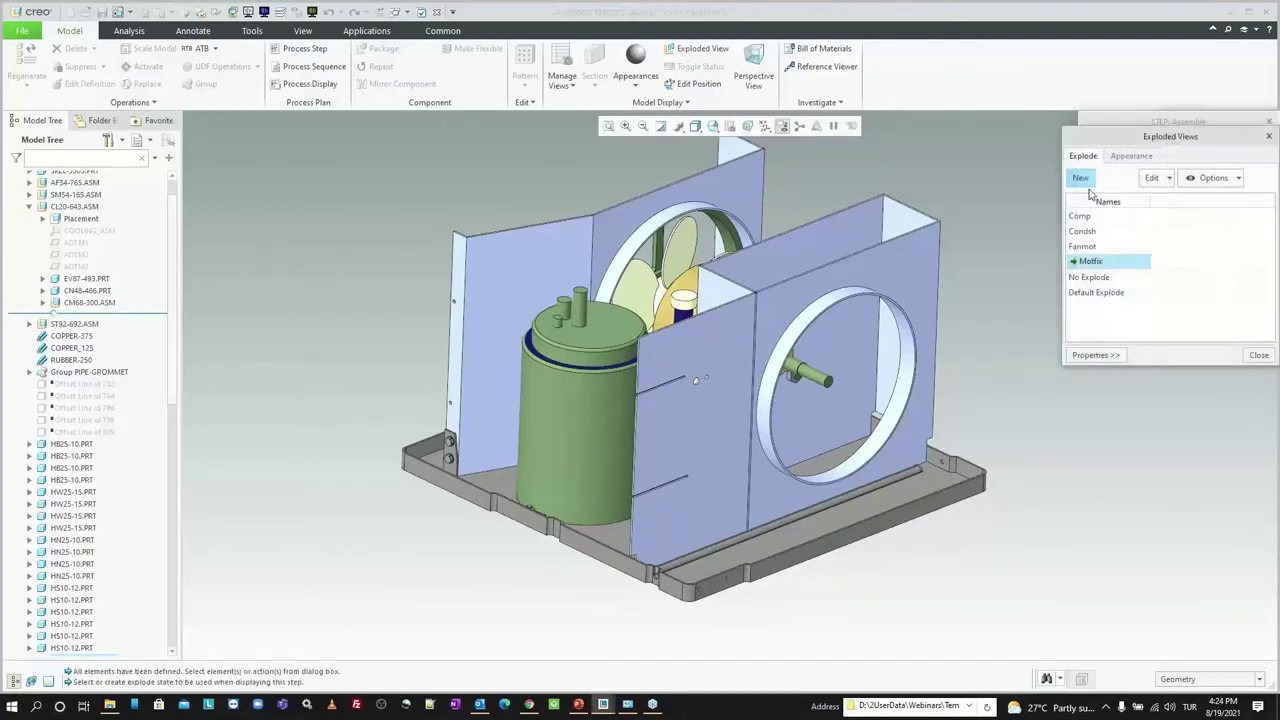
{"action": "left_click", "coordinate": [1082, 180]}
{"action": "type", "text": "evapsh"}
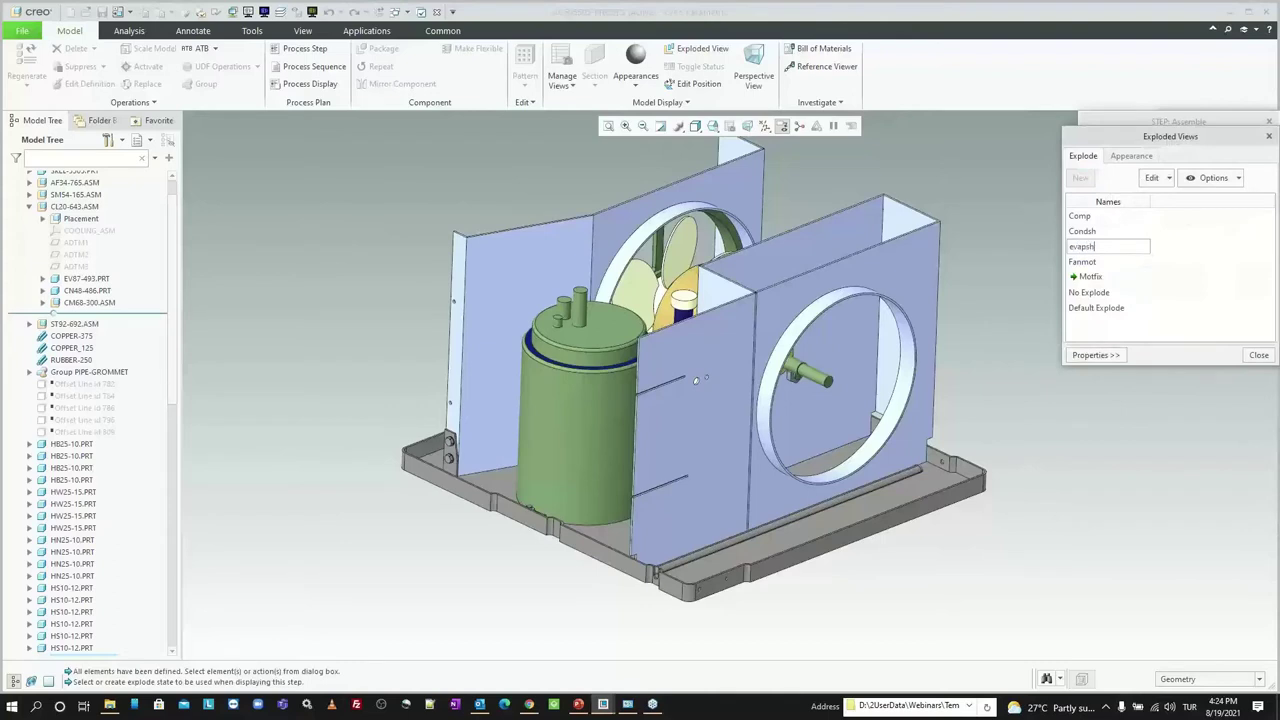
{"action": "key", "text": "Return"}
{"action": "right_click", "coordinate": [1110, 247]}
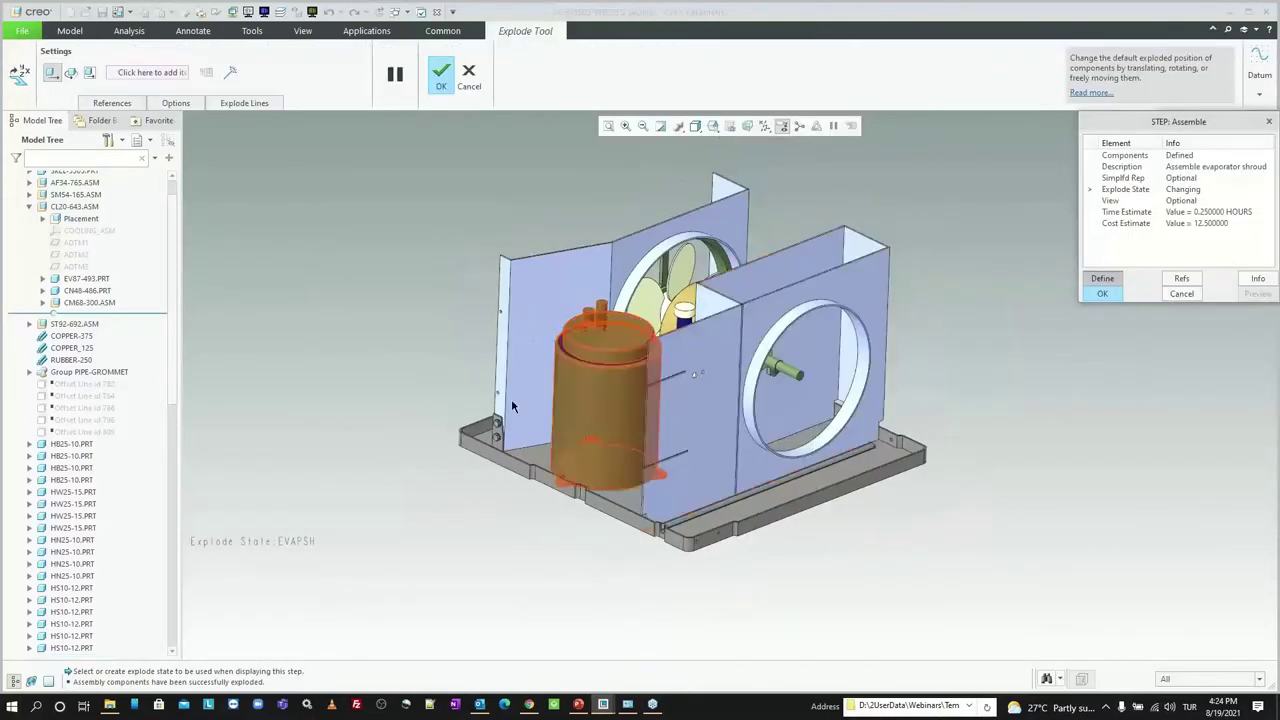
Step: Pull the shroud and four HN50-20 nuts away from the unit, and move the five screws down
{"action": "scroll", "coordinate": [84, 343], "scroll_direction": "down", "scroll_amount": 10}
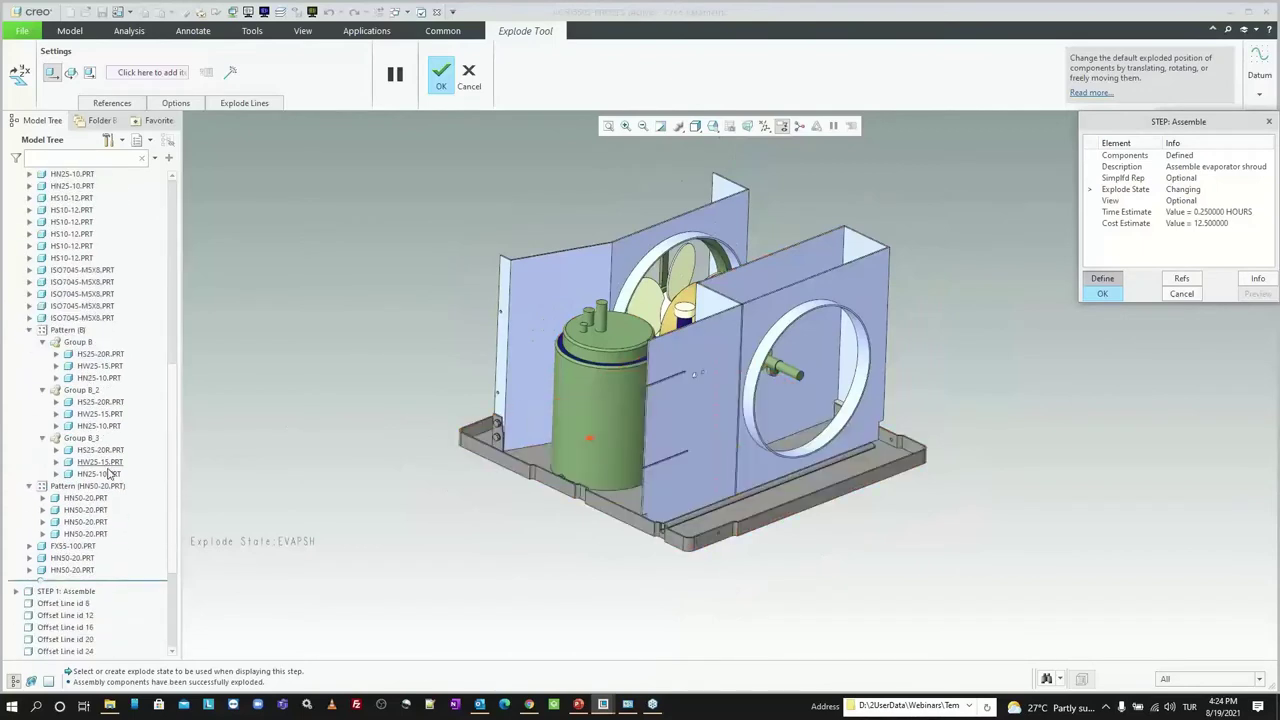
{"action": "left_click", "coordinate": [86, 498]}
{"action": "left_click", "coordinate": [86, 534], "text": "shift"}
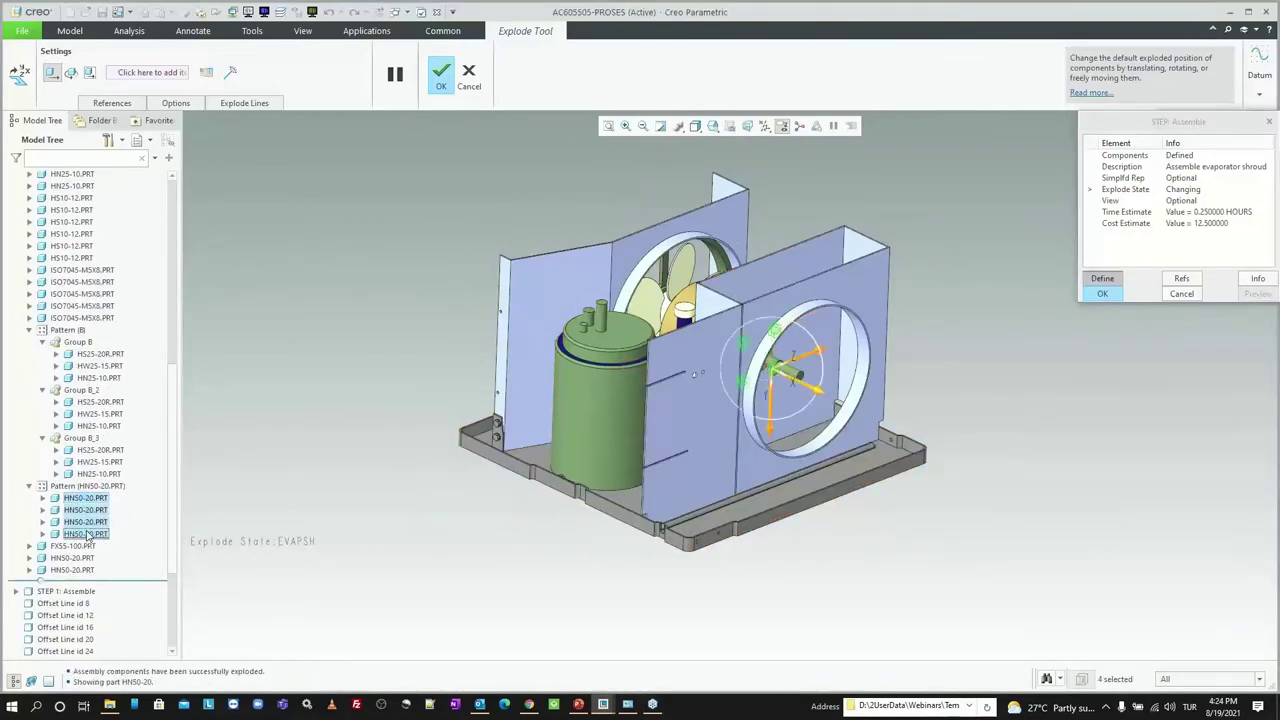
{"action": "left_click", "coordinate": [825, 283], "text": "ctrl"}
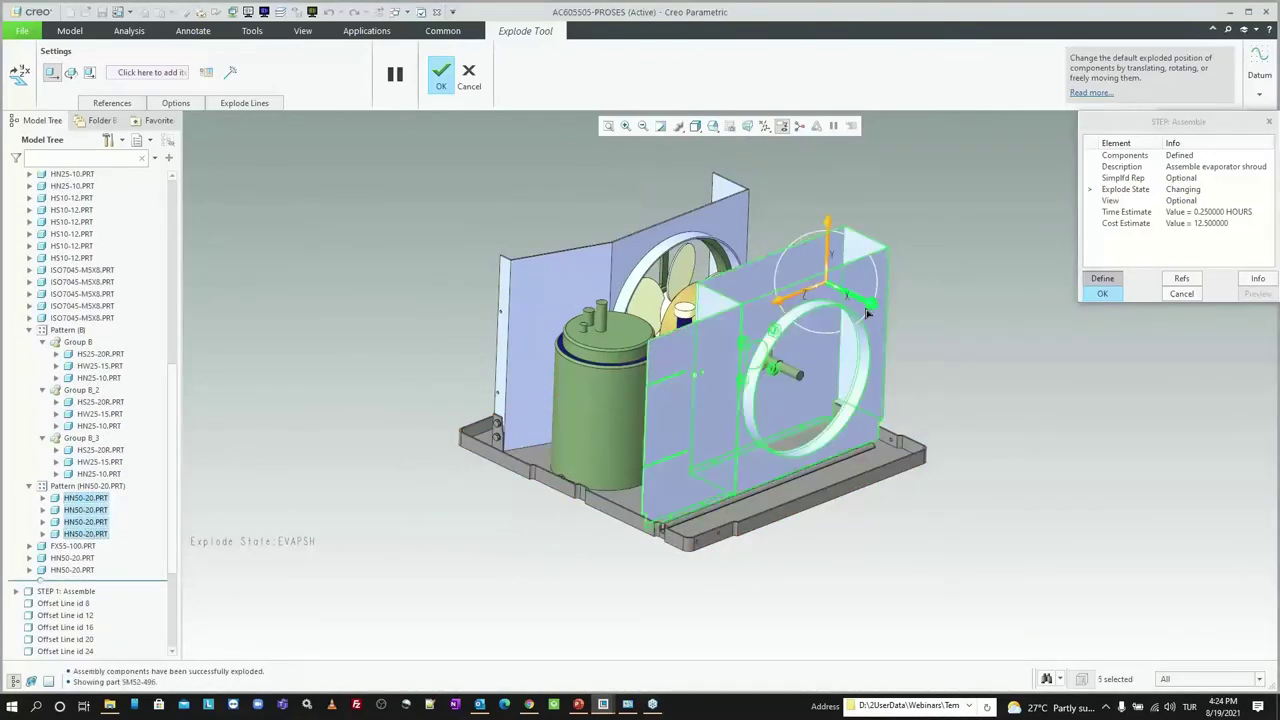
{"action": "left_click_drag", "start_coordinate": [858, 300], "coordinate": [880, 282]}
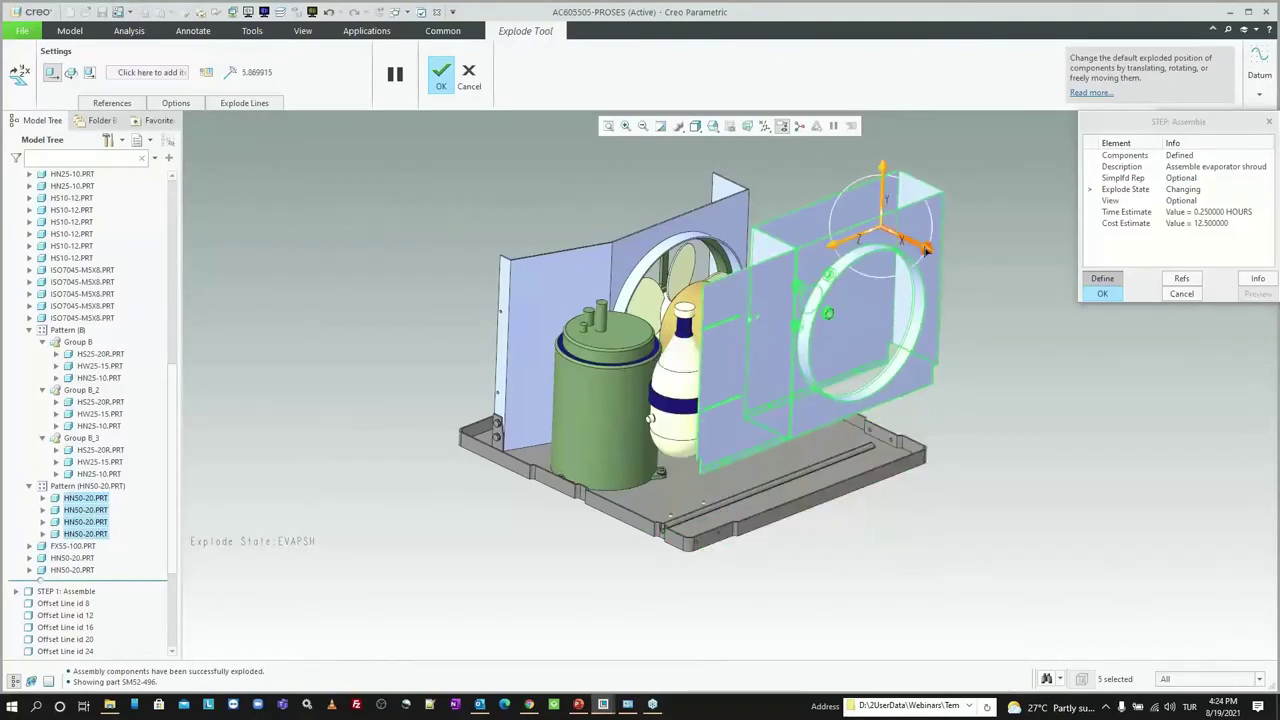
{"action": "mouse_move", "coordinate": [924, 324]}
{"action": "left_mouse_down"}
{"action": "mouse_move", "coordinate": [1095, 338]}
{"action": "mouse_move", "coordinate": [1125, 410]}
{"action": "mouse_move", "coordinate": [281, 147]}
{"action": "left_mouse_up"}
{"action": "left_click", "coordinate": [1133, 440]}
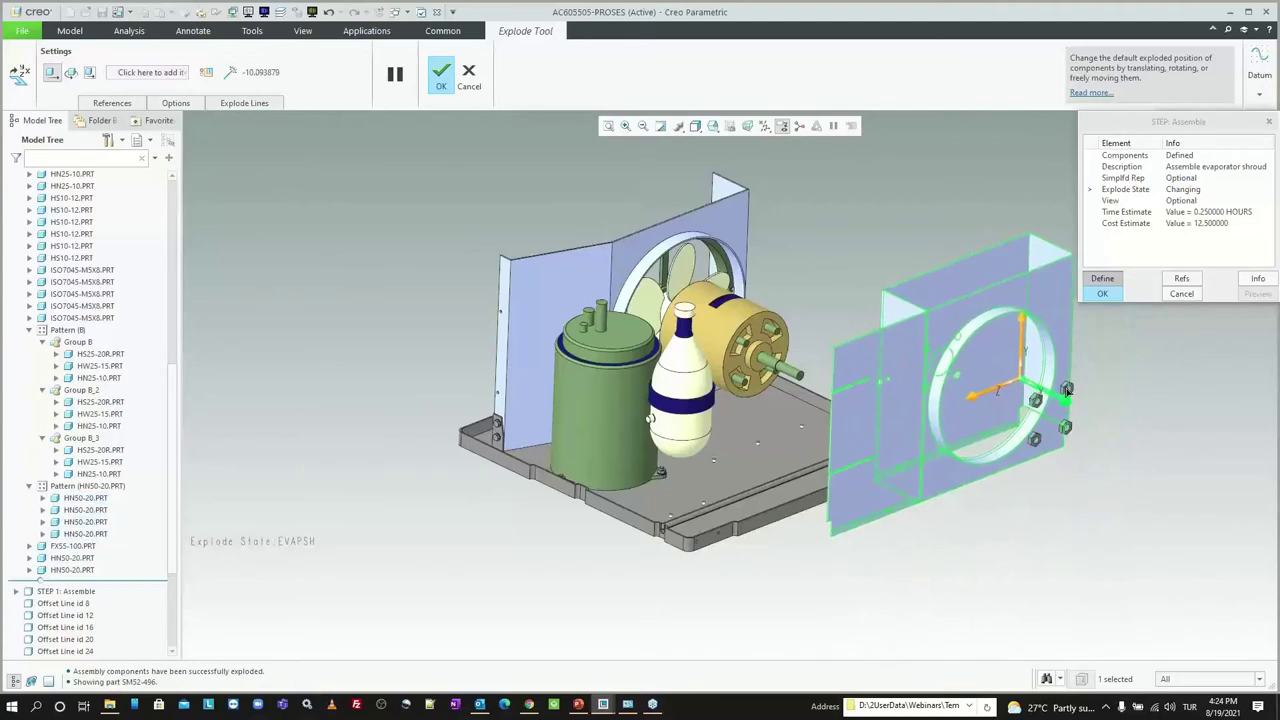
{"action": "left_click", "coordinate": [82, 270]}
{"action": "left_click", "coordinate": [82, 318], "text": "shift"}
{"action": "mouse_move", "coordinate": [804, 372]}
{"action": "left_mouse_down"}
{"action": "mouse_move", "coordinate": [810, 432]}
{"action": "mouse_move", "coordinate": [808, 418]}
{"action": "left_mouse_up"}
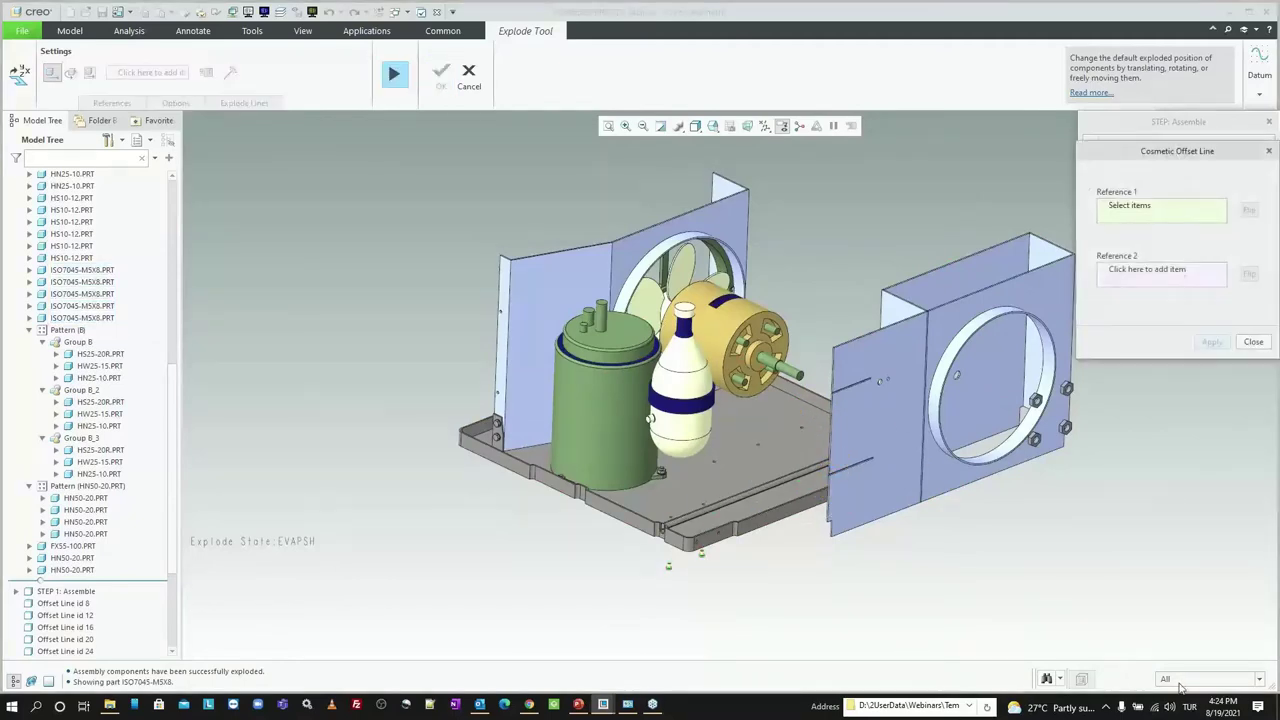
Step: Add offset lines from the shroud nuts to the motor shaft and pins, picking surfaces only
{"action": "left_click", "coordinate": [1210, 679]}
{"action": "left_click", "coordinate": [1175, 652]}
{"action": "scroll", "coordinate": [1065, 425], "scroll_direction": "up", "scroll_amount": 3}
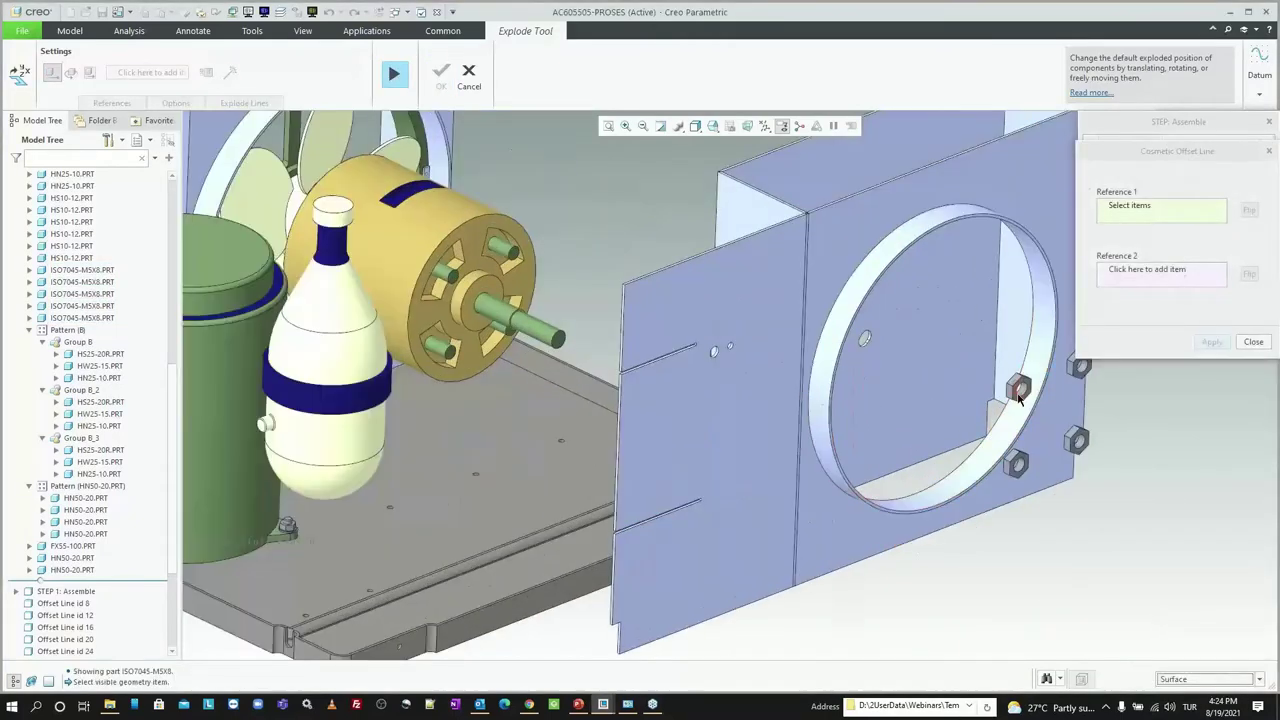
{"action": "left_click", "coordinate": [1018, 388]}
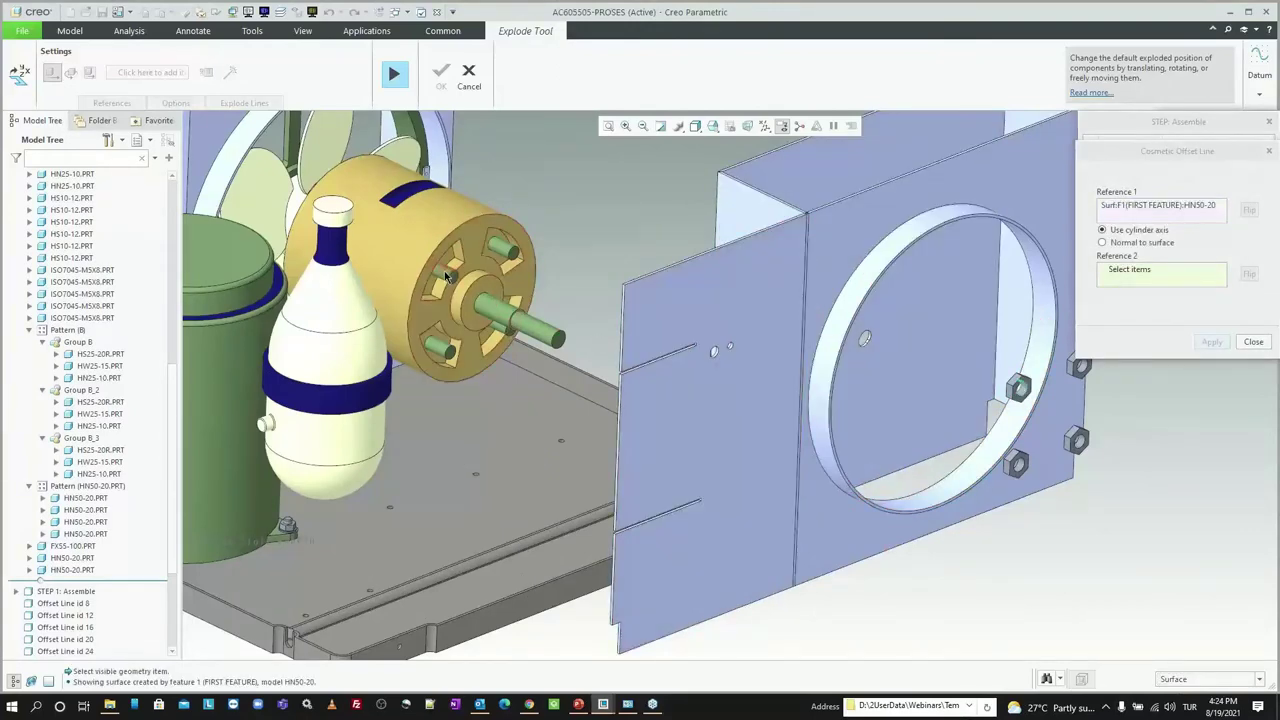
{"action": "left_click", "coordinate": [495, 310]}
{"action": "left_click", "coordinate": [1211, 341]}
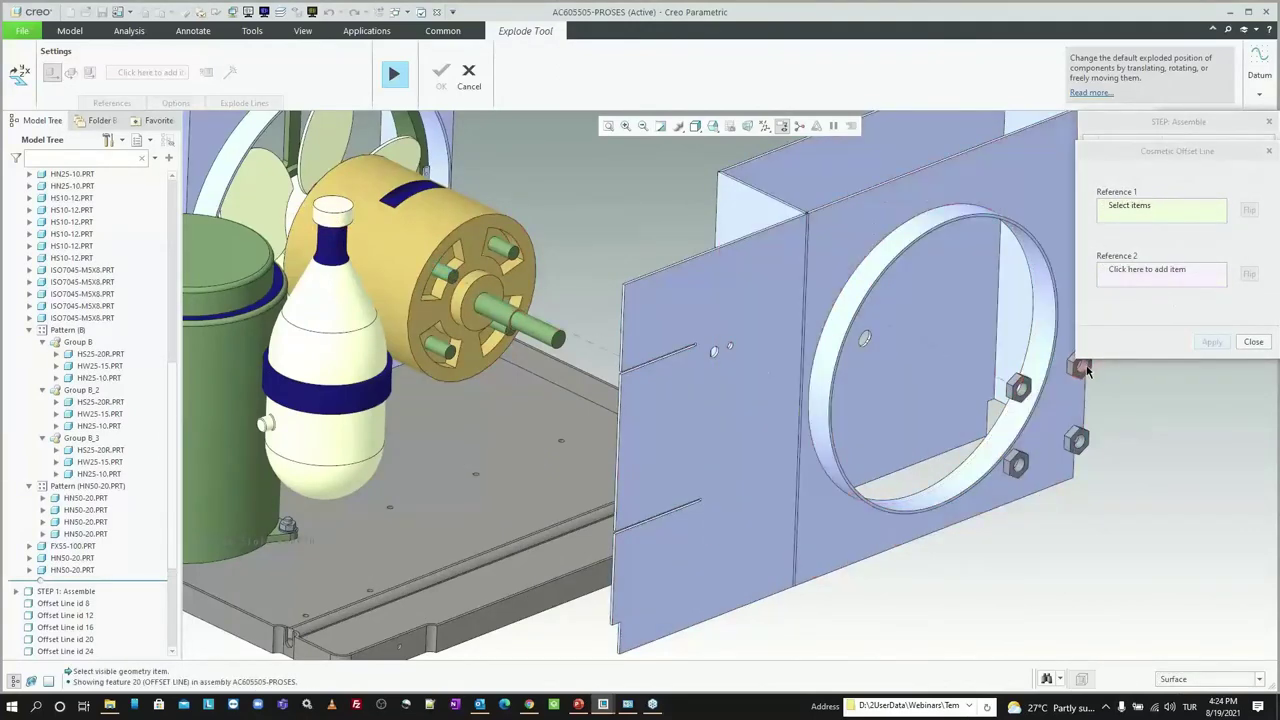
{"action": "left_click", "coordinate": [1087, 370]}
{"action": "left_click", "coordinate": [495, 243]}
{"action": "middle_click", "coordinate": [613, 376]}
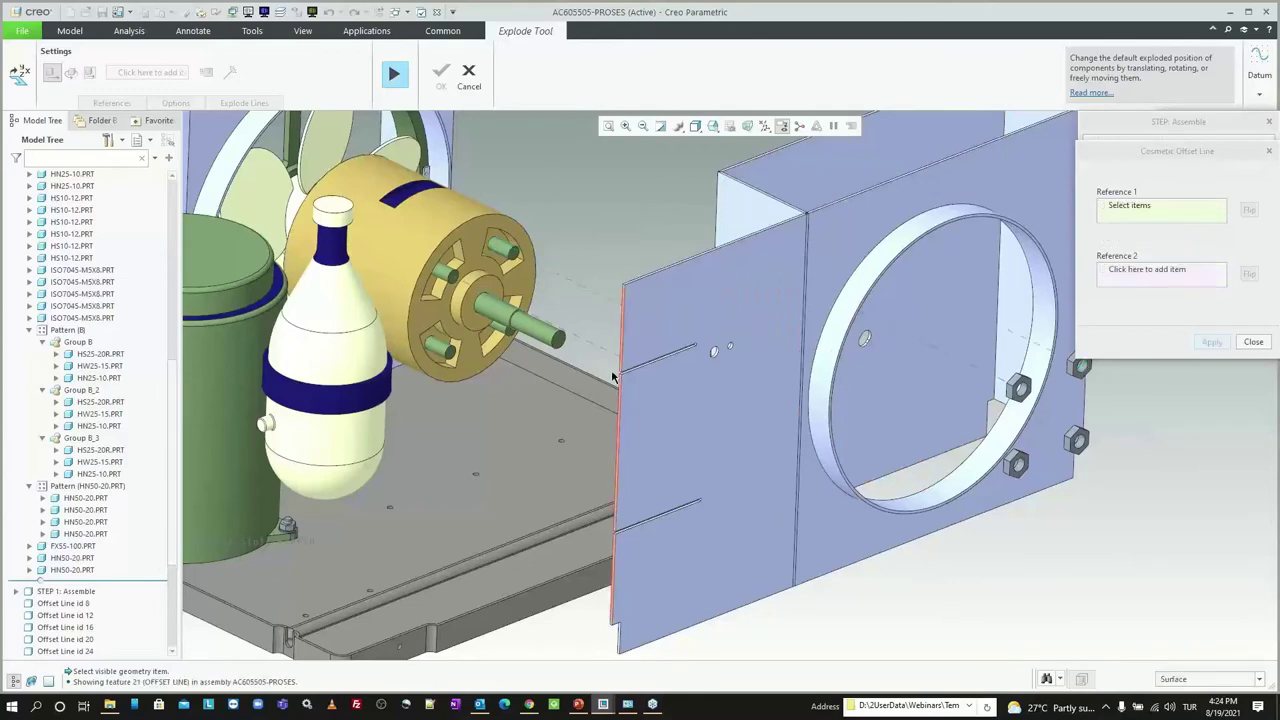
{"action": "left_click", "coordinate": [869, 438]}
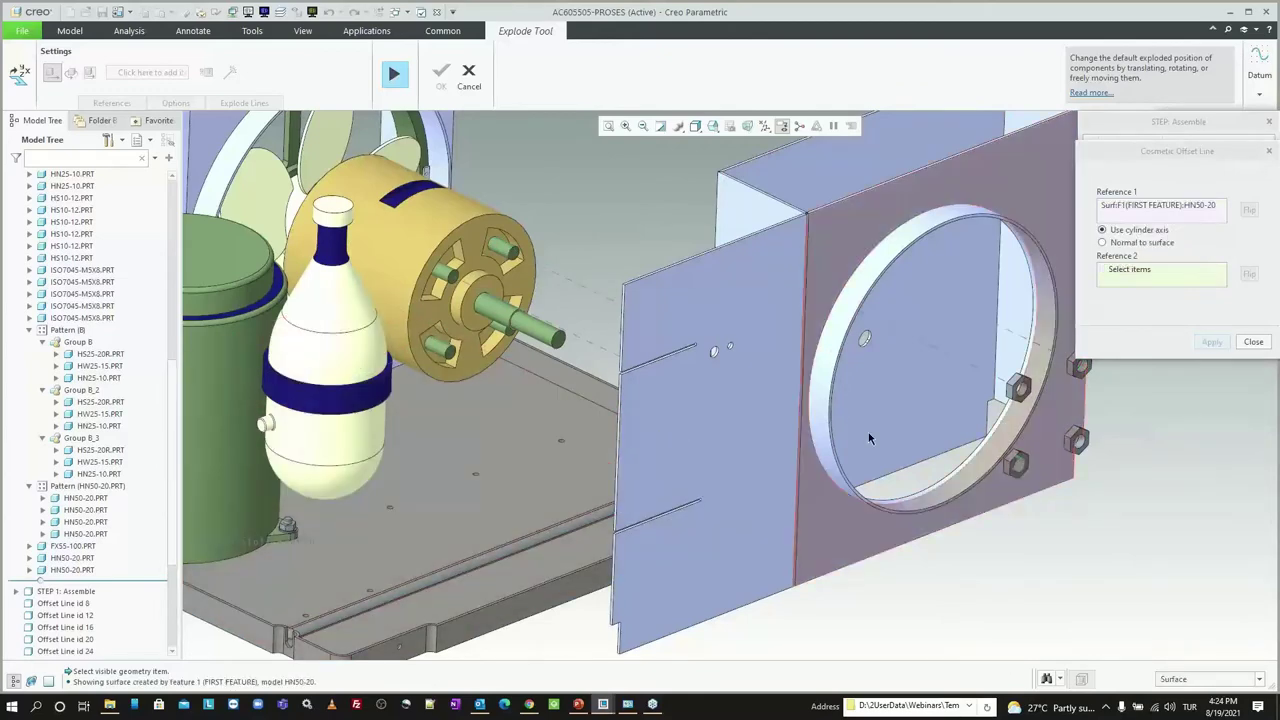
{"action": "left_click", "coordinate": [437, 358]}
{"action": "middle_click", "coordinate": [437, 358]}
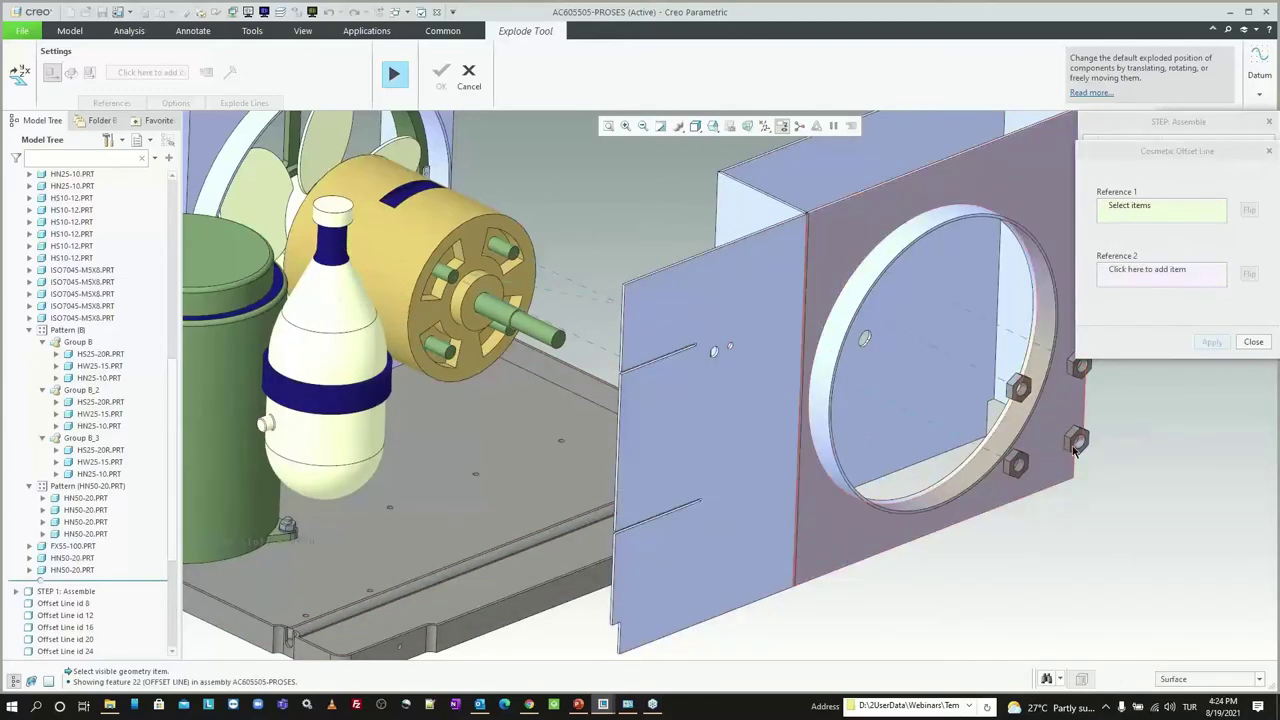
Step: Add the remaining nut-to-motor offset lines and close the offset line tool
{"action": "left_click", "coordinate": [1077, 445]}
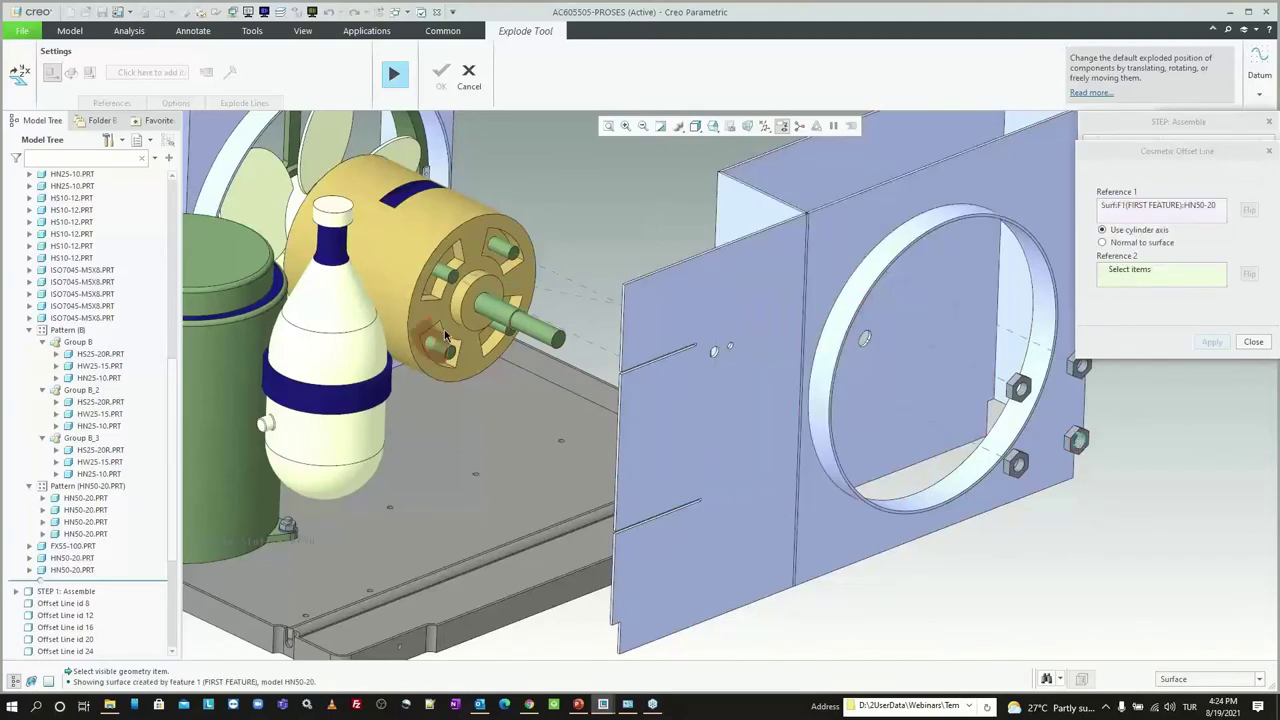
{"action": "left_click", "coordinate": [500, 328]}
{"action": "middle_click", "coordinate": [644, 369]}
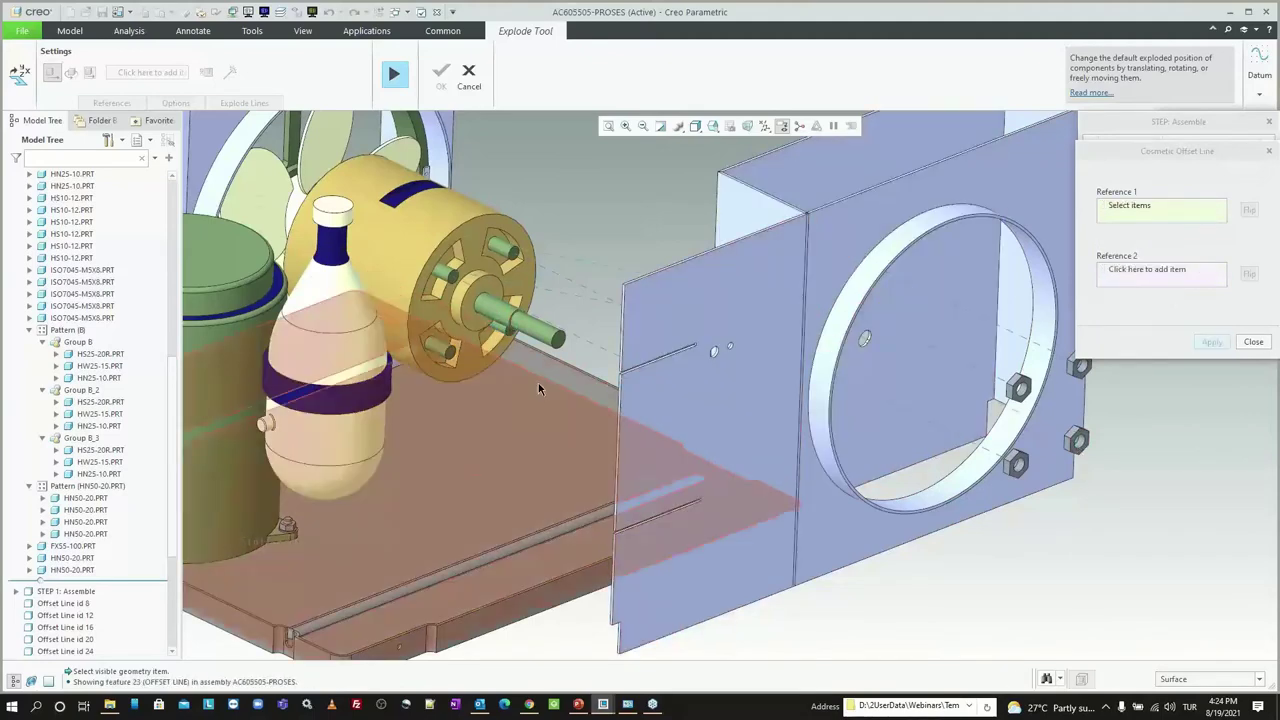
{"action": "mouse_move", "coordinate": [644, 369]}
{"action": "middle_mouse_down"}
{"action": "mouse_move", "coordinate": [661, 331]}
{"action": "mouse_move", "coordinate": [867, 426]}
{"action": "middle_mouse_up"}
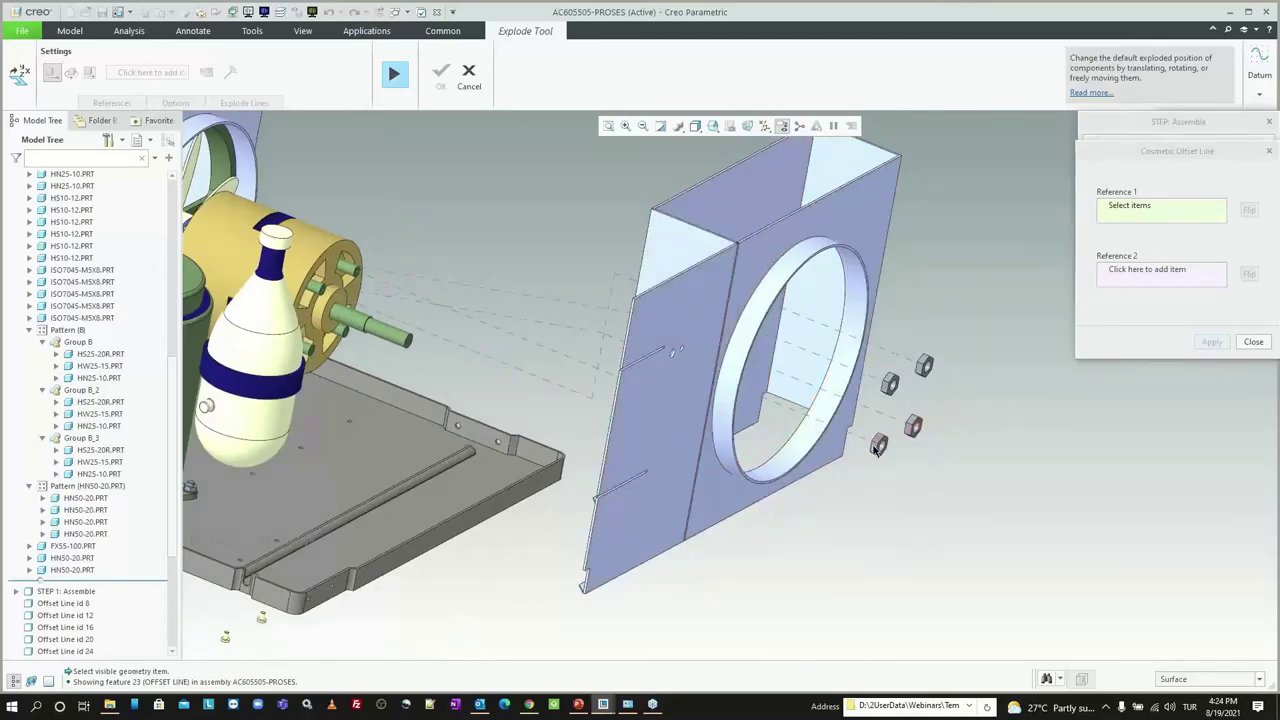
{"action": "left_click", "coordinate": [878, 445]}
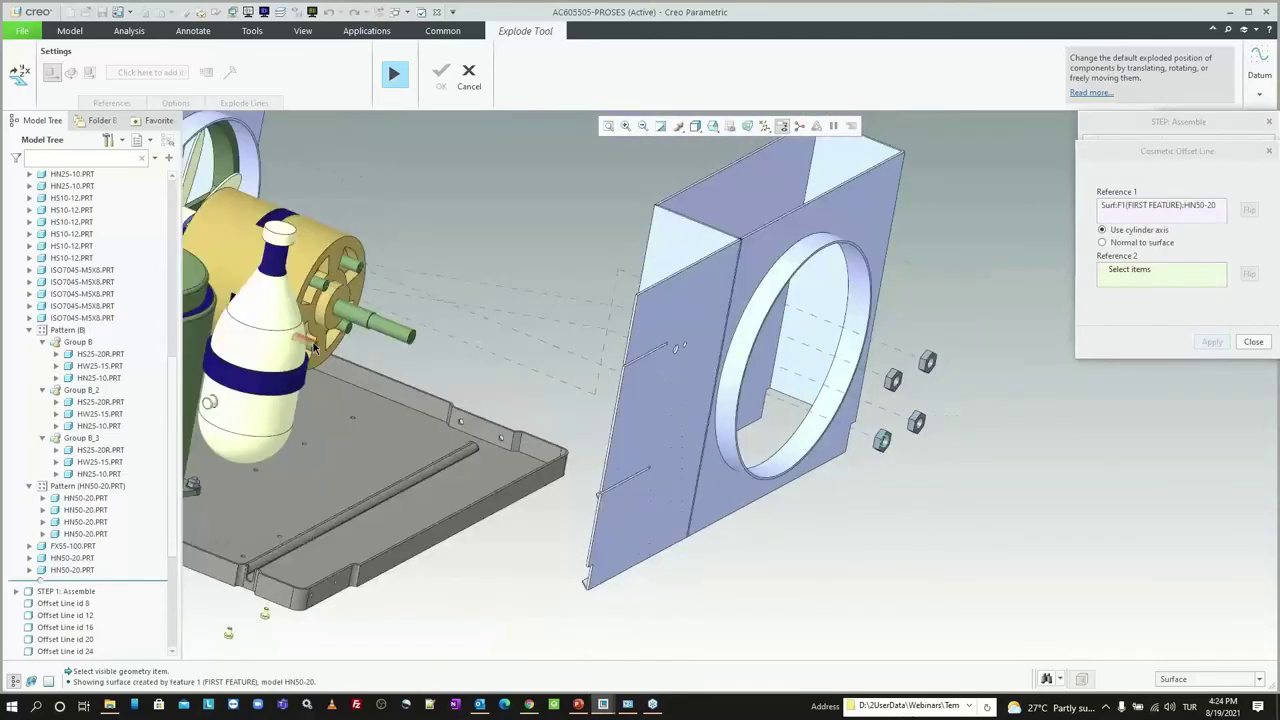
{"action": "left_click", "coordinate": [916, 421]}
{"action": "middle_click", "coordinate": [915, 423]}
{"action": "scroll", "coordinate": [913, 425], "scroll_direction": "up", "scroll_amount": 2}
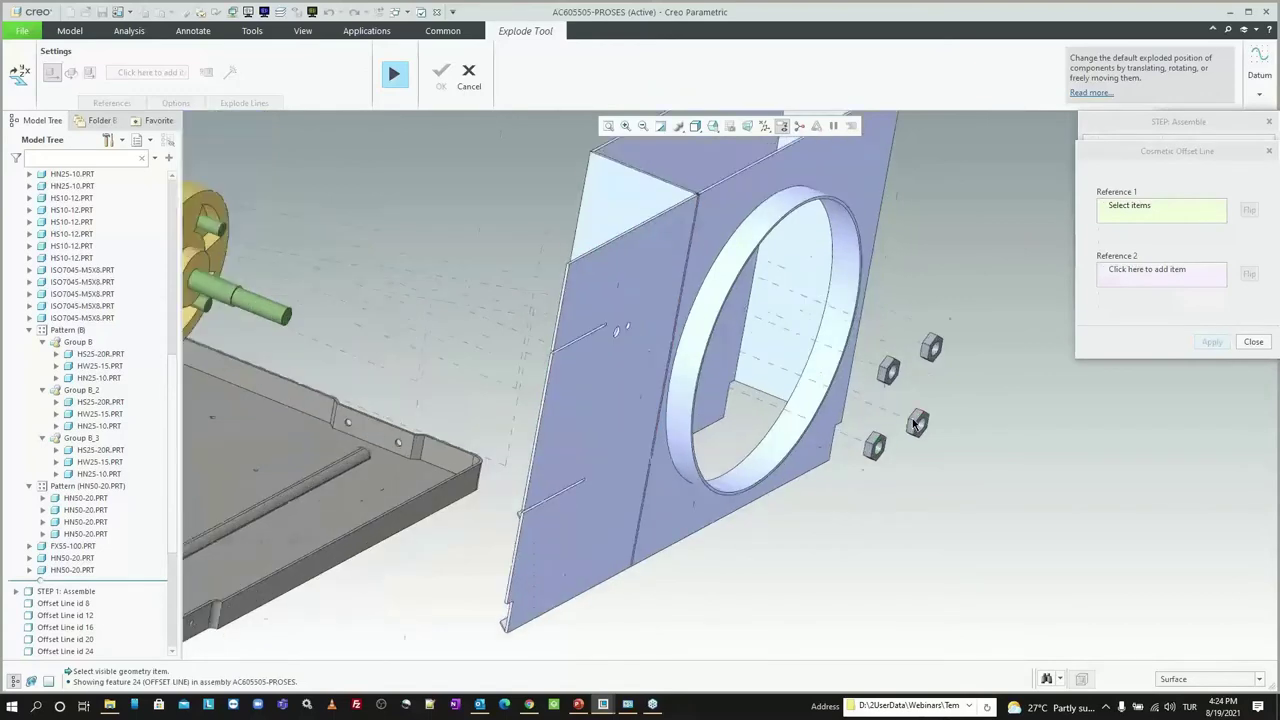
{"action": "left_click", "coordinate": [916, 423]}
{"action": "scroll", "coordinate": [916, 423], "scroll_direction": "down", "scroll_amount": 3}
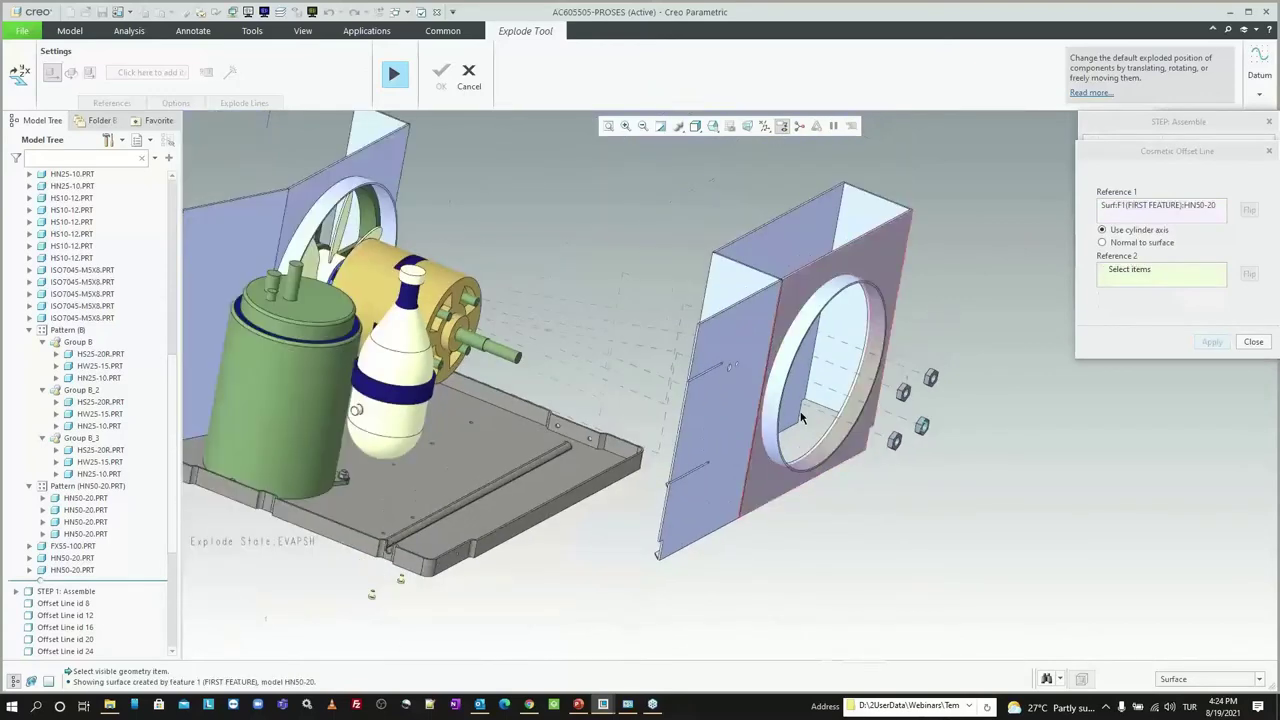
{"action": "left_click", "coordinate": [462, 355]}
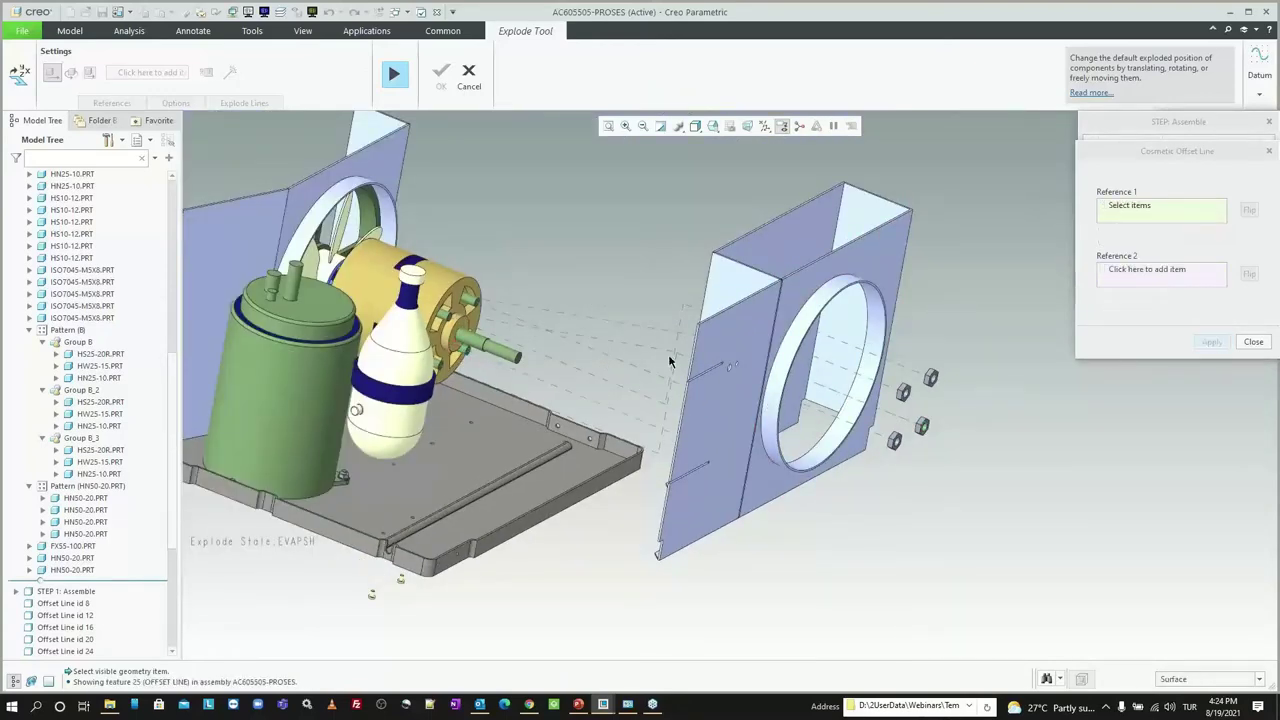
{"action": "left_click", "coordinate": [1250, 341]}
Step: Apply the explode option to the exploded components and view the pulled-out shroud
{"action": "middle_click_drag", "start_coordinate": [728, 357], "coordinate": [645, 285]}
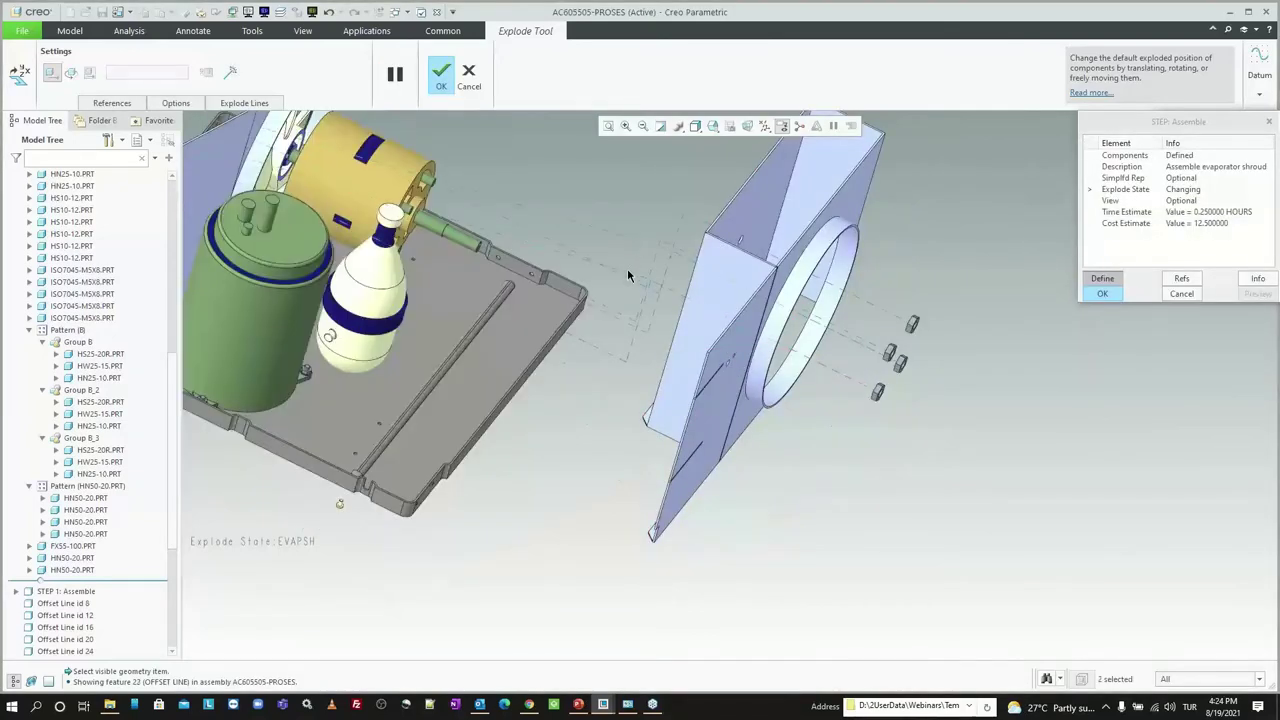
{"action": "right_click", "coordinate": [628, 275]}
{"action": "left_click", "coordinate": [660, 309]}
{"action": "mouse_move", "coordinate": [637, 327]}
{"action": "middle_mouse_down"}
{"action": "mouse_move", "coordinate": [641, 289]}
{"action": "mouse_move", "coordinate": [305, 122]}
{"action": "middle_mouse_up"}
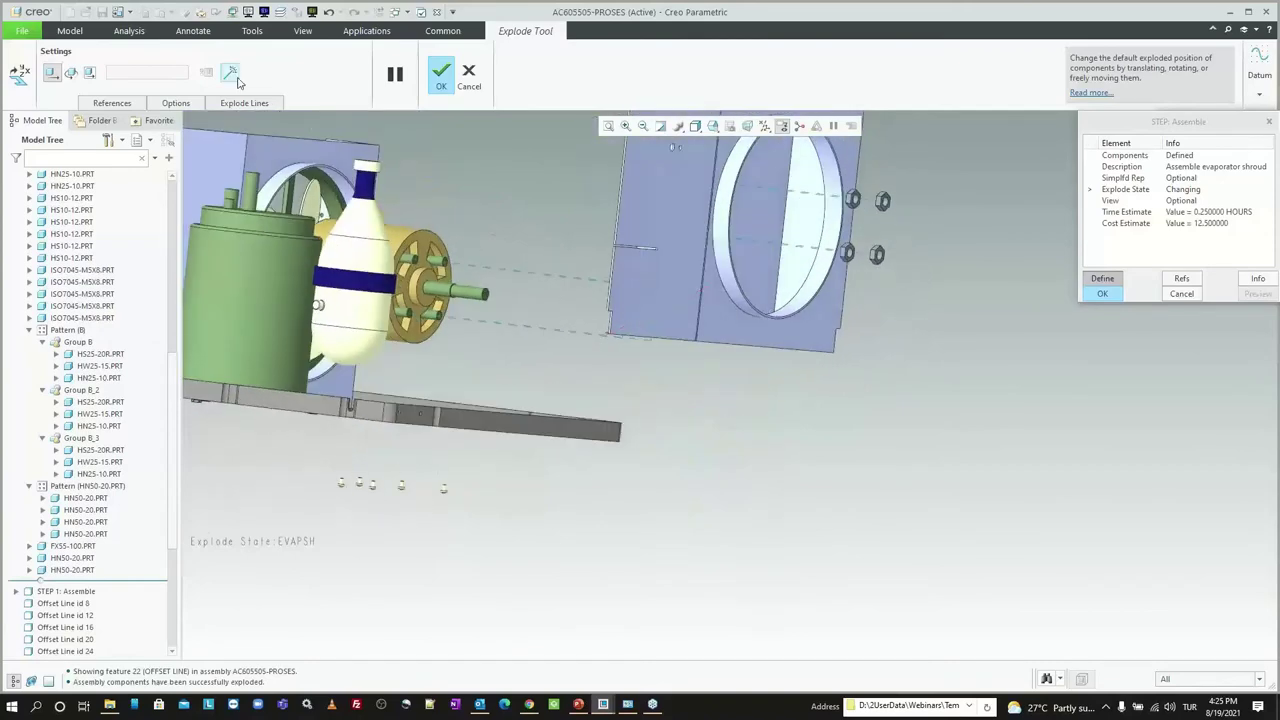
Step: Add an offset line from the first screw under the base plate to its hole, correcting a wrong reference
{"action": "left_click", "coordinate": [236, 80]}
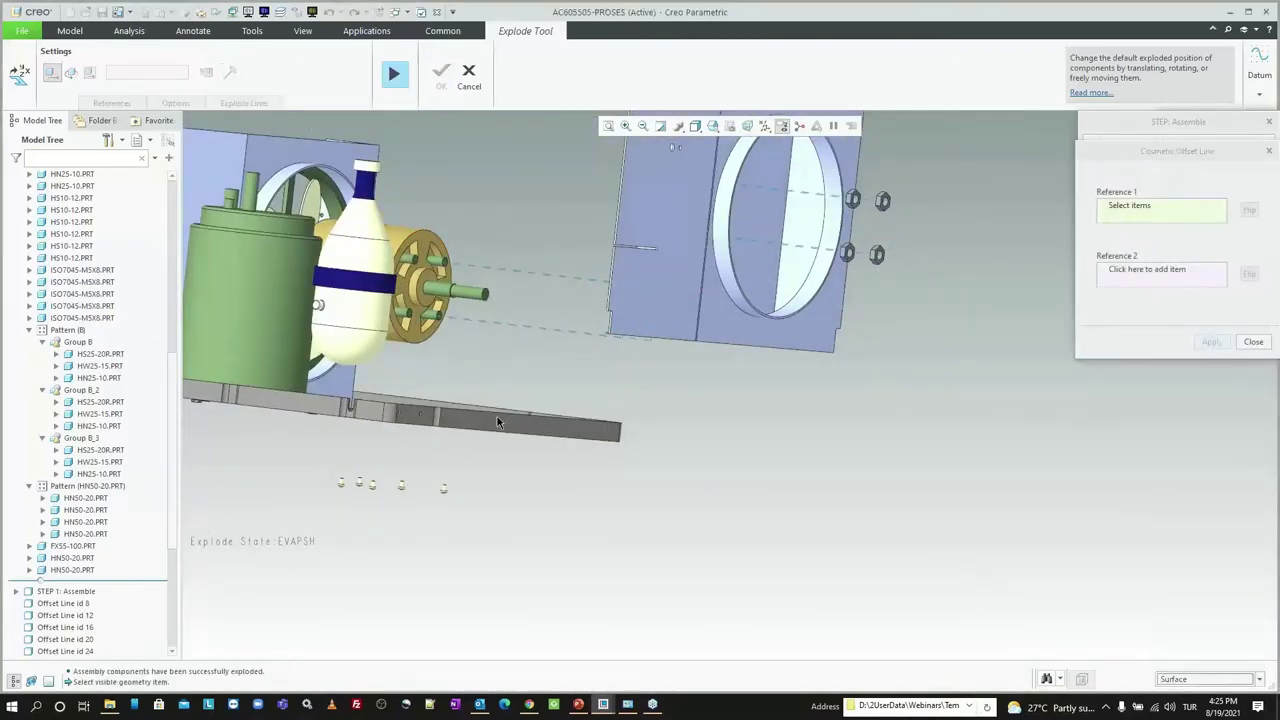
{"action": "middle_click_drag", "start_coordinate": [497, 416], "coordinate": [373, 428]}
{"action": "scroll", "coordinate": [513, 418], "scroll_direction": "up", "scroll_amount": 5}
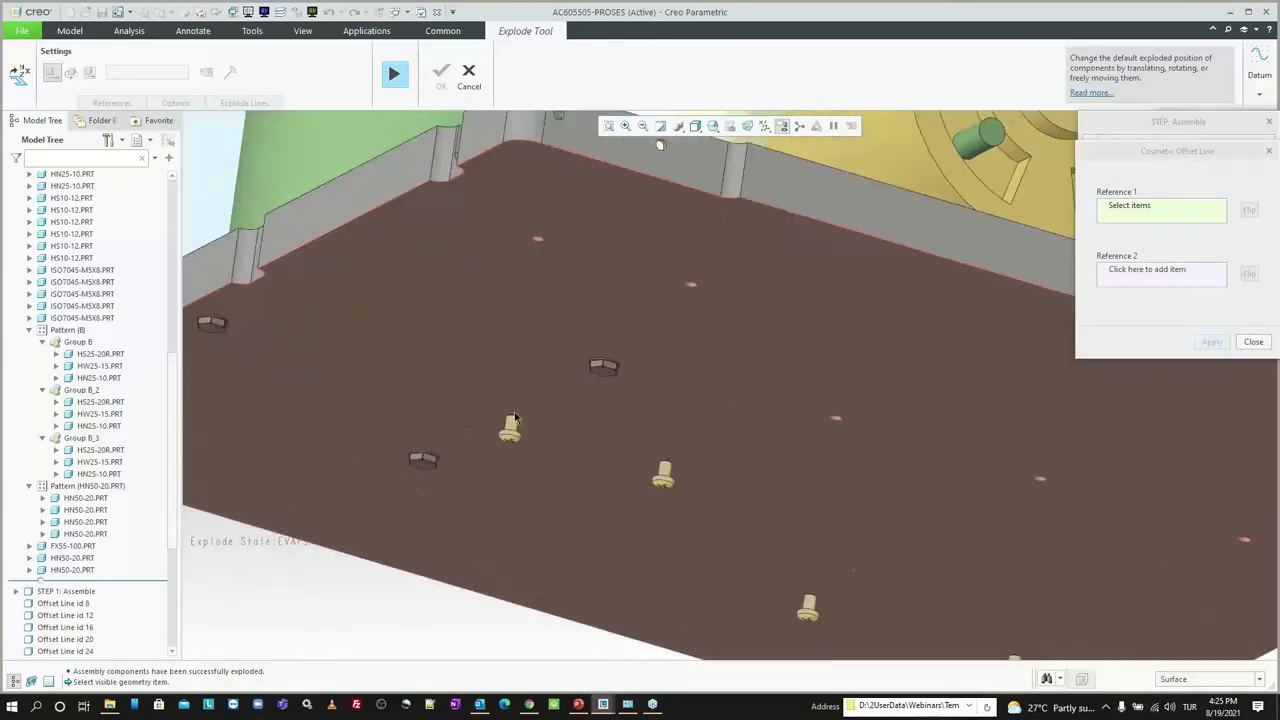
{"action": "left_click", "coordinate": [505, 428]}
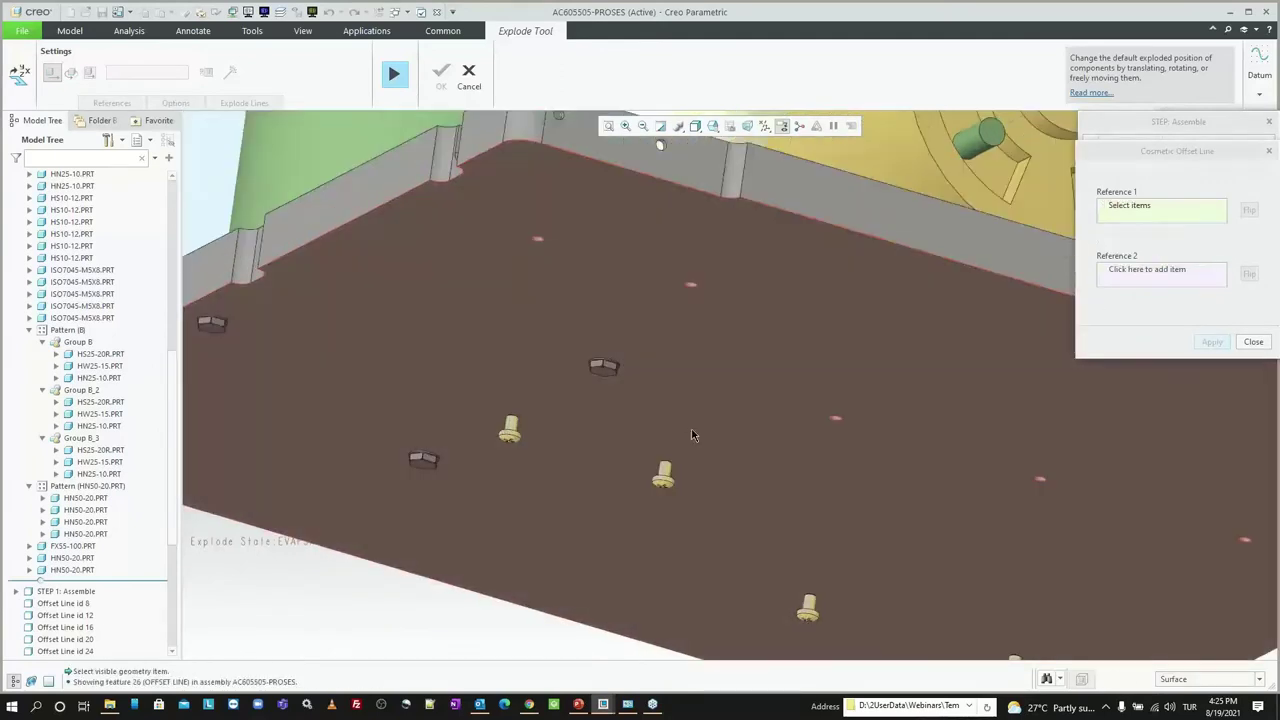
{"action": "left_click", "coordinate": [686, 302]}
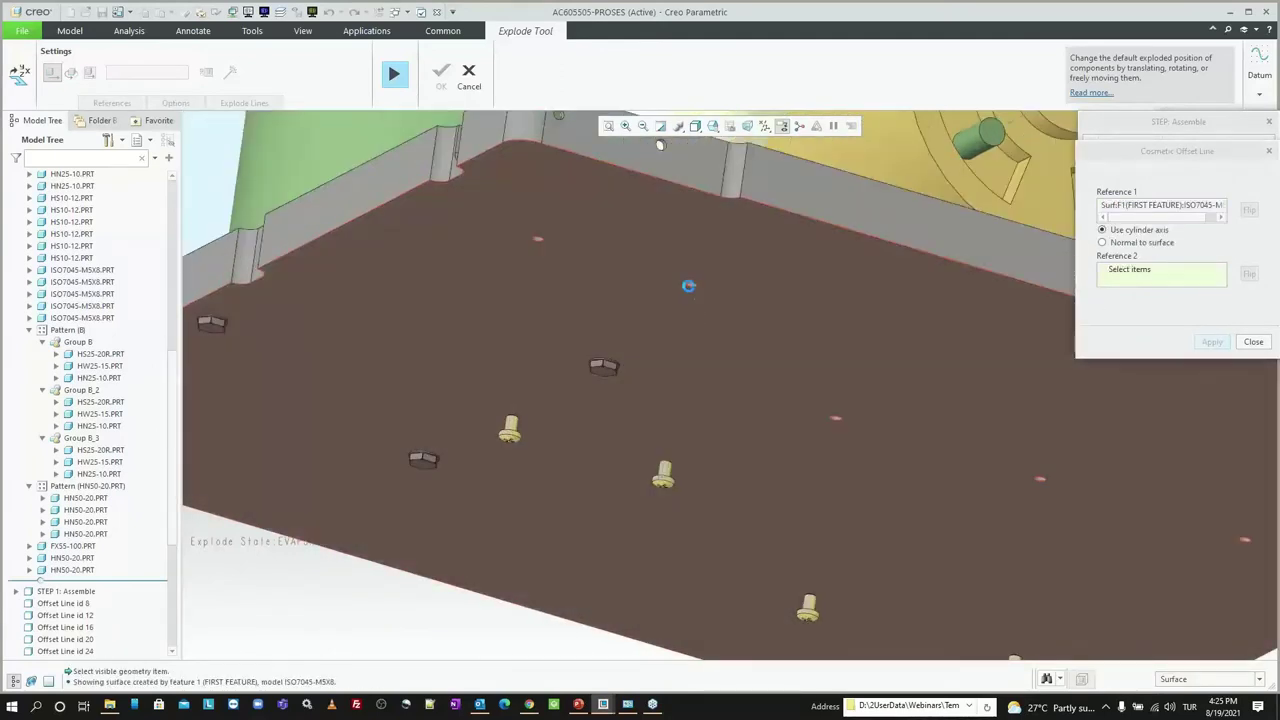
{"action": "left_click", "coordinate": [663, 471]}
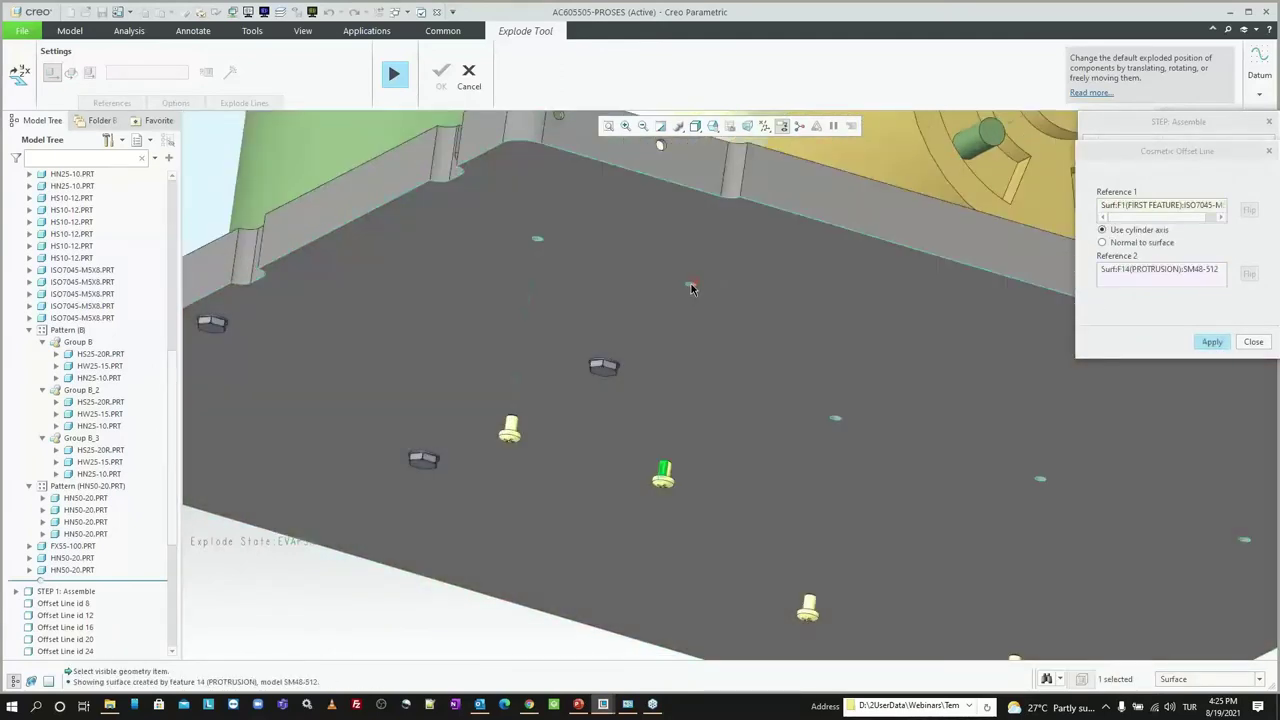
{"action": "right_click", "coordinate": [1150, 270]}
{"action": "left_click", "coordinate": [1149, 279]}
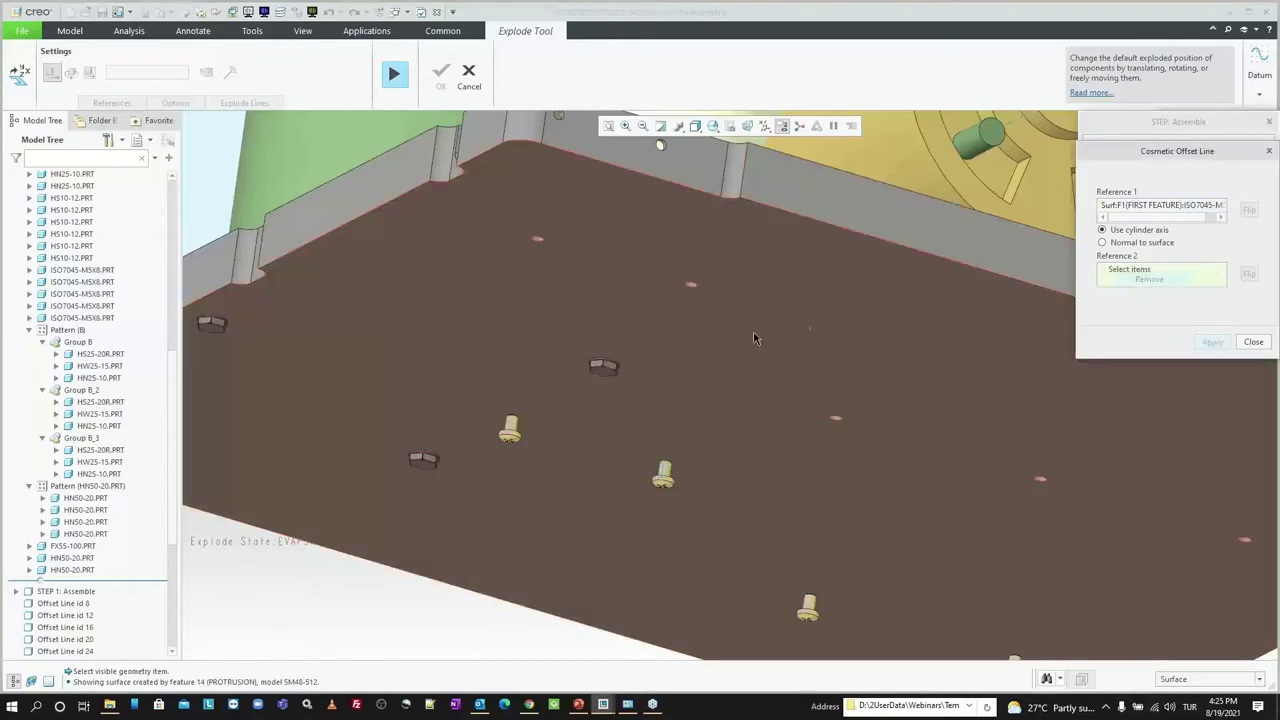
{"action": "left_click", "coordinate": [690, 292]}
{"action": "middle_click", "coordinate": [693, 299]}
Step: Add offset lines for the remaining three screws to their holes and finish editing Evapsh
{"action": "mouse_move", "coordinate": [693, 299]}
{"action": "middle_mouse_down"}
{"action": "mouse_move", "coordinate": [606, 479]}
{"action": "mouse_move", "coordinate": [626, 517]}
{"action": "middle_mouse_up"}
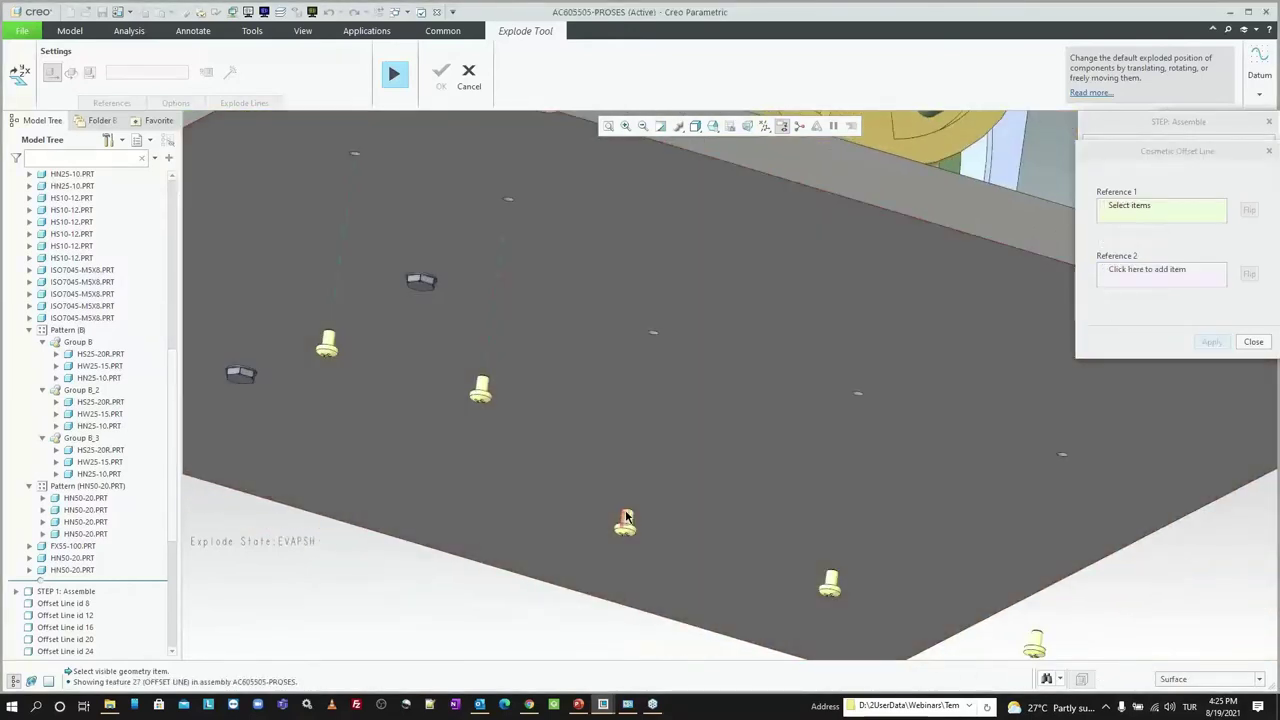
{"action": "left_click", "coordinate": [660, 333]}
{"action": "left_click", "coordinate": [647, 350]}
{"action": "middle_click", "coordinate": [647, 350]}
{"action": "mouse_move", "coordinate": [647, 350]}
{"action": "middle_mouse_down"}
{"action": "mouse_move", "coordinate": [665, 357]}
{"action": "mouse_move", "coordinate": [590, 330]}
{"action": "middle_mouse_up"}
{"action": "left_click", "coordinate": [688, 510]}
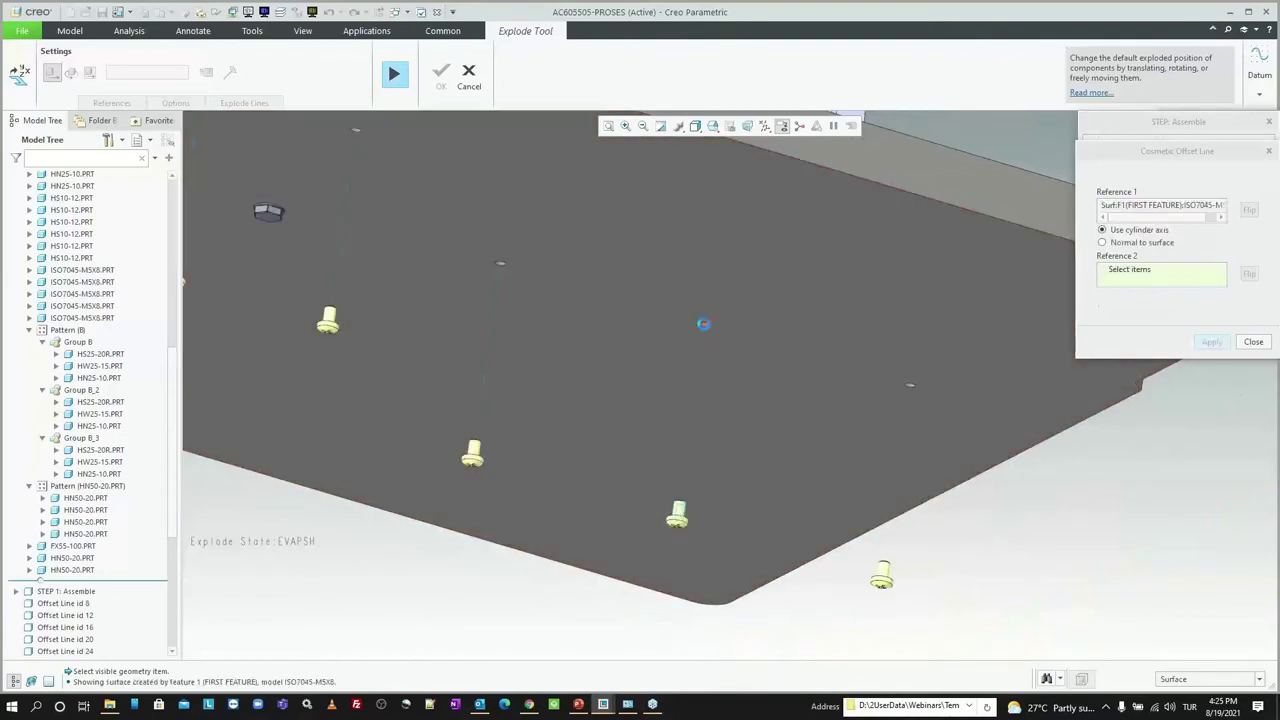
{"action": "left_click", "coordinate": [703, 323]}
{"action": "middle_click", "coordinate": [763, 409]}
{"action": "middle_click_drag", "start_coordinate": [763, 409], "coordinate": [653, 379], "text": "shift"}
{"action": "left_click", "coordinate": [772, 543]}
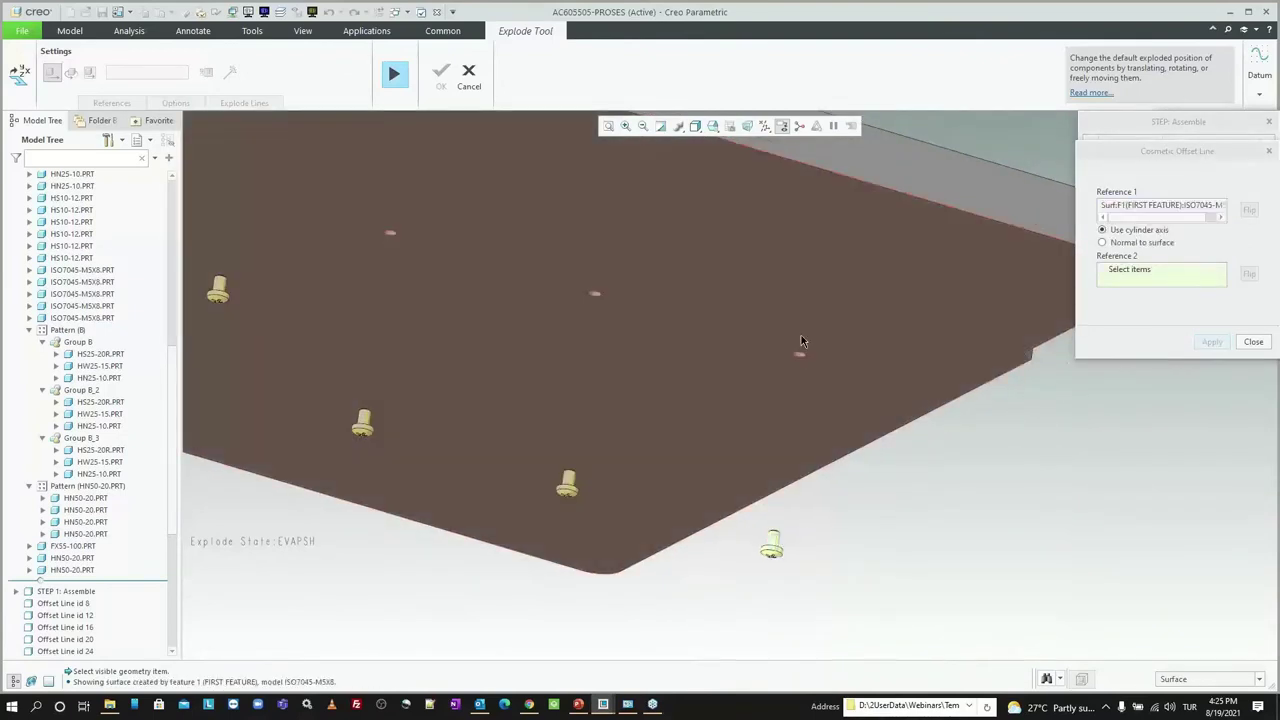
{"action": "left_click", "coordinate": [800, 354]}
{"action": "middle_click", "coordinate": [800, 357]}
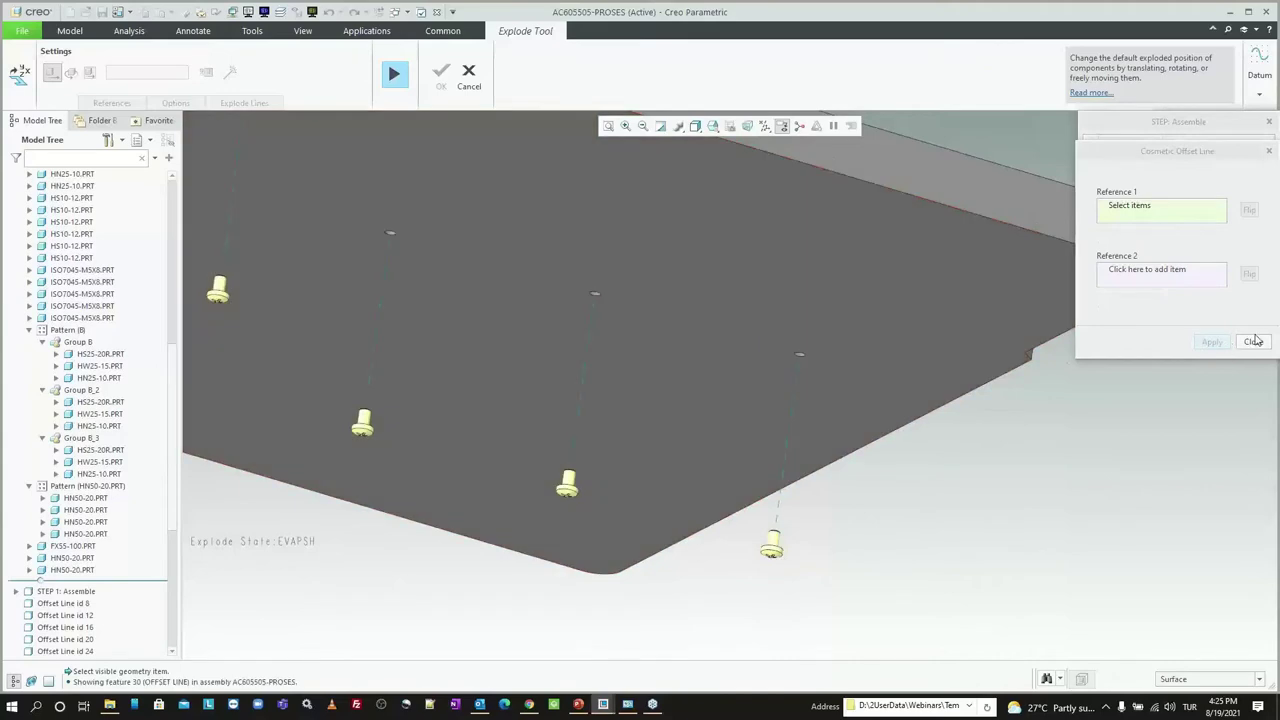
{"action": "left_click", "coordinate": [1254, 341]}
{"action": "middle_click", "coordinate": [818, 427]}
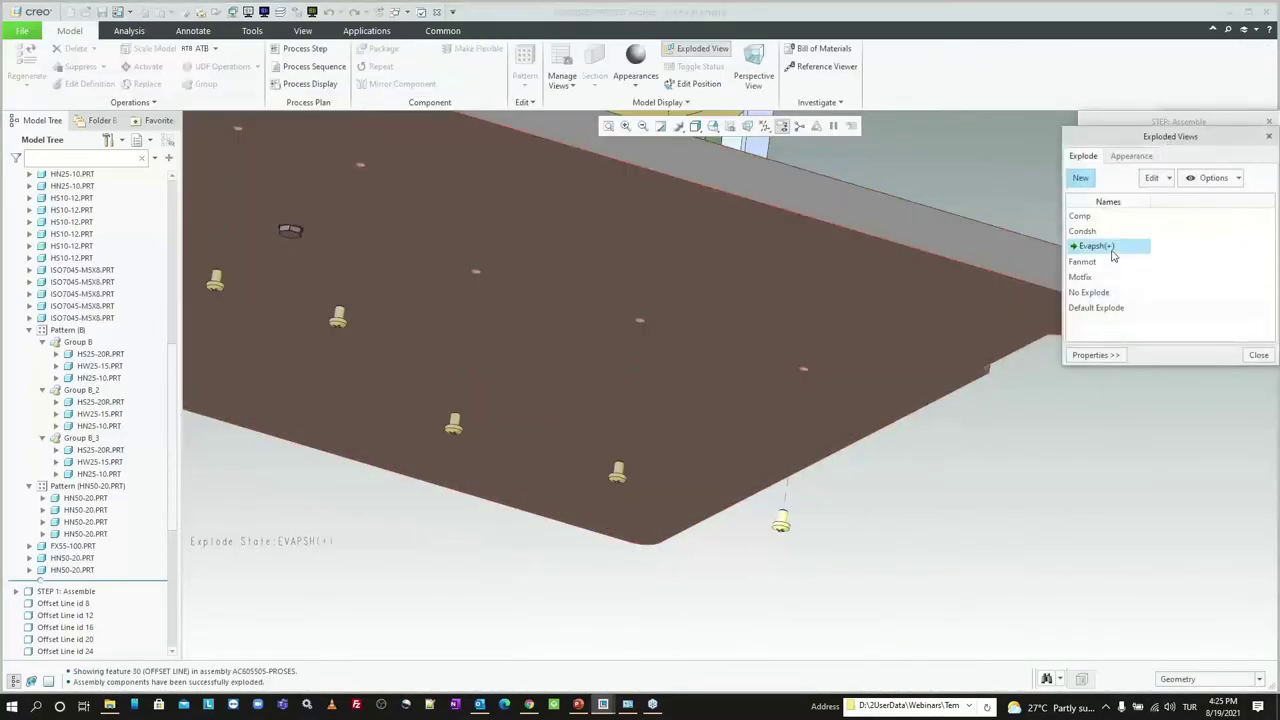
Step: Save the modified Evapsh state, close the exploded views list, and commit the Assemble step as Step 7
{"action": "right_click", "coordinate": [1112, 256]}
{"action": "left_click", "coordinate": [1140, 272]}
{"action": "left_click", "coordinate": [1209, 337]}
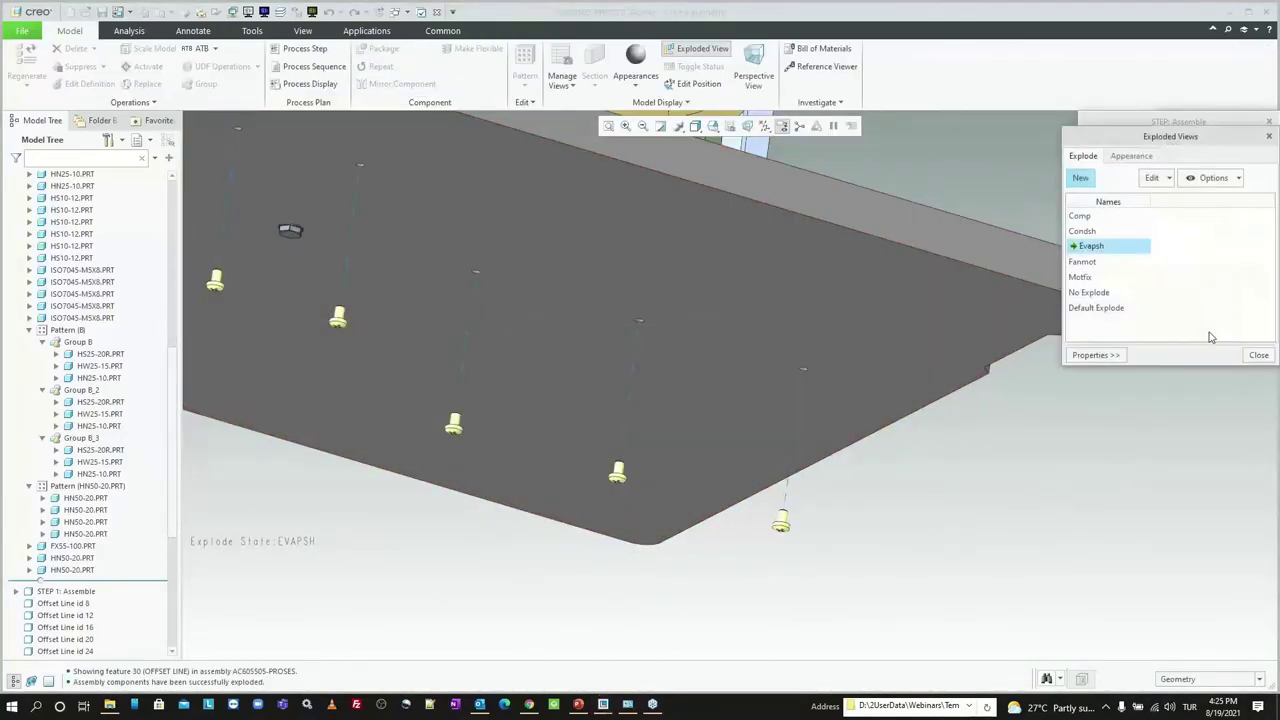
{"action": "left_click", "coordinate": [1258, 356]}
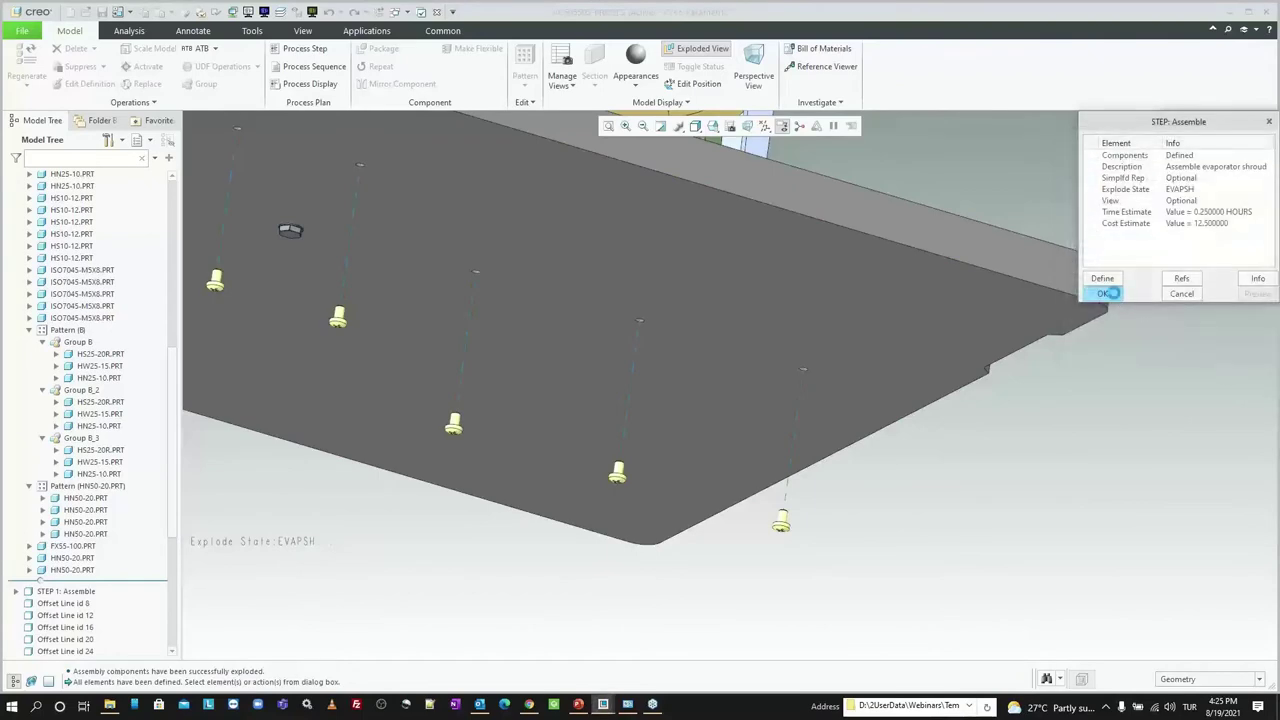
{"action": "left_click", "coordinate": [1104, 293]}
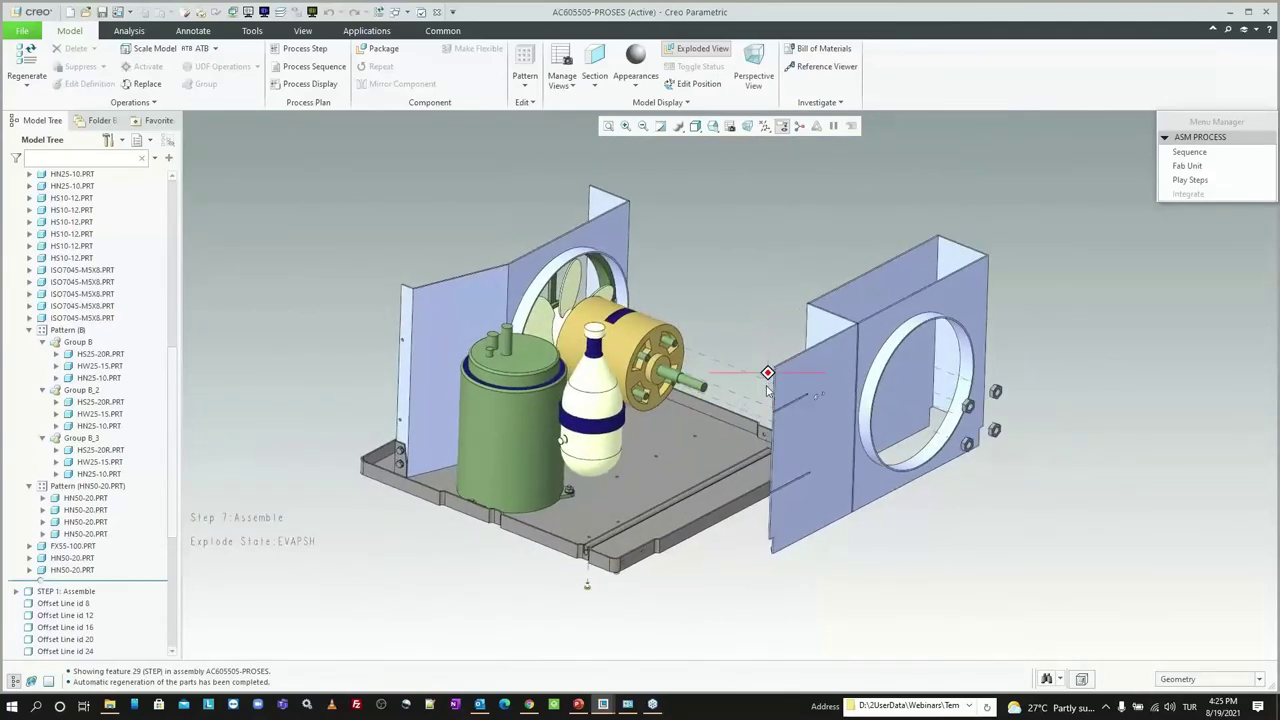
Step: Start a new Assemble step in the process sequence
{"action": "left_click", "coordinate": [1194, 155]}
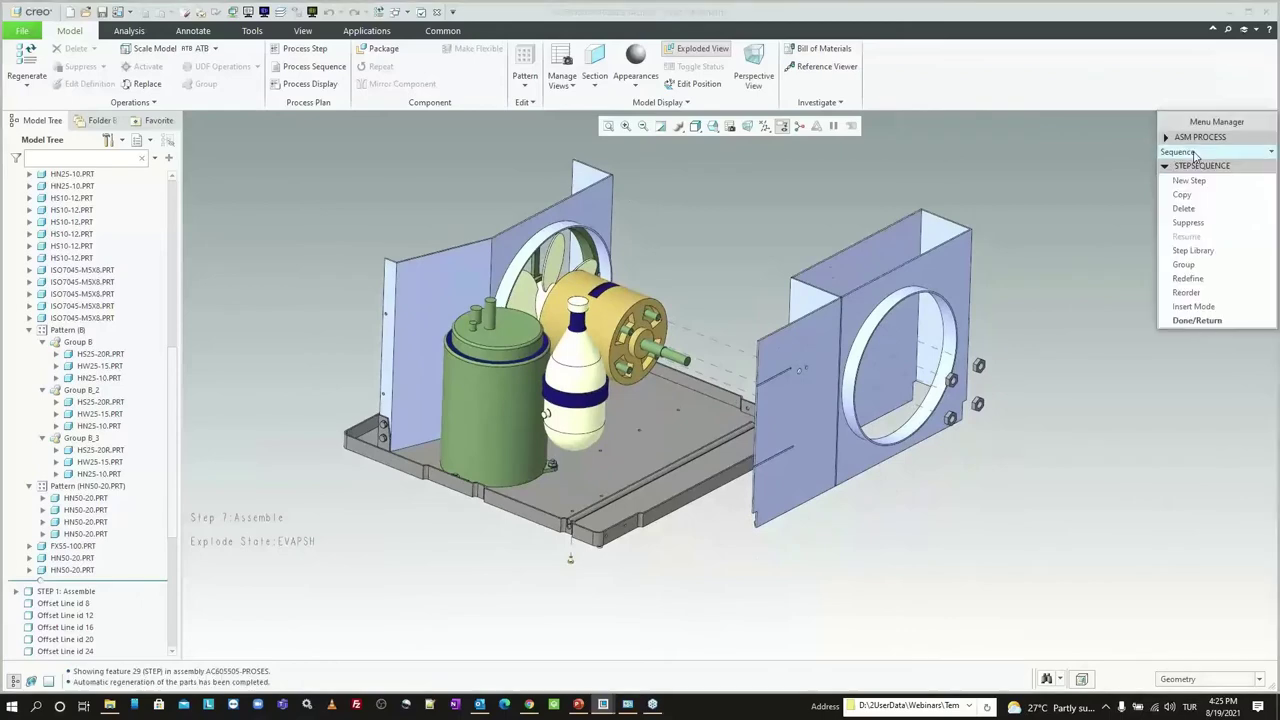
{"action": "left_click", "coordinate": [1199, 181]}
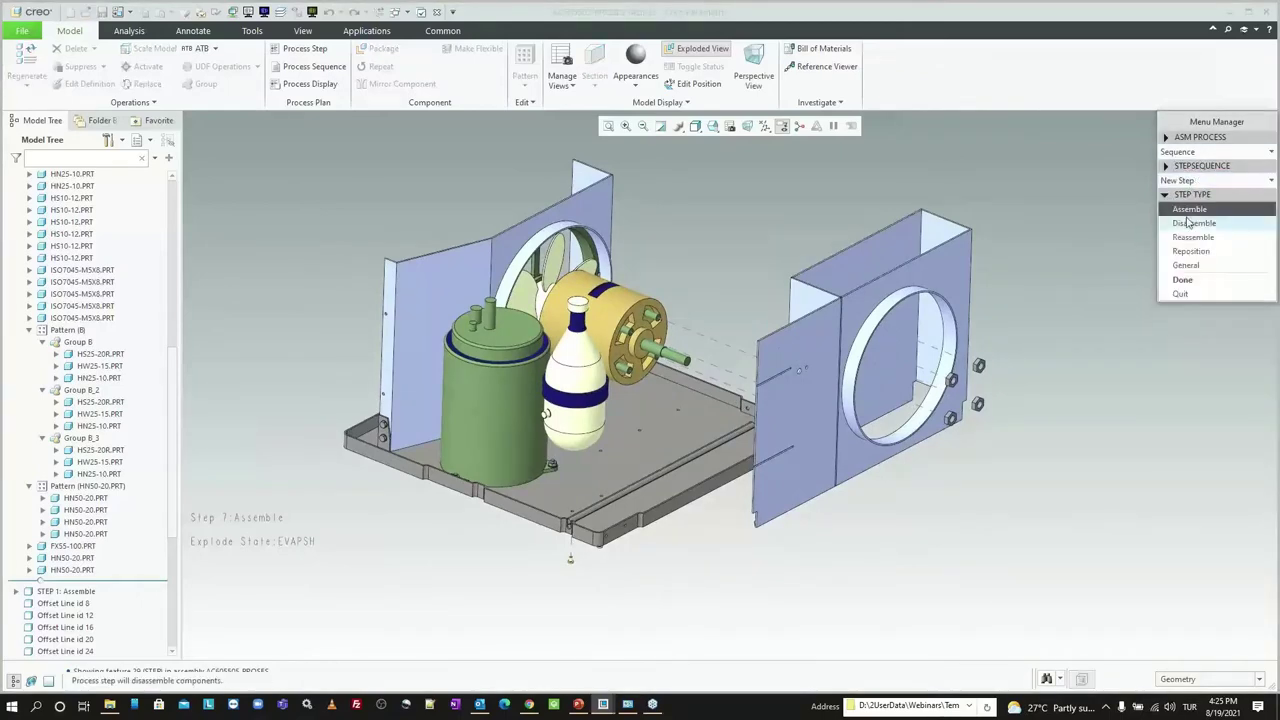
{"action": "left_click", "coordinate": [1182, 279]}
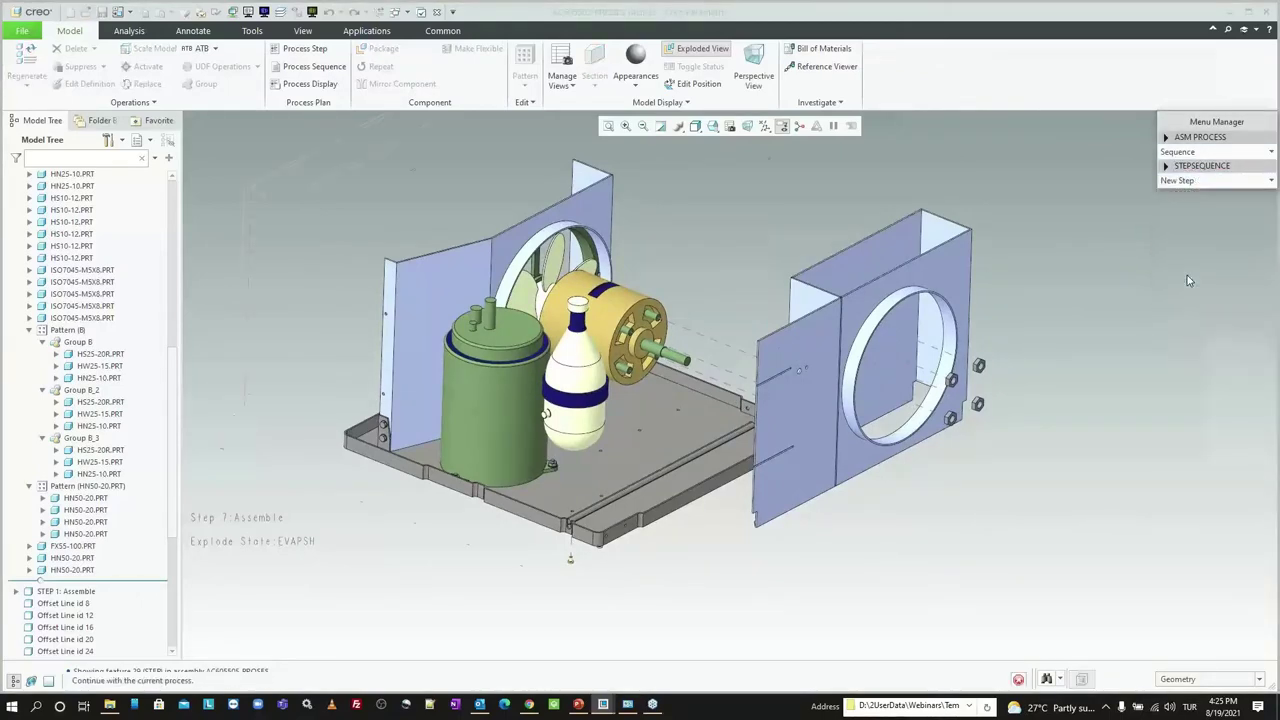
Step: Select the control shroud bracket and its three bolts as the step's components
{"action": "scroll", "coordinate": [609, 488], "scroll_direction": "up", "scroll_amount": 2}
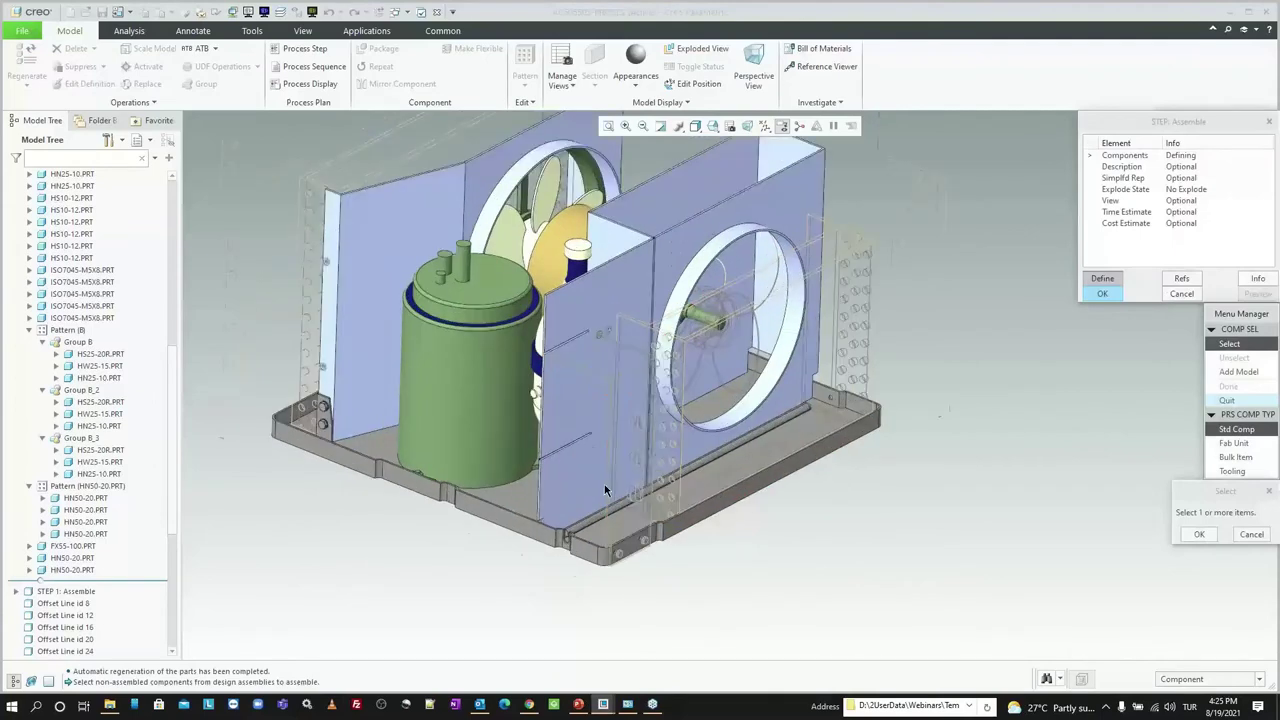
{"action": "scroll", "coordinate": [609, 488], "scroll_direction": "up", "scroll_amount": 2}
{"action": "scroll", "coordinate": [629, 509], "scroll_direction": "up", "scroll_amount": 2}
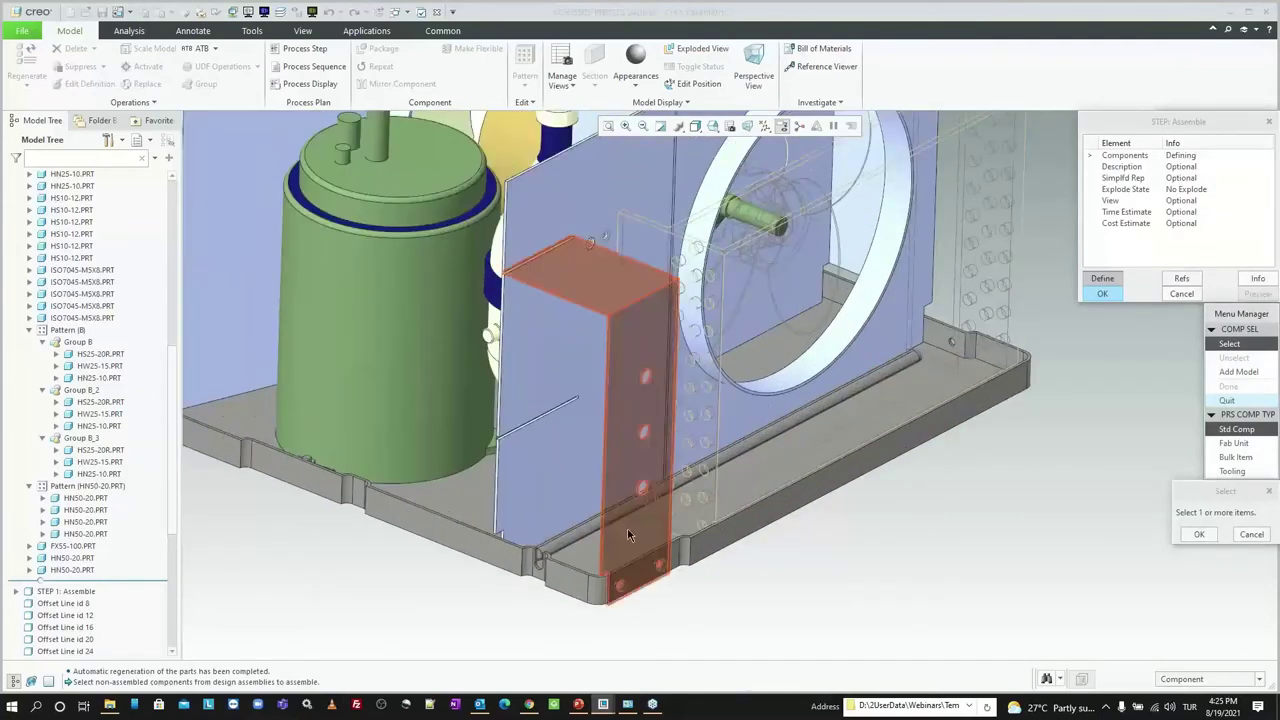
{"action": "scroll", "coordinate": [627, 527], "scroll_direction": "up", "scroll_amount": 2}
{"action": "left_click", "coordinate": [661, 585]}
{"action": "left_click", "coordinate": [665, 570], "text": "ctrl"}
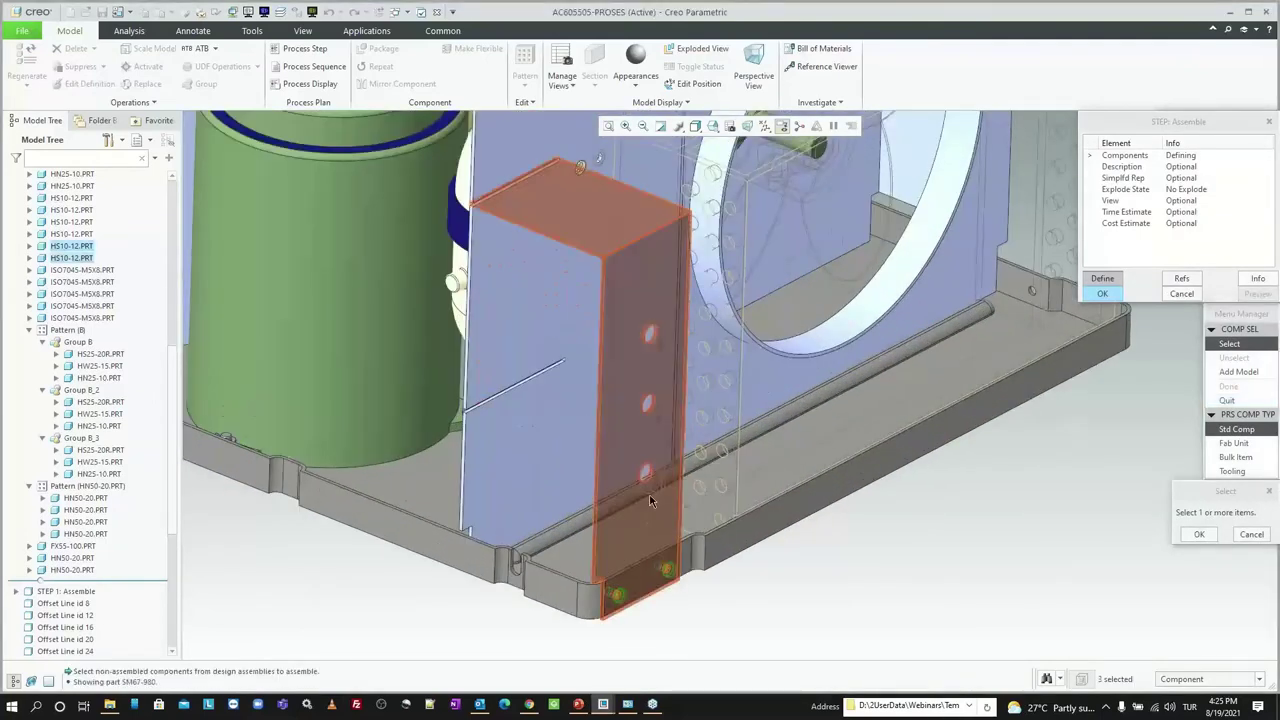
{"action": "left_click", "coordinate": [646, 473], "text": "ctrl"}
{"action": "left_click", "coordinate": [649, 404], "text": "ctrl"}
{"action": "scroll", "coordinate": [656, 349], "scroll_direction": "down", "scroll_amount": 2}
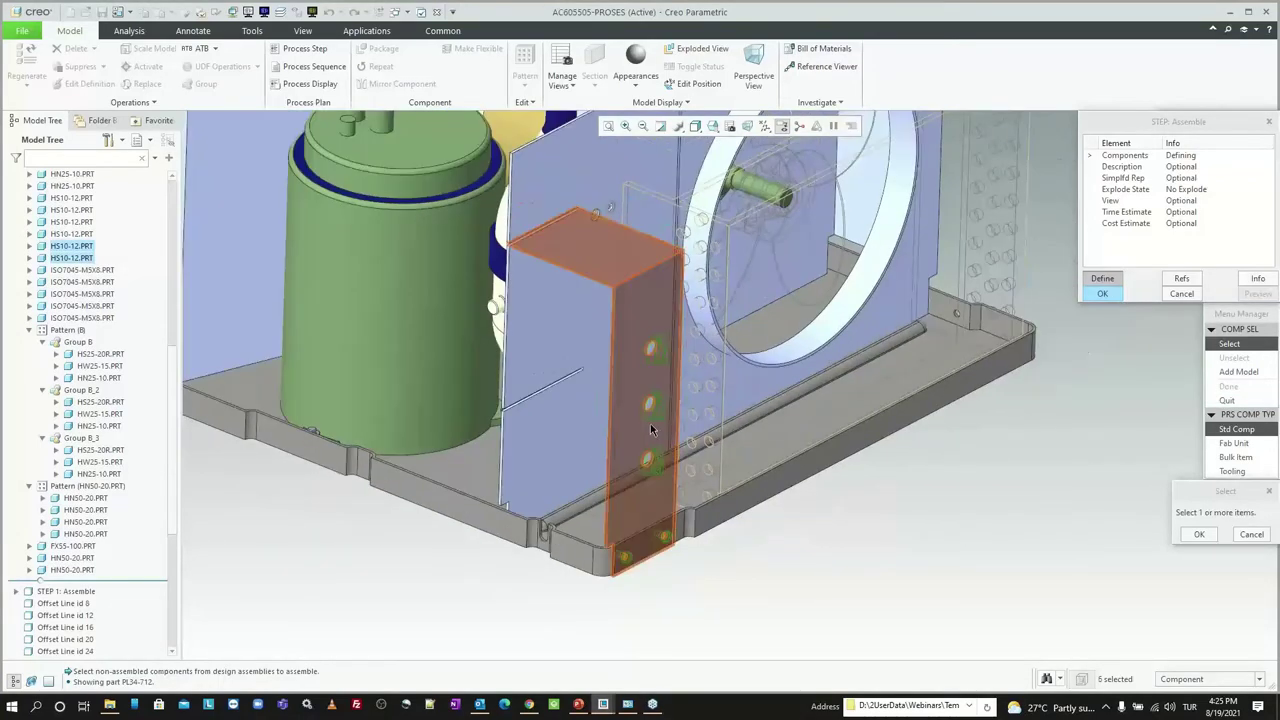
{"action": "middle_click", "coordinate": [710, 462]}
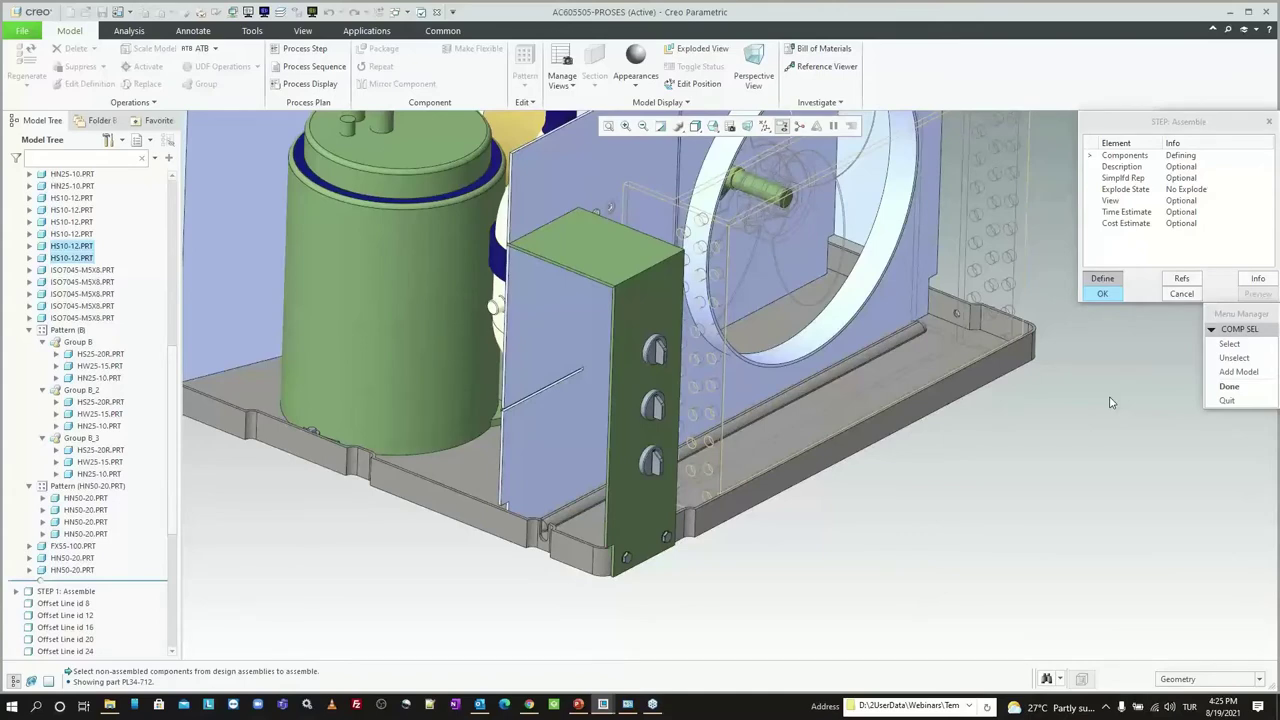
{"action": "left_click", "coordinate": [1229, 386]}
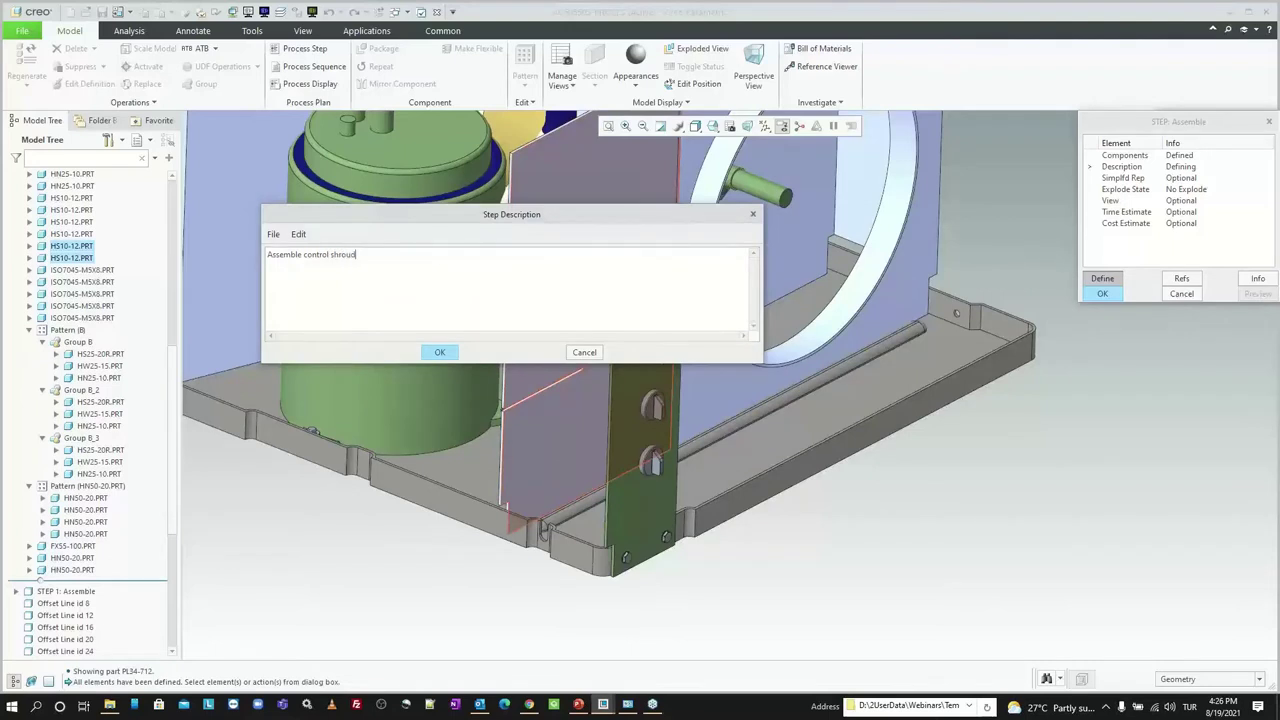
Step: Give the step a 0.2-hour time estimate and a cost of 10, and list its explode states
{"action": "double_click", "coordinate": [1122, 215]}
{"action": "type", "text": "0.2"}
{"action": "key", "text": "Return"}
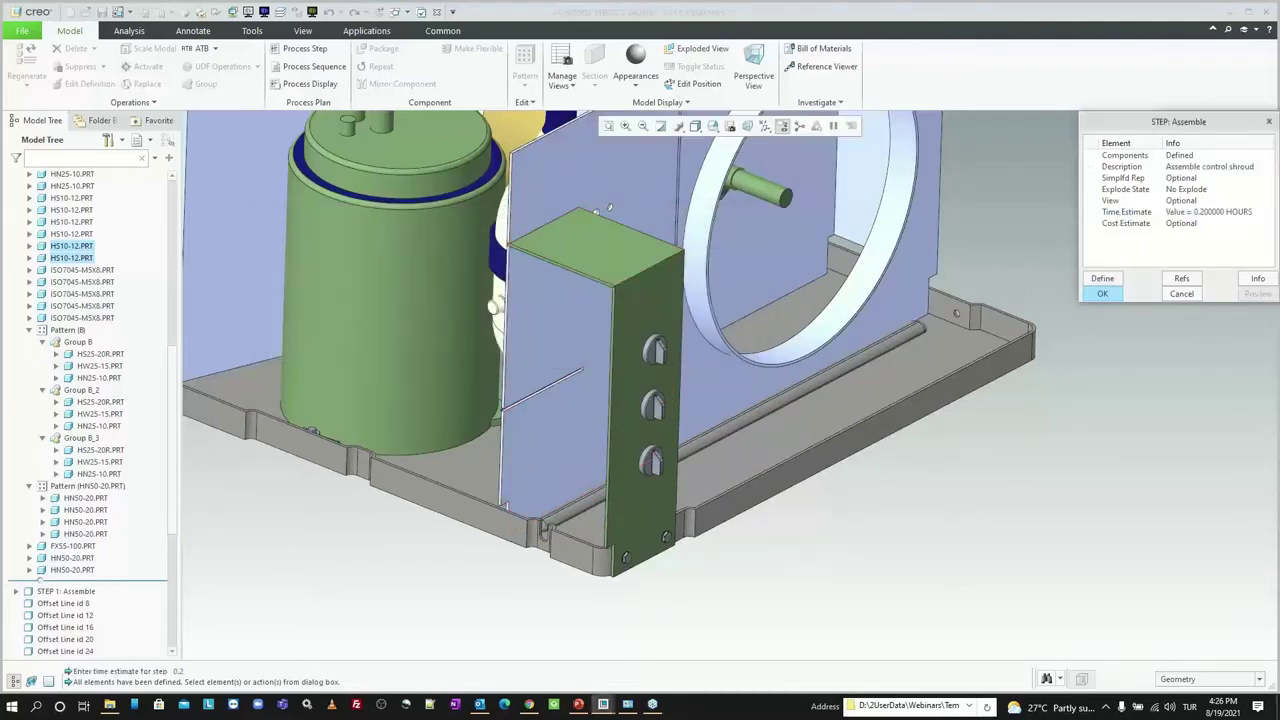
{"action": "double_click", "coordinate": [1167, 224]}
{"action": "type", "text": "10"}
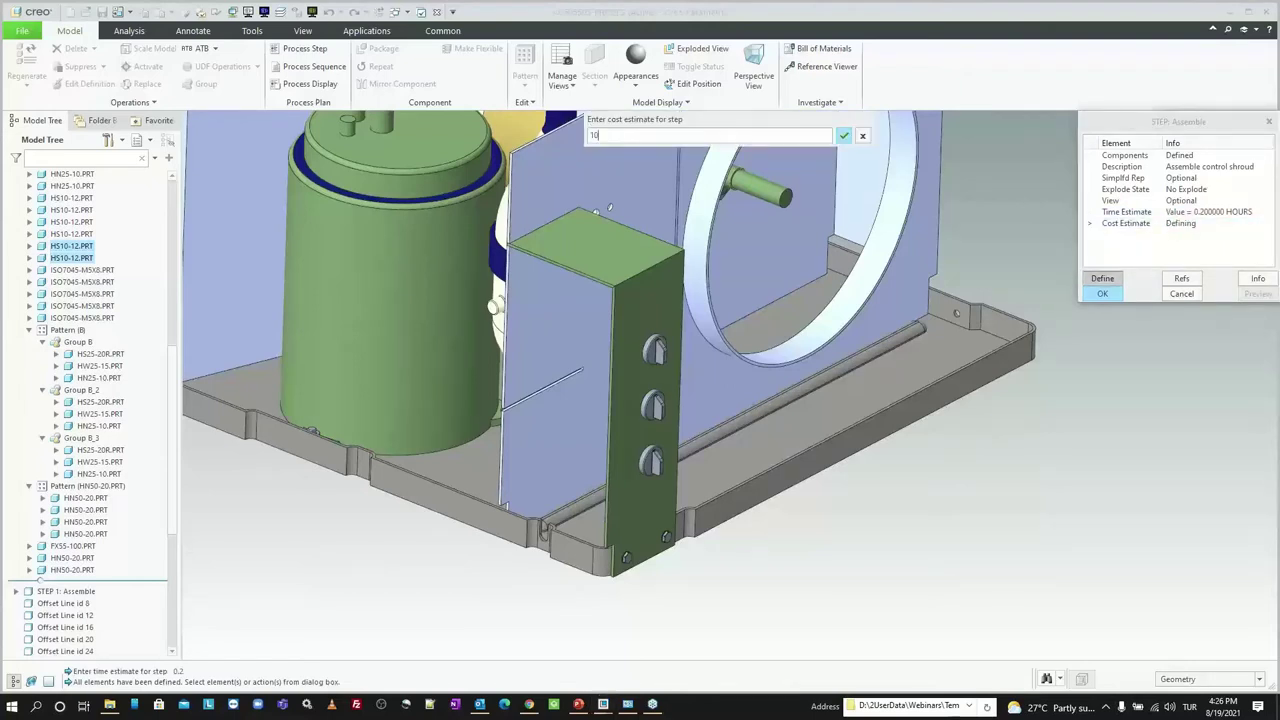
{"action": "key", "text": "Return"}
{"action": "double_click", "coordinate": [1158, 191]}
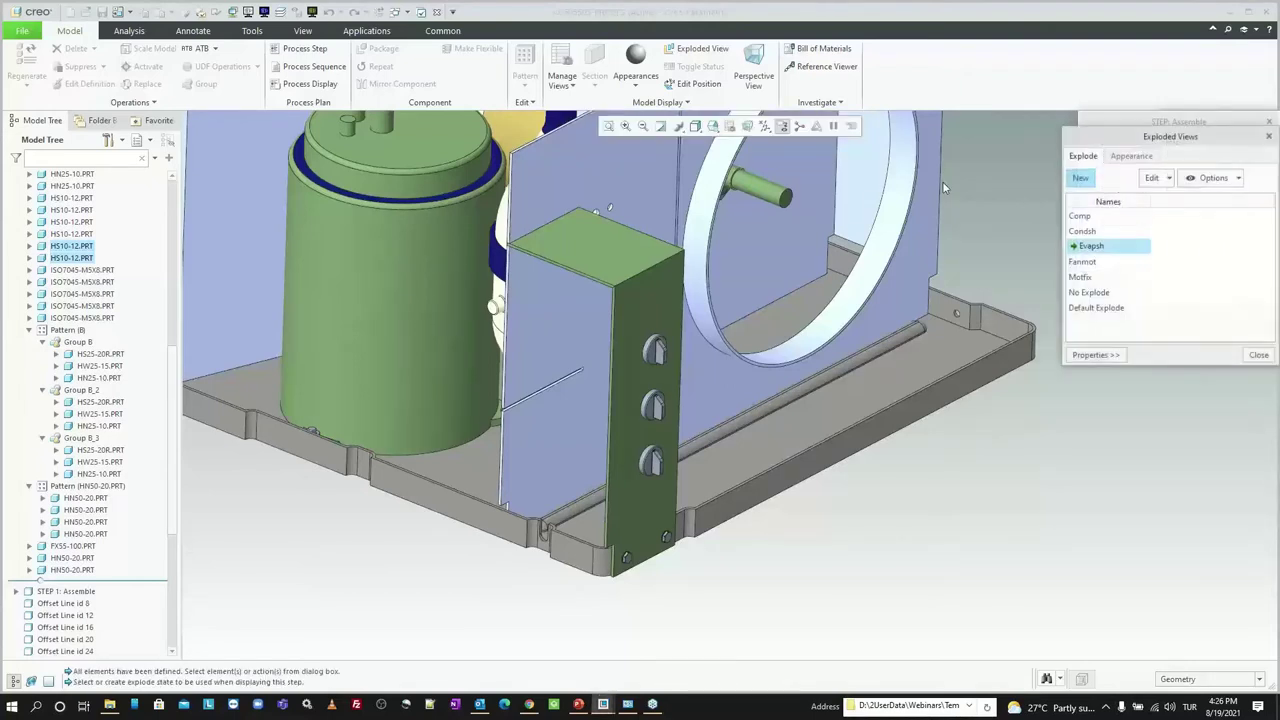
Step: Create a new explode state named Control and start editing its component positions
{"action": "left_click", "coordinate": [1083, 178]}
{"action": "type", "text": "cont"}
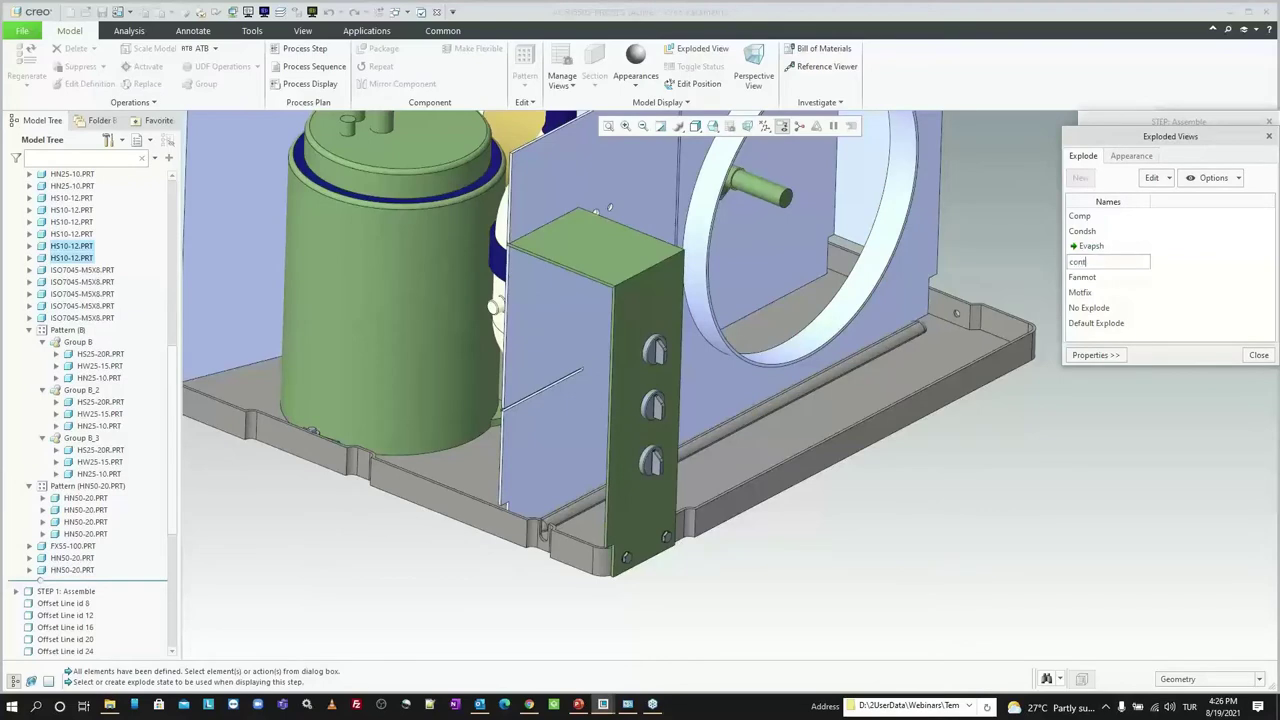
{"action": "type", "text": "rol"}
{"action": "key", "text": "Return"}
{"action": "right_click", "coordinate": [1110, 245]}
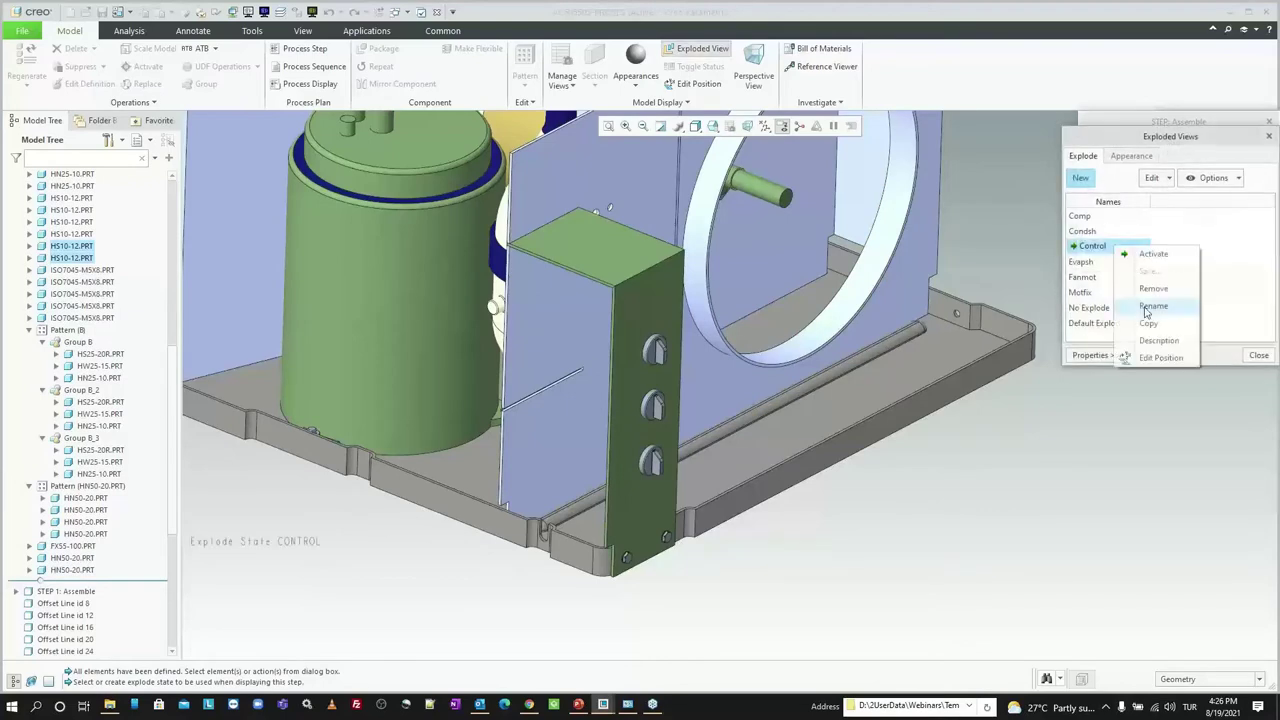
{"action": "left_click", "coordinate": [1158, 362]}
{"action": "scroll", "coordinate": [676, 505], "scroll_direction": "up", "scroll_amount": 3}
Step: Select the bracket, two base screws and three knobs, then drag the bracket away from the knobs
{"action": "left_click", "coordinate": [671, 520]}
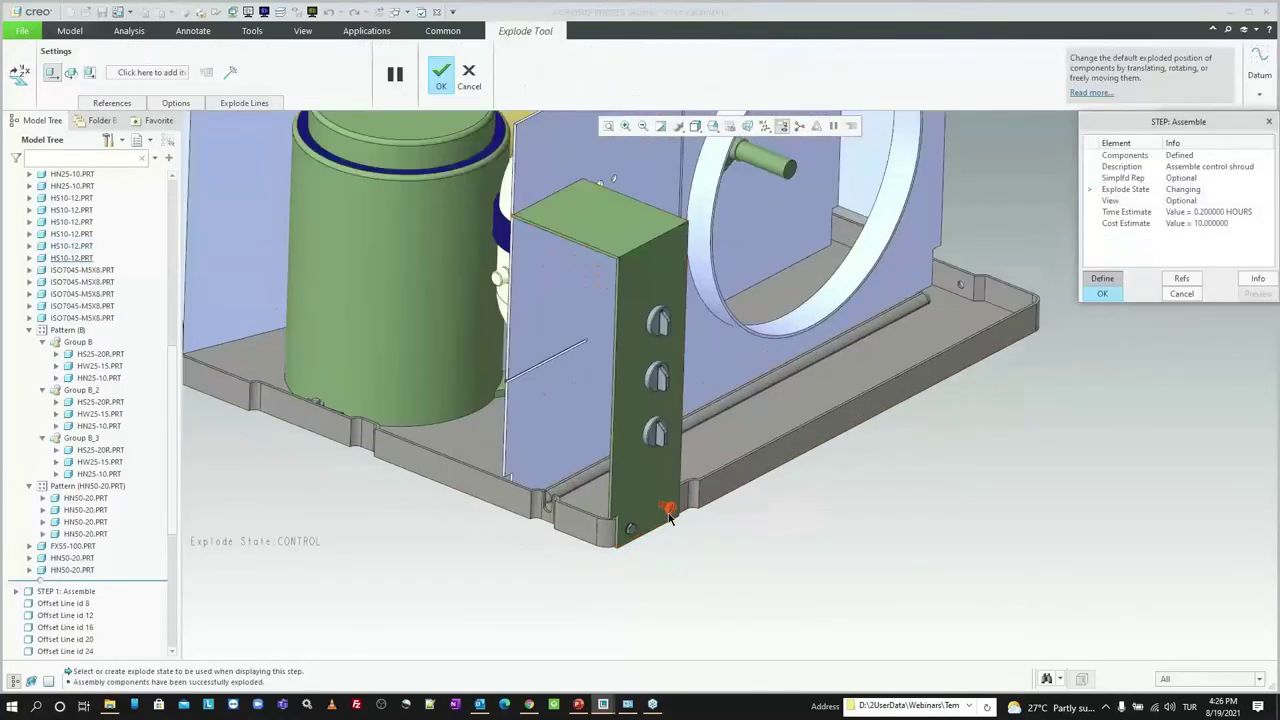
{"action": "left_click", "coordinate": [606, 526]}
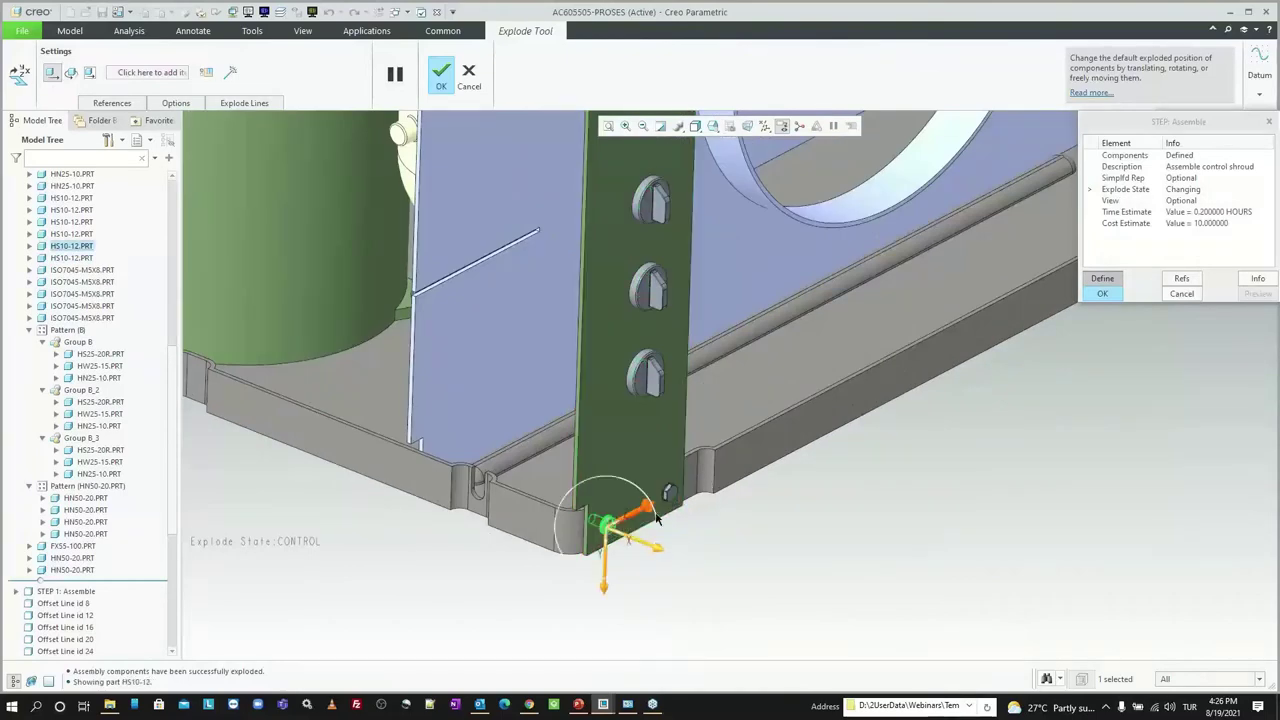
{"action": "left_click", "coordinate": [664, 491], "text": "ctrl"}
{"action": "left_click", "coordinate": [648, 375], "text": "ctrl"}
{"action": "left_click", "coordinate": [649, 280], "text": "ctrl"}
{"action": "left_click", "coordinate": [650, 200], "text": "ctrl"}
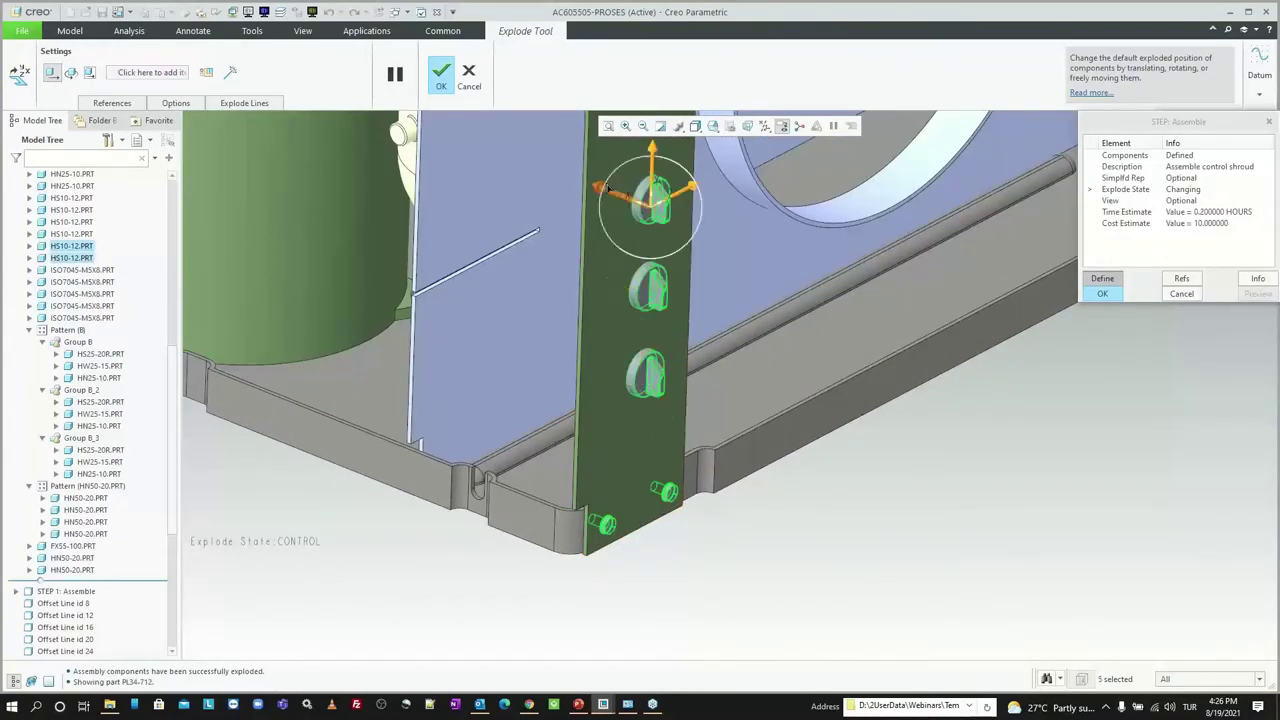
{"action": "left_click", "coordinate": [606, 278], "text": "ctrl"}
{"action": "mouse_move", "coordinate": [606, 278]}
{"action": "left_mouse_down"}
{"action": "mouse_move", "coordinate": [993, 282]}
{"action": "mouse_move", "coordinate": [900, 271]}
{"action": "mouse_move", "coordinate": [857, 243]}
{"action": "left_mouse_up"}
{"action": "left_click", "coordinate": [993, 282]}
{"action": "middle_click_drag", "start_coordinate": [857, 243], "coordinate": [420, 132]}
{"action": "left_click", "coordinate": [206, 74]}
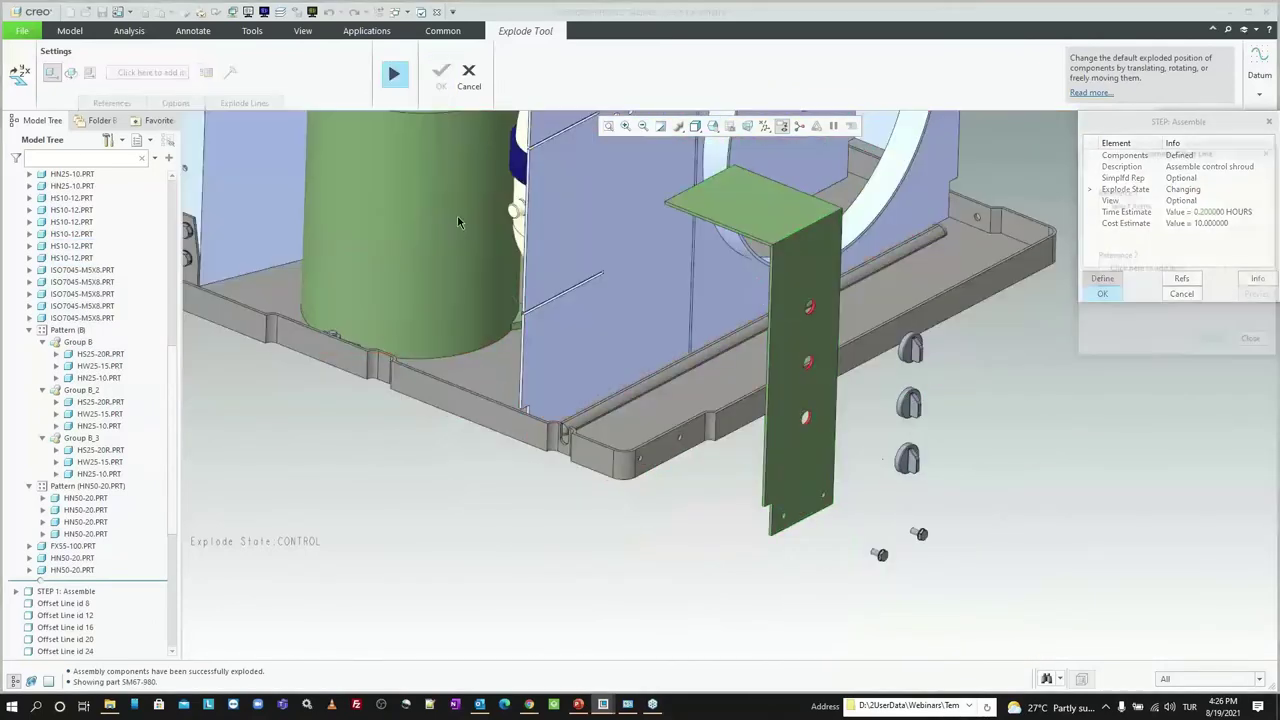
Step: With the Surface filter, draw offset lines from both screws to their holes
{"action": "left_click", "coordinate": [1176, 679]}
{"action": "left_click", "coordinate": [1172, 653]}
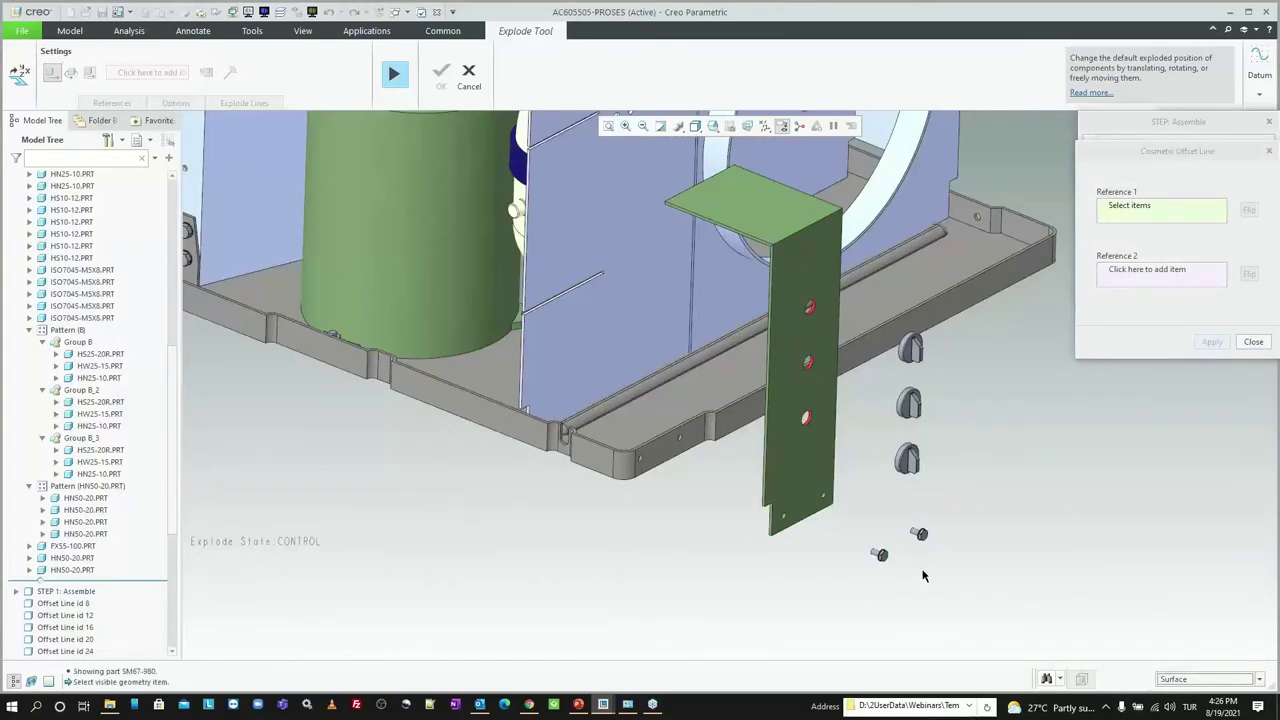
{"action": "scroll", "coordinate": [905, 560], "scroll_direction": "up", "scroll_amount": 3}
{"action": "left_click", "coordinate": [840, 540]}
{"action": "left_click", "coordinate": [256, 306]}
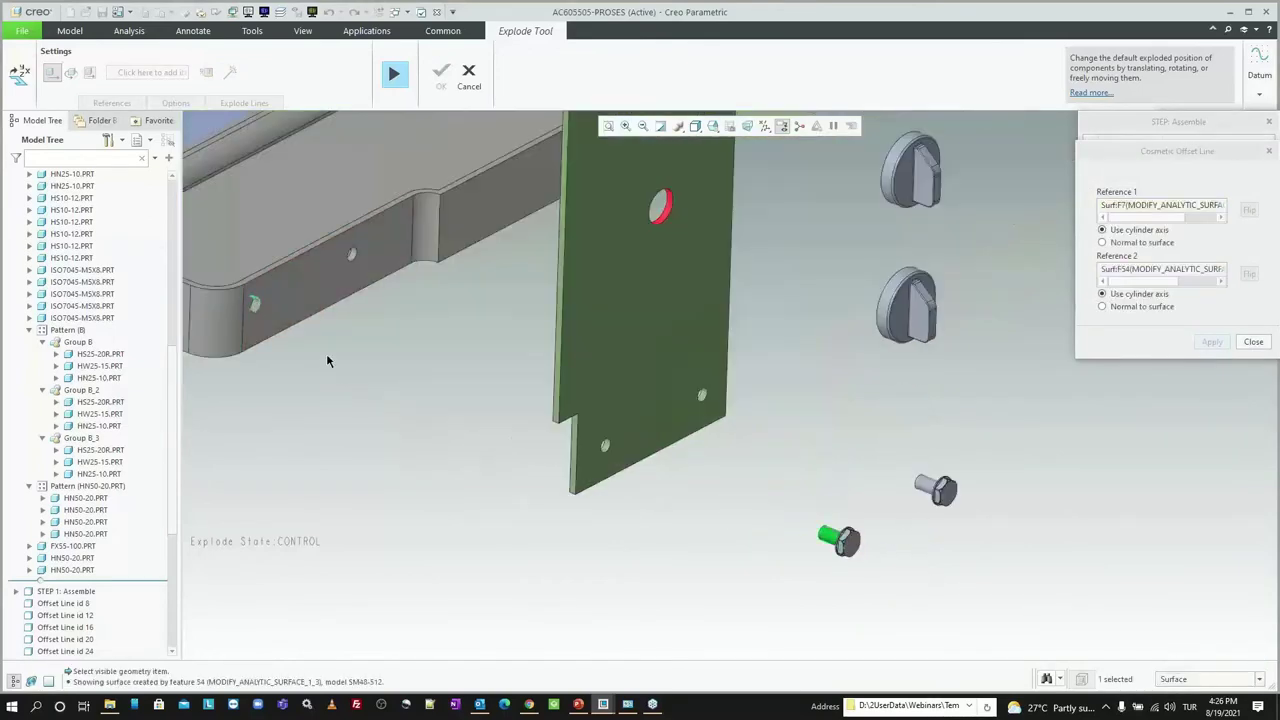
{"action": "middle_click", "coordinate": [329, 360]}
{"action": "left_click", "coordinate": [352, 256]}
{"action": "left_click", "coordinate": [926, 487]}
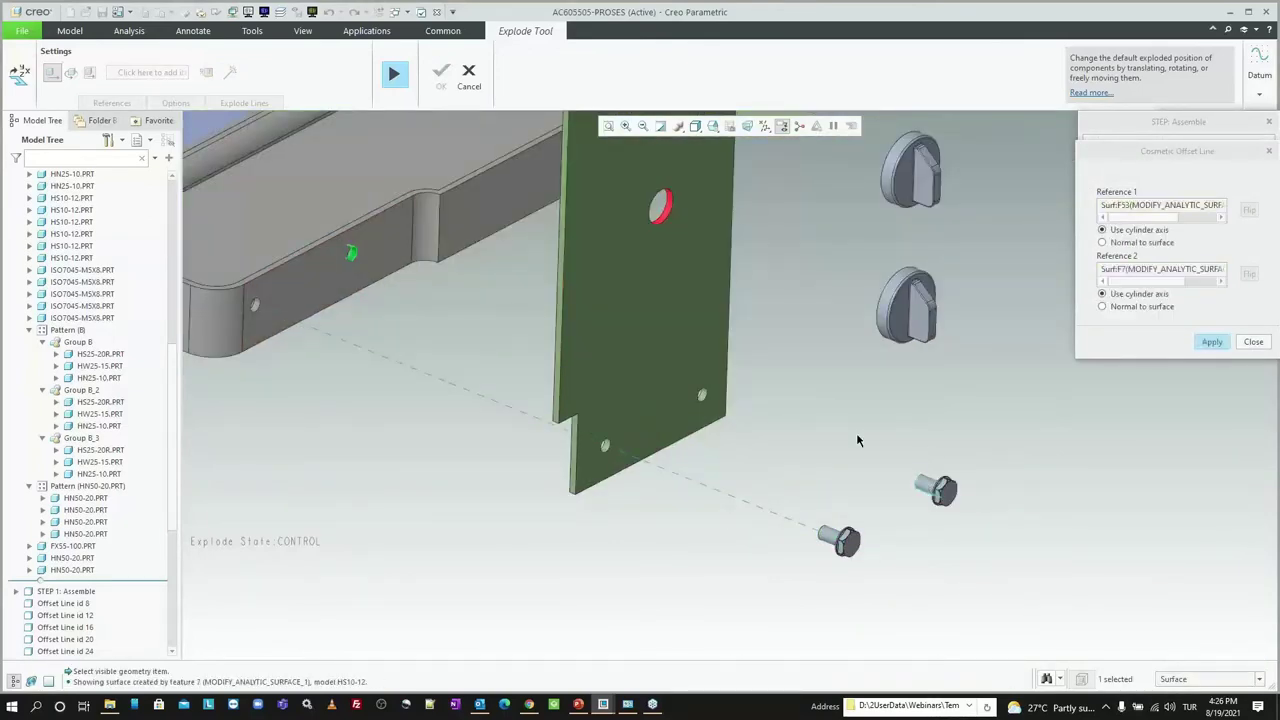
{"action": "middle_click", "coordinate": [870, 420]}
Step: Add offset lines from the two knobs to their bracket holes
{"action": "left_click", "coordinate": [665, 215]}
{"action": "left_click", "coordinate": [905, 300]}
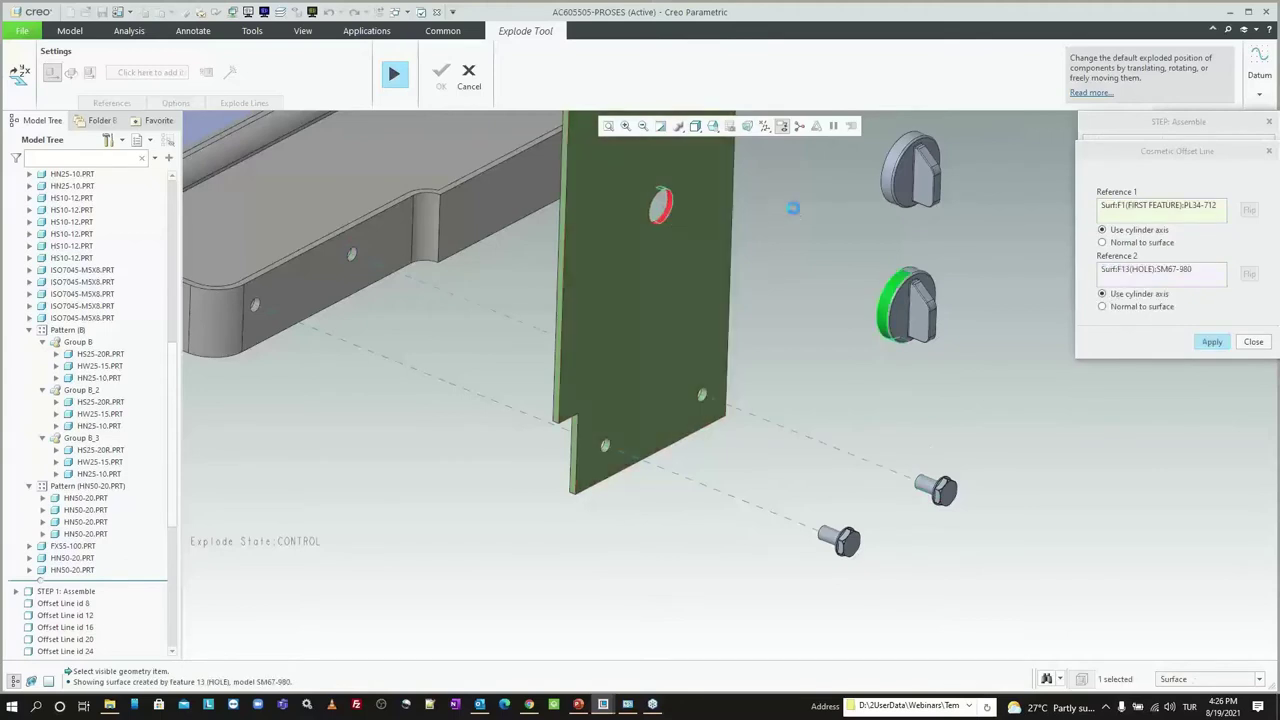
{"action": "middle_click", "coordinate": [880, 300]}
{"action": "middle_click_drag", "start_coordinate": [860, 170], "coordinate": [845, 425], "text": "shift"}
{"action": "left_click", "coordinate": [640, 325]}
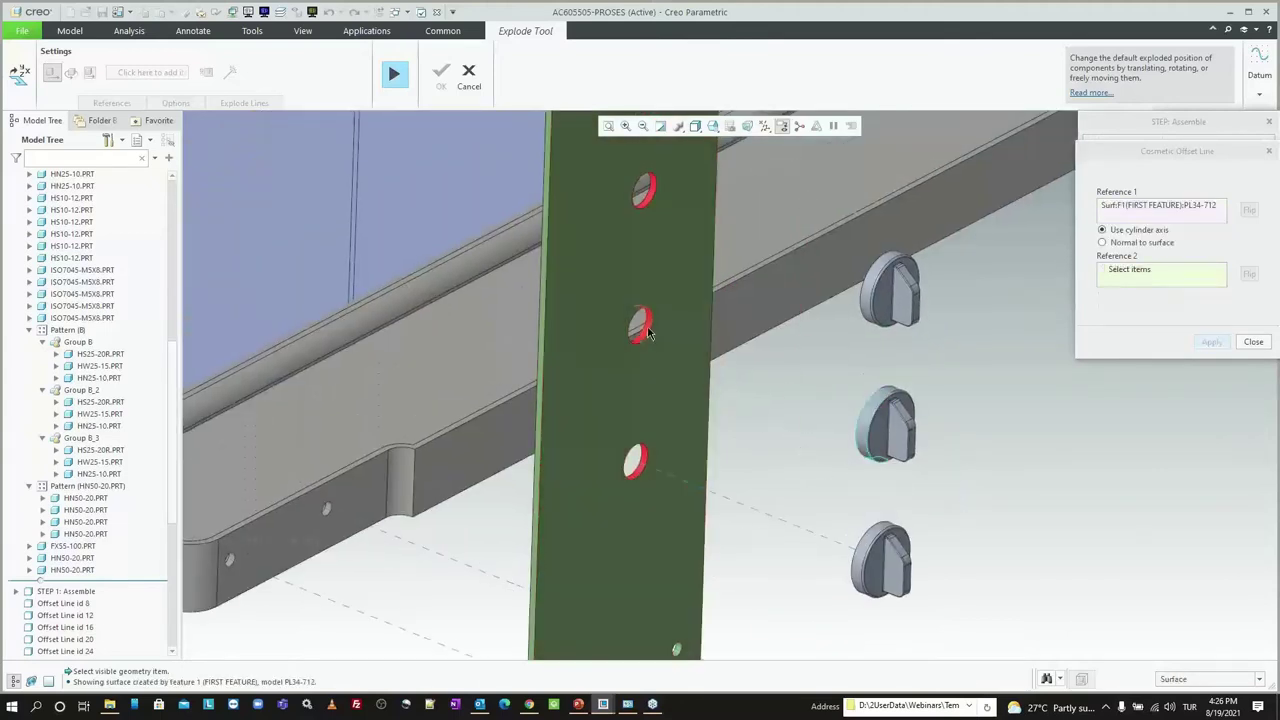
{"action": "left_click", "coordinate": [872, 420]}
{"action": "middle_click", "coordinate": [757, 337]}
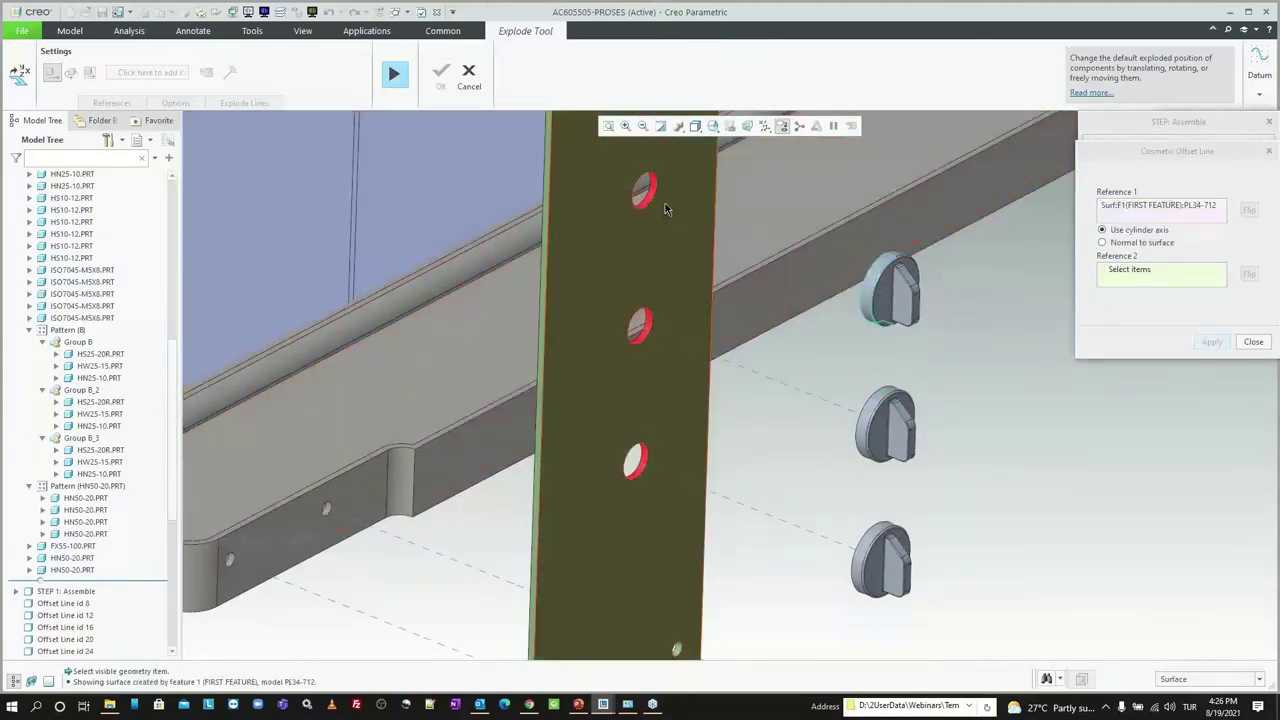
{"action": "scroll", "coordinate": [757, 340], "scroll_direction": "down", "scroll_amount": 5}
{"action": "left_click", "coordinate": [1251, 343]}
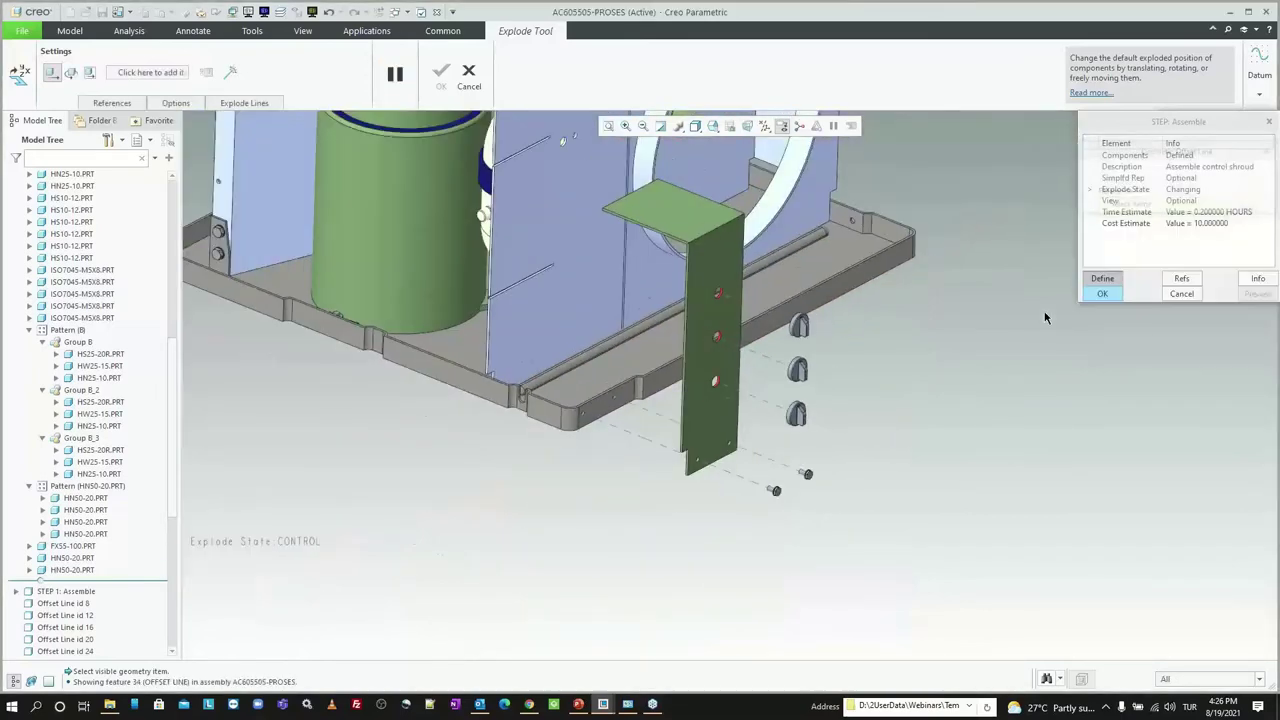
Step: Accept the exploded positions and save the Control explode state
{"action": "middle_click", "coordinate": [960, 300]}
{"action": "right_click", "coordinate": [1104, 254]}
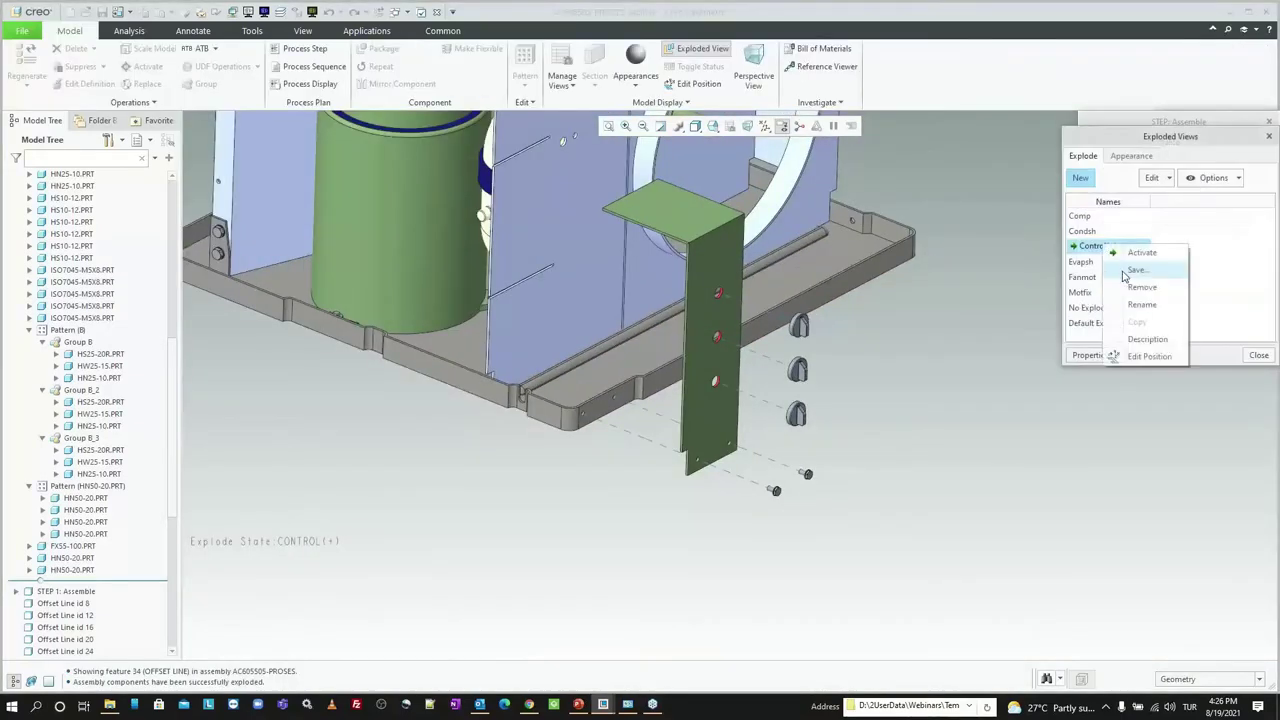
{"action": "left_click", "coordinate": [1135, 278]}
{"action": "left_click", "coordinate": [1205, 313]}
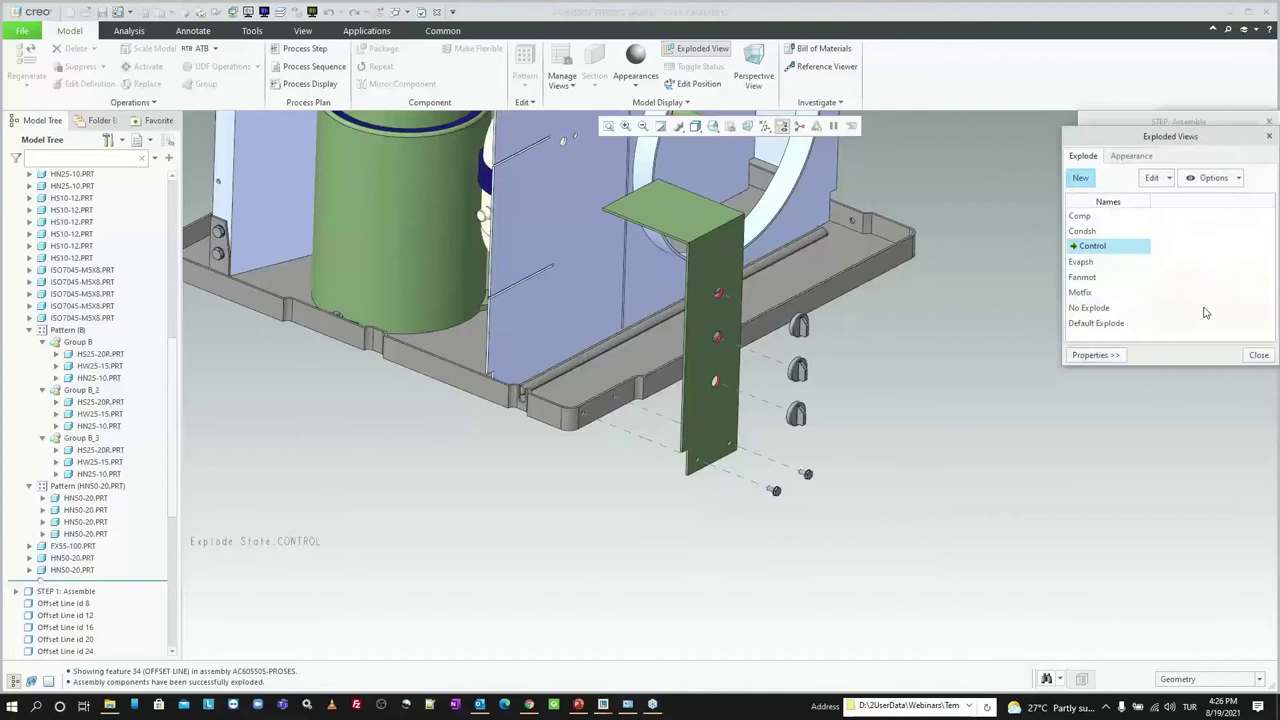
{"action": "left_click", "coordinate": [1258, 355]}
Step: Commit Step 8 and jump the playback back to STEP 1
{"action": "left_click", "coordinate": [1120, 297]}
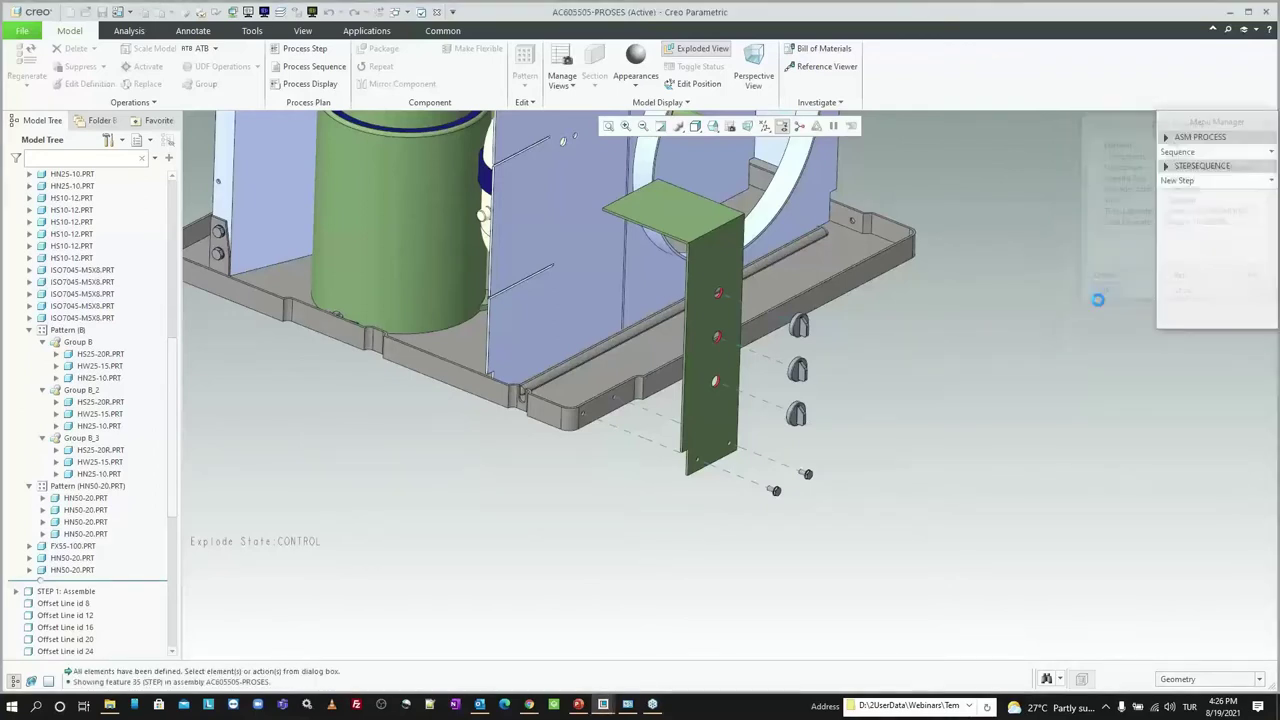
{"action": "left_click", "coordinate": [1218, 322]}
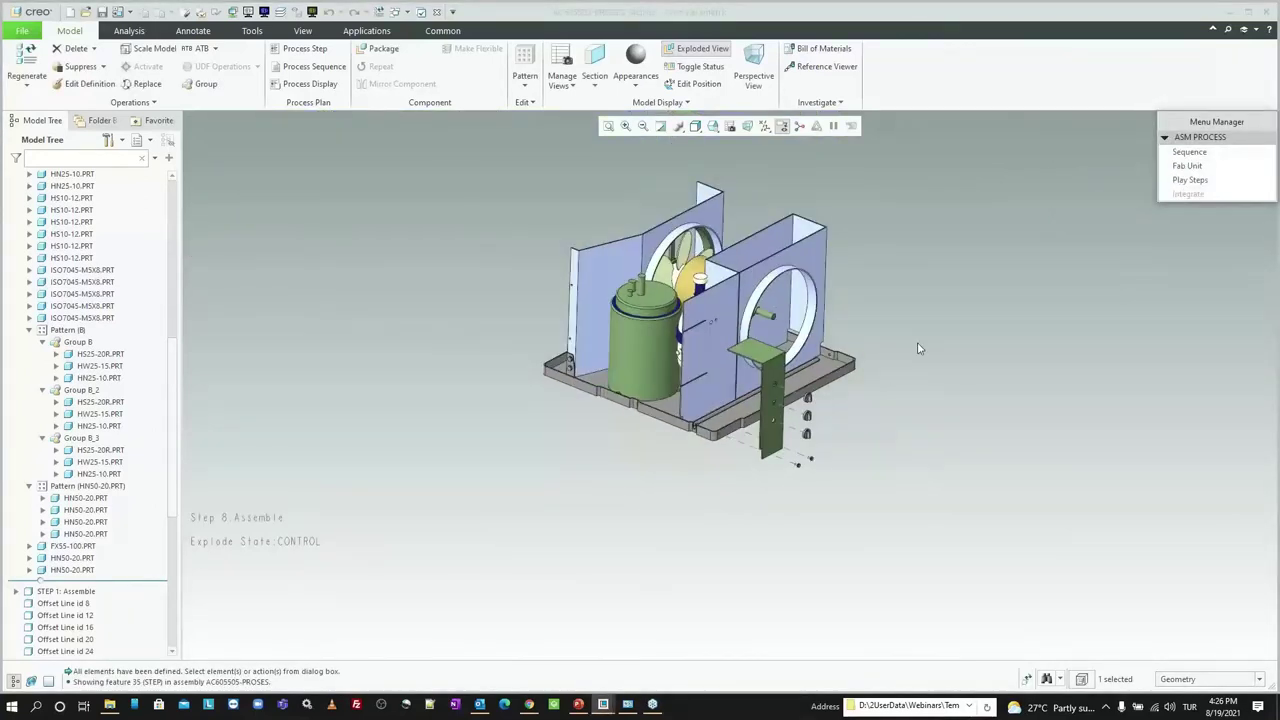
{"action": "left_click", "coordinate": [1188, 180]}
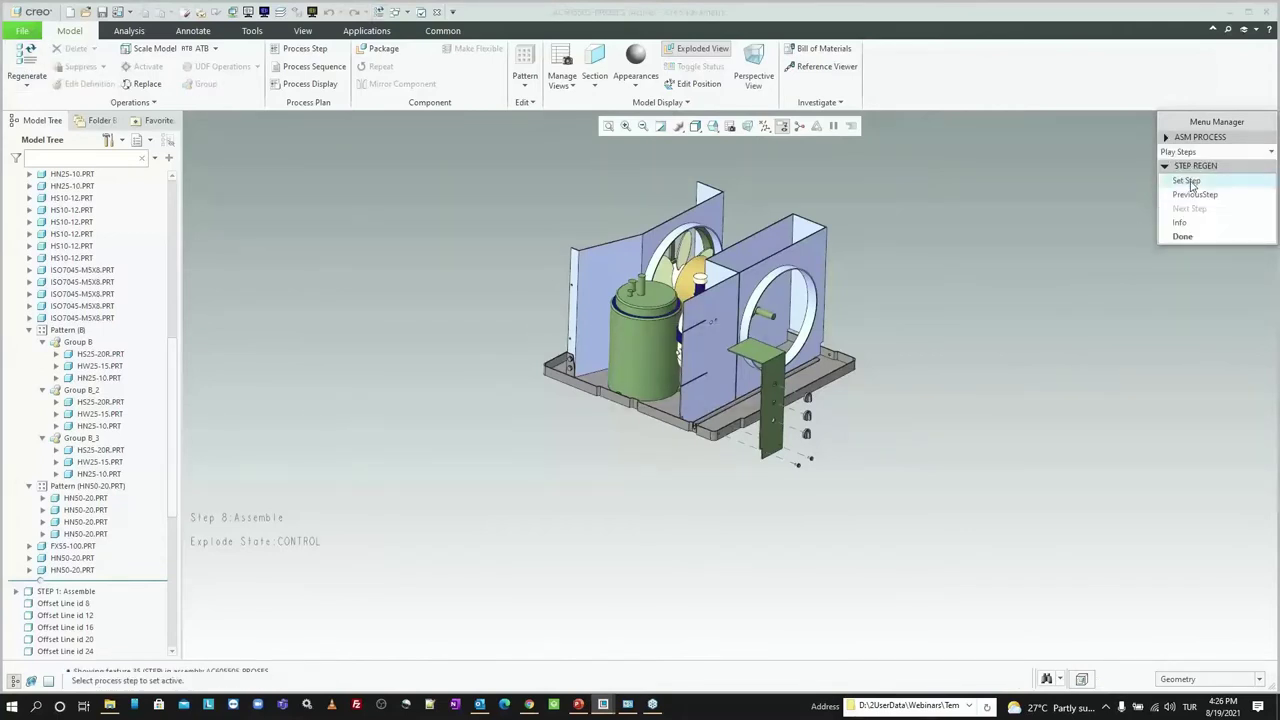
{"action": "left_click", "coordinate": [1189, 182]}
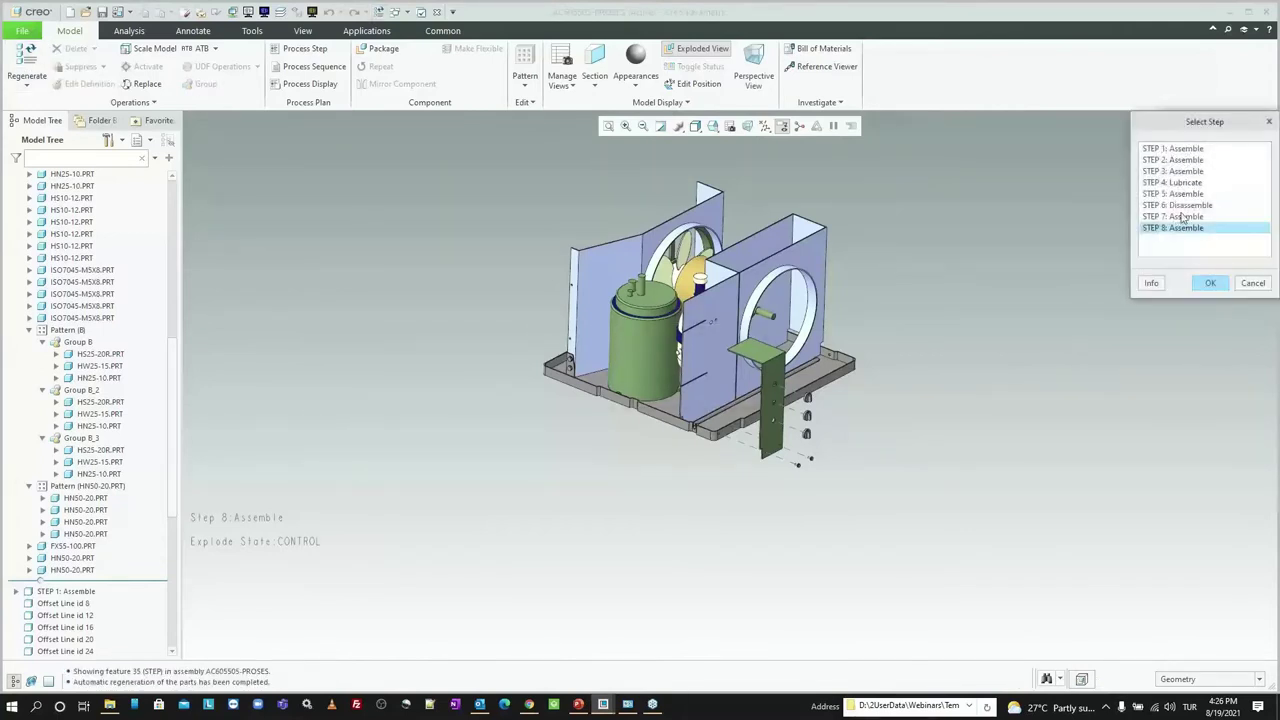
{"action": "left_click", "coordinate": [1185, 149]}
{"action": "left_click", "coordinate": [1210, 283]}
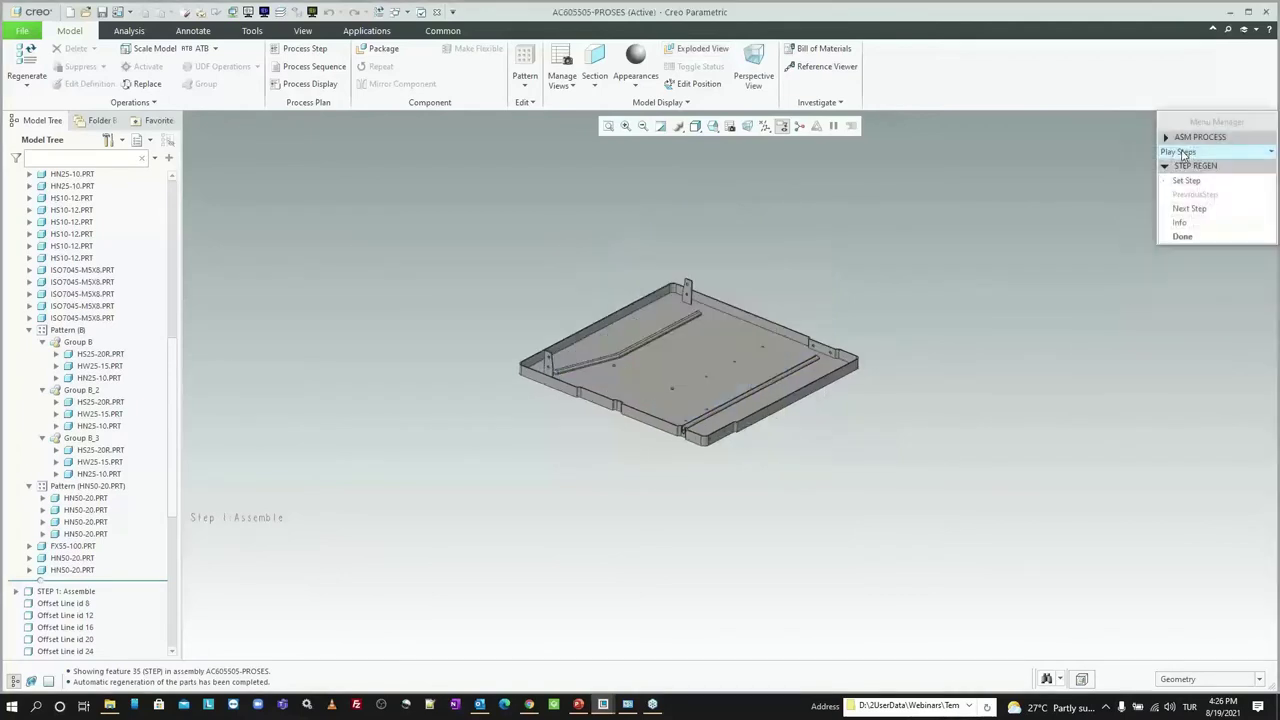
Step: Display previous components as No Hidden
{"action": "left_click", "coordinate": [318, 85]}
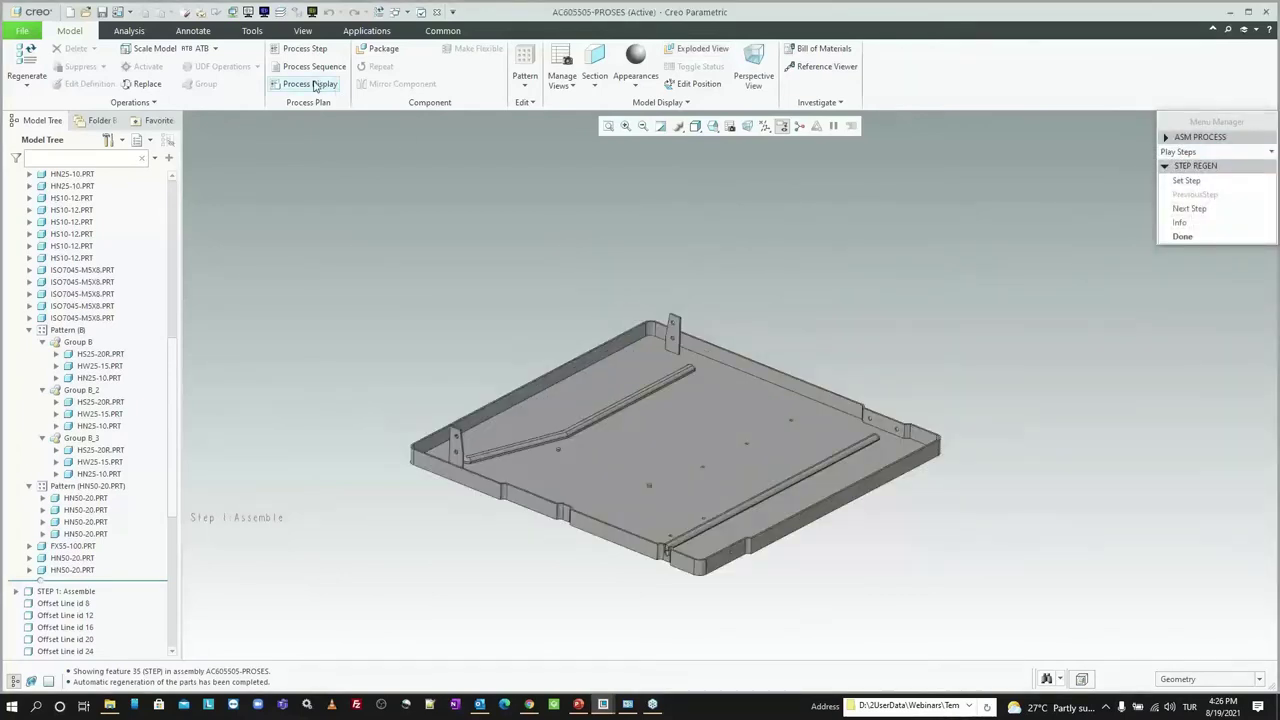
{"action": "left_click", "coordinate": [225, 163]}
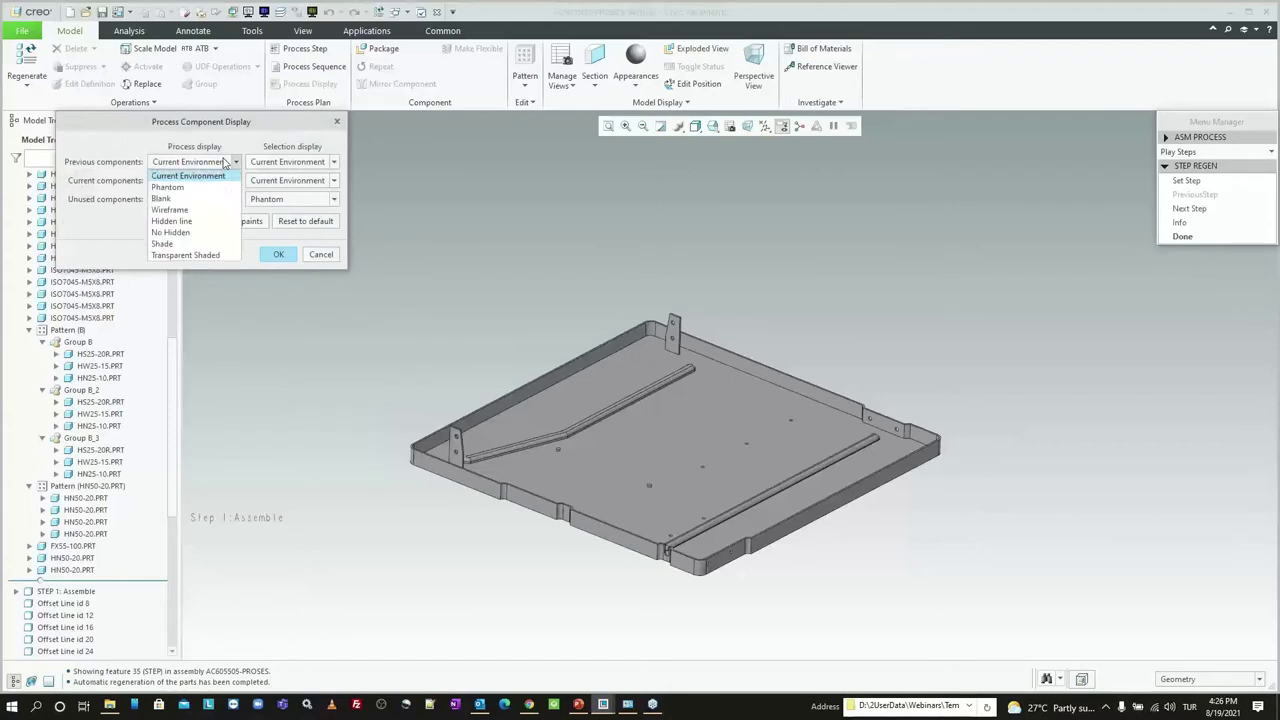
{"action": "left_click", "coordinate": [200, 234]}
{"action": "left_click", "coordinate": [280, 254]}
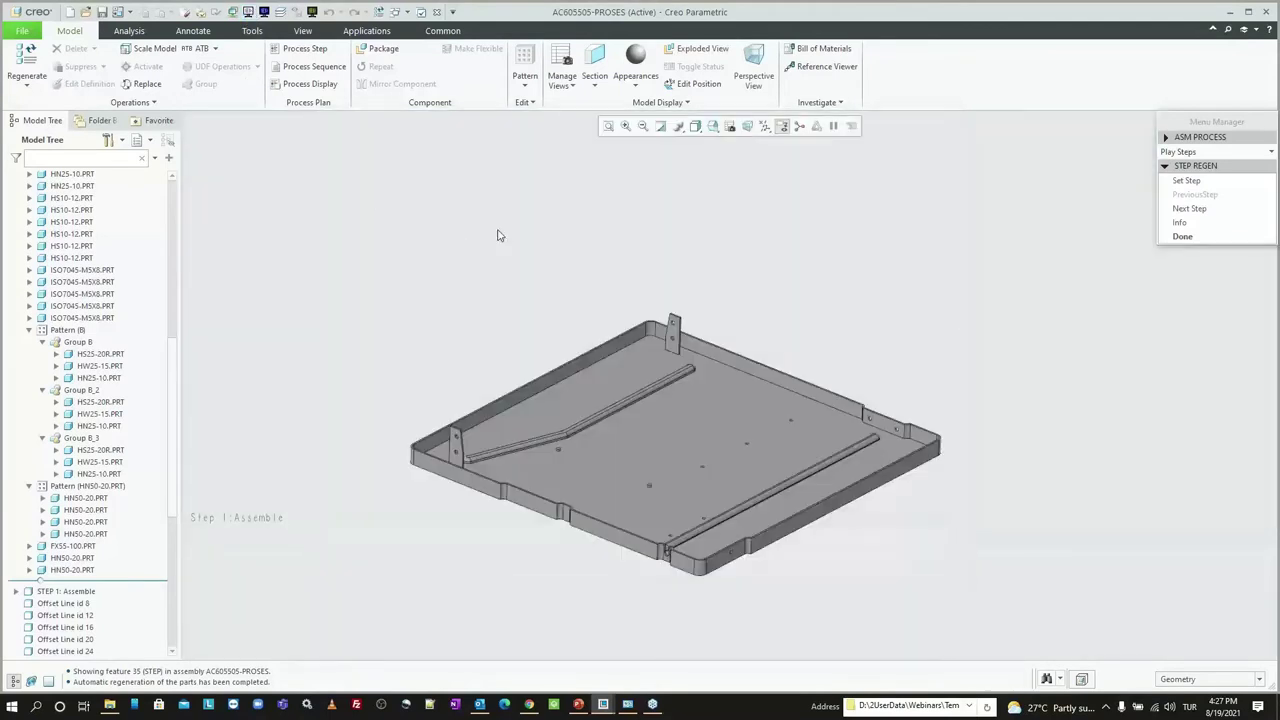
Step: Step through the playback from Step 2 to Step 8
{"action": "left_click", "coordinate": [1189, 208]}
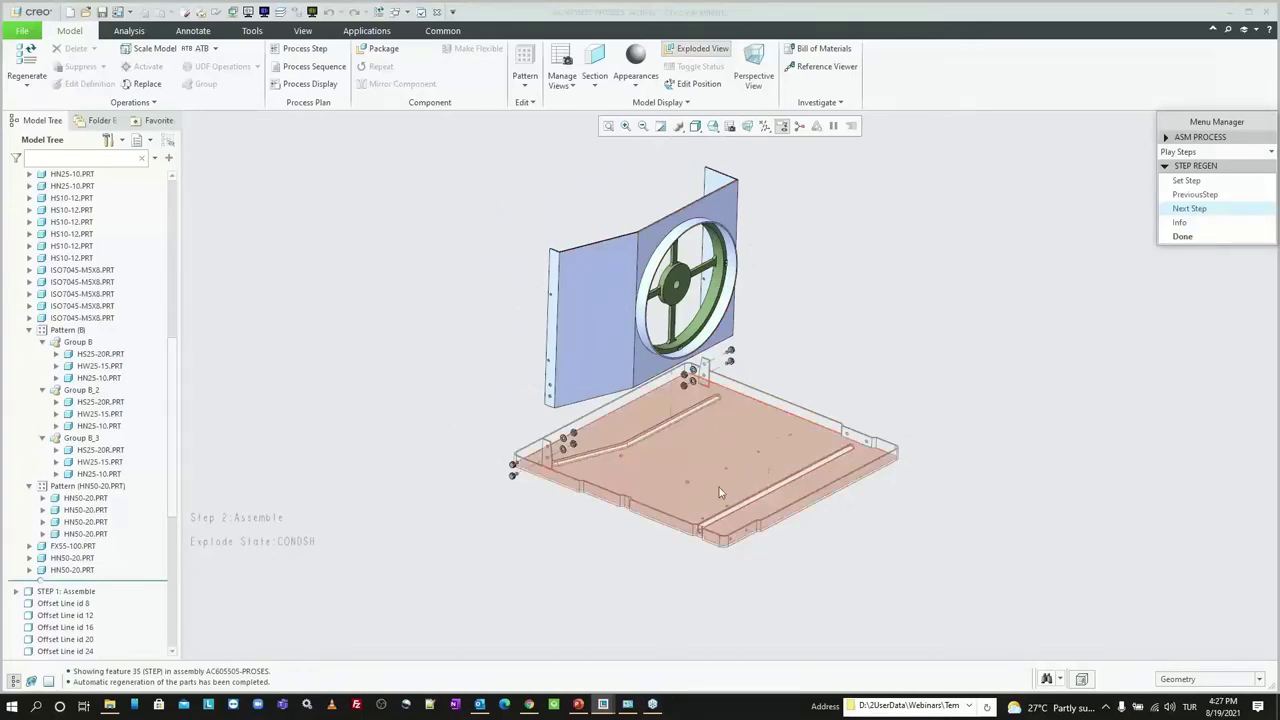
{"action": "left_click", "coordinate": [1199, 210]}
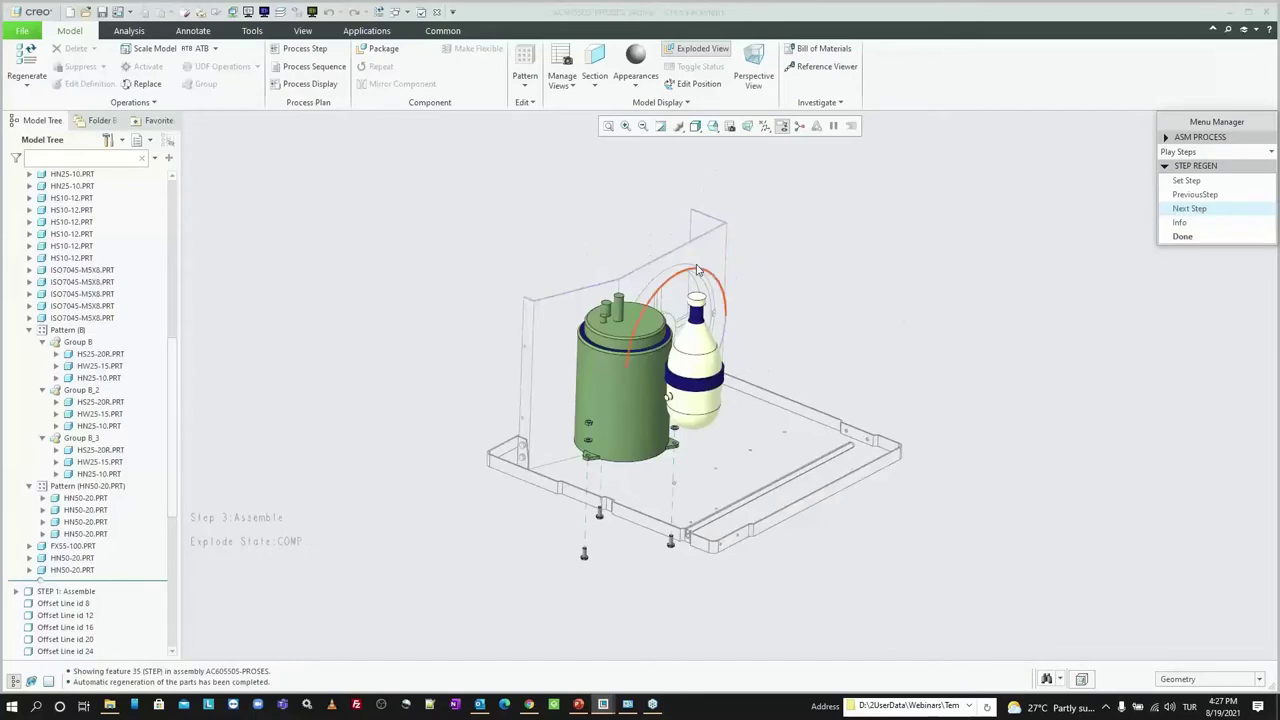
{"action": "left_click", "coordinate": [1190, 209]}
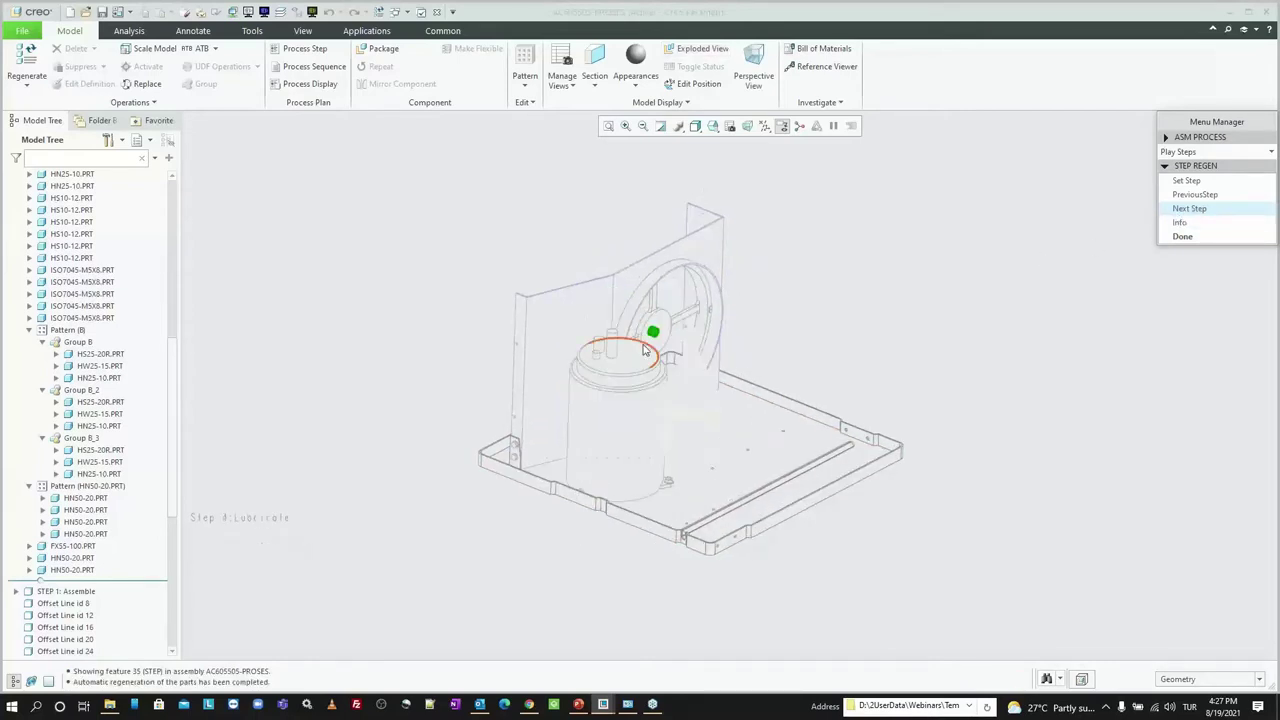
{"action": "left_click", "coordinate": [1188, 209]}
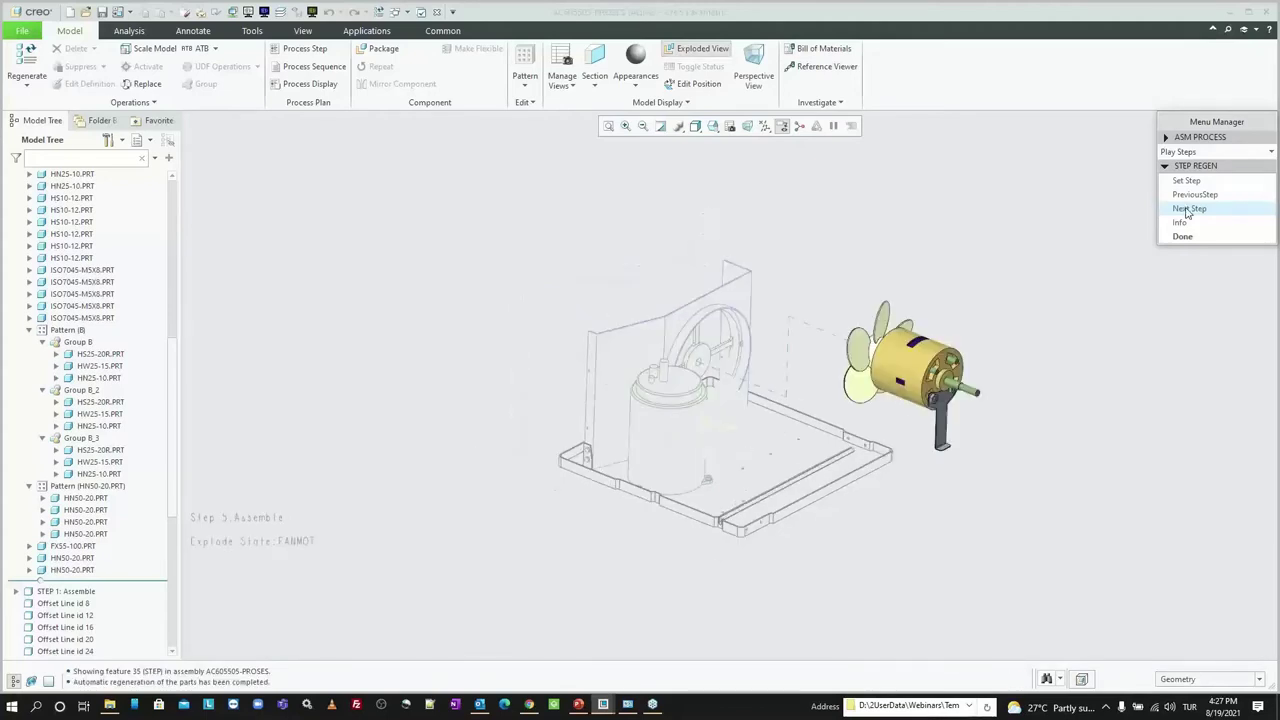
{"action": "left_click", "coordinate": [1188, 209]}
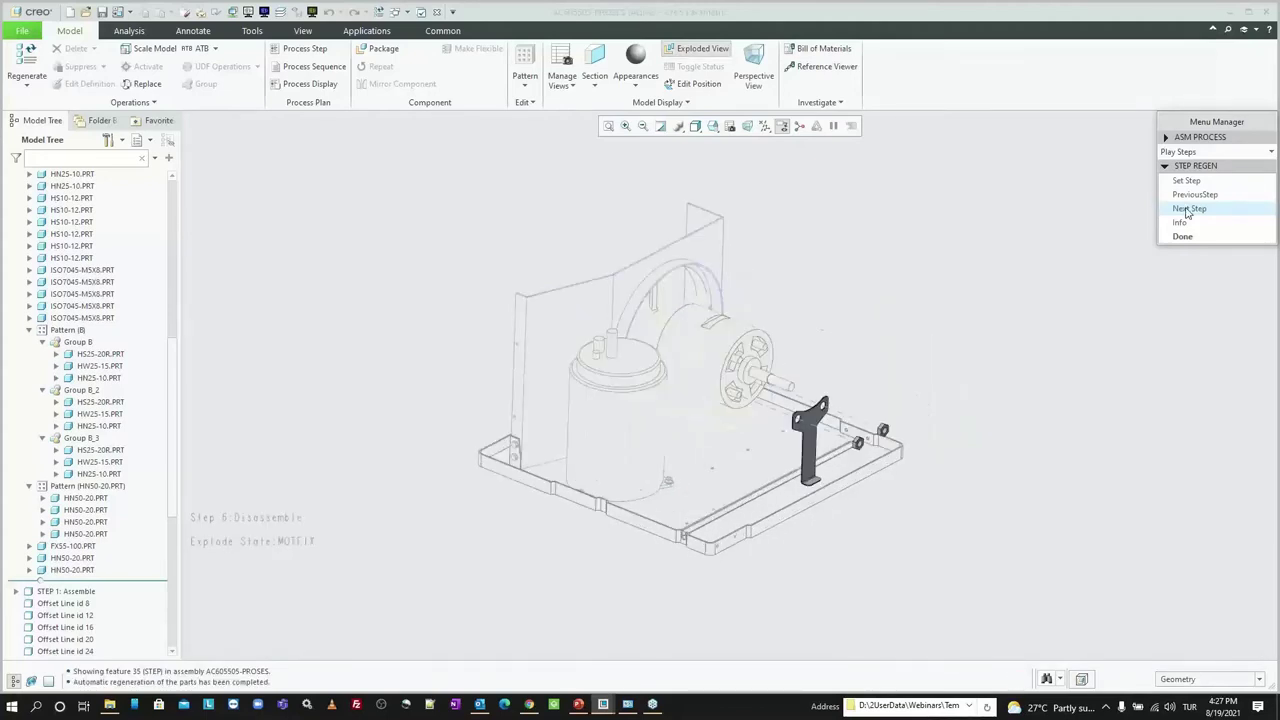
{"action": "left_click", "coordinate": [1188, 209]}
{"action": "left_click", "coordinate": [1188, 209]}
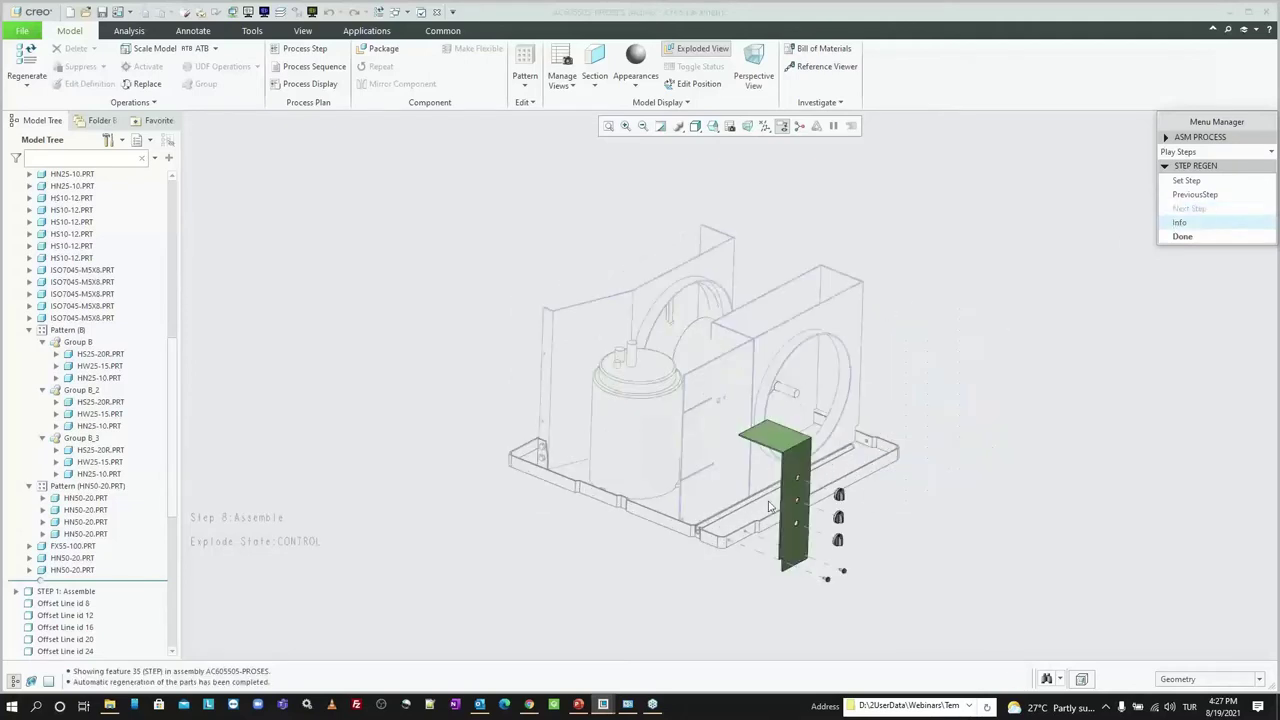
Step: Restore shaded display for previous components, end playback and begin a new step
{"action": "left_click", "coordinate": [290, 90]}
{"action": "left_click", "coordinate": [198, 162]}
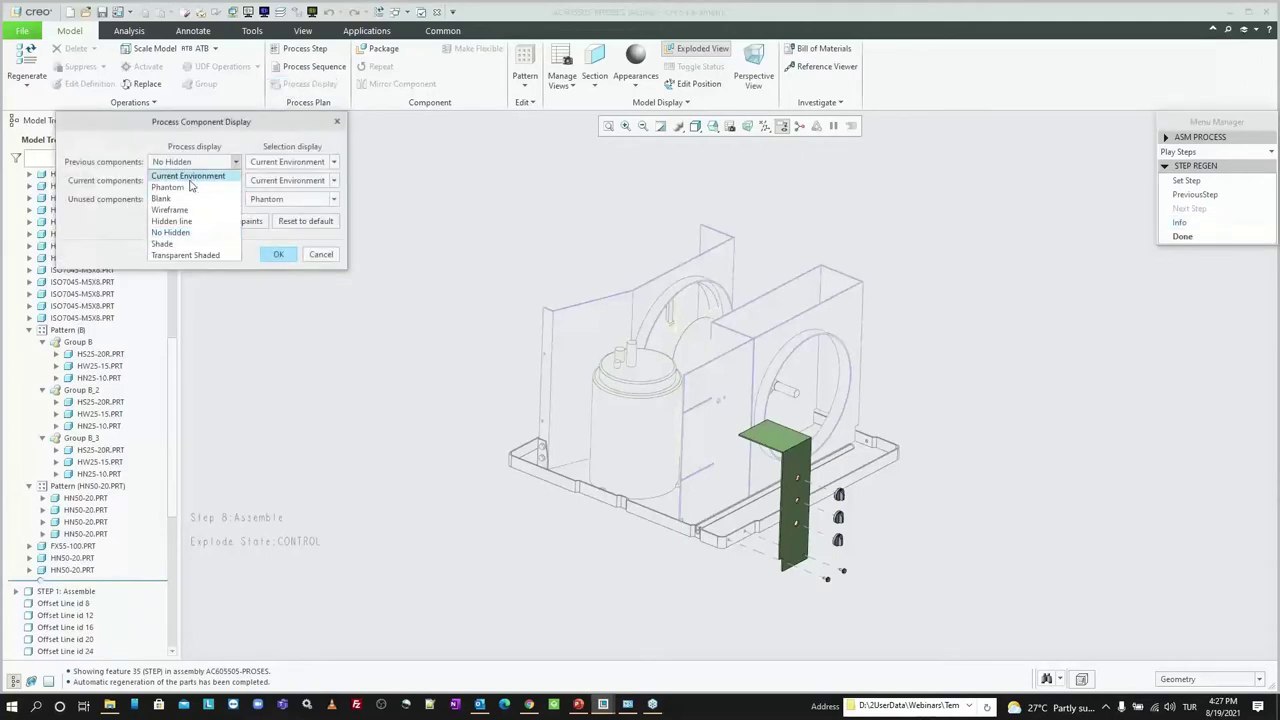
{"action": "left_click", "coordinate": [190, 180]}
{"action": "left_click", "coordinate": [278, 254]}
{"action": "left_click", "coordinate": [1182, 236]}
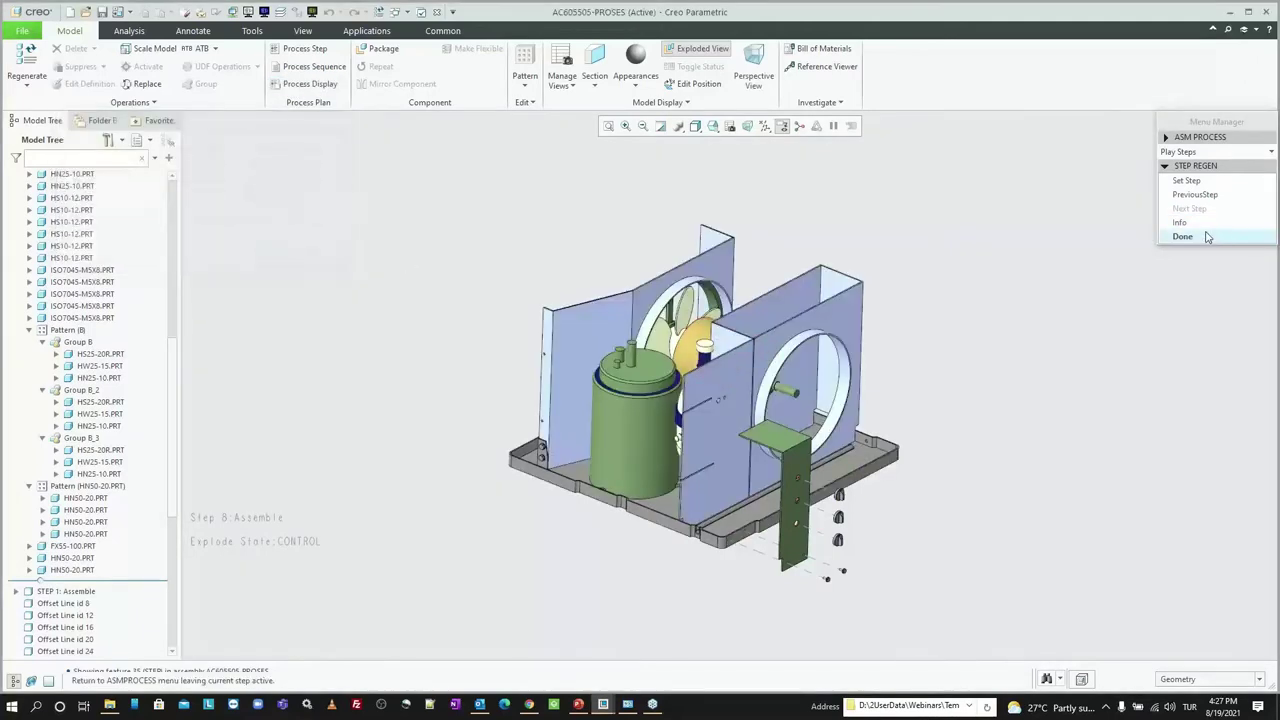
{"action": "left_click", "coordinate": [1215, 151]}
{"action": "left_click", "coordinate": [1186, 172]}
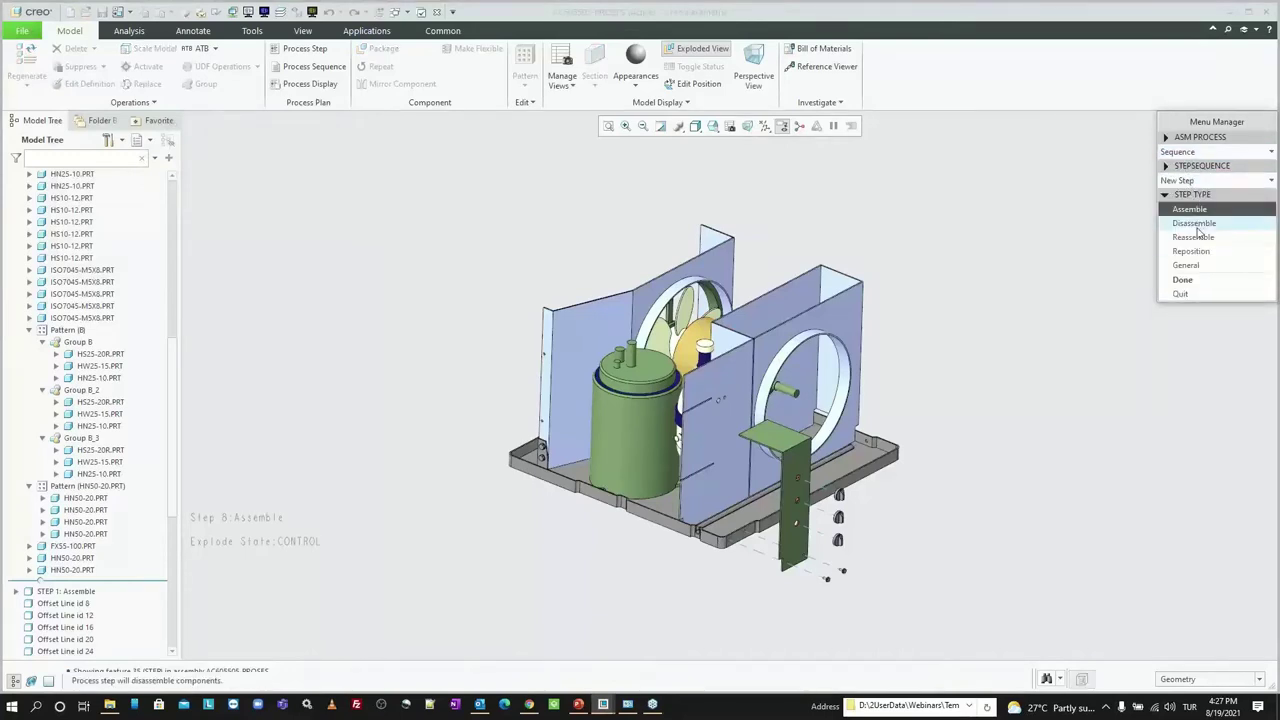
Step: Make the new step an Assemble step using the four HS10-12 screws
{"action": "left_click", "coordinate": [1182, 280]}
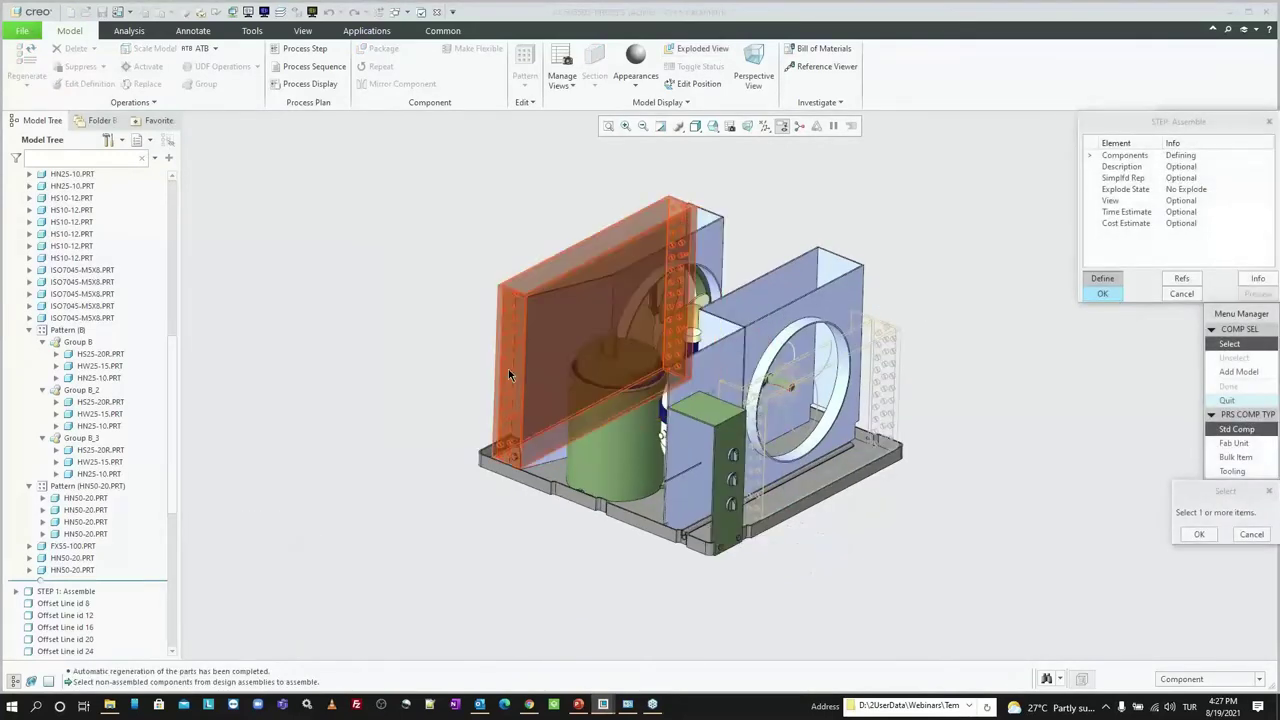
{"action": "left_click", "coordinate": [75, 294]}
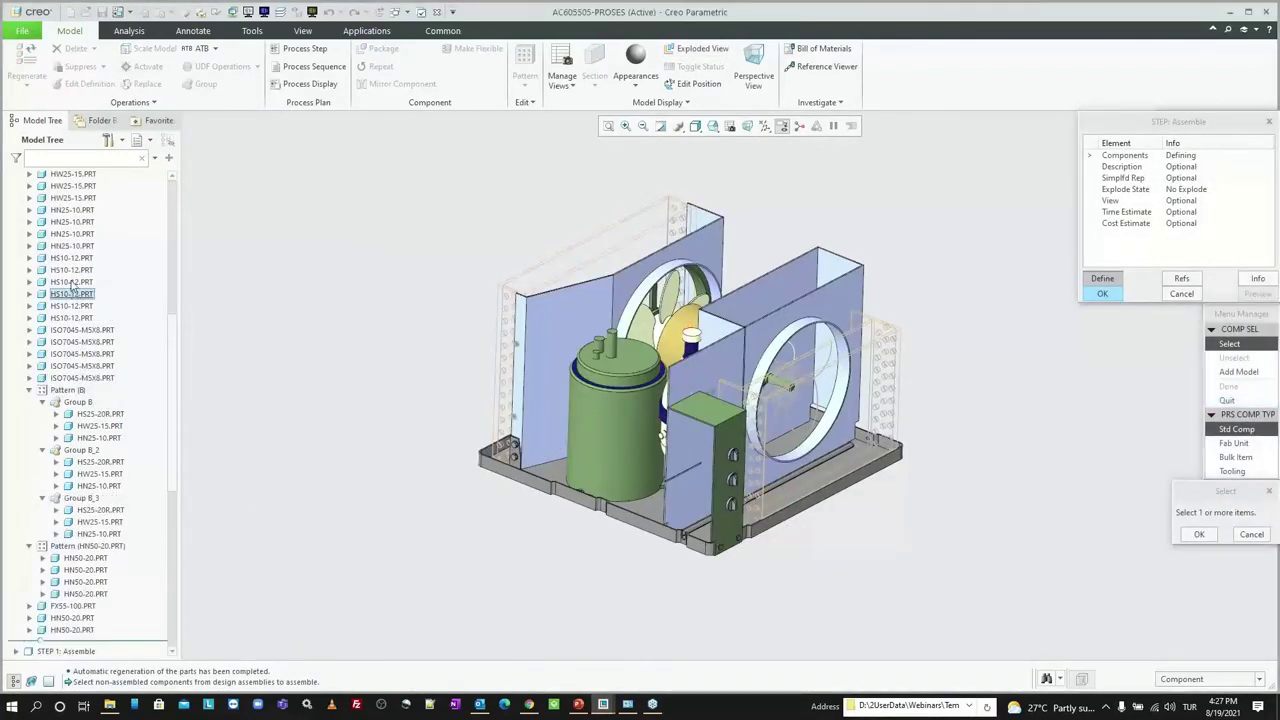
{"action": "left_click", "coordinate": [72, 258], "text": "shift"}
{"action": "scroll", "coordinate": [523, 336], "scroll_direction": "up", "scroll_amount": 2}
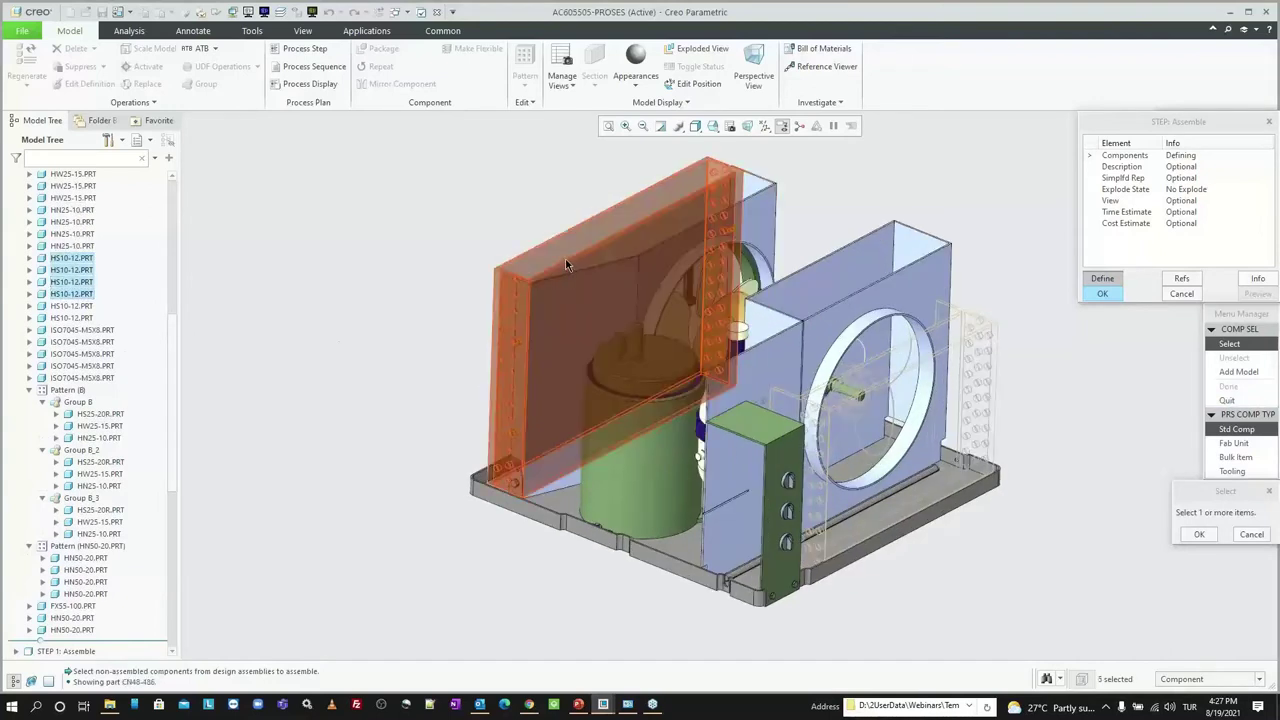
{"action": "middle_click", "coordinate": [463, 258]}
{"action": "middle_click", "coordinate": [687, 218]}
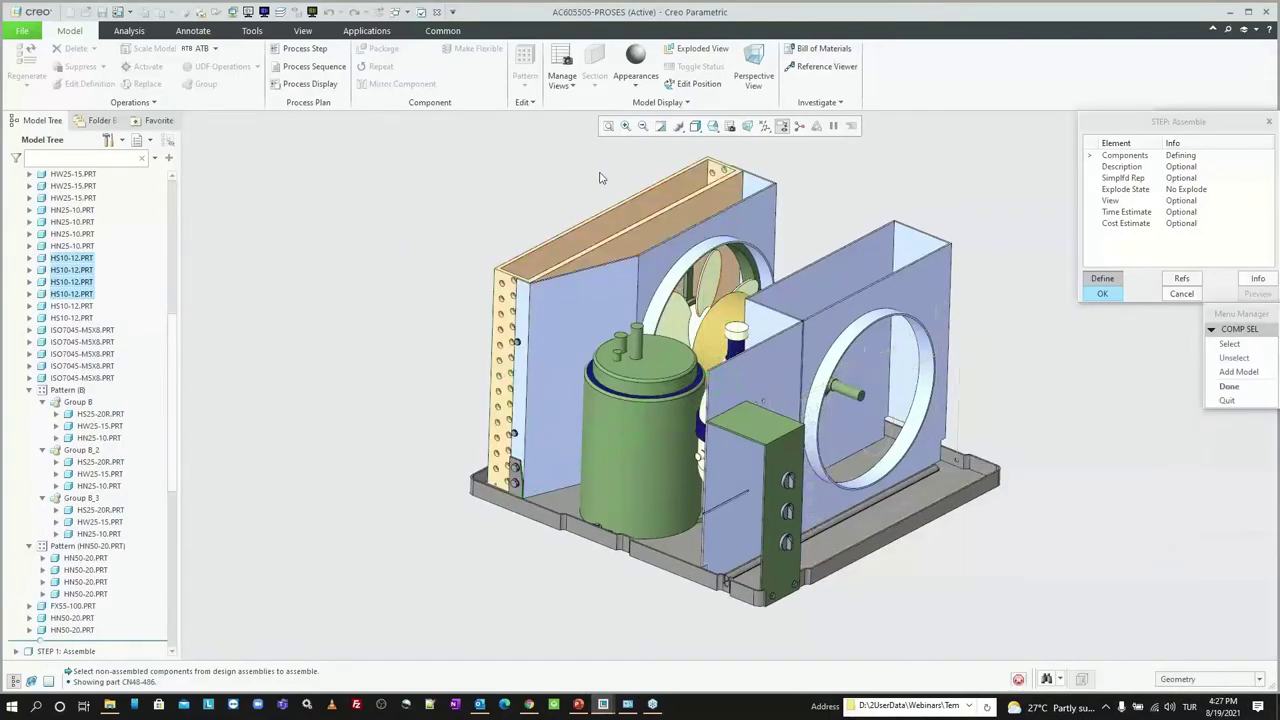
Step: Describe the step as 'Install the condenser'
{"action": "left_click", "coordinate": [1102, 278]}
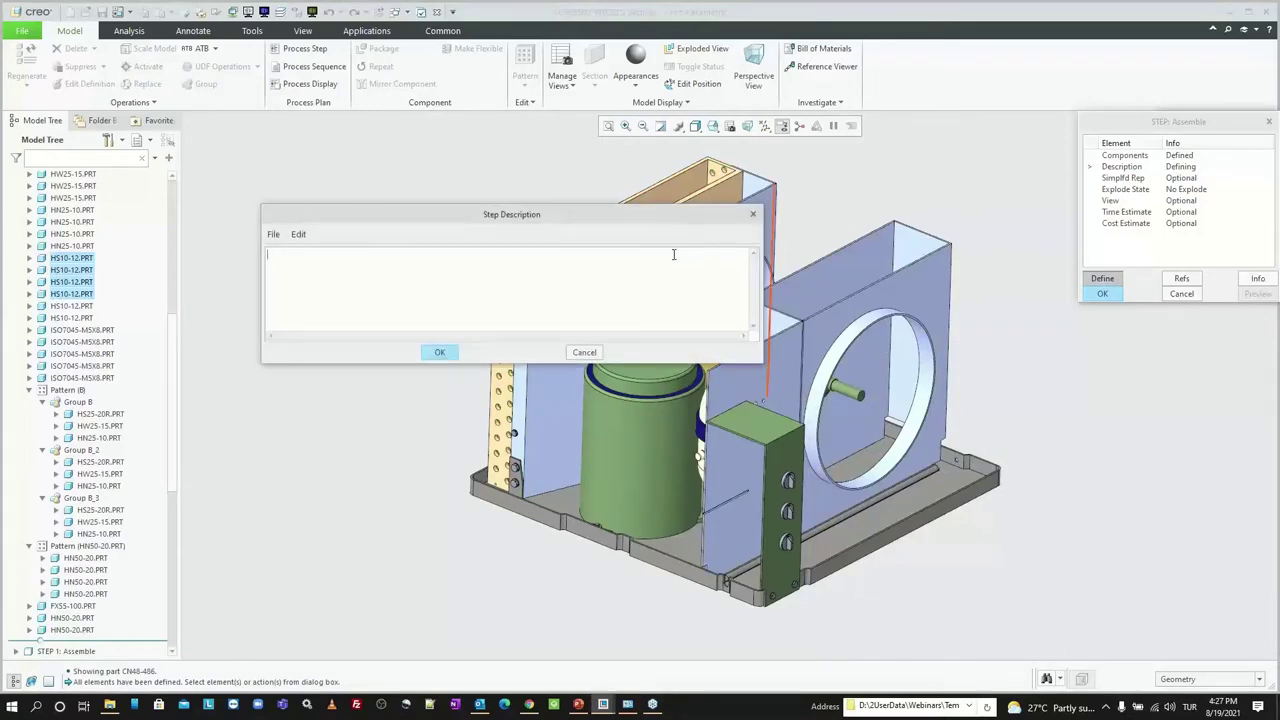
{"action": "type", "text": "Install thecondenser"}
{"action": "left_click", "coordinate": [439, 352]}
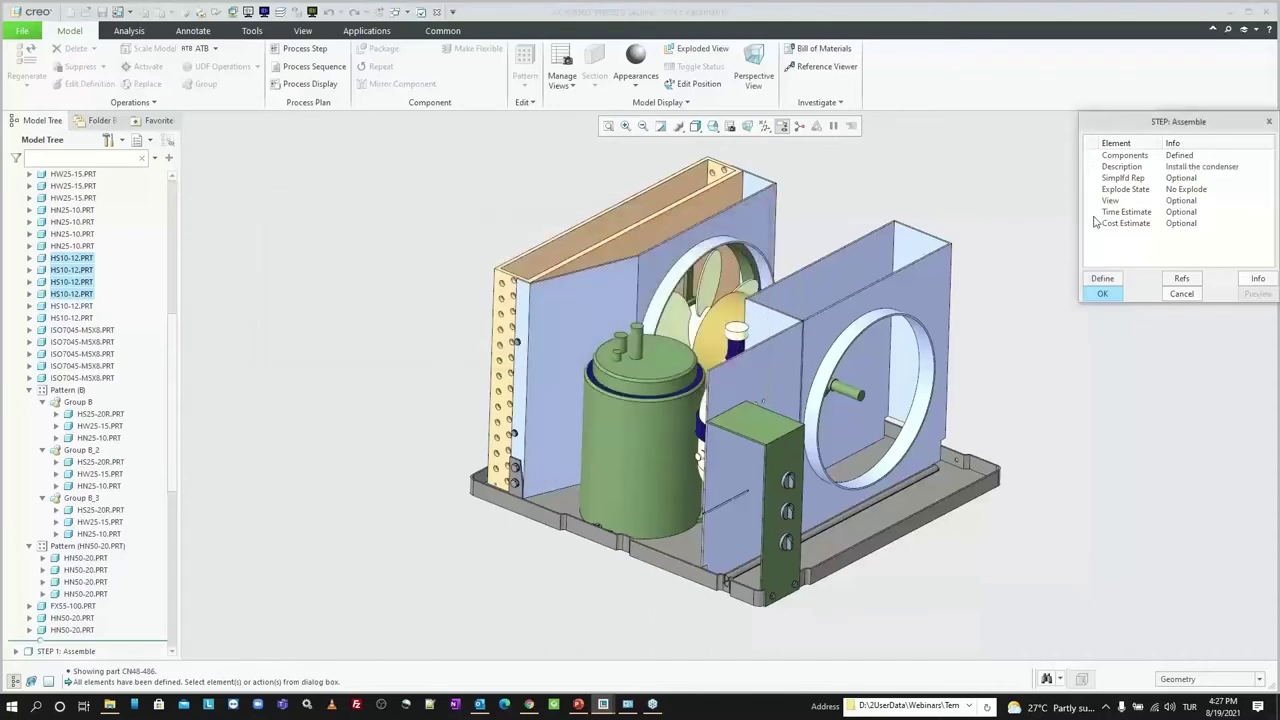
Step: Set the time estimate to 0.2 hours and the cost to 10, then list the explode states
{"action": "left_click", "coordinate": [1126, 211]}
{"action": "left_click", "coordinate": [1102, 278]}
{"action": "type", "text": "0.2"}
{"action": "key", "text": "Return"}
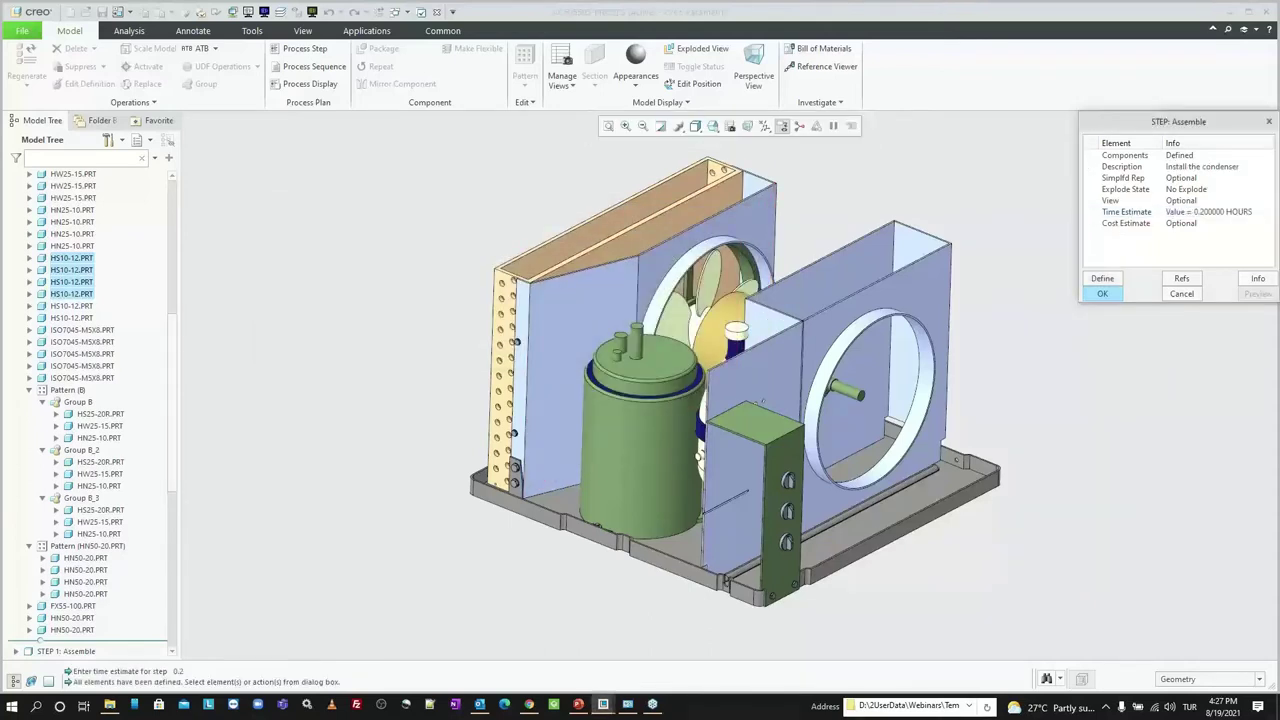
{"action": "double_click", "coordinate": [1130, 224]}
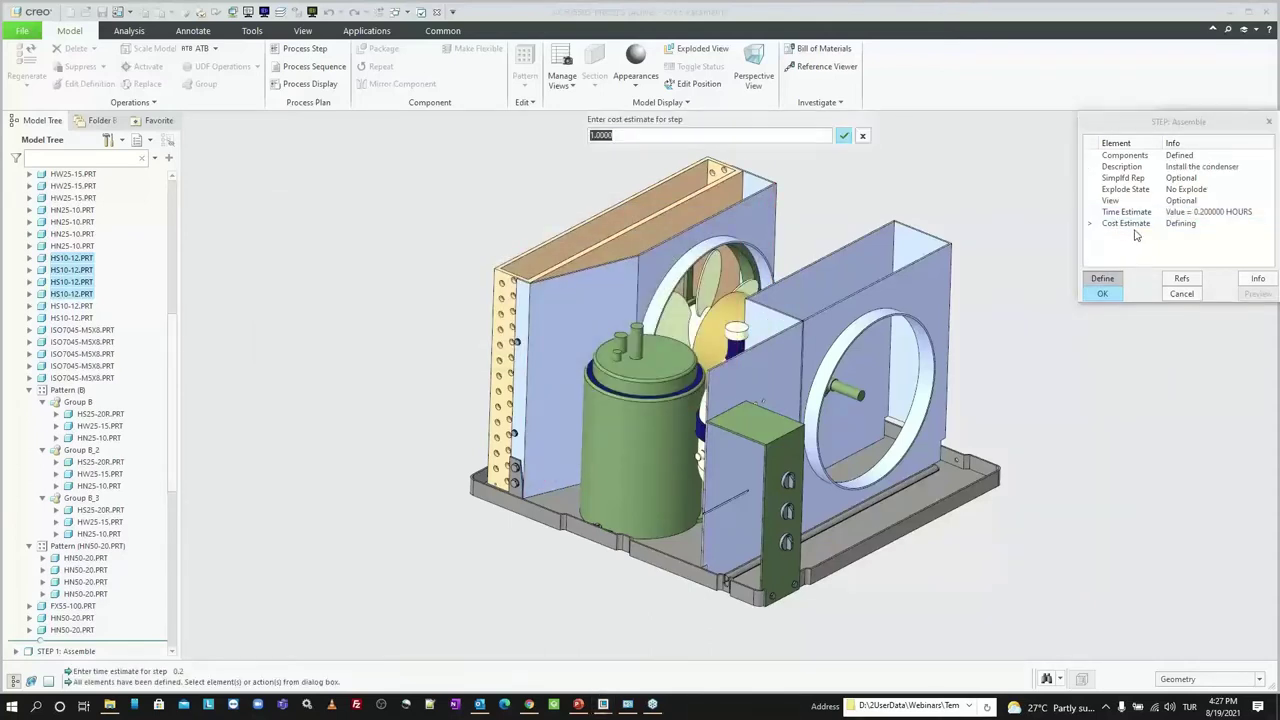
{"action": "type", "text": "10"}
{"action": "key", "text": "Return"}
{"action": "double_click", "coordinate": [1163, 192]}
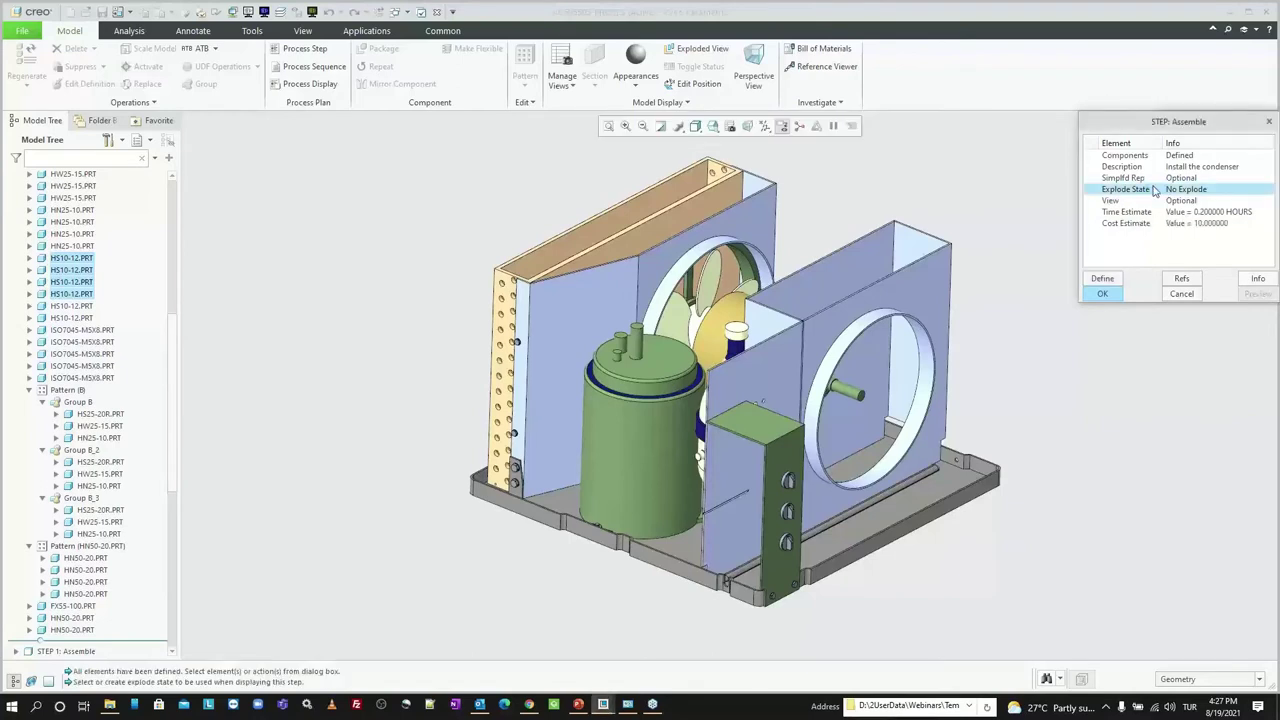
Step: Create a new explode state named Cond and begin editing its positions
{"action": "left_click", "coordinate": [1080, 180]}
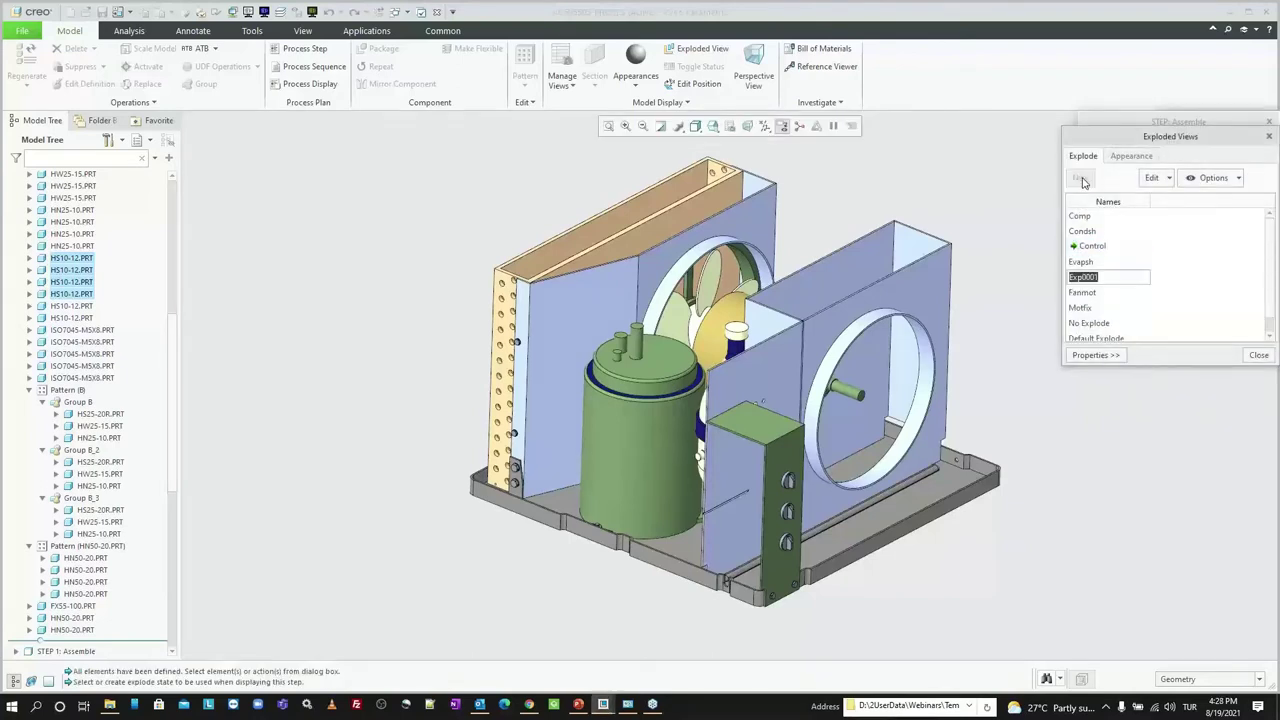
{"action": "type", "text": "cond"}
{"action": "key", "text": "Return"}
{"action": "right_click", "coordinate": [1105, 231]}
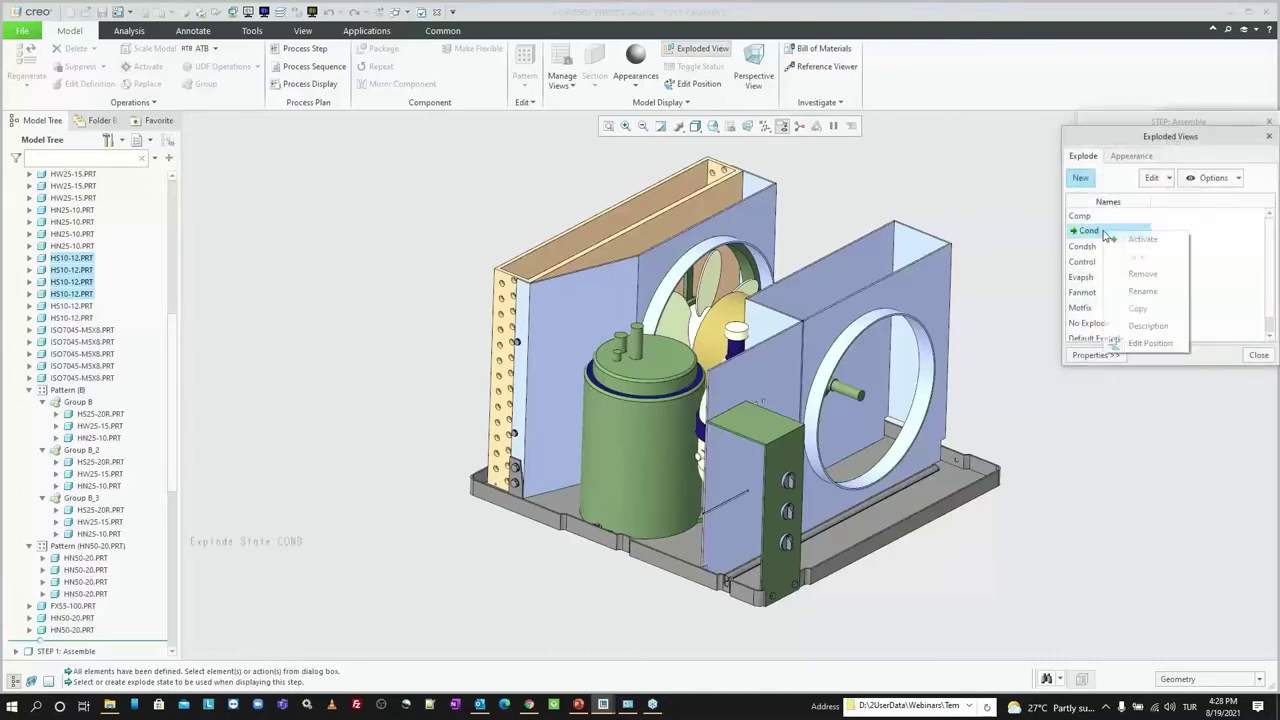
{"action": "left_click", "coordinate": [1150, 343]}
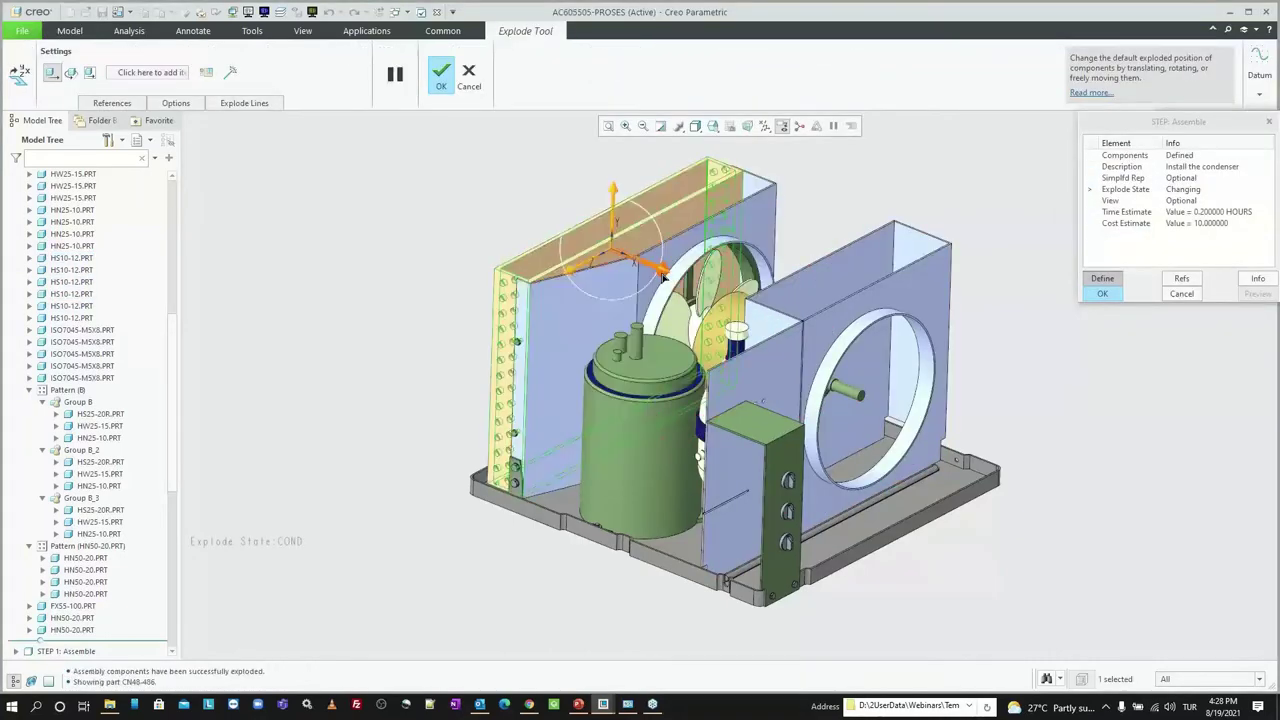
Step: Drag the condenser up and out, then move the HS10-12 fasteners outward
{"action": "left_click_drag", "start_coordinate": [663, 277], "coordinate": [623, 270]}
{"action": "left_click_drag", "start_coordinate": [585, 207], "coordinate": [588, 177]}
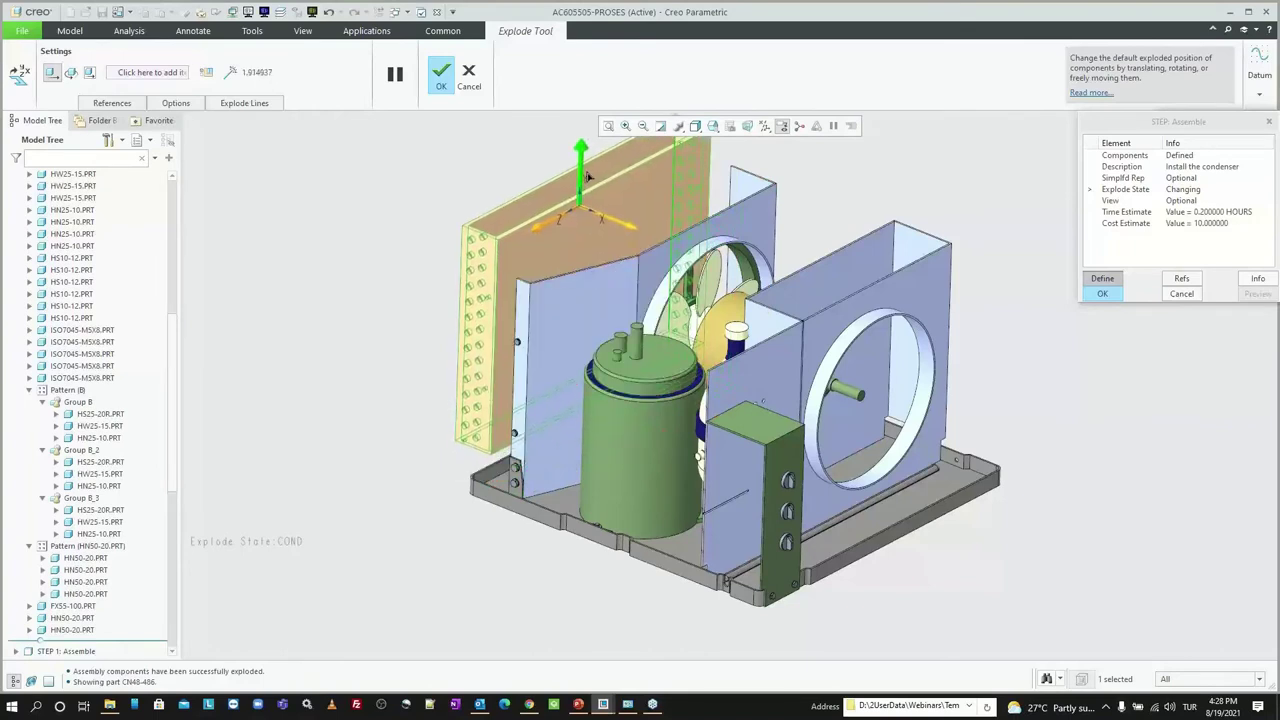
{"action": "left_click", "coordinate": [72, 258]}
{"action": "left_click", "coordinate": [72, 270], "text": "ctrl"}
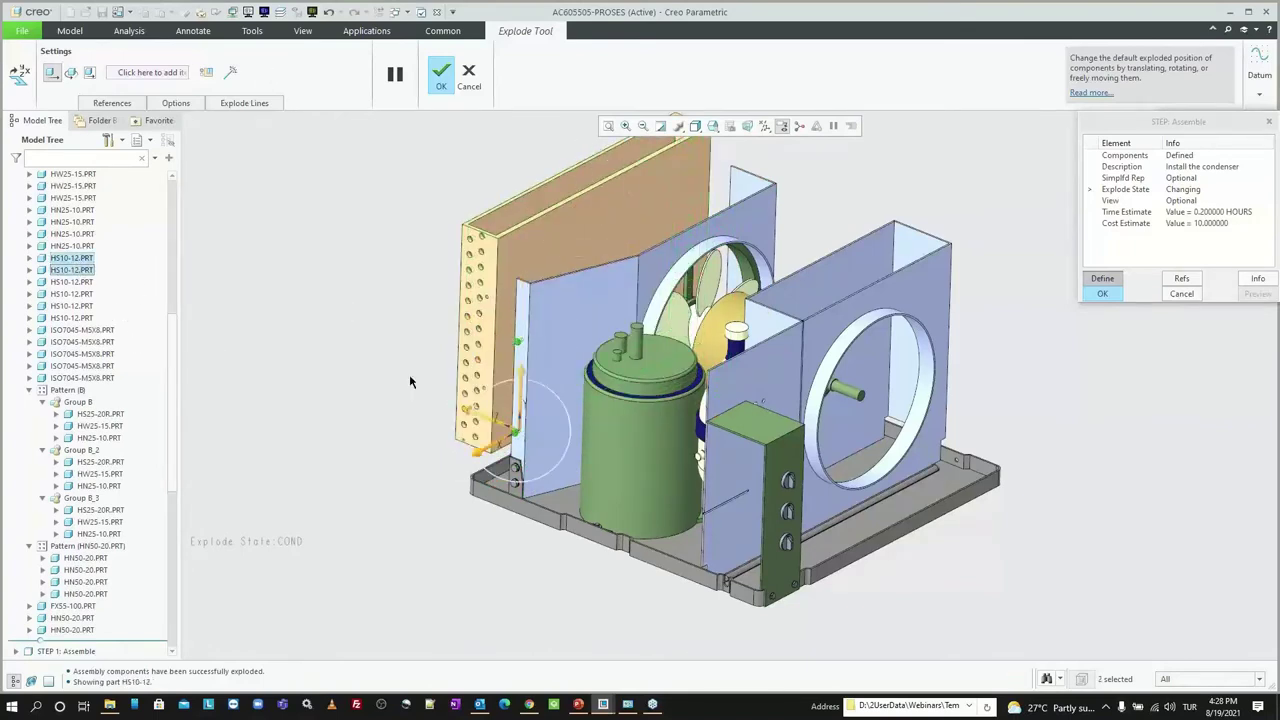
{"action": "left_click_drag", "start_coordinate": [469, 442], "coordinate": [452, 462]}
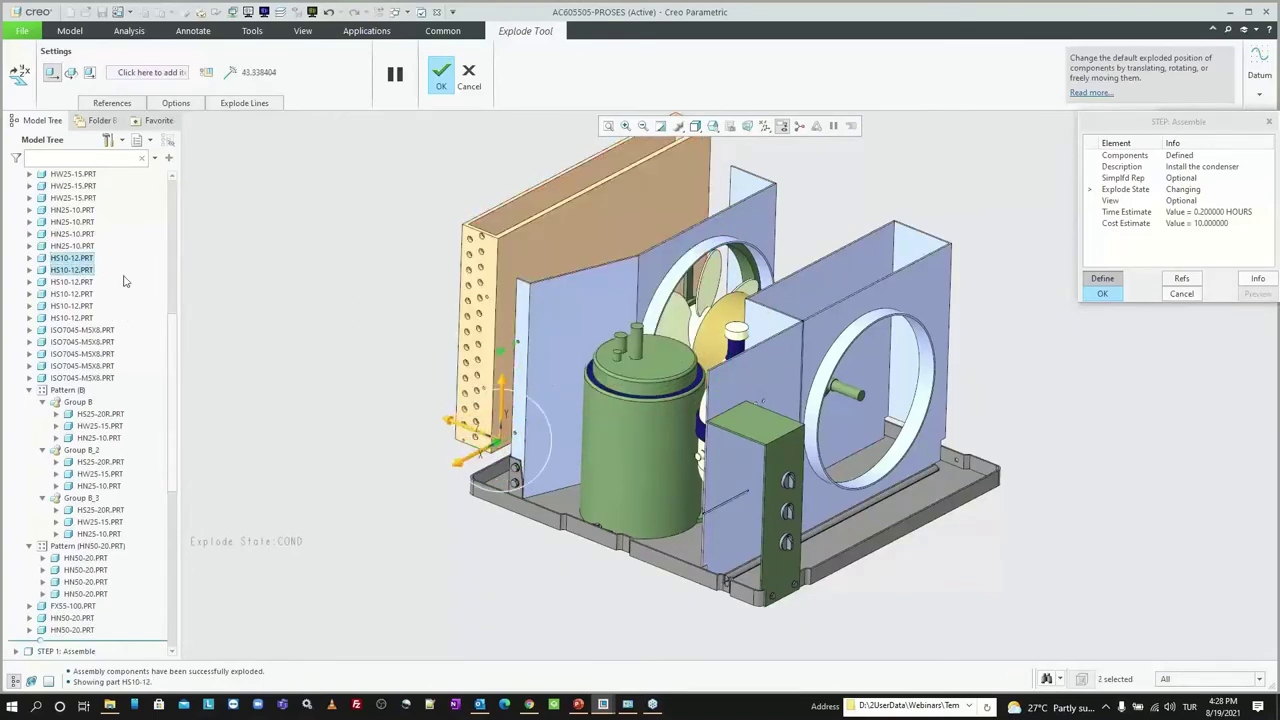
{"action": "left_click", "coordinate": [72, 282]}
{"action": "left_click", "coordinate": [72, 294], "text": "ctrl"}
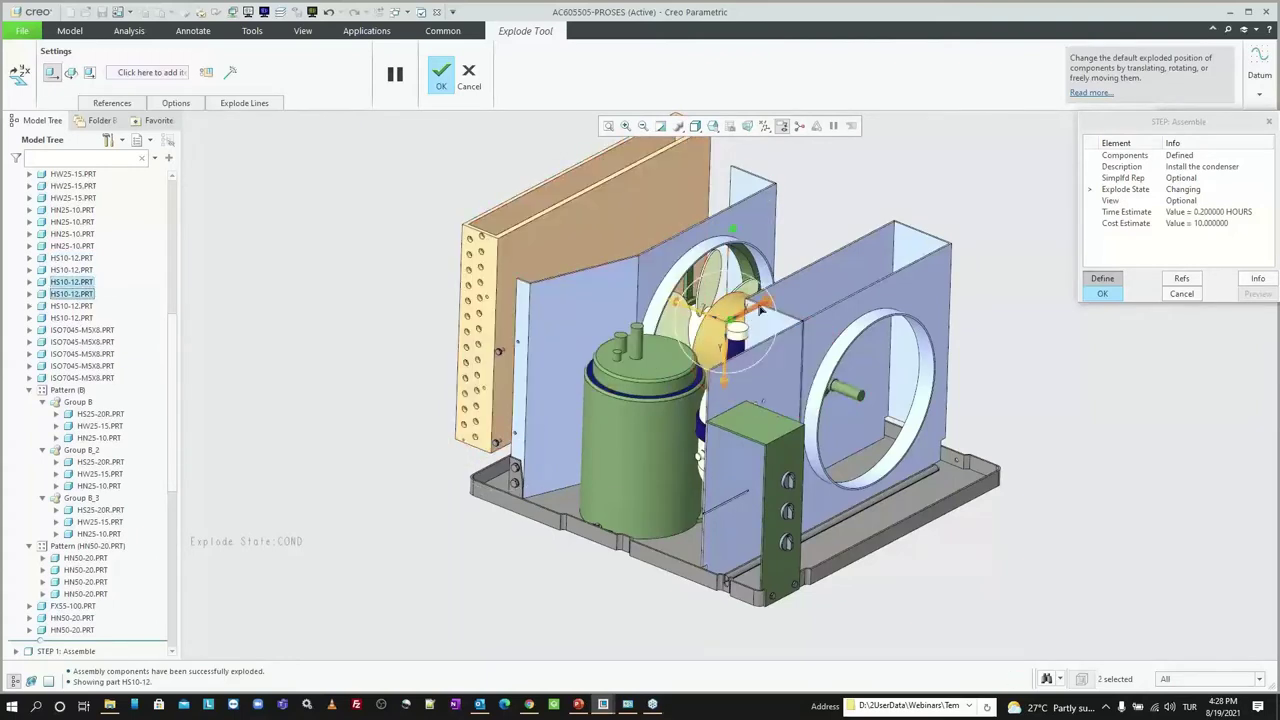
{"action": "left_click_drag", "start_coordinate": [760, 311], "coordinate": [762, 328]}
{"action": "left_click", "coordinate": [230, 72]}
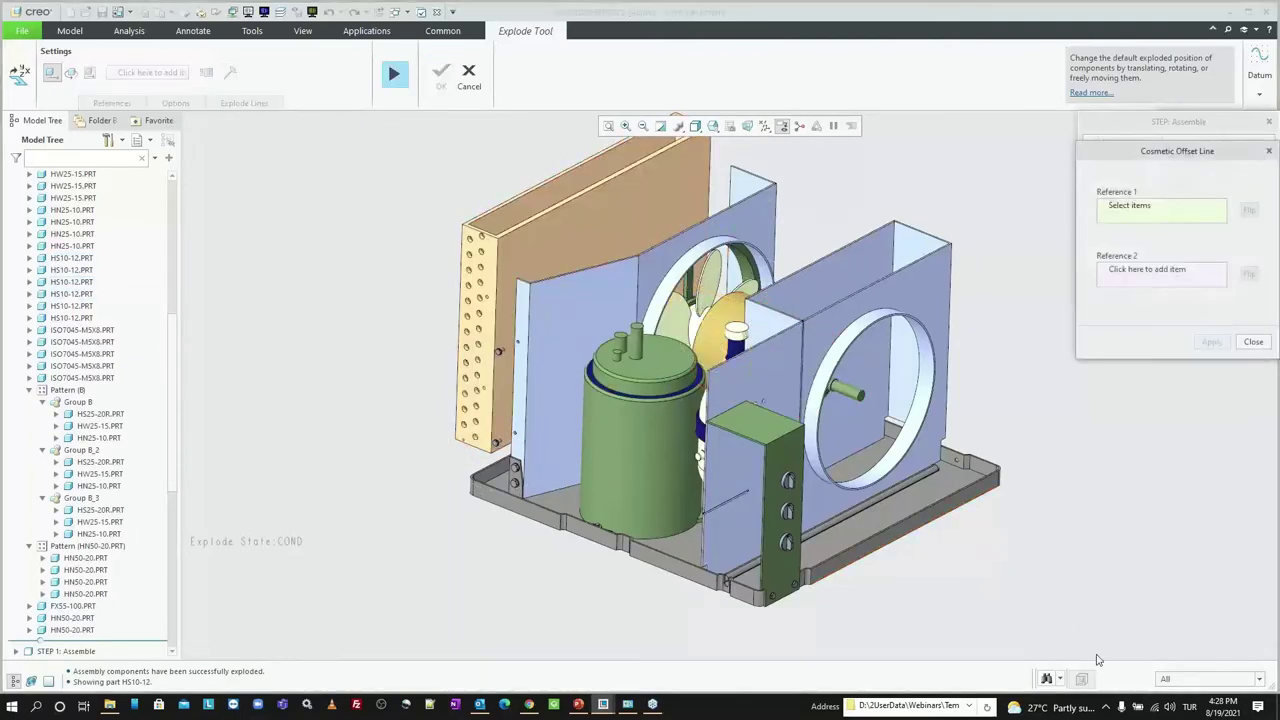
Step: Restrict picking to surfaces and add offset lines linking the condenser holes
{"action": "left_click", "coordinate": [1210, 679]}
{"action": "left_click", "coordinate": [1180, 660]}
{"action": "scroll", "coordinate": [493, 330], "scroll_direction": "down", "scroll_amount": 5}
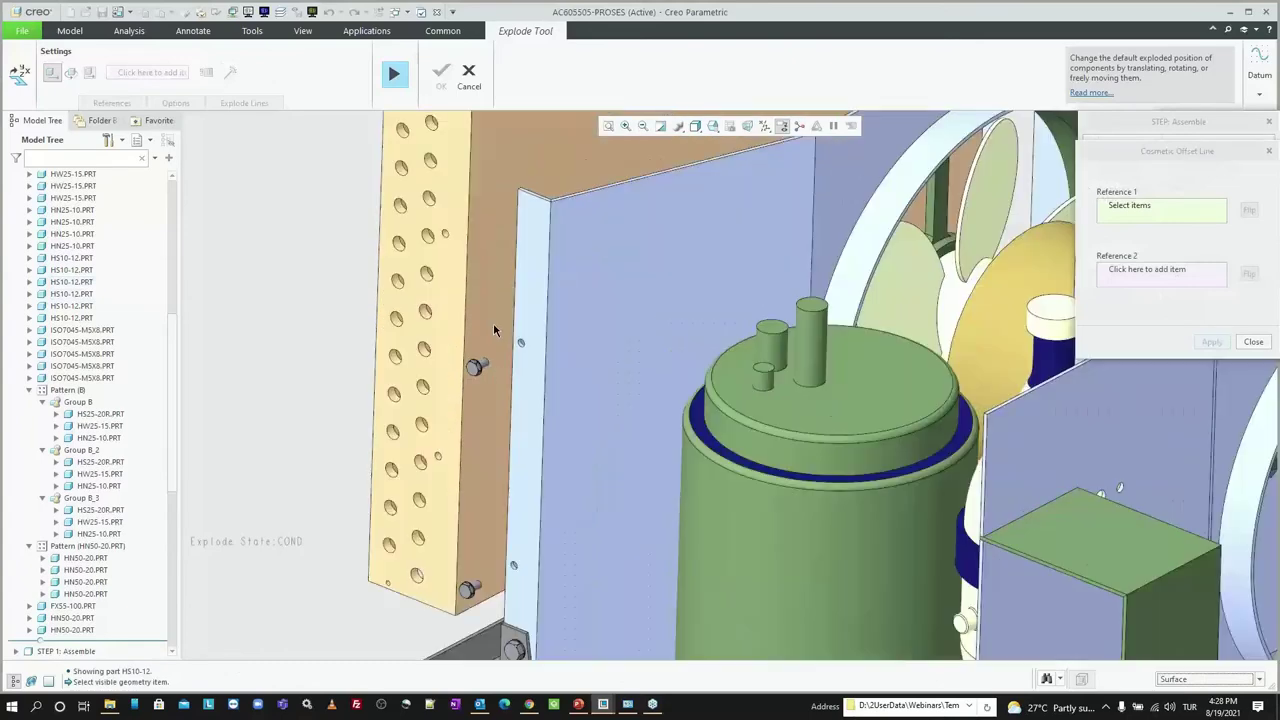
{"action": "left_click", "coordinate": [445, 234]}
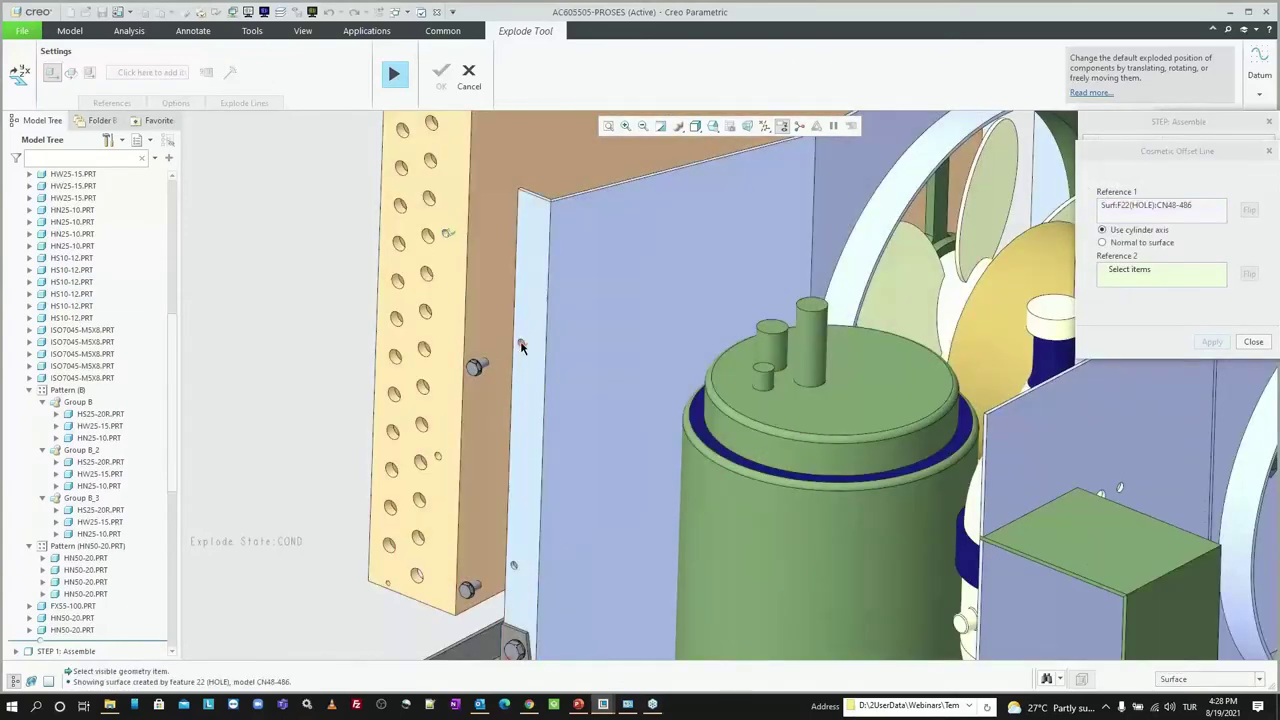
{"action": "left_click", "coordinate": [520, 345]}
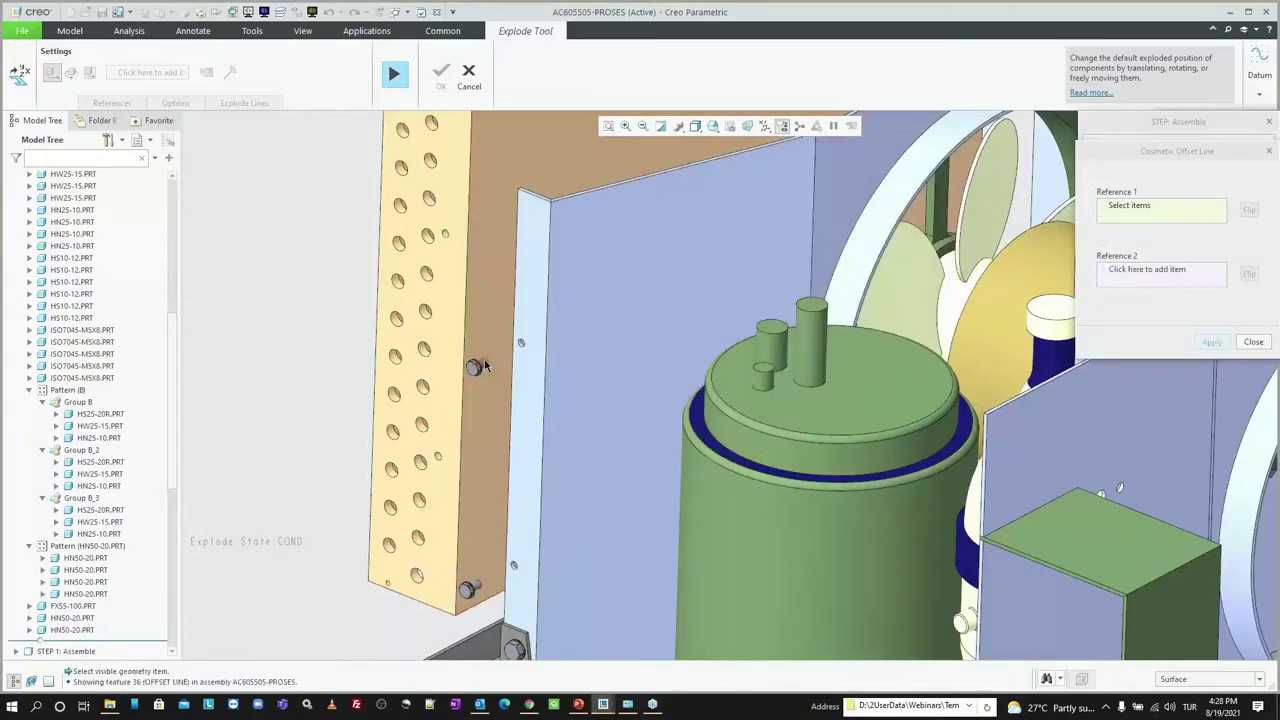
{"action": "left_click", "coordinate": [519, 345]}
{"action": "left_click", "coordinate": [493, 362]}
{"action": "middle_click", "coordinate": [495, 362]}
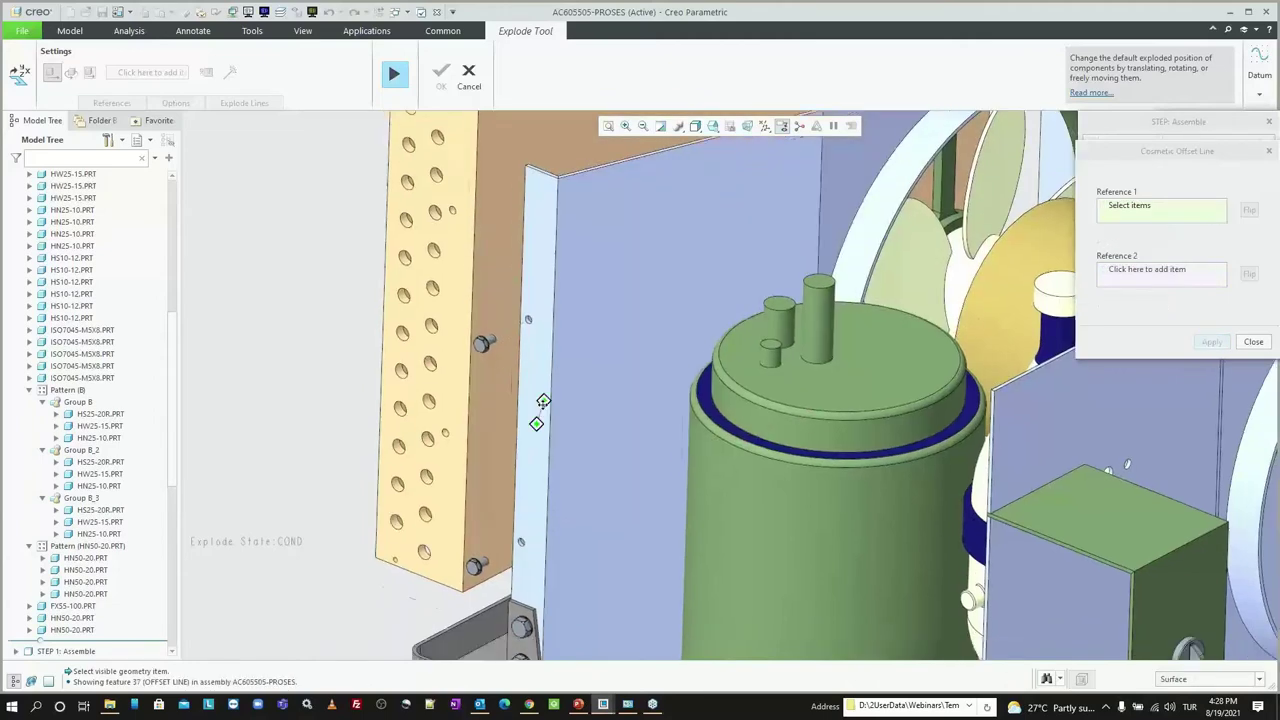
Step: Add two more fastener-to-hole offset lines at the base plate and close the dialog
{"action": "middle_click_drag", "start_coordinate": [495, 362], "coordinate": [536, 438]}
{"action": "scroll", "coordinate": [536, 438], "scroll_direction": "up", "scroll_amount": 3}
{"action": "left_click", "coordinate": [575, 415]}
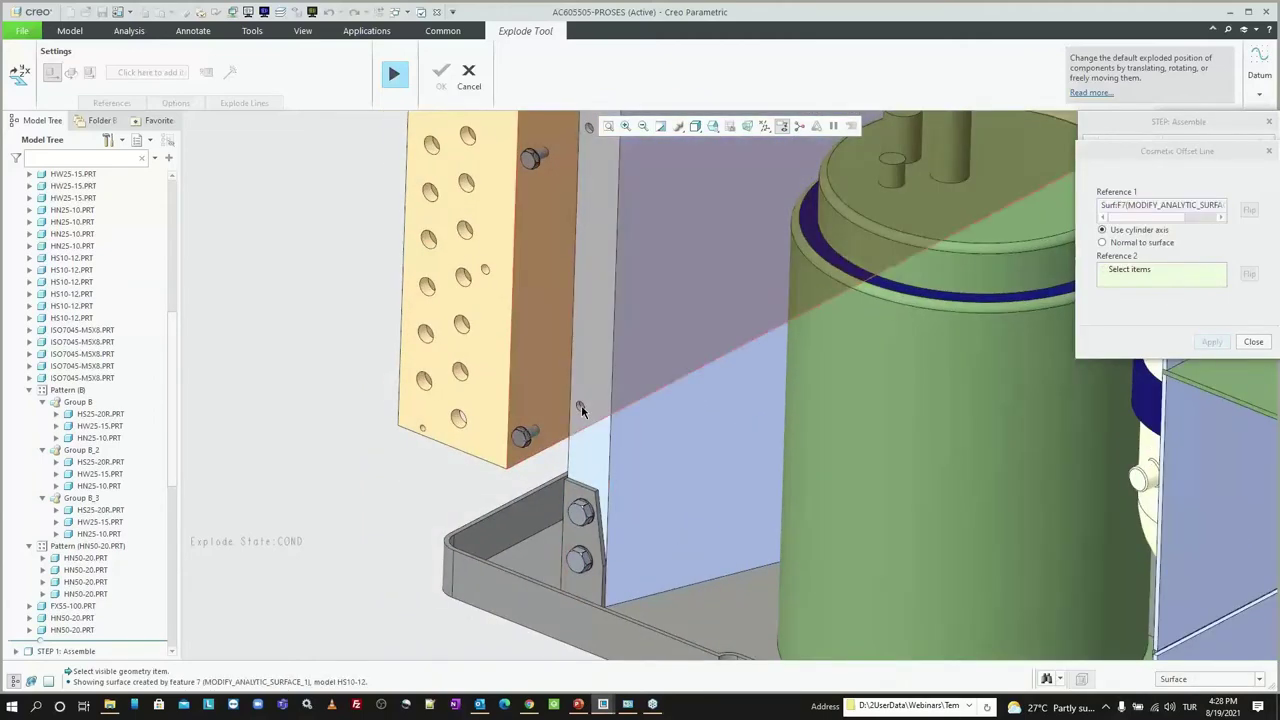
{"action": "left_click", "coordinate": [577, 408]}
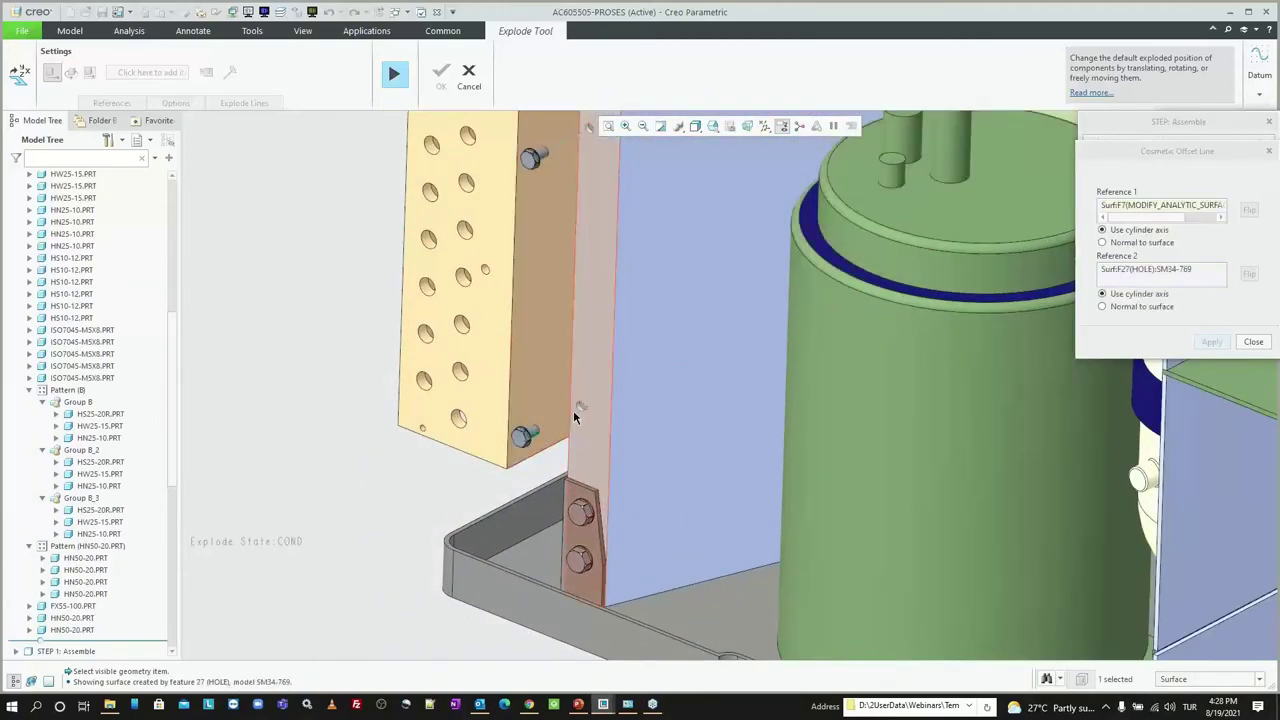
{"action": "middle_click", "coordinate": [574, 411]}
{"action": "left_click", "coordinate": [487, 271]}
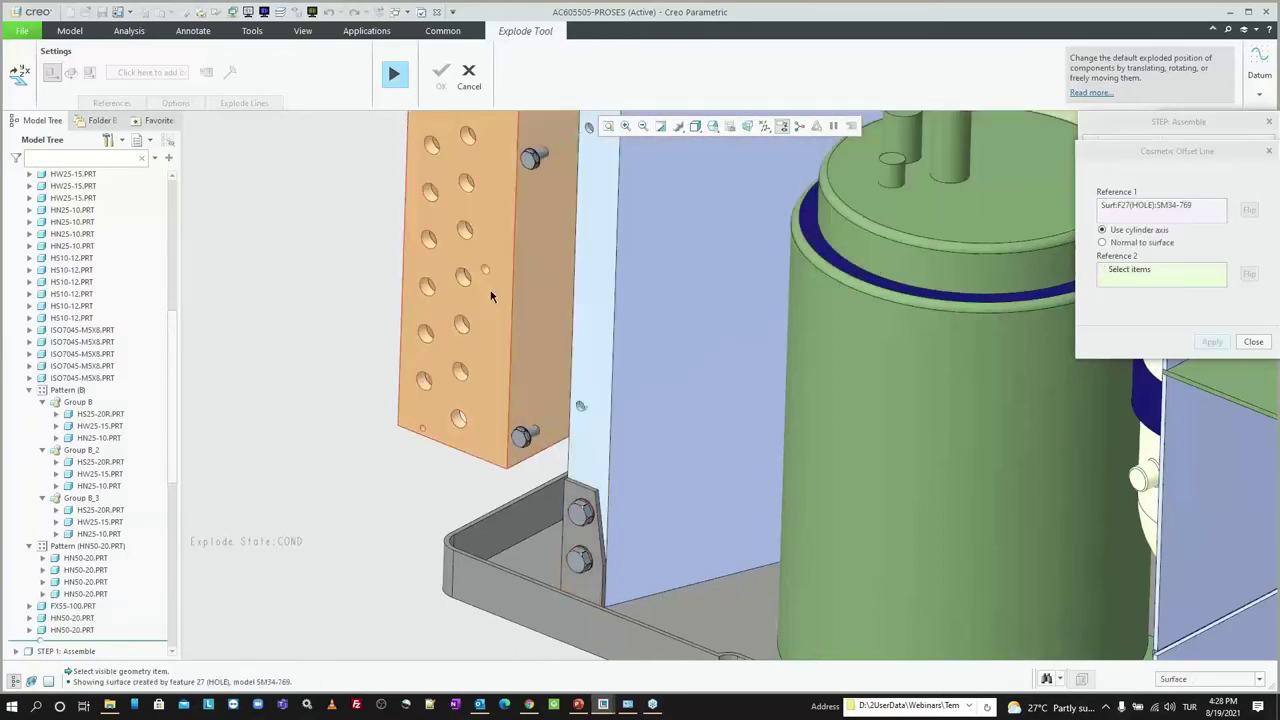
{"action": "left_click", "coordinate": [487, 272]}
{"action": "middle_click", "coordinate": [487, 272]}
{"action": "scroll", "coordinate": [503, 443], "scroll_direction": "down", "scroll_amount": 3}
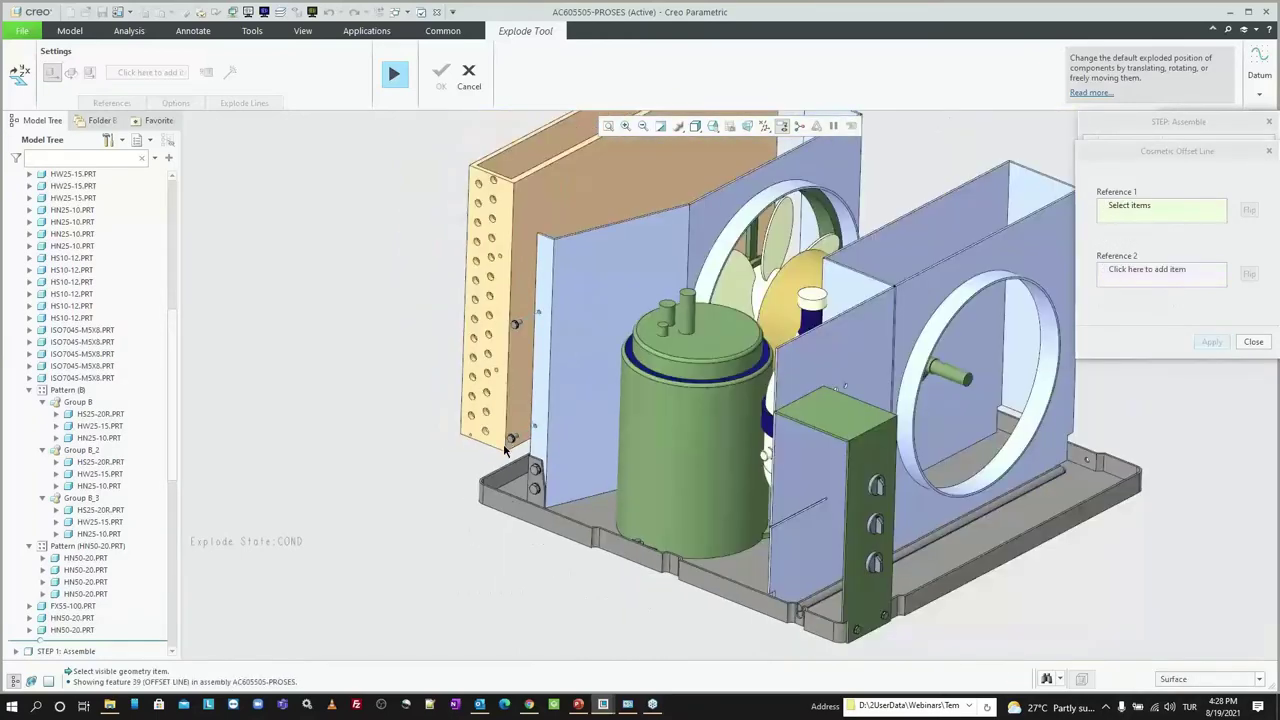
{"action": "left_click", "coordinate": [1253, 342]}
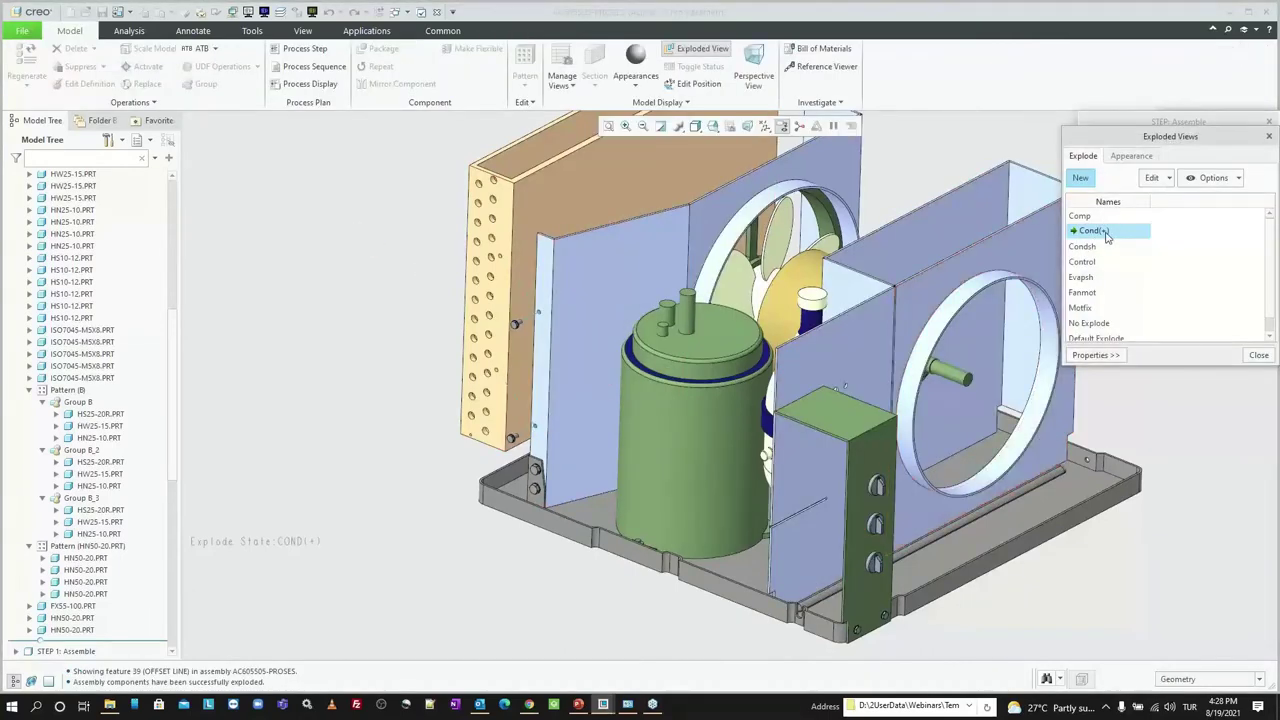
Step: Save the Cond explode state and commit the condenser step as Step 9 Assemble
{"action": "right_click", "coordinate": [1105, 232]}
{"action": "left_click", "coordinate": [1140, 262]}
{"action": "left_click", "coordinate": [1208, 325]}
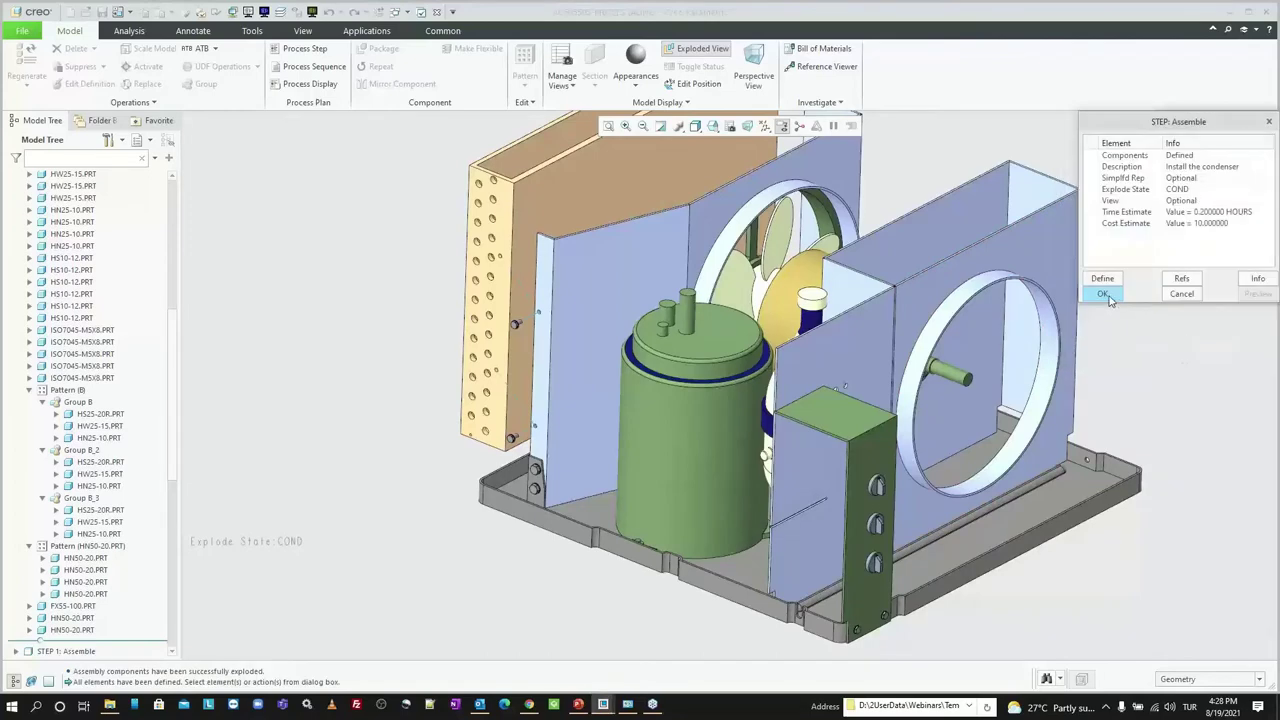
{"action": "left_click", "coordinate": [1104, 294]}
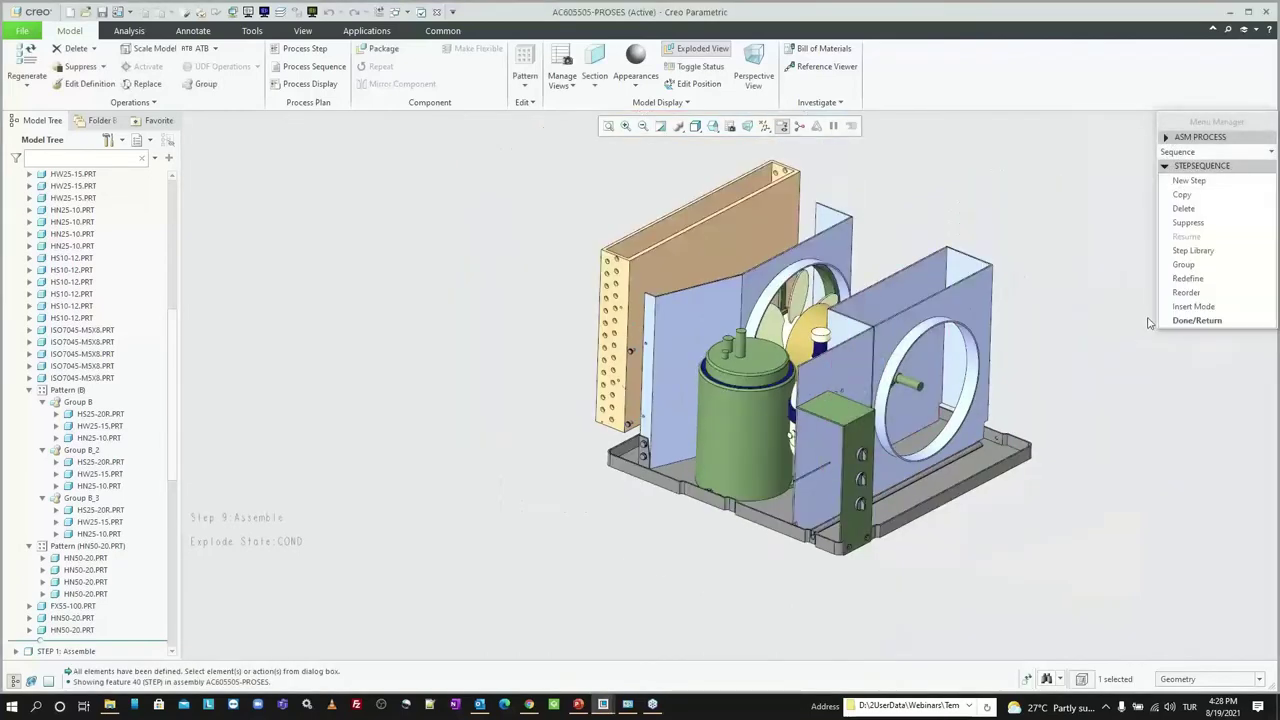
Step: Leave the sequence options and begin another new General process step
{"action": "left_click", "coordinate": [1198, 321]}
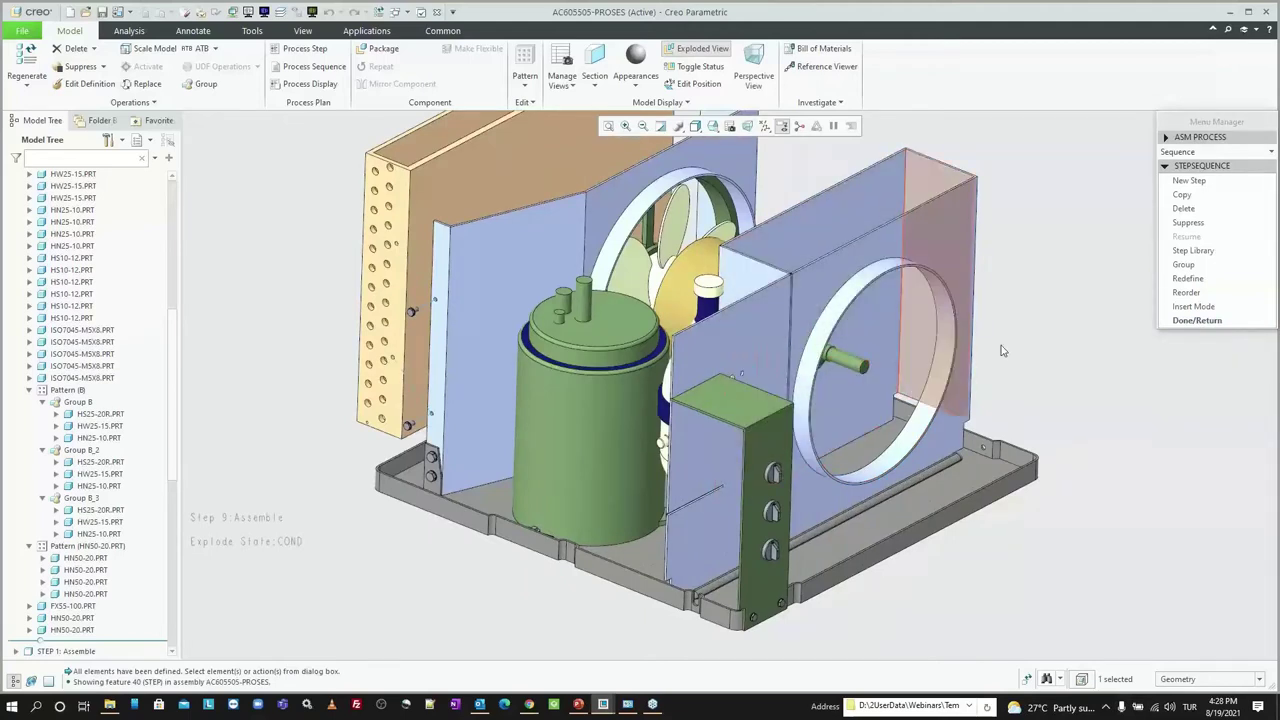
{"action": "left_click", "coordinate": [1183, 322]}
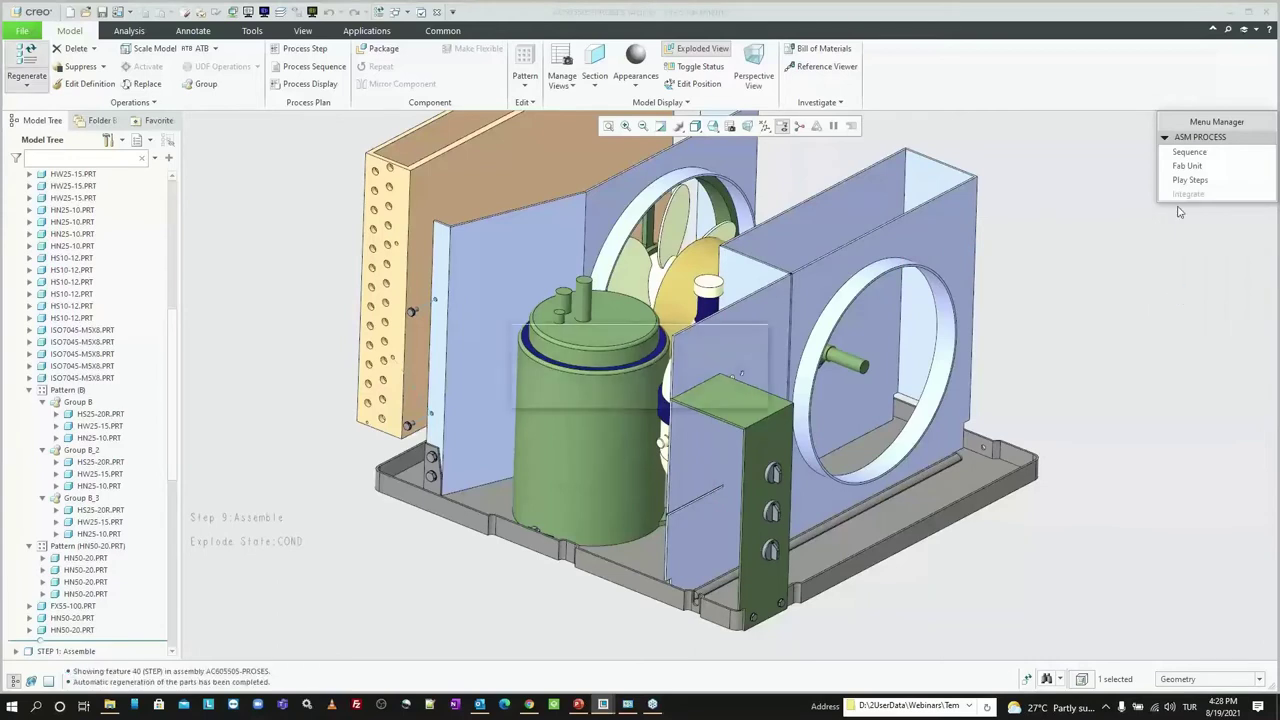
{"action": "left_click", "coordinate": [1190, 166]}
{"action": "left_click", "coordinate": [1190, 180]}
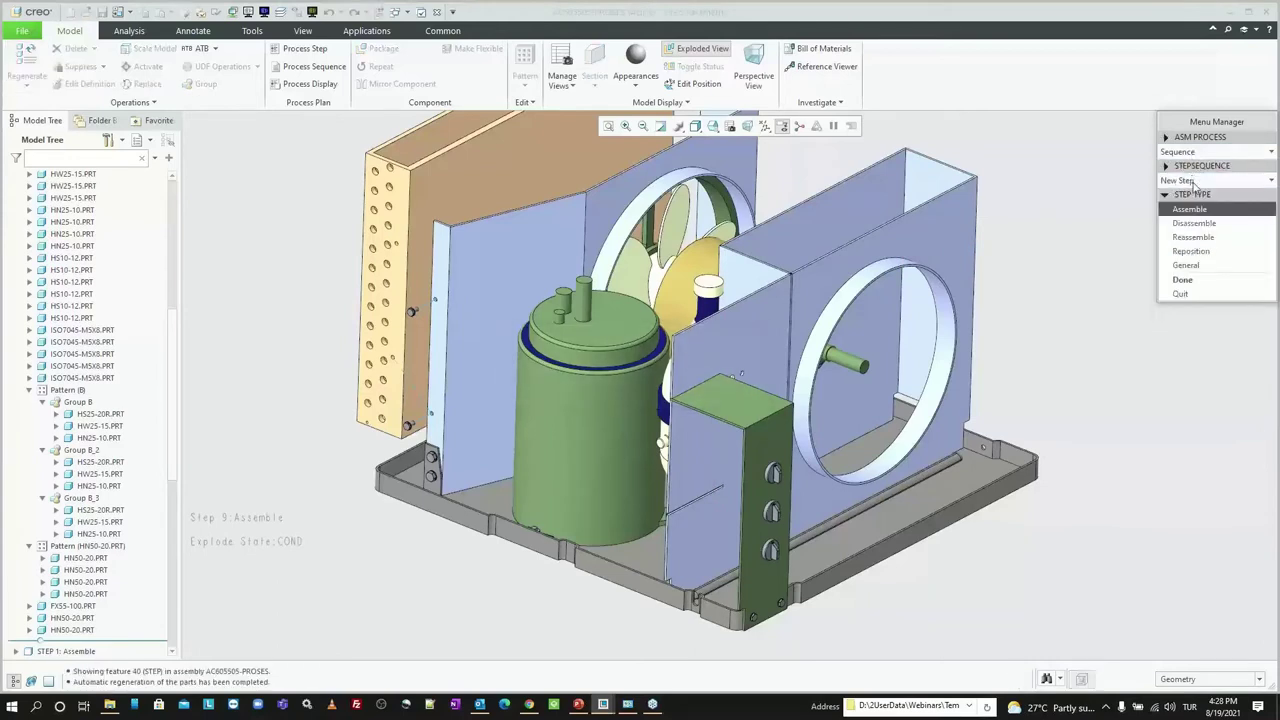
Step: Make it a Lubricate step described 'Lubricate surface with sln450', taking 0.01 hours
{"action": "left_click", "coordinate": [1184, 284]}
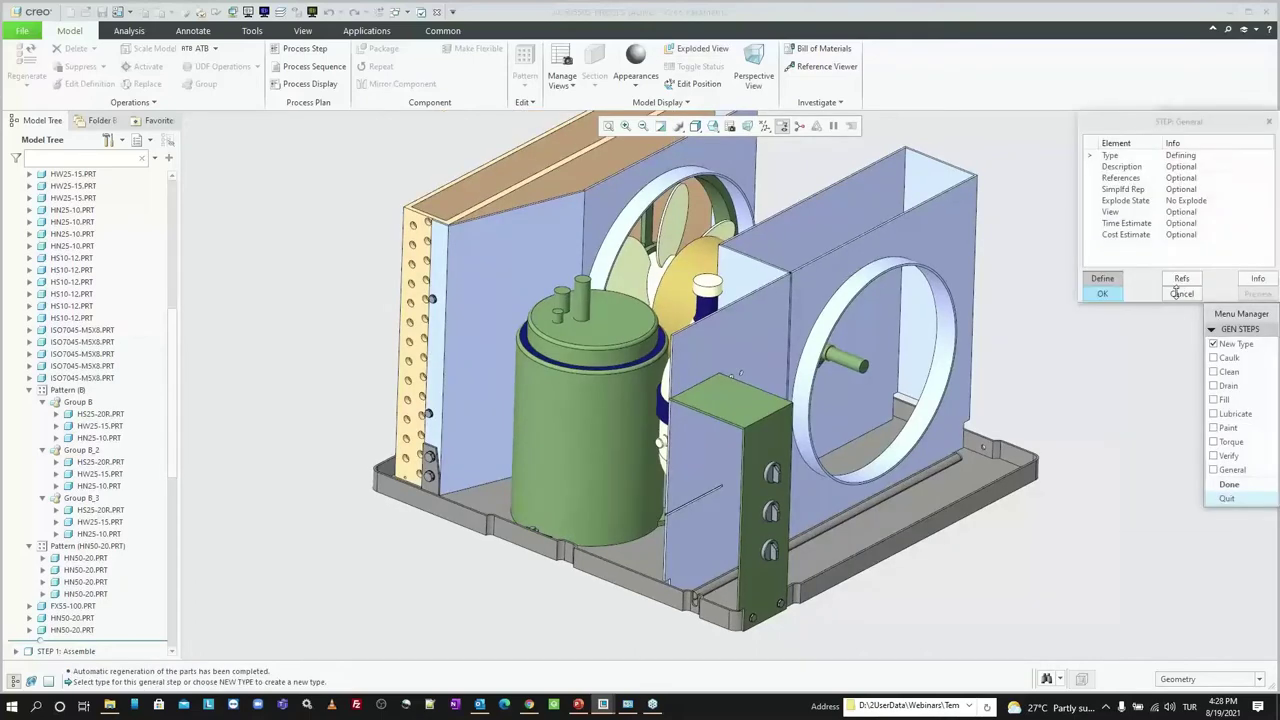
{"action": "left_click", "coordinate": [1214, 413]}
{"action": "left_click", "coordinate": [1229, 484]}
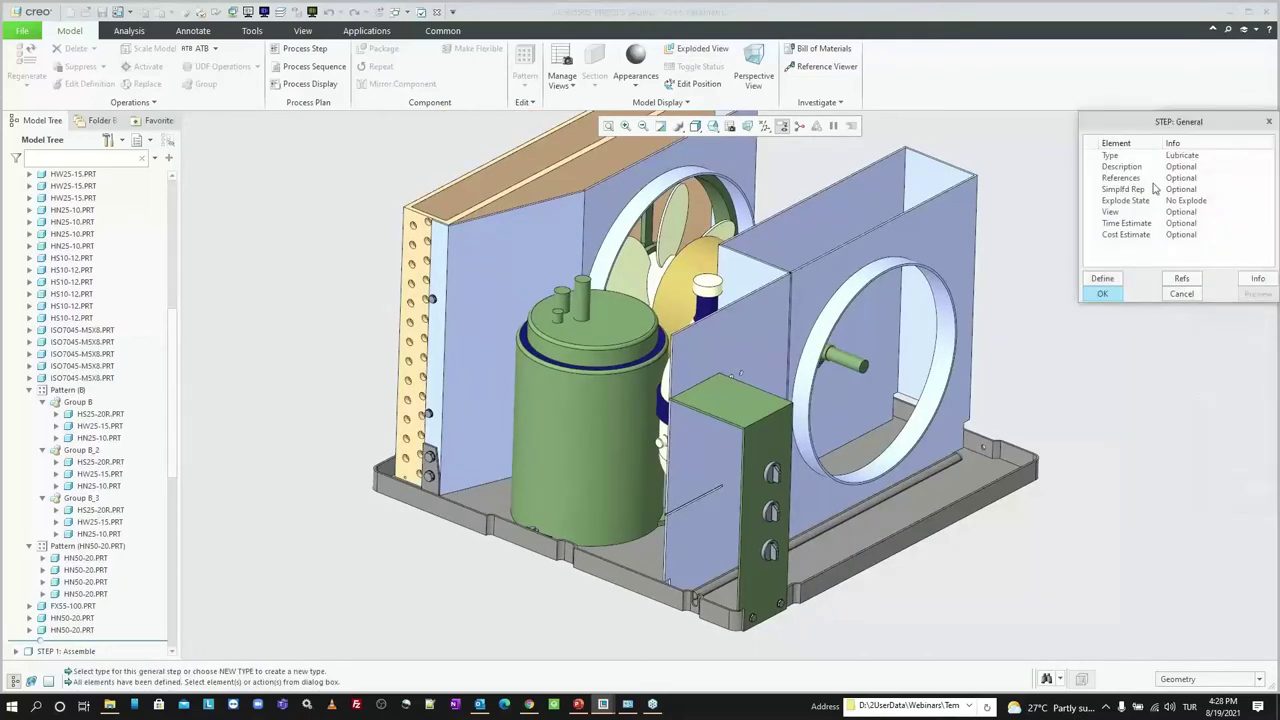
{"action": "double_click", "coordinate": [1138, 168]}
{"action": "type", "text": "Lubricate surface with sln450"}
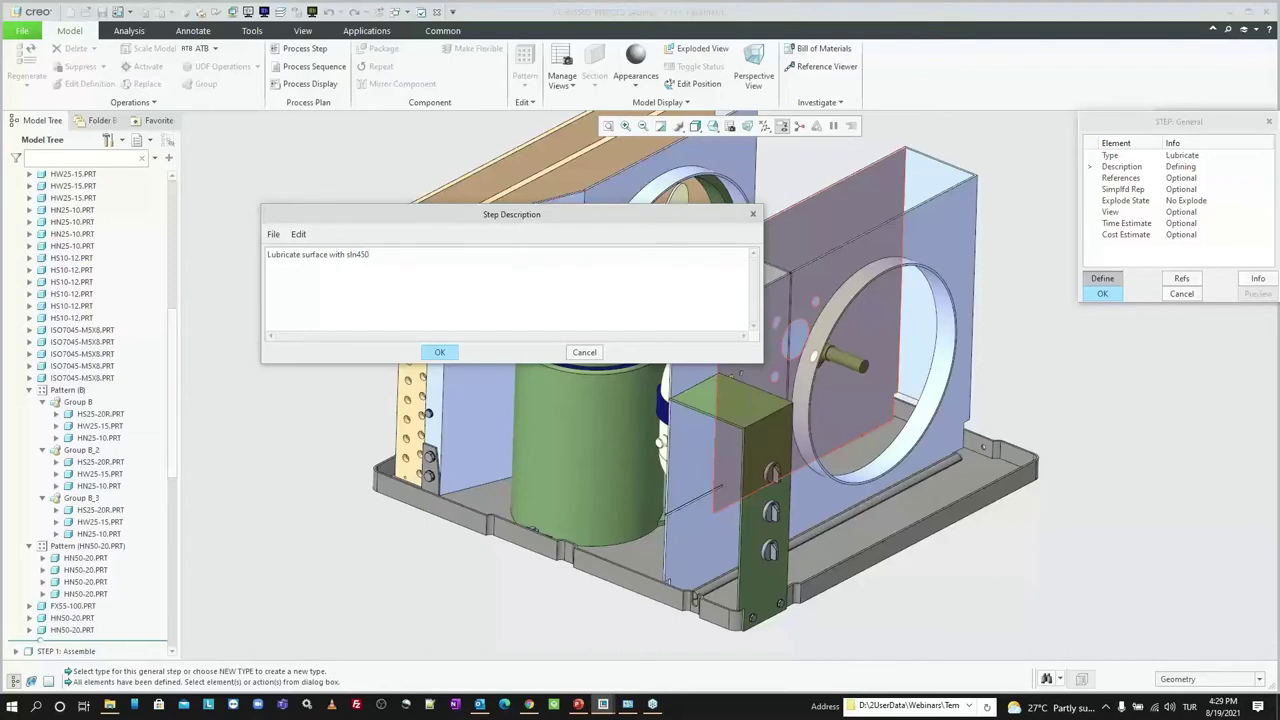
{"action": "key", "text": "Return"}
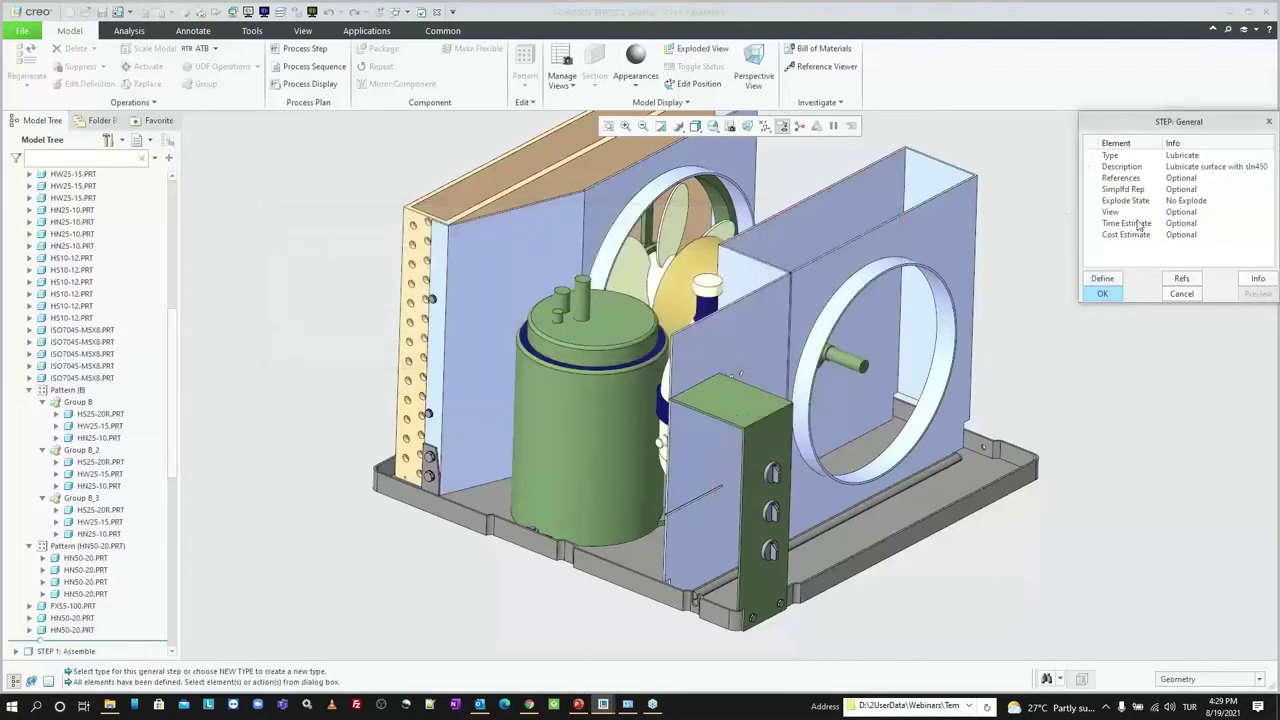
{"action": "double_click", "coordinate": [1138, 224]}
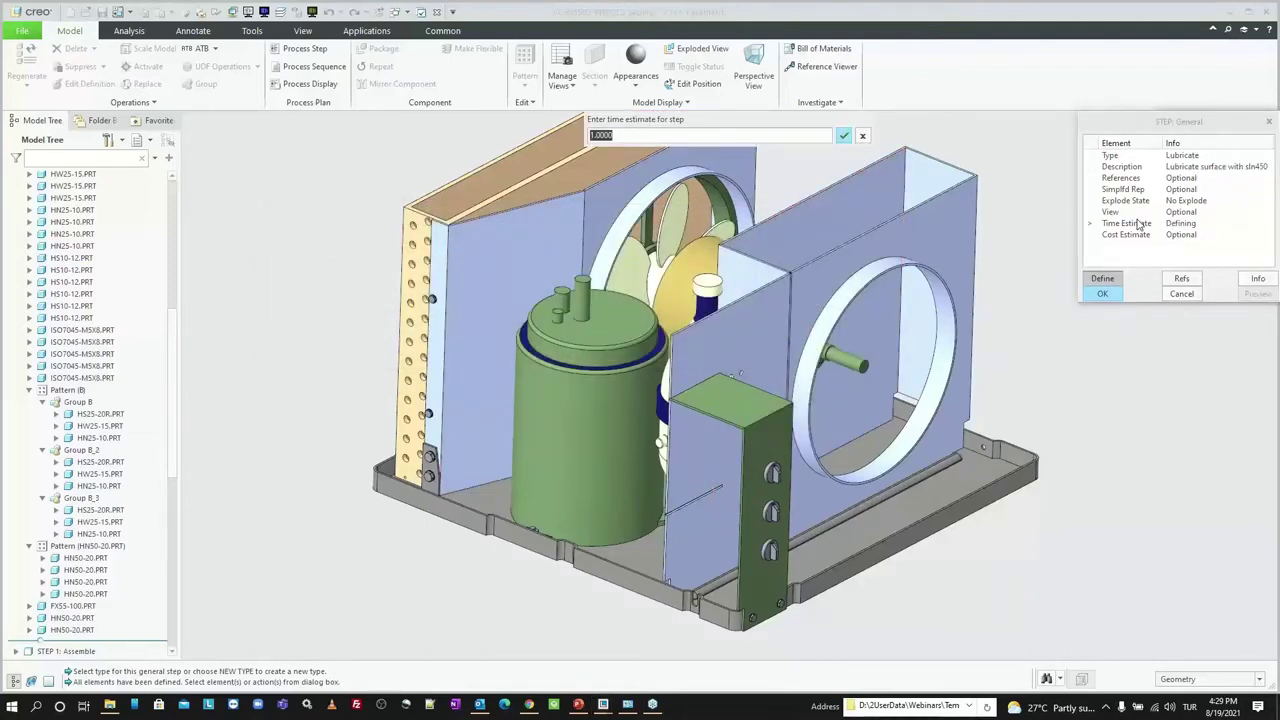
{"action": "type", "text": "0.01"}
{"action": "key", "text": "Return"}
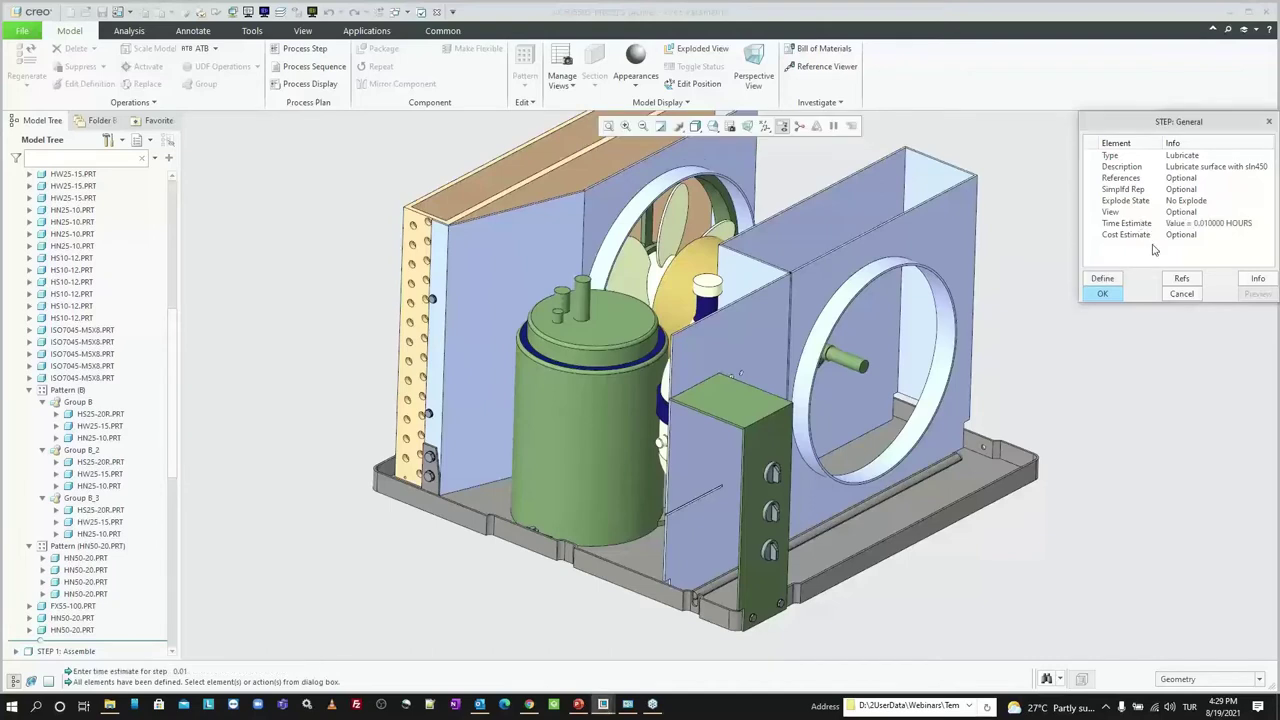
Step: Set the step cost to 1 and add the shaft surface as its reference
{"action": "double_click", "coordinate": [1155, 236]}
{"action": "type", "text": "1"}
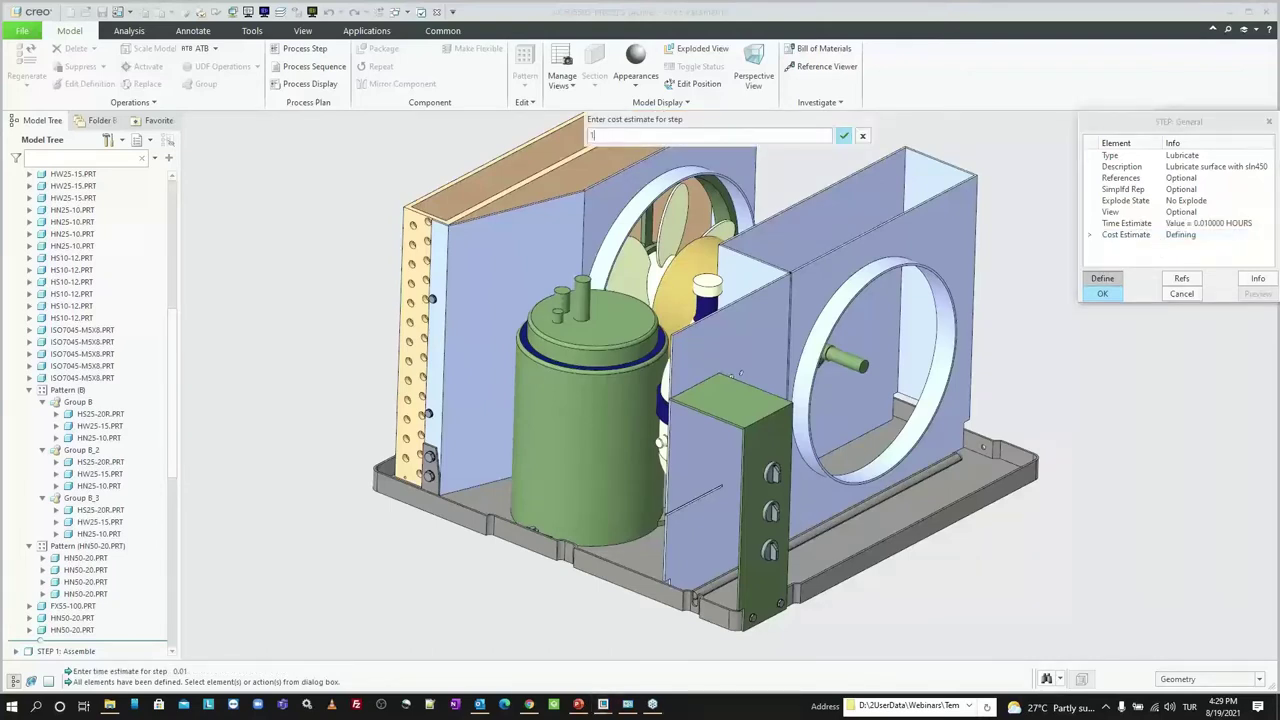
{"action": "key", "text": "Return"}
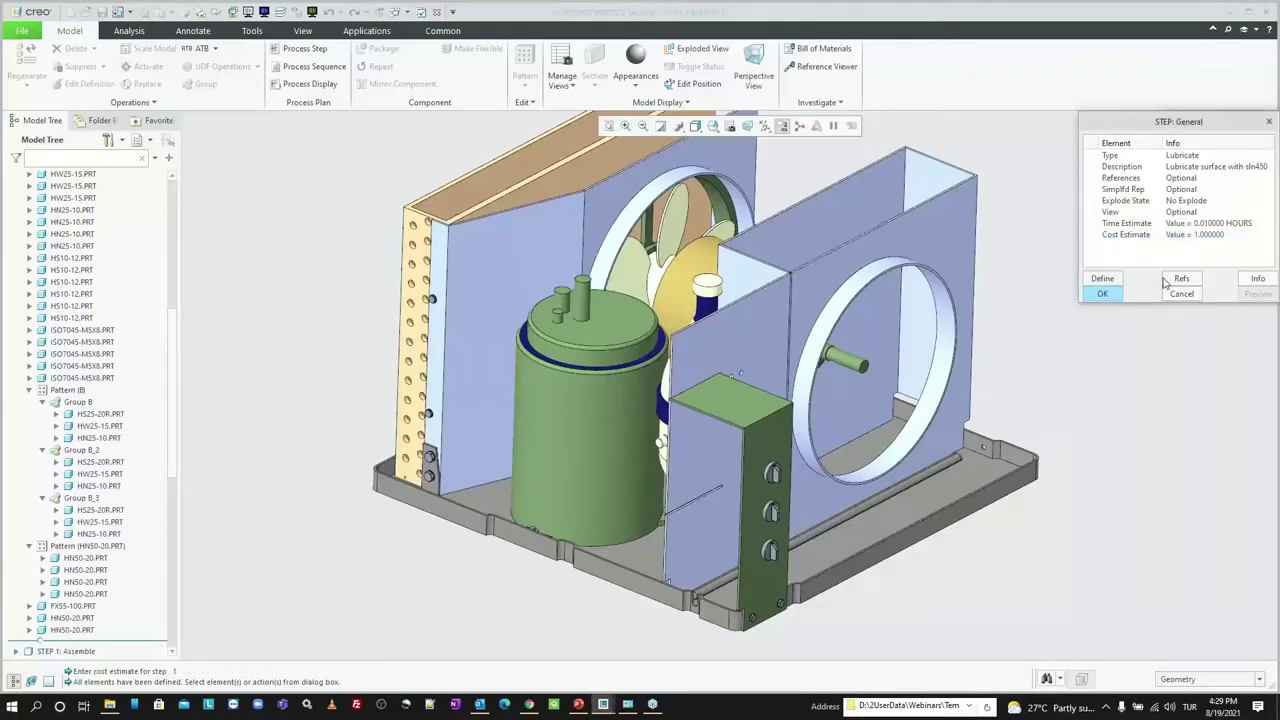
{"action": "double_click", "coordinate": [1137, 180]}
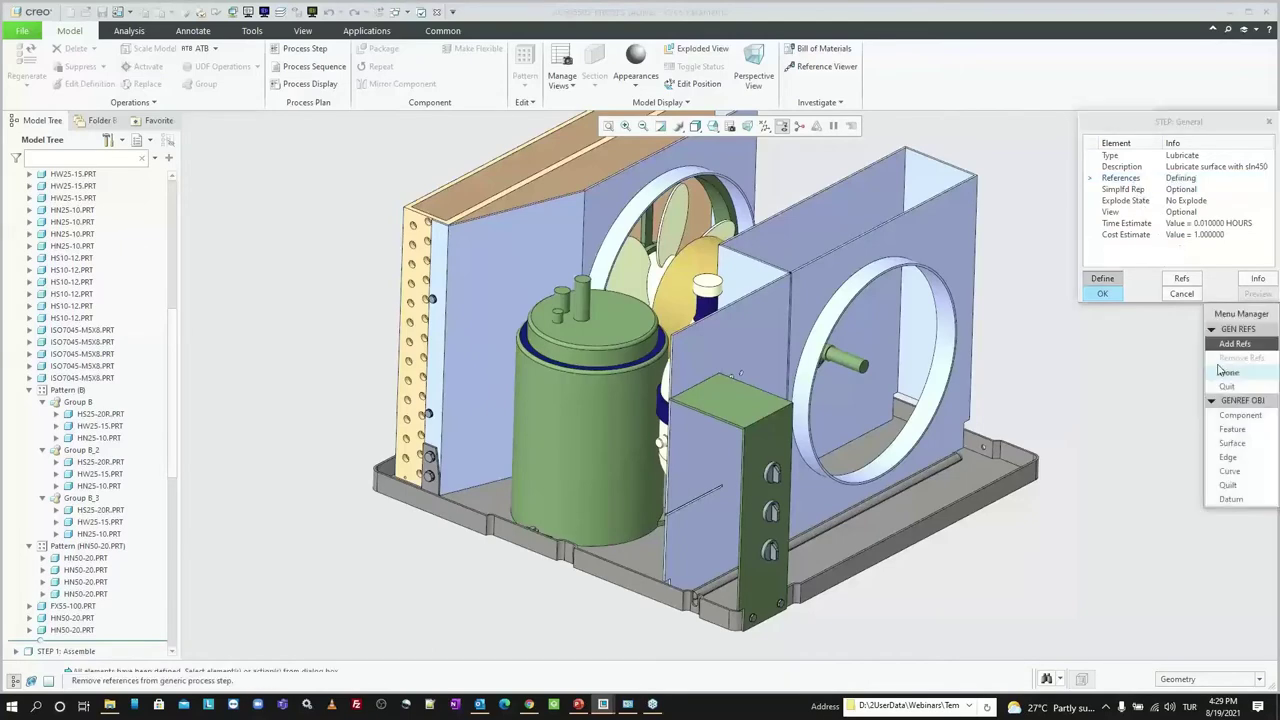
{"action": "left_click", "coordinate": [1238, 444]}
{"action": "scroll", "coordinate": [909, 364], "scroll_direction": "up", "scroll_amount": 4}
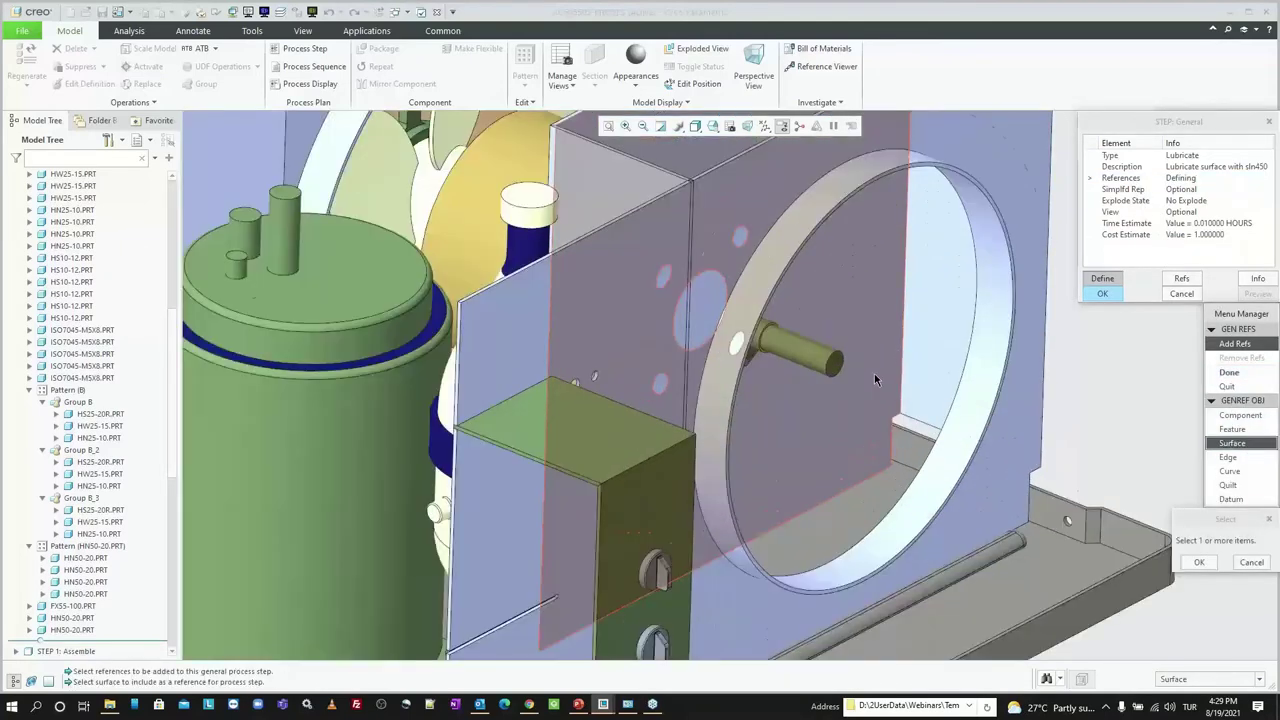
{"action": "scroll", "coordinate": [874, 373], "scroll_direction": "up", "scroll_amount": 2}
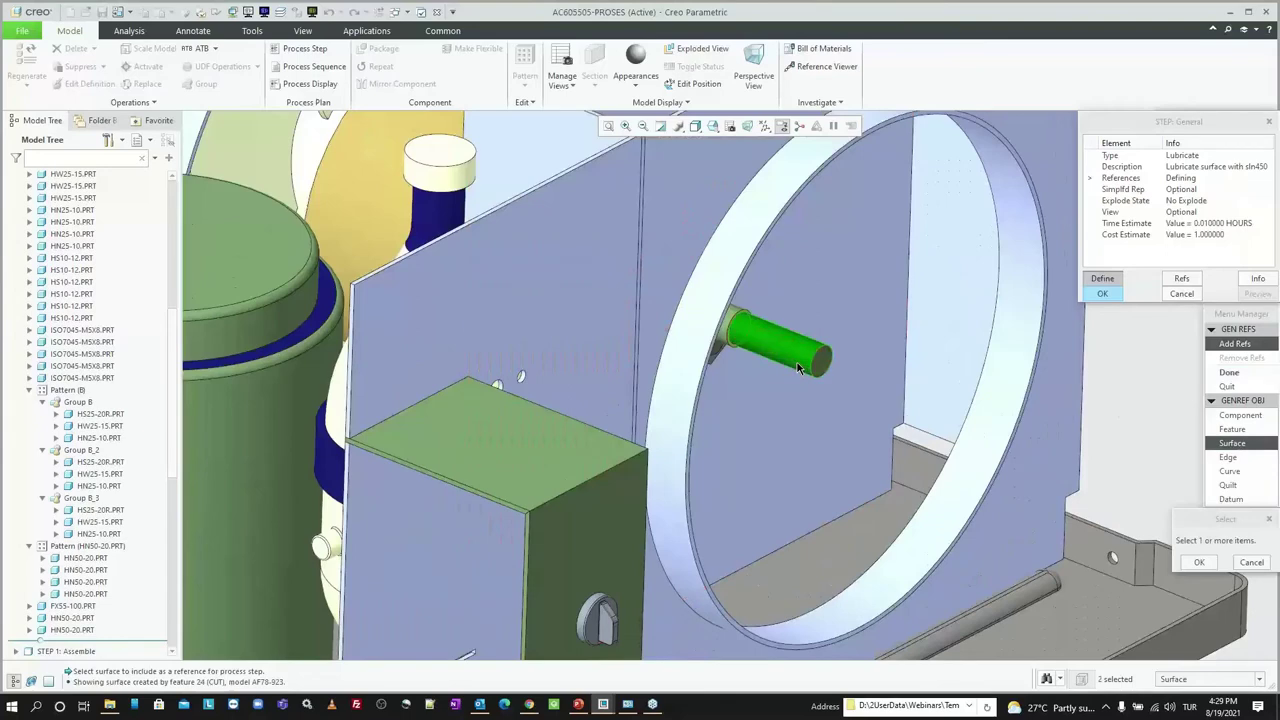
{"action": "middle_click", "coordinate": [797, 362]}
{"action": "scroll", "coordinate": [790, 355], "scroll_direction": "down", "scroll_amount": 4}
{"action": "middle_click", "coordinate": [810, 333]}
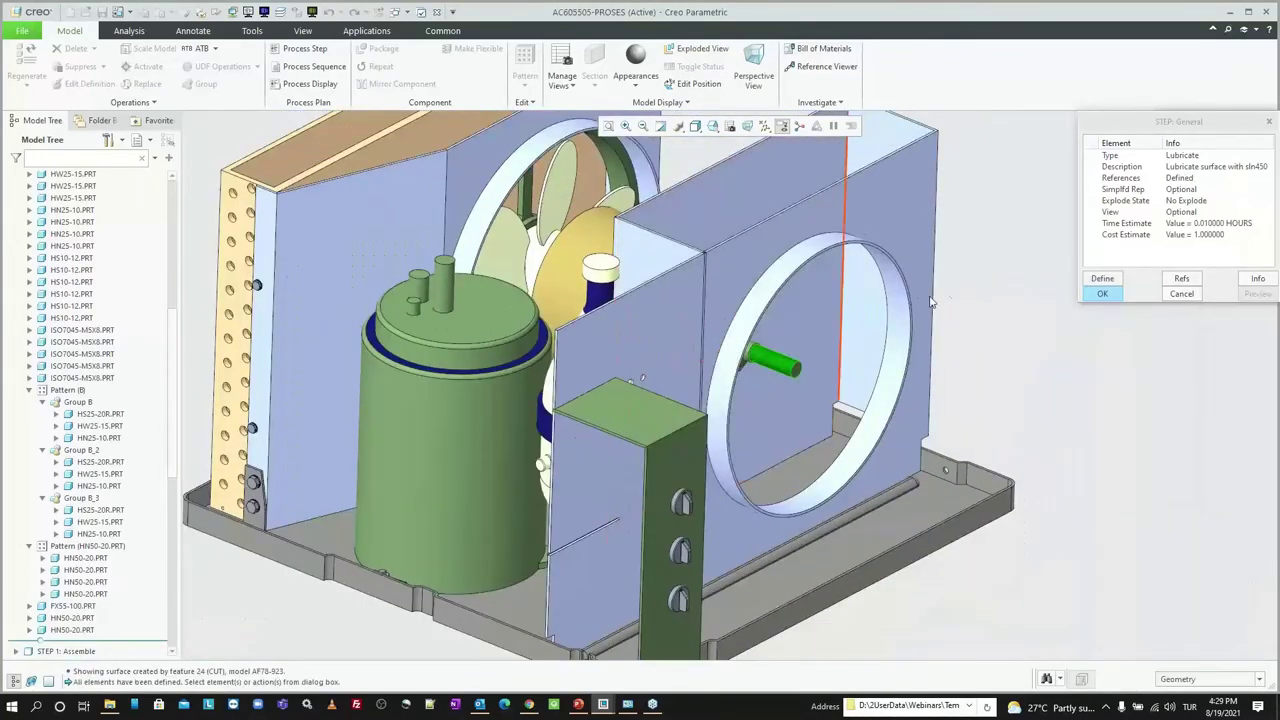
Step: Complete the lubrication step and start an Assemble step with the evaporator fan component
{"action": "left_click", "coordinate": [1101, 293]}
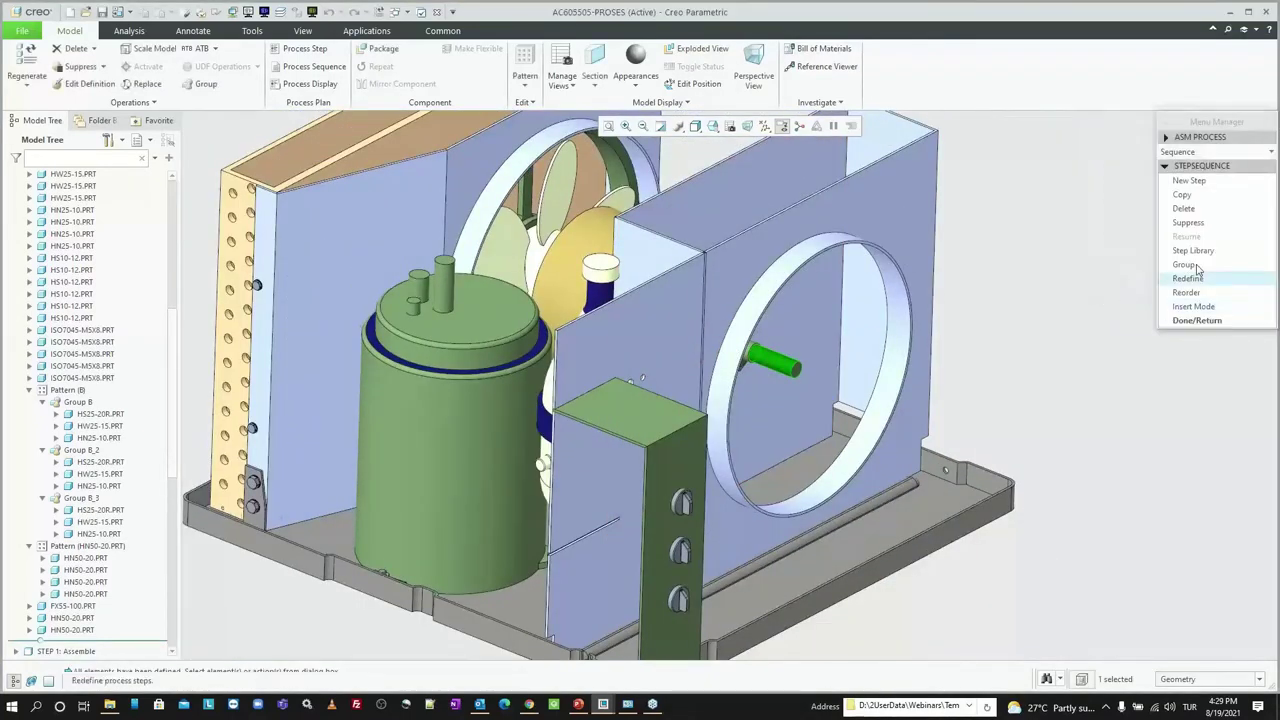
{"action": "left_click", "coordinate": [1208, 182]}
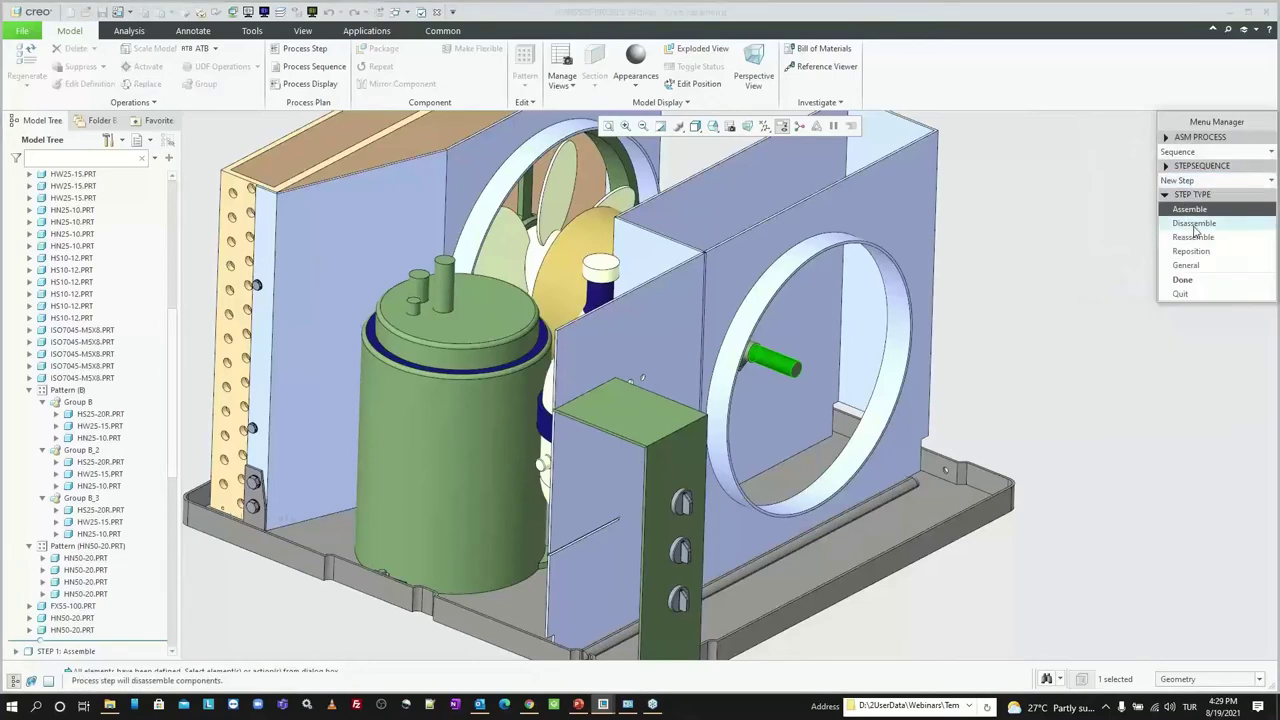
{"action": "left_click", "coordinate": [1185, 281]}
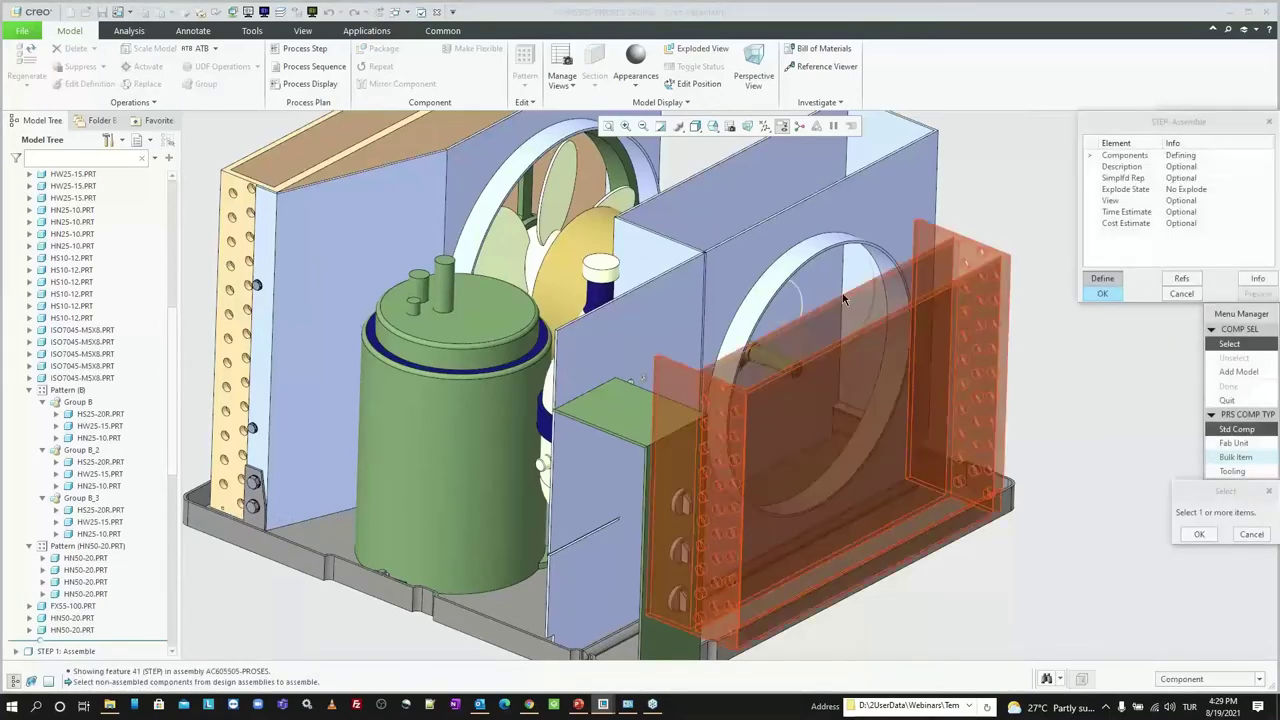
{"action": "scroll", "coordinate": [840, 295], "scroll_direction": "up", "scroll_amount": 2}
{"action": "left_click", "coordinate": [815, 360]}
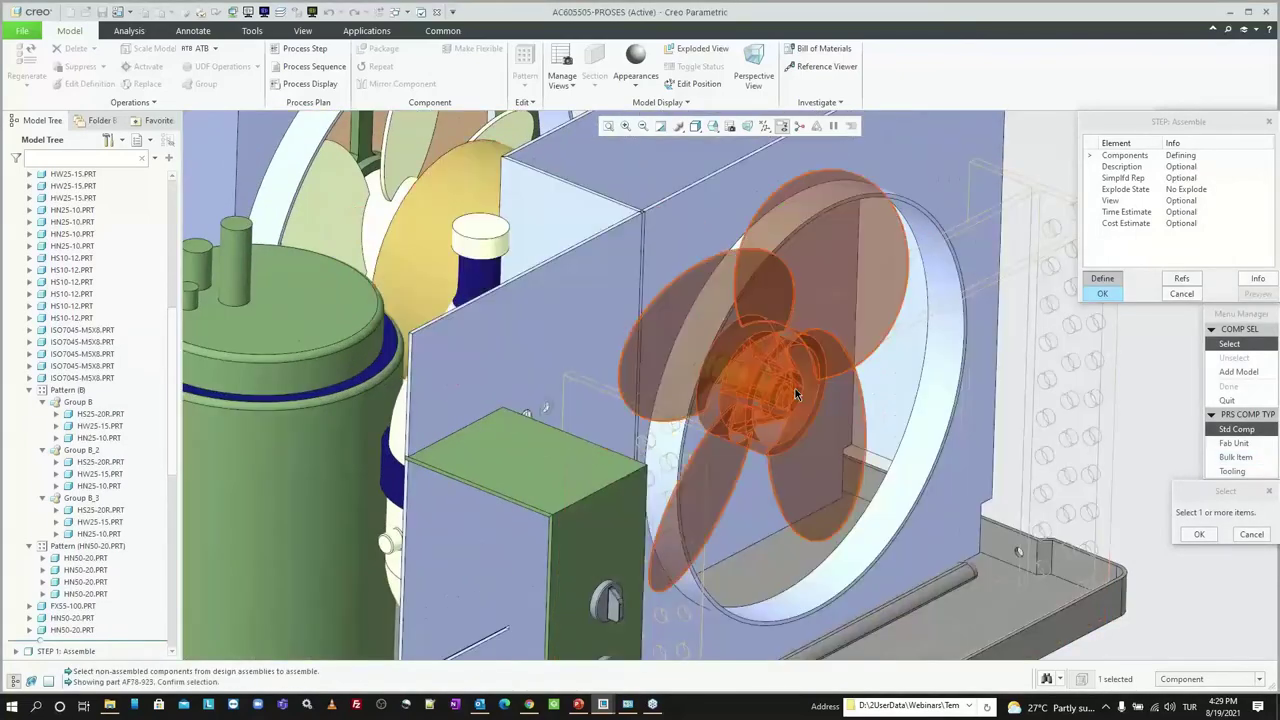
{"action": "middle_click", "coordinate": [692, 343]}
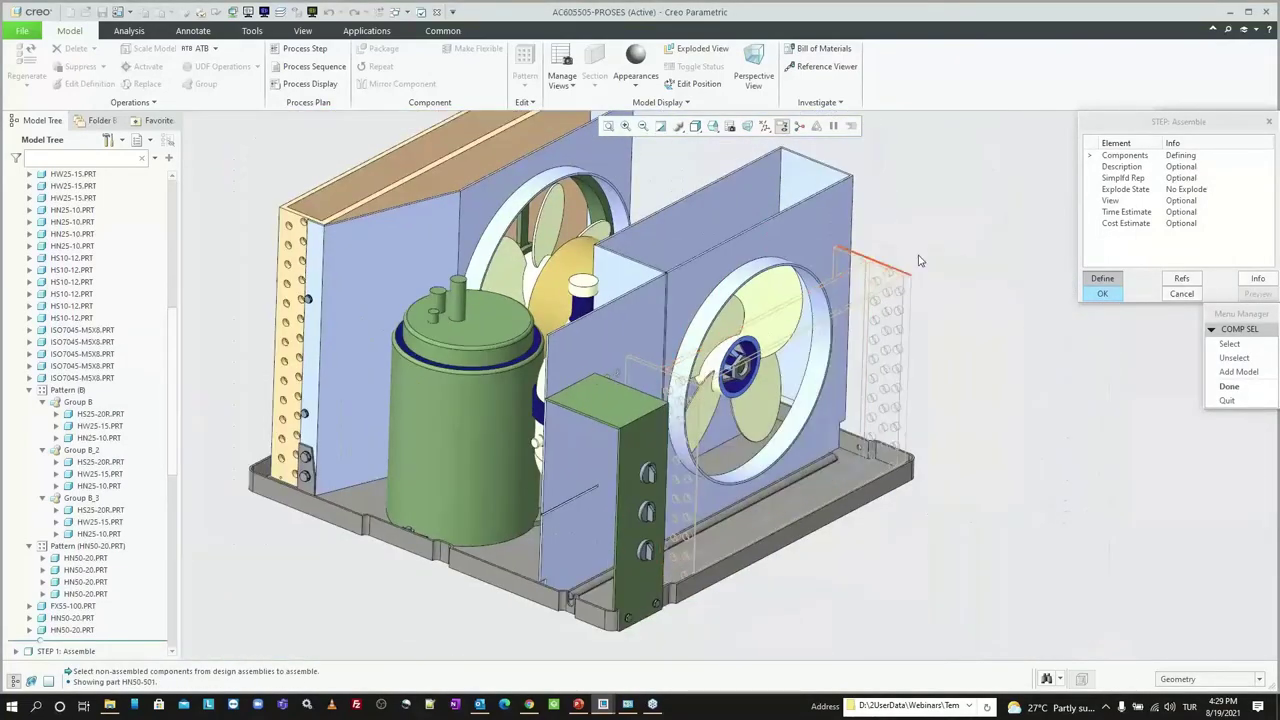
Step: Describe the step as 'Install evaporator fan' with a 0.05-hour time and cost 5
{"action": "double_click", "coordinate": [1119, 168]}
{"action": "type", "text": "Install evaporator fan"}
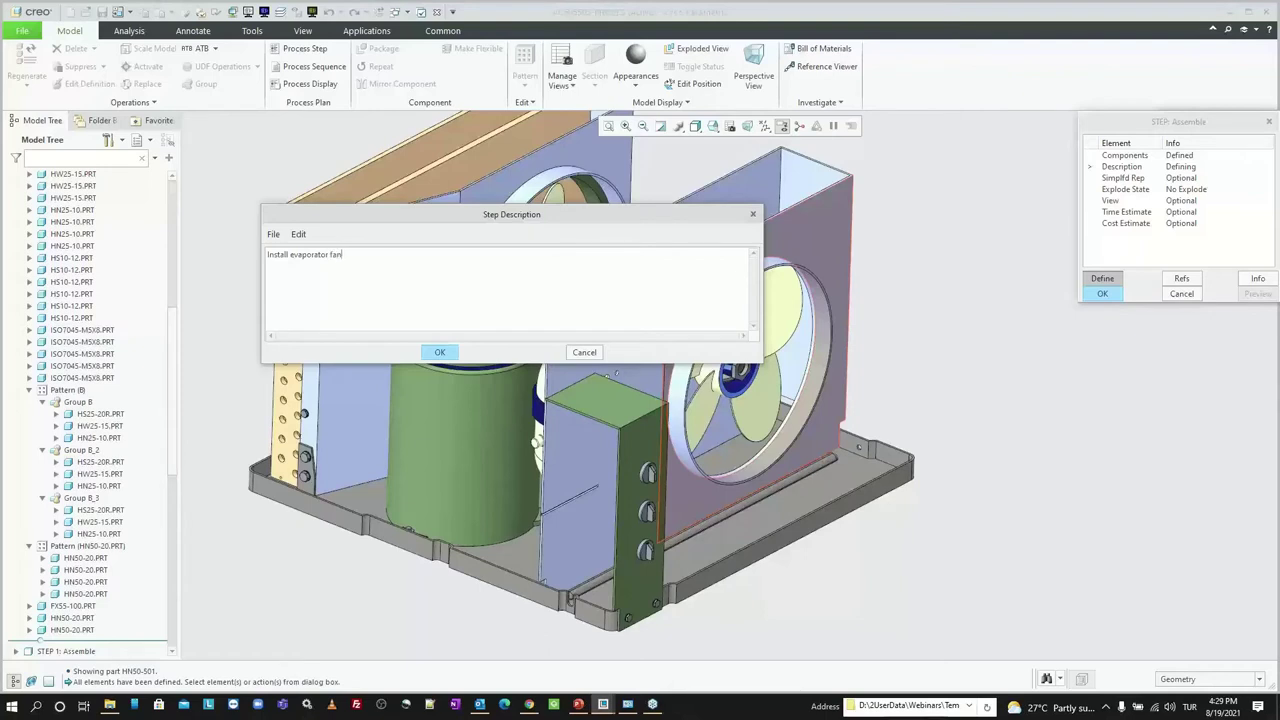
{"action": "middle_click", "coordinate": [606, 235]}
{"action": "double_click", "coordinate": [1180, 213]}
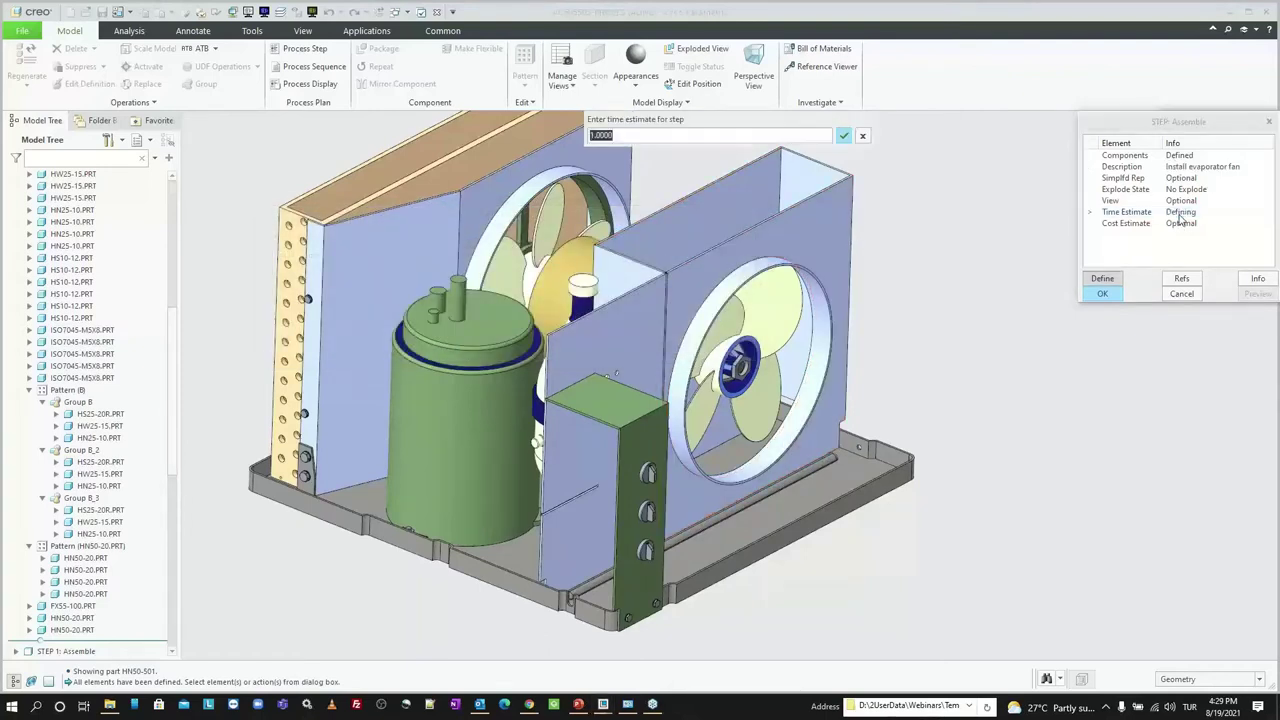
{"action": "type", "text": "0.05"}
{"action": "key", "text": "Return"}
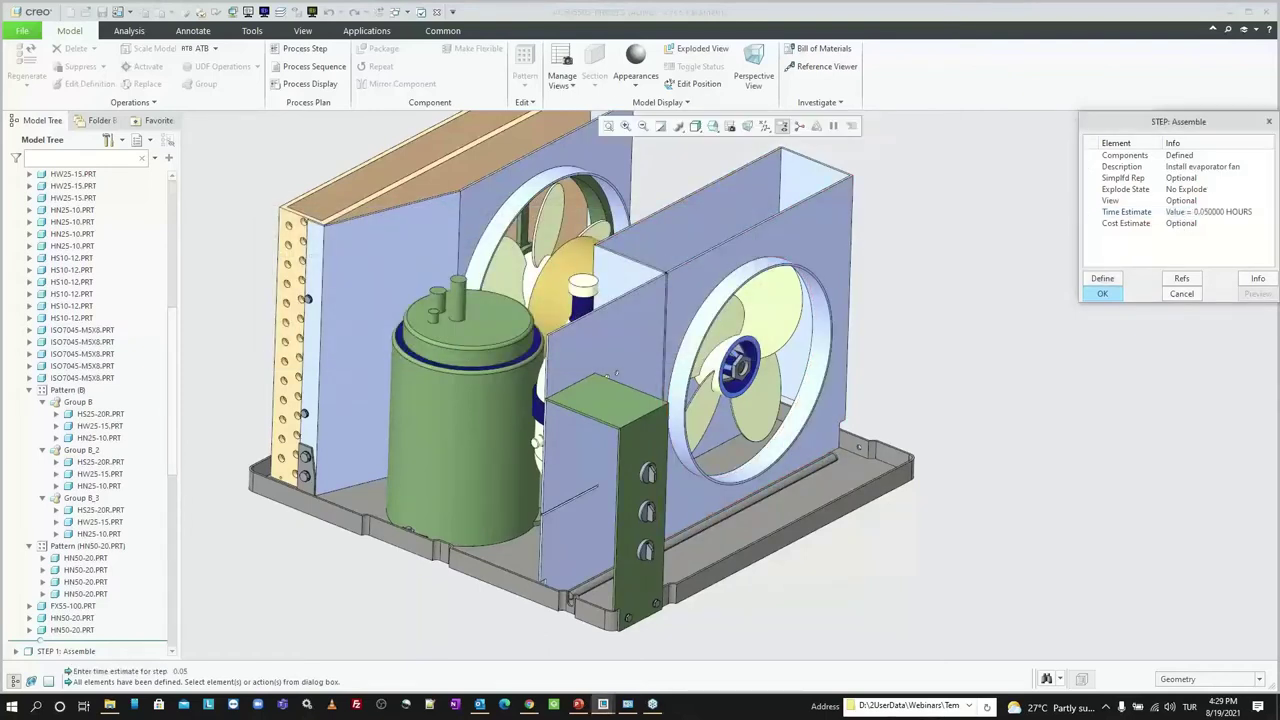
{"action": "double_click", "coordinate": [1178, 223]}
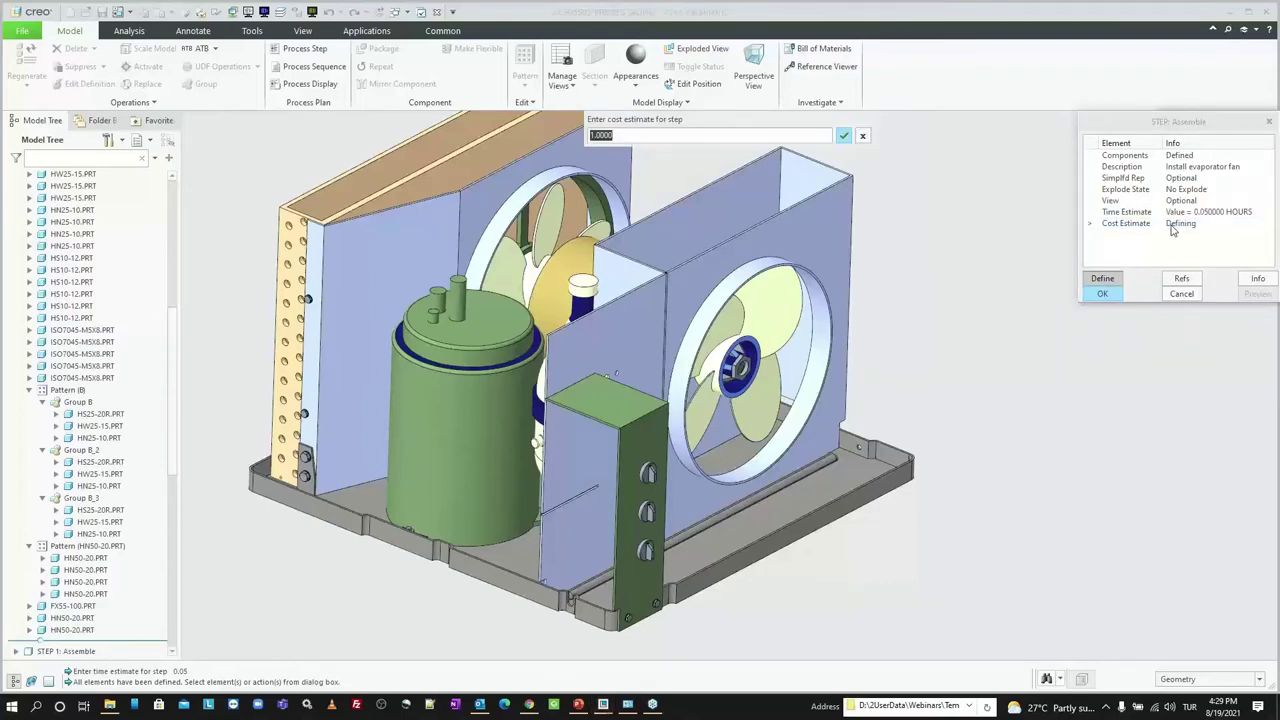
{"action": "type", "text": "5"}
{"action": "key", "text": "Return"}
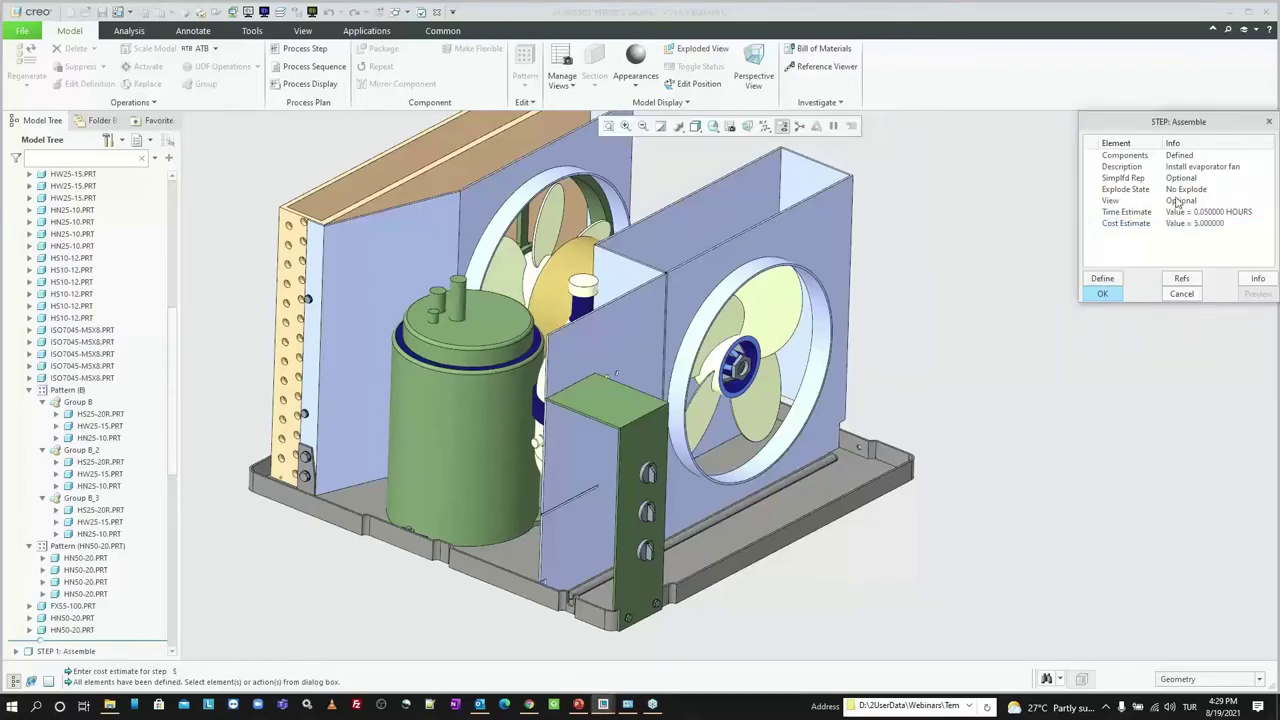
Step: Create a new Evapfan explode state and drag the fan and hub out to the lower right
{"action": "double_click", "coordinate": [1163, 191]}
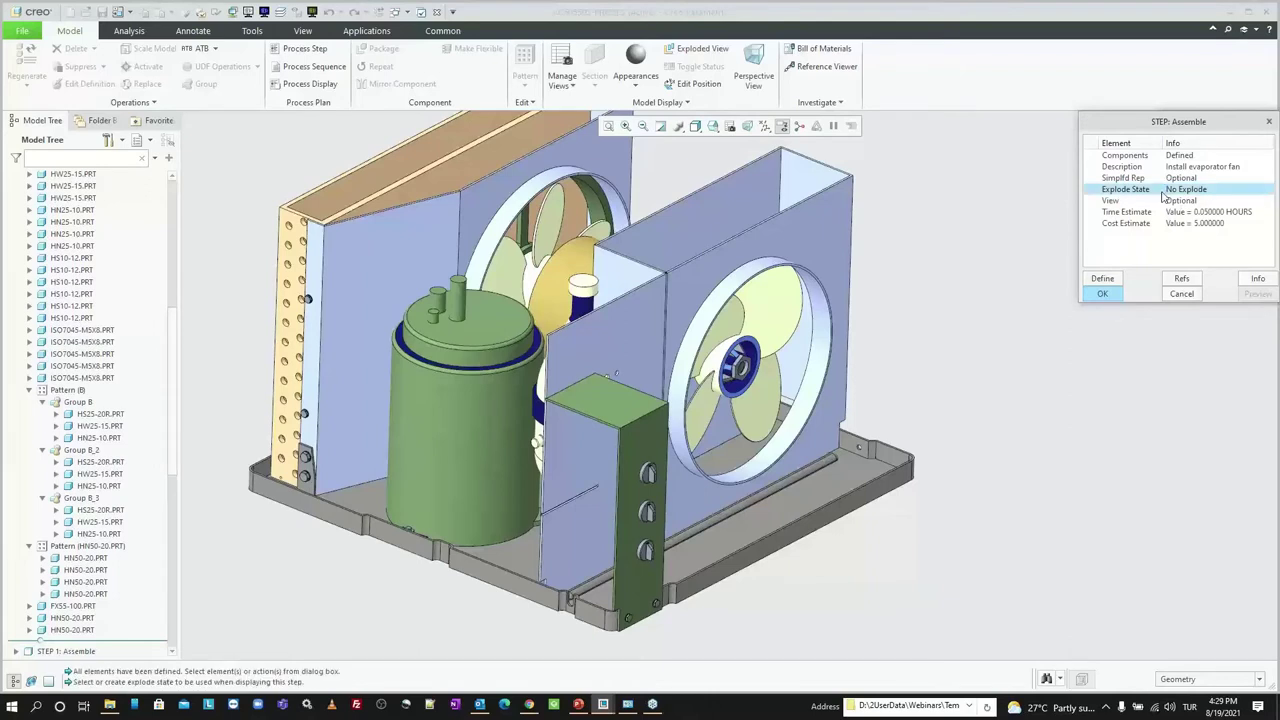
{"action": "left_click", "coordinate": [1077, 180]}
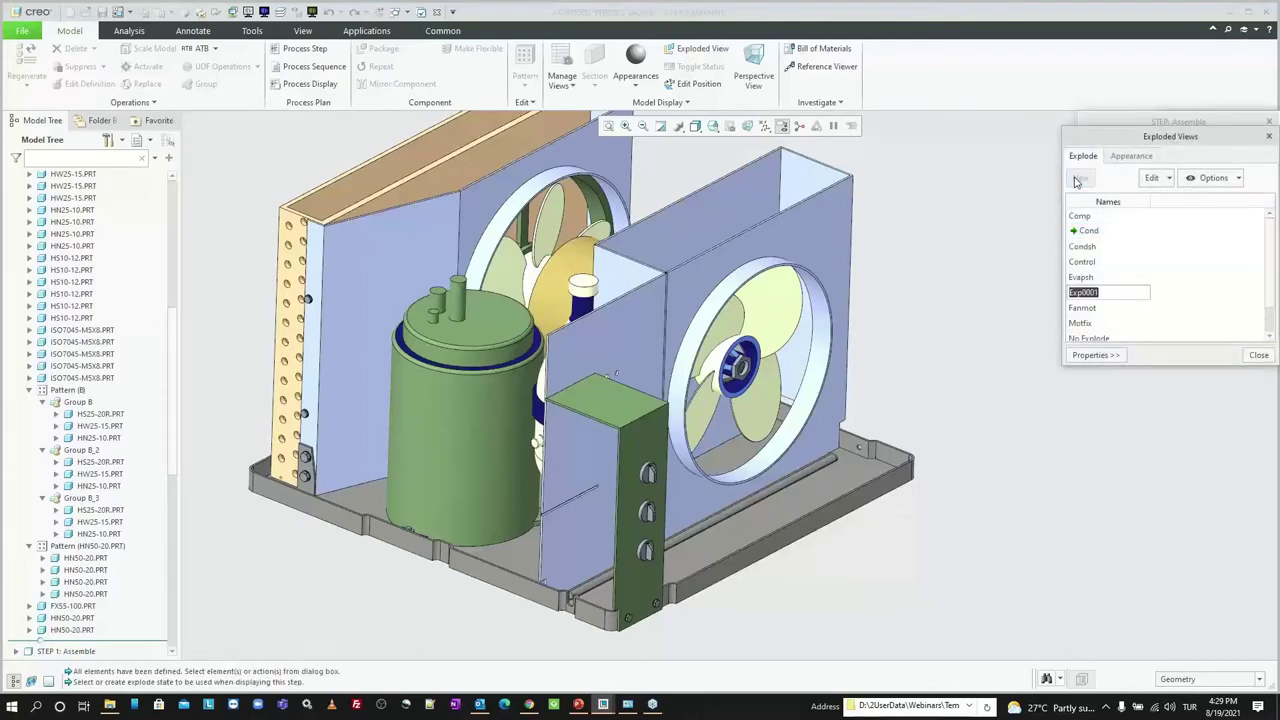
{"action": "type", "text": "evapfan"}
{"action": "key", "text": "Return"}
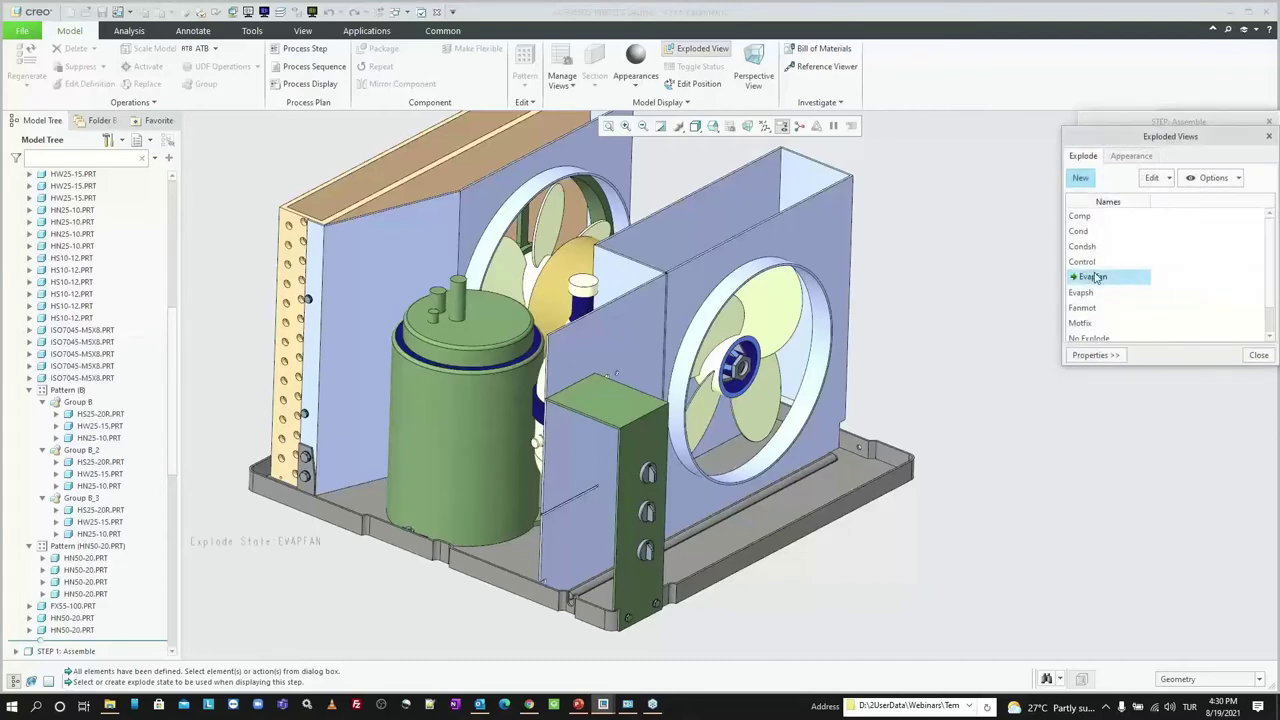
{"action": "right_click", "coordinate": [1097, 277]}
{"action": "left_click", "coordinate": [1145, 389]}
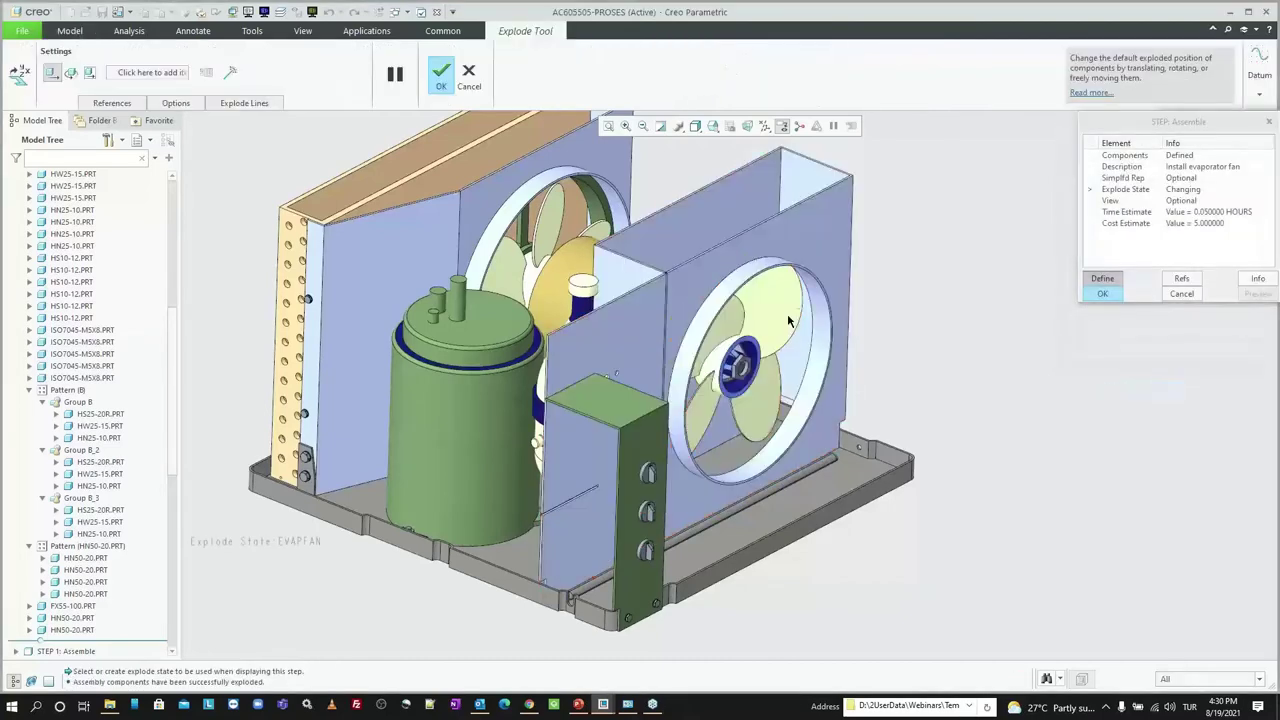
{"action": "left_click", "coordinate": [740, 372]}
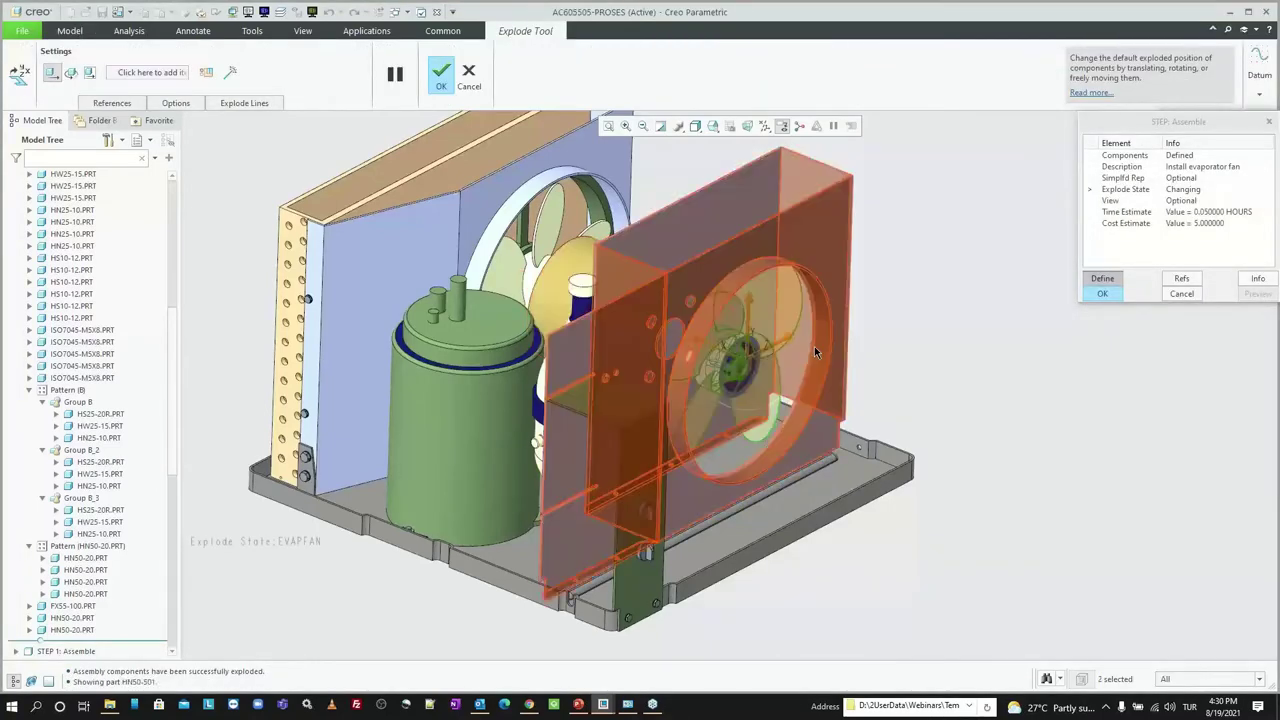
{"action": "left_click", "coordinate": [714, 350], "text": "ctrl"}
{"action": "mouse_move", "coordinate": [714, 350]}
{"action": "left_mouse_down"}
{"action": "mouse_move", "coordinate": [983, 437]}
{"action": "mouse_move", "coordinate": [883, 402]}
{"action": "left_mouse_up"}
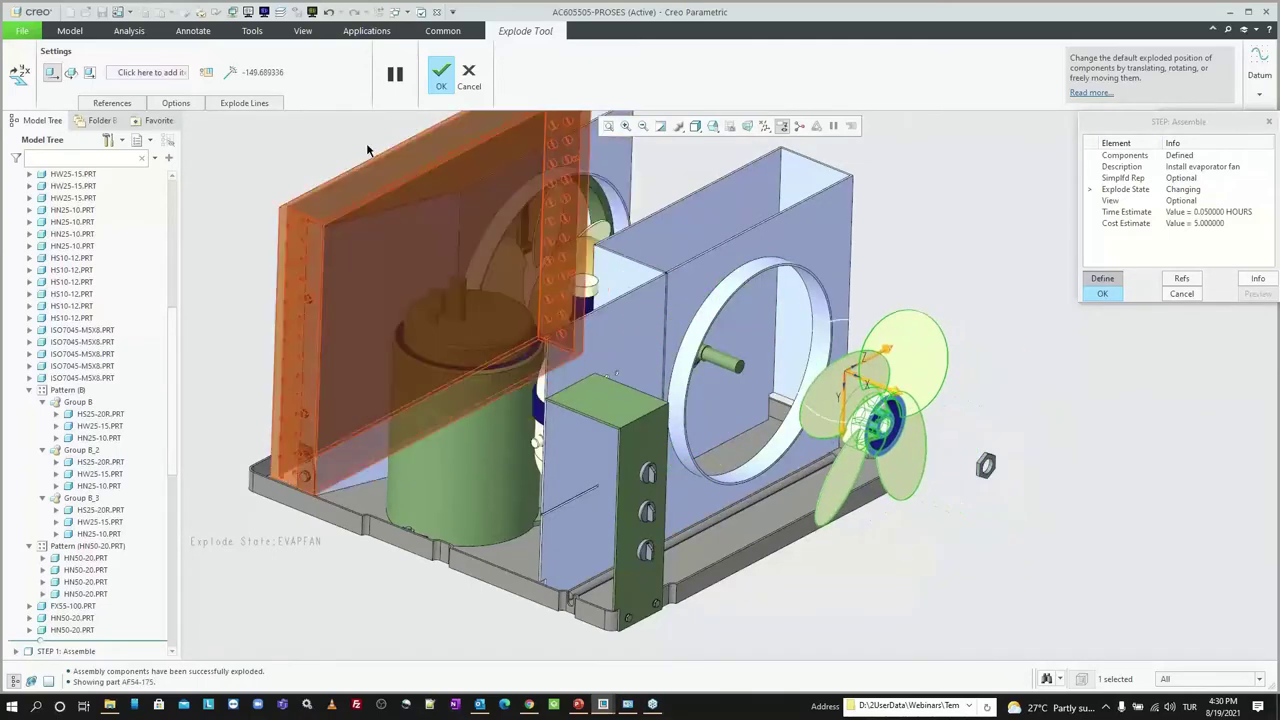
Step: Add a cosmetic offset line from the shaft surface to the nut
{"action": "left_click", "coordinate": [229, 72]}
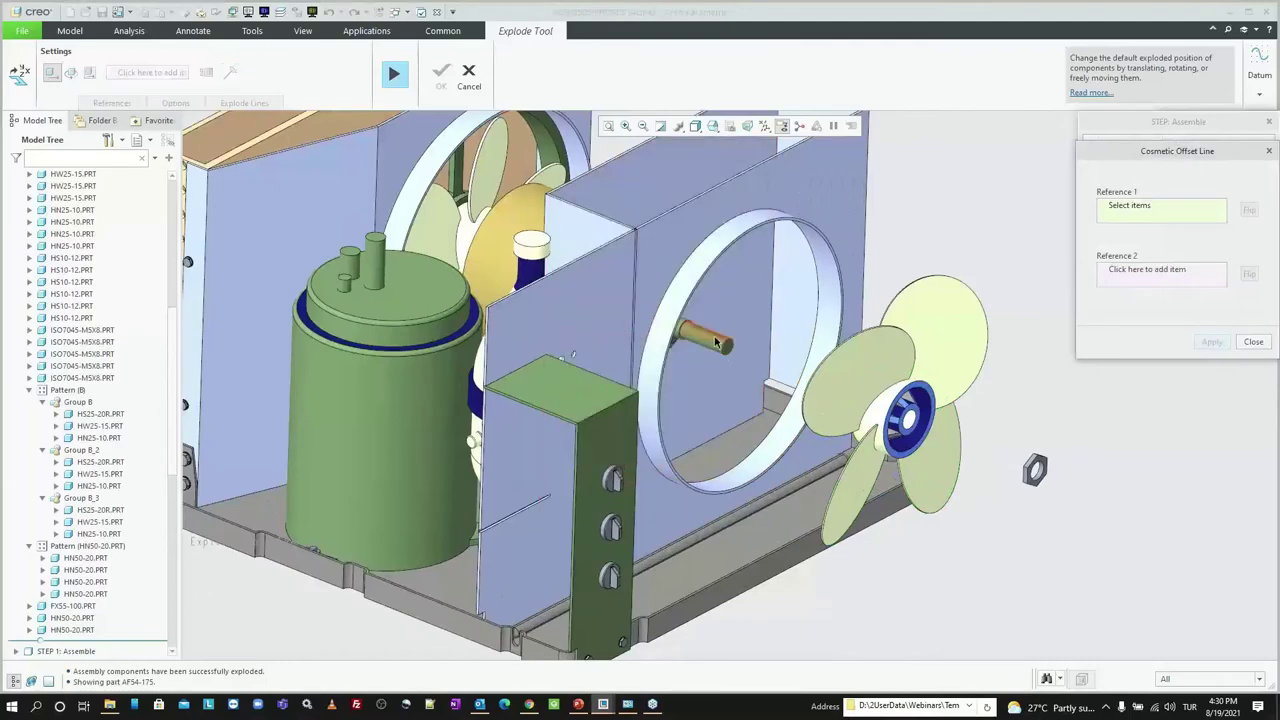
{"action": "left_click", "coordinate": [924, 438]}
{"action": "scroll", "coordinate": [1040, 470], "scroll_direction": "up", "scroll_amount": 2}
{"action": "scroll", "coordinate": [1140, 495], "scroll_direction": "up", "scroll_amount": 2}
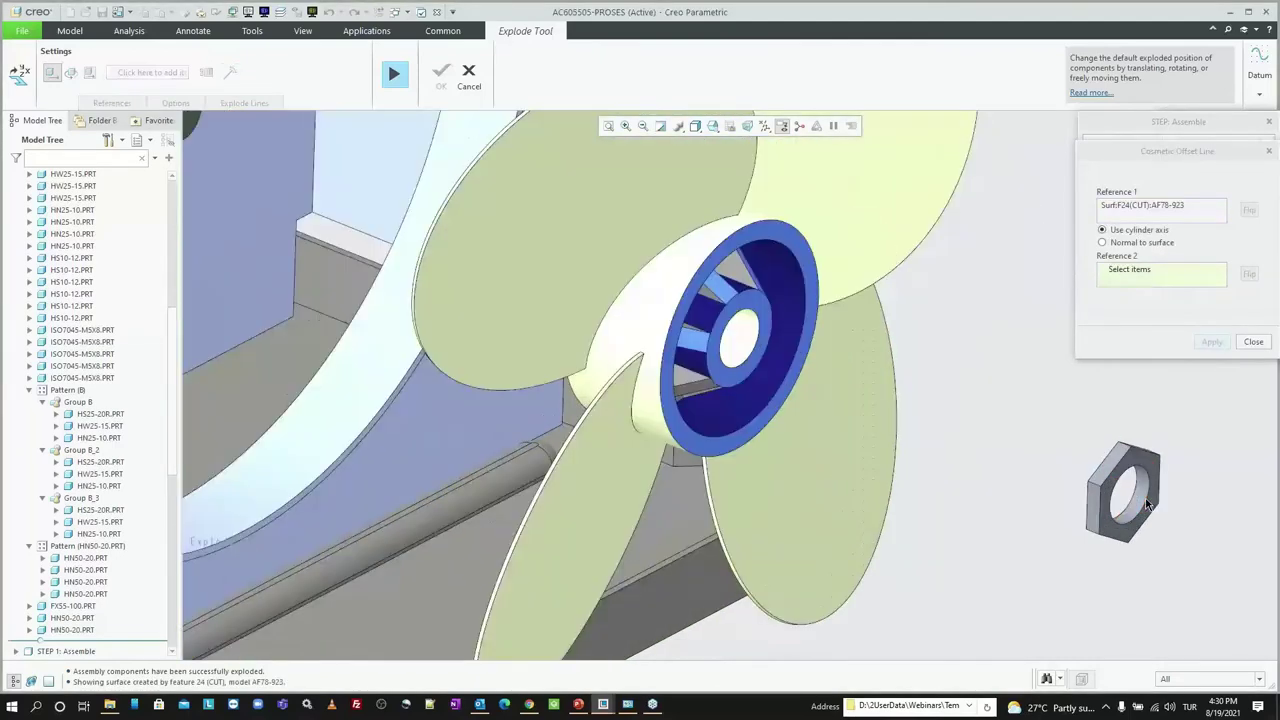
{"action": "left_click", "coordinate": [1140, 495]}
{"action": "middle_click", "coordinate": [980, 466]}
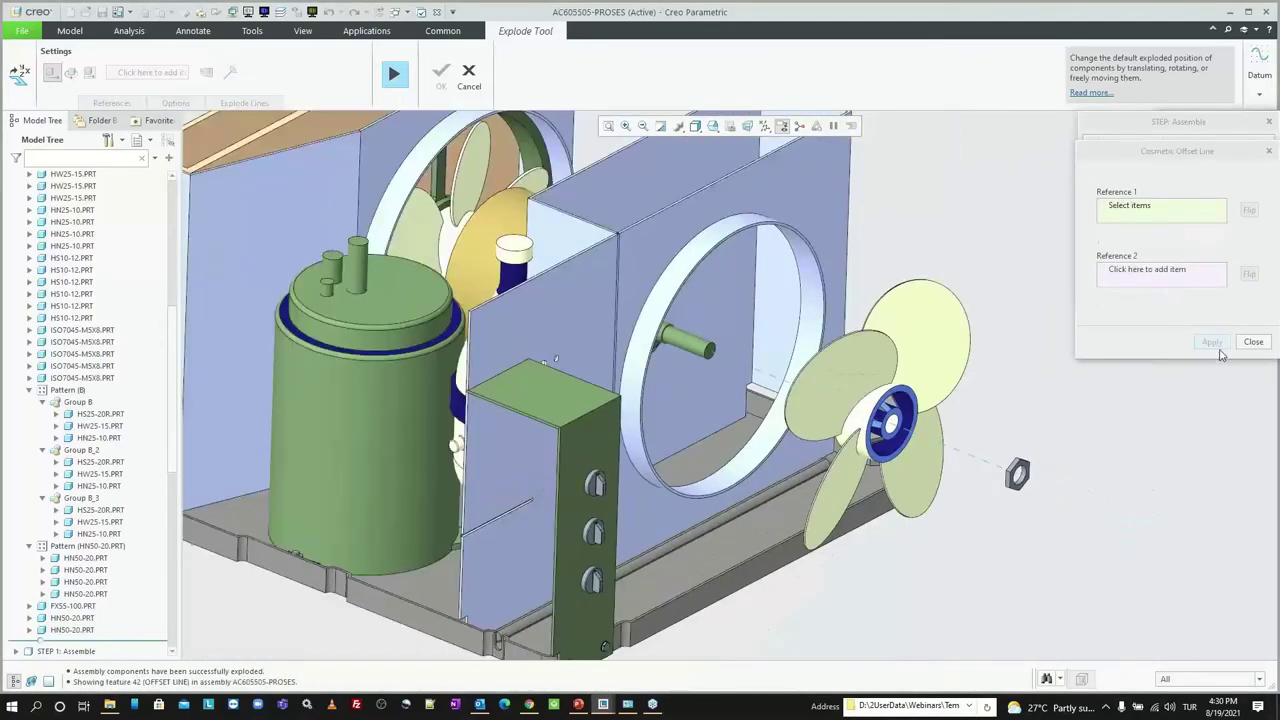
{"action": "left_click", "coordinate": [1253, 342]}
{"action": "left_click", "coordinate": [441, 72]}
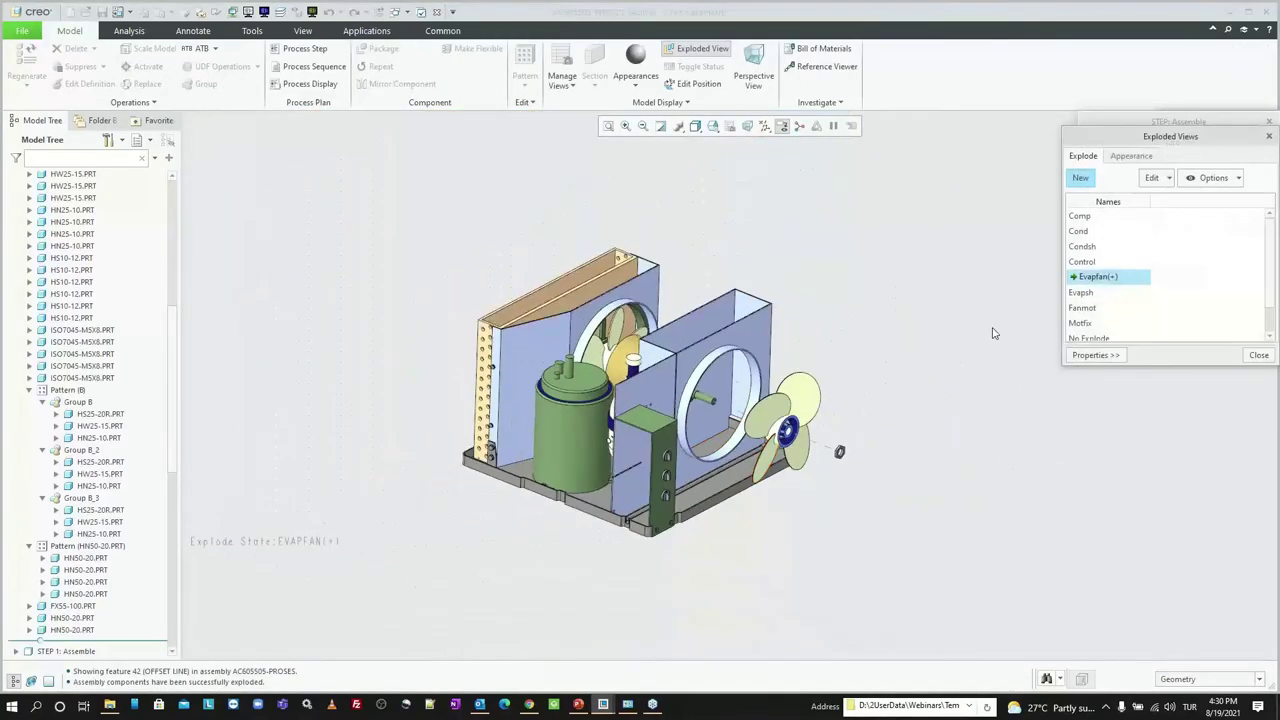
Step: Save the Evapfan explode state and commit the fan step as Step 11
{"action": "right_click", "coordinate": [1086, 283]}
{"action": "left_click", "coordinate": [1108, 304]}
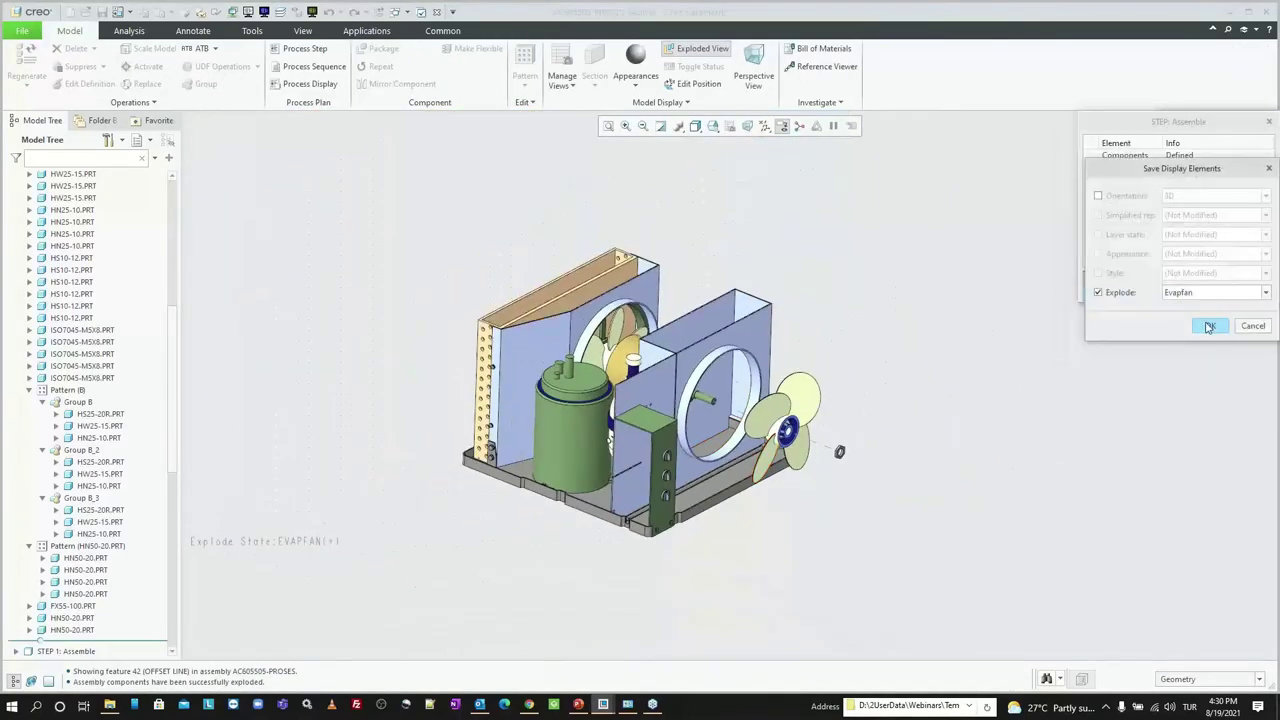
{"action": "left_click", "coordinate": [1205, 326]}
{"action": "left_click", "coordinate": [1257, 353]}
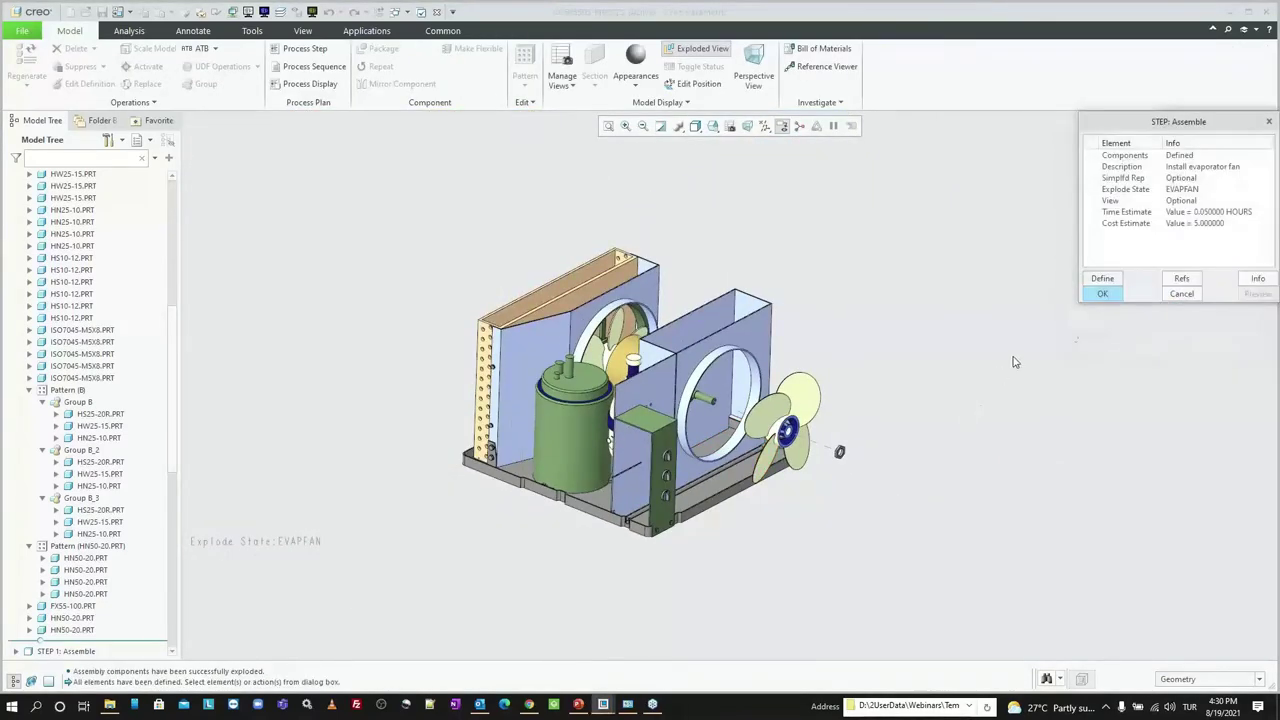
{"action": "left_click", "coordinate": [1104, 294]}
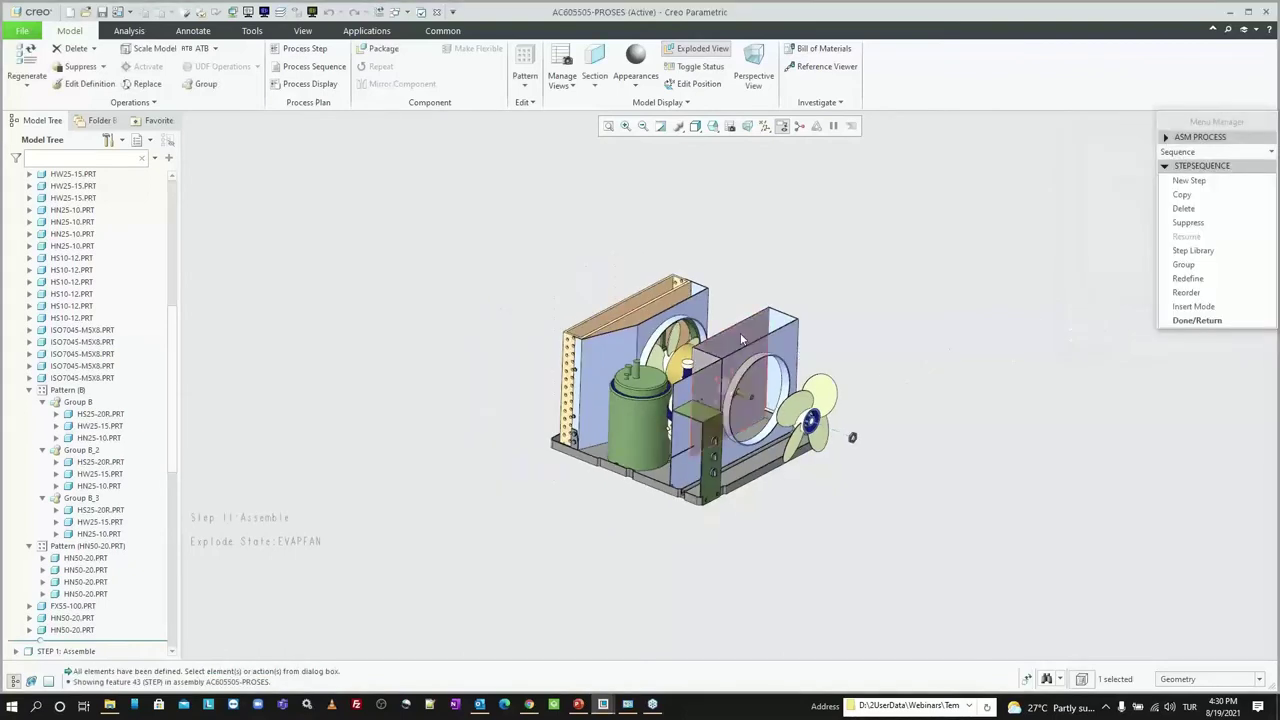
Step: Browse the Step 2 Assemble and Step 4 Lubricate process steps in the model tree
{"action": "scroll", "coordinate": [634, 448], "scroll_direction": "up", "scroll_amount": 1}
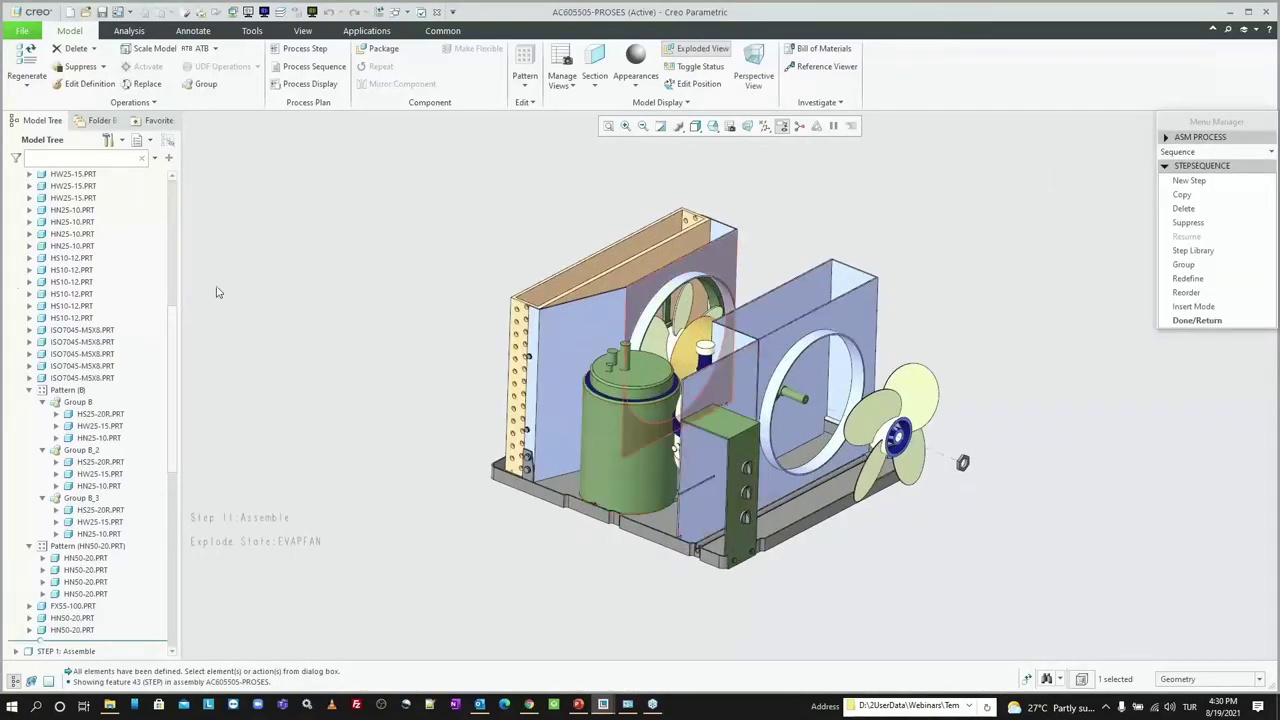
{"action": "scroll", "coordinate": [58, 290], "scroll_direction": "up", "scroll_amount": 10}
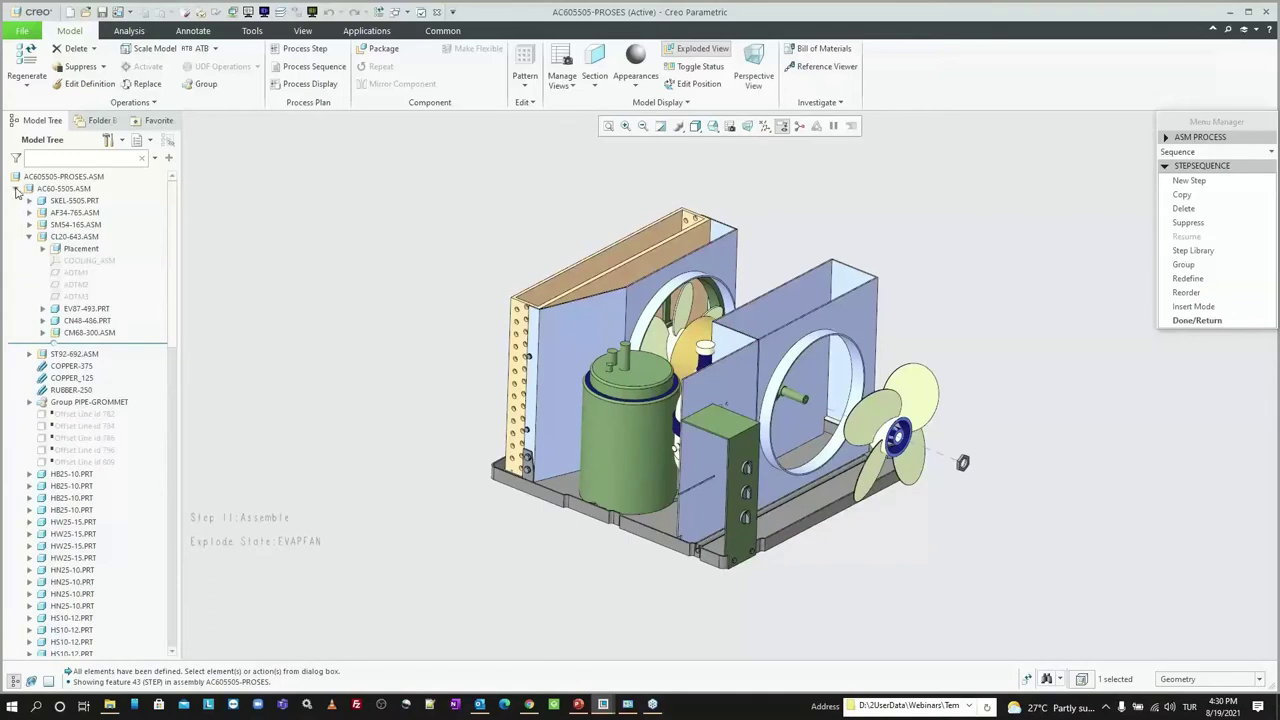
{"action": "left_click", "coordinate": [15, 188]}
{"action": "left_click", "coordinate": [62, 201]}
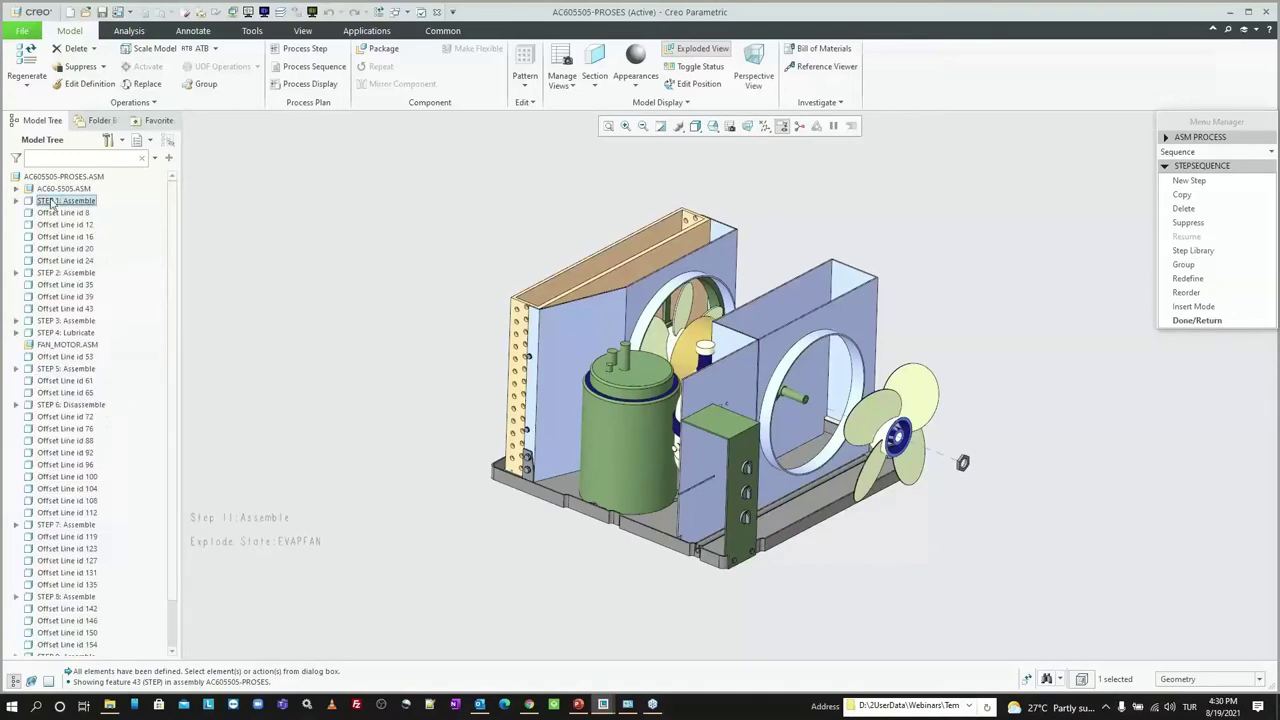
{"action": "left_click", "coordinate": [65, 273]}
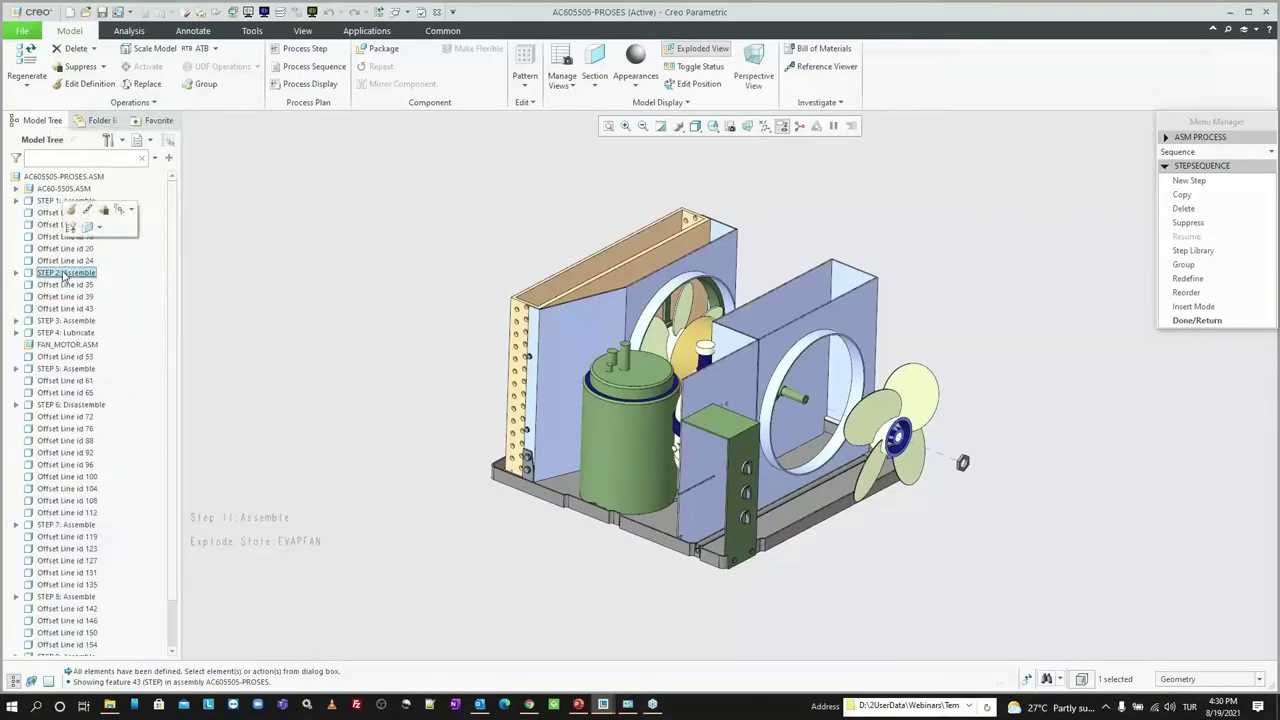
{"action": "left_click", "coordinate": [76, 334]}
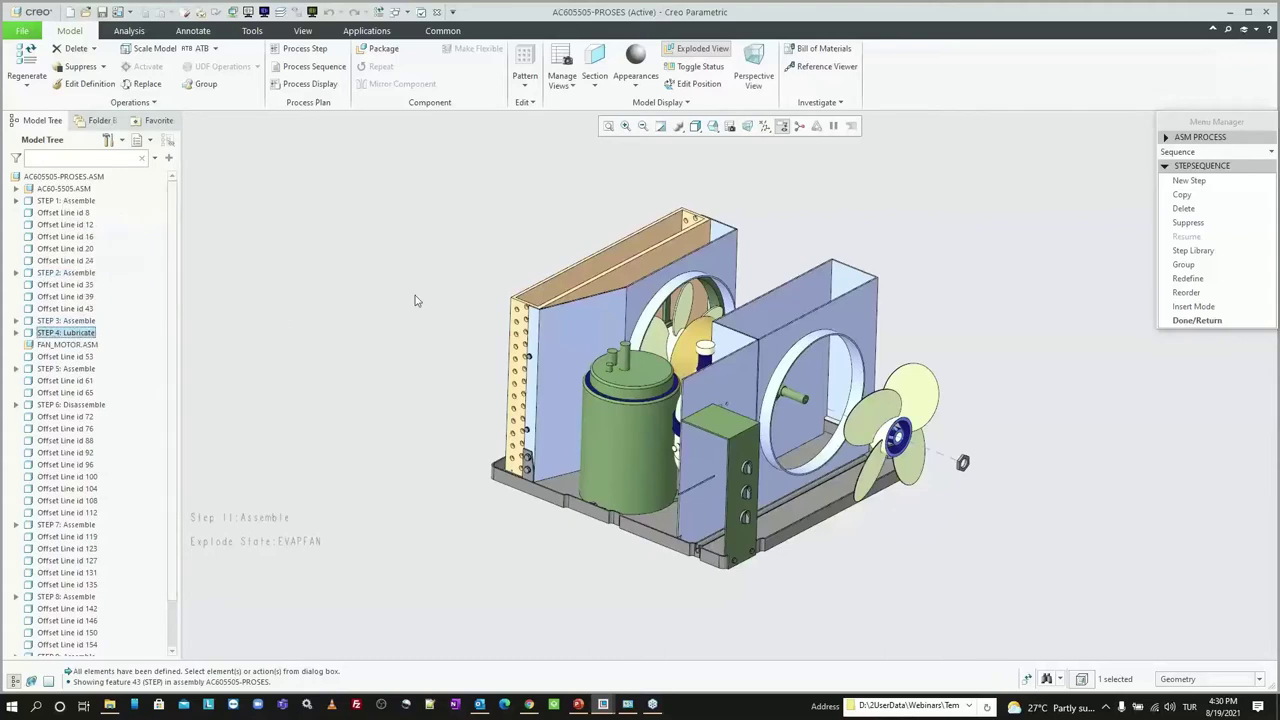
{"action": "left_click", "coordinate": [1205, 322]}
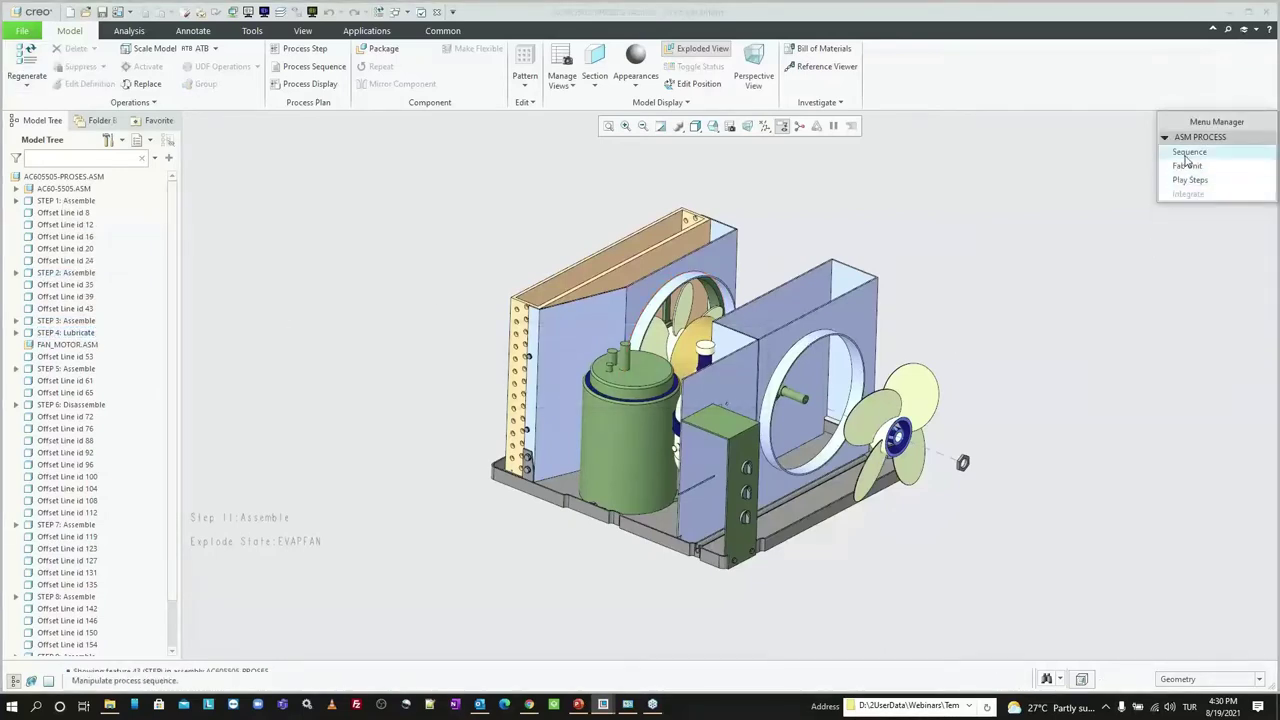
Step: Open Step 7 Assemble to review its time and cost estimates, discarding any changes
{"action": "left_click", "coordinate": [1185, 167]}
{"action": "left_click", "coordinate": [1188, 278]}
{"action": "left_click", "coordinate": [1188, 205]}
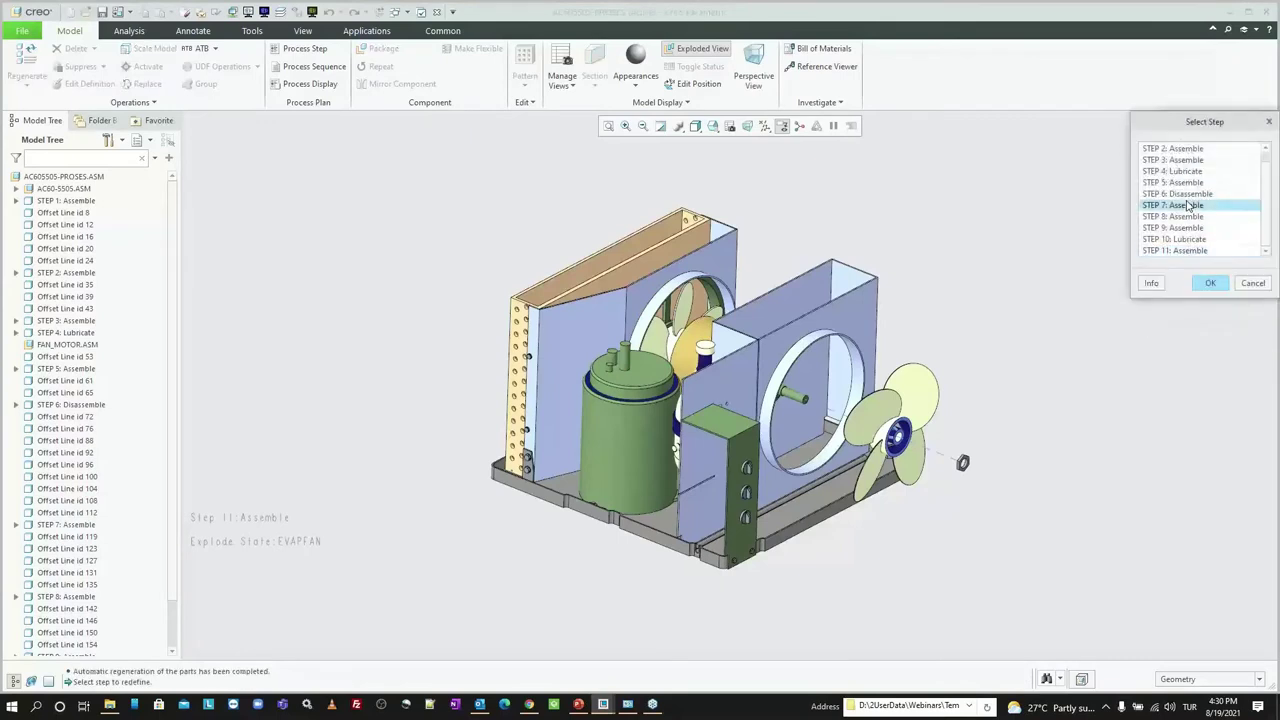
{"action": "left_click", "coordinate": [1208, 283]}
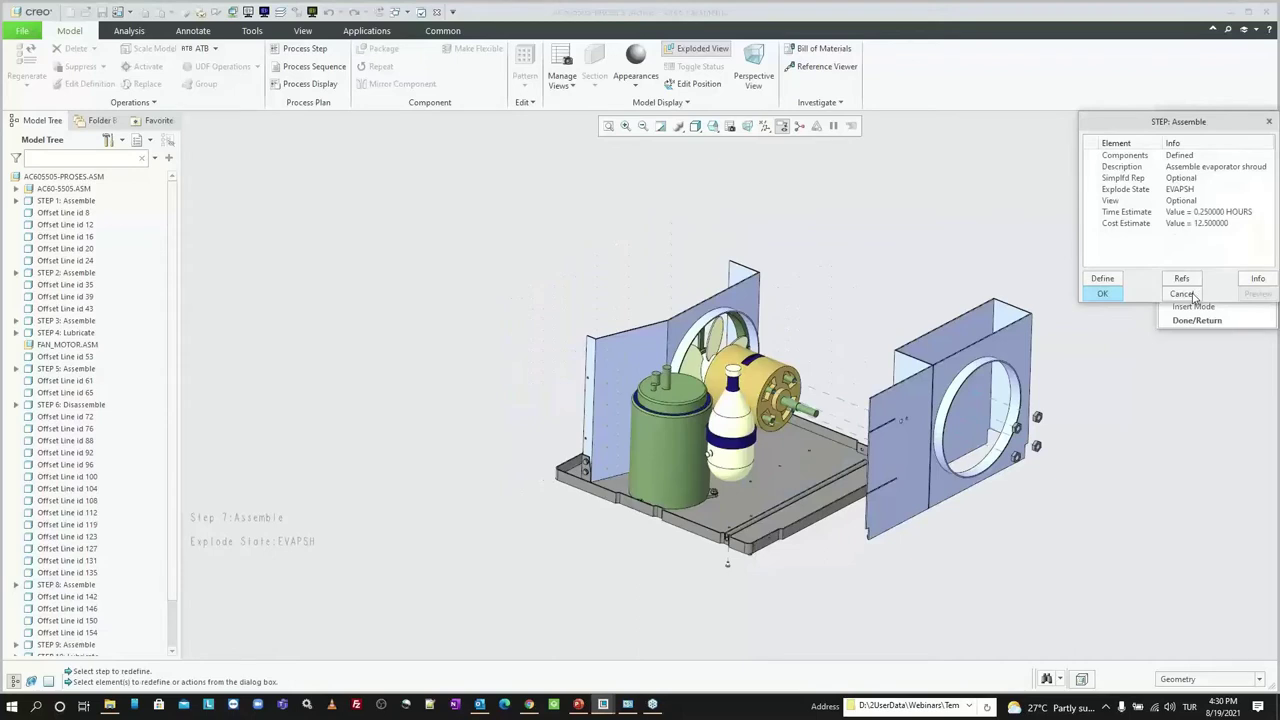
{"action": "left_click", "coordinate": [1183, 294]}
{"action": "left_click", "coordinate": [1201, 236]}
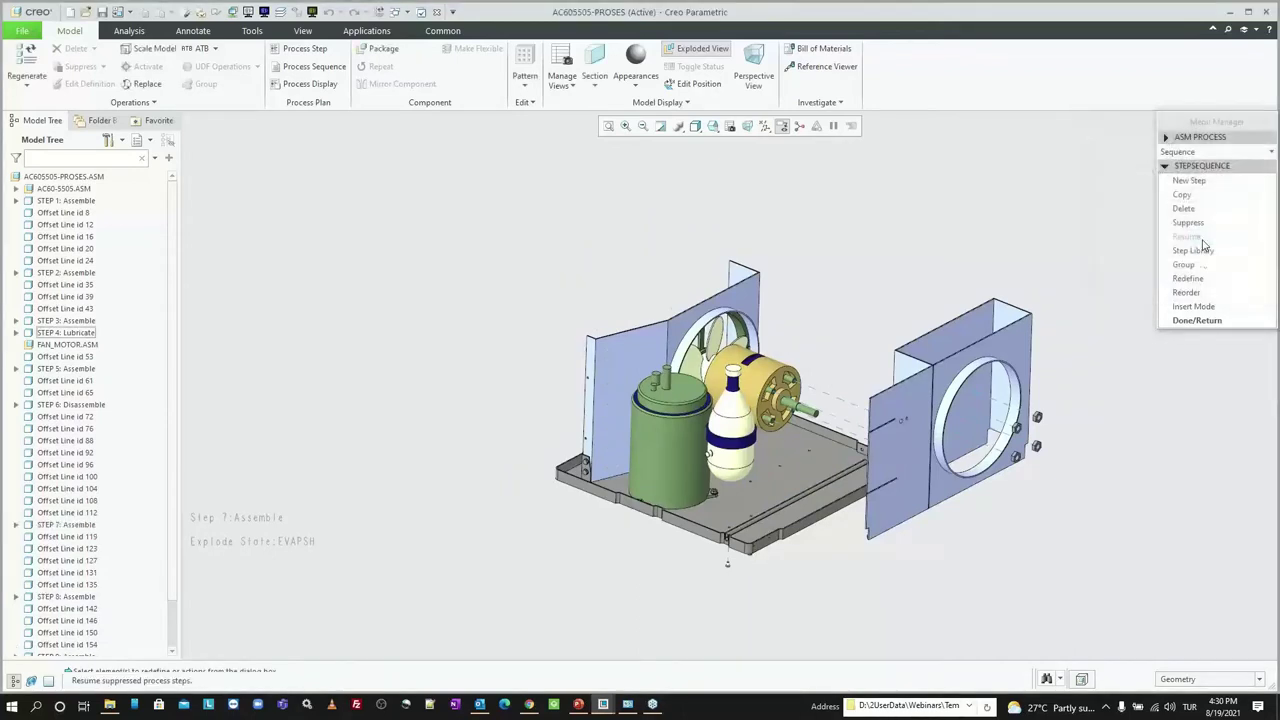
{"action": "left_click", "coordinate": [1200, 320]}
Step: Play forward through the process steps to the final fan-exploded stage
{"action": "left_click", "coordinate": [1190, 180]}
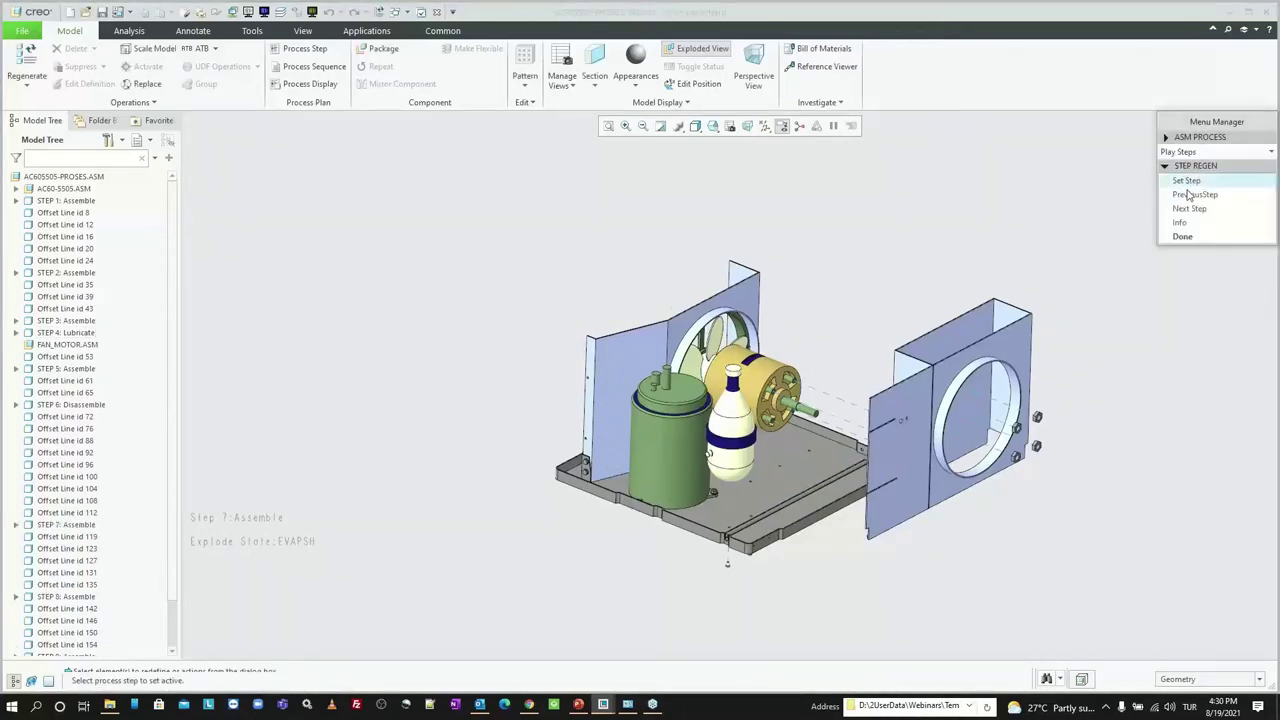
{"action": "left_click", "coordinate": [1200, 209]}
{"action": "left_click", "coordinate": [1189, 208]}
{"action": "left_click", "coordinate": [1189, 208]}
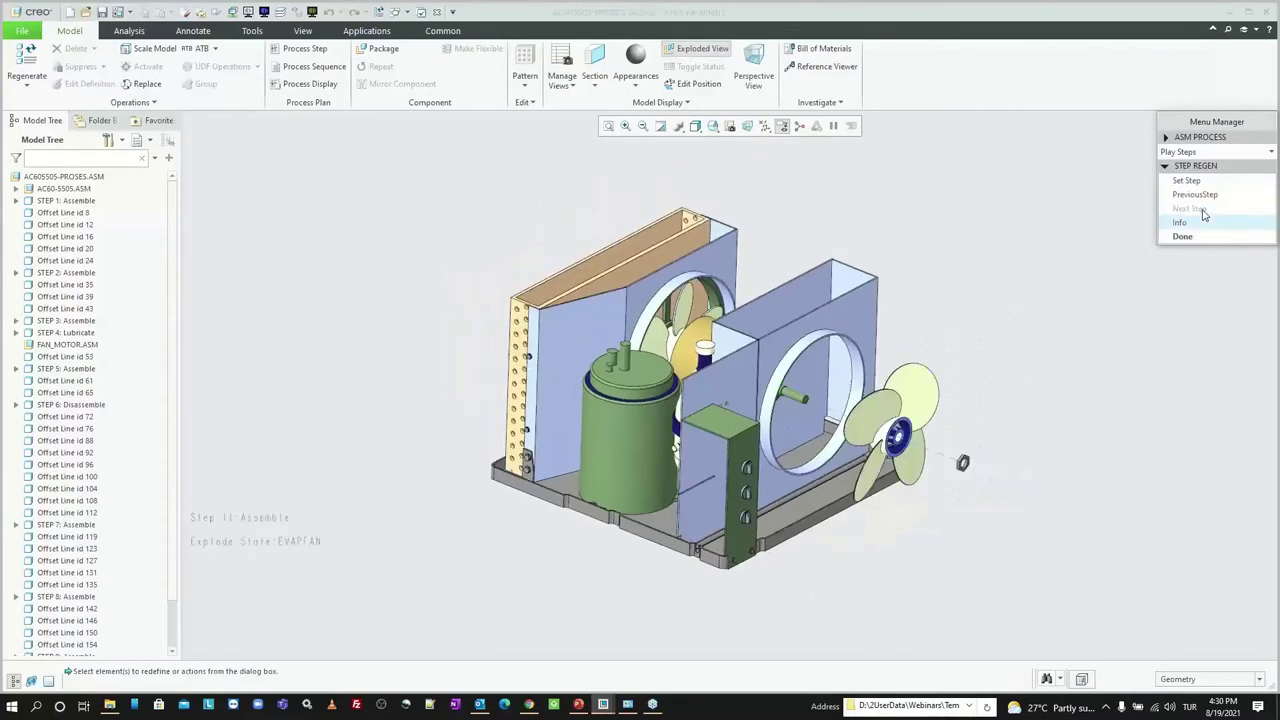
{"action": "left_click", "coordinate": [1182, 236]}
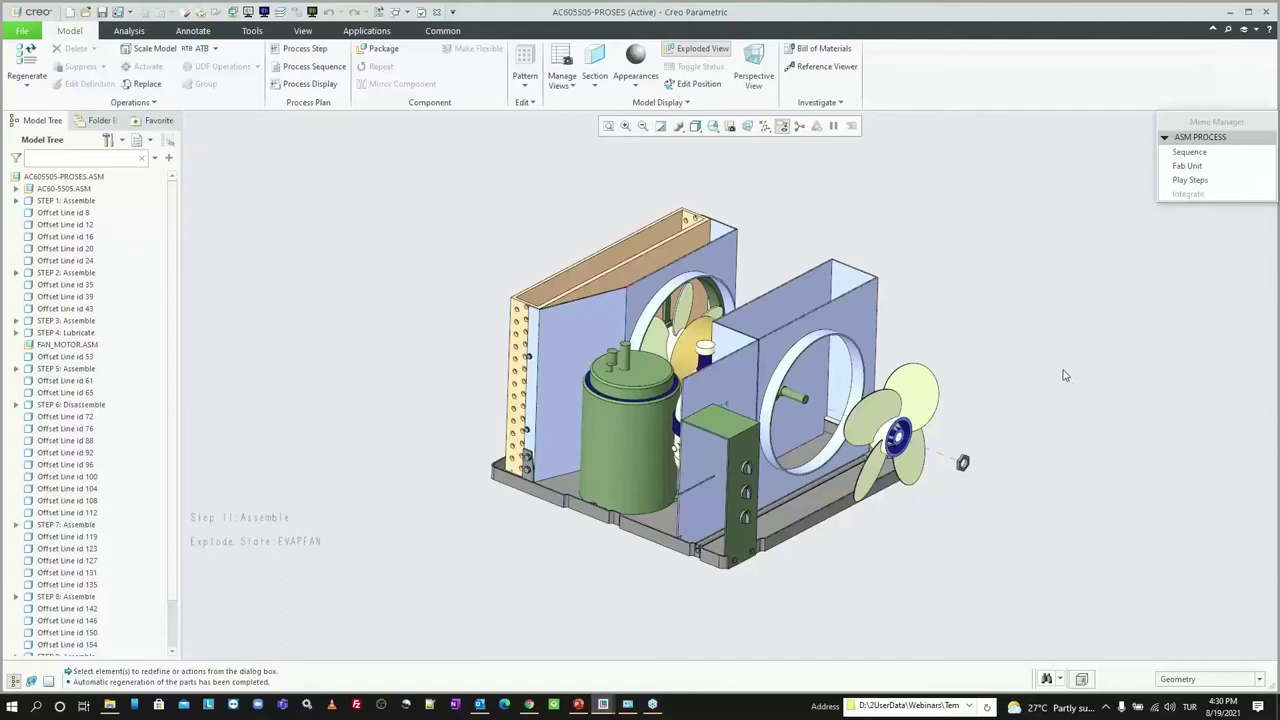
{"action": "key", "text": "ctrl+n"}
Step: Set up a new drawing named after its model, empty with a format
{"action": "left_click", "coordinate": [572, 335]}
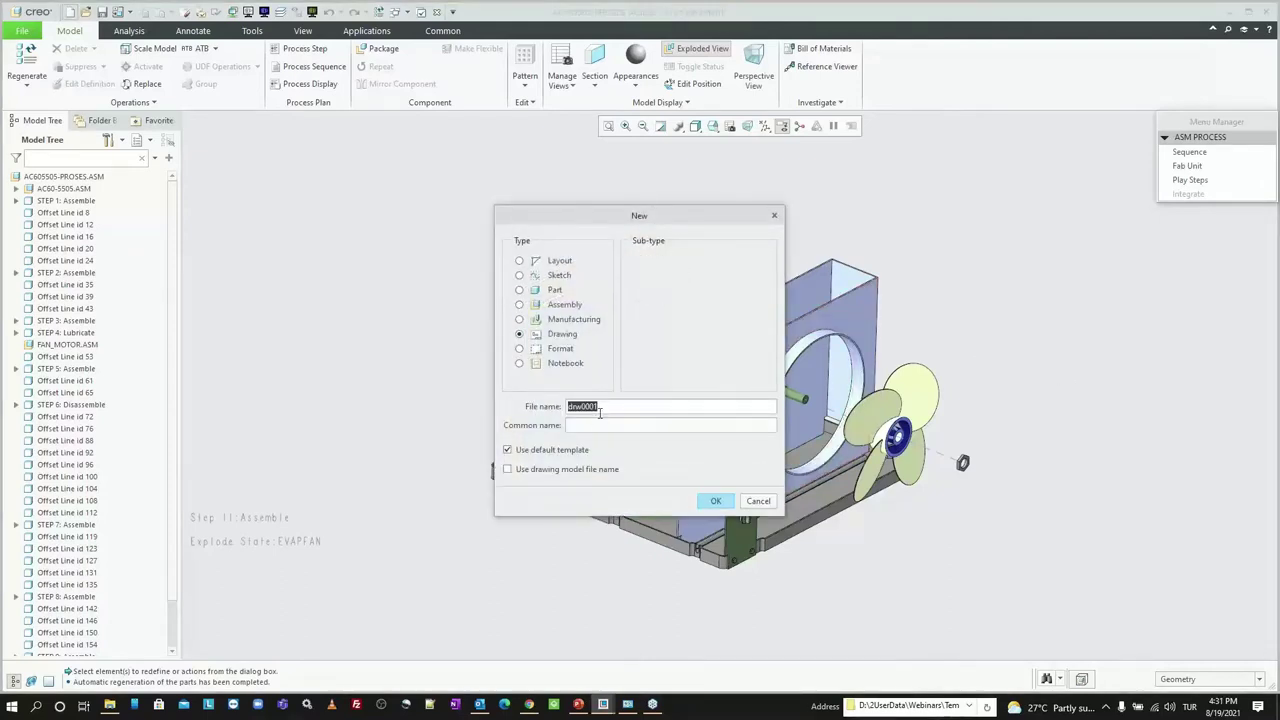
{"action": "type", "text": "ac60"}
{"action": "left_click", "coordinate": [508, 470]}
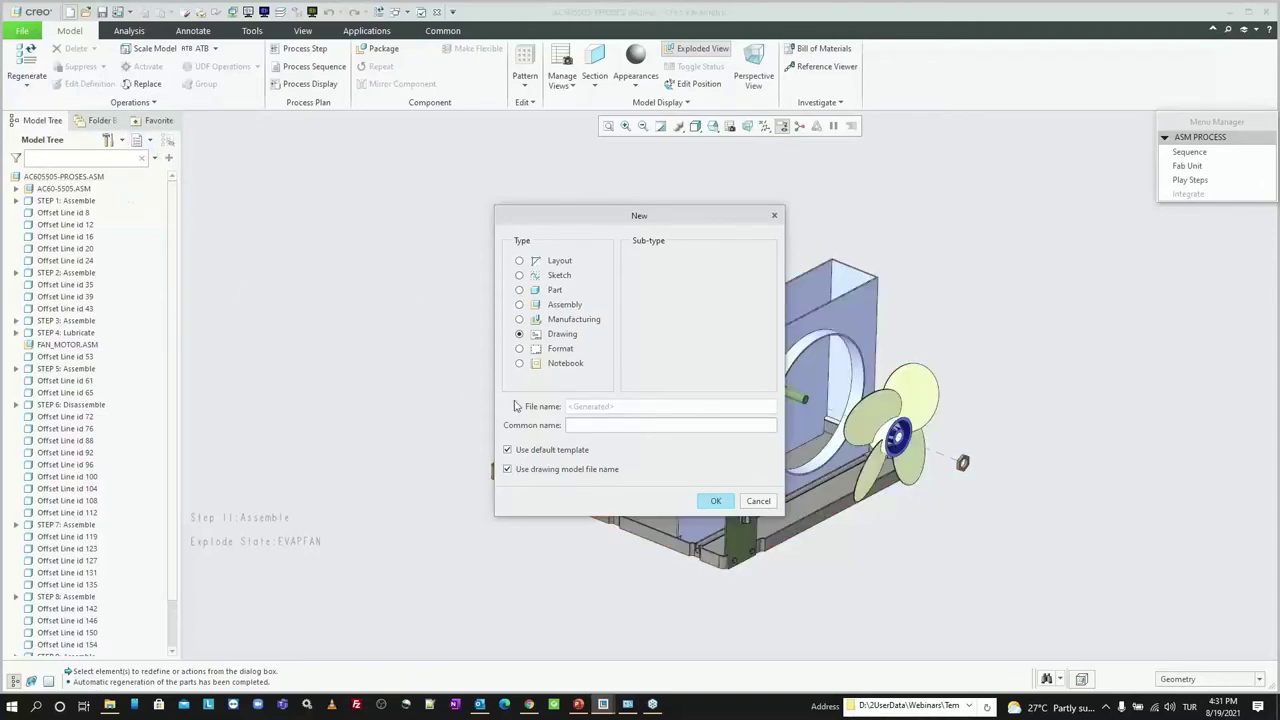
{"action": "left_click", "coordinate": [712, 500]}
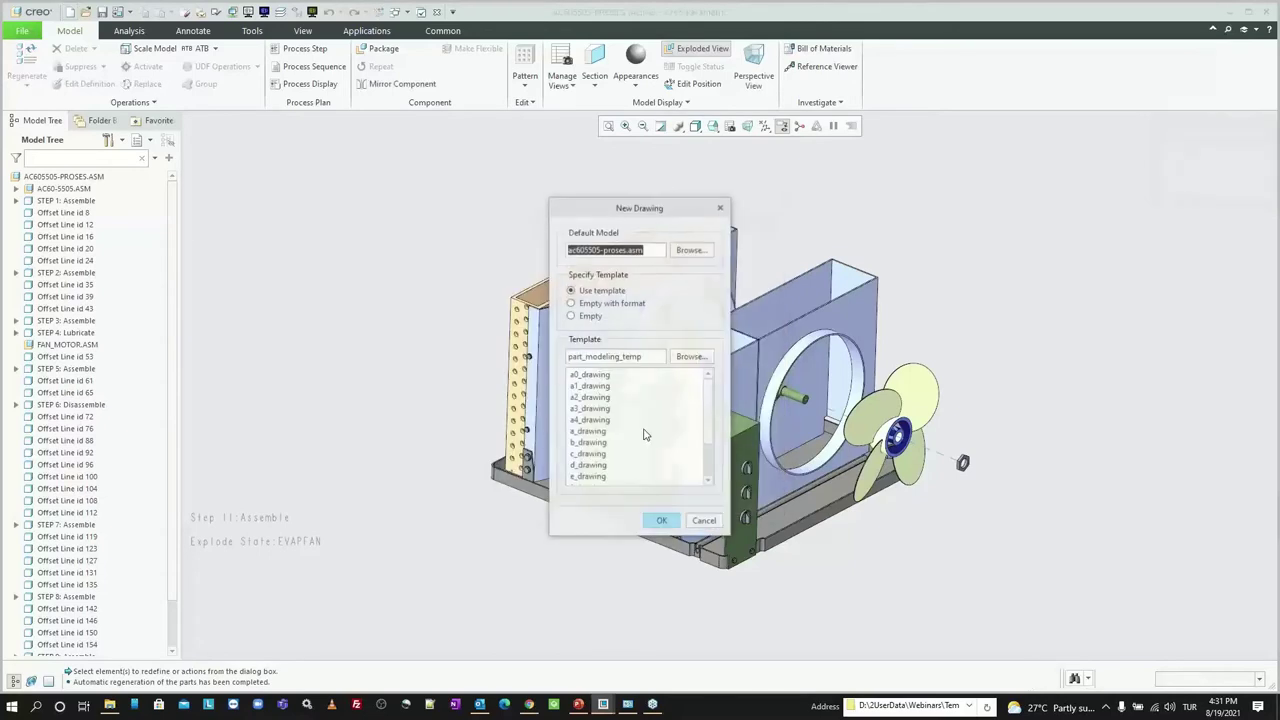
{"action": "left_click", "coordinate": [612, 304]}
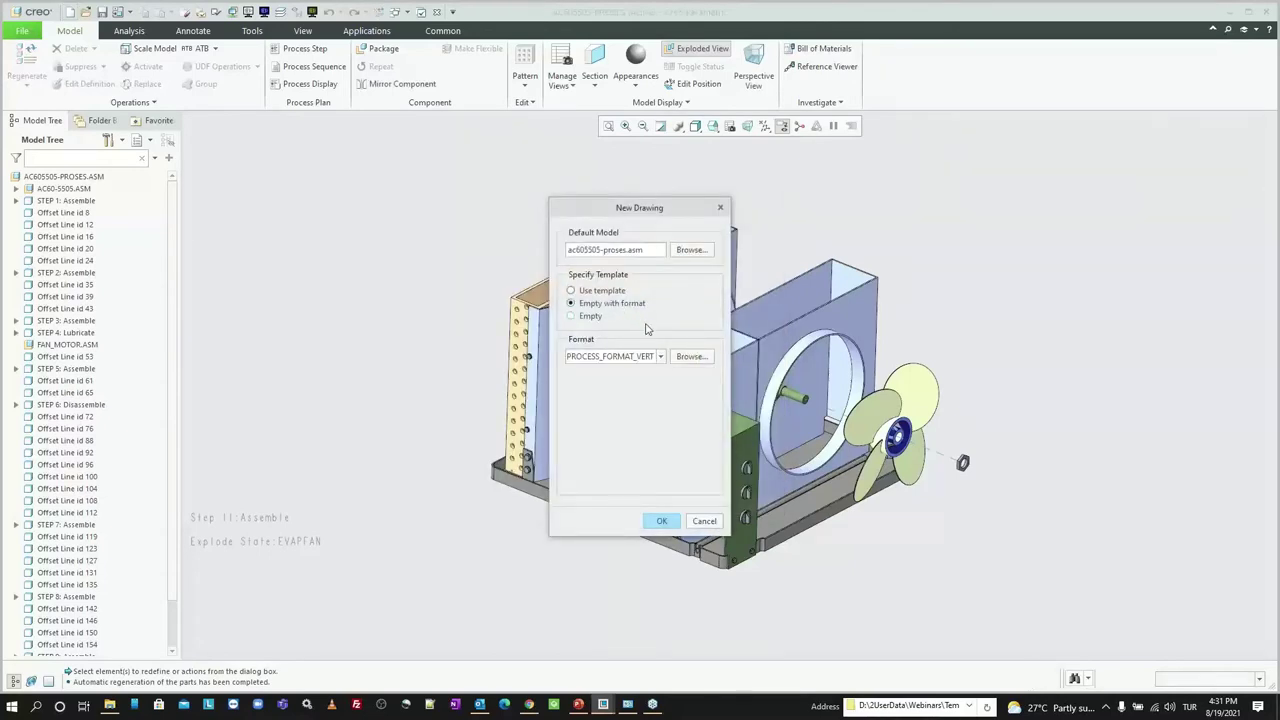
Step: Pick a4_process_format_vert.frm, then cancel the drawing and browse File Open to the Desktop
{"action": "left_click", "coordinate": [692, 360]}
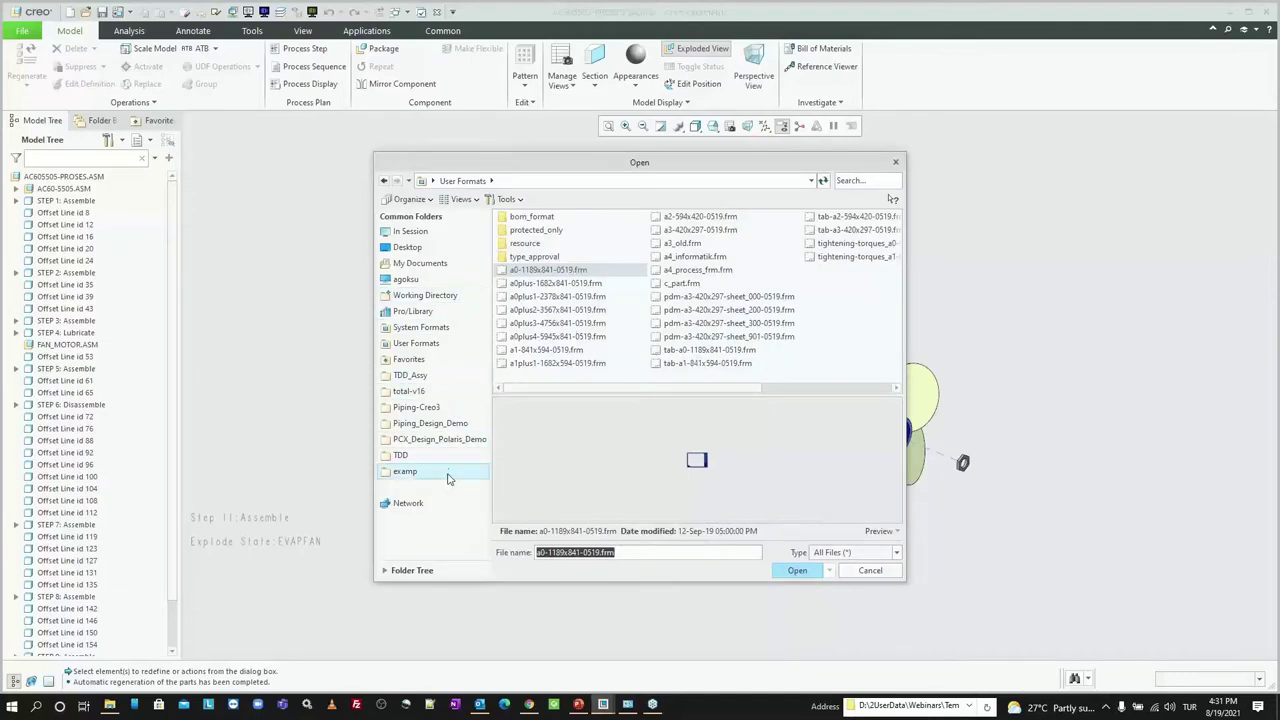
{"action": "left_click", "coordinate": [445, 471]}
{"action": "left_click", "coordinate": [587, 233]}
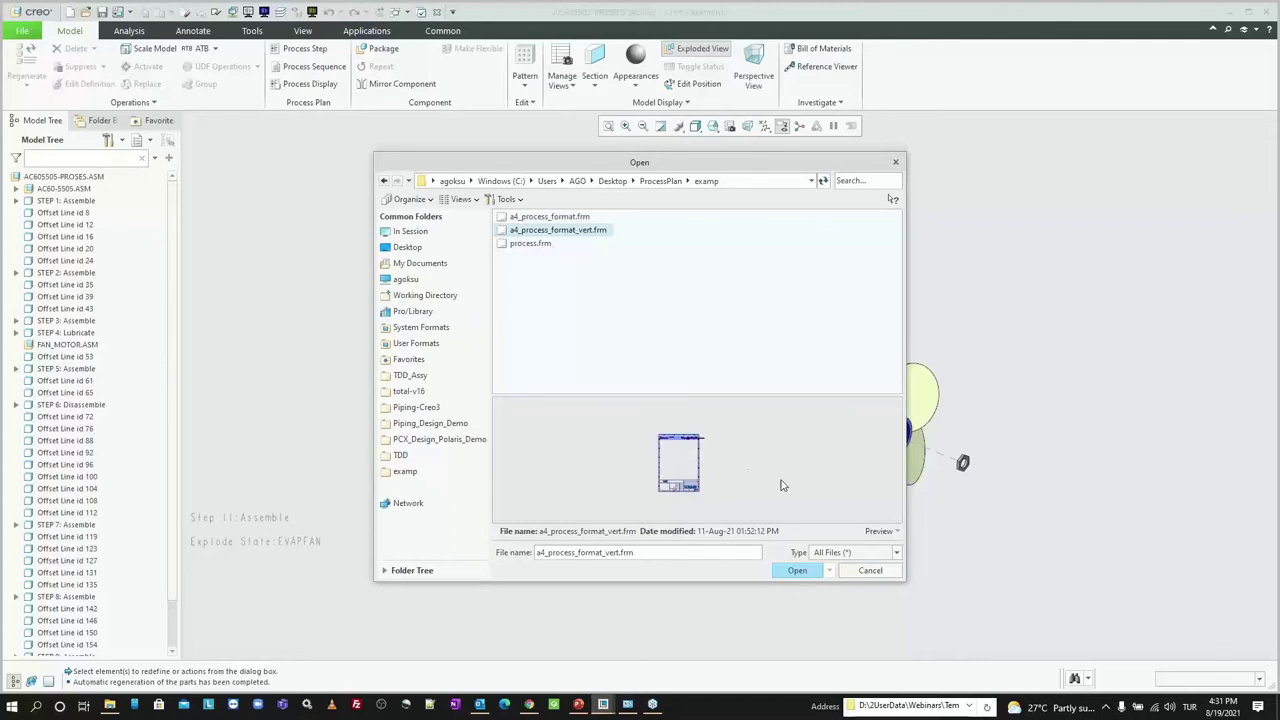
{"action": "left_click", "coordinate": [820, 570]}
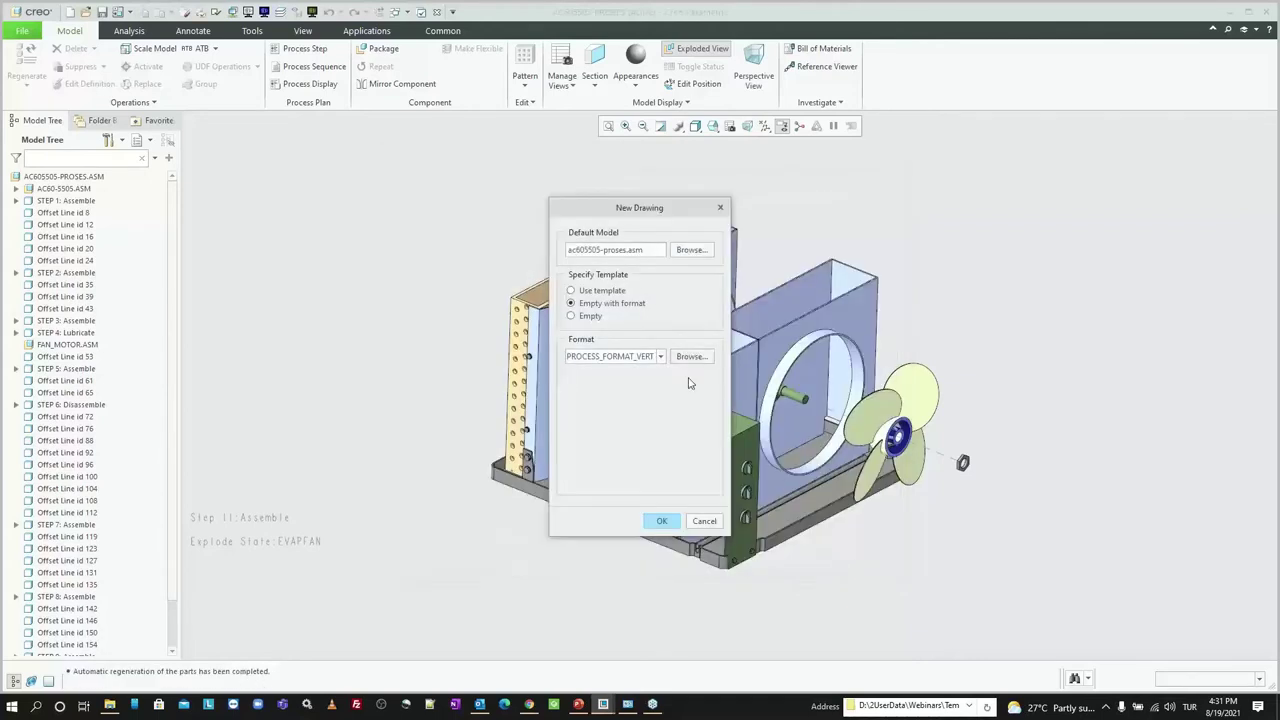
{"action": "left_click", "coordinate": [704, 521]}
{"action": "left_click", "coordinate": [657, 395]}
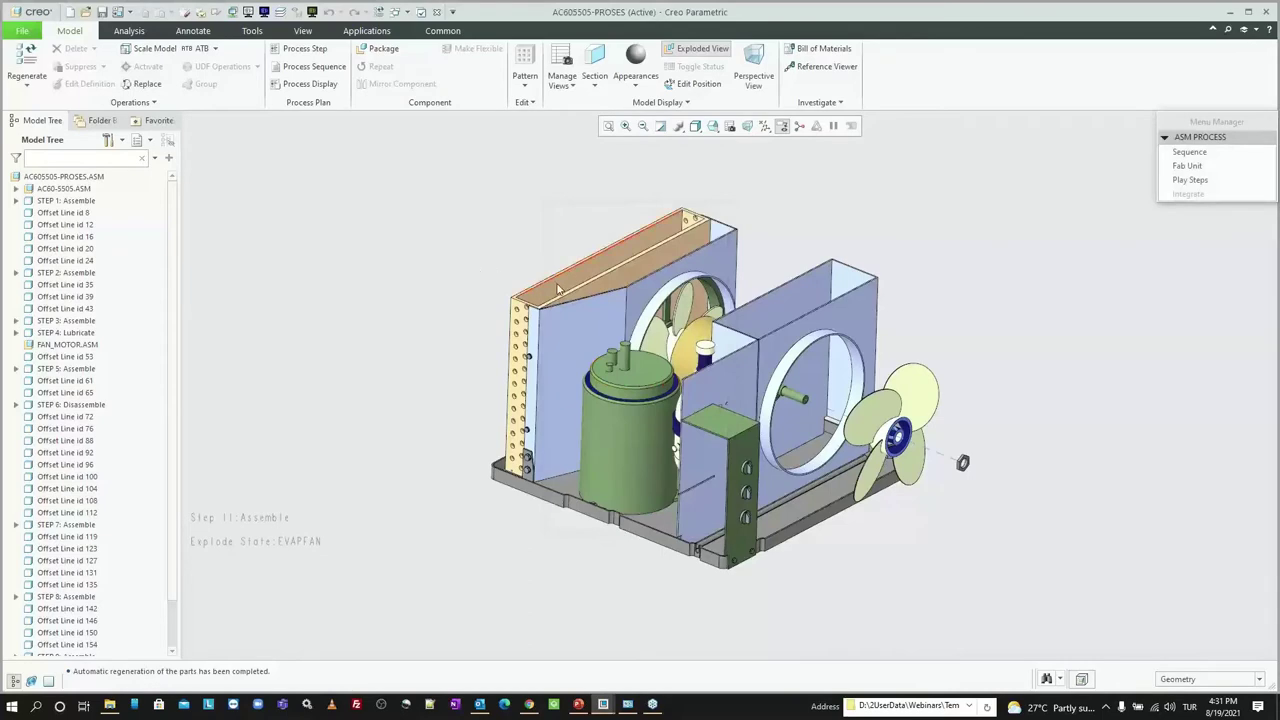
{"action": "key", "text": "ctrl+o"}
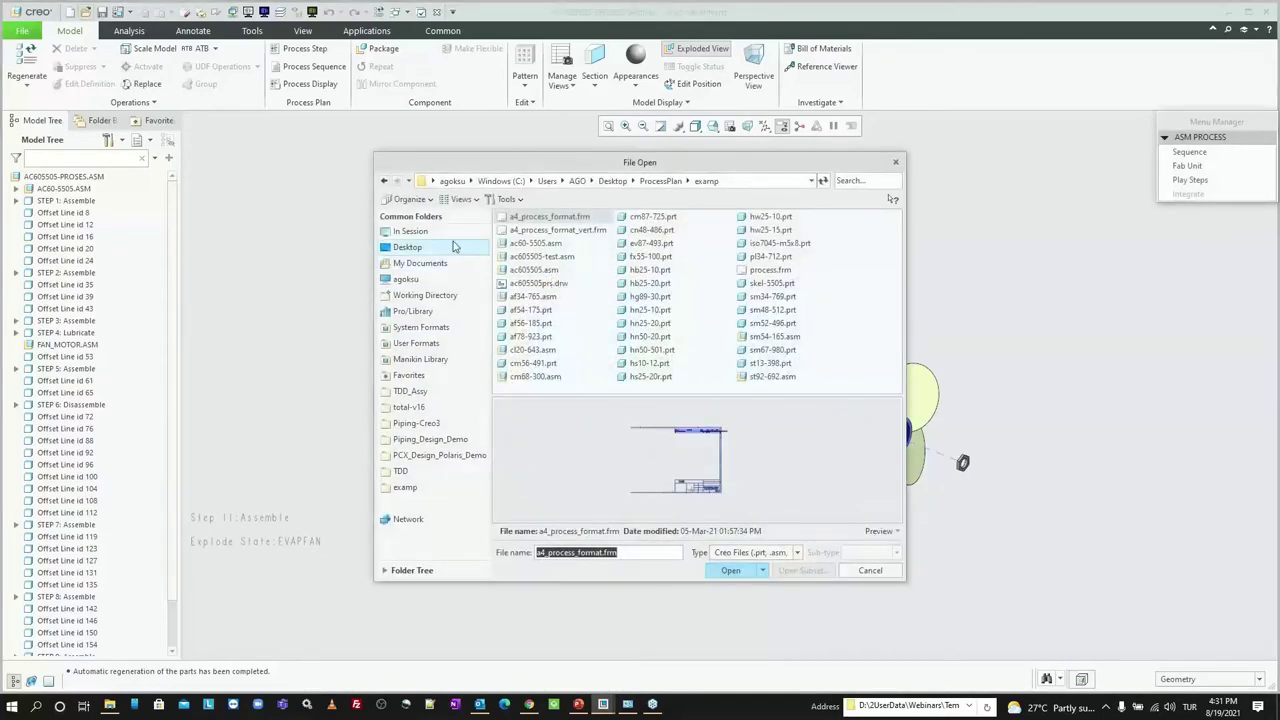
{"action": "left_click", "coordinate": [450, 247]}
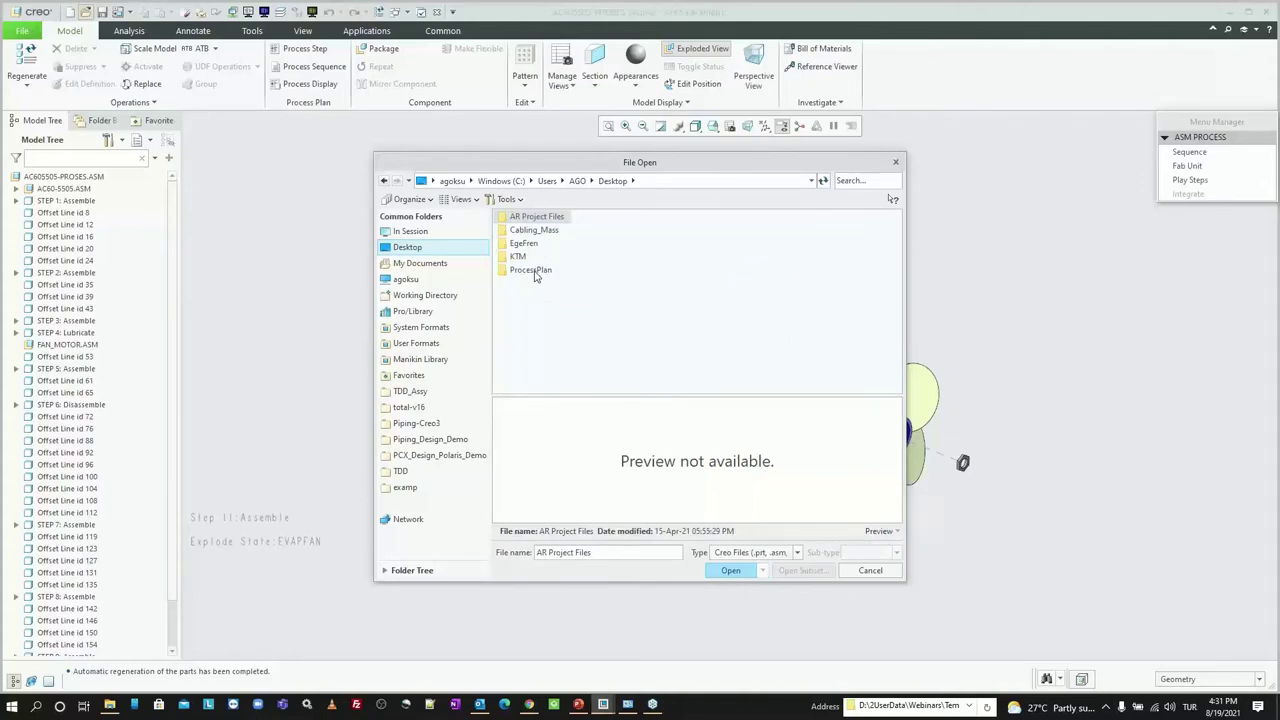
Step: Navigate Desktop > ProcessPlan > examp and open a4_process_format_vert.frm
{"action": "double_click", "coordinate": [531, 272]}
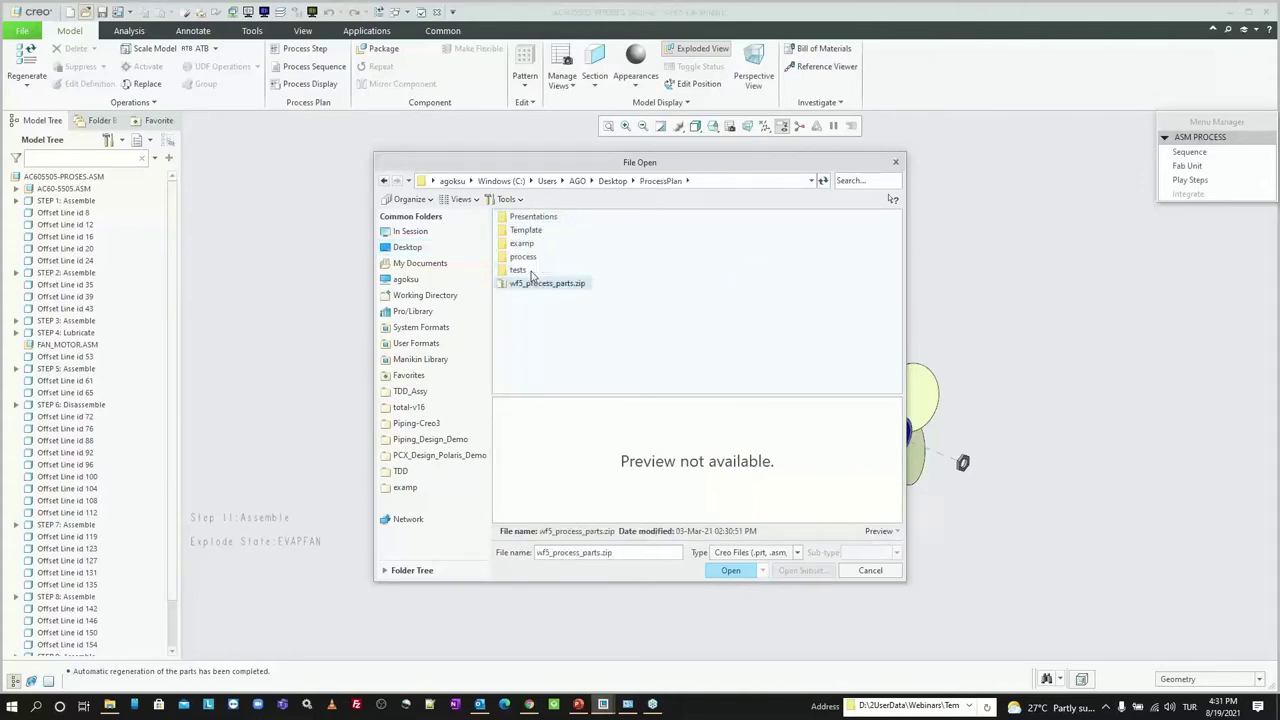
{"action": "left_click", "coordinate": [478, 249]}
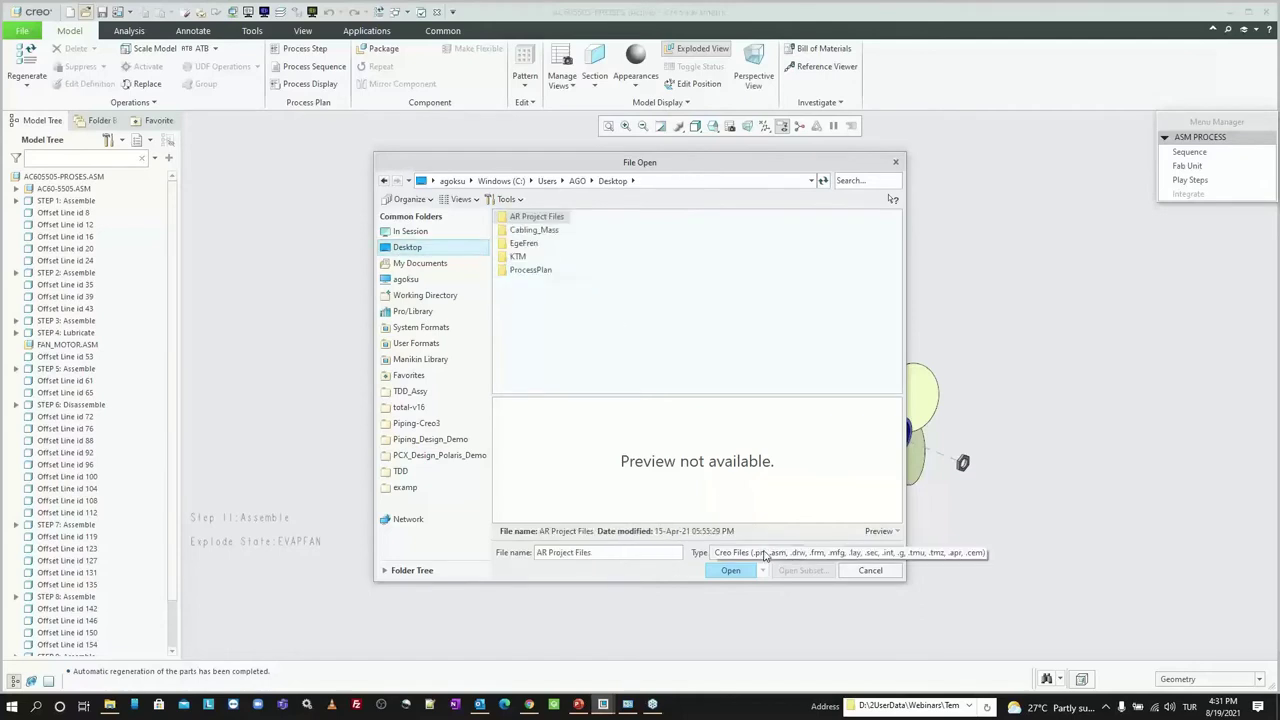
{"action": "double_click", "coordinate": [528, 270]}
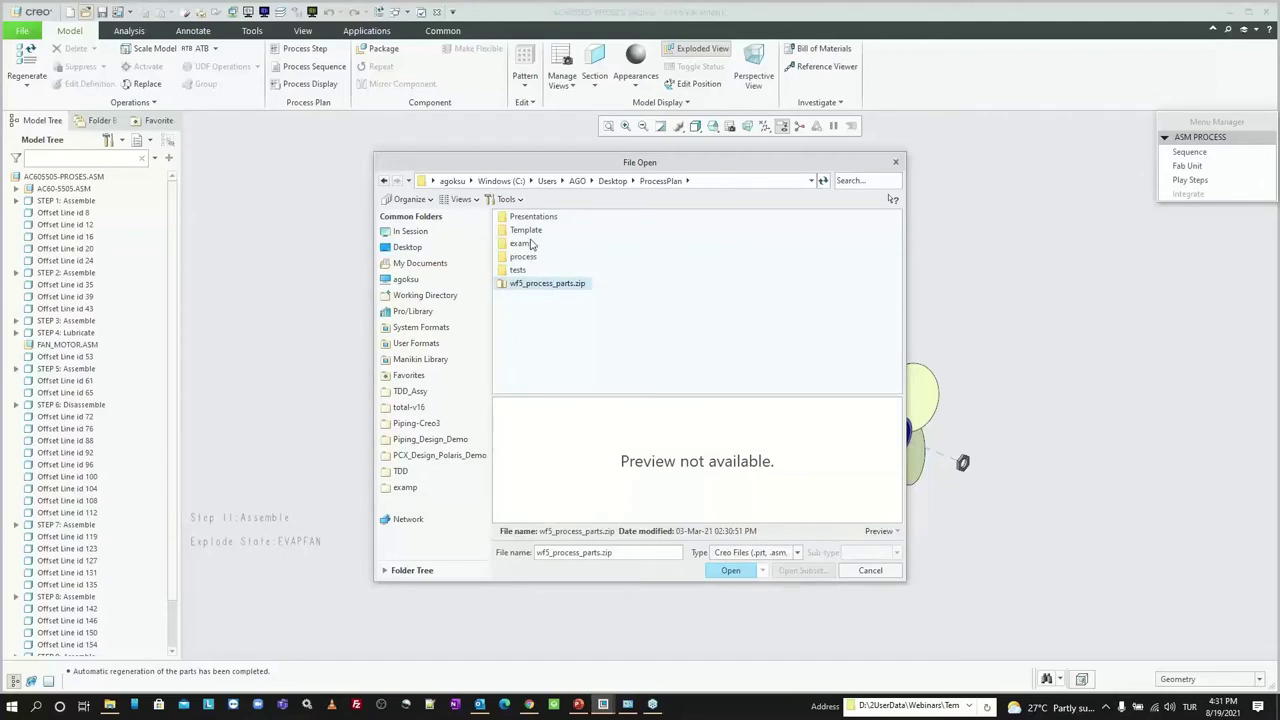
{"action": "double_click", "coordinate": [521, 243]}
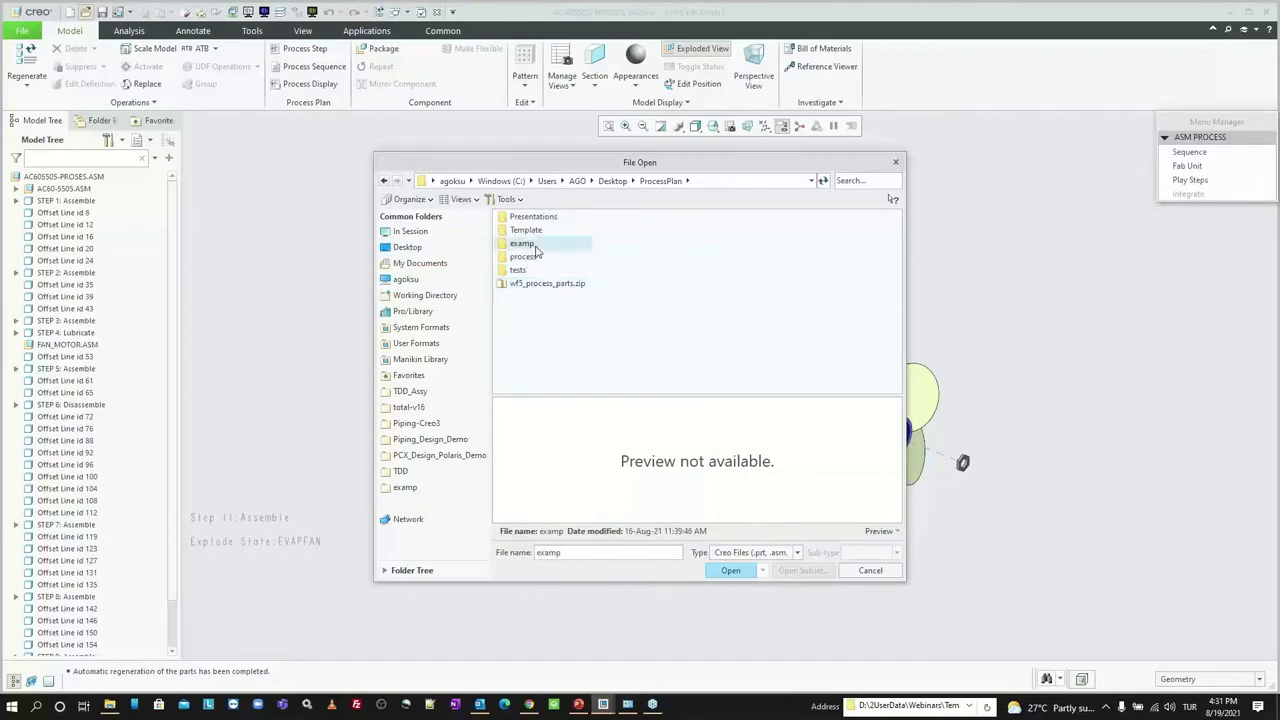
{"action": "left_click", "coordinate": [563, 232]}
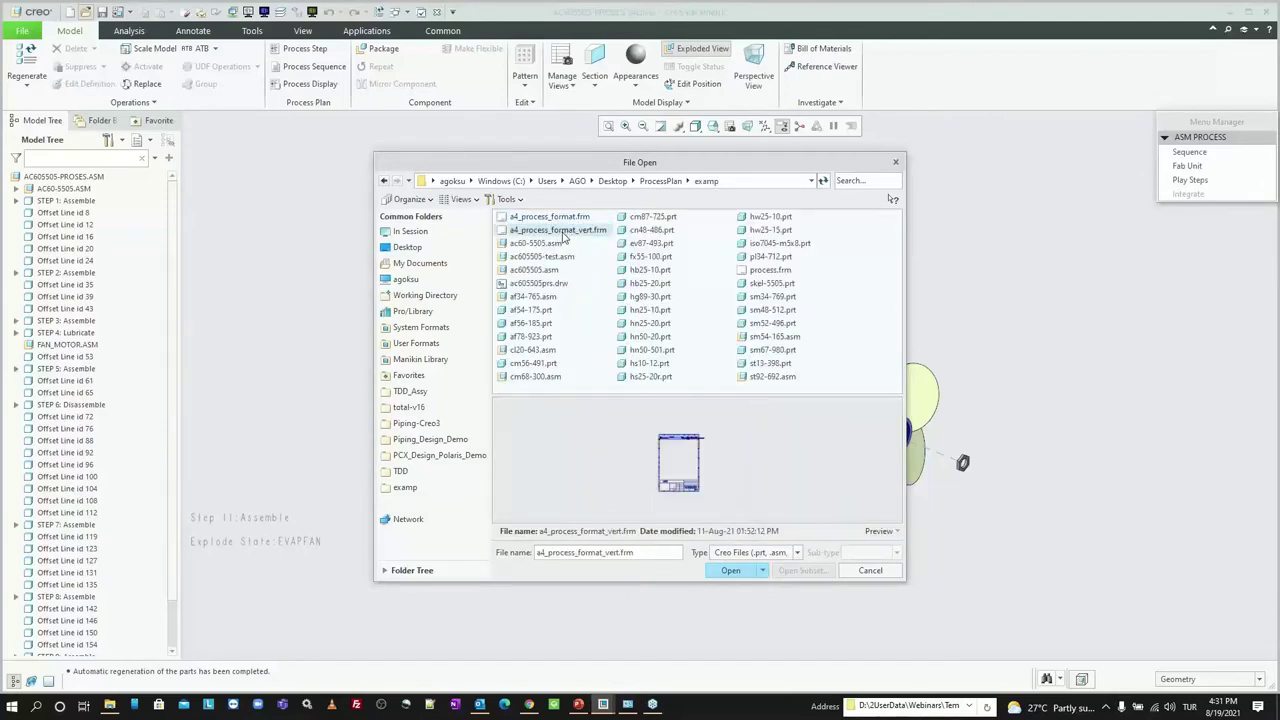
{"action": "double_click", "coordinate": [563, 232]}
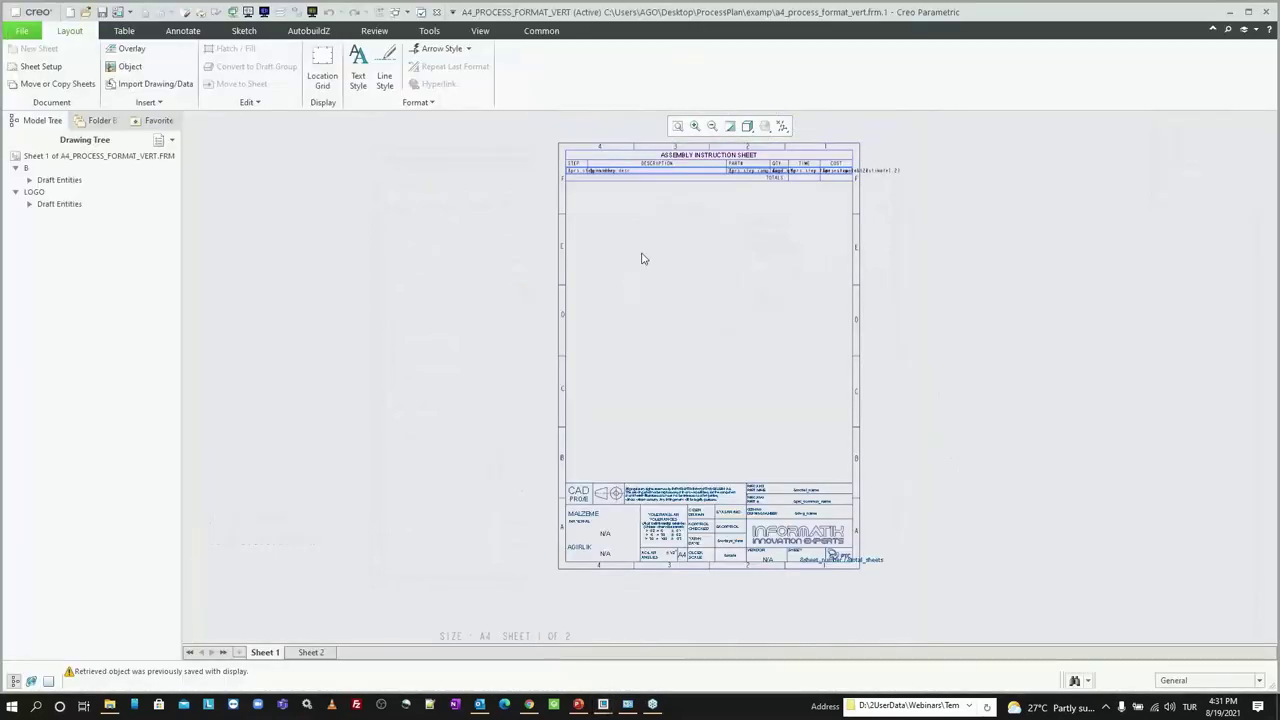
Step: Zoom into the format and flip between Sheet 1 and Sheet 2
{"action": "left_click", "coordinate": [312, 12]}
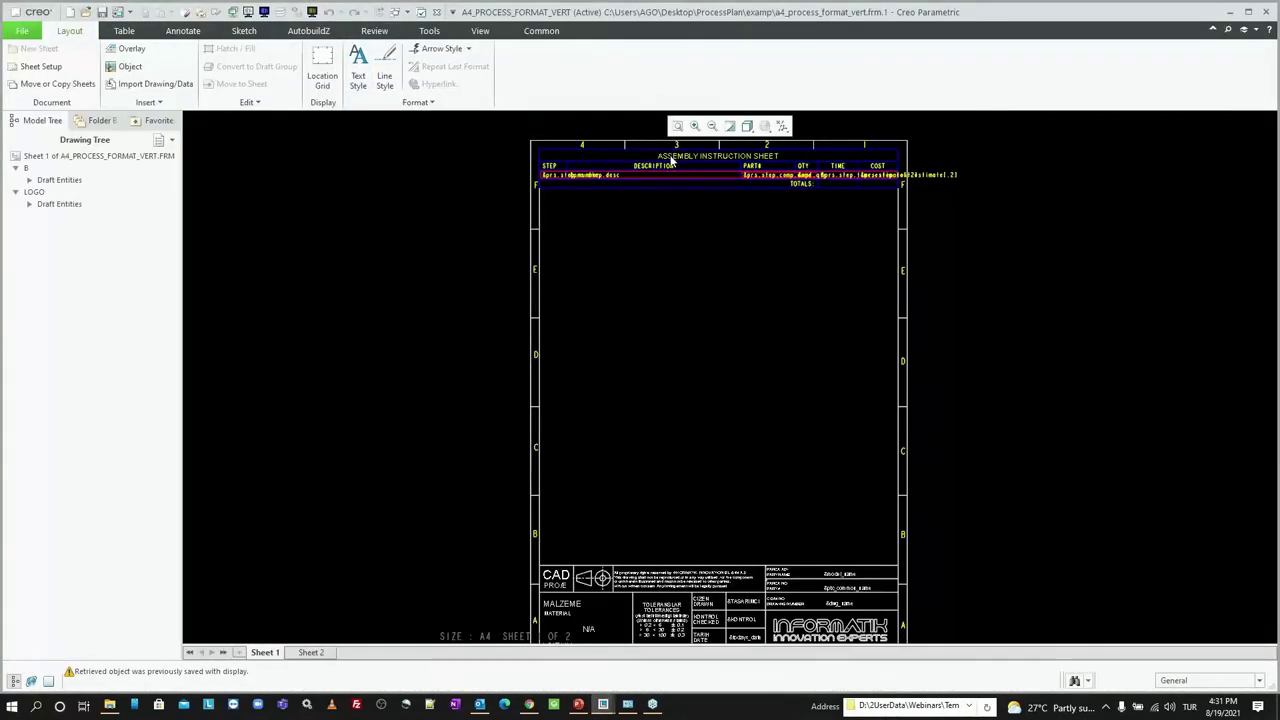
{"action": "scroll", "coordinate": [489, 437], "scroll_direction": "up", "scroll_amount": 1}
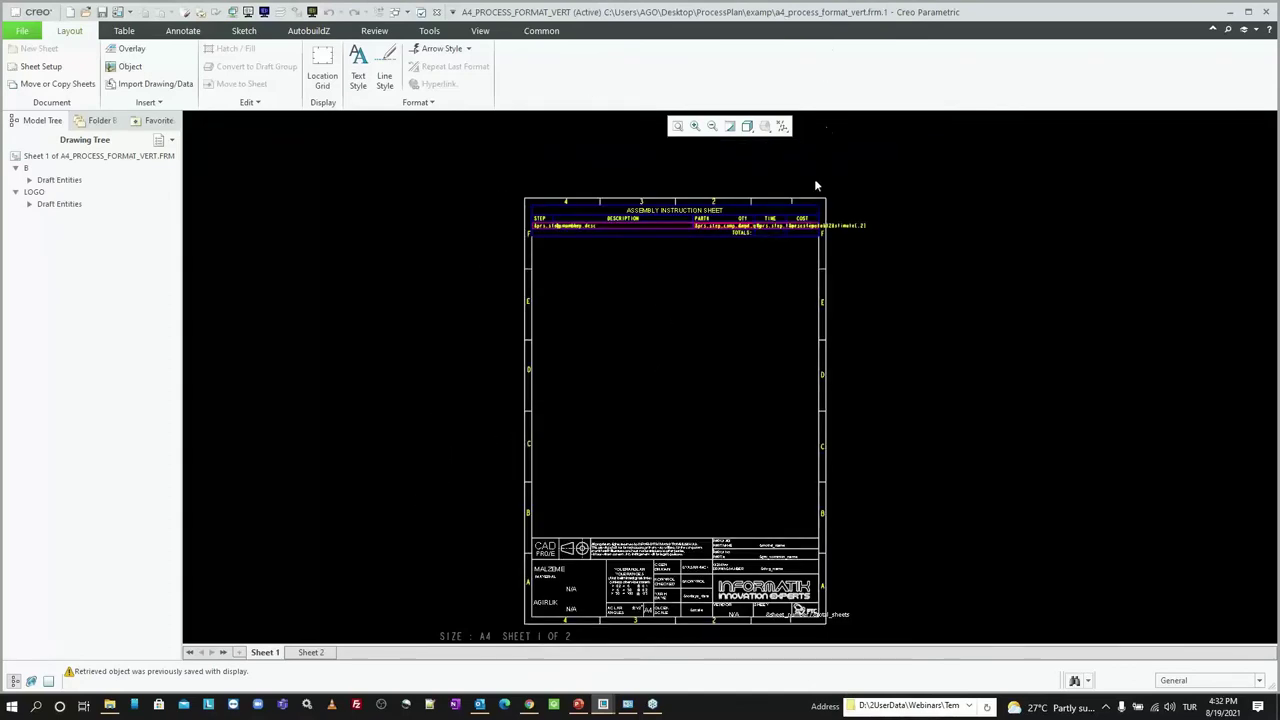
{"action": "left_click", "coordinate": [308, 653]}
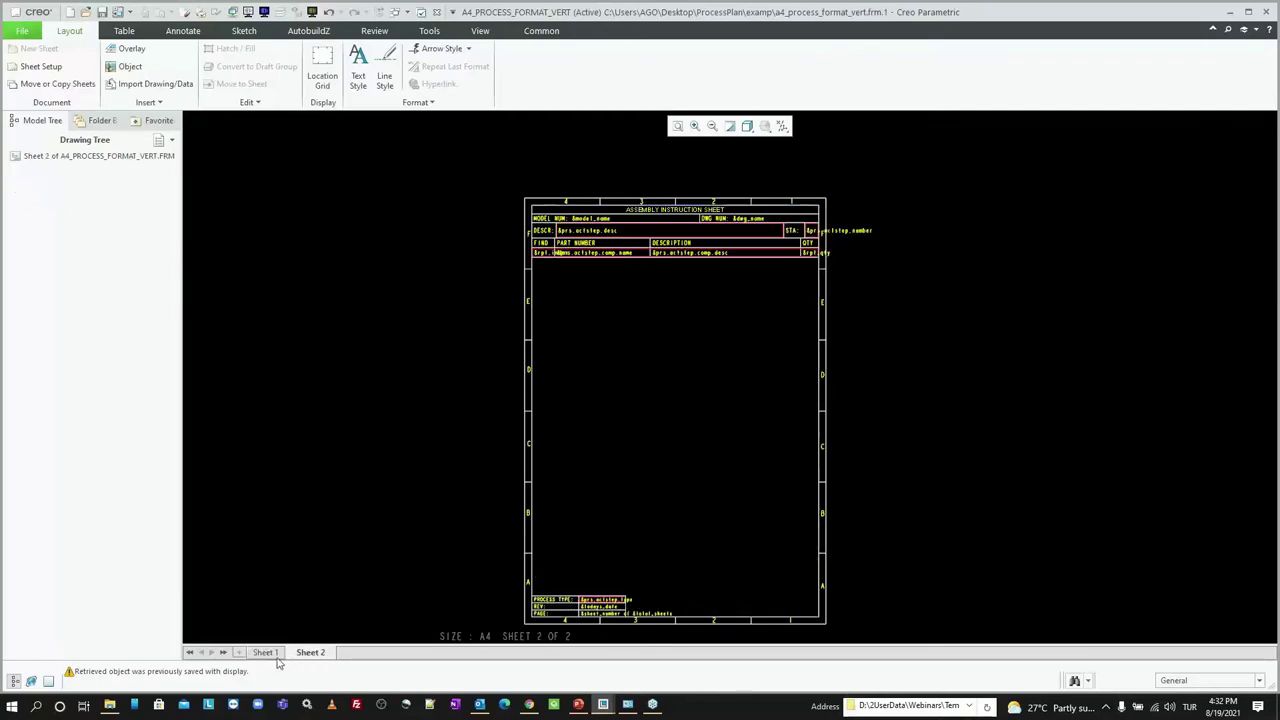
{"action": "left_click", "coordinate": [266, 653]}
{"action": "left_click", "coordinate": [310, 653]}
{"action": "left_click", "coordinate": [265, 652]}
{"action": "scroll", "coordinate": [657, 188], "scroll_direction": "up", "scroll_amount": 2}
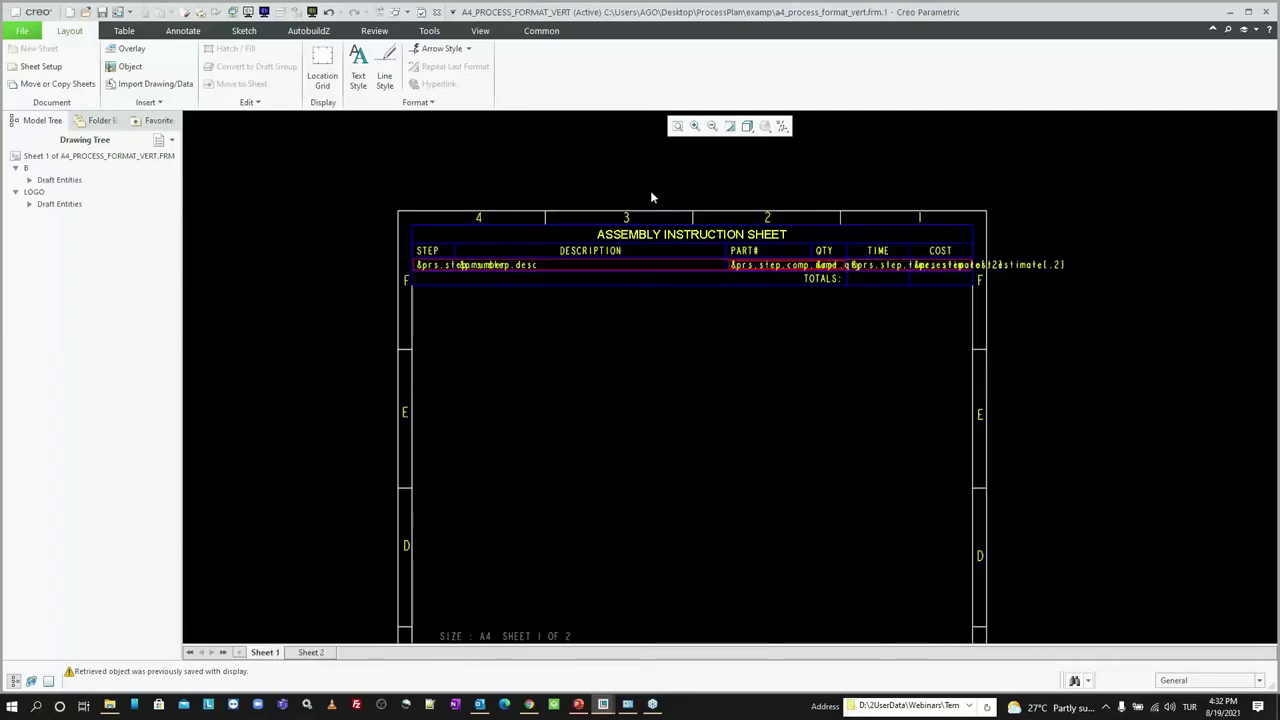
{"action": "scroll", "coordinate": [651, 198], "scroll_direction": "up", "scroll_amount": 1}
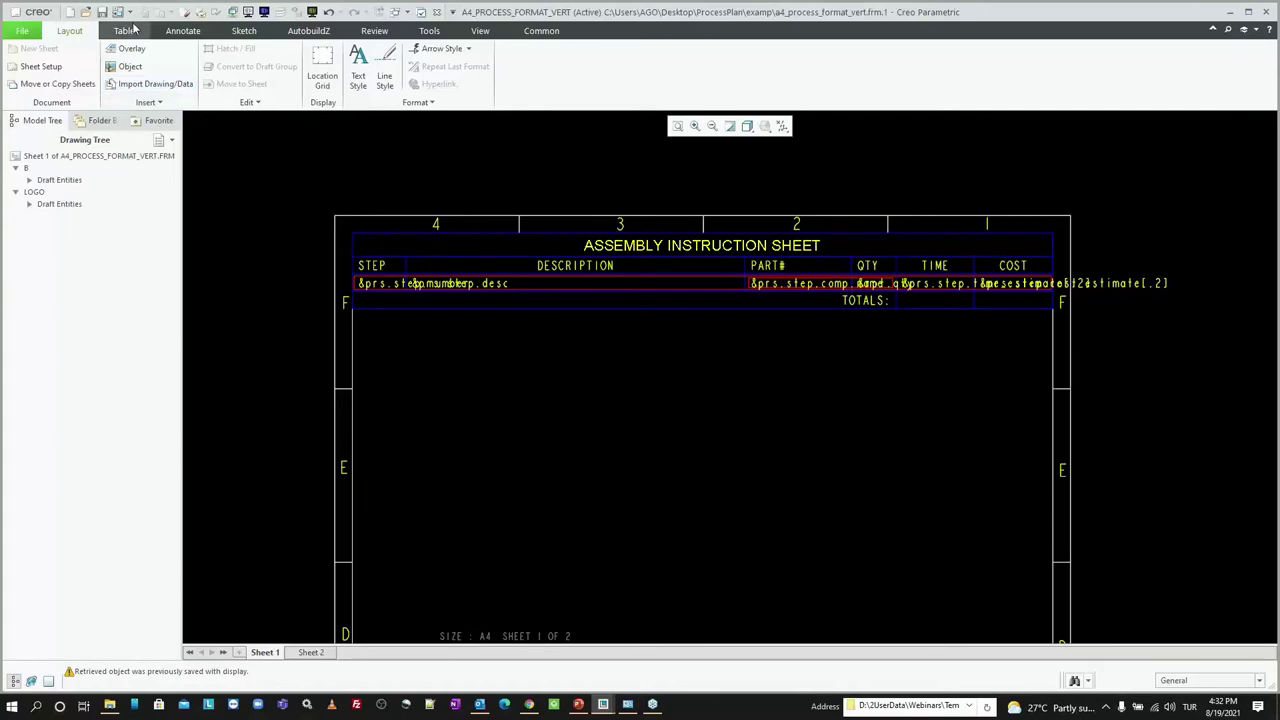
Step: Inspect the Sheet 2 table, then close the format window, keeping it in session
{"action": "scroll", "coordinate": [408, 266], "scroll_direction": "down", "scroll_amount": 1}
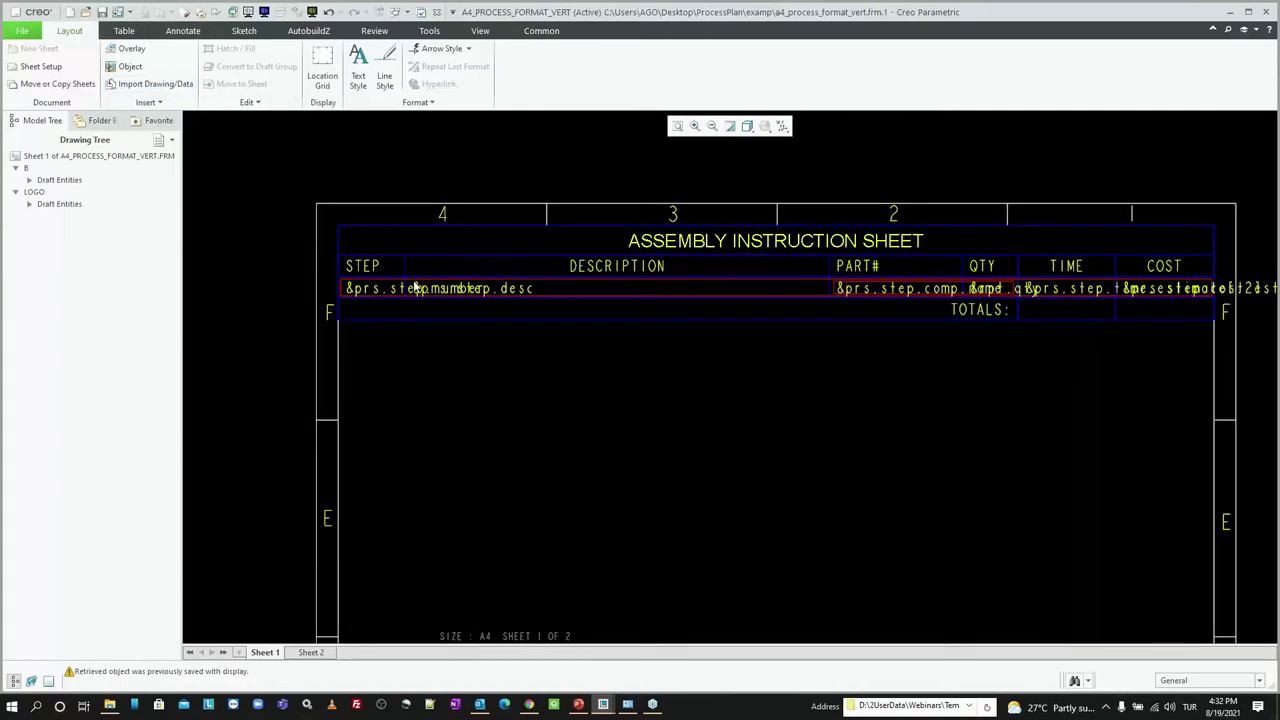
{"action": "scroll", "coordinate": [515, 245], "scroll_direction": "up", "scroll_amount": 1}
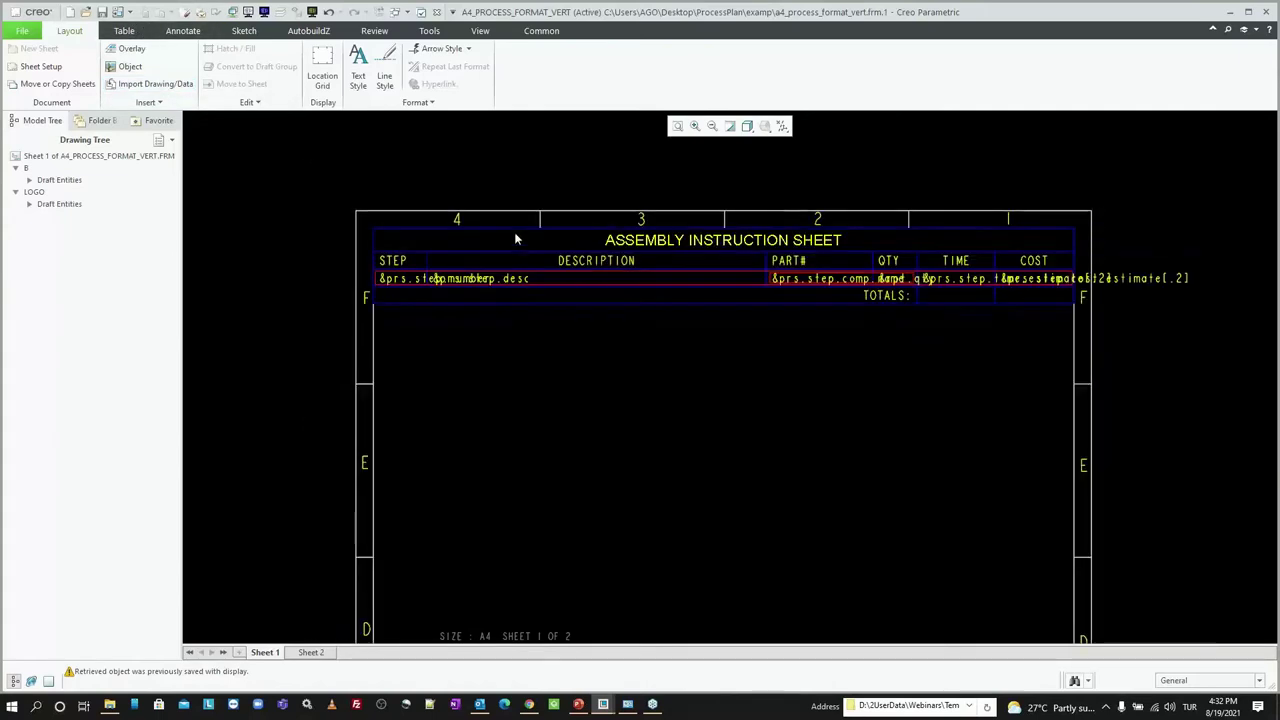
{"action": "left_click", "coordinate": [308, 653]}
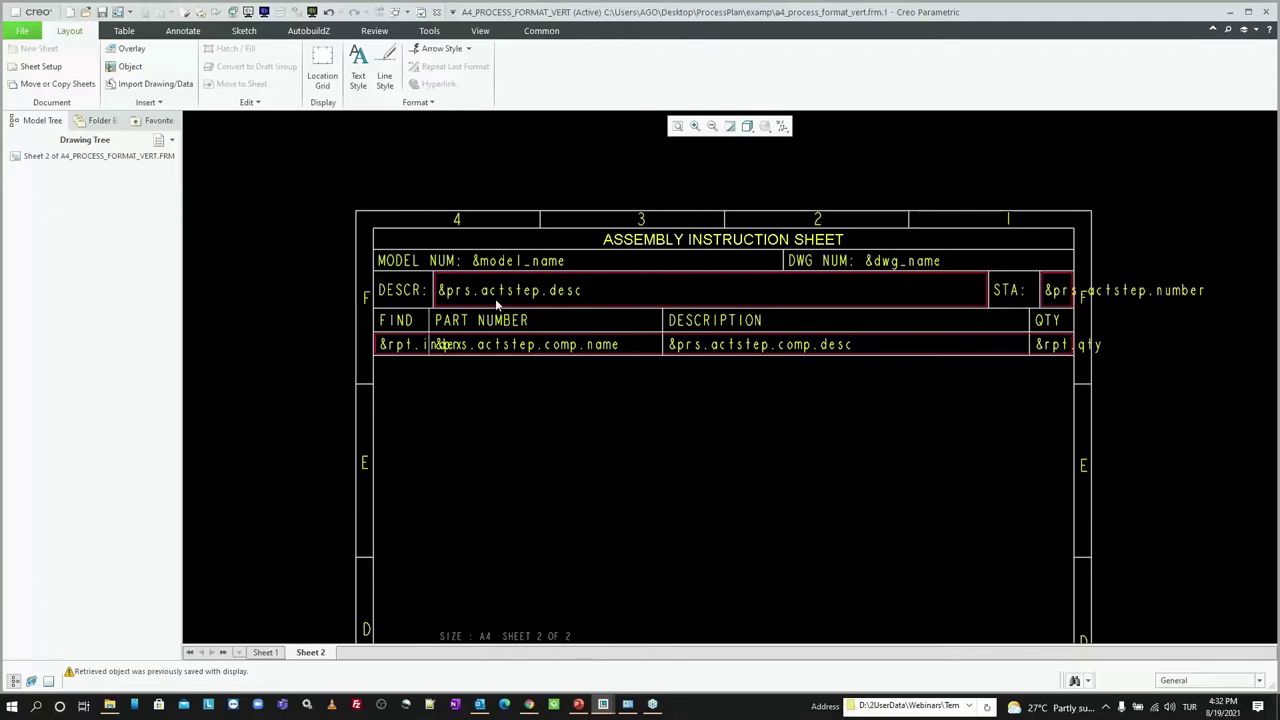
{"action": "scroll", "coordinate": [420, 345], "scroll_direction": "up", "scroll_amount": 1}
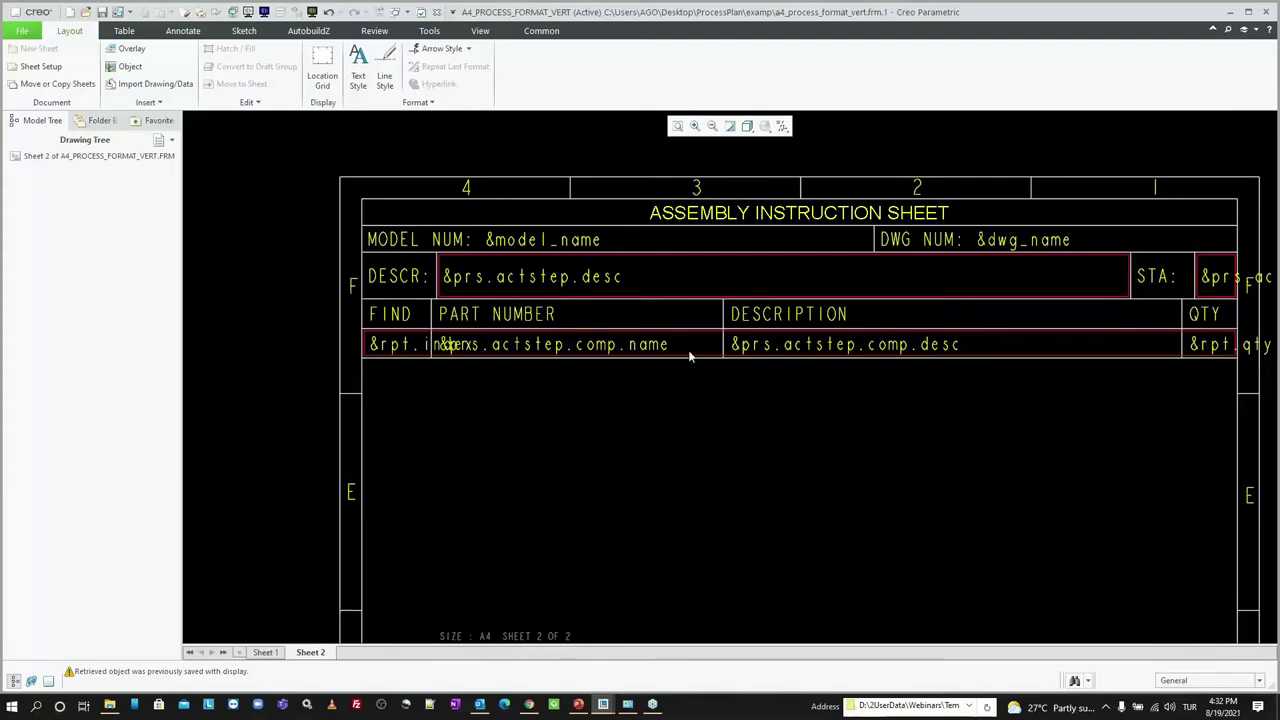
{"action": "scroll", "coordinate": [675, 345], "scroll_direction": "up", "scroll_amount": 1}
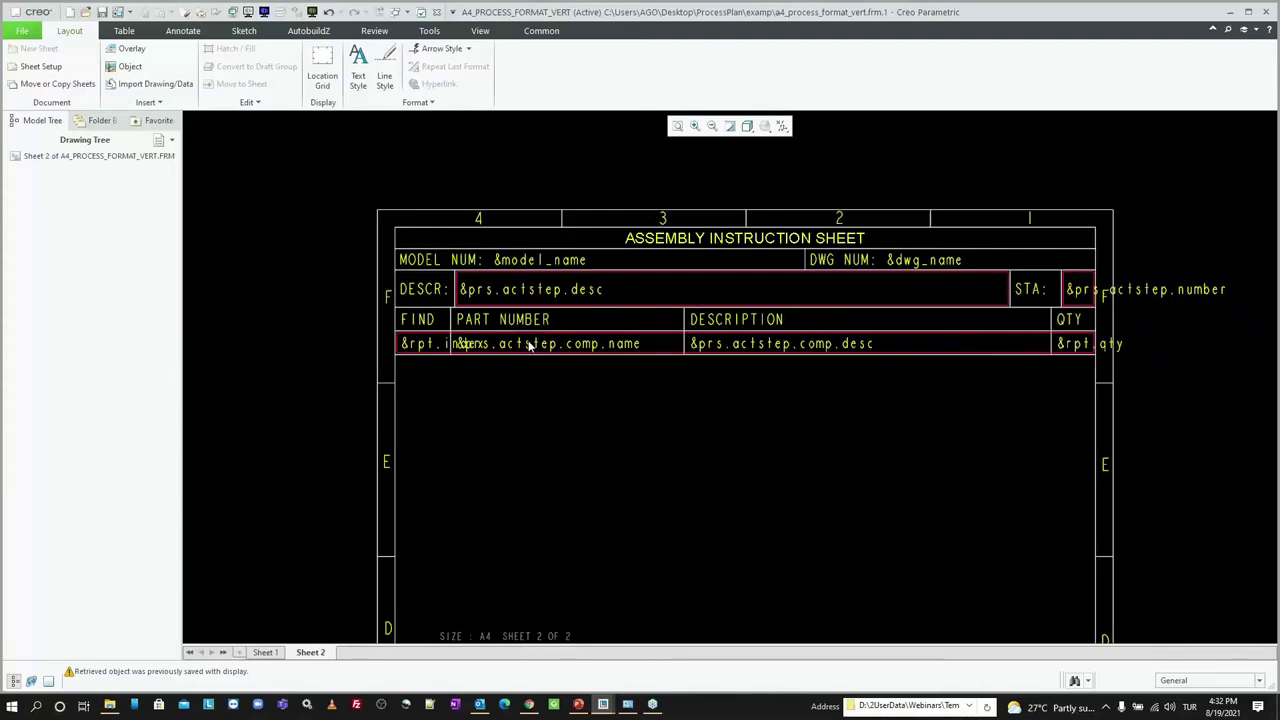
{"action": "scroll", "coordinate": [529, 343], "scroll_direction": "up", "scroll_amount": 1}
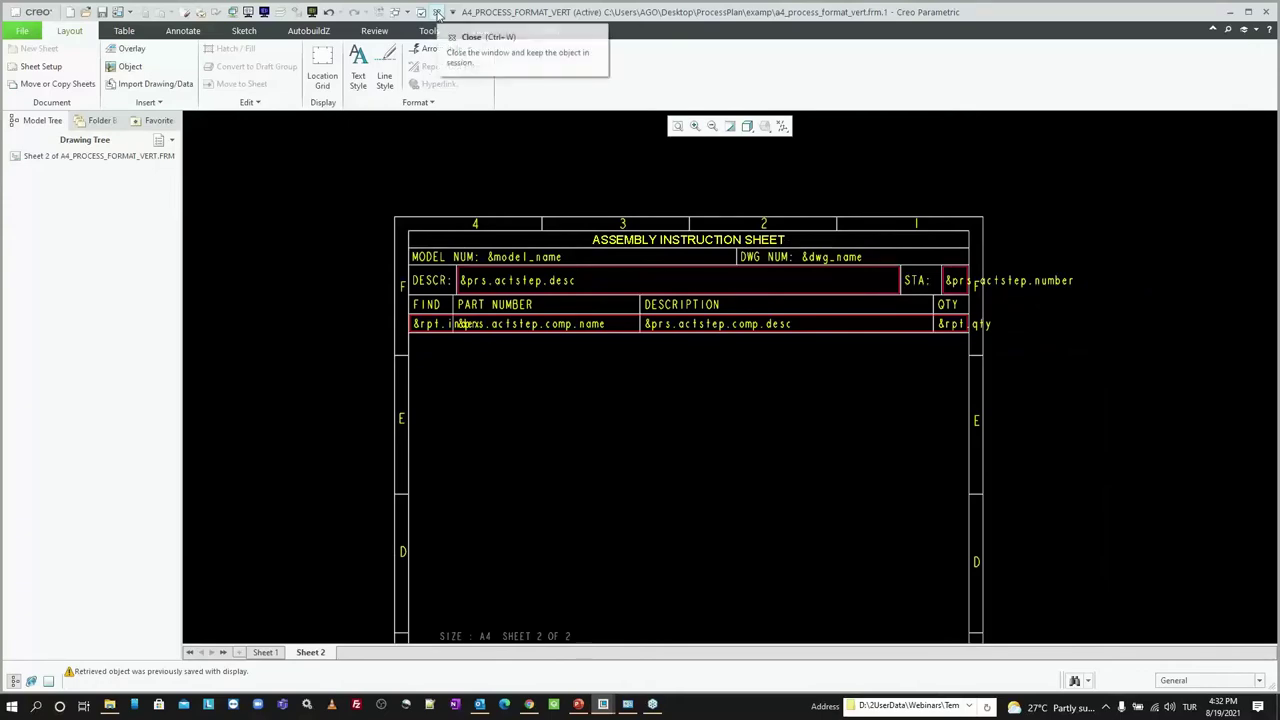
{"action": "left_click", "coordinate": [437, 12]}
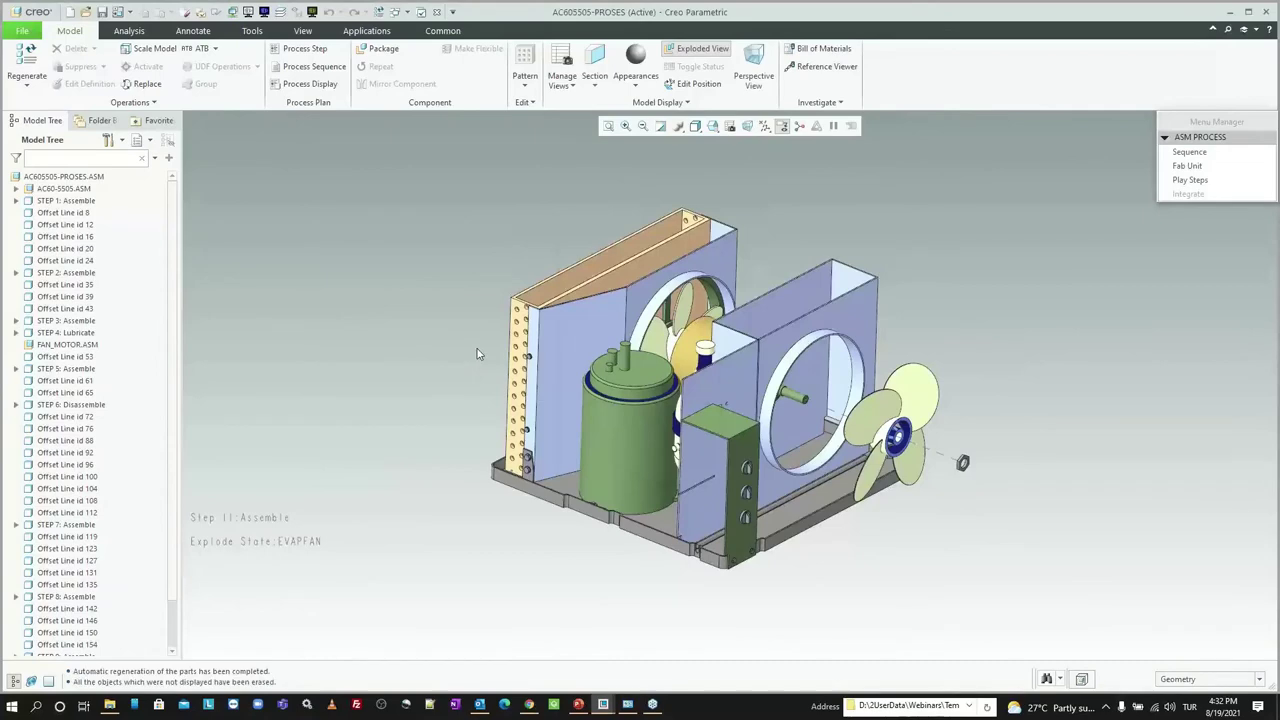
Step: Create a new drawing empty with the a4_process_format_vert.frm format and nudge the Process State window aside
{"action": "key", "text": "ctrl+n"}
{"action": "left_click", "coordinate": [568, 335]}
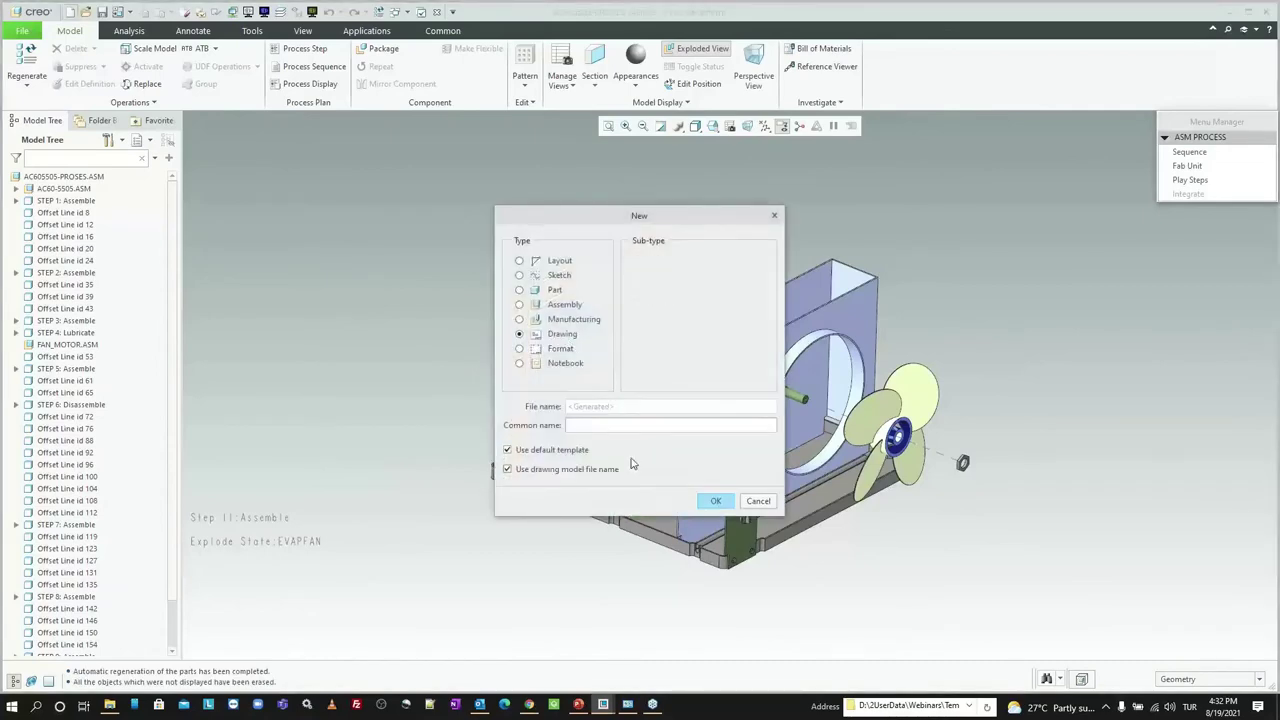
{"action": "left_click", "coordinate": [708, 503]}
{"action": "left_click", "coordinate": [617, 304]}
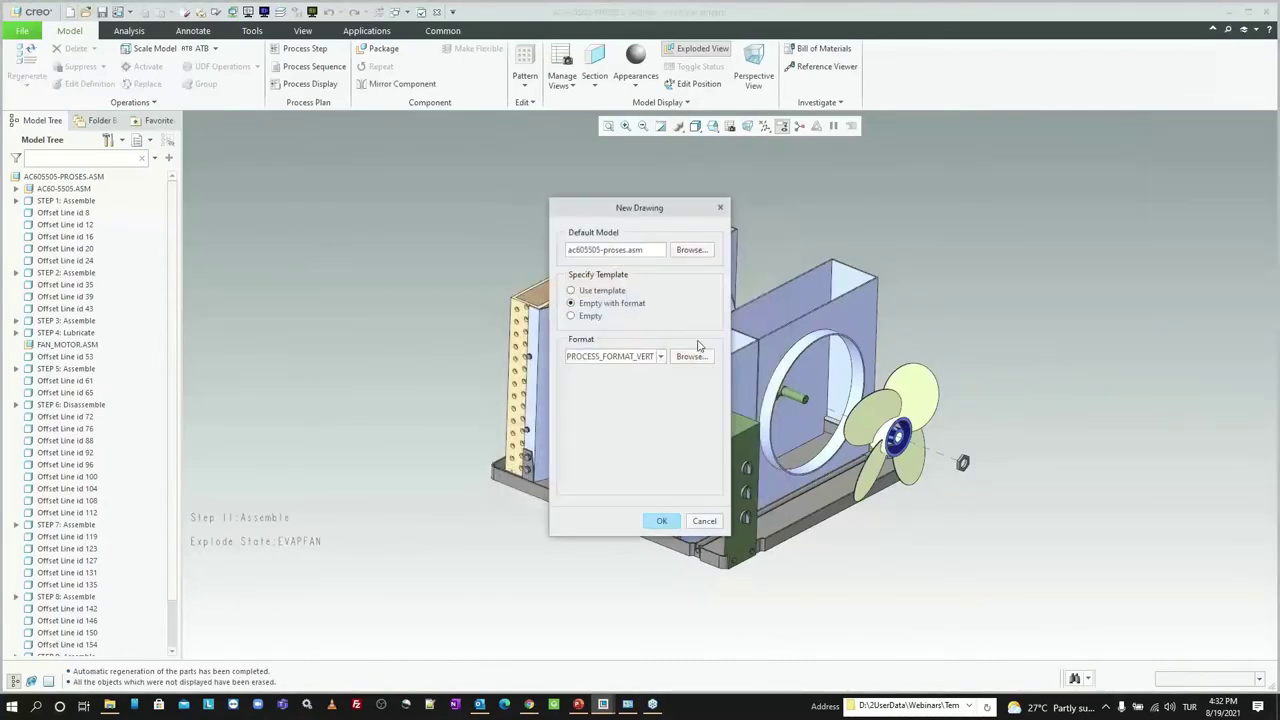
{"action": "left_click", "coordinate": [411, 467]}
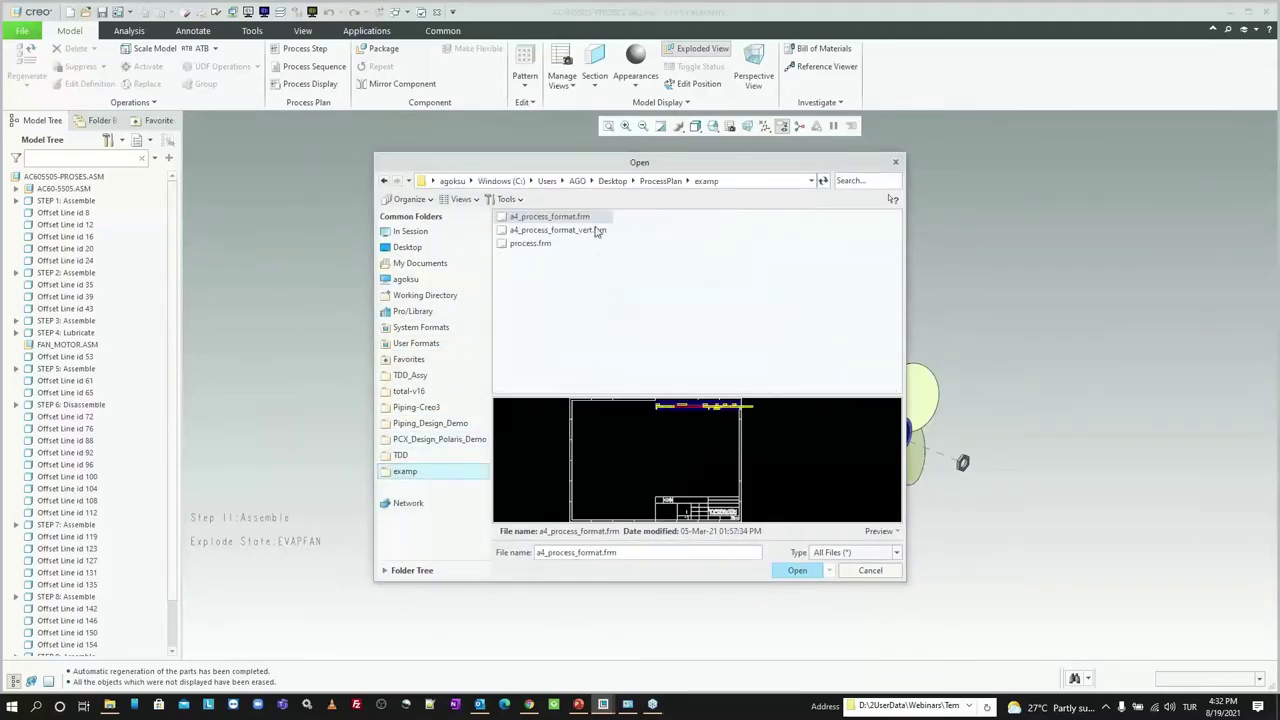
{"action": "double_click", "coordinate": [595, 232]}
{"action": "key", "text": "Return"}
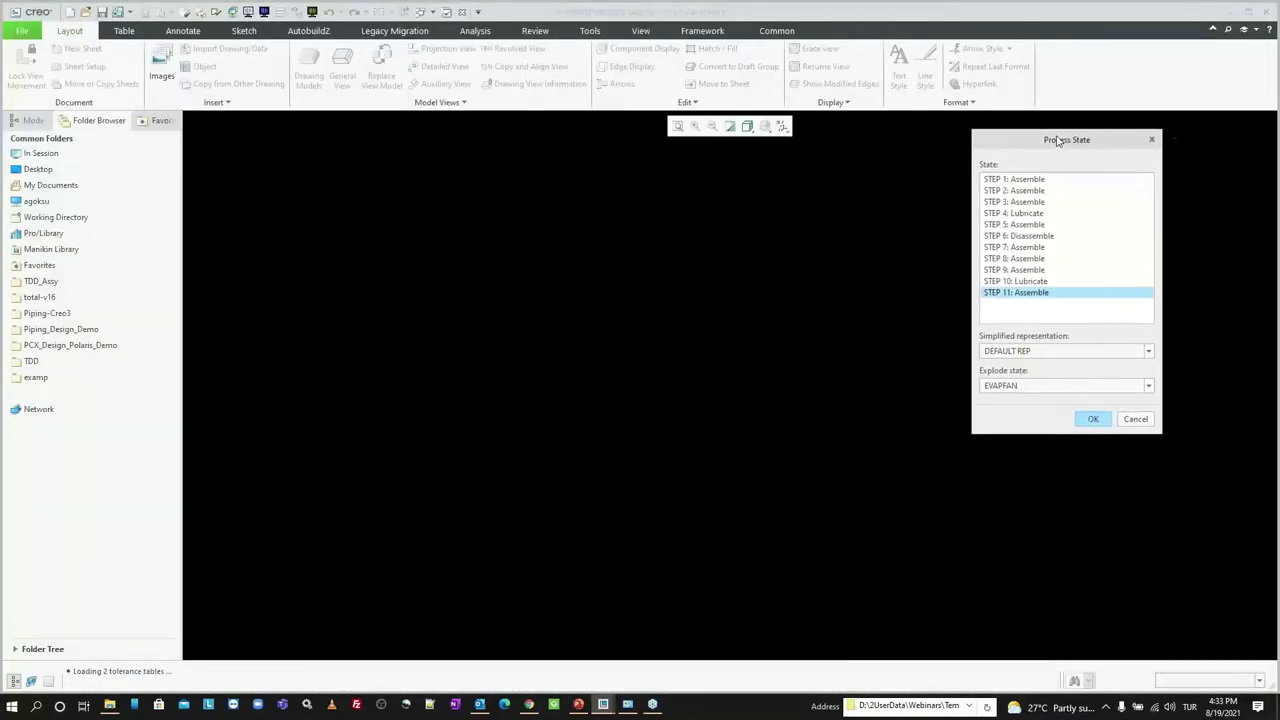
{"action": "left_click_drag", "start_coordinate": [1088, 153], "coordinate": [1046, 153]}
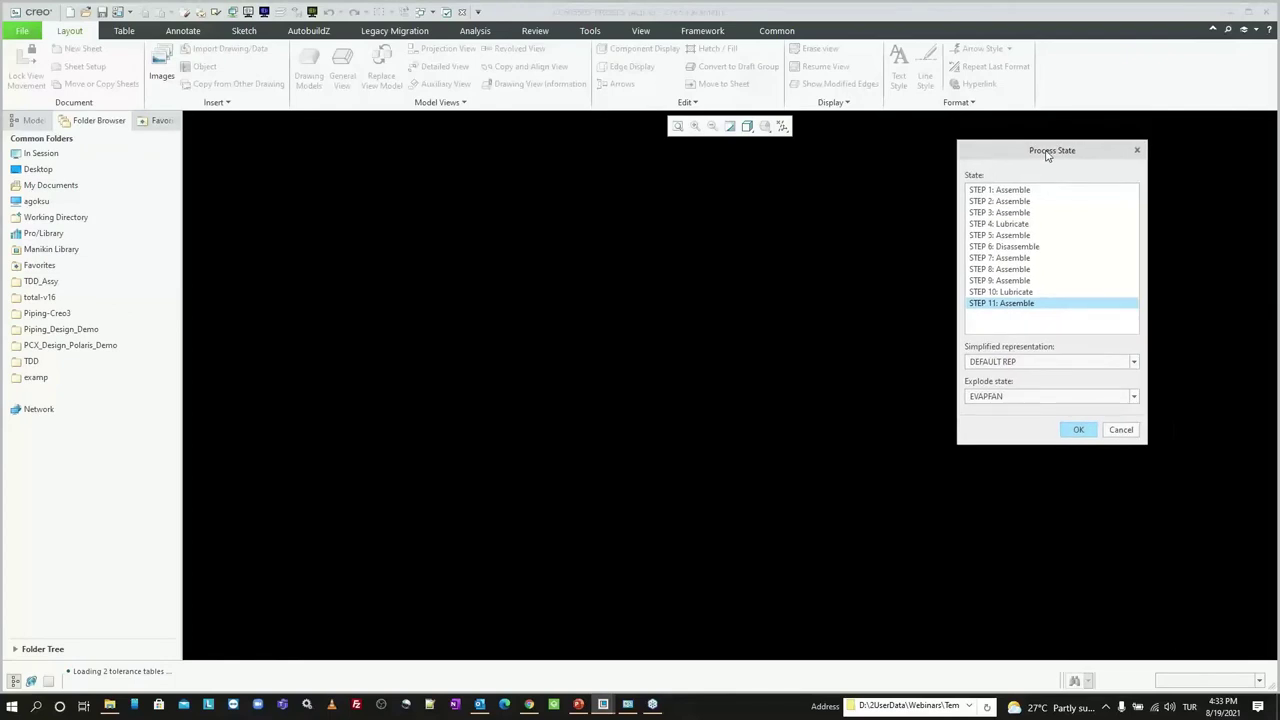
Step: Preview Steps 1 through 6, then confirm STEP 1: Assemble with no explode as the process state
{"action": "left_click", "coordinate": [1026, 190]}
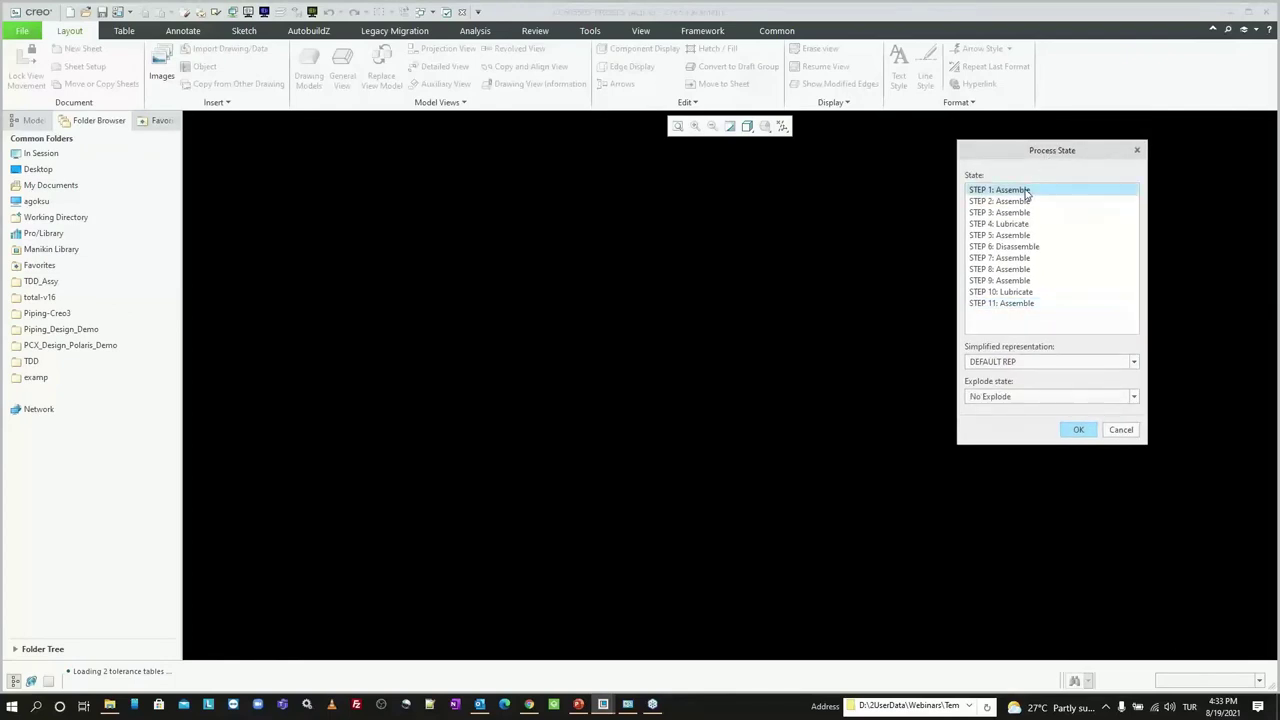
{"action": "left_click", "coordinate": [1021, 202]}
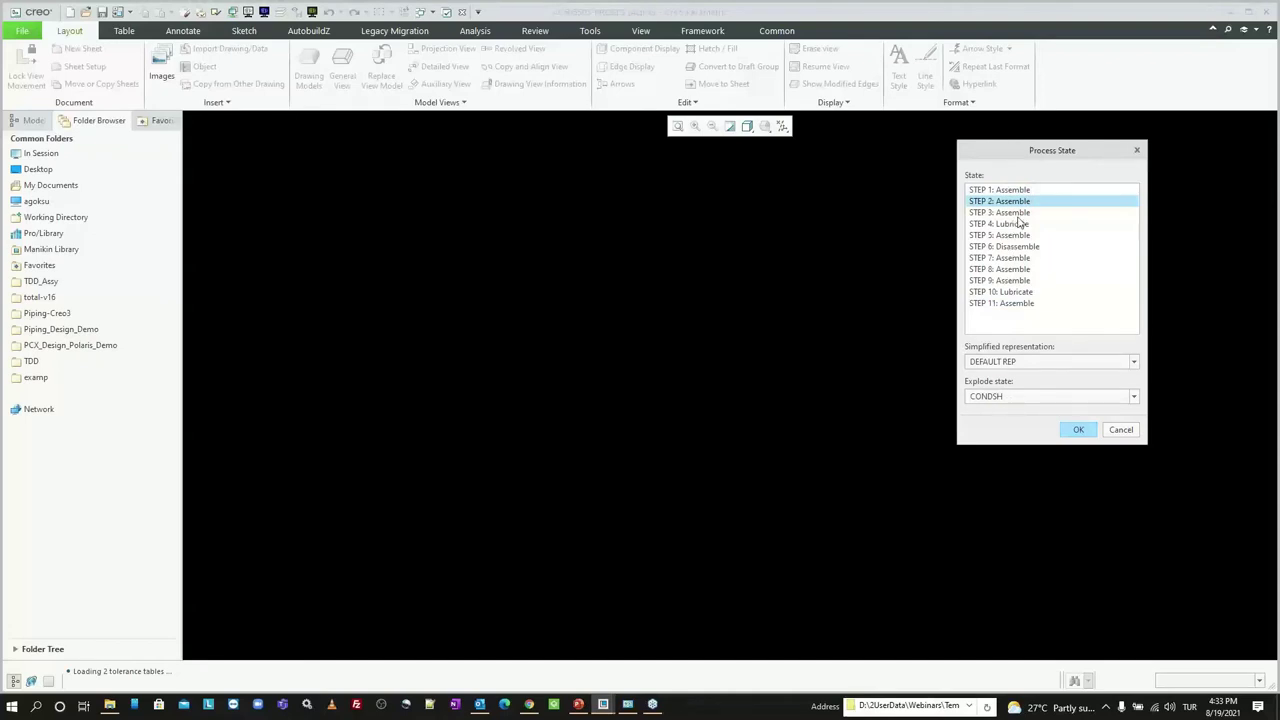
{"action": "left_click", "coordinate": [1017, 215]}
{"action": "left_click", "coordinate": [1014, 225]}
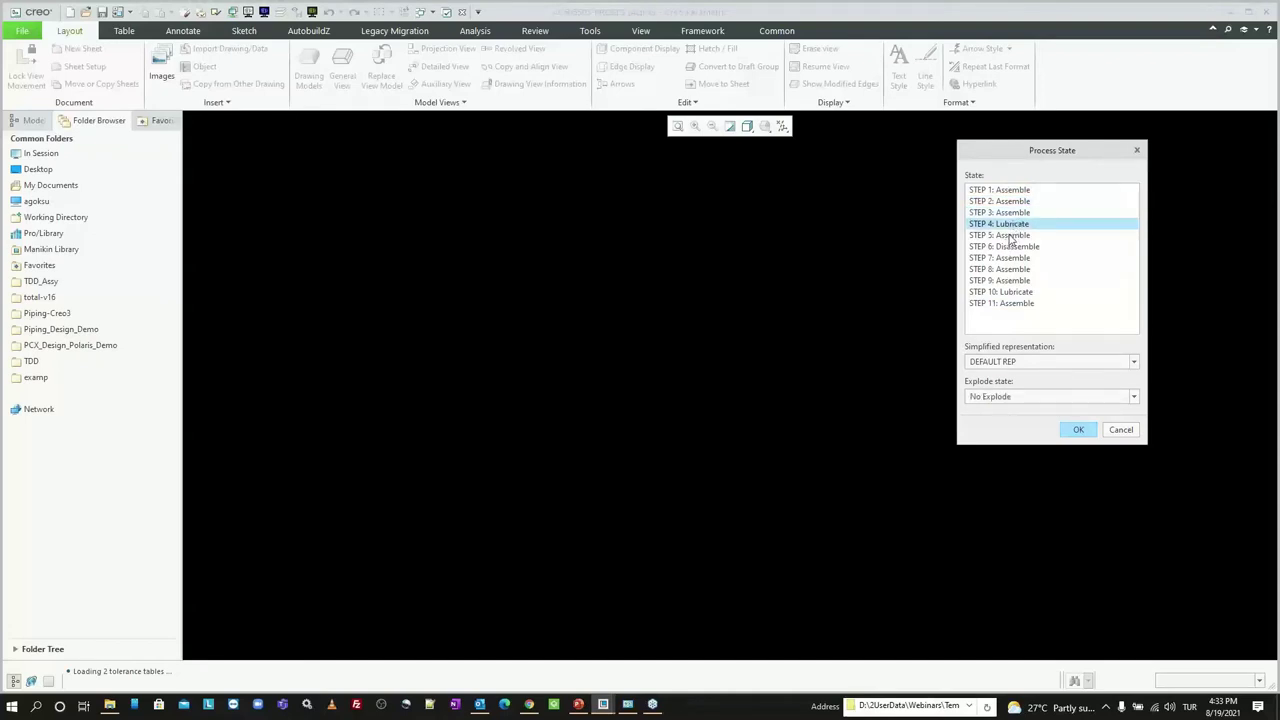
{"action": "left_click", "coordinate": [1010, 236]}
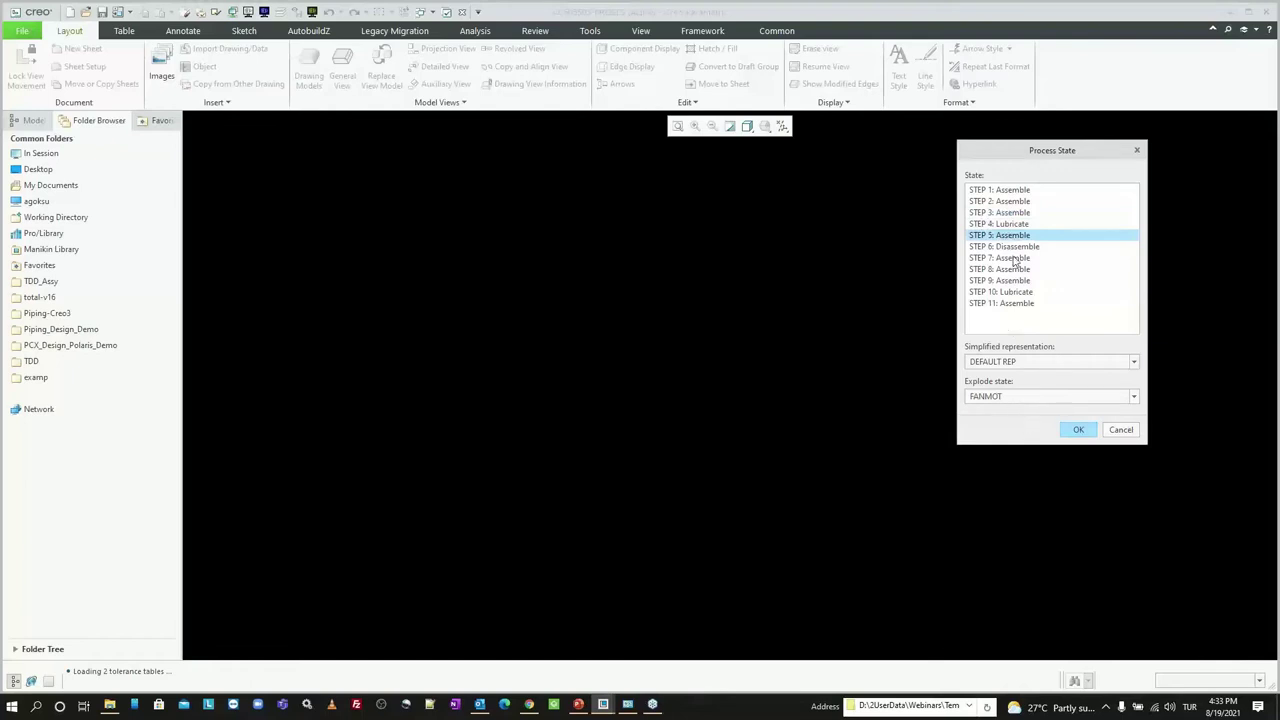
{"action": "left_click", "coordinate": [1013, 247]}
{"action": "left_click", "coordinate": [1008, 193]}
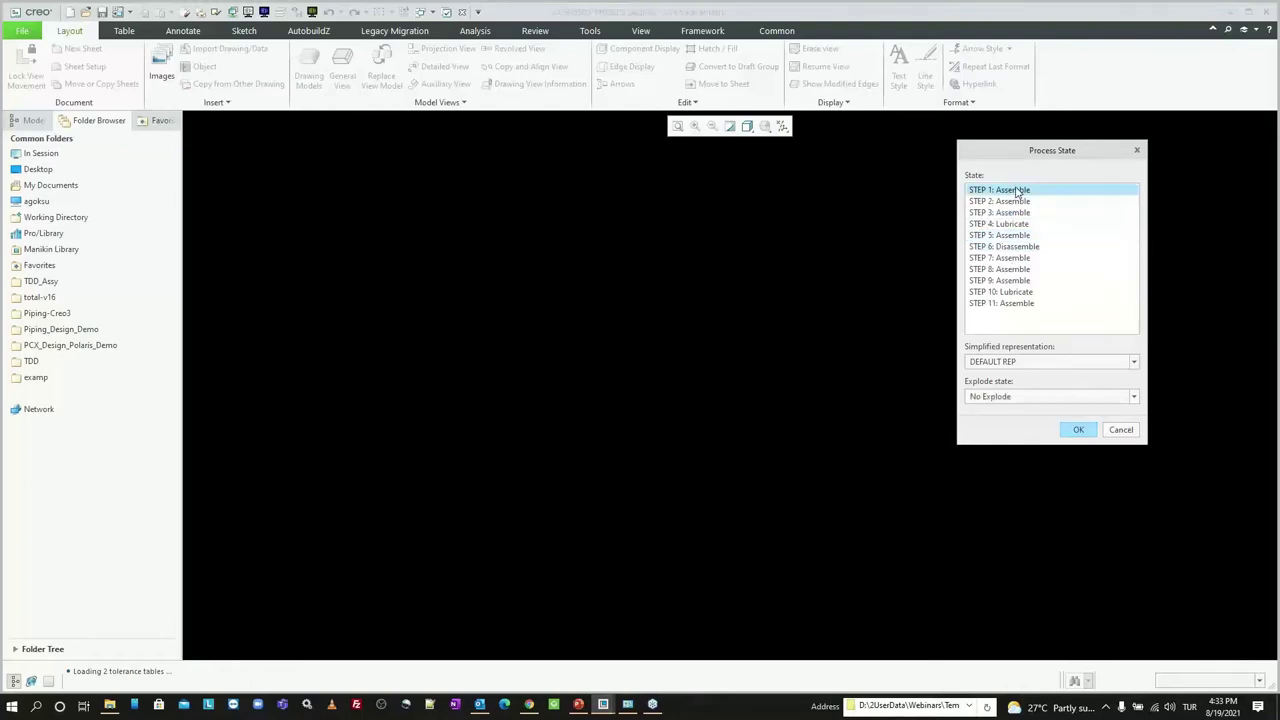
{"action": "left_click", "coordinate": [1081, 430]}
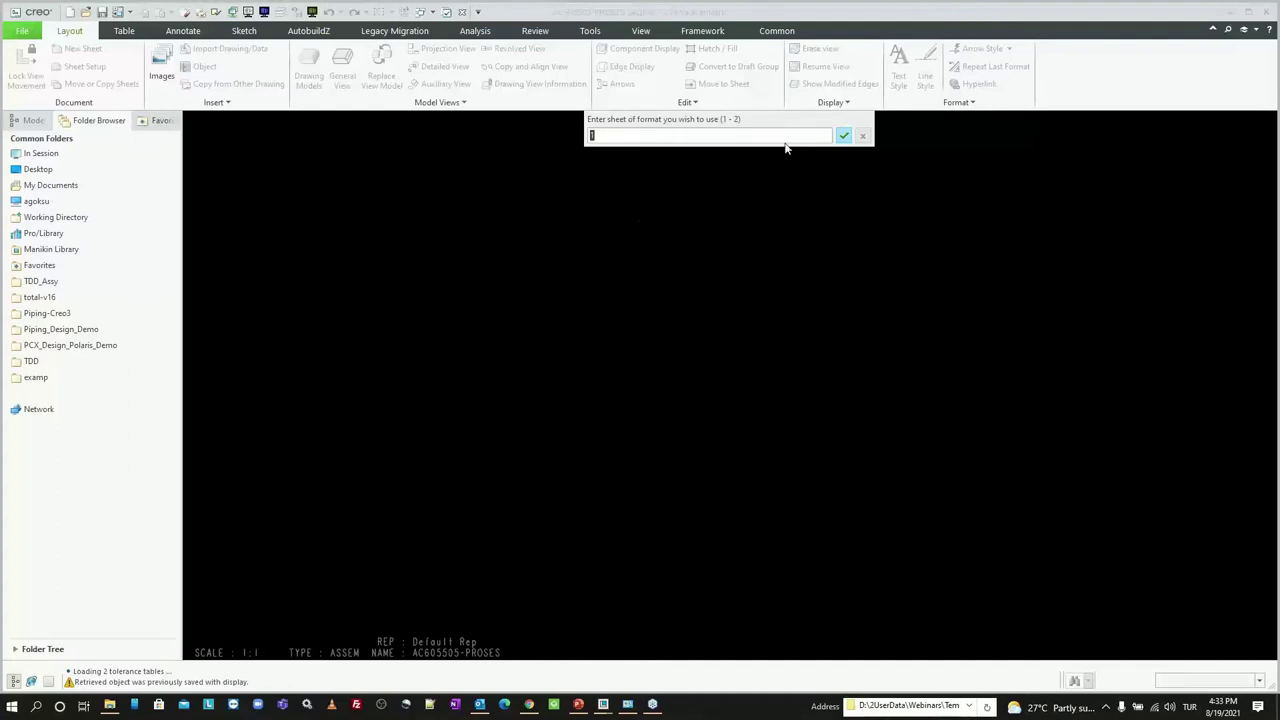
Step: Accept format sheet 1, then enter the TASARIMCI designer name in capitals and the KONTROL checker name
{"action": "left_click", "coordinate": [842, 136]}
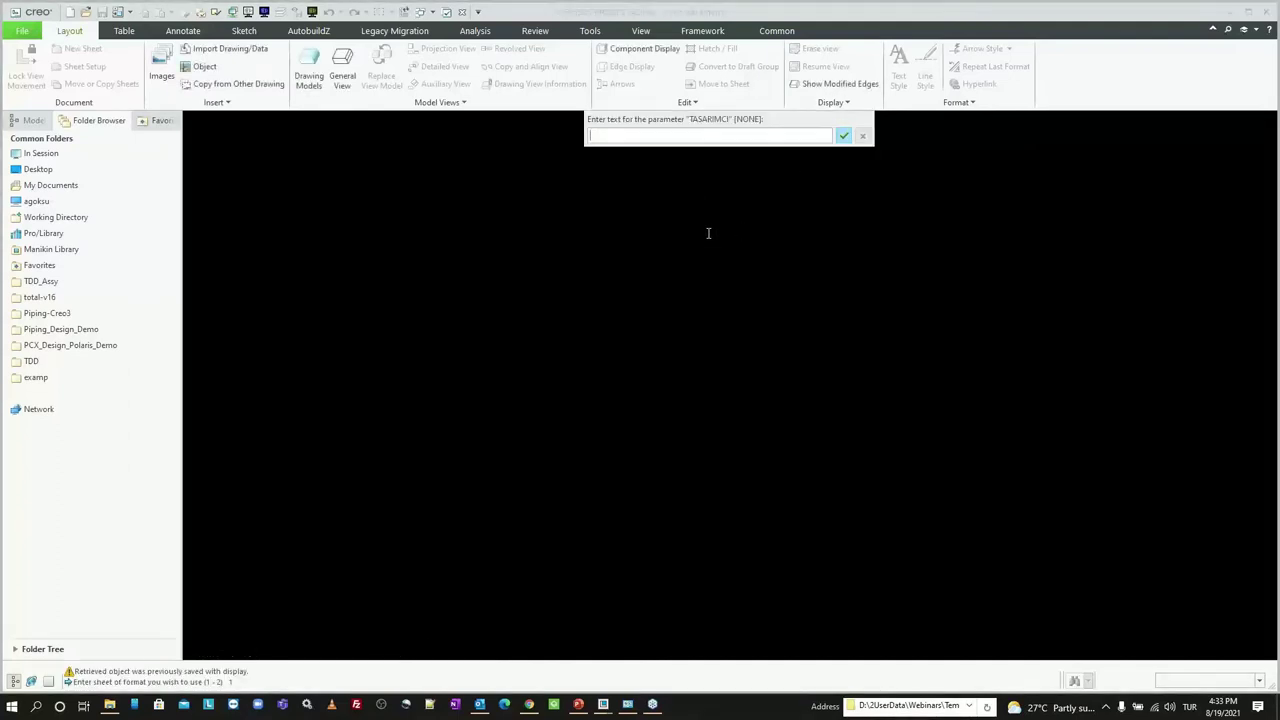
{"action": "key", "text": "Caps_Lock"}
{"action": "type", "text": "A.GOKSU"}
{"action": "key", "text": "Return"}
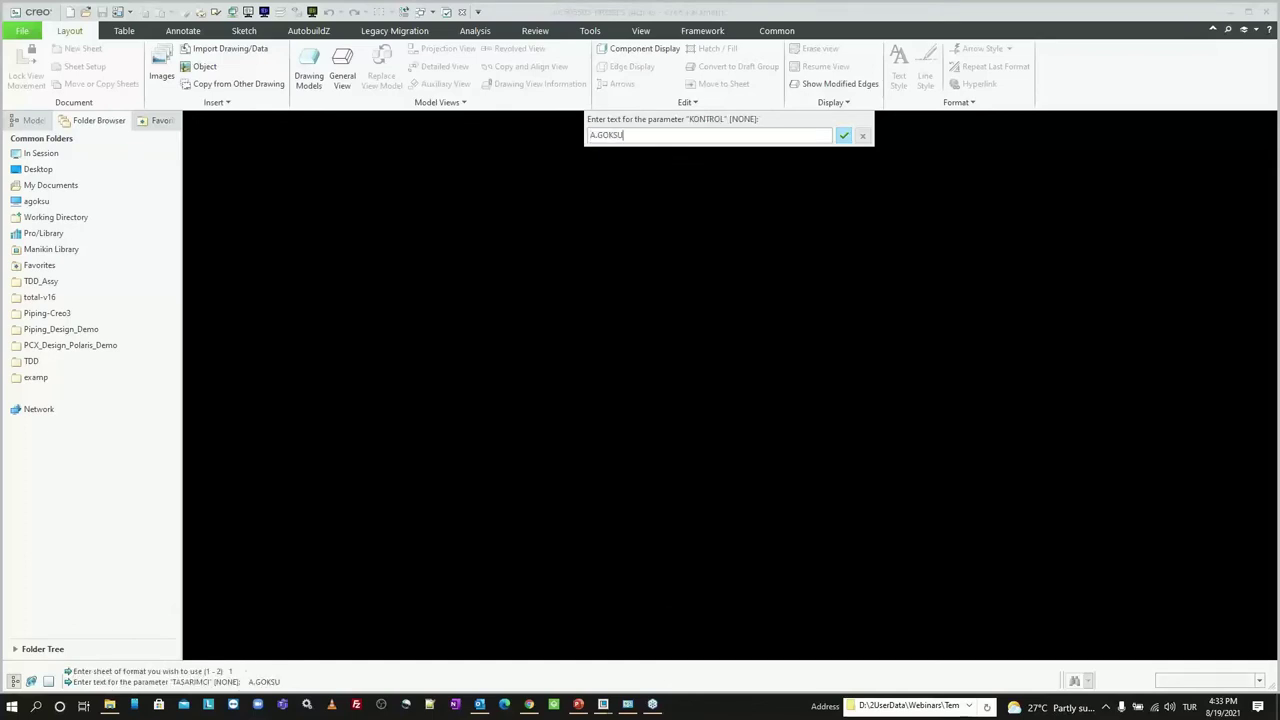
{"action": "key", "text": "Return"}
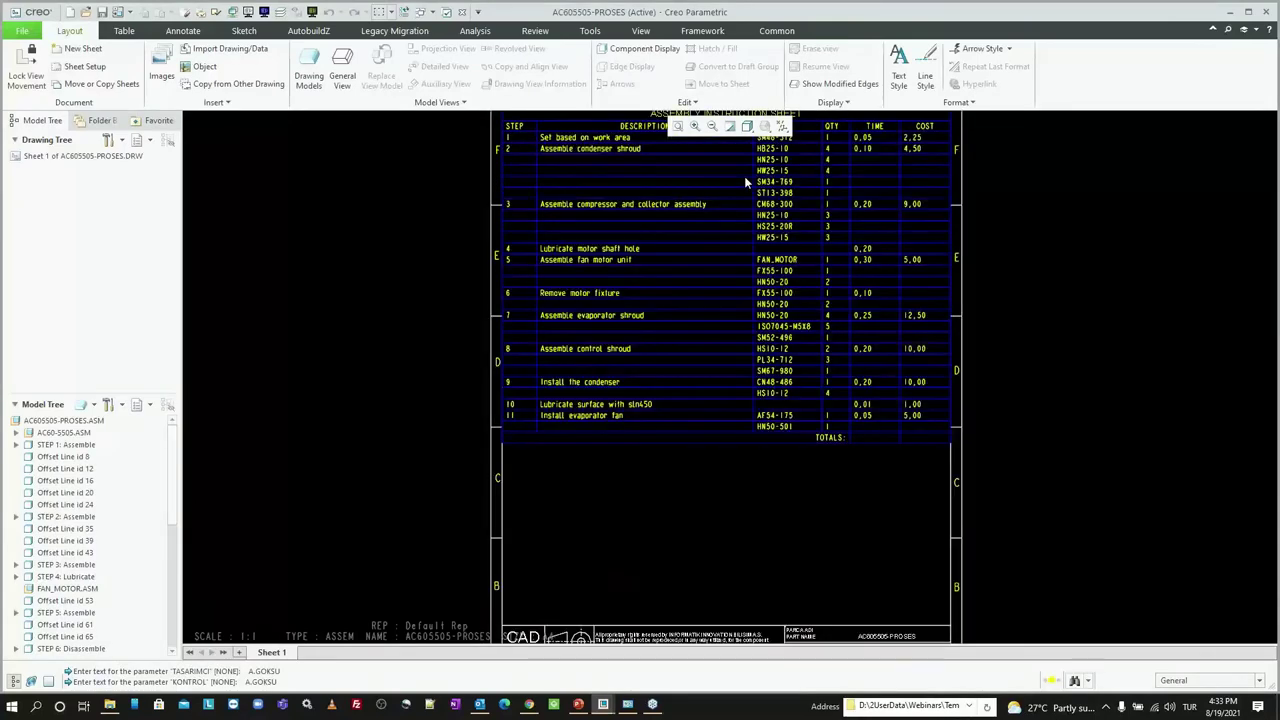
{"action": "scroll", "coordinate": [744, 176], "scroll_direction": "up", "scroll_amount": 1}
{"action": "scroll", "coordinate": [736, 216], "scroll_direction": "down", "scroll_amount": 1}
{"action": "scroll", "coordinate": [736, 234], "scroll_direction": "down", "scroll_amount": 1}
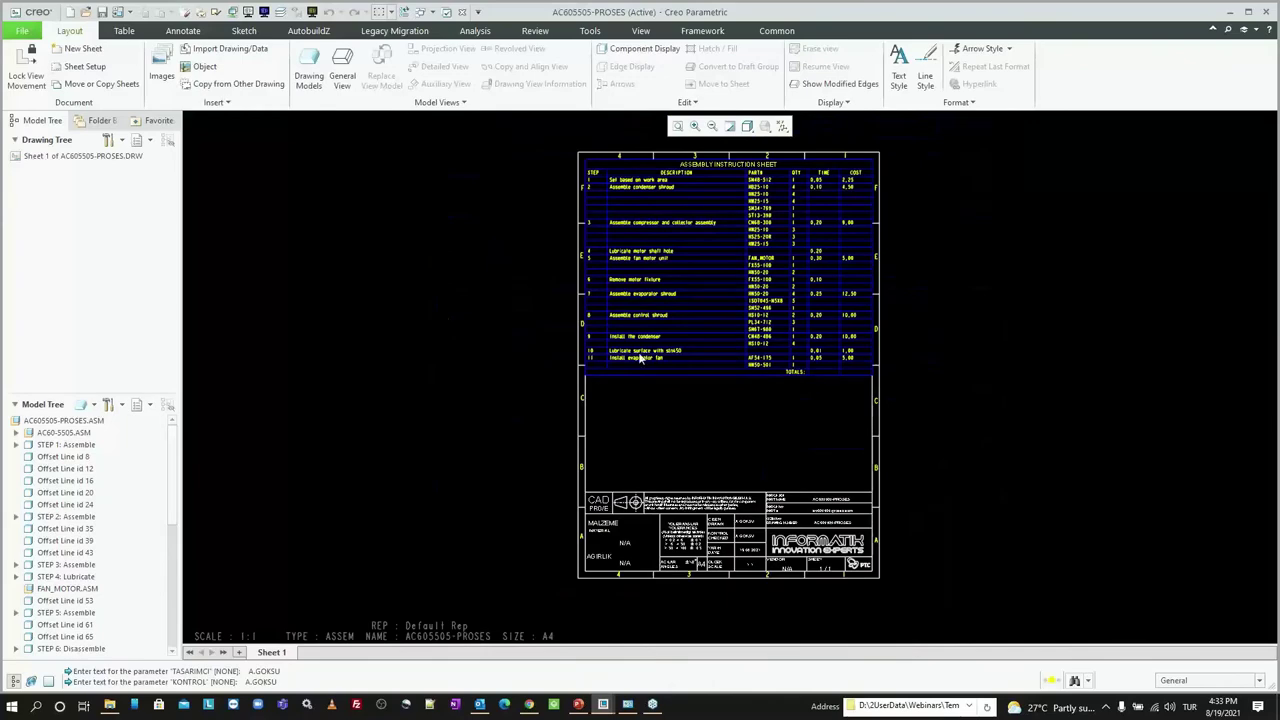
{"action": "scroll", "coordinate": [760, 185], "scroll_direction": "up", "scroll_amount": 1}
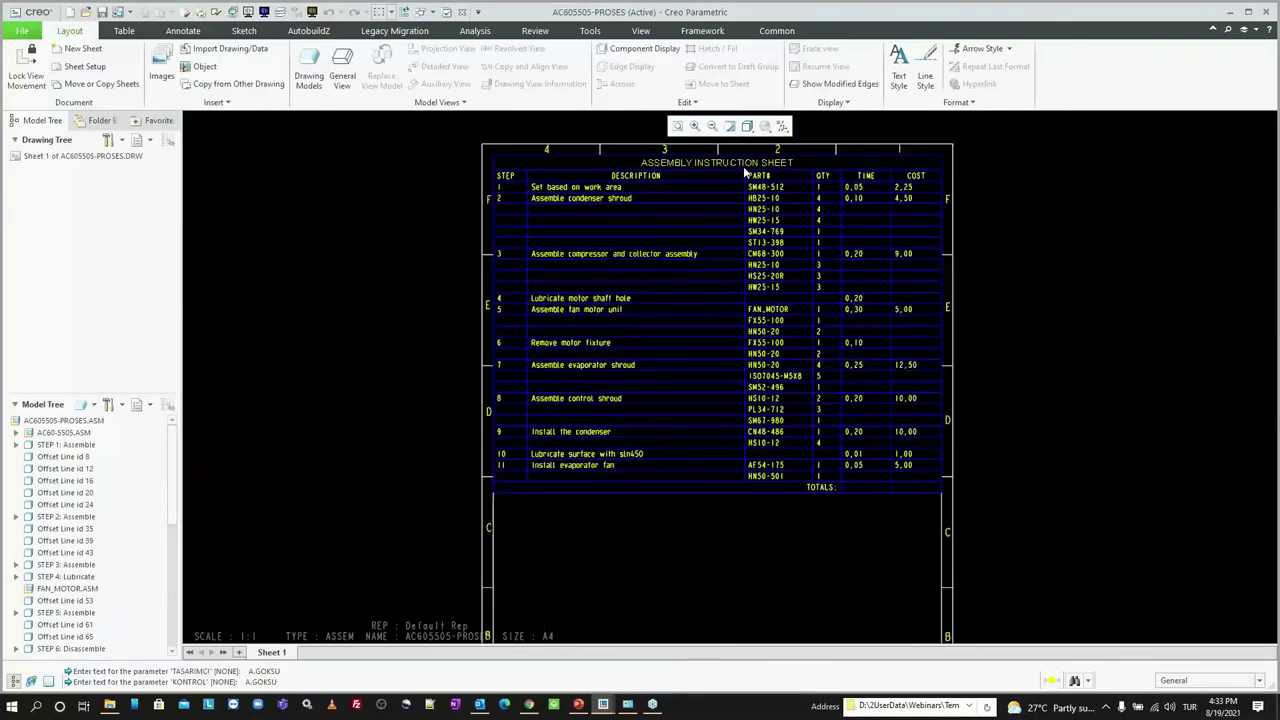
{"action": "scroll", "coordinate": [743, 166], "scroll_direction": "up", "scroll_amount": 1}
{"action": "scroll", "coordinate": [720, 210], "scroll_direction": "up", "scroll_amount": 1}
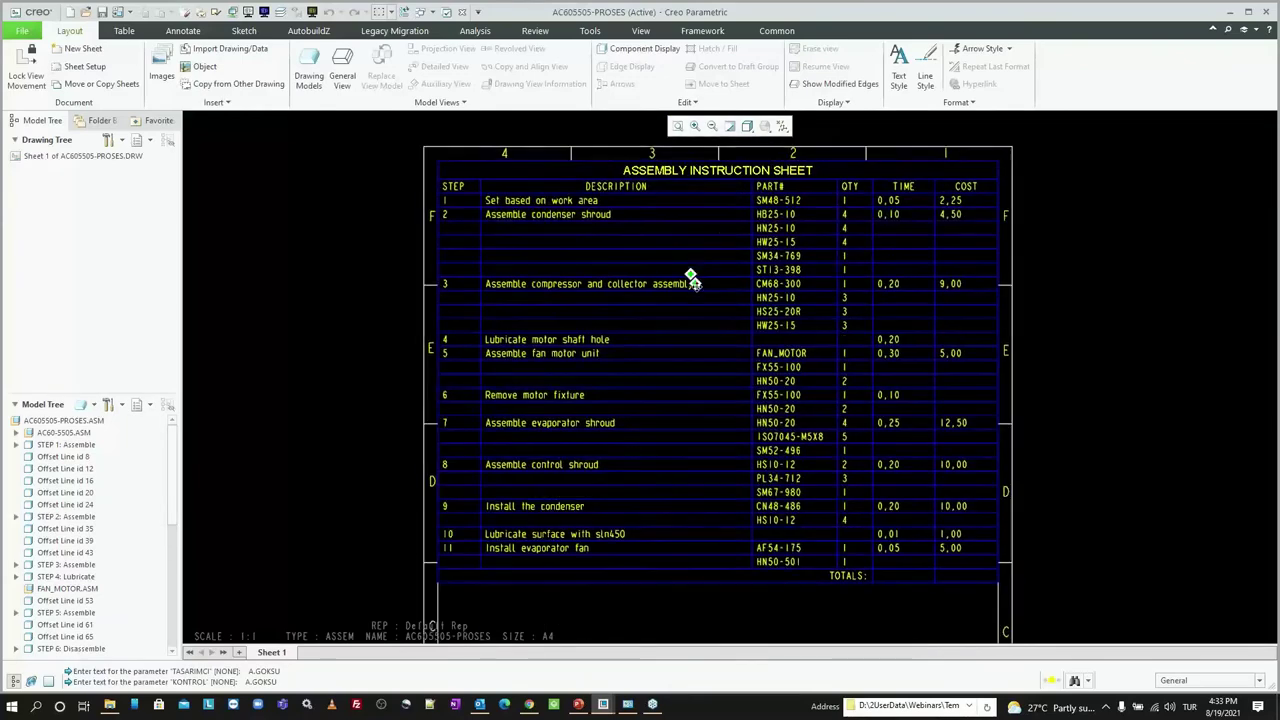
{"action": "middle_click_drag", "start_coordinate": [691, 277], "coordinate": [711, 316]}
{"action": "scroll", "coordinate": [735, 358], "scroll_direction": "up", "scroll_amount": 1}
{"action": "scroll", "coordinate": [732, 360], "scroll_direction": "up", "scroll_amount": 1}
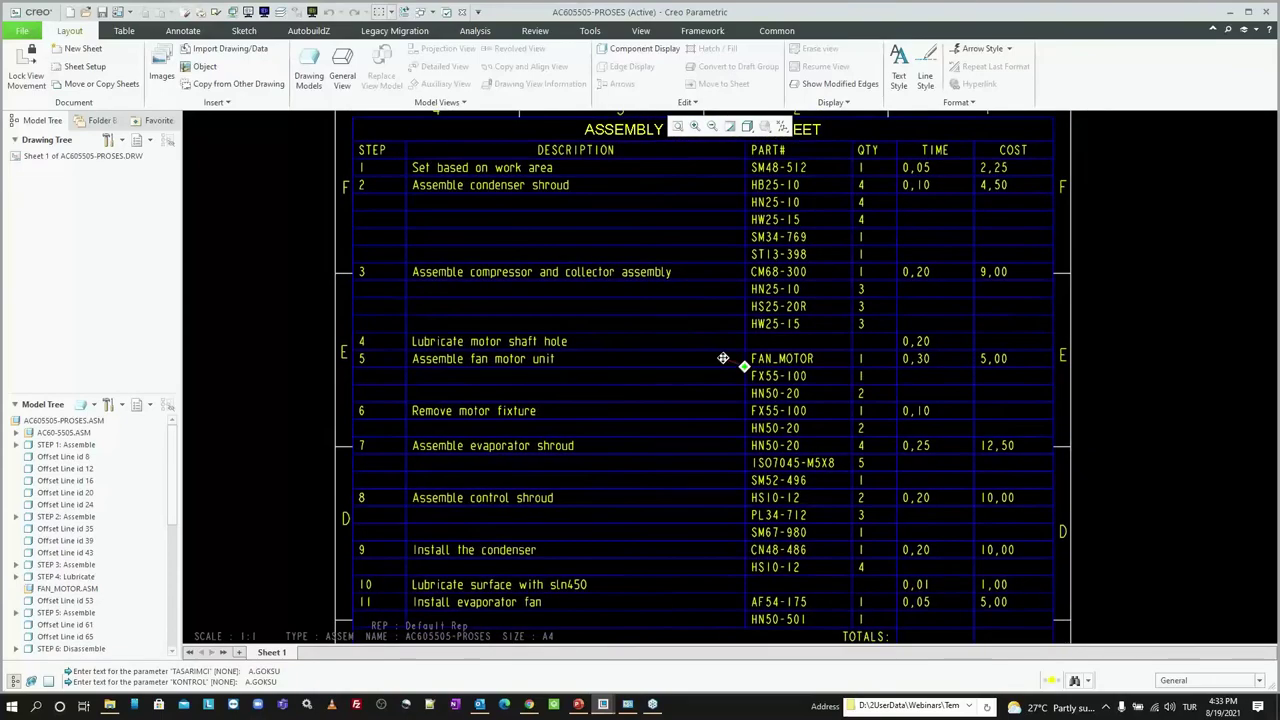
{"action": "scroll", "coordinate": [723, 358], "scroll_direction": "up", "scroll_amount": 2}
{"action": "scroll", "coordinate": [723, 356], "scroll_direction": "down", "scroll_amount": 1}
{"action": "scroll", "coordinate": [722, 352], "scroll_direction": "down", "scroll_amount": 1}
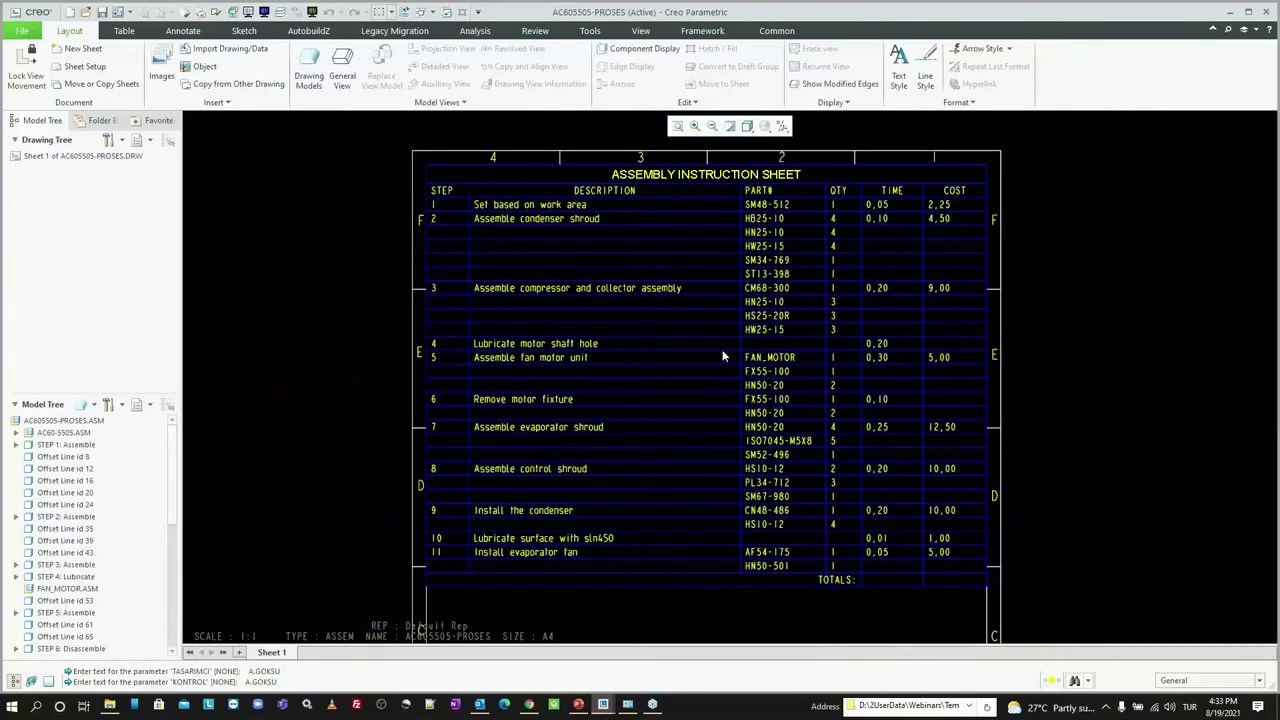
{"action": "scroll", "coordinate": [714, 313], "scroll_direction": "up", "scroll_amount": 1}
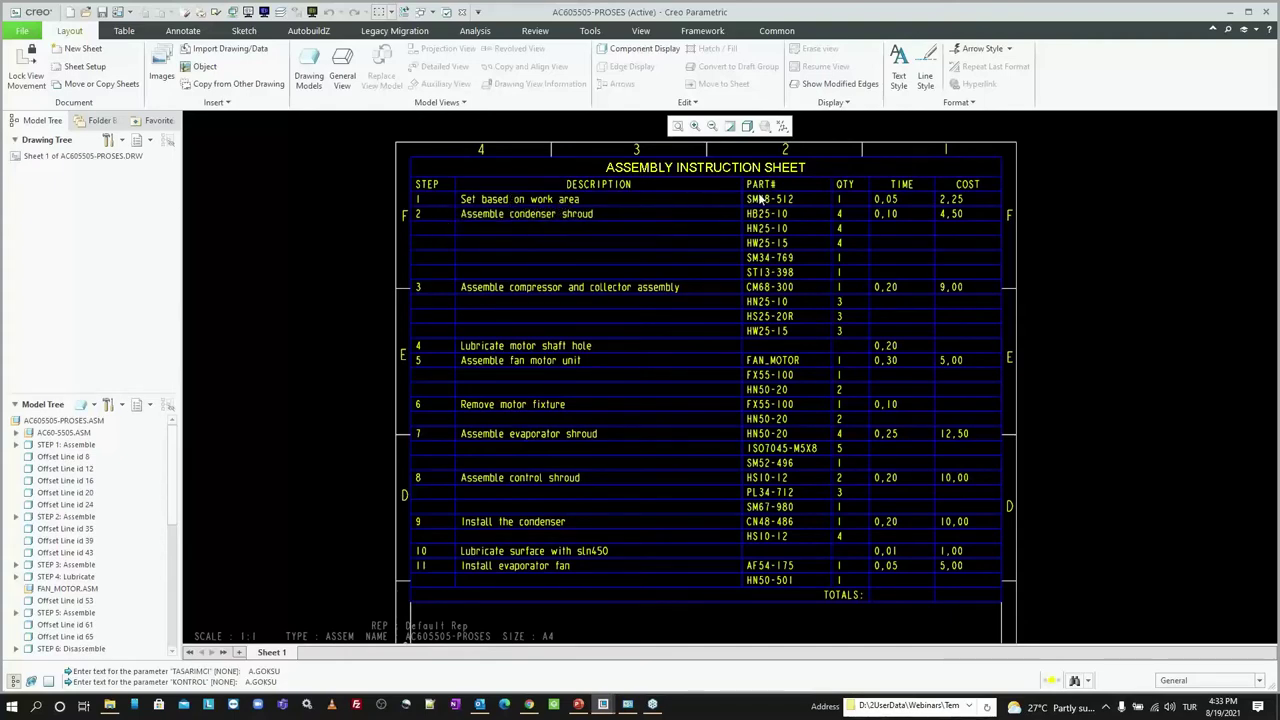
{"action": "scroll", "coordinate": [760, 200], "scroll_direction": "up", "scroll_amount": 2}
{"action": "scroll", "coordinate": [762, 201], "scroll_direction": "up", "scroll_amount": 1}
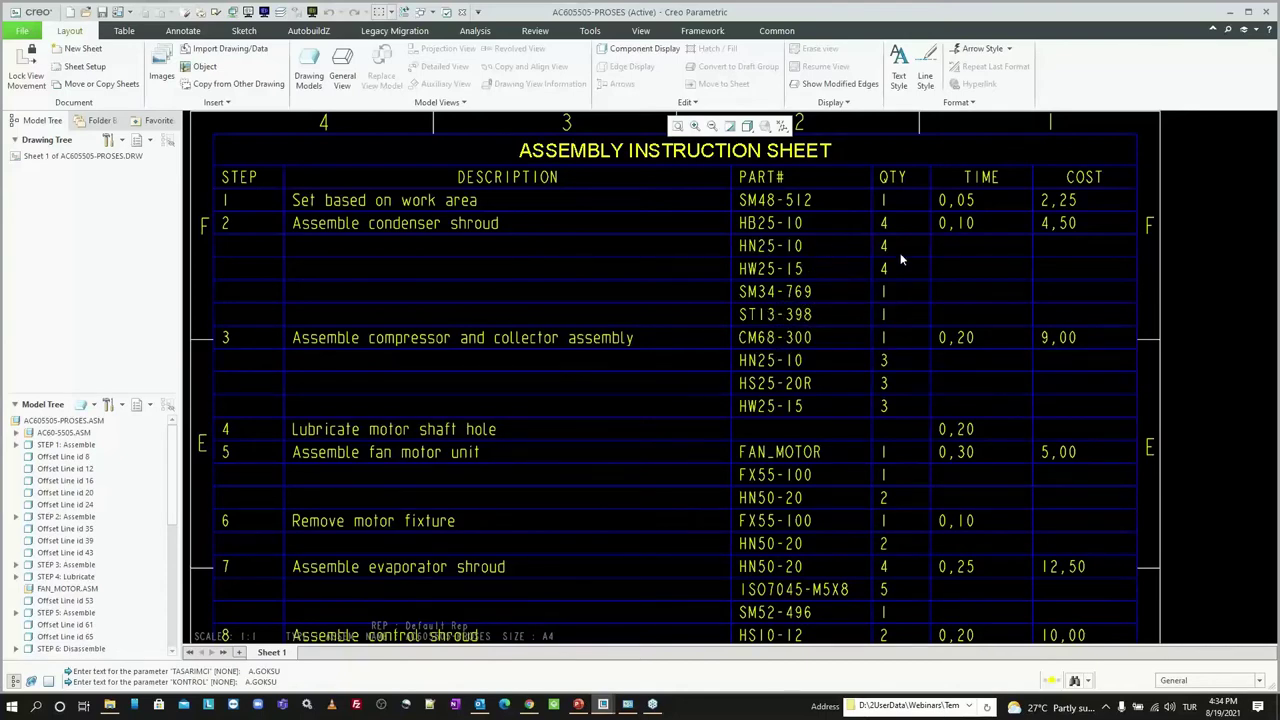
Step: Scroll through the Sheet 1 assembly instruction table down to the TOTALS row
{"action": "scroll", "coordinate": [661, 214], "scroll_direction": "down", "scroll_amount": 1}
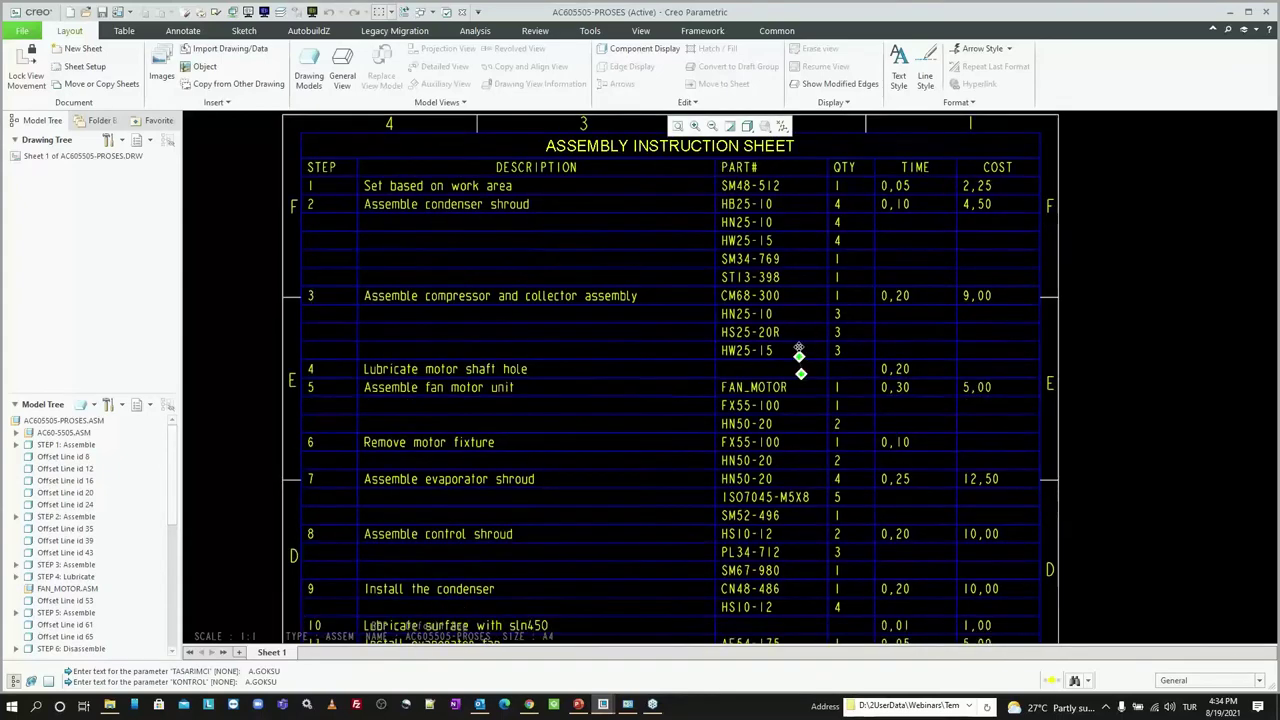
{"action": "scroll", "coordinate": [803, 374], "scroll_direction": "down", "scroll_amount": 3}
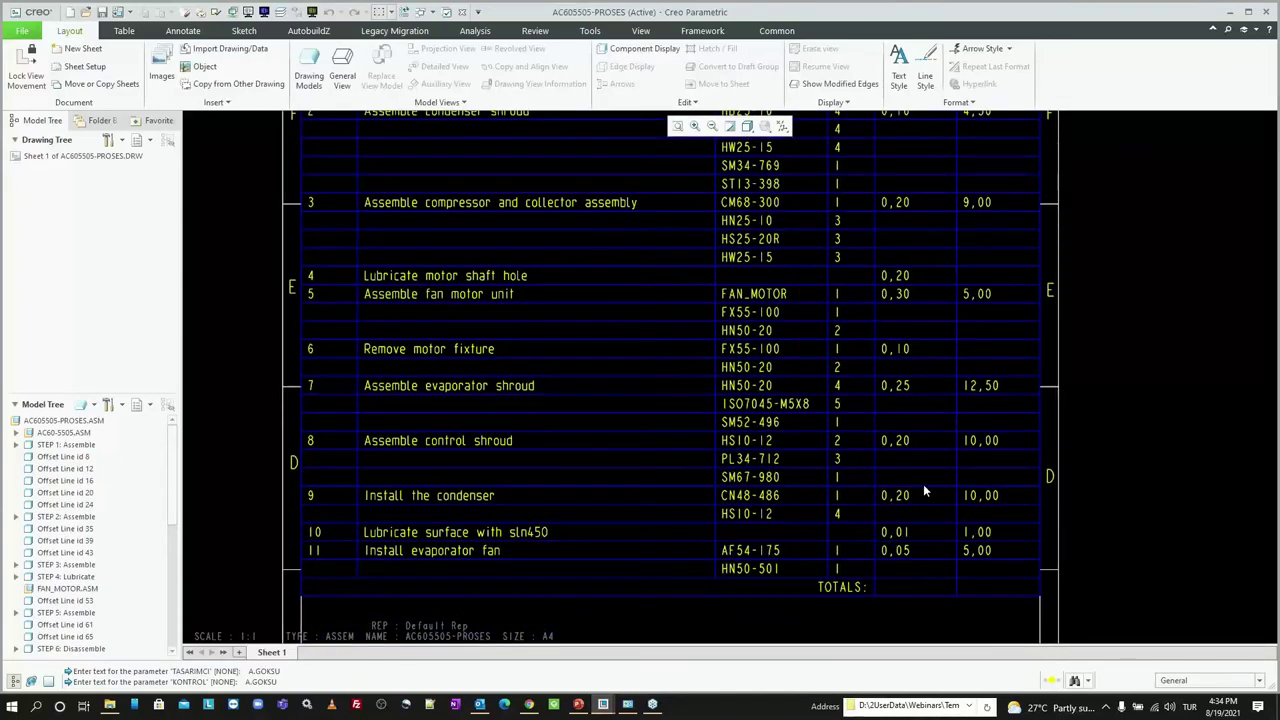
{"action": "scroll", "coordinate": [816, 434], "scroll_direction": "up", "scroll_amount": 2}
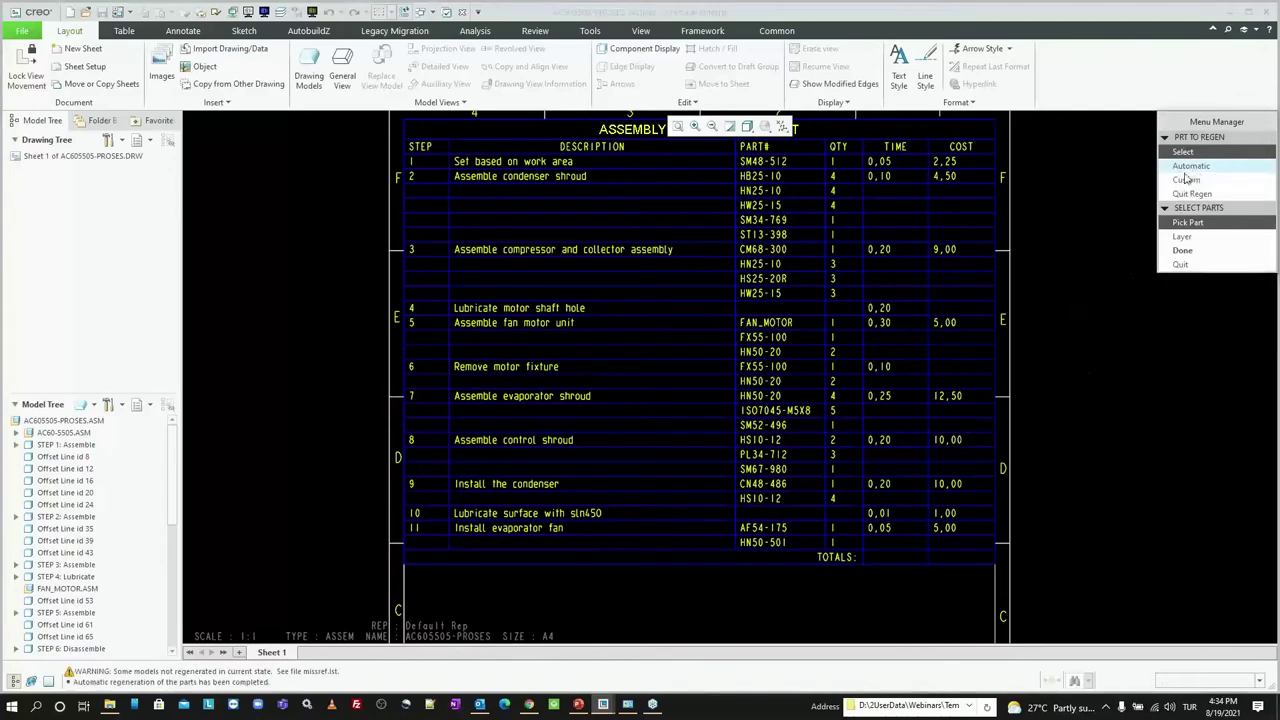
Step: Finish automatic part regeneration, zoom out, and add Sheet 2 for step 1
{"action": "left_click", "coordinate": [1186, 177]}
{"action": "scroll", "coordinate": [558, 323], "scroll_direction": "down", "scroll_amount": 3}
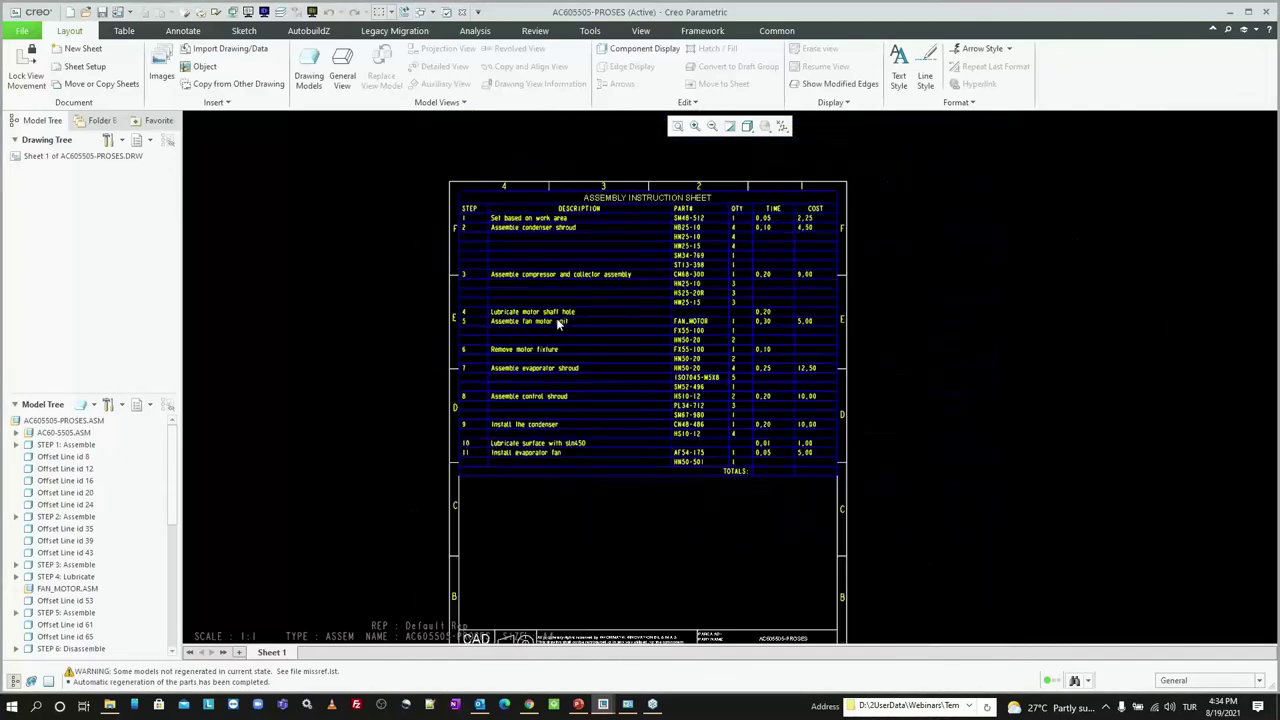
{"action": "scroll", "coordinate": [560, 324], "scroll_direction": "down", "scroll_amount": 1}
{"action": "scroll", "coordinate": [575, 328], "scroll_direction": "down", "scroll_amount": 1}
{"action": "scroll", "coordinate": [600, 330], "scroll_direction": "down", "scroll_amount": 1}
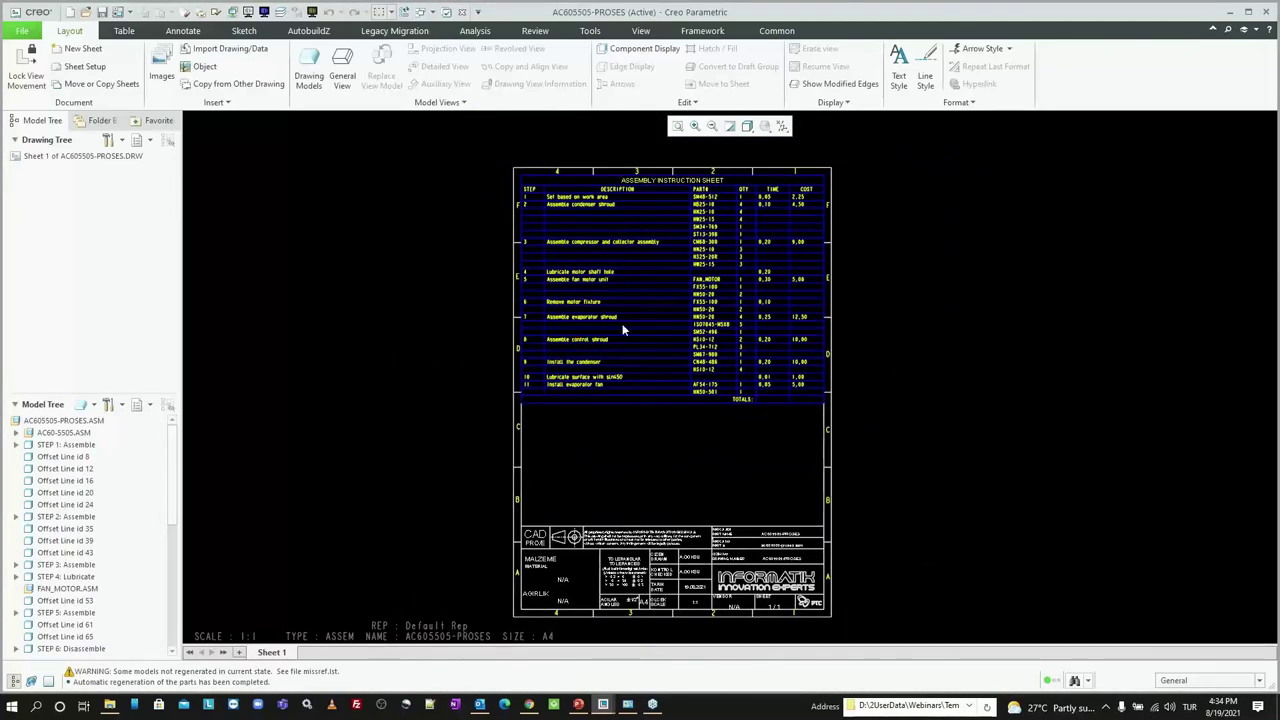
{"action": "left_click", "coordinate": [239, 653]}
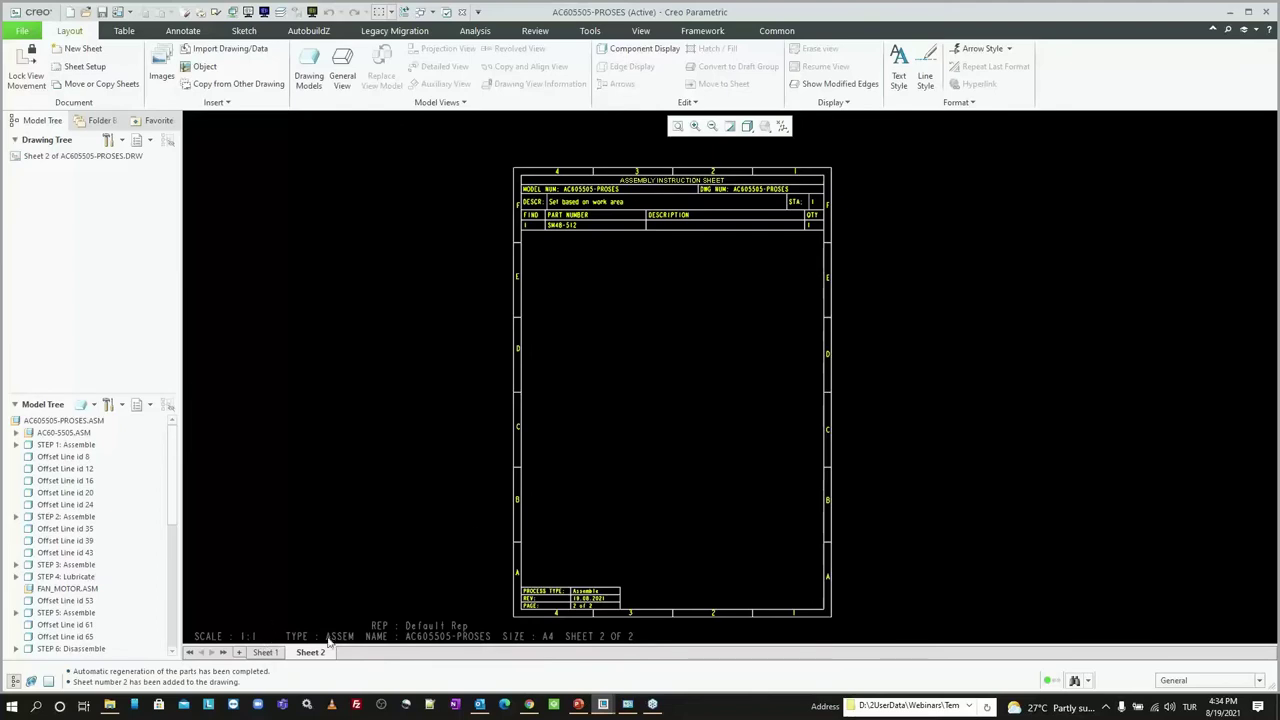
{"action": "scroll", "coordinate": [689, 190], "scroll_direction": "up", "scroll_amount": 2}
{"action": "scroll", "coordinate": [689, 190], "scroll_direction": "up", "scroll_amount": 1}
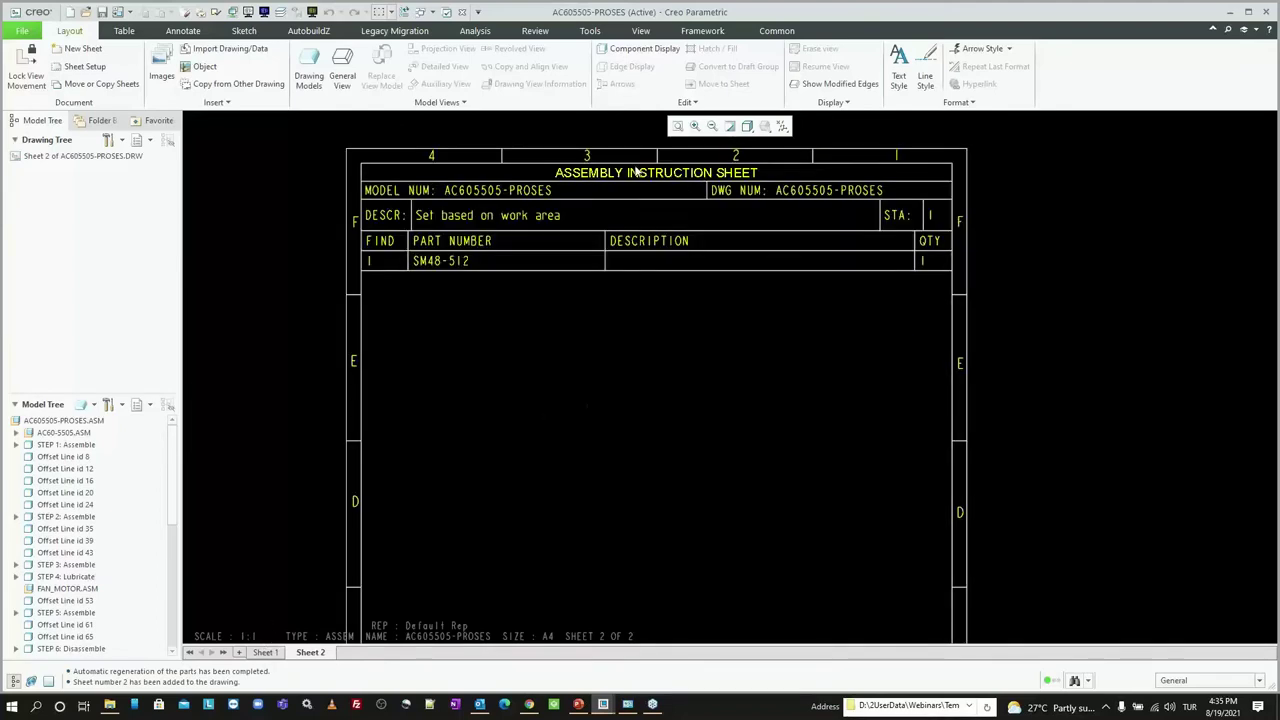
{"action": "scroll", "coordinate": [562, 185], "scroll_direction": "up", "scroll_amount": 1}
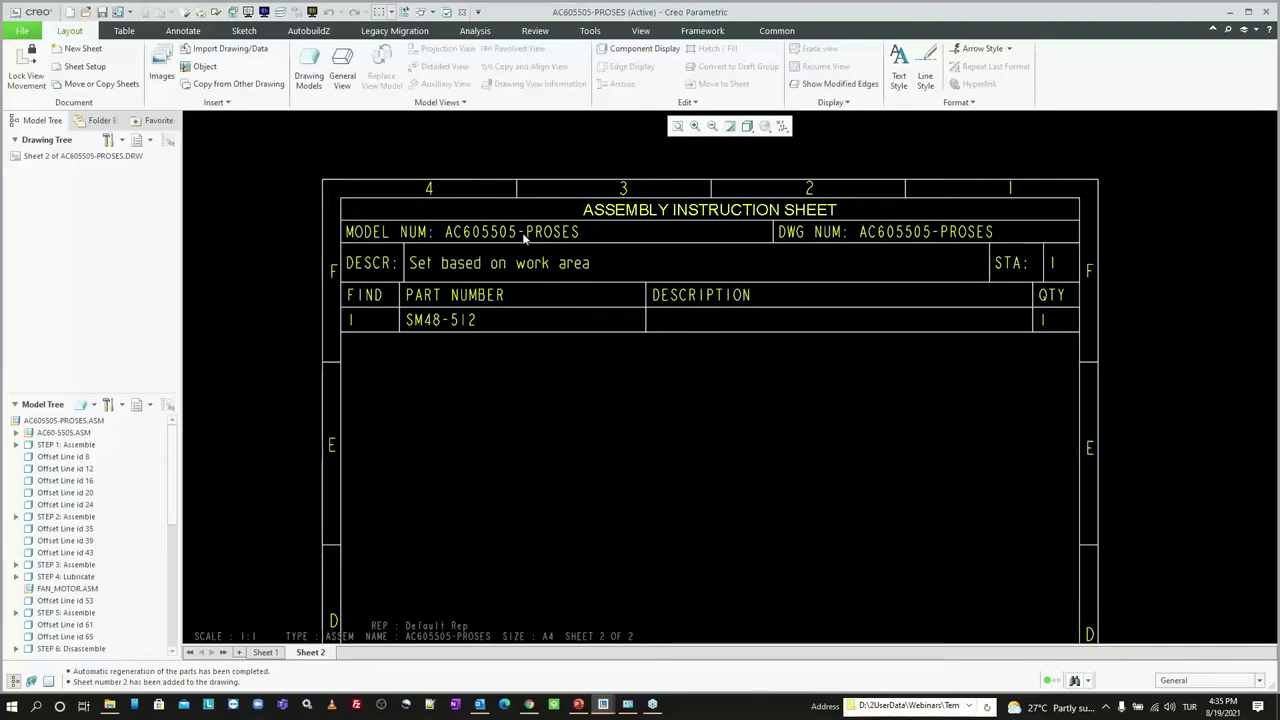
{"action": "left_click", "coordinate": [121, 33]}
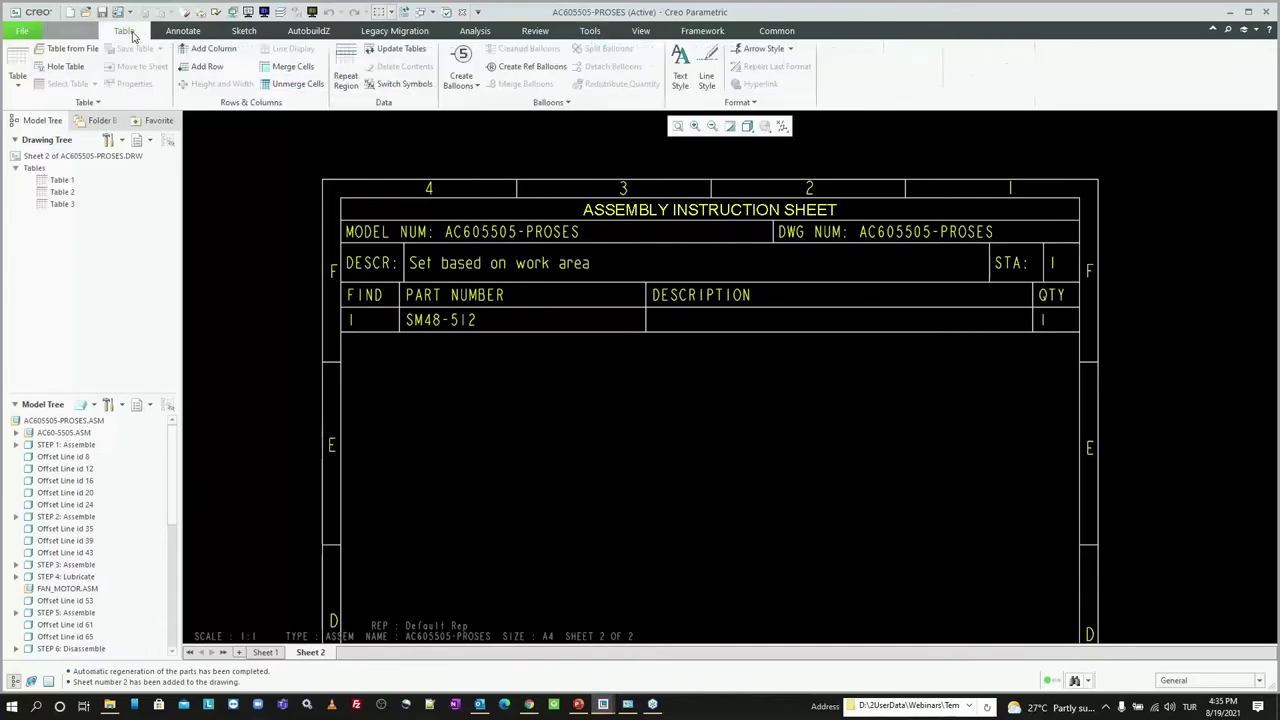
{"action": "left_click", "coordinate": [402, 86]}
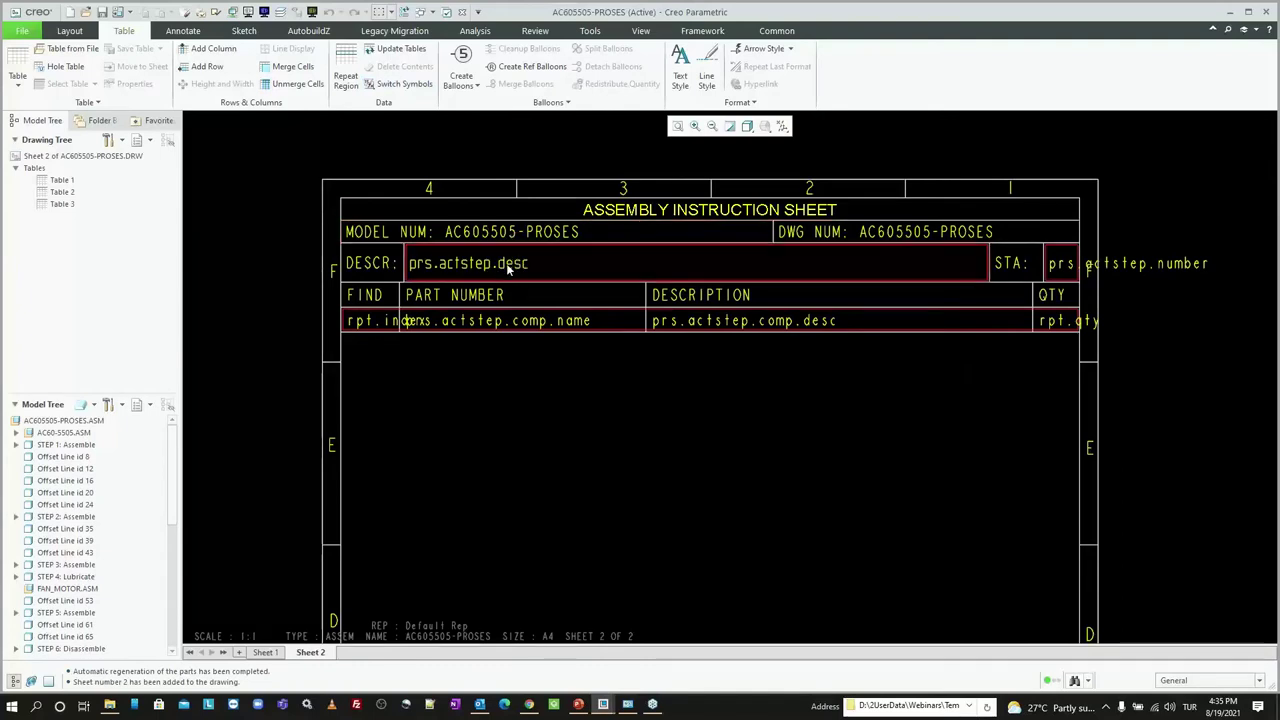
{"action": "left_click", "coordinate": [402, 84]}
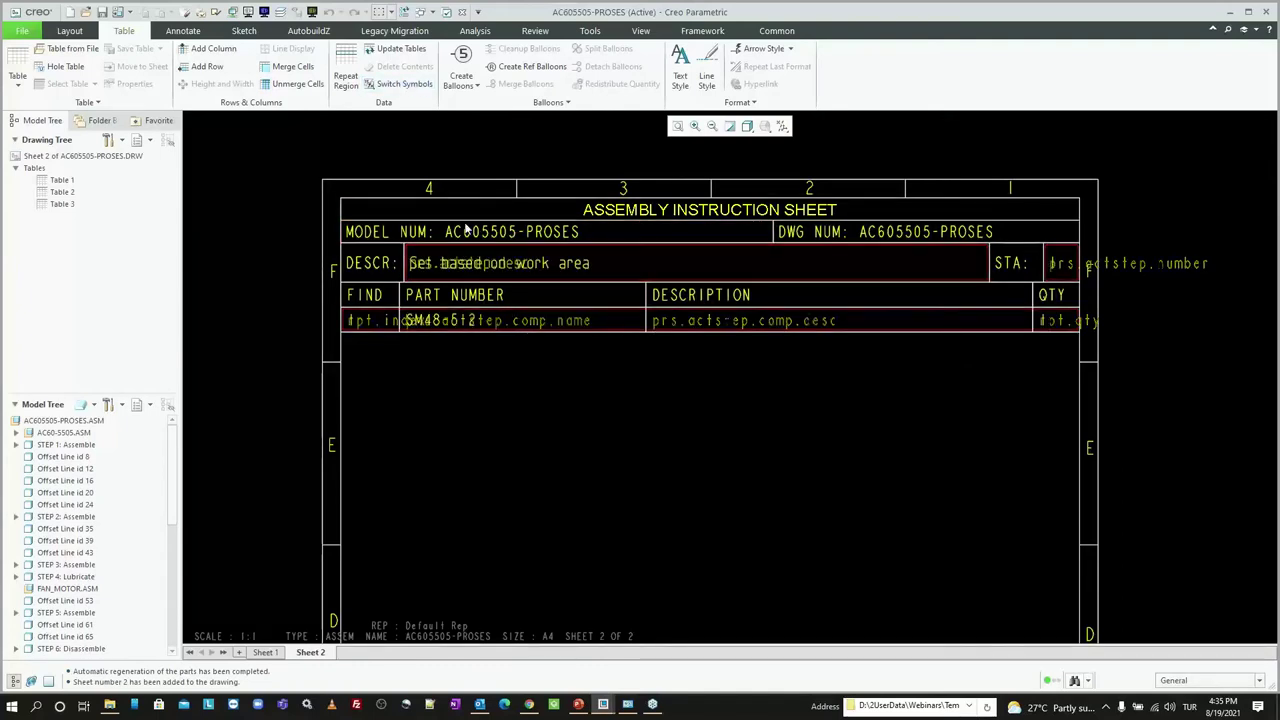
{"action": "scroll", "coordinate": [531, 321], "scroll_direction": "up", "scroll_amount": 1}
{"action": "scroll", "coordinate": [531, 321], "scroll_direction": "down", "scroll_amount": 1}
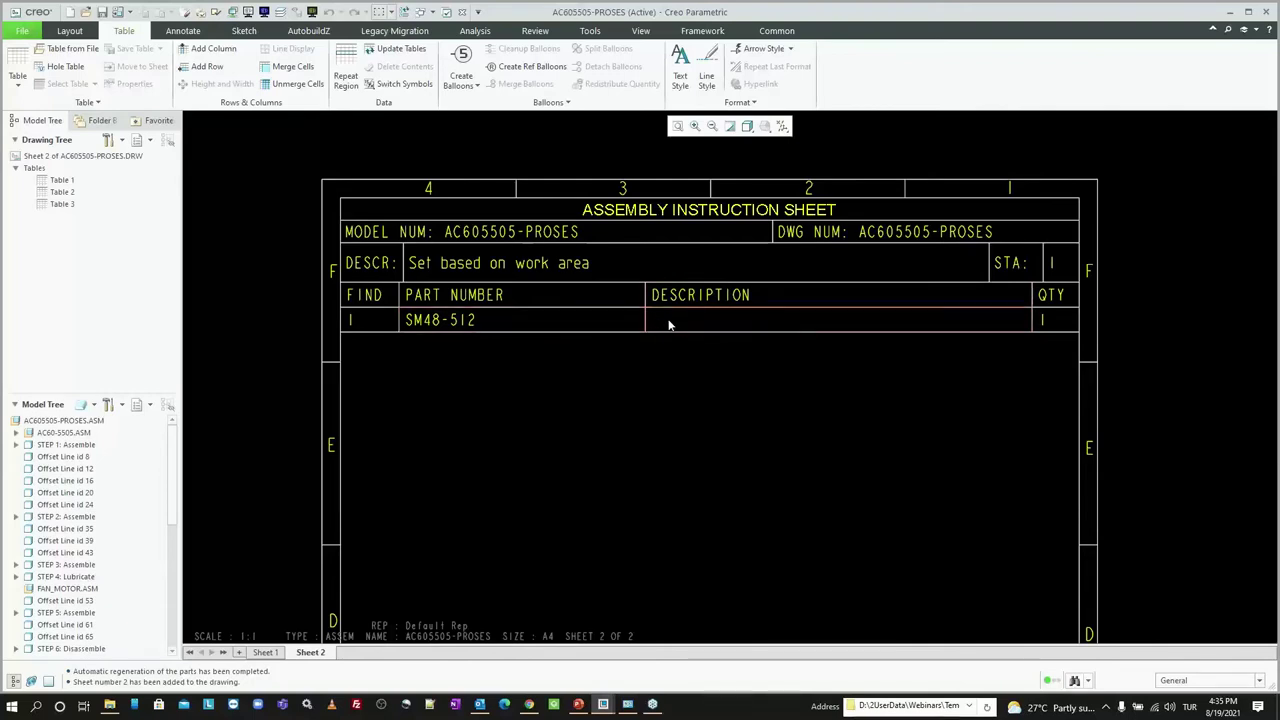
{"action": "scroll", "coordinate": [566, 257], "scroll_direction": "down", "scroll_amount": 1}
{"action": "scroll", "coordinate": [566, 257], "scroll_direction": "down", "scroll_amount": 1}
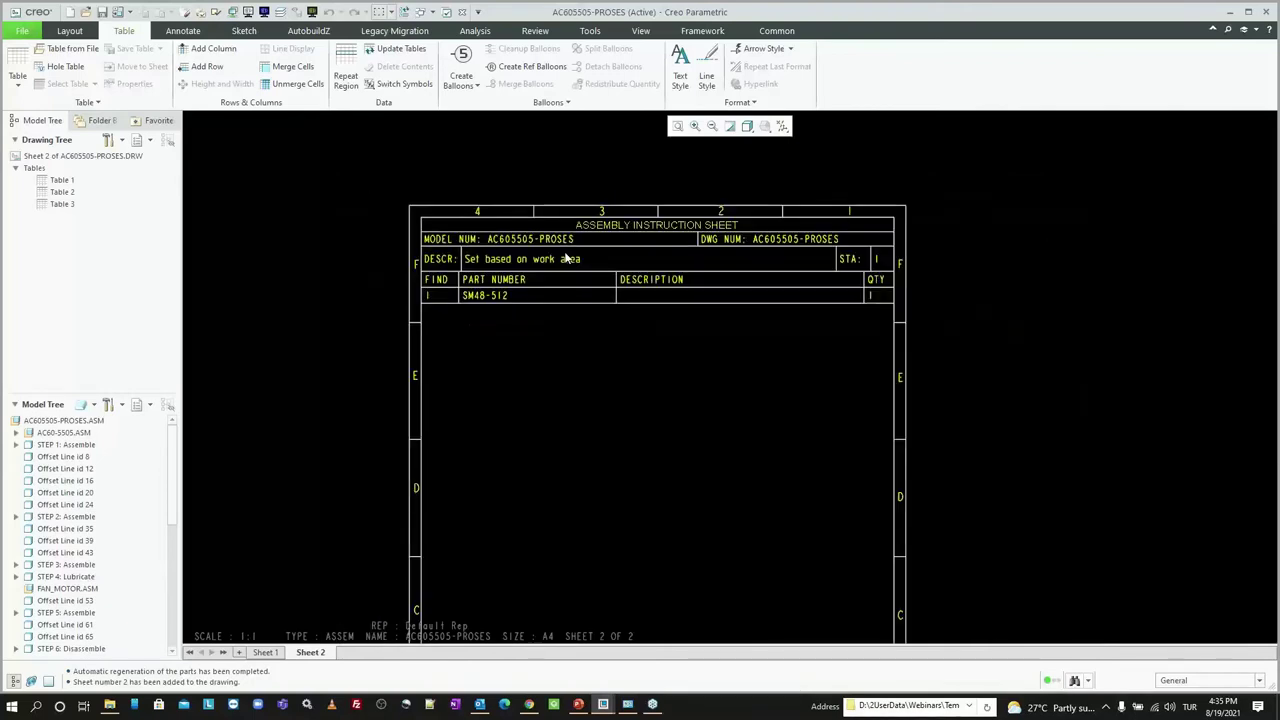
{"action": "scroll", "coordinate": [566, 257], "scroll_direction": "down", "scroll_amount": 1}
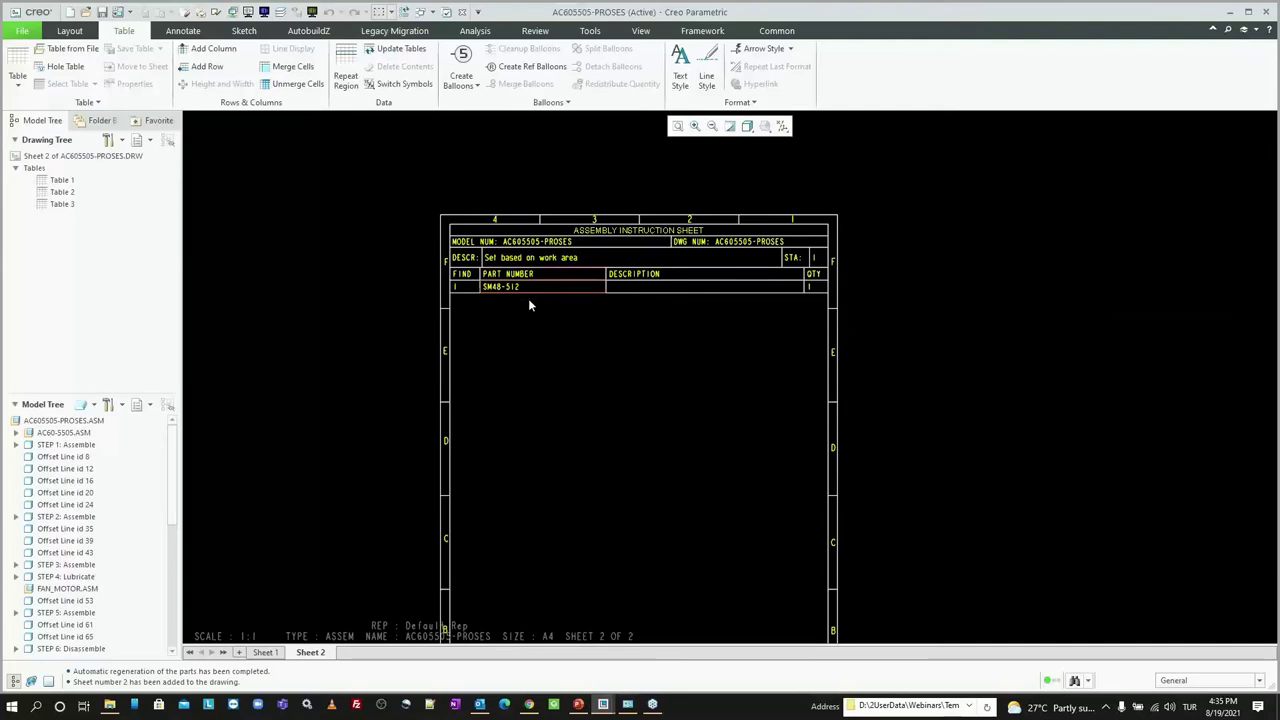
{"action": "middle_click_drag", "start_coordinate": [672, 435], "coordinate": [649, 420]}
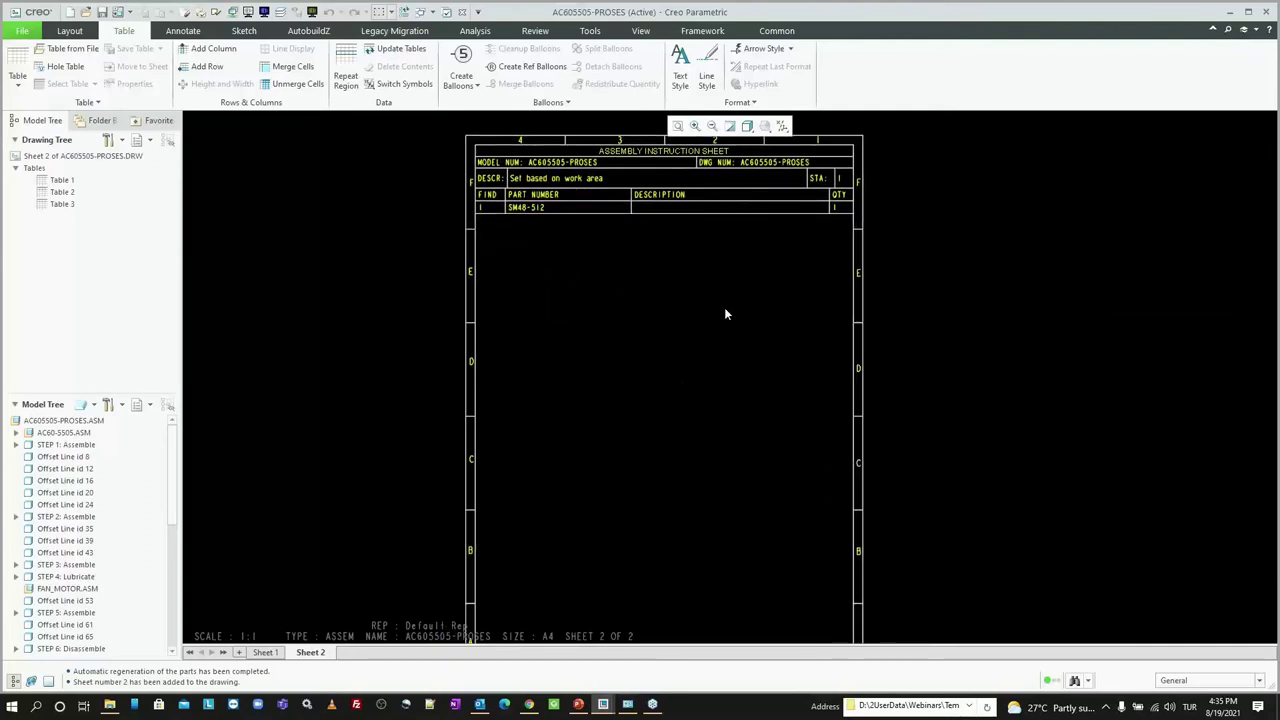
{"action": "scroll", "coordinate": [695, 291], "scroll_direction": "down", "scroll_amount": 2}
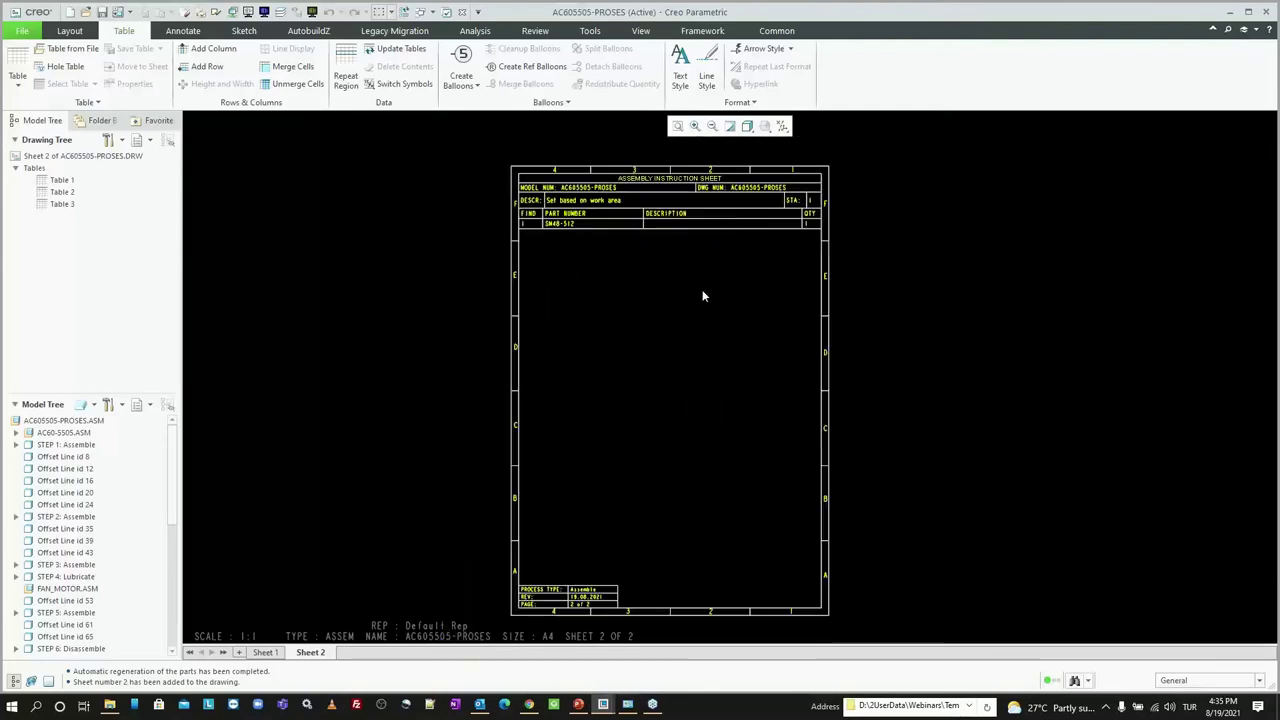
Step: Try placing a general view of the assembly, then cancel the oversized full-scale view
{"action": "left_click", "coordinate": [70, 30]}
{"action": "left_click", "coordinate": [343, 60]}
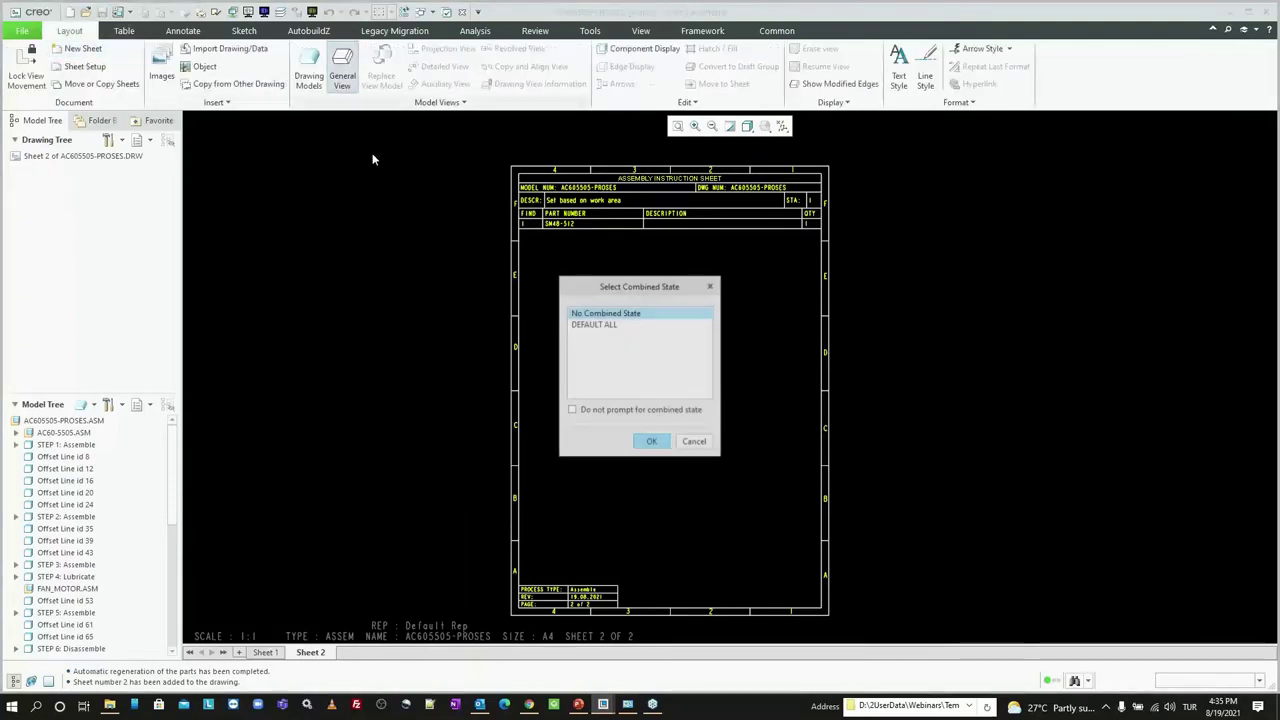
{"action": "left_click", "coordinate": [652, 442]}
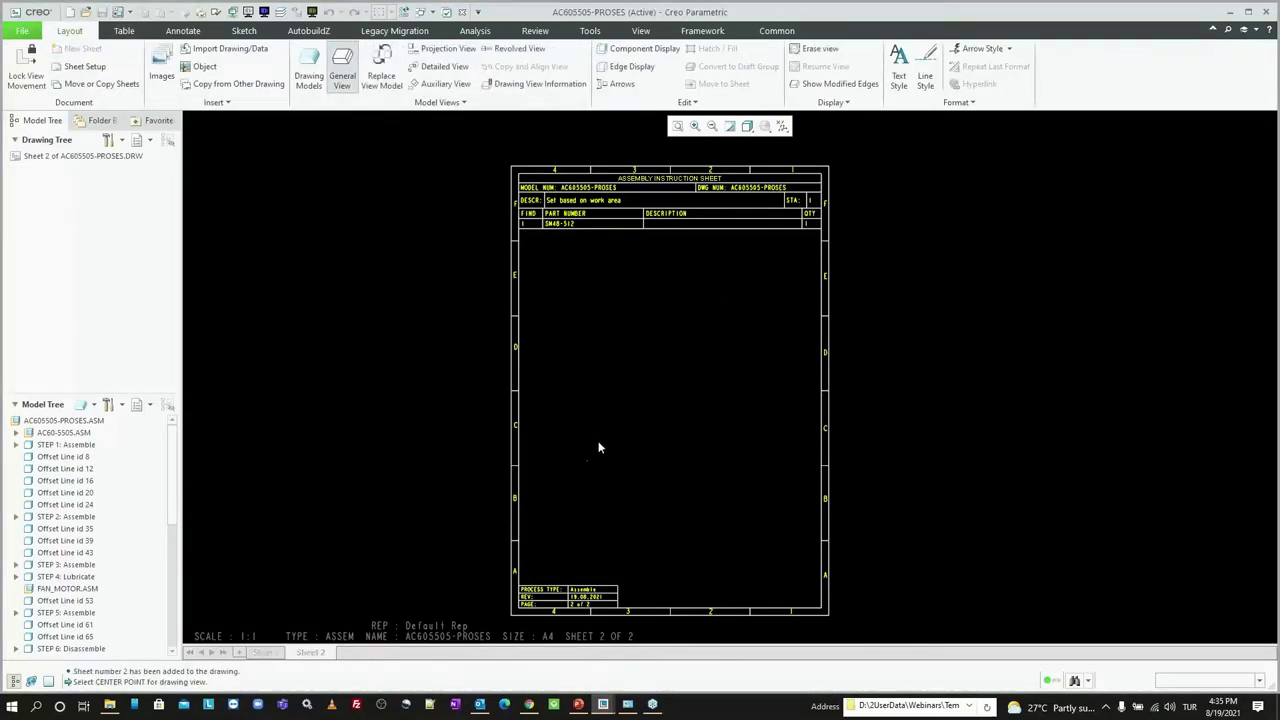
{"action": "left_click", "coordinate": [562, 435]}
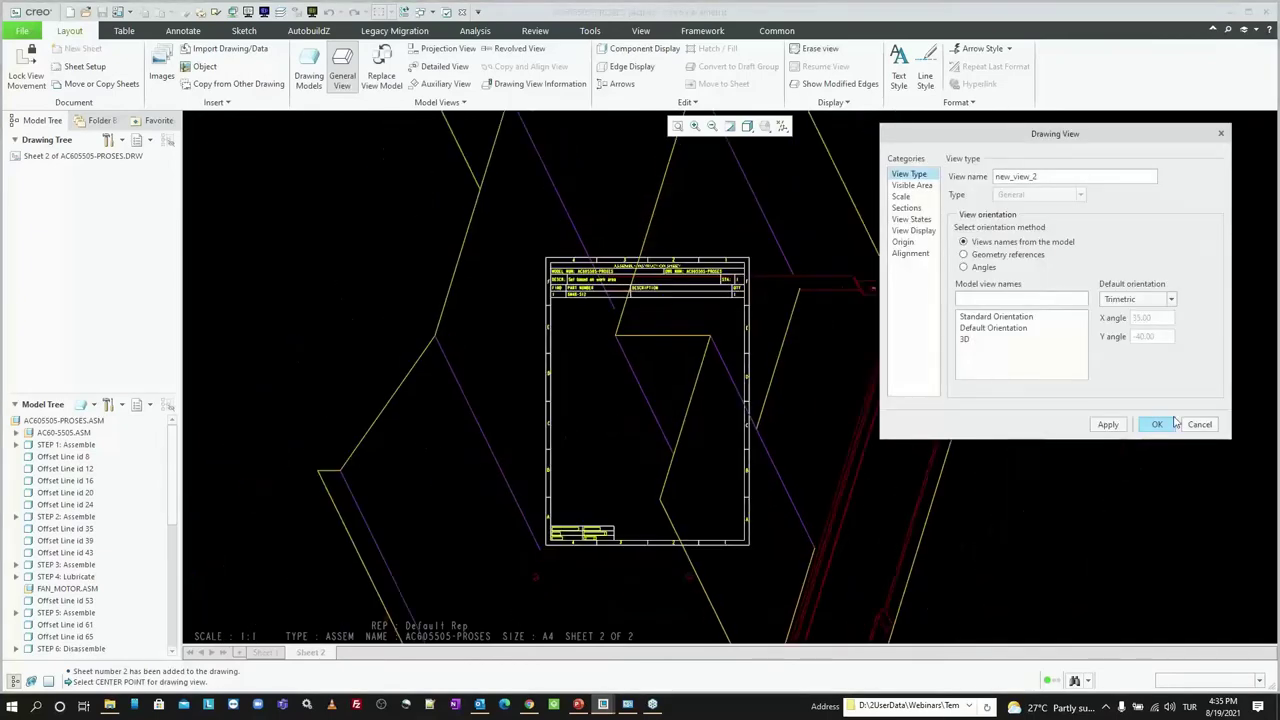
{"action": "left_click", "coordinate": [1160, 420]}
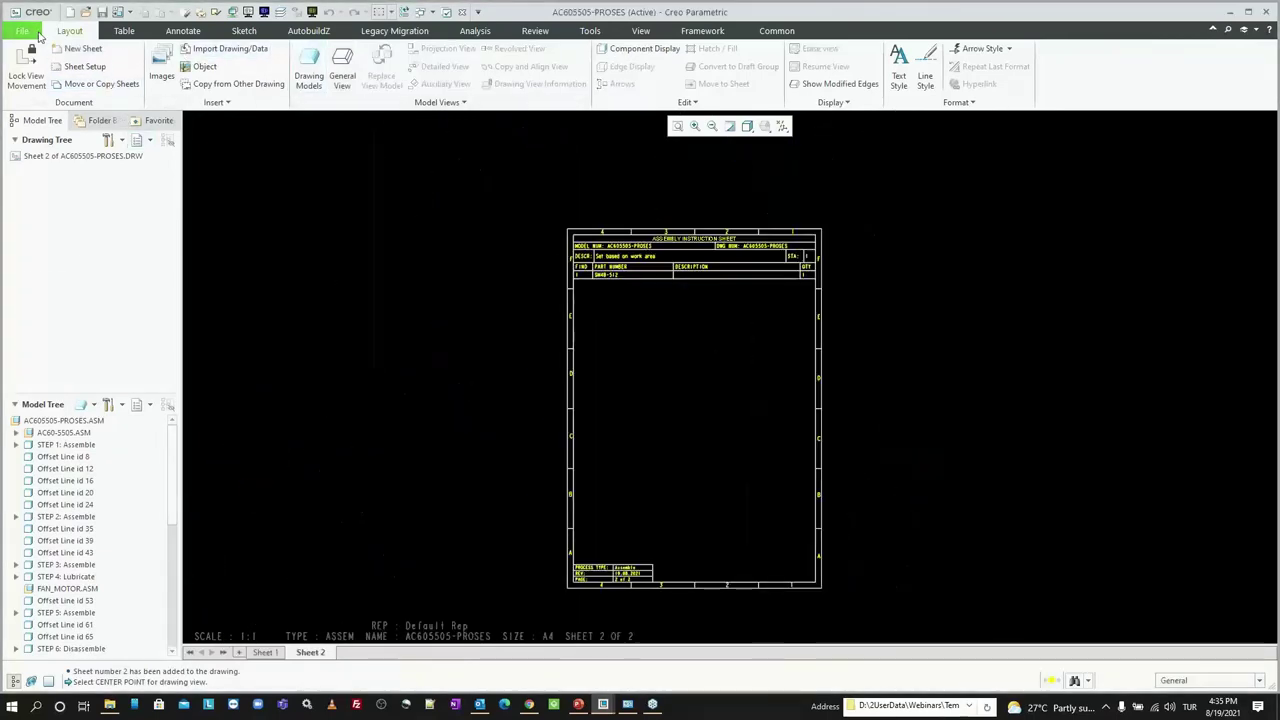
Step: Load the iso_mm.dtl detail options file through Drawing Properties
{"action": "left_click", "coordinate": [22, 30]}
{"action": "left_click", "coordinate": [150, 72]}
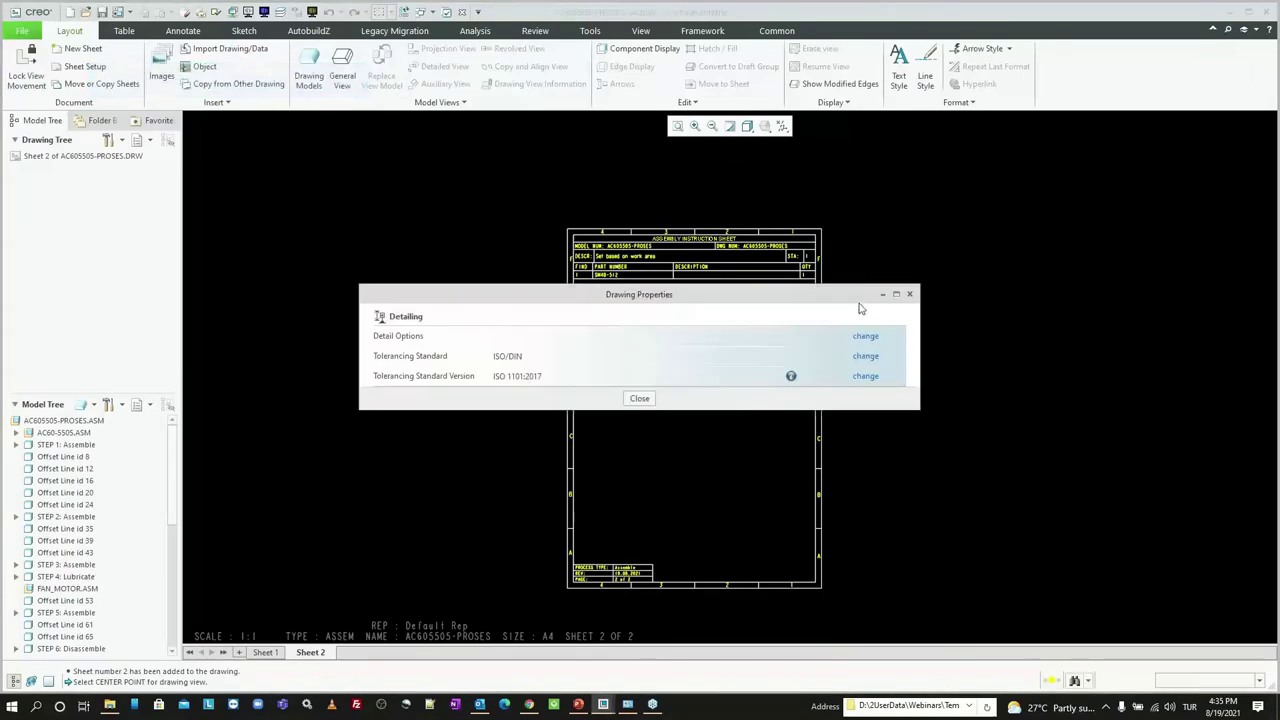
{"action": "left_click", "coordinate": [866, 338]}
{"action": "left_click", "coordinate": [656, 150]}
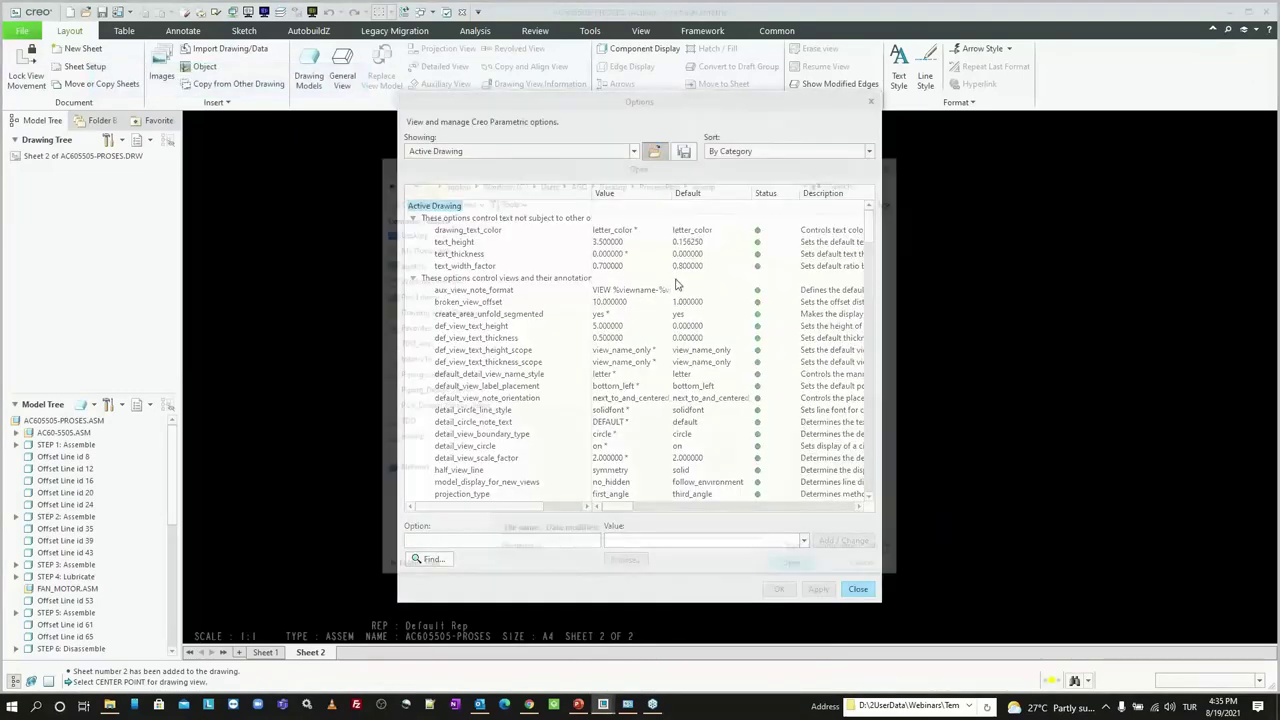
{"action": "left_click", "coordinate": [424, 279]}
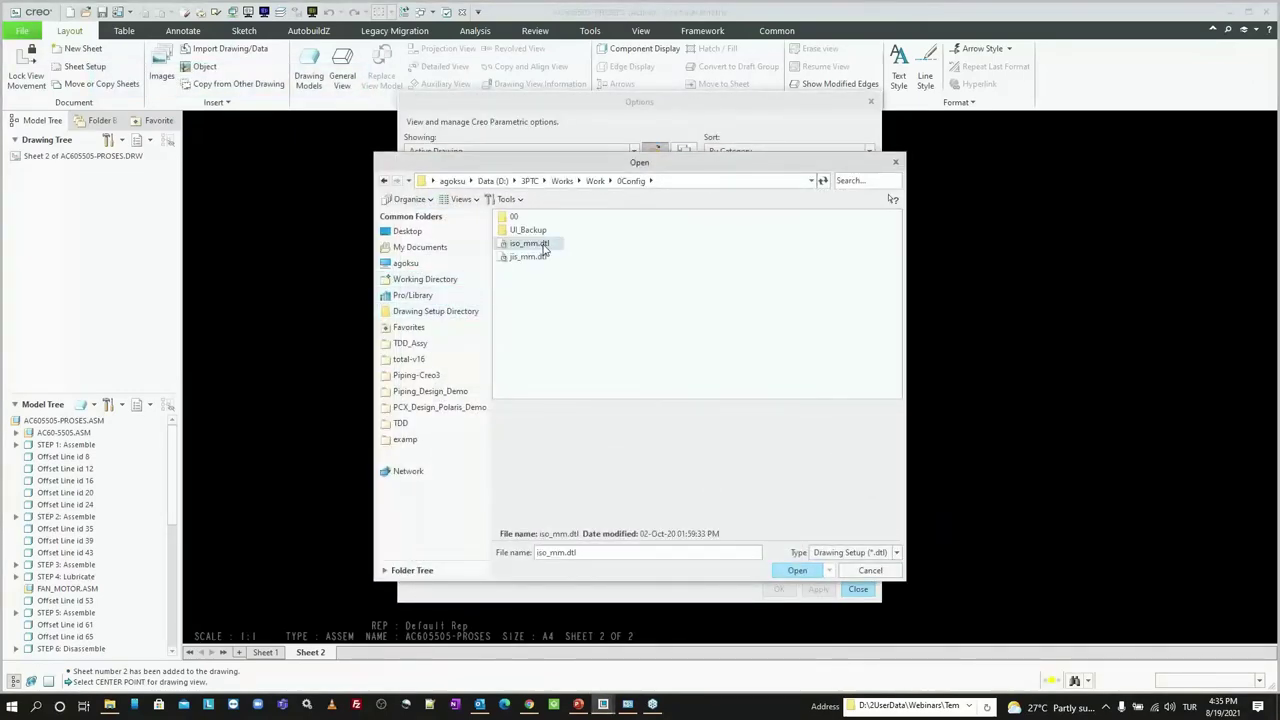
{"action": "double_click", "coordinate": [540, 248]}
{"action": "key", "text": "Return"}
{"action": "left_click", "coordinate": [640, 397]}
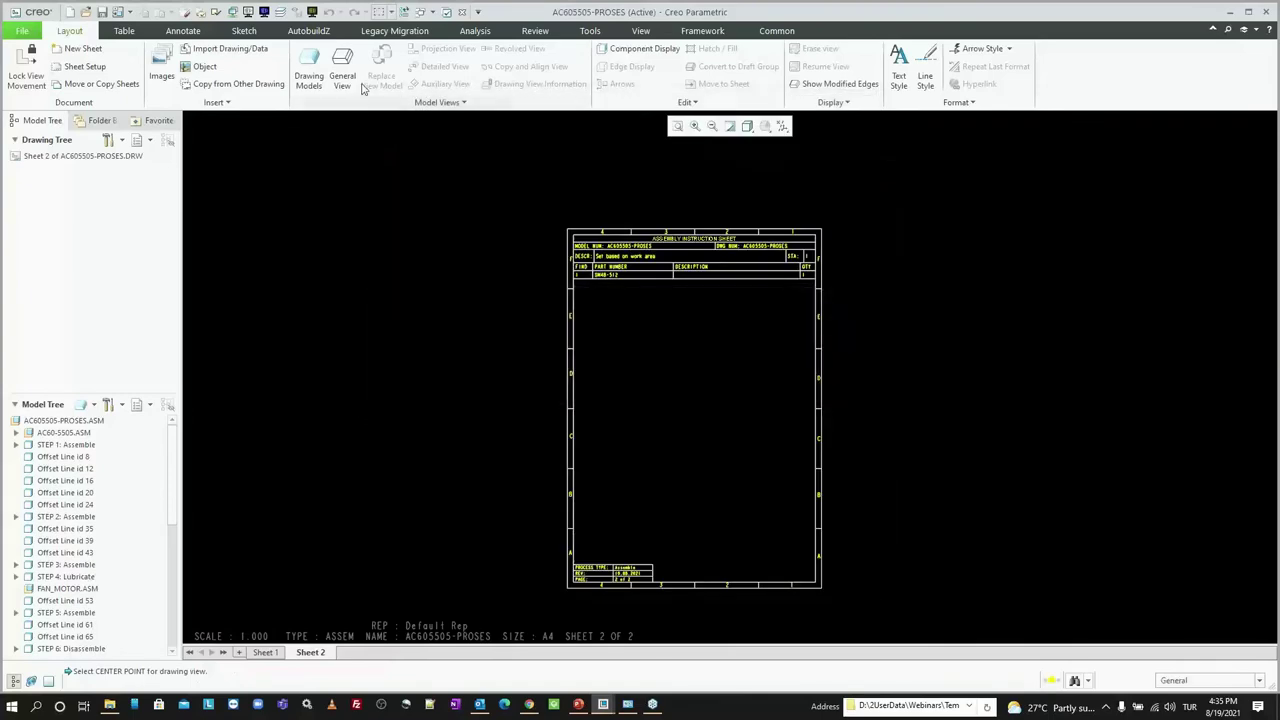
Step: Place a new general view of the assembly on Sheet 2 with no combined state
{"action": "left_click", "coordinate": [342, 70]}
{"action": "left_click", "coordinate": [650, 439]}
{"action": "left_click", "coordinate": [688, 384]}
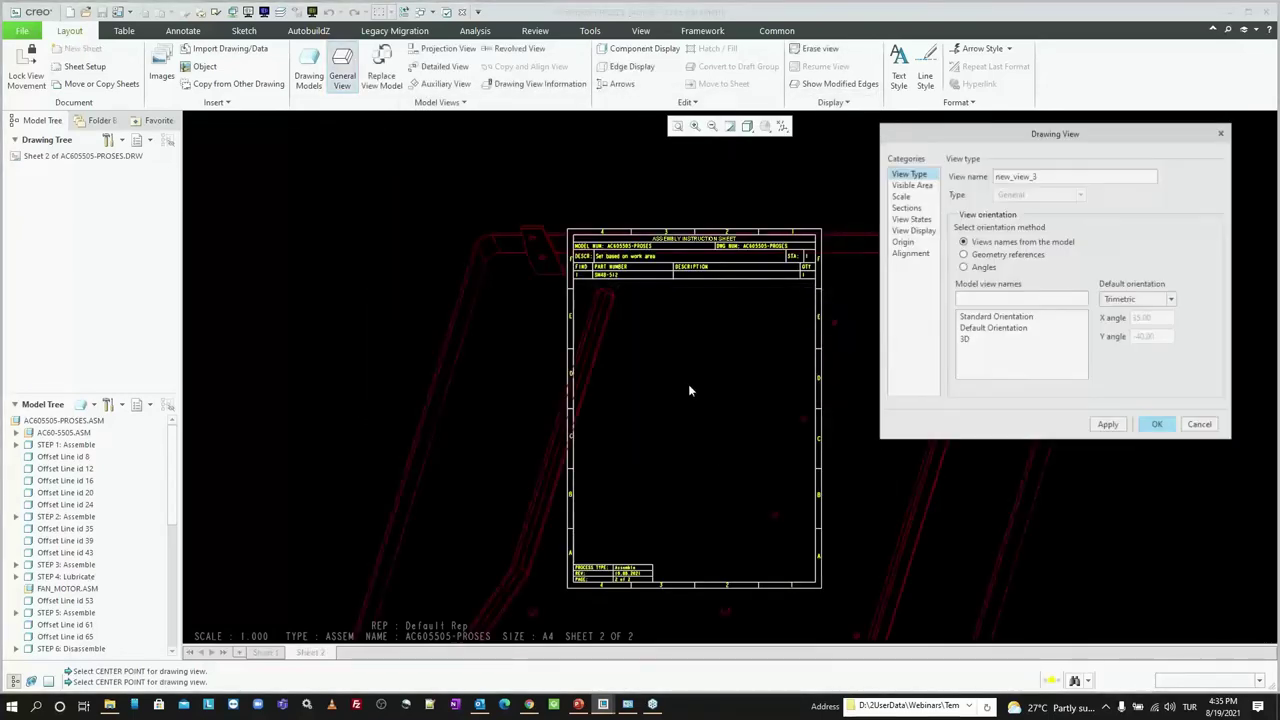
Step: Give the view the saved 3D orientation and a custom scale of 0.150
{"action": "left_click", "coordinate": [982, 340]}
{"action": "scroll", "coordinate": [707, 372], "scroll_direction": "down", "scroll_amount": 2}
{"action": "scroll", "coordinate": [707, 377], "scroll_direction": "down", "scroll_amount": 2}
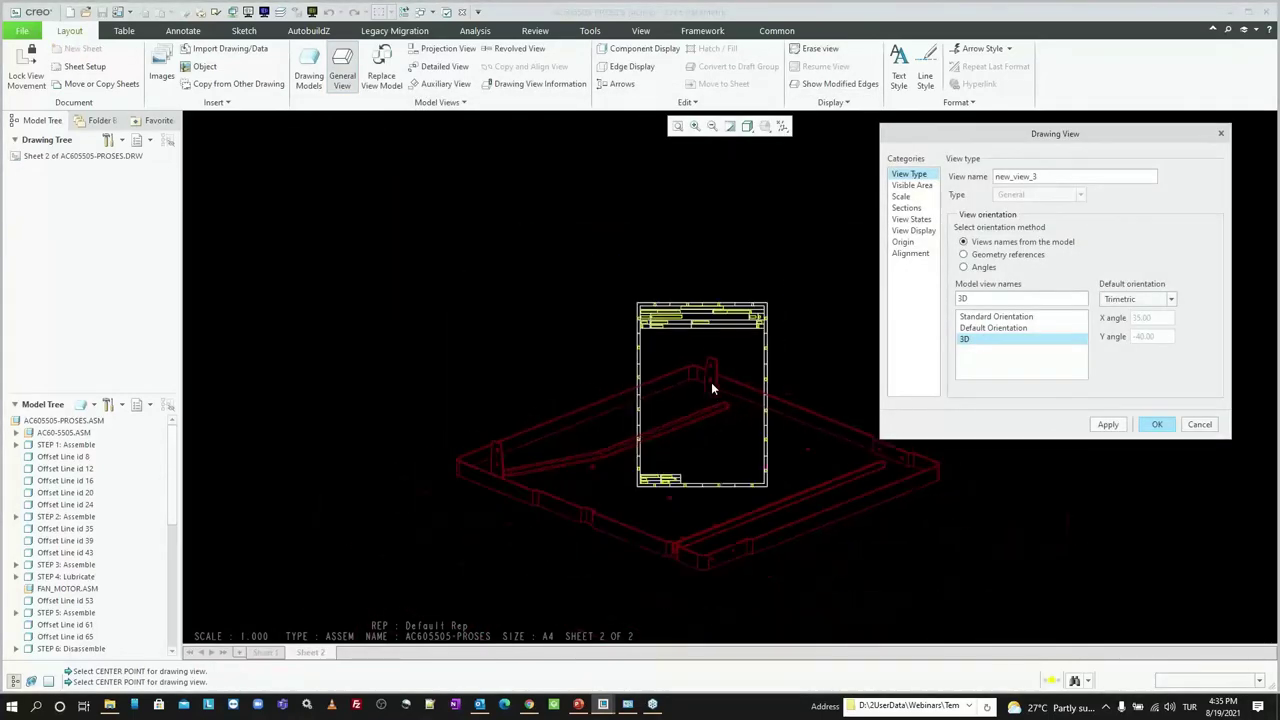
{"action": "scroll", "coordinate": [762, 418], "scroll_direction": "up", "scroll_amount": 1}
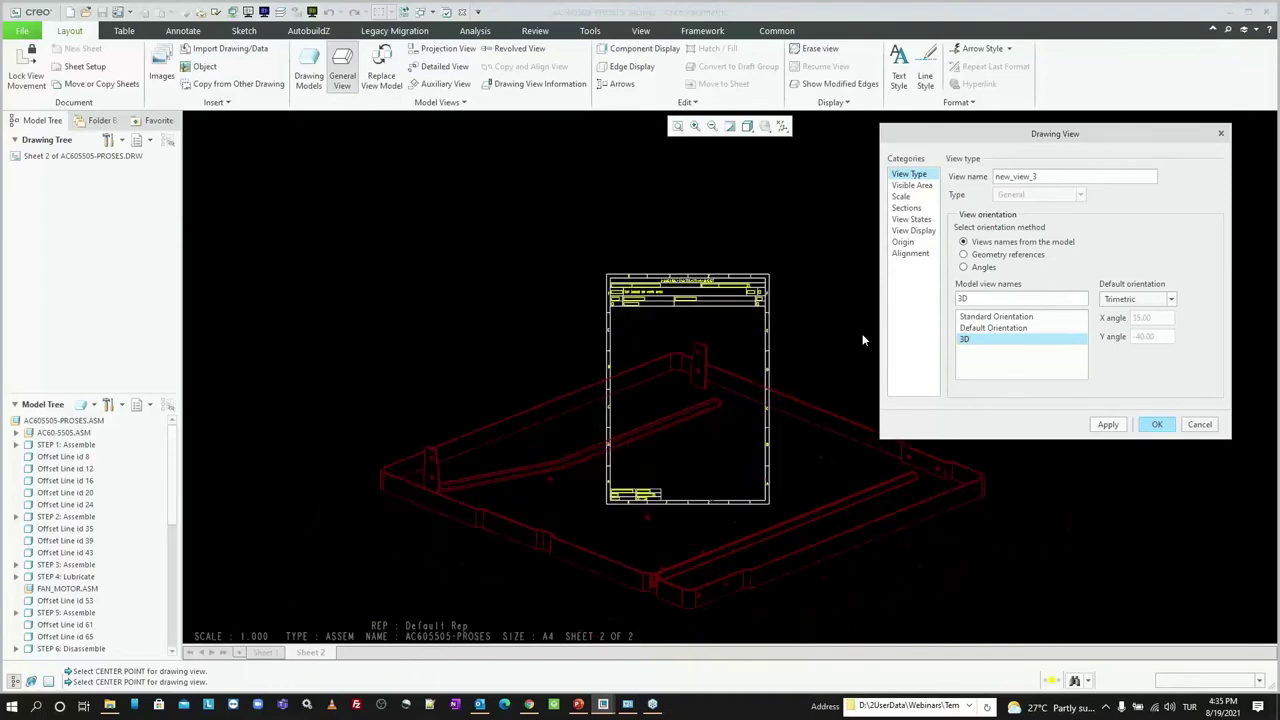
{"action": "left_click", "coordinate": [903, 197]}
{"action": "left_click", "coordinate": [976, 190]}
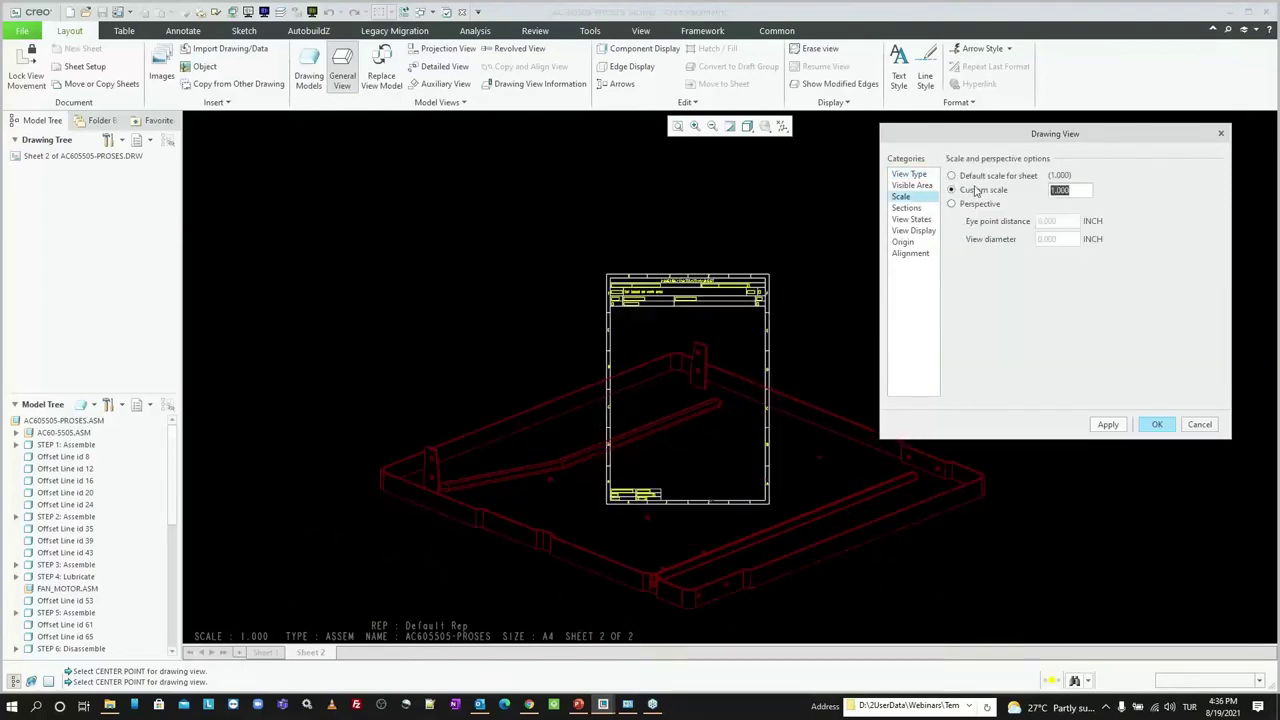
{"action": "type", "text": "0.150"}
{"action": "left_click", "coordinate": [1106, 426]}
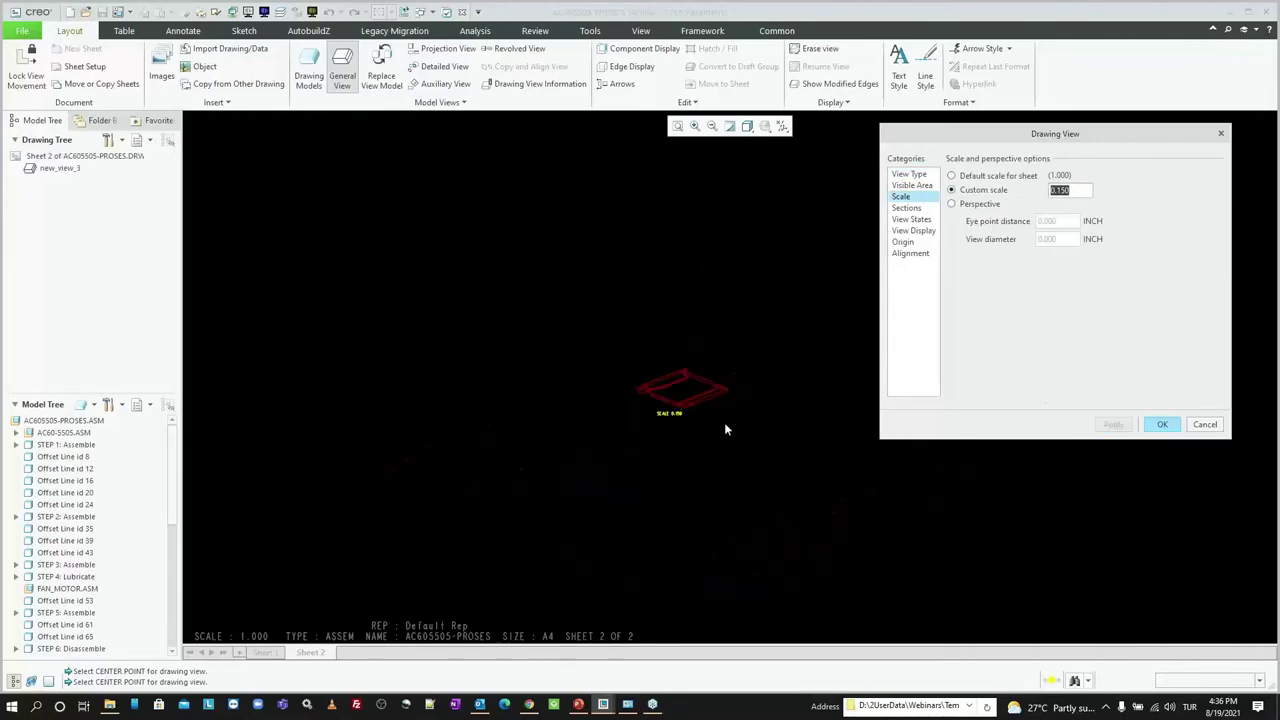
Step: Set the view's process assembly step to STEP 8: Assemble and accept
{"action": "scroll", "coordinate": [710, 405], "scroll_direction": "up", "scroll_amount": 2}
{"action": "scroll", "coordinate": [700, 390], "scroll_direction": "up", "scroll_amount": 1}
{"action": "scroll", "coordinate": [700, 382], "scroll_direction": "up", "scroll_amount": 2}
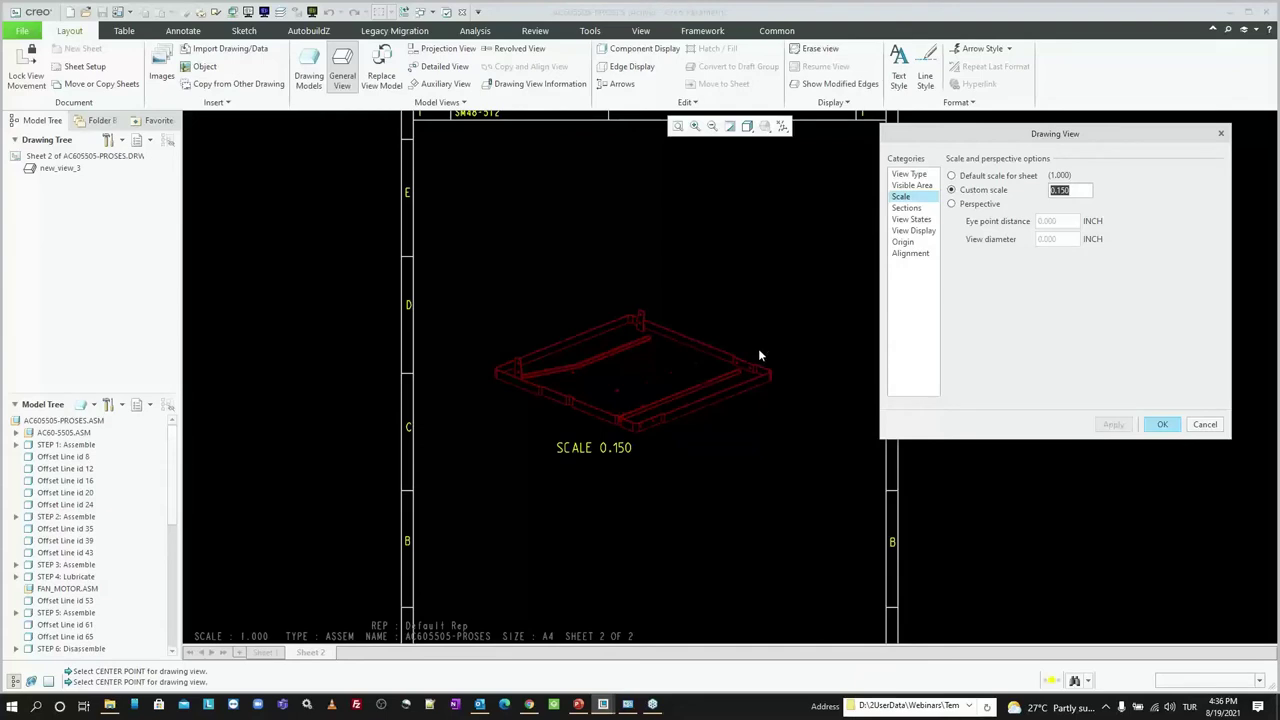
{"action": "scroll", "coordinate": [758, 350], "scroll_direction": "down", "scroll_amount": 1}
{"action": "scroll", "coordinate": [751, 283], "scroll_direction": "down", "scroll_amount": 1}
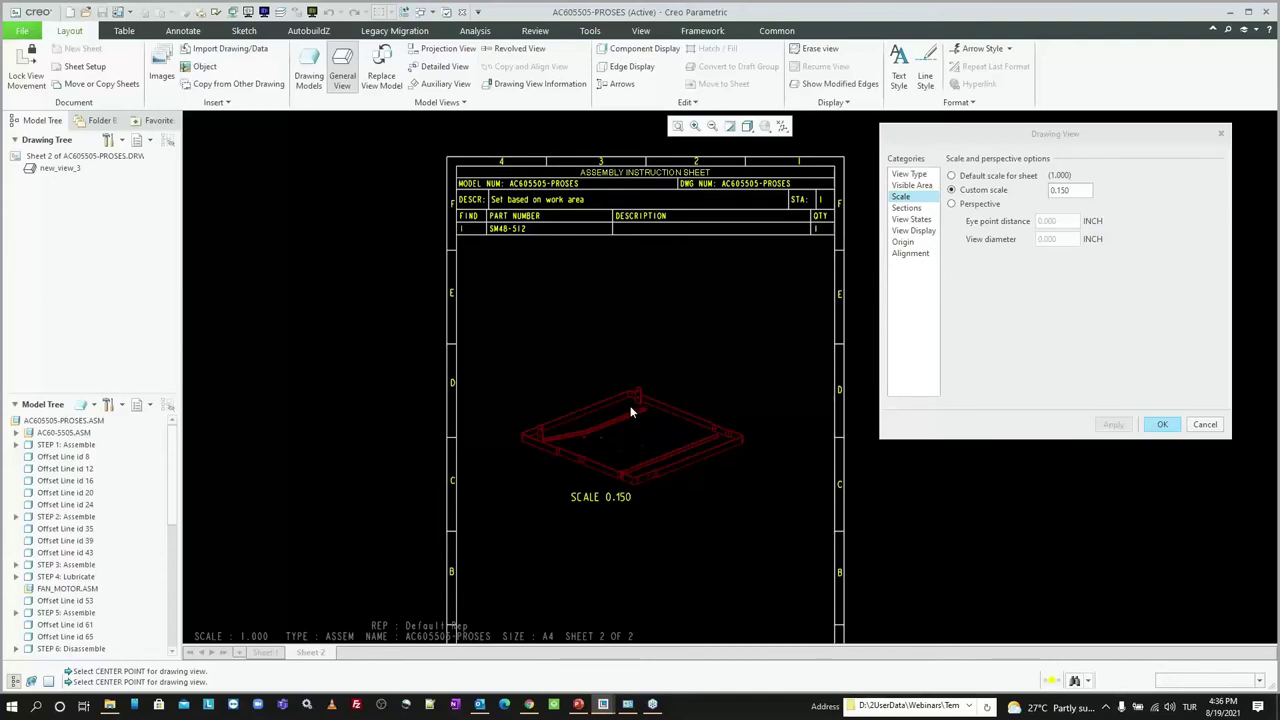
{"action": "left_click", "coordinate": [925, 219]}
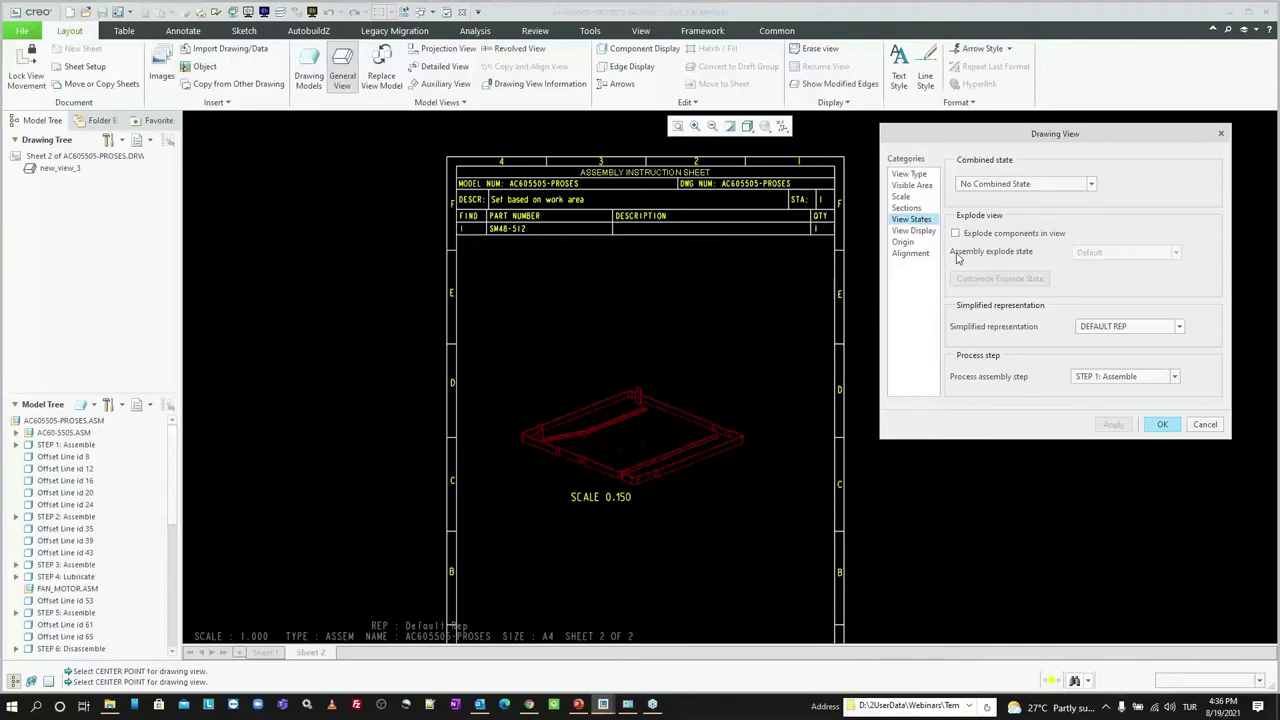
{"action": "left_click", "coordinate": [1087, 381]}
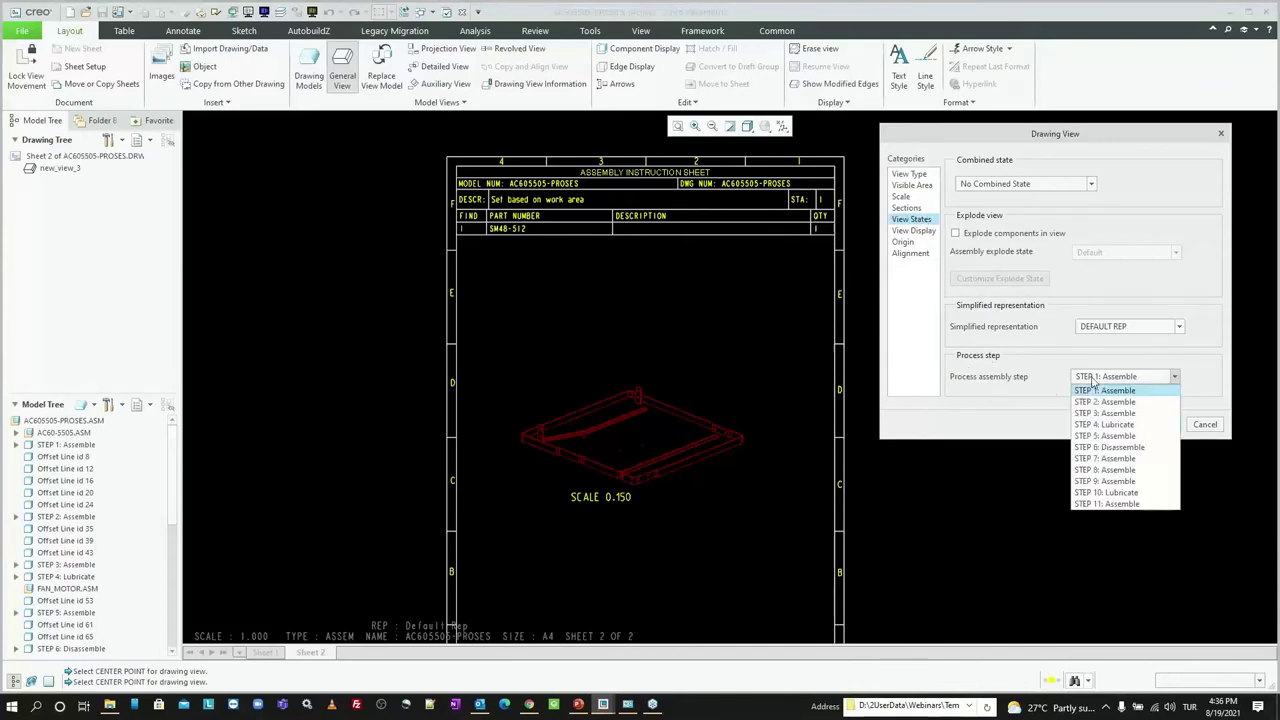
{"action": "left_click", "coordinate": [1102, 471]}
{"action": "left_click", "coordinate": [1104, 425]}
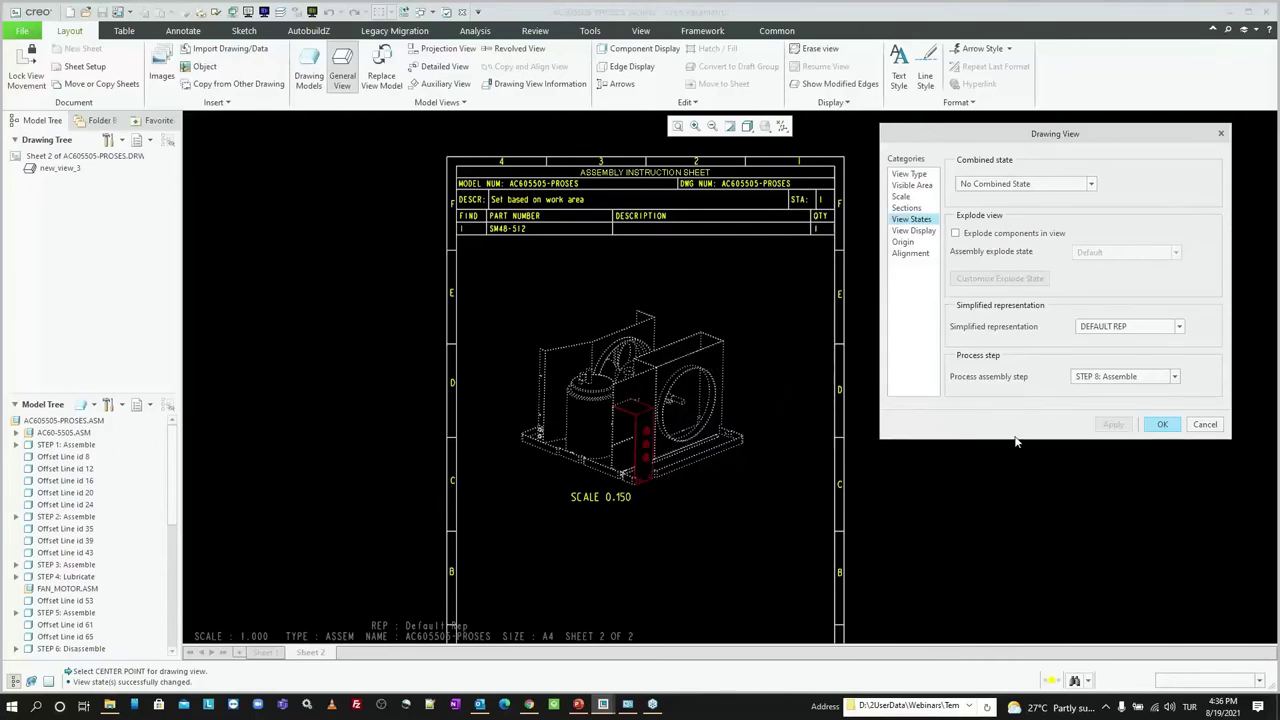
{"action": "left_click", "coordinate": [1165, 425]}
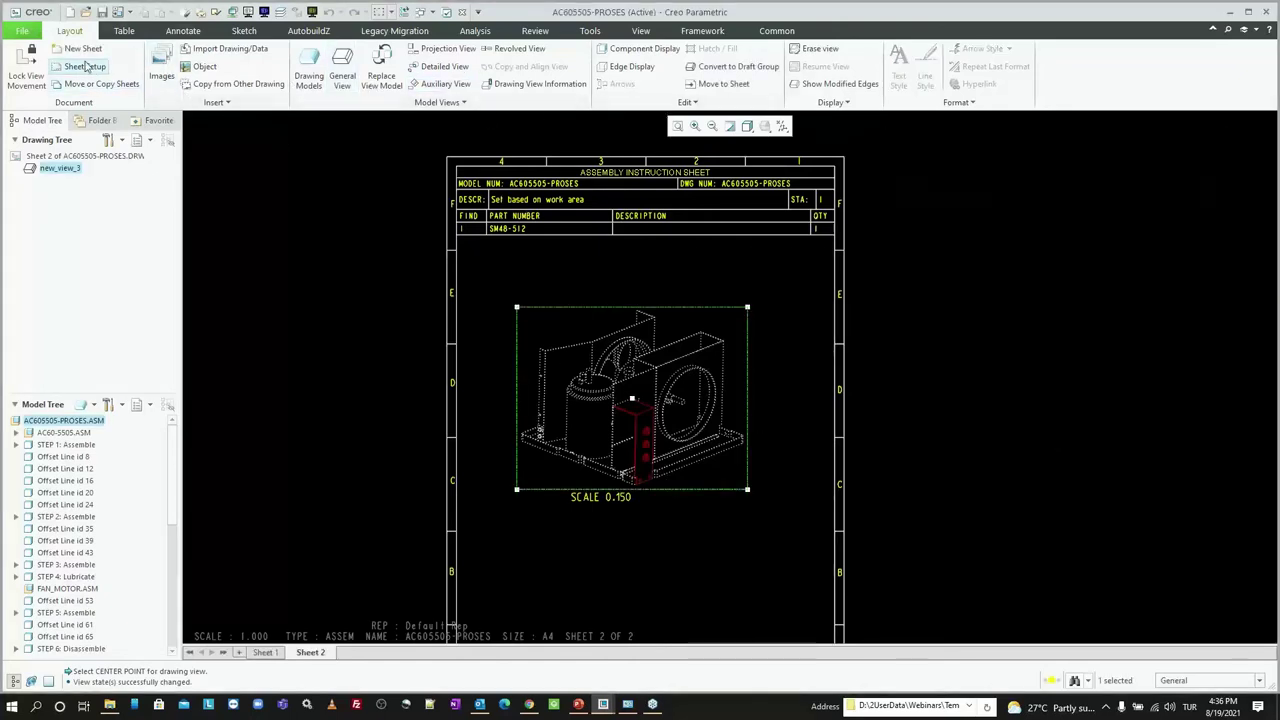
Step: In Process Display, set previous components to DOT_CTRL_FONT and current ones to red, for all views
{"action": "left_click", "coordinate": [682, 102]}
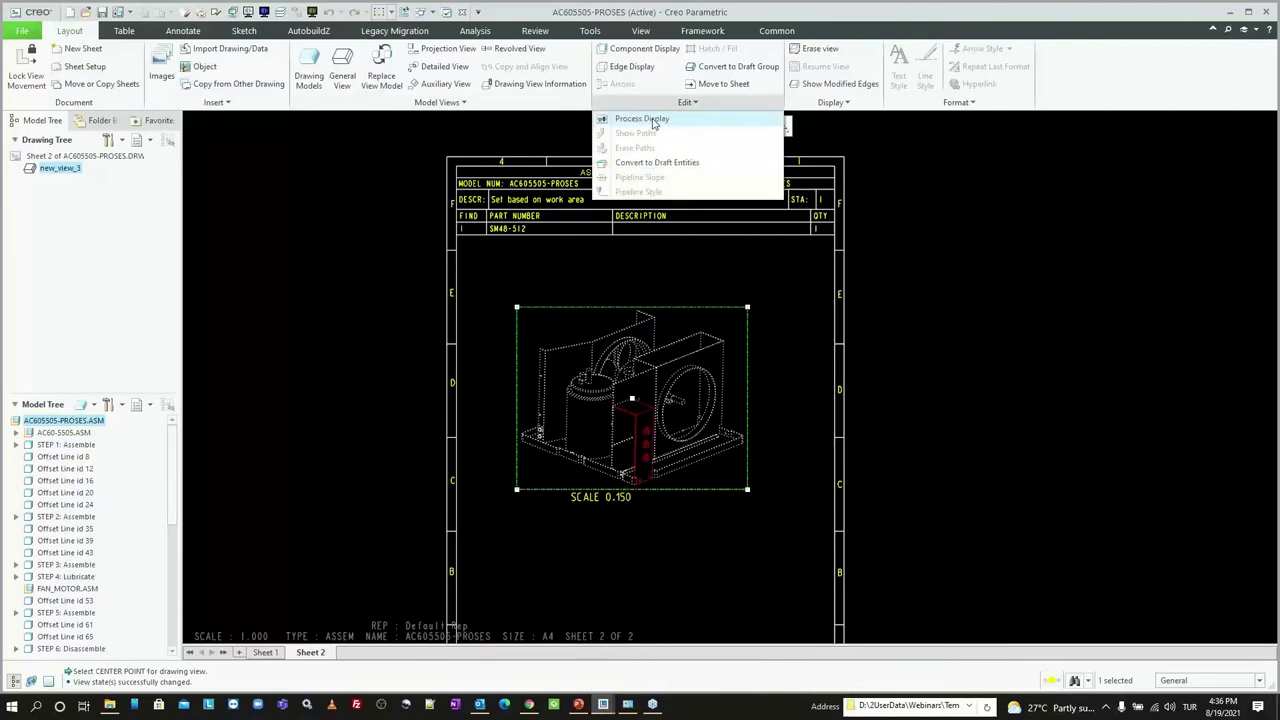
{"action": "left_click", "coordinate": [654, 122]}
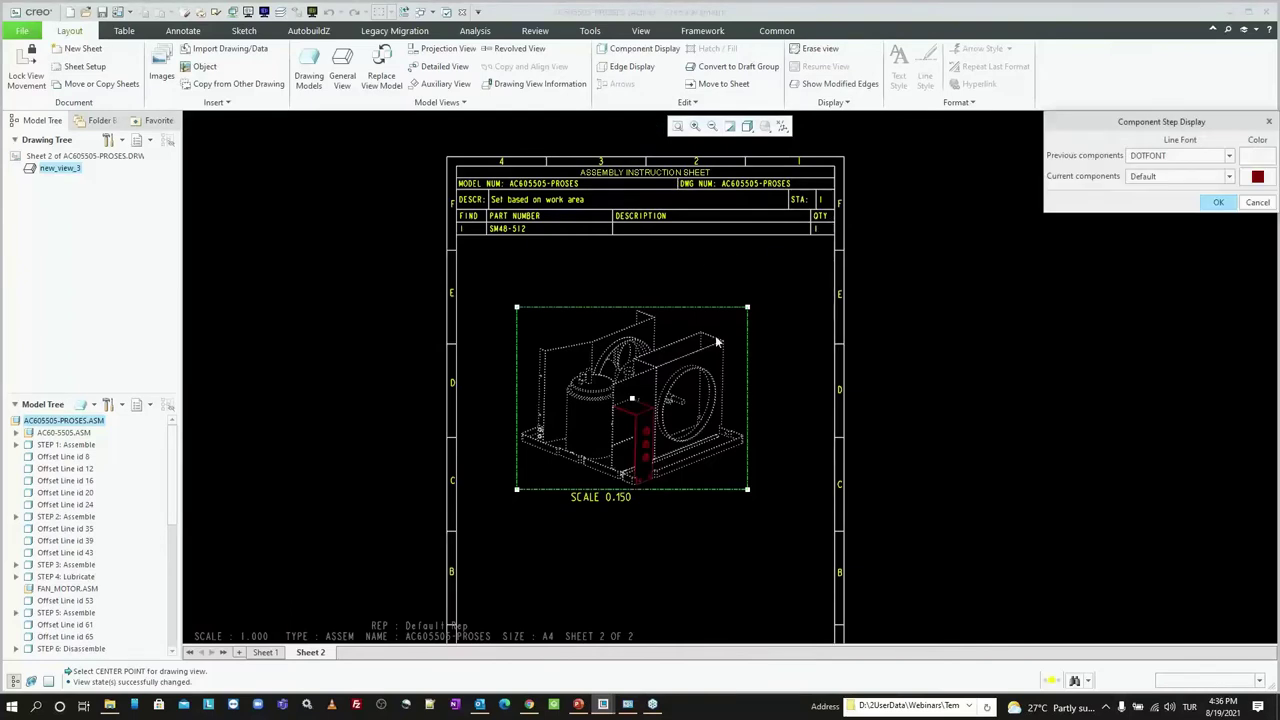
{"action": "left_click_drag", "start_coordinate": [1059, 133], "coordinate": [1008, 182]}
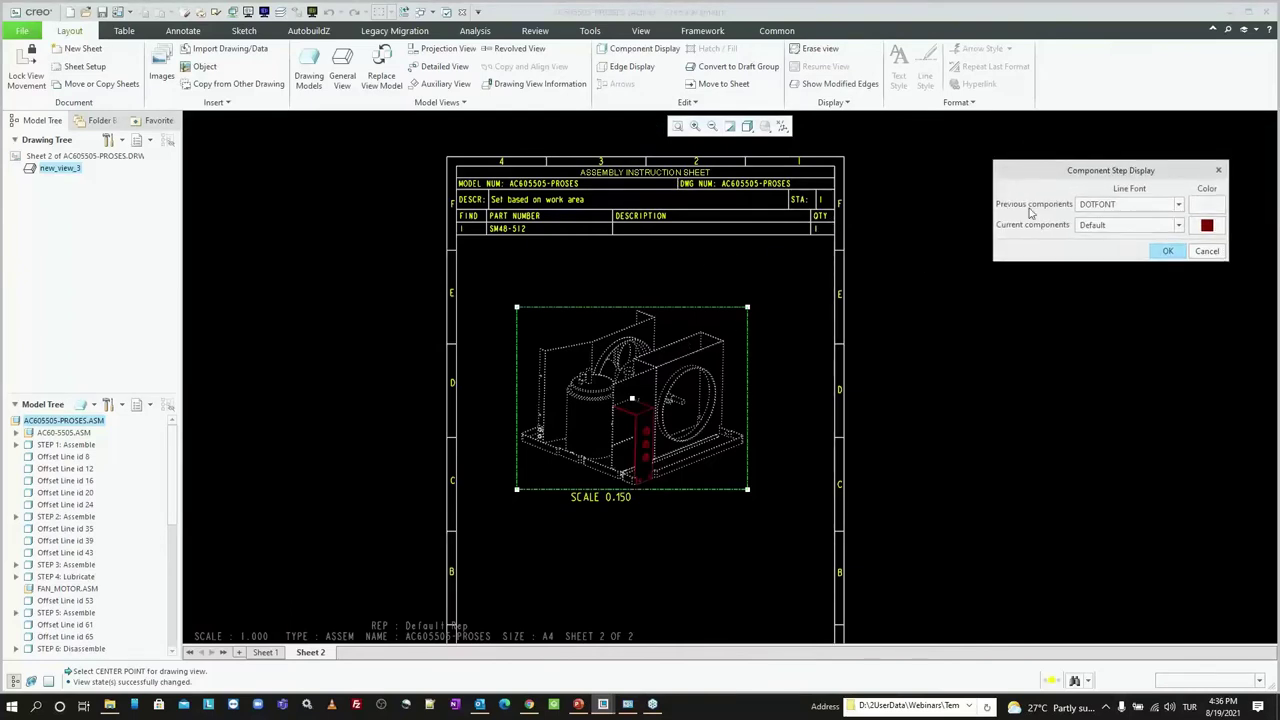
{"action": "scroll", "coordinate": [645, 390], "scroll_direction": "up", "scroll_amount": 2}
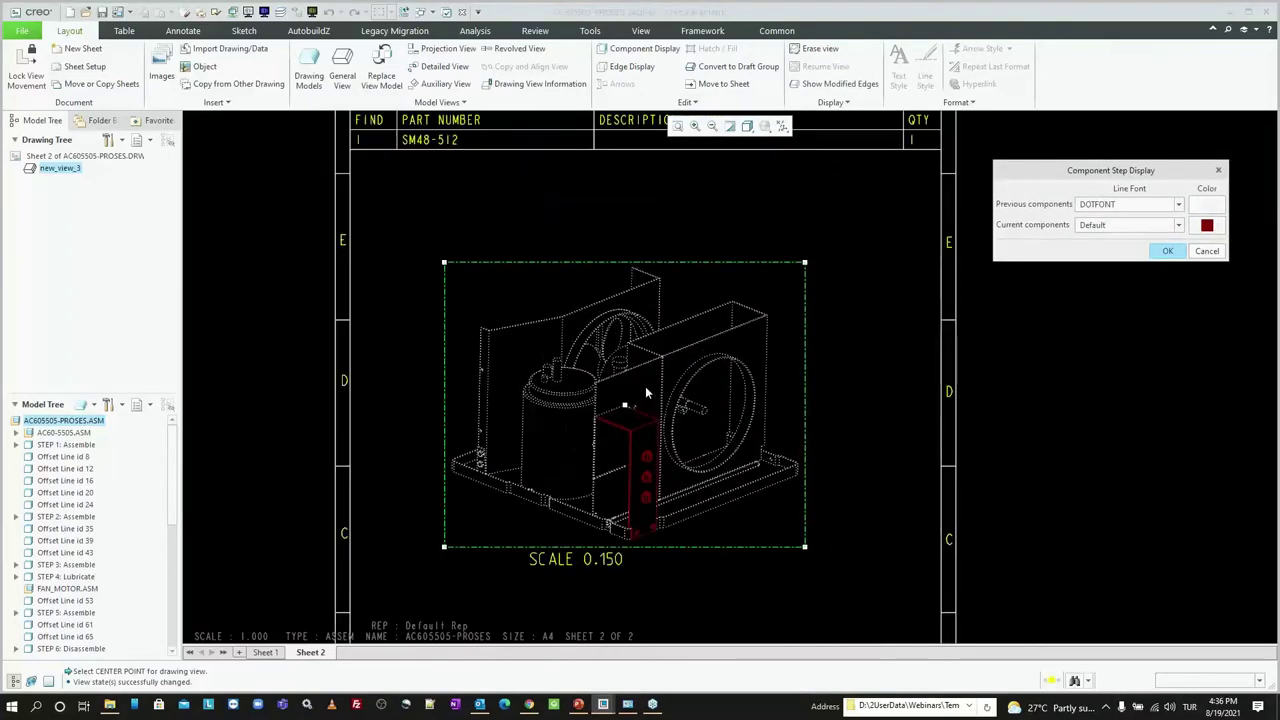
{"action": "scroll", "coordinate": [679, 352], "scroll_direction": "up", "scroll_amount": 3}
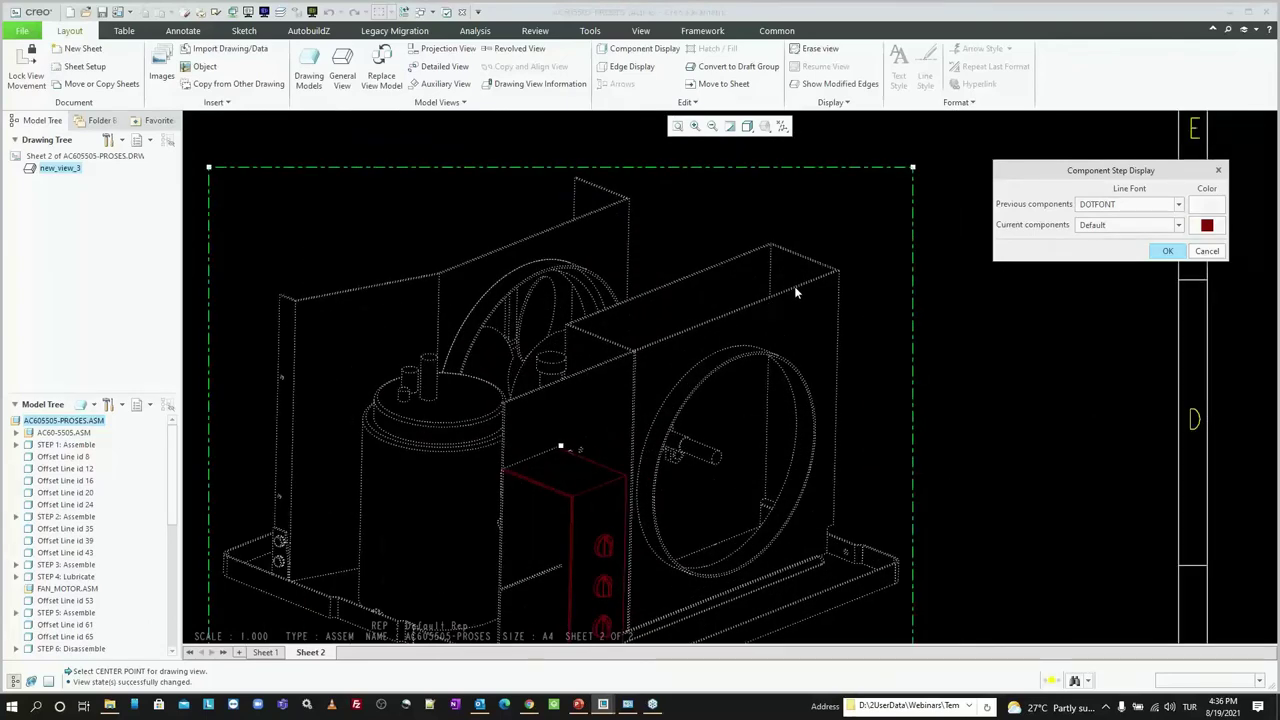
{"action": "left_click", "coordinate": [1150, 205]}
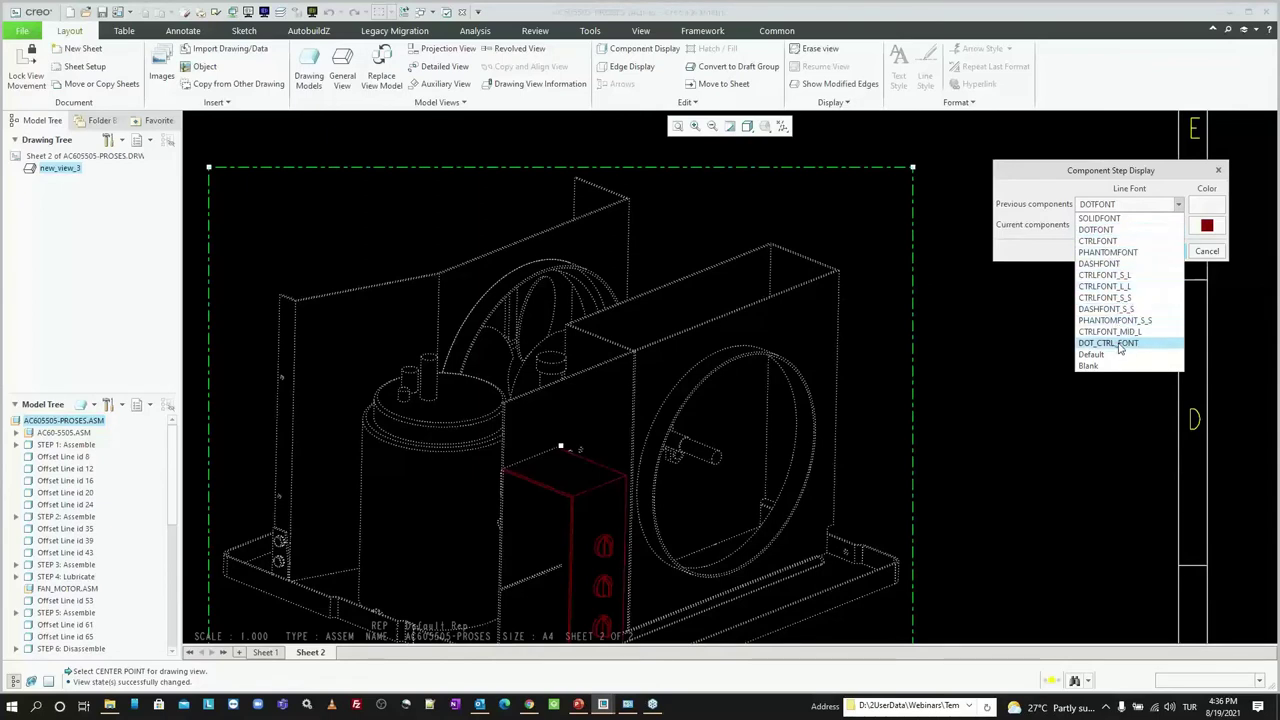
{"action": "left_click", "coordinate": [1120, 344]}
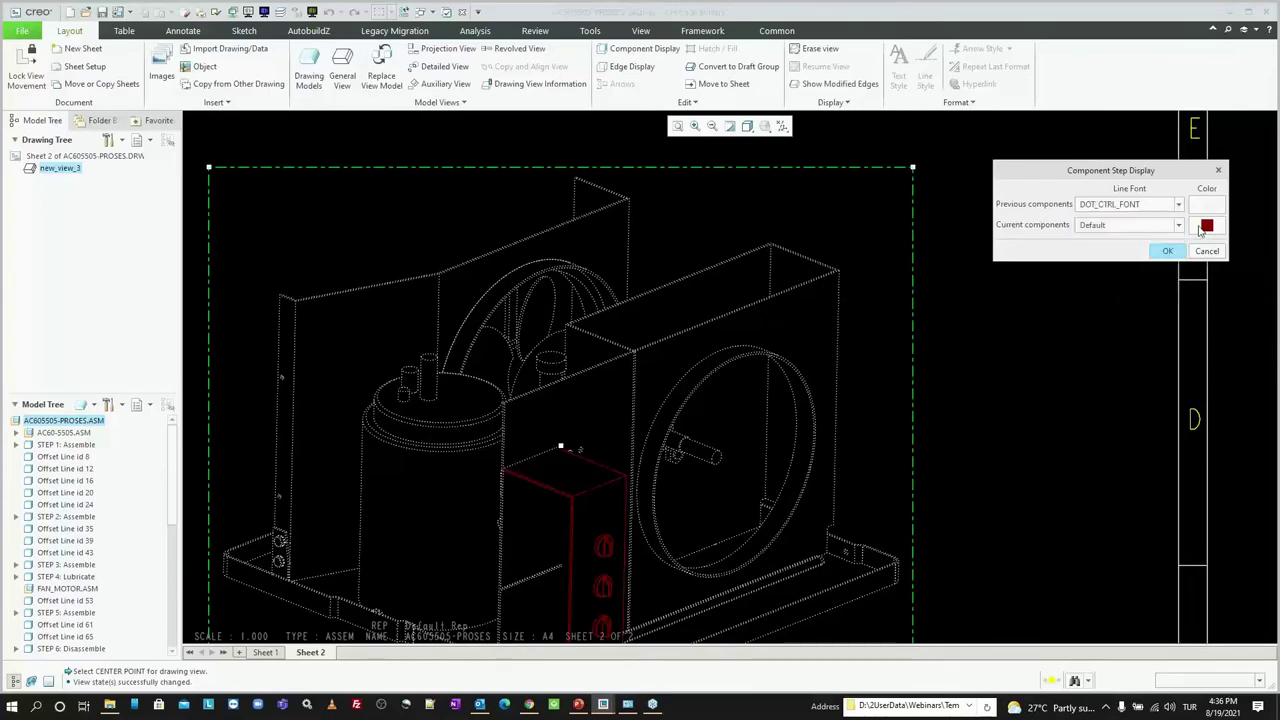
{"action": "scroll", "coordinate": [918, 326], "scroll_direction": "down", "scroll_amount": 2}
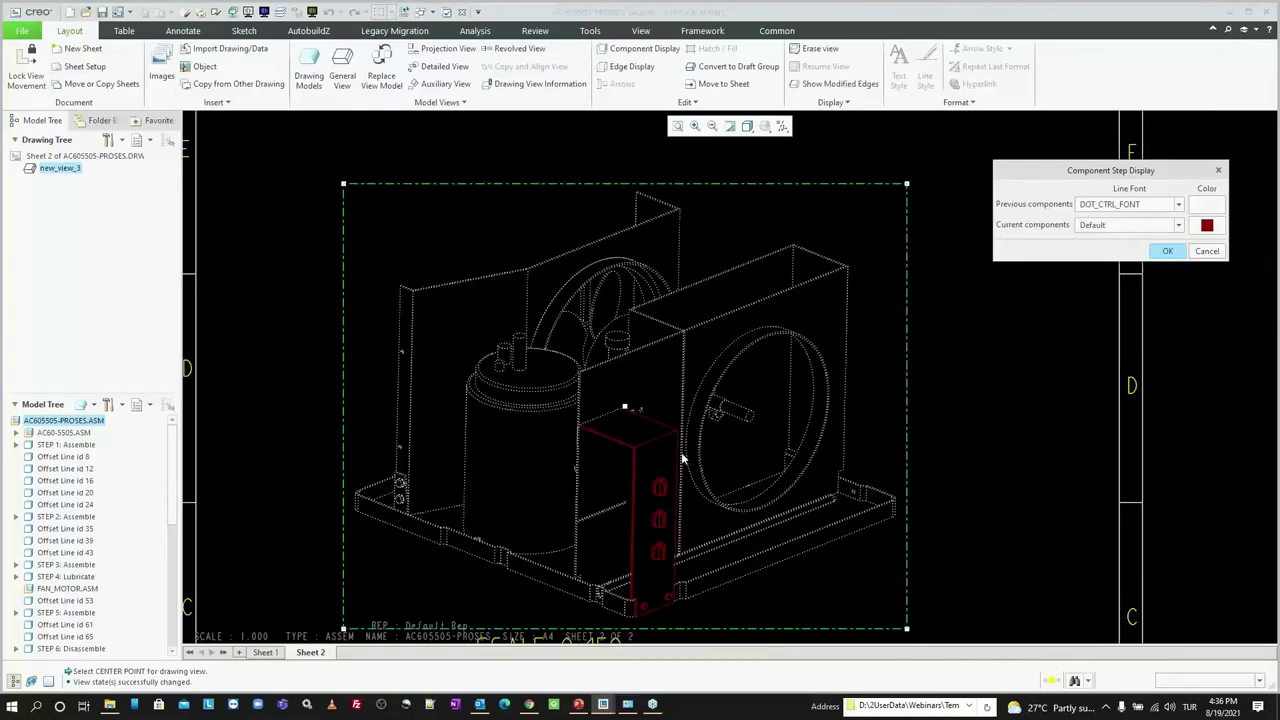
{"action": "left_click", "coordinate": [1207, 227]}
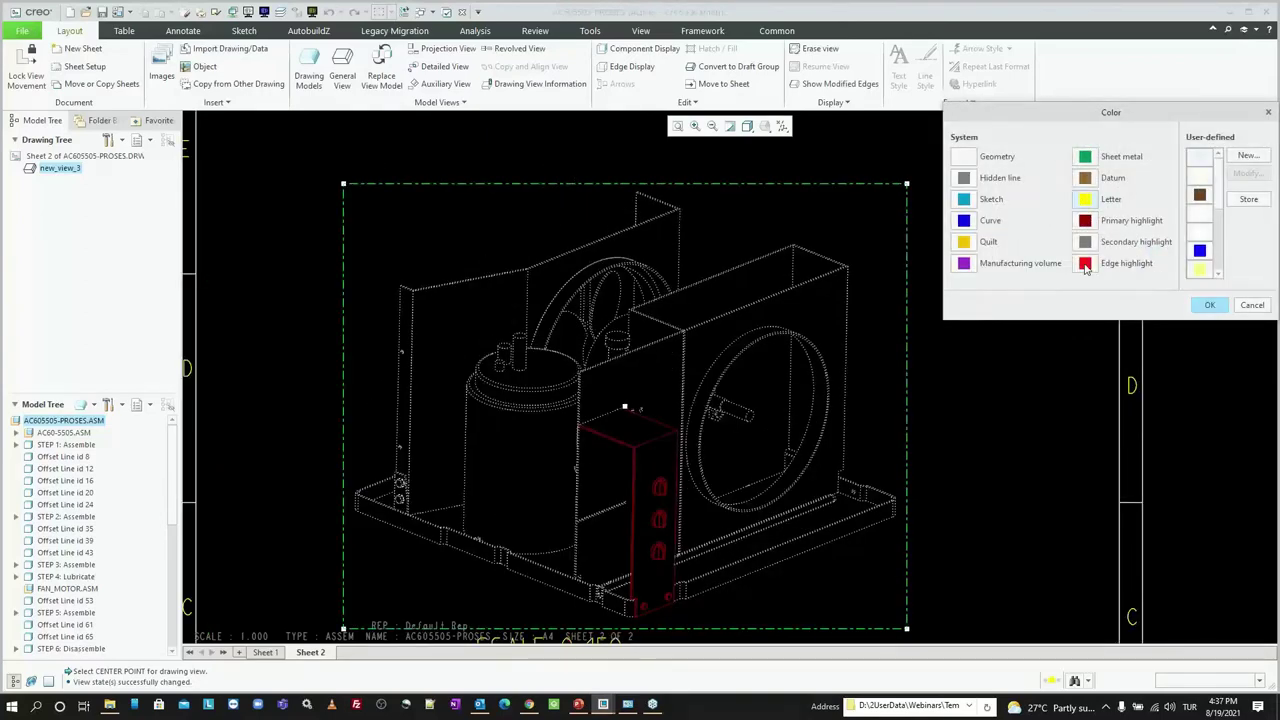
{"action": "left_click", "coordinate": [1086, 265]}
{"action": "left_click", "coordinate": [1207, 305]}
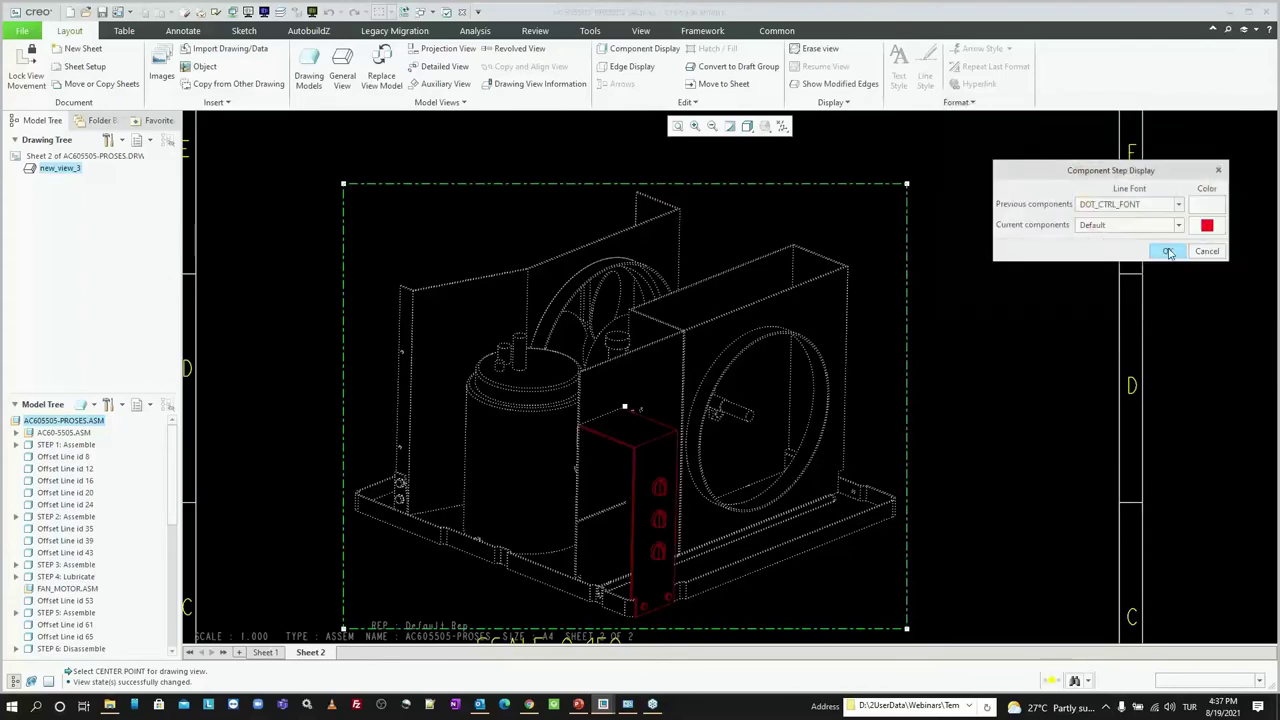
{"action": "left_click", "coordinate": [1168, 252]}
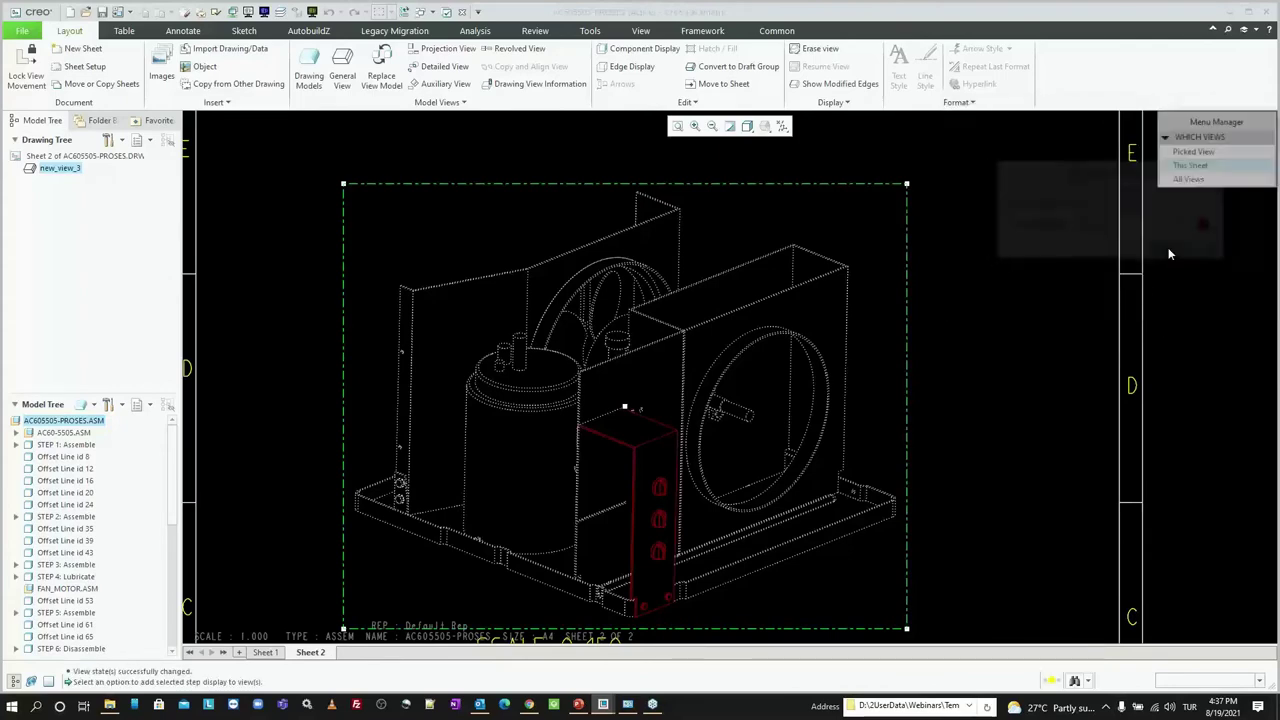
{"action": "left_click", "coordinate": [1192, 181]}
{"action": "scroll", "coordinate": [702, 330], "scroll_direction": "down", "scroll_amount": 3}
Step: Select and delete the SCALE 0.150 note under the Sheet 2 view
{"action": "scroll", "coordinate": [702, 330], "scroll_direction": "down", "scroll_amount": 2}
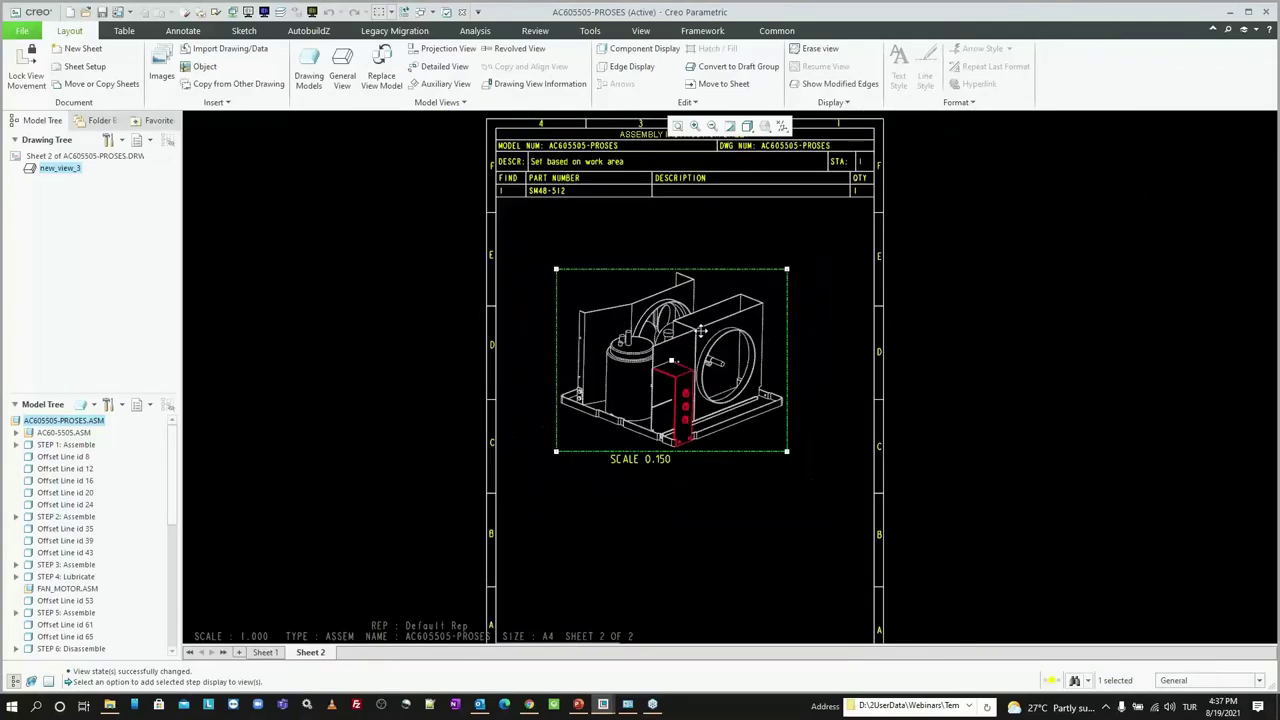
{"action": "left_click", "coordinate": [647, 465]}
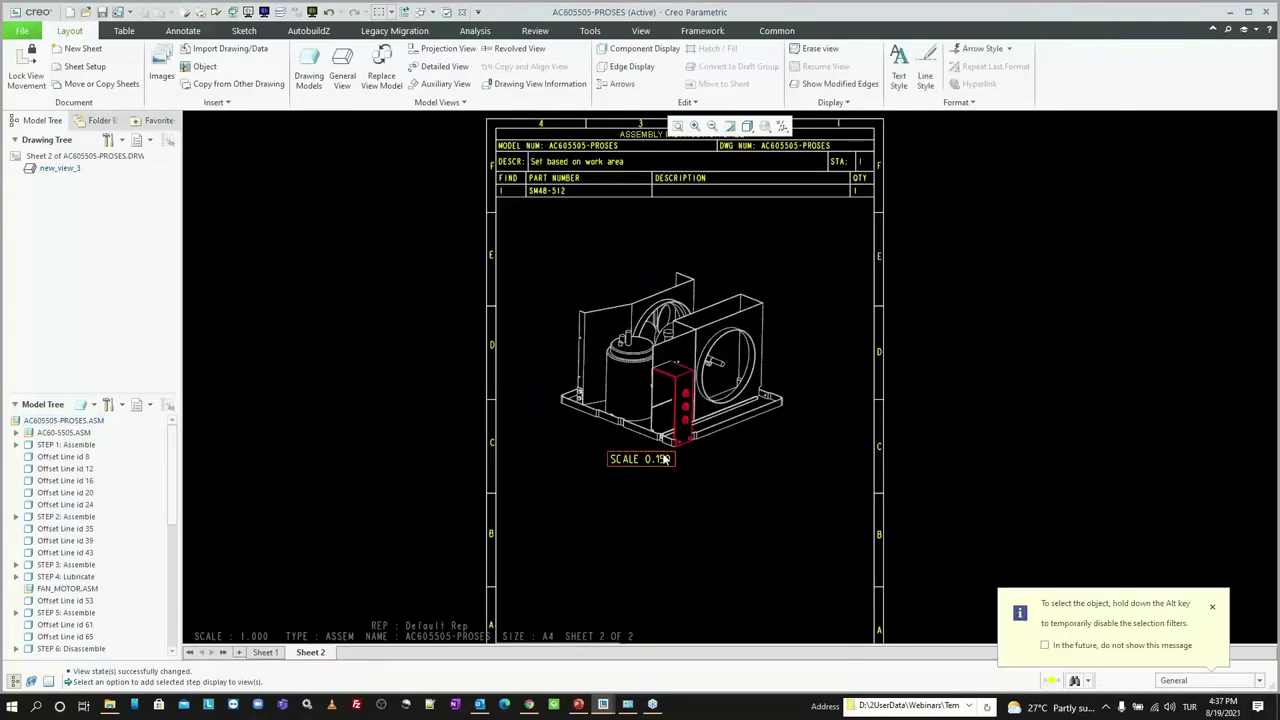
{"action": "left_click", "coordinate": [645, 460]}
{"action": "left_click", "coordinate": [660, 470]}
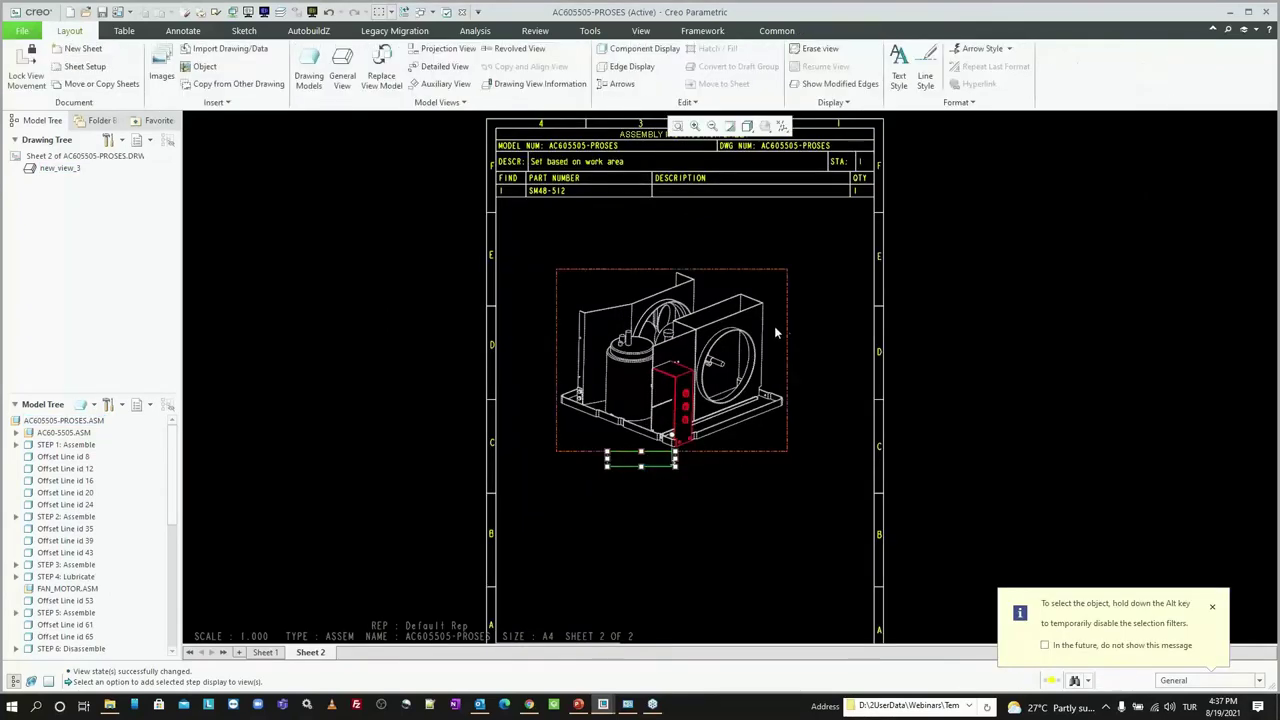
{"action": "scroll", "coordinate": [740, 335], "scroll_direction": "down", "scroll_amount": 1}
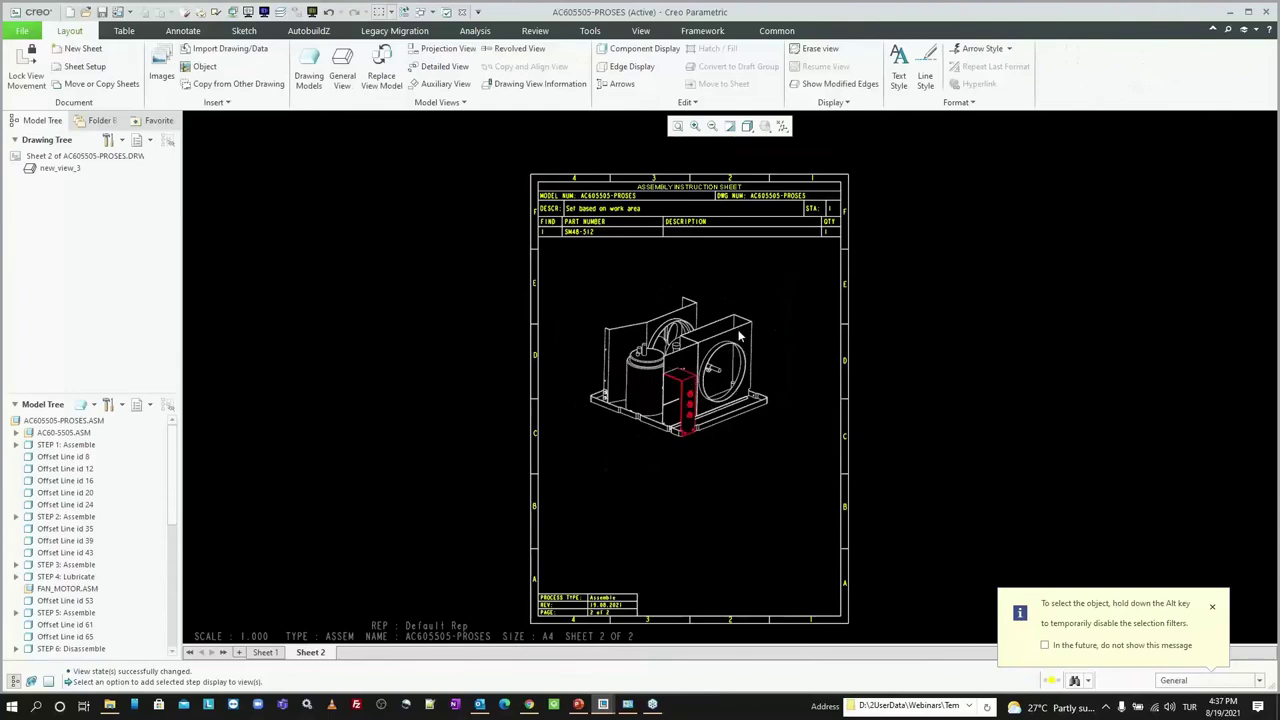
Step: Switch the view's process step to STEP 1: Assemble and drag the view slightly lower
{"action": "double_click", "coordinate": [765, 326]}
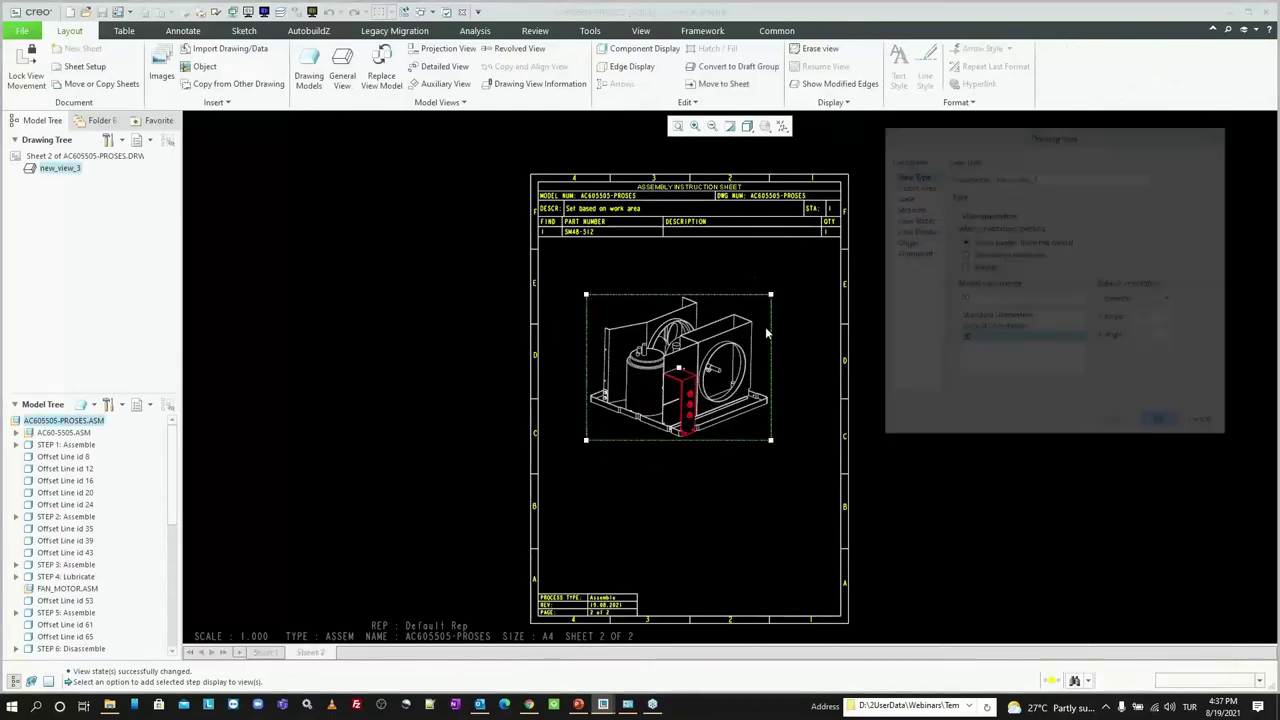
{"action": "left_click", "coordinate": [922, 221]}
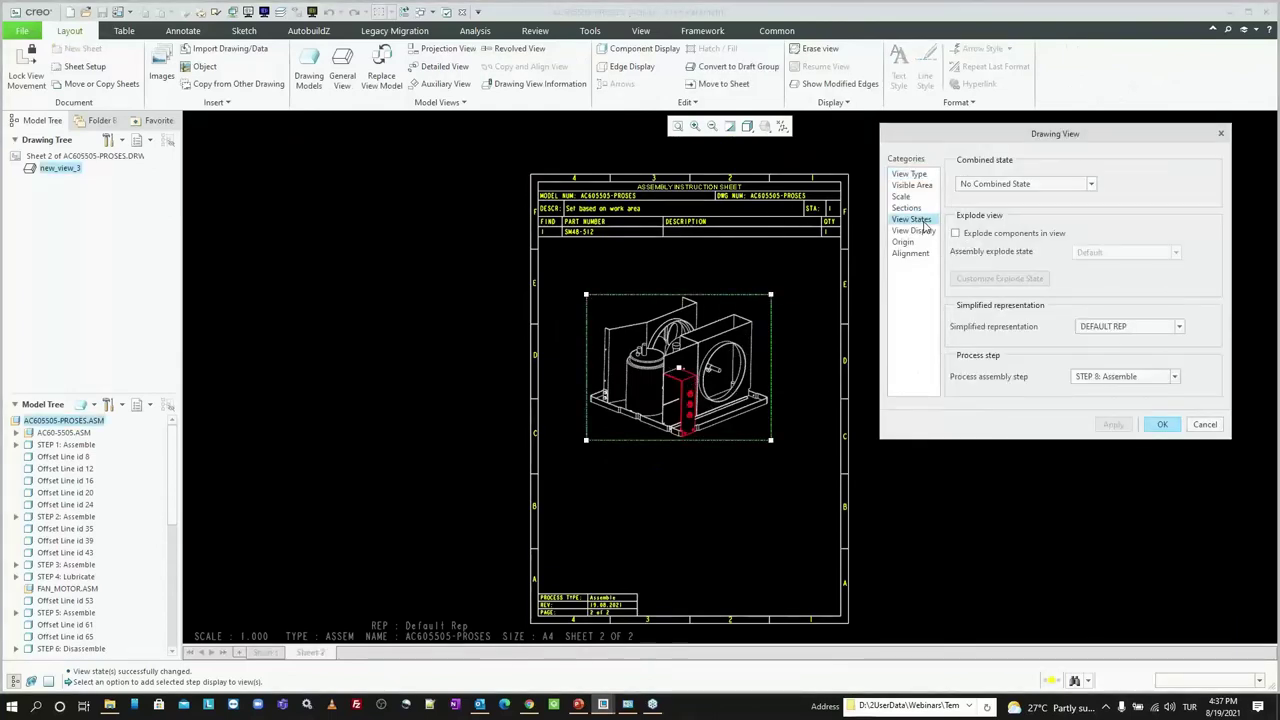
{"action": "left_click", "coordinate": [1108, 378]}
{"action": "left_click", "coordinate": [1104, 390]}
{"action": "left_click", "coordinate": [1108, 425]}
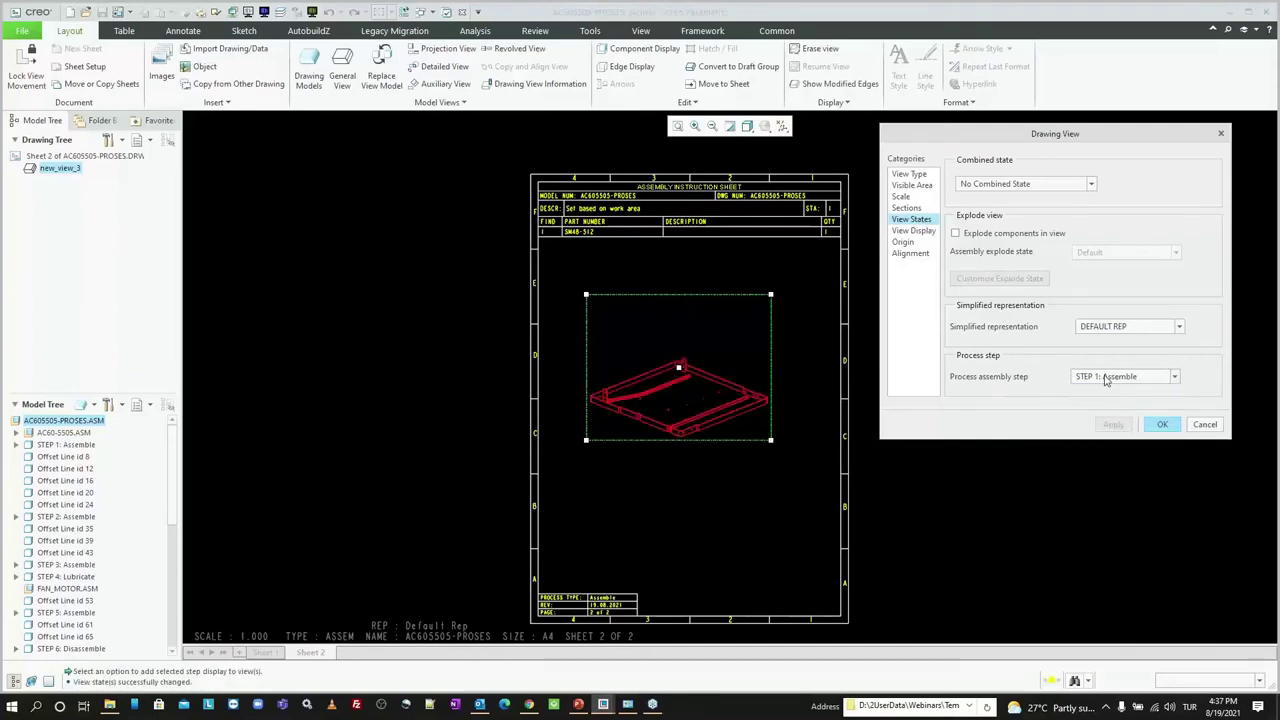
{"action": "left_click", "coordinate": [1157, 425]}
{"action": "left_click_drag", "start_coordinate": [714, 388], "coordinate": [724, 432]}
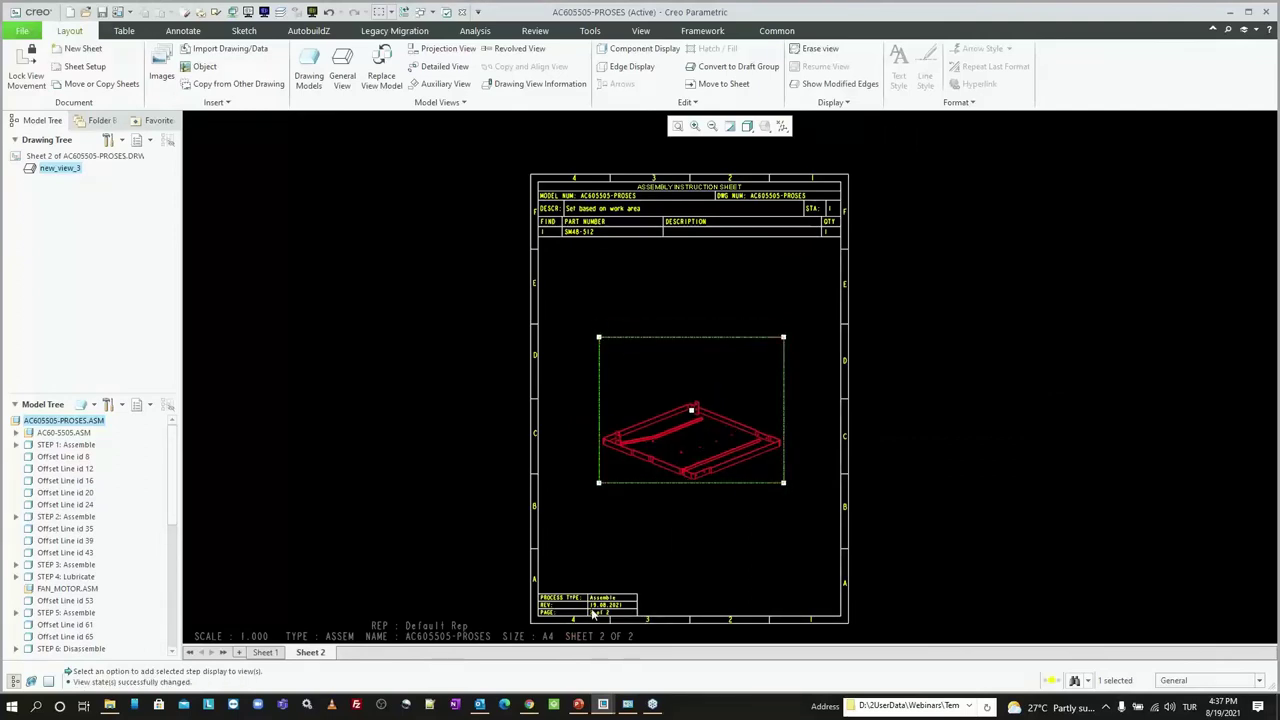
{"action": "scroll", "coordinate": [593, 606], "scroll_direction": "down", "scroll_amount": 3}
{"action": "scroll", "coordinate": [593, 606], "scroll_direction": "down", "scroll_amount": 1}
{"action": "scroll", "coordinate": [623, 558], "scroll_direction": "down", "scroll_amount": 1}
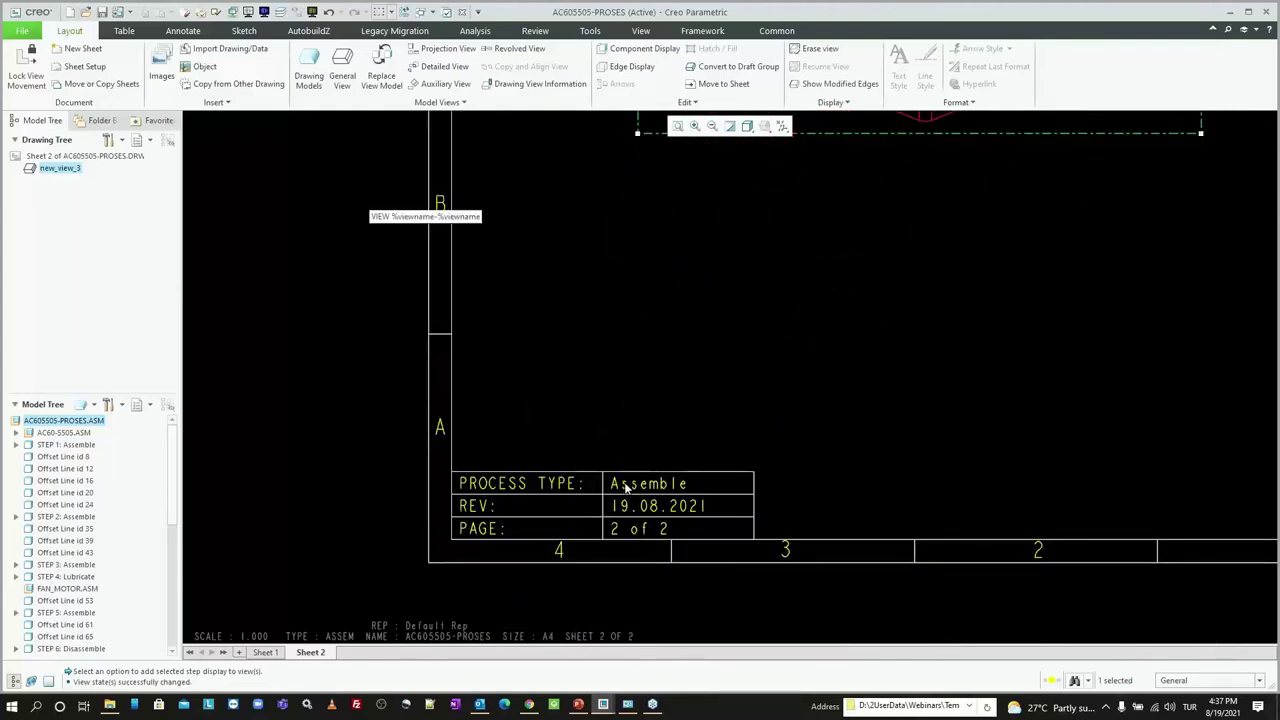
{"action": "scroll", "coordinate": [625, 487], "scroll_direction": "up", "scroll_amount": 2}
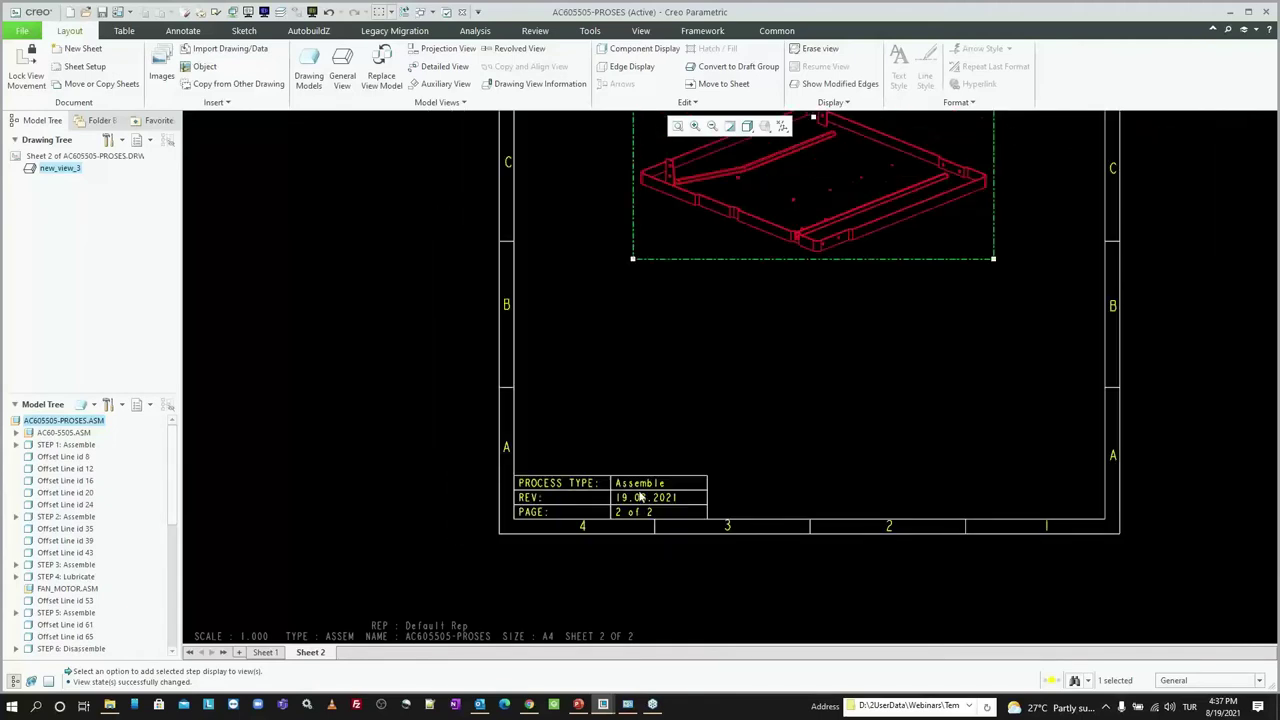
{"action": "scroll", "coordinate": [668, 495], "scroll_direction": "up", "scroll_amount": 1}
{"action": "scroll", "coordinate": [614, 540], "scroll_direction": "up", "scroll_amount": 1}
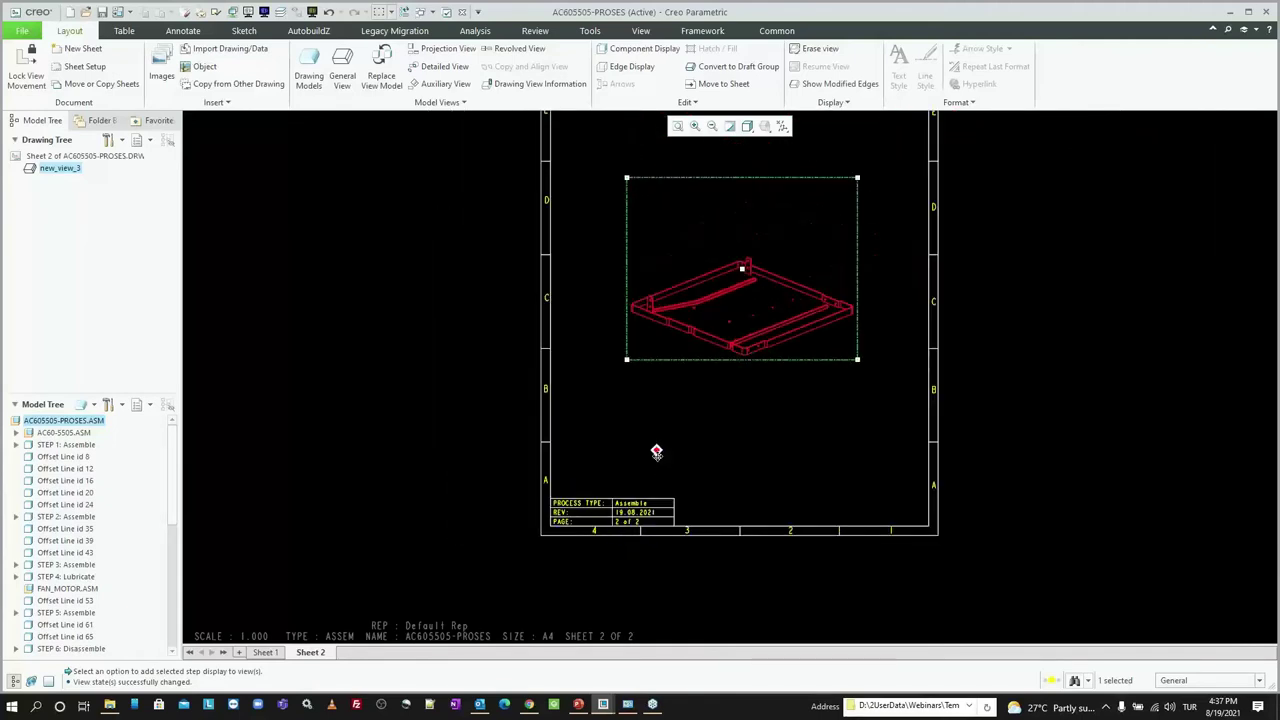
{"action": "scroll", "coordinate": [657, 449], "scroll_direction": "up", "scroll_amount": 1}
{"action": "scroll", "coordinate": [666, 517], "scroll_direction": "up", "scroll_amount": 1}
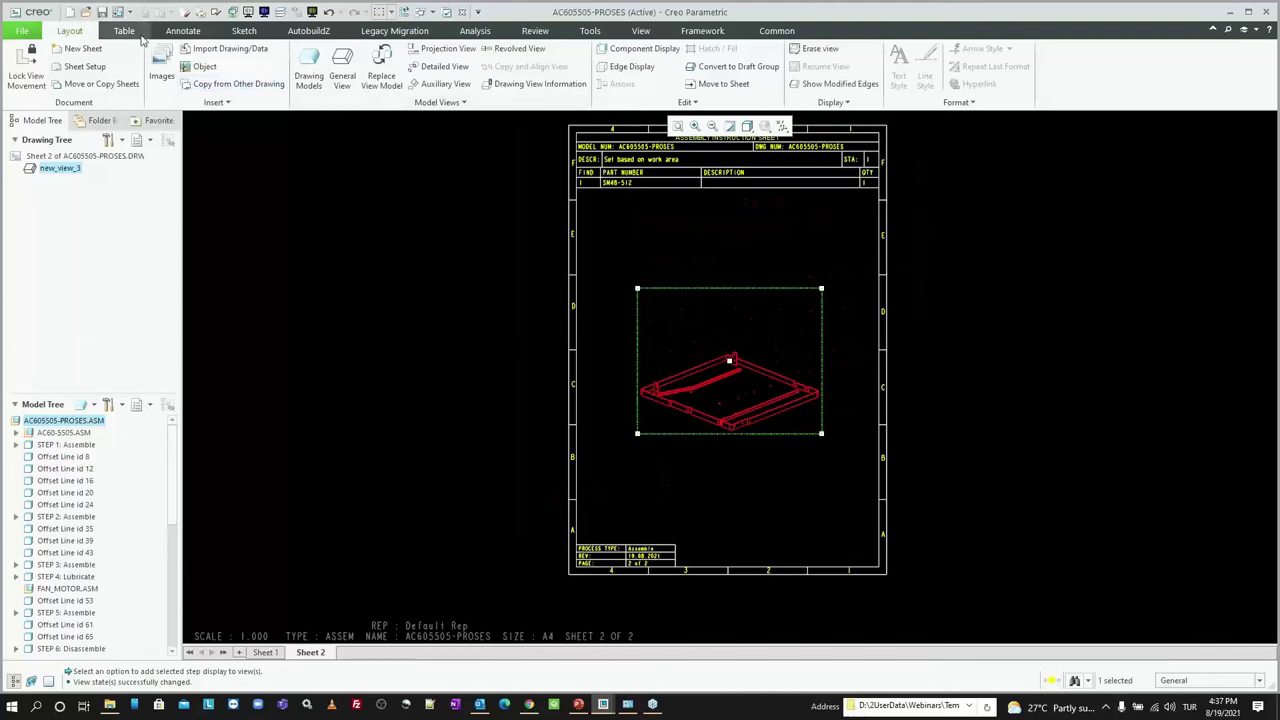
Step: Create balloons for all components and move balloon 1 closer to the red base plate
{"action": "left_click", "coordinate": [124, 30]}
{"action": "left_click", "coordinate": [465, 82]}
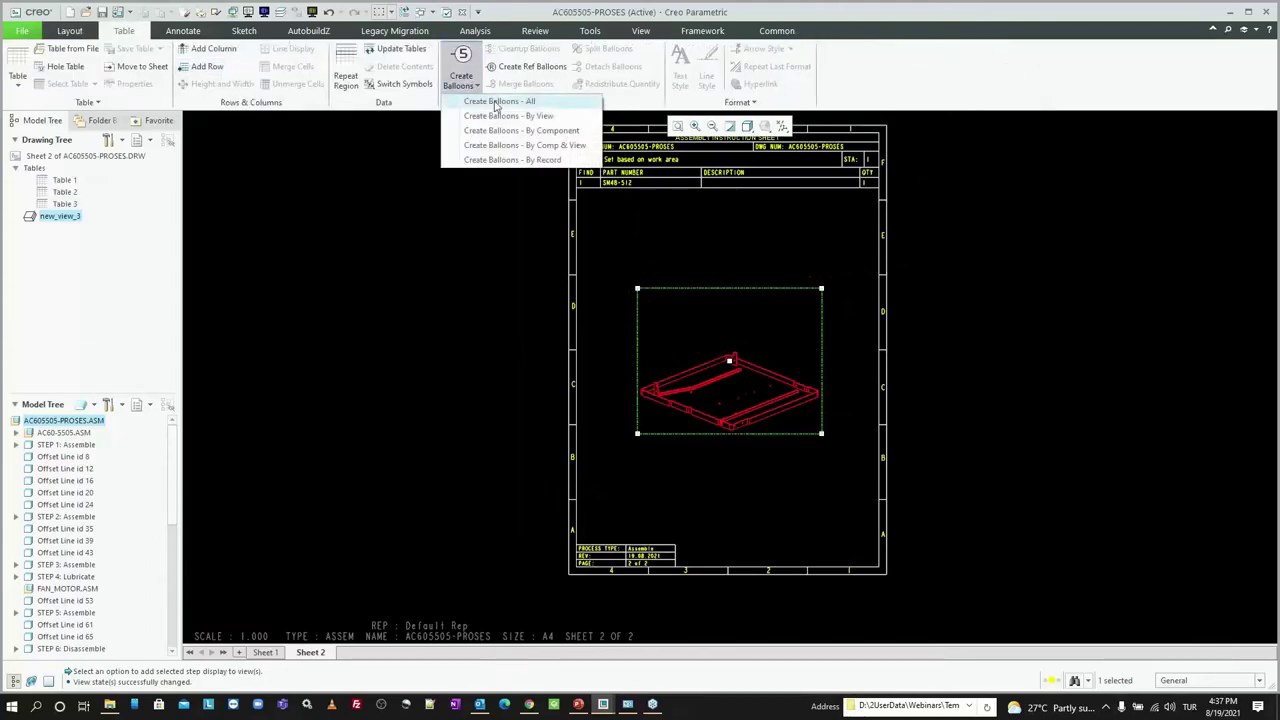
{"action": "left_click", "coordinate": [512, 102]}
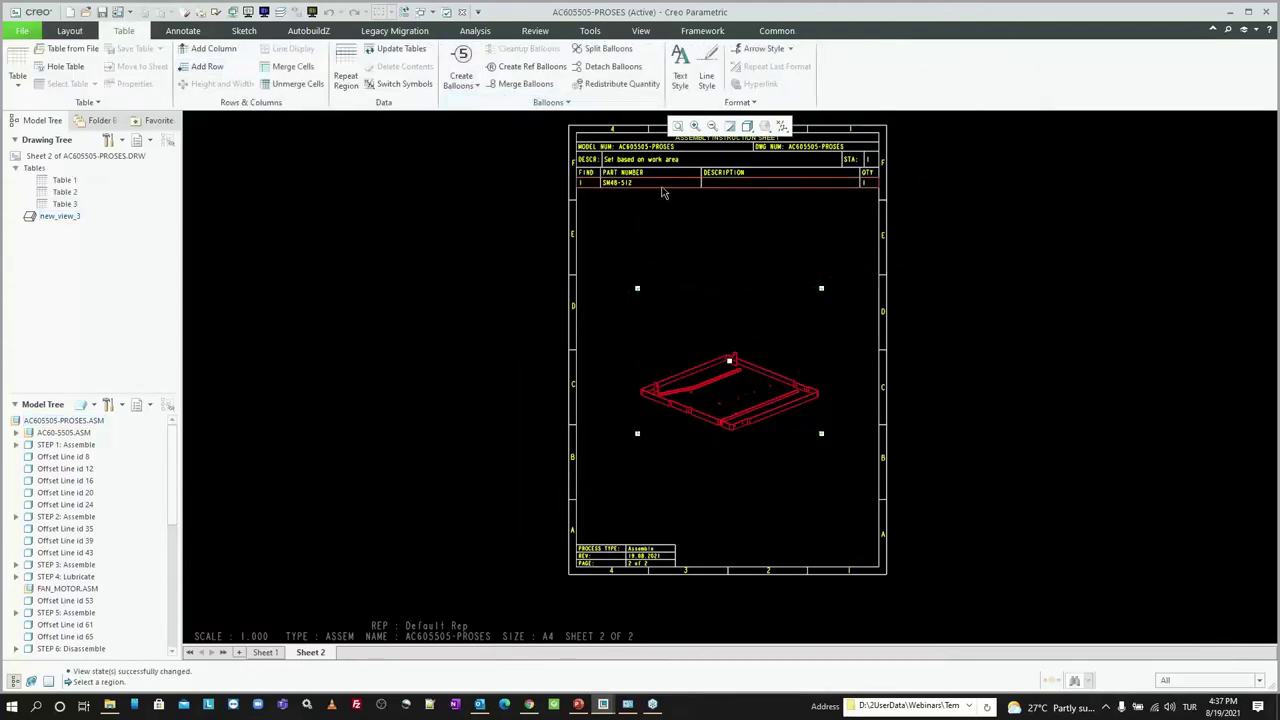
{"action": "scroll", "coordinate": [730, 262], "scroll_direction": "up", "scroll_amount": 3}
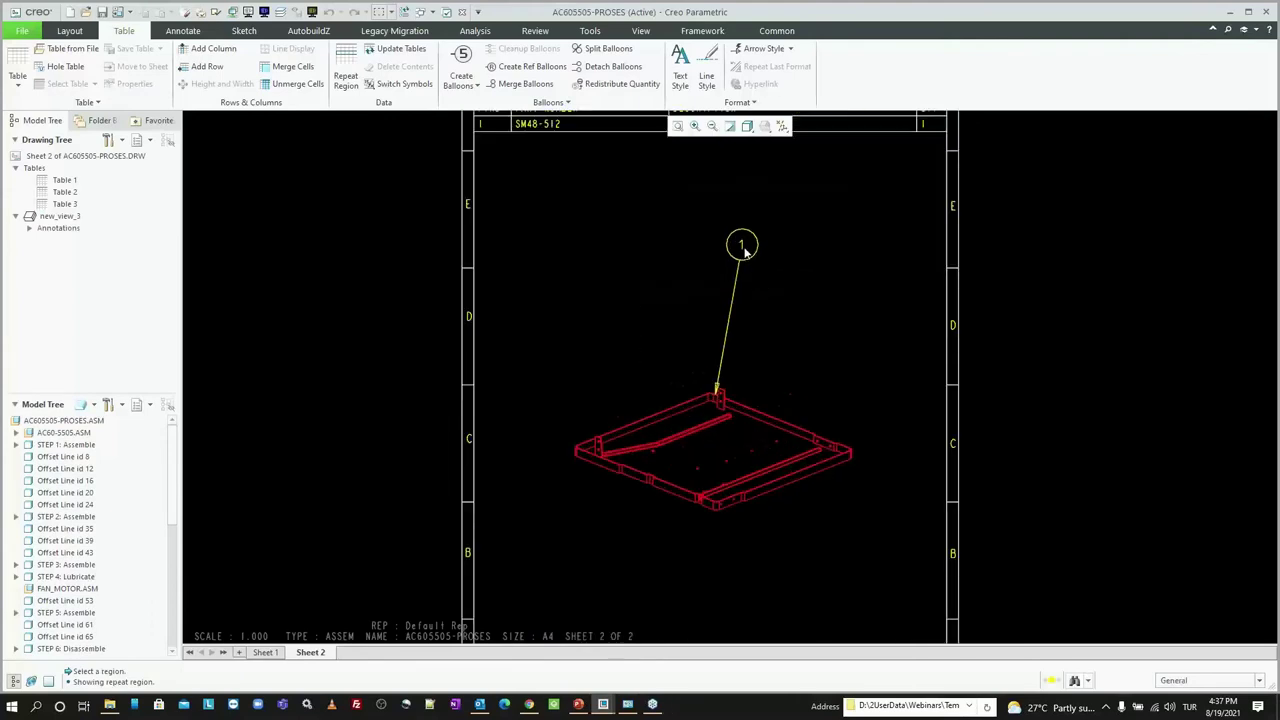
{"action": "left_click", "coordinate": [742, 244]}
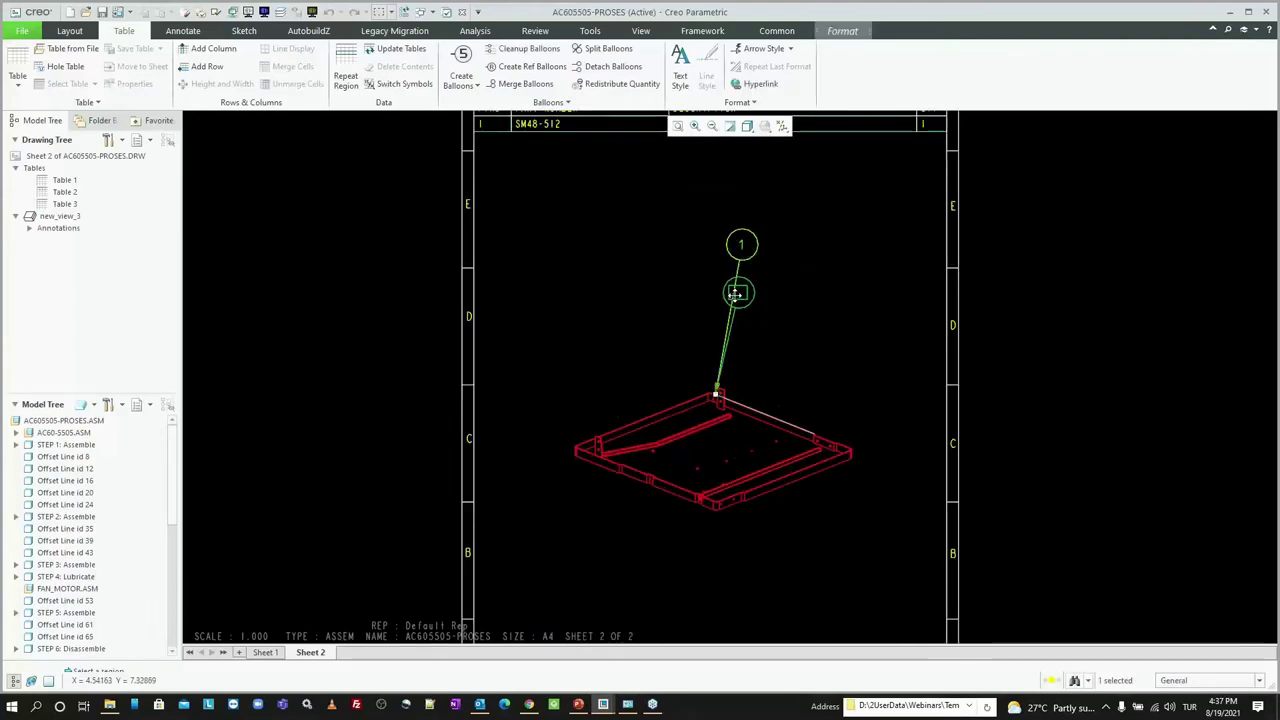
{"action": "left_click_drag", "start_coordinate": [735, 292], "coordinate": [737, 292]}
{"action": "left_click", "coordinate": [434, 335]}
{"action": "left_click", "coordinate": [678, 127]}
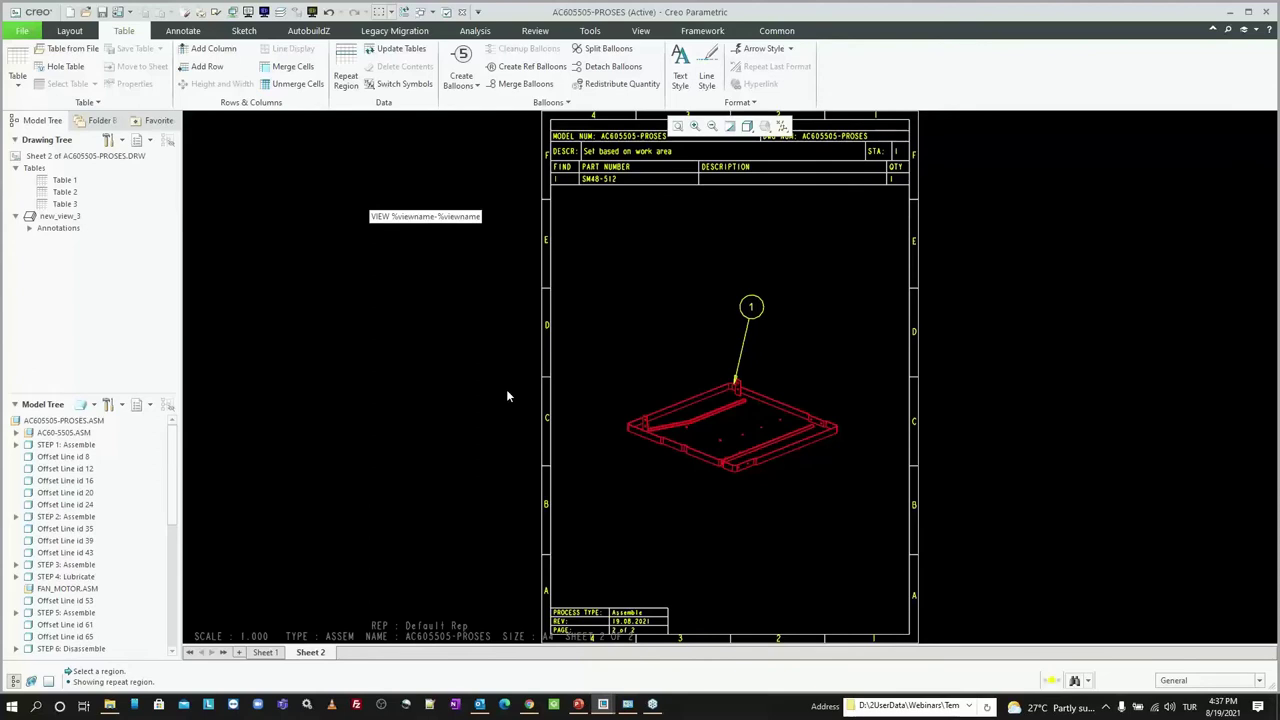
{"action": "scroll", "coordinate": [469, 328], "scroll_direction": "up", "scroll_amount": 1}
{"action": "scroll", "coordinate": [475, 375], "scroll_direction": "down", "scroll_amount": 1}
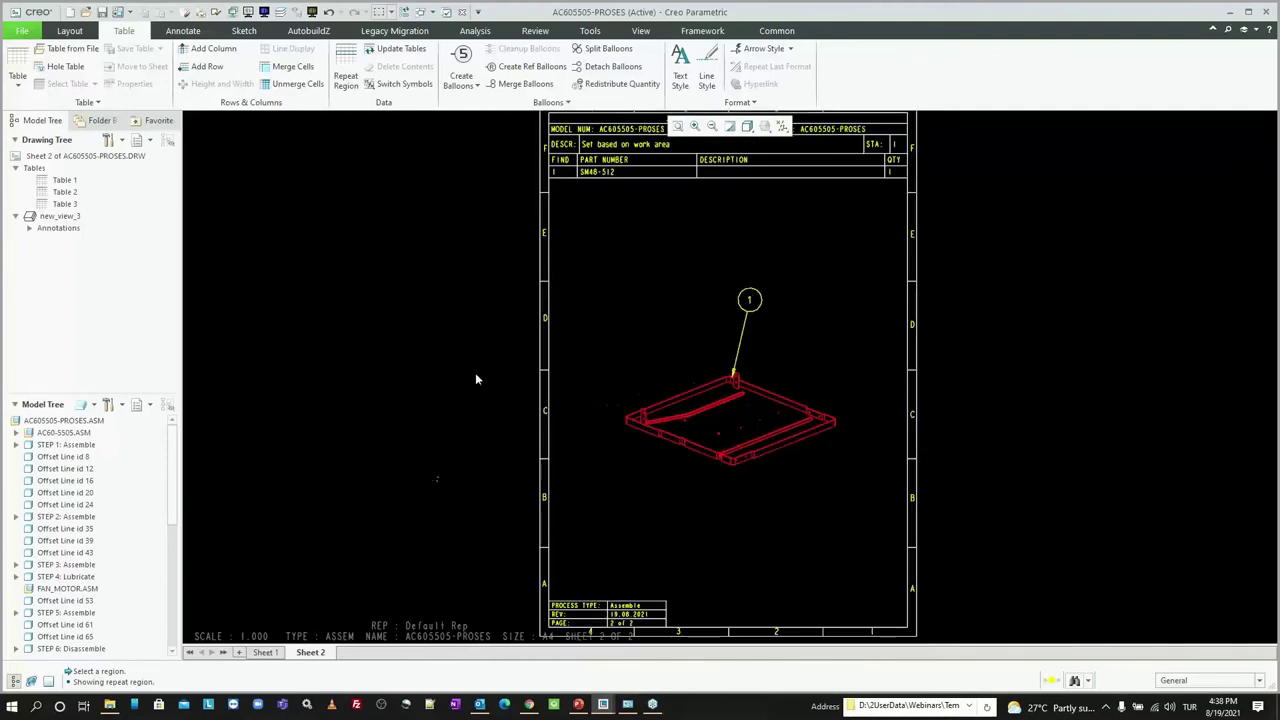
{"action": "scroll", "coordinate": [420, 562], "scroll_direction": "up", "scroll_amount": 1}
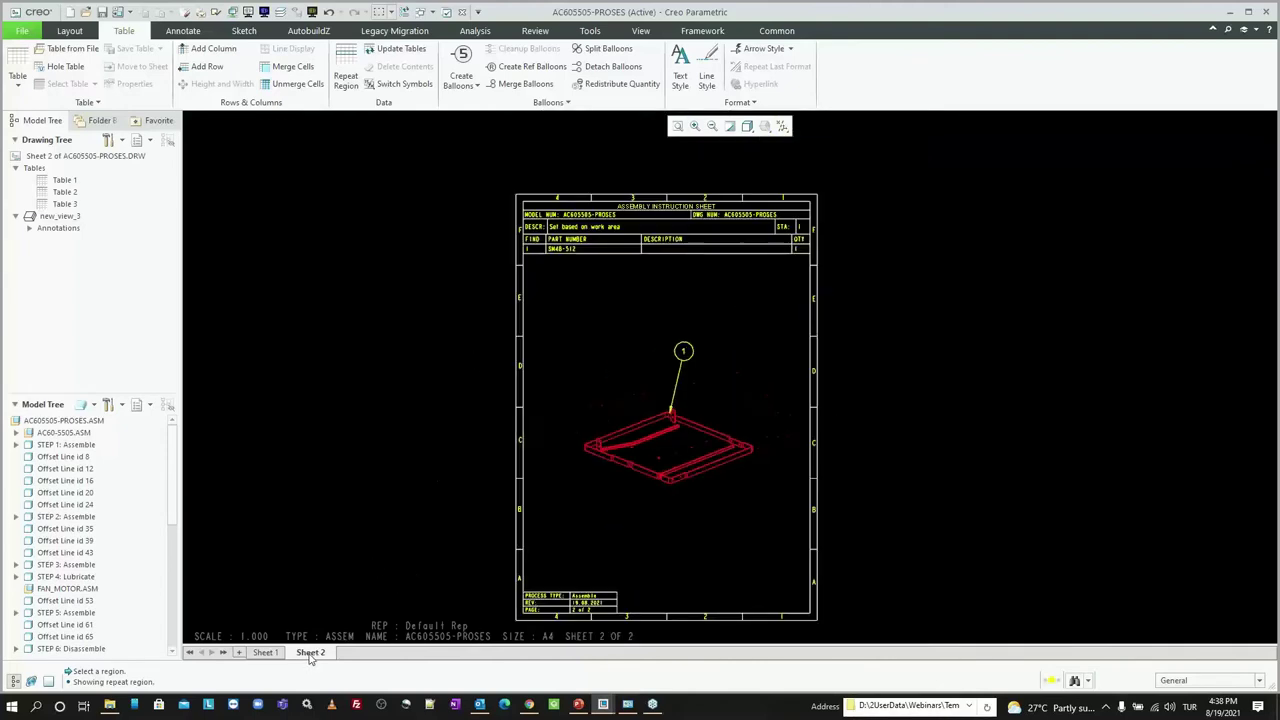
Step: Copy Sheet 2 to create Sheet 3 set to STEP 2: Assemble
{"action": "right_click", "coordinate": [311, 656]}
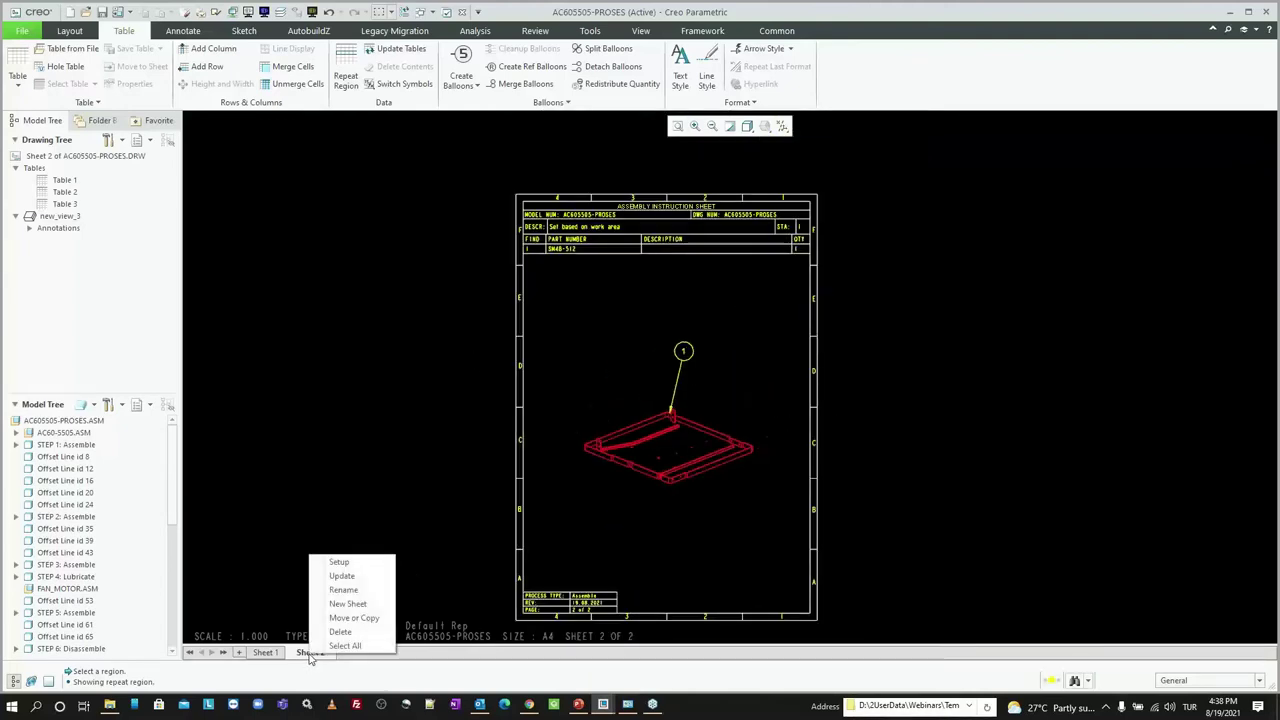
{"action": "left_click", "coordinate": [354, 618]}
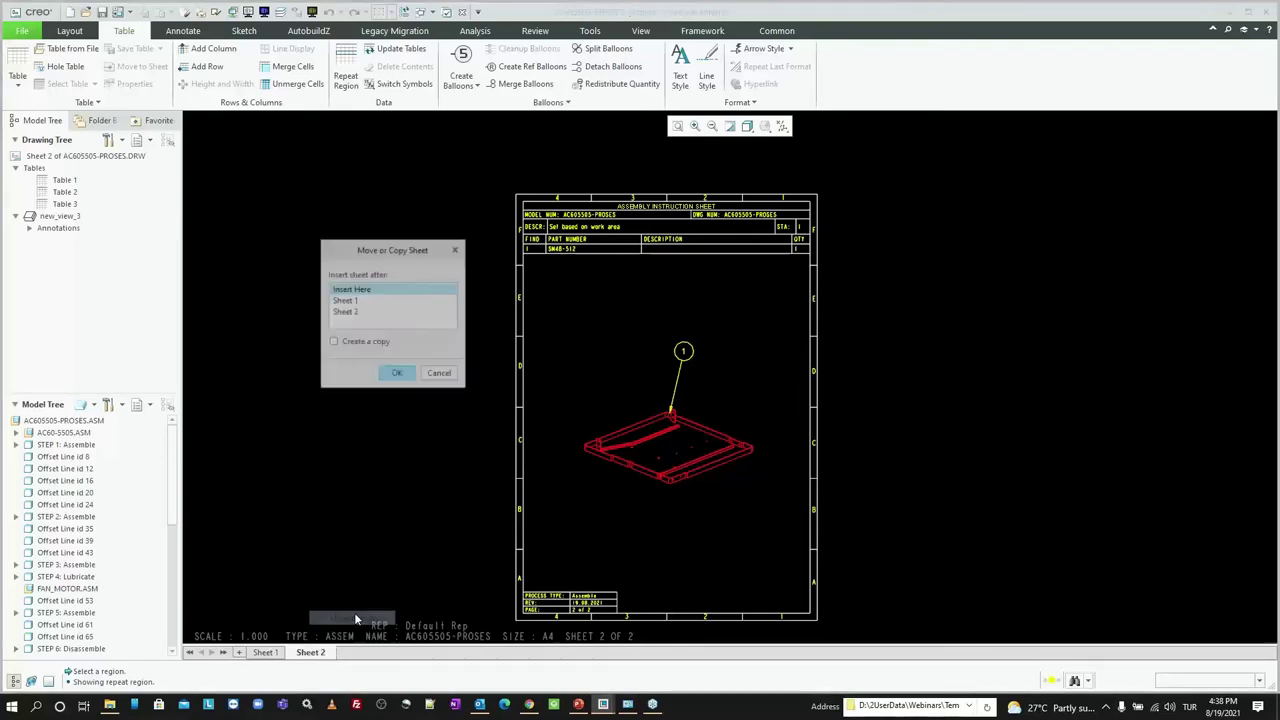
{"action": "left_click", "coordinate": [354, 344]}
{"action": "left_click", "coordinate": [355, 314]}
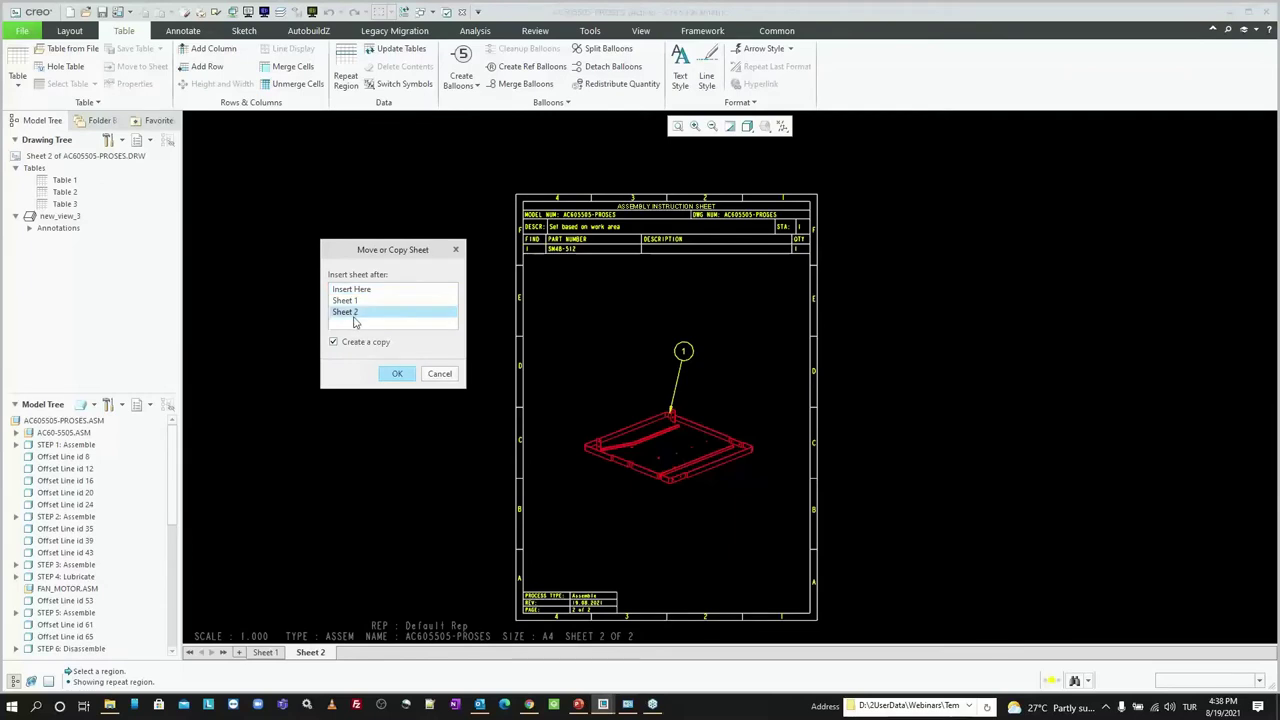
{"action": "left_click", "coordinate": [397, 375]}
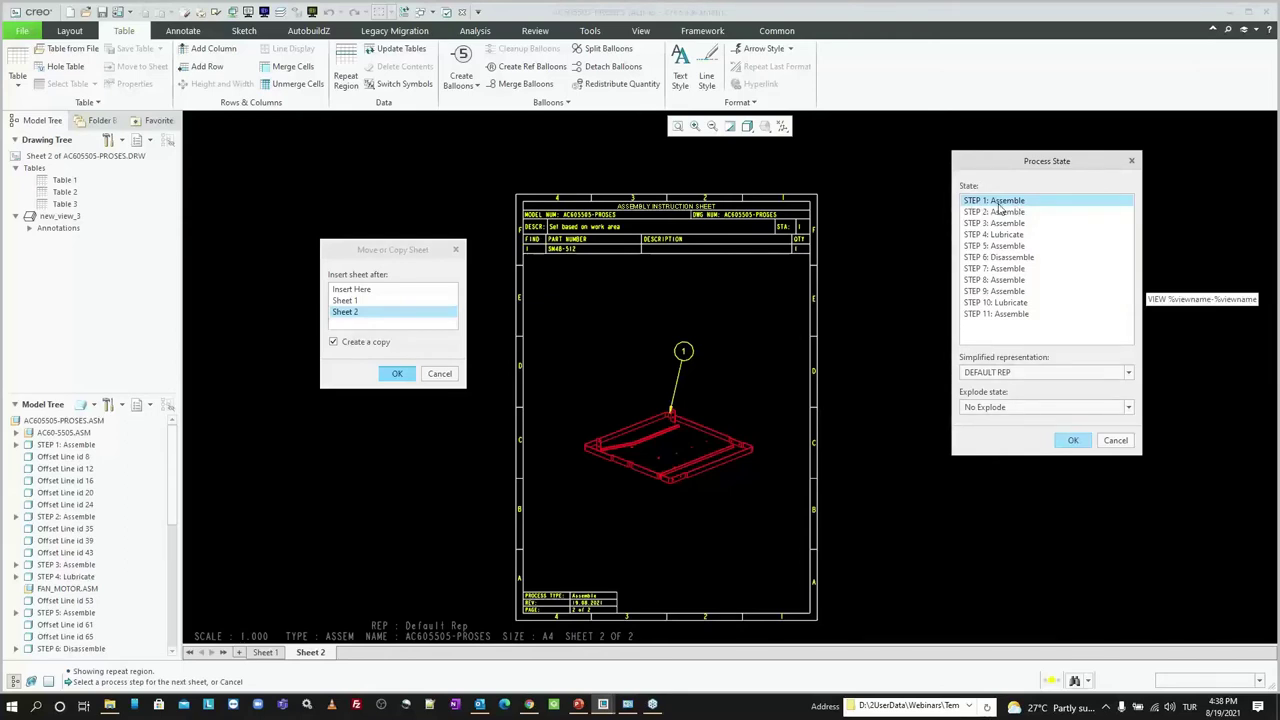
{"action": "left_click", "coordinate": [990, 213]}
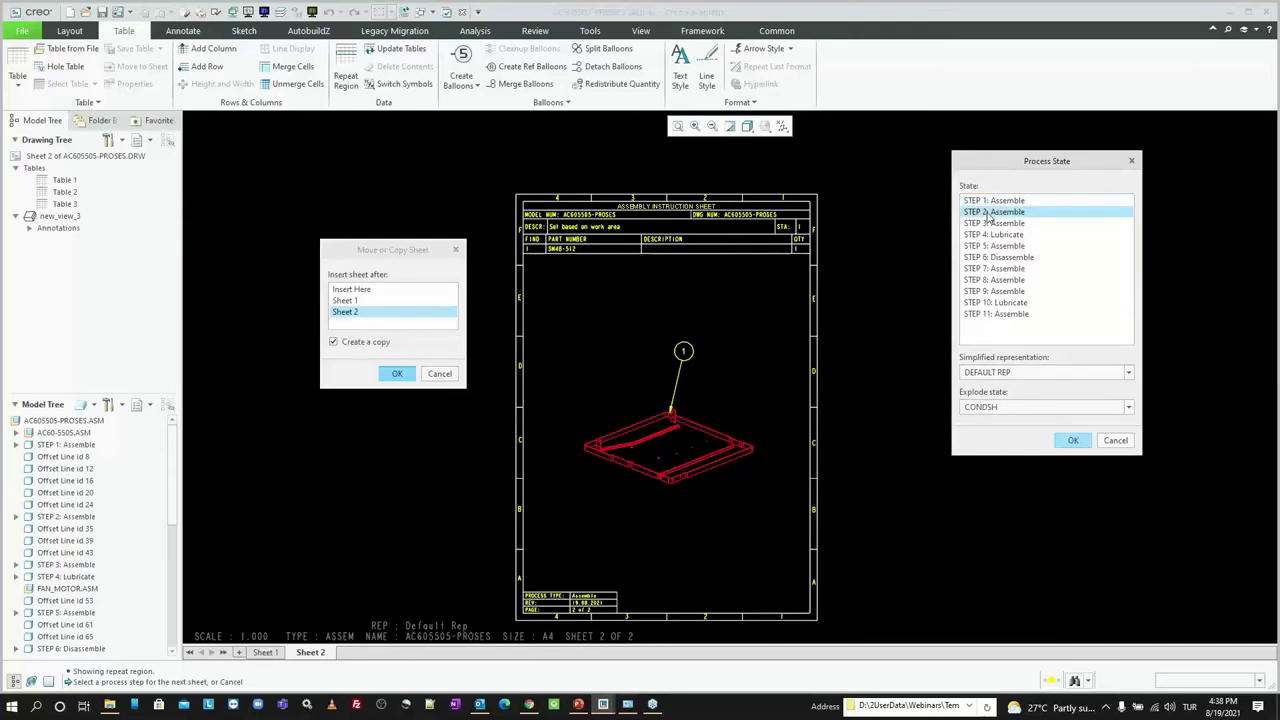
{"action": "left_click", "coordinate": [1072, 442]}
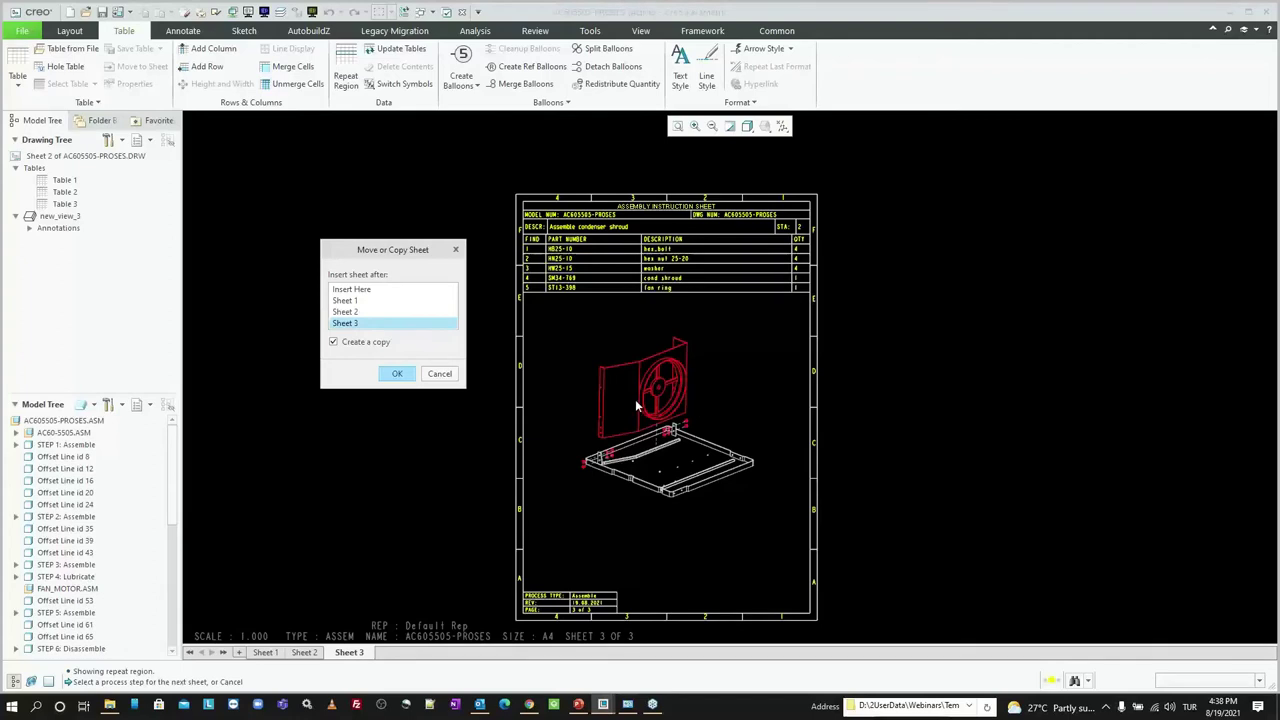
Step: Keep copying the sheet to create Sheets 4–12 for STEPs 3 through 11
{"action": "left_click", "coordinate": [397, 374]}
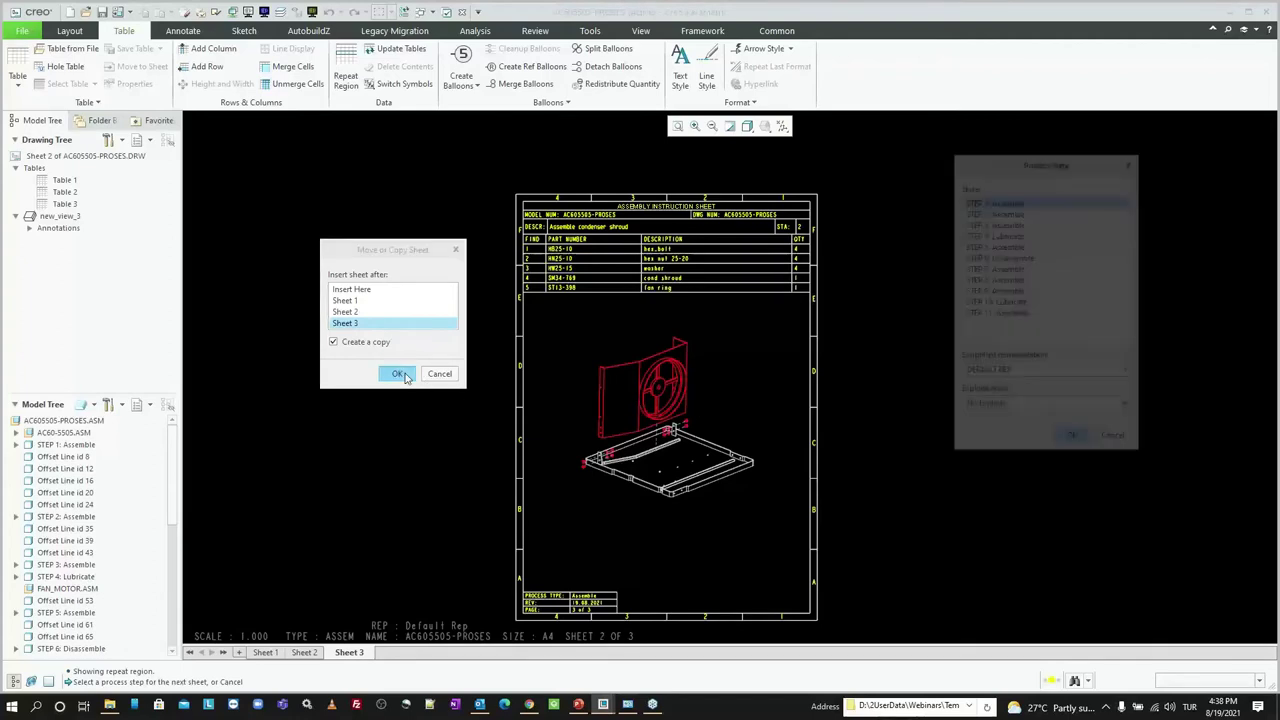
{"action": "left_click", "coordinate": [999, 223]}
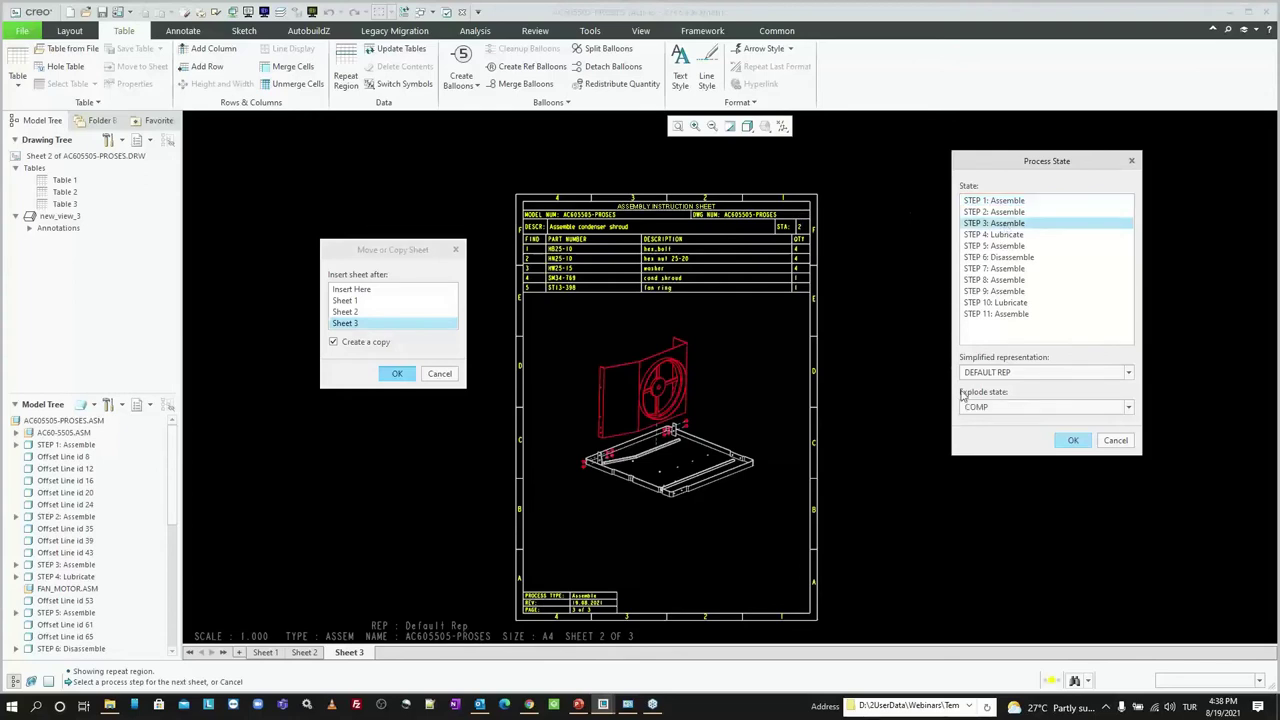
{"action": "left_click", "coordinate": [1068, 443]}
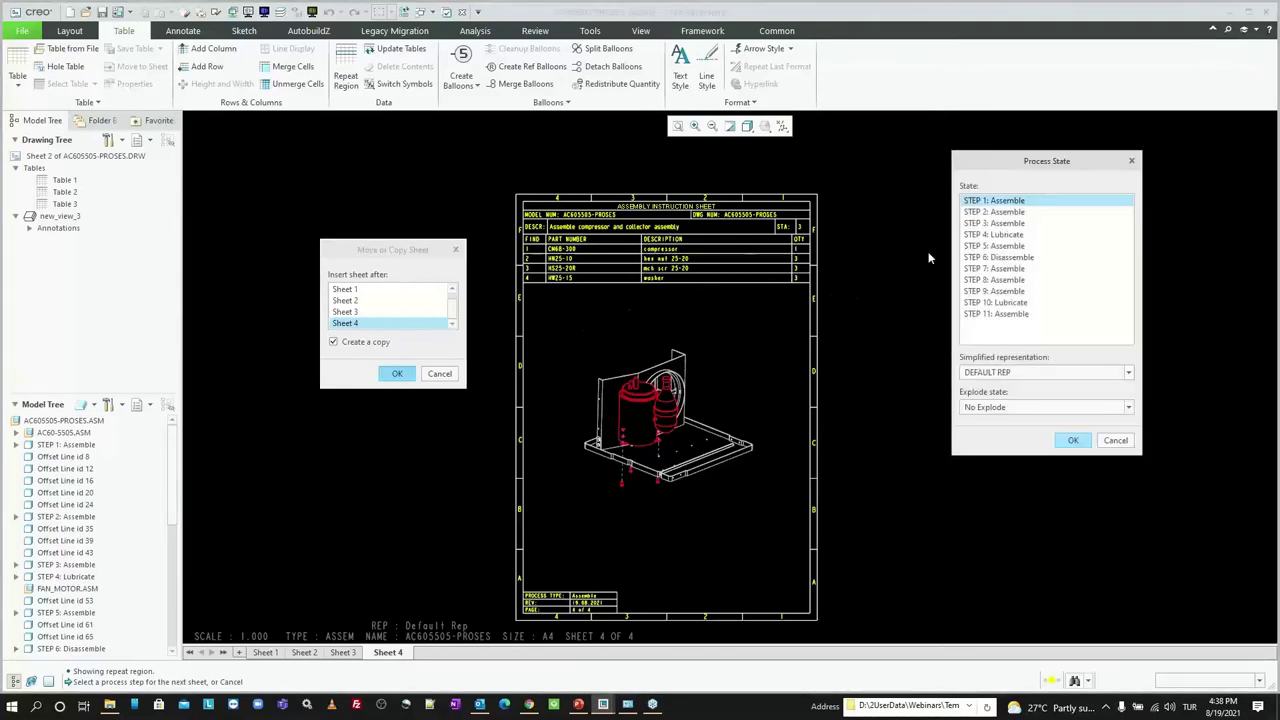
{"action": "double_click", "coordinate": [978, 234]}
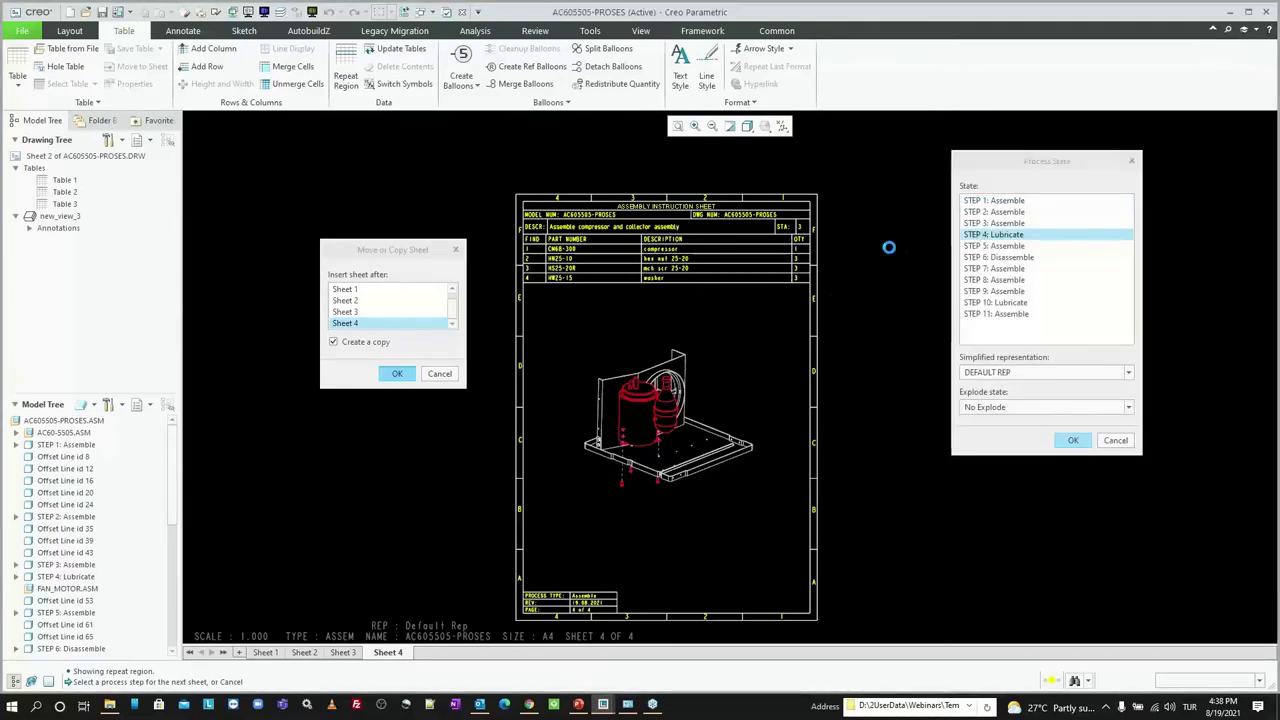
{"action": "double_click", "coordinate": [996, 246]}
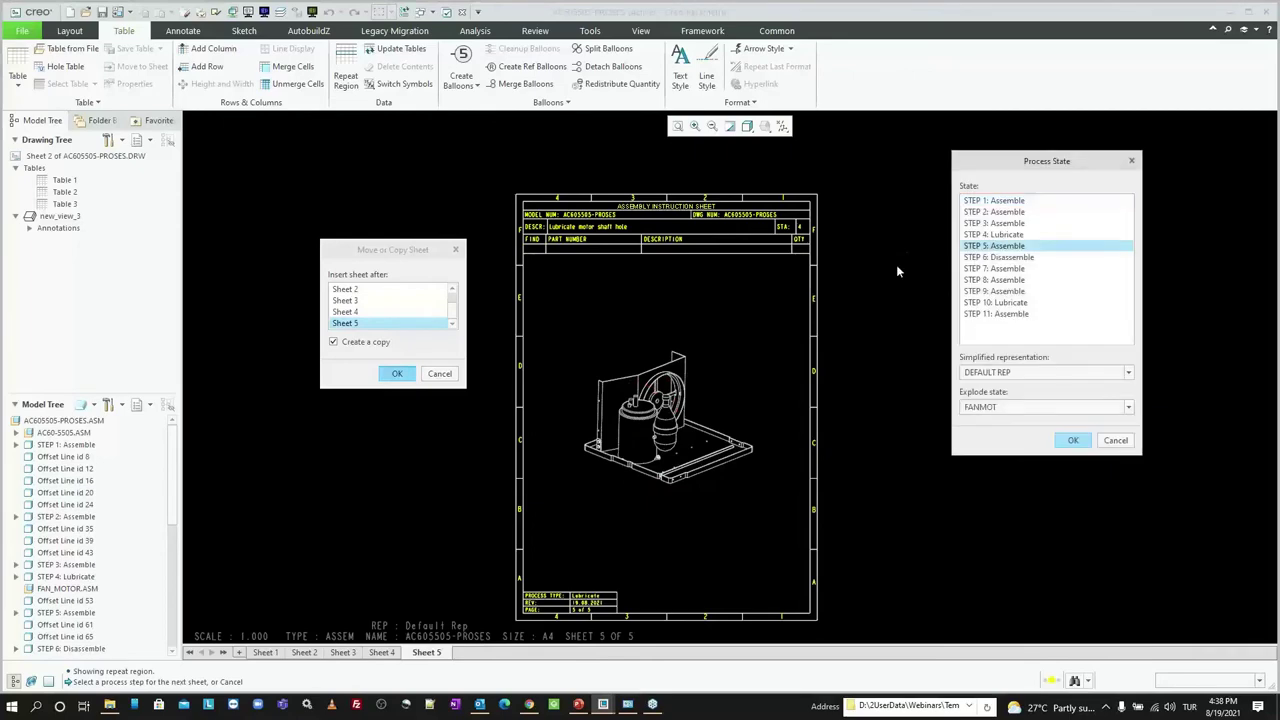
{"action": "left_click", "coordinate": [990, 259]}
{"action": "double_click", "coordinate": [989, 260]}
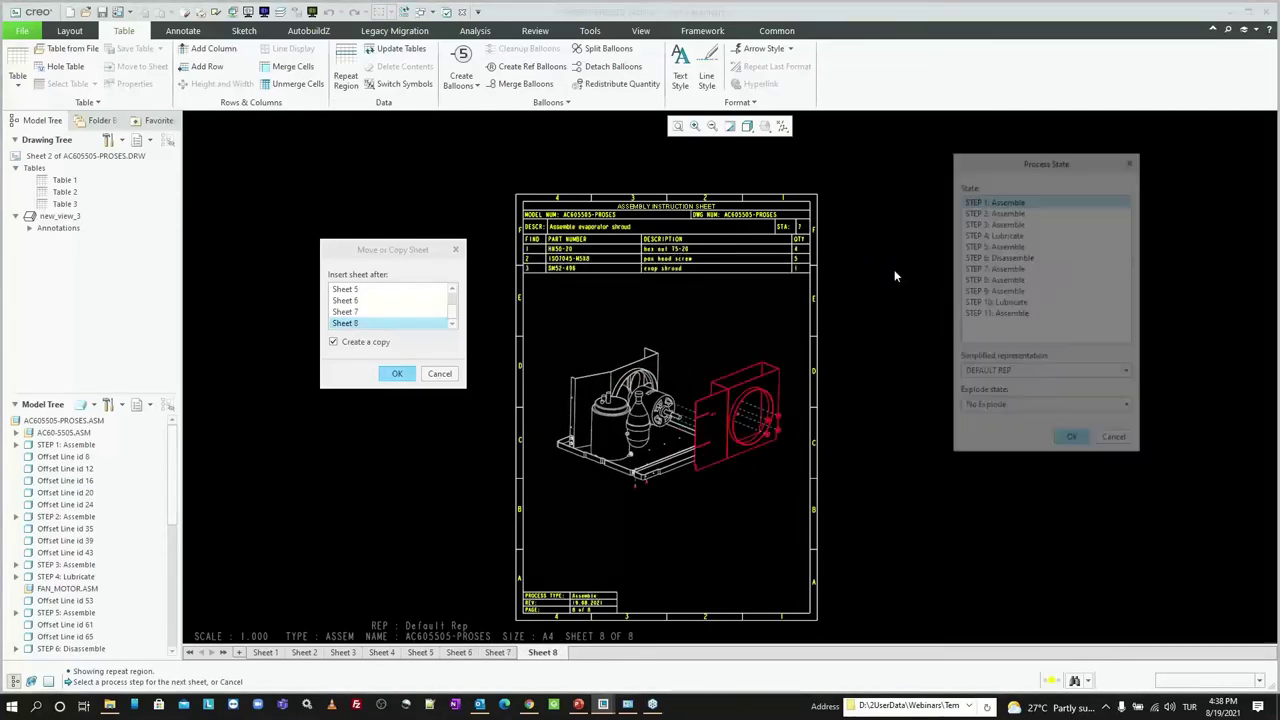
{"action": "double_click", "coordinate": [995, 280]}
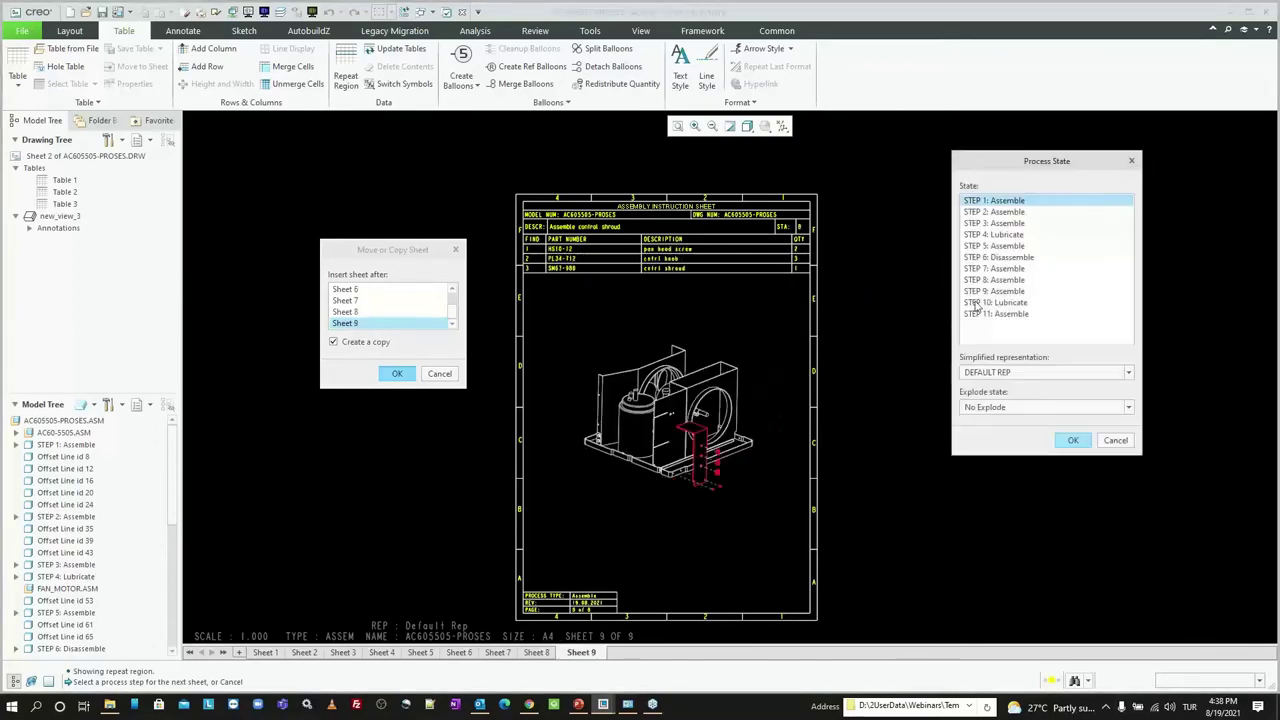
{"action": "double_click", "coordinate": [995, 291]}
{"action": "double_click", "coordinate": [996, 303]}
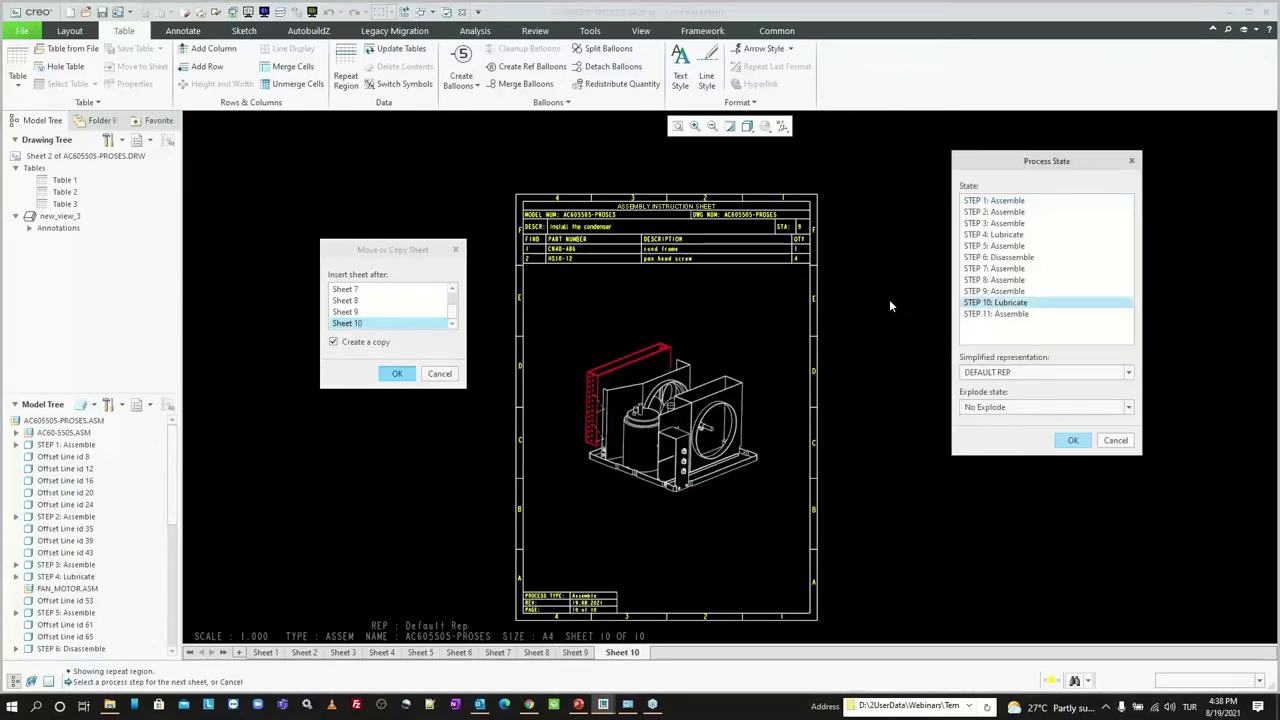
{"action": "key", "text": "Return"}
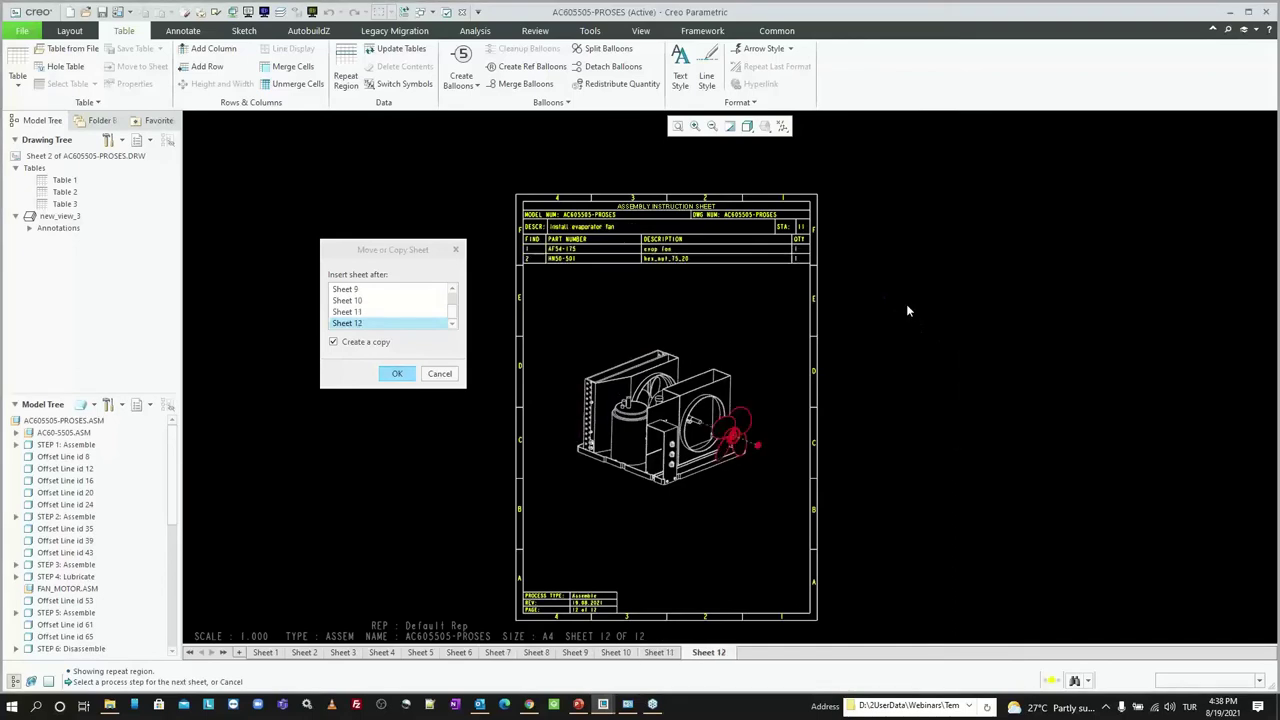
{"action": "left_click", "coordinate": [440, 373]}
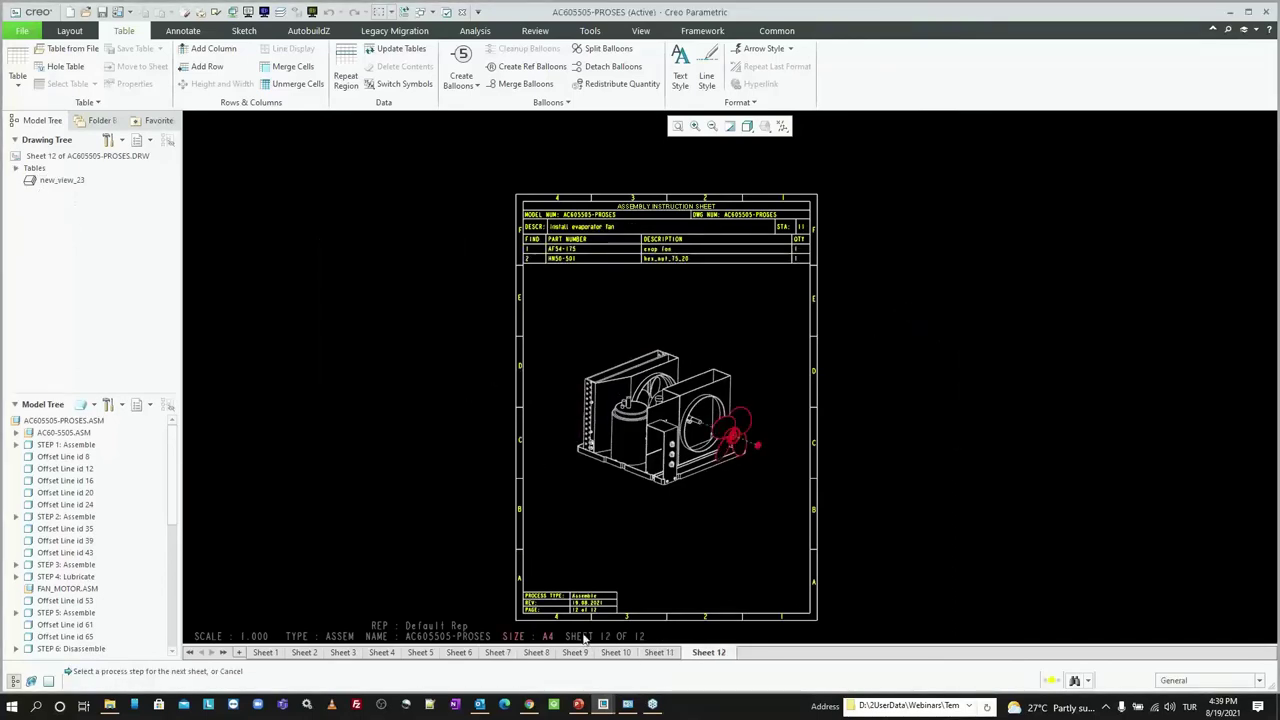
Step: Move back through the sheet tabs from the last sheet to Sheet 3
{"action": "left_click", "coordinate": [655, 652]}
{"action": "left_click", "coordinate": [615, 652]}
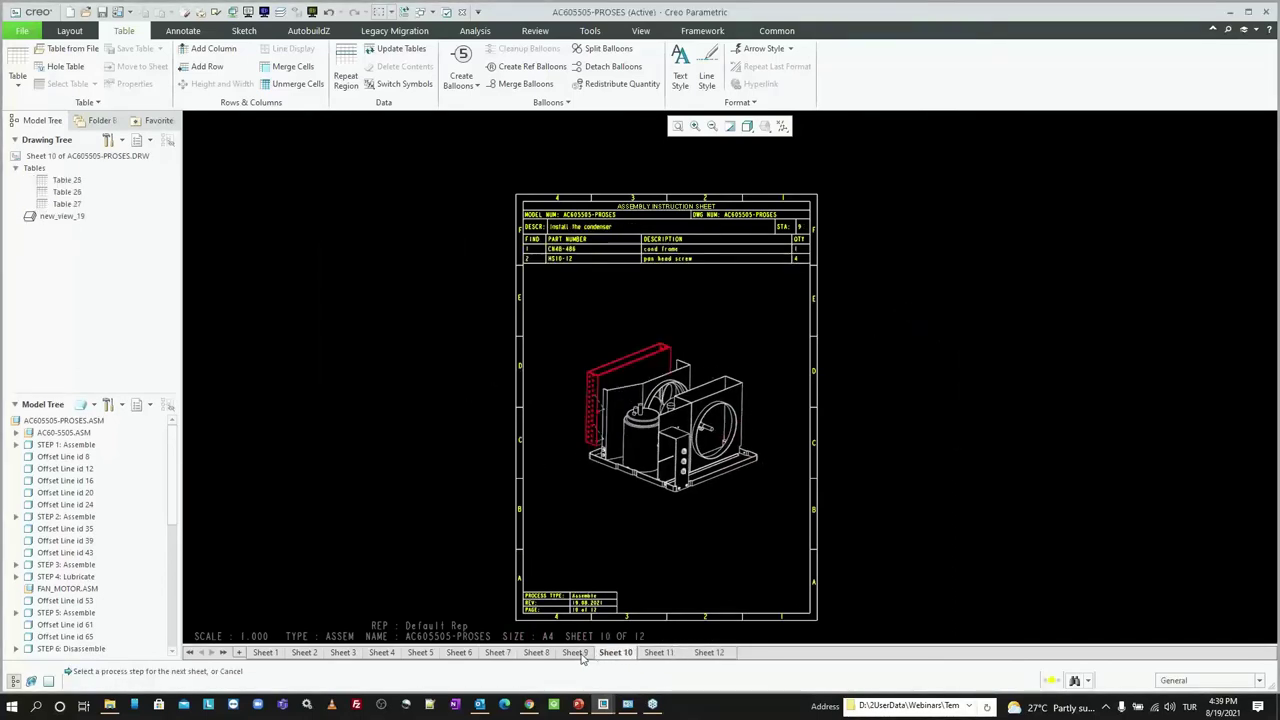
{"action": "left_click", "coordinate": [575, 652]}
{"action": "left_click", "coordinate": [536, 653]}
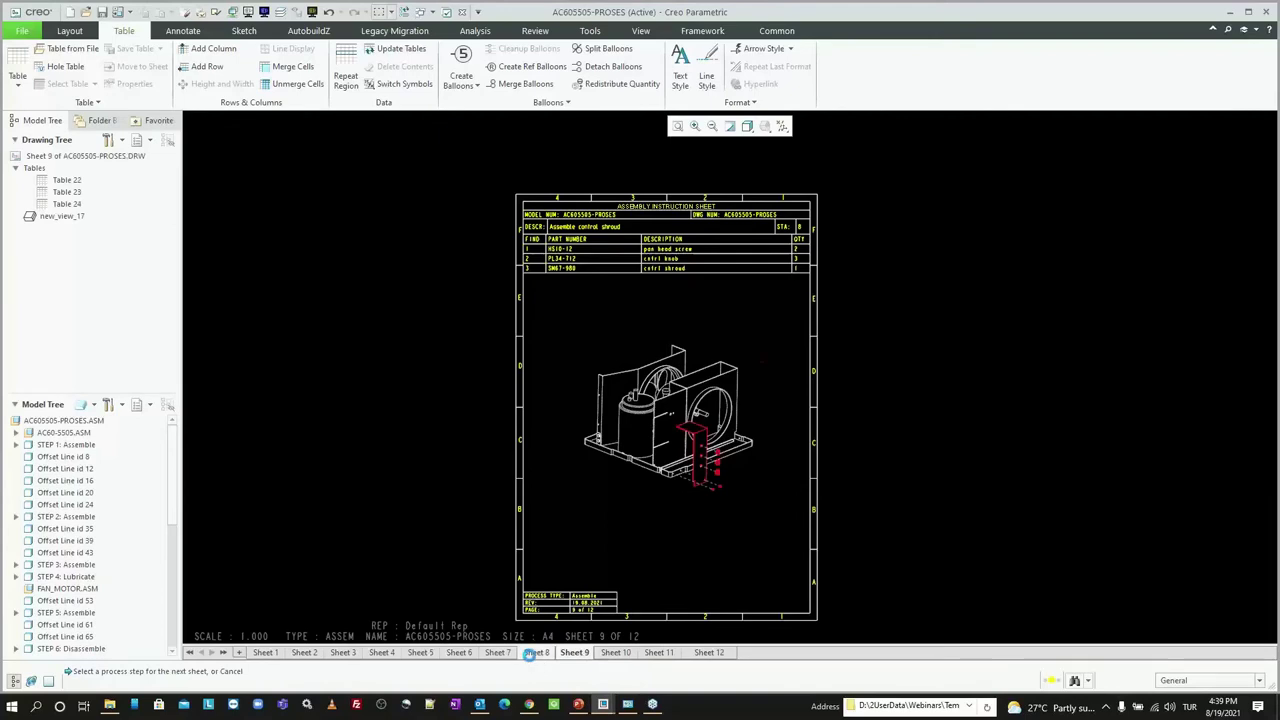
{"action": "left_click", "coordinate": [316, 654]}
{"action": "left_click", "coordinate": [340, 652]}
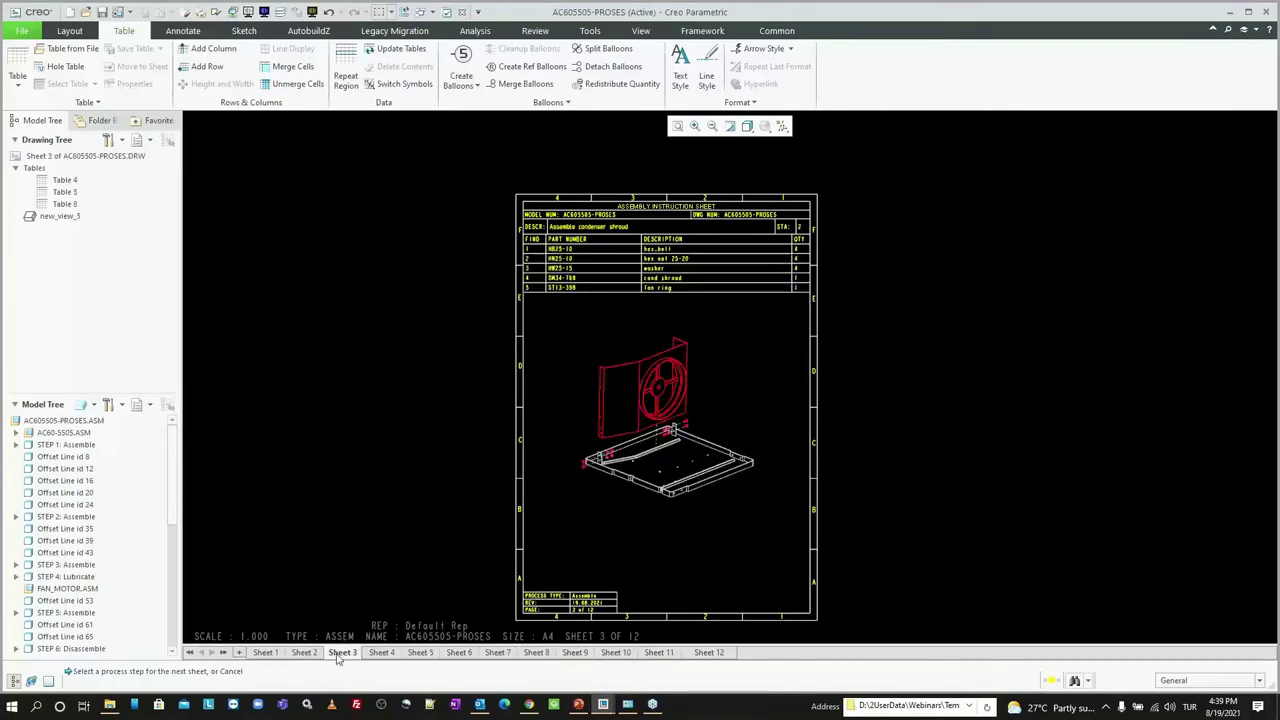
Step: Check the balloon creation options, compare with Sheet 2, and frame Sheet 3 on screen
{"action": "left_click", "coordinate": [469, 86]}
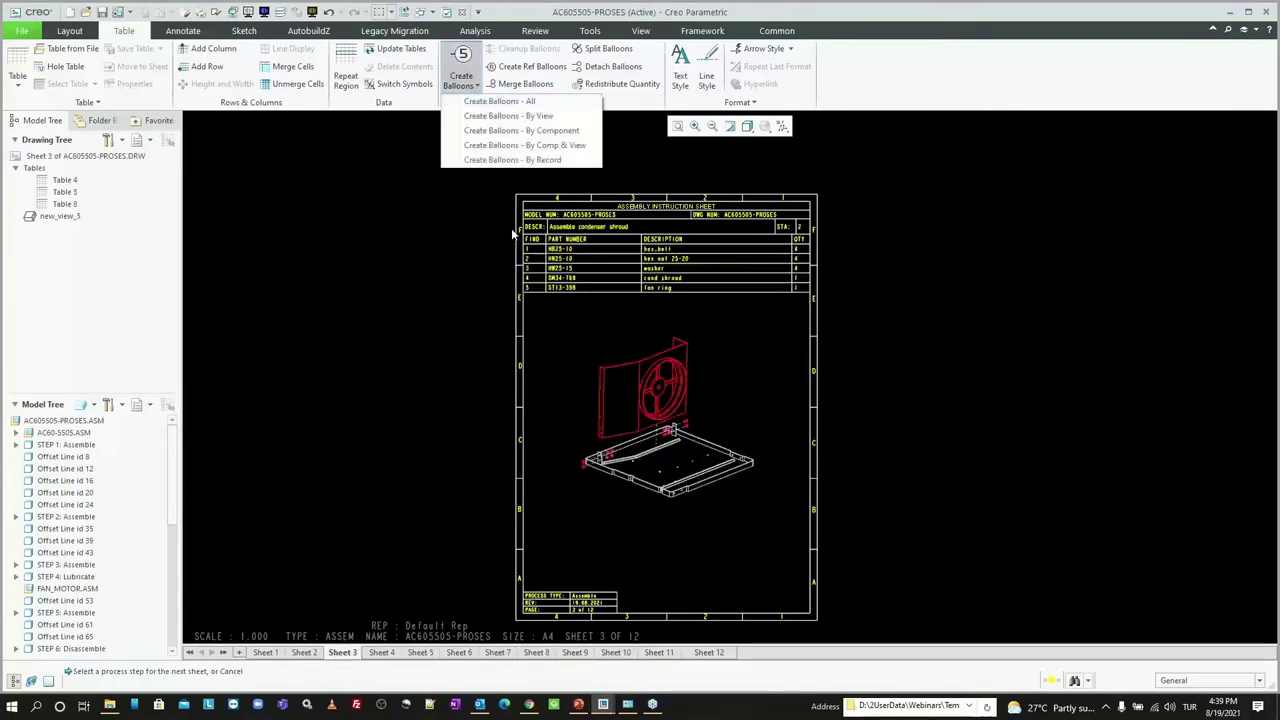
{"action": "scroll", "coordinate": [634, 268], "scroll_direction": "down", "scroll_amount": 2}
{"action": "scroll", "coordinate": [645, 260], "scroll_direction": "down", "scroll_amount": 2}
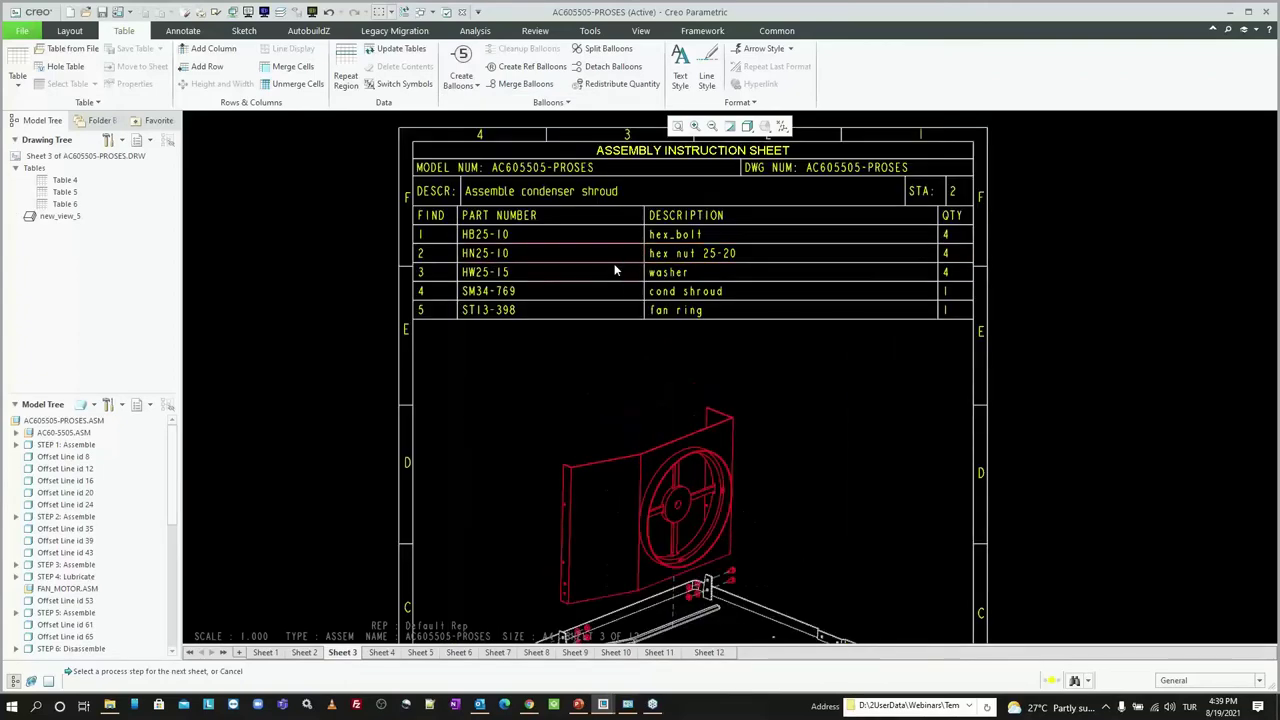
{"action": "scroll", "coordinate": [618, 263], "scroll_direction": "up", "scroll_amount": 1}
{"action": "scroll", "coordinate": [630, 290], "scroll_direction": "up", "scroll_amount": 1}
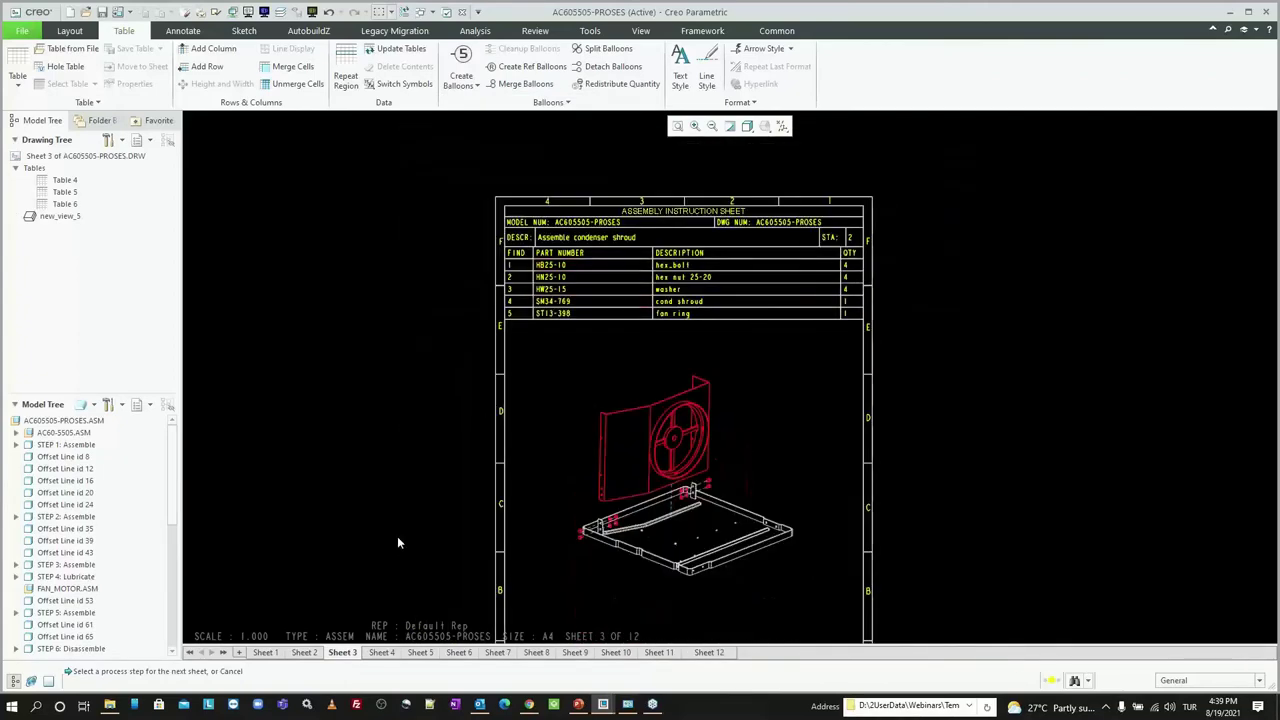
{"action": "left_click", "coordinate": [303, 652]}
{"action": "scroll", "coordinate": [649, 312], "scroll_direction": "up", "scroll_amount": 1}
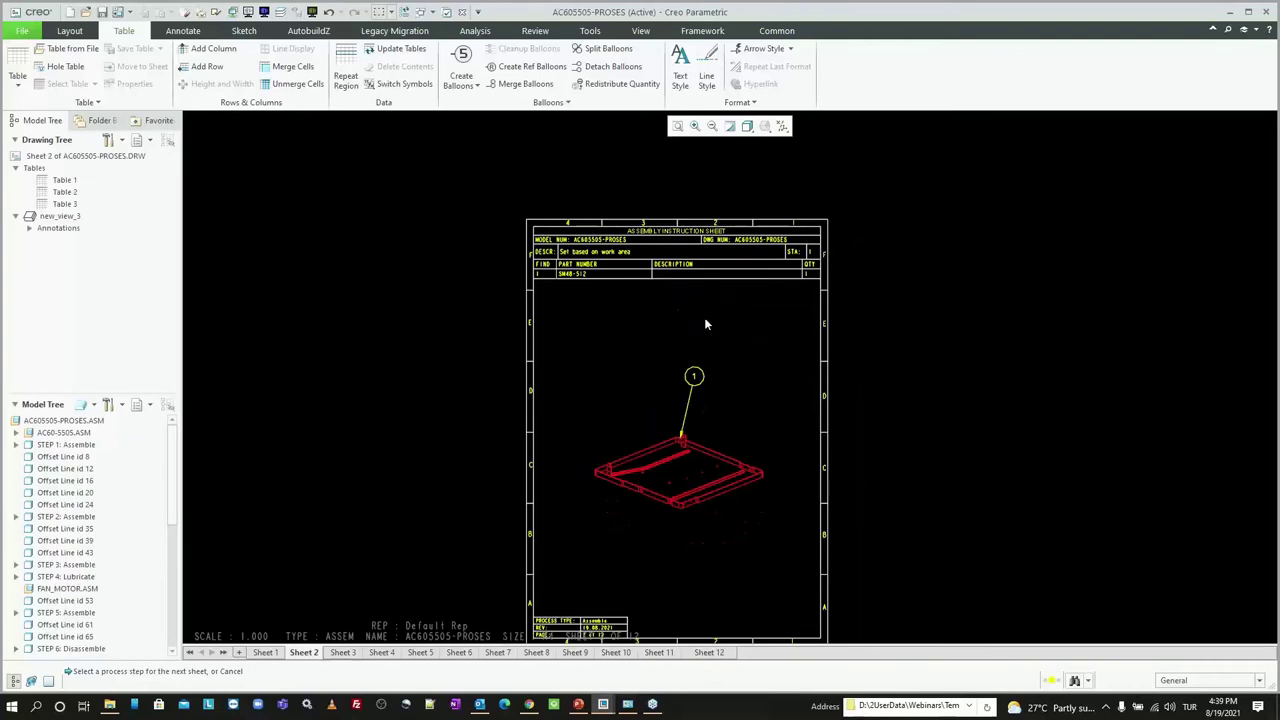
{"action": "left_click", "coordinate": [341, 652]}
{"action": "scroll", "coordinate": [680, 380], "scroll_direction": "down", "scroll_amount": 1}
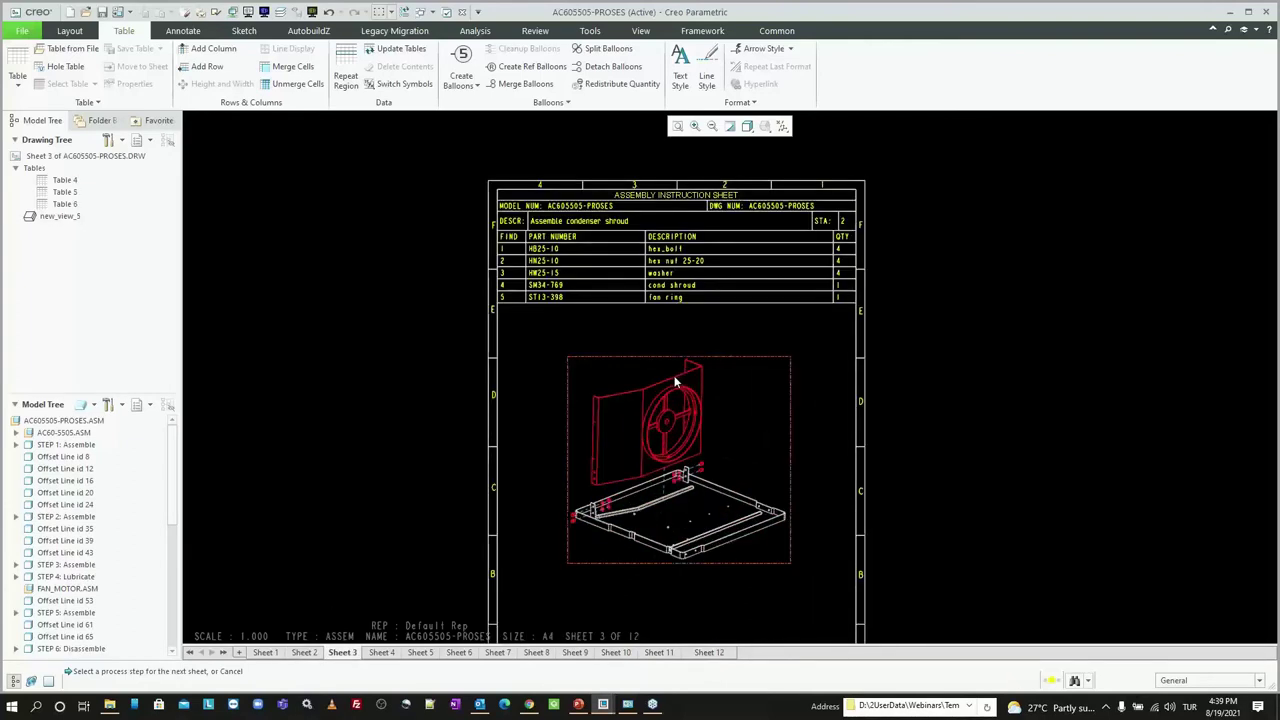
{"action": "middle_click_drag", "start_coordinate": [679, 380], "coordinate": [709, 376]}
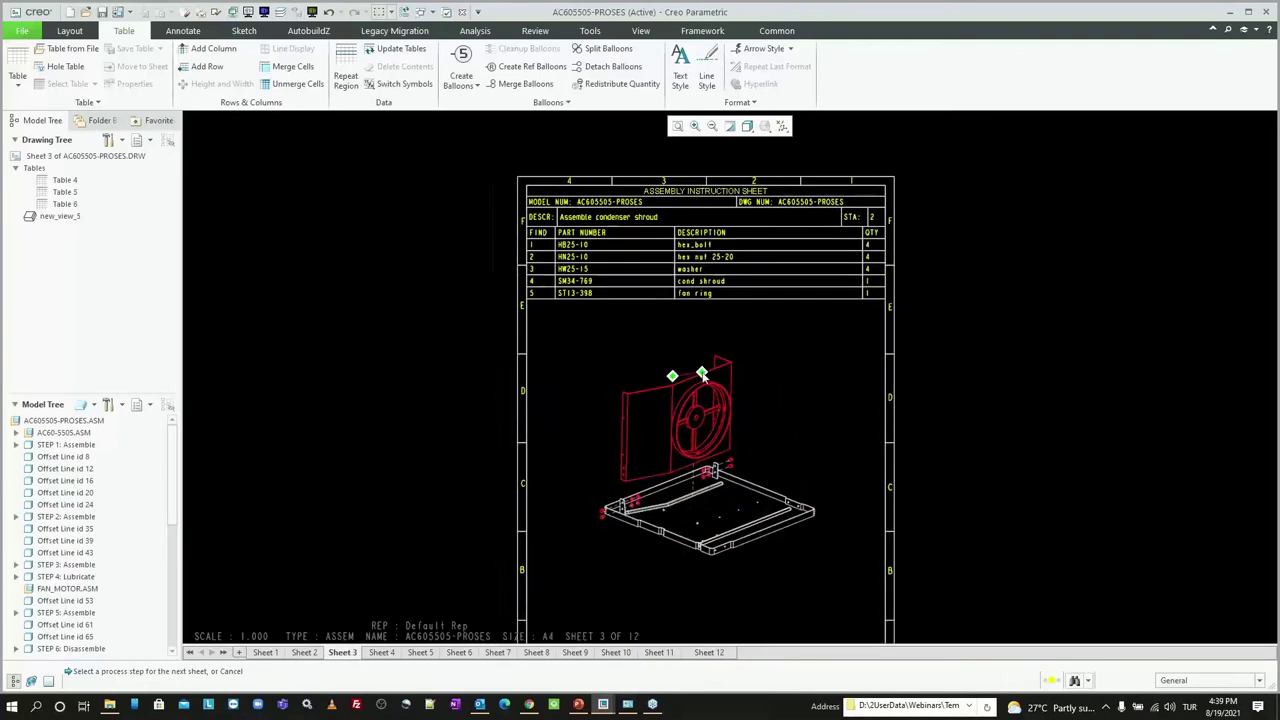
Step: Add balloons 1–5 to the Sheet 3 condenser shroud view, matching the table's find numbers
{"action": "left_click", "coordinate": [461, 80]}
{"action": "left_click", "coordinate": [500, 104]}
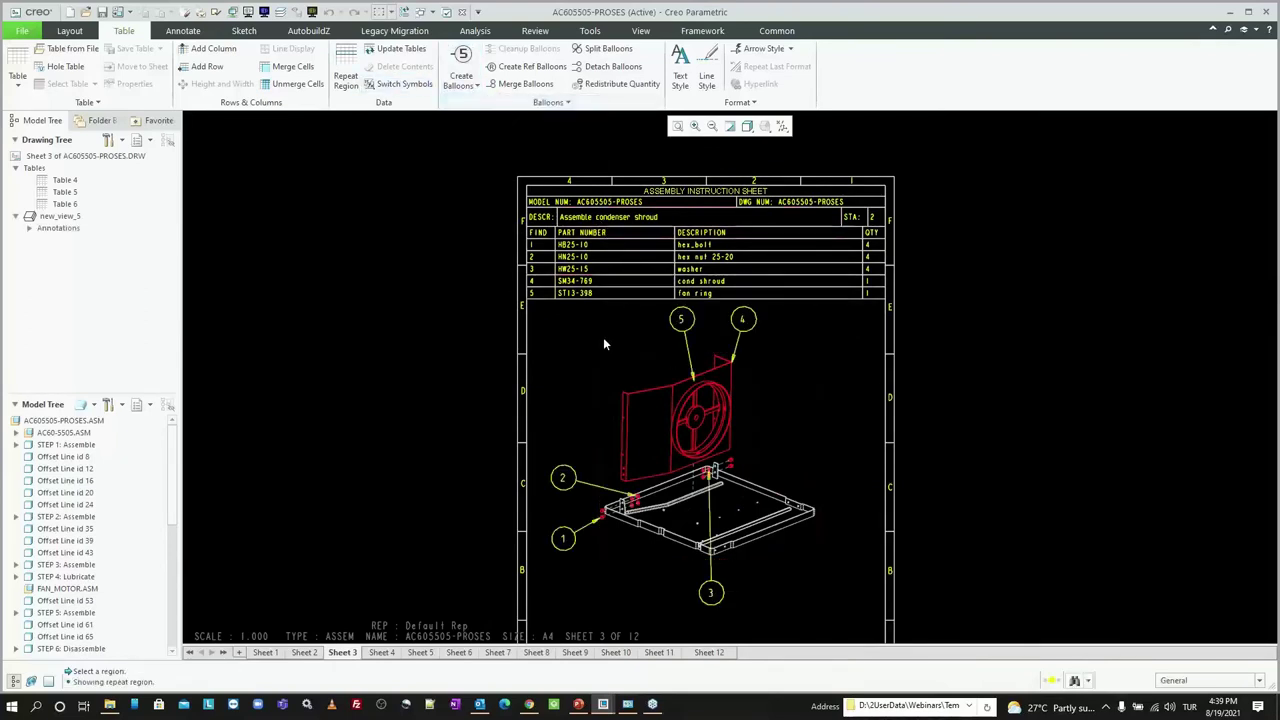
{"action": "left_click", "coordinate": [765, 432]}
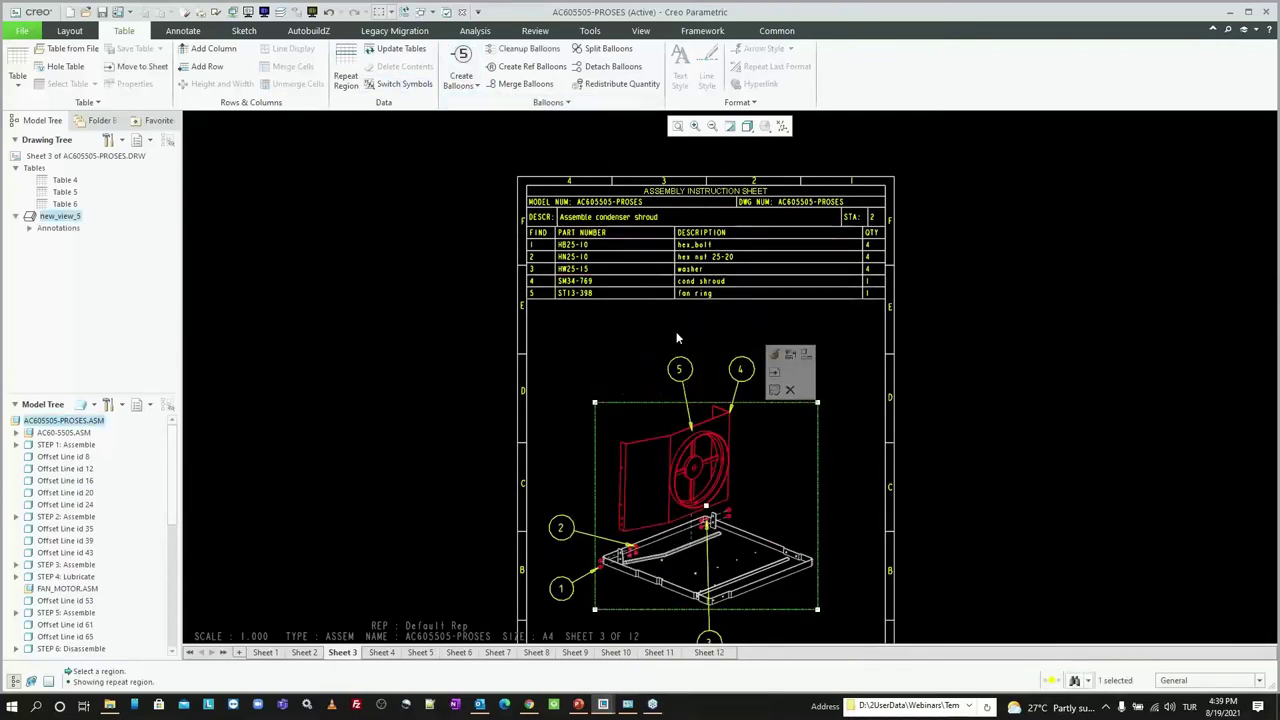
{"action": "scroll", "coordinate": [672, 269], "scroll_direction": "up", "scroll_amount": 2}
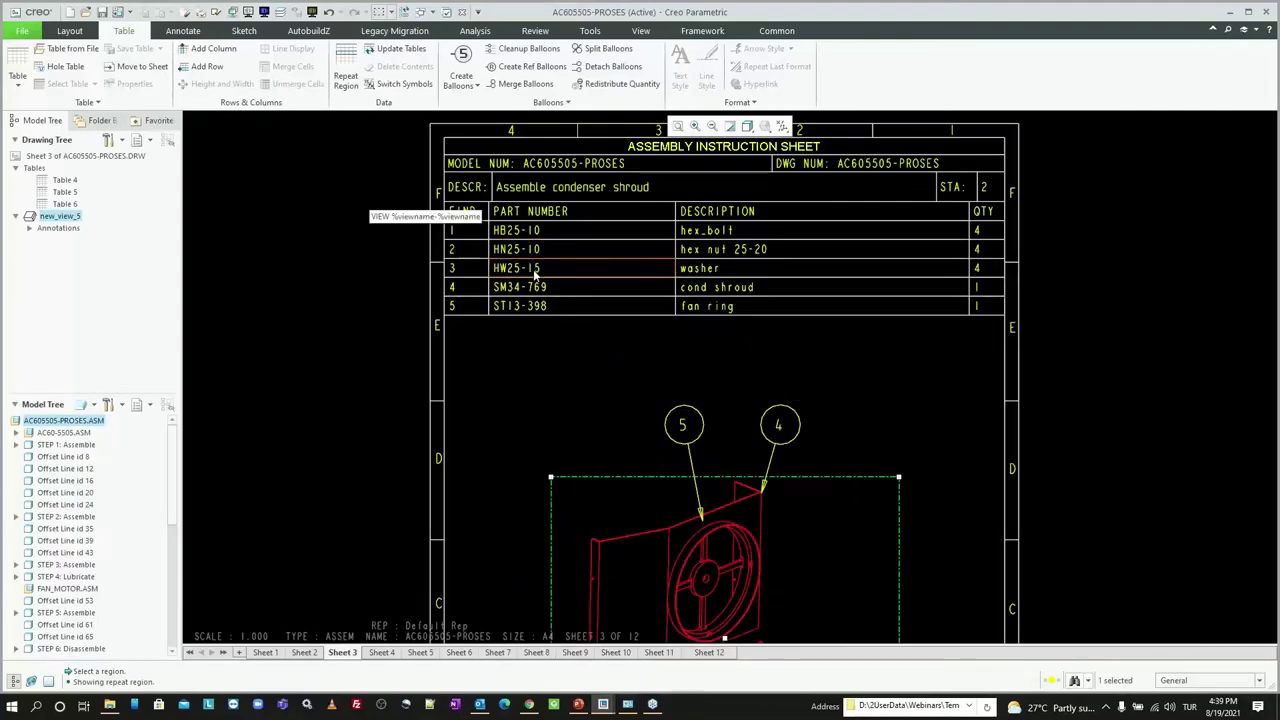
{"action": "middle_click_drag", "start_coordinate": [587, 317], "coordinate": [573, 269]}
{"action": "scroll", "coordinate": [573, 269], "scroll_direction": "down", "scroll_amount": 1}
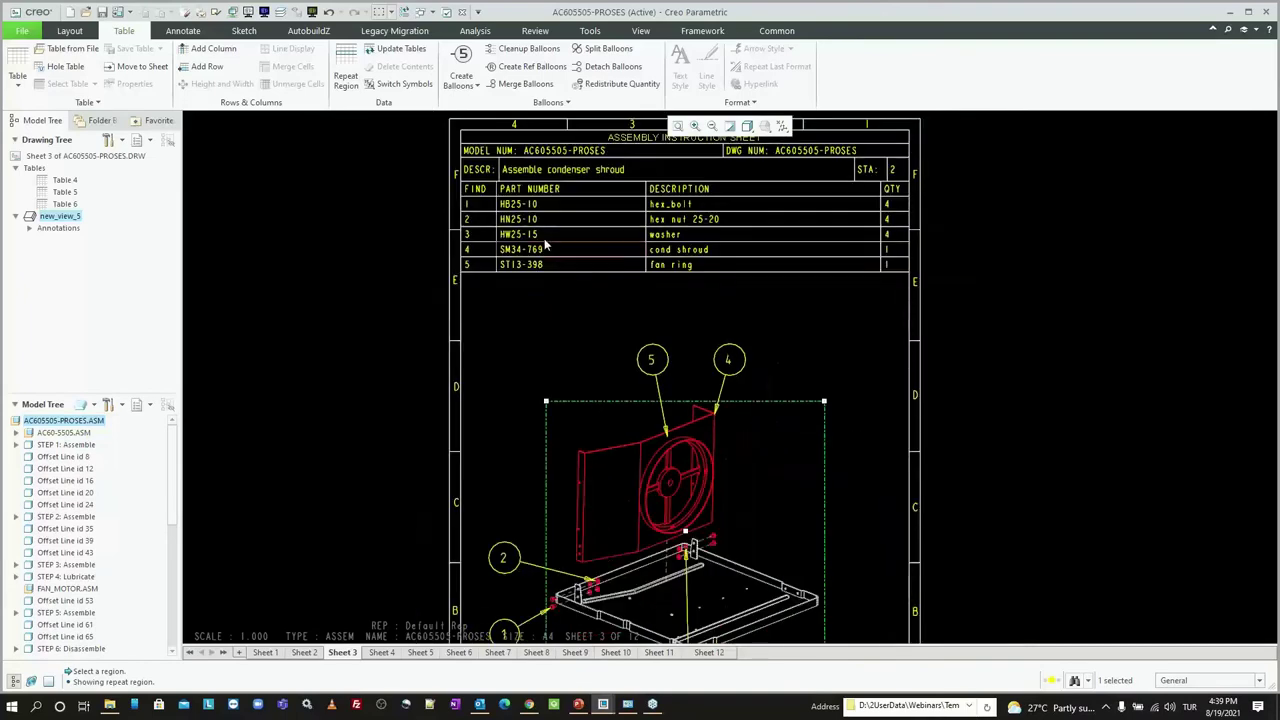
{"action": "left_click", "coordinate": [618, 324]}
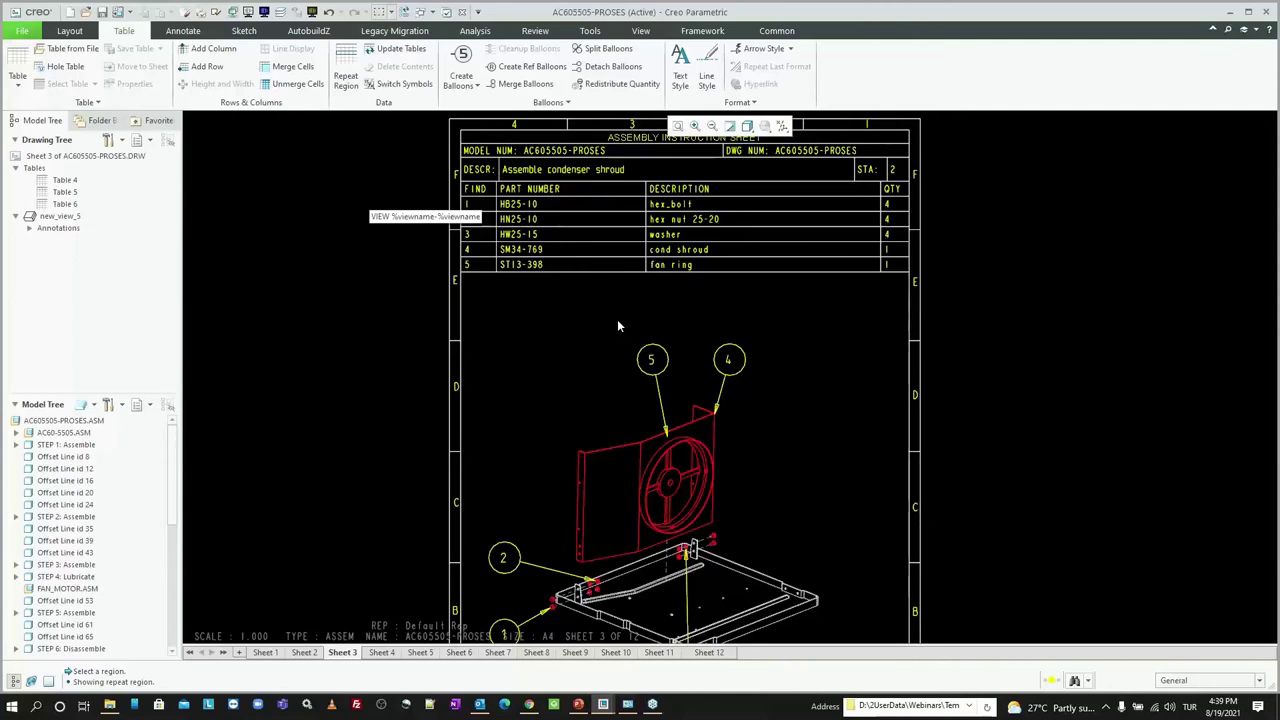
{"action": "scroll", "coordinate": [570, 312], "scroll_direction": "up", "scroll_amount": 2}
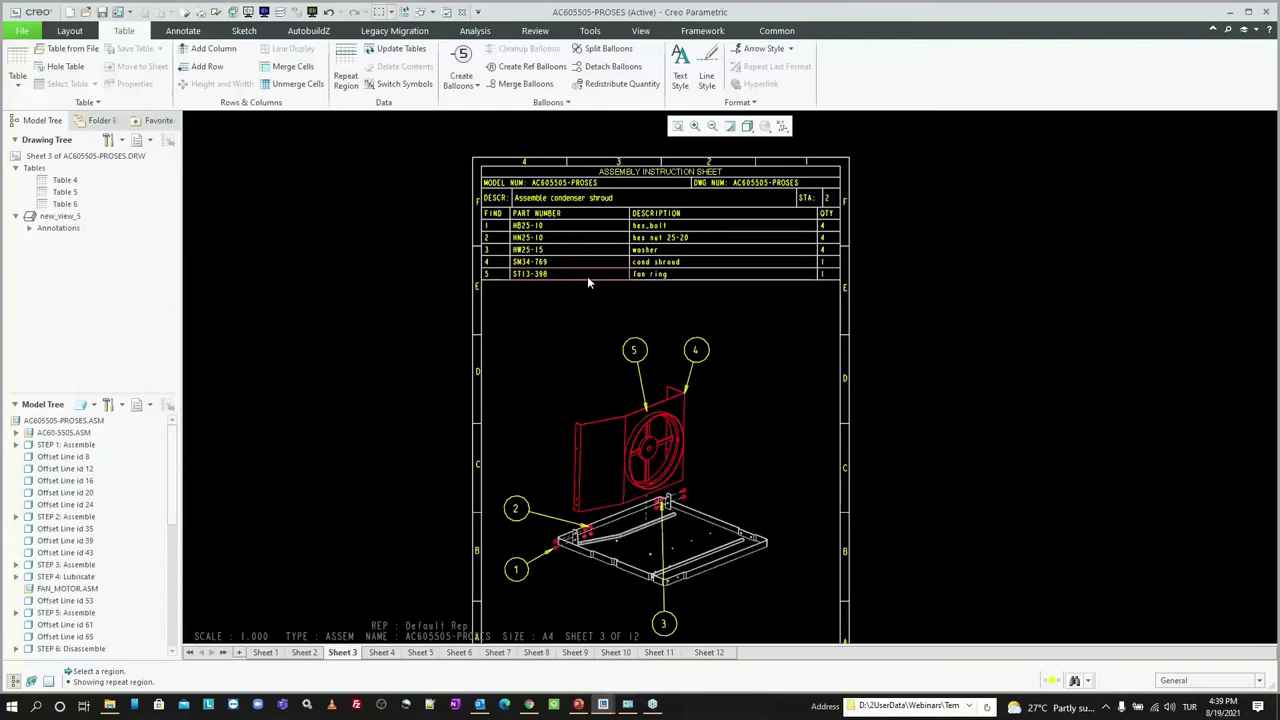
{"action": "left_click", "coordinate": [69, 30]}
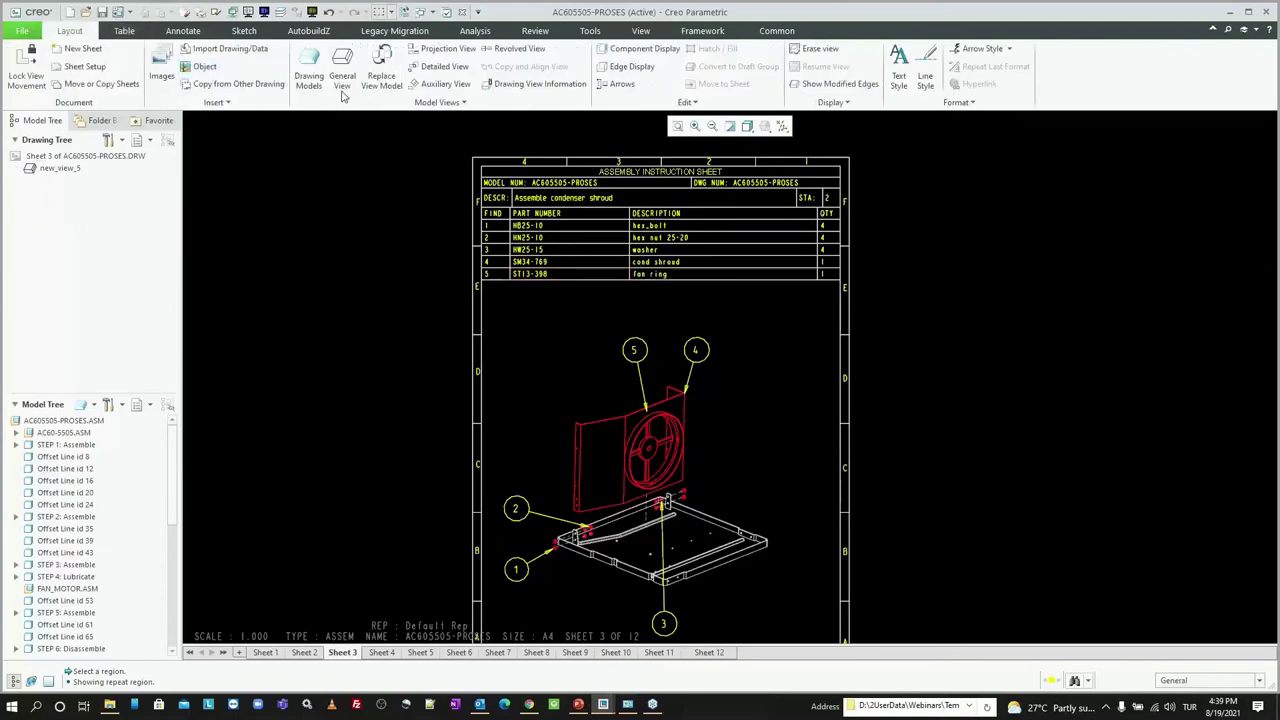
{"action": "double_click", "coordinate": [704, 410]}
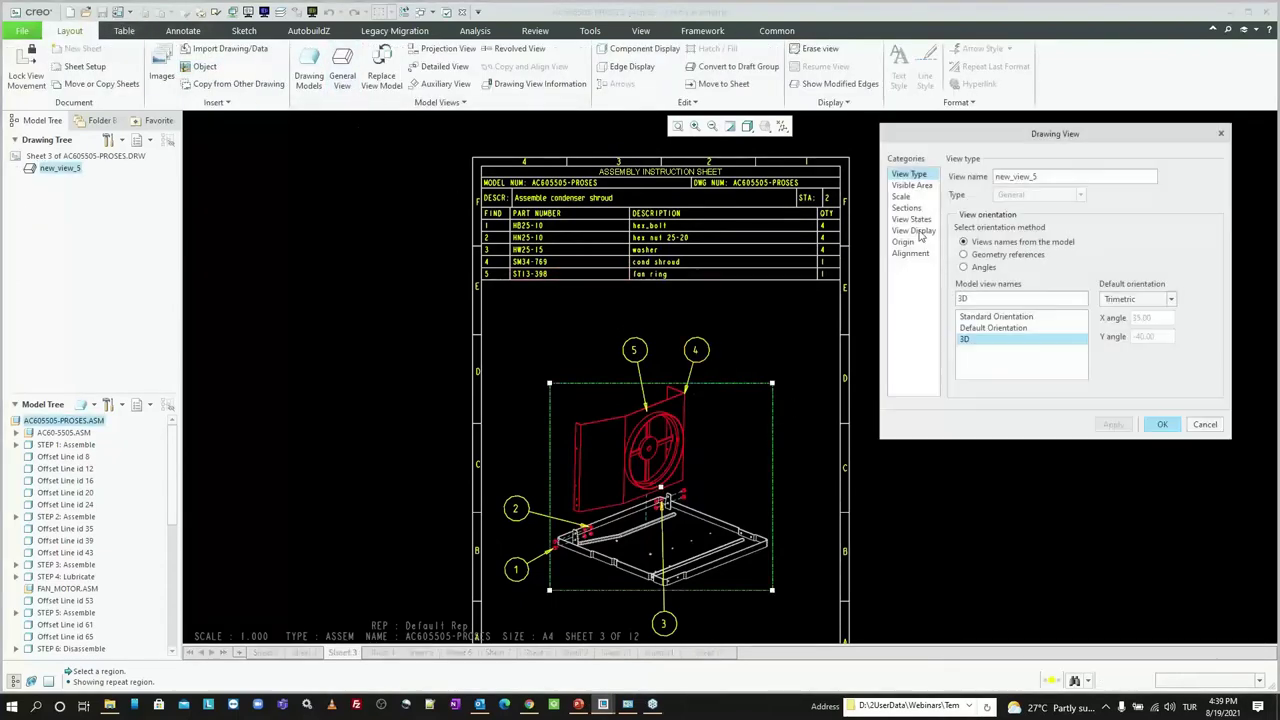
{"action": "left_click", "coordinate": [928, 220]}
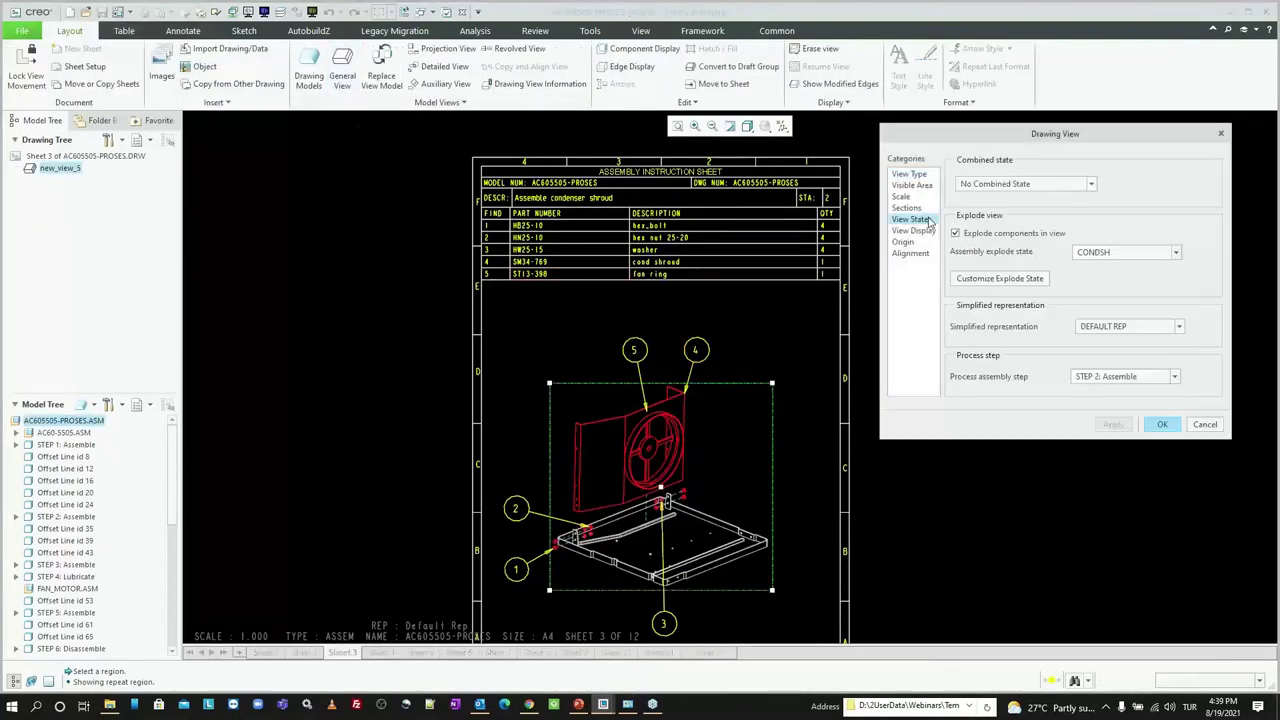
{"action": "left_click", "coordinate": [1127, 254]}
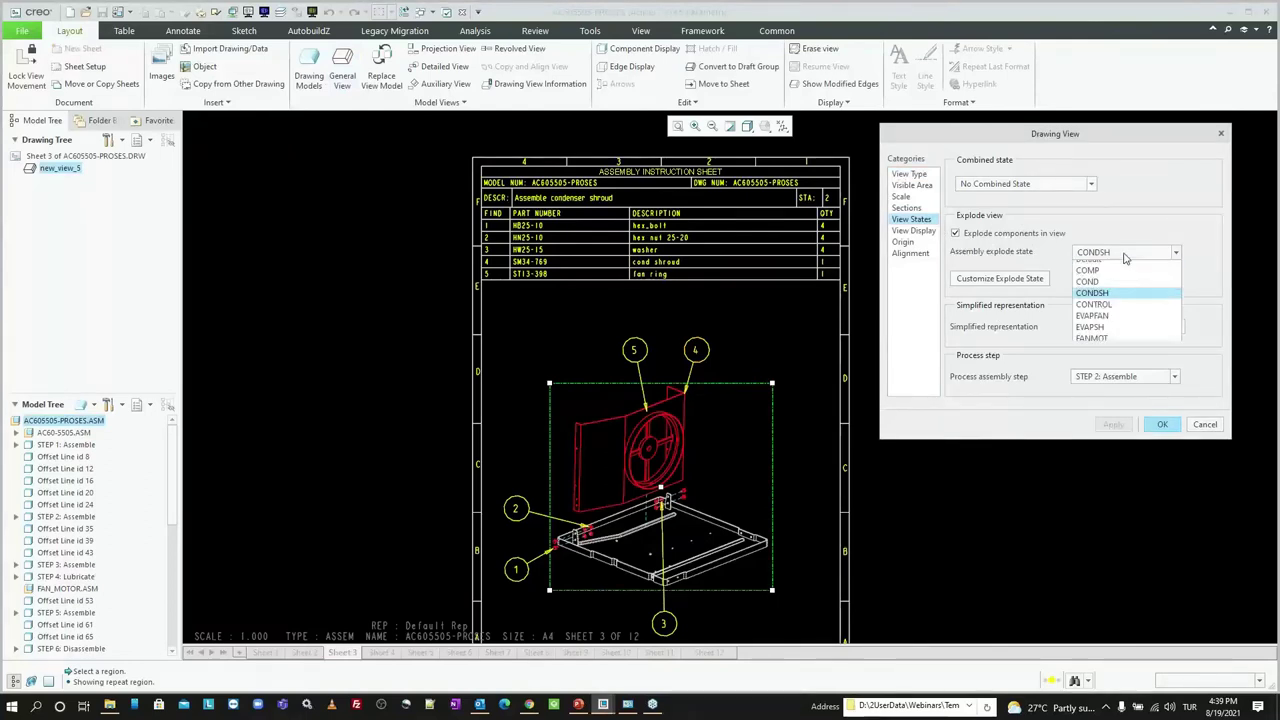
{"action": "left_click", "coordinate": [1100, 300]}
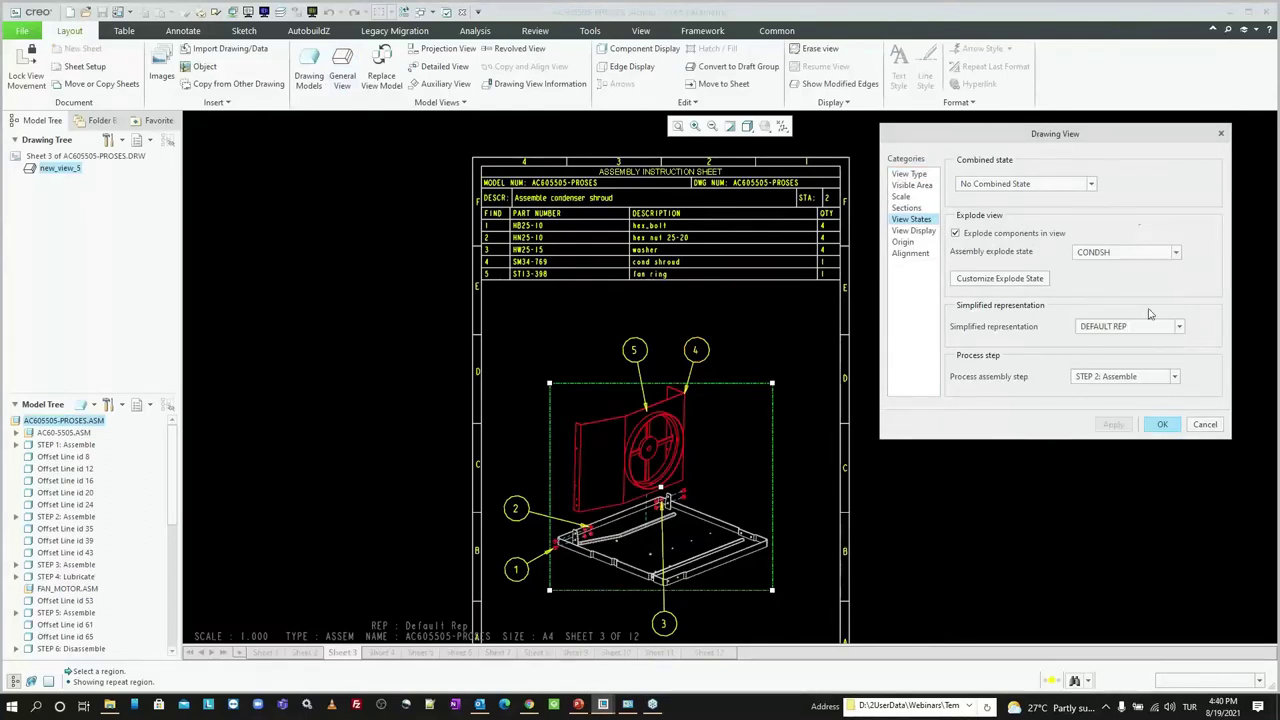
{"action": "left_click", "coordinate": [1205, 422]}
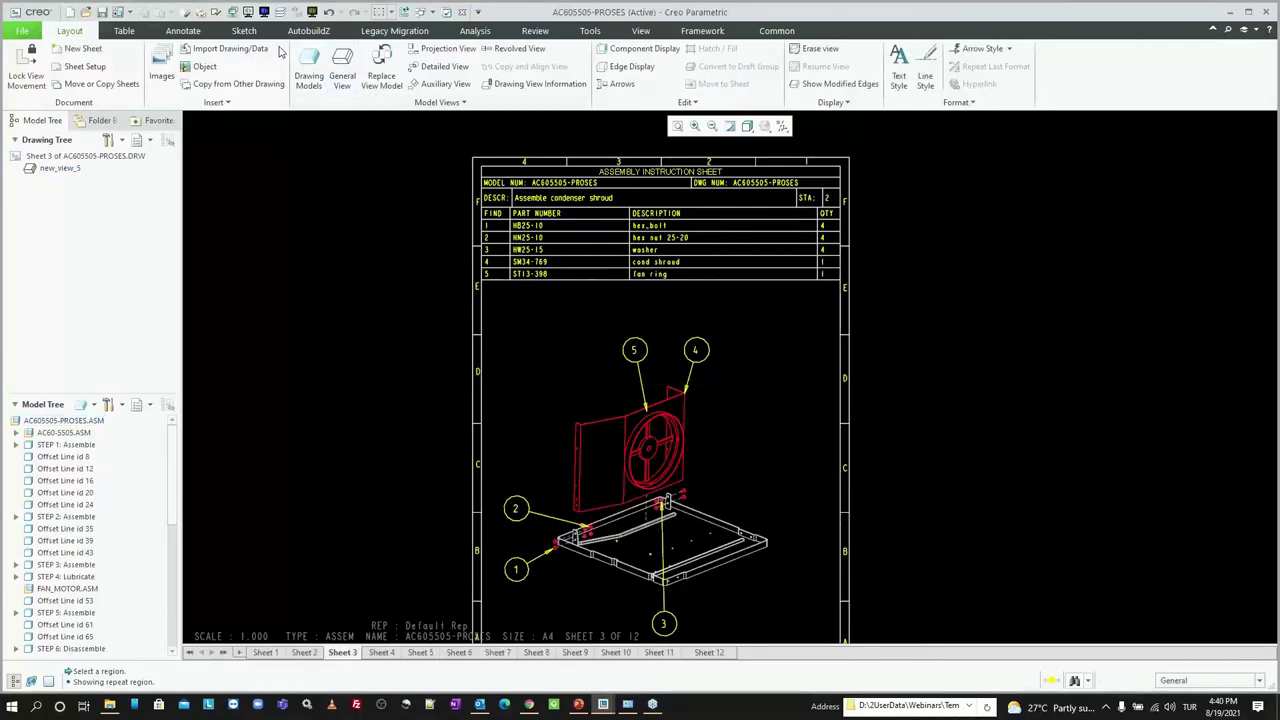
Step: Keep the parts table's repeat region driven by the AC605505-PROSES assembly model
{"action": "left_click", "coordinate": [124, 30]}
{"action": "left_click", "coordinate": [346, 78]}
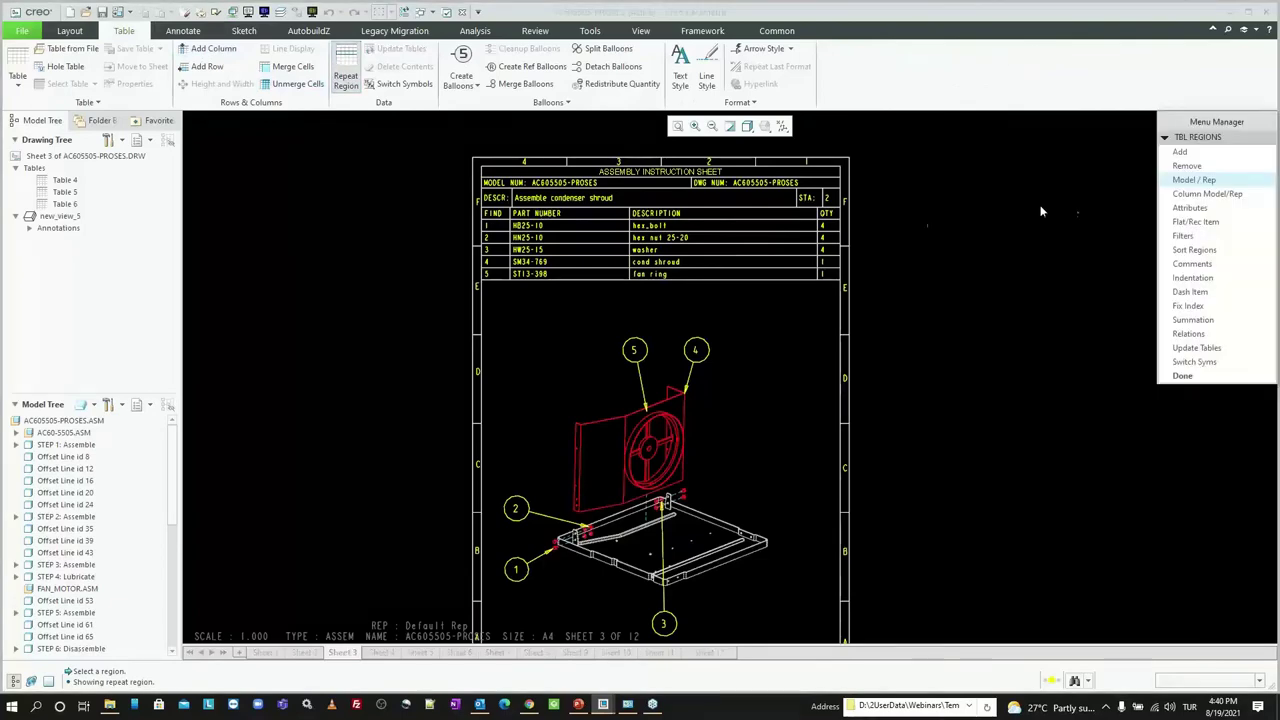
{"action": "left_click", "coordinate": [1178, 181]}
{"action": "left_click", "coordinate": [771, 250]}
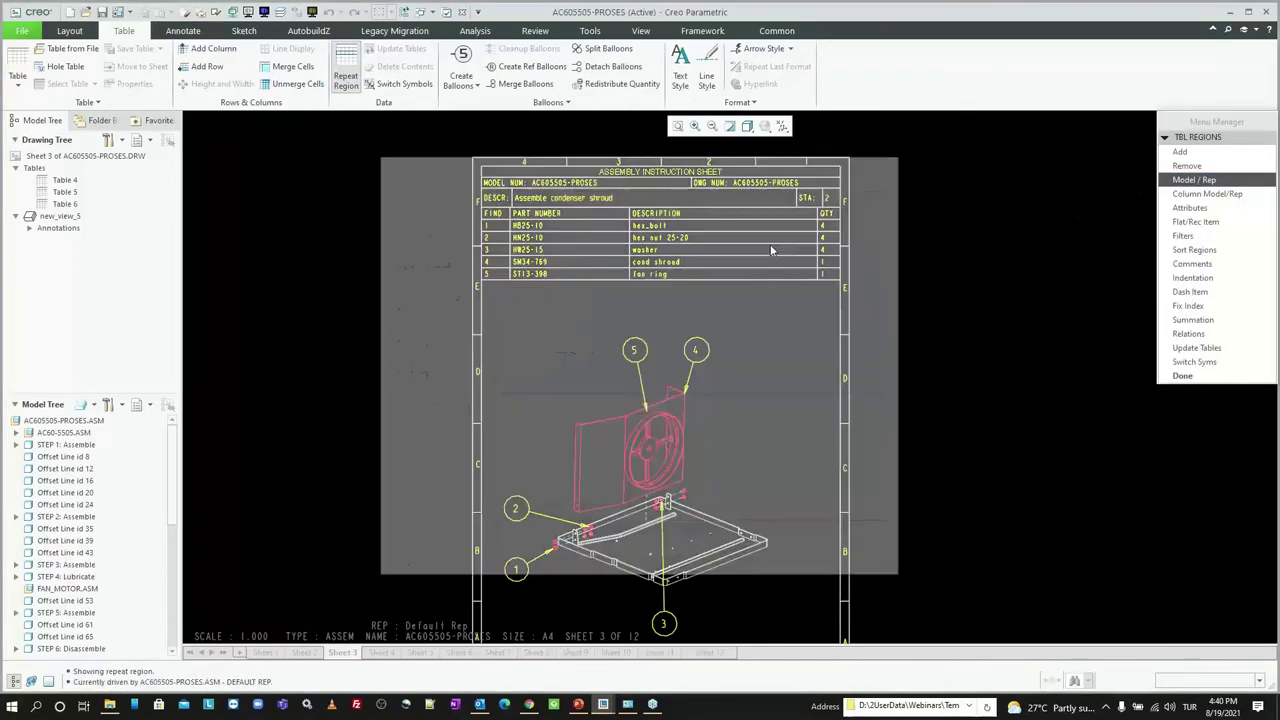
{"action": "left_click", "coordinate": [410, 231]}
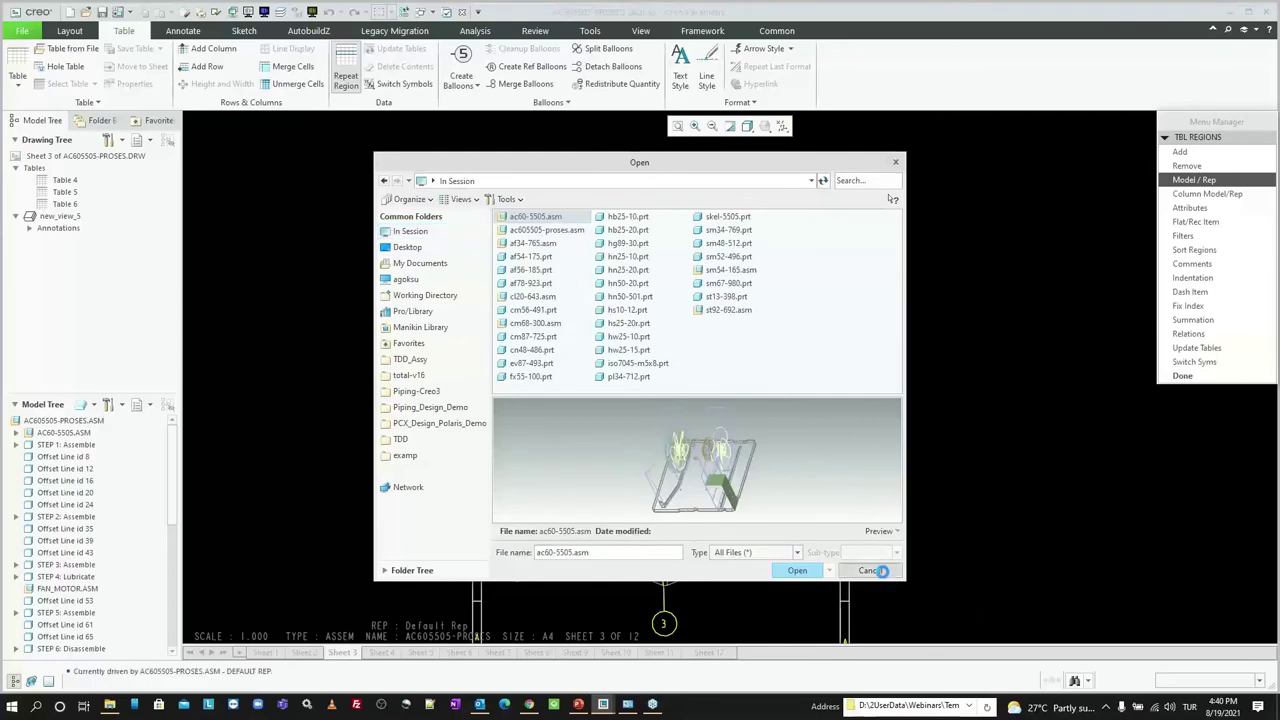
{"action": "left_click", "coordinate": [870, 570]}
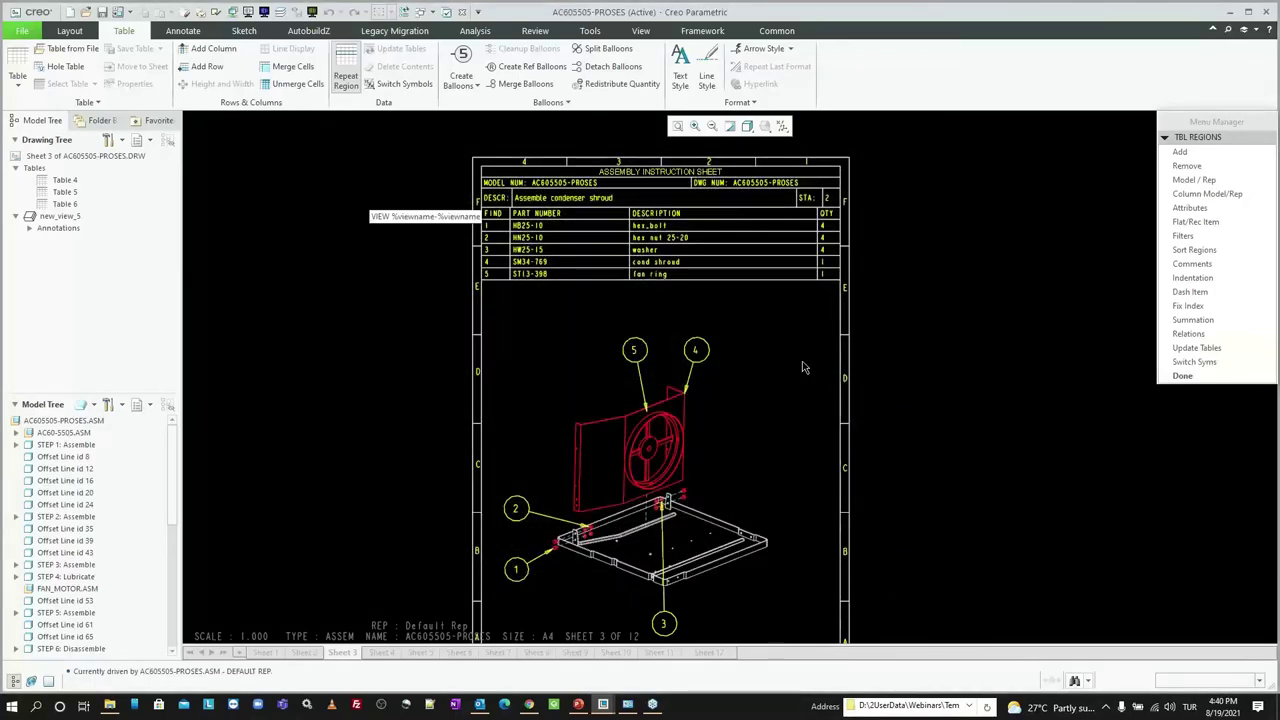
{"action": "left_click", "coordinate": [1182, 376]}
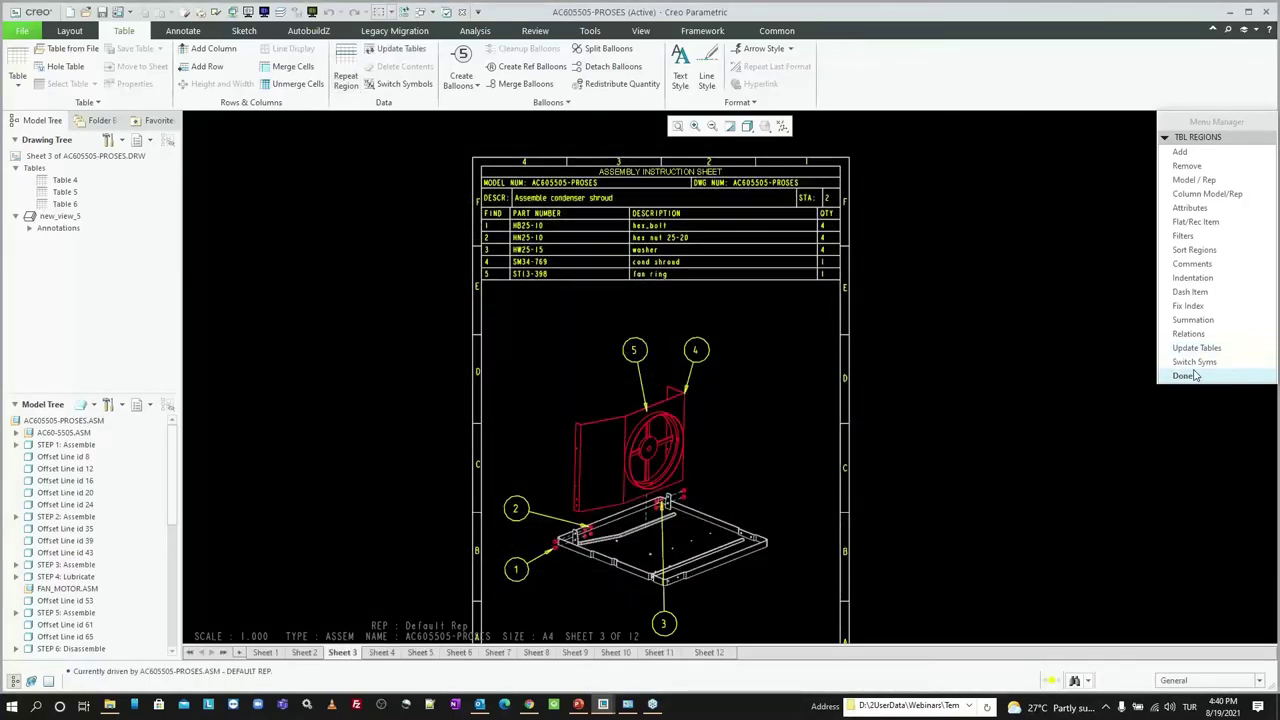
{"action": "scroll", "coordinate": [736, 255], "scroll_direction": "up", "scroll_amount": 2}
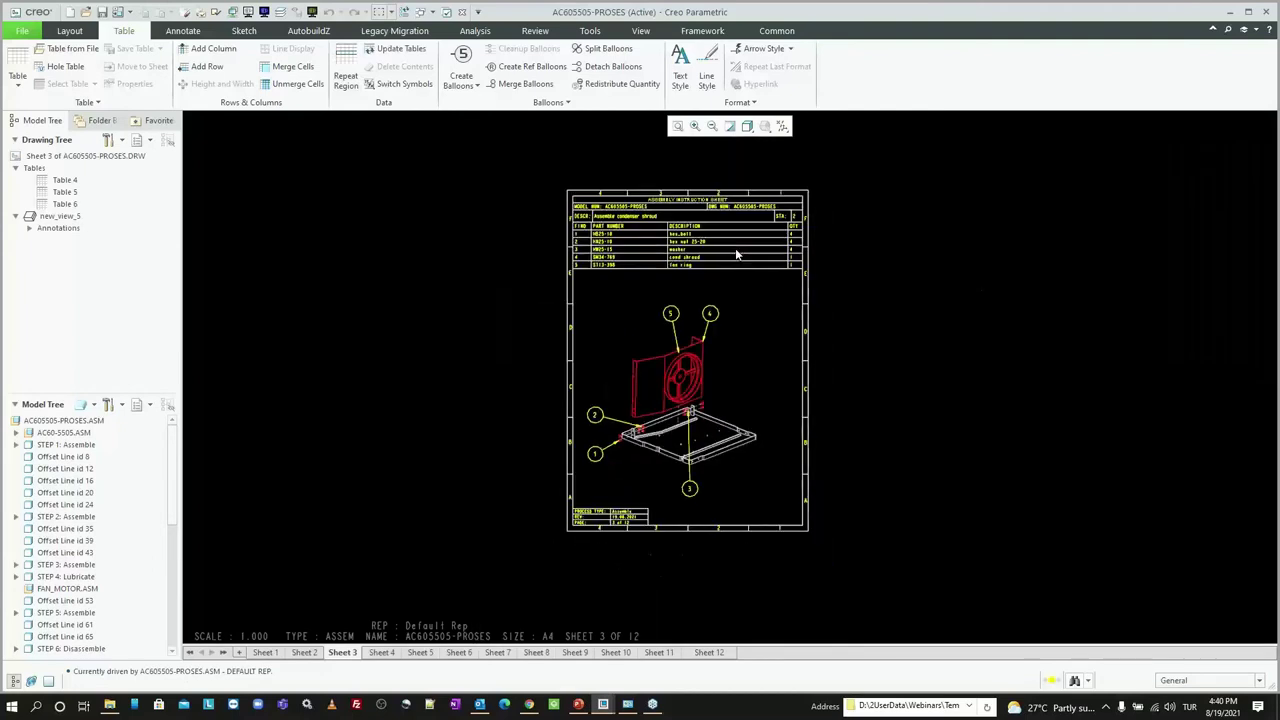
{"action": "scroll", "coordinate": [707, 280], "scroll_direction": "down", "scroll_amount": 1}
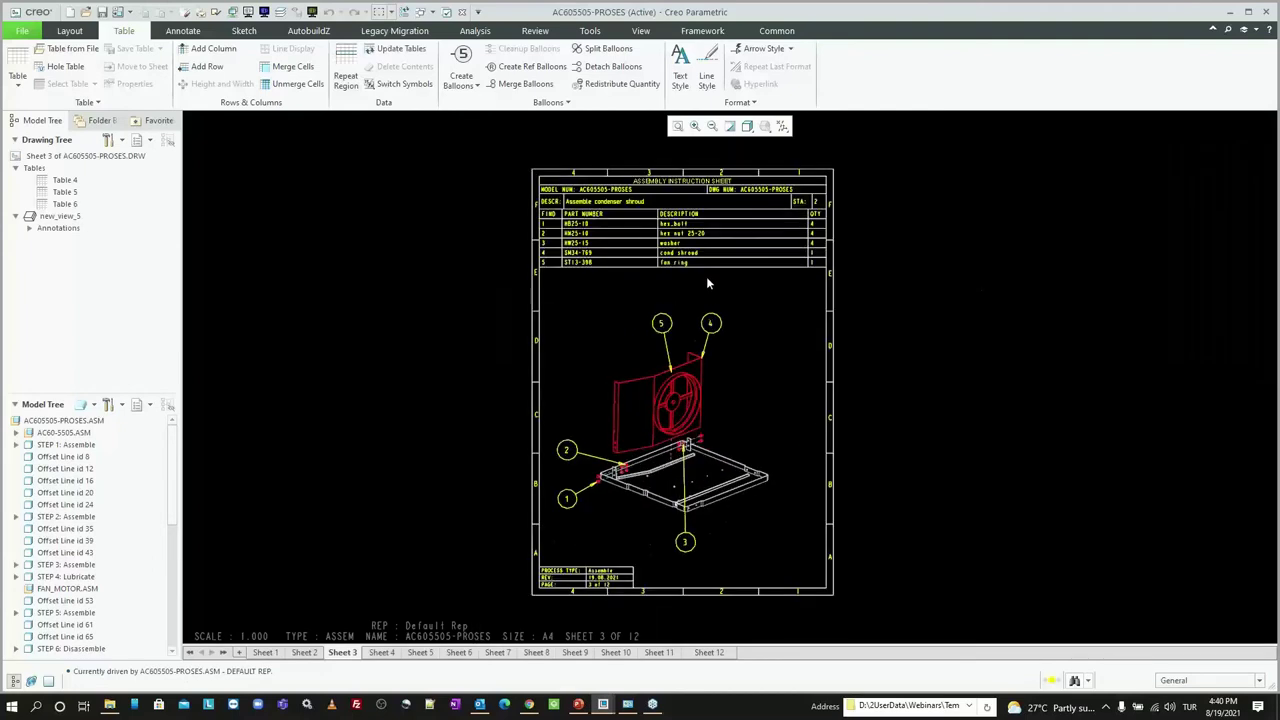
{"action": "left_click", "coordinate": [705, 360]}
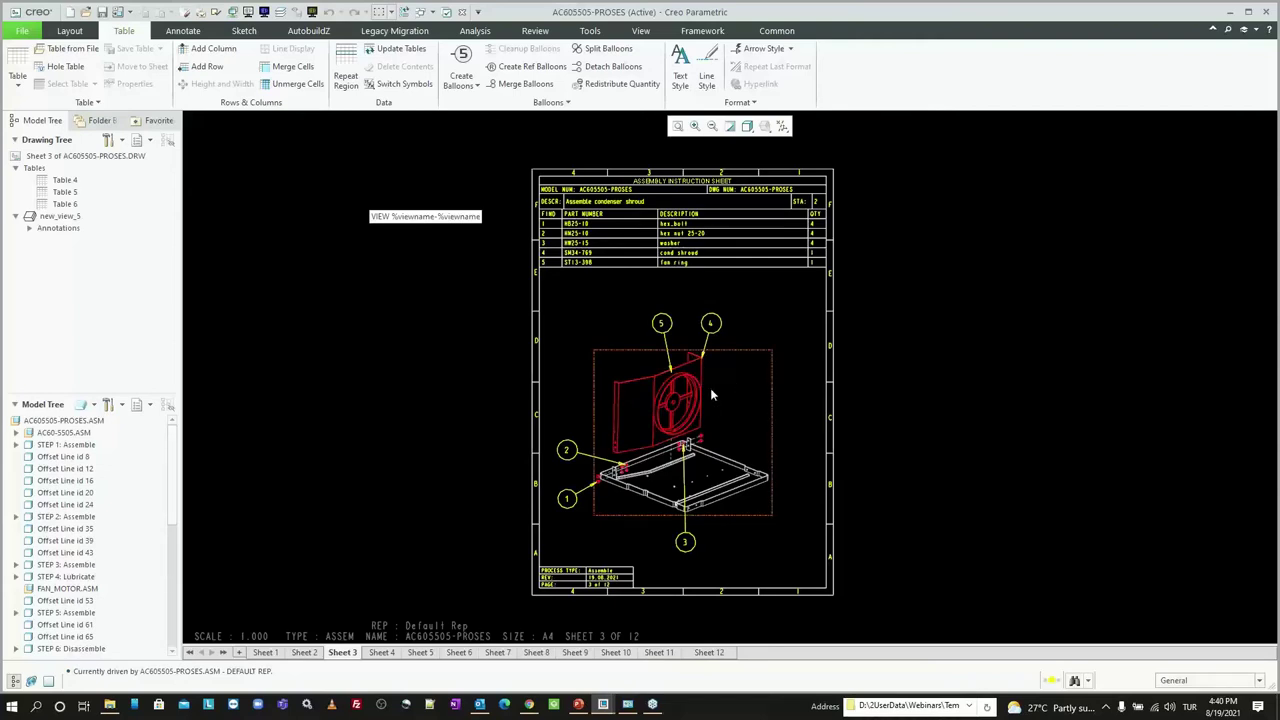
{"action": "scroll", "coordinate": [658, 434], "scroll_direction": "up", "scroll_amount": 1}
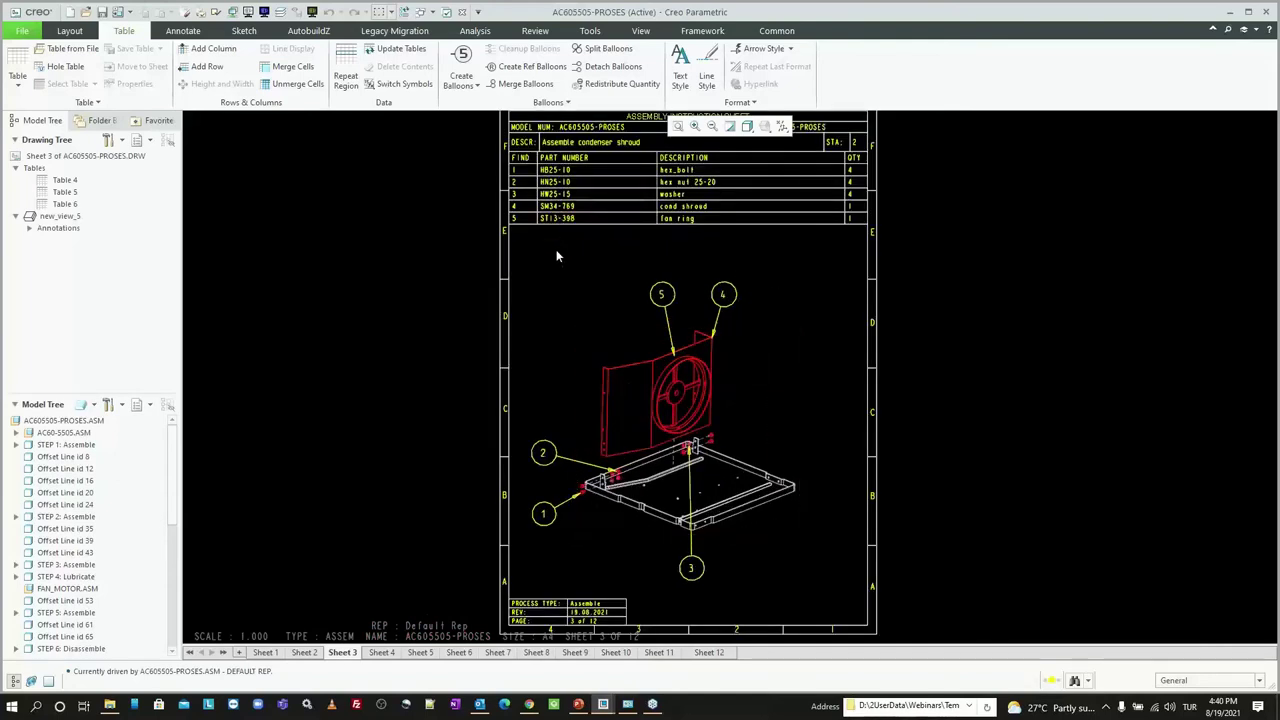
{"action": "left_click", "coordinate": [182, 30]}
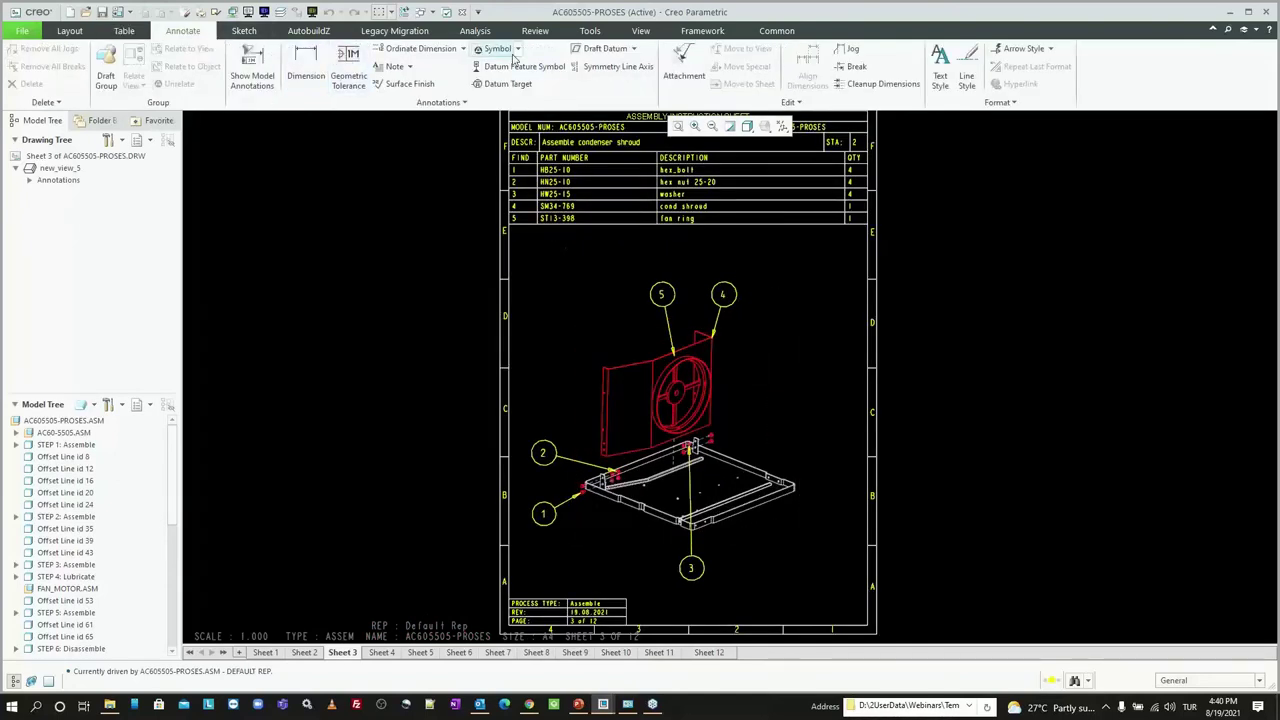
Step: Insert the ProcessSyms hex_drvr_nm.sym torque symbol at height 1.5 beside the fan shroud
{"action": "left_click", "coordinate": [517, 49]}
{"action": "left_click", "coordinate": [520, 65]}
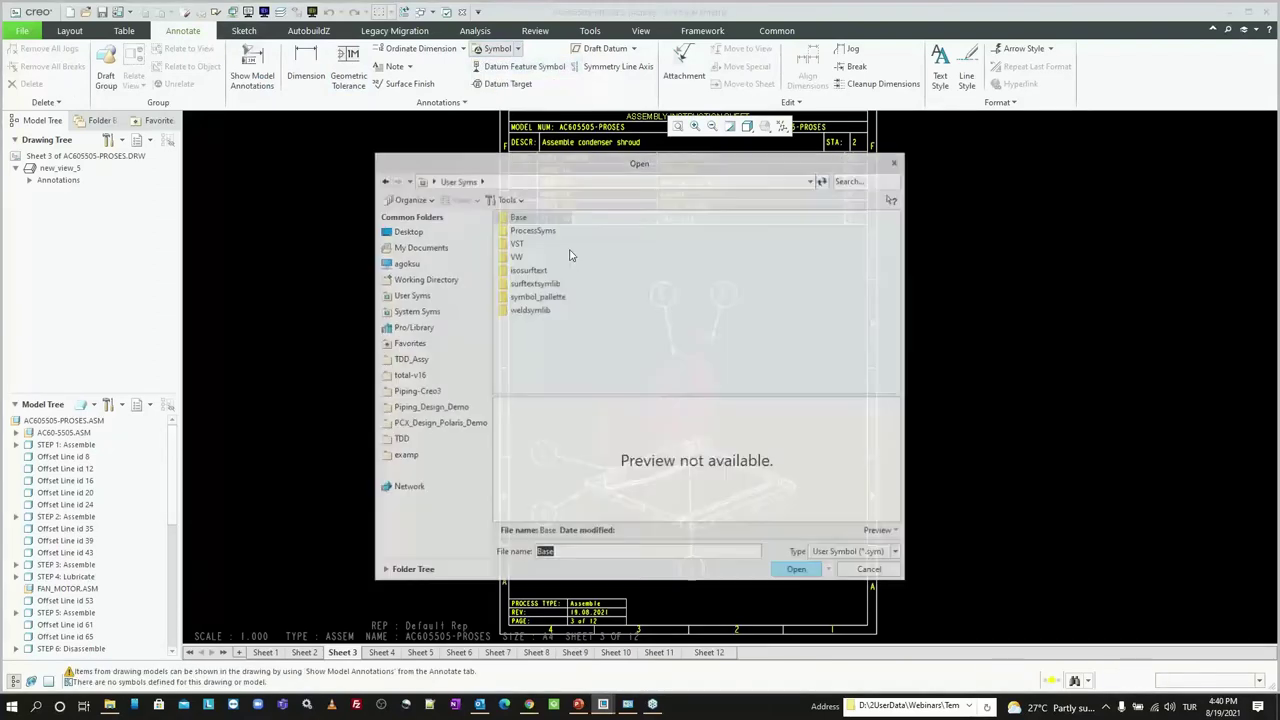
{"action": "double_click", "coordinate": [538, 230]}
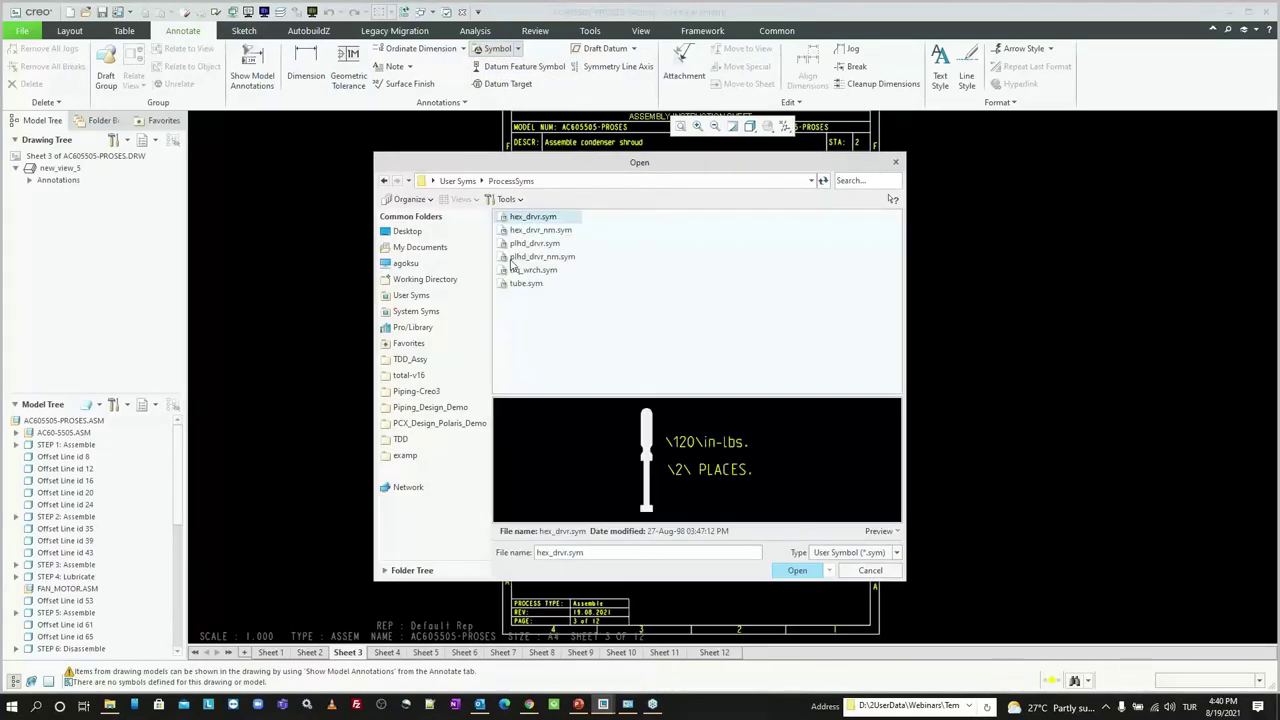
{"action": "left_click", "coordinate": [540, 231]}
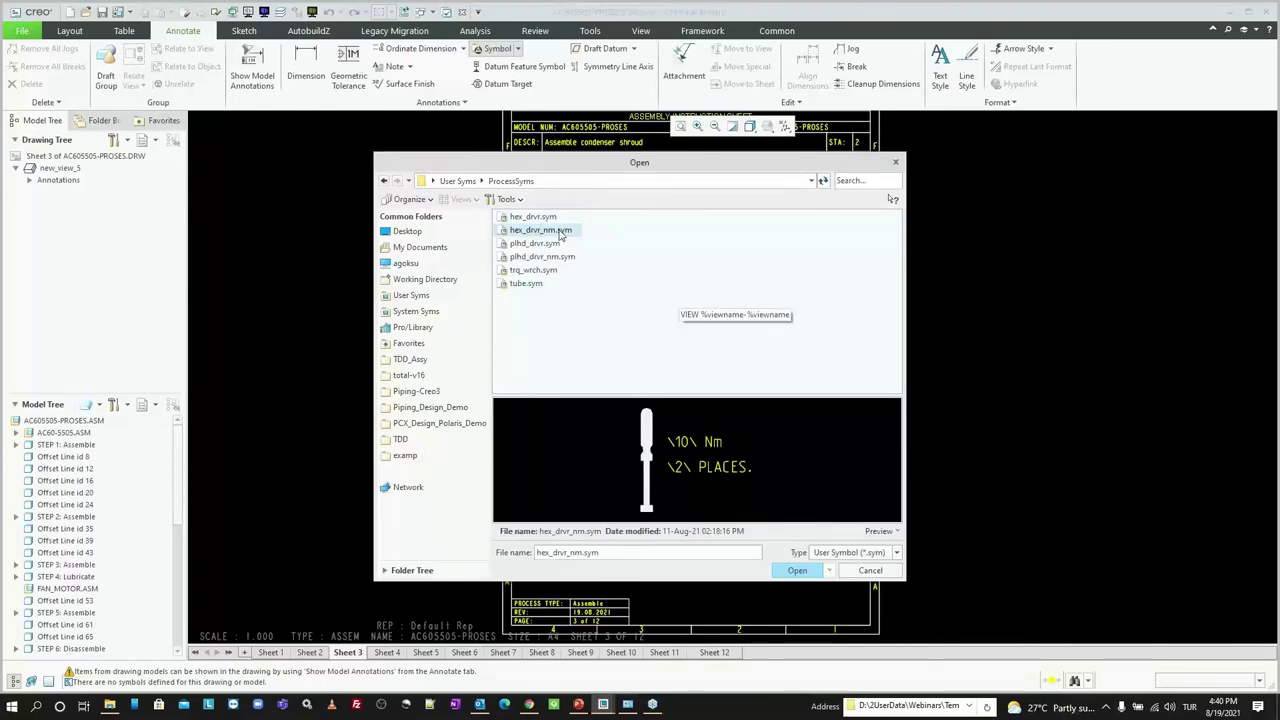
{"action": "double_click", "coordinate": [560, 231]}
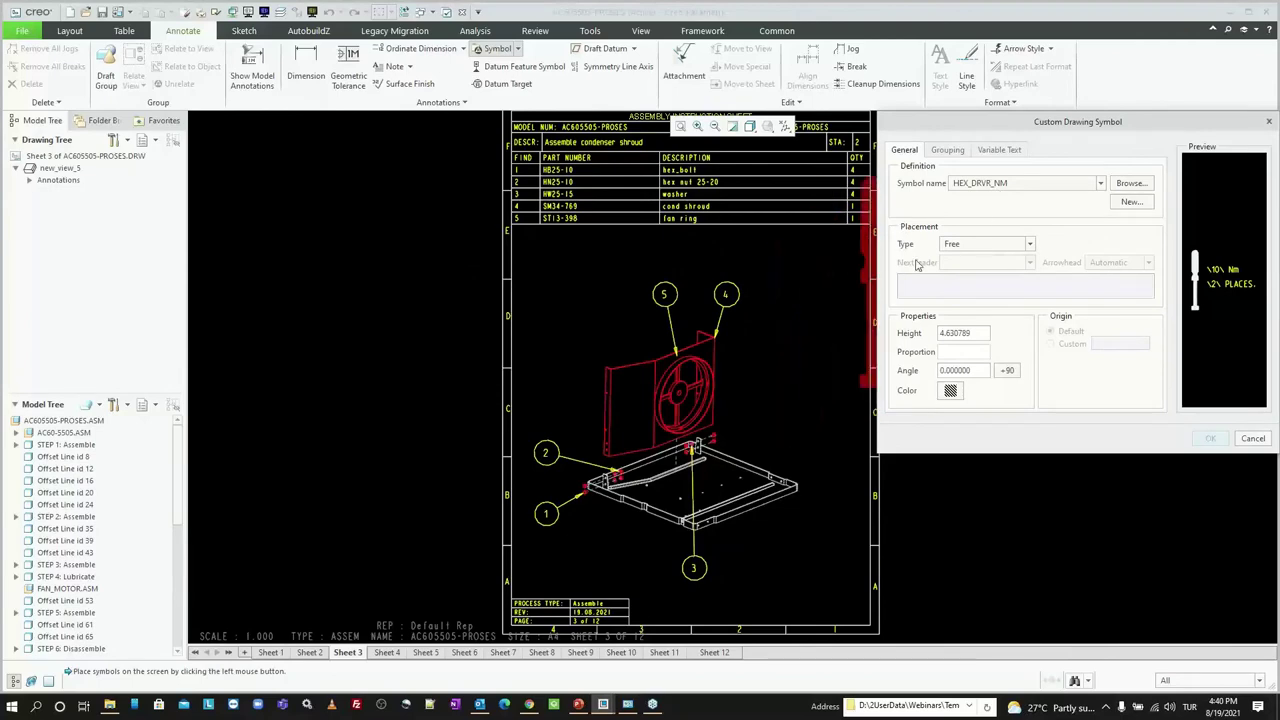
{"action": "double_click", "coordinate": [948, 335]}
{"action": "type", "text": "1.5"}
{"action": "scroll", "coordinate": [786, 398], "scroll_direction": "up", "scroll_amount": 1}
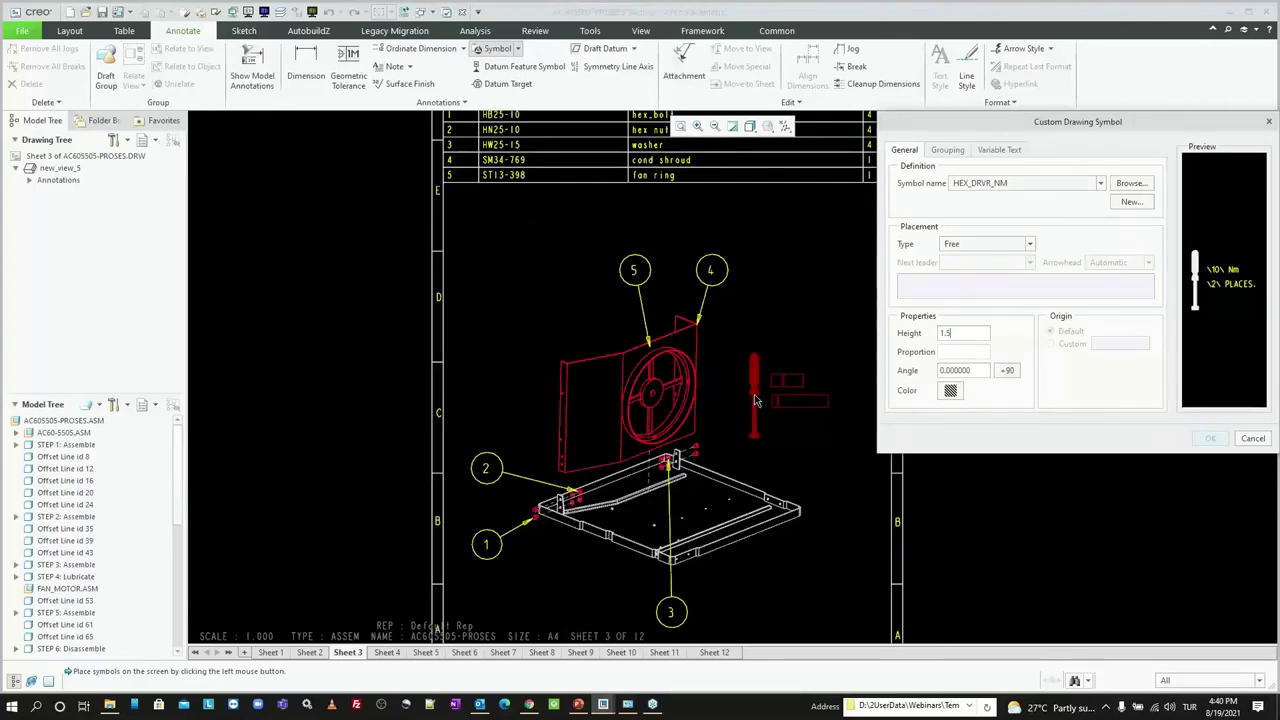
{"action": "left_click", "coordinate": [755, 400]}
{"action": "left_click", "coordinate": [1253, 438]}
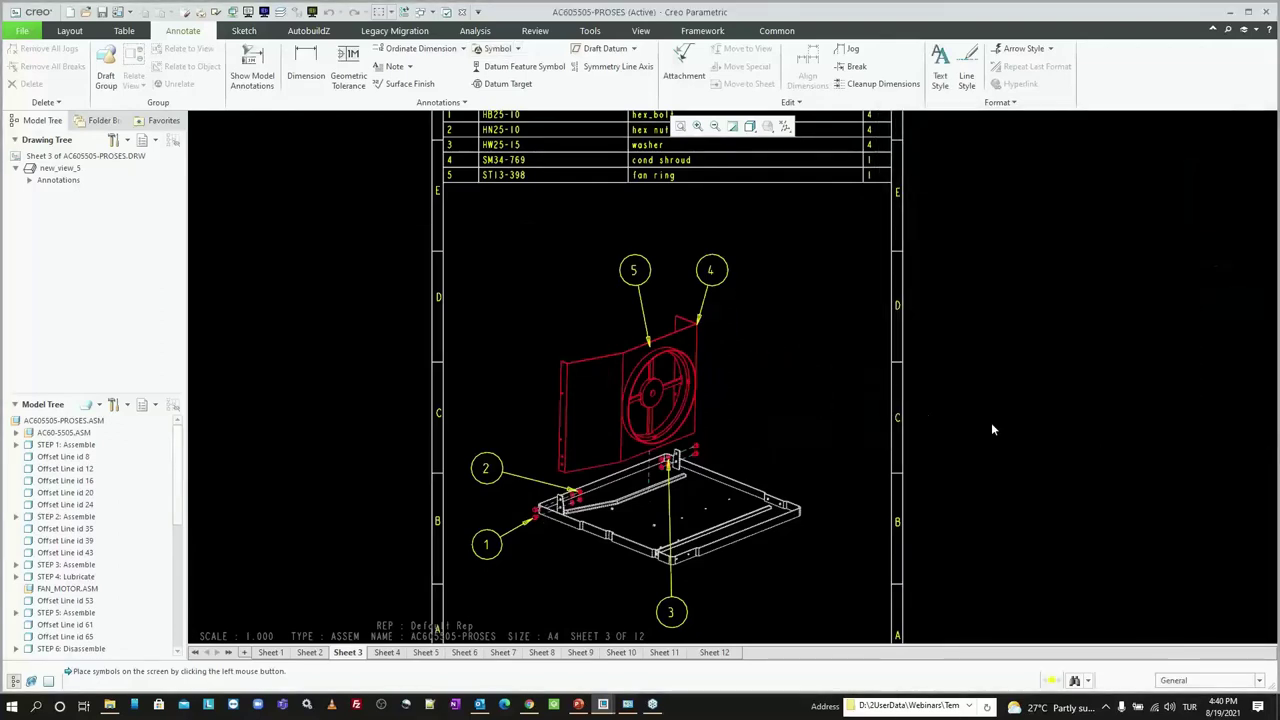
Step: Re-insert the 1.5-high torque symbol, placing it right of the shroud
{"action": "left_click", "coordinate": [497, 48]}
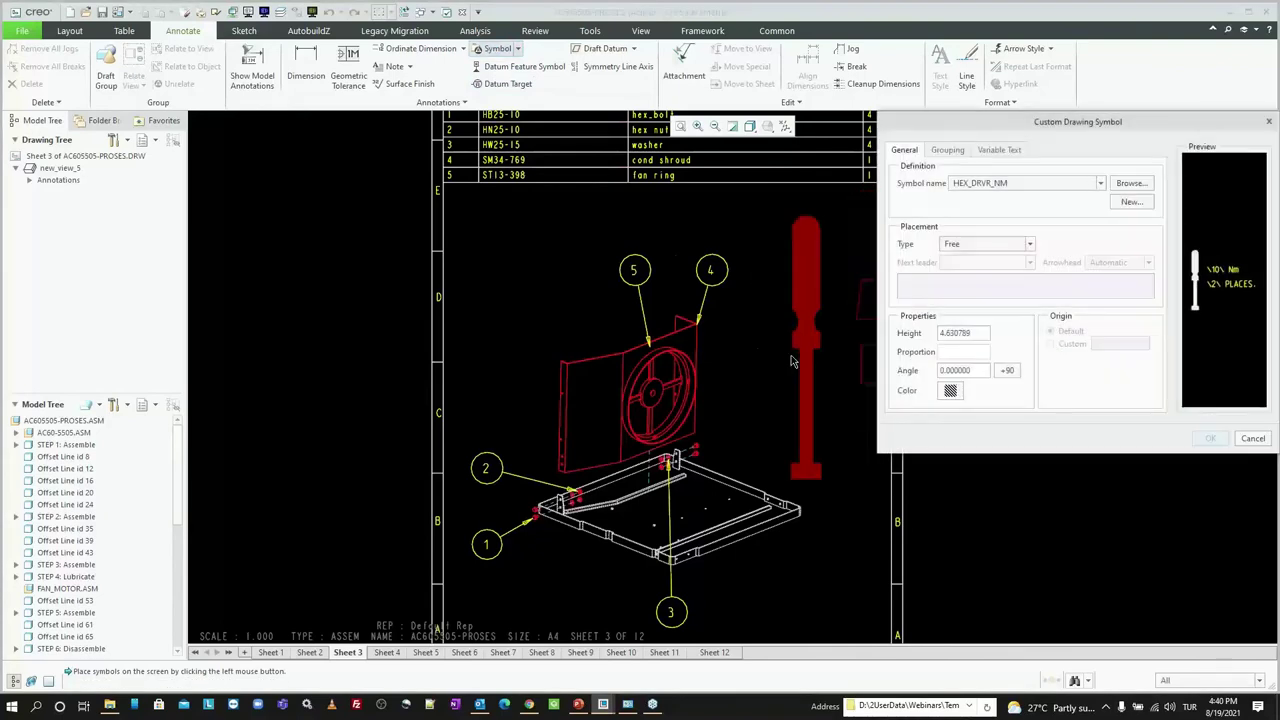
{"action": "double_click", "coordinate": [970, 335]}
{"action": "type", "text": "1.5"}
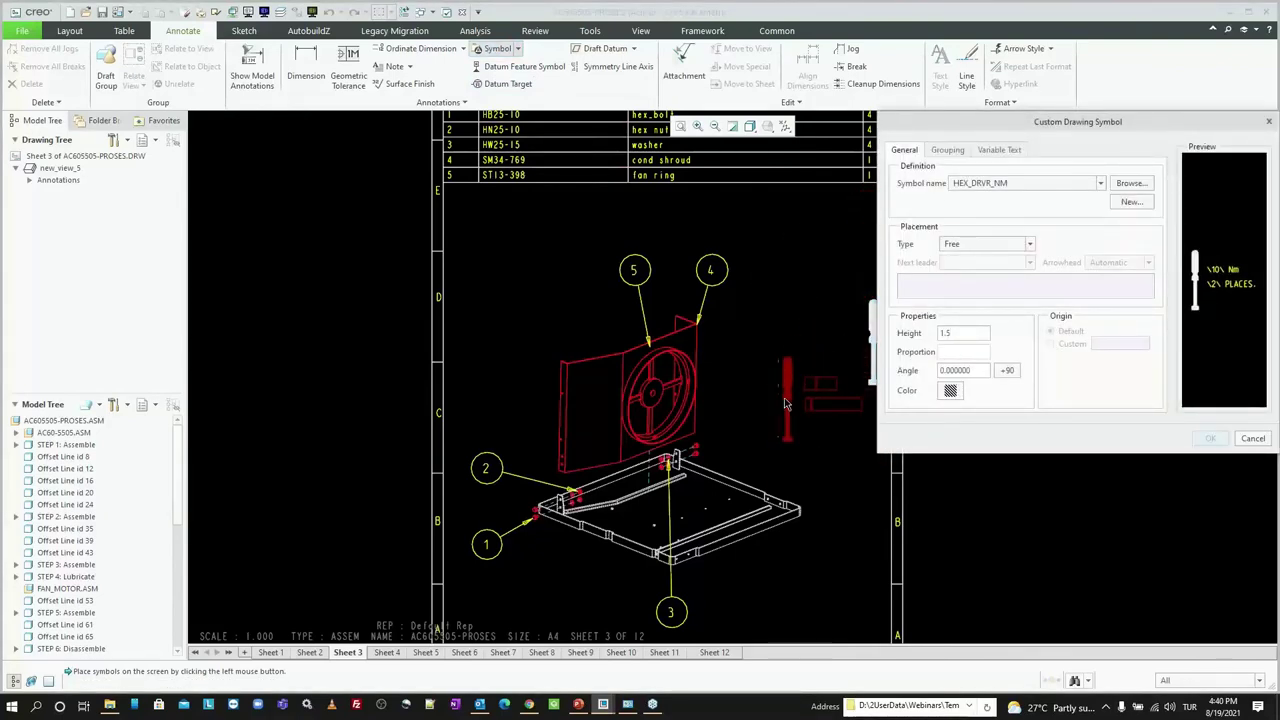
{"action": "left_click", "coordinate": [820, 357]}
{"action": "left_click", "coordinate": [1210, 438]}
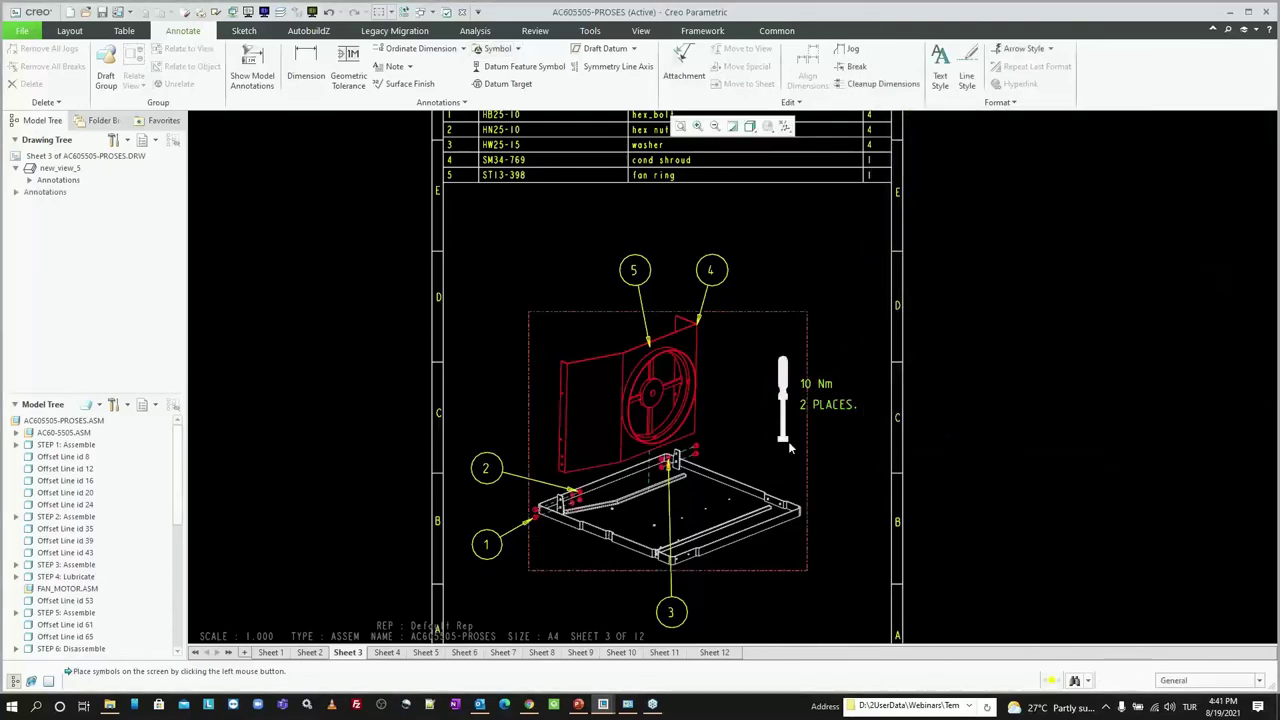
{"action": "scroll", "coordinate": [785, 431], "scroll_direction": "up", "scroll_amount": 1}
Step: Change the placed torque symbol's variable text to 13.6 Nm and 4 PLACES
{"action": "middle_click_drag", "start_coordinate": [792, 381], "coordinate": [822, 349]}
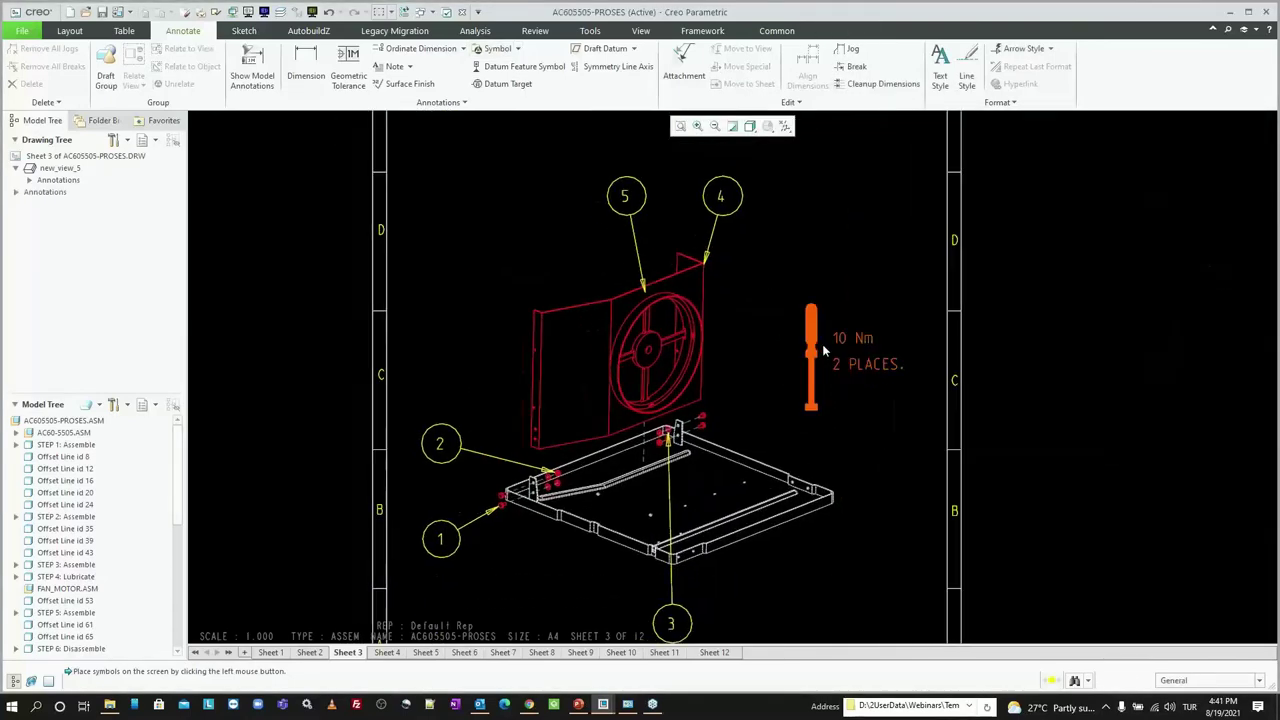
{"action": "double_click", "coordinate": [859, 340]}
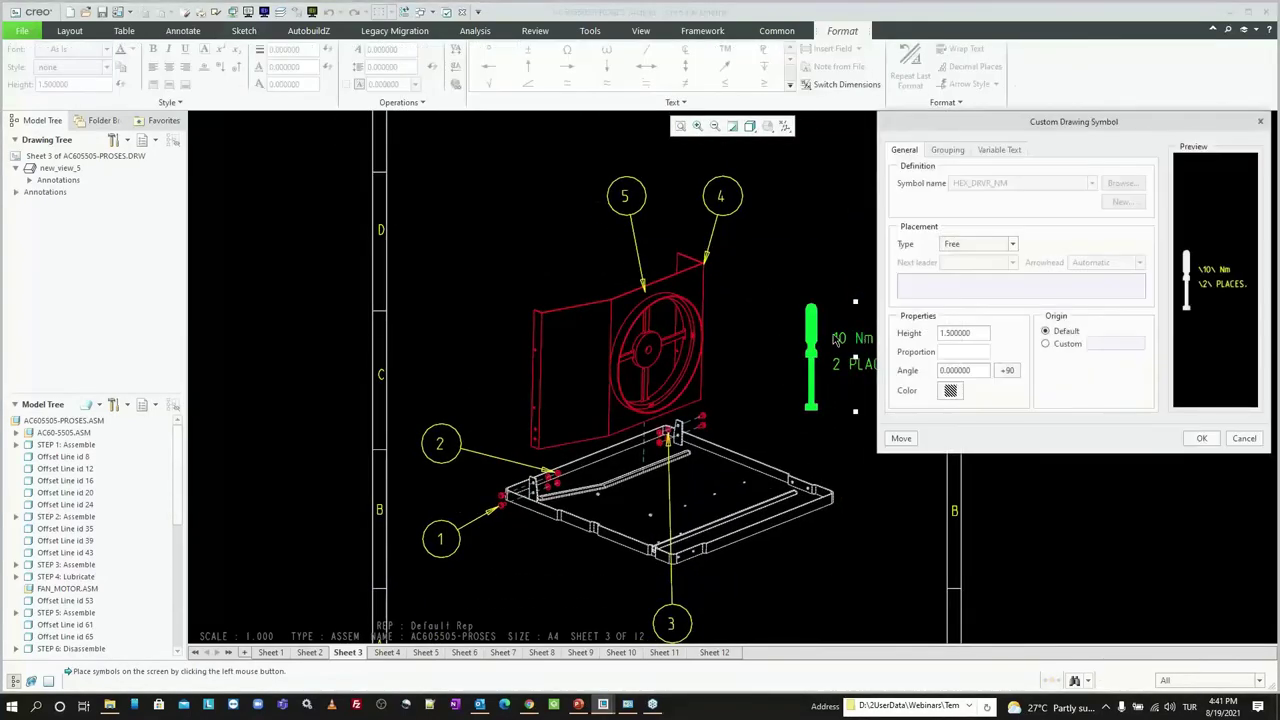
{"action": "middle_click_drag", "start_coordinate": [859, 340], "coordinate": [770, 307]}
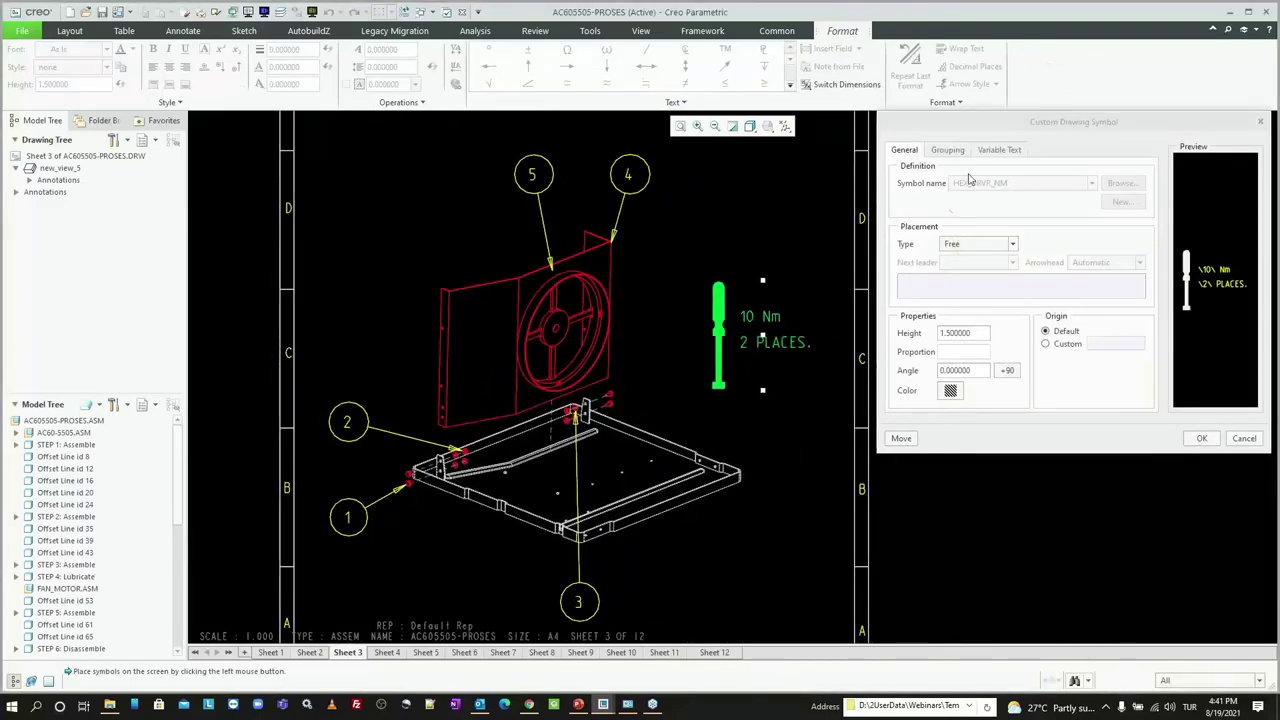
{"action": "left_click", "coordinate": [990, 152]}
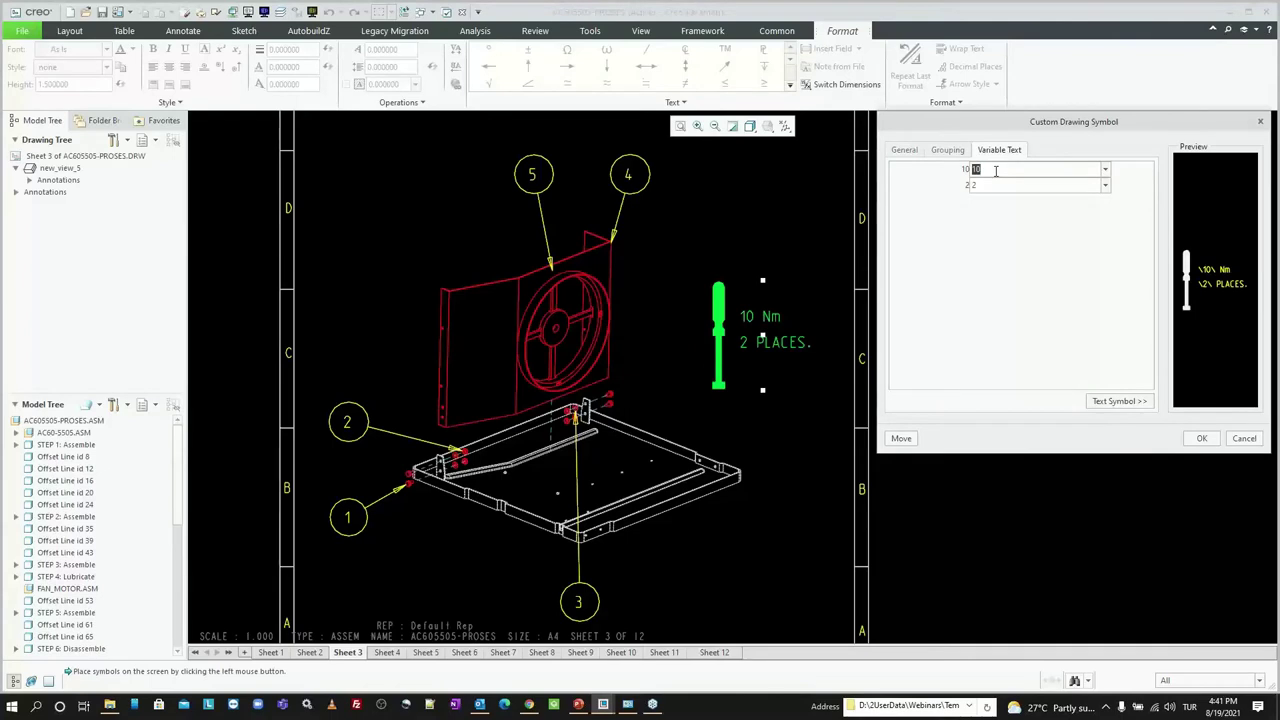
{"action": "type", "text": "13.6"}
{"action": "key", "text": "Return"}
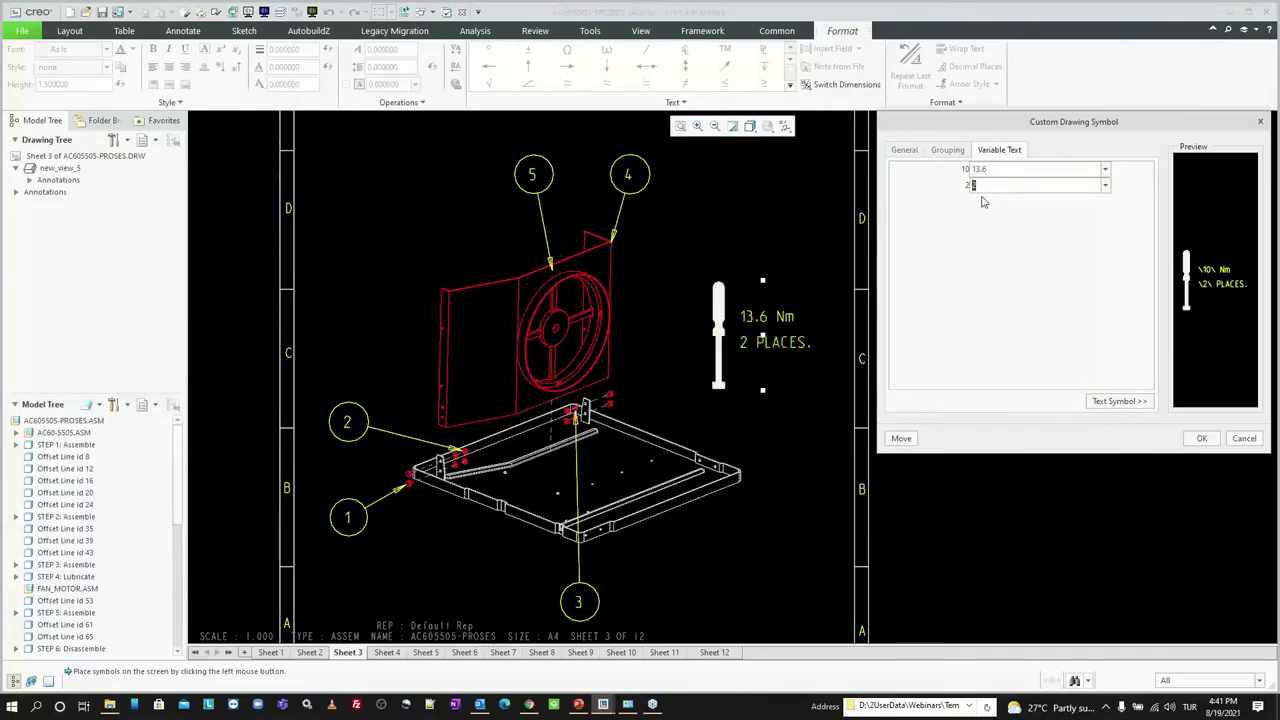
{"action": "type", "text": "4"}
{"action": "left_click", "coordinate": [1200, 440]}
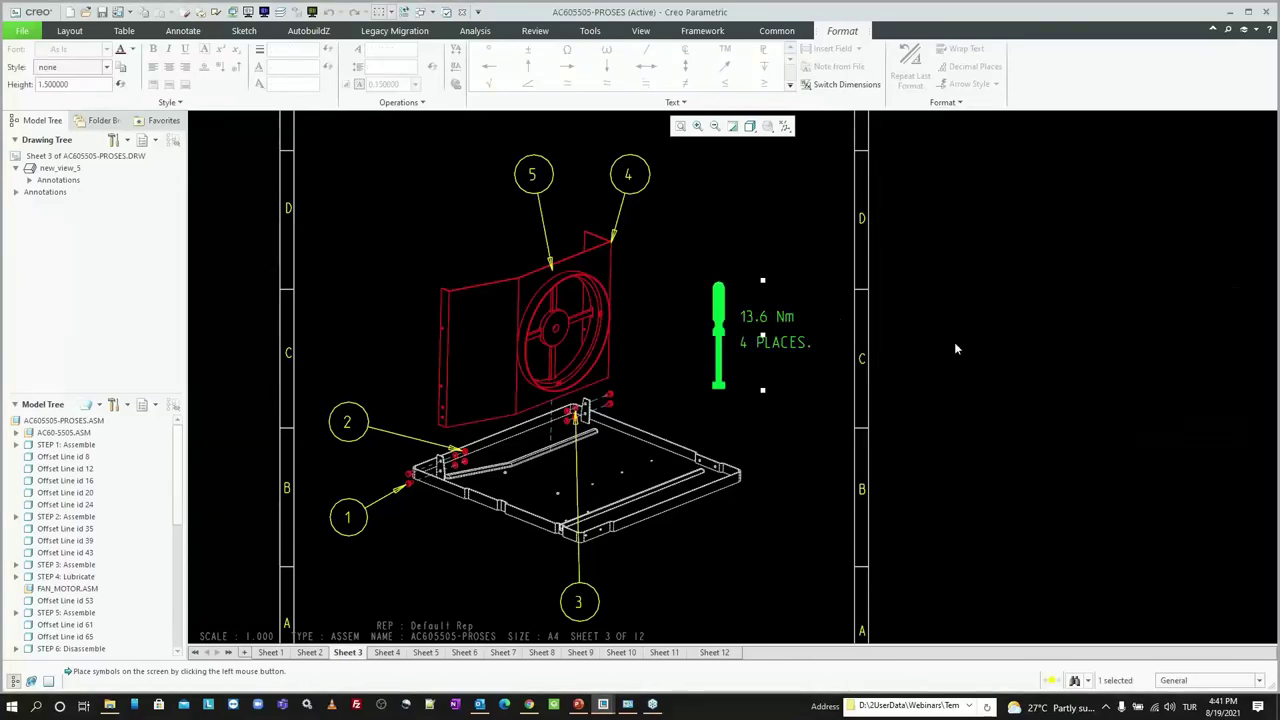
{"action": "left_click", "coordinate": [824, 305]}
{"action": "scroll", "coordinate": [841, 400], "scroll_direction": "up", "scroll_amount": 2}
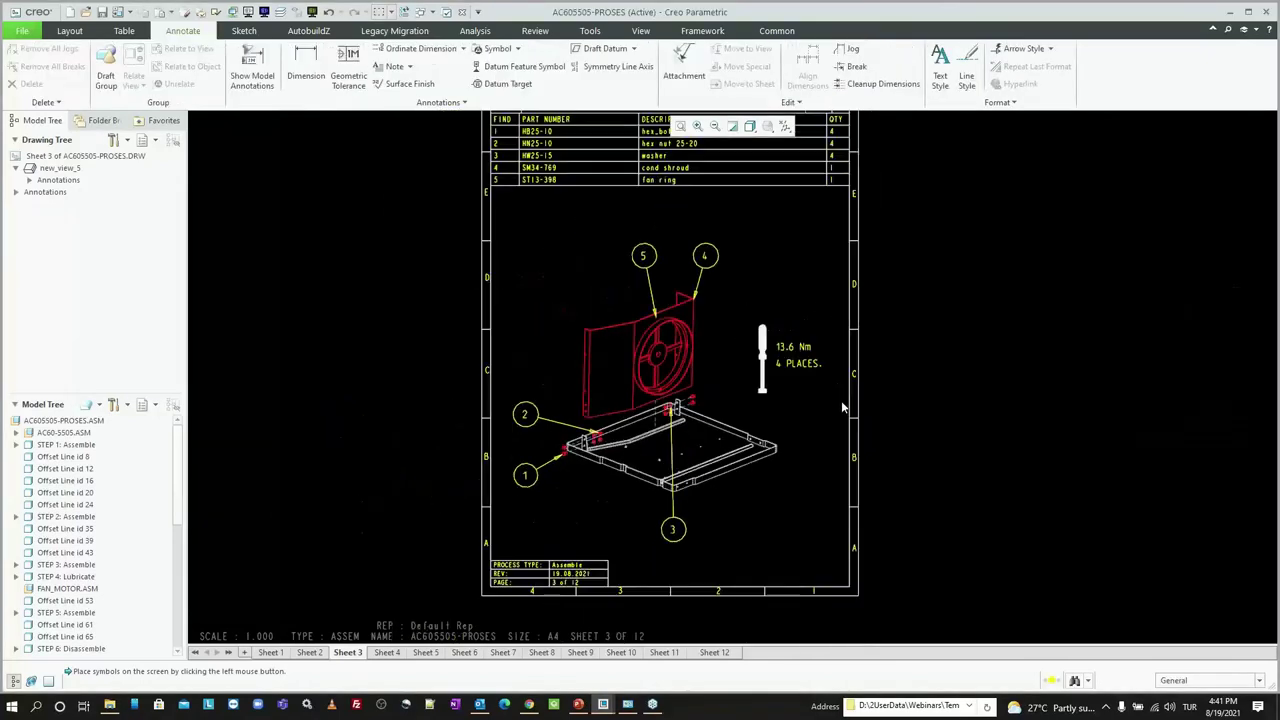
Step: On Sheet 4, add balloons 1–4 to the compressor view
{"action": "left_click", "coordinate": [386, 652]}
{"action": "scroll", "coordinate": [650, 230], "scroll_direction": "down", "scroll_amount": 1}
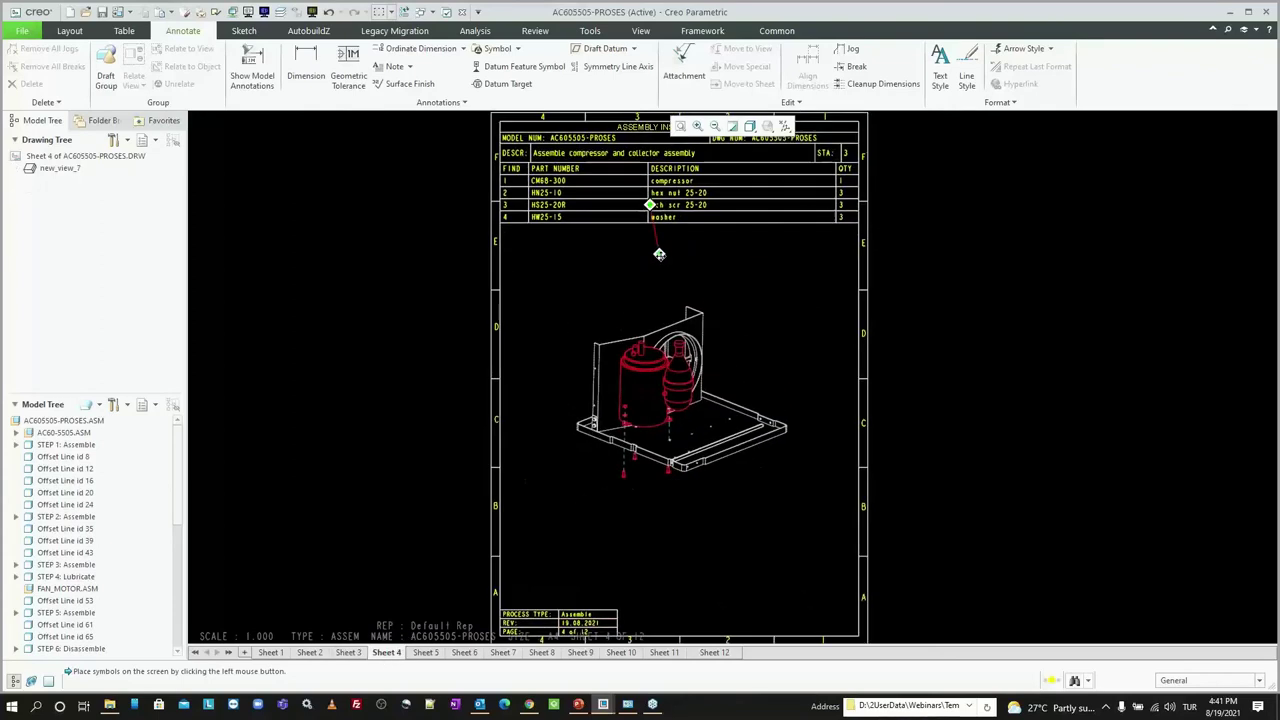
{"action": "scroll", "coordinate": [660, 260], "scroll_direction": "down", "scroll_amount": 2}
{"action": "scroll", "coordinate": [708, 352], "scroll_direction": "down", "scroll_amount": 1}
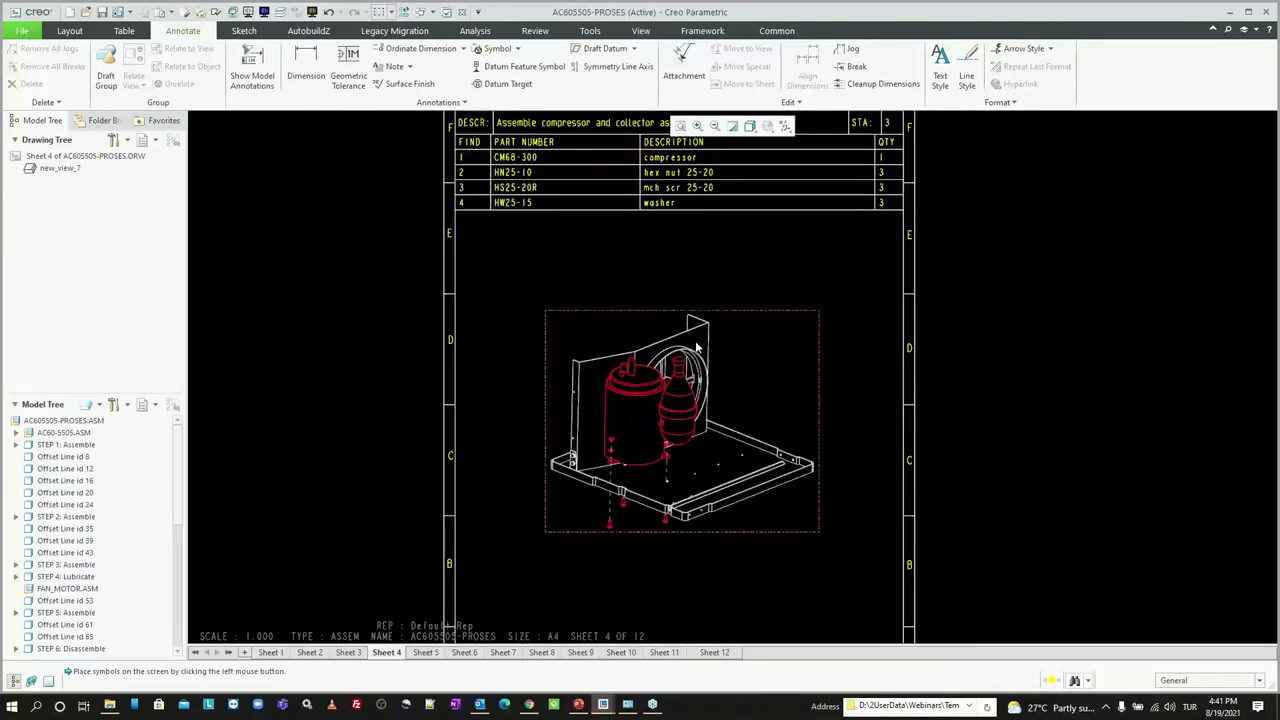
{"action": "left_click", "coordinate": [124, 30]}
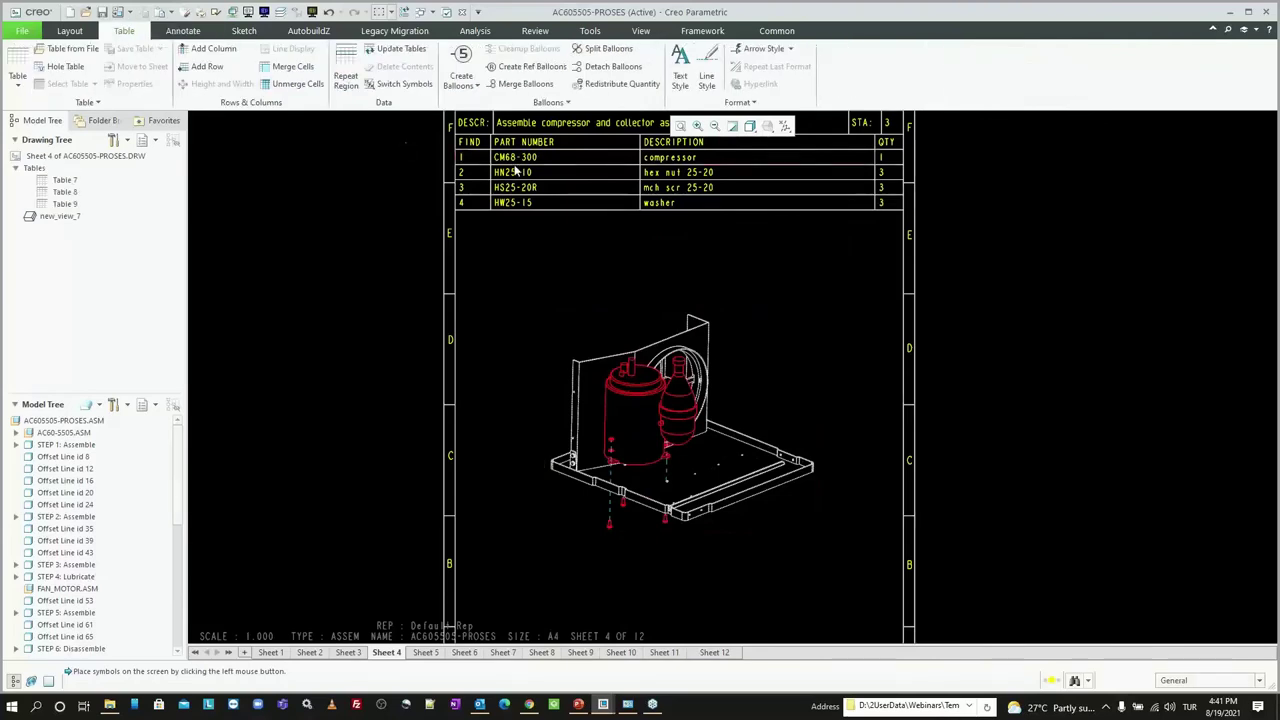
{"action": "left_click", "coordinate": [460, 82]}
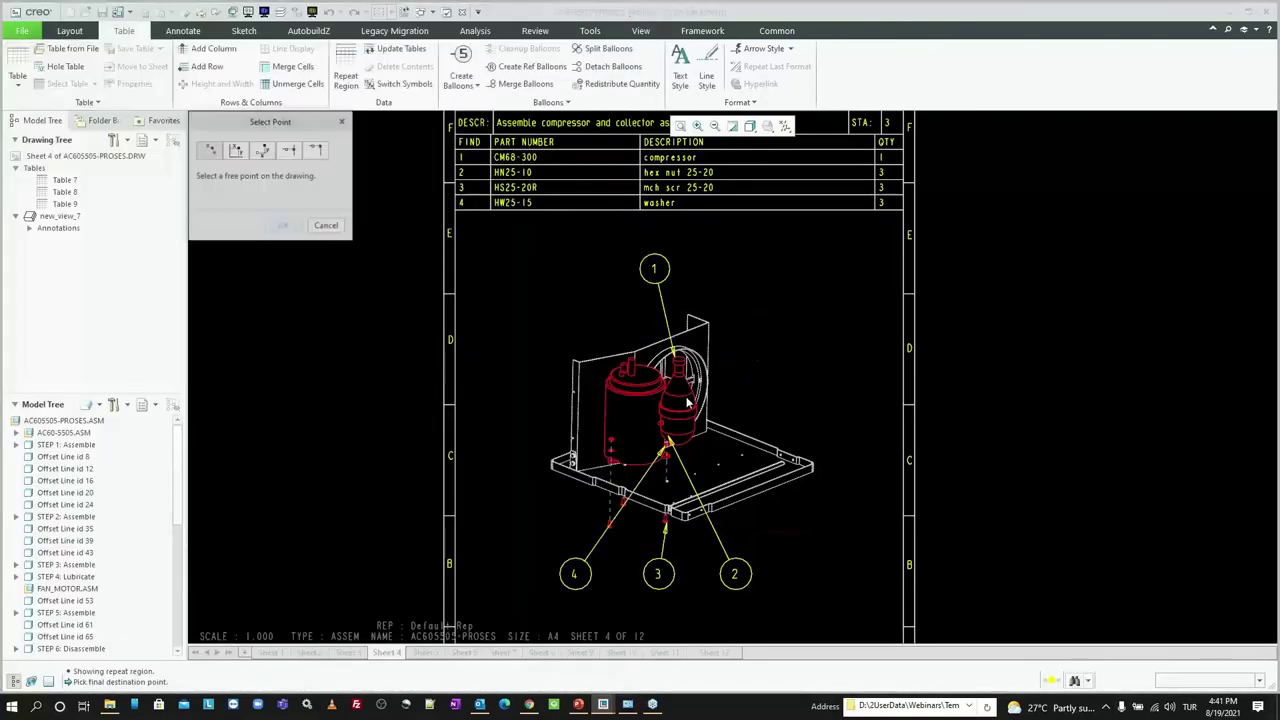
Step: Place a torque symbol beside the balloons and set it to 13.6 Nm, 3 PLACES
{"action": "left_click", "coordinate": [788, 357]}
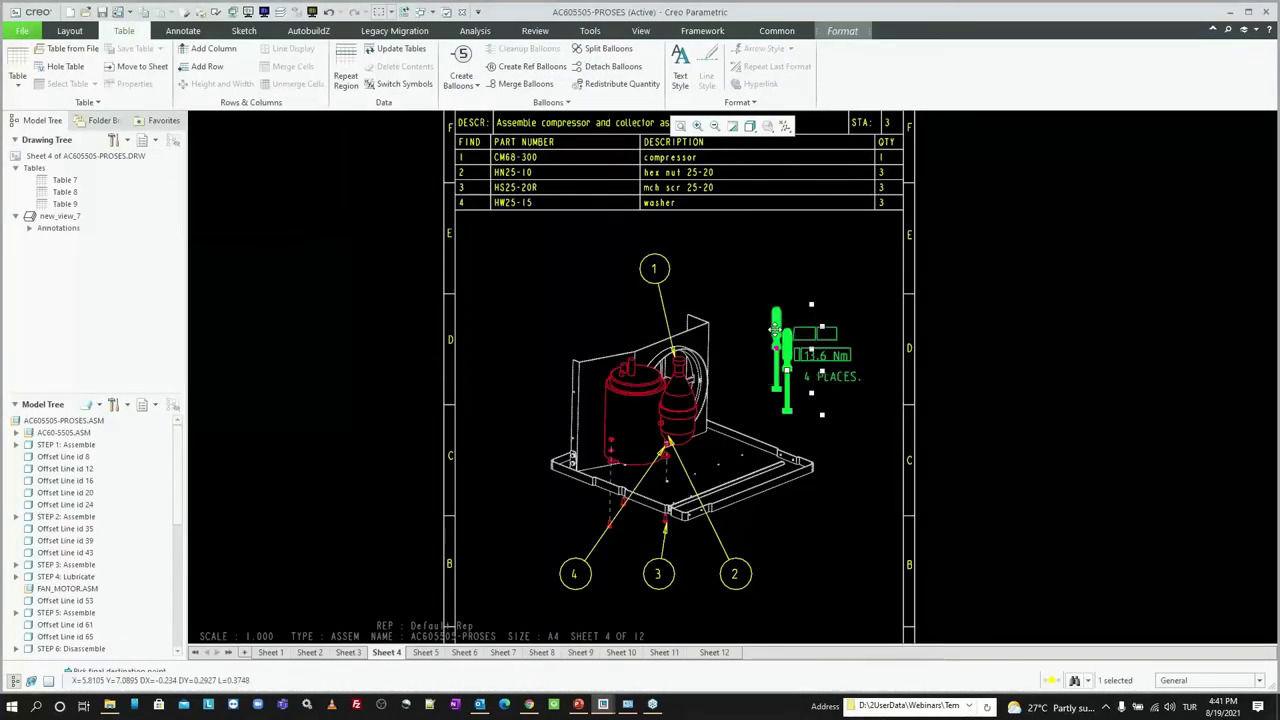
{"action": "double_click", "coordinate": [776, 342]}
{"action": "left_click", "coordinate": [999, 150]}
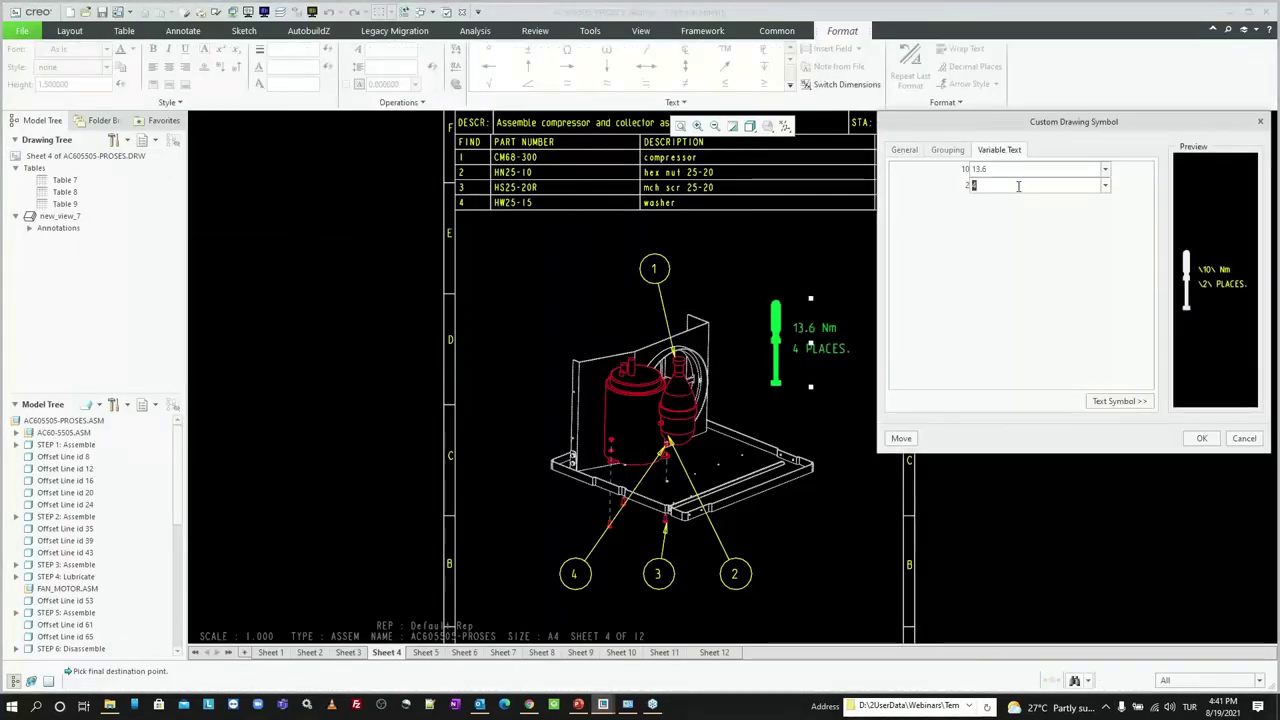
{"action": "left_click", "coordinate": [1201, 438]}
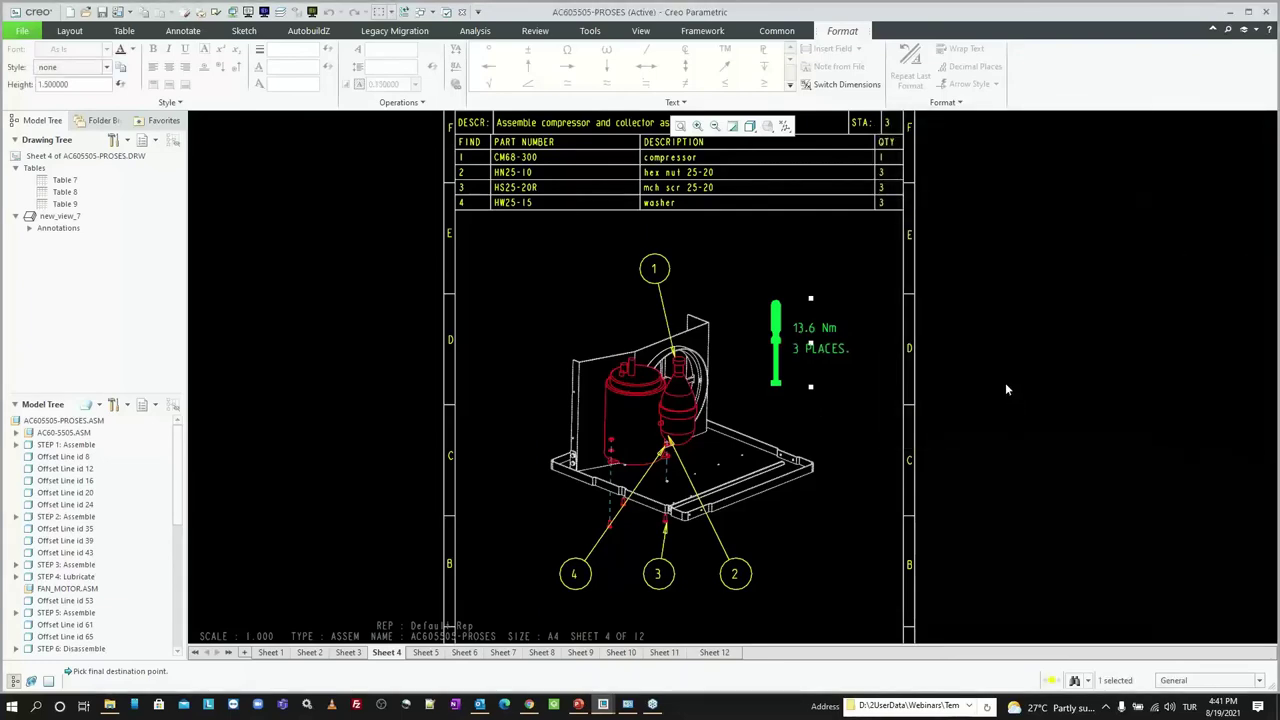
Step: Display Sheet 5, the Lubricate motor shaft hole page, and zoom in on its assembly view
{"action": "left_click", "coordinate": [425, 653]}
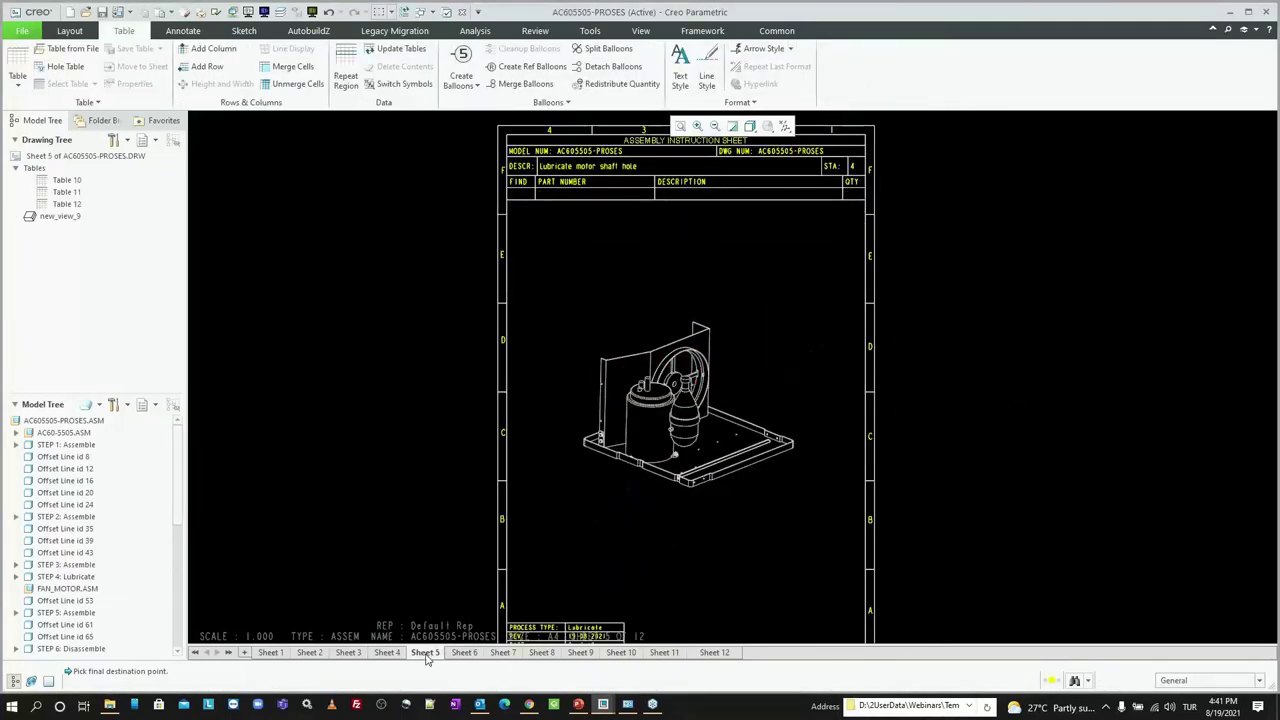
{"action": "left_click", "coordinate": [397, 653]}
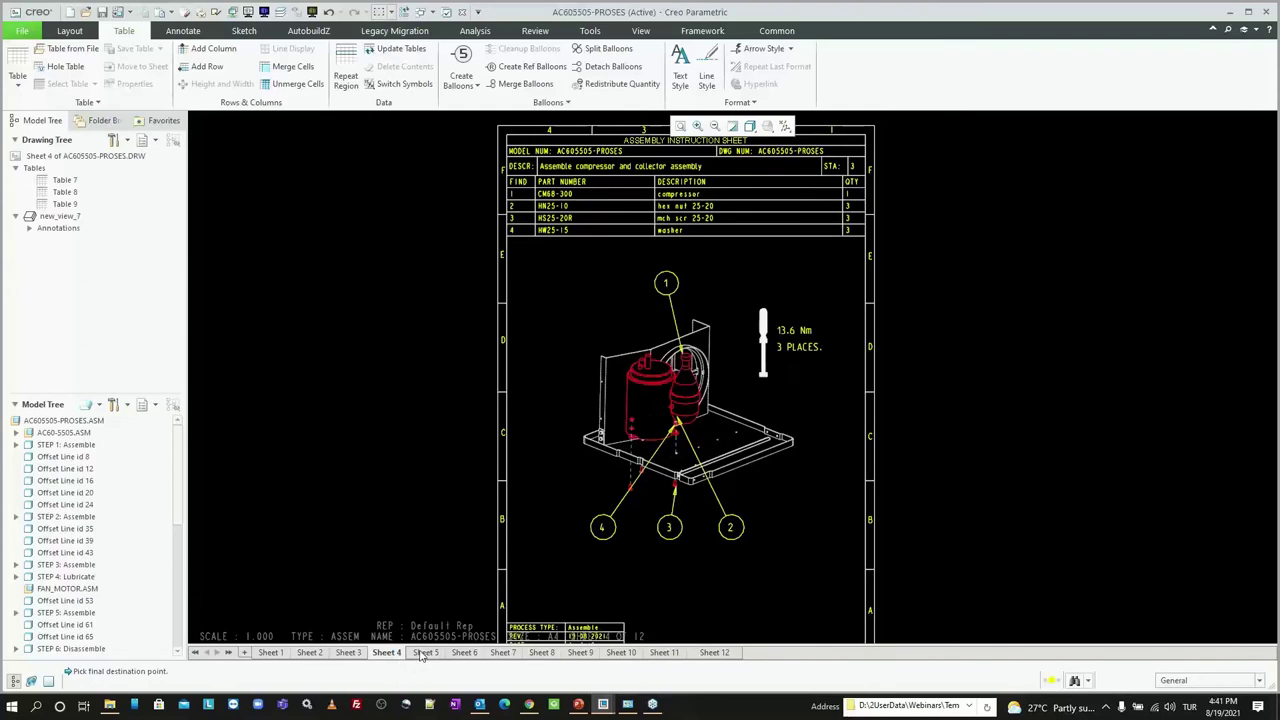
{"action": "left_click", "coordinate": [424, 653]}
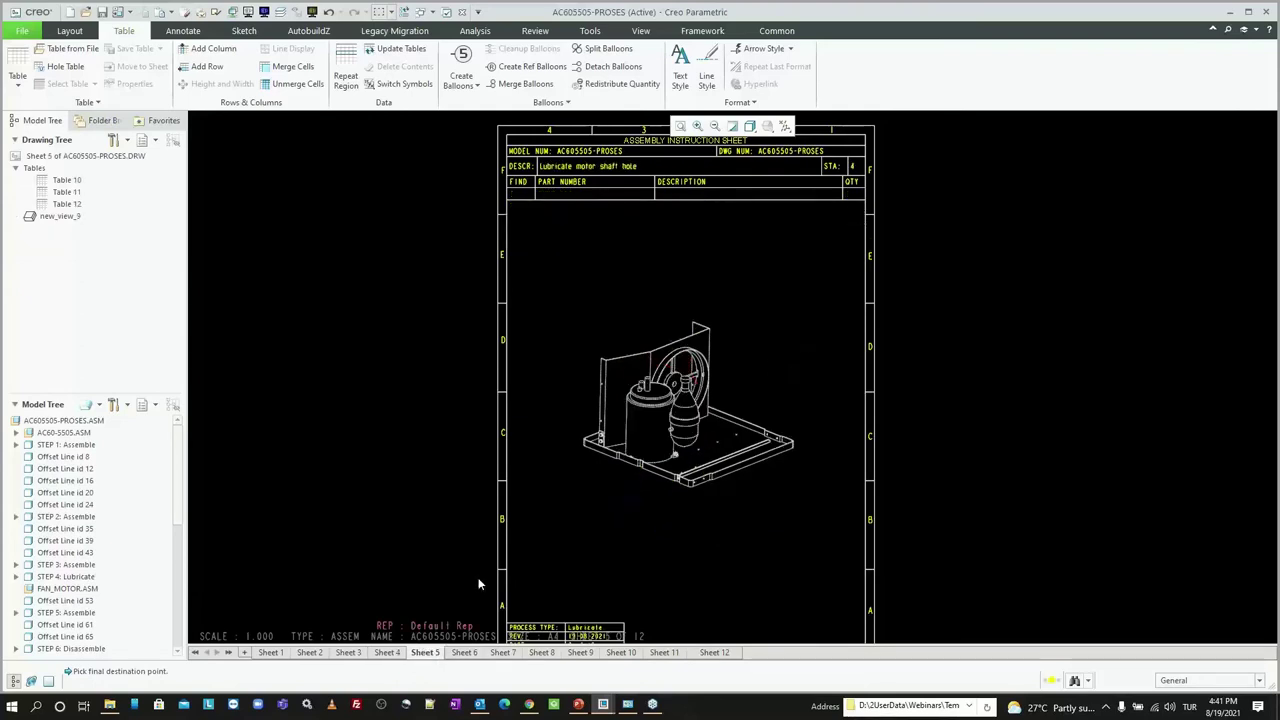
{"action": "left_click", "coordinate": [712, 386]}
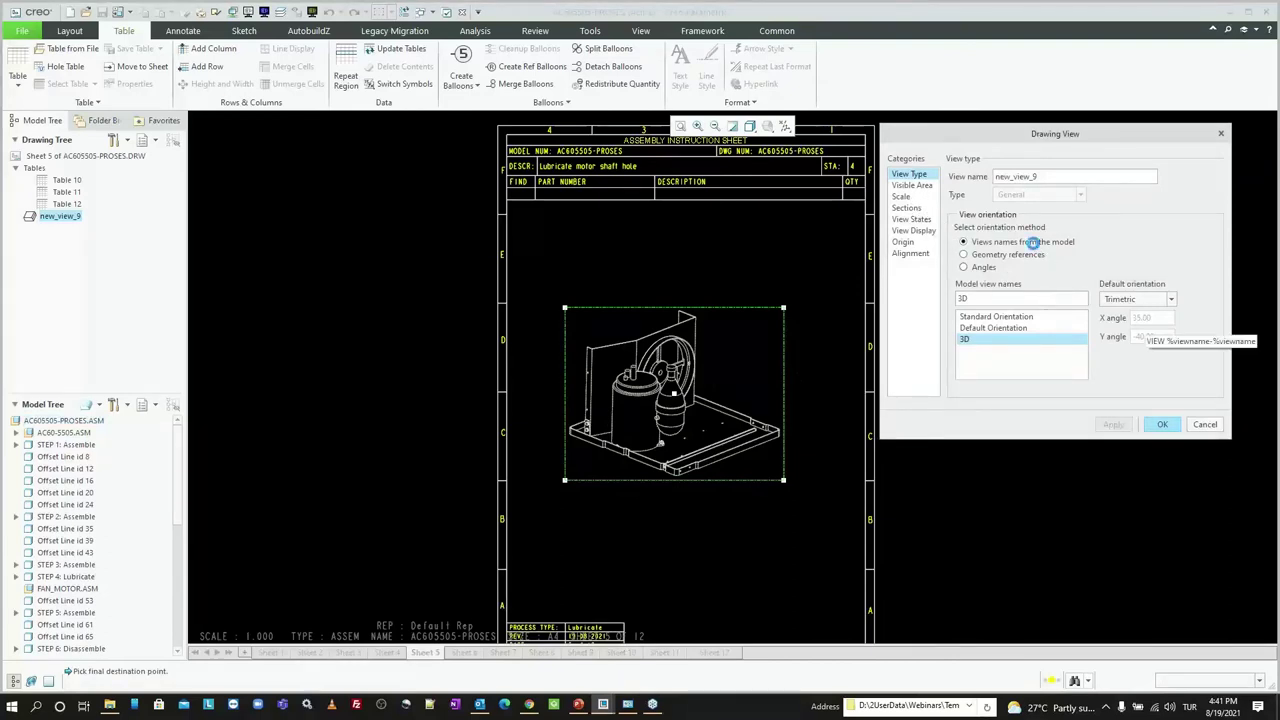
{"action": "key", "text": "Return"}
{"action": "scroll", "coordinate": [688, 366], "scroll_direction": "down", "scroll_amount": 1}
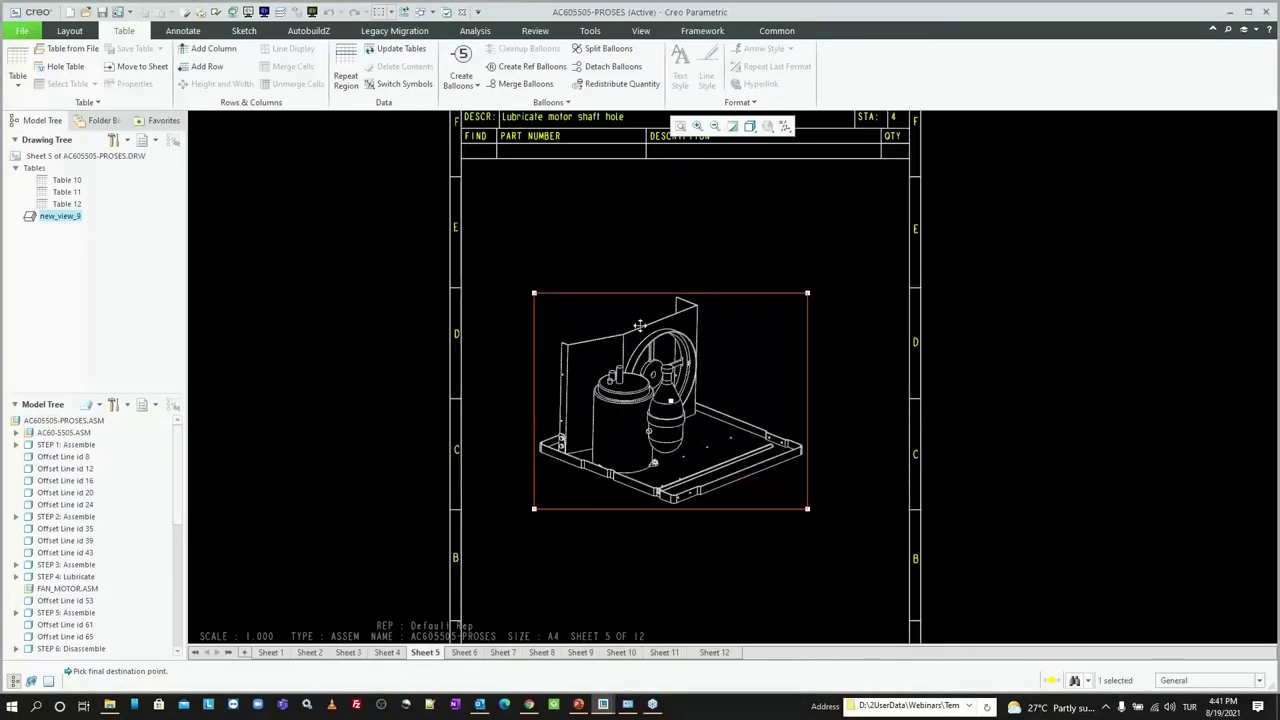
{"action": "scroll", "coordinate": [630, 440], "scroll_direction": "down", "scroll_amount": 1}
Step: Set previous components to SOLIDFONT lines in Component Display for the whole sheet
{"action": "scroll", "coordinate": [700, 376], "scroll_direction": "down", "scroll_amount": 4}
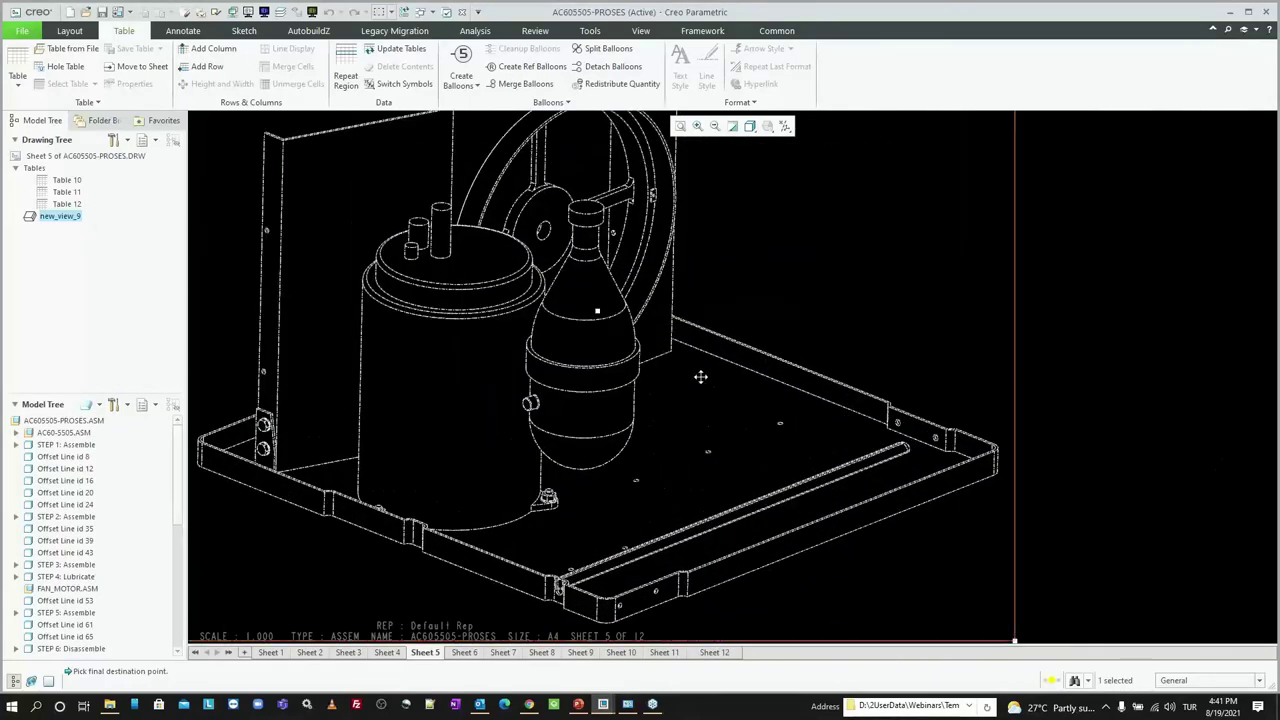
{"action": "scroll", "coordinate": [681, 428], "scroll_direction": "up", "scroll_amount": 4}
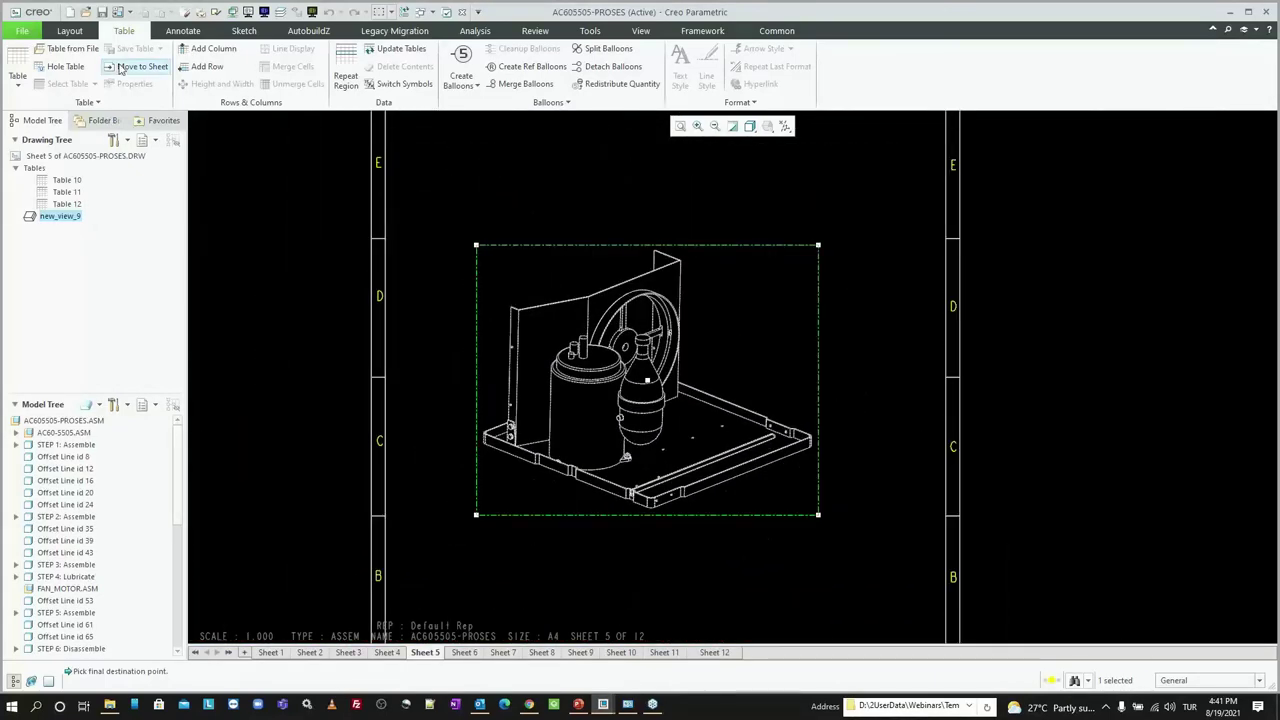
{"action": "left_click", "coordinate": [686, 102]}
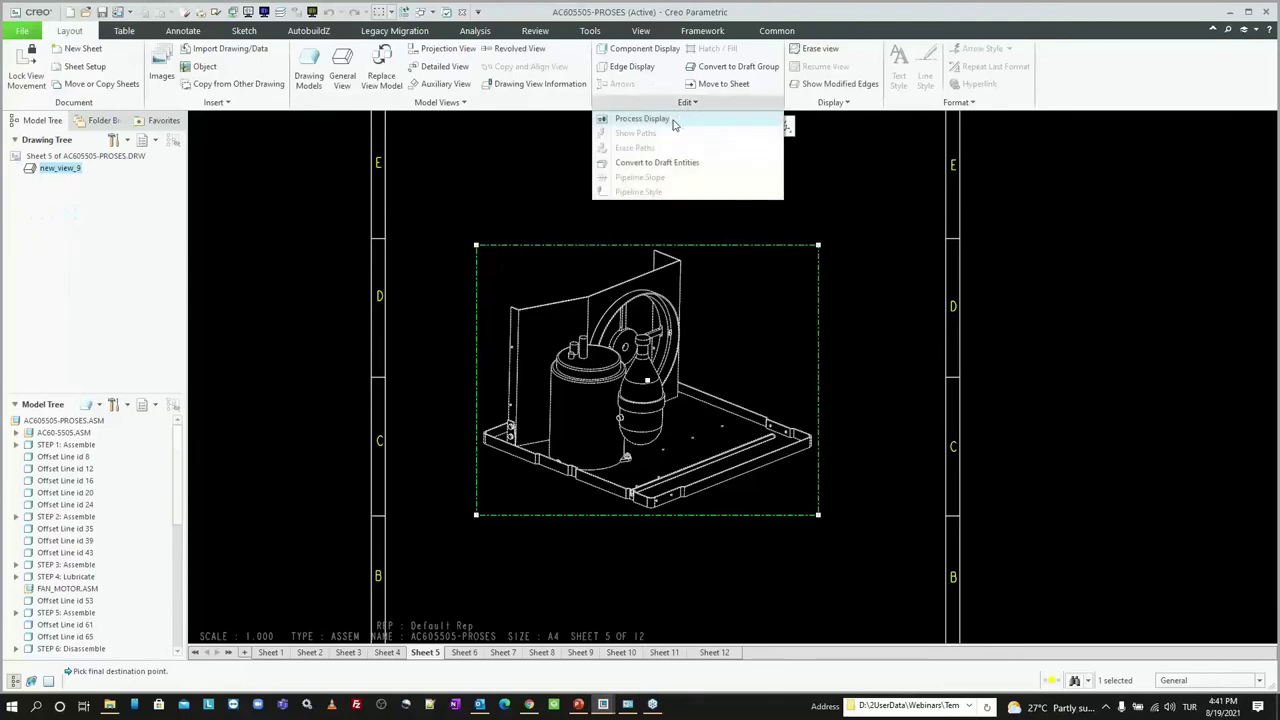
{"action": "left_click", "coordinate": [625, 117]}
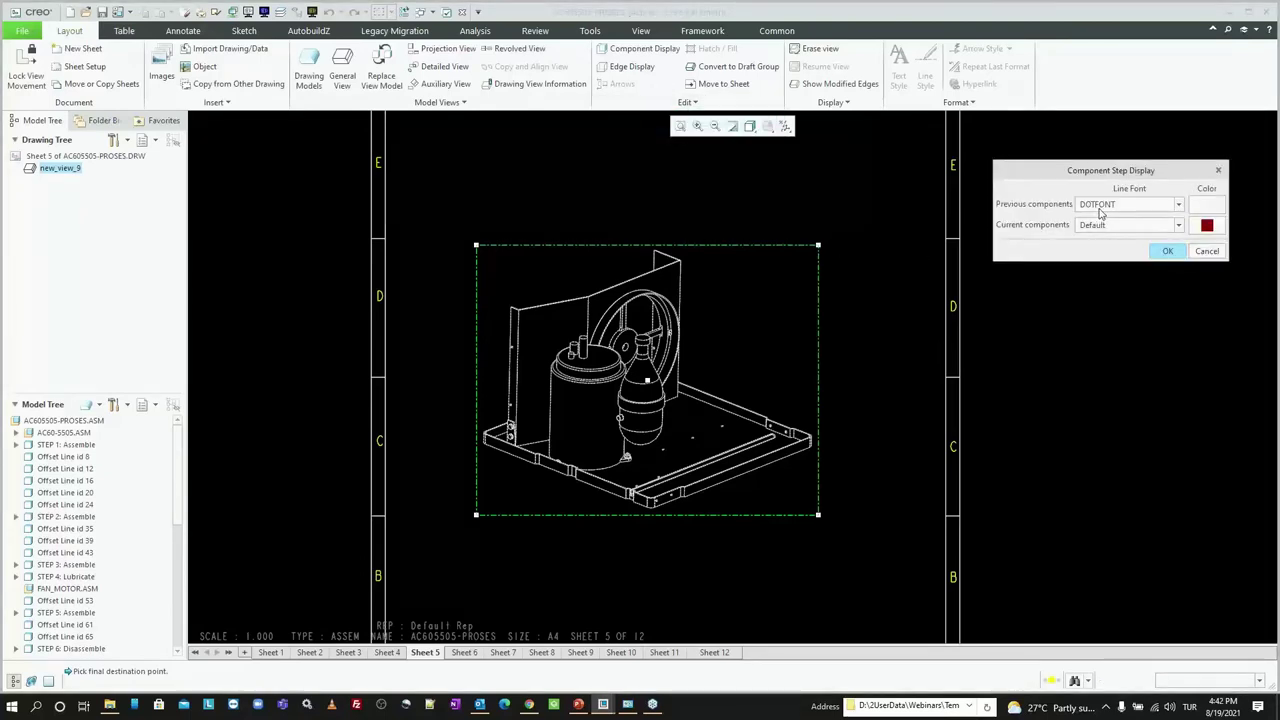
{"action": "left_click", "coordinate": [1100, 206]}
{"action": "left_click", "coordinate": [1095, 220]}
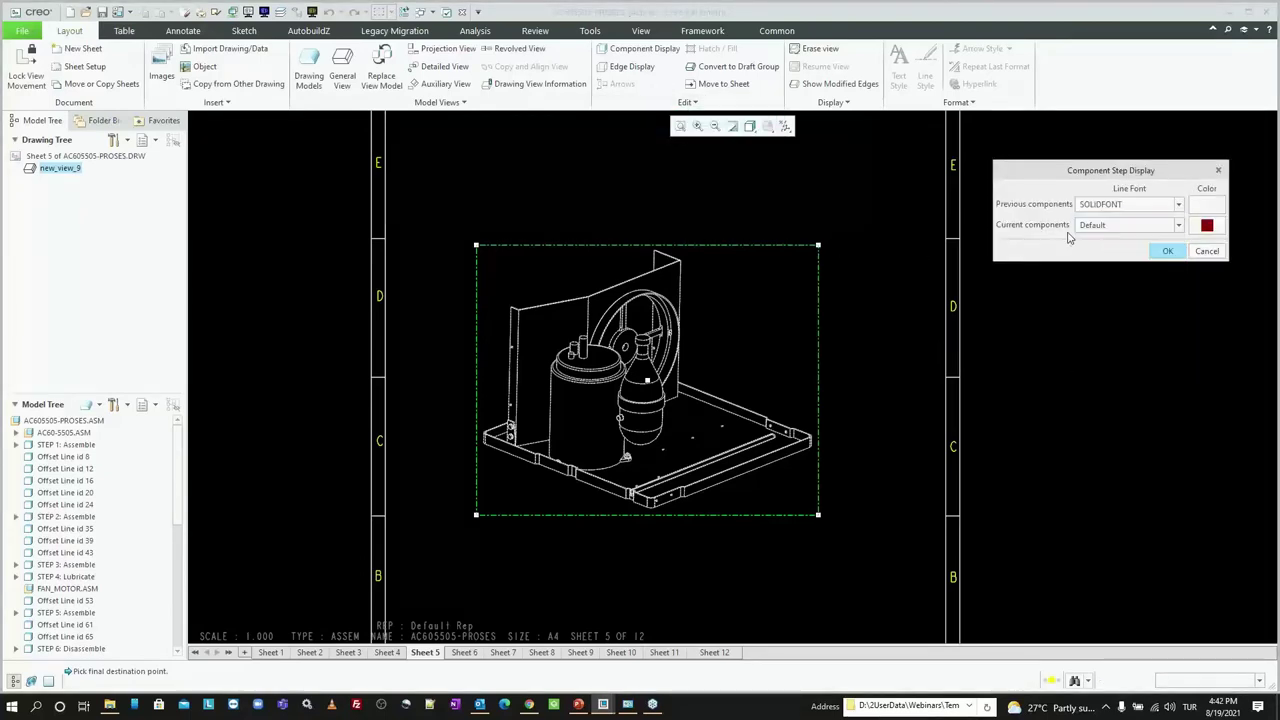
{"action": "left_click", "coordinate": [1166, 250]}
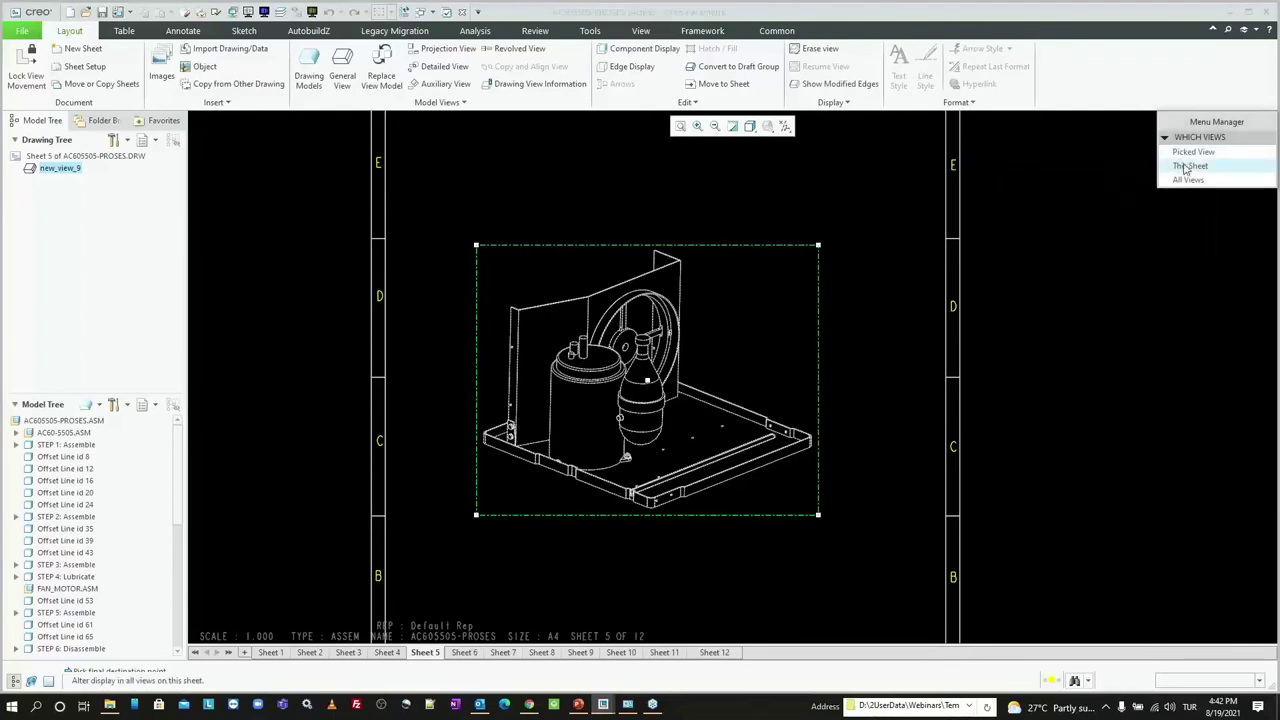
{"action": "left_click", "coordinate": [1186, 166]}
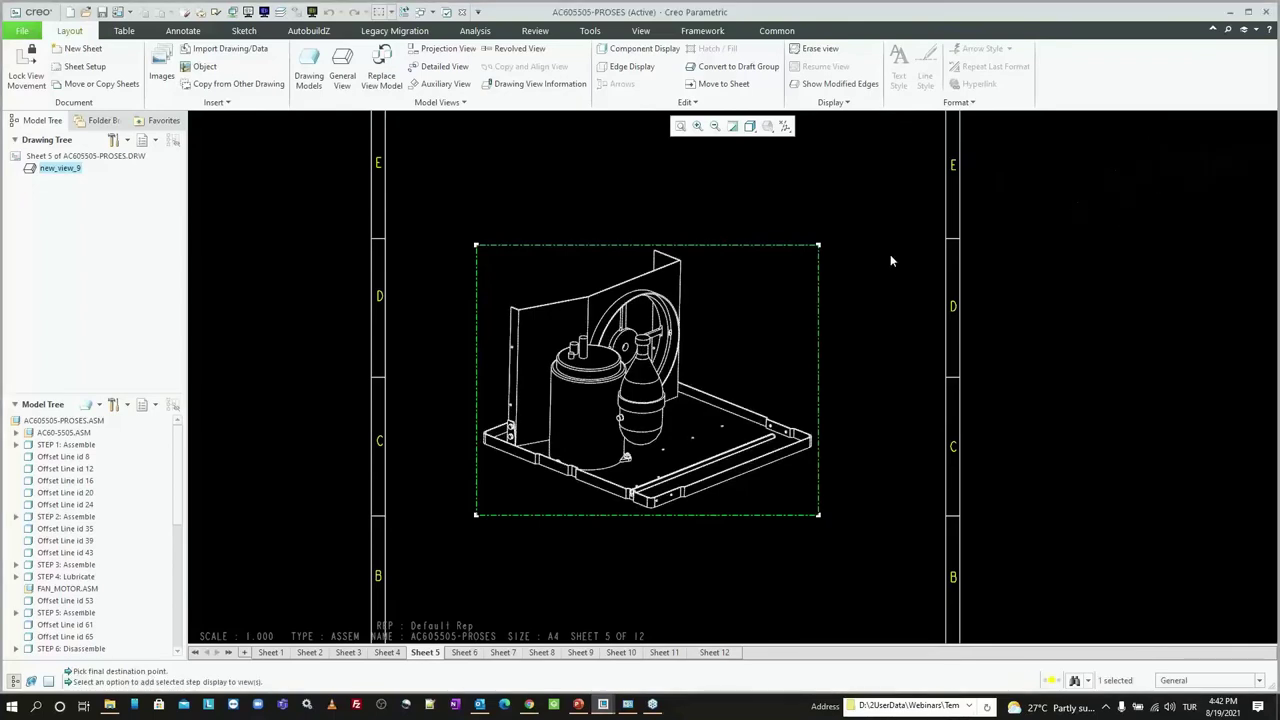
Step: Reselect the Sheet 5 assembly view after repositioning the sheet
{"action": "left_click", "coordinate": [755, 351]}
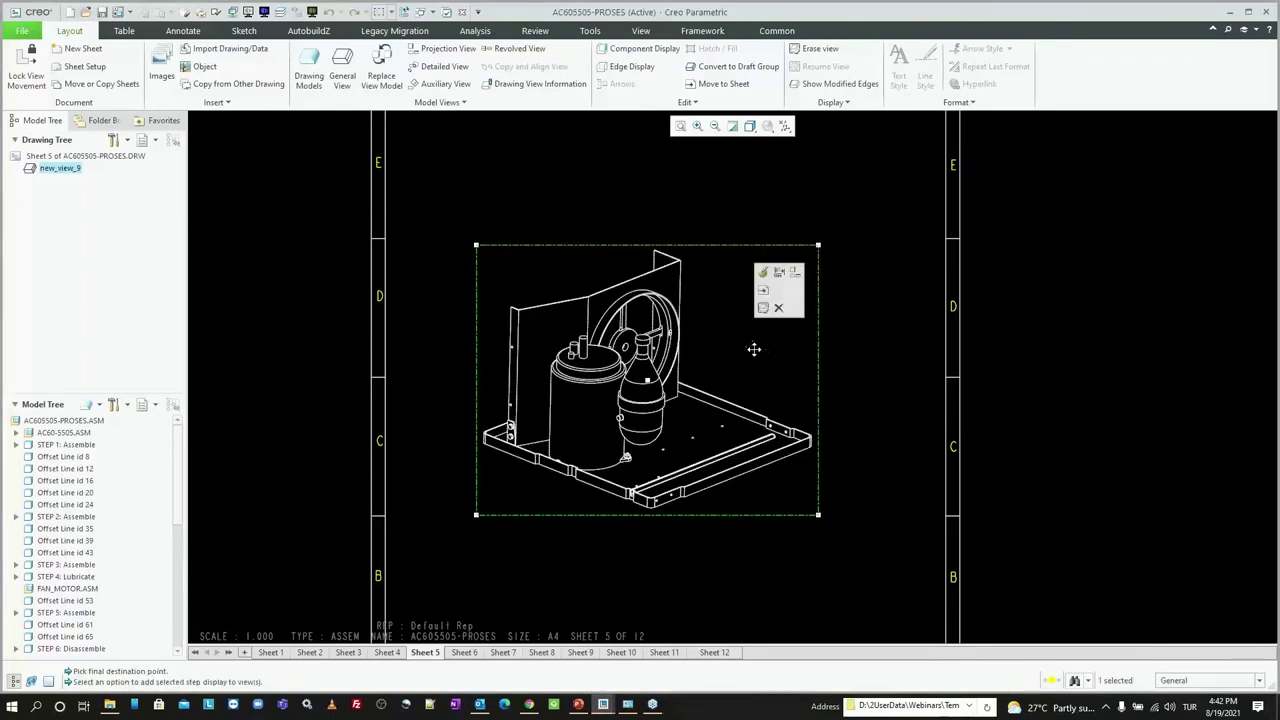
{"action": "left_click", "coordinate": [686, 194]}
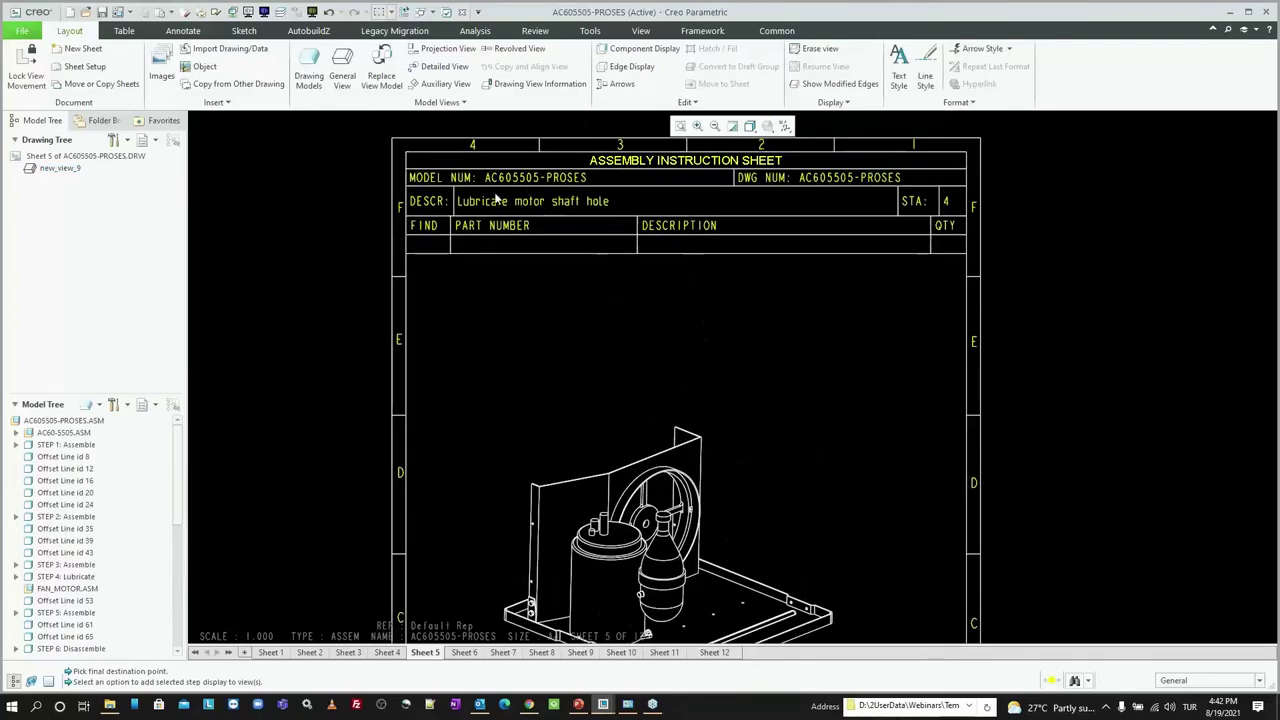
{"action": "middle_click_drag", "start_coordinate": [791, 334], "coordinate": [744, 258]}
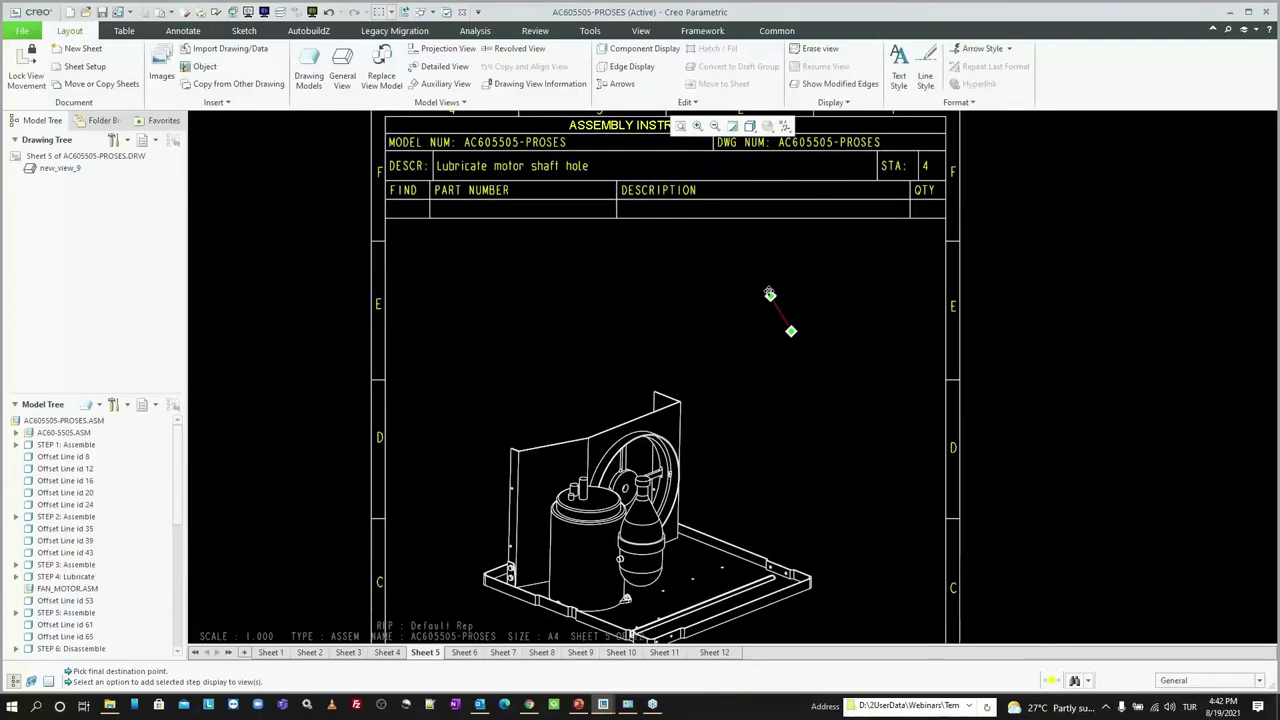
{"action": "scroll", "coordinate": [744, 258], "scroll_direction": "down", "scroll_amount": 2}
{"action": "scroll", "coordinate": [699, 350], "scroll_direction": "up", "scroll_amount": 3}
{"action": "scroll", "coordinate": [700, 364], "scroll_direction": "up", "scroll_amount": 1}
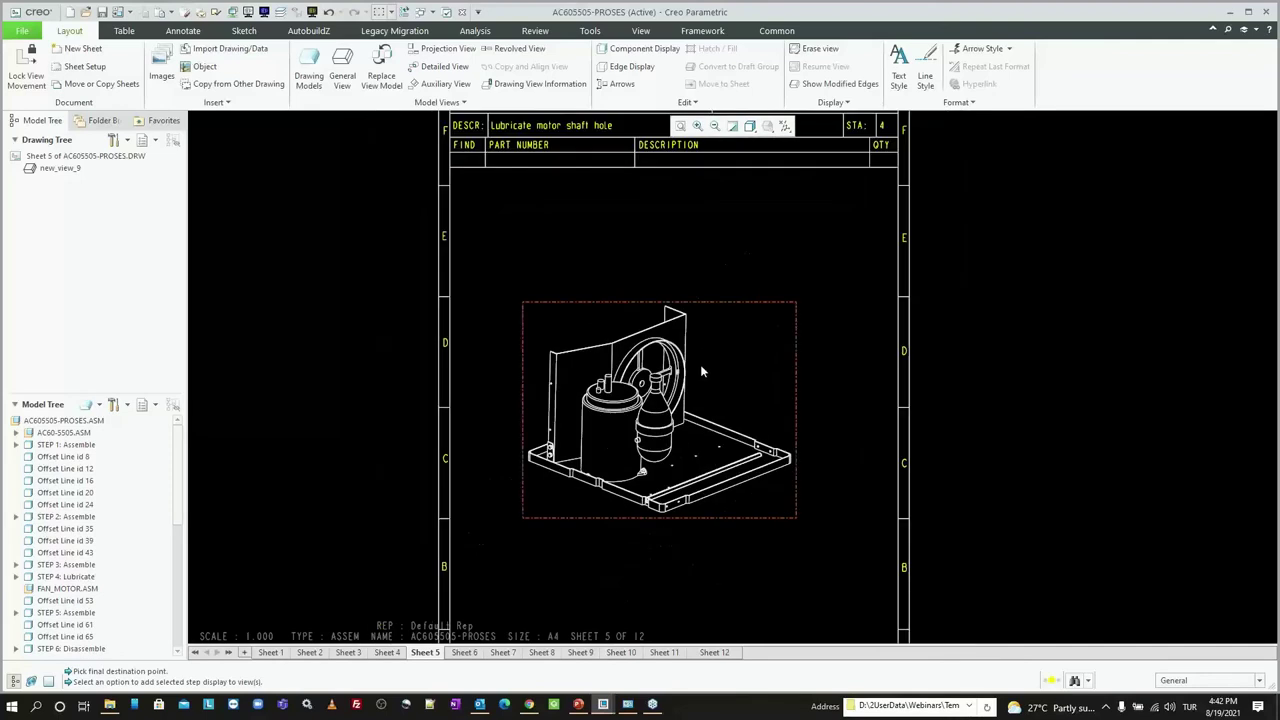
{"action": "scroll", "coordinate": [697, 399], "scroll_direction": "up", "scroll_amount": 1}
{"action": "left_click", "coordinate": [701, 390]}
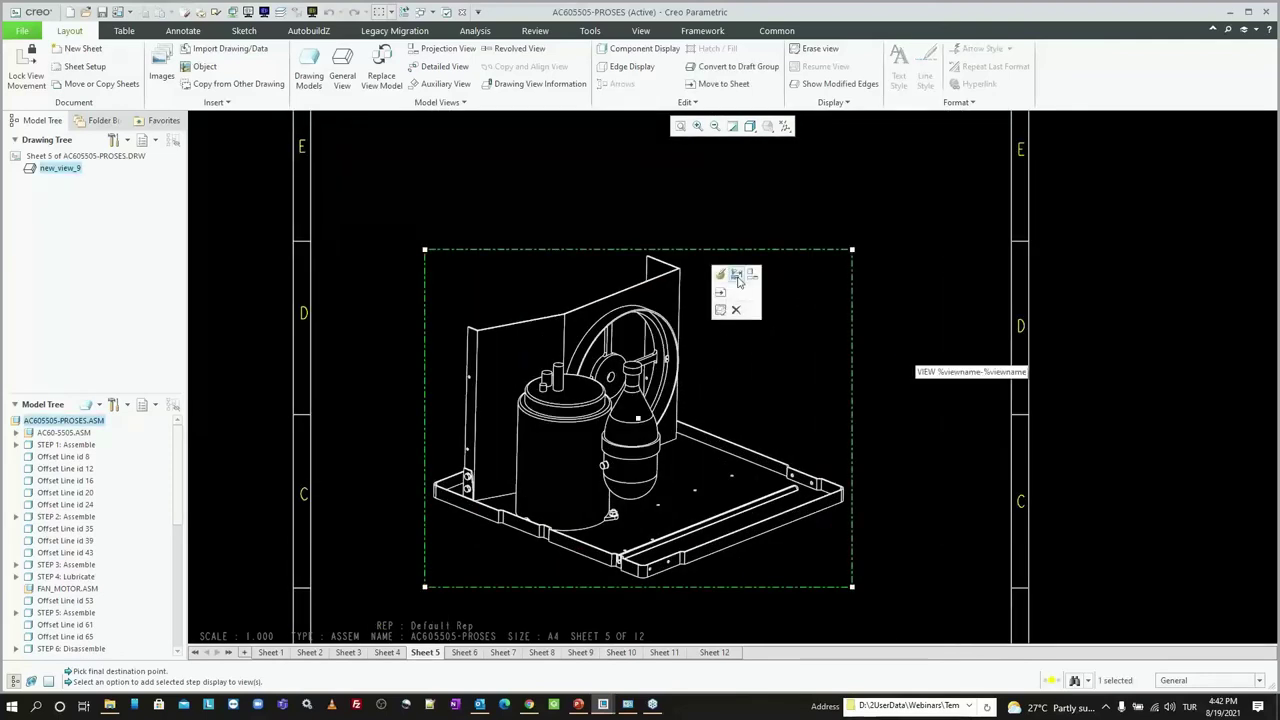
Step: Show the model's stored Lubricate motor shaft hole note in the Sheet 5 view
{"action": "left_click", "coordinate": [180, 31]}
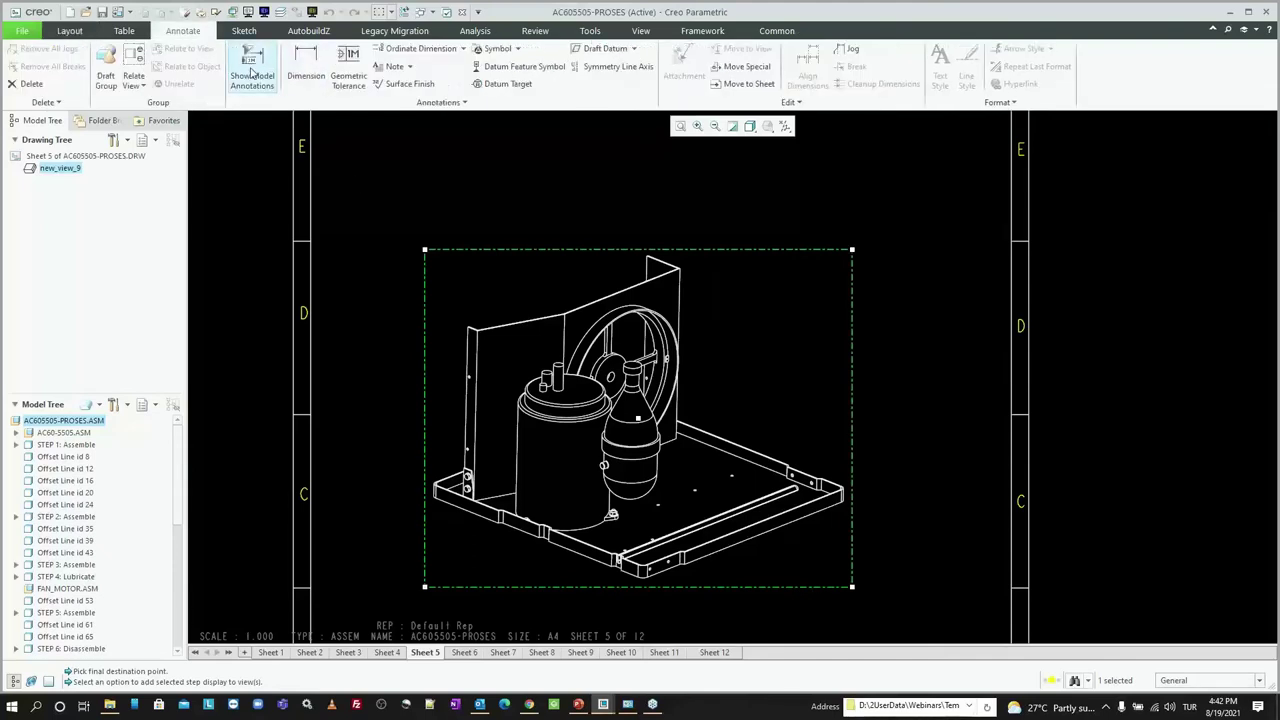
{"action": "left_click", "coordinate": [251, 73]}
{"action": "left_click", "coordinate": [797, 275]}
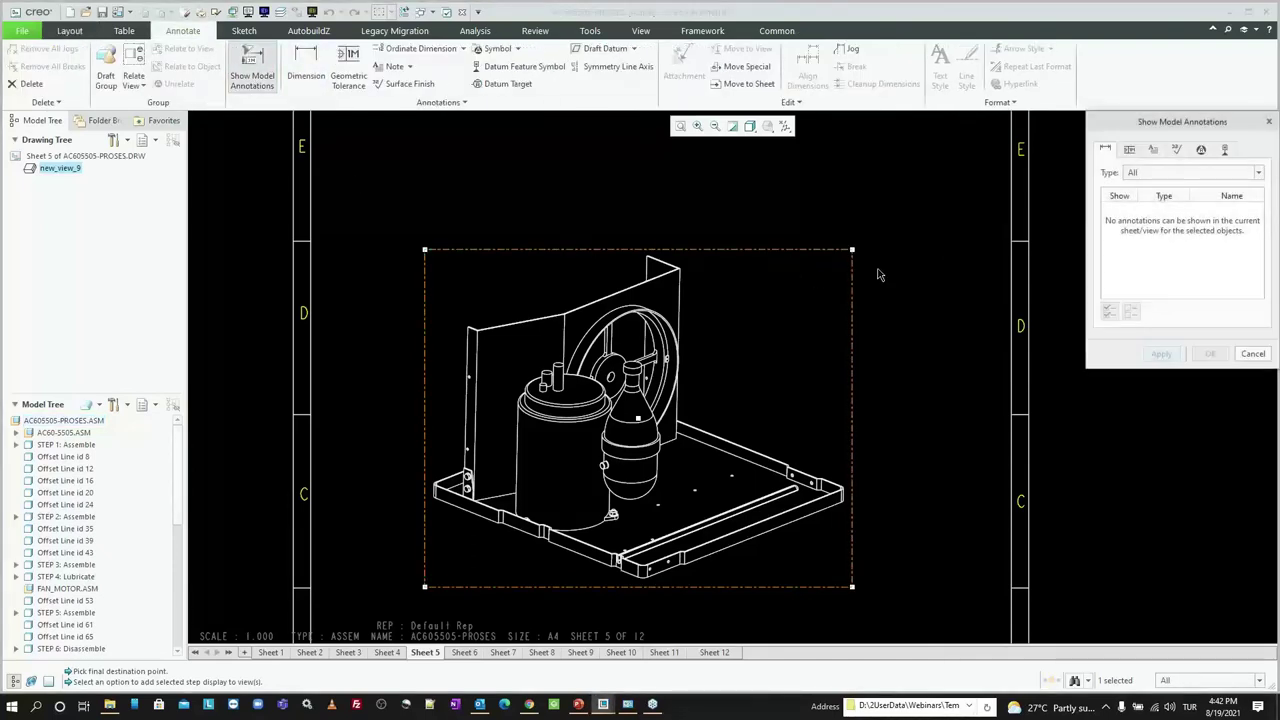
{"action": "left_click", "coordinate": [1152, 150]}
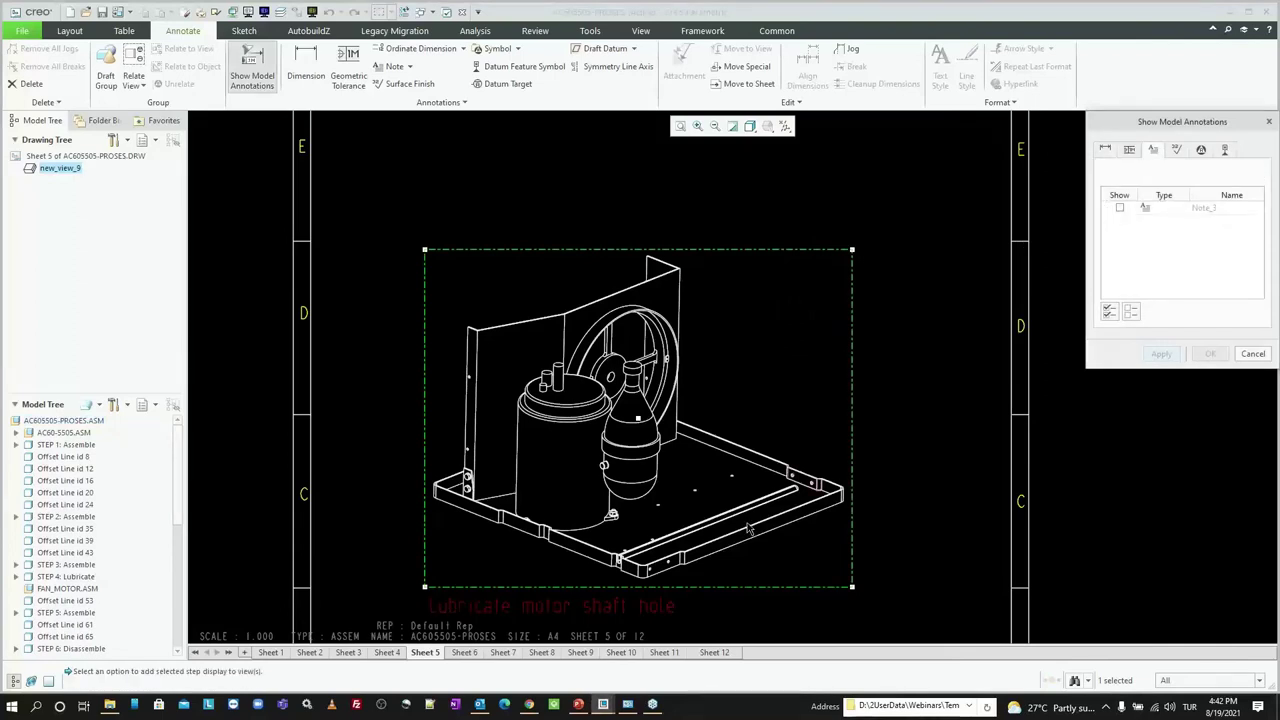
{"action": "left_click", "coordinate": [673, 602]}
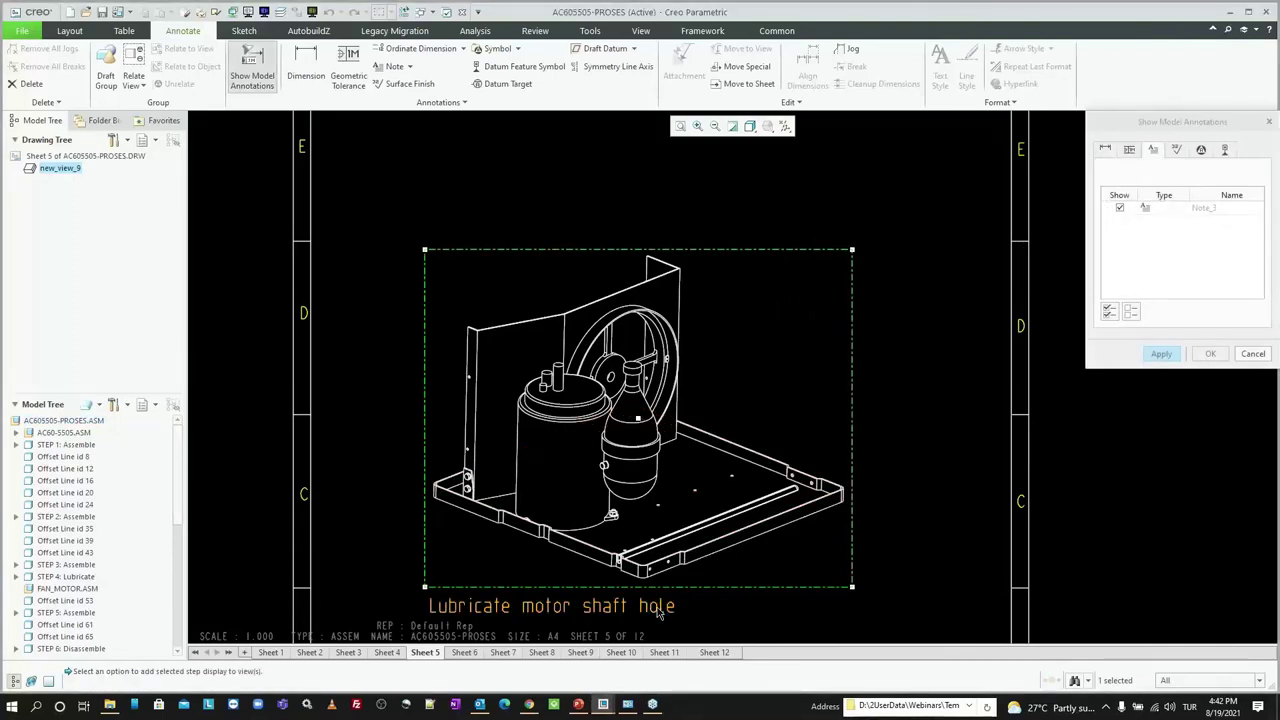
{"action": "left_click", "coordinate": [1207, 355]}
Step: Move the note right of the fan and make it a leader note to the shaft hole
{"action": "left_click", "coordinate": [655, 606]}
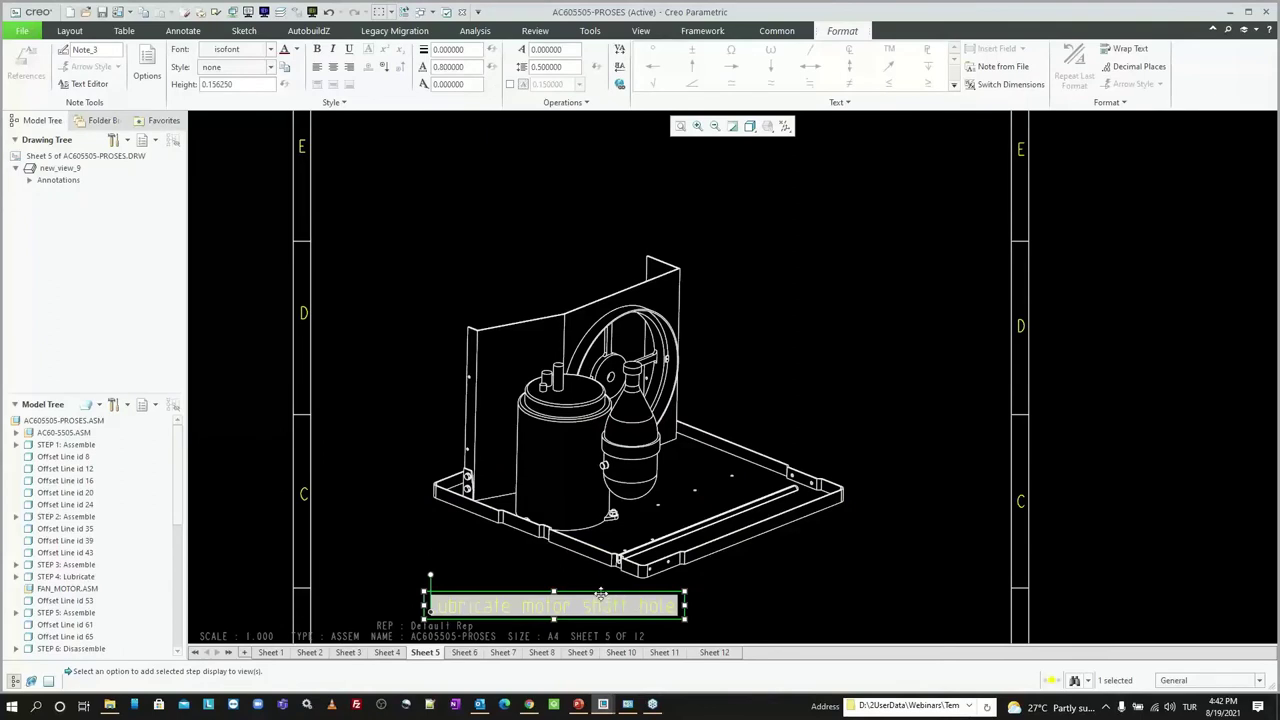
{"action": "left_click_drag", "start_coordinate": [600, 595], "coordinate": [855, 366]}
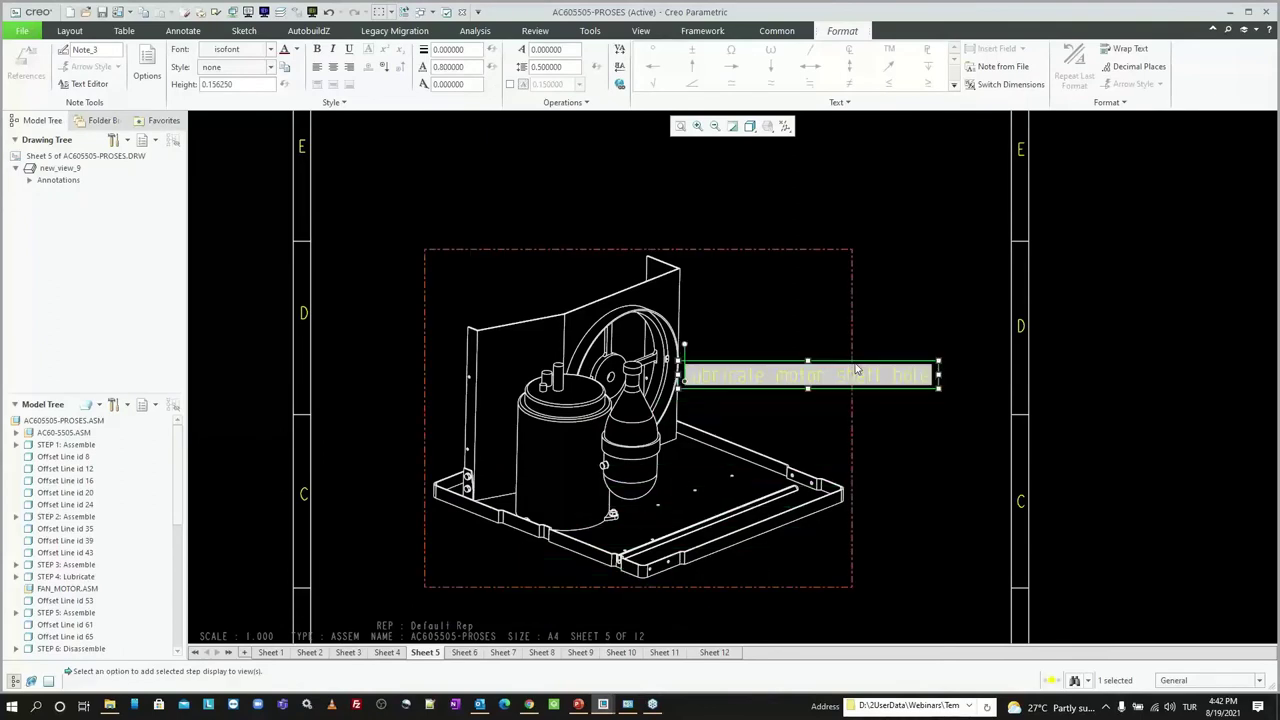
{"action": "right_click", "coordinate": [878, 366]}
{"action": "mouse_move", "coordinate": [932, 402]}
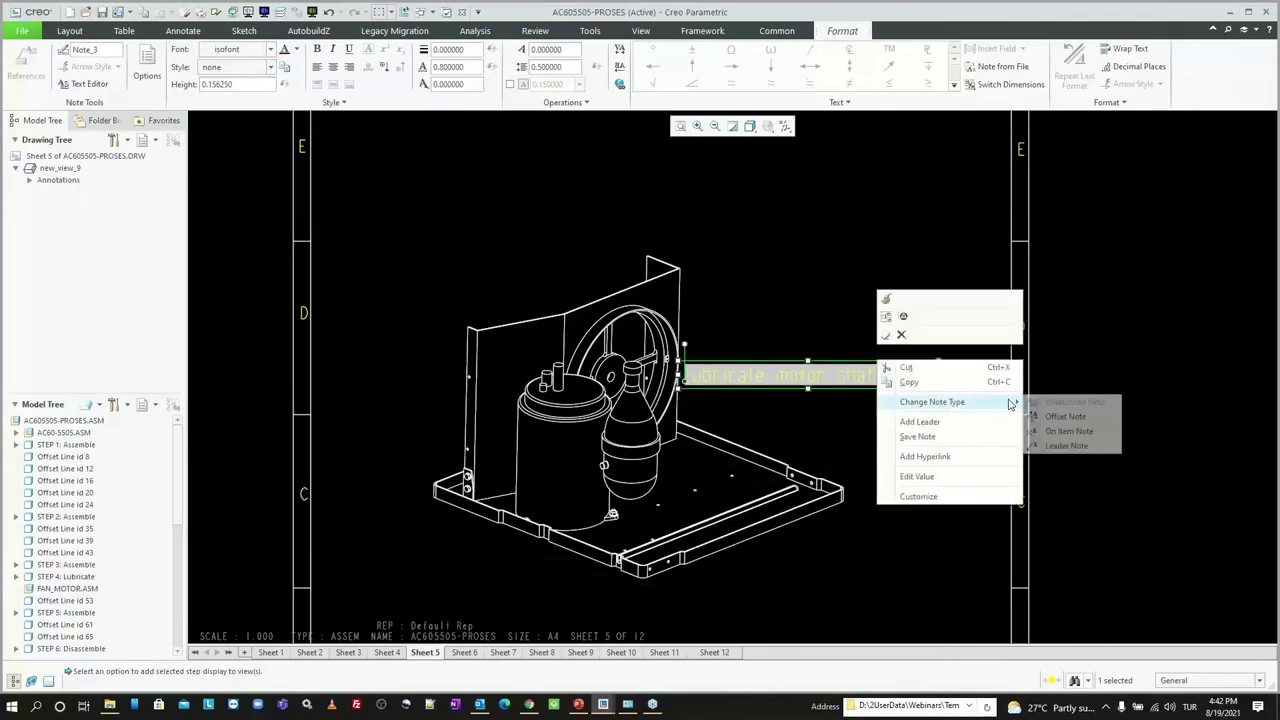
{"action": "left_click", "coordinate": [1068, 446]}
{"action": "scroll", "coordinate": [622, 480], "scroll_direction": "up", "scroll_amount": 3}
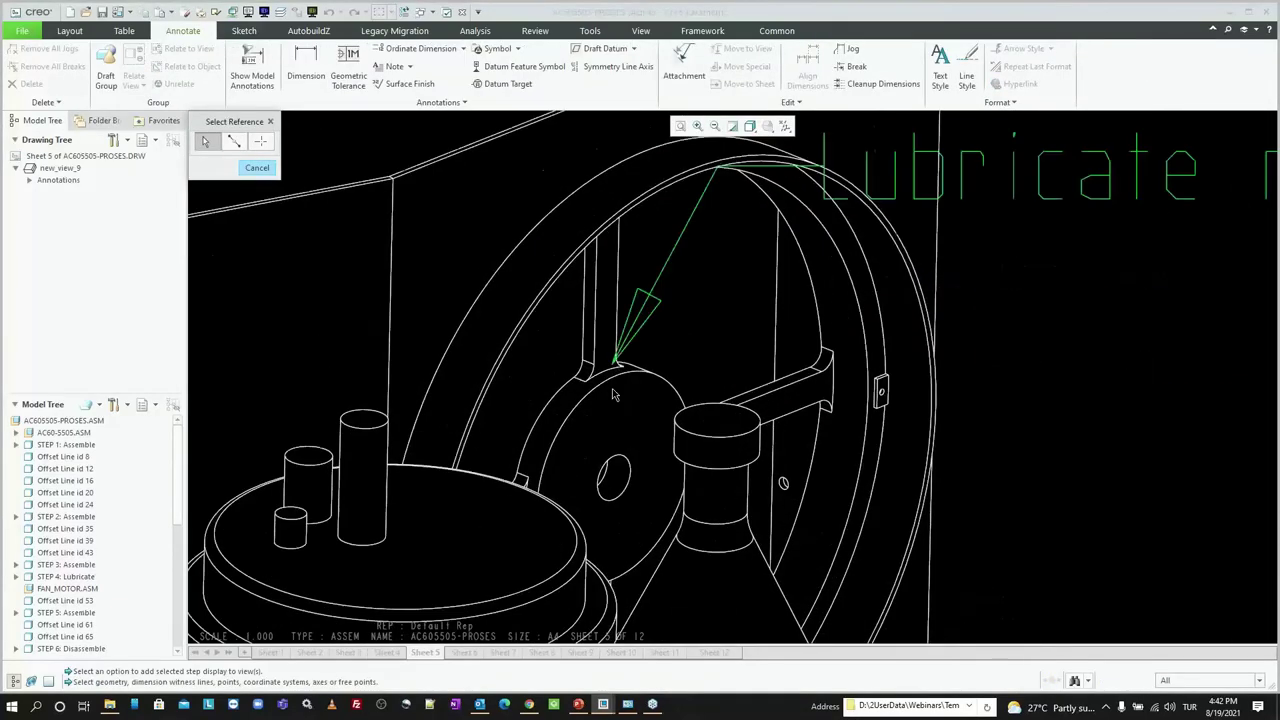
{"action": "scroll", "coordinate": [622, 480], "scroll_direction": "up", "scroll_amount": 2}
{"action": "left_click", "coordinate": [622, 480]}
{"action": "scroll", "coordinate": [622, 480], "scroll_direction": "down", "scroll_amount": 5}
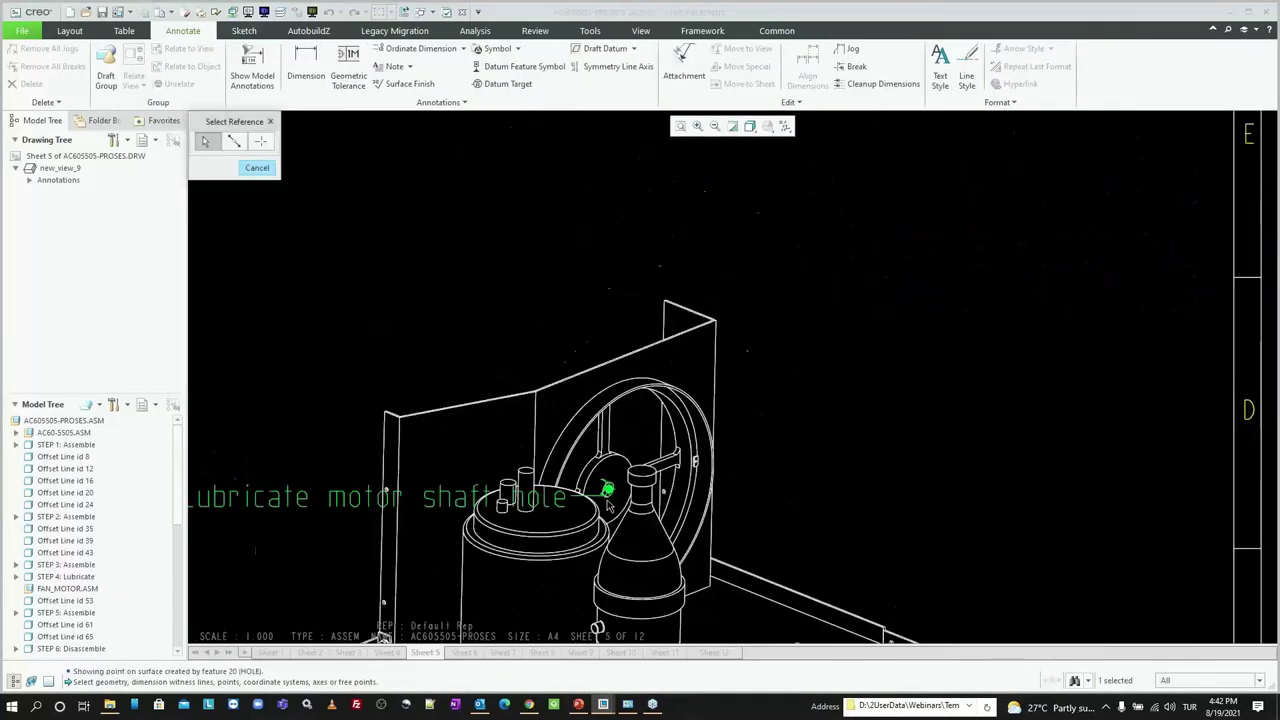
{"action": "middle_click", "coordinate": [754, 371]}
{"action": "scroll", "coordinate": [628, 300], "scroll_direction": "down", "scroll_amount": 2}
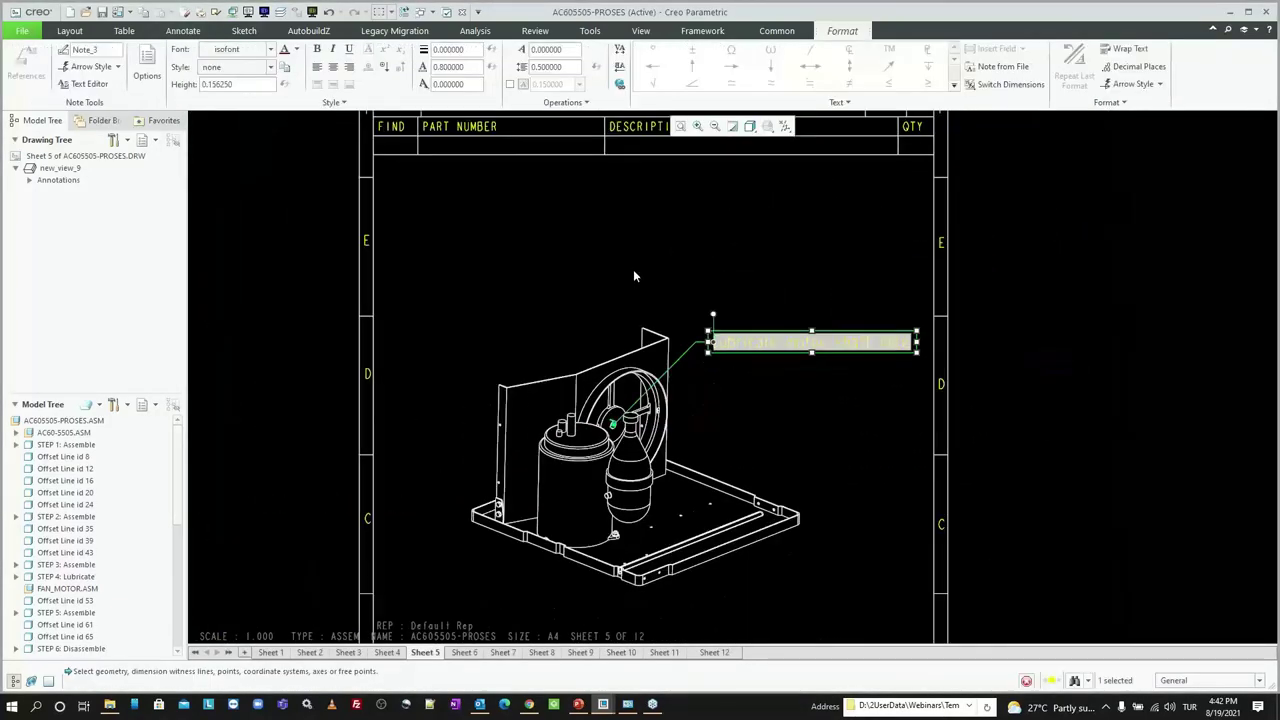
Step: Place a palette warning symbol above the lubrication note and relate it to the note
{"action": "left_click", "coordinate": [517, 49]}
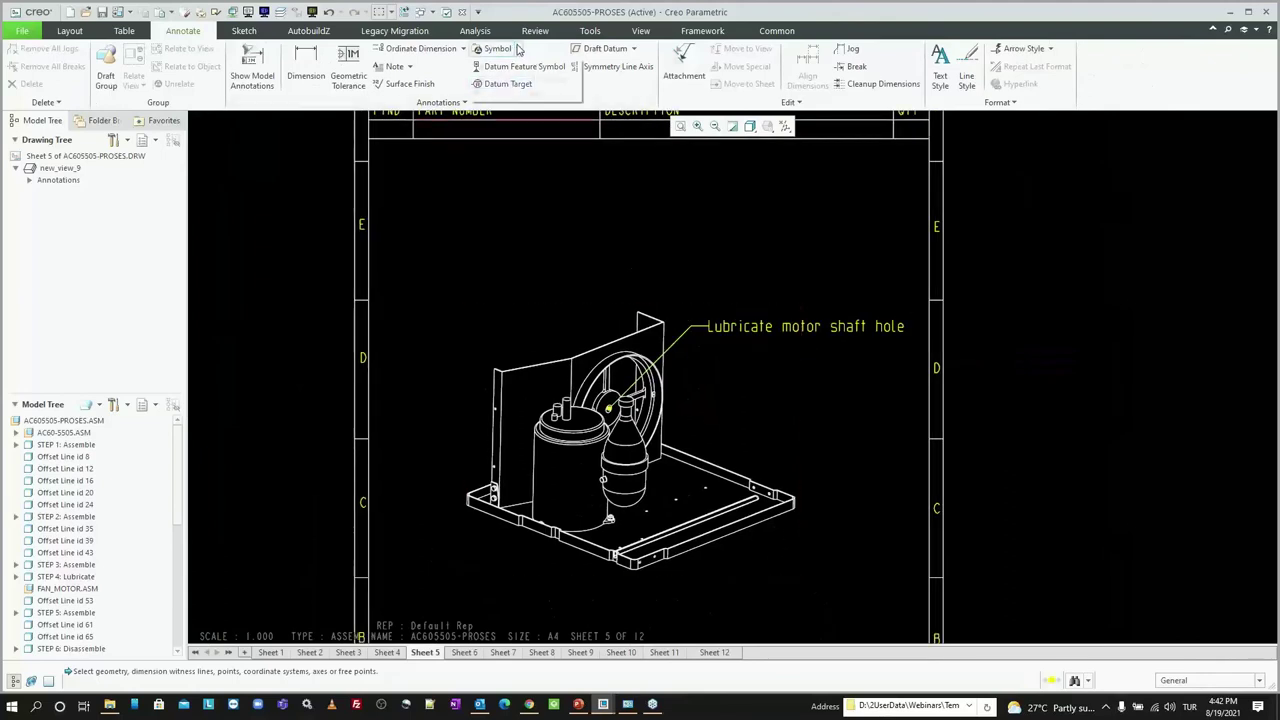
{"action": "left_click", "coordinate": [528, 79]}
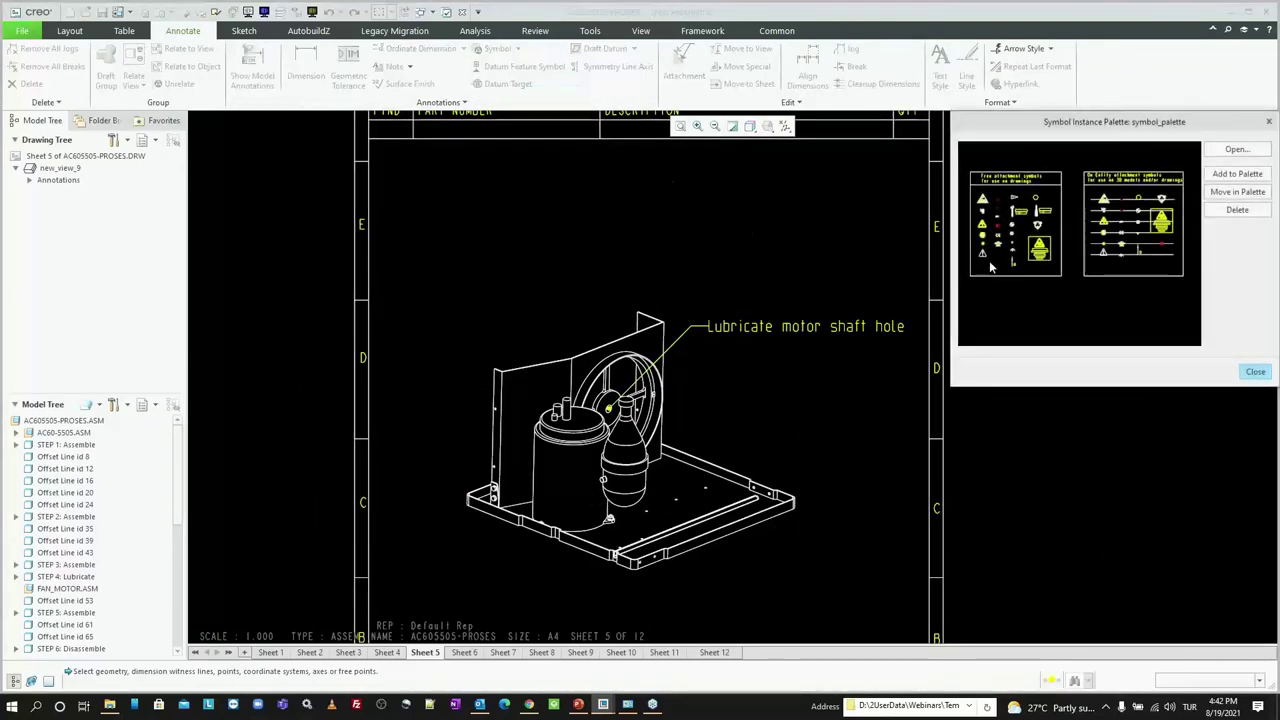
{"action": "left_click", "coordinate": [774, 308]}
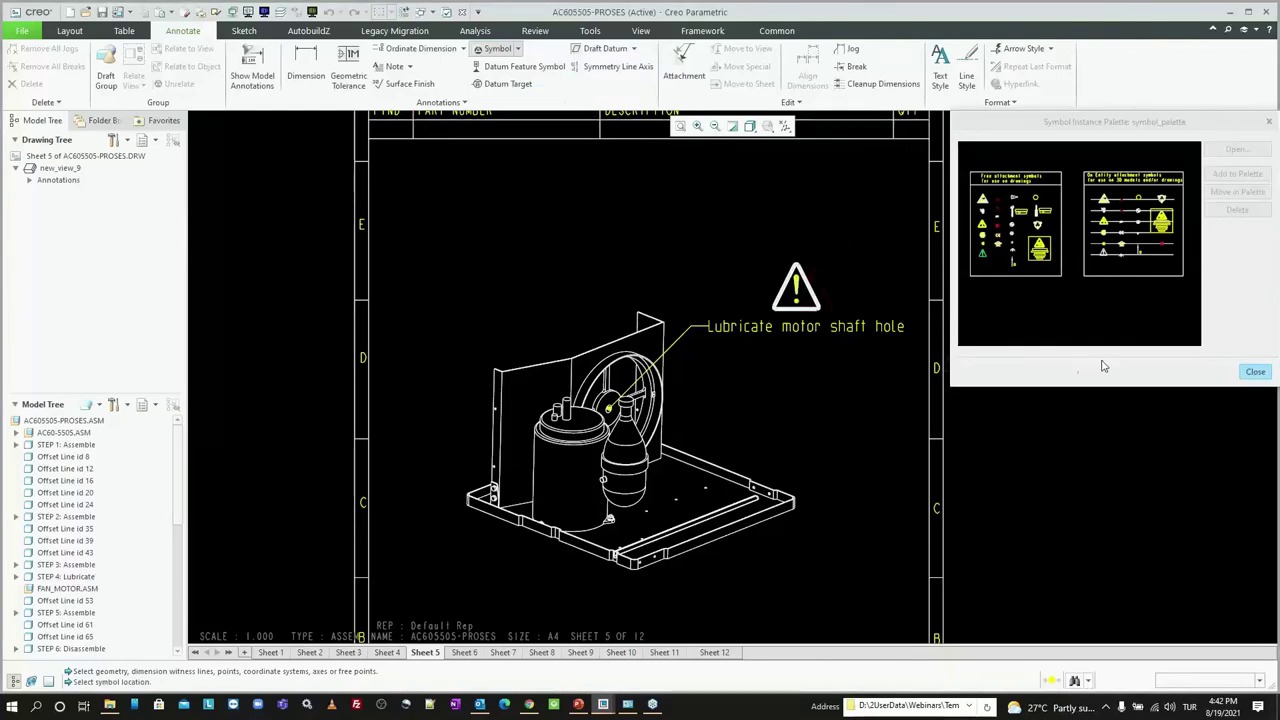
{"action": "middle_click", "coordinate": [1108, 343]}
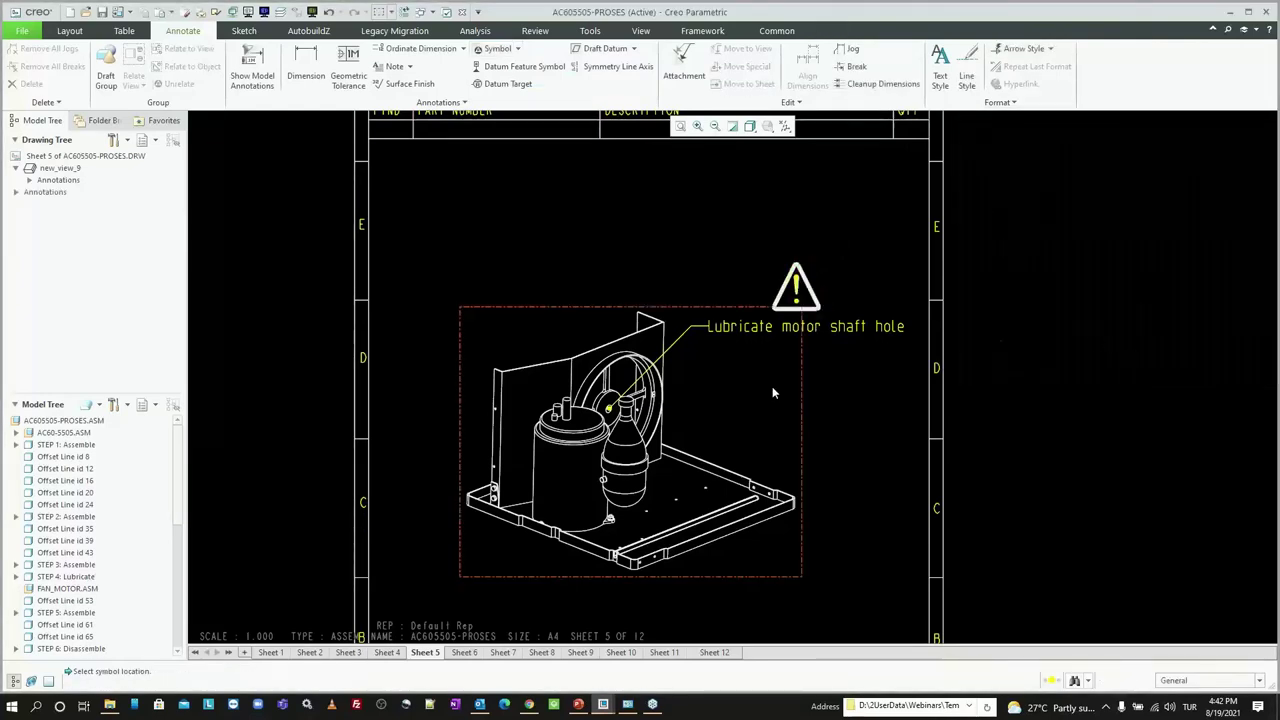
{"action": "left_click", "coordinate": [796, 290]}
{"action": "left_click", "coordinate": [187, 66]}
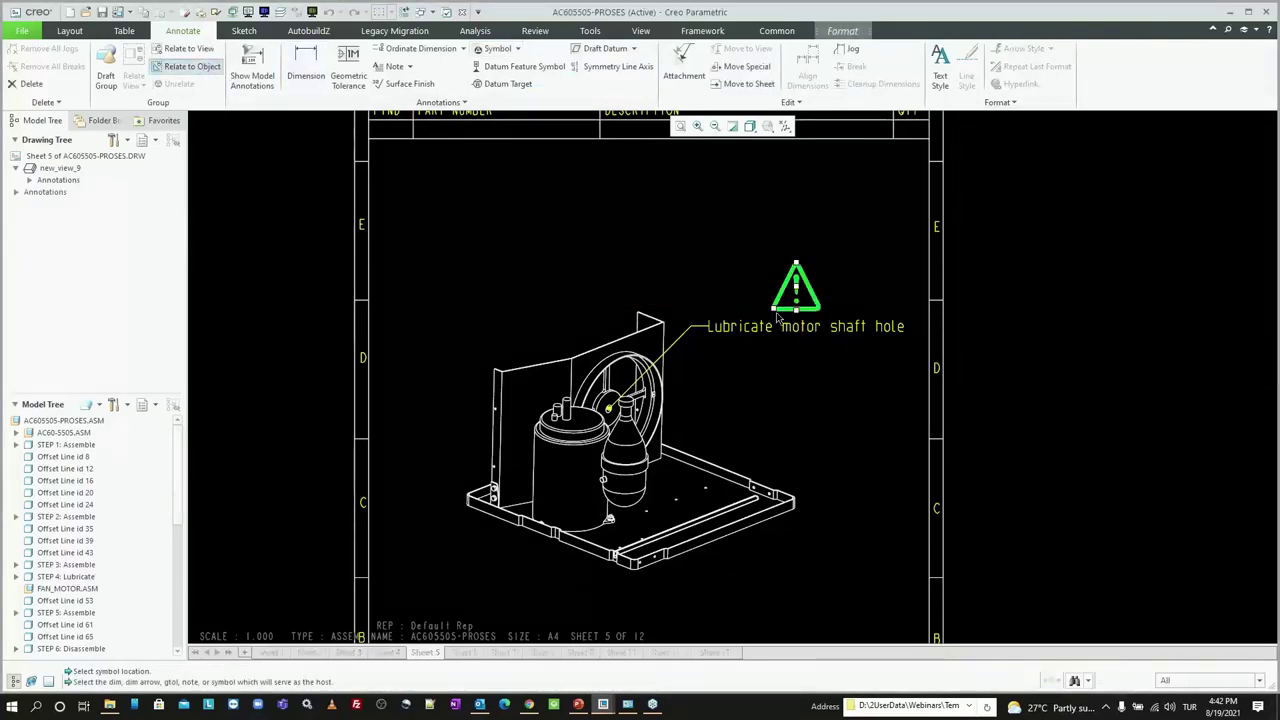
{"action": "left_click", "coordinate": [852, 330]}
{"action": "left_click", "coordinate": [876, 219]}
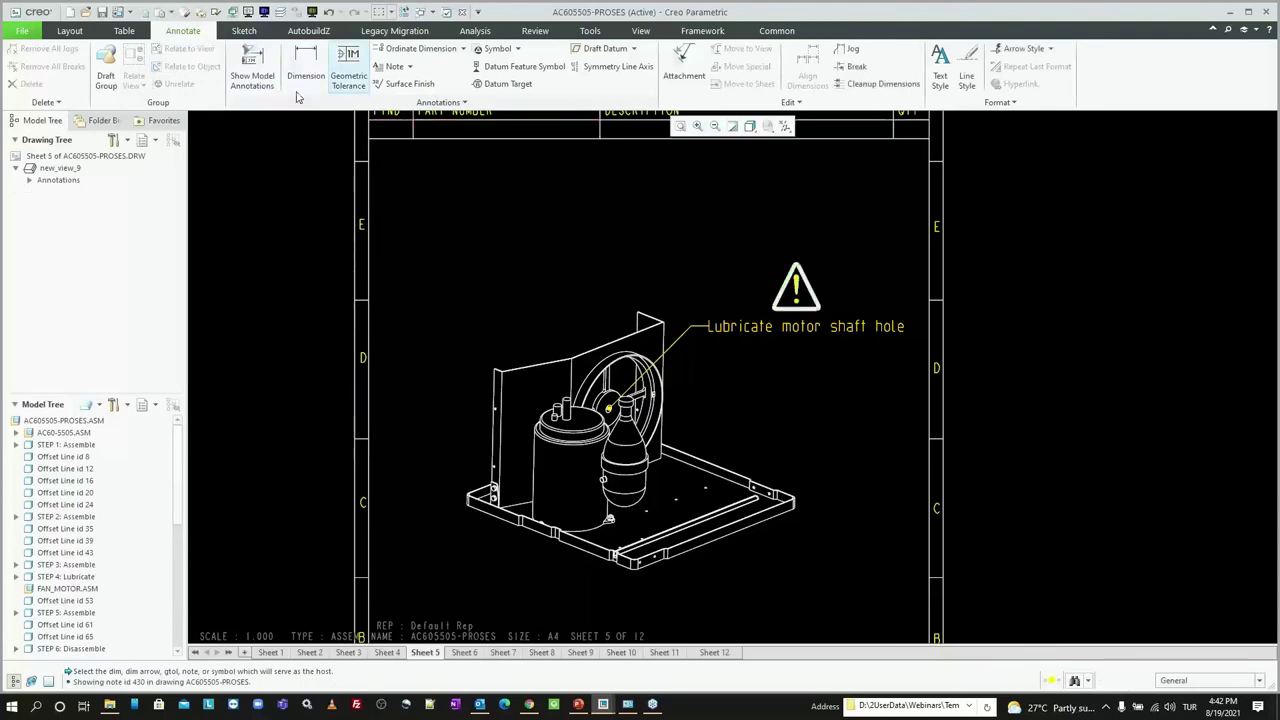
Step: Nudge the lubrication note to confirm the warning symbol moves with it
{"action": "left_click", "coordinate": [728, 328]}
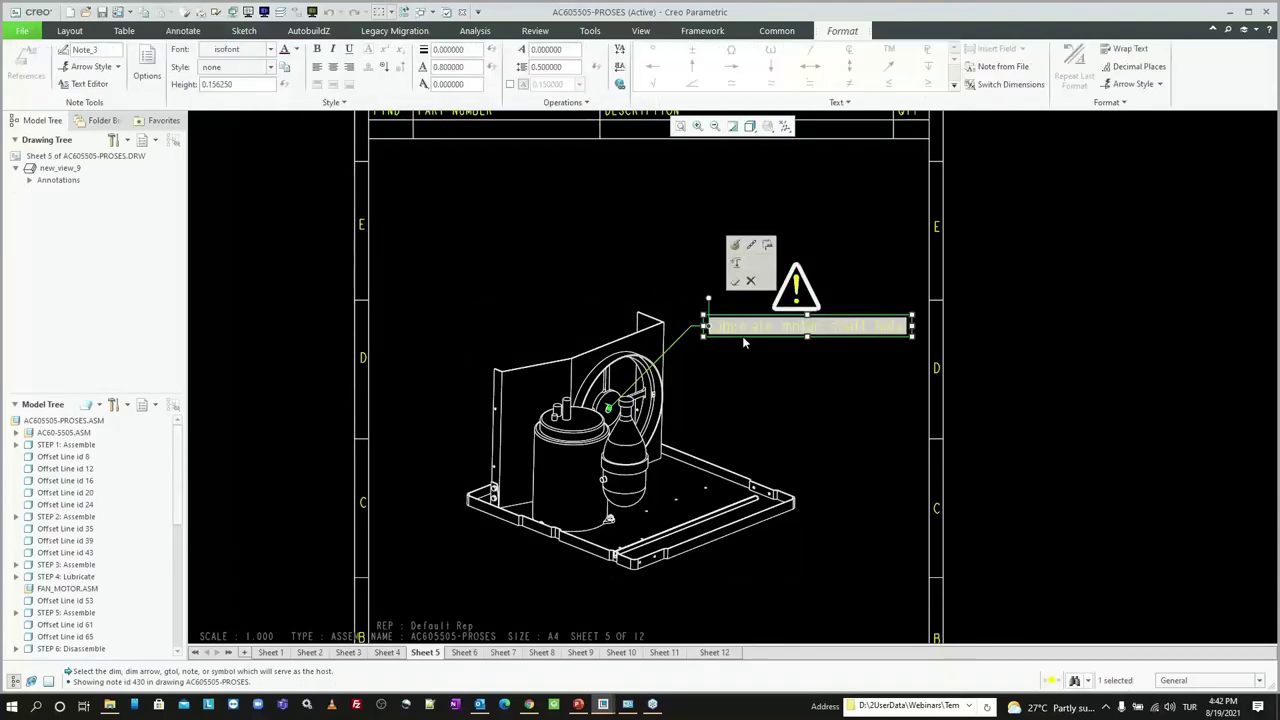
{"action": "left_click_drag", "start_coordinate": [746, 332], "coordinate": [743, 320]}
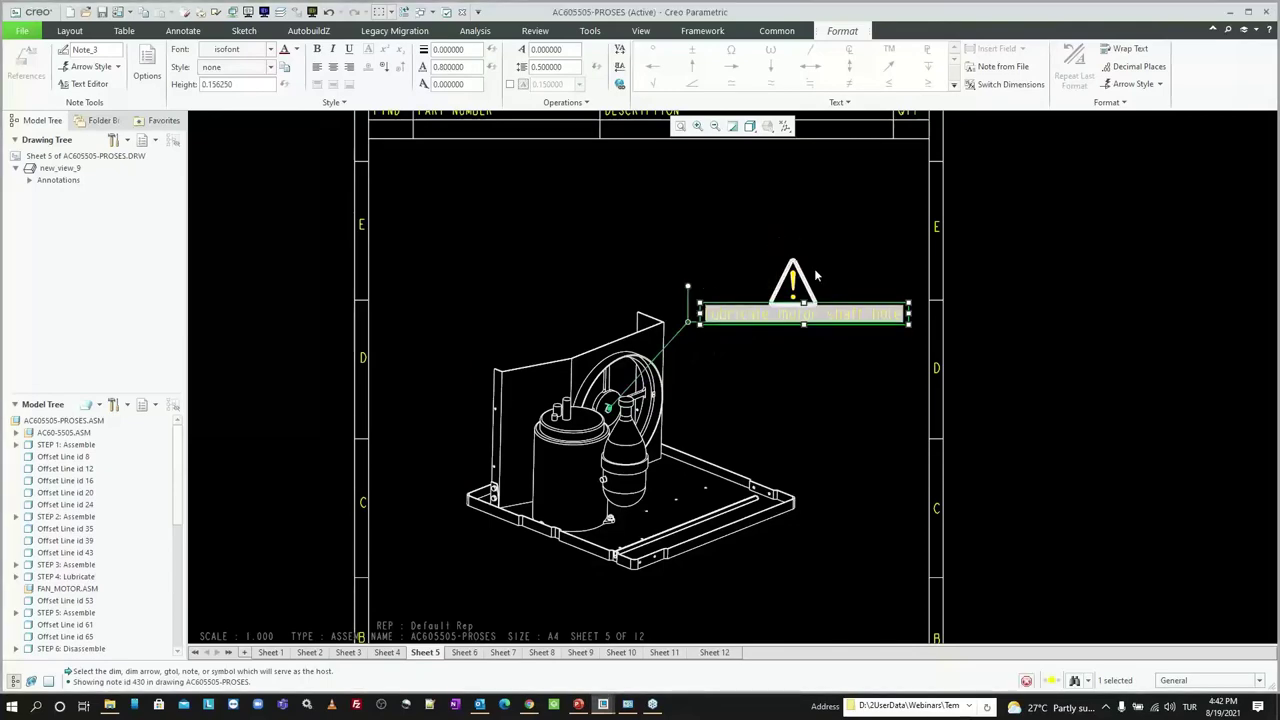
{"action": "left_click", "coordinate": [816, 276]}
{"action": "scroll", "coordinate": [816, 276], "scroll_direction": "down", "scroll_amount": 3}
{"action": "left_click", "coordinate": [805, 278]}
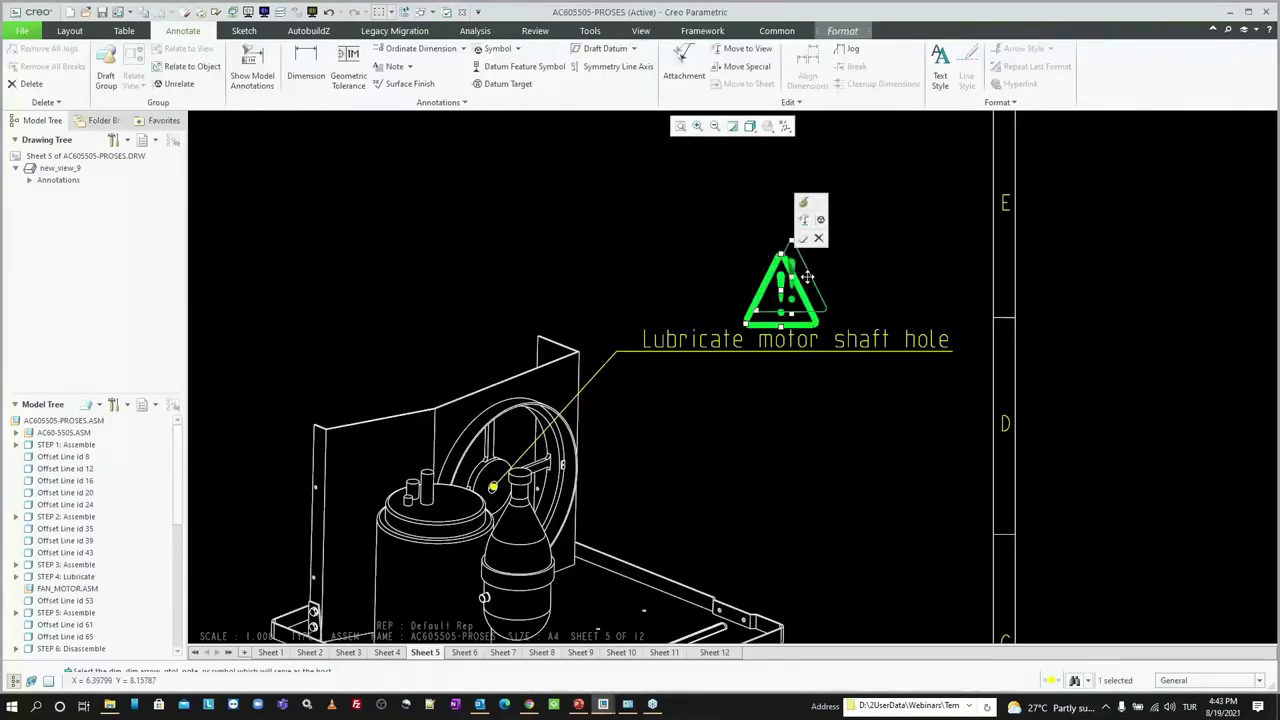
{"action": "left_click", "coordinate": [911, 276]}
{"action": "scroll", "coordinate": [807, 322], "scroll_direction": "up", "scroll_amount": 2}
{"action": "scroll", "coordinate": [736, 317], "scroll_direction": "up", "scroll_amount": 3}
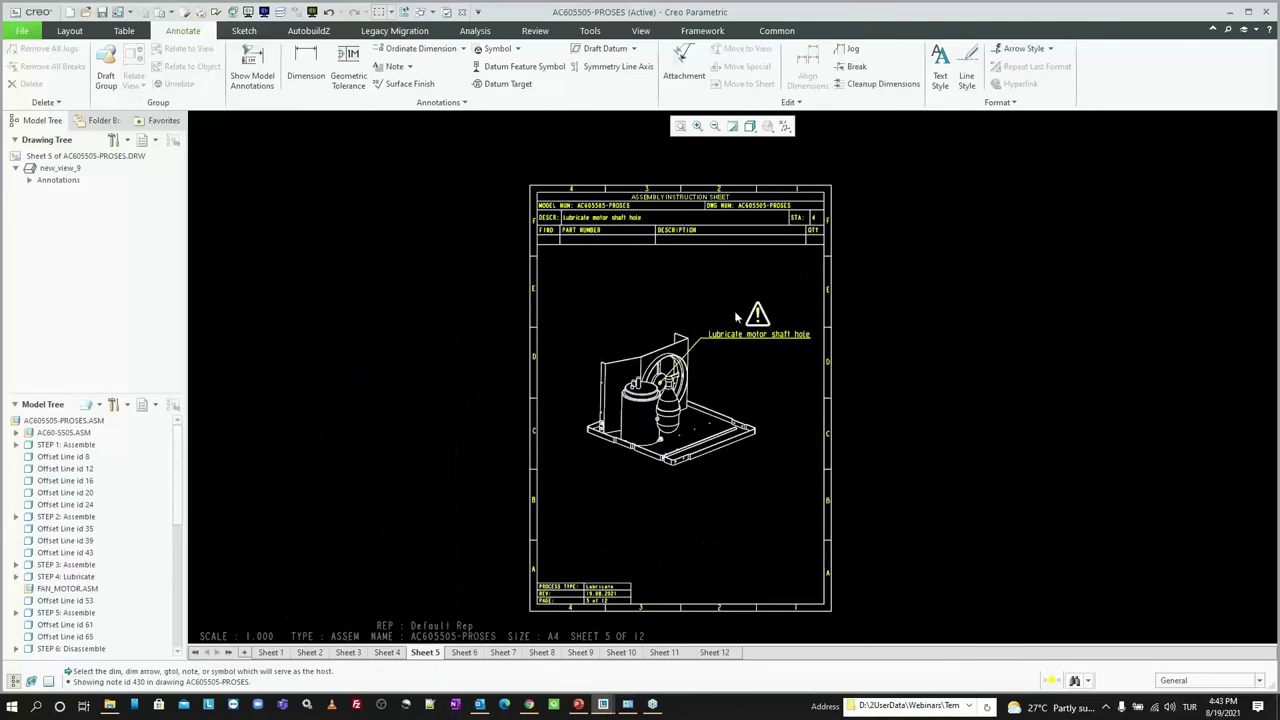
{"action": "scroll", "coordinate": [733, 390], "scroll_direction": "down", "scroll_amount": 1}
Step: On Sheet 6, set the fan motor assembly view to a custom scale of 0.2
{"action": "left_click", "coordinate": [466, 655]}
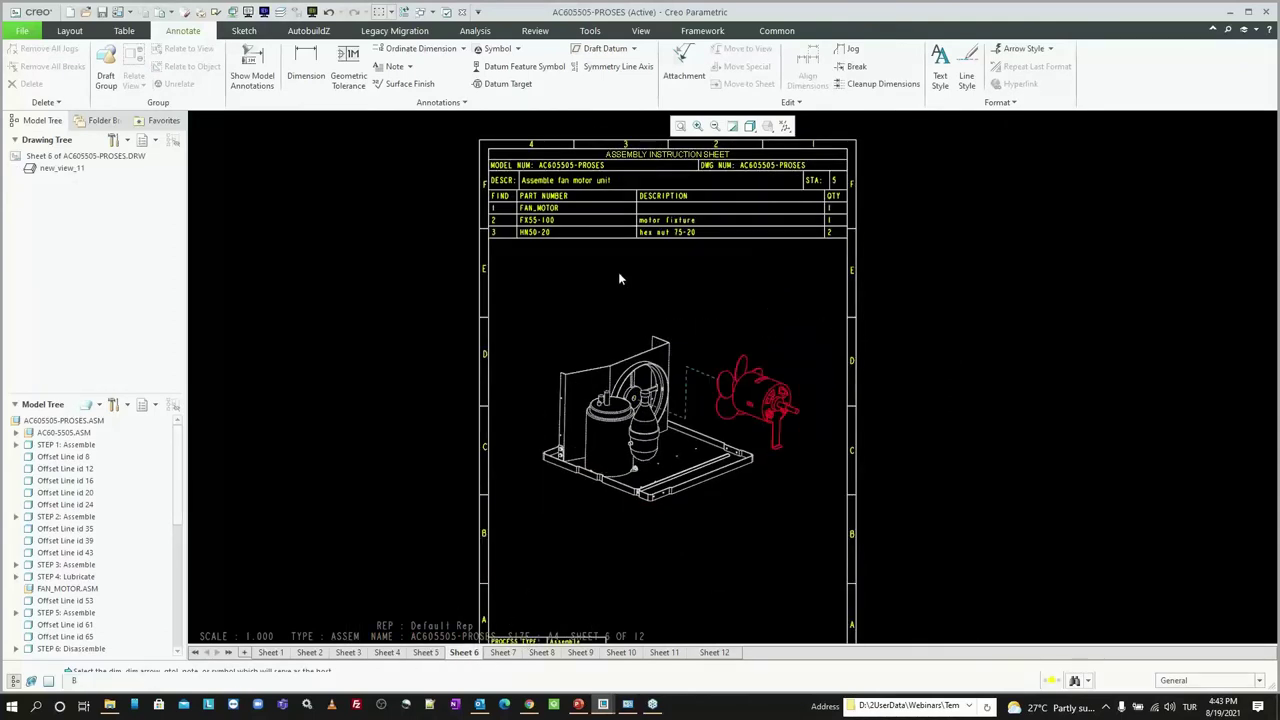
{"action": "key", "text": "b"}
{"action": "left_click", "coordinate": [724, 374]}
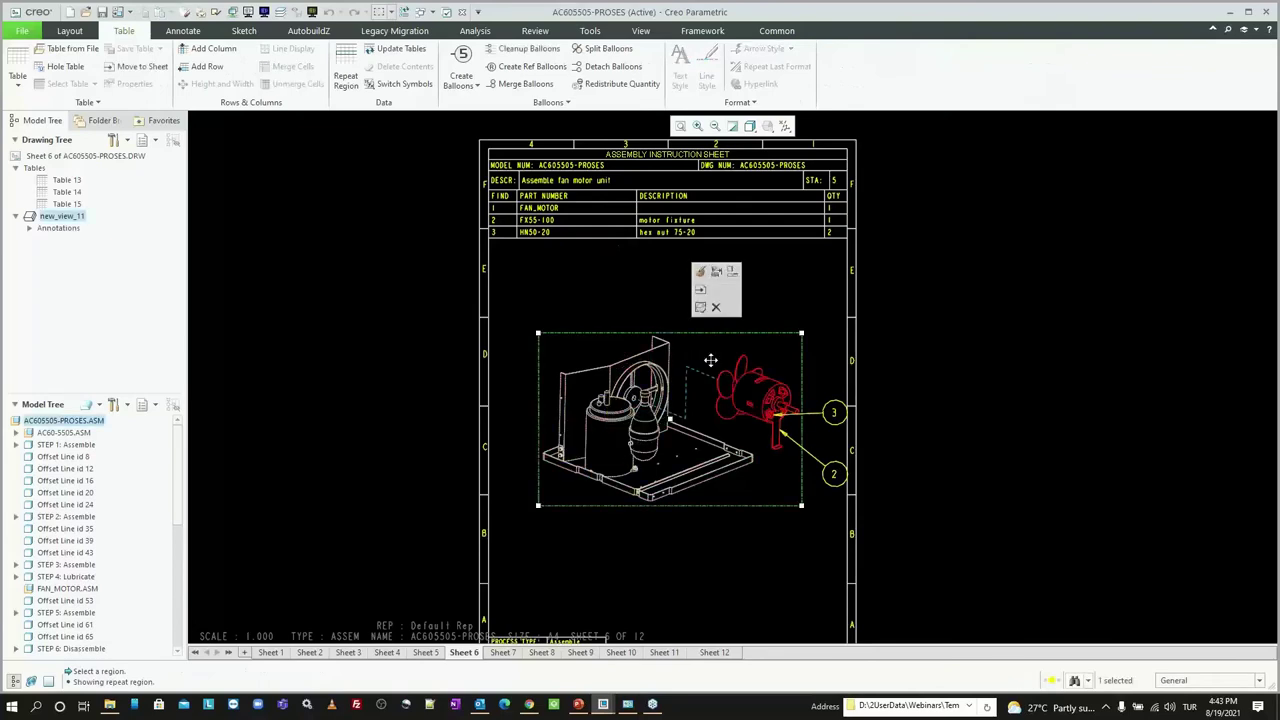
{"action": "left_click_drag", "start_coordinate": [711, 360], "coordinate": [692, 360]}
{"action": "double_click", "coordinate": [692, 360]}
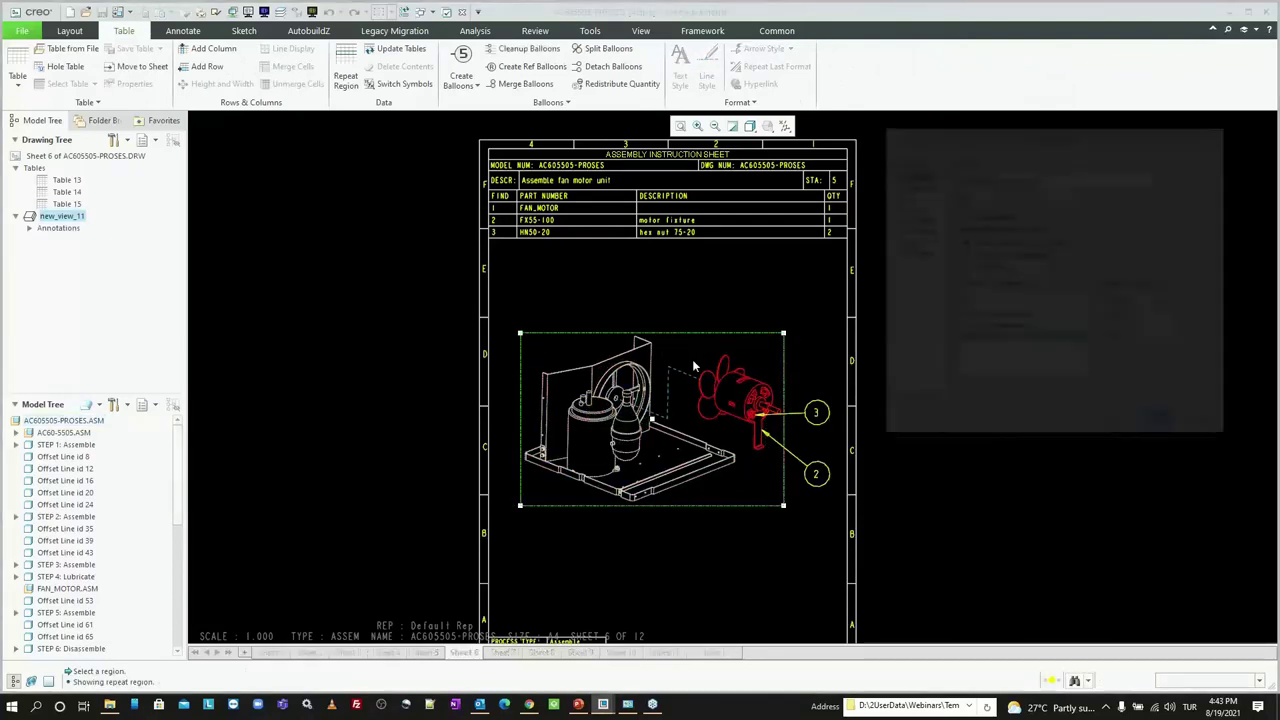
{"action": "left_click", "coordinate": [904, 198]}
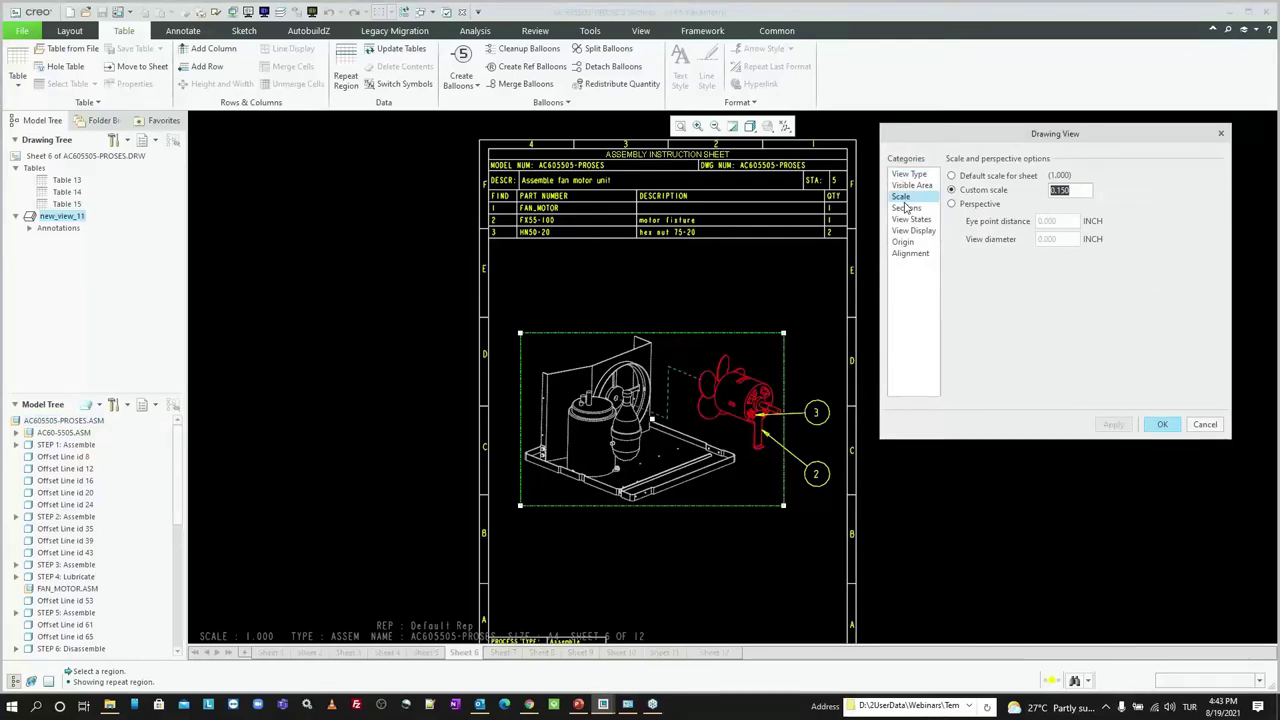
{"action": "type", "text": "0.2"}
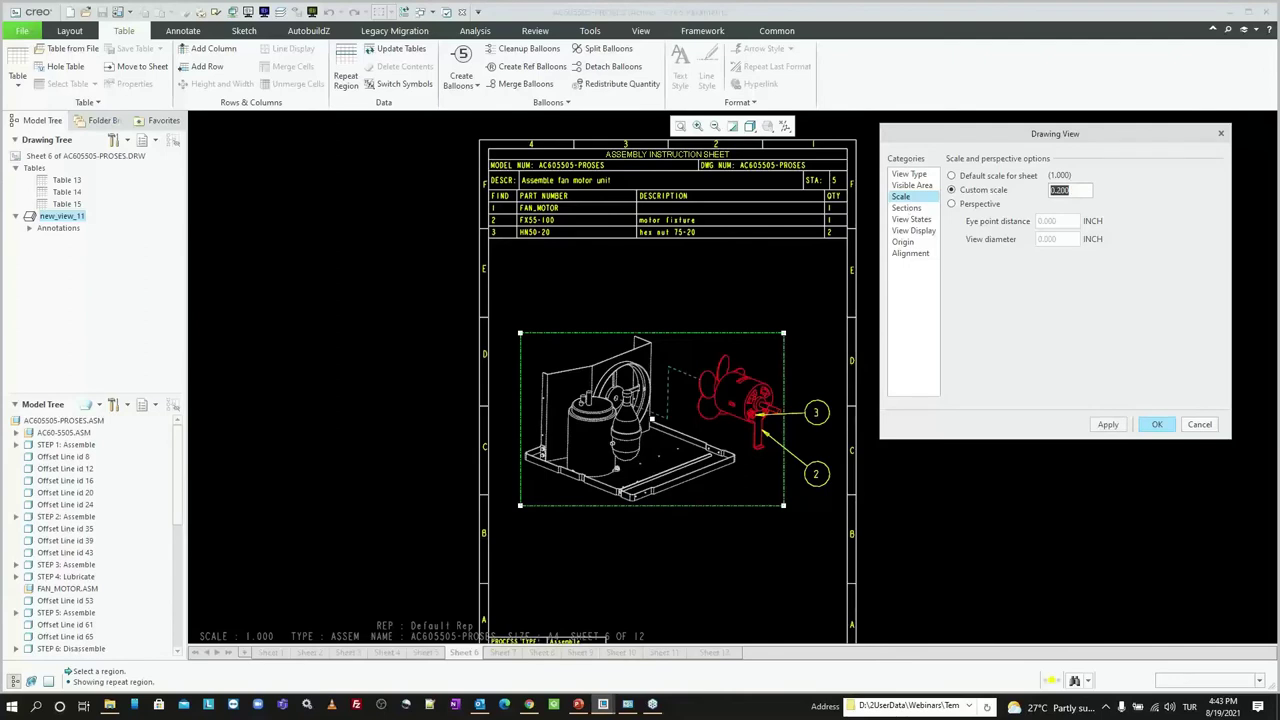
{"action": "left_click", "coordinate": [1108, 425]}
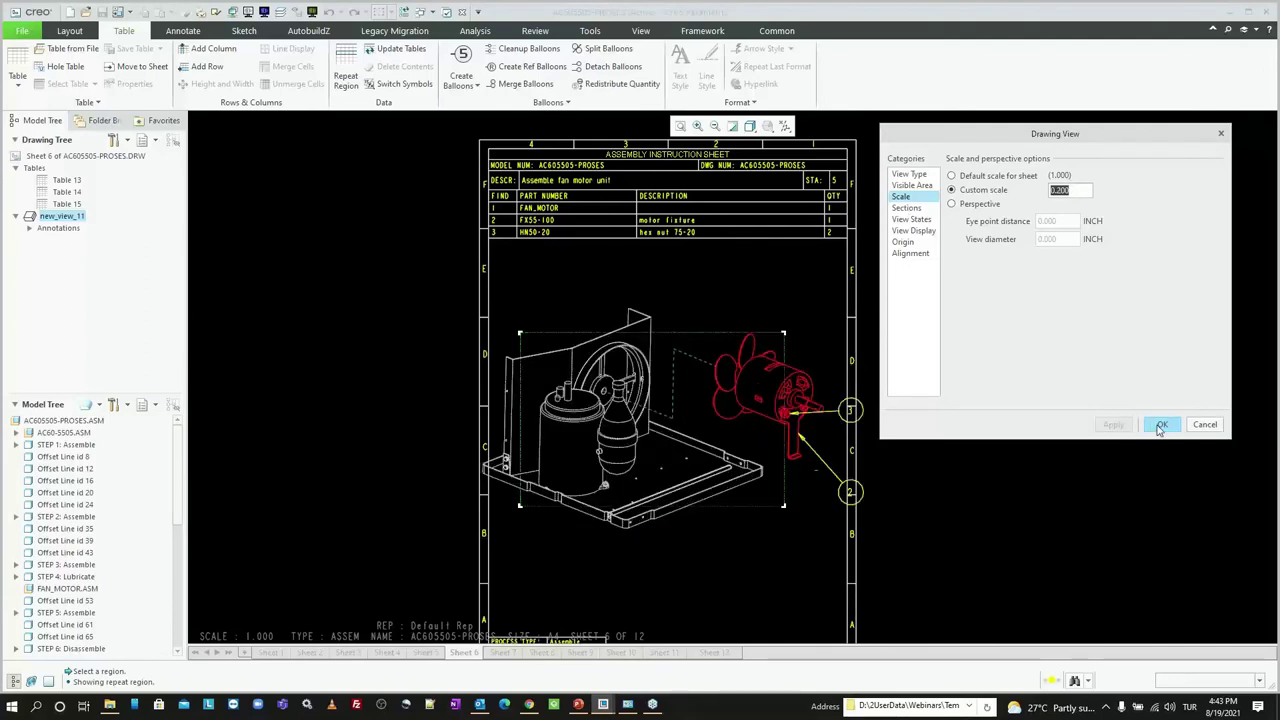
{"action": "left_click", "coordinate": [1160, 425]}
Step: Shift the enlarged fan motor view left on the sheet
{"action": "left_click_drag", "start_coordinate": [748, 472], "coordinate": [718, 474]}
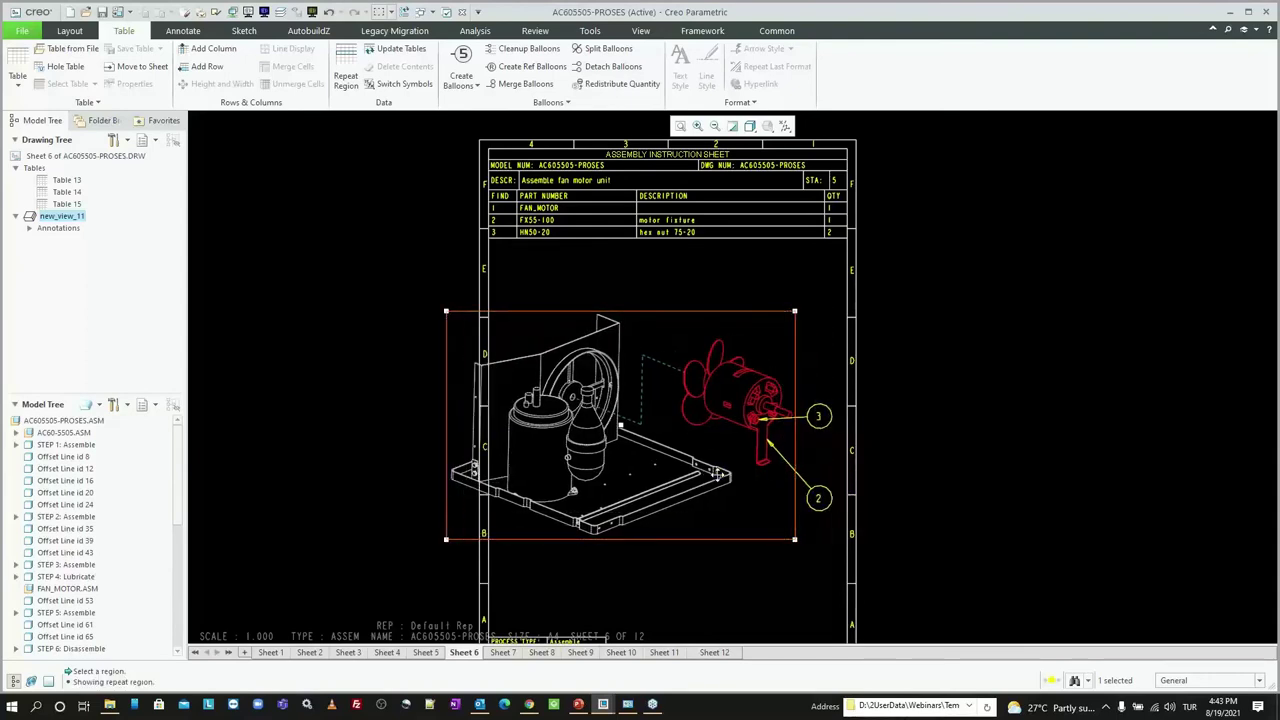
{"action": "scroll", "coordinate": [716, 474], "scroll_direction": "up", "scroll_amount": 1}
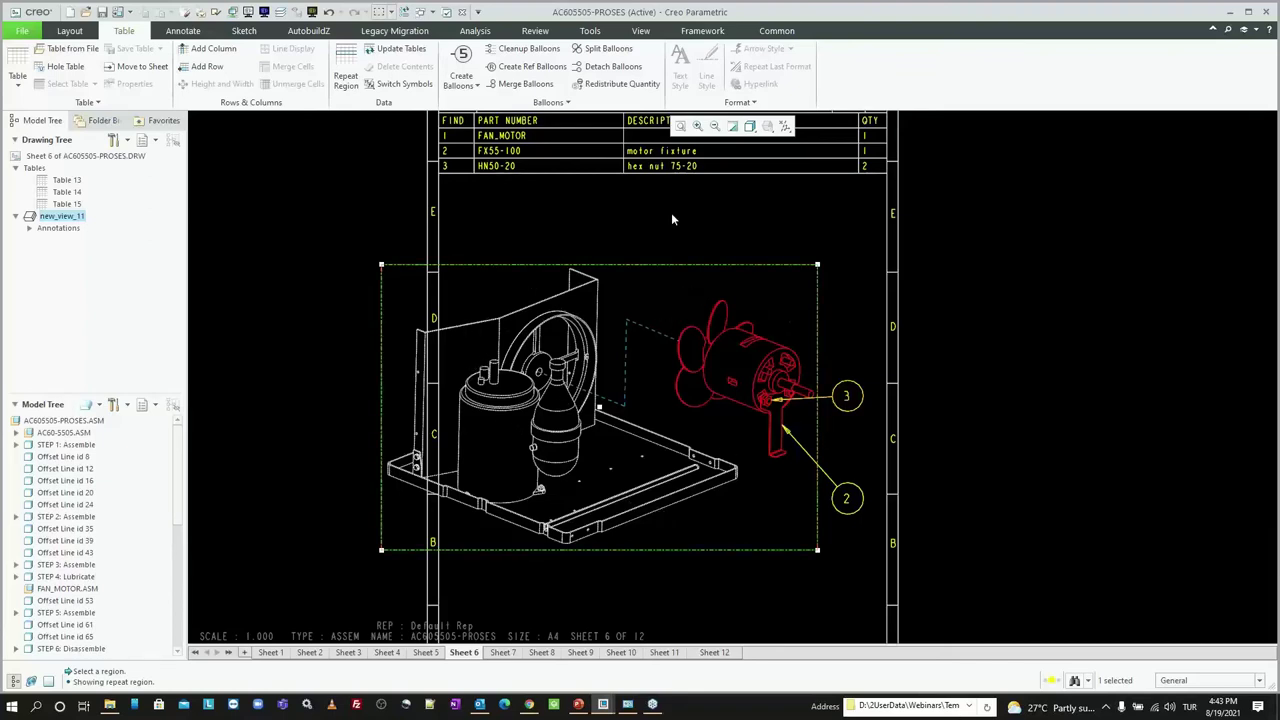
{"action": "scroll", "coordinate": [637, 300], "scroll_direction": "down", "scroll_amount": 1}
{"action": "scroll", "coordinate": [637, 295], "scroll_direction": "down", "scroll_amount": 1}
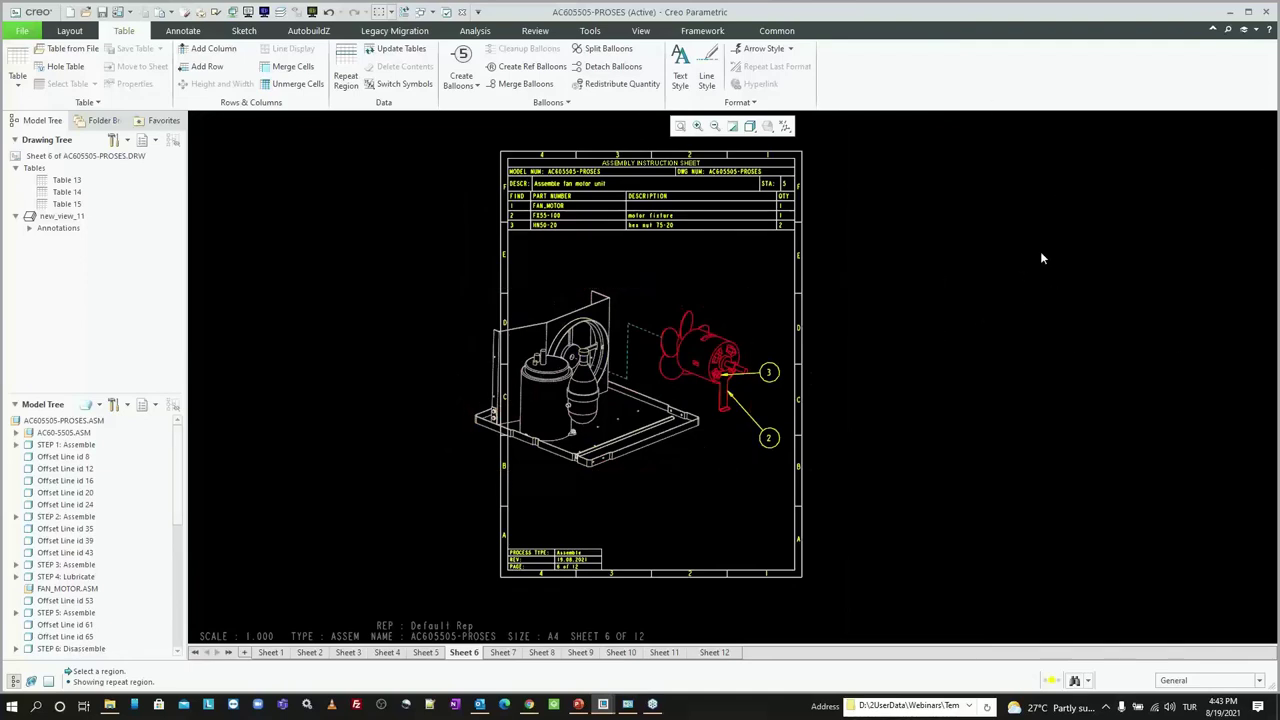
{"action": "scroll", "coordinate": [717, 314], "scroll_direction": "up", "scroll_amount": 1}
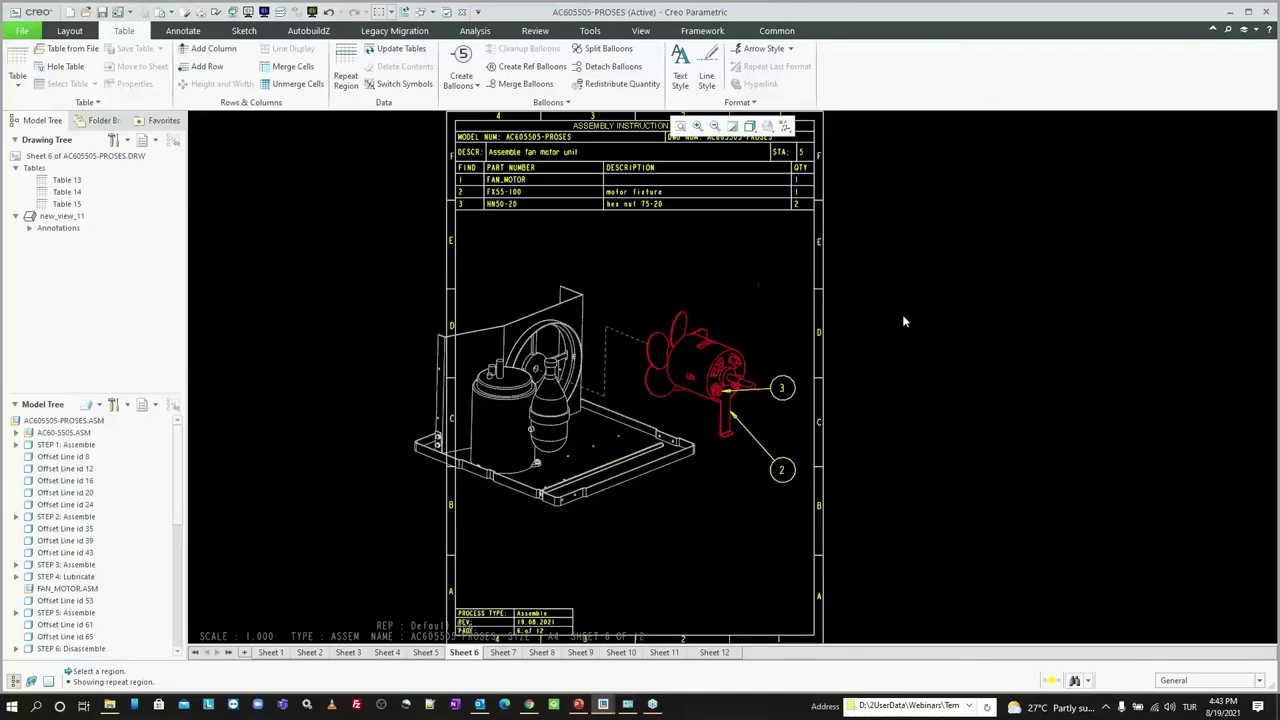
{"action": "scroll", "coordinate": [941, 267], "scroll_direction": "down", "scroll_amount": 1}
{"action": "scroll", "coordinate": [783, 332], "scroll_direction": "up", "scroll_amount": 1}
{"action": "scroll", "coordinate": [707, 280], "scroll_direction": "up", "scroll_amount": 1}
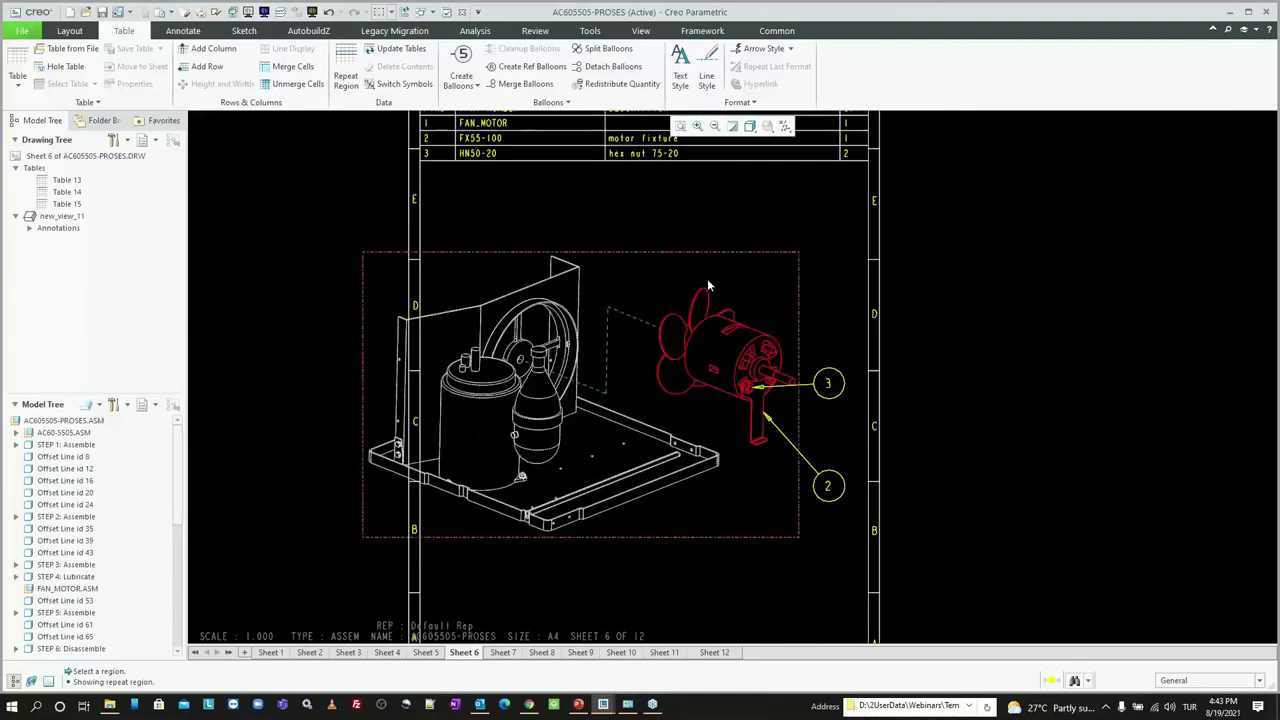
Step: Make Sheet 6's assembly view a partial view with a spline boundary around the fan motor, trimming the compressor side
{"action": "double_click", "coordinate": [715, 265]}
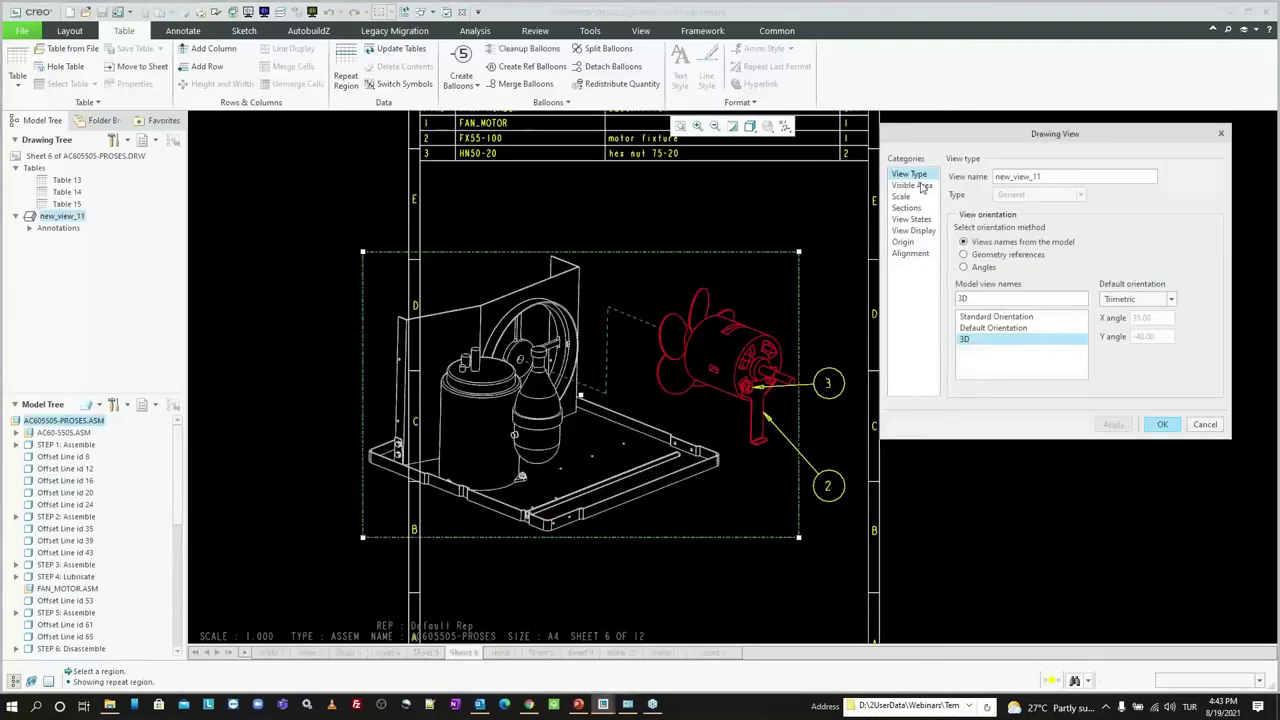
{"action": "left_click", "coordinate": [912, 185]}
{"action": "left_click", "coordinate": [1030, 174]}
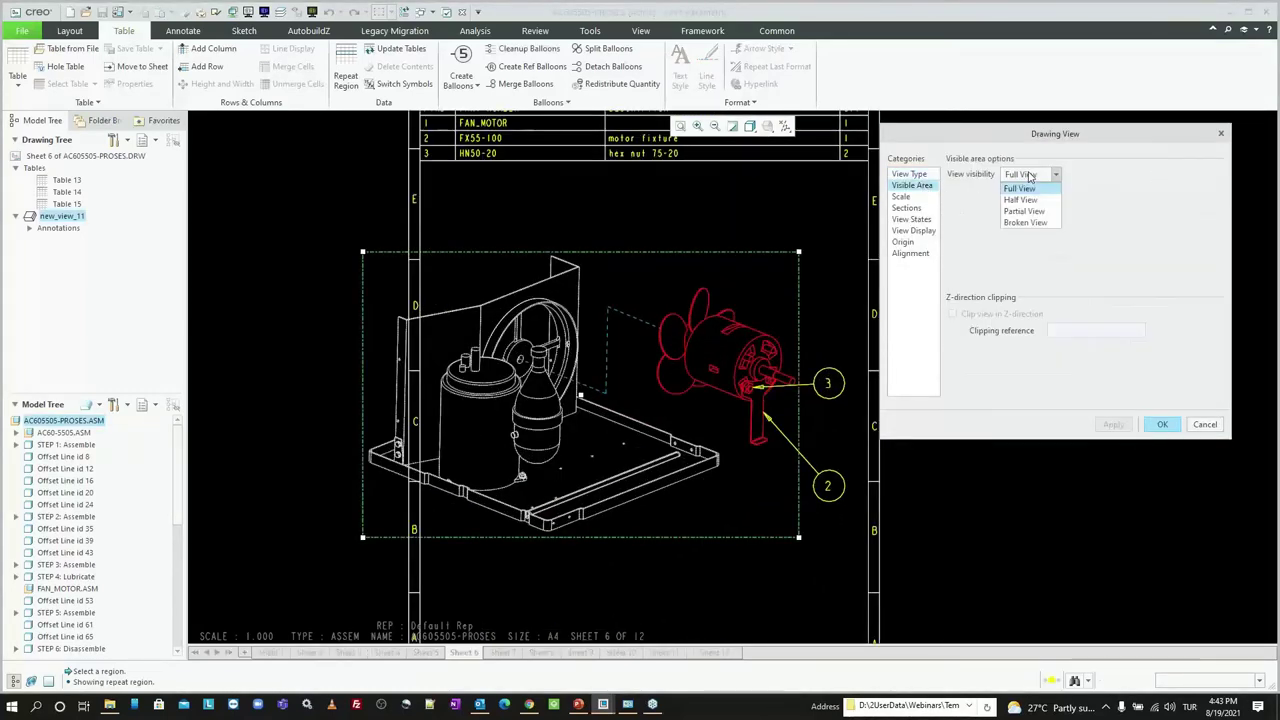
{"action": "left_click", "coordinate": [1034, 213]}
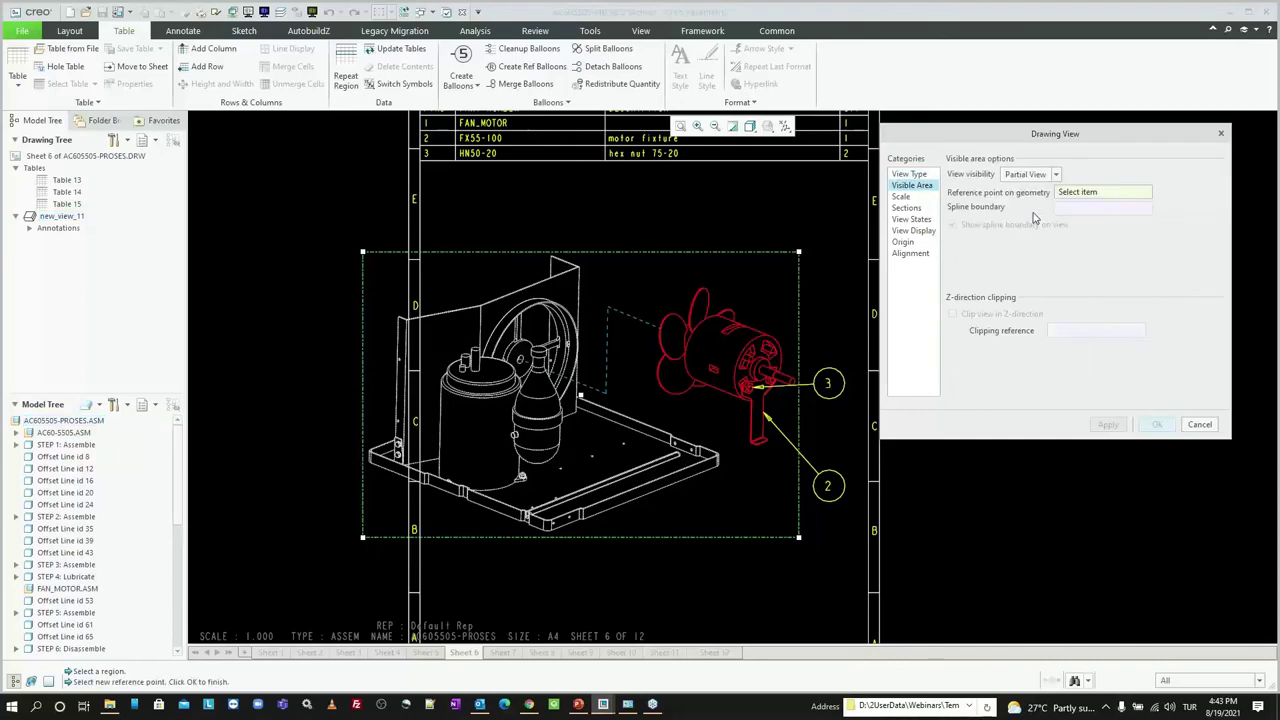
{"action": "left_click", "coordinate": [692, 328]}
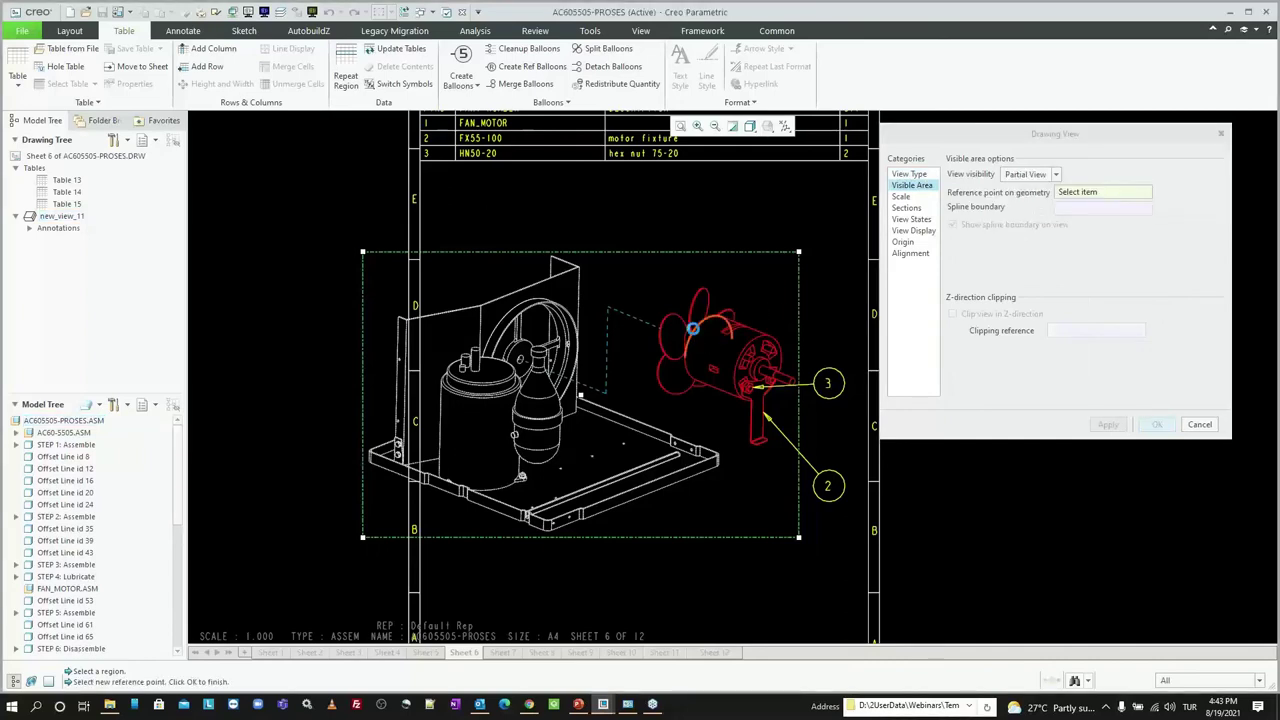
{"action": "left_click", "coordinate": [467, 289]}
{"action": "left_click", "coordinate": [462, 384]}
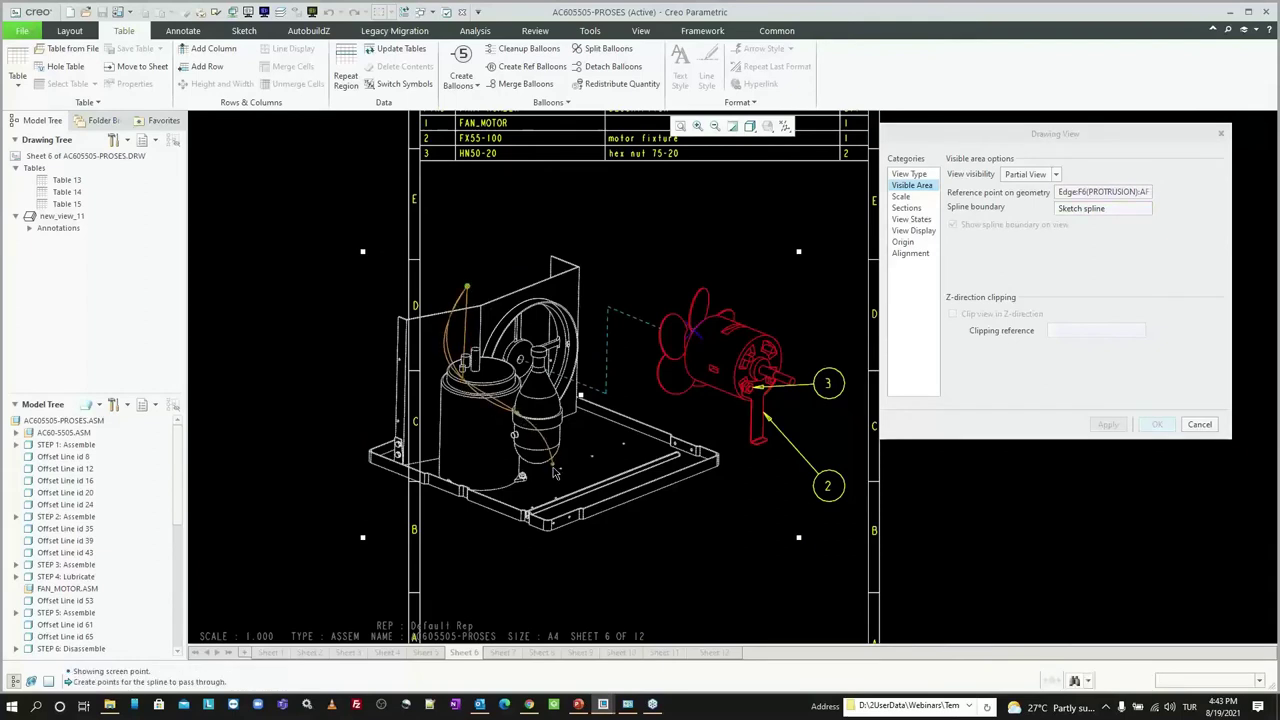
{"action": "left_click", "coordinate": [880, 527]}
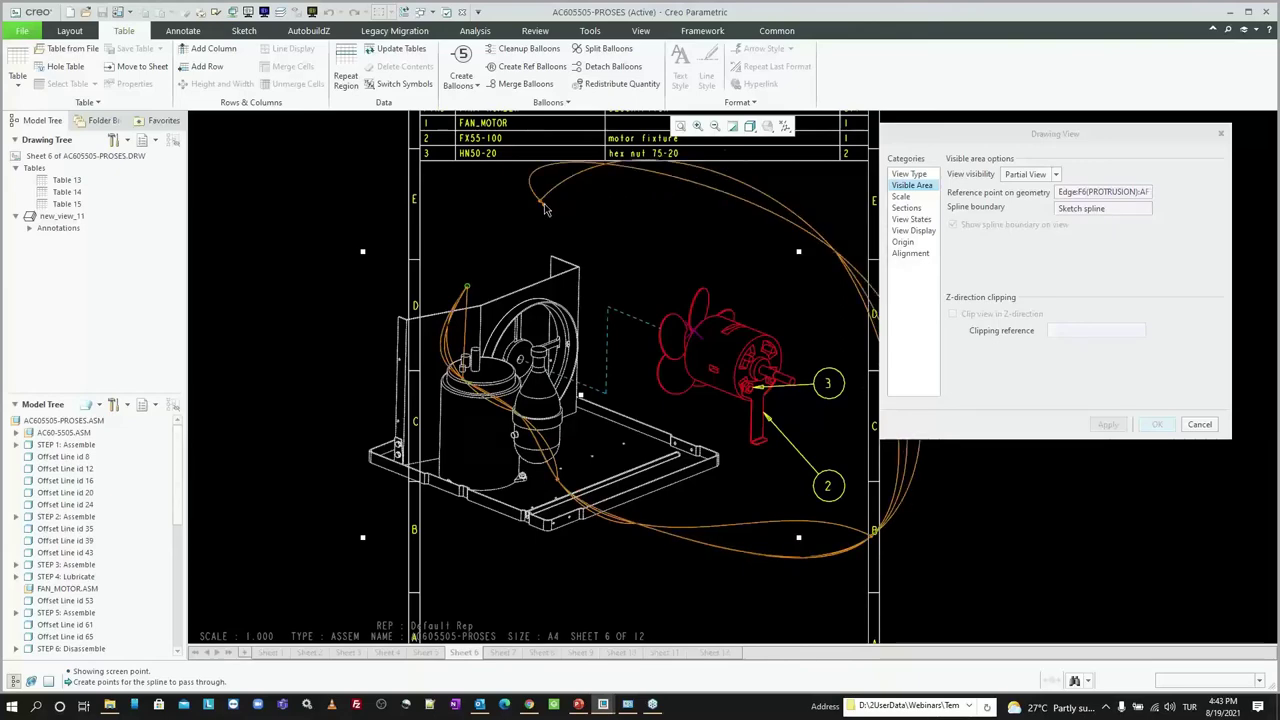
{"action": "middle_click", "coordinate": [545, 207]}
{"action": "left_click", "coordinate": [1157, 424]}
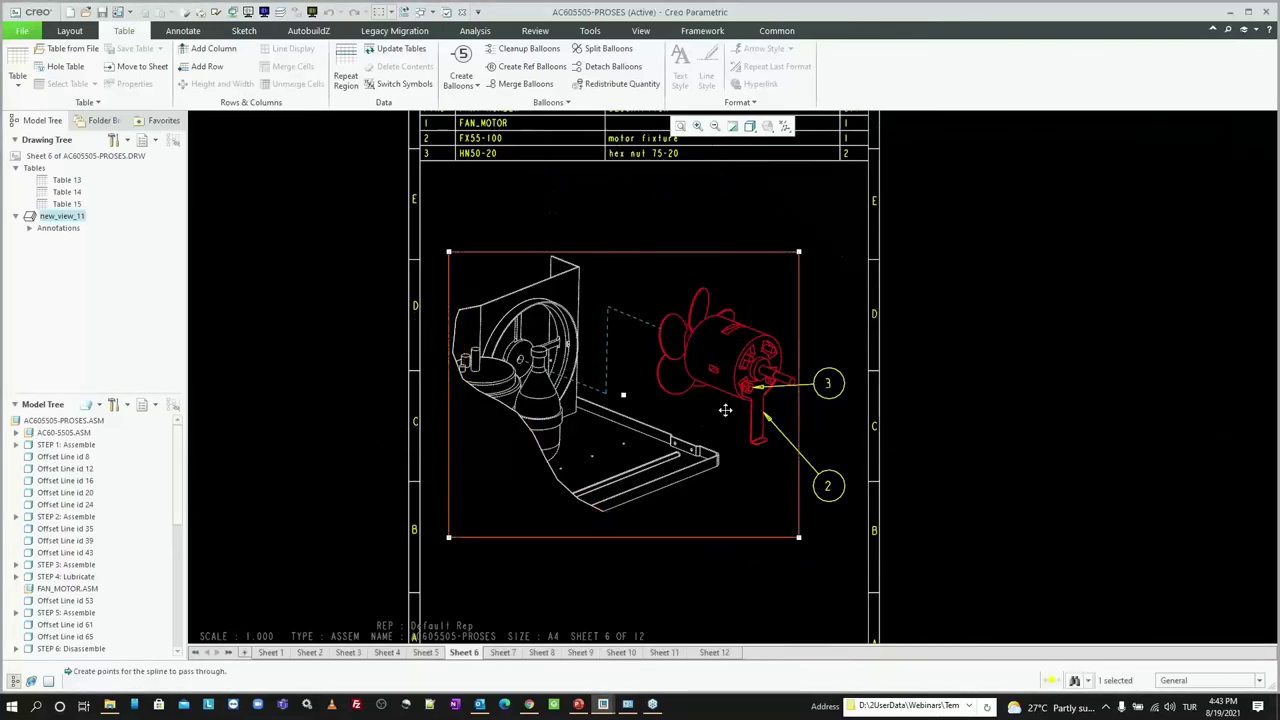
{"action": "left_click", "coordinate": [937, 371]}
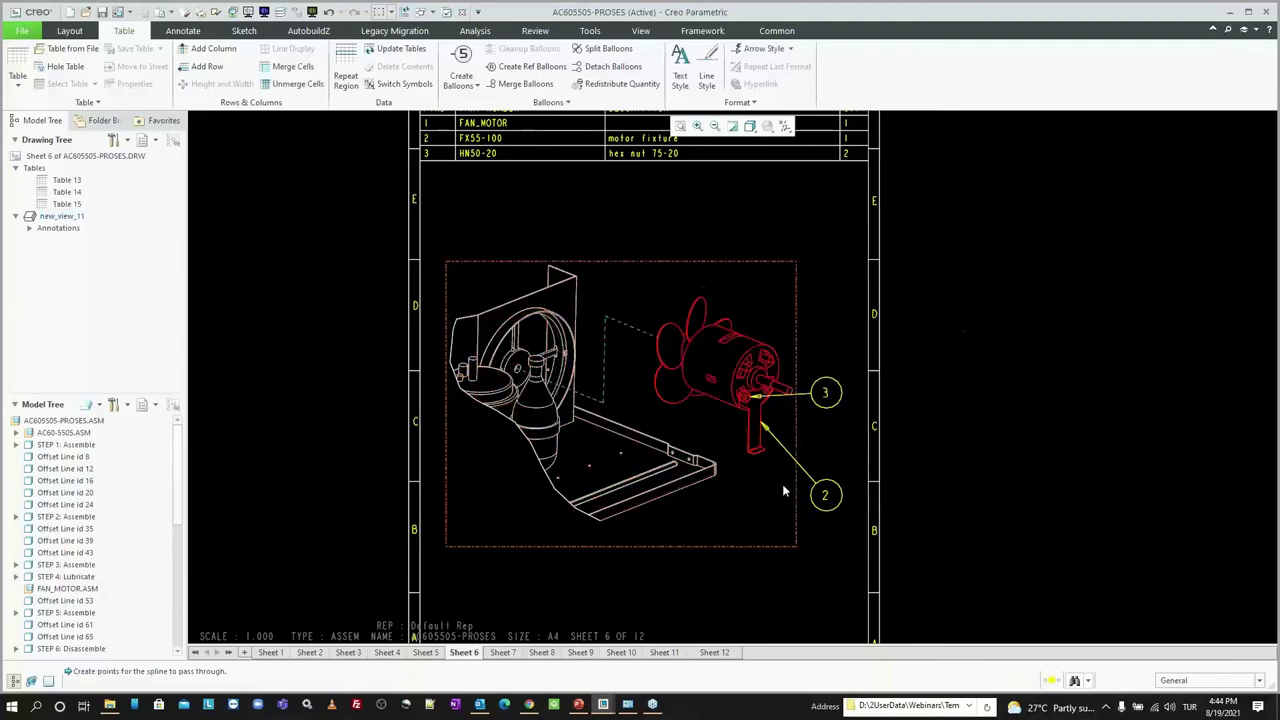
{"action": "scroll", "coordinate": [668, 310], "scroll_direction": "down", "scroll_amount": 1}
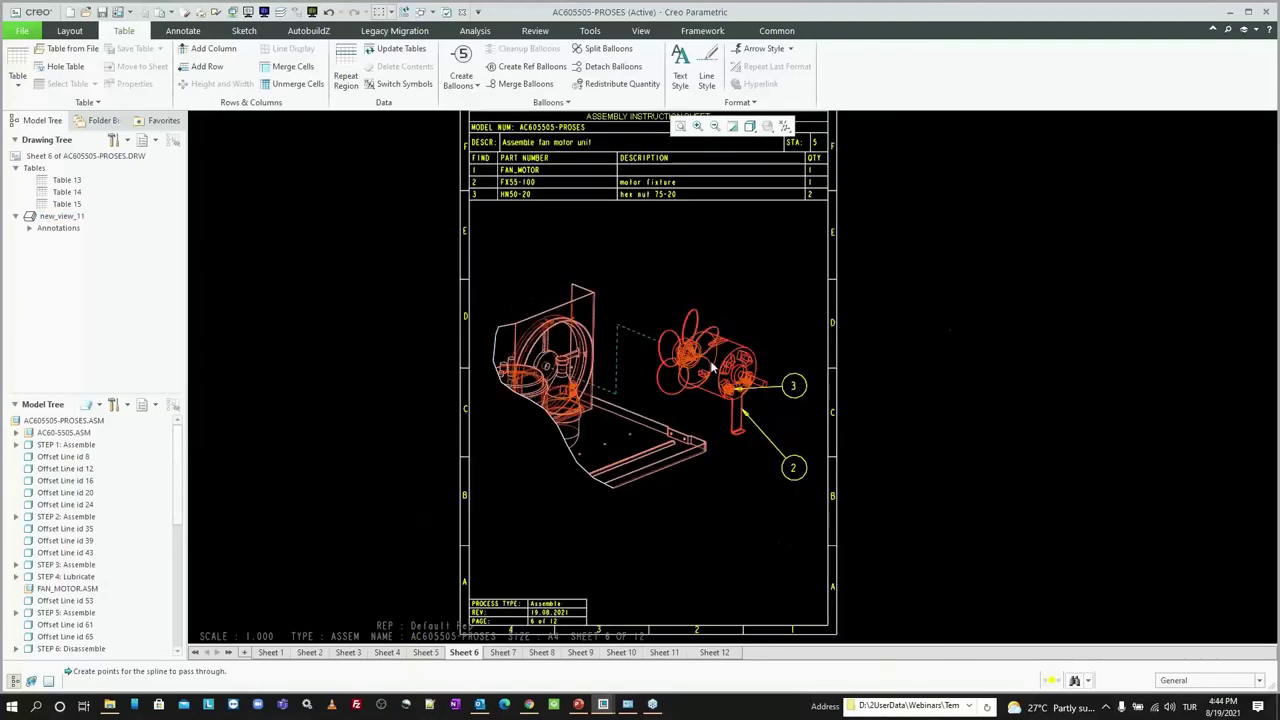
{"action": "scroll", "coordinate": [668, 310], "scroll_direction": "down", "scroll_amount": 1}
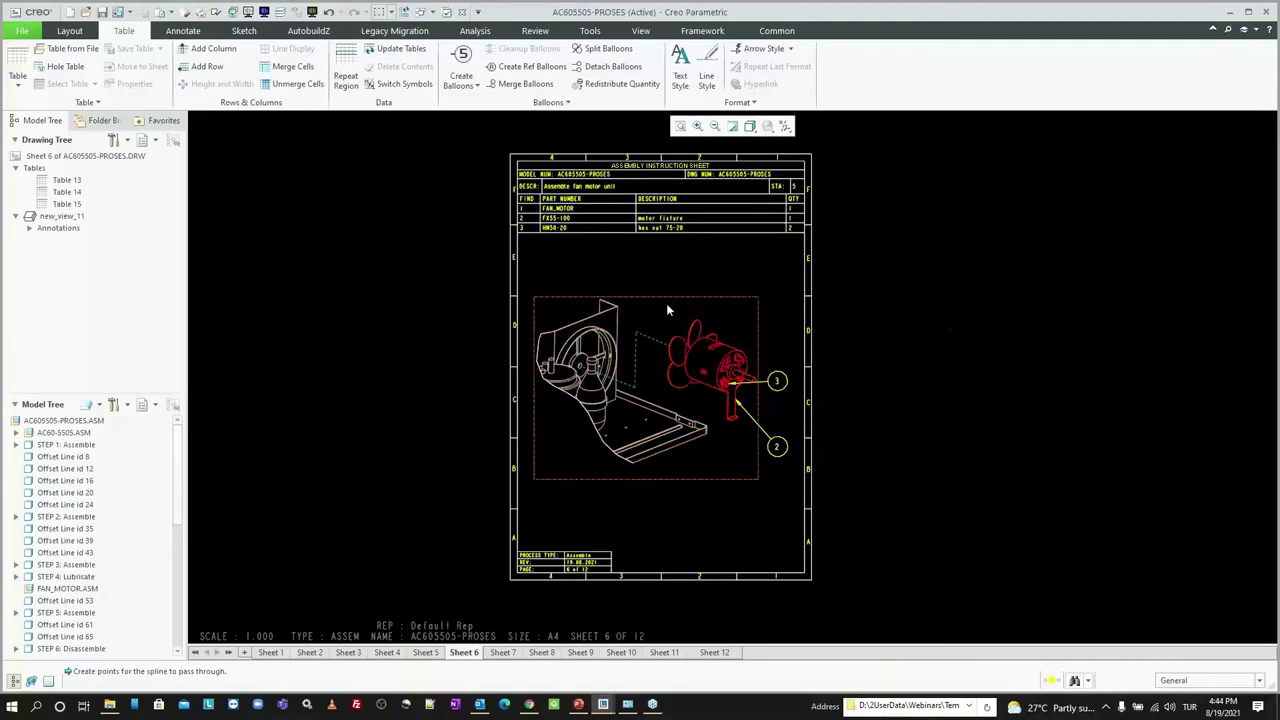
Step: Move via Sheet 7 to Sheet 8 and display balloons 1–3 on the evaporator shroud view
{"action": "left_click", "coordinate": [503, 653]}
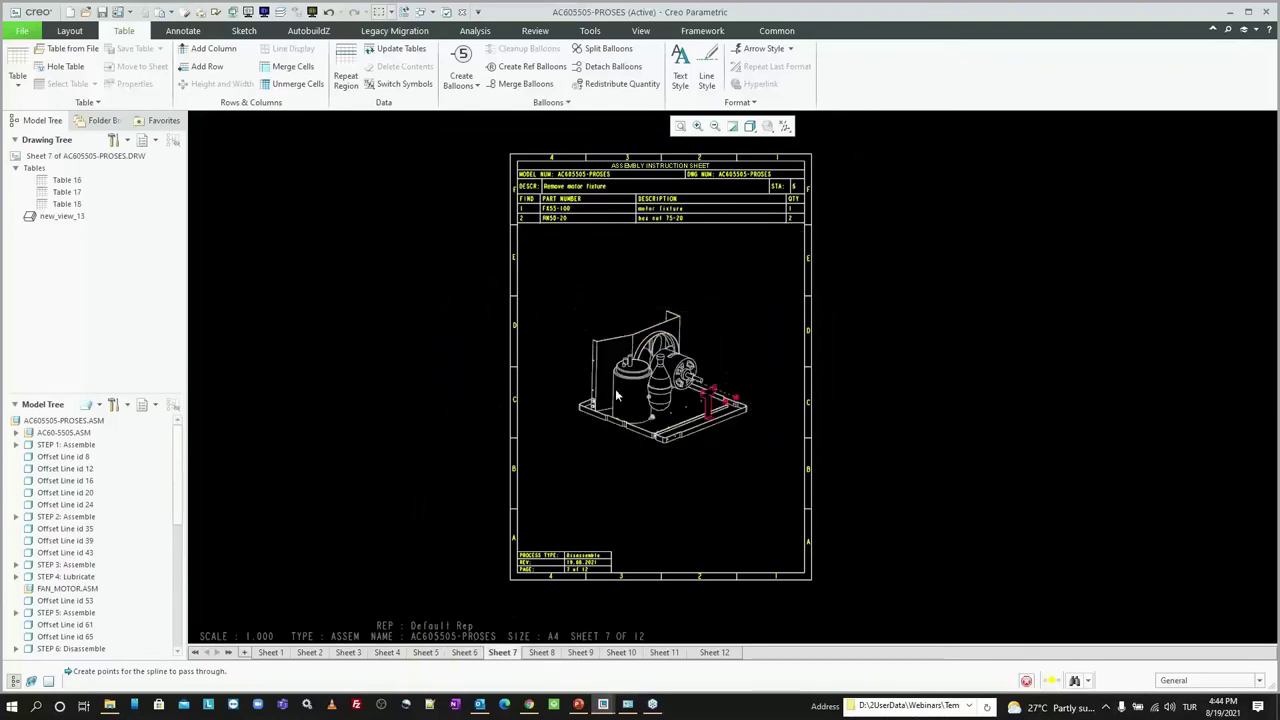
{"action": "scroll", "coordinate": [616, 396], "scroll_direction": "up", "scroll_amount": 1}
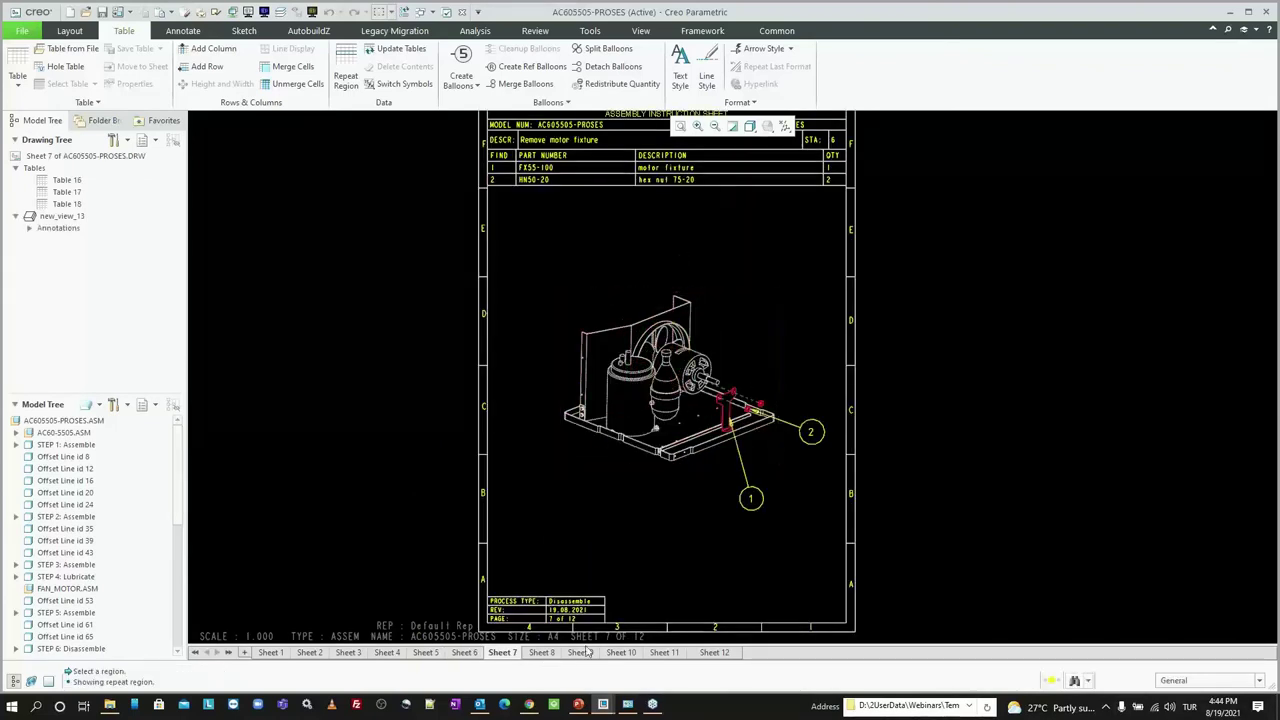
{"action": "left_click", "coordinate": [543, 655]}
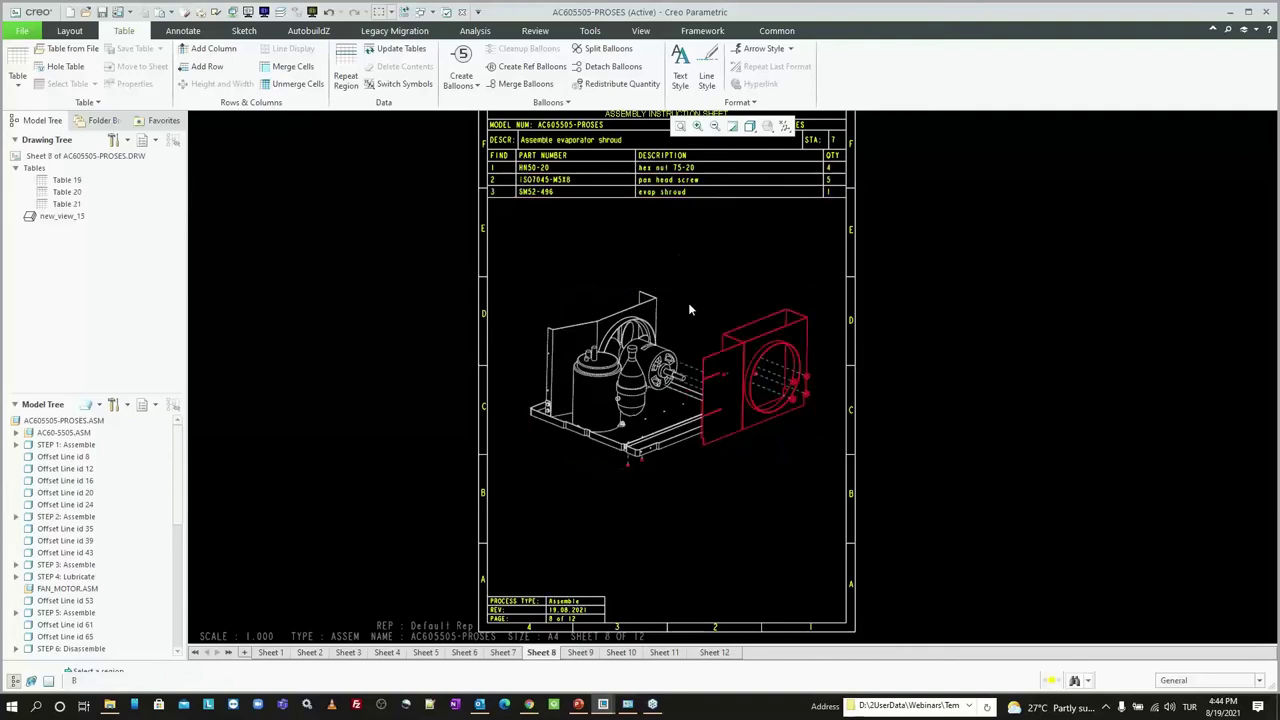
{"action": "left_click", "coordinate": [712, 327]}
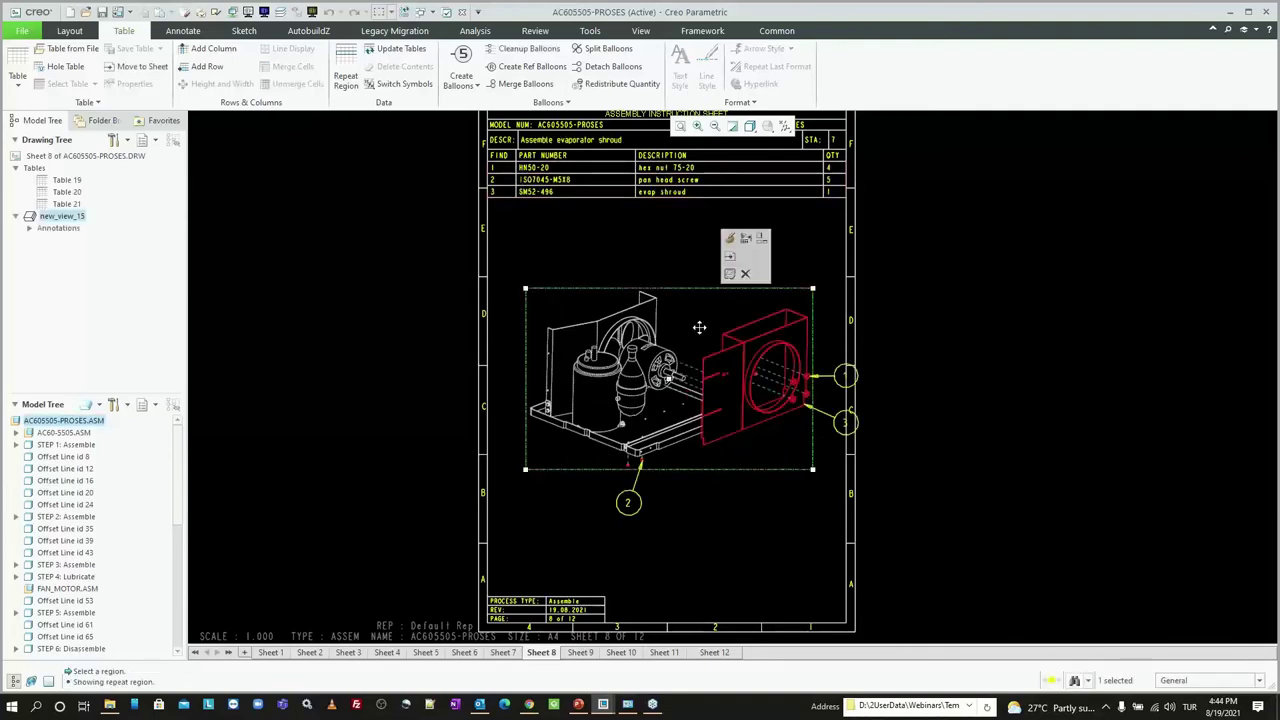
{"action": "left_click", "coordinate": [645, 279]}
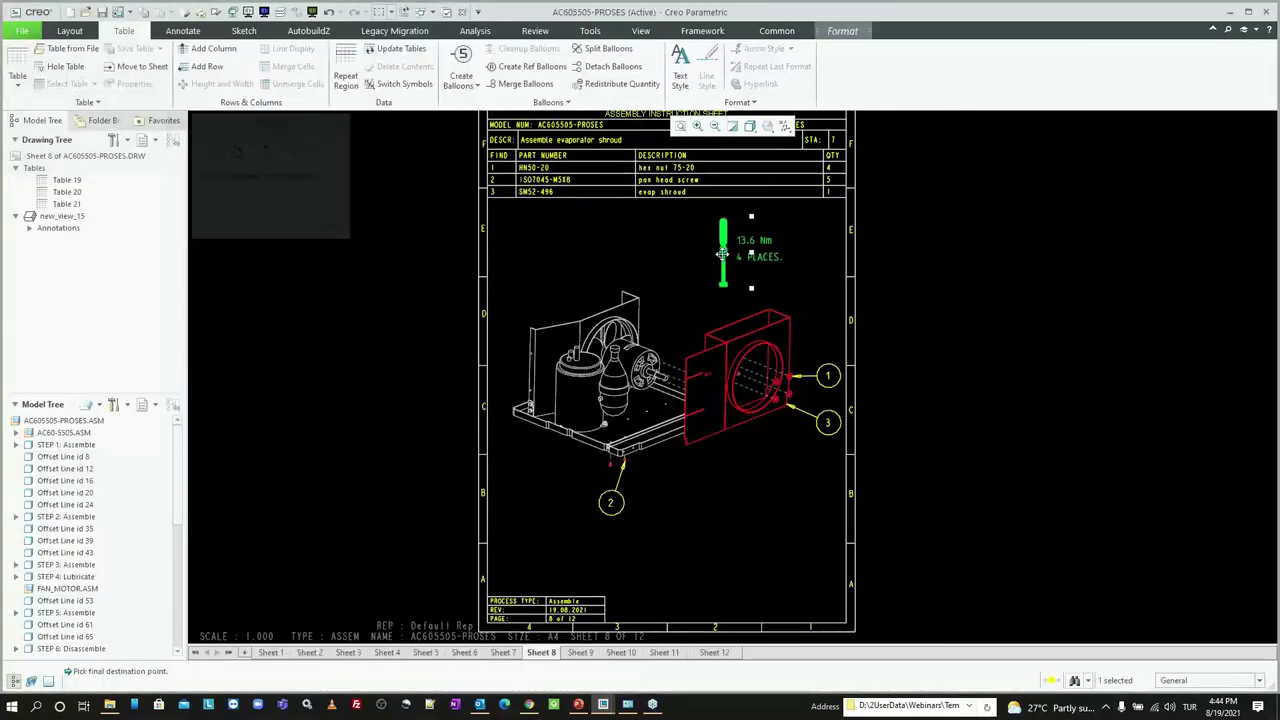
{"action": "scroll", "coordinate": [729, 330], "scroll_direction": "up", "scroll_amount": 2}
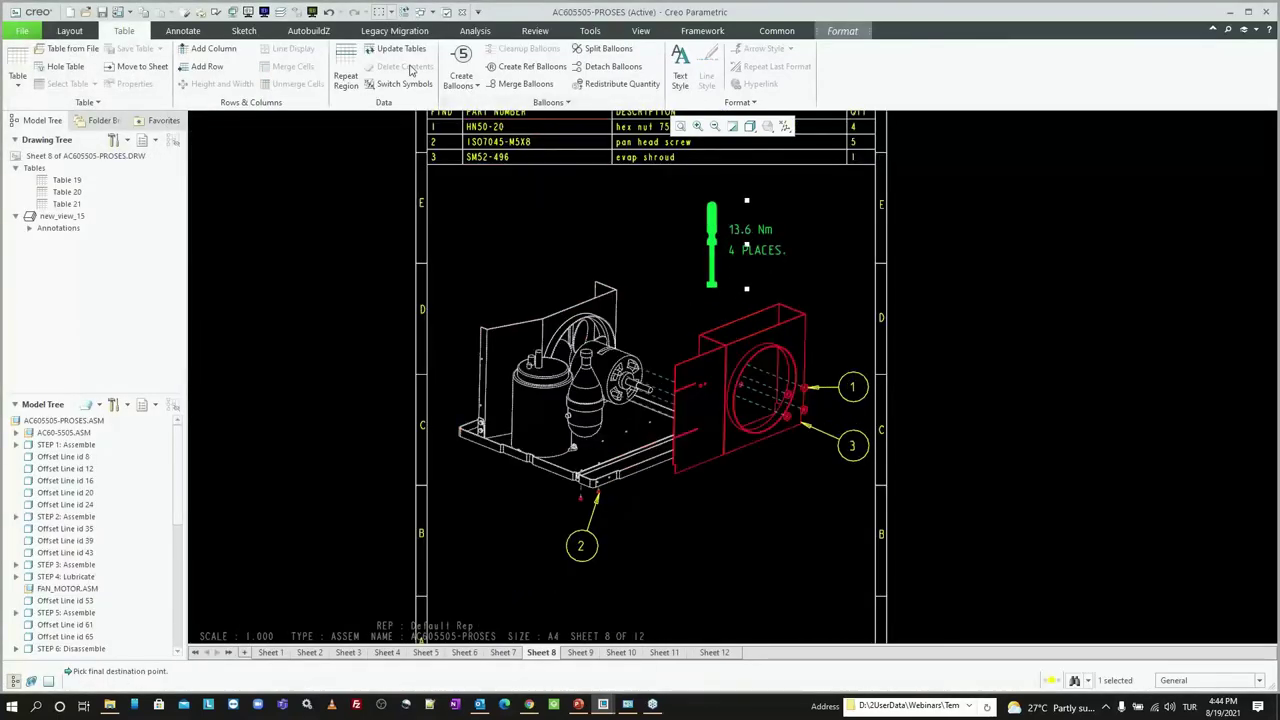
Step: Insert the plhd_drvr_nm custom torque symbol at height 1.5 and angle 180 below the view near balloon 2
{"action": "left_click", "coordinate": [519, 49]}
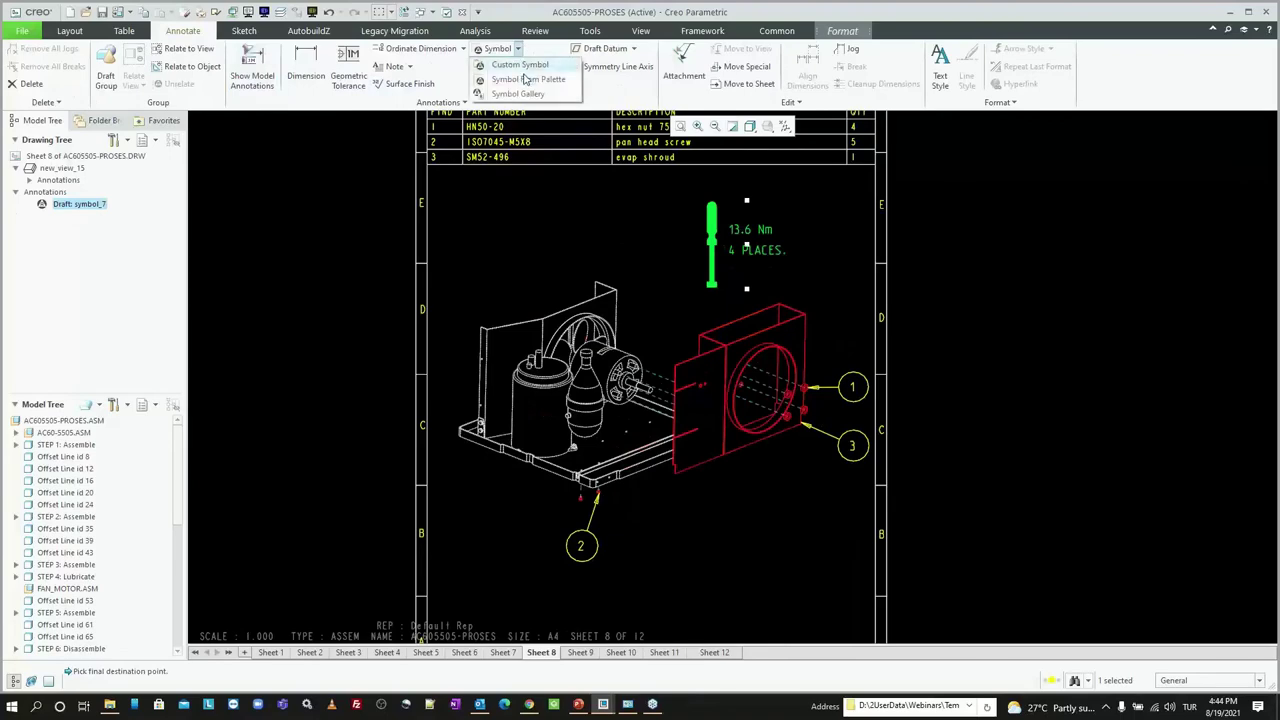
{"action": "left_click", "coordinate": [525, 66]}
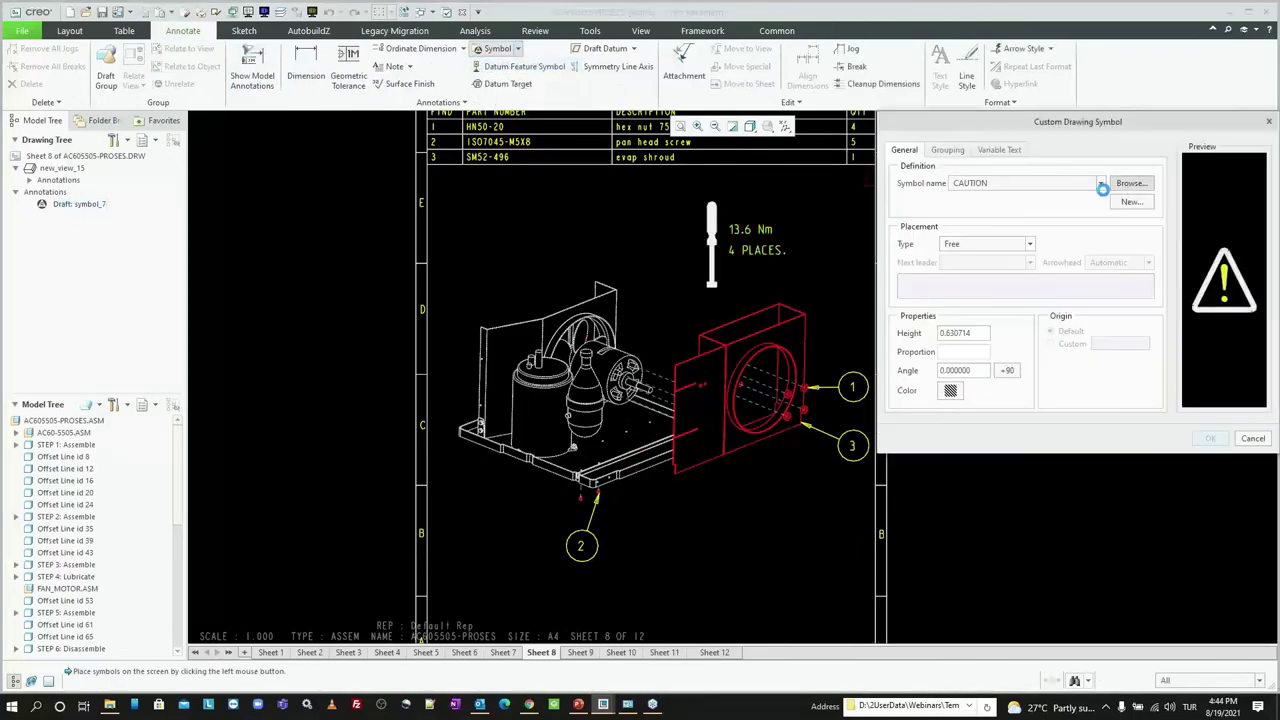
{"action": "left_click", "coordinate": [1130, 184]}
{"action": "left_click", "coordinate": [530, 217]}
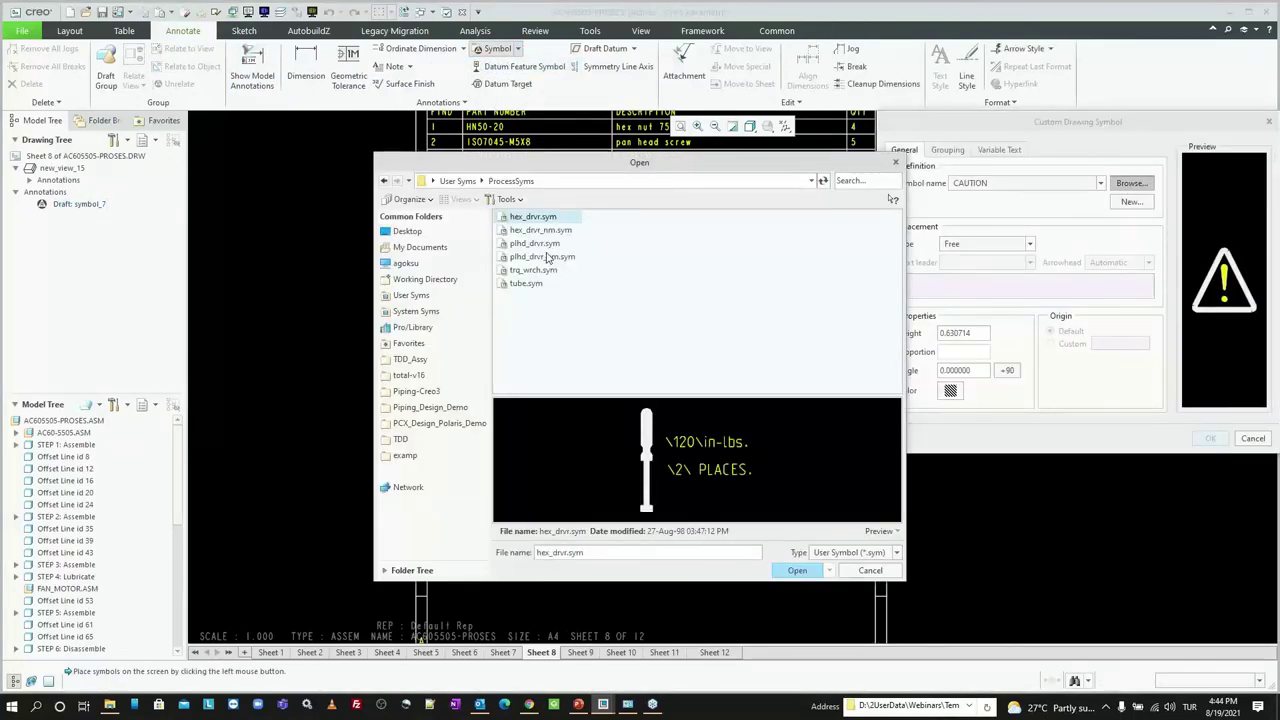
{"action": "double_click", "coordinate": [543, 257]}
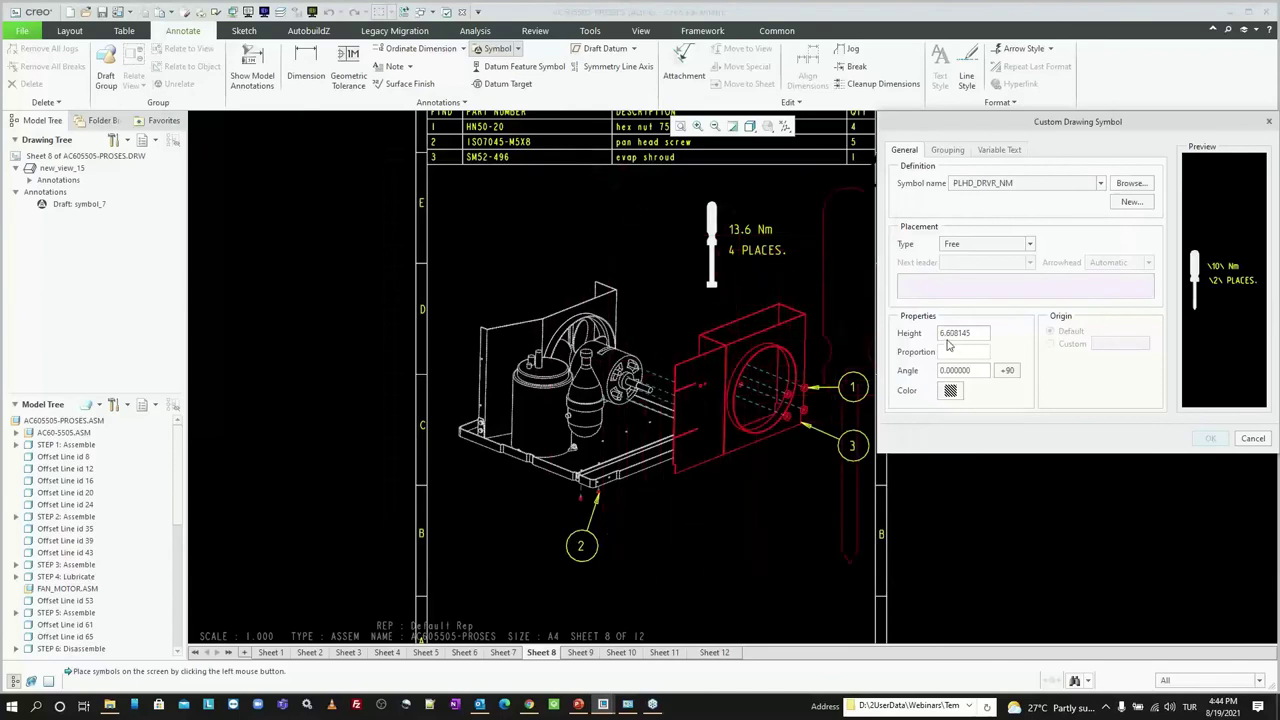
{"action": "type", "text": ".5"}
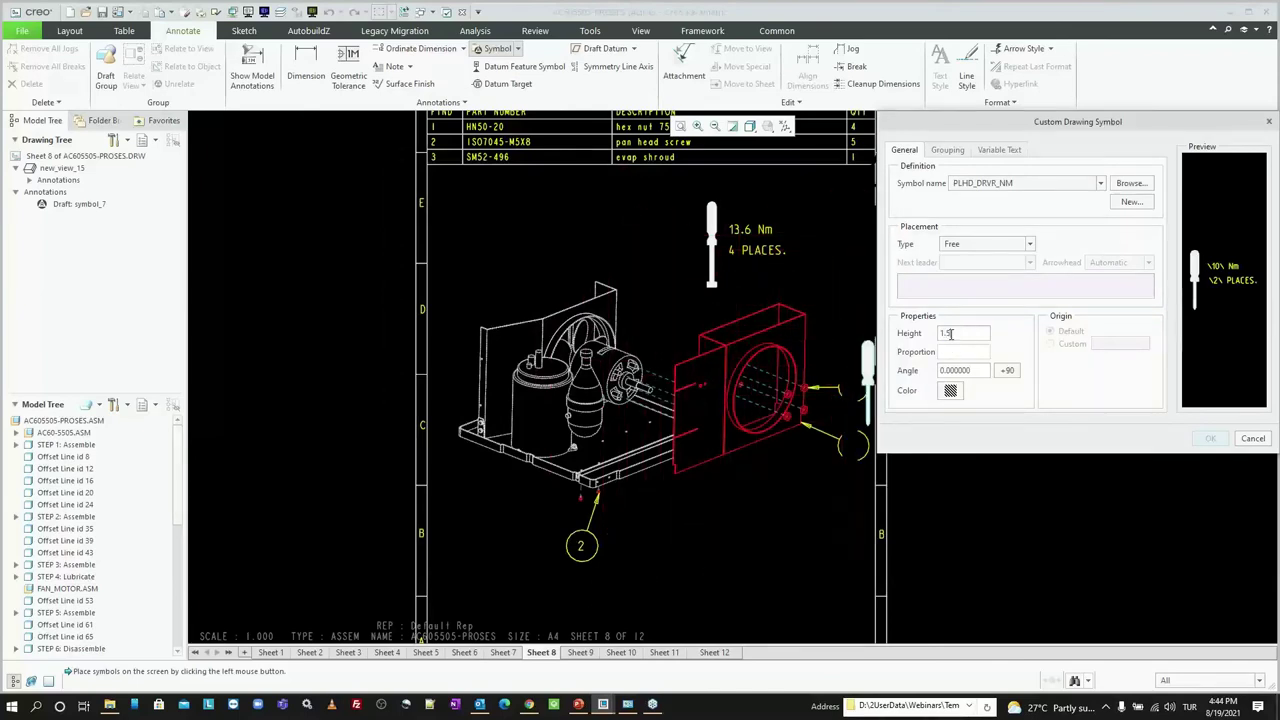
{"action": "left_click", "coordinate": [1008, 371]}
{"action": "left_click", "coordinate": [1008, 371]}
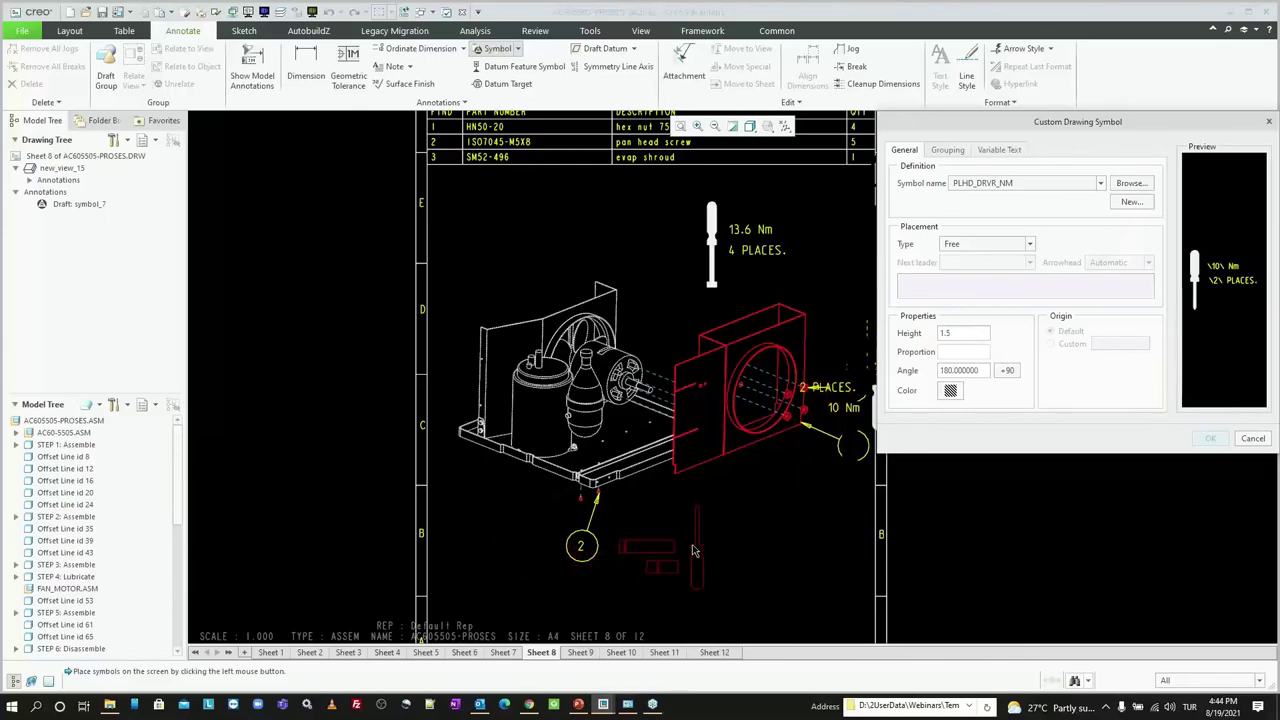
{"action": "left_click", "coordinate": [693, 550]}
{"action": "left_click", "coordinate": [1210, 438]}
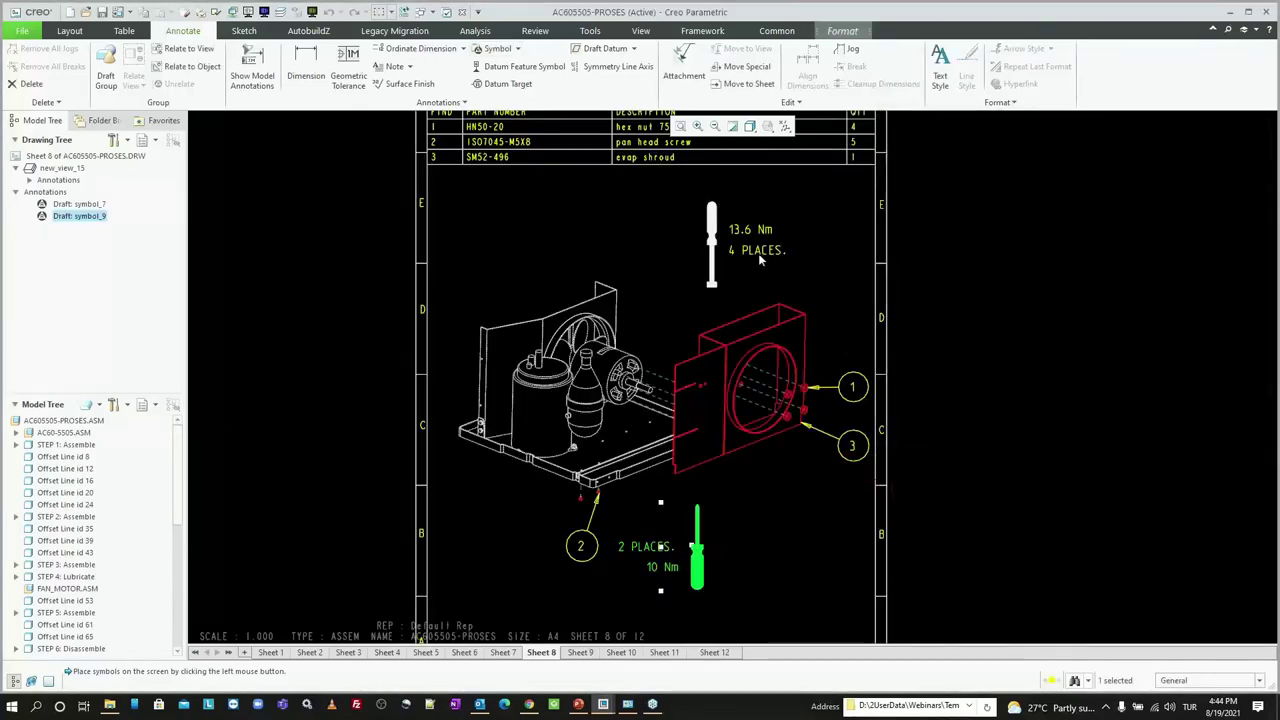
Step: Change the existing torque symbol's value to 17 Nm and nudge it slightly left and down
{"action": "double_click", "coordinate": [755, 226]}
{"action": "left_click", "coordinate": [1019, 154]}
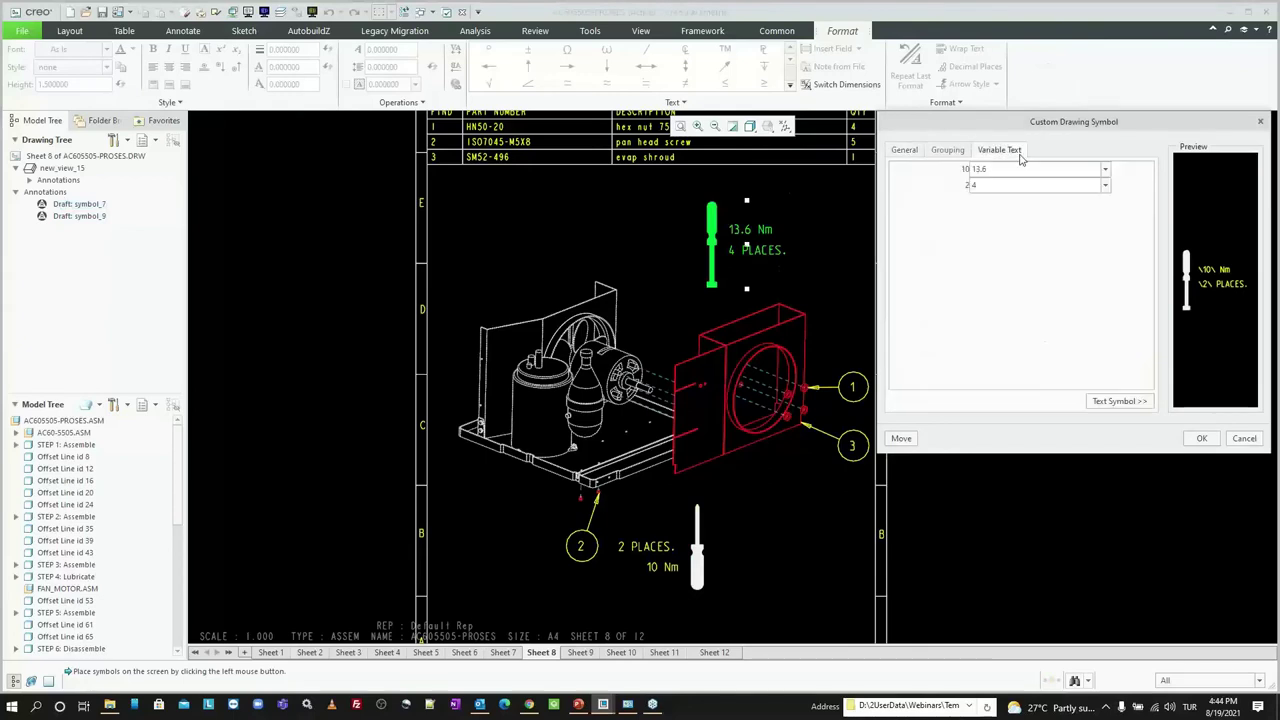
{"action": "type", "text": "17"}
{"action": "left_click", "coordinate": [1108, 368]}
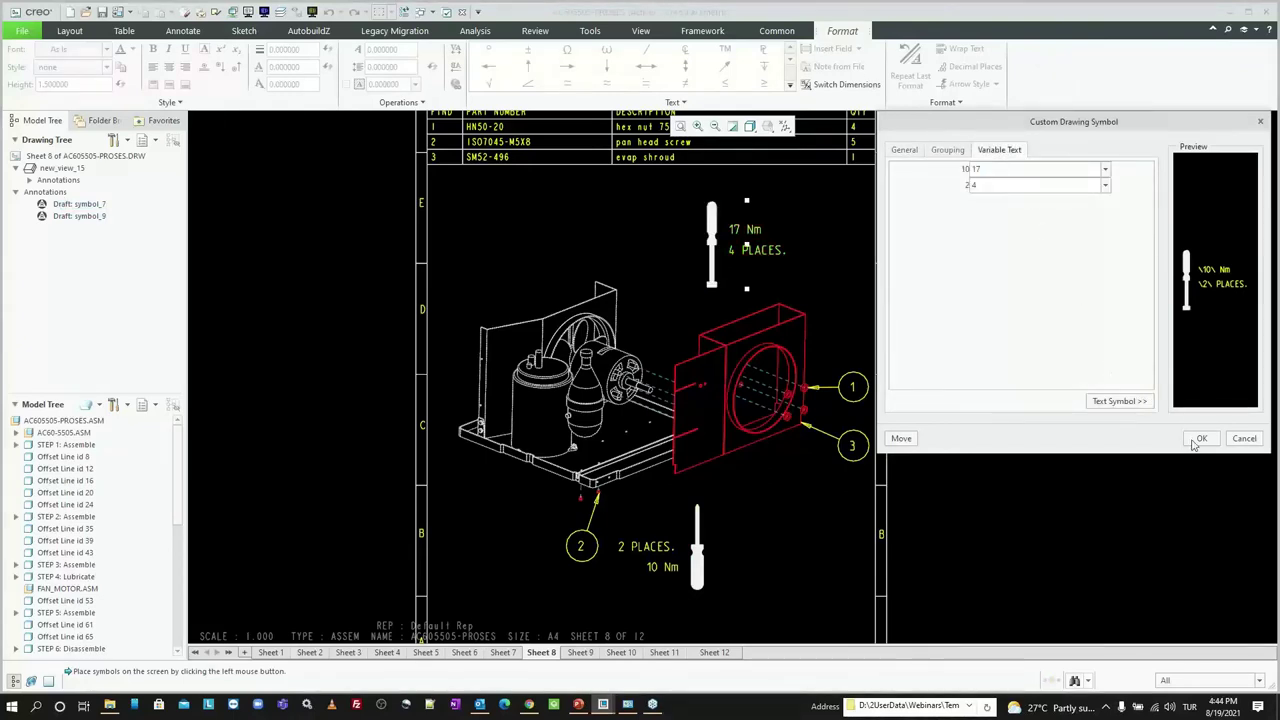
{"action": "left_click", "coordinate": [1200, 439]}
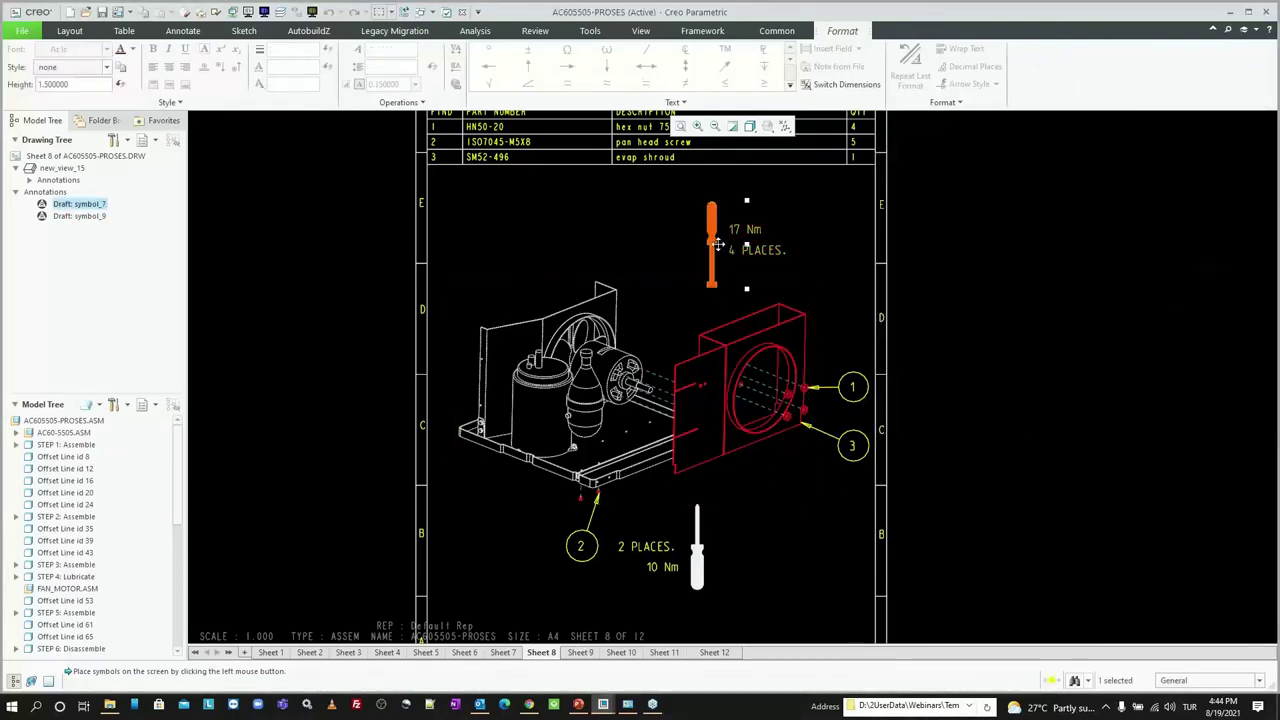
{"action": "left_click_drag", "start_coordinate": [717, 244], "coordinate": [699, 260]}
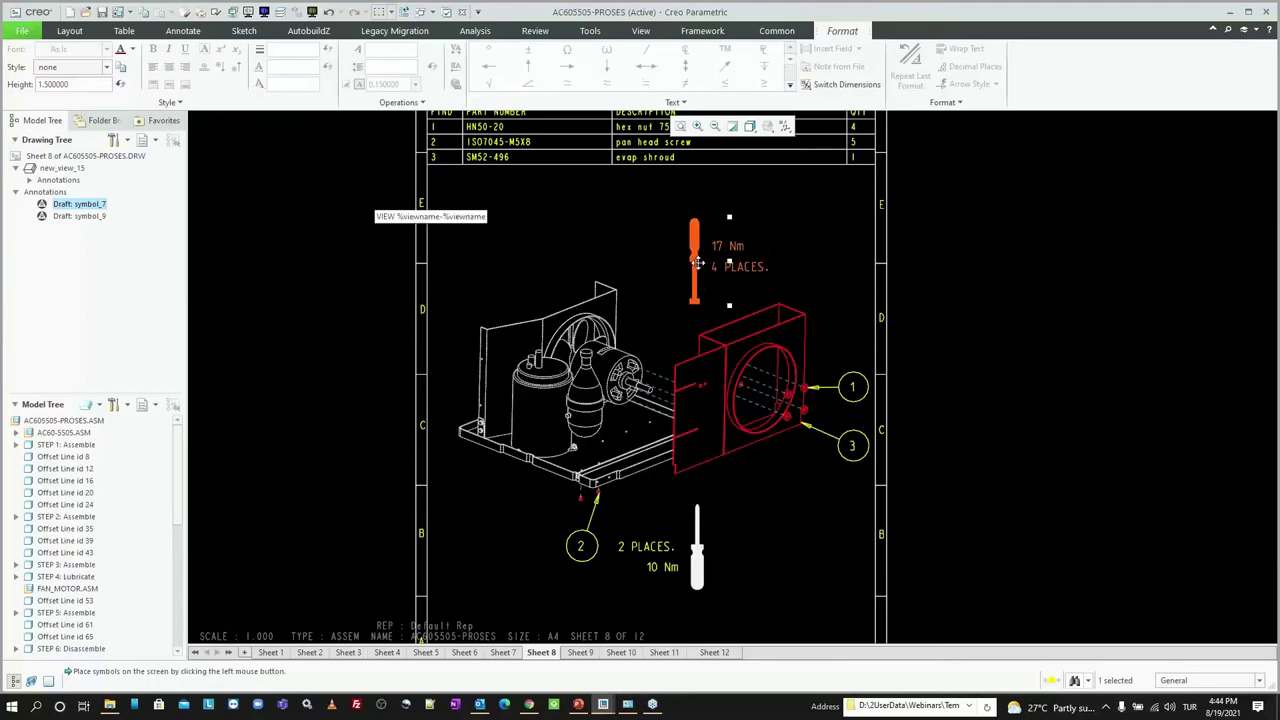
Step: Browse the stored symbol palette, then close it without placing anything
{"action": "left_click", "coordinate": [189, 36]}
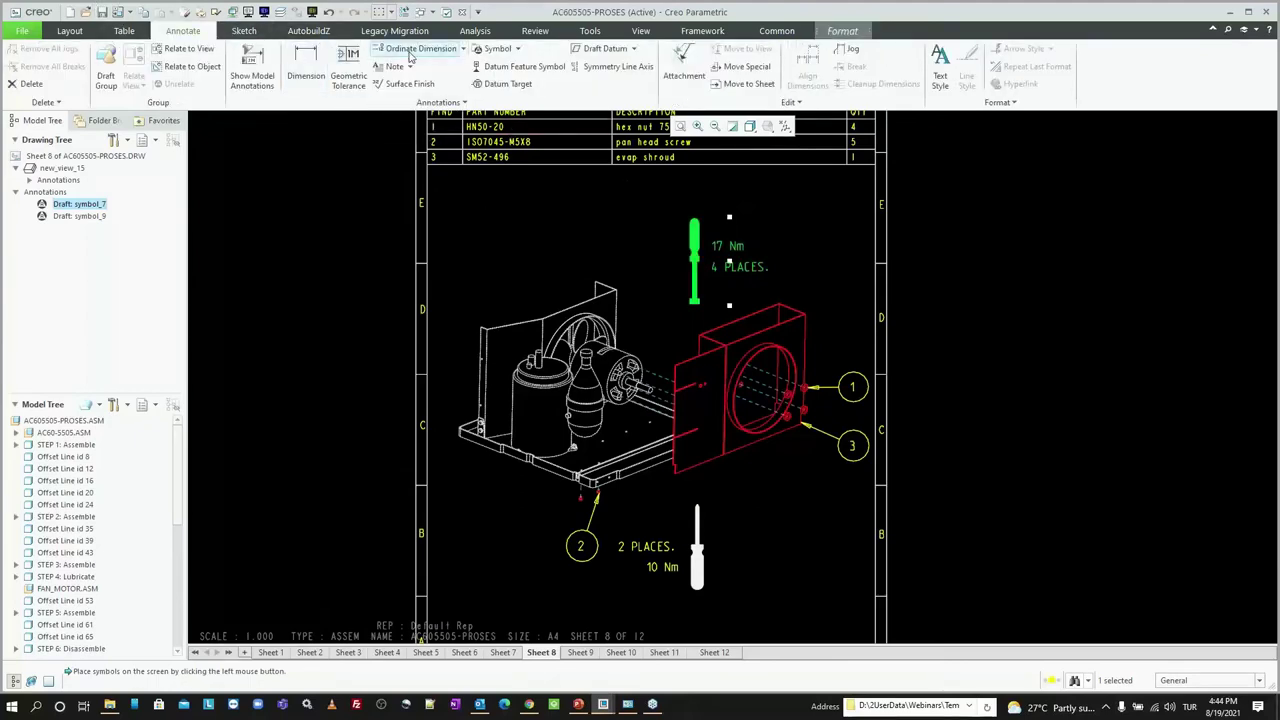
{"action": "left_click", "coordinate": [517, 48]}
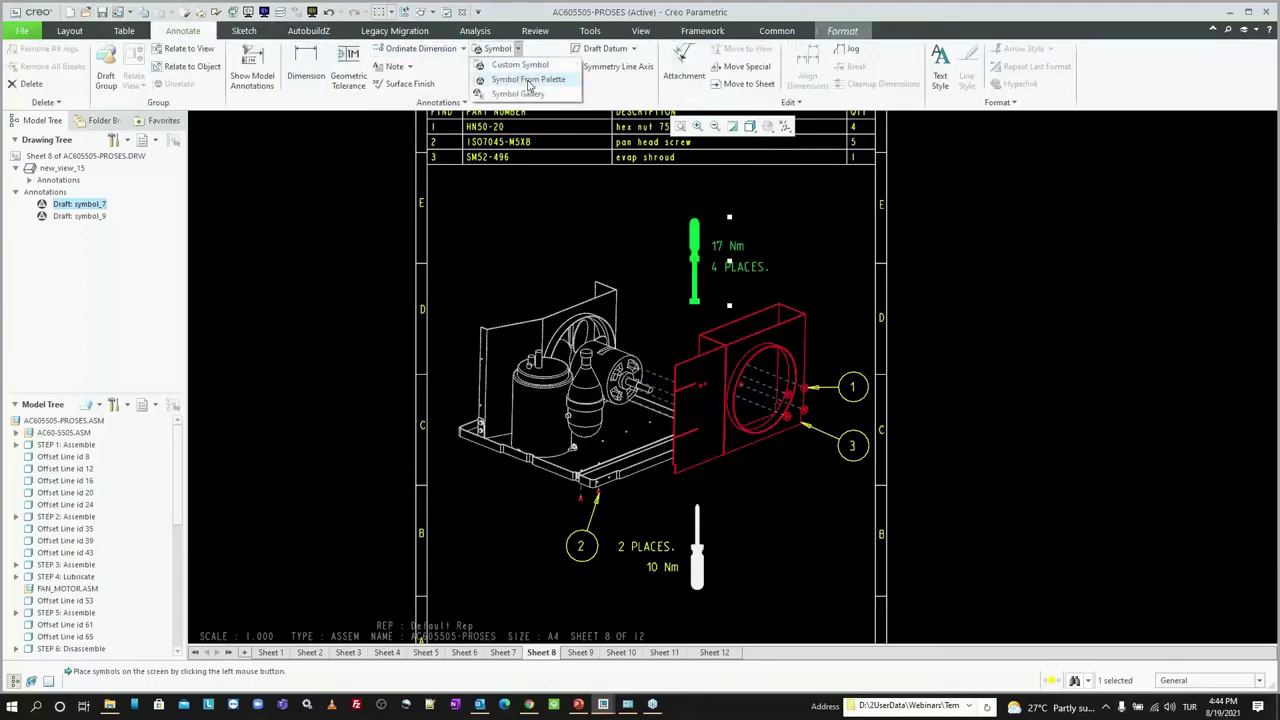
{"action": "left_click", "coordinate": [529, 80]}
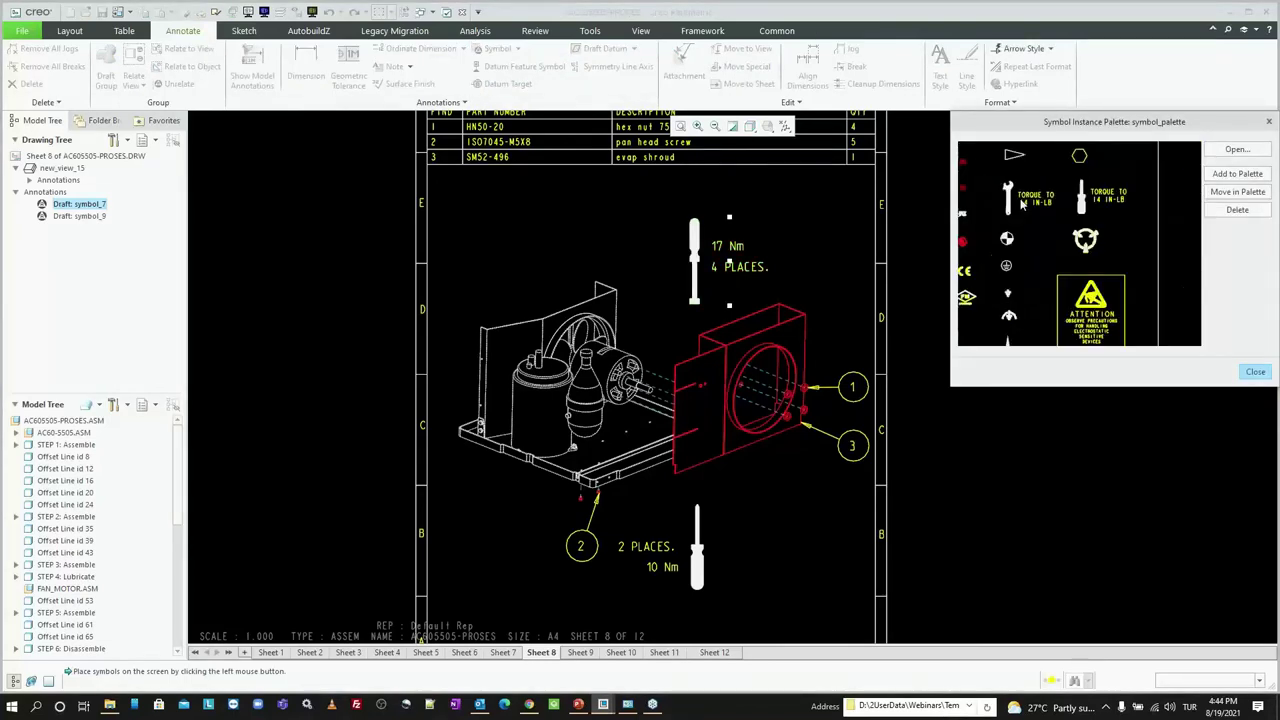
{"action": "scroll", "coordinate": [1021, 203], "scroll_direction": "up", "scroll_amount": 2}
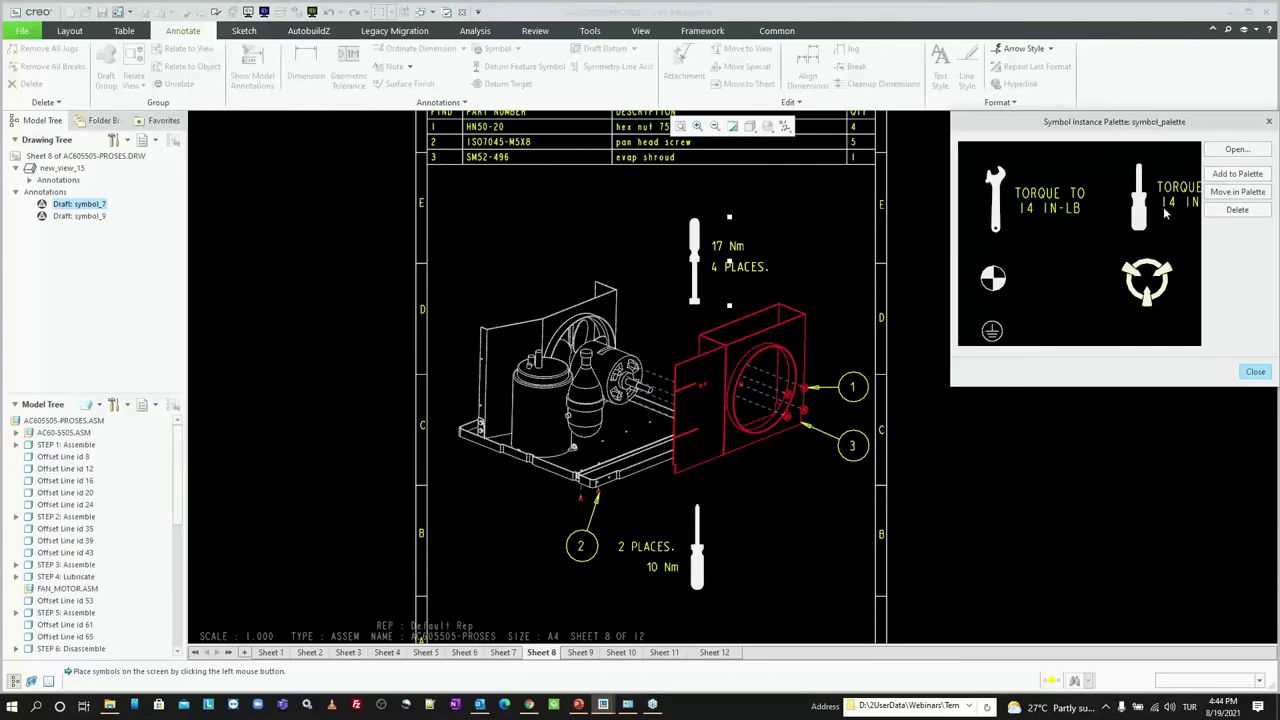
{"action": "scroll", "coordinate": [997, 227], "scroll_direction": "down", "scroll_amount": 1}
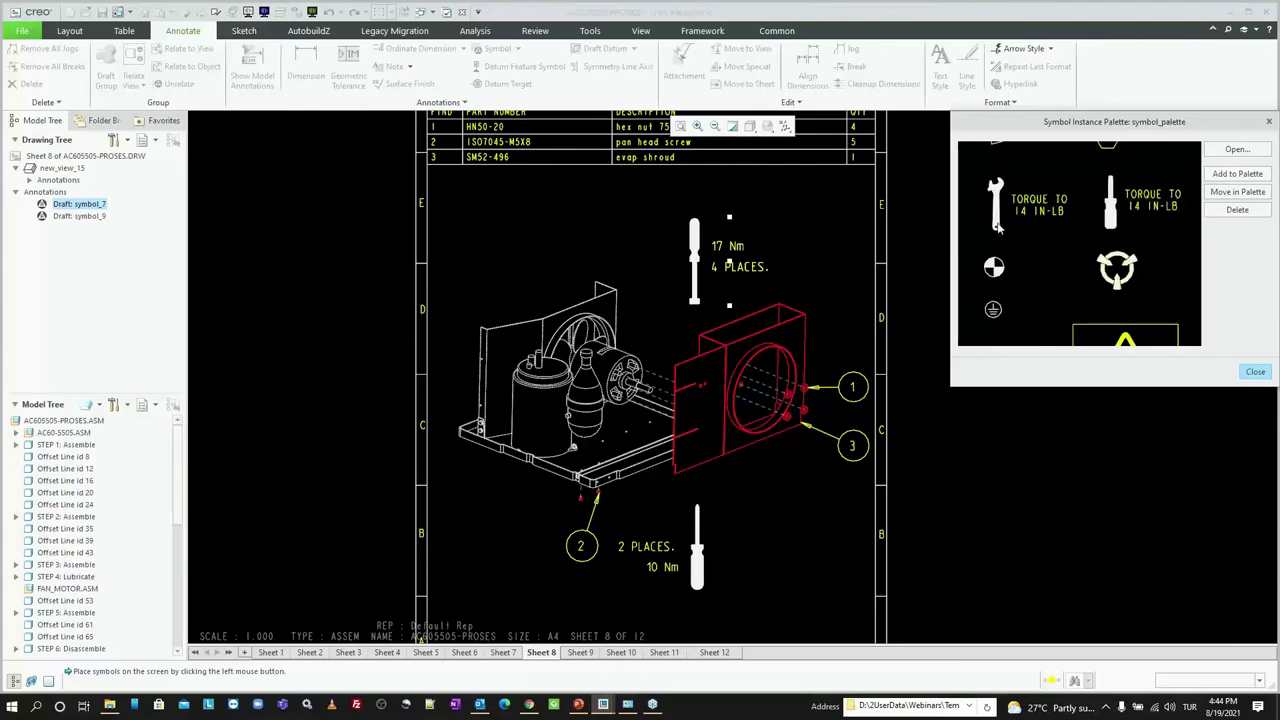
{"action": "left_click", "coordinate": [1254, 373]}
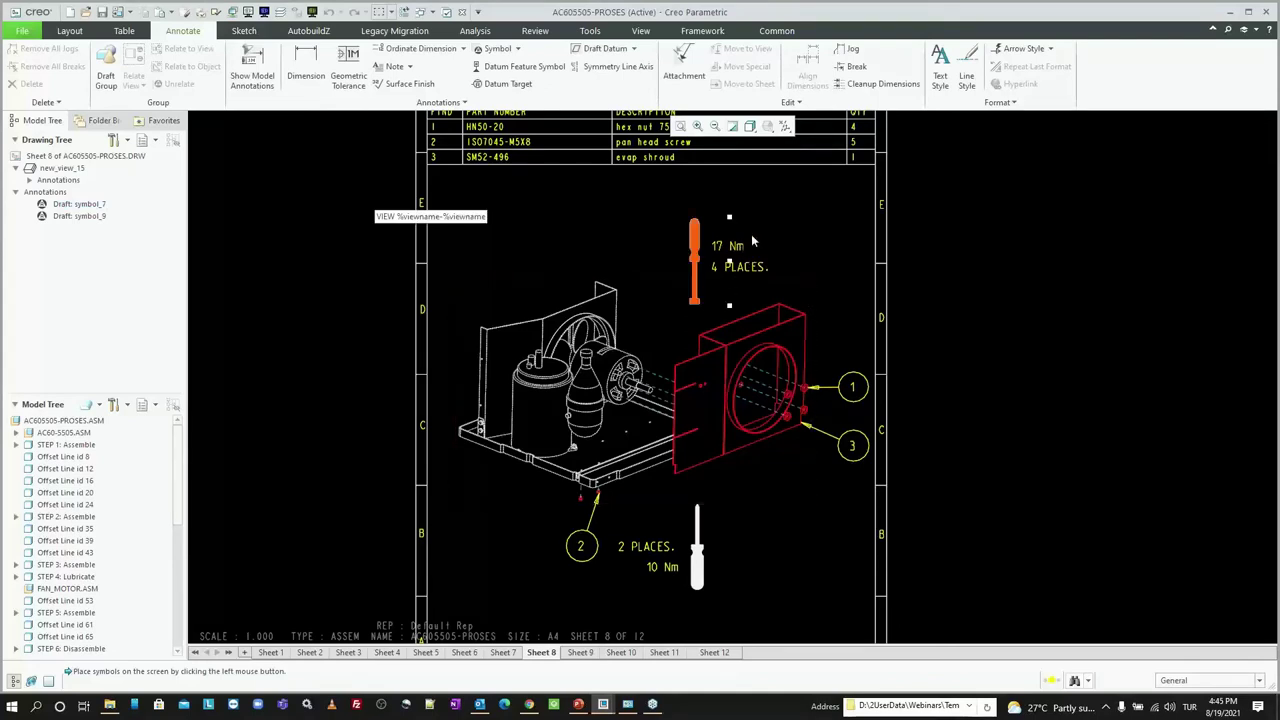
Step: Set the new torque symbol to 5 PLACES and 13.6 Nm, then go to Sheet 9
{"action": "double_click", "coordinate": [693, 567]}
{"action": "left_click", "coordinate": [1001, 151]}
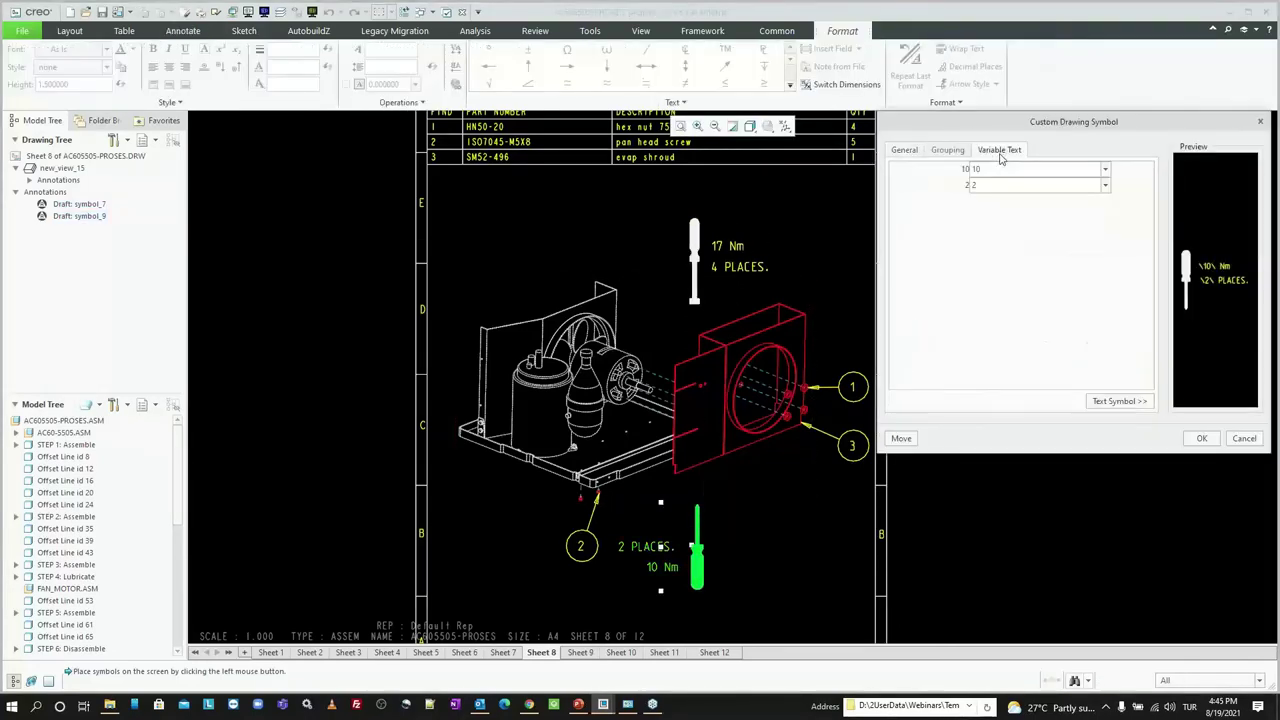
{"action": "type", "text": "5"}
{"action": "left_click", "coordinate": [1005, 175]}
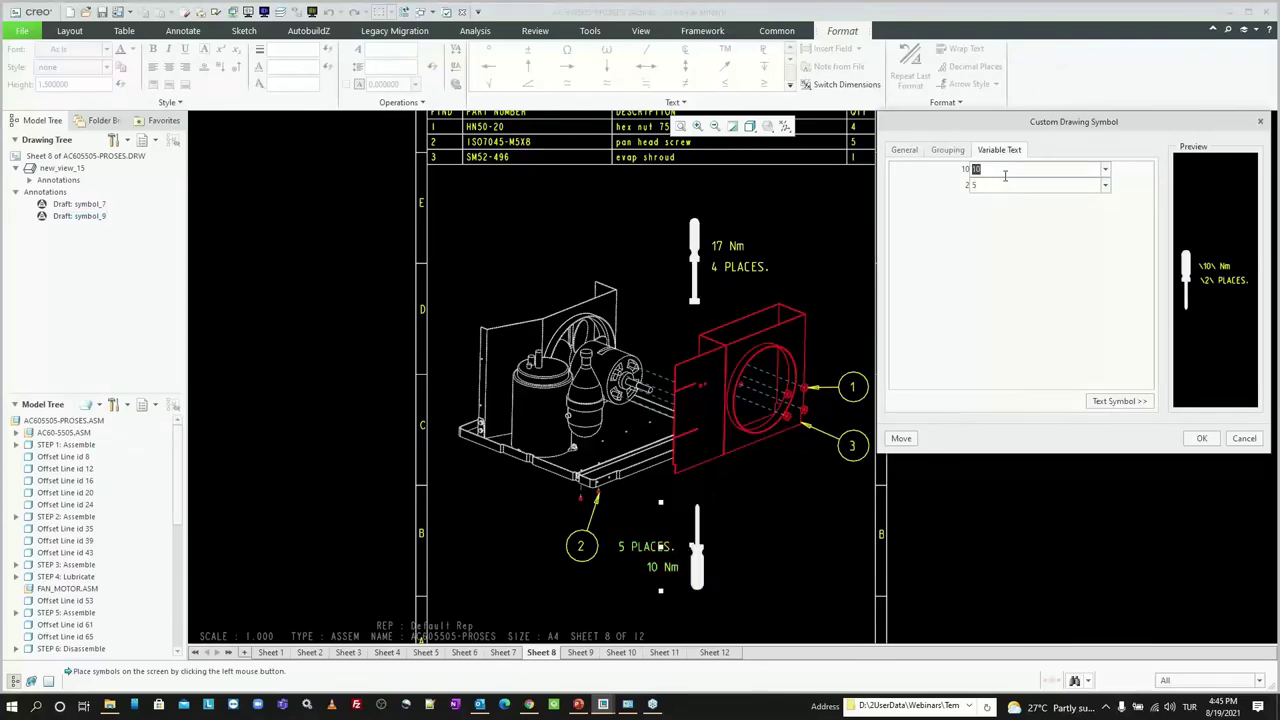
{"action": "type", "text": "13.6"}
{"action": "left_click", "coordinate": [1200, 442]}
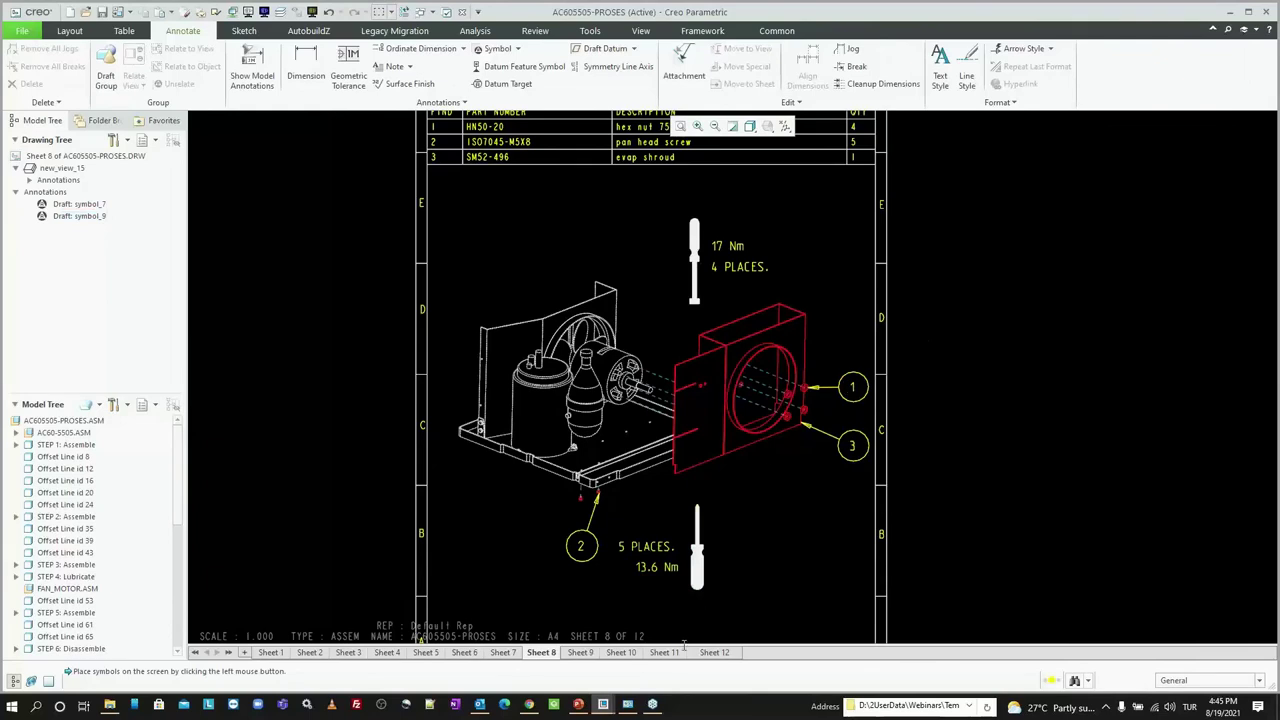
{"action": "left_click", "coordinate": [582, 654]}
Step: Show balloons 1–3 on Sheet 9's view, shift it slightly left, and show balloons 1 and 2 on Sheet 10's condenser view
{"action": "scroll", "coordinate": [632, 514], "scroll_direction": "down", "scroll_amount": 2}
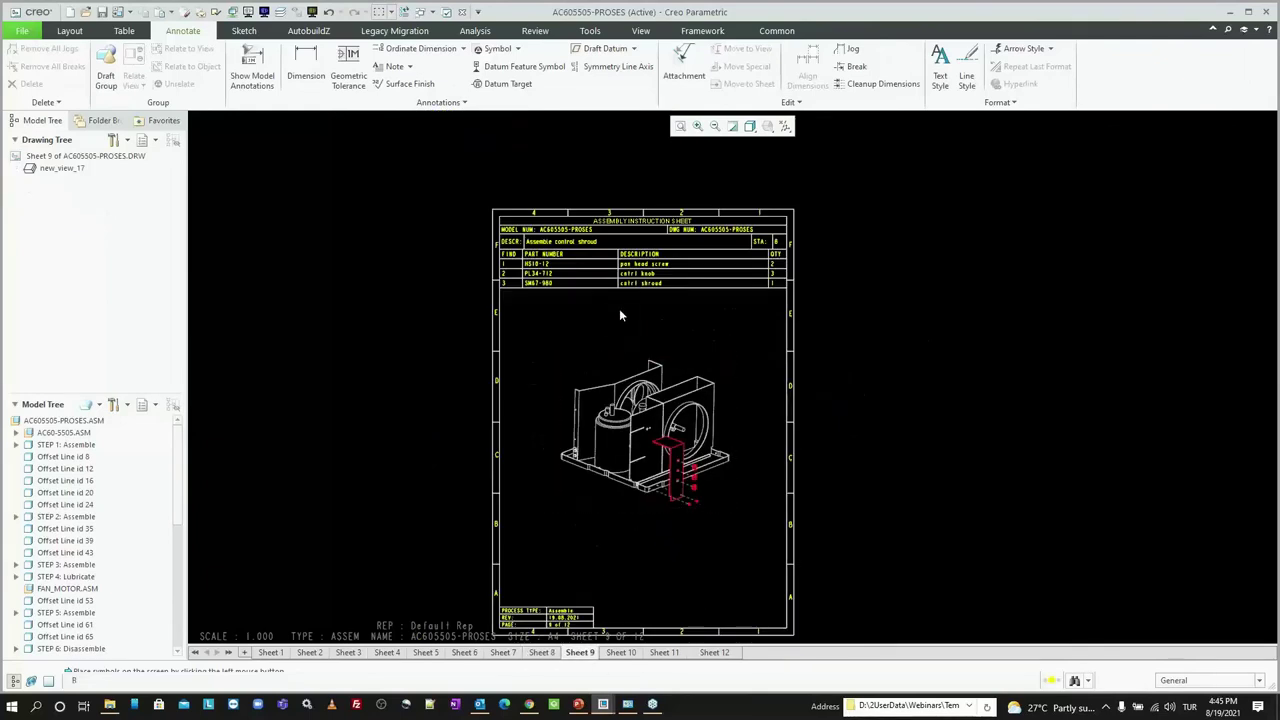
{"action": "left_click", "coordinate": [124, 30]}
{"action": "left_click", "coordinate": [461, 80]}
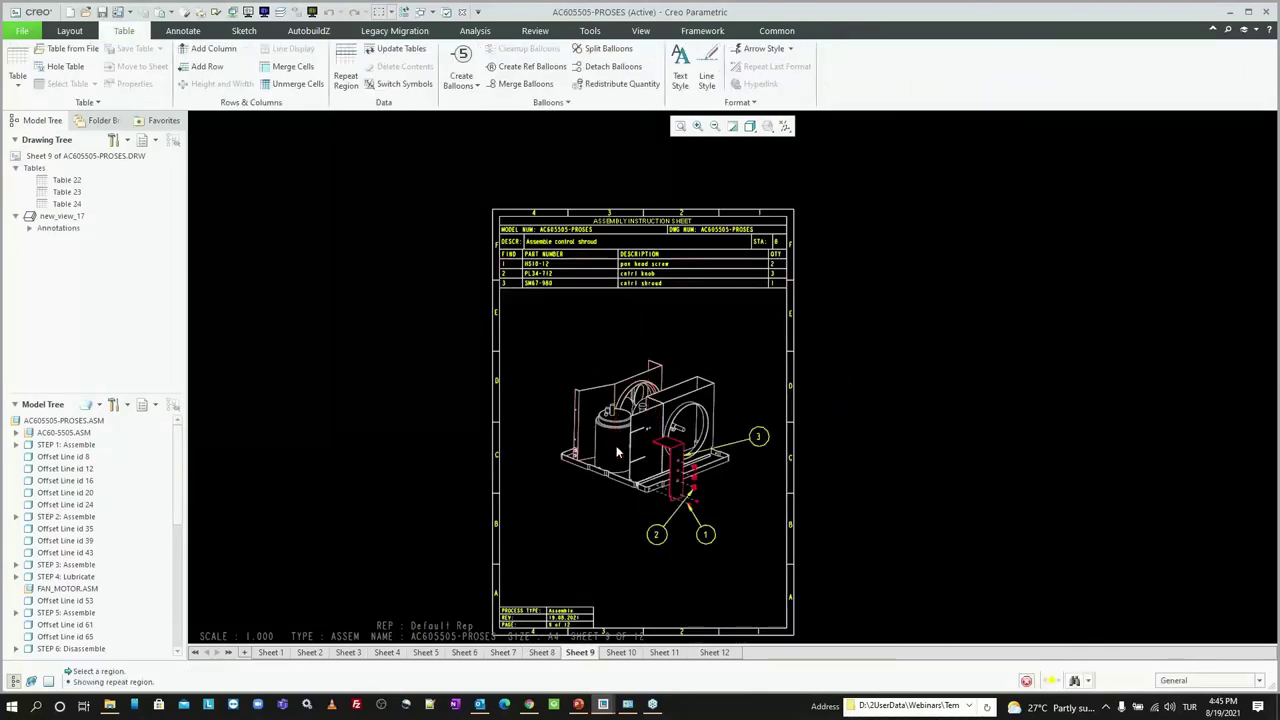
{"action": "left_click", "coordinate": [557, 437]}
{"action": "left_click_drag", "start_coordinate": [557, 437], "coordinate": [542, 437]}
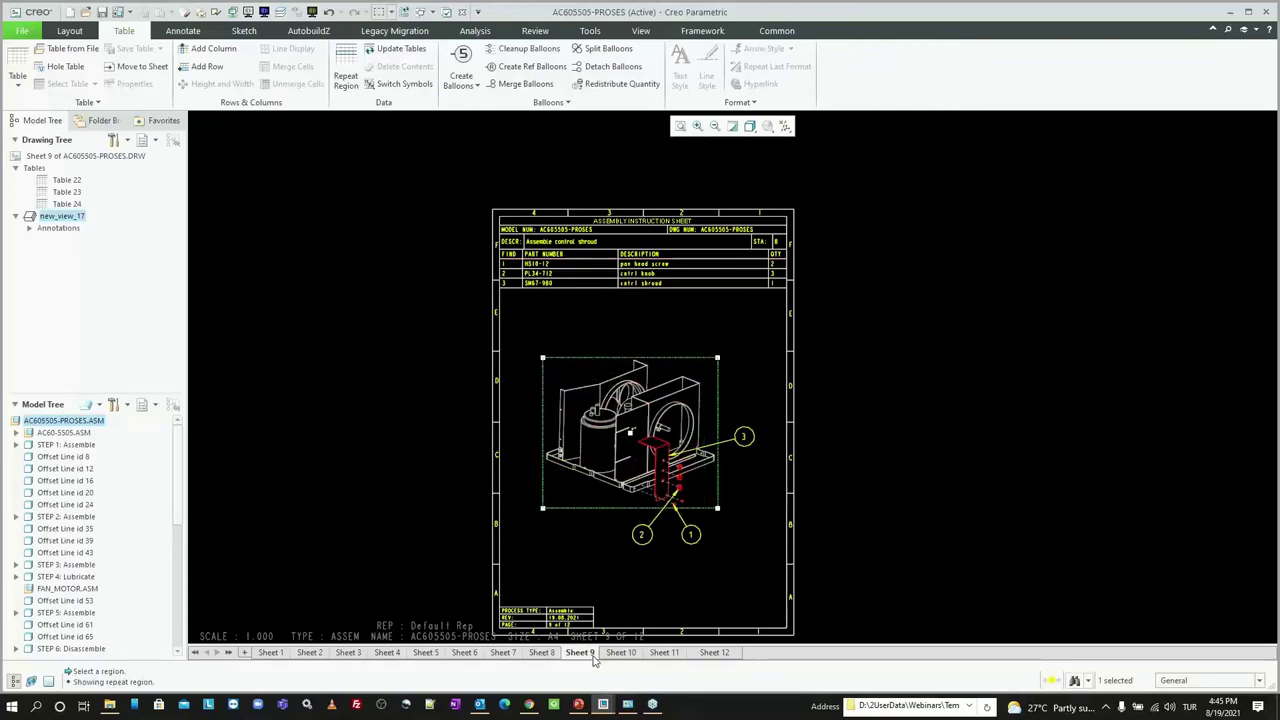
{"action": "left_click", "coordinate": [613, 654]}
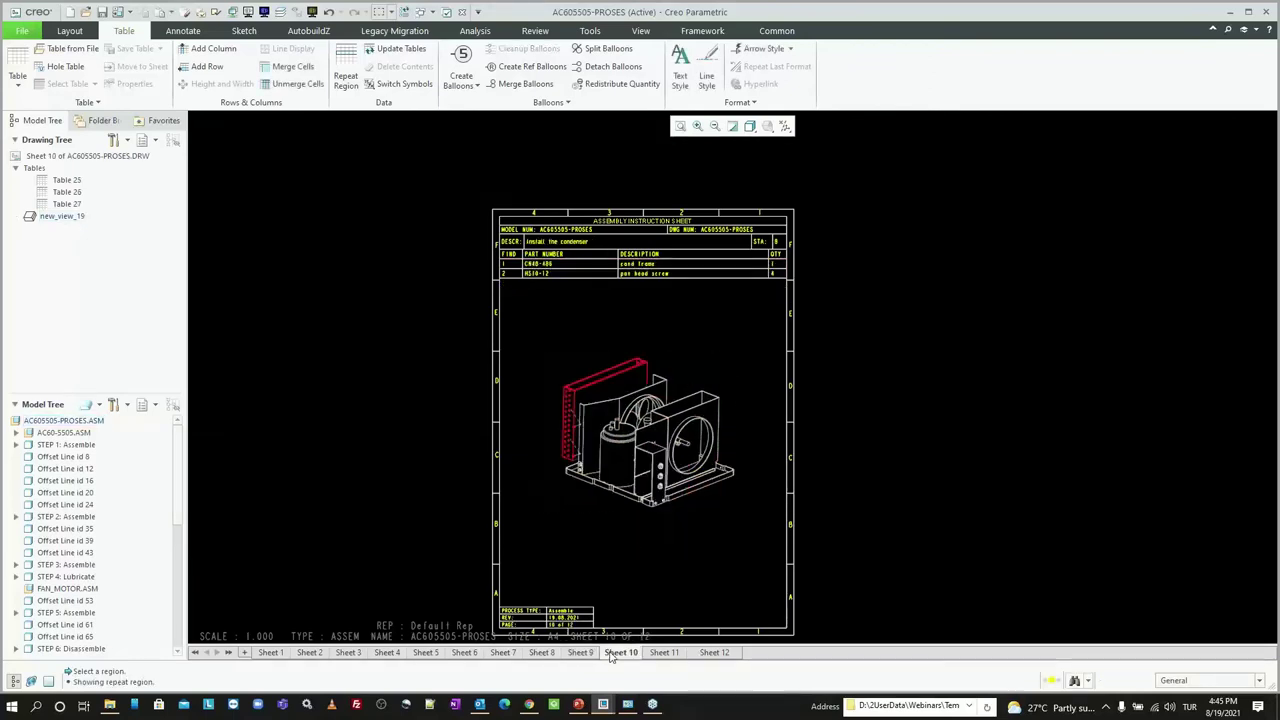
{"action": "left_click", "coordinate": [674, 269]}
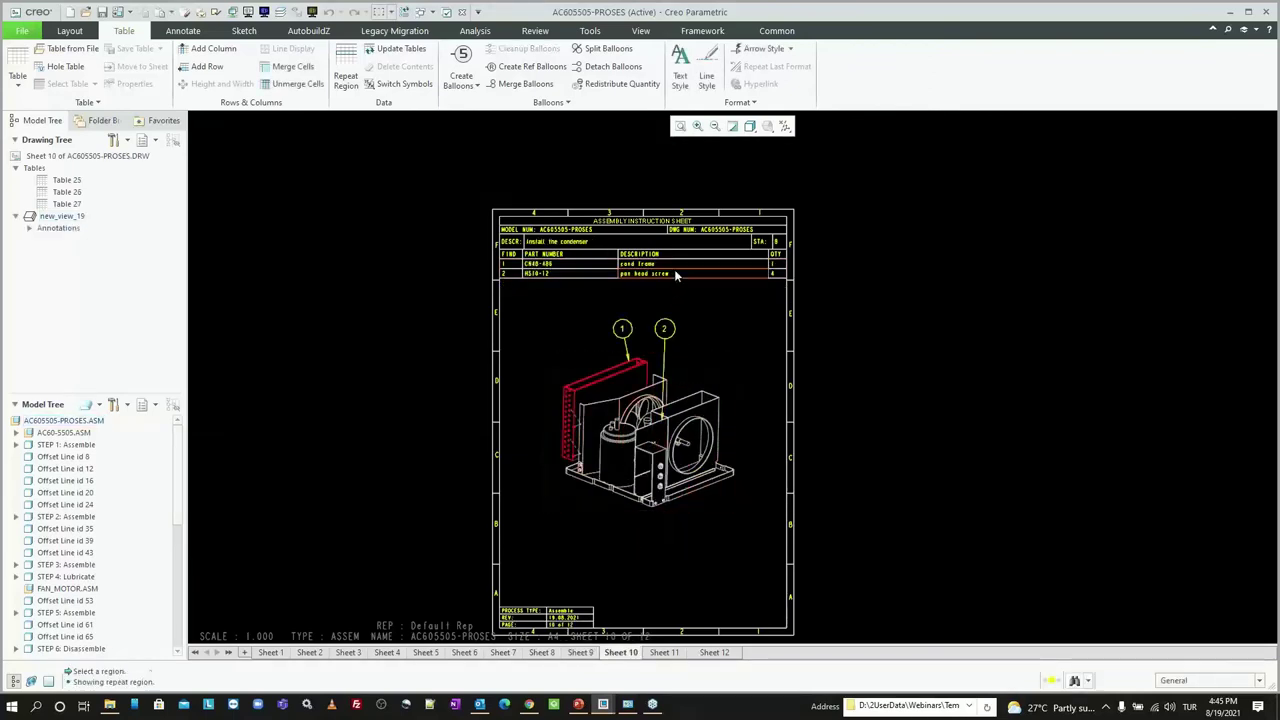
Step: Go to Sheet 11 and select its isometric assembly view
{"action": "left_click", "coordinate": [662, 653]}
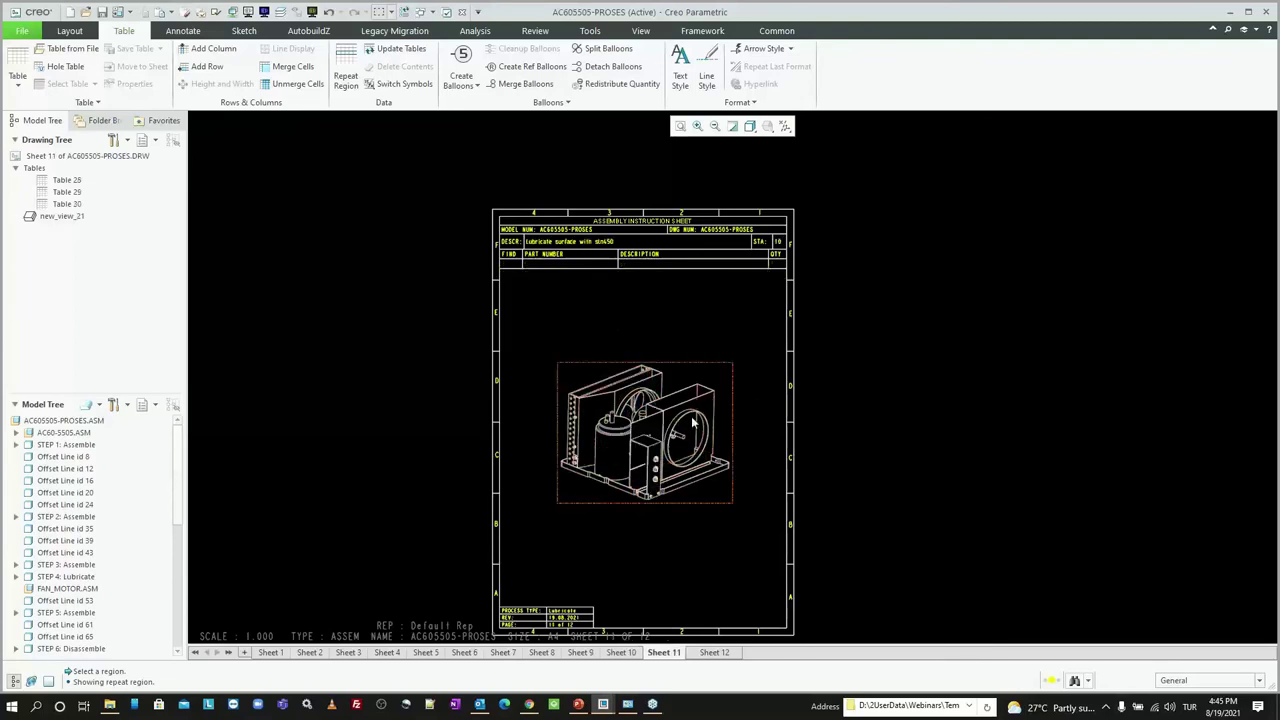
{"action": "left_click", "coordinate": [671, 365]}
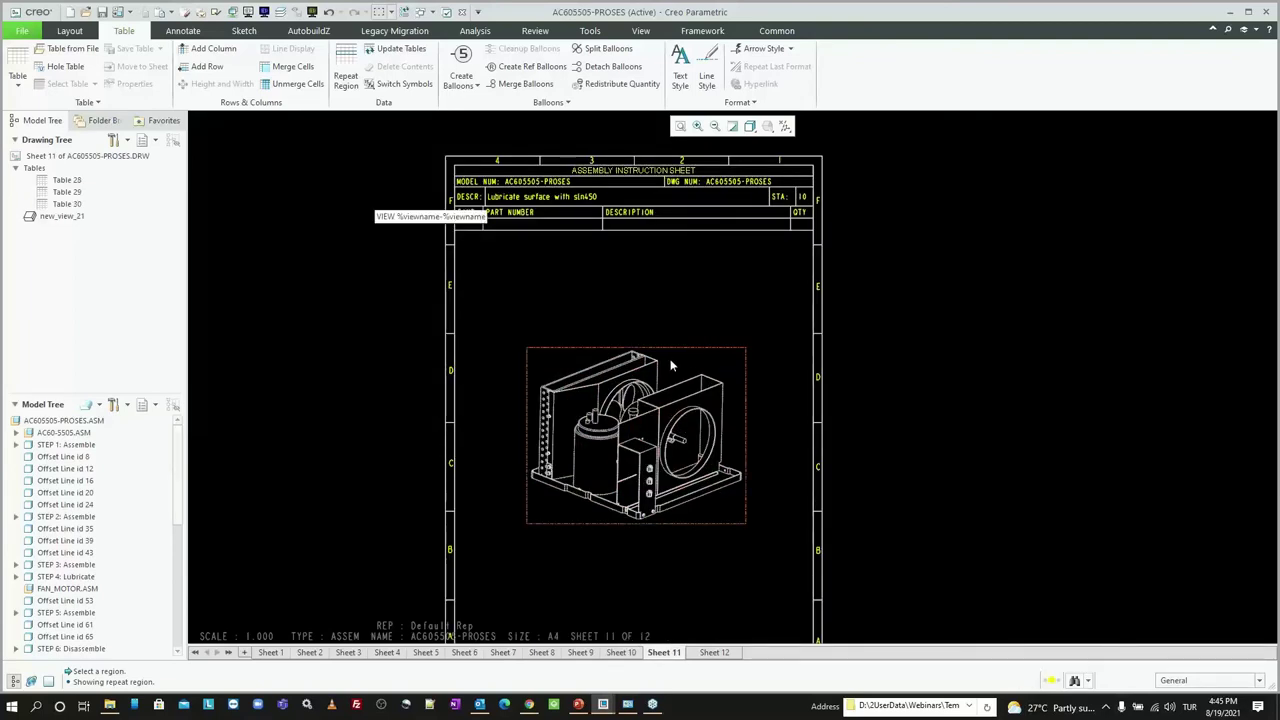
{"action": "left_click", "coordinate": [372, 202]}
{"action": "left_click", "coordinate": [70, 30]}
Step: Apply the component step display, keeping the previous components' line font, to this sheet's views
{"action": "left_click", "coordinate": [687, 102]}
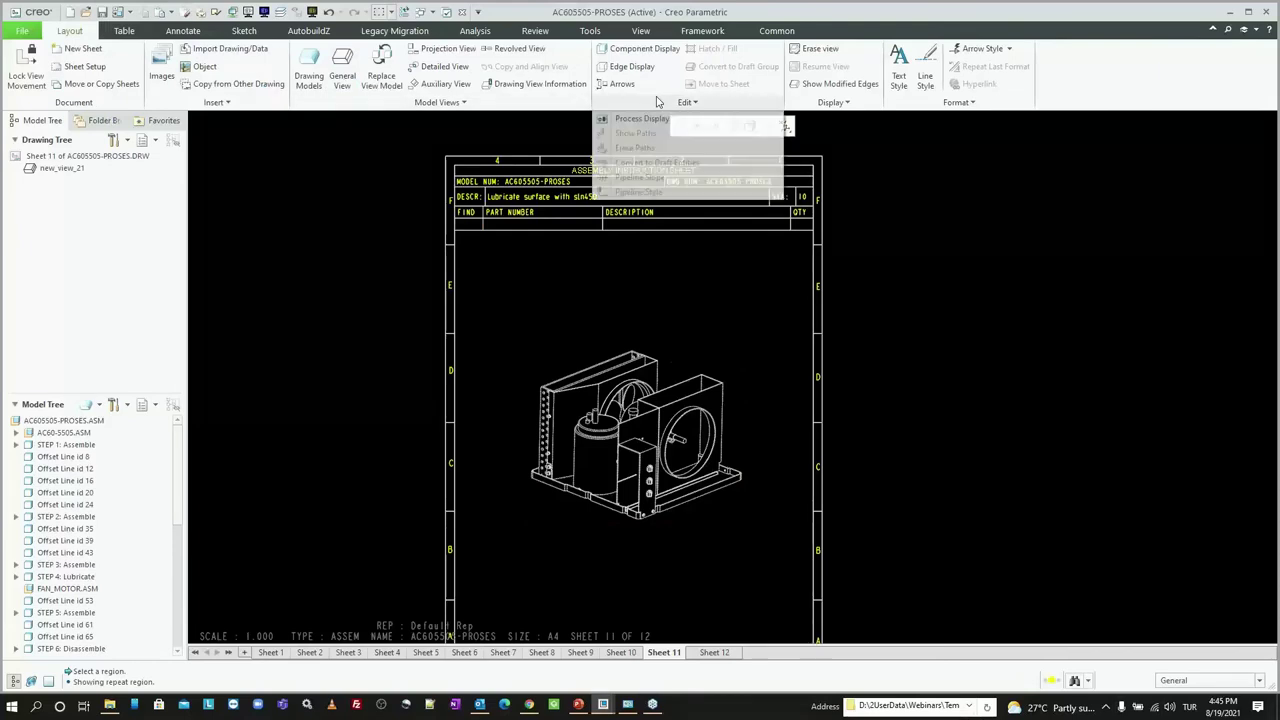
{"action": "left_click", "coordinate": [632, 123]}
{"action": "left_click", "coordinate": [1136, 205]}
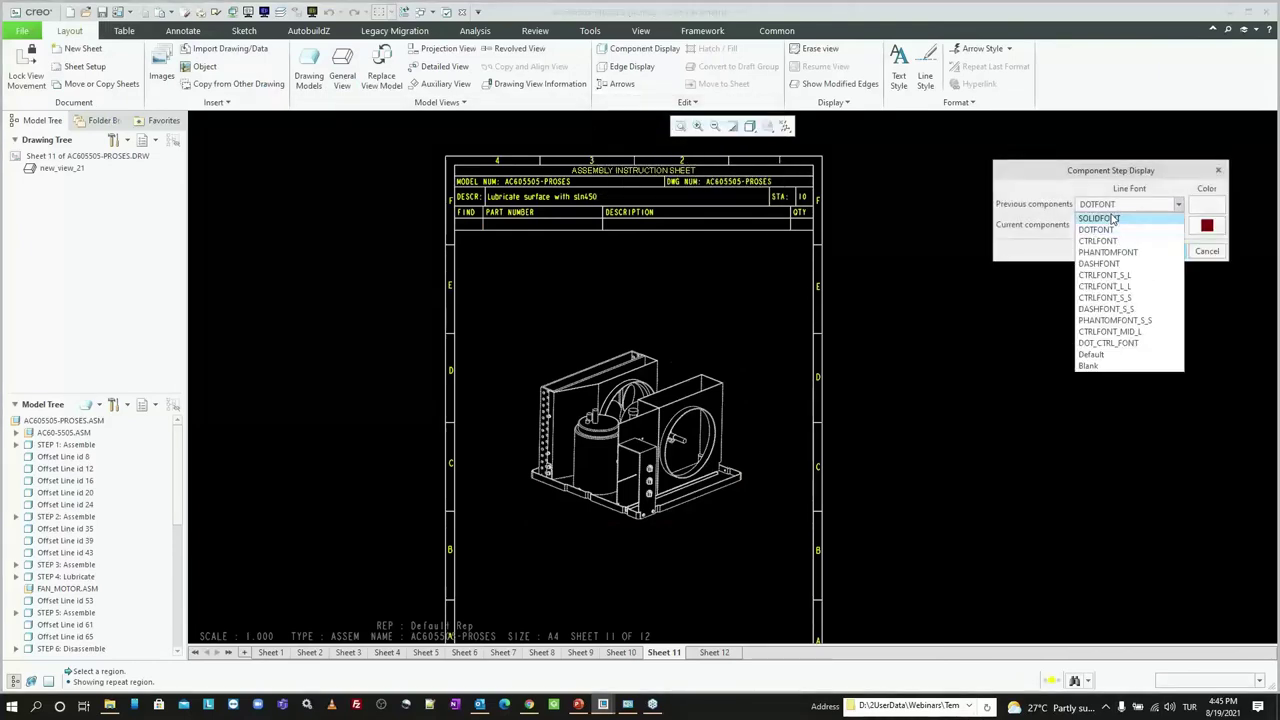
{"action": "left_click", "coordinate": [1110, 214]}
{"action": "left_click", "coordinate": [1167, 251]}
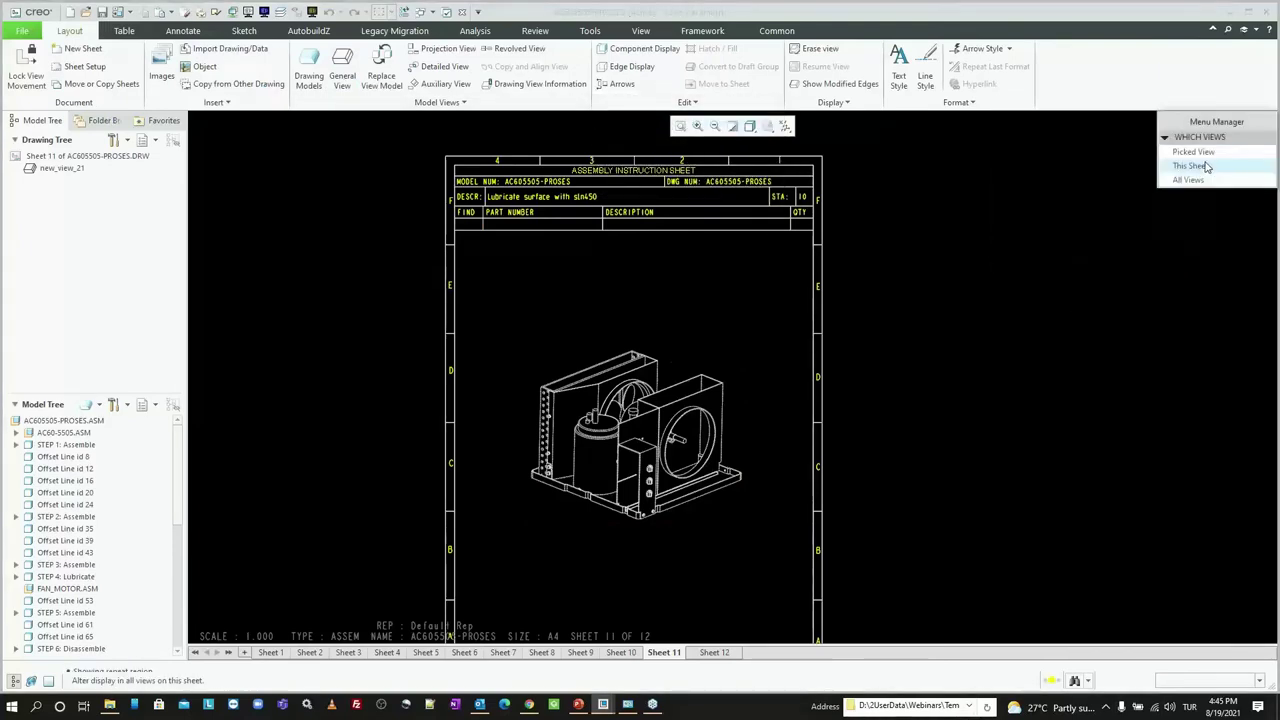
{"action": "left_click", "coordinate": [1192, 166]}
Step: Show the 'Lubricate surface with sln450' model annotation note on the assembly view
{"action": "left_click", "coordinate": [722, 408]}
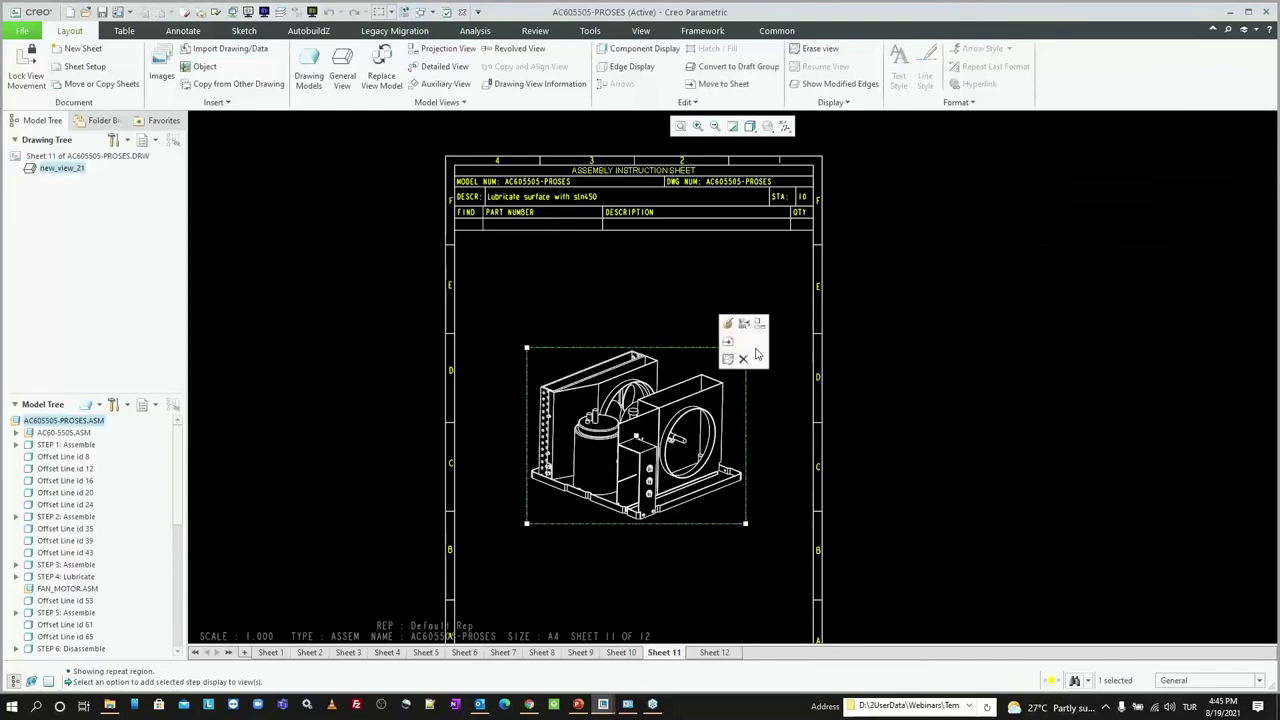
{"action": "left_click", "coordinate": [746, 330]}
{"action": "left_click", "coordinate": [650, 536]}
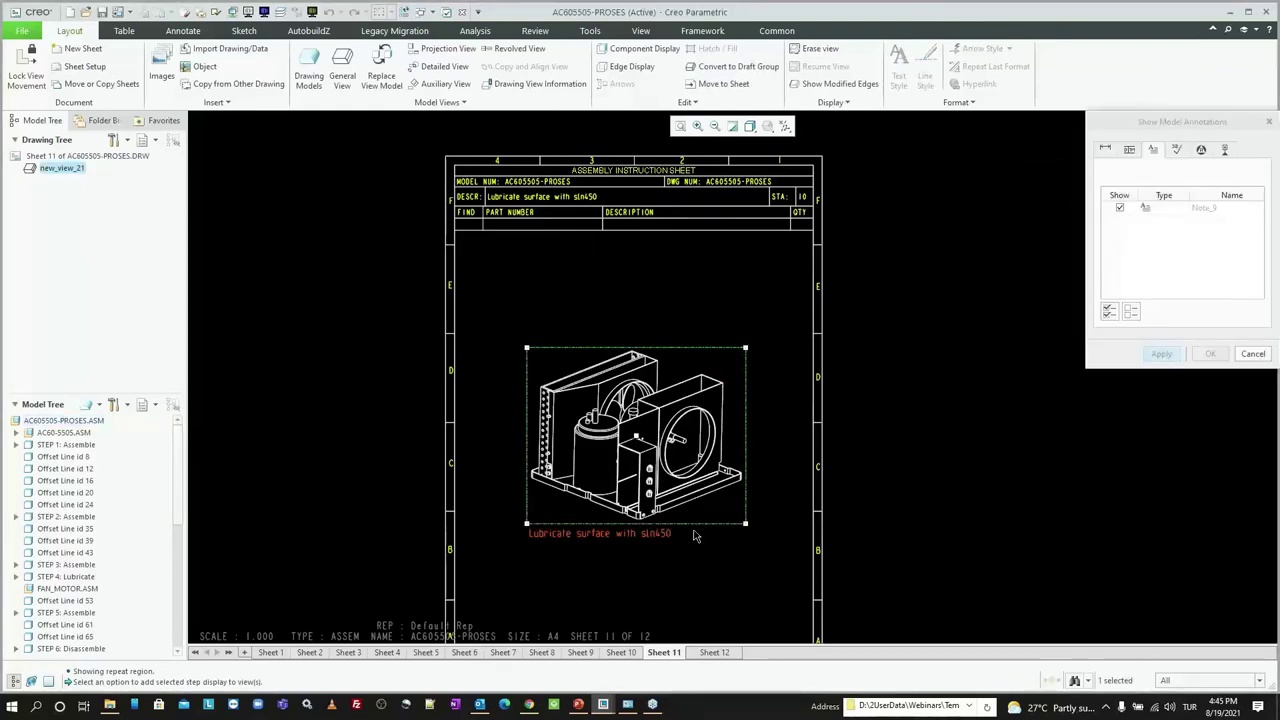
{"action": "left_click", "coordinate": [1204, 356]}
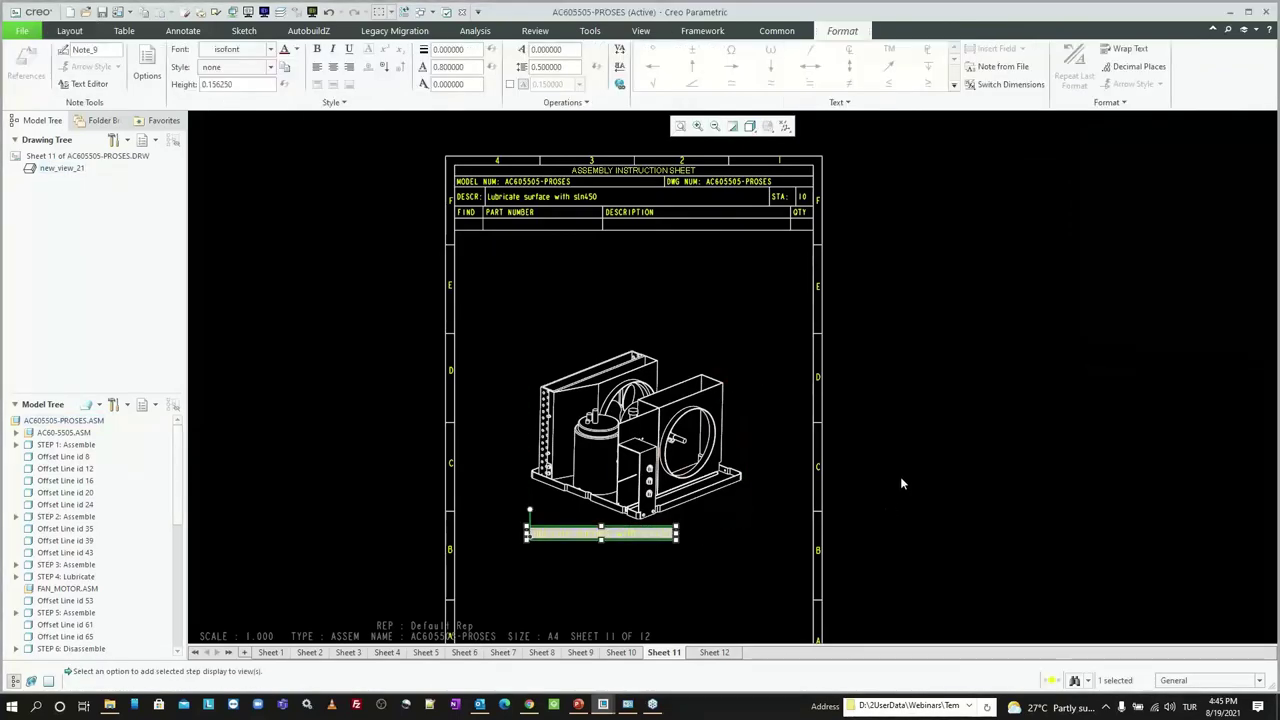
Step: Convert the lubrication note to an On Item note with its leader on the motor shaft
{"action": "right_click", "coordinate": [787, 467]}
{"action": "mouse_move", "coordinate": [841, 507]}
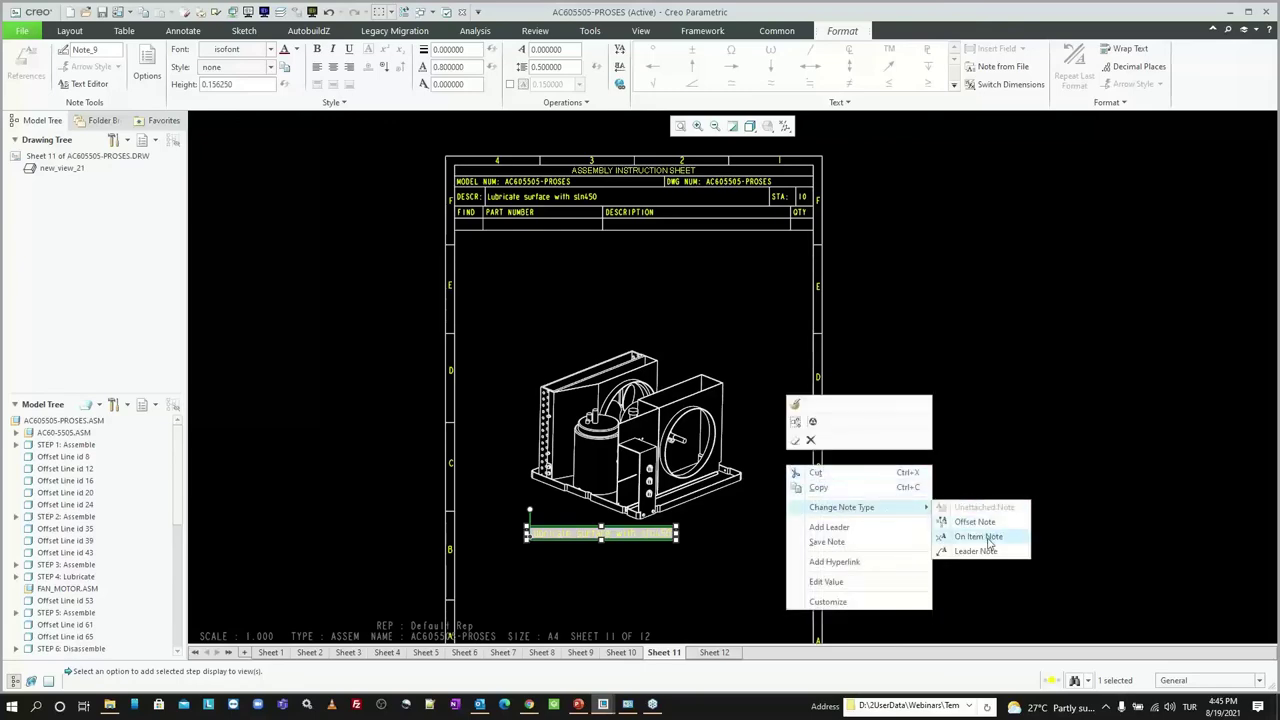
{"action": "left_click", "coordinate": [989, 537]}
{"action": "scroll", "coordinate": [660, 440], "scroll_direction": "up", "scroll_amount": 5}
{"action": "scroll", "coordinate": [640, 440], "scroll_direction": "up", "scroll_amount": 3}
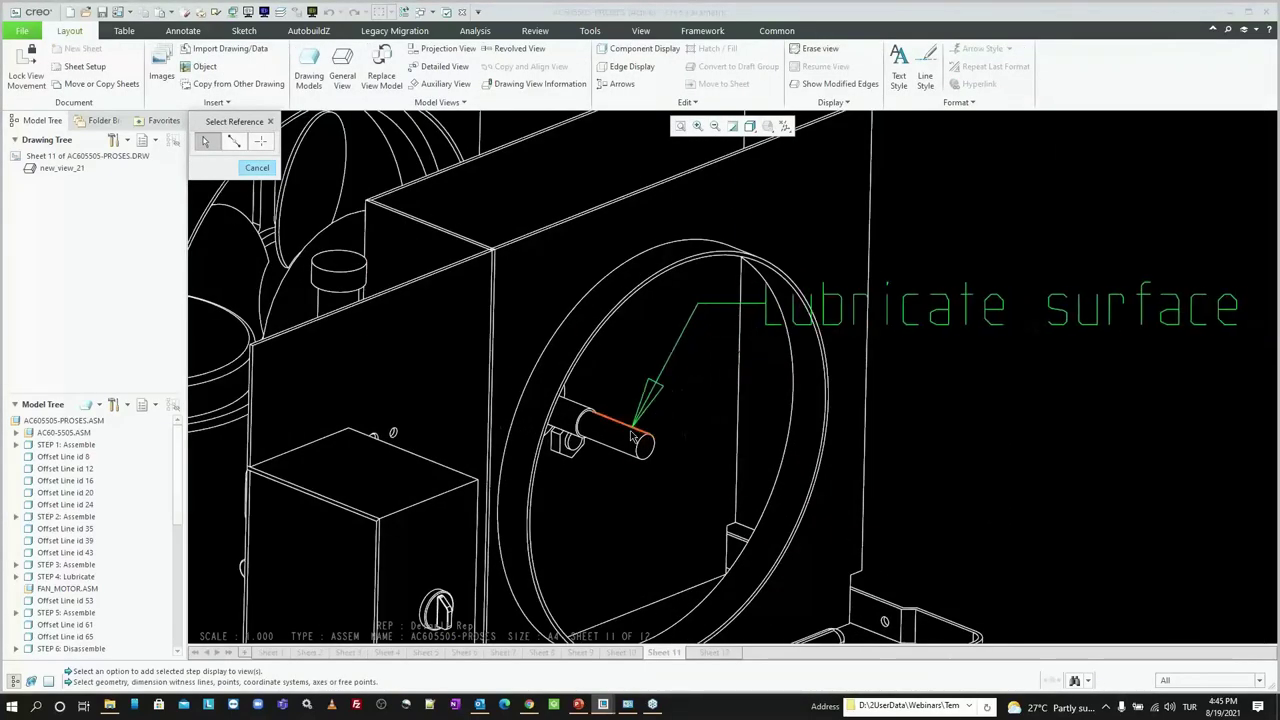
{"action": "left_click", "coordinate": [633, 437]}
{"action": "scroll", "coordinate": [615, 437], "scroll_direction": "down", "scroll_amount": 6}
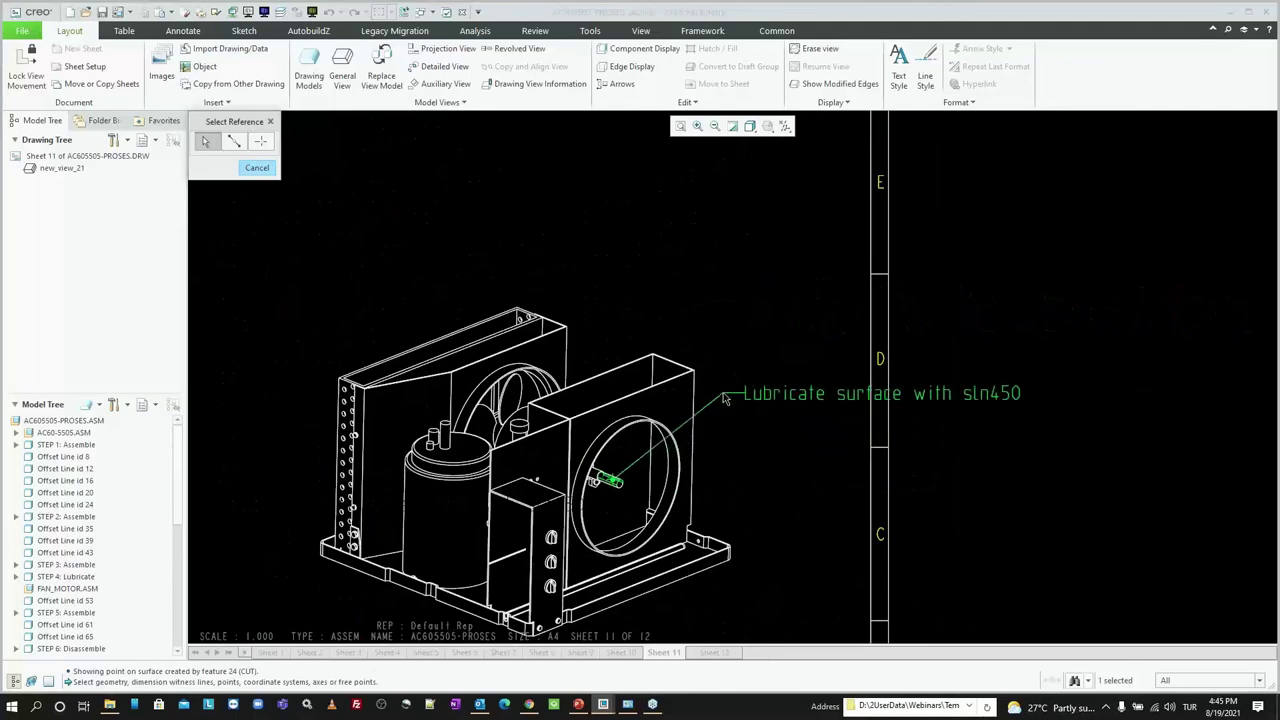
{"action": "scroll", "coordinate": [730, 402], "scroll_direction": "down", "scroll_amount": 1}
{"action": "middle_click", "coordinate": [744, 408]}
{"action": "scroll", "coordinate": [748, 412], "scroll_direction": "down", "scroll_amount": 3}
{"action": "scroll", "coordinate": [833, 427], "scroll_direction": "up", "scroll_amount": 2}
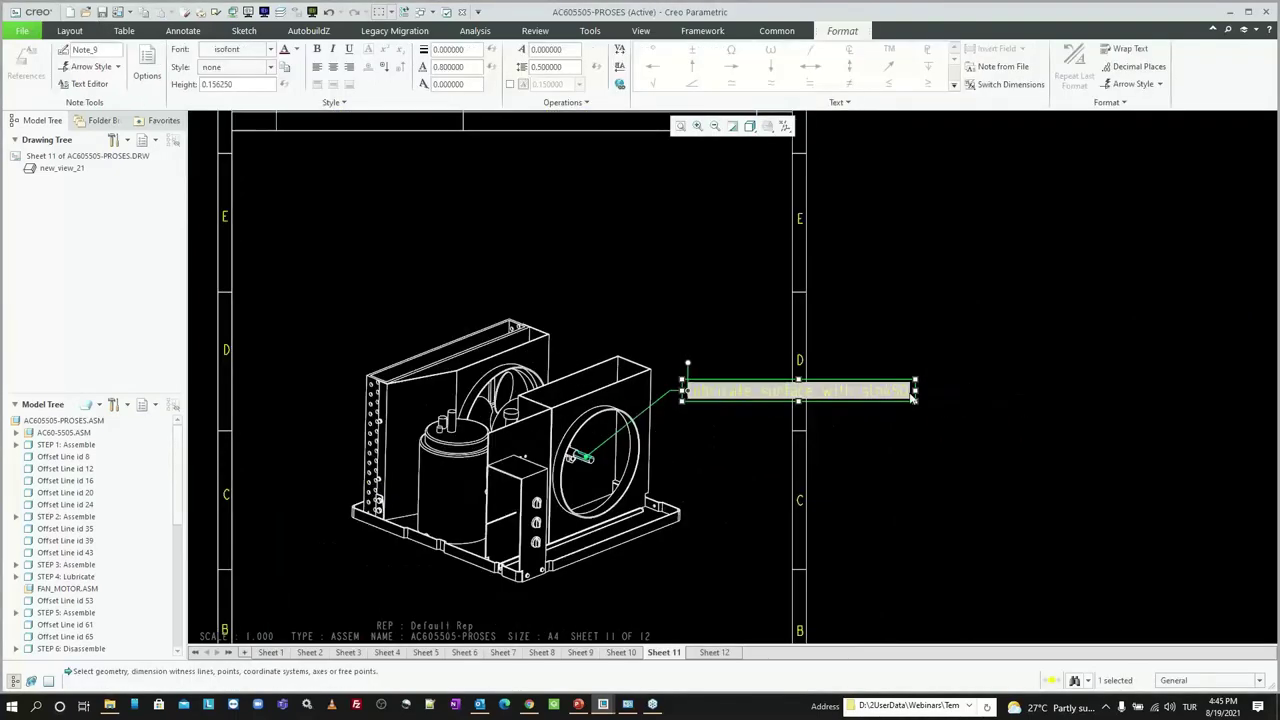
Step: Narrow the note so it wraps onto two lines and shift the assembly view slightly left
{"action": "mouse_move", "coordinate": [920, 401]}
{"action": "left_mouse_down"}
{"action": "mouse_move", "coordinate": [806, 403]}
{"action": "mouse_move", "coordinate": [829, 400]}
{"action": "left_mouse_up"}
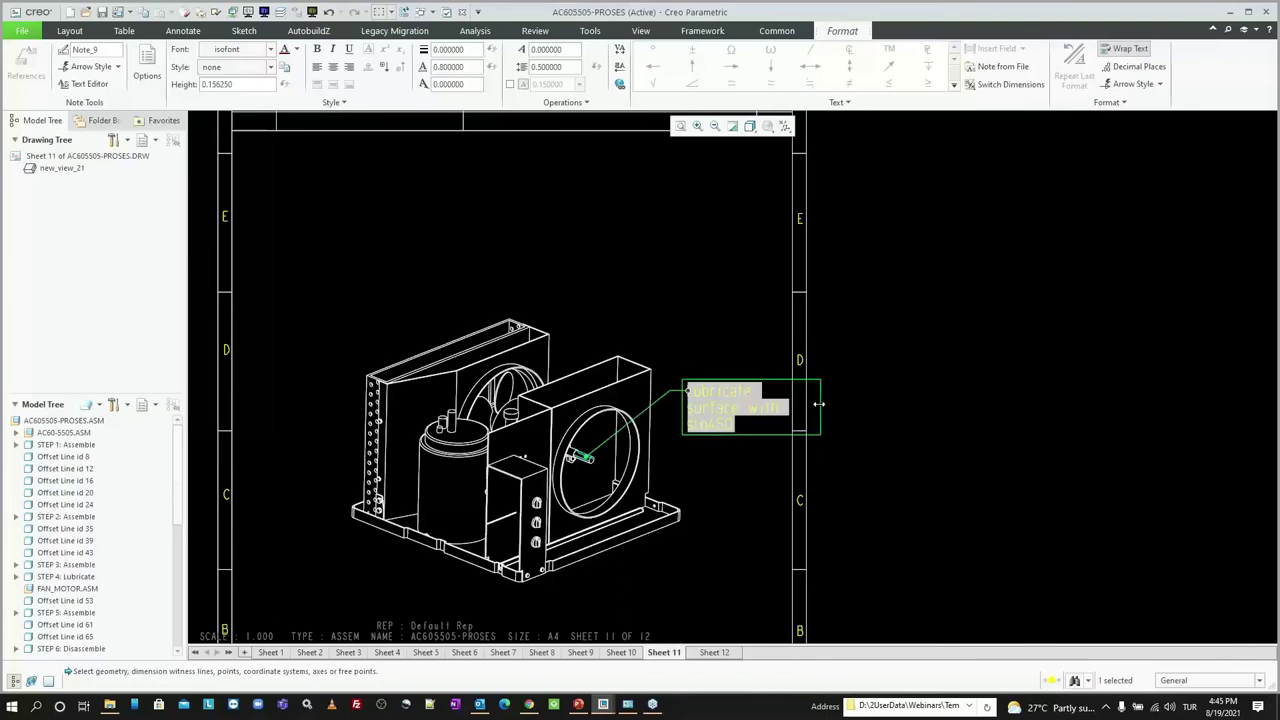
{"action": "left_click", "coordinate": [655, 462]}
{"action": "left_click_drag", "start_coordinate": [655, 462], "coordinate": [597, 455]}
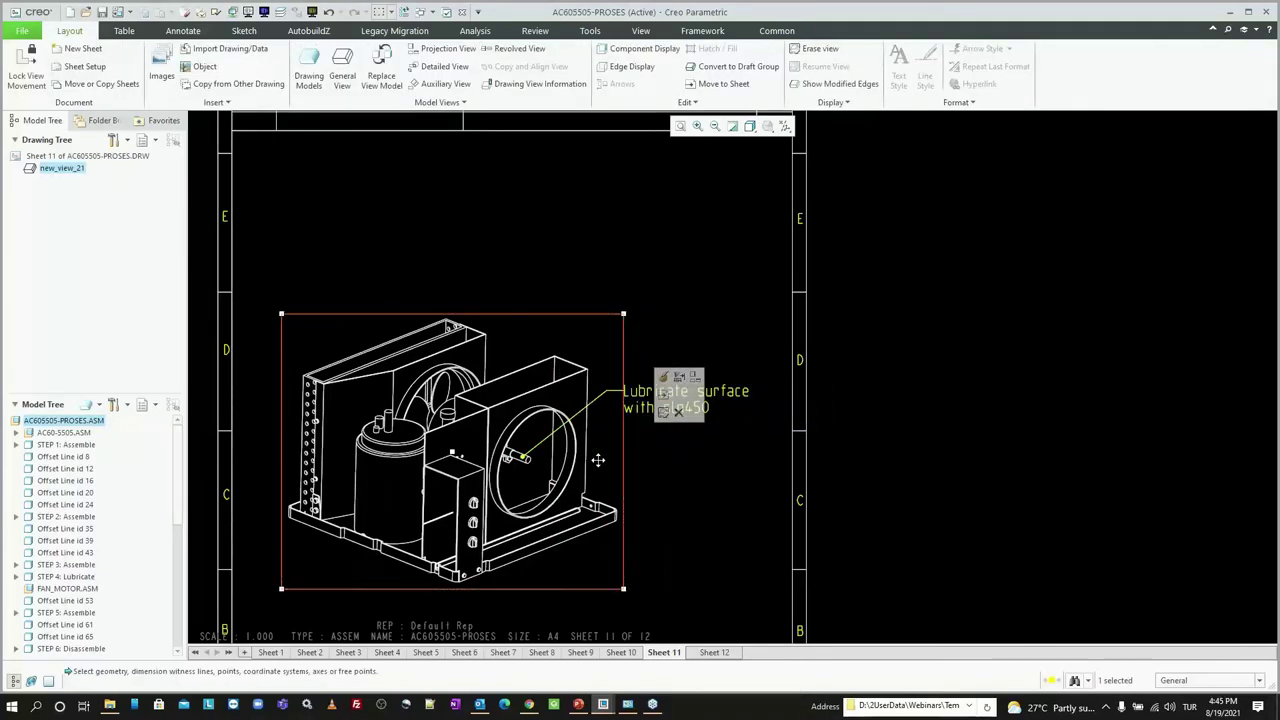
{"action": "left_click", "coordinate": [183, 30]}
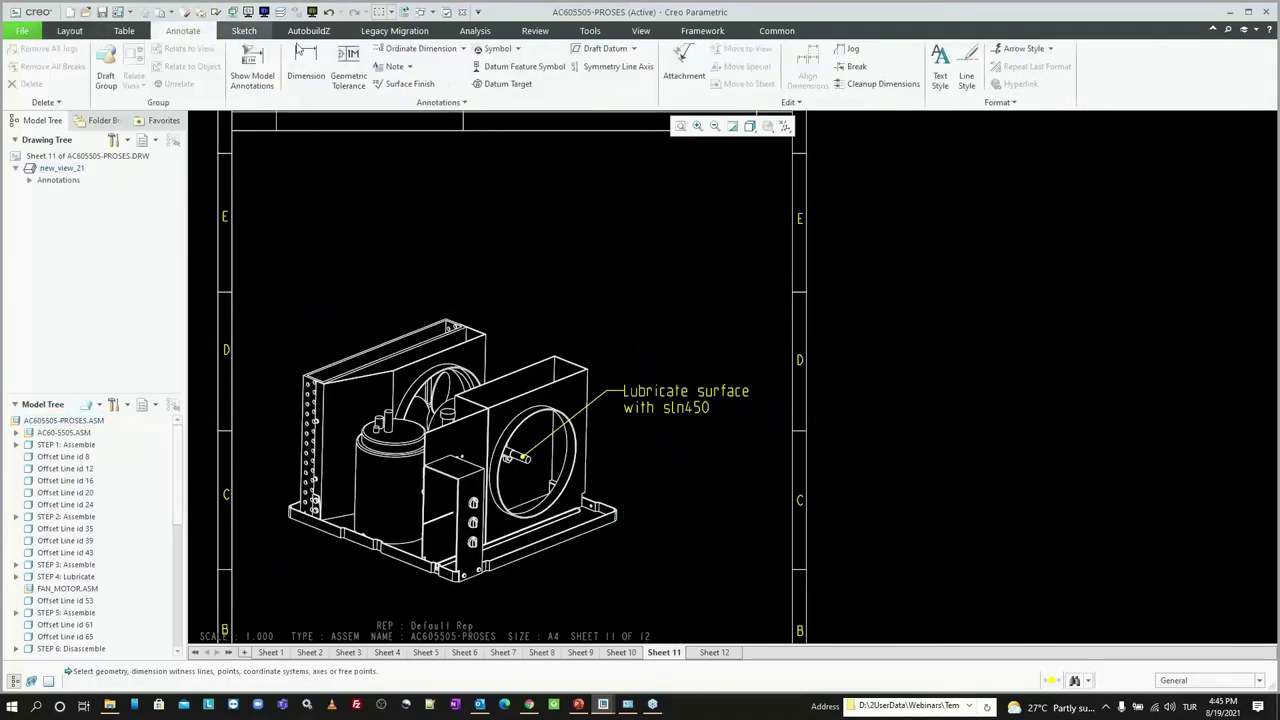
{"action": "left_click", "coordinate": [519, 52]}
Step: Place the warning triangle symbol from the palette above the lubrication note
{"action": "left_click", "coordinate": [510, 80]}
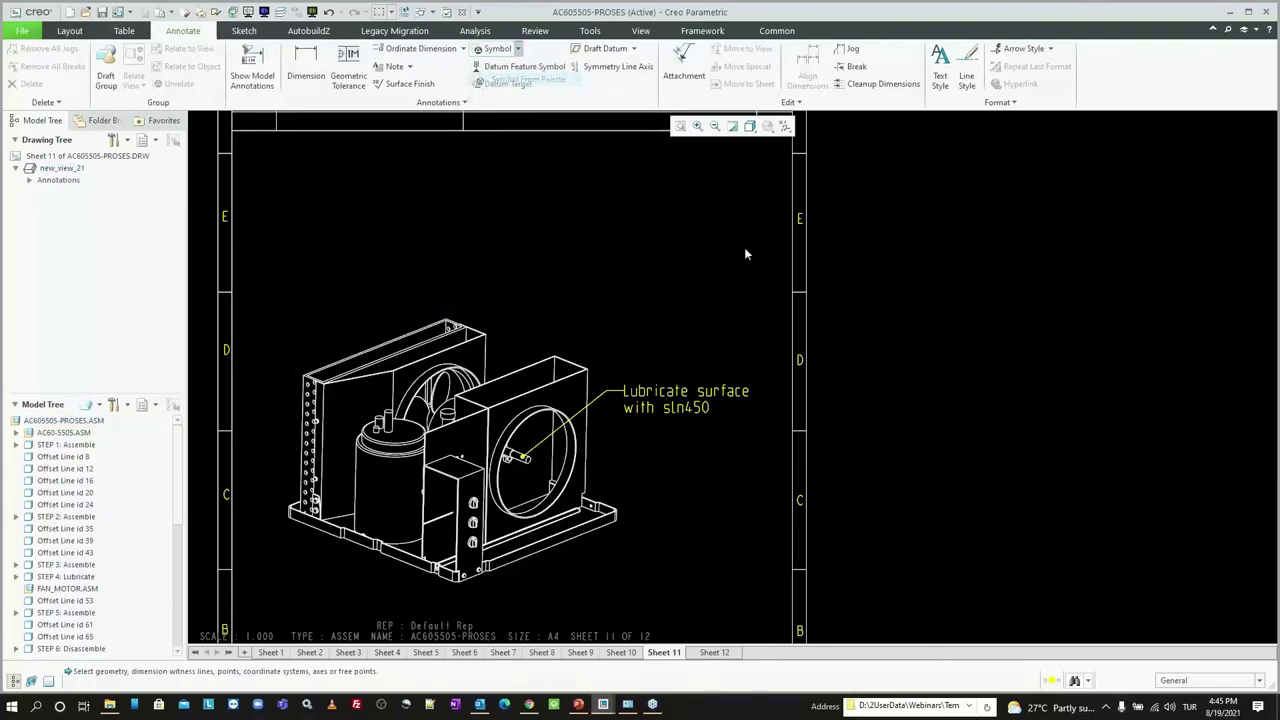
{"action": "left_click", "coordinate": [981, 258]}
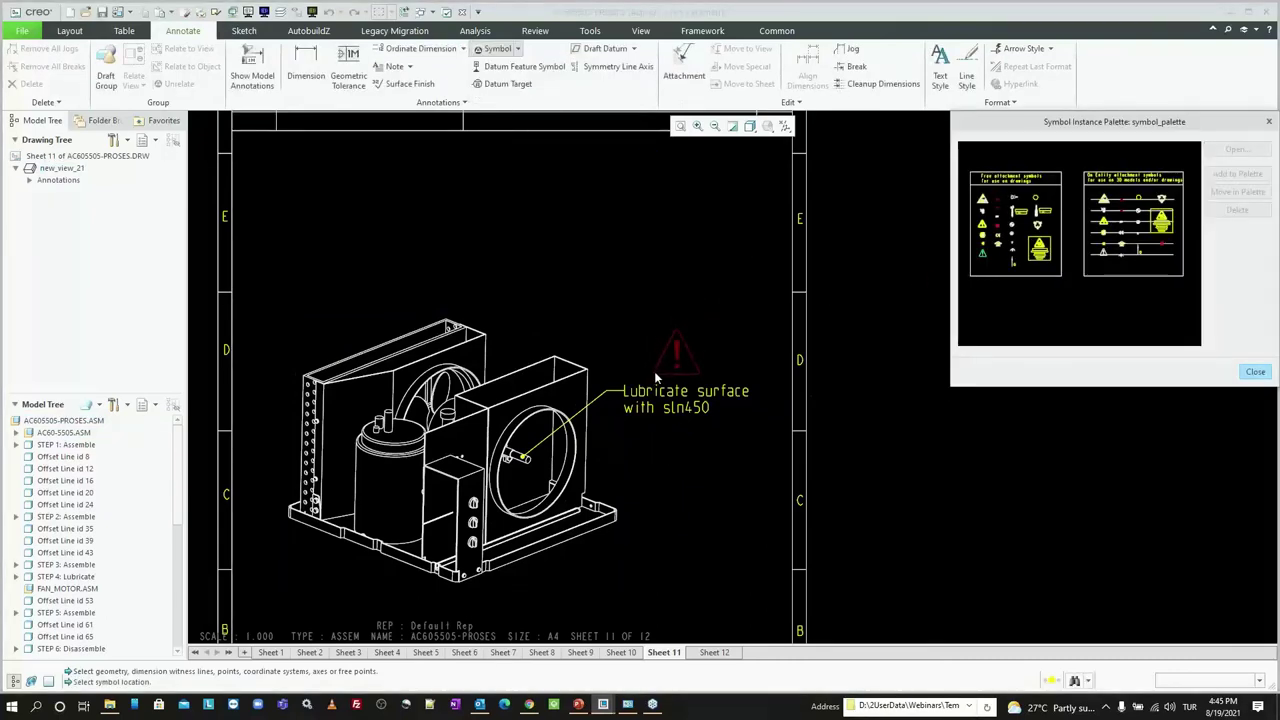
{"action": "left_click", "coordinate": [654, 371]}
{"action": "middle_click", "coordinate": [948, 338]}
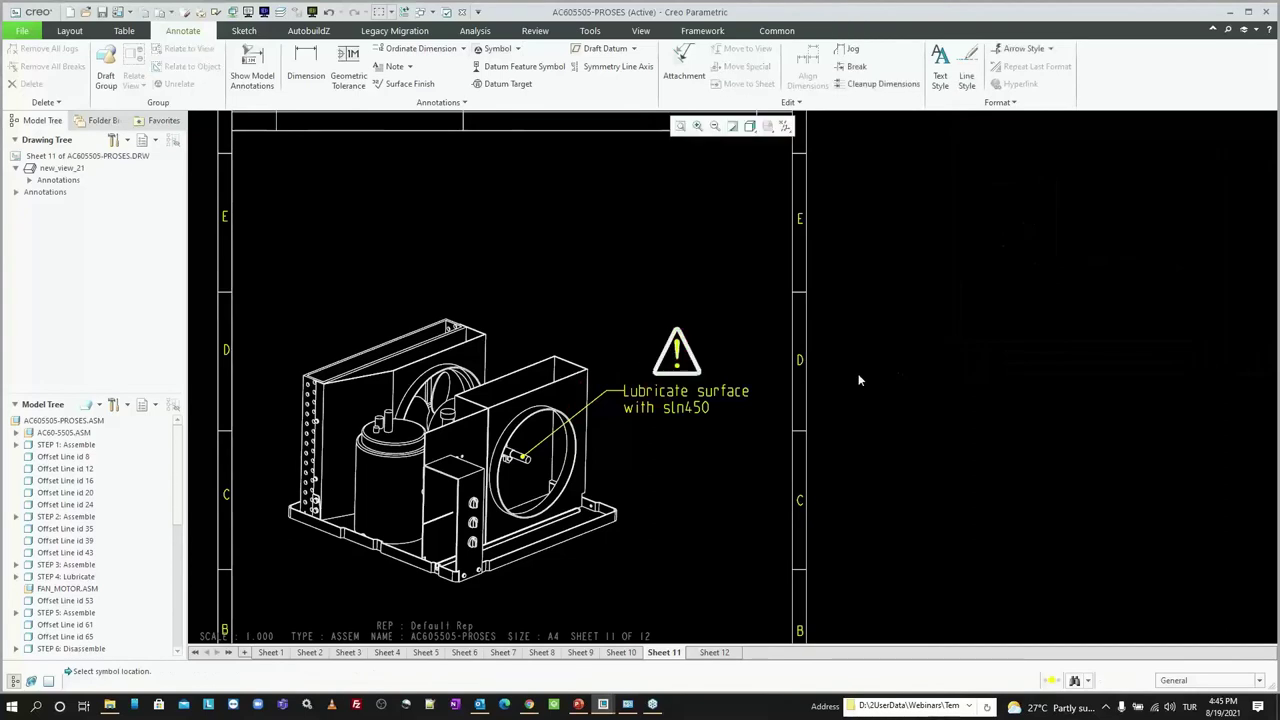
{"action": "scroll", "coordinate": [759, 418], "scroll_direction": "up", "scroll_amount": 2}
{"action": "scroll", "coordinate": [730, 440], "scroll_direction": "up", "scroll_amount": 1}
Step: Nudge Sheet 12's evaporator fan view slightly right, then return to cover Sheet 1
{"action": "left_click", "coordinate": [714, 652]}
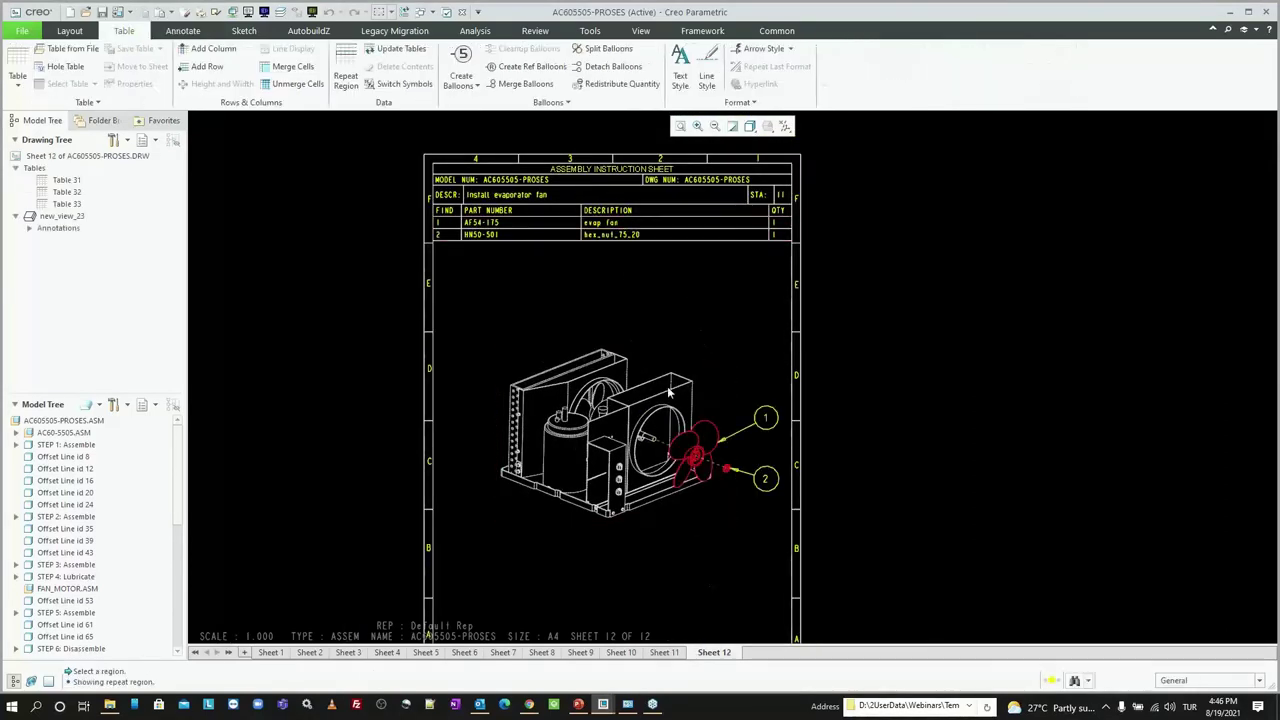
{"action": "left_click", "coordinate": [688, 376]}
{"action": "left_click_drag", "start_coordinate": [681, 377], "coordinate": [688, 377]}
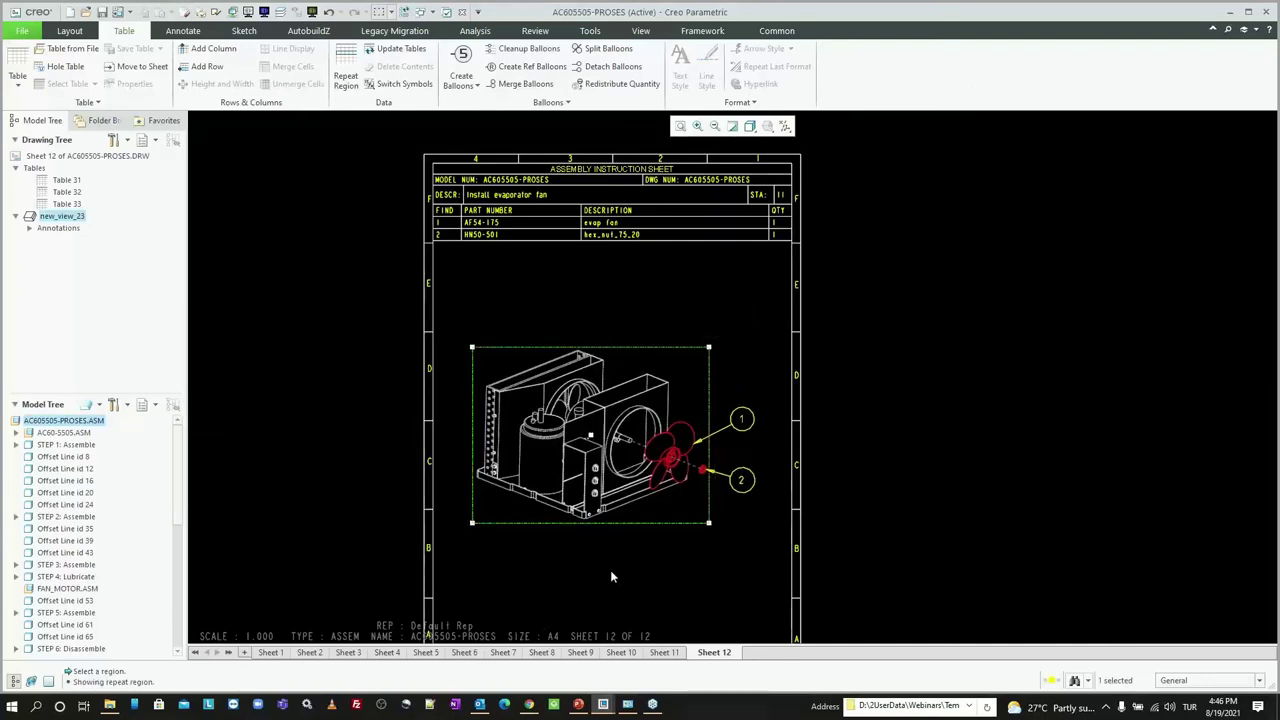
{"action": "left_click", "coordinate": [271, 652]}
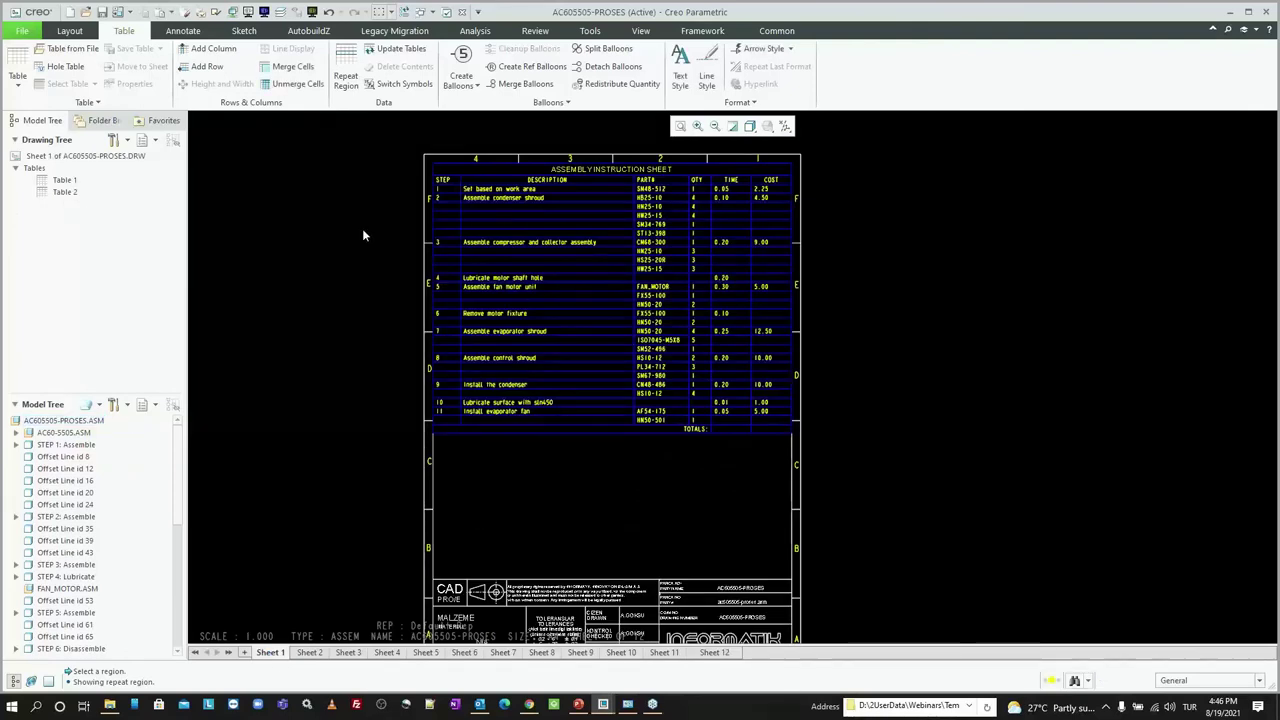
Step: Place a 3D general view below the step table with a custom scale of 0.1
{"action": "left_click", "coordinate": [70, 30]}
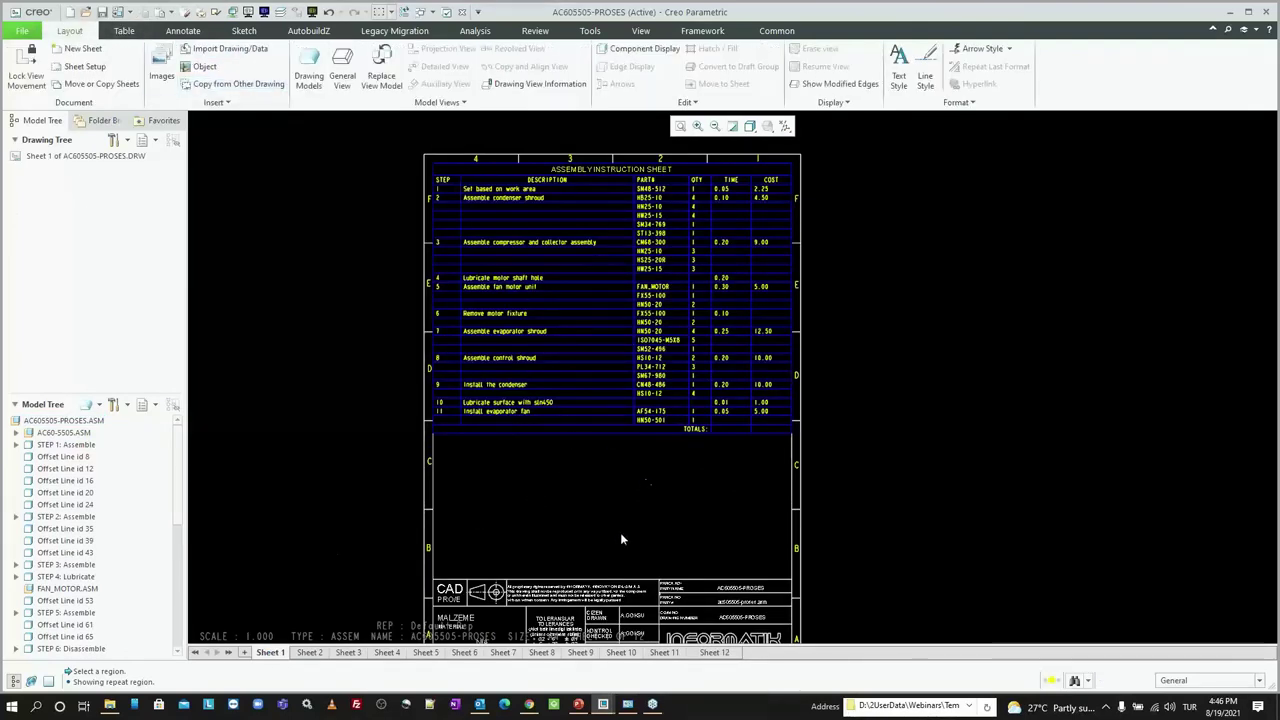
{"action": "left_click", "coordinate": [342, 70]}
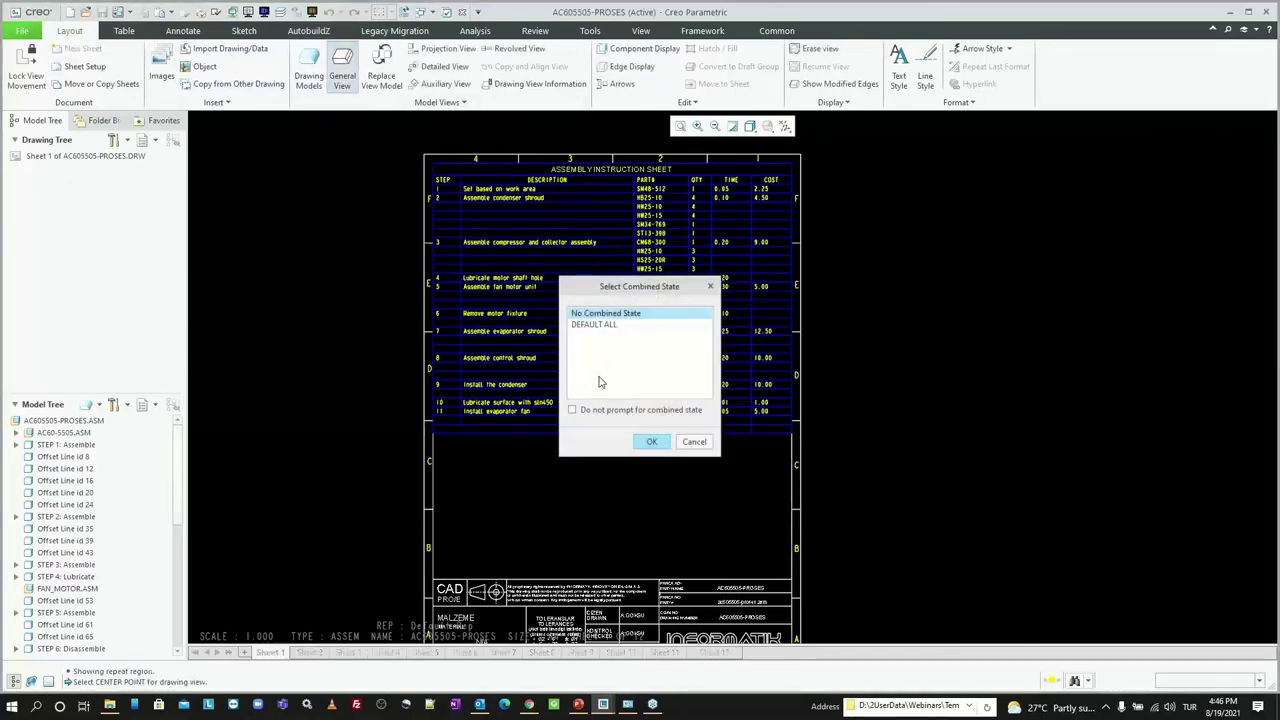
{"action": "left_click", "coordinate": [651, 441]}
{"action": "left_click", "coordinate": [611, 490]}
{"action": "left_click", "coordinate": [997, 341]}
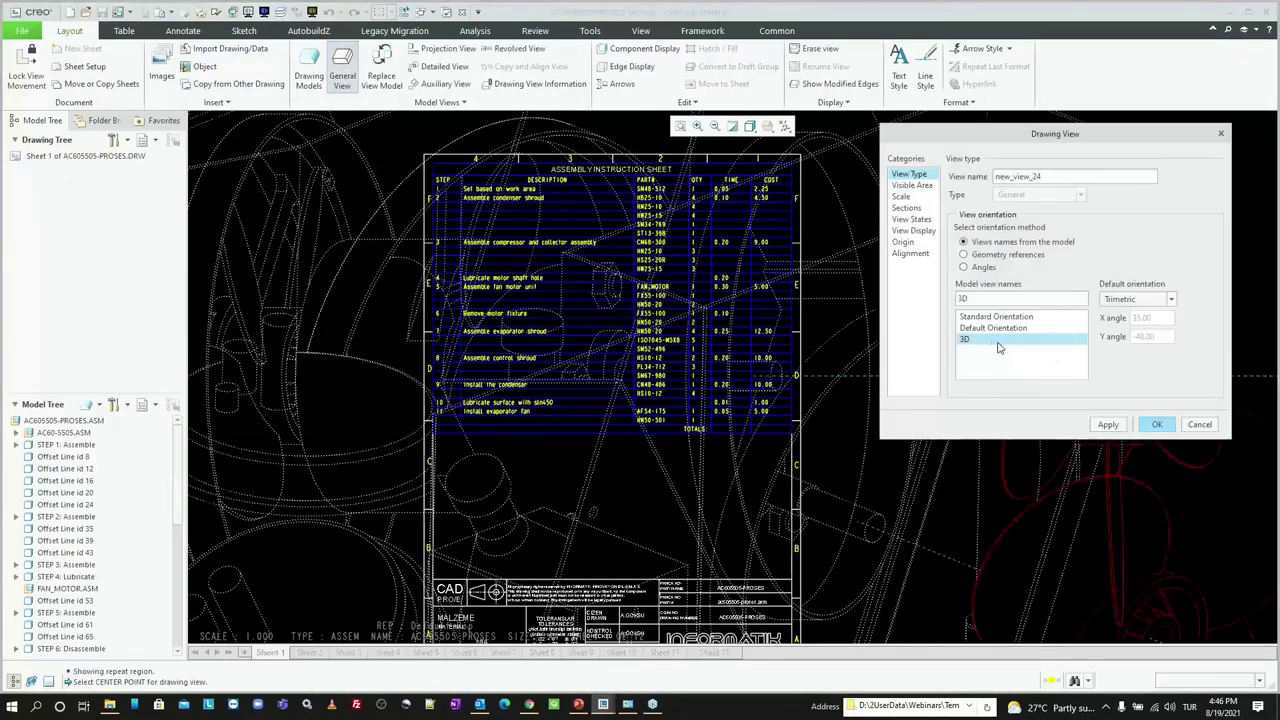
{"action": "left_click", "coordinate": [901, 196]}
{"action": "left_click", "coordinate": [977, 190]}
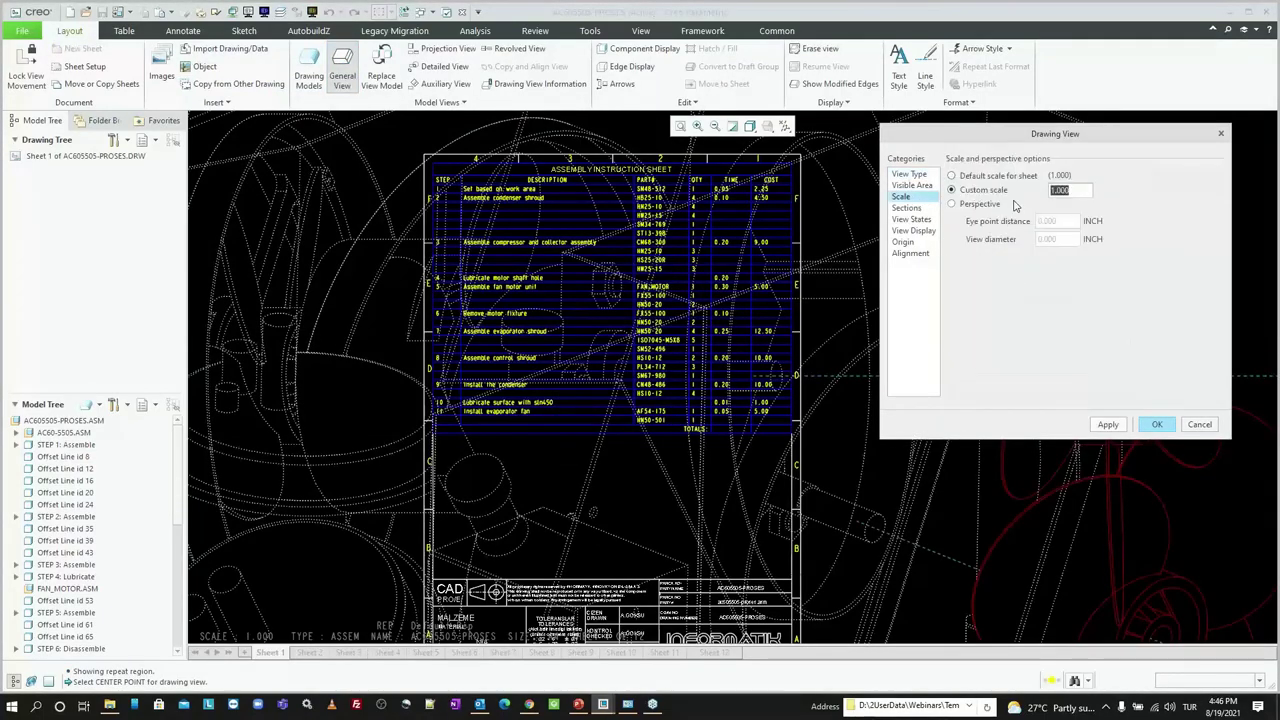
{"action": "type", "text": "0.1"}
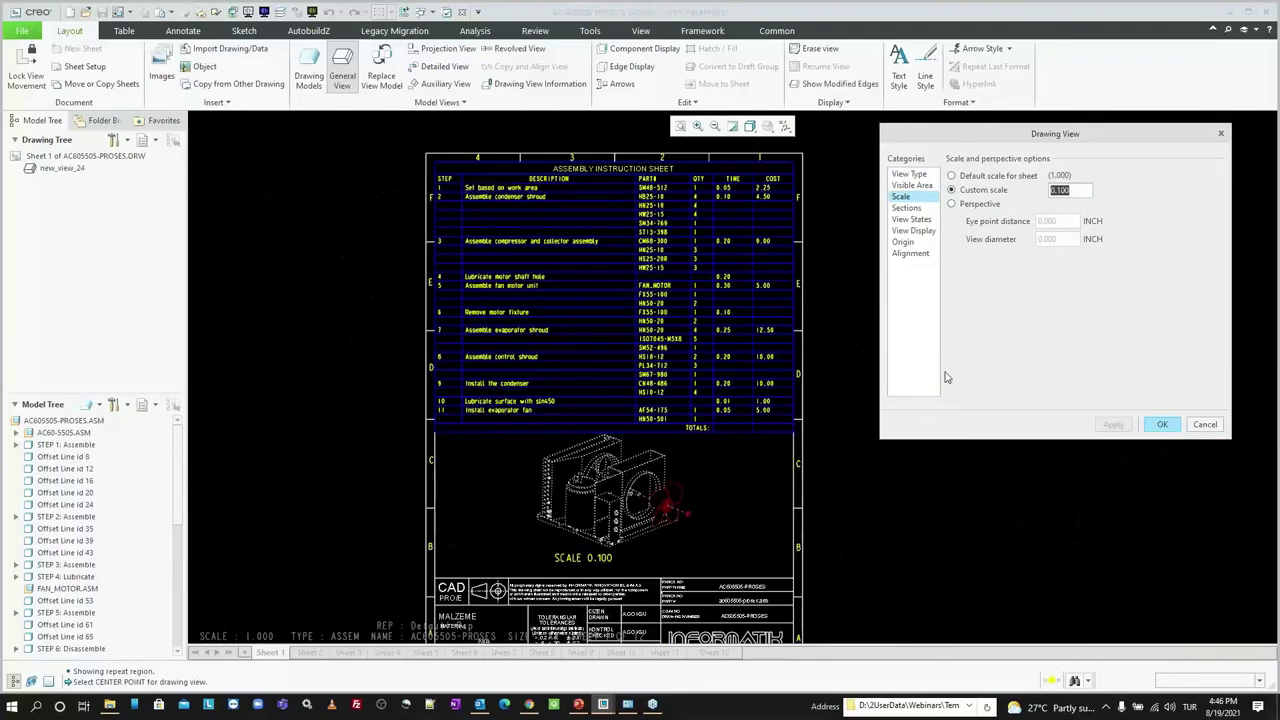
Step: Set the new view to STEP 11, unexploded, confirm it, and select it
{"action": "left_click", "coordinate": [911, 219]}
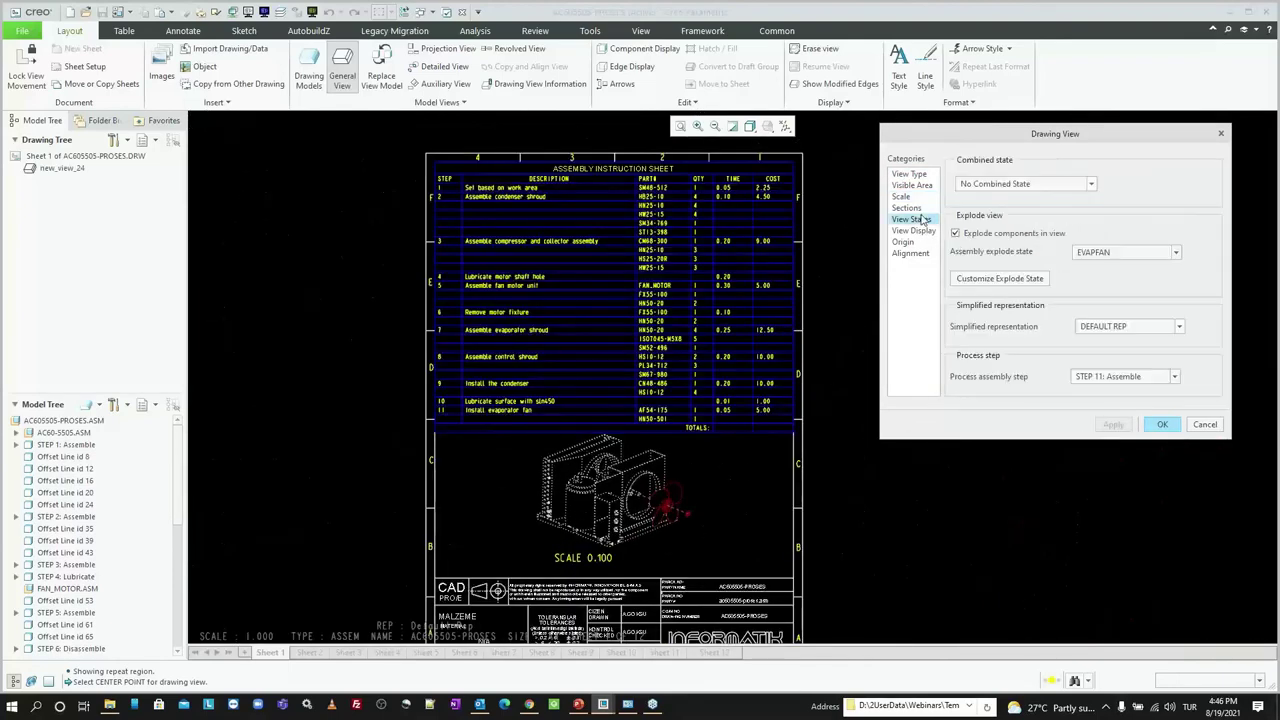
{"action": "left_click", "coordinate": [1075, 376]}
{"action": "left_click", "coordinate": [1074, 376]}
{"action": "left_click", "coordinate": [988, 233]}
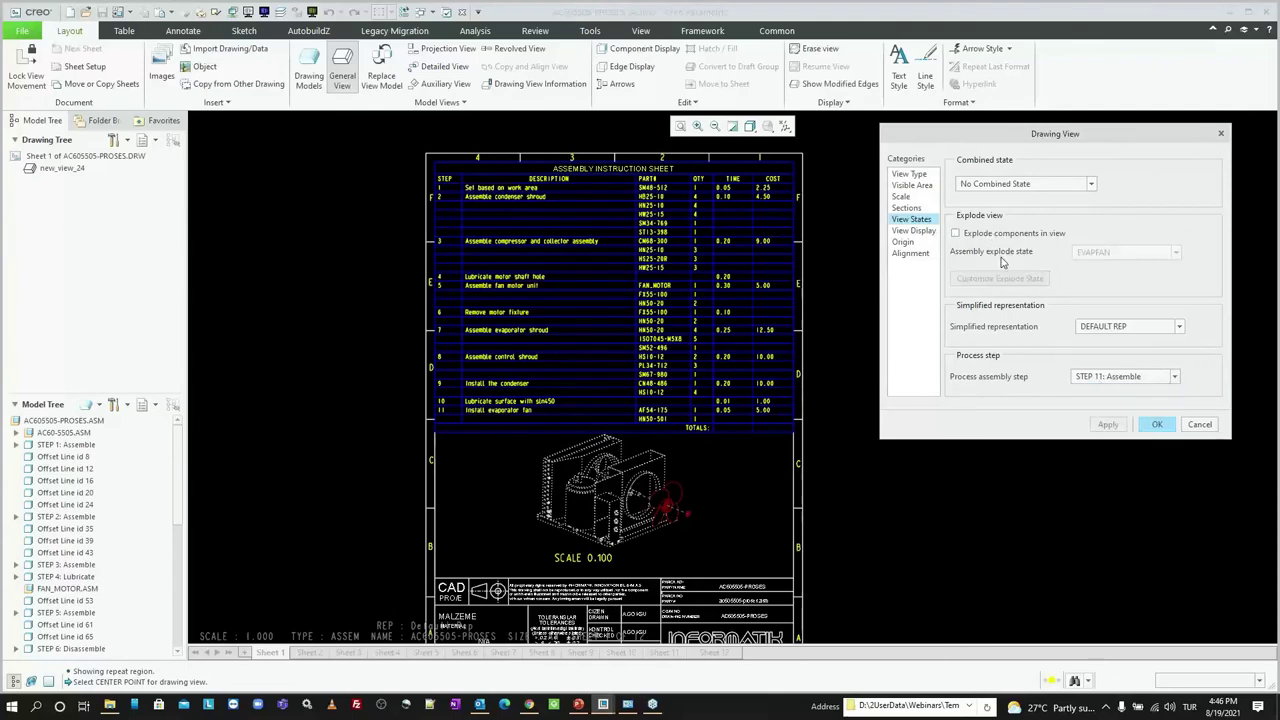
{"action": "left_click", "coordinate": [1104, 428]}
{"action": "left_click", "coordinate": [1162, 424]}
{"action": "scroll", "coordinate": [582, 547], "scroll_direction": "down", "scroll_amount": 3}
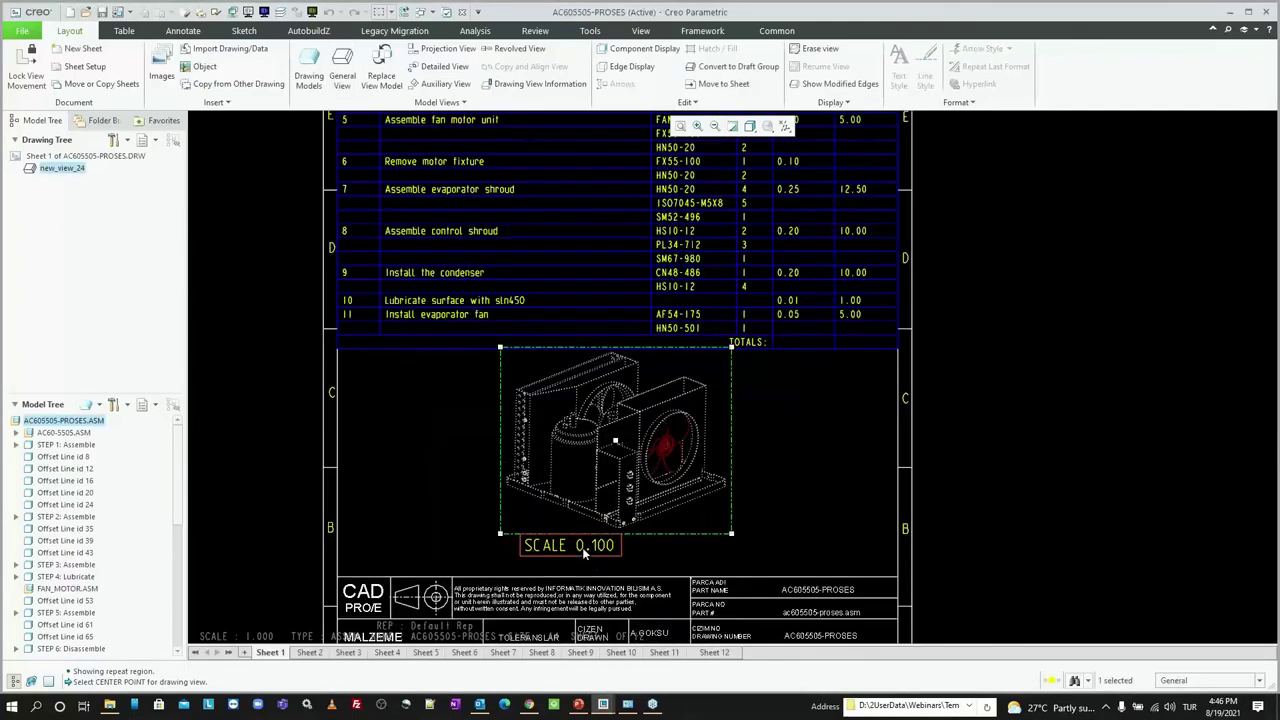
{"action": "left_click", "coordinate": [585, 550]}
{"action": "key", "text": "Escape"}
{"action": "left_click", "coordinate": [690, 468]}
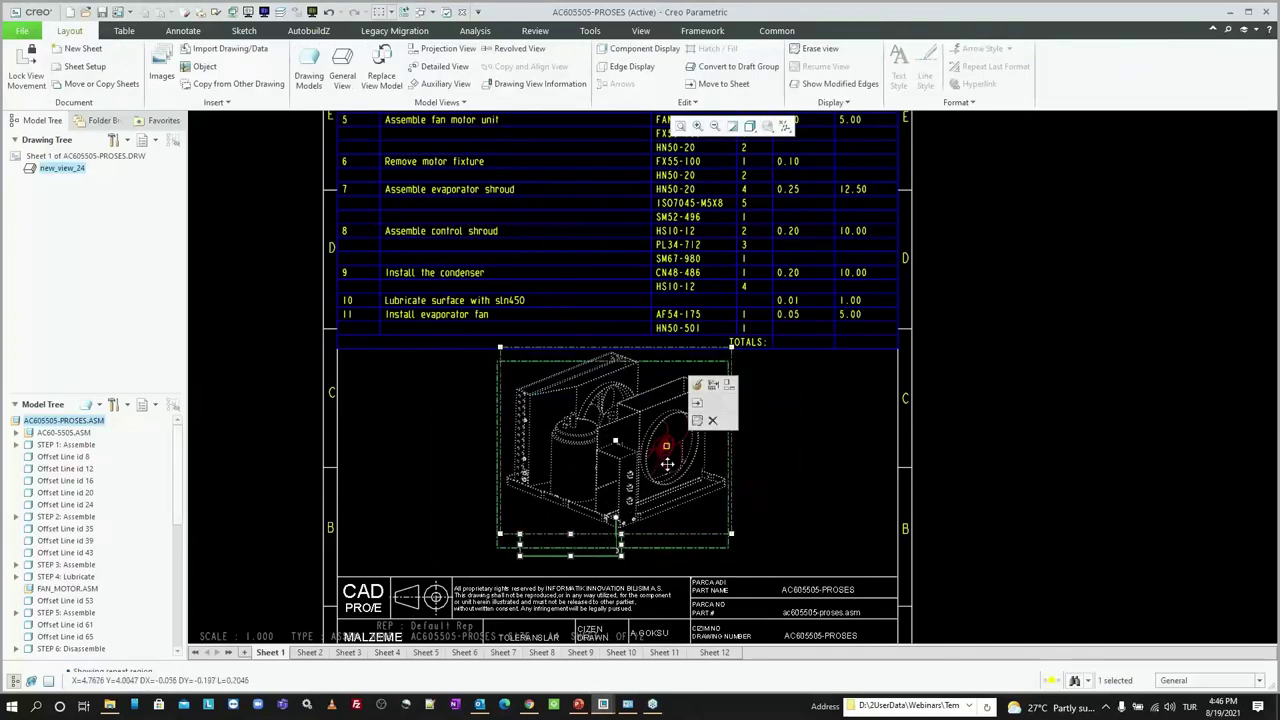
Step: Set previous components to solid lines and current components to Geometry colour, applied to this sheet
{"action": "left_click", "coordinate": [686, 102]}
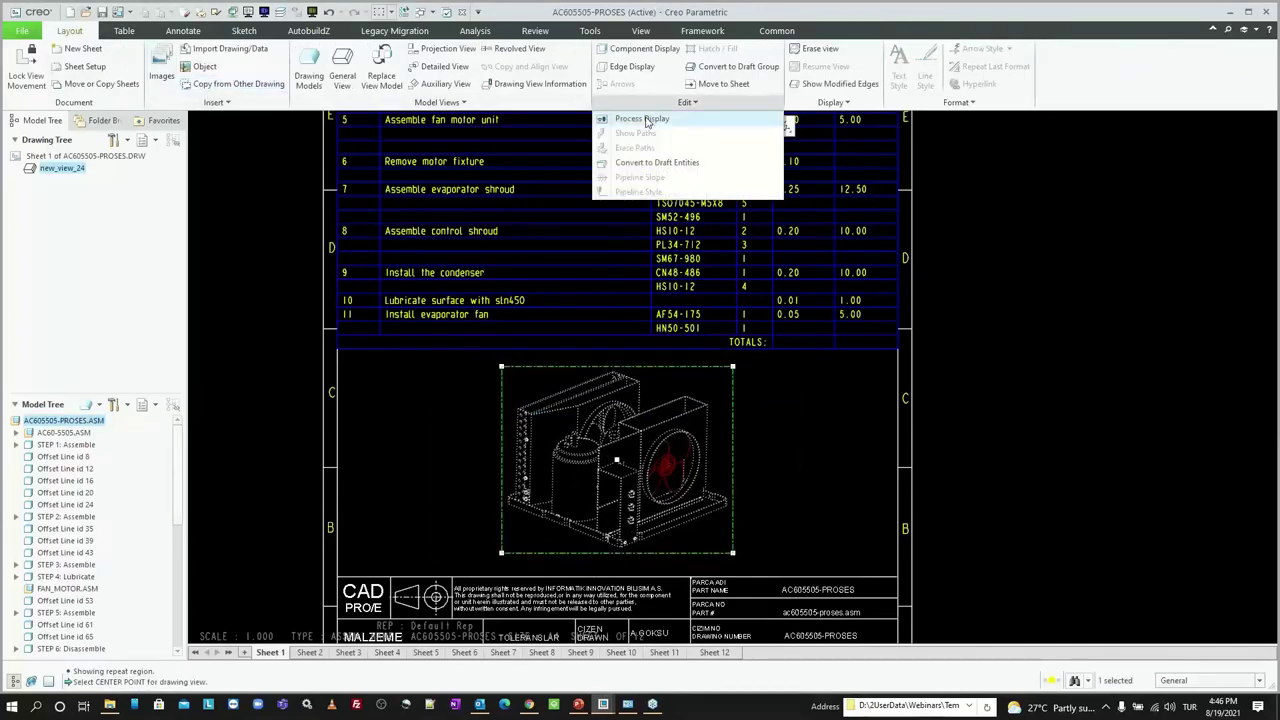
{"action": "left_click", "coordinate": [647, 121]}
{"action": "left_click", "coordinate": [1100, 204]}
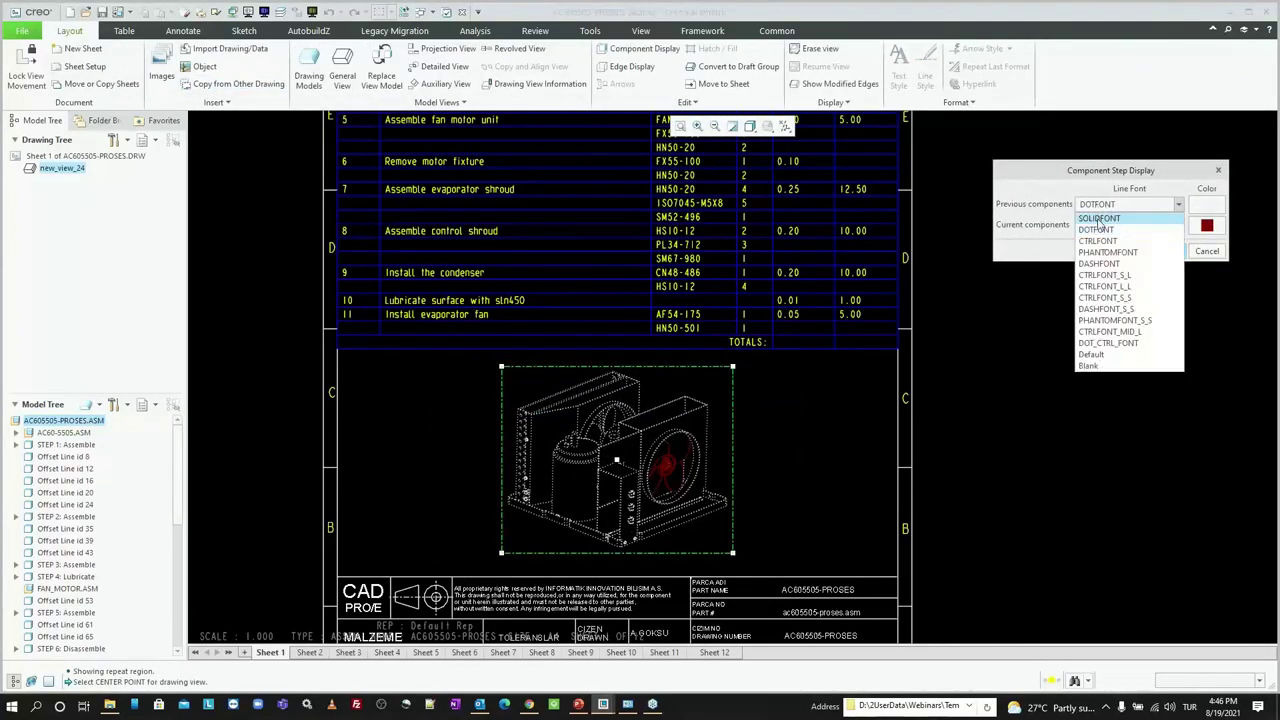
{"action": "left_click", "coordinate": [1100, 214]}
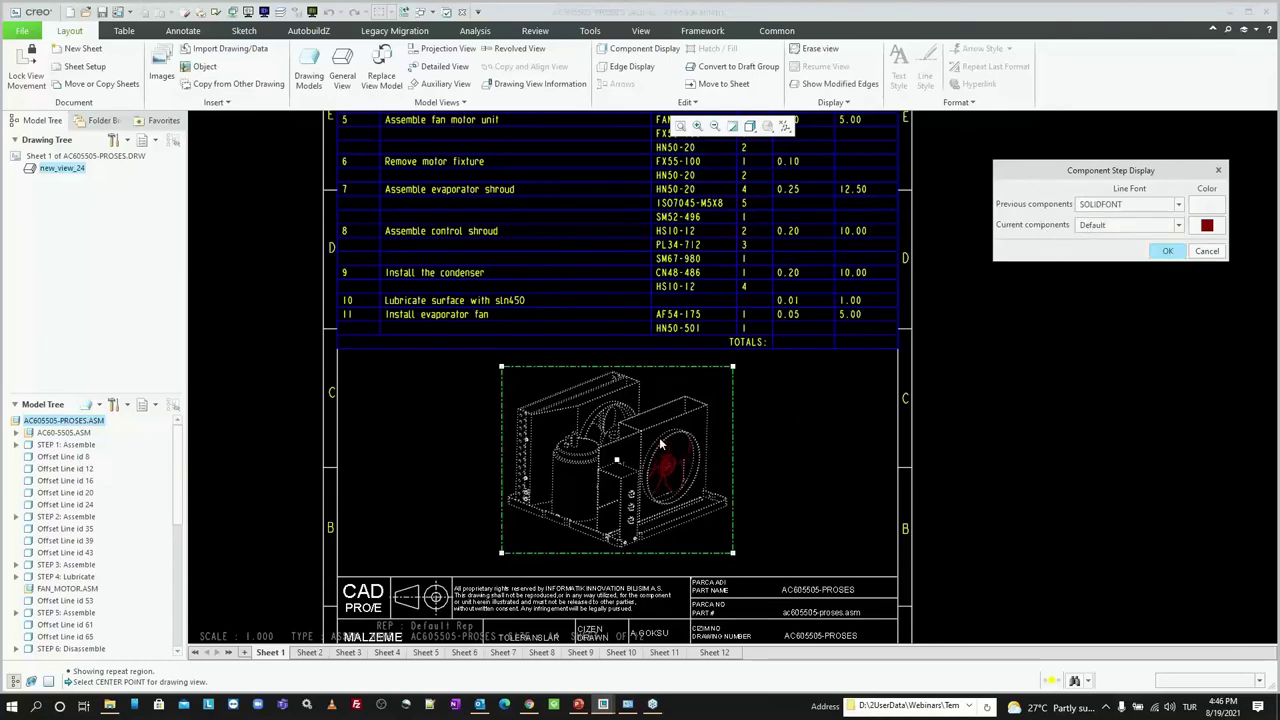
{"action": "left_click", "coordinate": [1205, 227]}
{"action": "left_click", "coordinate": [967, 158]}
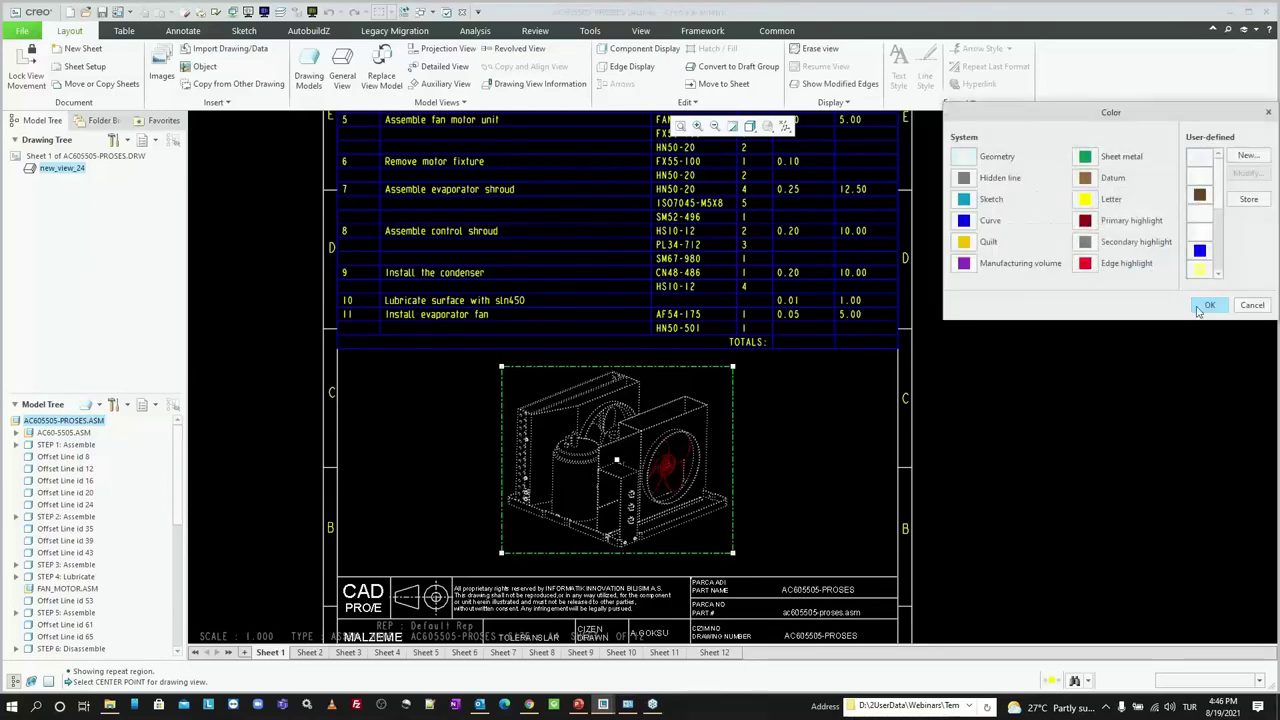
{"action": "left_click", "coordinate": [1207, 307]}
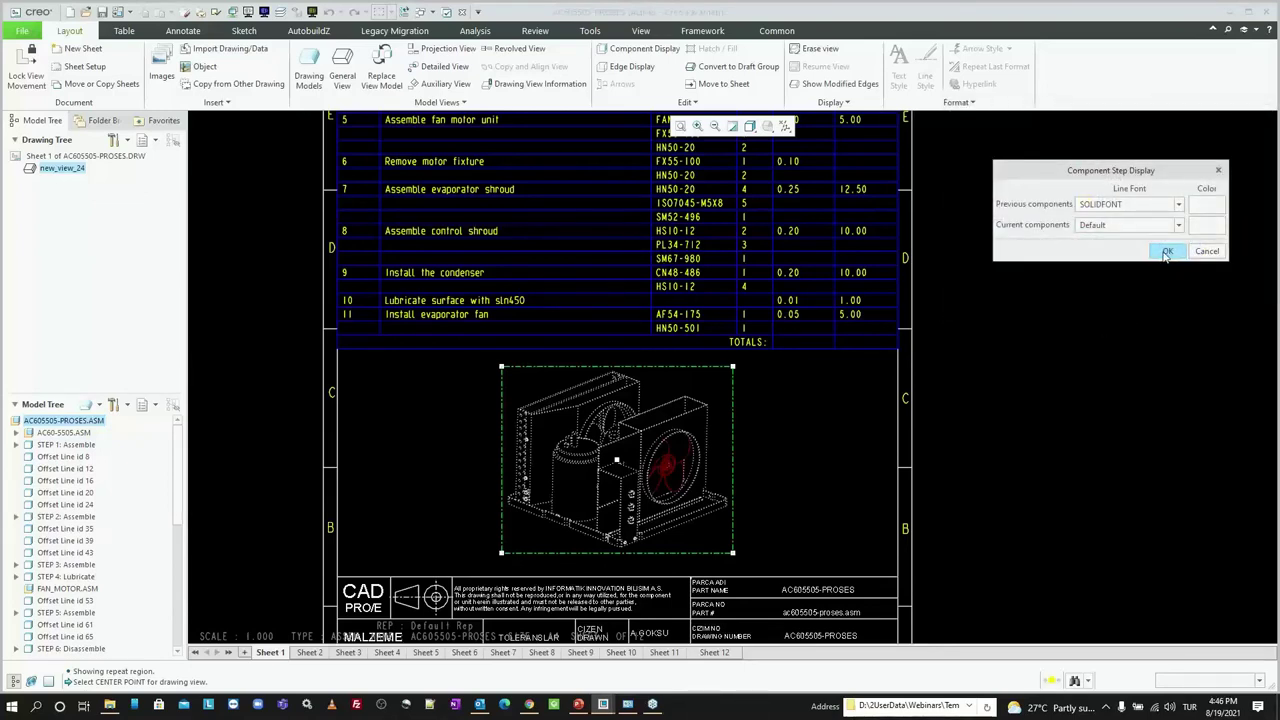
{"action": "left_click", "coordinate": [1166, 252]}
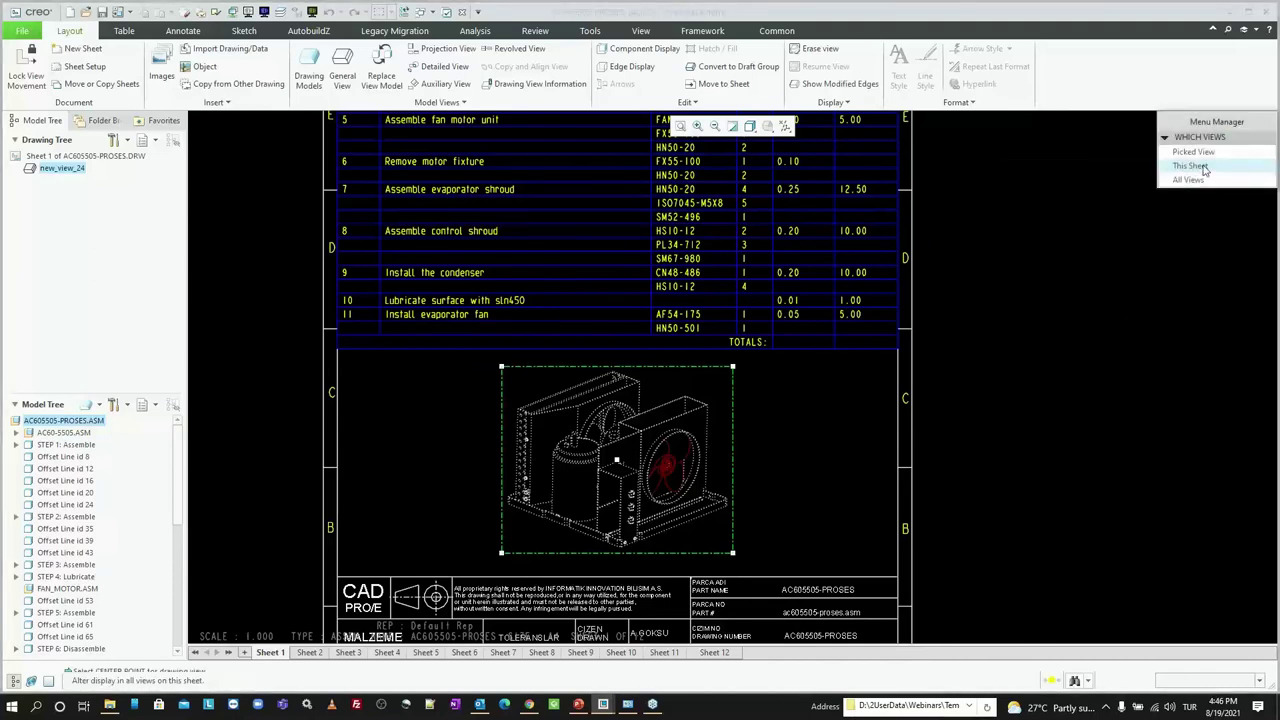
{"action": "left_click", "coordinate": [1204, 167]}
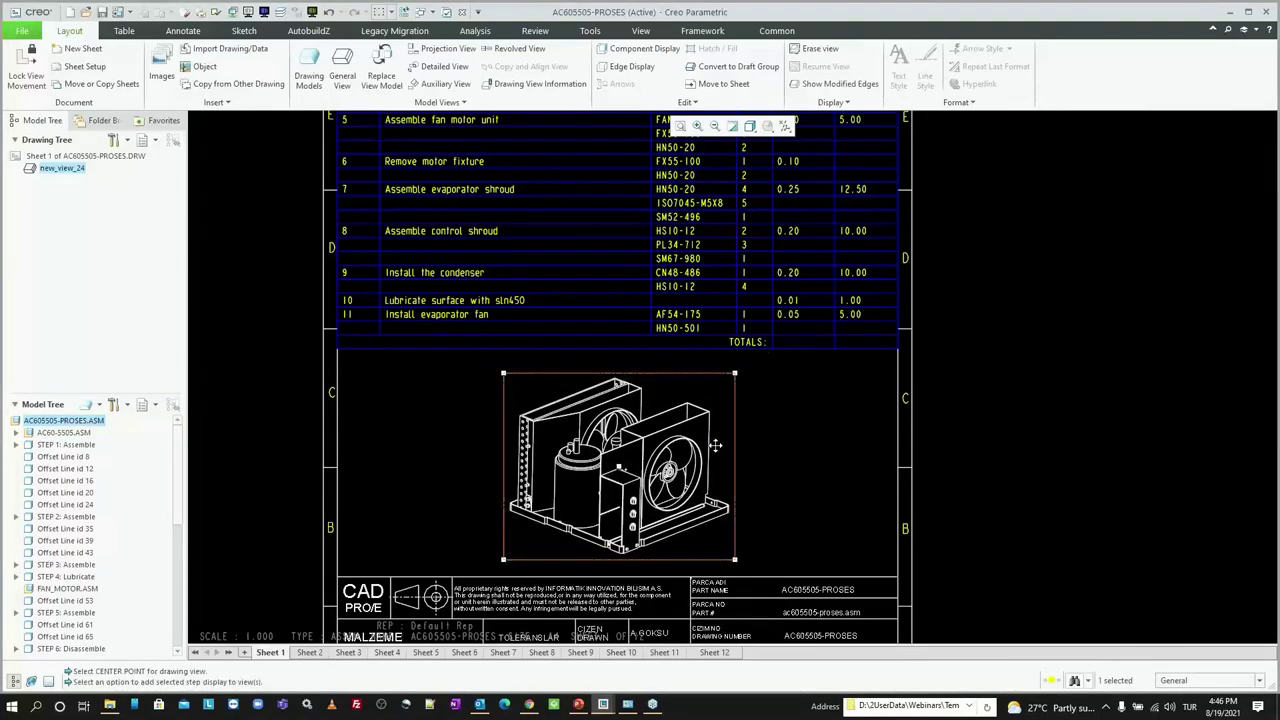
Step: Regenerate the models in the drawing
{"action": "left_click", "coordinate": [804, 447]}
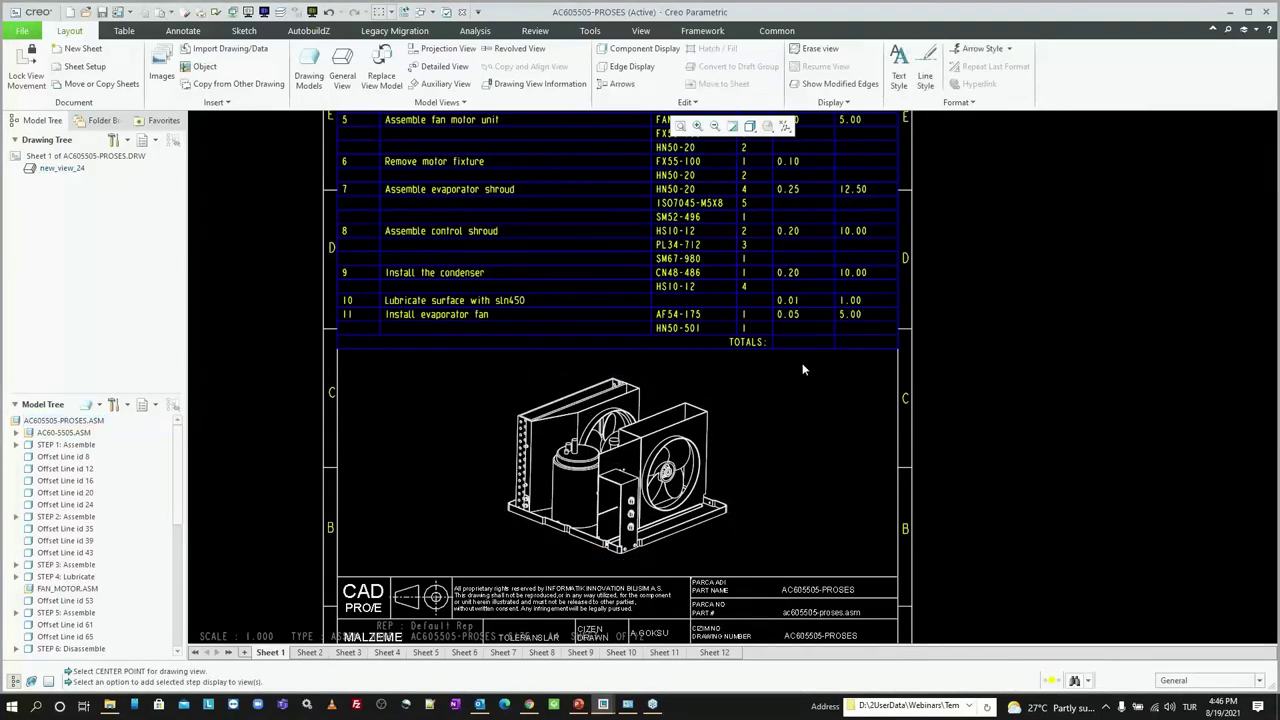
{"action": "left_click", "coordinate": [803, 370]}
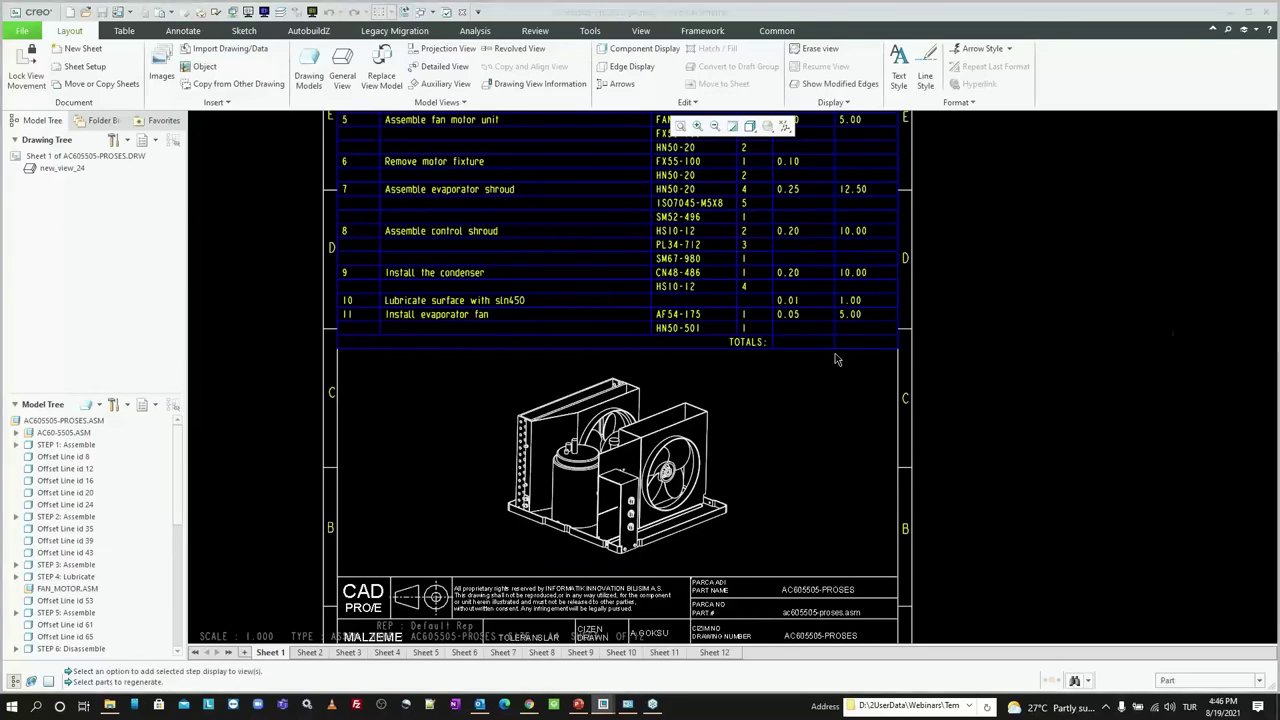
{"action": "left_click", "coordinate": [1137, 193]}
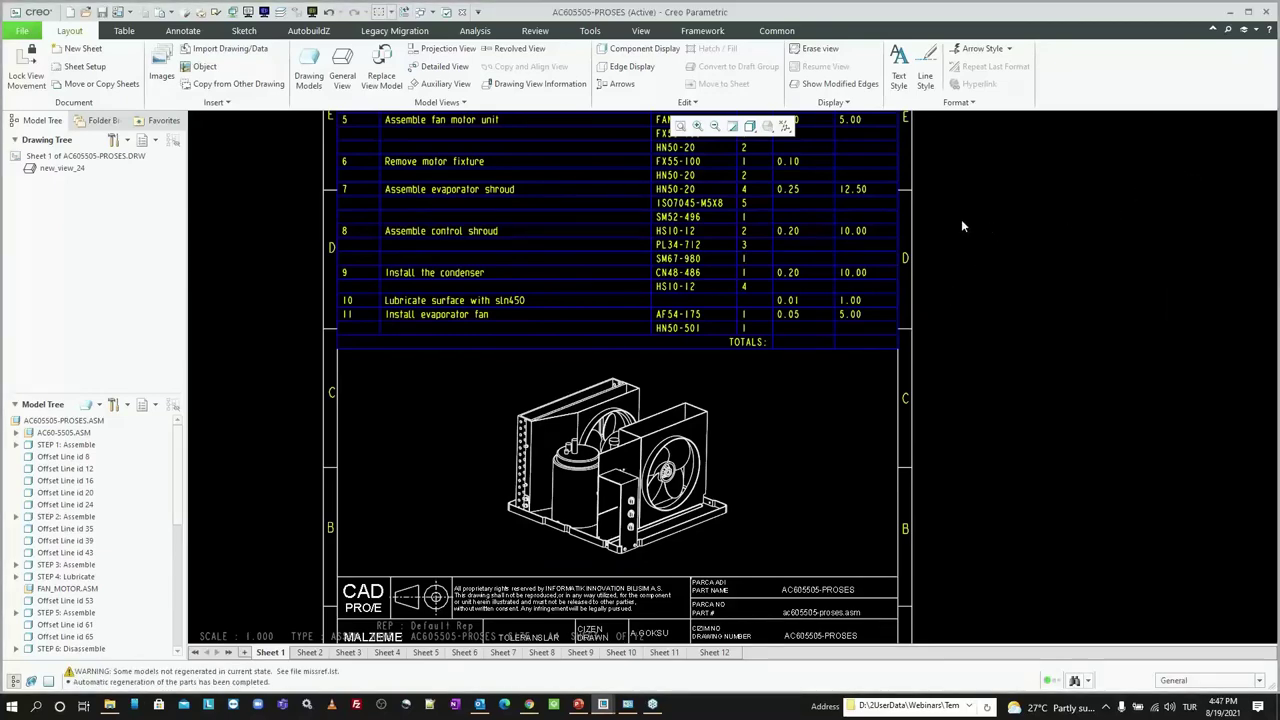
Step: Pan and zoom to frame the full 11-step instruction table down to its TOTALS row
{"action": "middle_click_drag", "start_coordinate": [763, 241], "coordinate": [814, 434]}
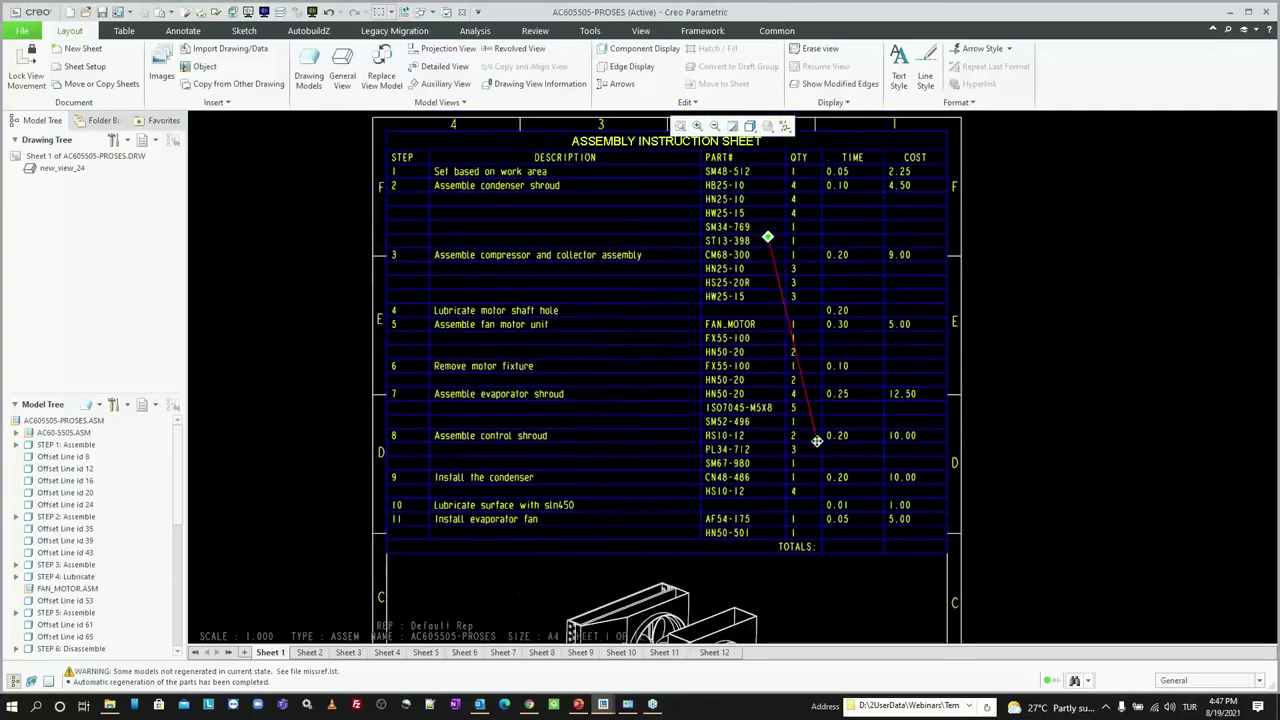
{"action": "scroll", "coordinate": [848, 565], "scroll_direction": "up", "scroll_amount": 2}
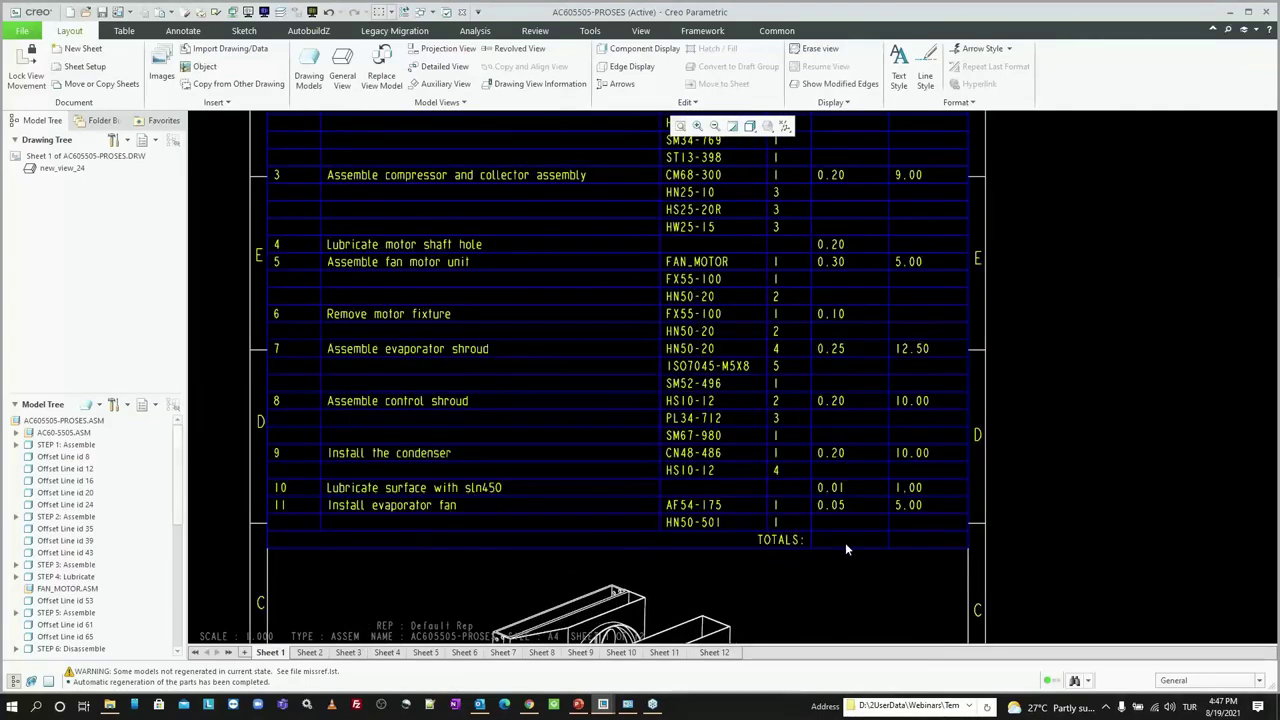
{"action": "scroll", "coordinate": [846, 549], "scroll_direction": "down", "scroll_amount": 1}
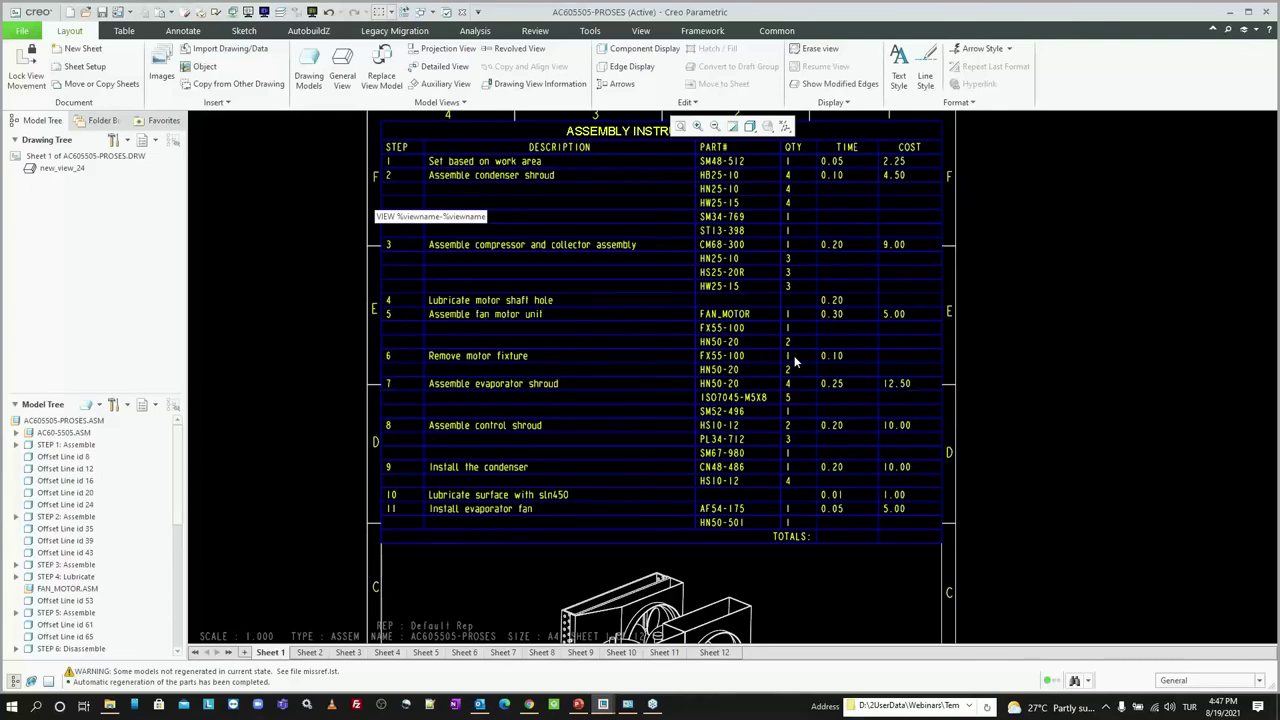
{"action": "middle_click_drag", "start_coordinate": [813, 387], "coordinate": [687, 379]}
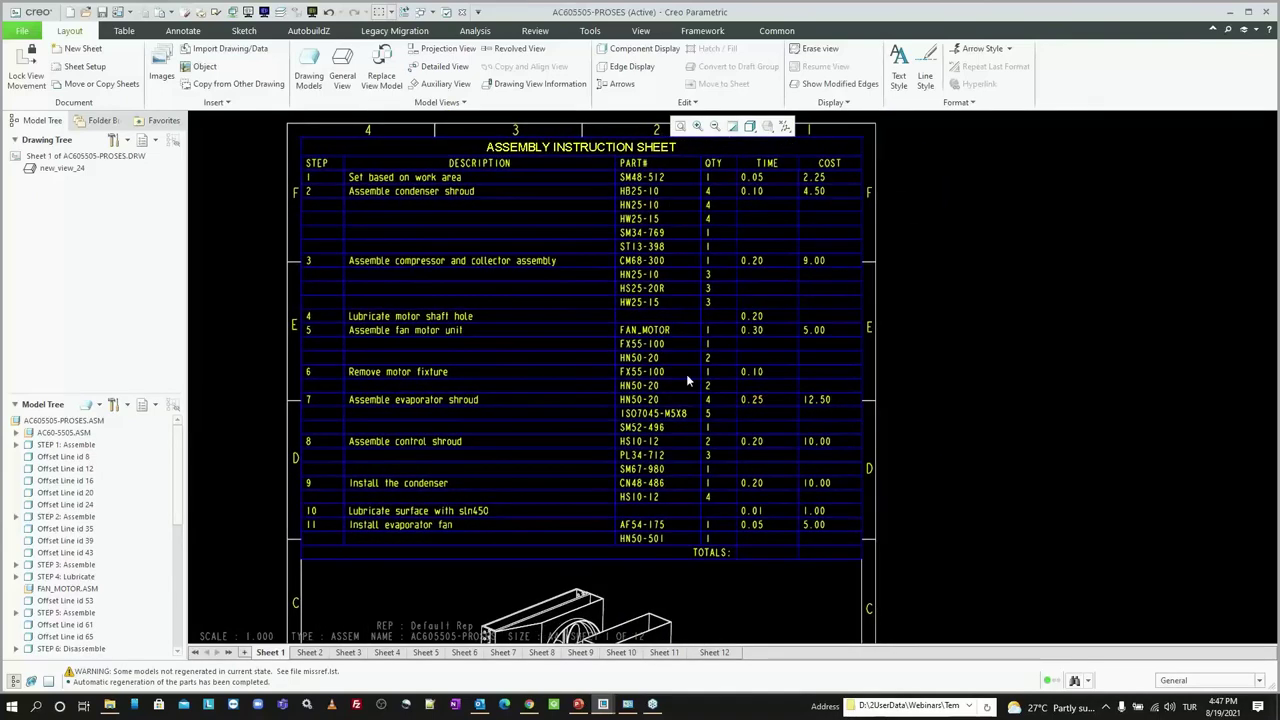
{"action": "left_click", "coordinate": [124, 31]}
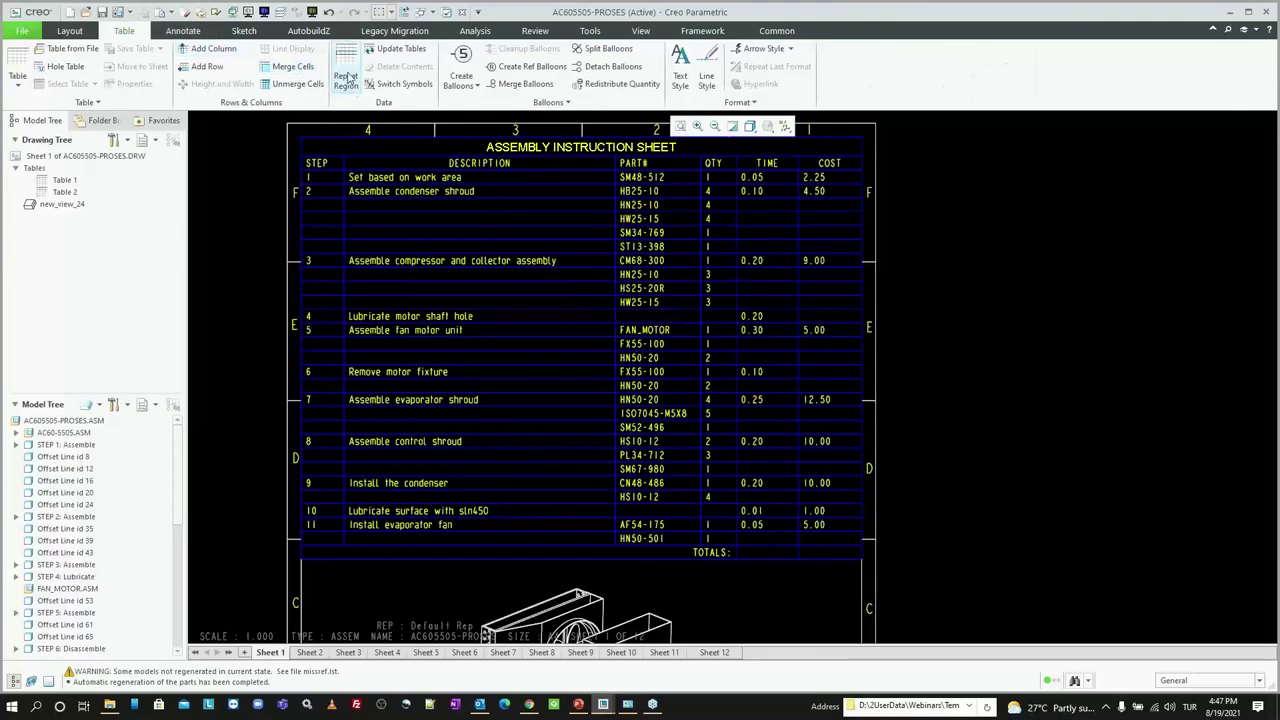
Step: Briefly show the table's parameter symbols, then switch the table back to values
{"action": "left_click", "coordinate": [403, 93]}
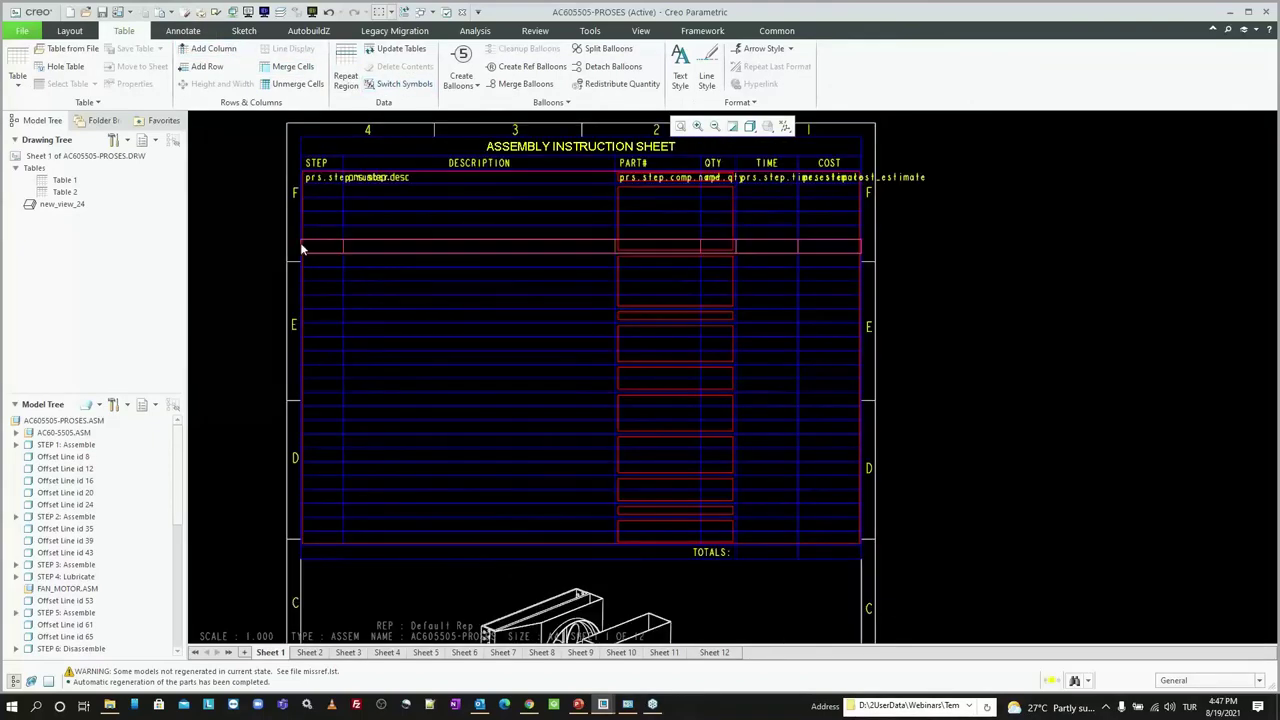
{"action": "left_click", "coordinate": [403, 84]}
{"action": "scroll", "coordinate": [620, 218], "scroll_direction": "up", "scroll_amount": 1}
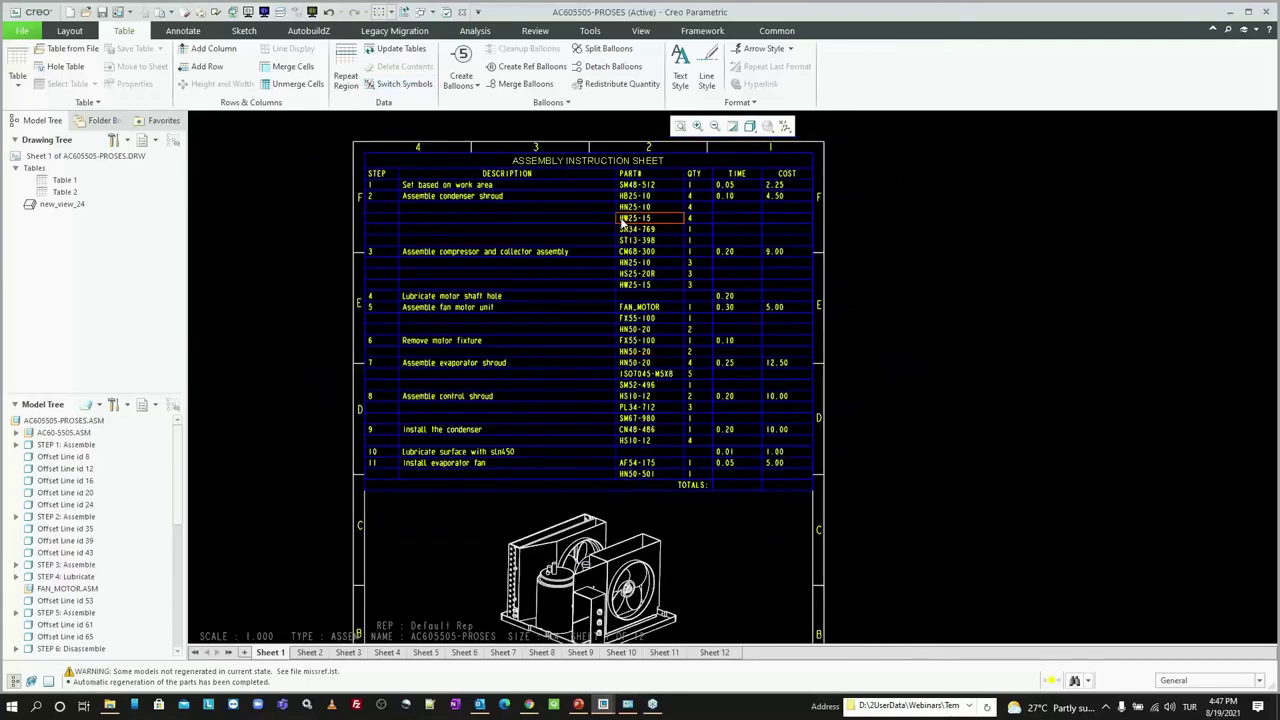
{"action": "scroll", "coordinate": [620, 220], "scroll_direction": "down", "scroll_amount": 1}
Step: Add a new by-name summation to the table's repeat region
{"action": "left_click", "coordinate": [350, 70]}
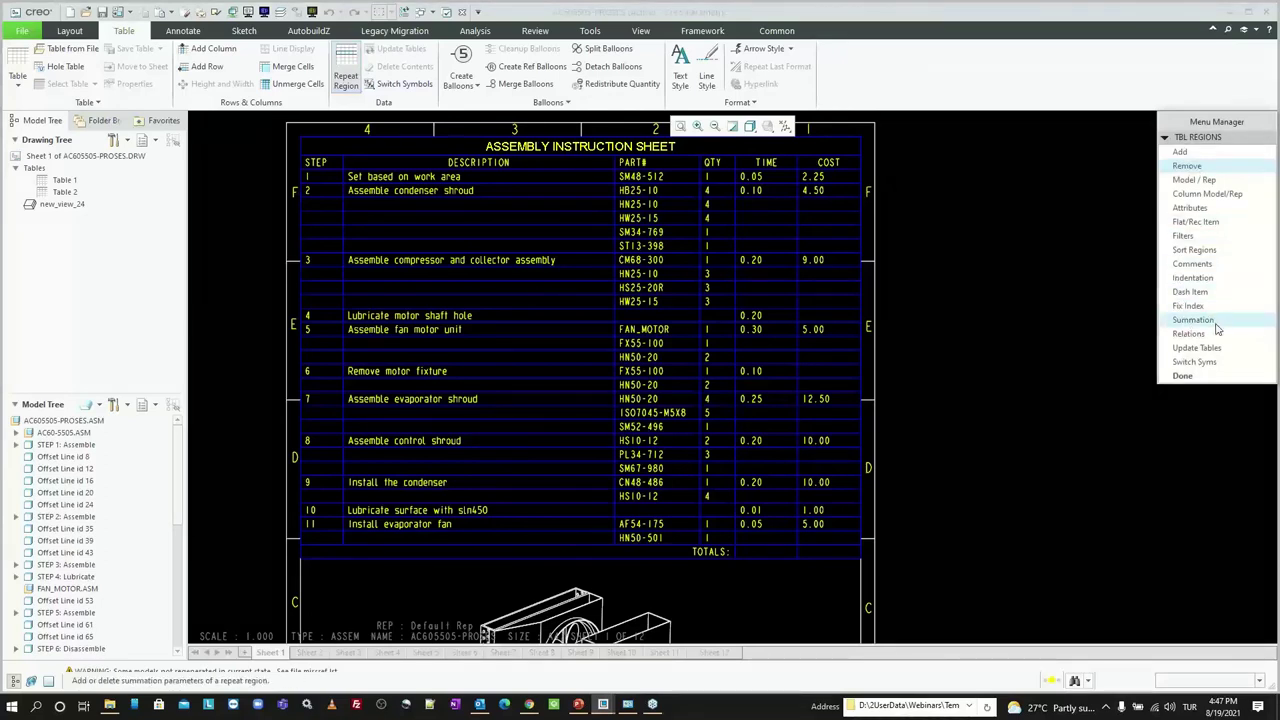
{"action": "left_click", "coordinate": [1218, 328]}
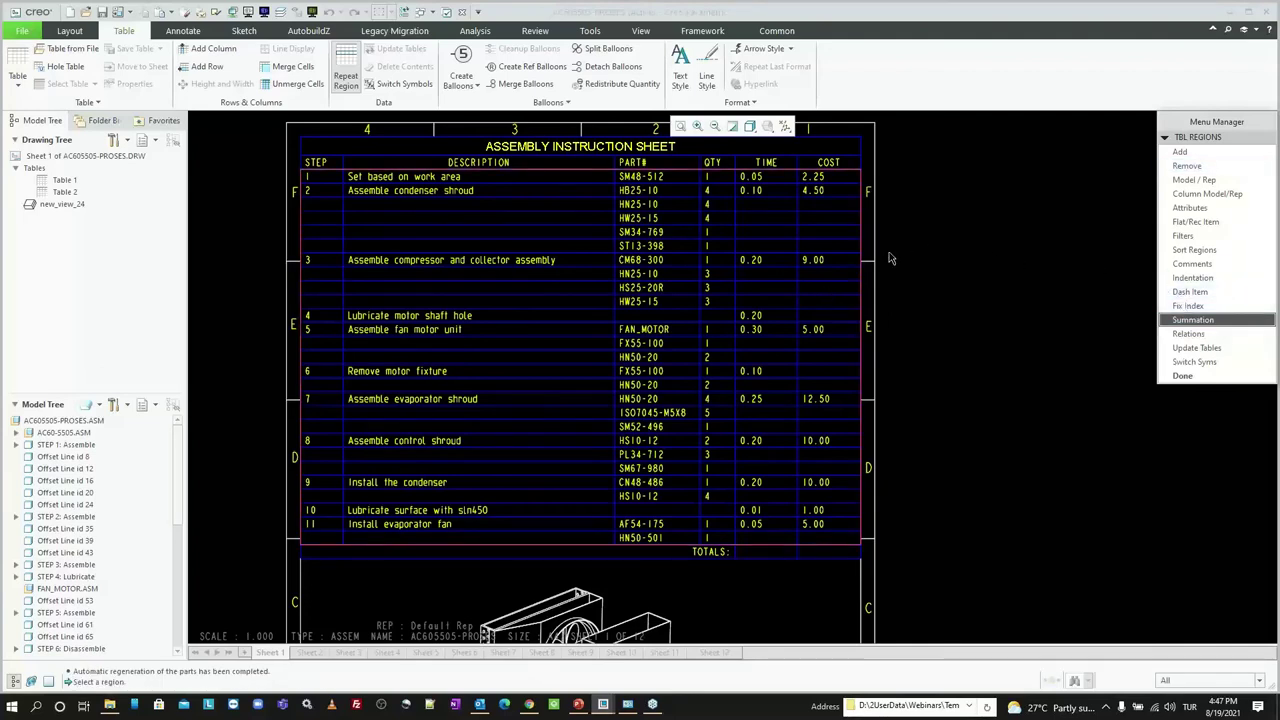
{"action": "left_click", "coordinate": [812, 301]}
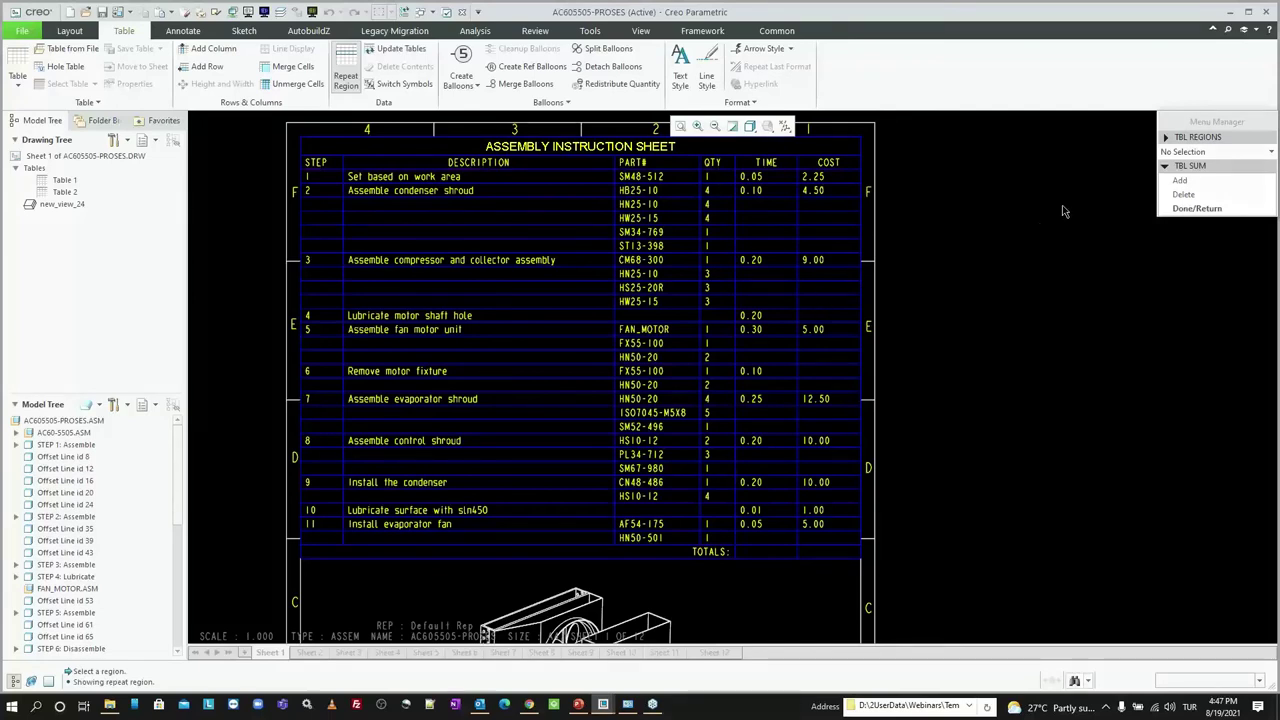
{"action": "left_click", "coordinate": [1178, 180]}
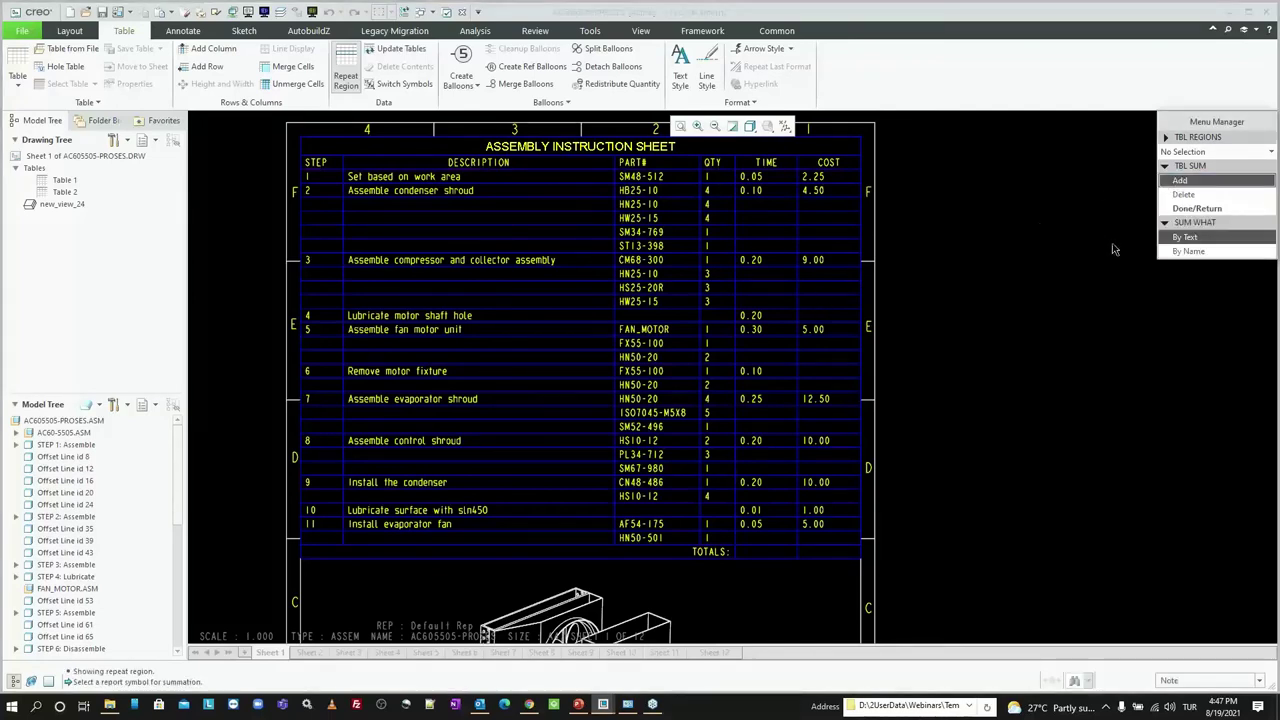
{"action": "left_click", "coordinate": [1188, 251]}
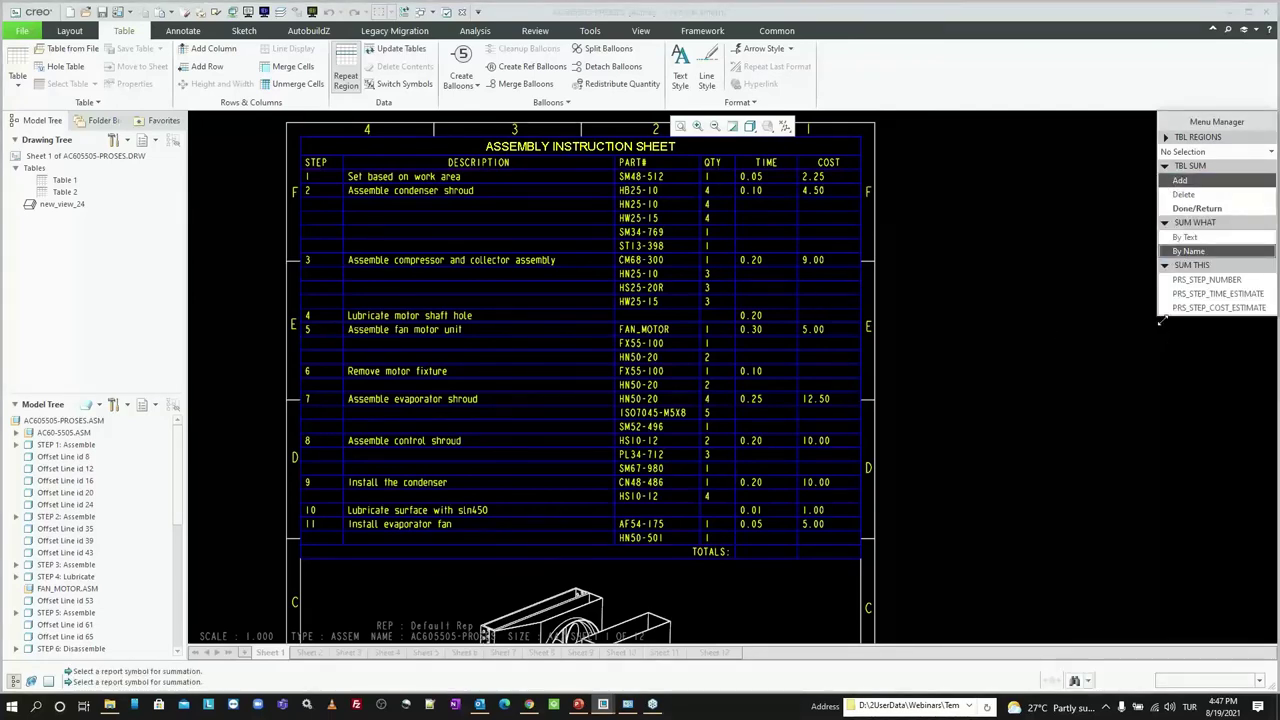
Step: Sum PRS_STEP_TIME_ESTIMATE and name the summation parameter TOT_TIME
{"action": "left_click_drag", "start_coordinate": [1162, 320], "coordinate": [1122, 340]}
{"action": "left_click_drag", "start_coordinate": [1164, 114], "coordinate": [1068, 157]}
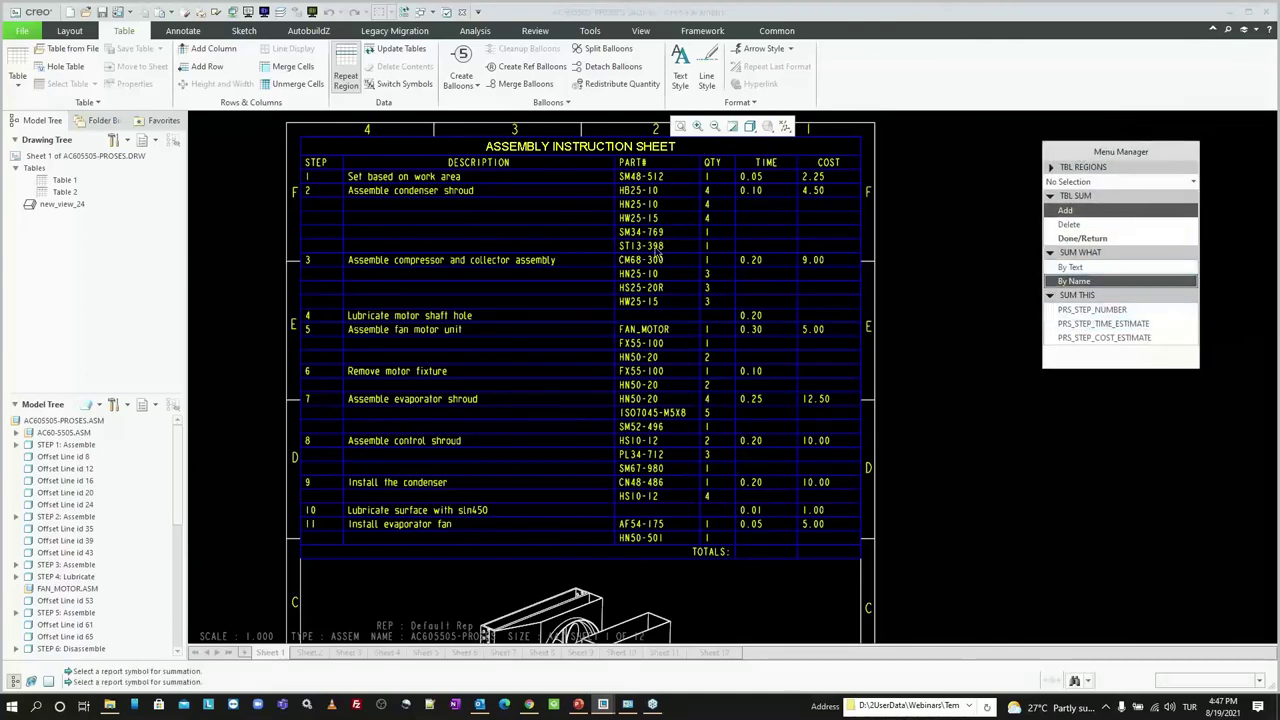
{"action": "left_click", "coordinate": [1110, 328]}
{"action": "left_click", "coordinate": [1108, 323]}
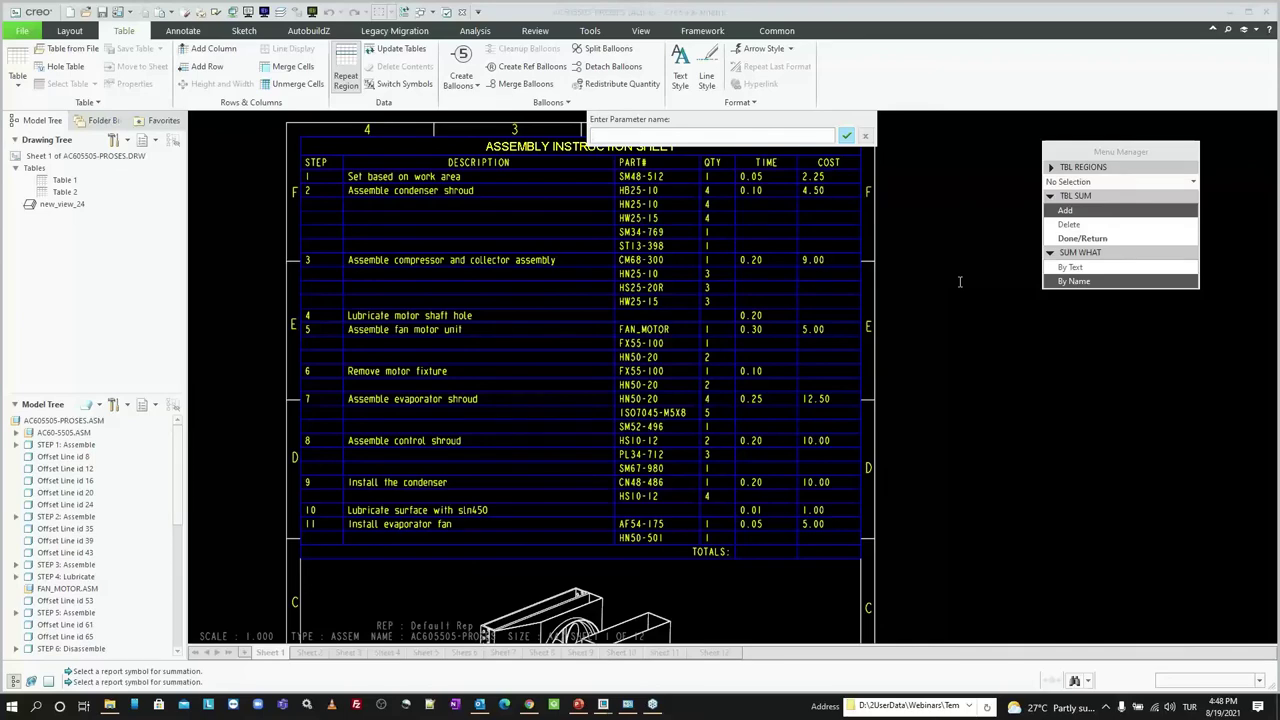
{"action": "type", "text": "TOT_TIME"}
{"action": "key", "text": "Return"}
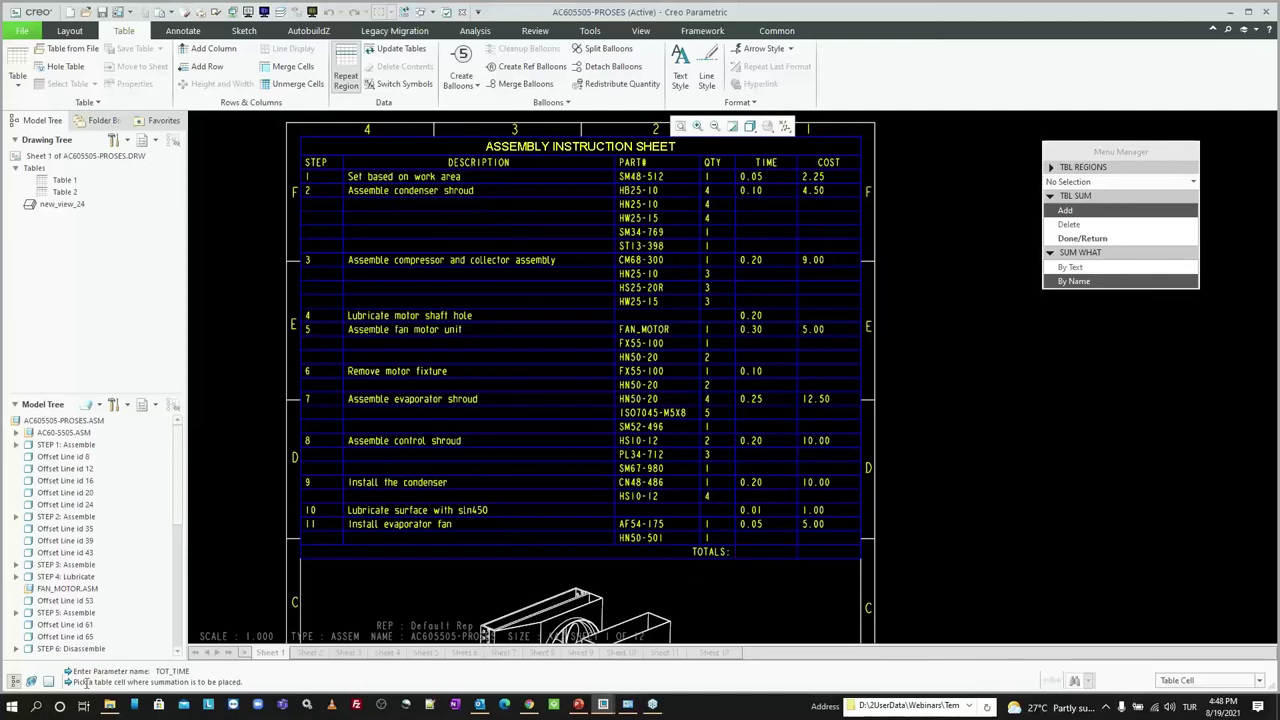
Step: Add TOT_TIME and TOT_COST summations of the step time and cost estimates to the TOTALS row
{"action": "left_click_drag", "start_coordinate": [76, 682], "coordinate": [240, 682]}
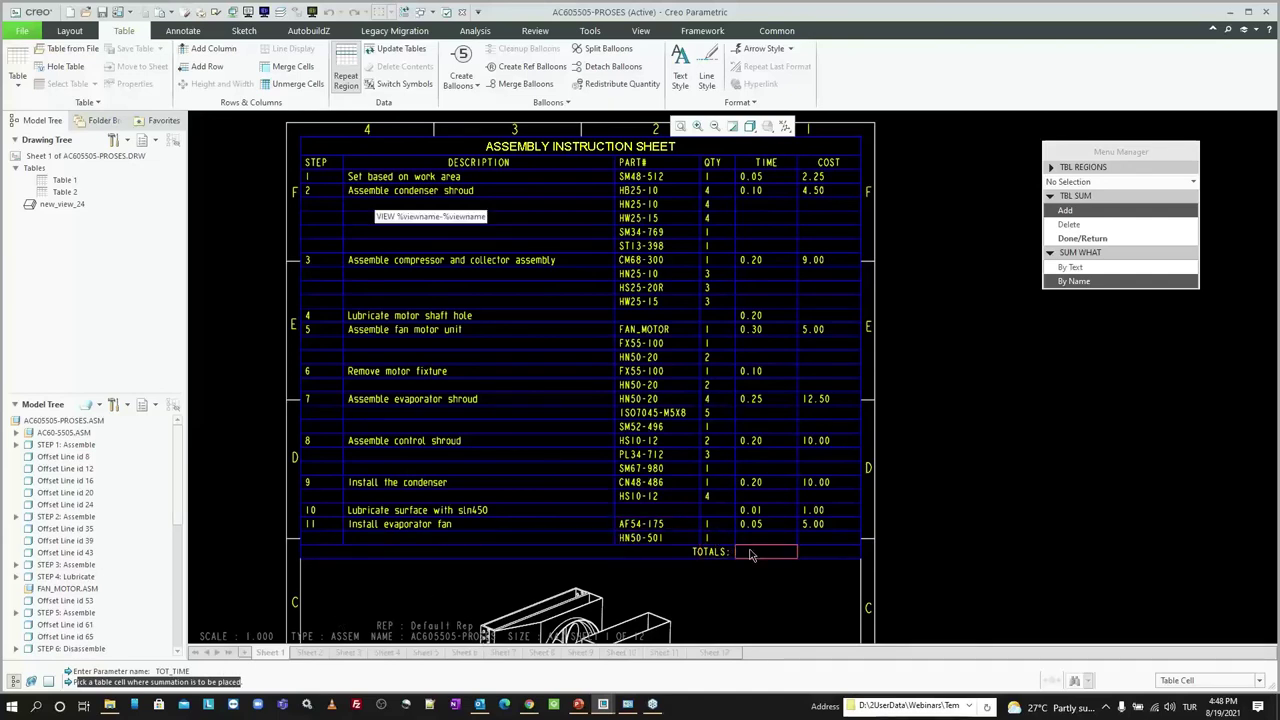
{"action": "left_click", "coordinate": [751, 553]}
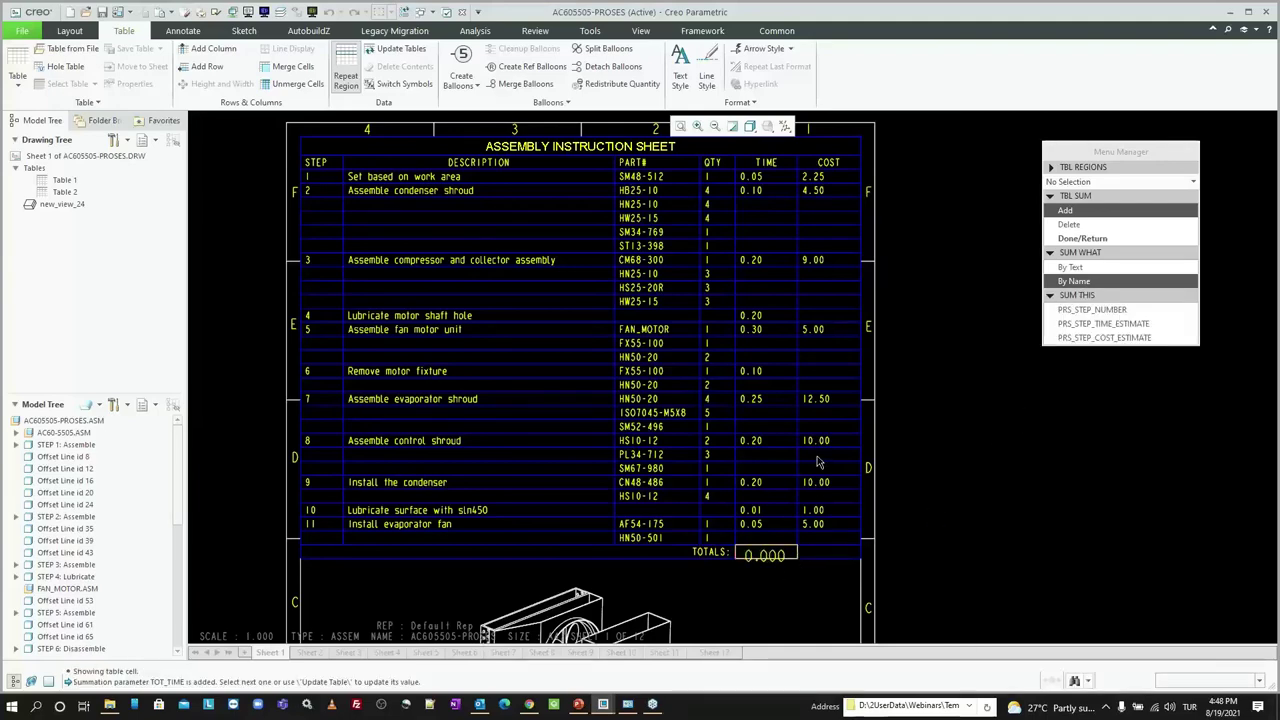
{"action": "left_click", "coordinate": [1115, 340]}
{"action": "type", "text": "TOT_COST"}
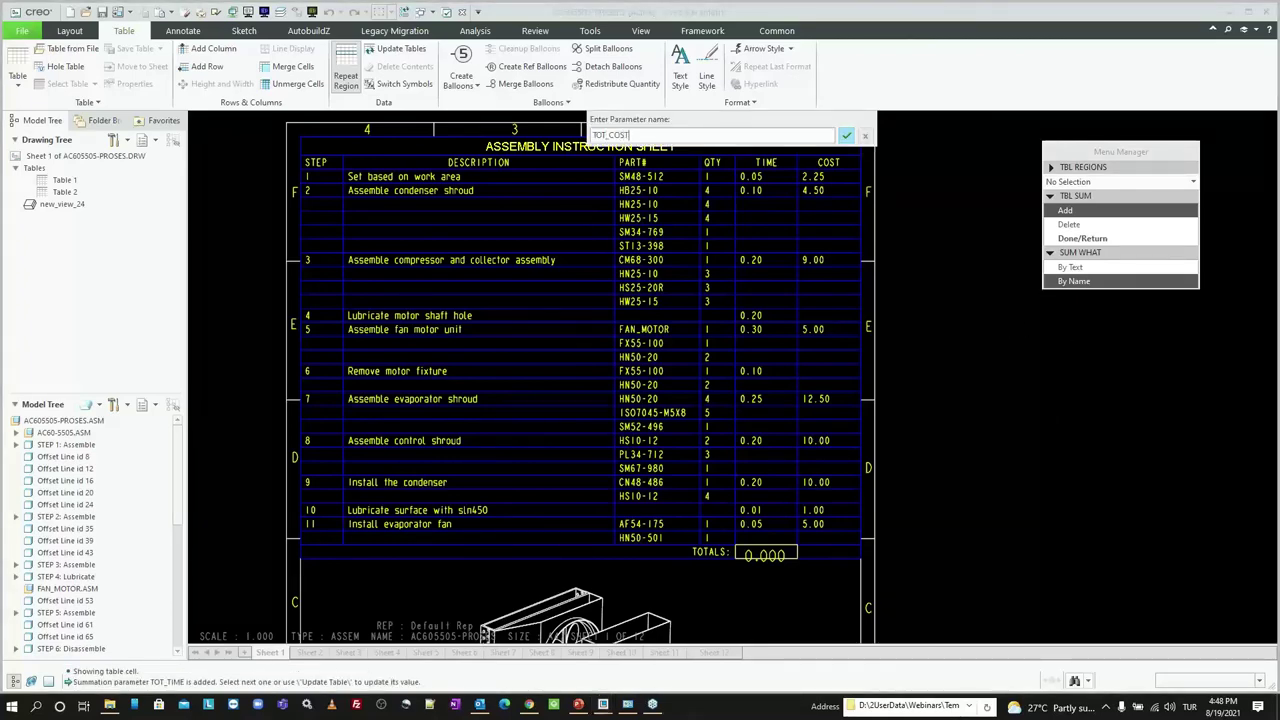
{"action": "key", "text": "Return"}
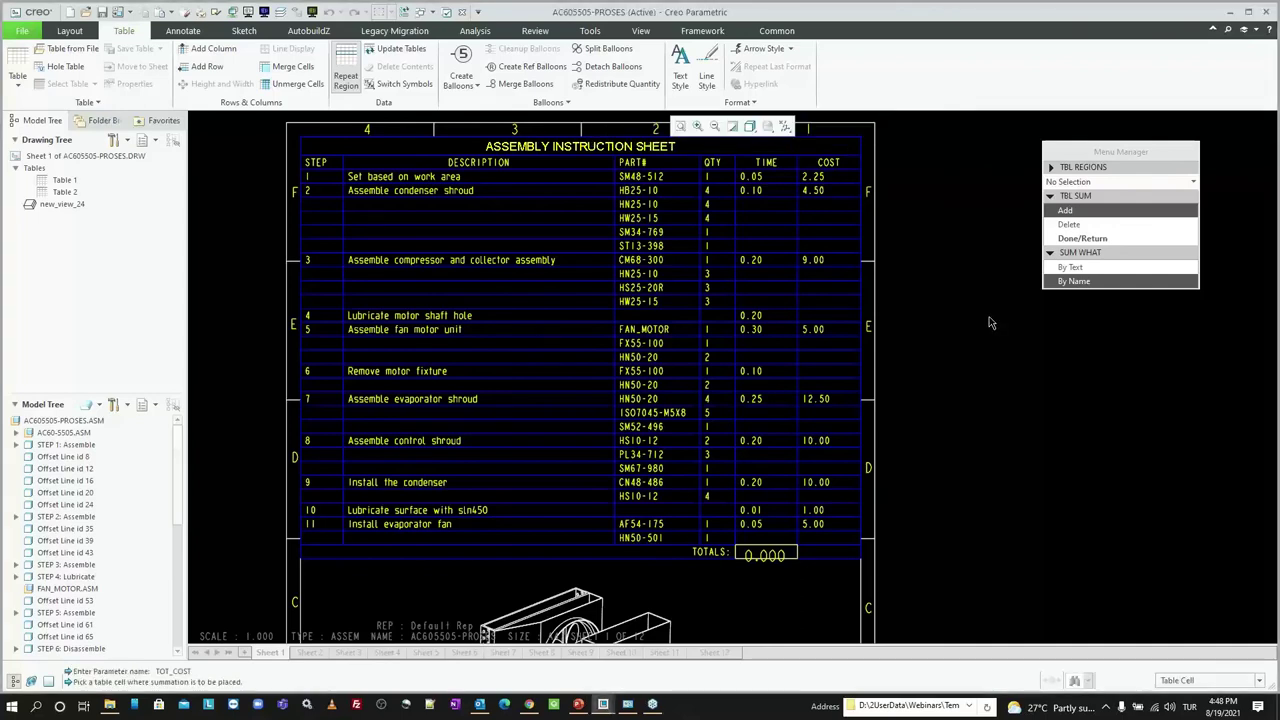
{"action": "left_click", "coordinate": [840, 553]}
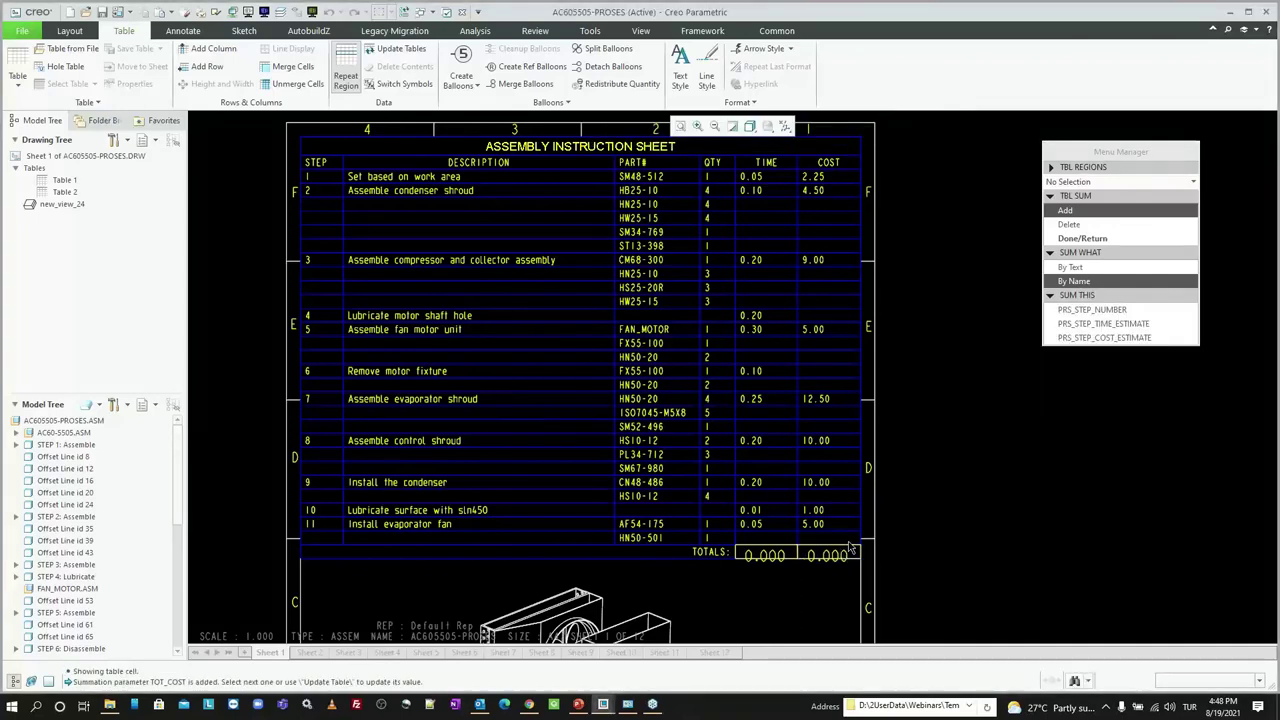
{"action": "middle_click", "coordinate": [965, 437]}
{"action": "middle_click", "coordinate": [964, 437]}
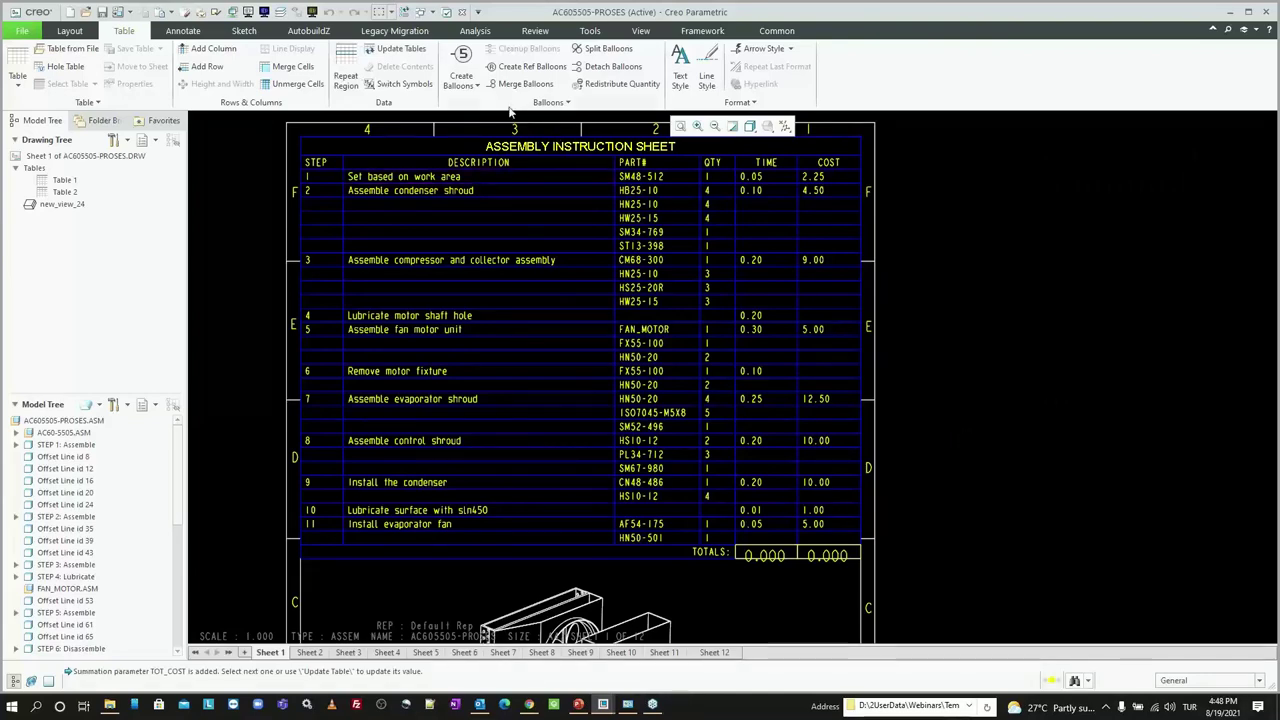
Step: Update the tables so the TOTALS row shows 1.660 and 59.250
{"action": "left_click", "coordinate": [400, 50]}
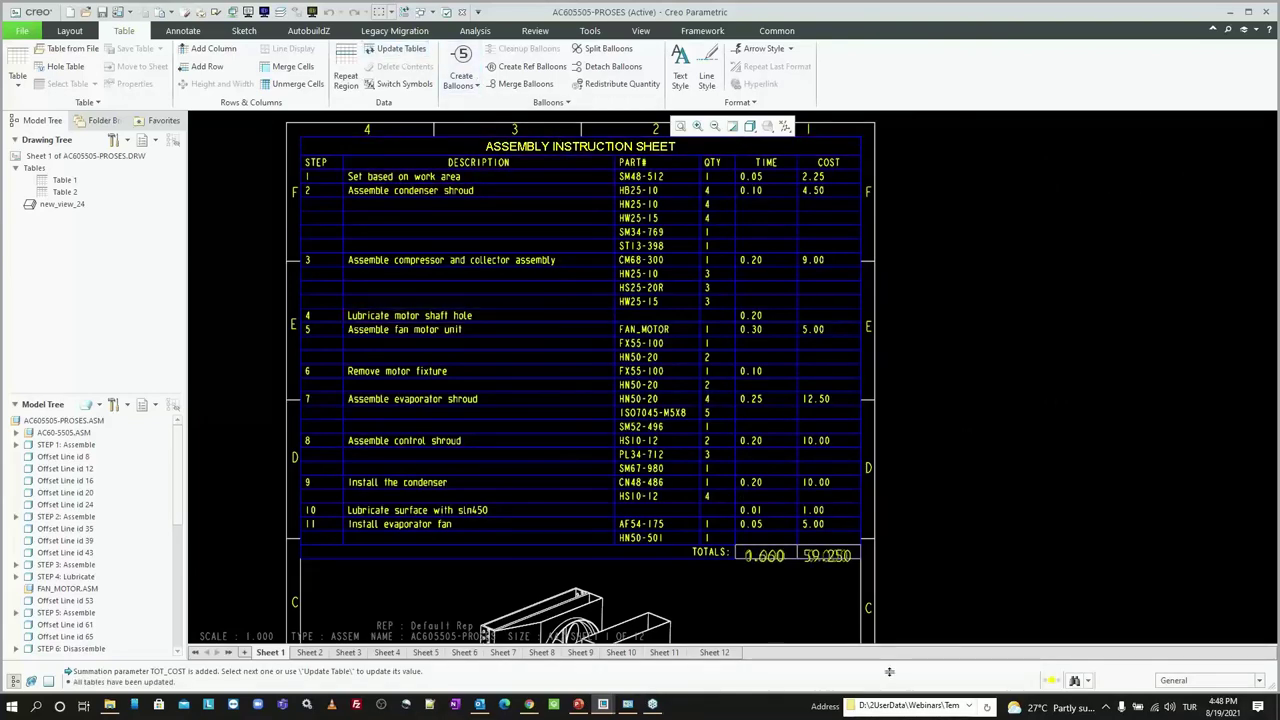
{"action": "scroll", "coordinate": [786, 581], "scroll_direction": "up", "scroll_amount": 1}
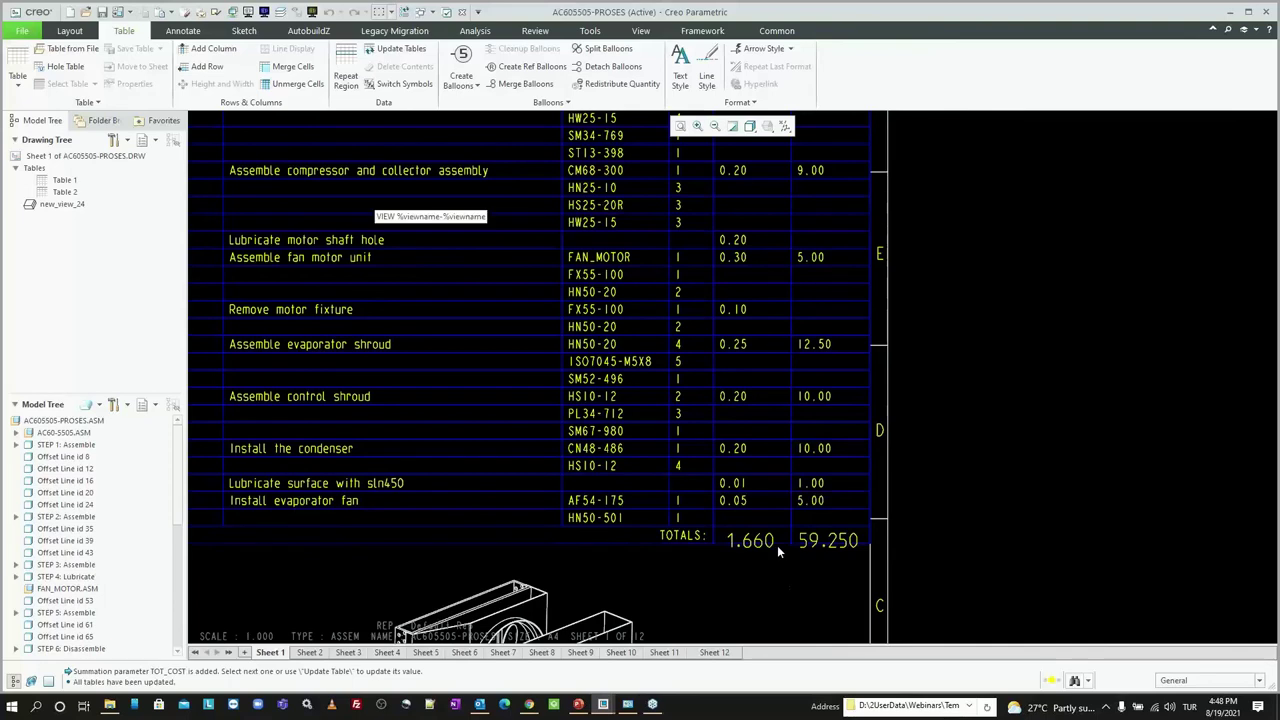
{"action": "scroll", "coordinate": [778, 548], "scroll_direction": "up", "scroll_amount": 1}
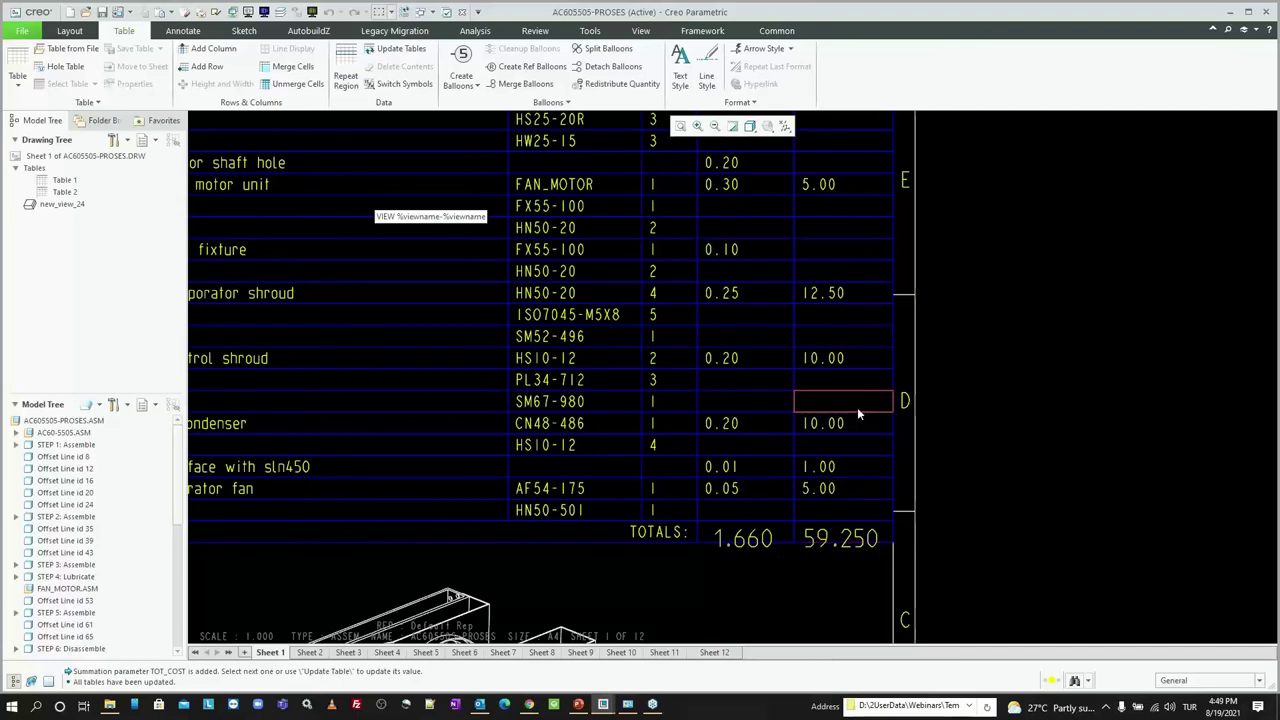
Step: Restyle both totals cells to copy the text style of the 0.05 table value
{"action": "left_click", "coordinate": [680, 75]}
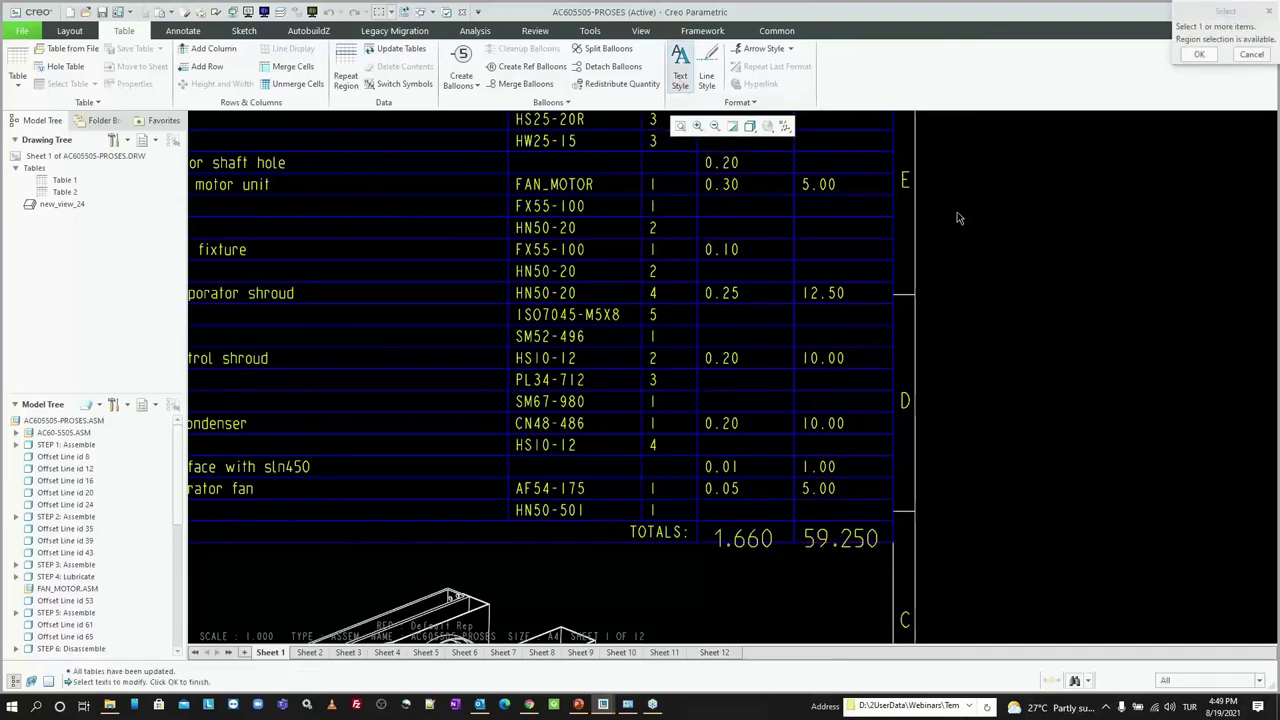
{"action": "left_click", "coordinate": [786, 536]}
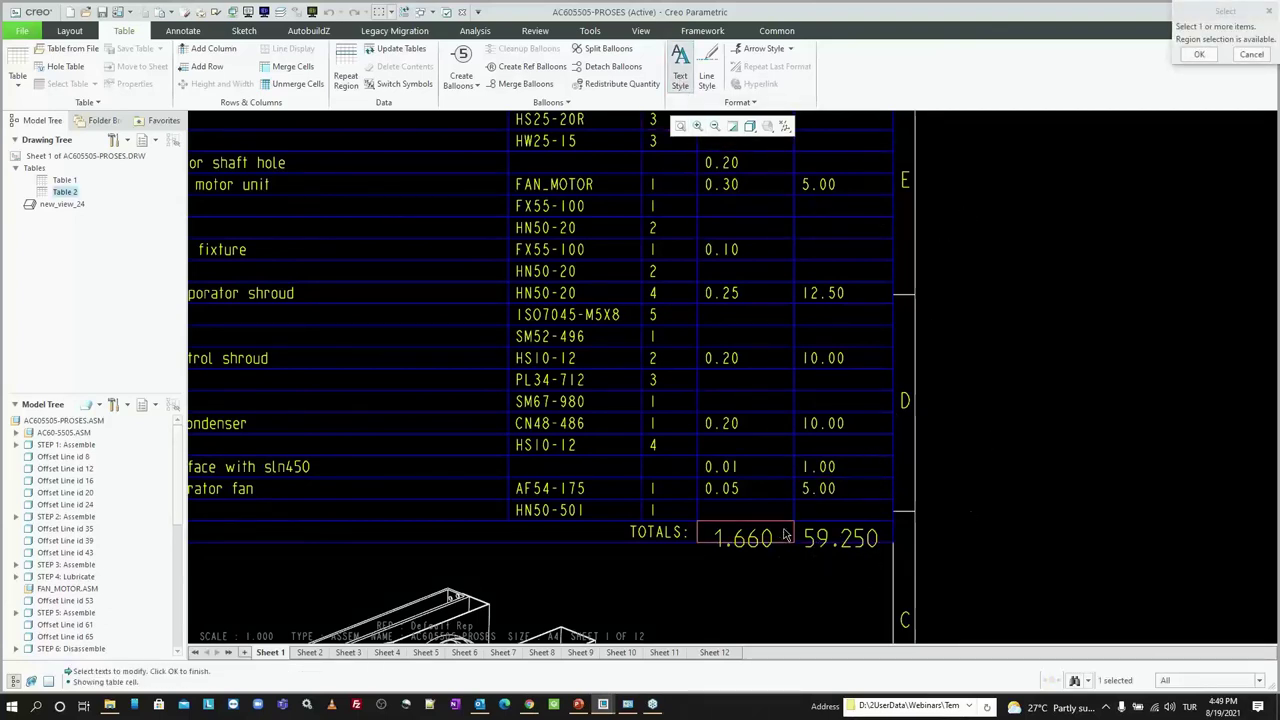
{"action": "middle_click", "coordinate": [1000, 362]}
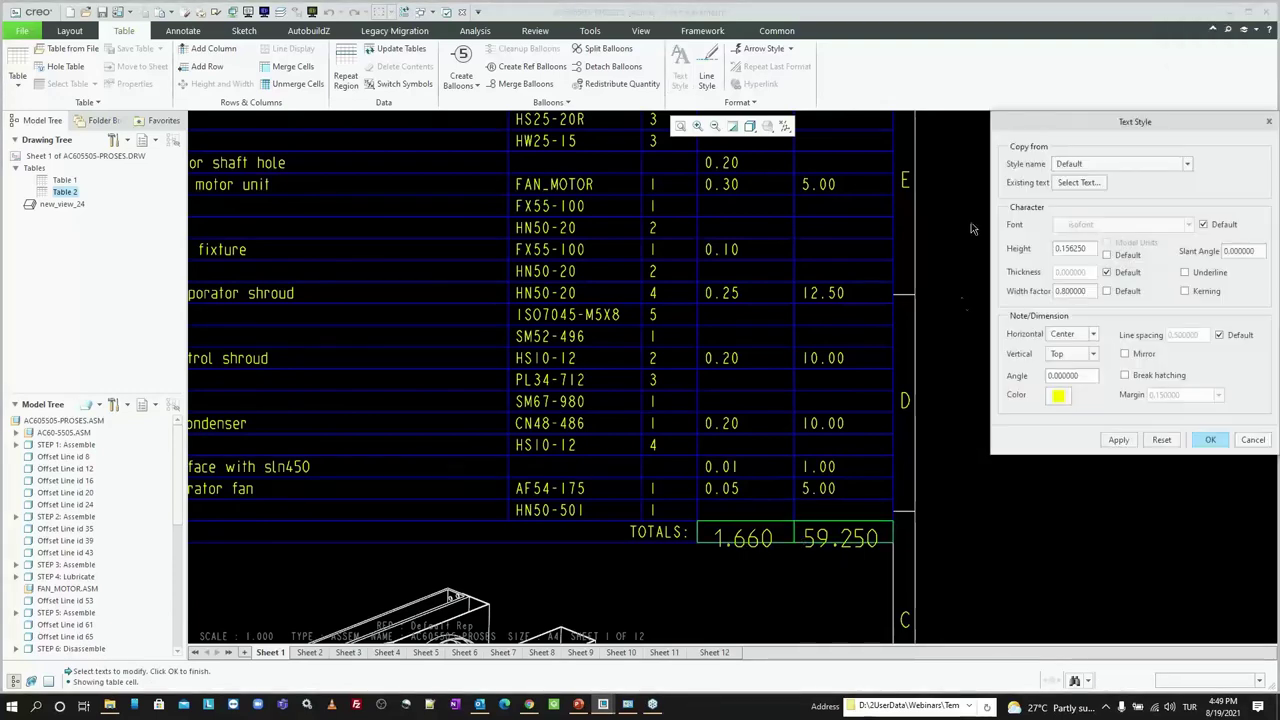
{"action": "left_click", "coordinate": [1077, 182]}
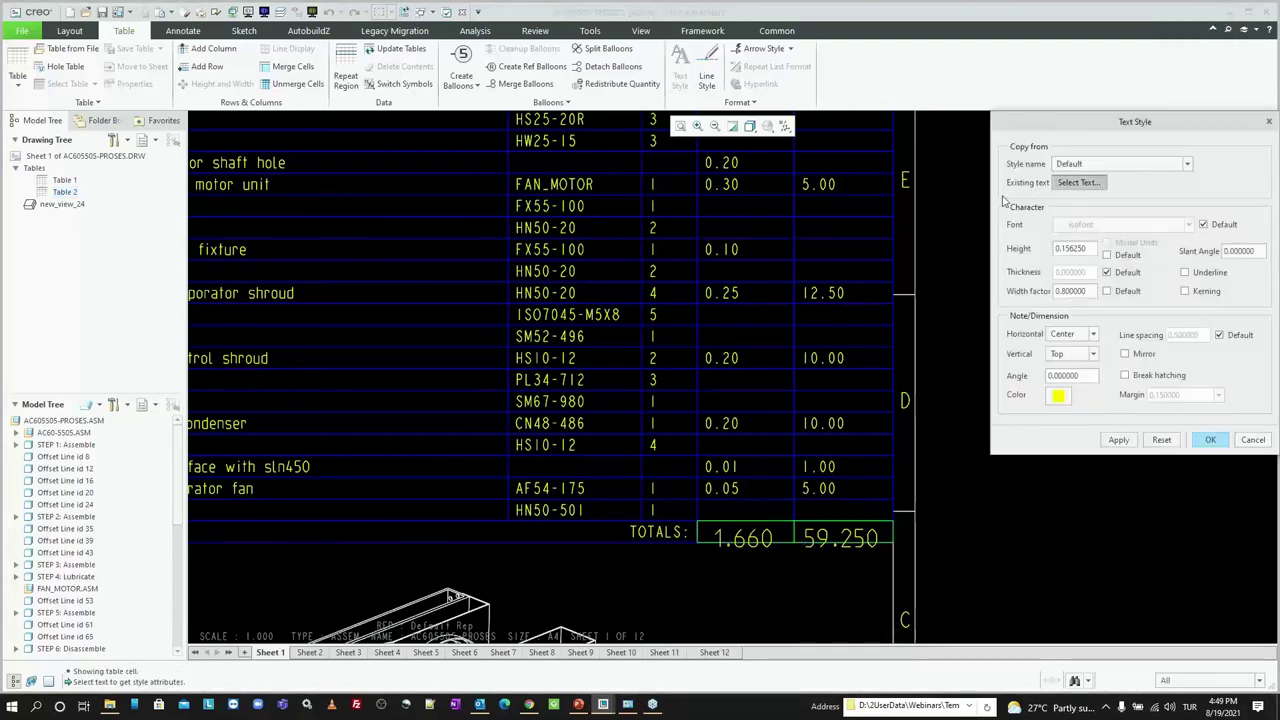
{"action": "left_click", "coordinate": [735, 489]}
{"action": "left_click", "coordinate": [1210, 439]}
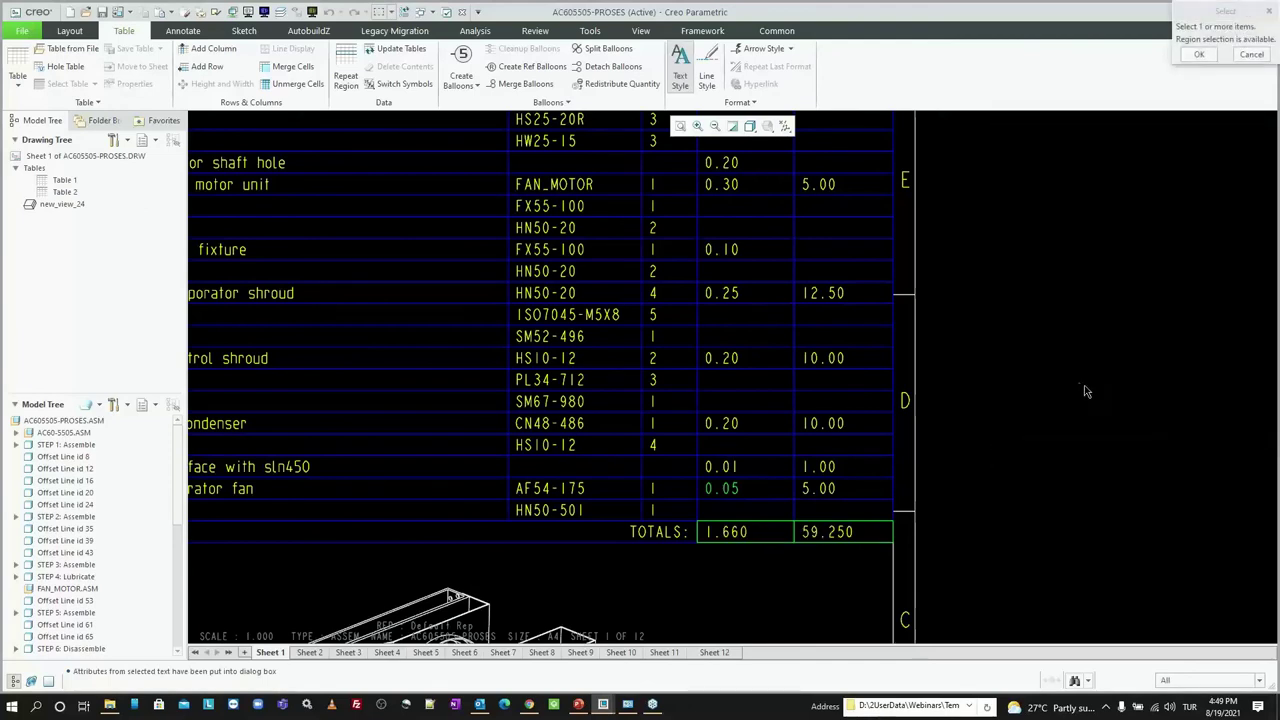
{"action": "middle_click", "coordinate": [1063, 367]}
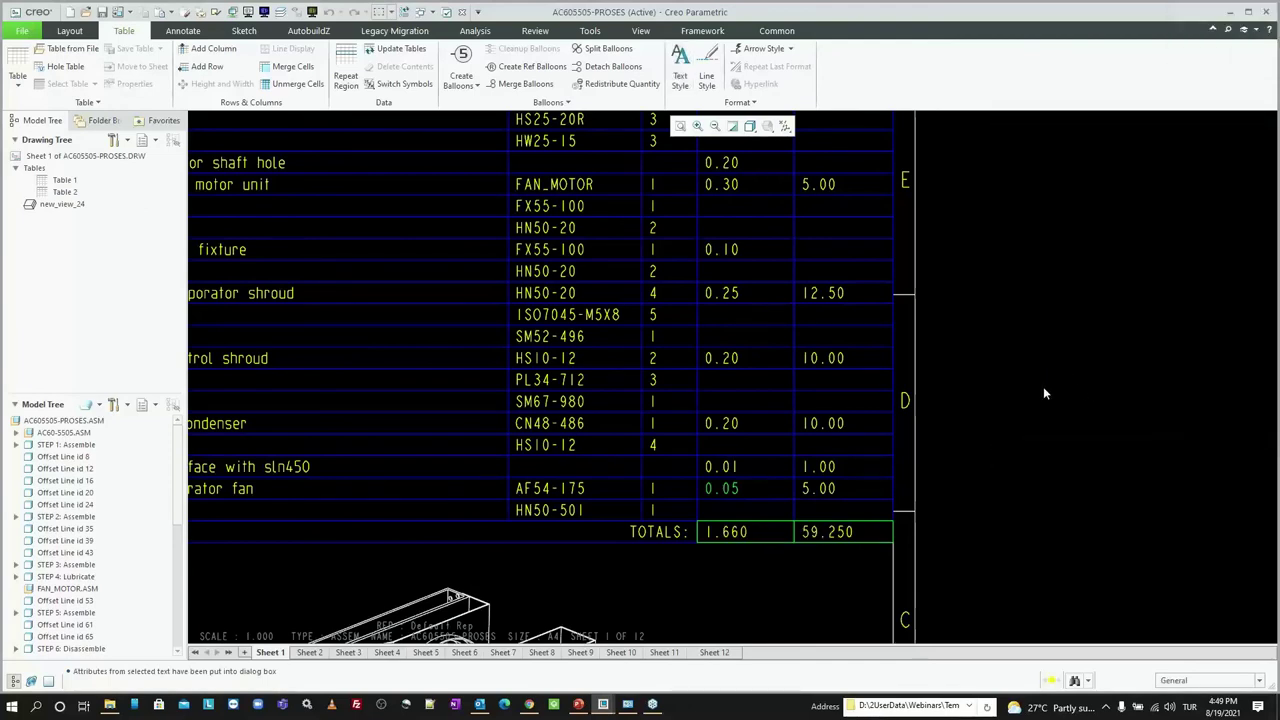
{"action": "left_click", "coordinate": [1043, 386]}
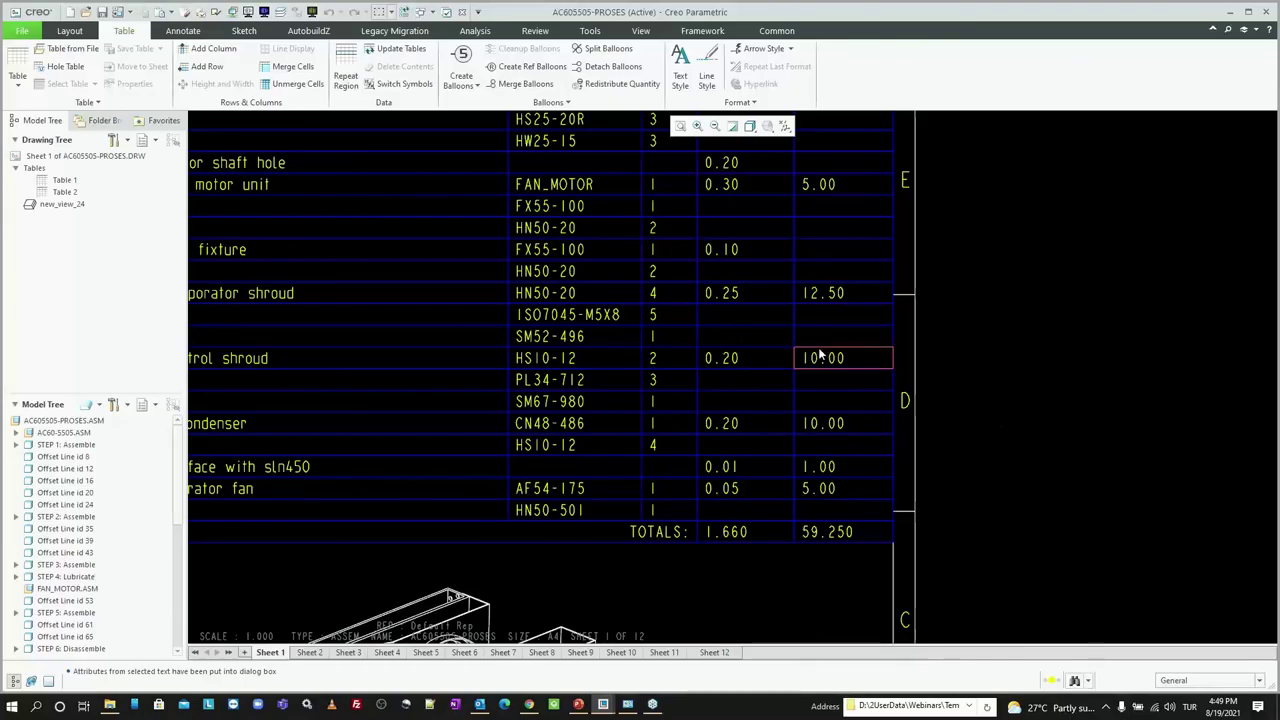
{"action": "key", "text": "ctrl+d"}
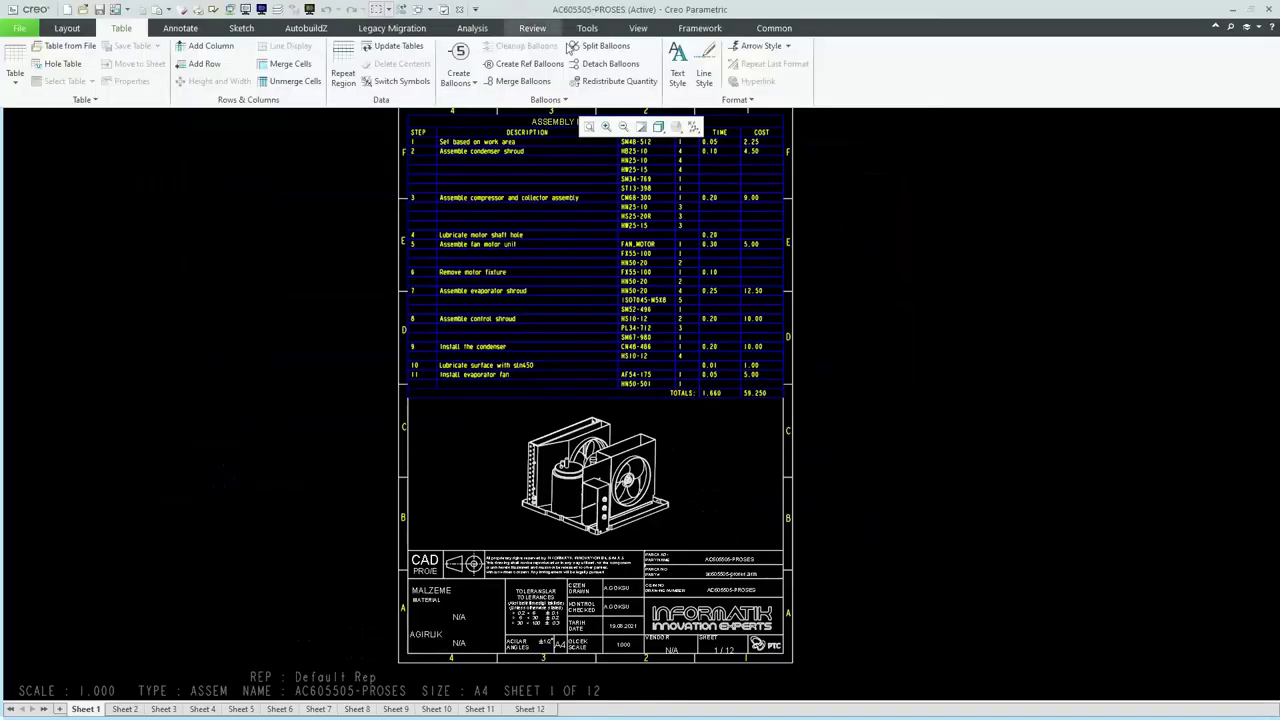
Step: Fit the whole sheet and page through Sheets 2 to 6
{"action": "left_click", "coordinate": [589, 42]}
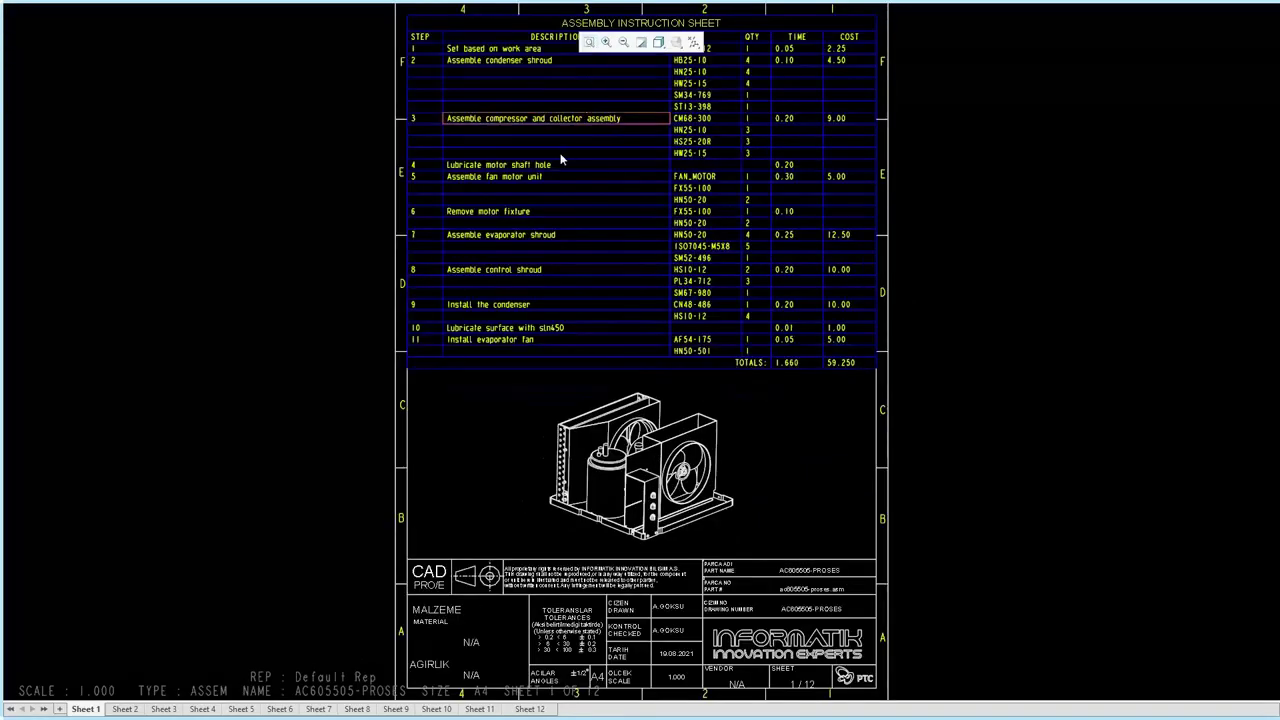
{"action": "scroll", "coordinate": [634, 368], "scroll_direction": "up", "scroll_amount": 2}
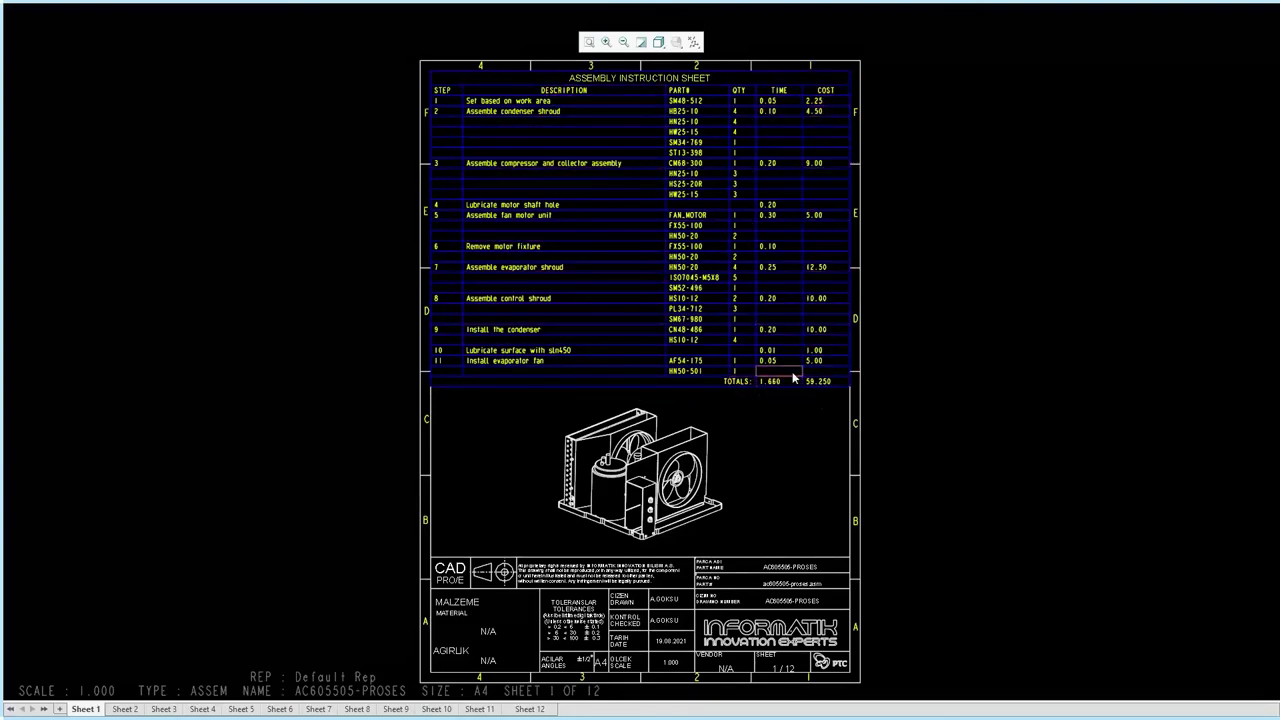
{"action": "left_click", "coordinate": [123, 709]}
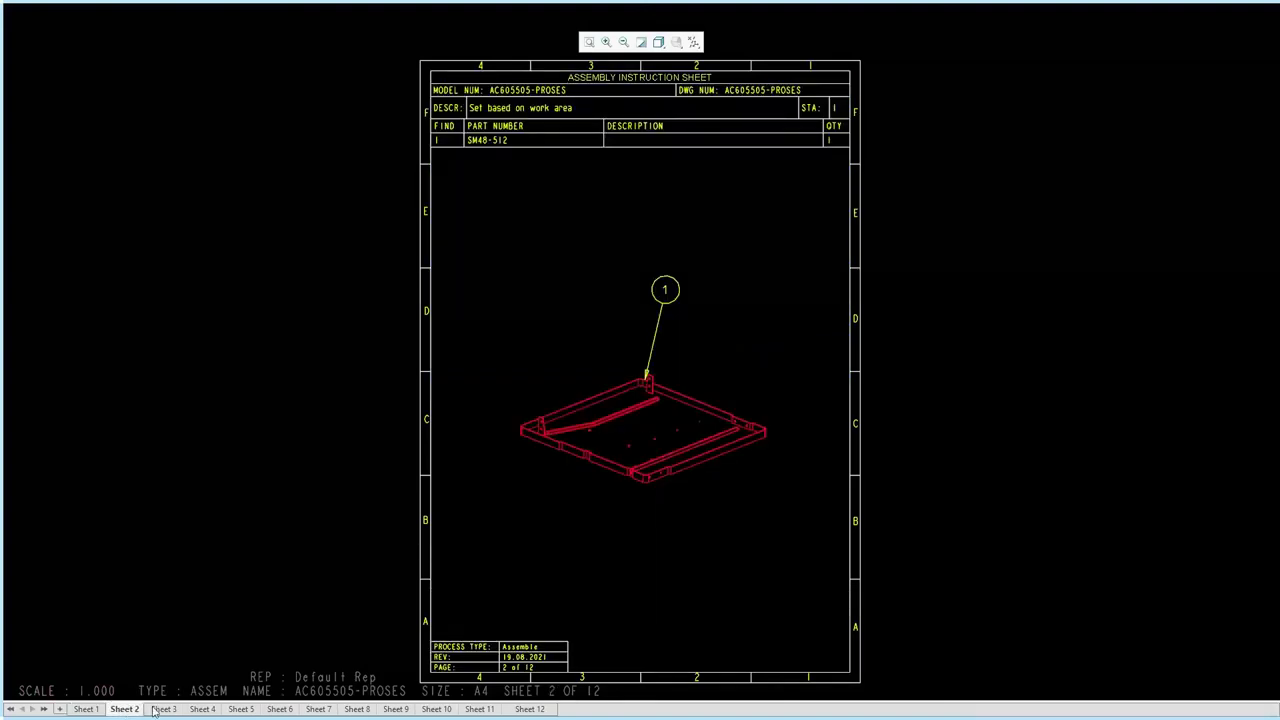
{"action": "left_click", "coordinate": [162, 709]}
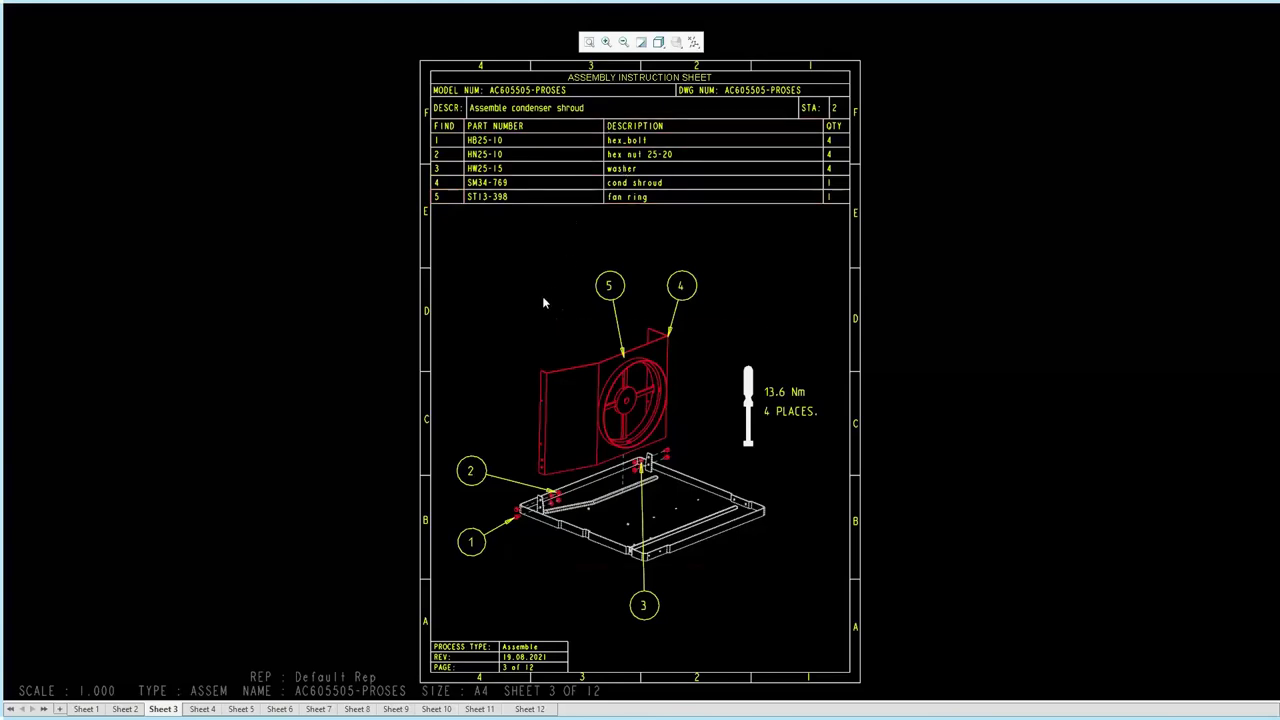
{"action": "left_click", "coordinate": [202, 709]}
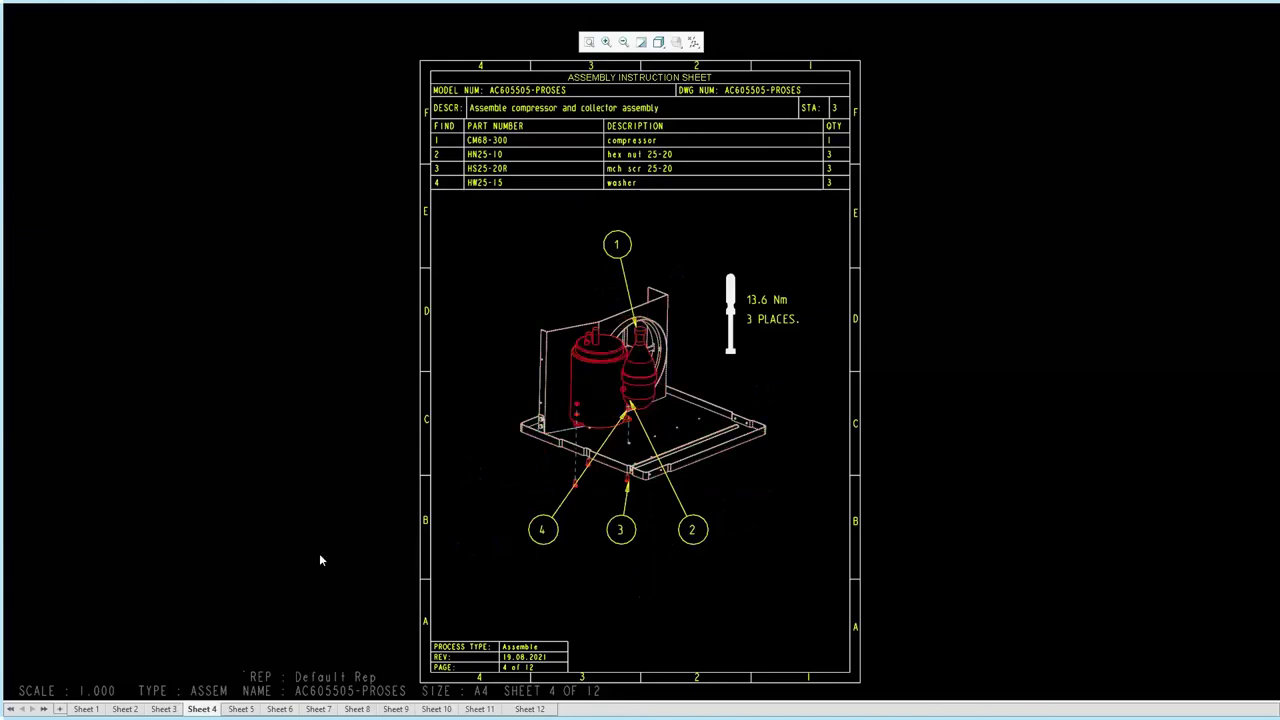
{"action": "left_click", "coordinate": [240, 709]}
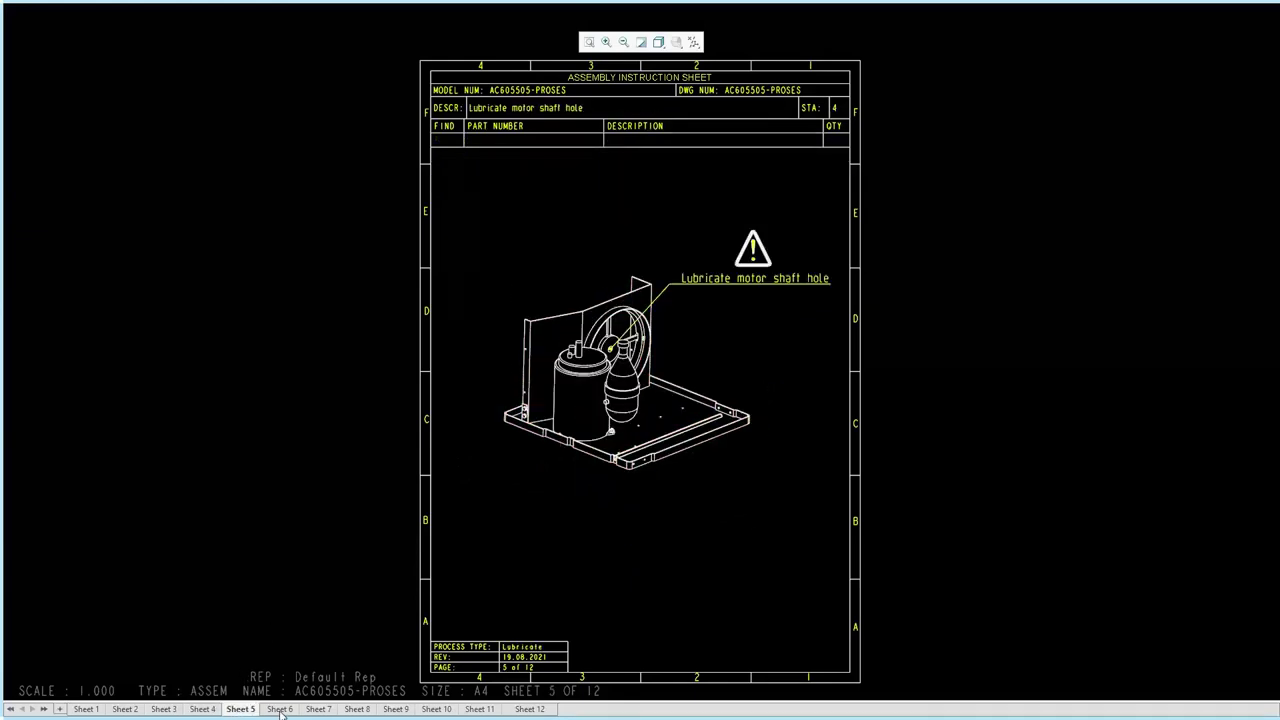
{"action": "left_click", "coordinate": [280, 709]}
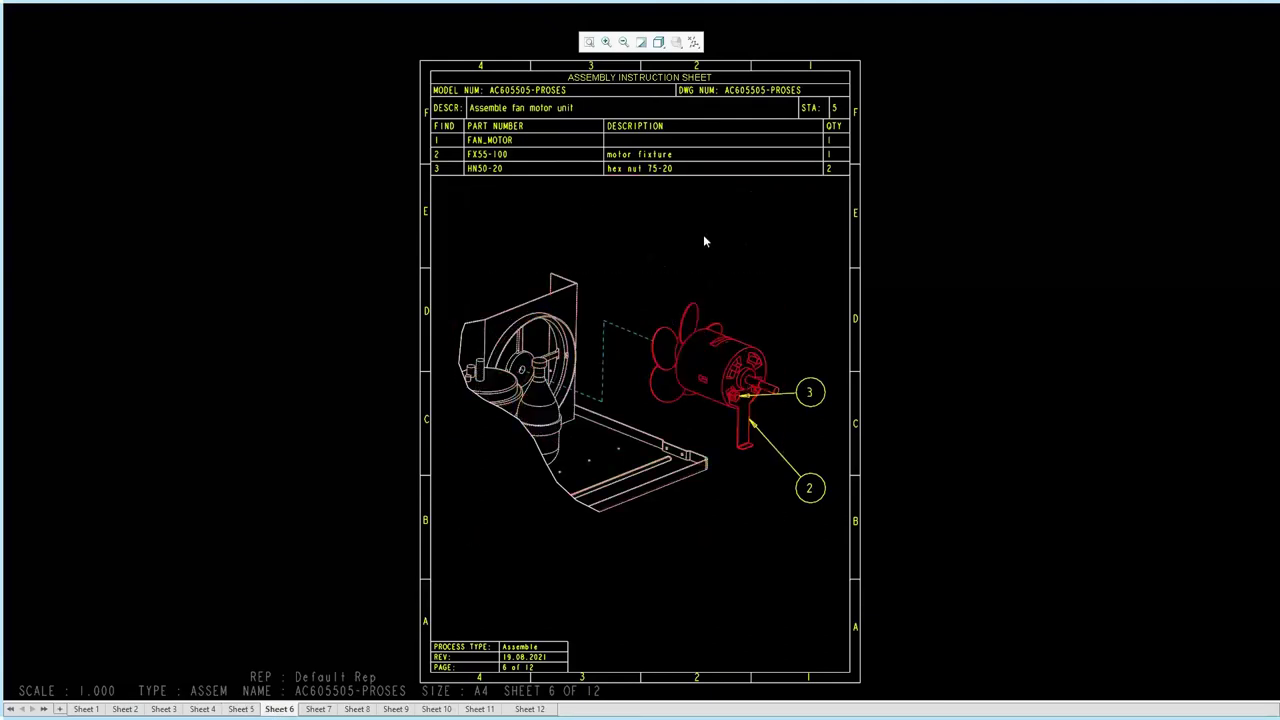
Step: Show the parameter symbols in the sheet 6 fan motor unit parts table
{"action": "scroll", "coordinate": [655, 210], "scroll_direction": "up", "scroll_amount": 1}
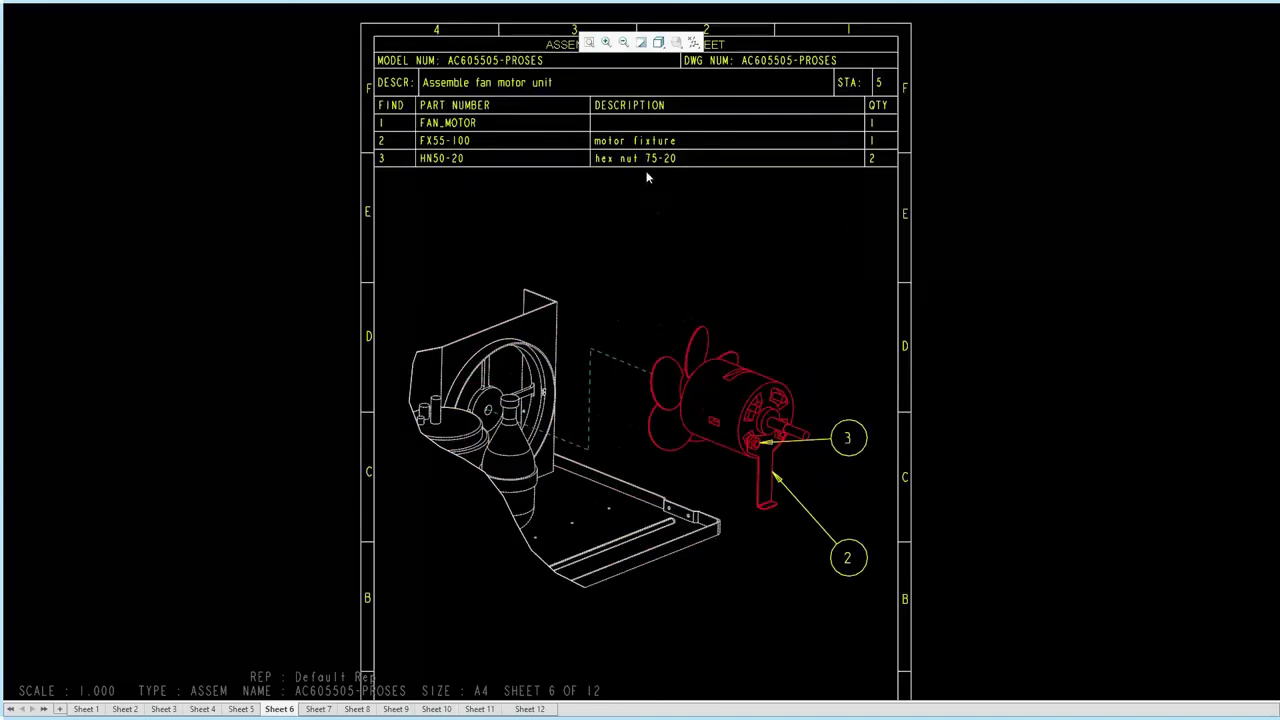
{"action": "left_click", "coordinate": [750, 383]}
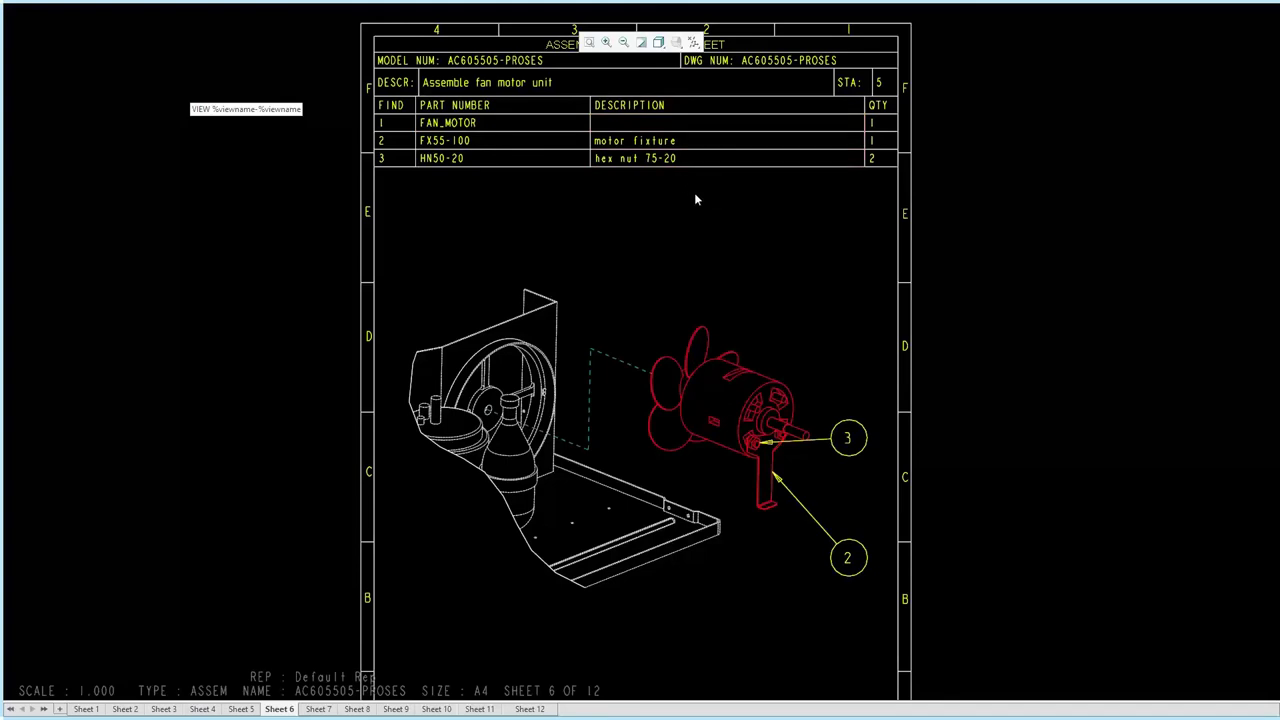
{"action": "scroll", "coordinate": [672, 210], "scroll_direction": "down", "scroll_amount": 1}
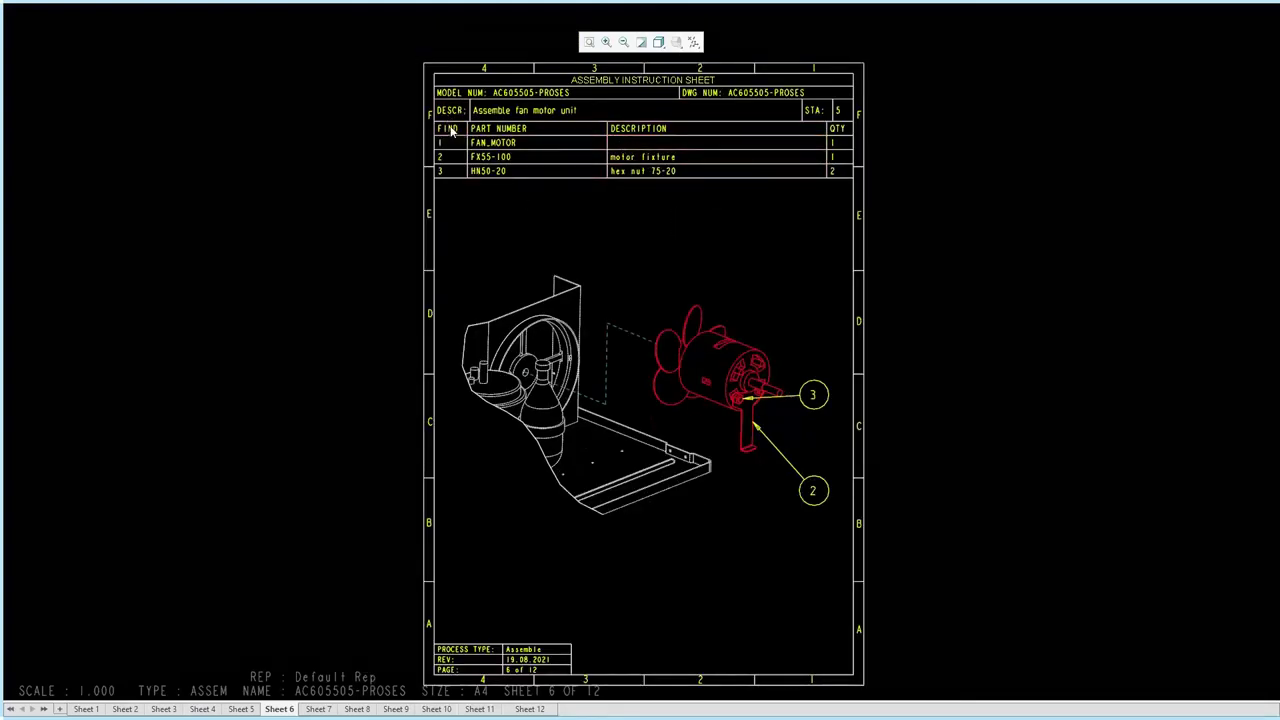
Step: Toggle Switch Symbols back so the sheet 6 table lists FAN_MOTOR, FX55-100 and HN50-20, then list windows
{"action": "left_click", "coordinate": [398, 81]}
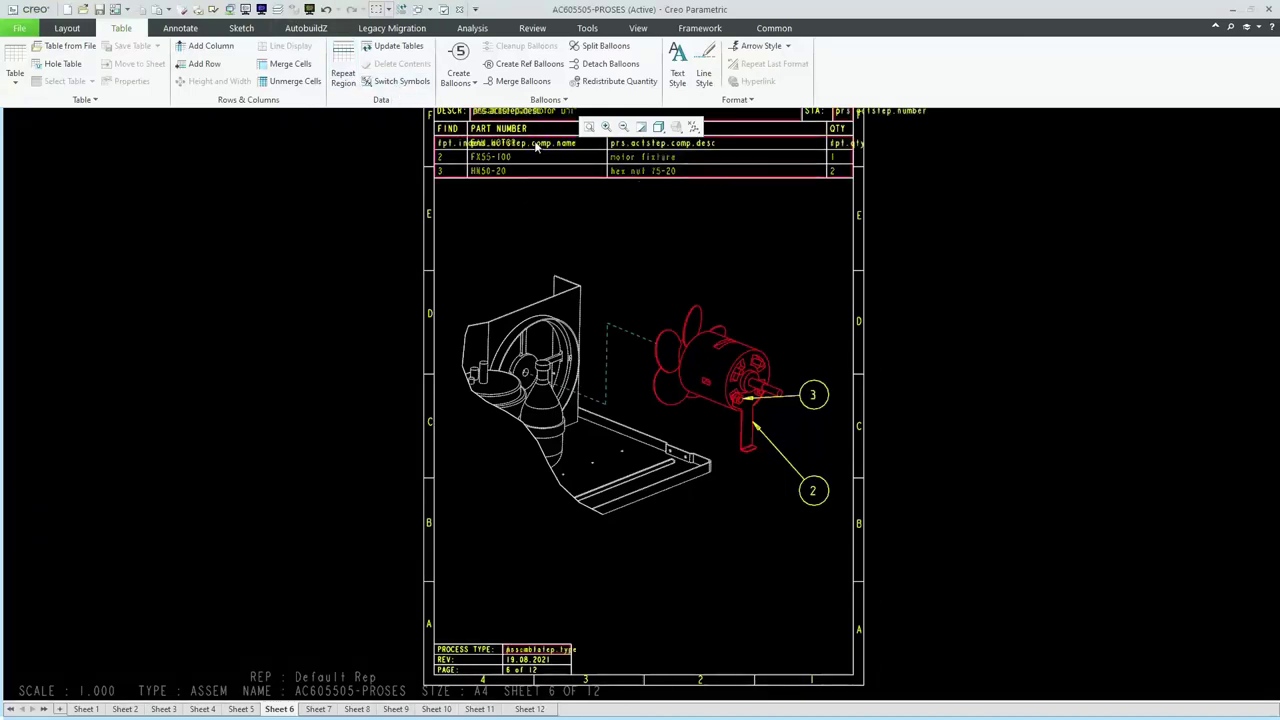
{"action": "scroll", "coordinate": [600, 165], "scroll_direction": "up", "scroll_amount": 2}
{"action": "scroll", "coordinate": [634, 177], "scroll_direction": "up", "scroll_amount": 1}
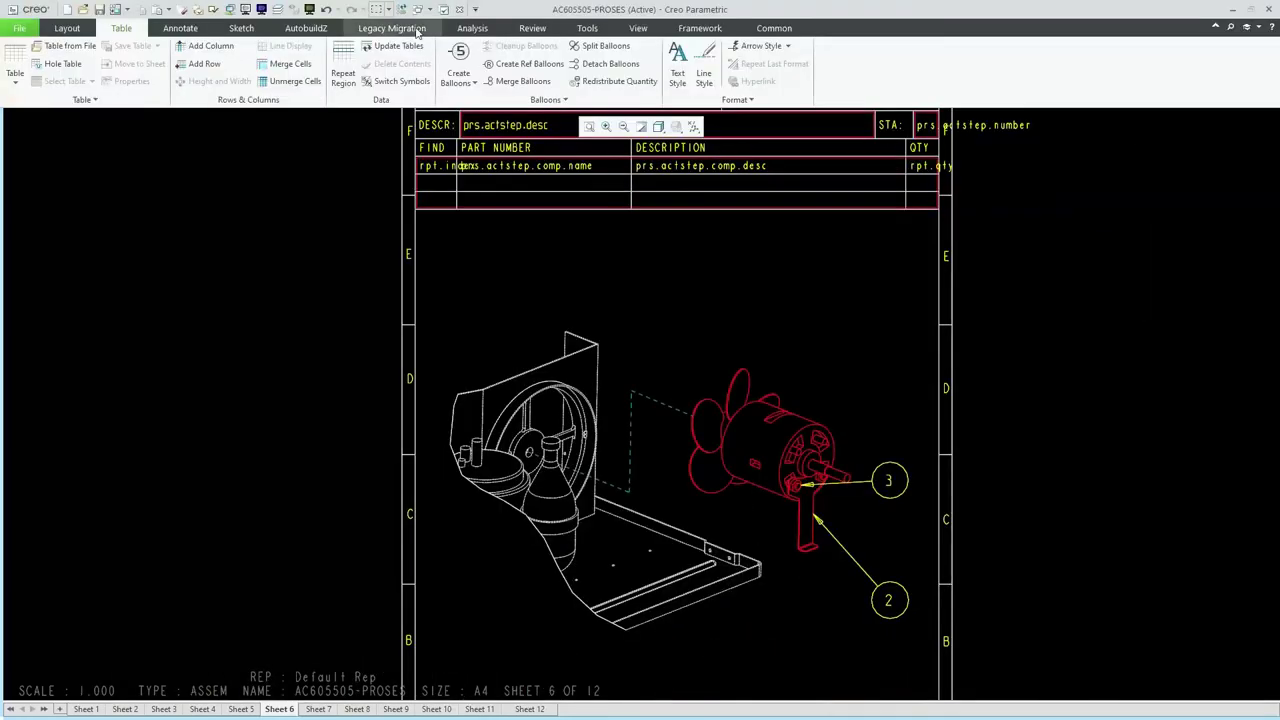
{"action": "left_click", "coordinate": [390, 84]}
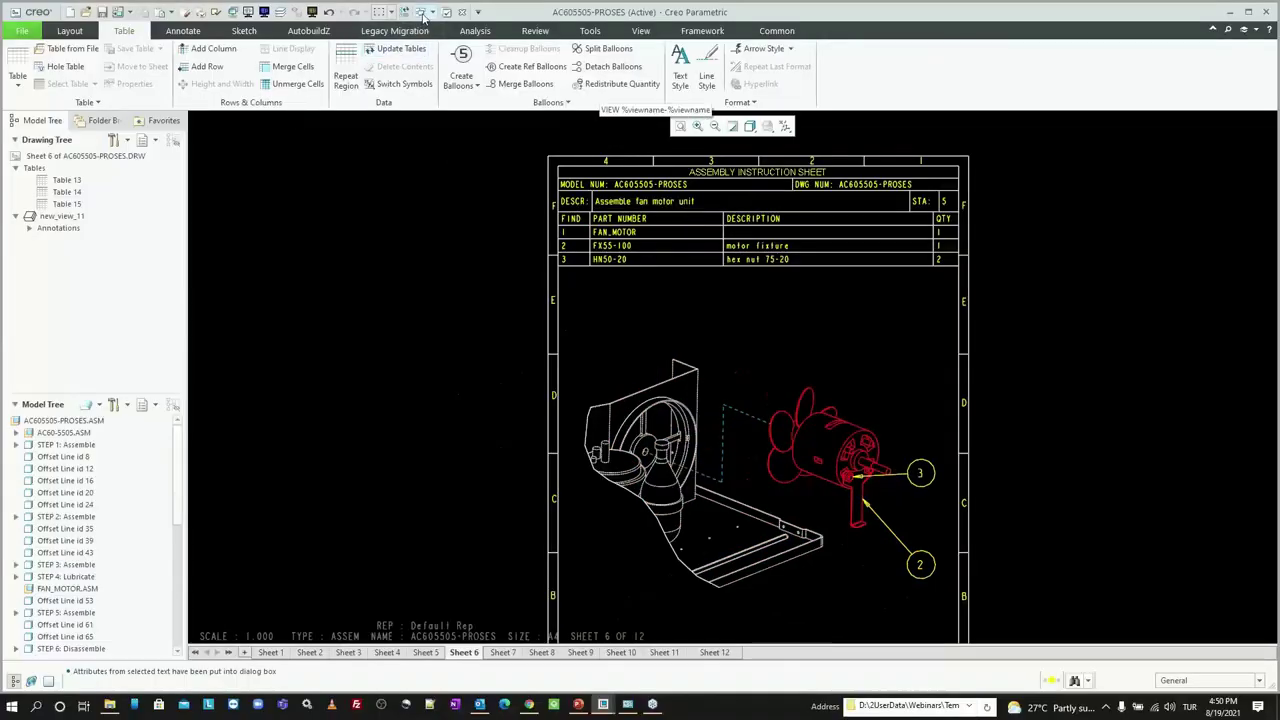
{"action": "left_click", "coordinate": [424, 14]}
Step: In the AC60-5505 assembly, check part FX55-100's DESC parameter, 'motor fixture'
{"action": "left_click", "coordinate": [468, 28]}
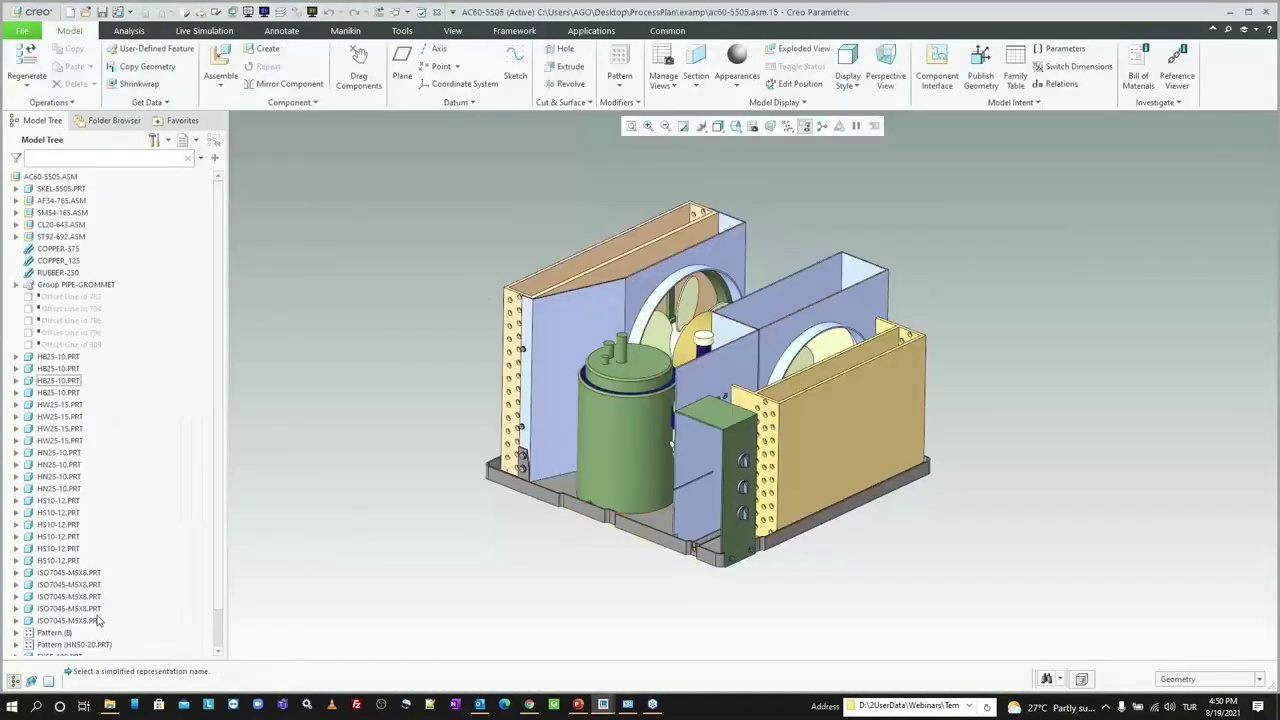
{"action": "scroll", "coordinate": [50, 640], "scroll_direction": "down", "scroll_amount": 1}
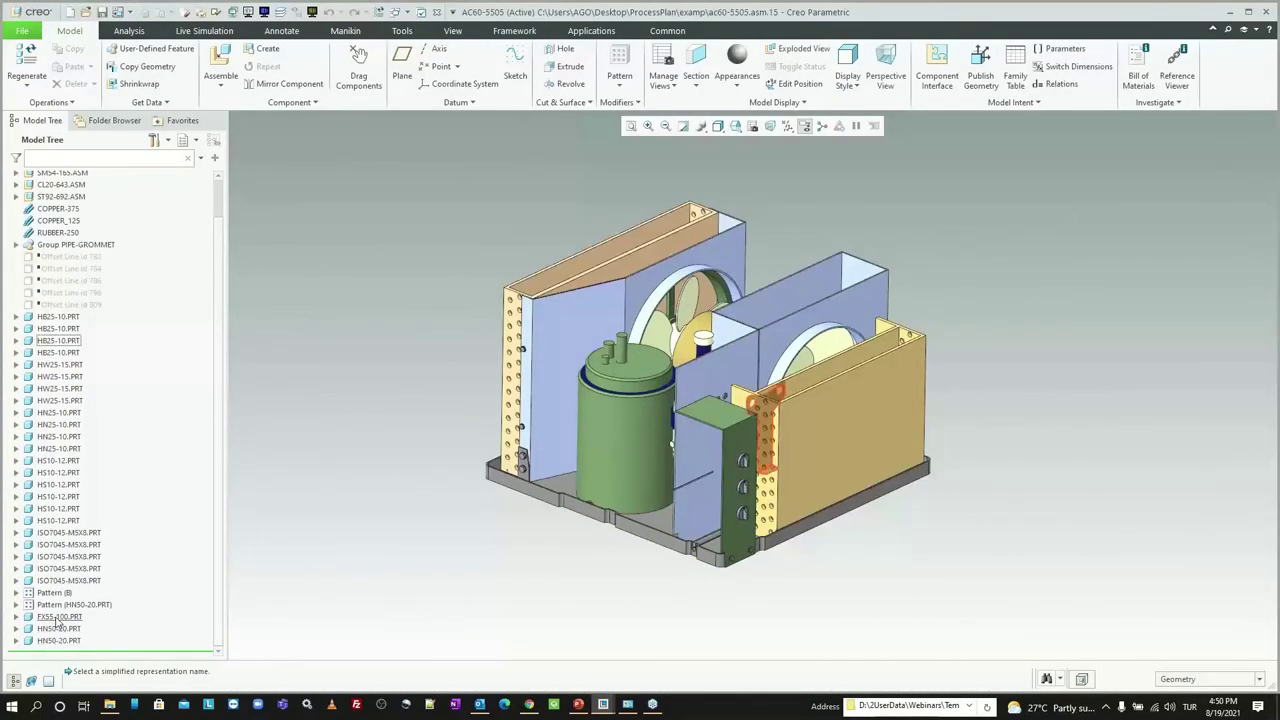
{"action": "right_click", "coordinate": [58, 616]}
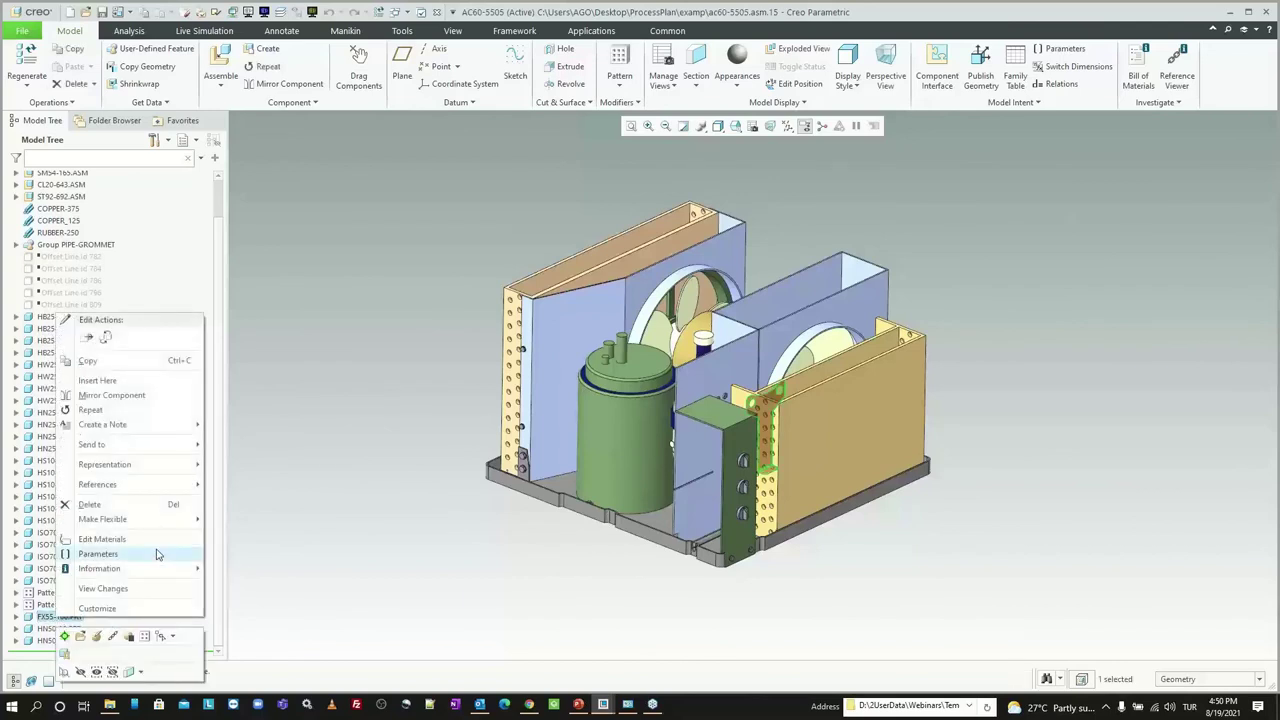
{"action": "left_click", "coordinate": [158, 554]}
{"action": "scroll", "coordinate": [875, 393], "scroll_direction": "down", "scroll_amount": 2}
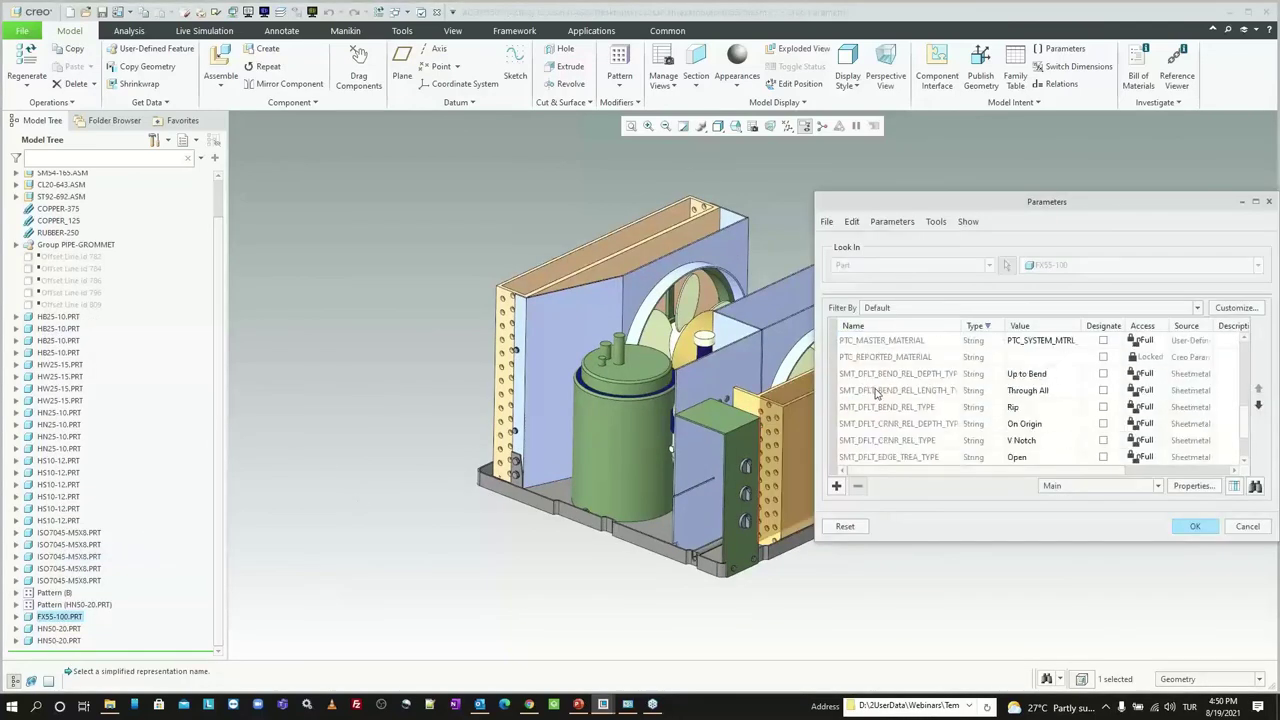
{"action": "left_click", "coordinate": [878, 374]}
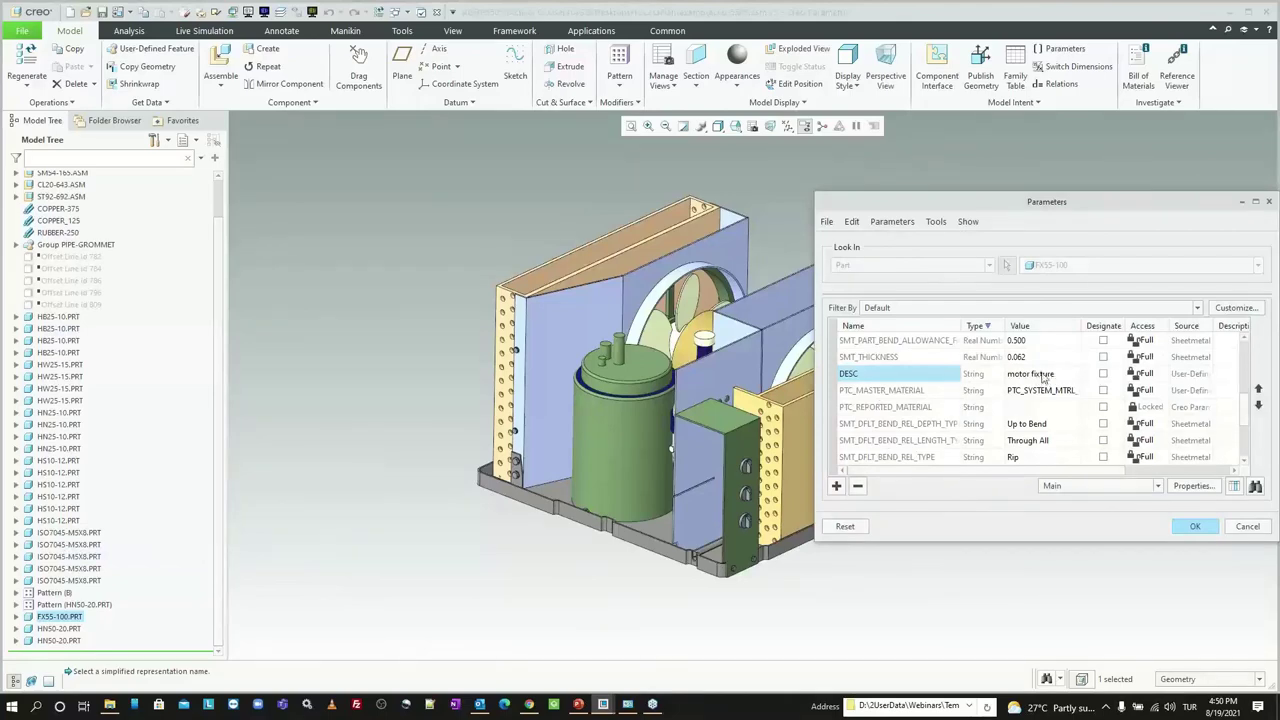
{"action": "left_click", "coordinate": [1193, 526]}
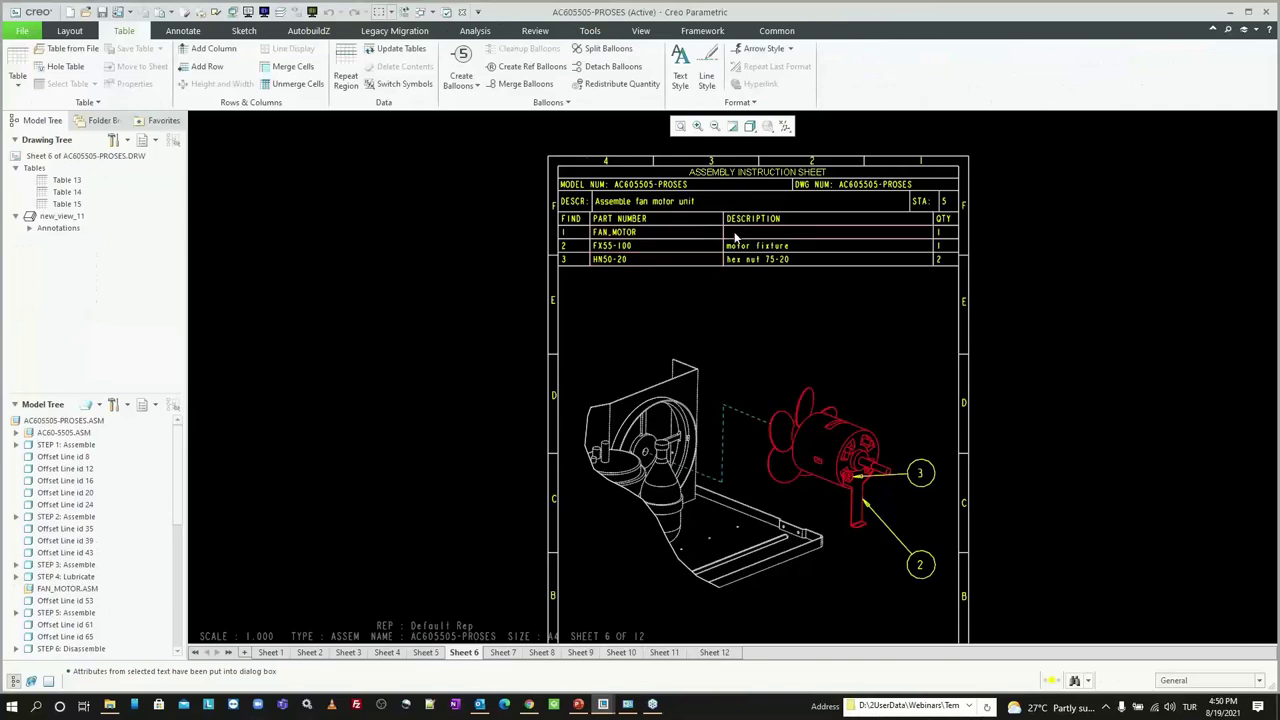
Step: Switch to the AC605505-PROSES process assembly and bring up the Sequence options
{"action": "left_click", "coordinate": [421, 11]}
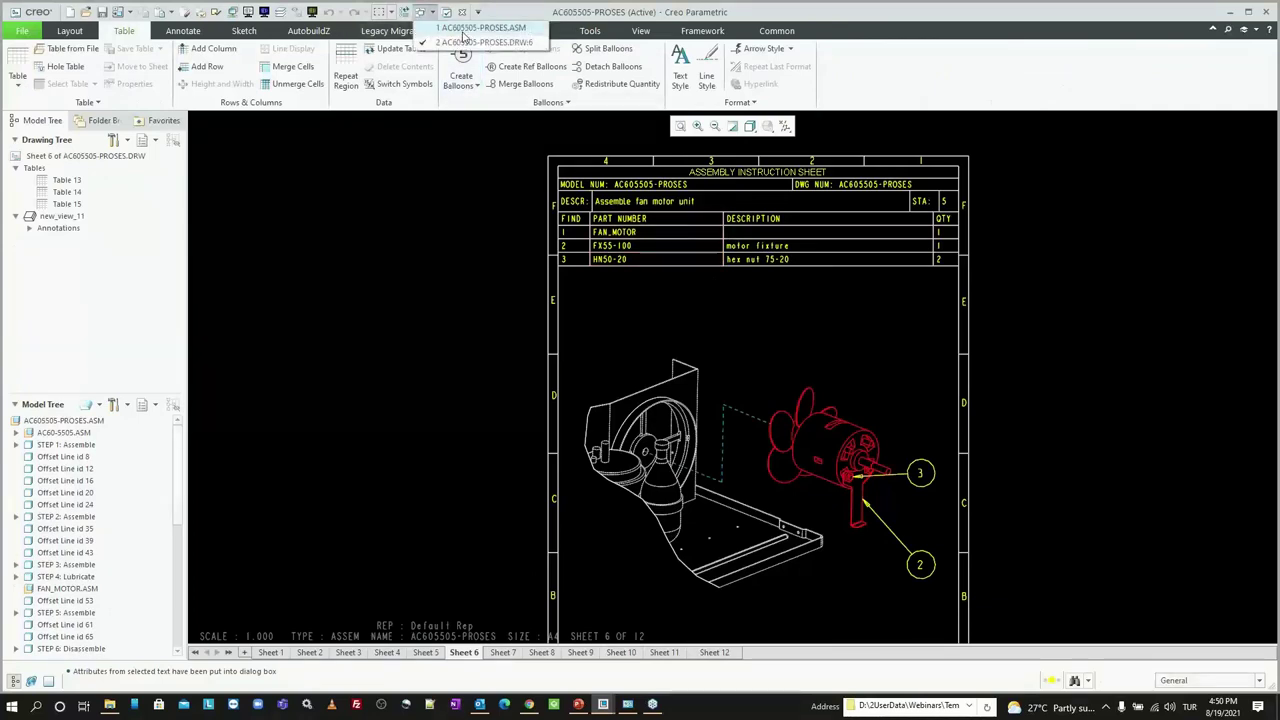
{"action": "left_click", "coordinate": [470, 28]}
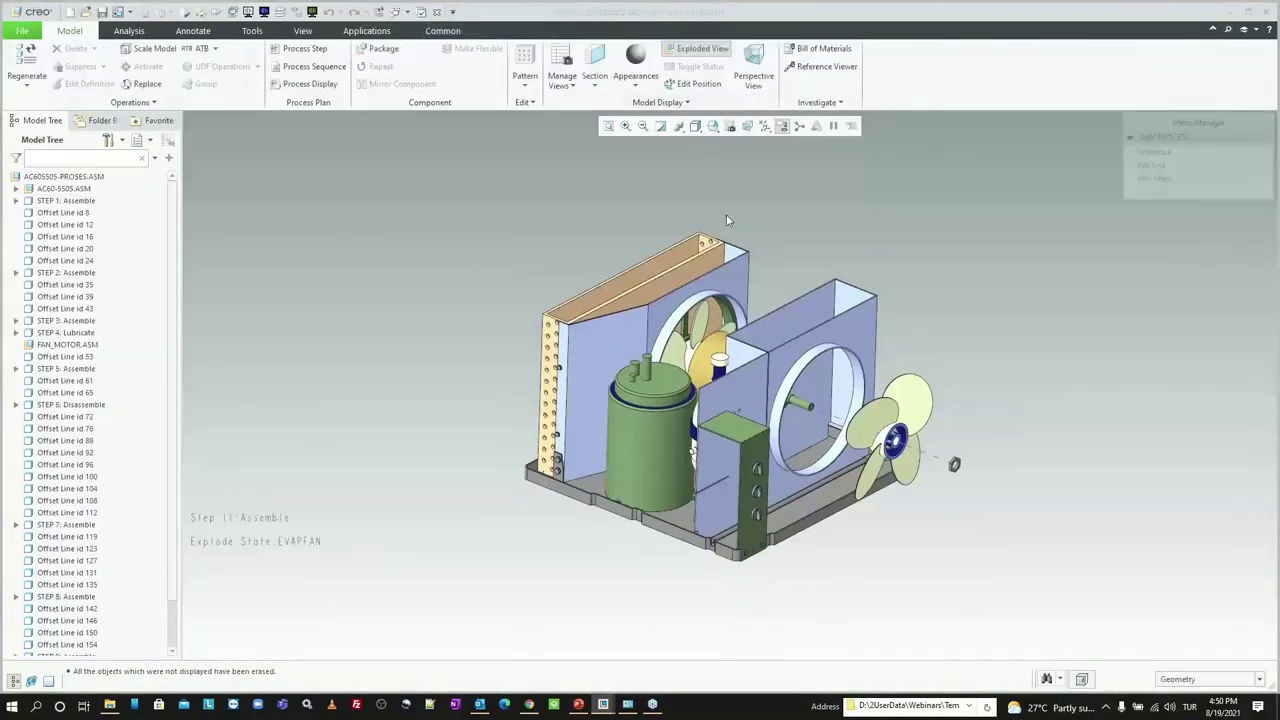
{"action": "left_click", "coordinate": [1153, 151]}
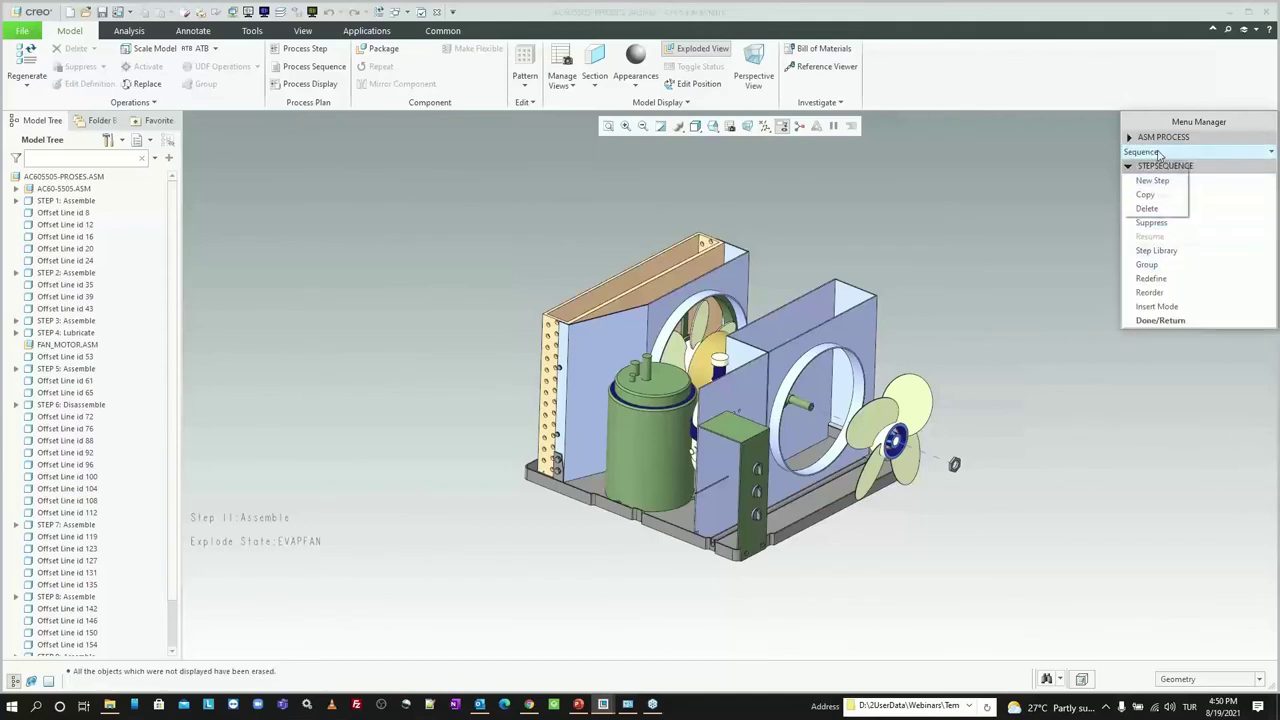
Step: Open the parameters of the FAN_MOTOR fab unit
{"action": "left_click", "coordinate": [1150, 182]}
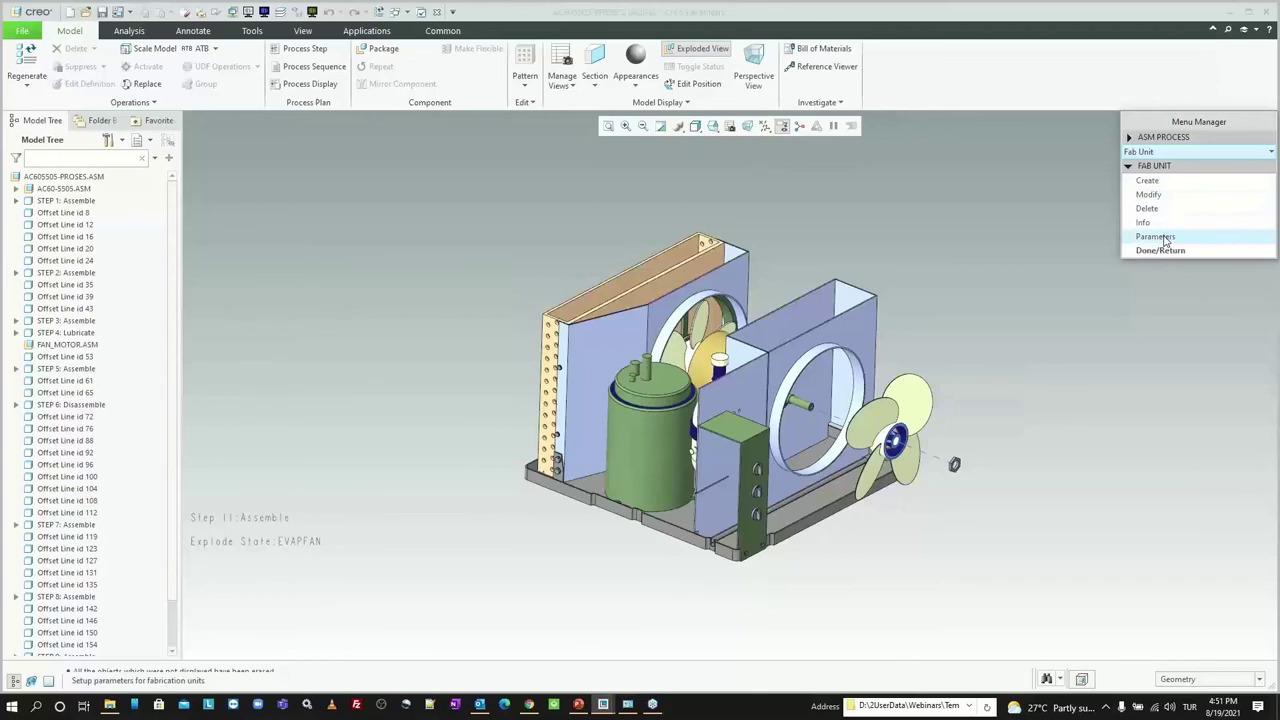
{"action": "left_click", "coordinate": [1155, 237]}
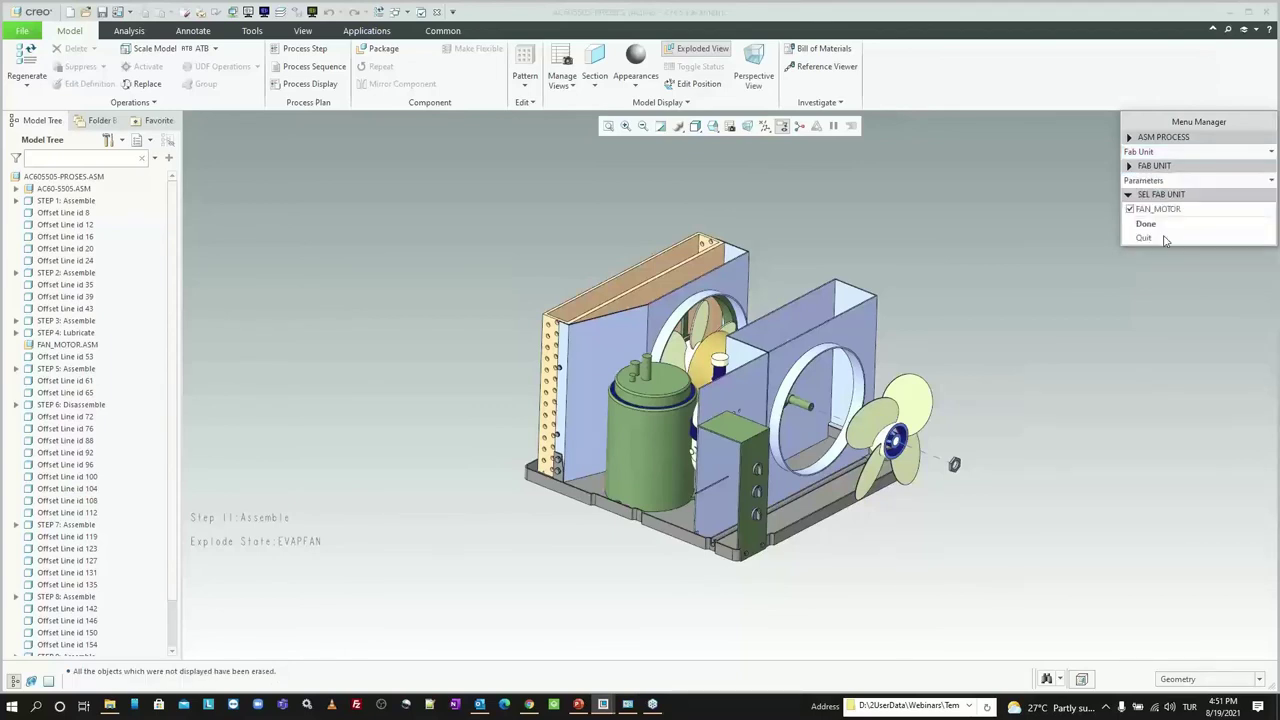
{"action": "left_click", "coordinate": [1148, 224]}
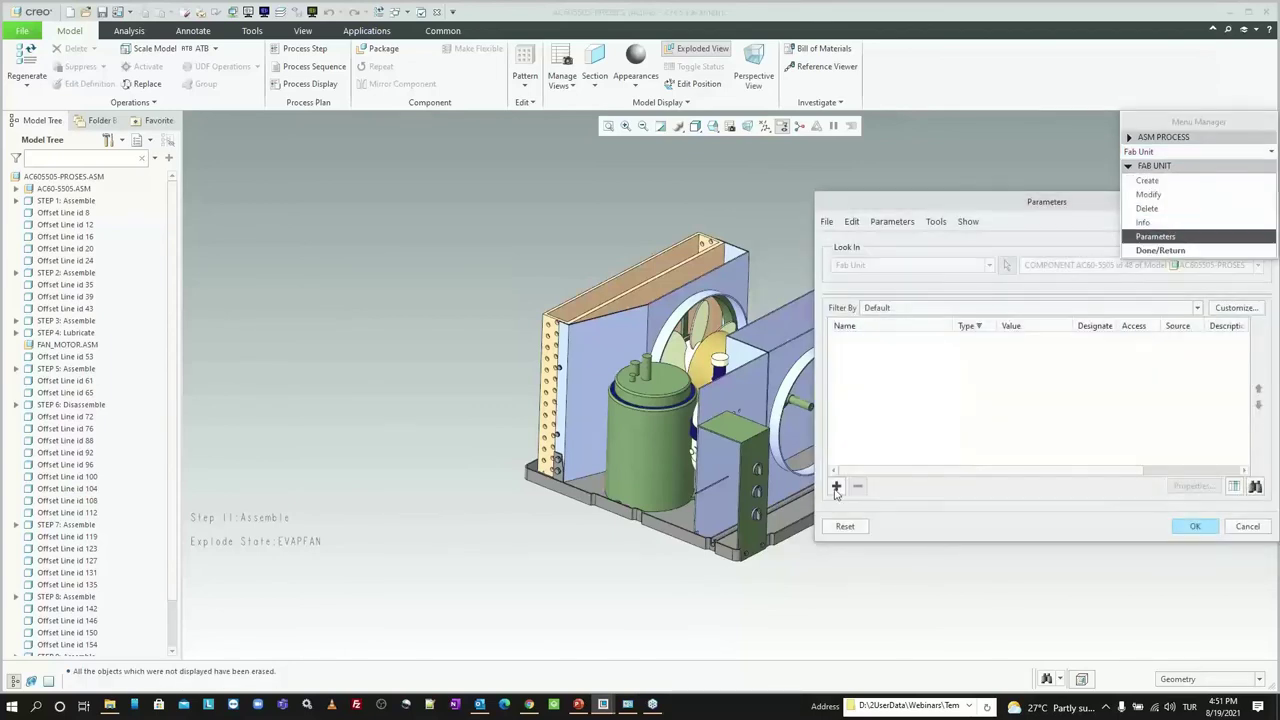
Step: Add a String parameter DESC with value '750 kW Motor' to FAN_MOTOR
{"action": "left_click", "coordinate": [837, 486]}
{"action": "key", "text": "Caps_Lock"}
{"action": "type", "text": "de"}
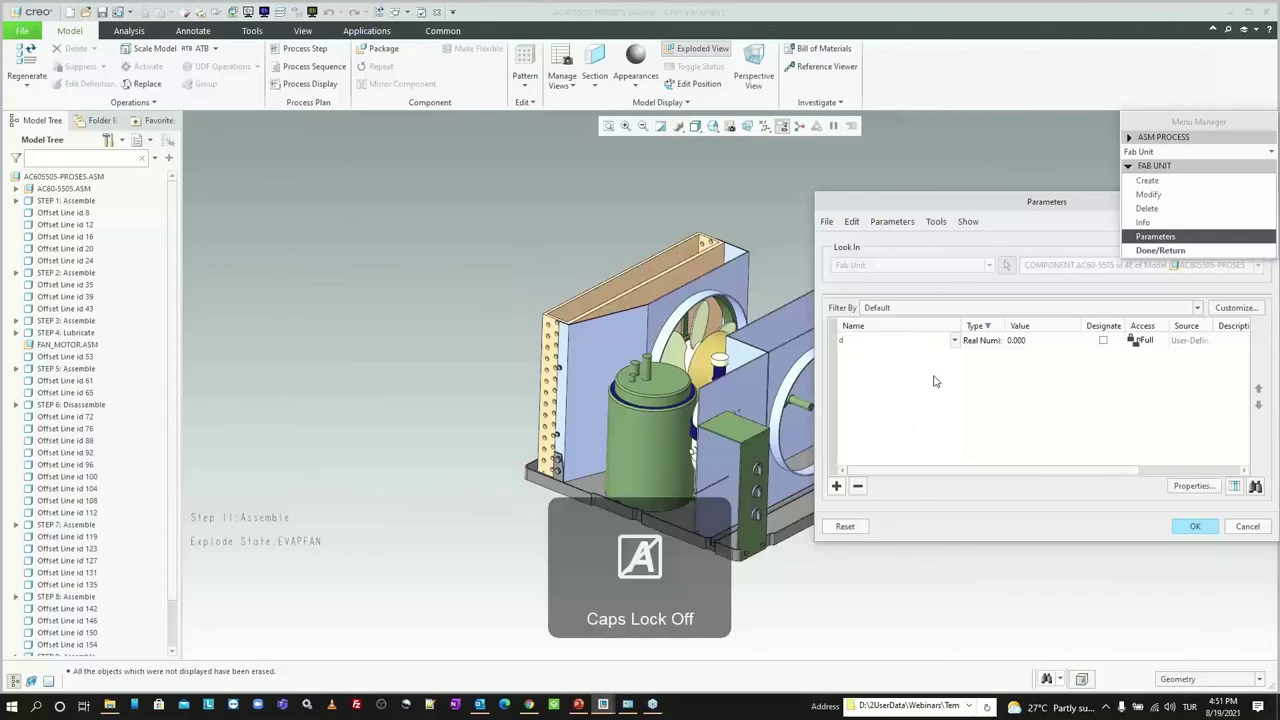
{"action": "key", "text": "BackSpace"}
{"action": "key", "text": "Caps_Lock"}
{"action": "type", "text": "DESC"}
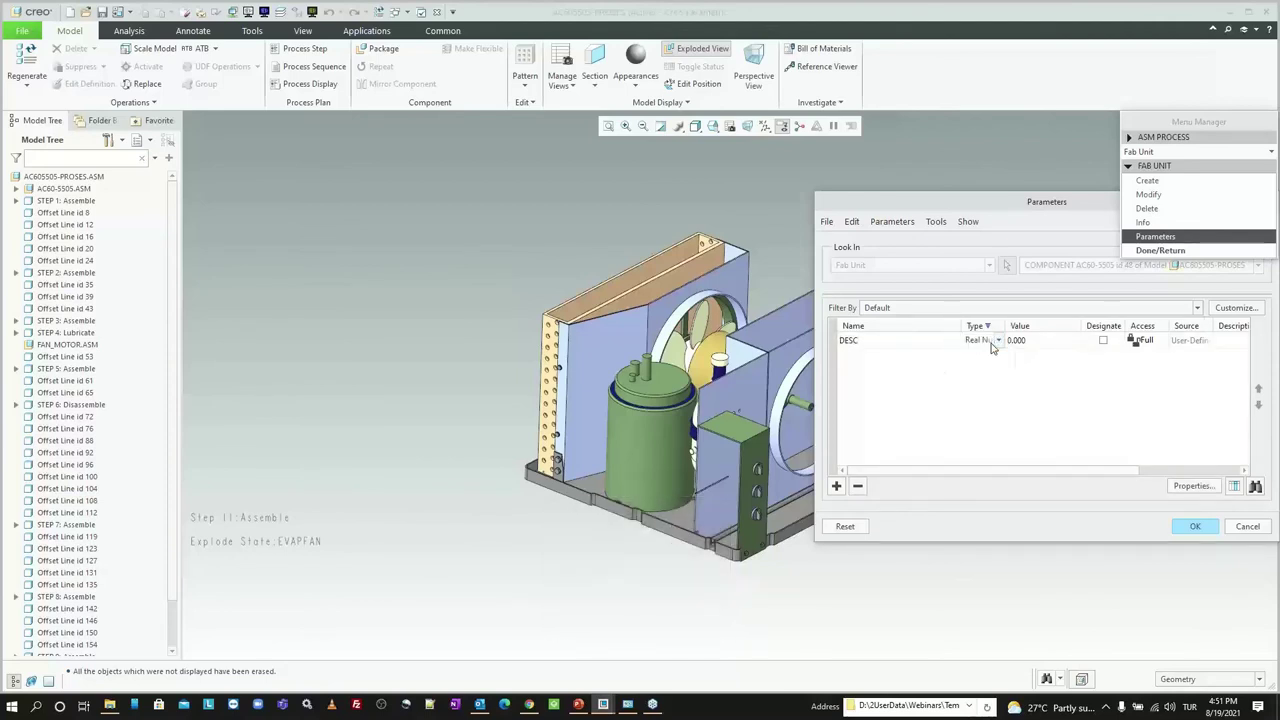
{"action": "left_click", "coordinate": [990, 340]}
{"action": "left_click", "coordinate": [993, 385]}
{"action": "type", "text": "0 kW Motor"}
{"action": "key", "text": "Return"}
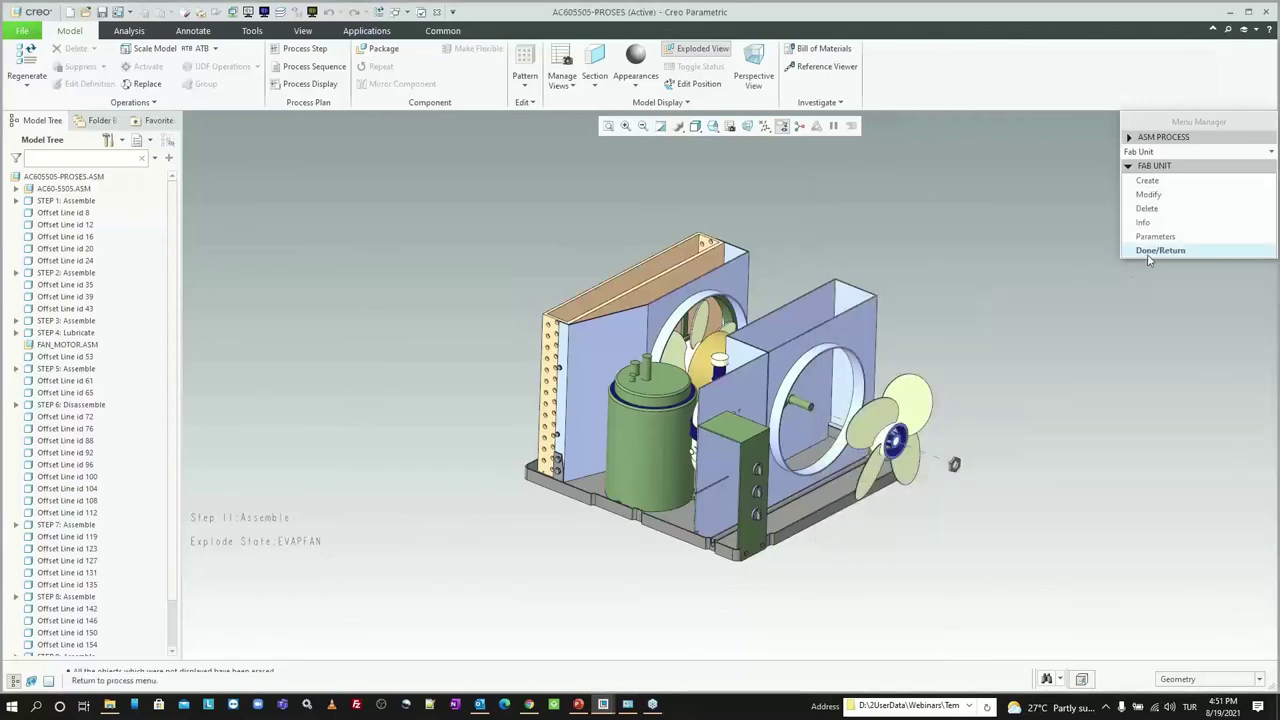
{"action": "left_click", "coordinate": [1150, 251]}
Step: Return to the assembly instruction drawing and show it full screen
{"action": "left_click", "coordinate": [396, 11]}
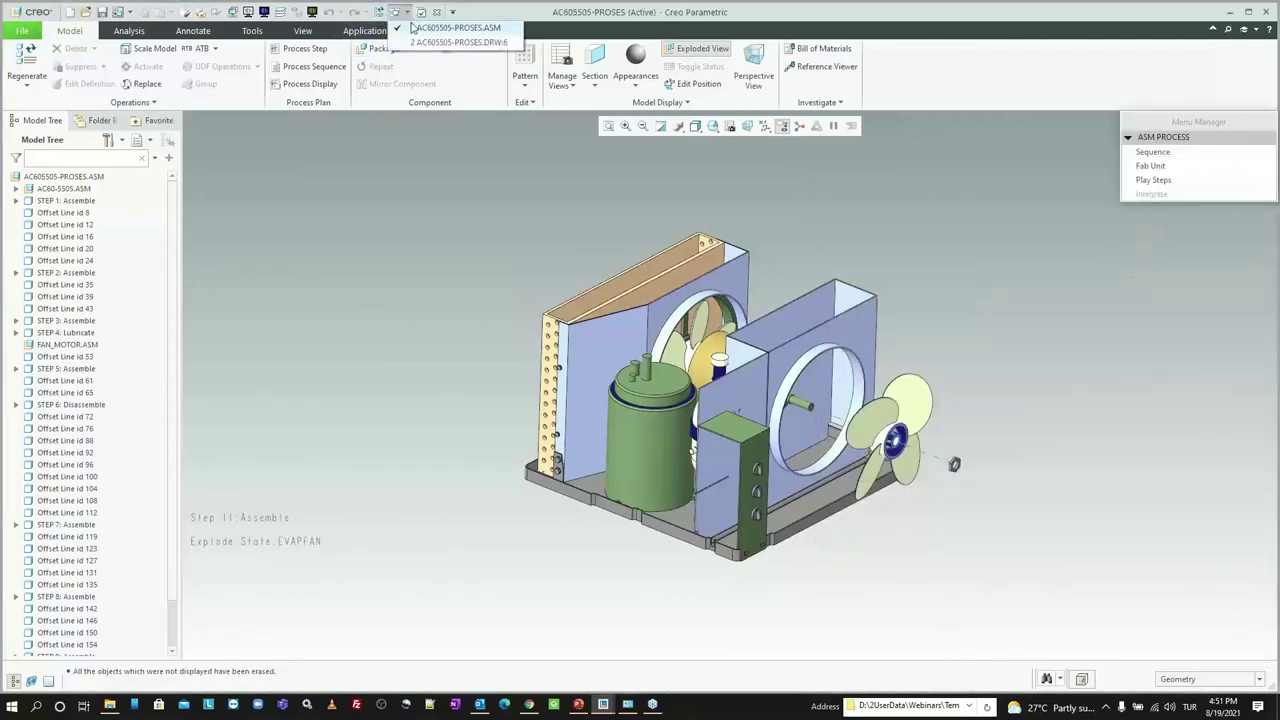
{"action": "left_click", "coordinate": [450, 43]}
{"action": "scroll", "coordinate": [711, 224], "scroll_direction": "up", "scroll_amount": 4}
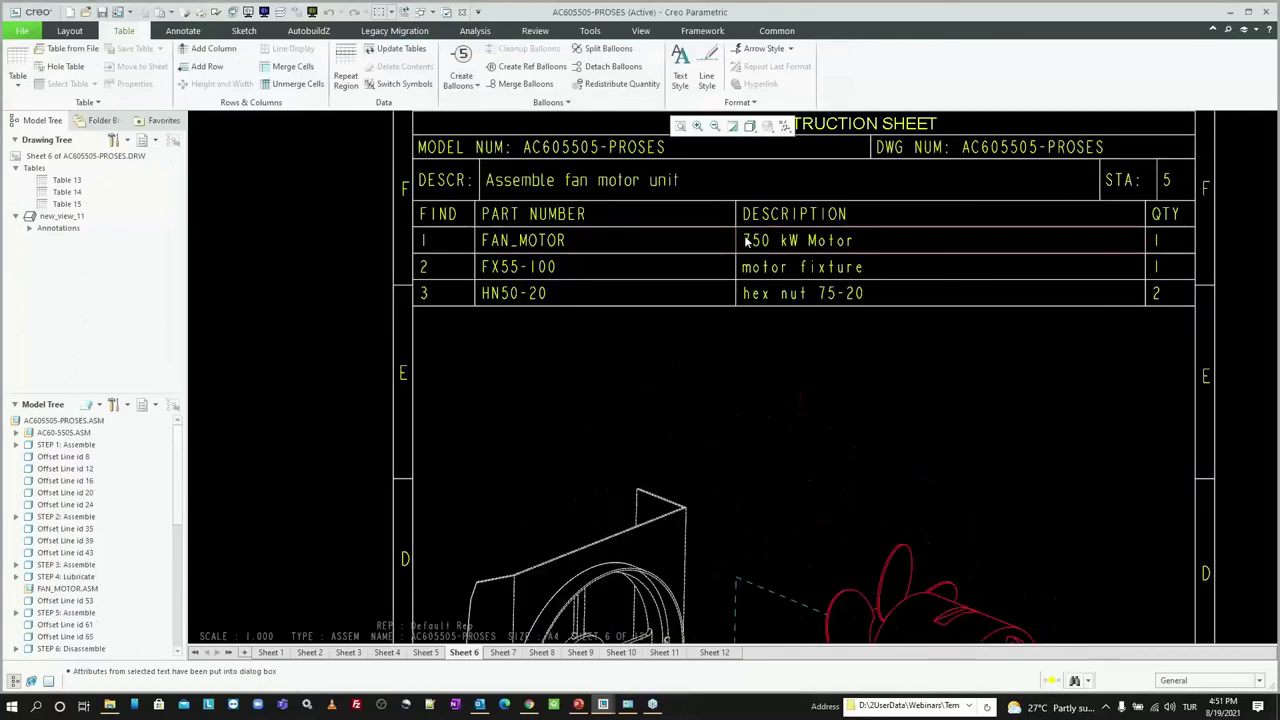
{"action": "scroll", "coordinate": [658, 249], "scroll_direction": "down", "scroll_amount": 1}
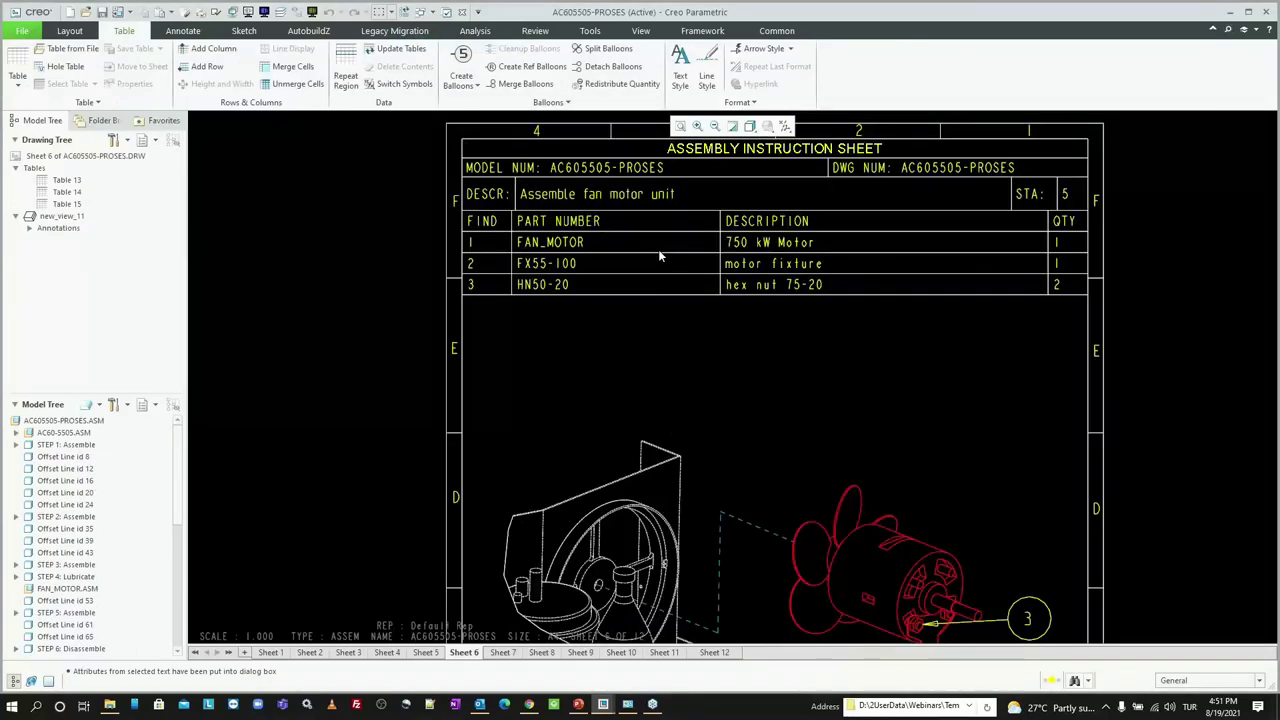
{"action": "scroll", "coordinate": [658, 249], "scroll_direction": "down", "scroll_amount": 1}
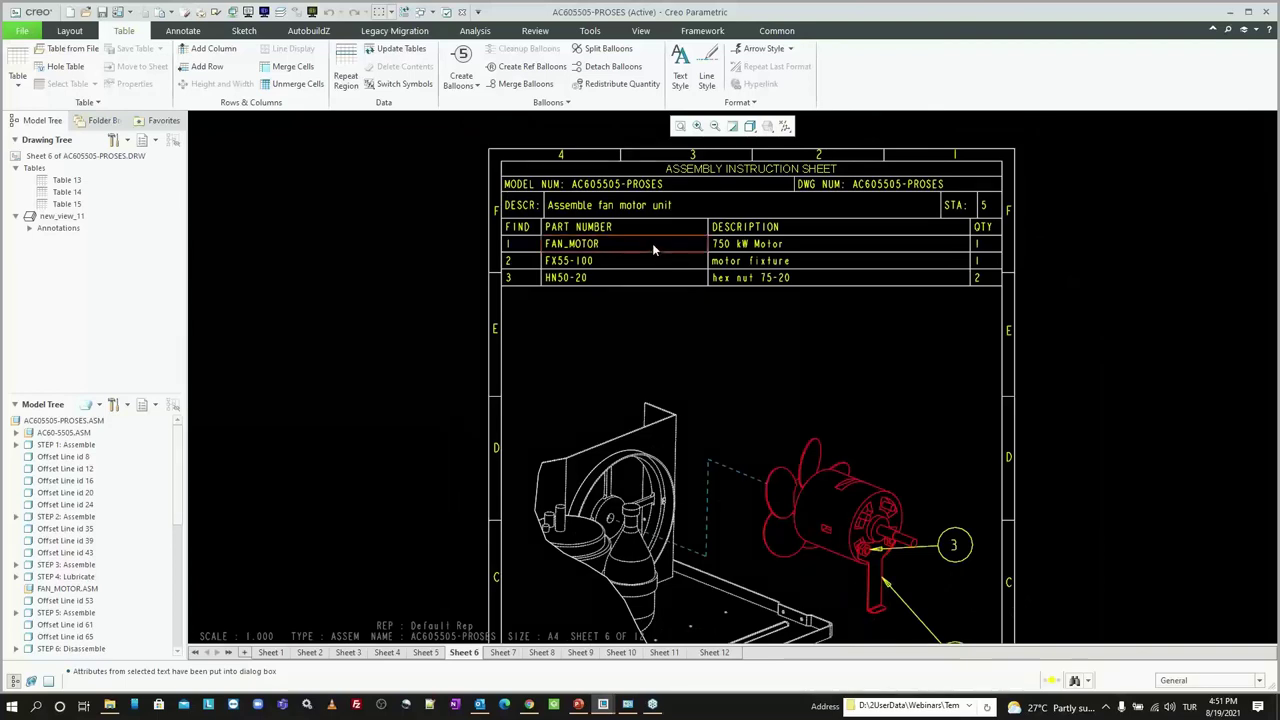
{"action": "scroll", "coordinate": [654, 283], "scroll_direction": "down", "scroll_amount": 1}
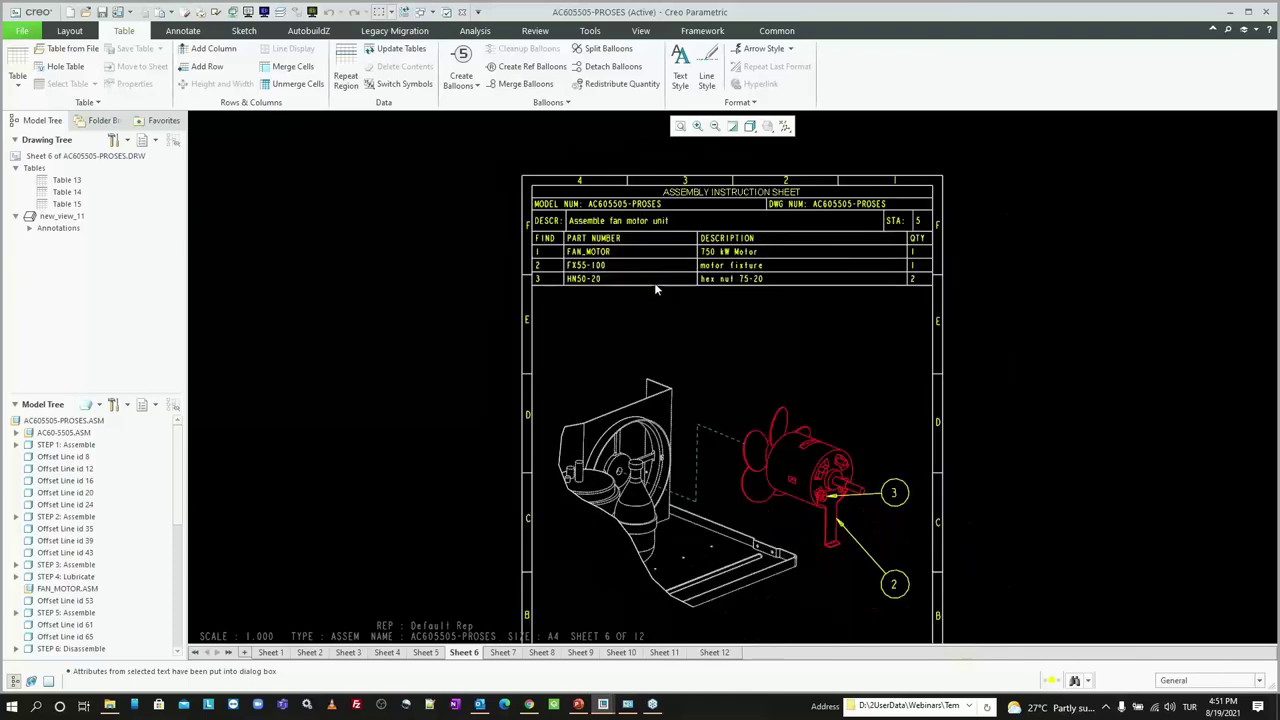
{"action": "key", "text": "F11"}
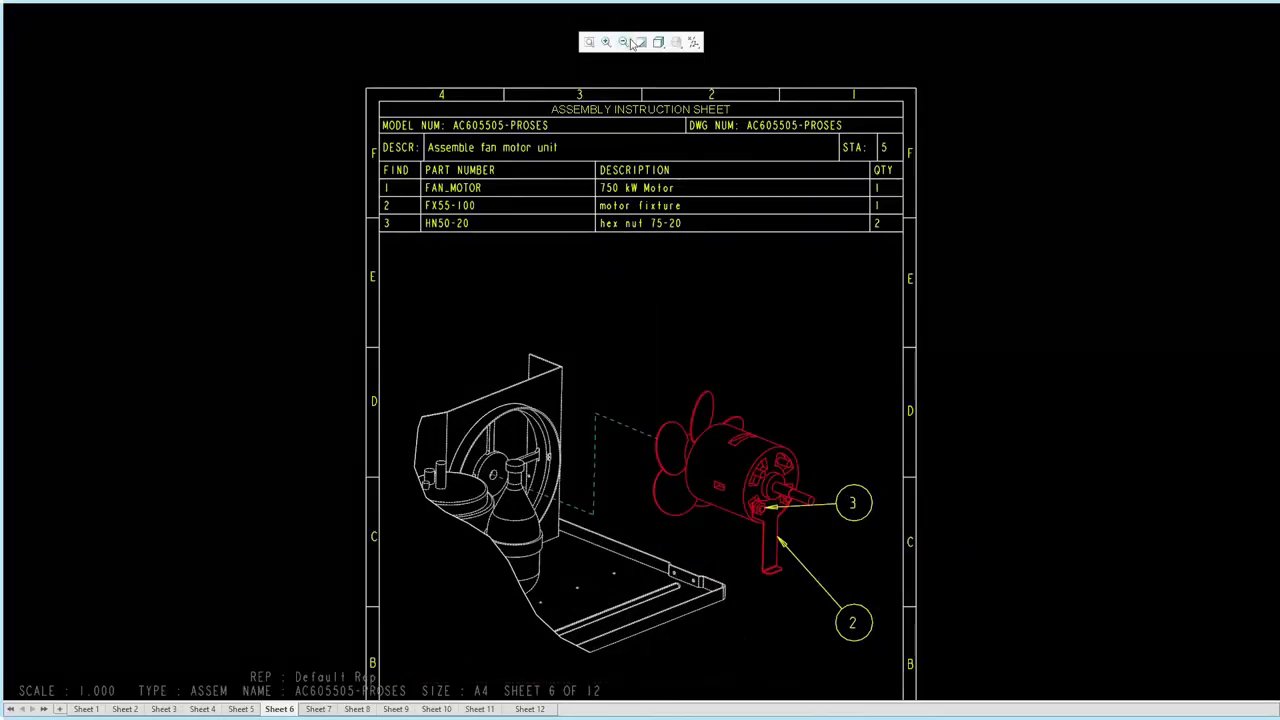
{"action": "scroll", "coordinate": [634, 176], "scroll_direction": "down", "scroll_amount": 1}
{"action": "scroll", "coordinate": [656, 285], "scroll_direction": "down", "scroll_amount": 1}
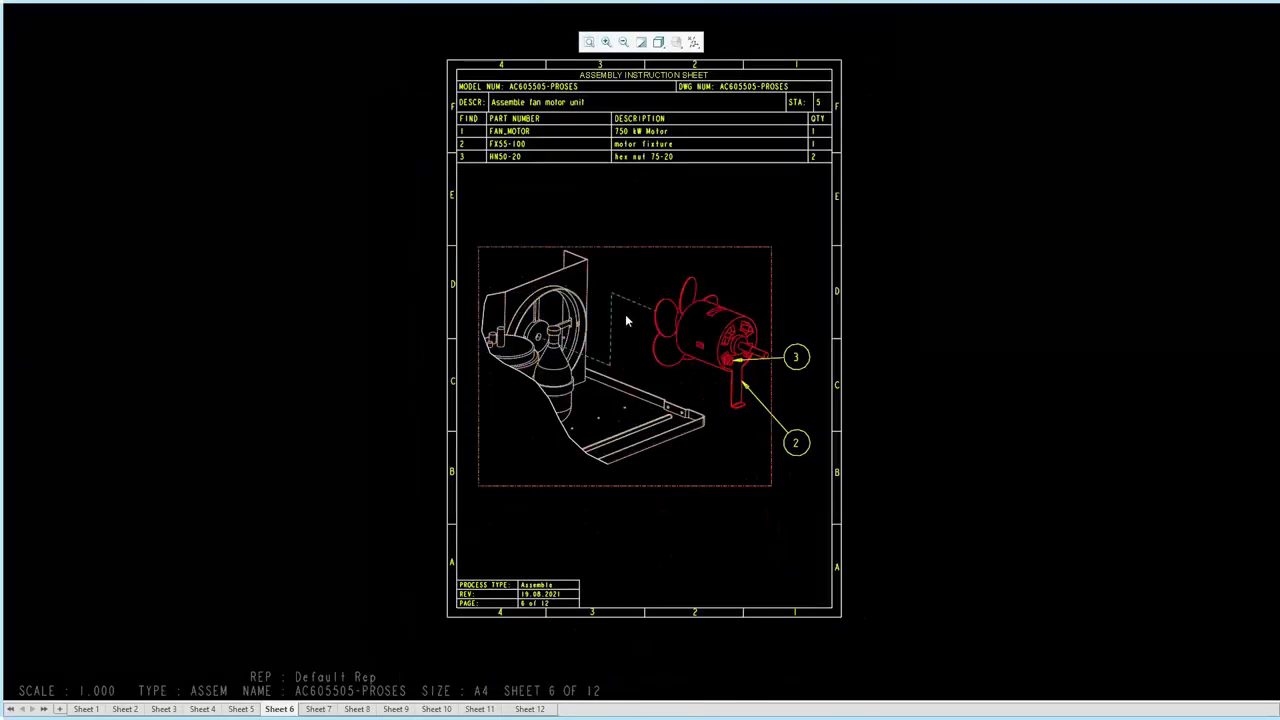
Step: Review Sheets 7 to 12, from Remove motor fixture to Install evaporator fan, zooming into Sheet 7
{"action": "left_click", "coordinate": [320, 709]}
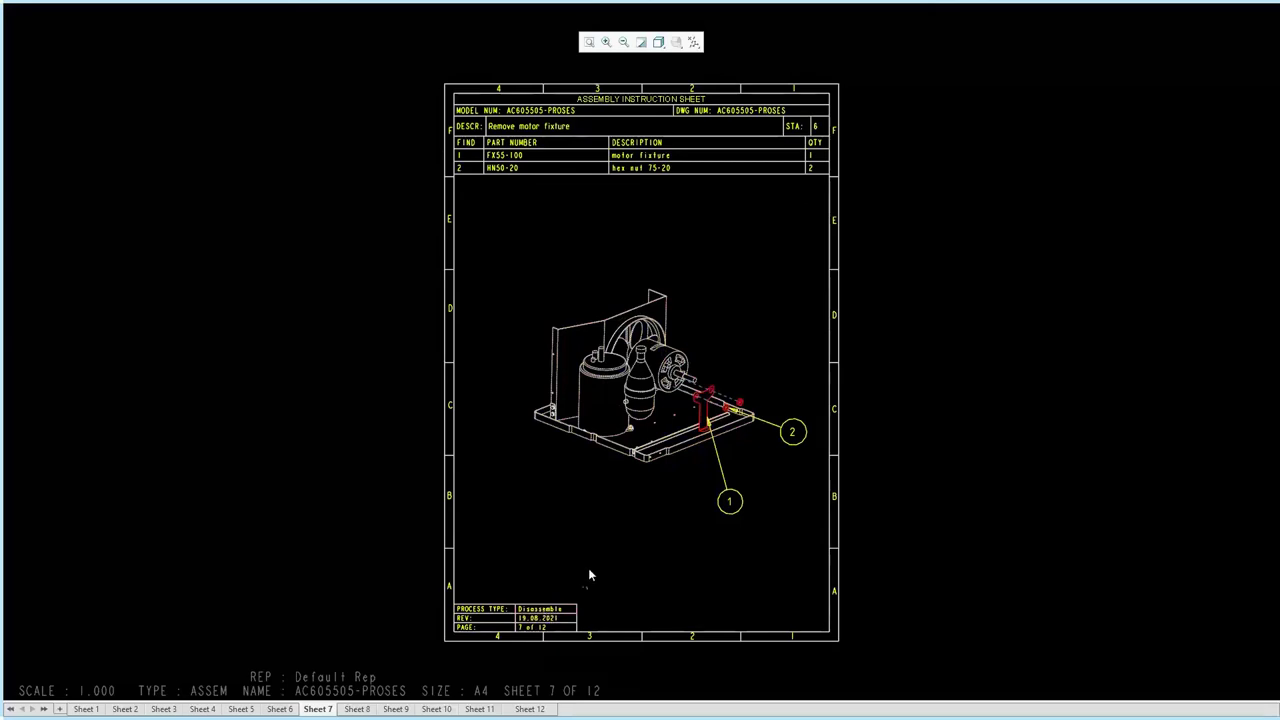
{"action": "middle_click_drag", "start_coordinate": [593, 572], "coordinate": [587, 643], "text": "ctrl"}
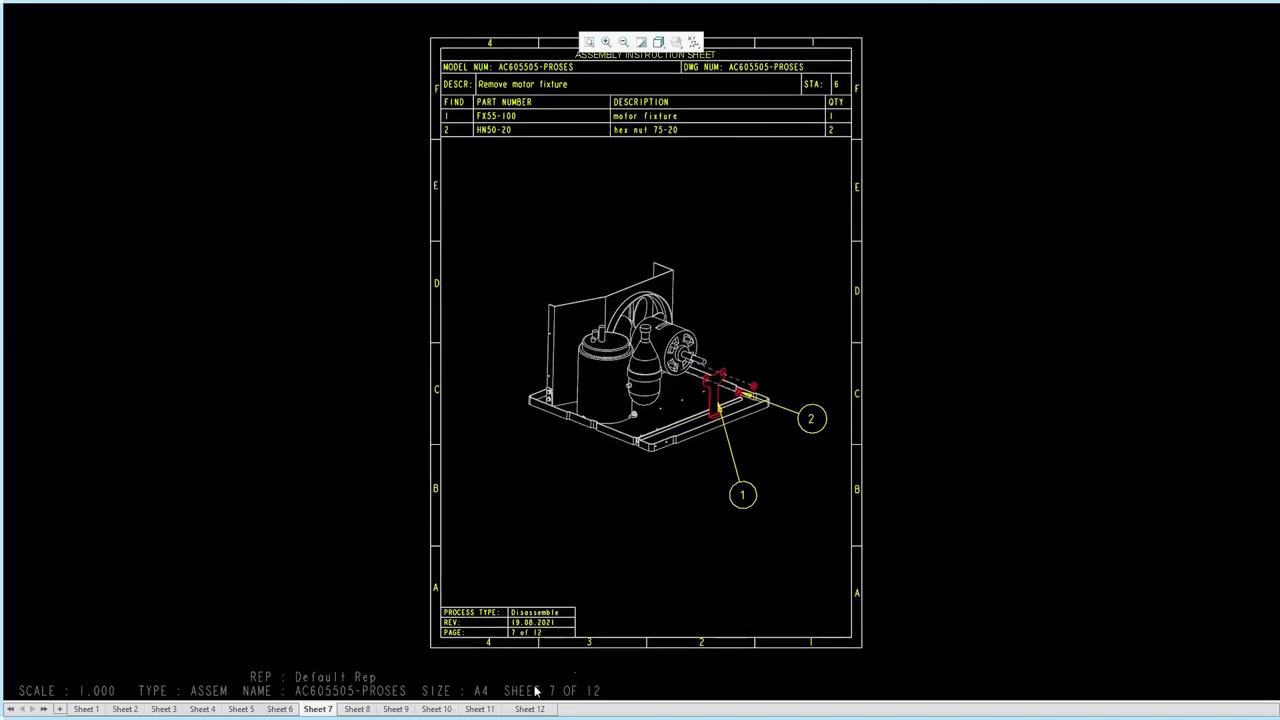
{"action": "middle_click_drag", "start_coordinate": [611, 500], "coordinate": [493, 677], "text": "ctrl"}
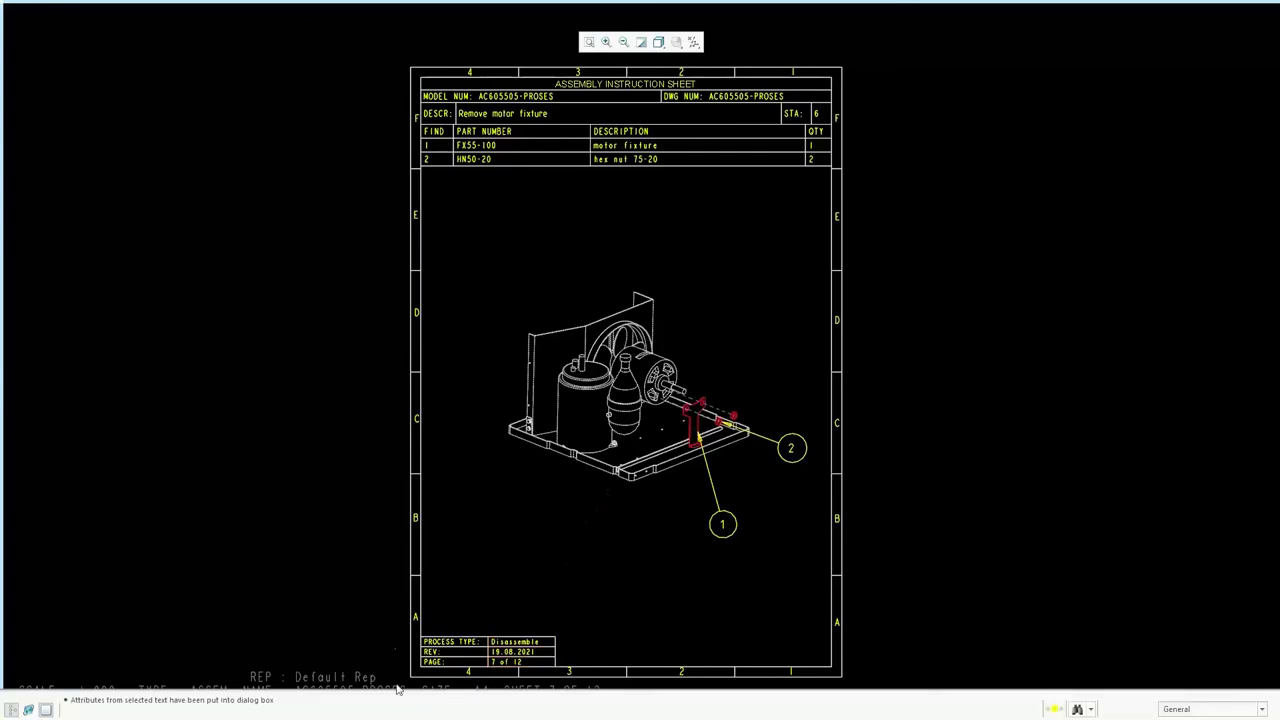
{"action": "left_click", "coordinate": [358, 709]}
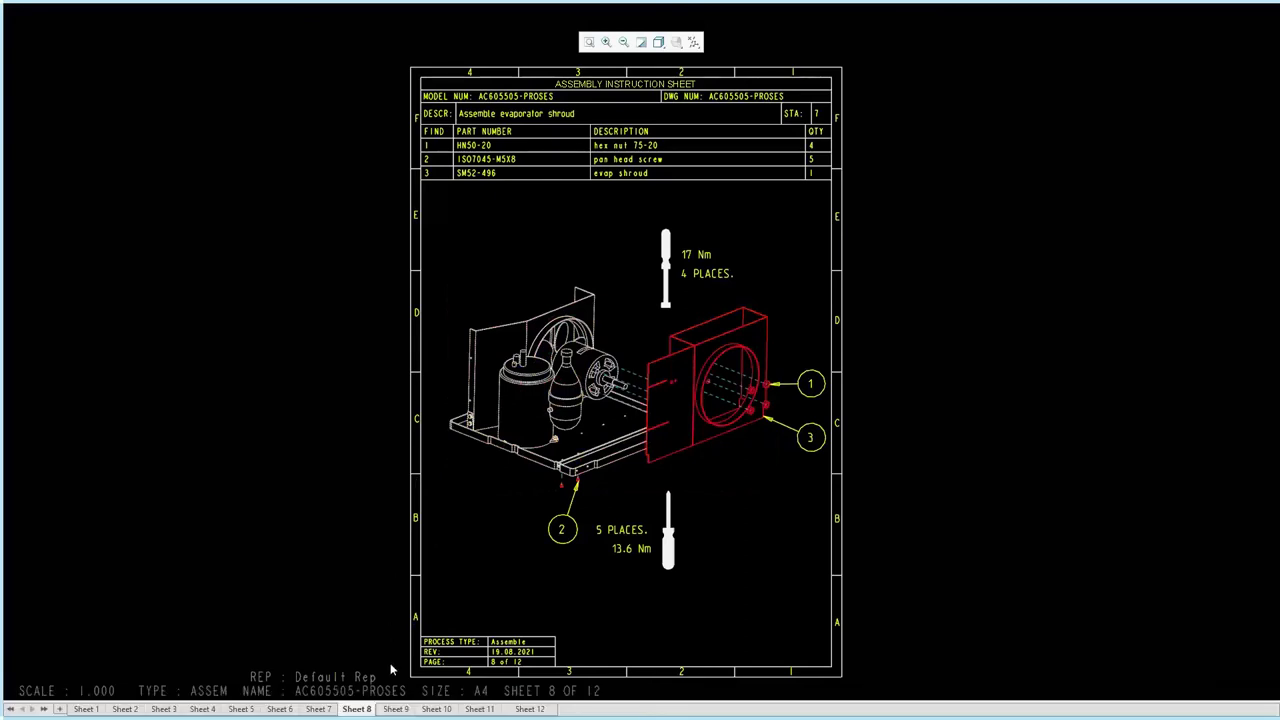
{"action": "left_click", "coordinate": [395, 709]}
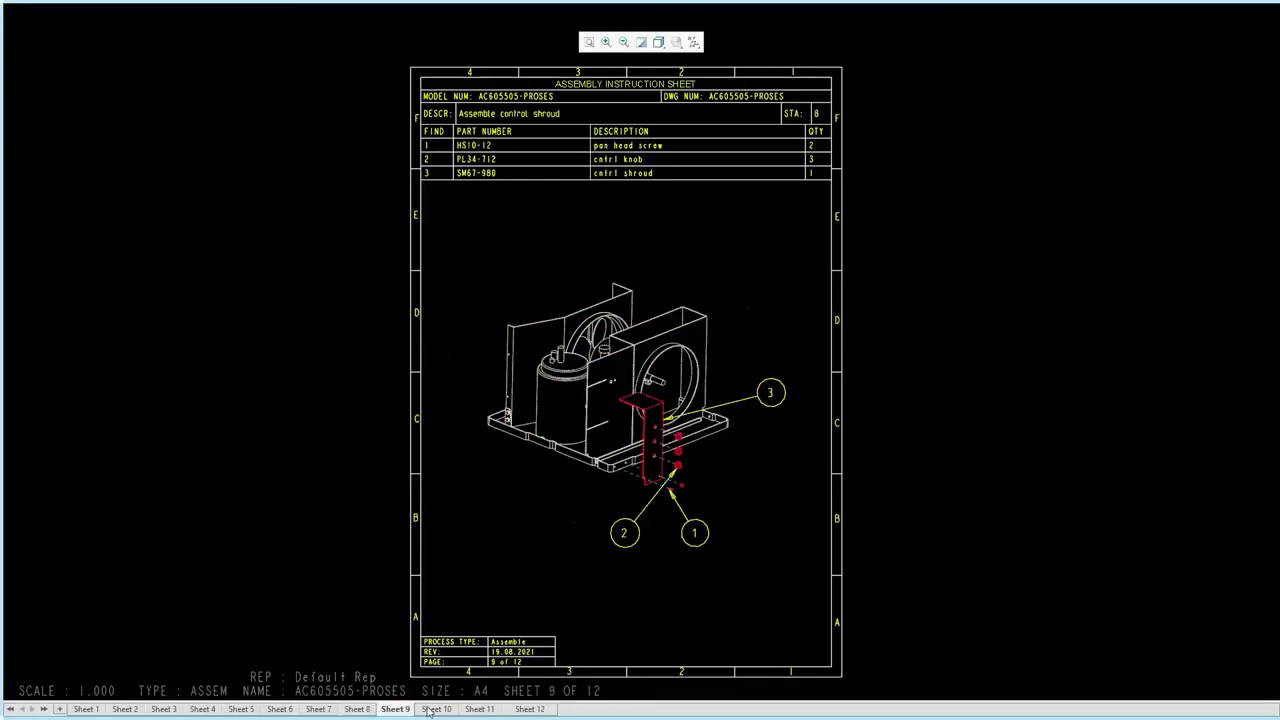
{"action": "left_click", "coordinate": [432, 709]}
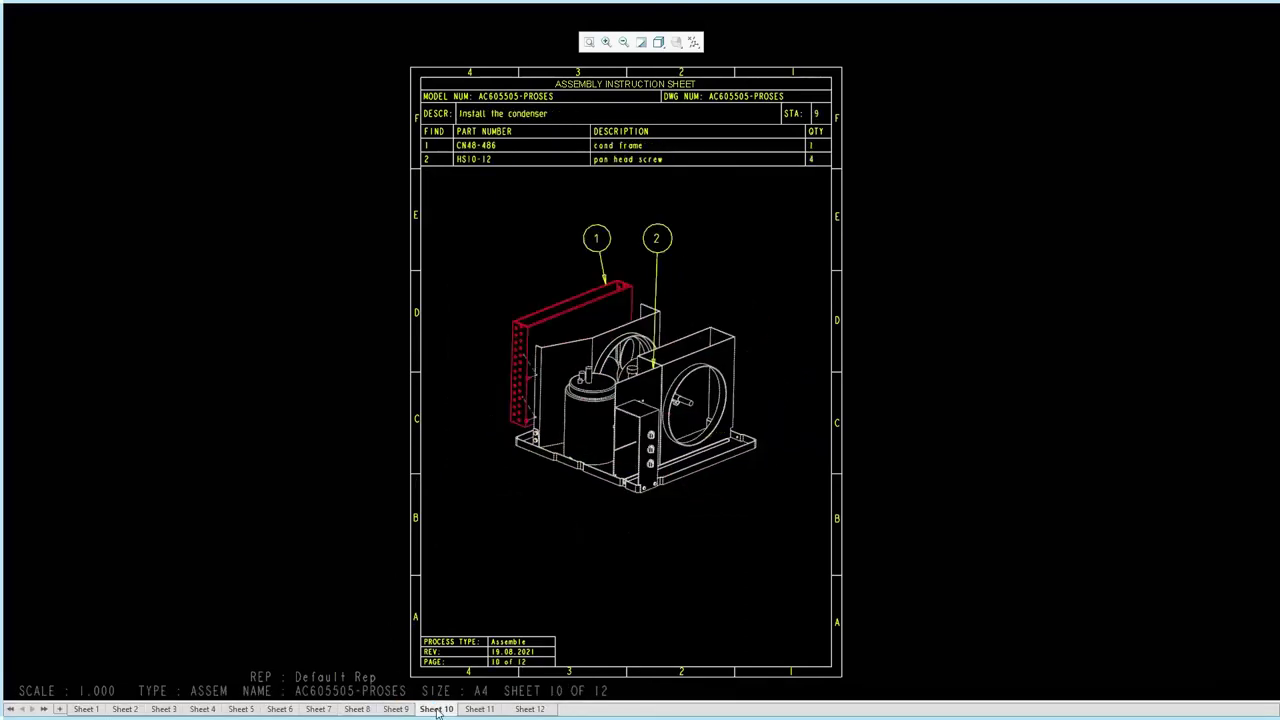
{"action": "left_click", "coordinate": [478, 709]}
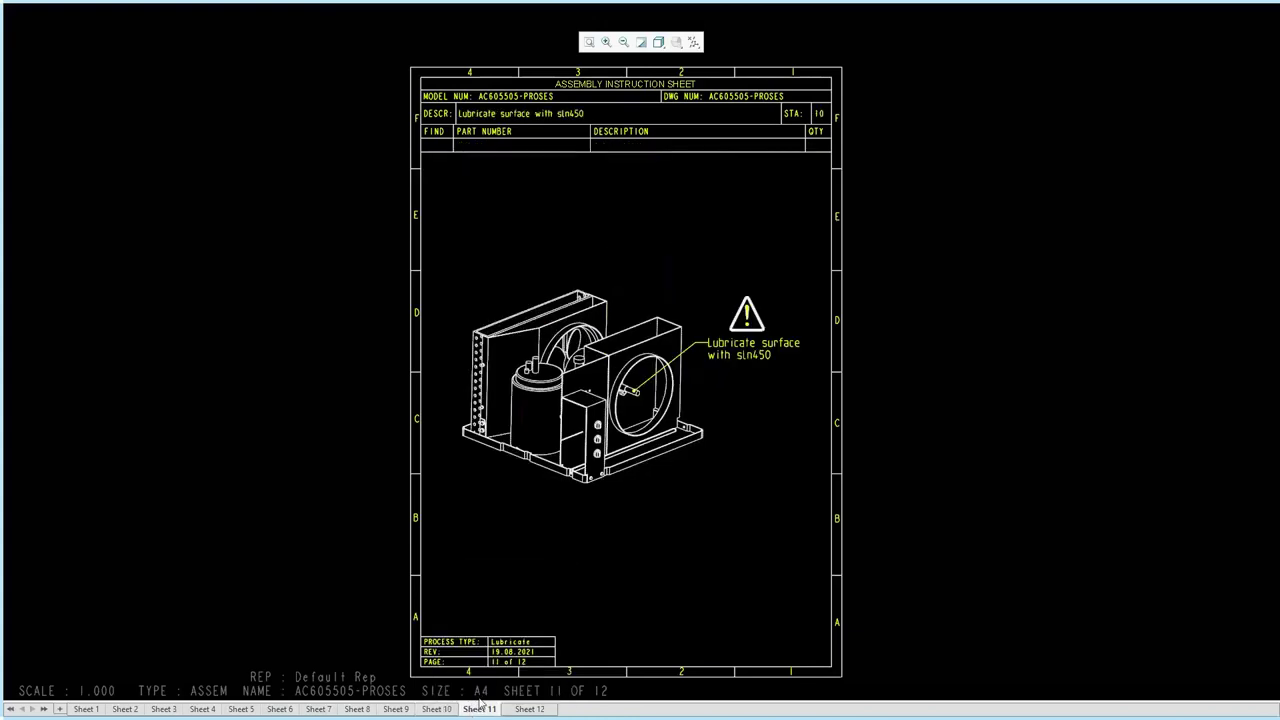
{"action": "left_click", "coordinate": [531, 709]}
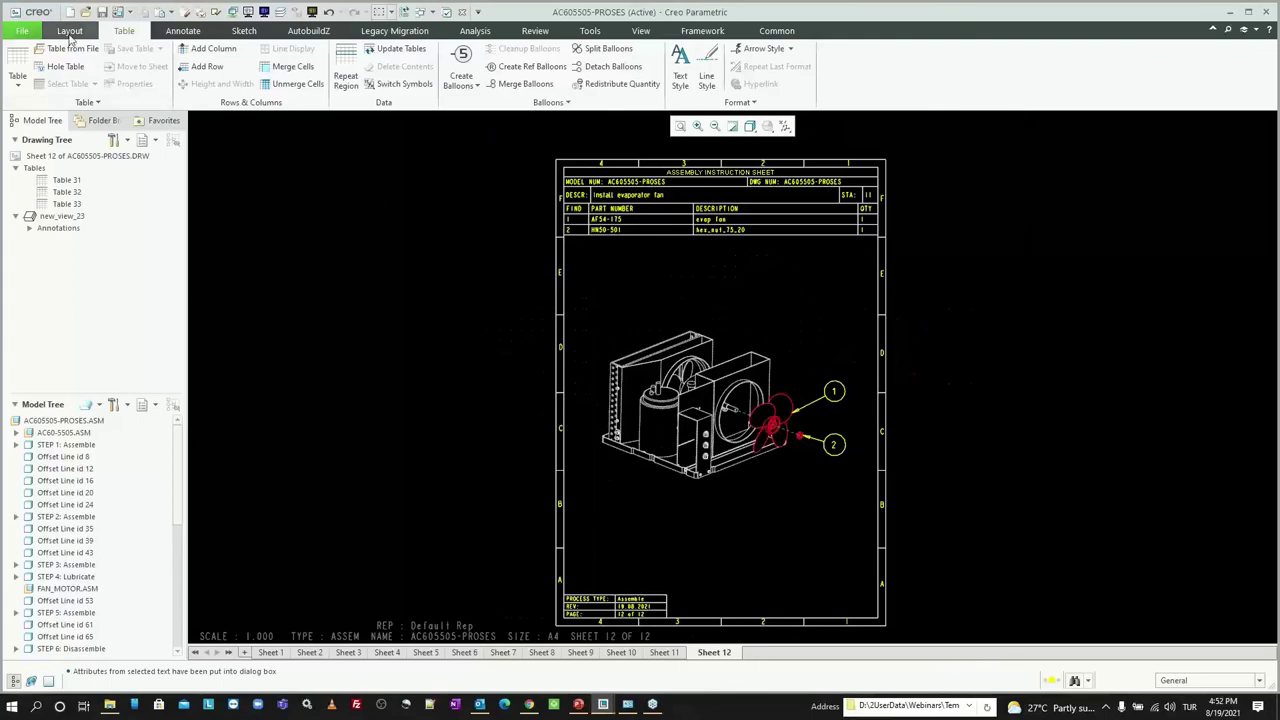
Step: Export all sheets as a PDF to the Desktop, overwriting the existing ac605505-proses PDF
{"action": "left_click", "coordinate": [22, 31]}
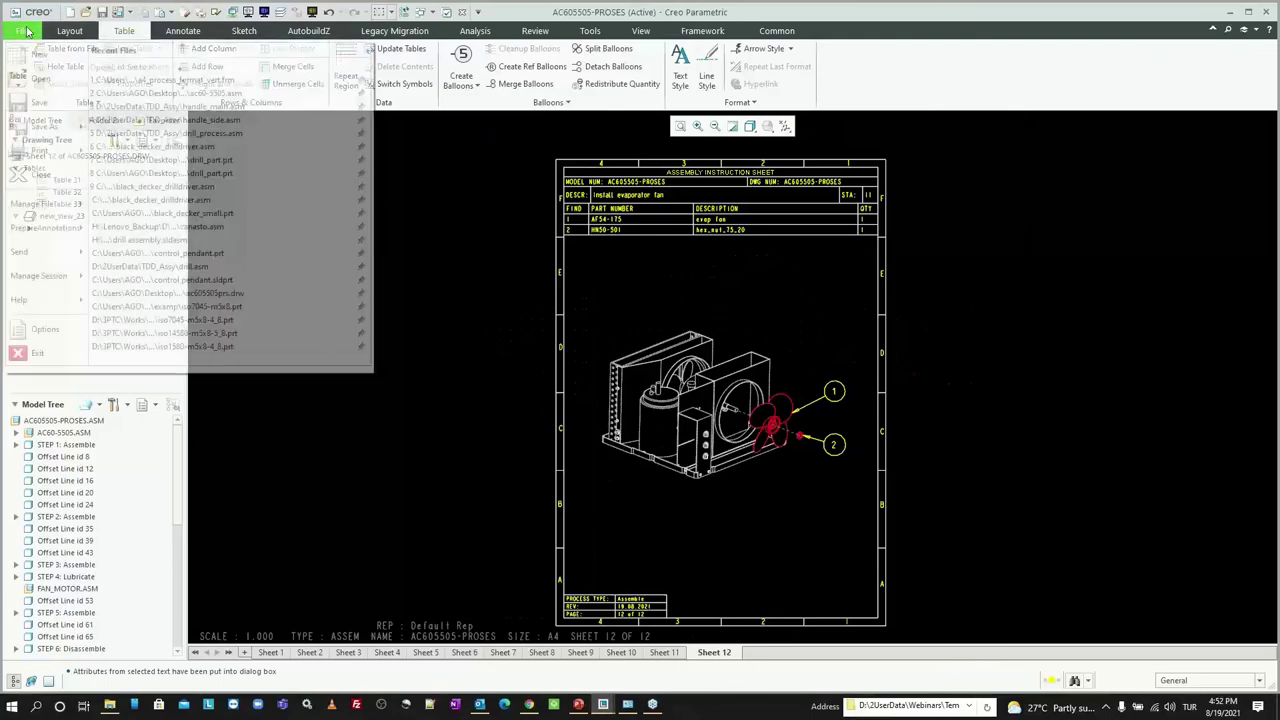
{"action": "left_click", "coordinate": [152, 182]}
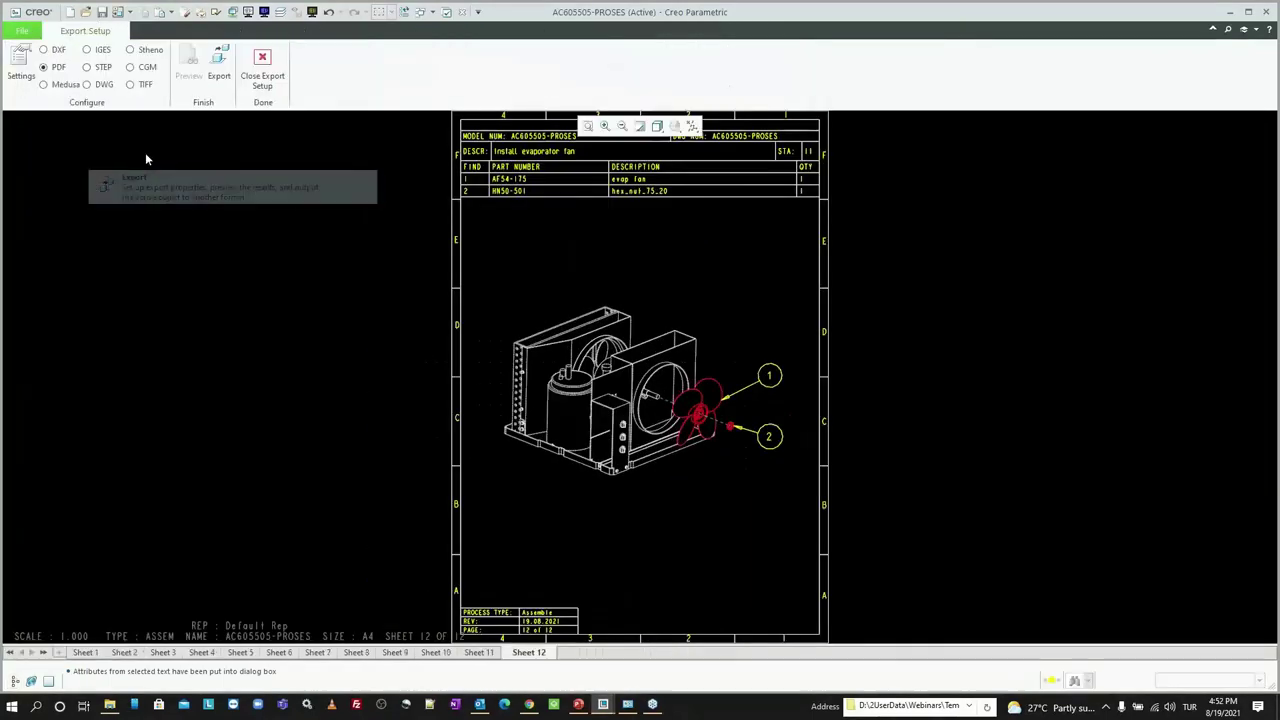
{"action": "left_click", "coordinate": [20, 62]}
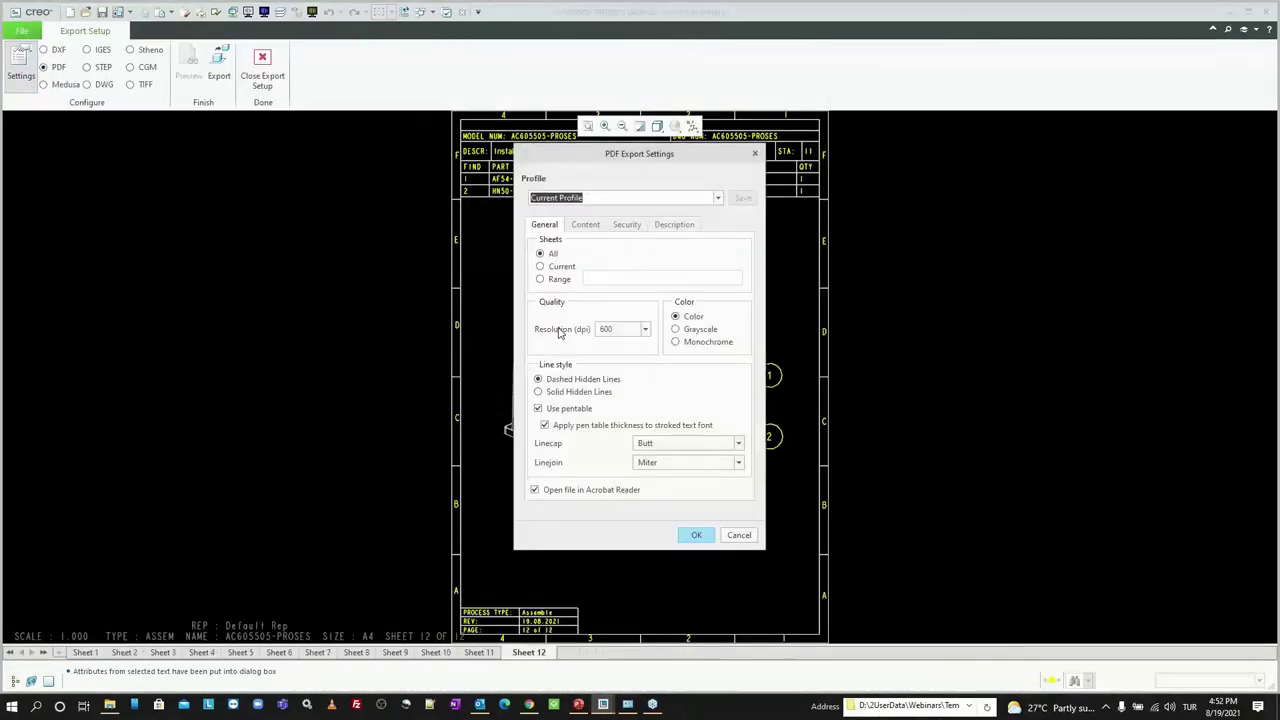
{"action": "left_click", "coordinate": [696, 535]}
{"action": "left_click", "coordinate": [219, 68]}
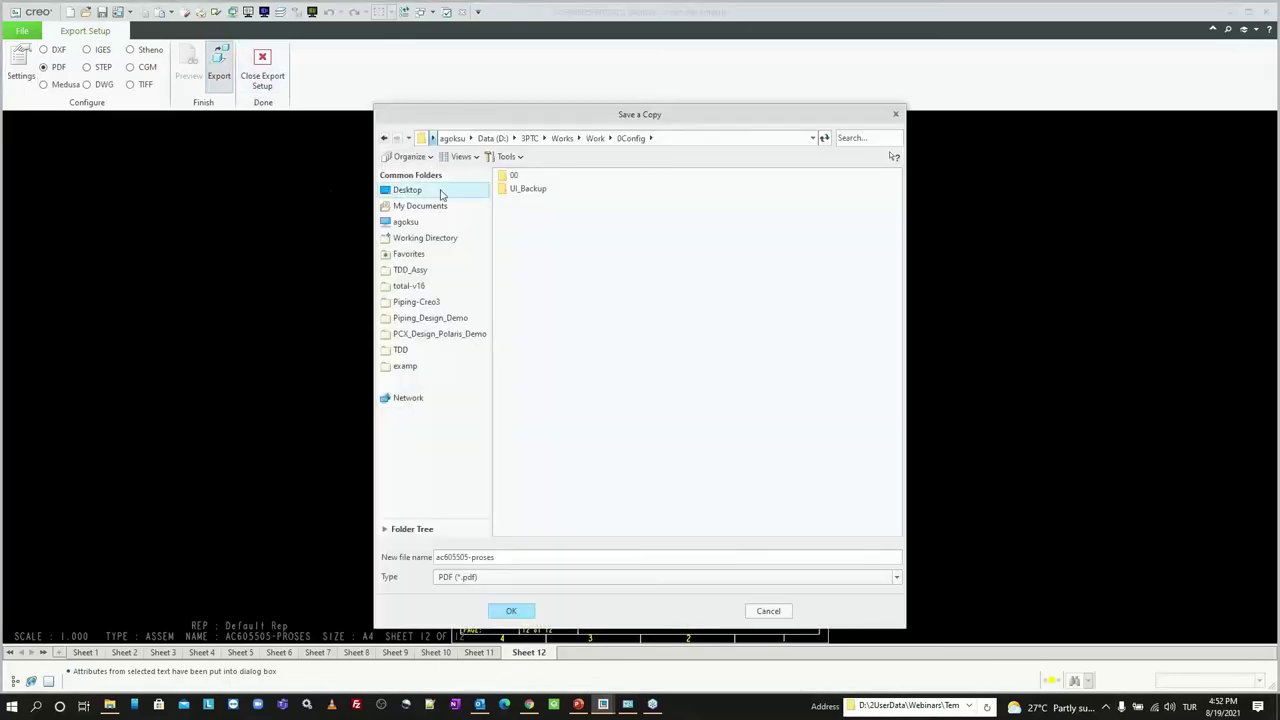
{"action": "left_click", "coordinate": [441, 194]}
{"action": "key", "text": "Return"}
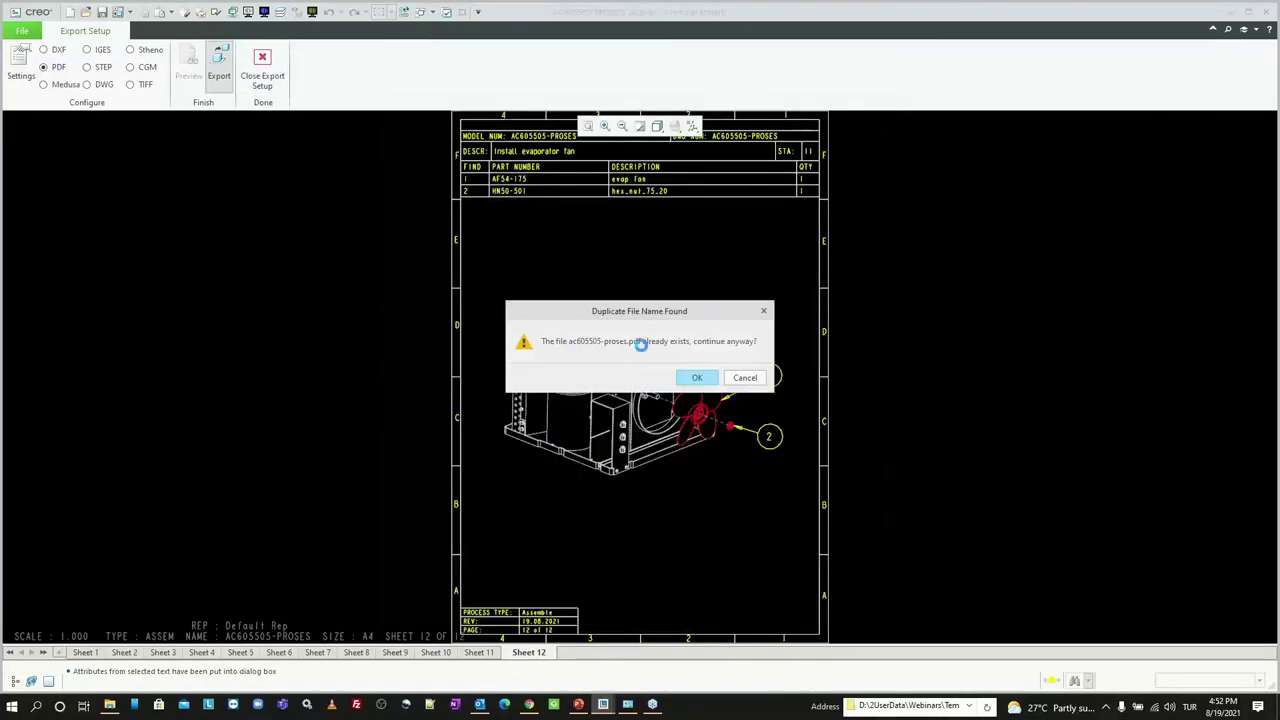
{"action": "key", "text": "Return"}
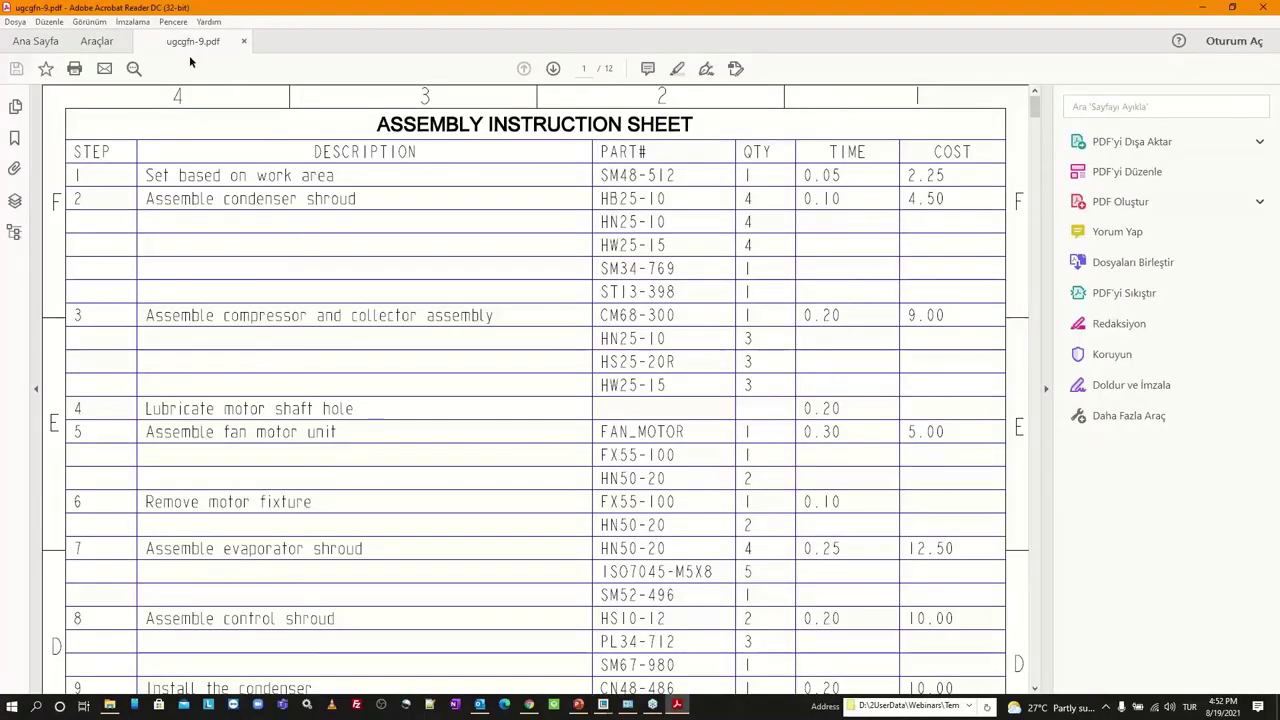
Step: Show the PDF in Full Screen Mode on the TIME/COST totals sheet
{"action": "left_click", "coordinate": [89, 21]}
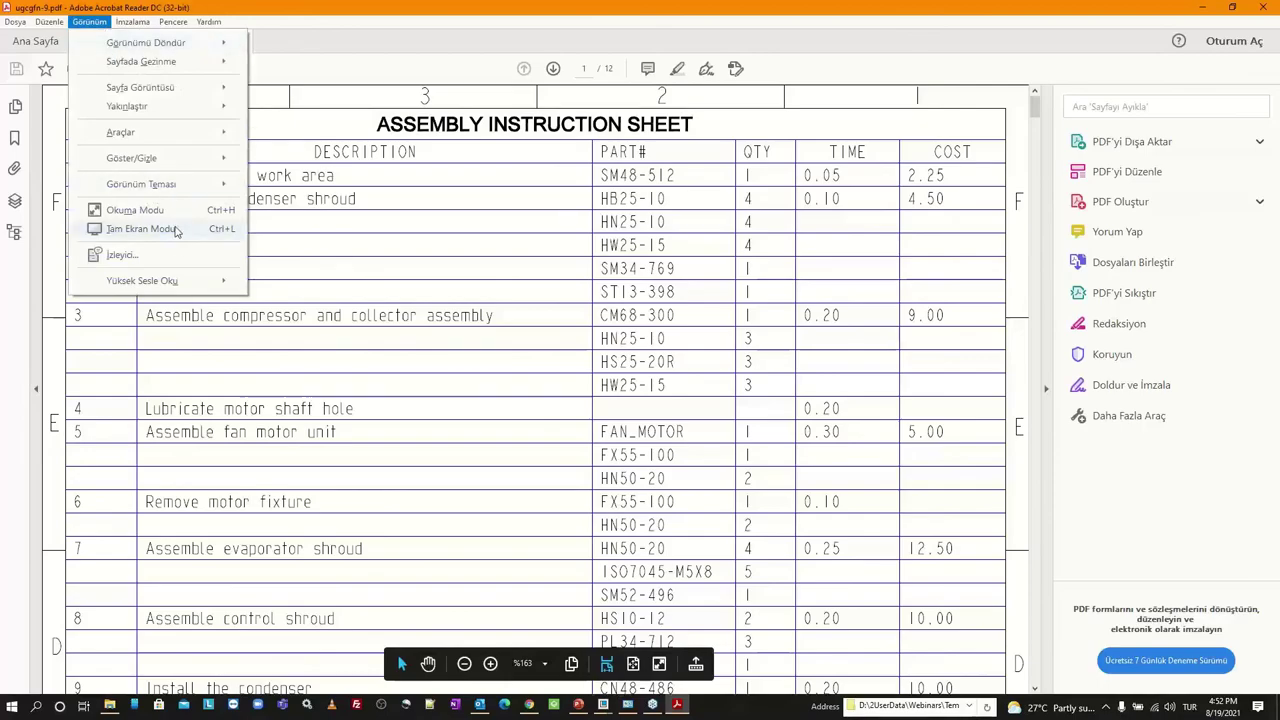
{"action": "left_click", "coordinate": [175, 229]}
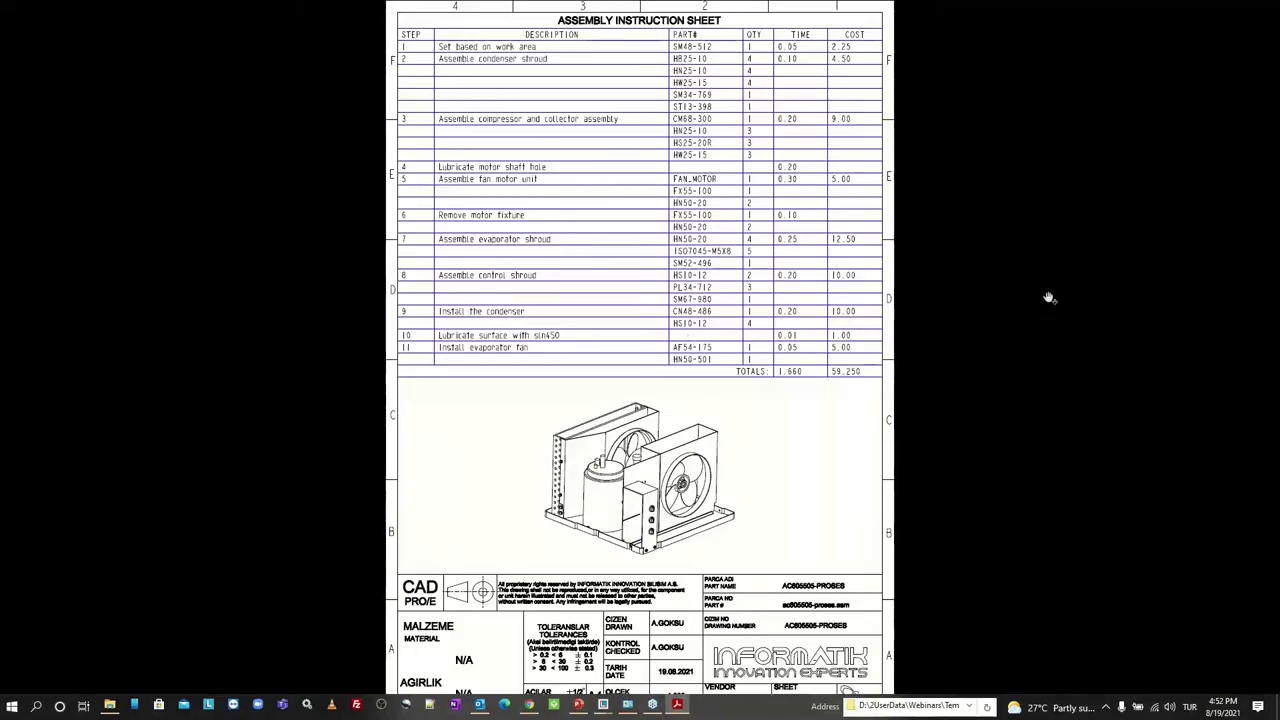
{"action": "left_click", "coordinate": [1049, 298]}
{"action": "key", "text": "Page_Up"}
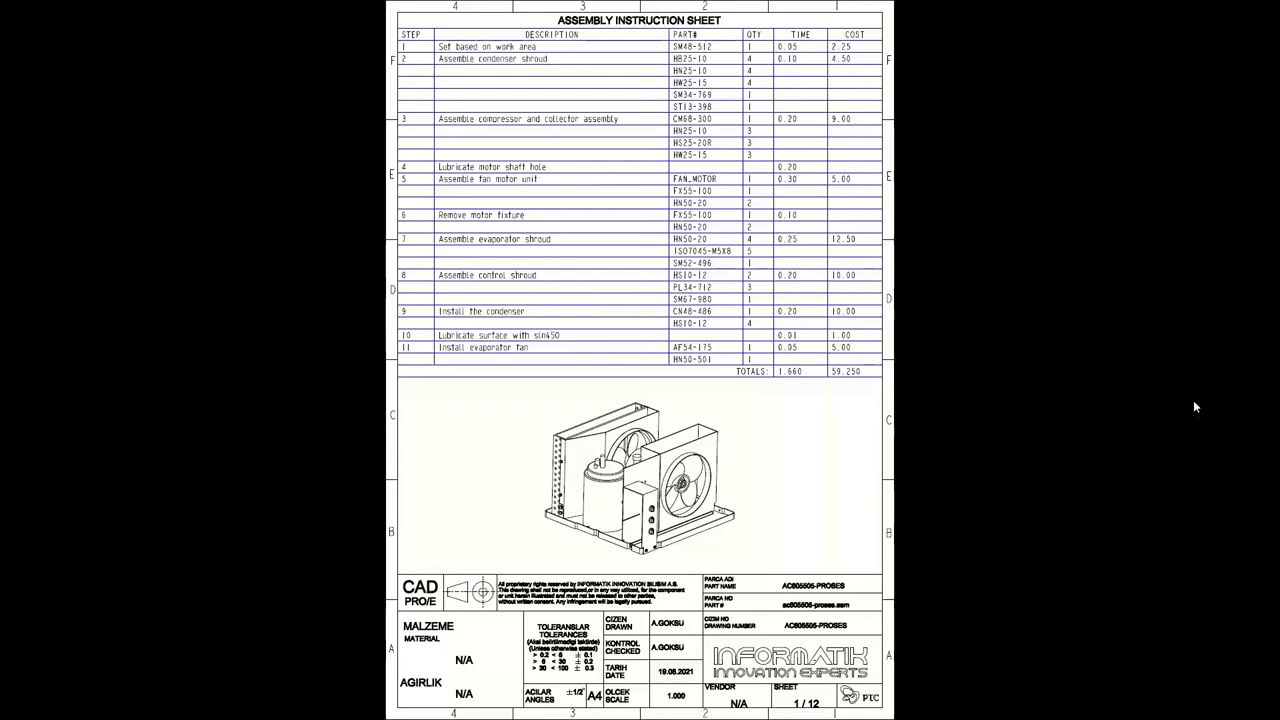
{"action": "scroll", "coordinate": [1007, 124], "scroll_direction": "down", "scroll_amount": 1}
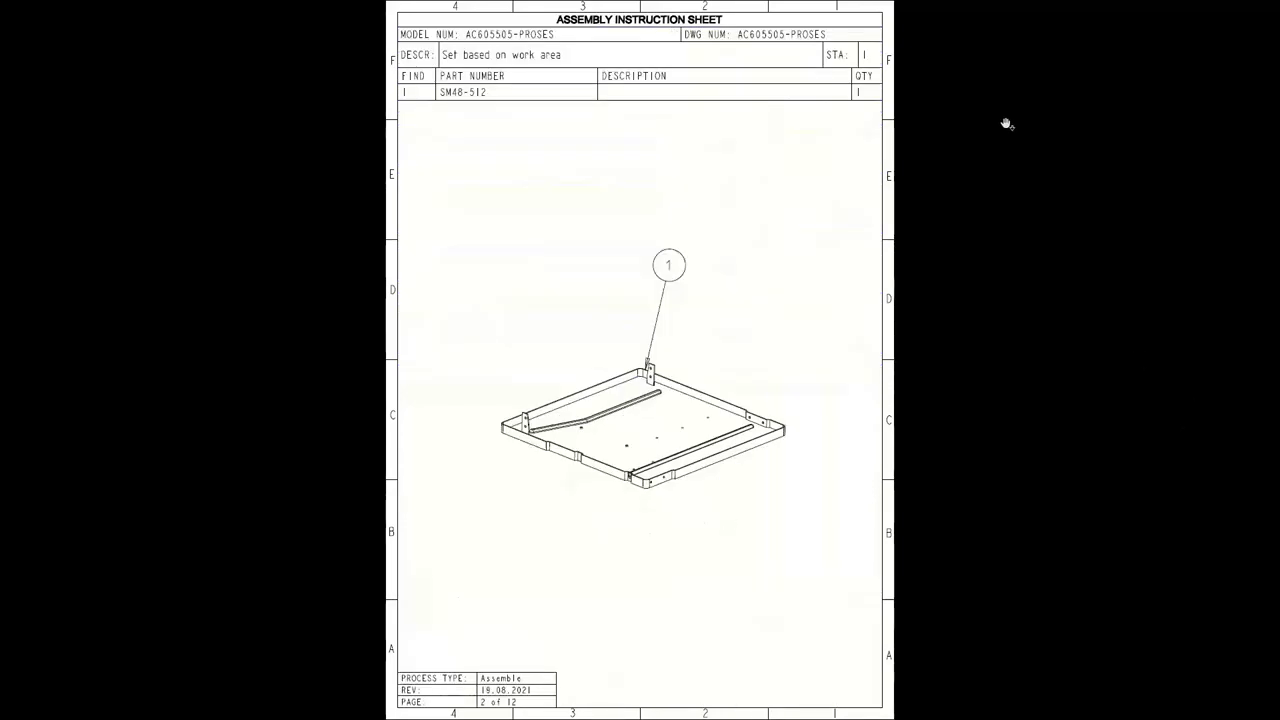
Step: Page through pages 3 to 9, from condenser shroud to control shroud
{"action": "key", "text": "Page_Down"}
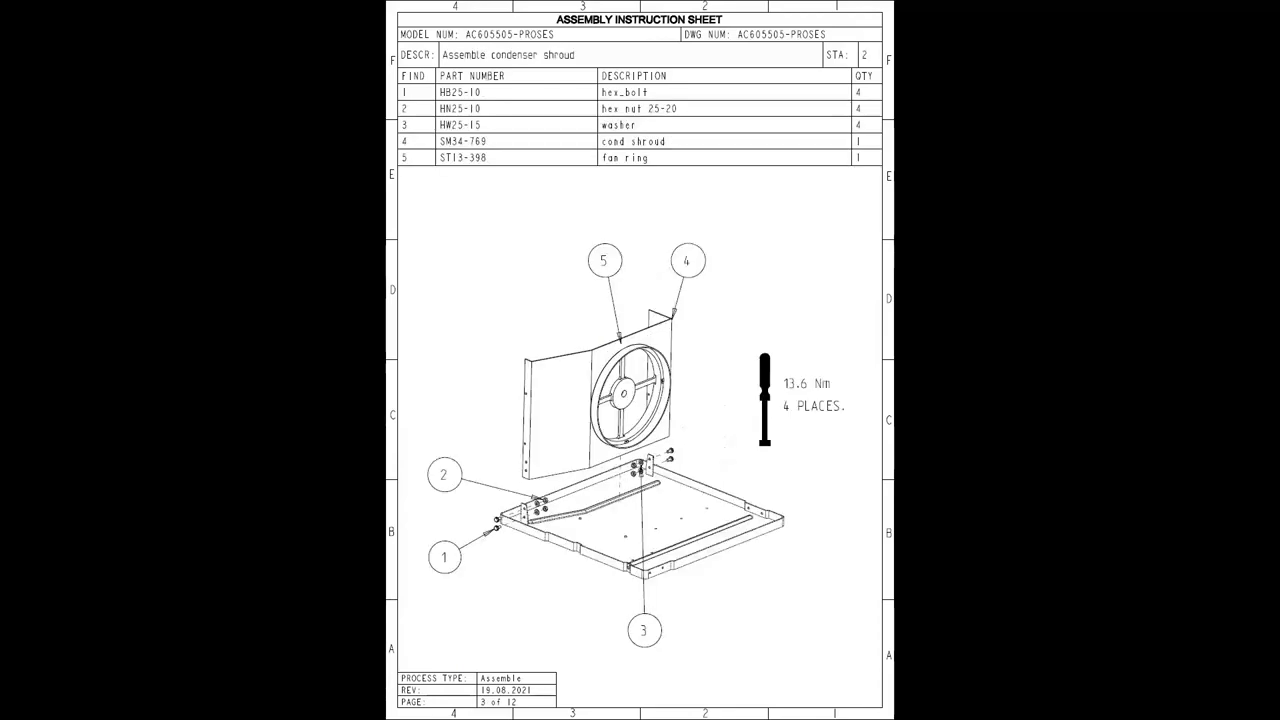
{"action": "key", "text": "Page_Down"}
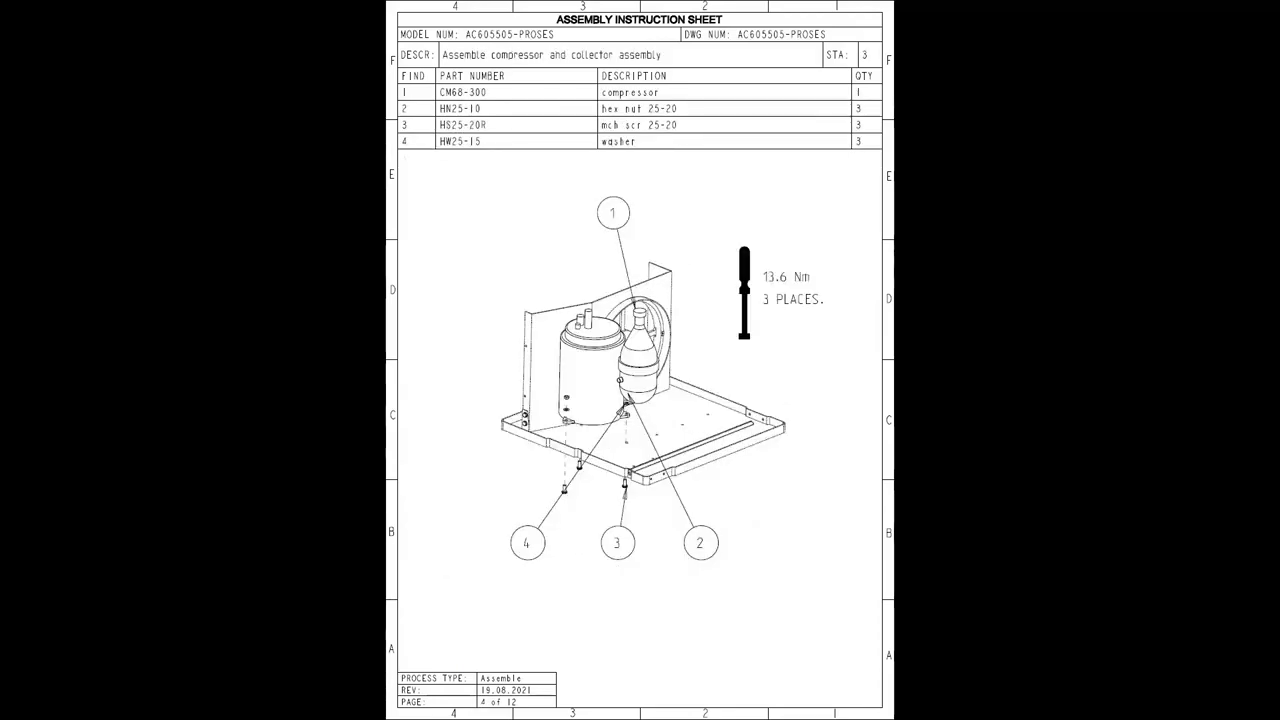
{"action": "key", "text": "Page_Down"}
{"action": "key", "text": "Page_Down"}
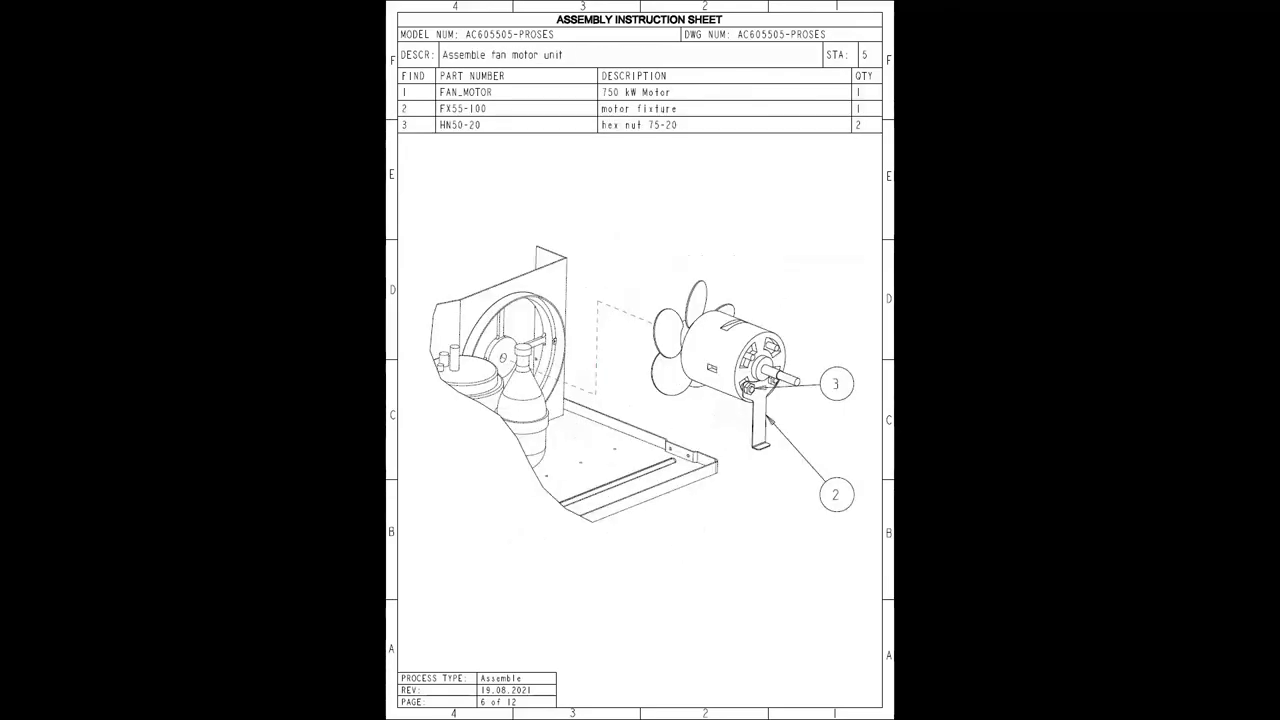
{"action": "key", "text": "Page_Down"}
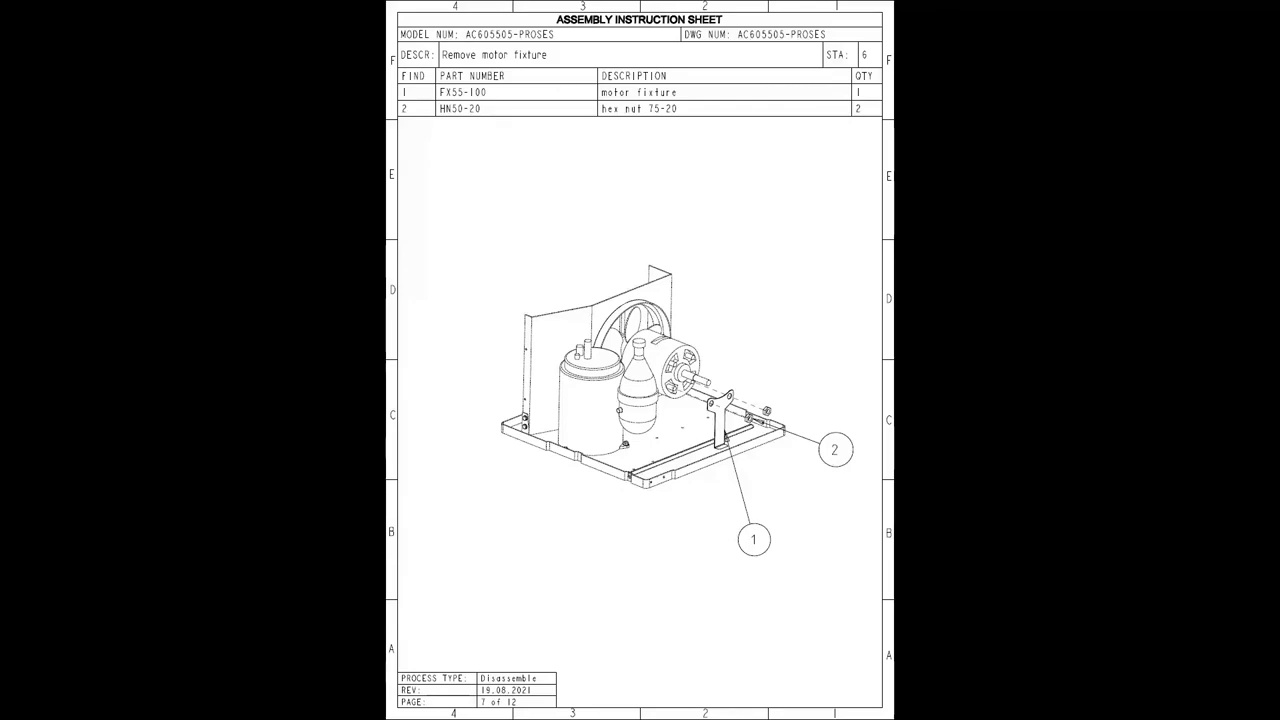
{"action": "key", "text": "Page_Down"}
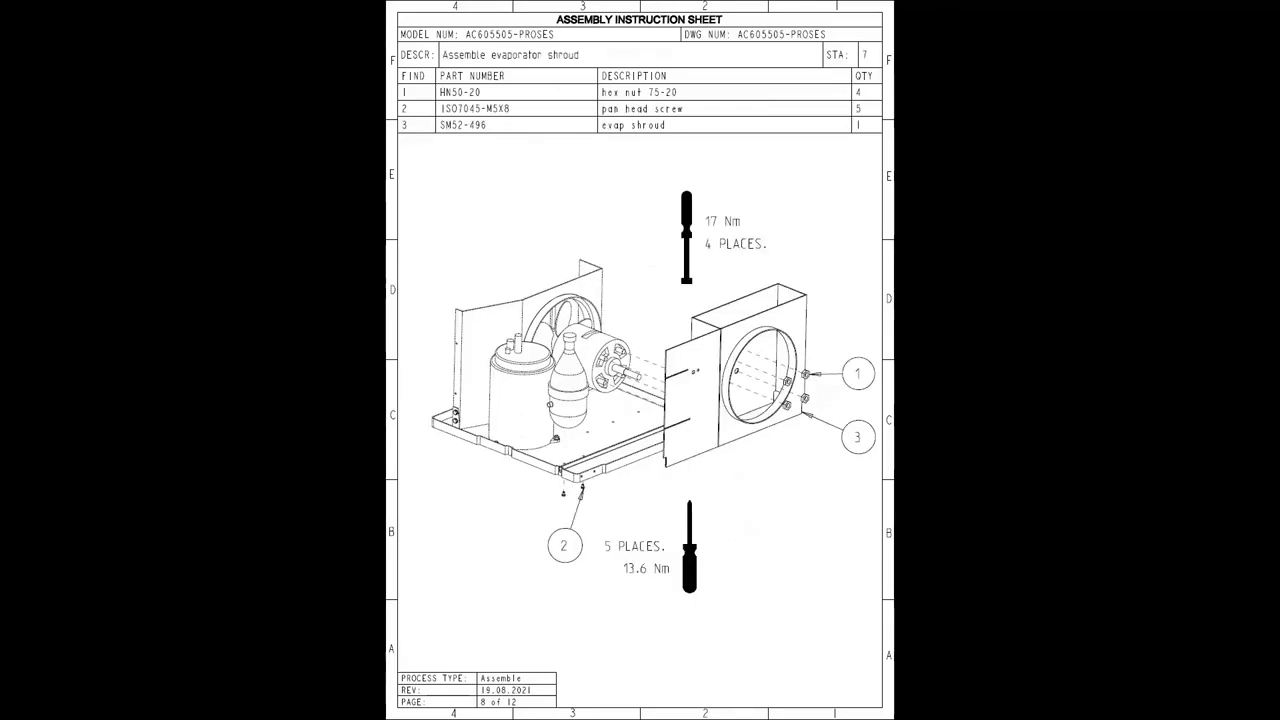
{"action": "key", "text": "Page_Down"}
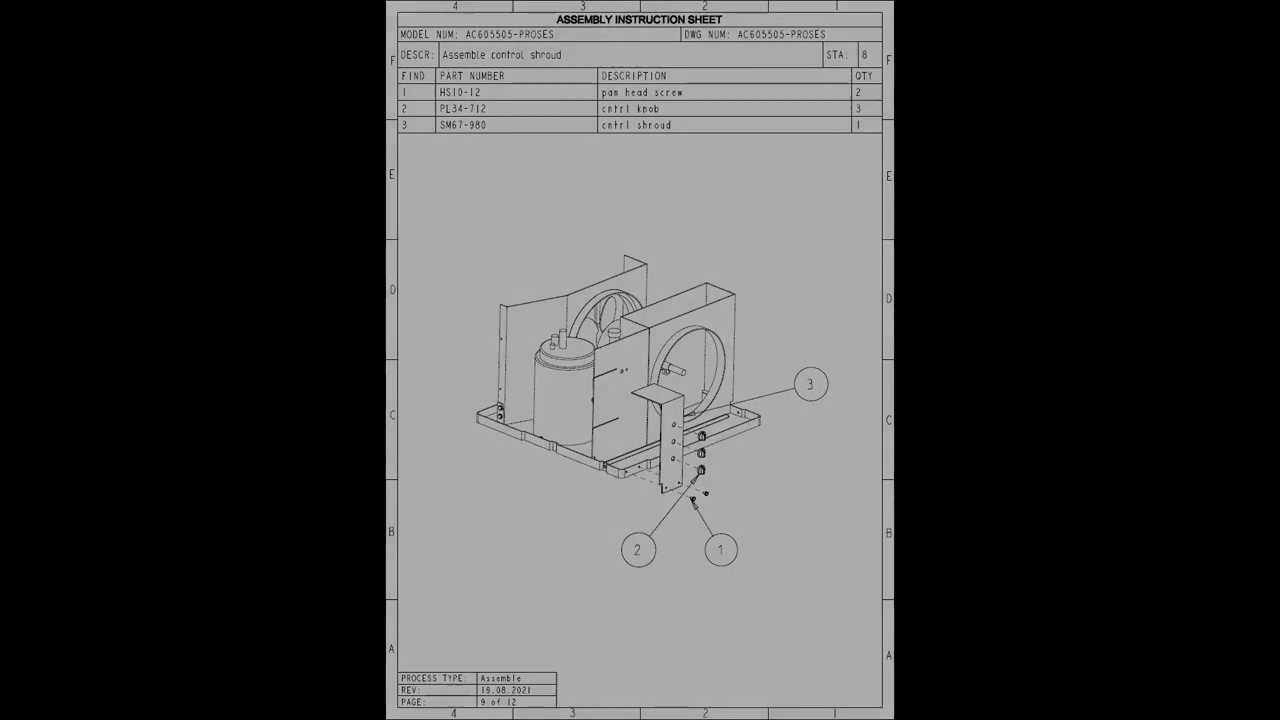